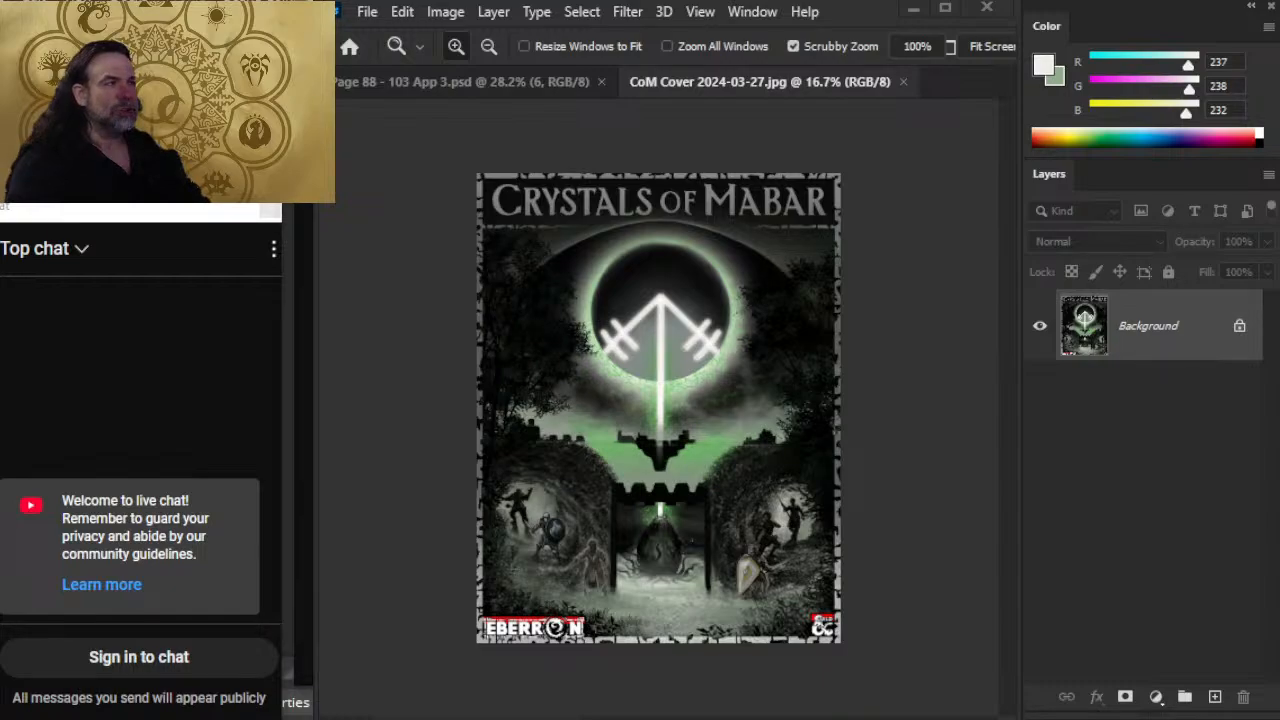
Step: Switch to the browser with the YouTube page for Eberron Art Stream ep 407 and like the stream
{"action": "key", "text": "alt+Tab"}
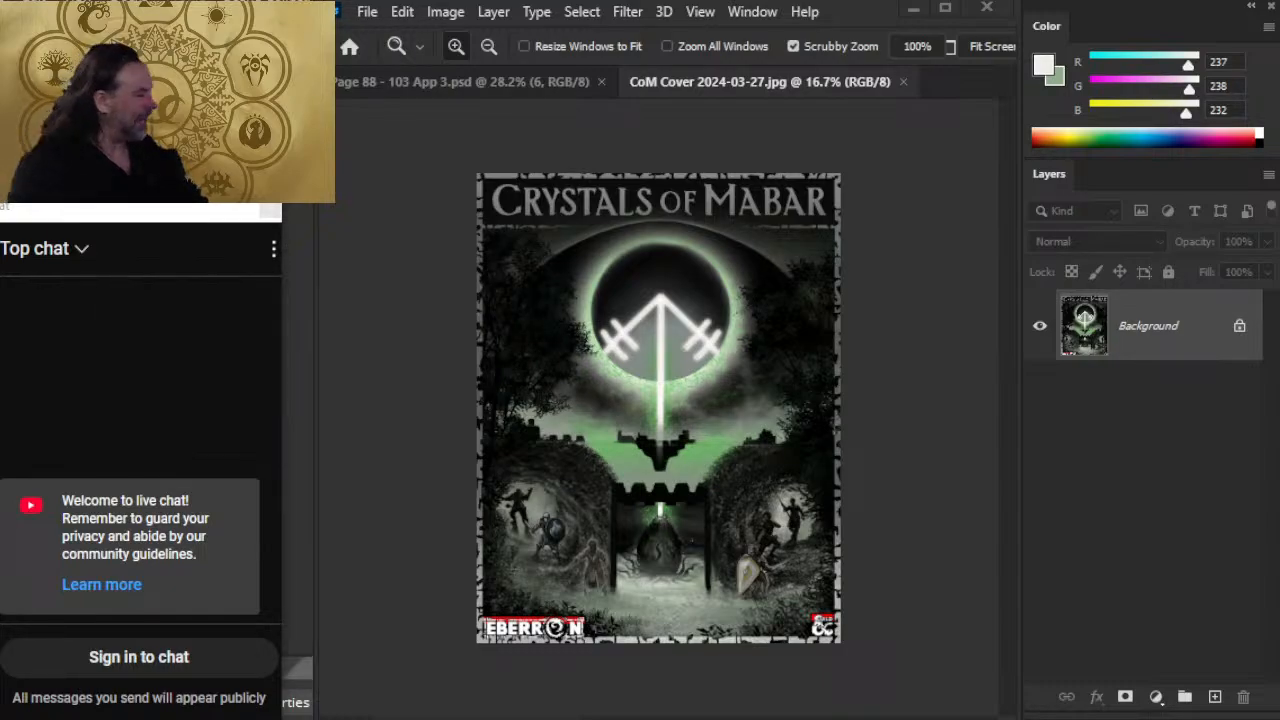
{"action": "left_click_drag", "start_coordinate": [1152, 521], "coordinate": [1148, 475]}
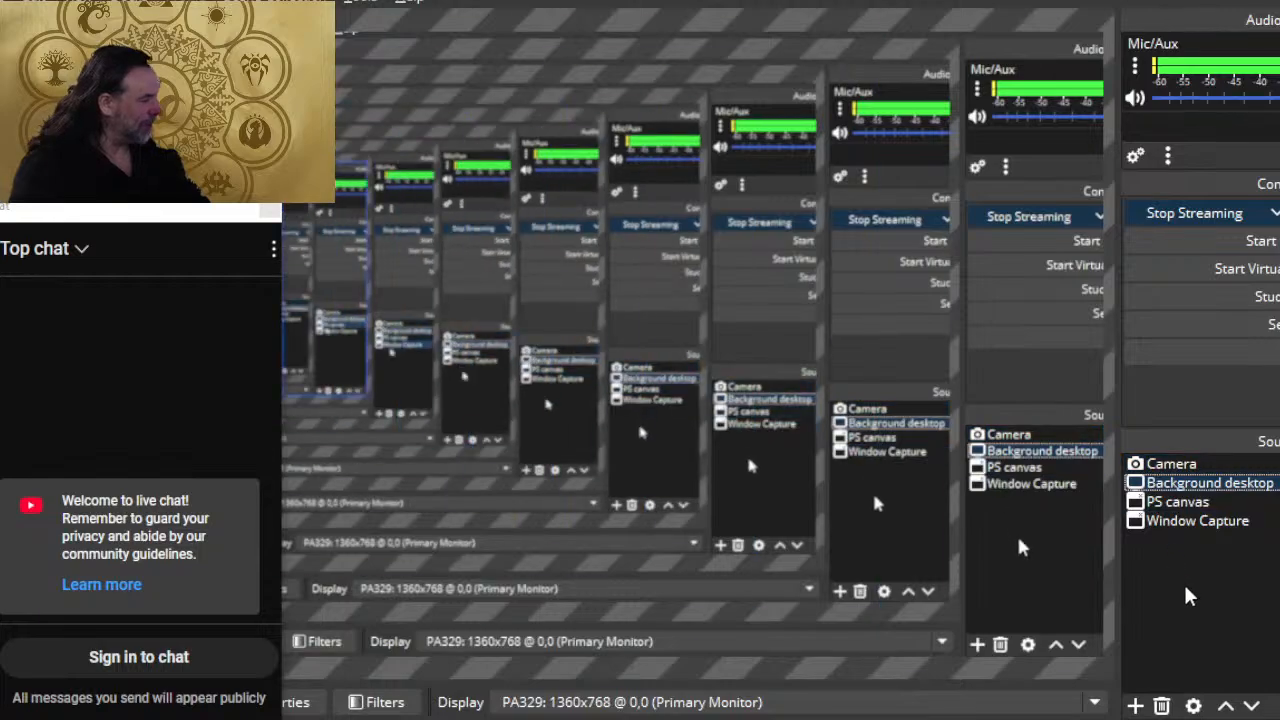
{"action": "key", "text": "alt+Tab"}
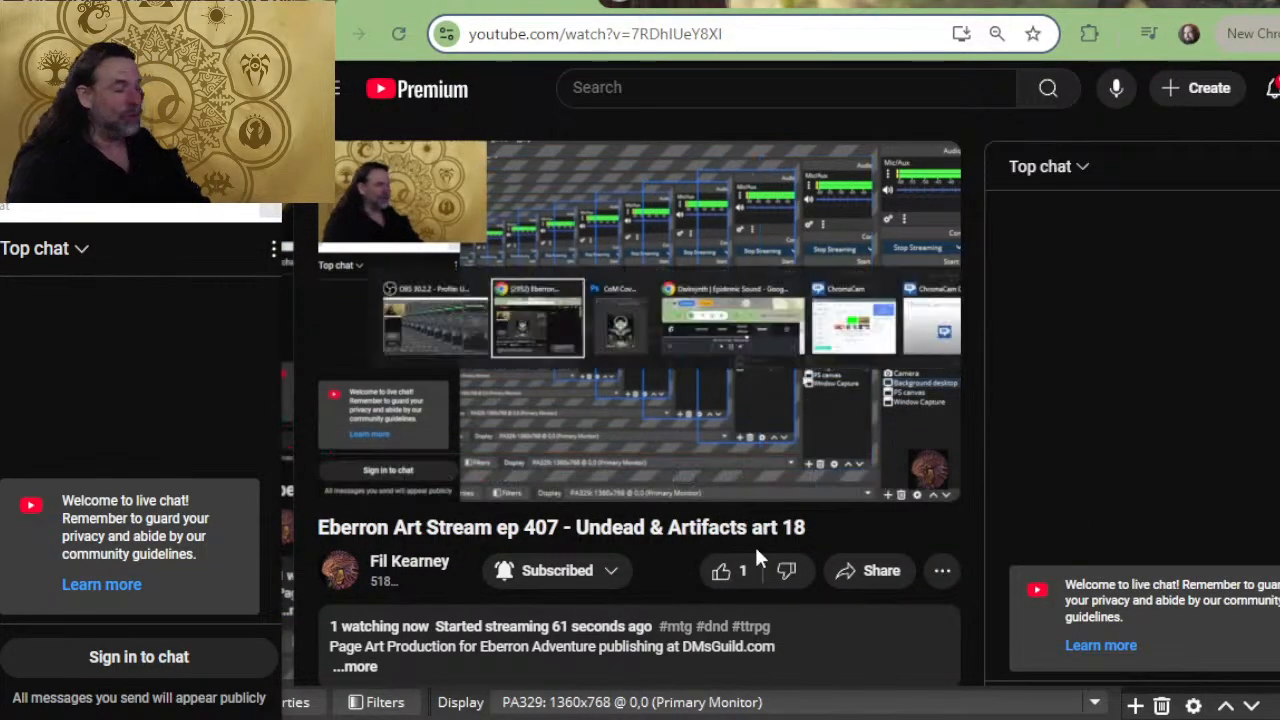
{"action": "left_click", "coordinate": [721, 570]}
Step: Expand the stream's description and read through its playlist, community and DMsGuild product links
{"action": "scroll", "coordinate": [473, 429], "scroll_direction": "down", "scroll_amount": 2}
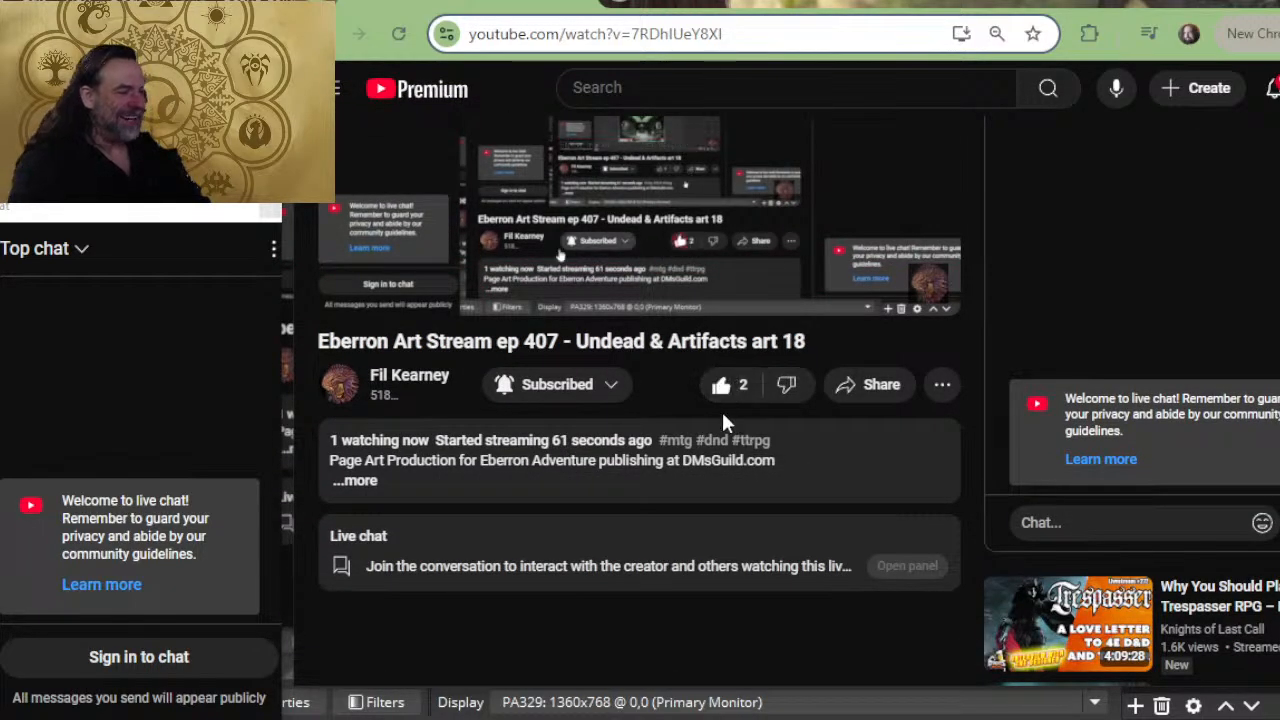
{"action": "left_click", "coordinate": [355, 481]}
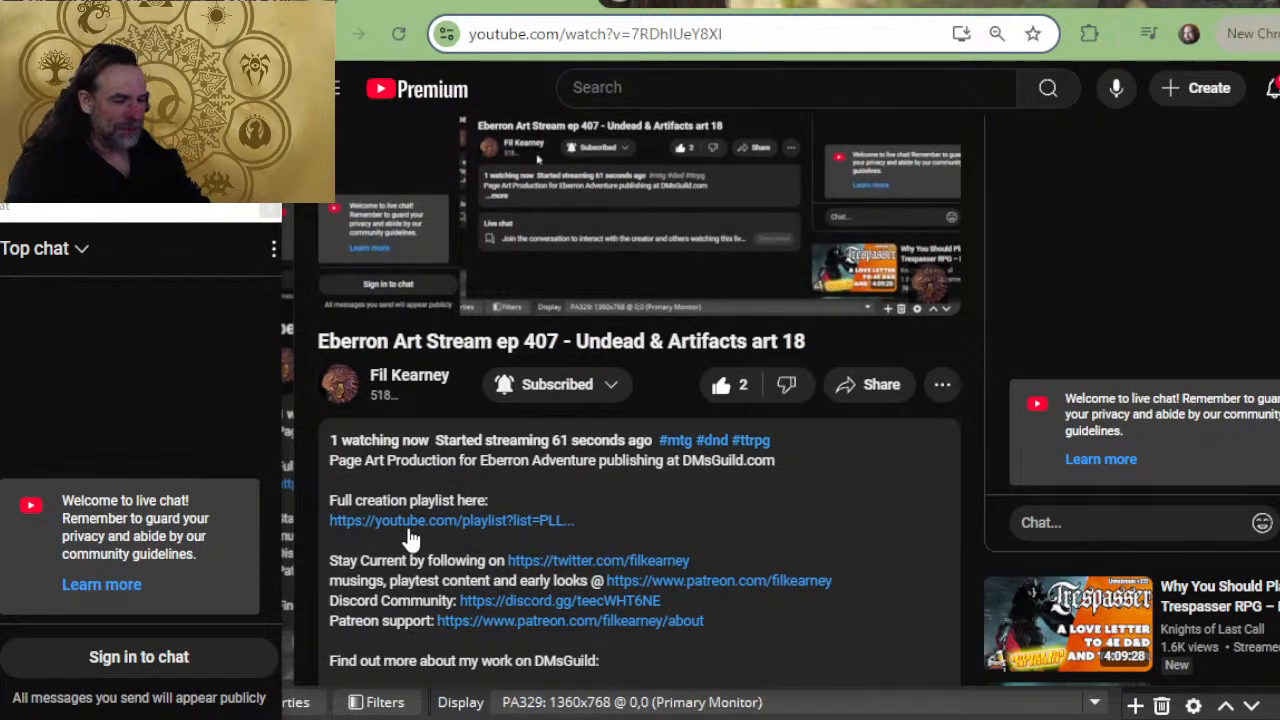
{"action": "scroll", "coordinate": [502, 405], "scroll_direction": "down", "scroll_amount": 4}
{"action": "scroll", "coordinate": [322, 203], "scroll_direction": "up", "scroll_amount": 2}
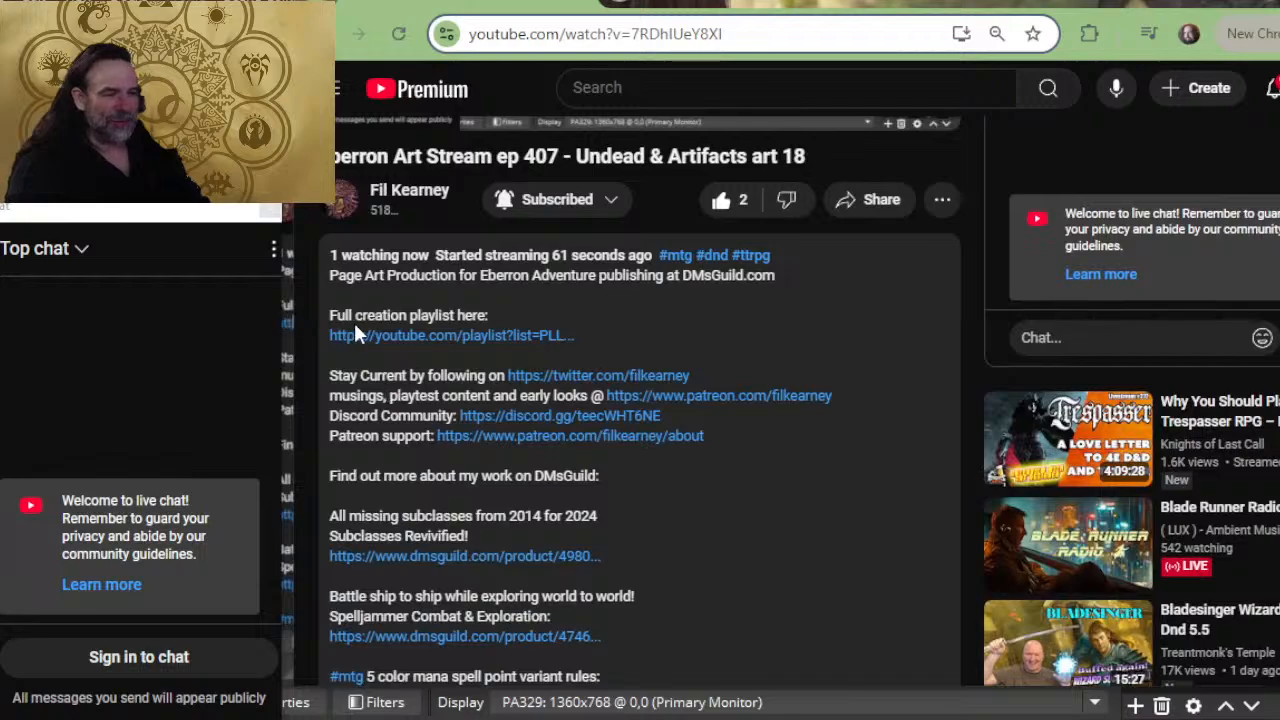
{"action": "scroll", "coordinate": [325, 282], "scroll_direction": "up", "scroll_amount": 2}
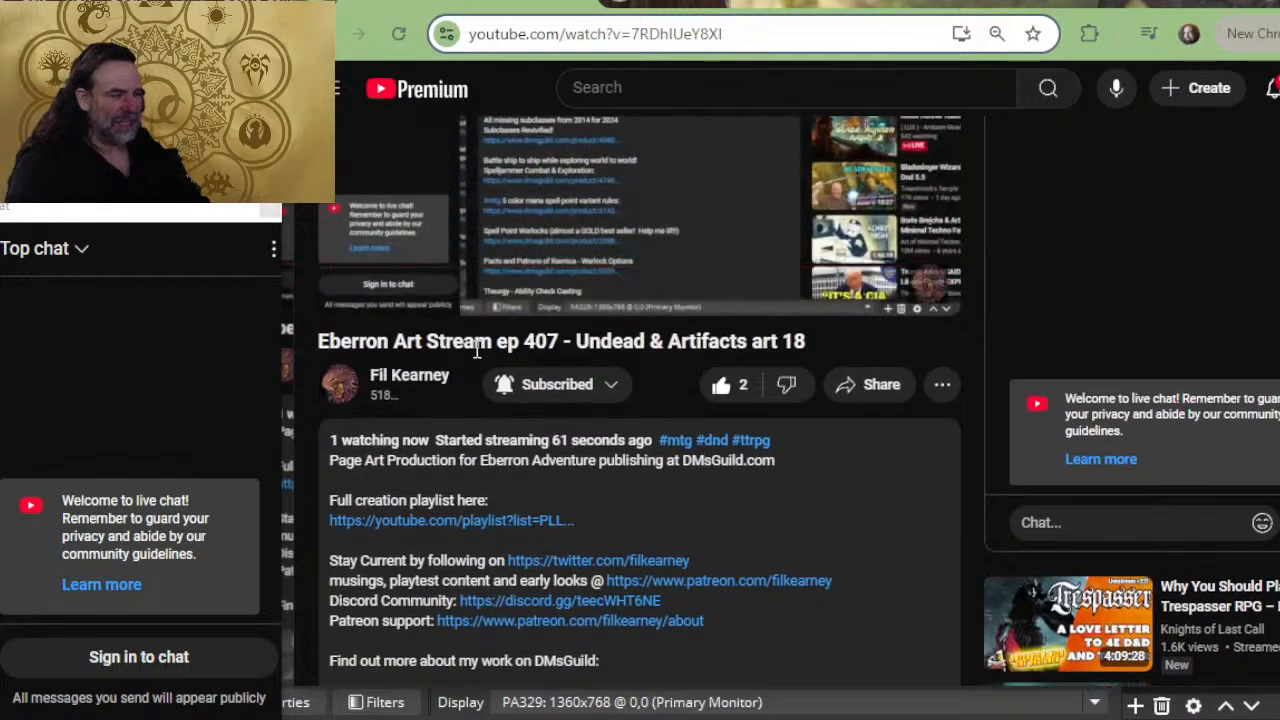
{"action": "scroll", "coordinate": [590, 405], "scroll_direction": "down", "scroll_amount": 4}
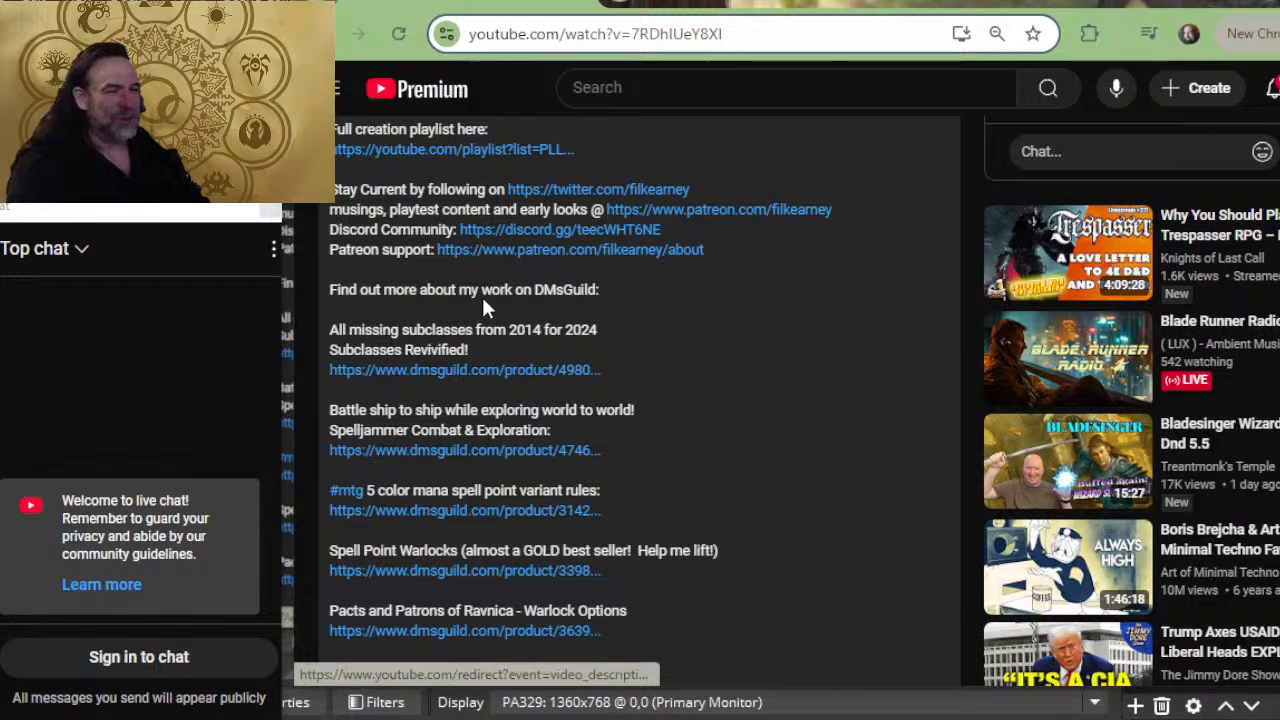
{"action": "scroll", "coordinate": [577, 280], "scroll_direction": "down", "scroll_amount": 2}
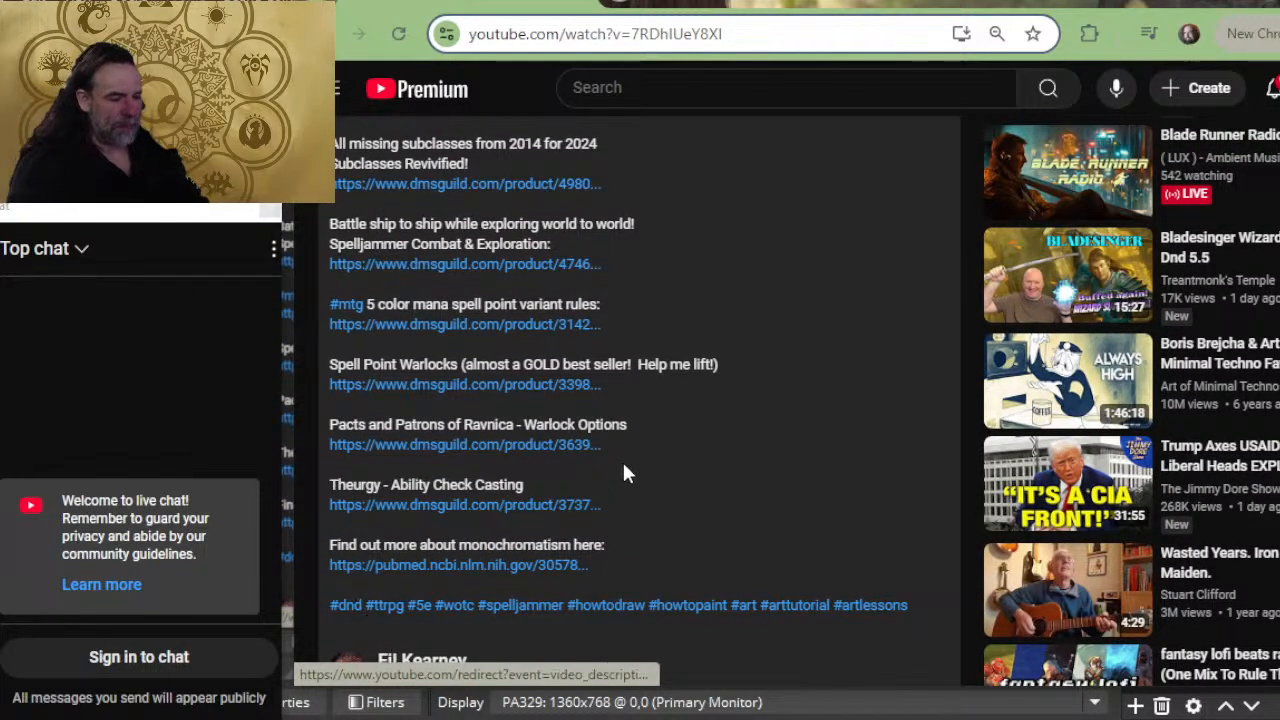
Step: Switch to Photoshop and close the CoM Cover 2024-03-27.jpg document
{"action": "key", "text": "alt+Tab"}
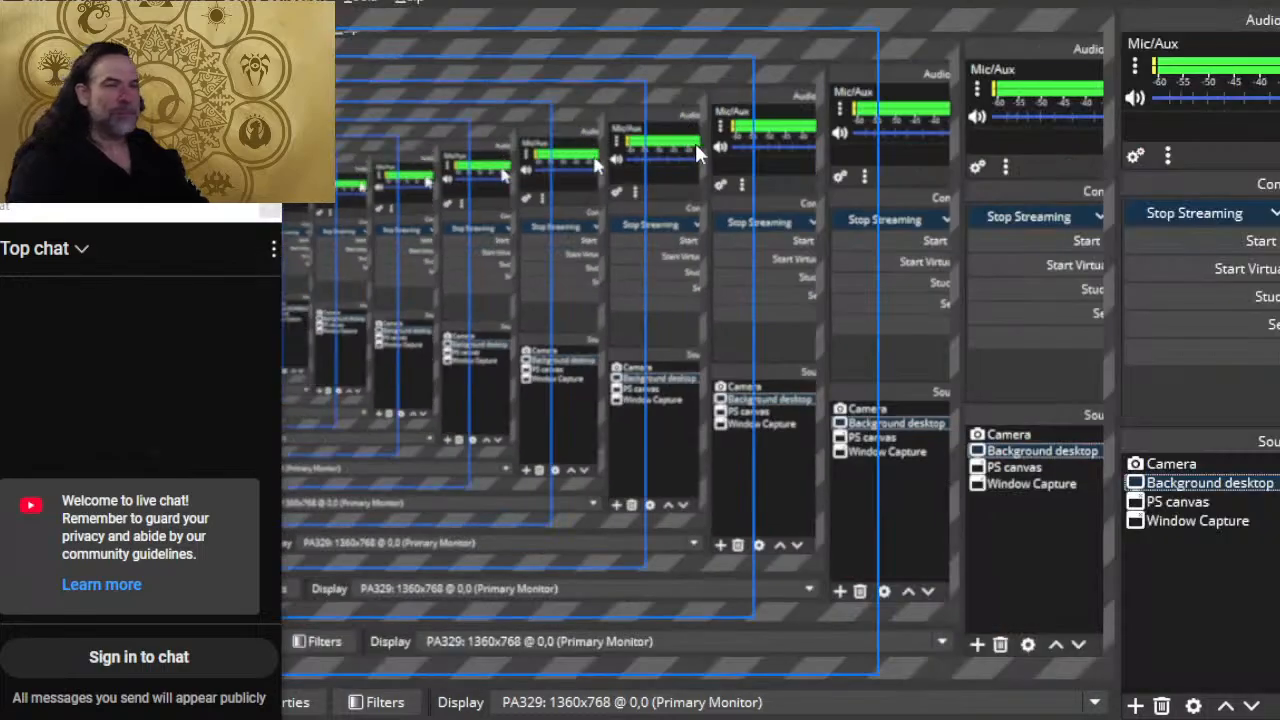
{"action": "key", "text": "alt+Tab"}
{"action": "key", "text": "alt+Tab"}
{"action": "key", "text": "Tab"}
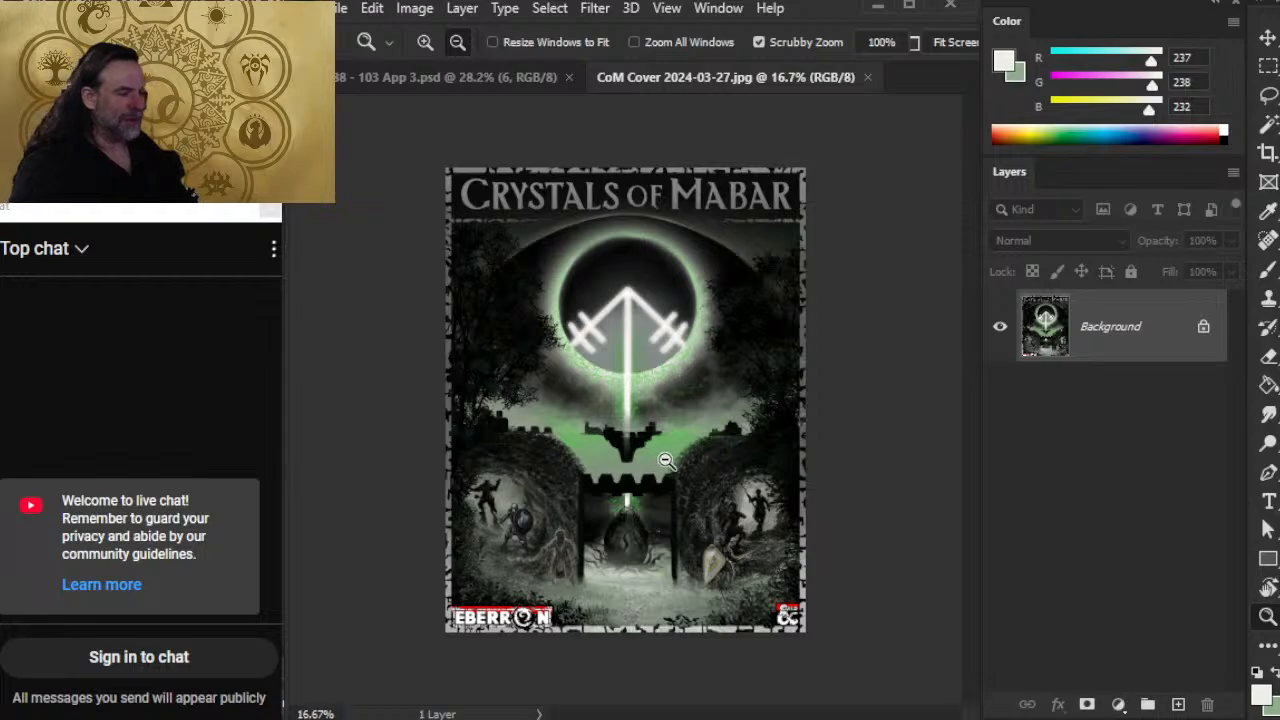
{"action": "left_click_drag", "start_coordinate": [666, 462], "coordinate": [692, 465]}
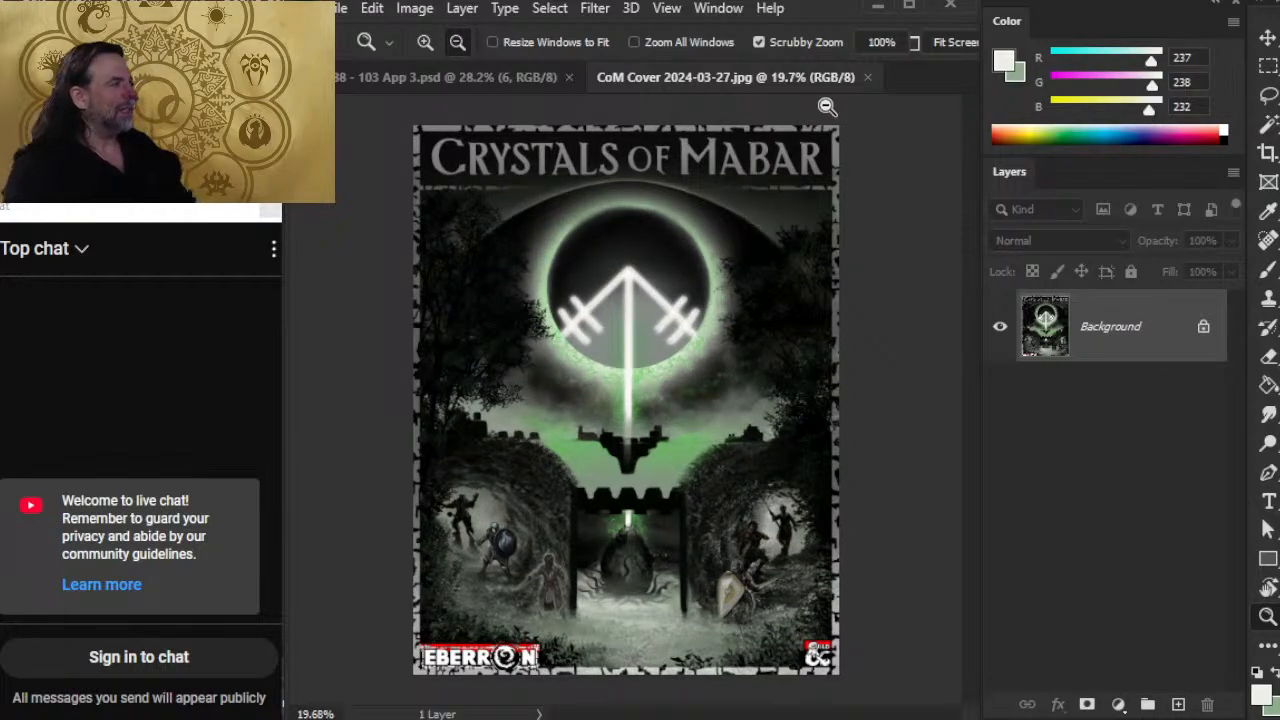
{"action": "left_click", "coordinate": [867, 77]}
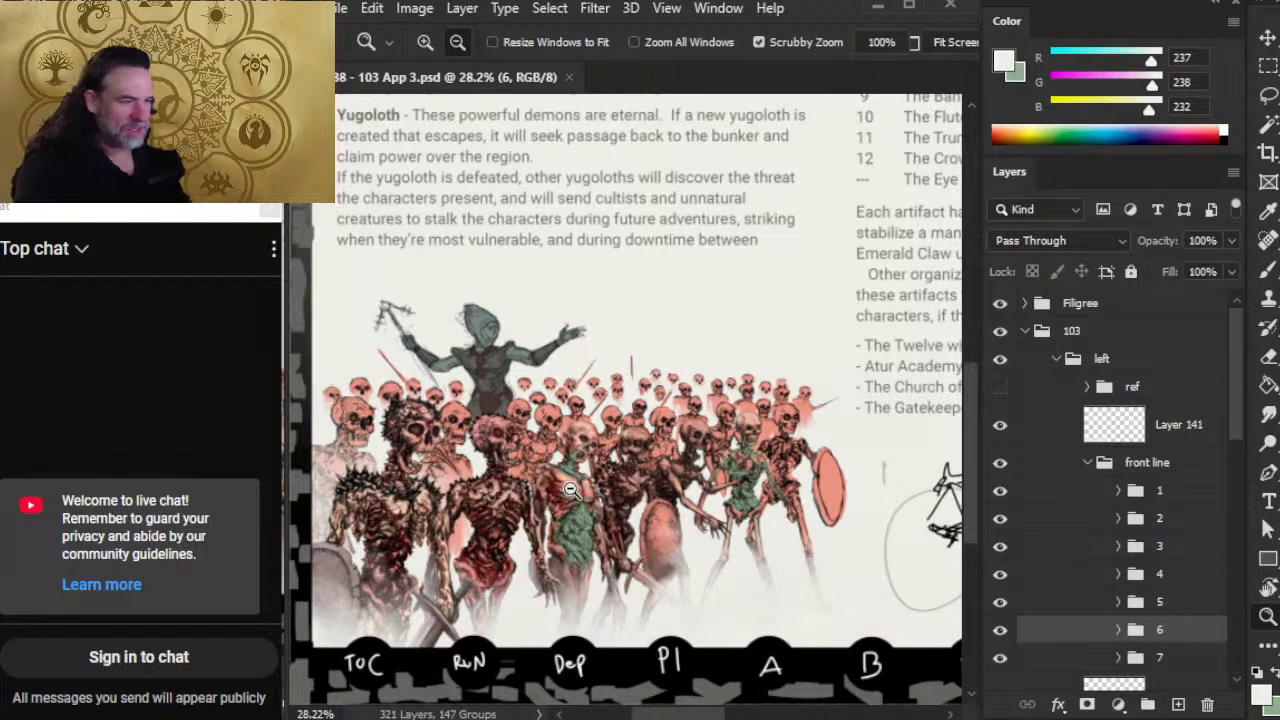
Step: Hide groups 1 through 6 inside the front line group
{"action": "left_click_drag", "start_coordinate": [573, 492], "coordinate": [645, 452]}
{"action": "left_click_drag", "start_coordinate": [722, 475], "coordinate": [673, 491]}
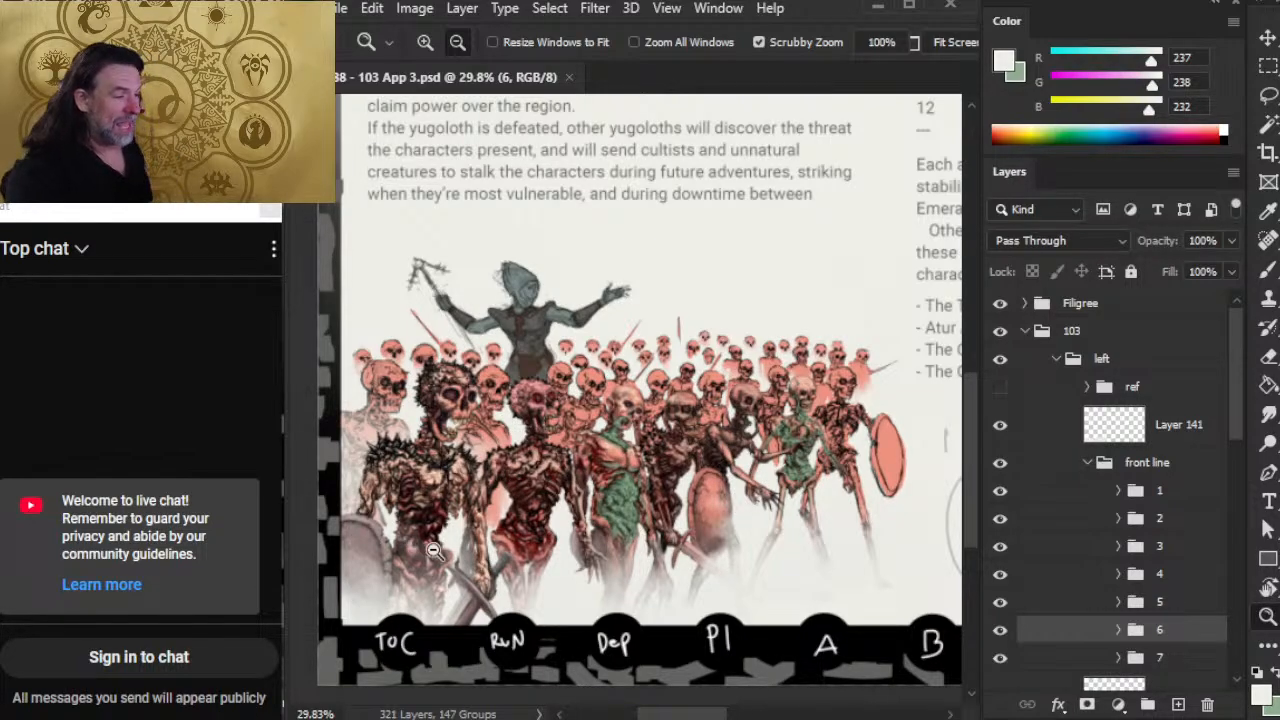
{"action": "key", "text": "v"}
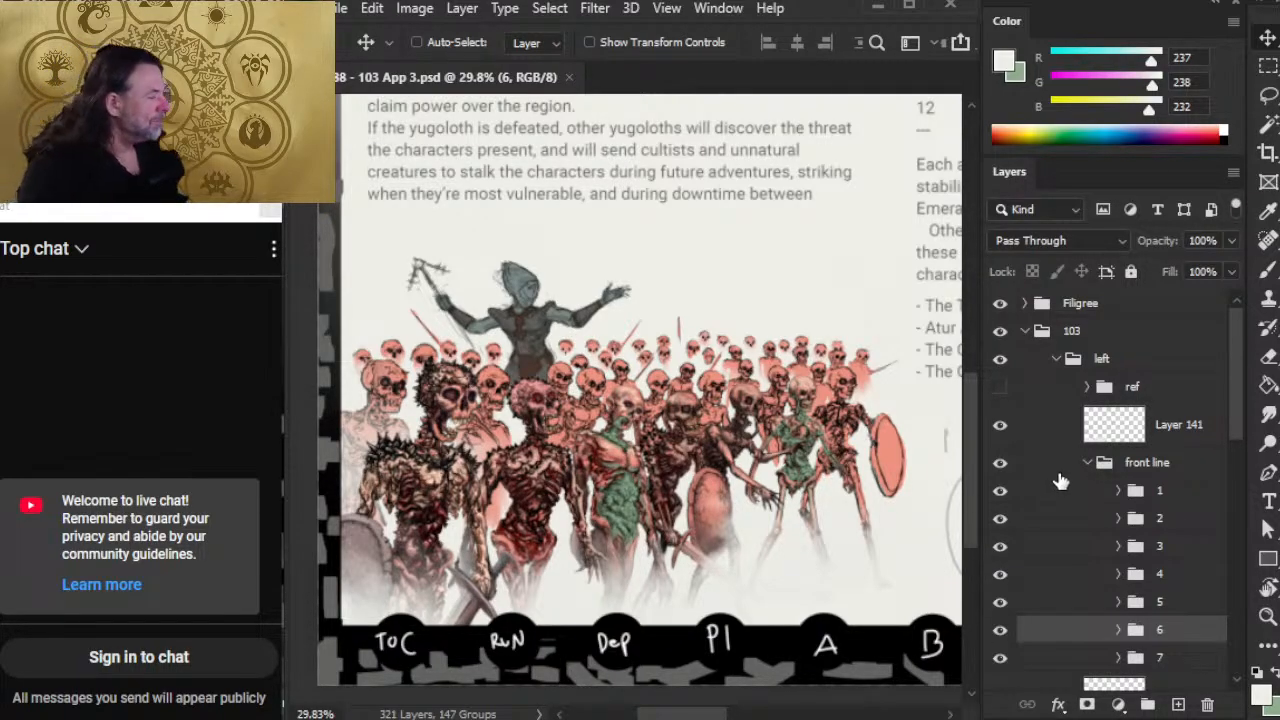
{"action": "left_click", "coordinate": [1000, 490]}
{"action": "left_click", "coordinate": [1000, 518]}
{"action": "left_click", "coordinate": [1000, 546]}
{"action": "left_click", "coordinate": [1000, 574]}
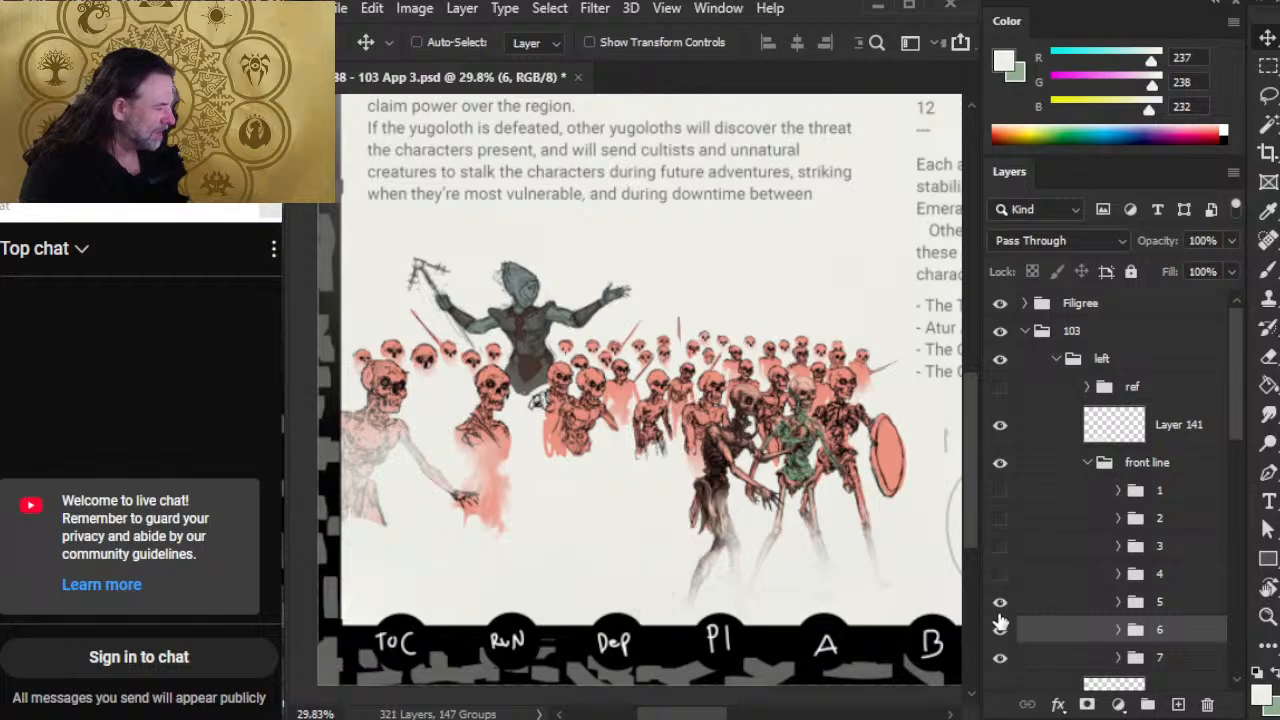
{"action": "left_click", "coordinate": [1000, 602]}
{"action": "left_click", "coordinate": [1000, 629]}
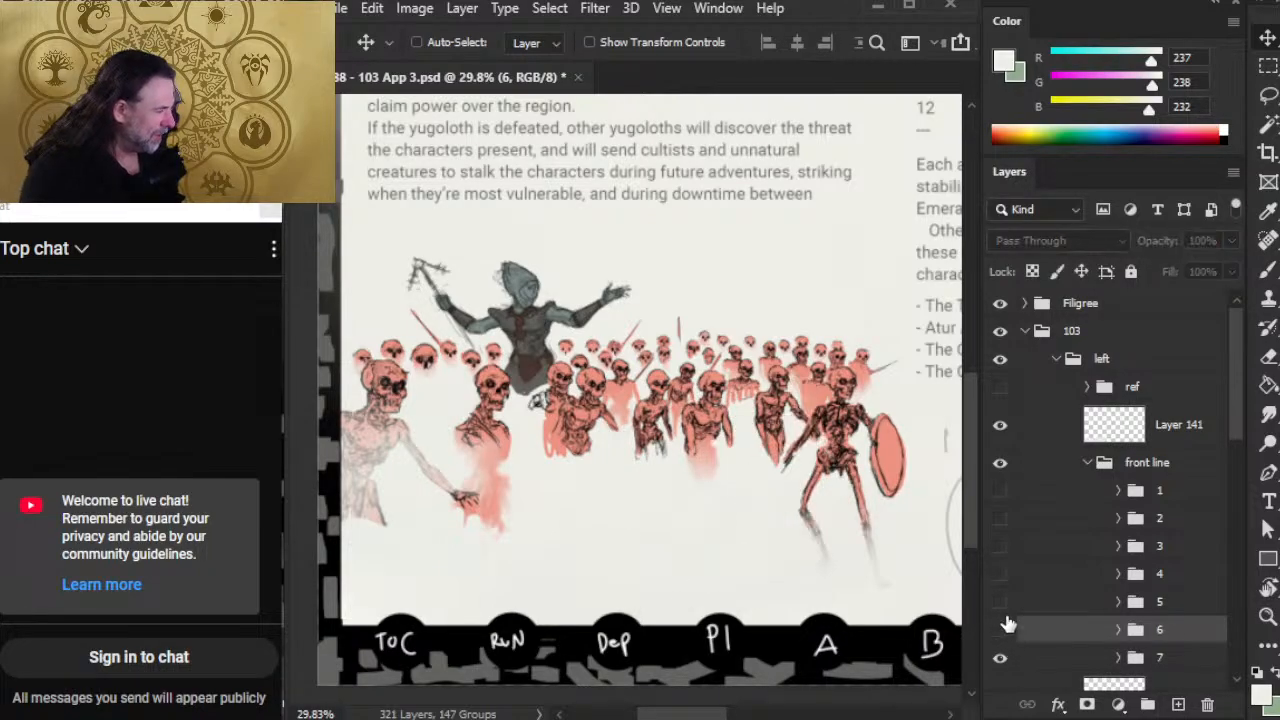
Step: Show front line group 3 and hide Layer 141, Layer 296, and the back line and yugoloth groups
{"action": "left_click", "coordinate": [1000, 574]}
{"action": "left_click", "coordinate": [1000, 574]}
{"action": "left_click", "coordinate": [1000, 546]}
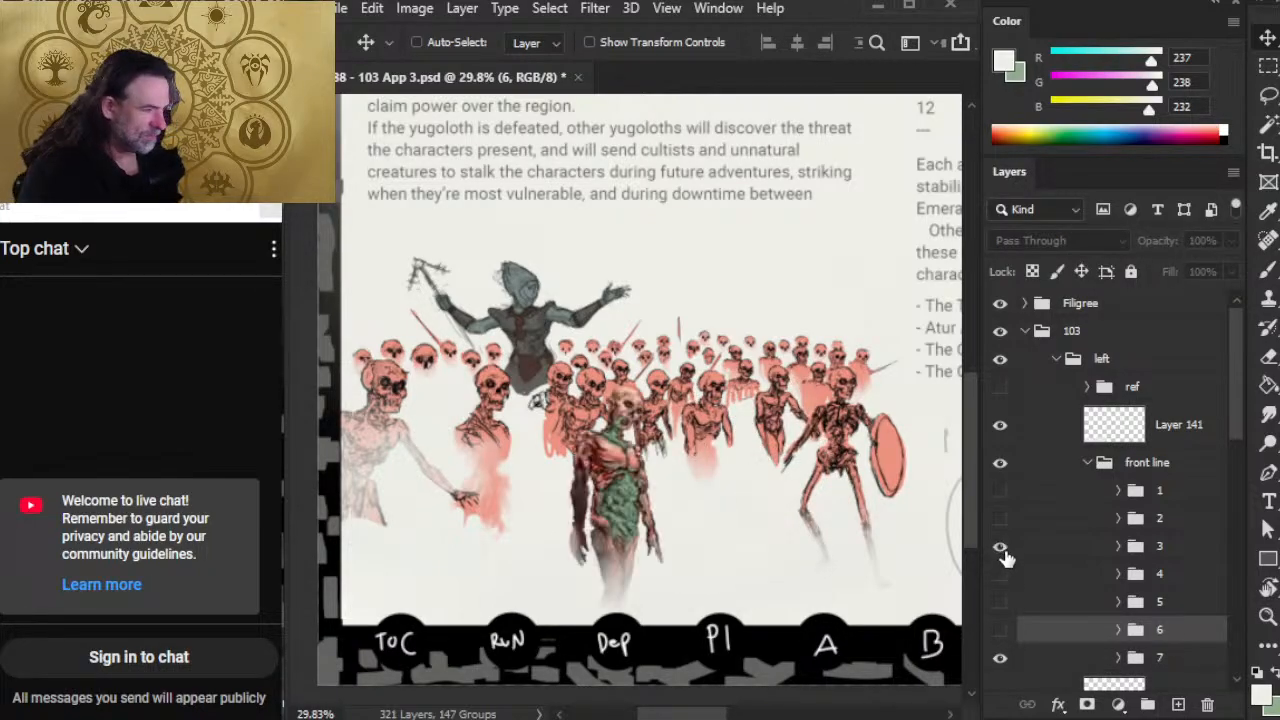
{"action": "left_click", "coordinate": [1000, 424]}
{"action": "scroll", "coordinate": [1230, 399], "scroll_direction": "down", "scroll_amount": 5}
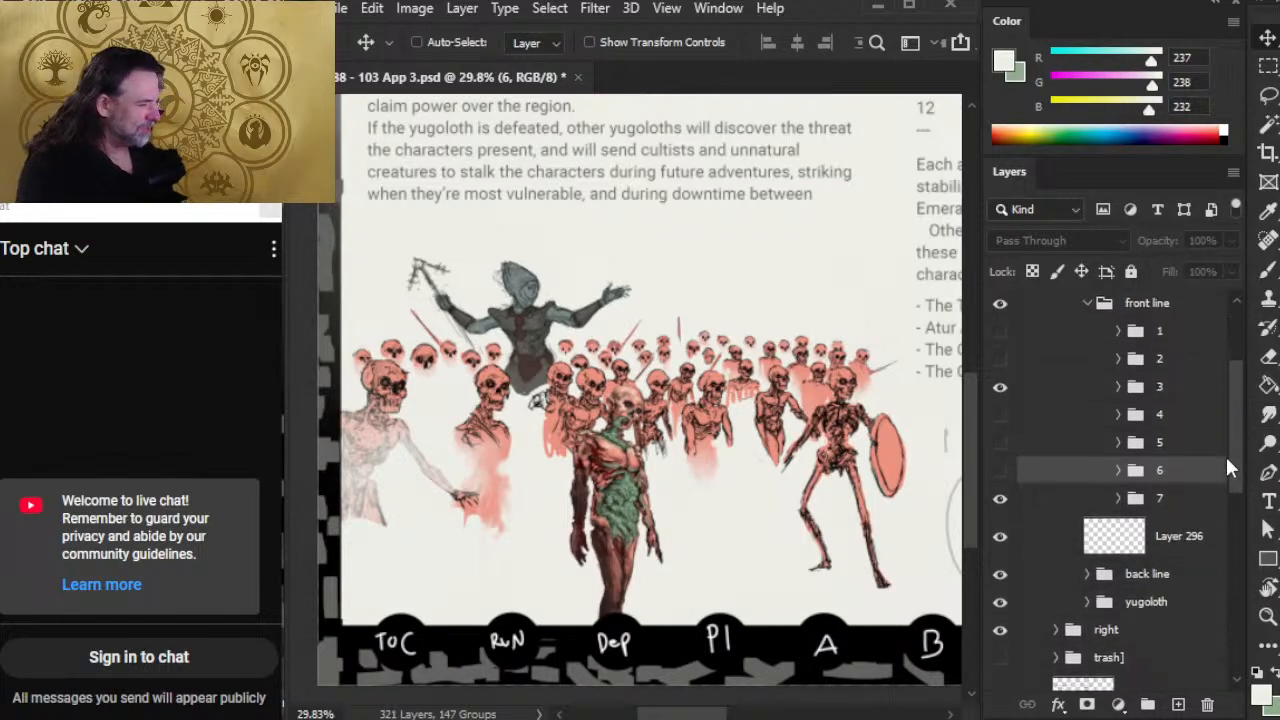
{"action": "left_click_drag", "start_coordinate": [1000, 452], "coordinate": [1001, 518]}
{"action": "left_click_drag", "start_coordinate": [787, 533], "coordinate": [614, 508]}
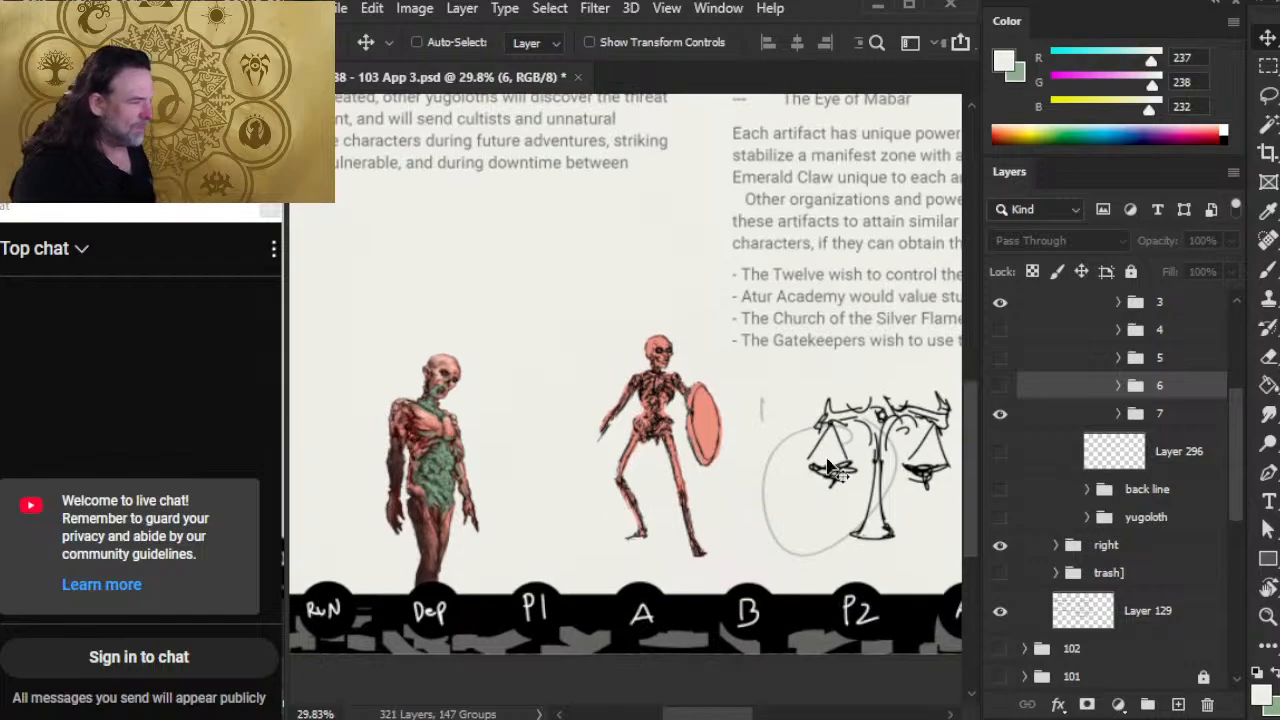
Step: Hide front line group 7, show group 6 and expand it
{"action": "left_click", "coordinate": [1000, 411]}
{"action": "left_click", "coordinate": [1000, 387]}
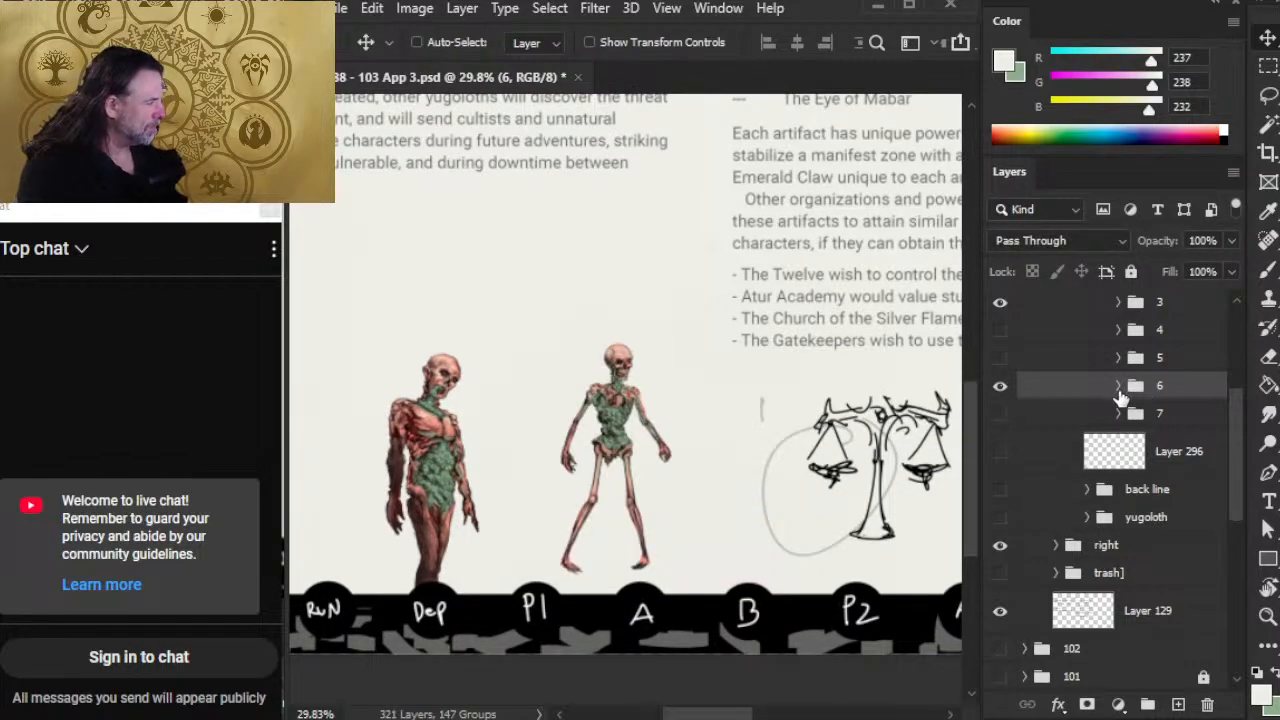
{"action": "left_click", "coordinate": [1118, 387]}
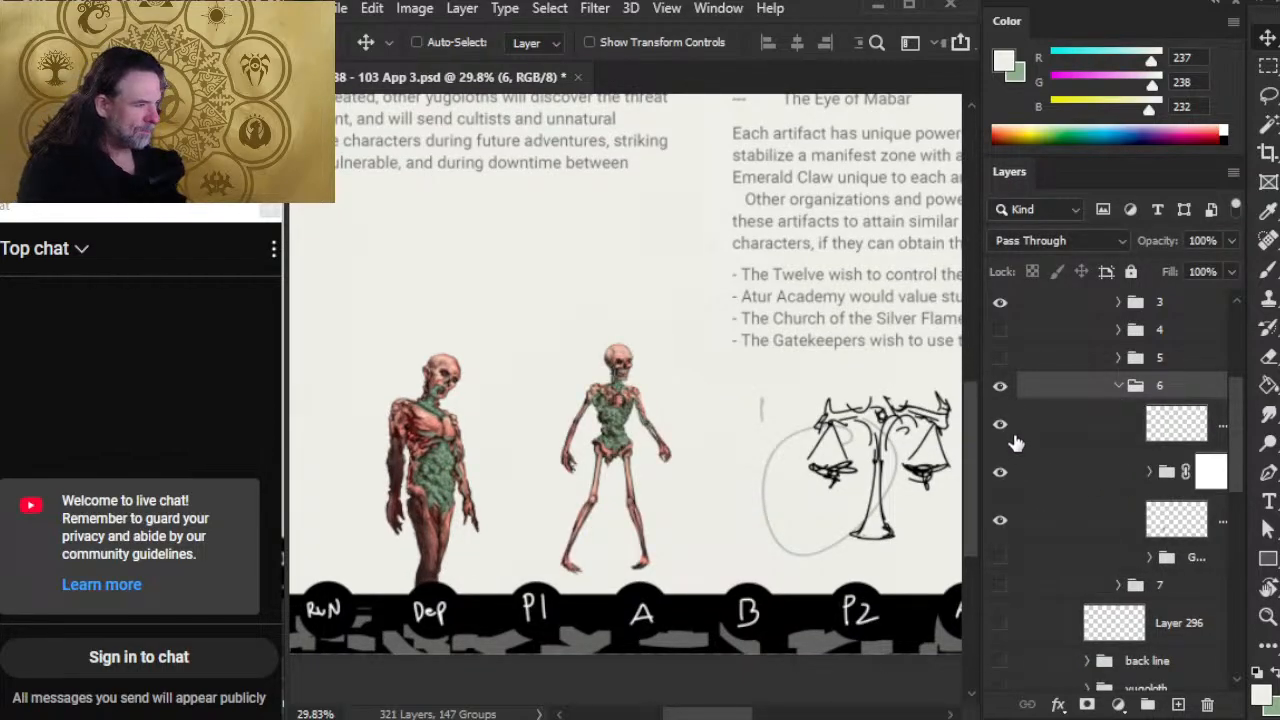
Step: Examine the group 6 skeleton up close, comparing it with each of the group's three visible items switched off and on
{"action": "key", "text": "z"}
{"action": "left_click_drag", "start_coordinate": [656, 470], "coordinate": [752, 462]}
{"action": "left_click_drag", "start_coordinate": [471, 363], "coordinate": [566, 460]}
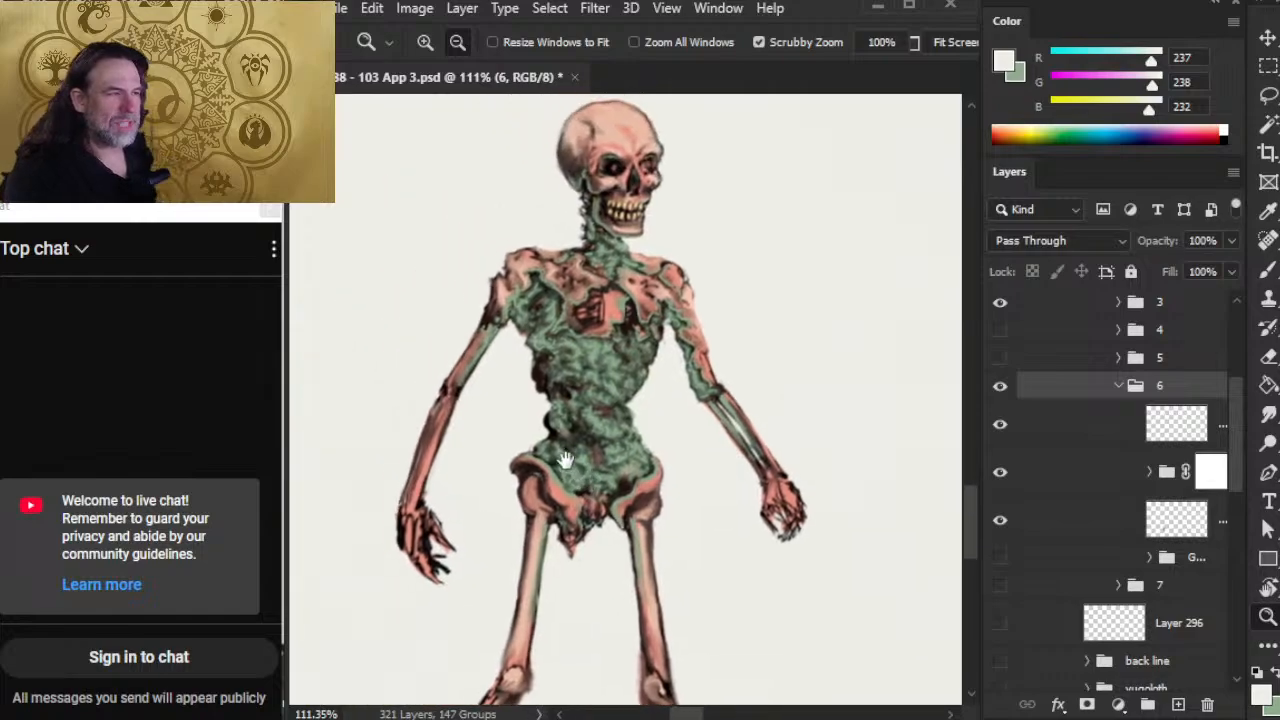
{"action": "left_click", "coordinate": [1001, 426]}
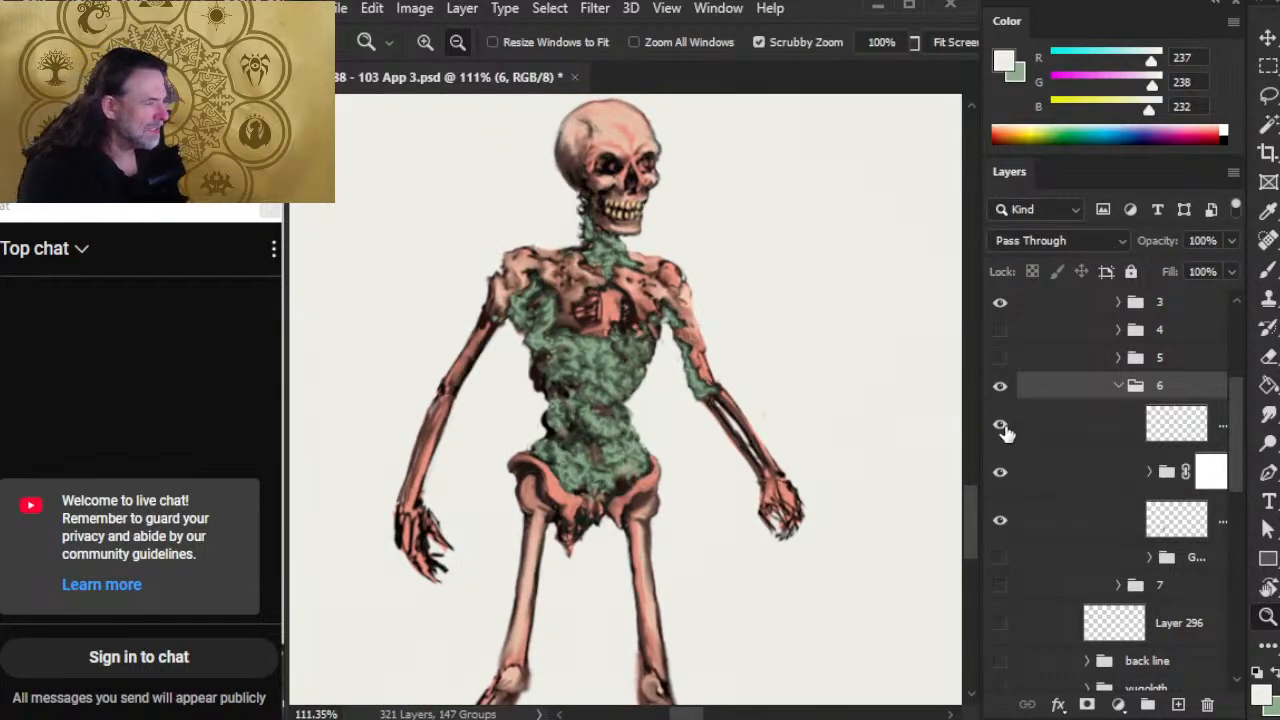
{"action": "left_click", "coordinate": [1001, 472]}
{"action": "left_click", "coordinate": [1001, 472]}
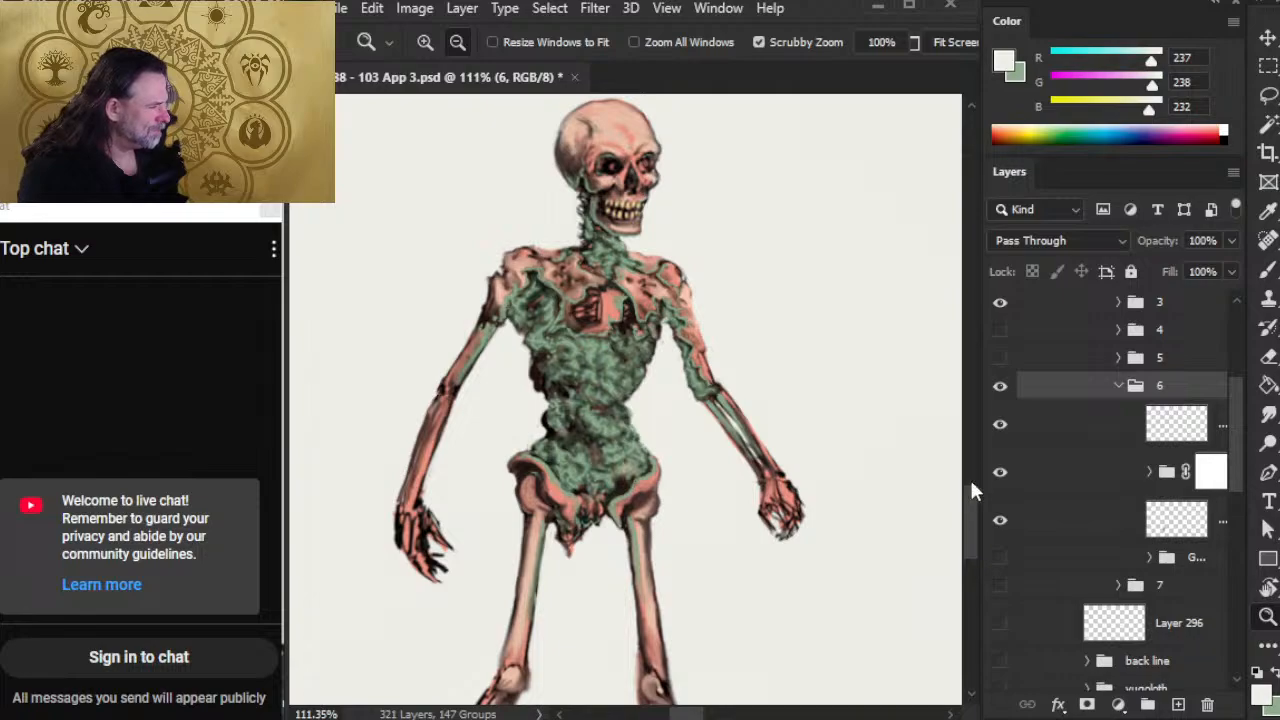
{"action": "left_click", "coordinate": [1000, 426]}
{"action": "left_click", "coordinate": [1002, 426]}
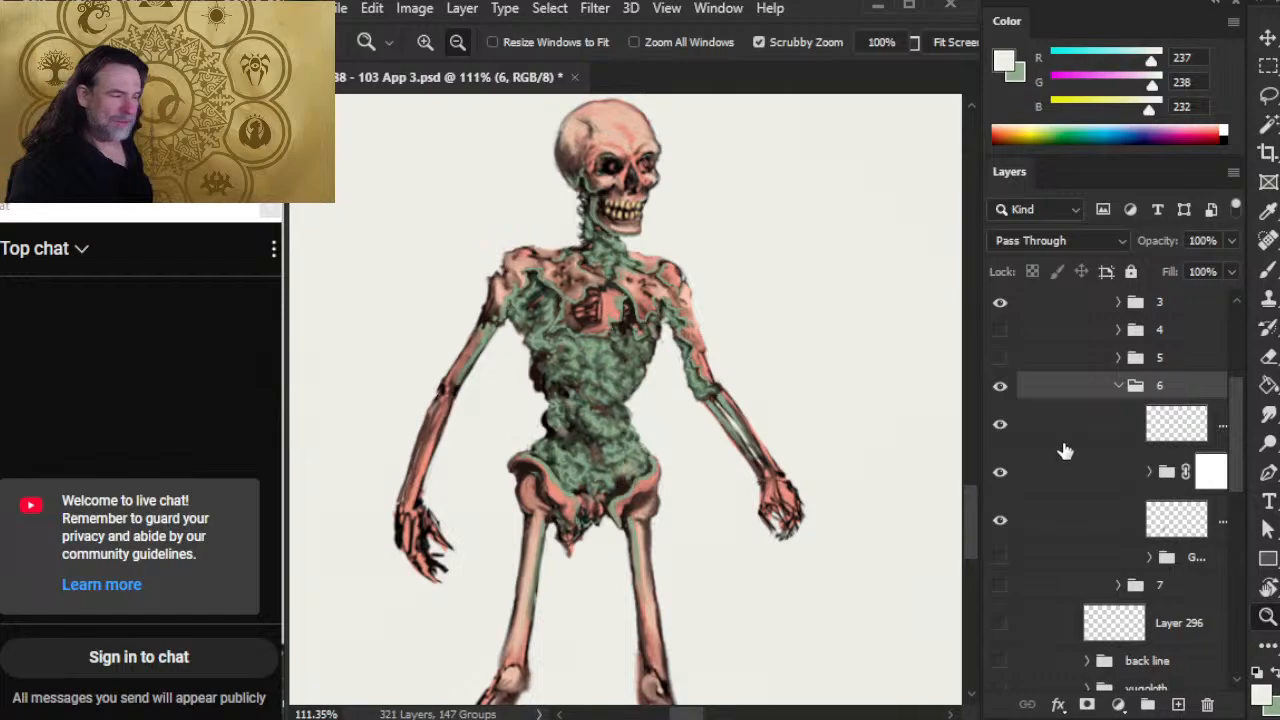
{"action": "left_click", "coordinate": [1000, 521]}
{"action": "left_click", "coordinate": [1000, 521]}
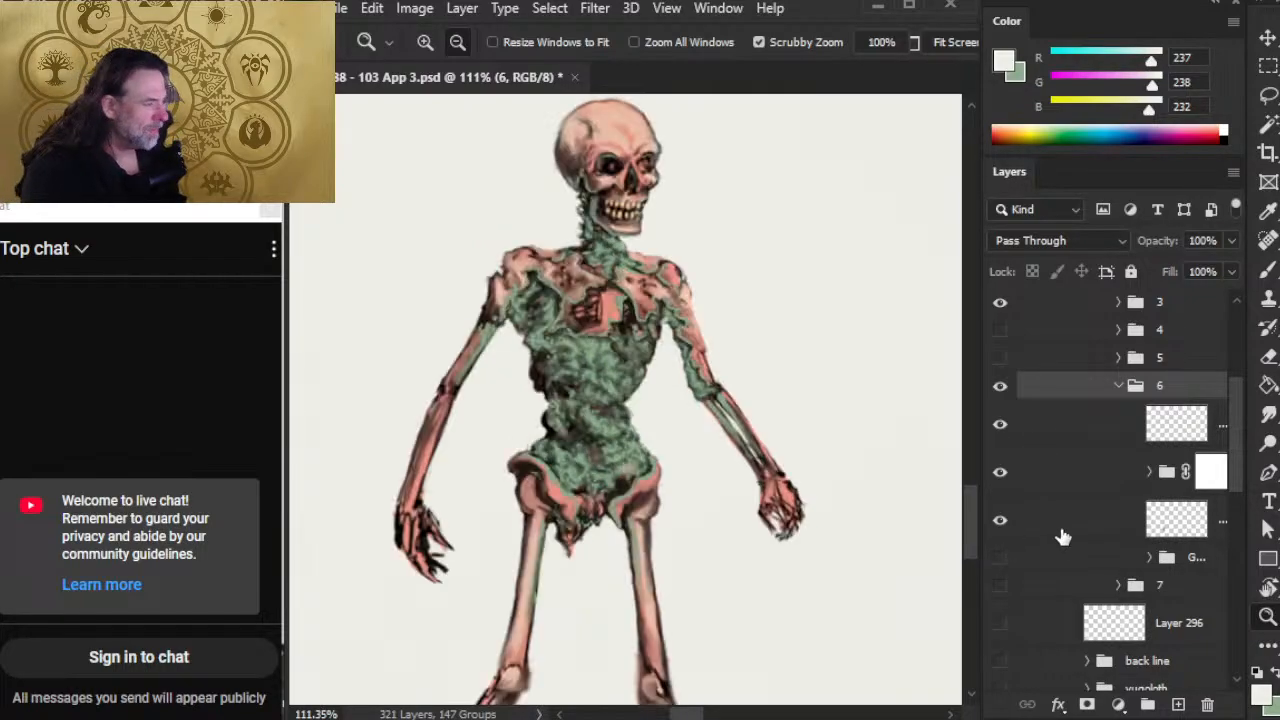
Step: Combine the contents of group 6 into one nested group
{"action": "left_click", "coordinate": [1060, 522]}
{"action": "left_click", "coordinate": [1094, 428], "text": "shift"}
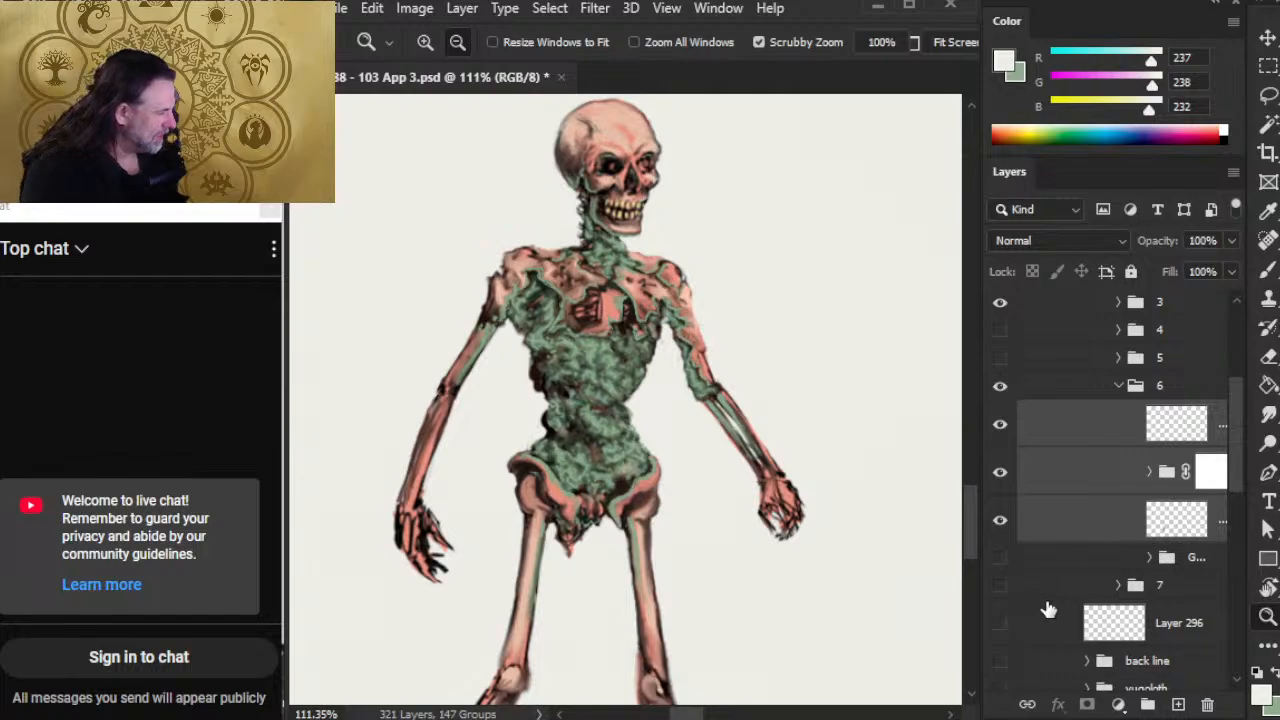
{"action": "key", "text": "ctrl+g"}
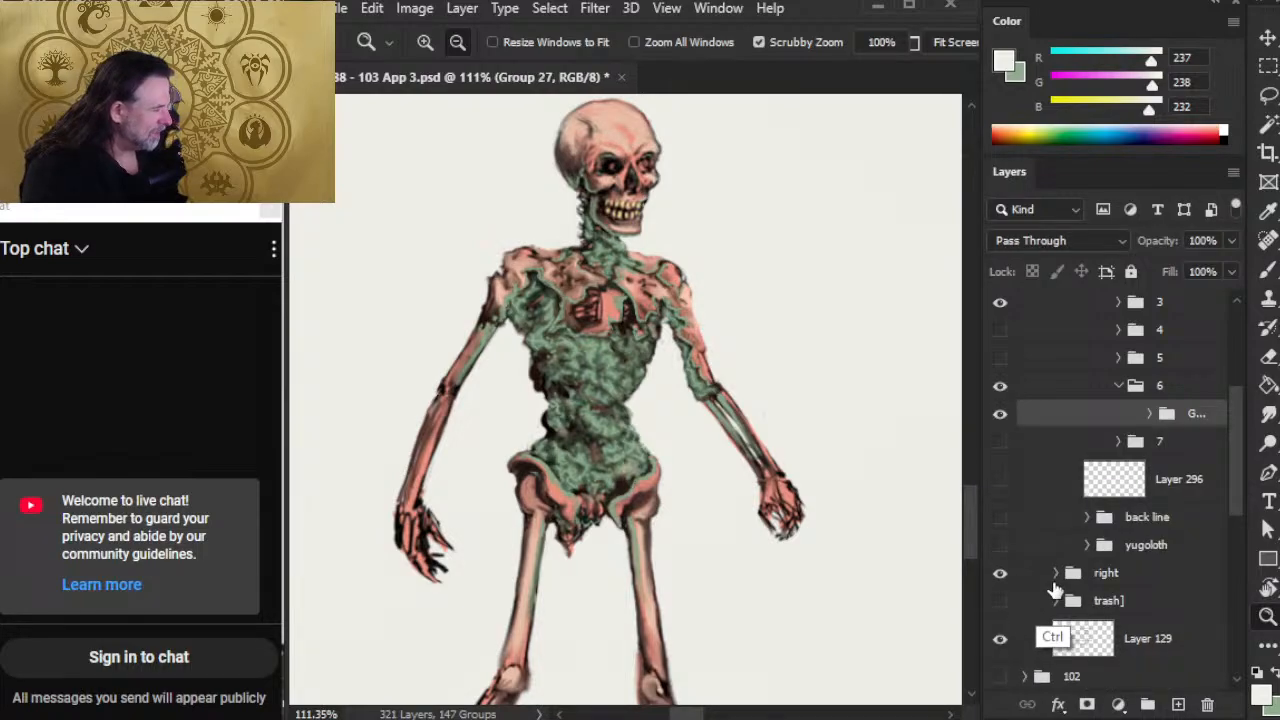
Step: Duplicate the nested skeleton group inside group 6 and merge the copy into a single layer, checking the merged layer's visibility
{"action": "right_click", "coordinate": [1072, 413]}
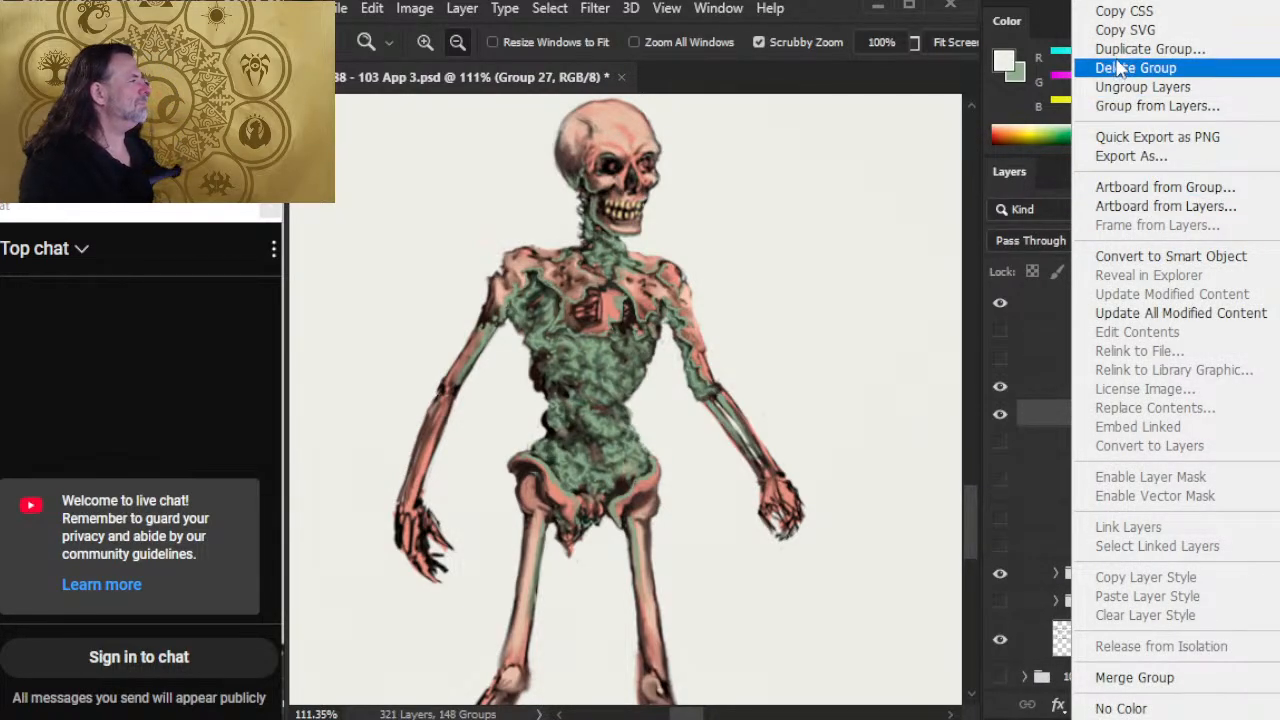
{"action": "left_click", "coordinate": [1102, 52]}
{"action": "key", "text": "Return"}
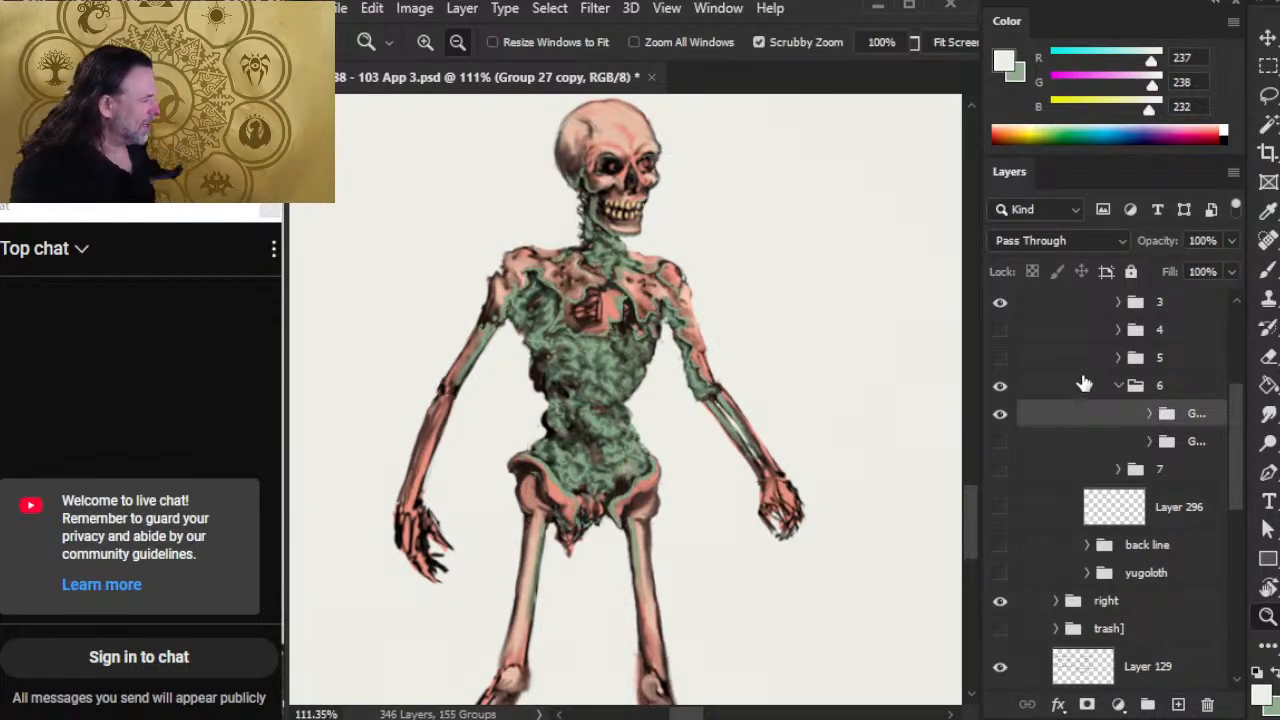
{"action": "right_click", "coordinate": [1082, 410]}
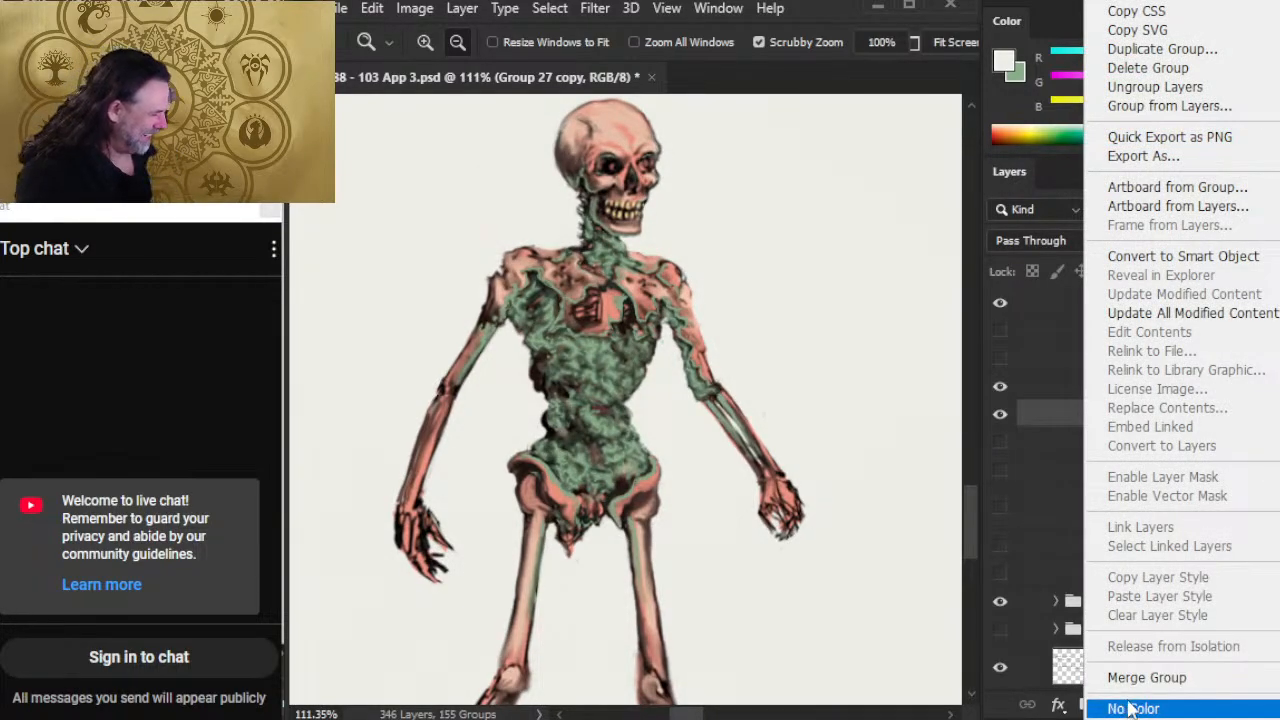
{"action": "left_click", "coordinate": [1140, 678]}
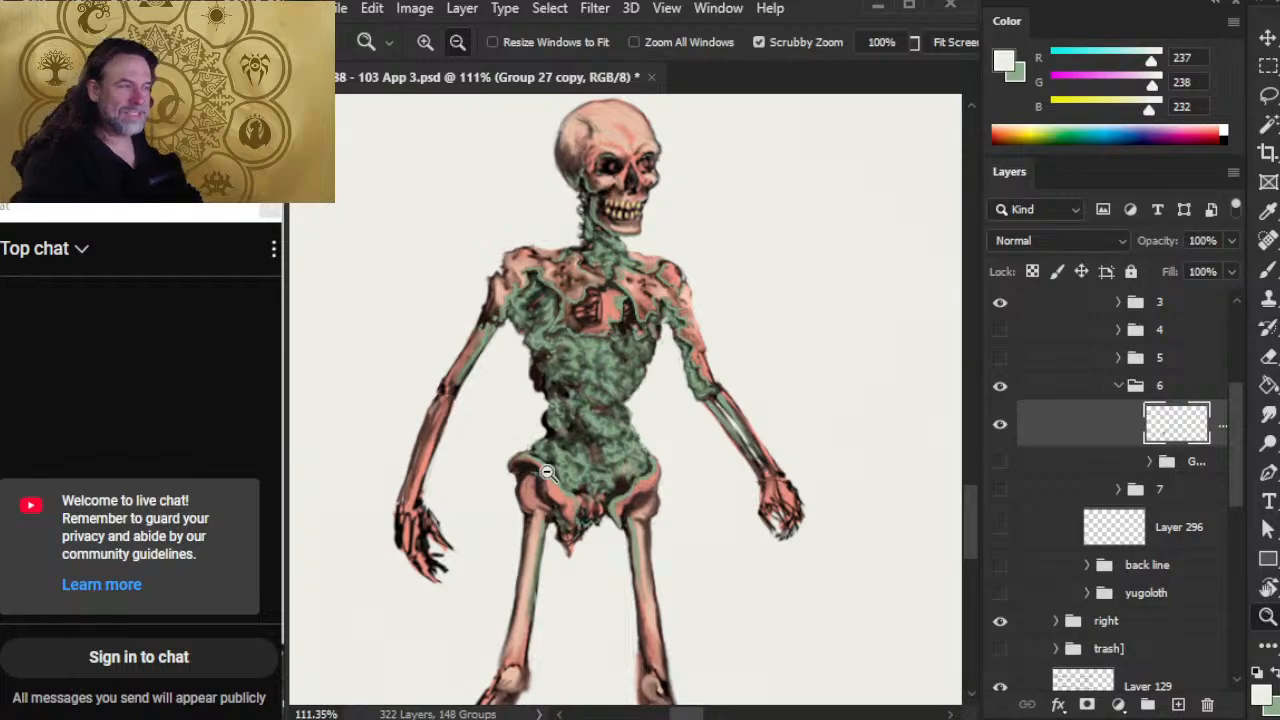
{"action": "left_click_drag", "start_coordinate": [652, 388], "coordinate": [665, 454]}
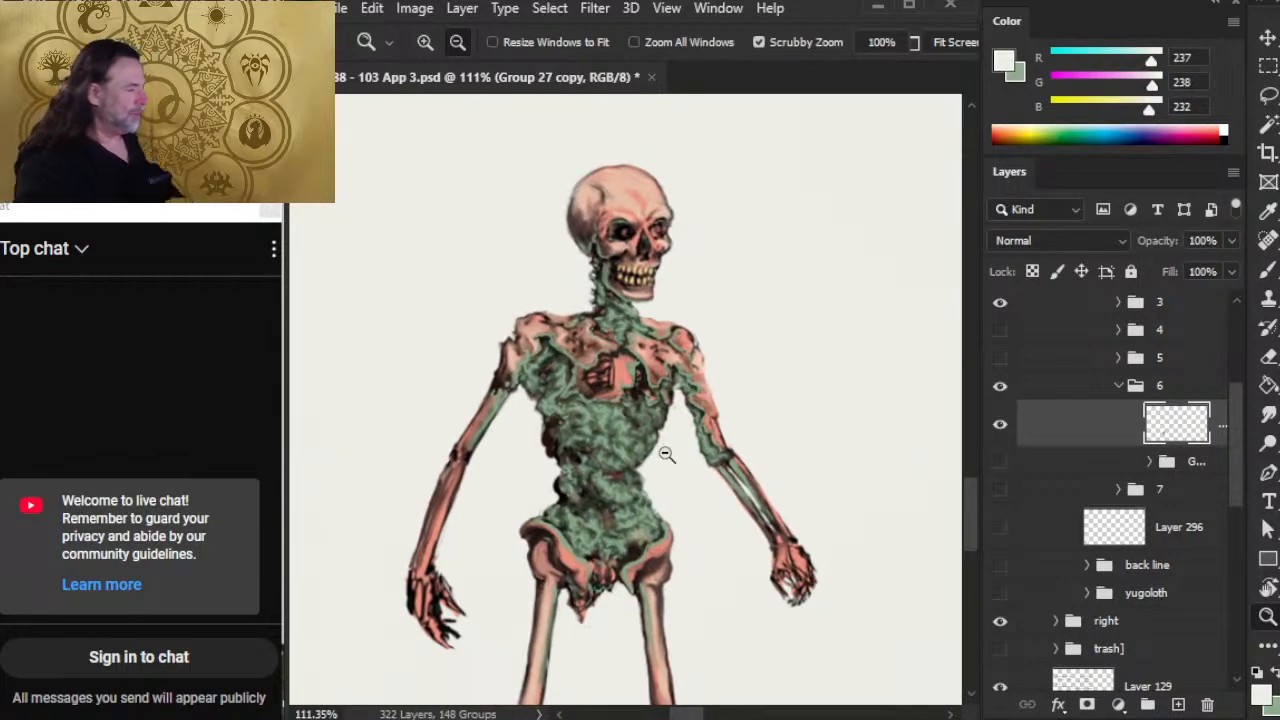
{"action": "left_click", "coordinate": [1000, 425]}
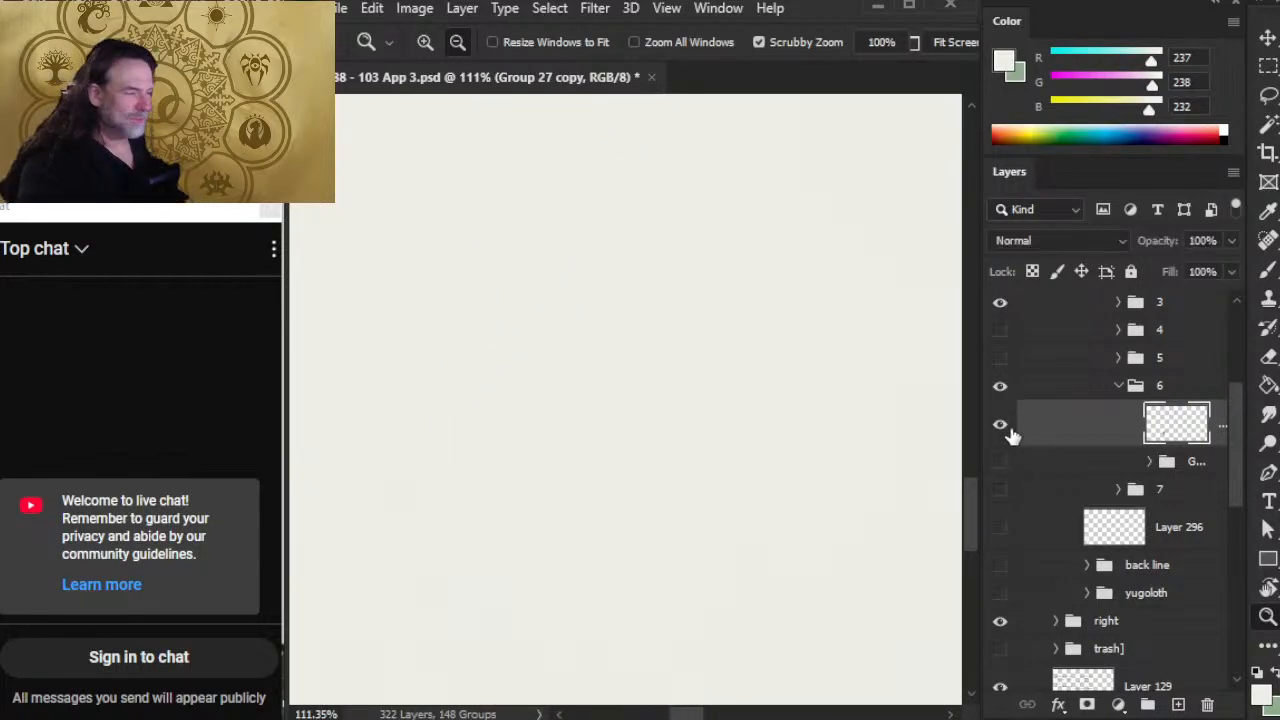
Step: Show the merged skeleton layer, lasso around the skull and neck, and cut them out to a separate layer in place
{"action": "left_click", "coordinate": [1000, 425]}
{"action": "key", "text": "l"}
{"action": "mouse_move", "coordinate": [682, 164]}
{"action": "left_mouse_down"}
{"action": "mouse_move", "coordinate": [546, 200]}
{"action": "mouse_move", "coordinate": [545, 240]}
{"action": "mouse_move", "coordinate": [570, 293]}
{"action": "mouse_move", "coordinate": [618, 327]}
{"action": "mouse_move", "coordinate": [695, 298]}
{"action": "mouse_move", "coordinate": [686, 166]}
{"action": "left_mouse_up"}
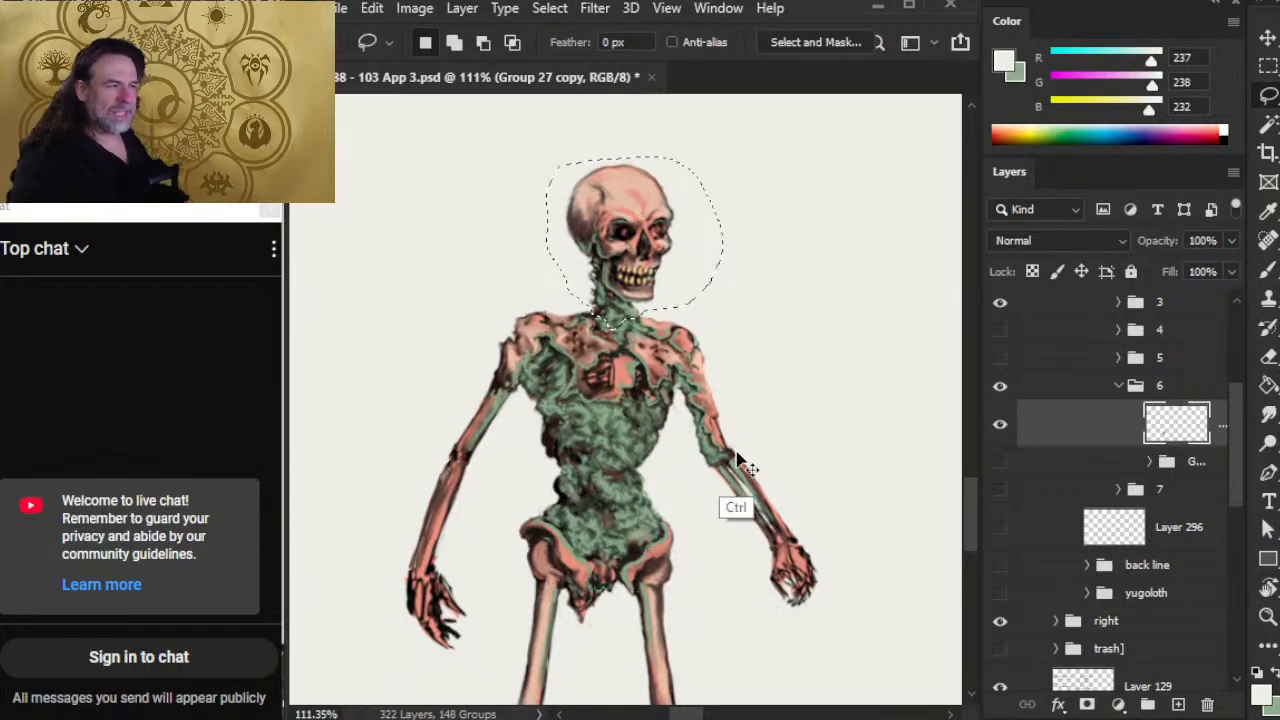
{"action": "key", "text": "ctrl+x"}
{"action": "key", "text": "ctrl+shift+v"}
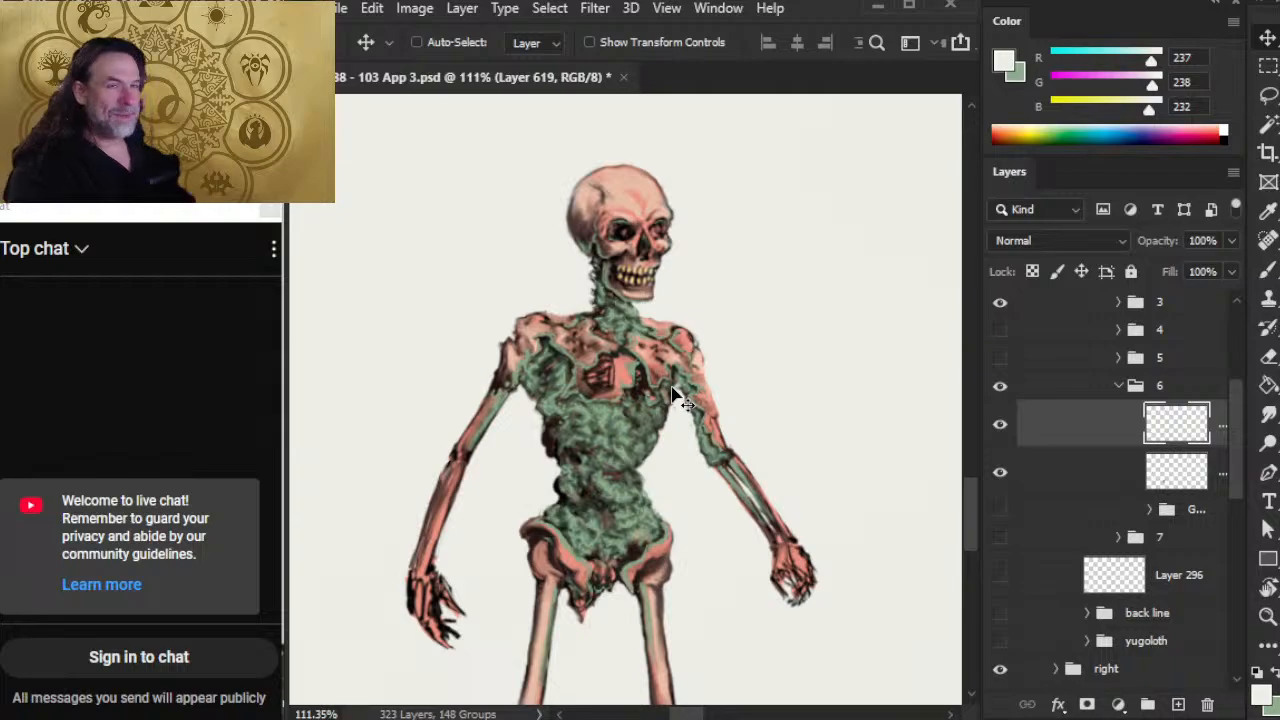
Step: Nudge the separated skull slightly down and to the left, and merge it back into the body layer
{"action": "key", "text": "Down"}
{"action": "key", "text": "Down"}
{"action": "key", "text": "Left"}
{"action": "key", "text": "Left"}
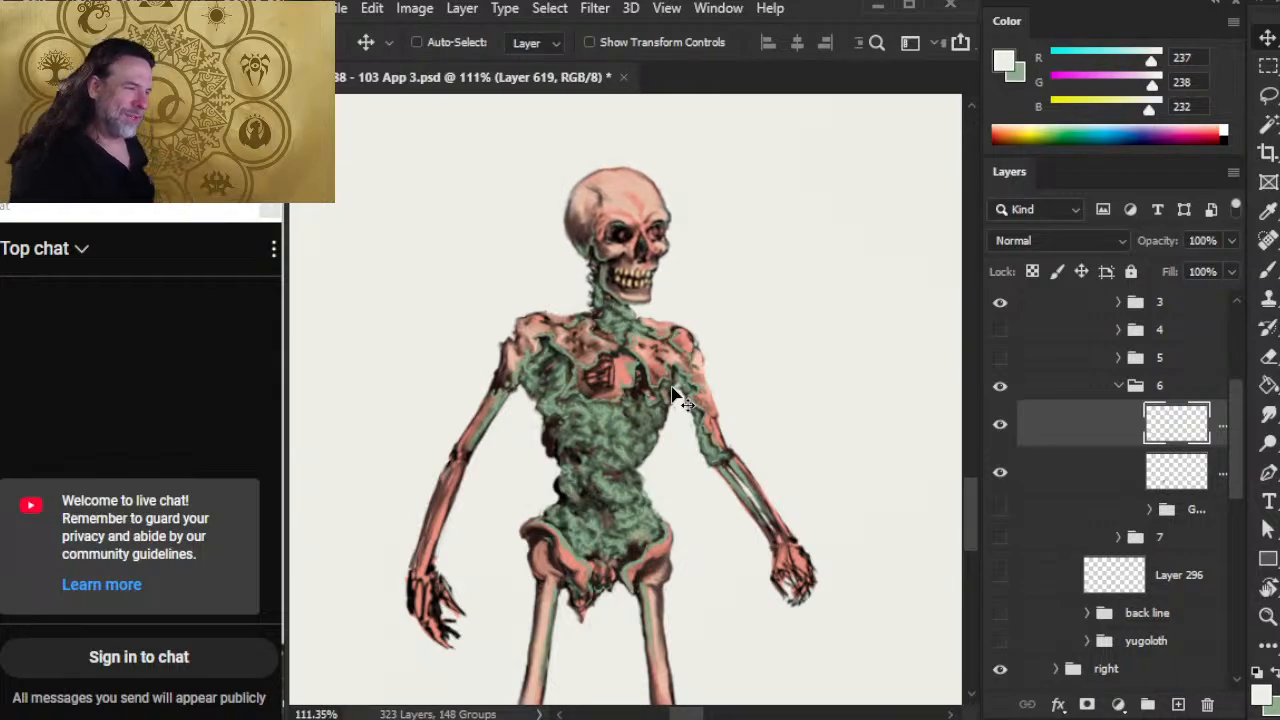
{"action": "key", "text": "Left"}
{"action": "key", "text": "Left"}
{"action": "key", "text": "Right"}
{"action": "key", "text": "Right"}
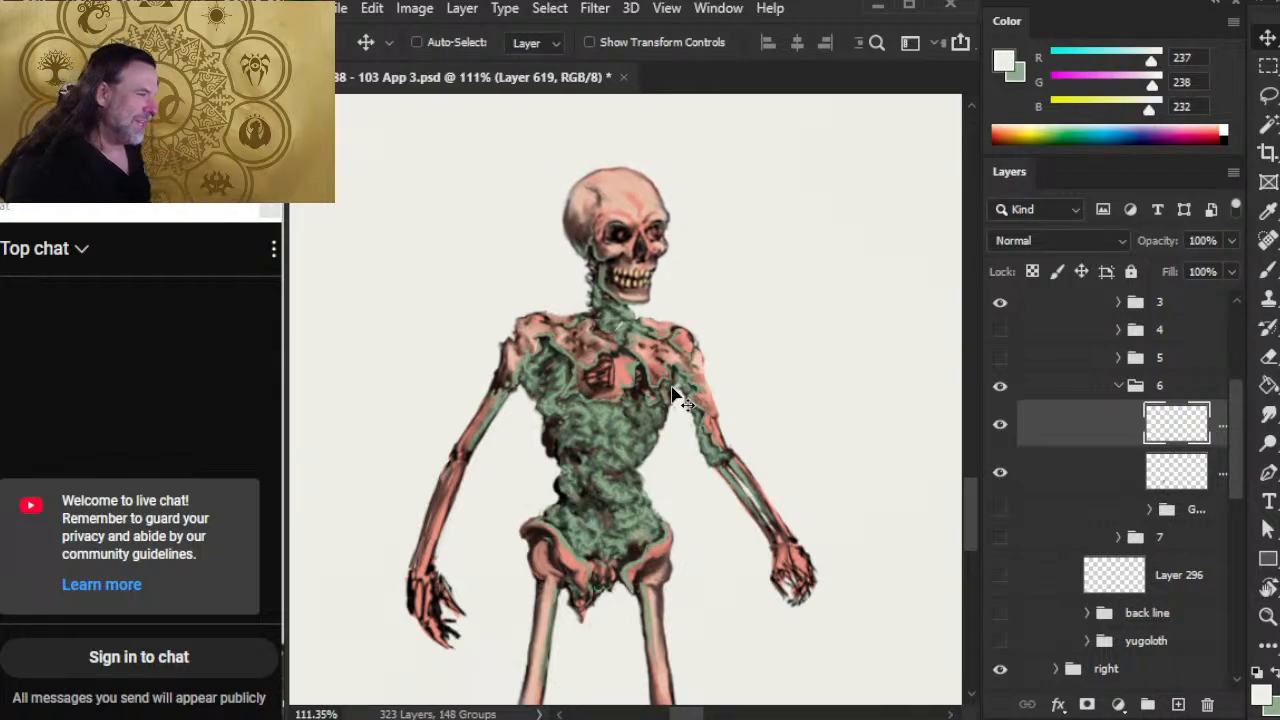
{"action": "key", "text": "Down"}
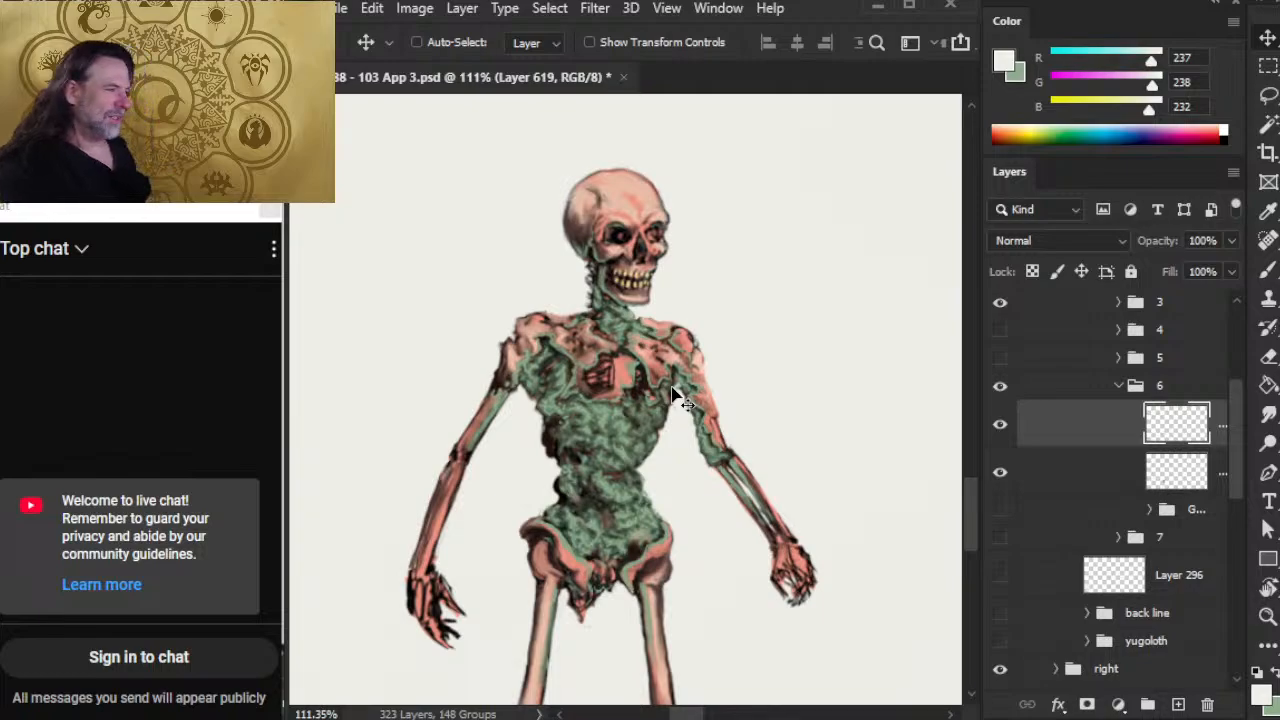
{"action": "right_click", "coordinate": [1070, 440]}
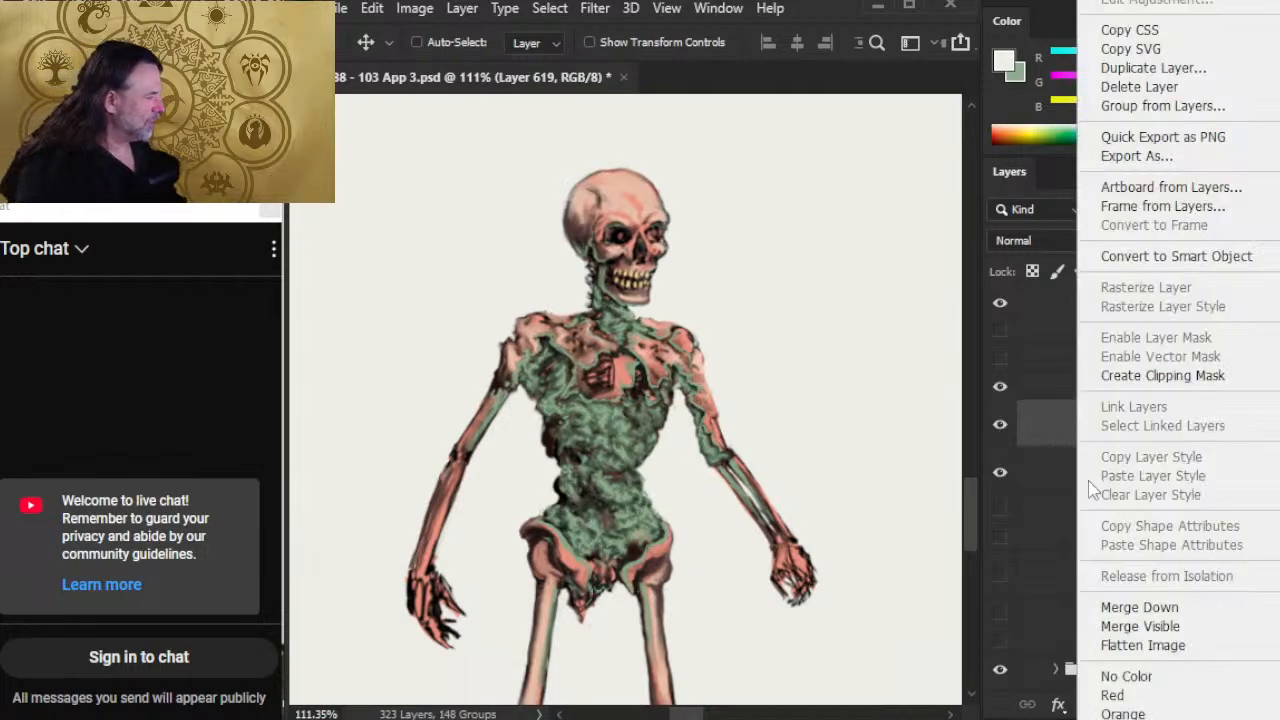
{"action": "left_click", "coordinate": [1138, 610]}
Step: Lasso the skeleton's right arm from shoulder to hand and cut it out to its own layer in place
{"action": "key", "text": "l"}
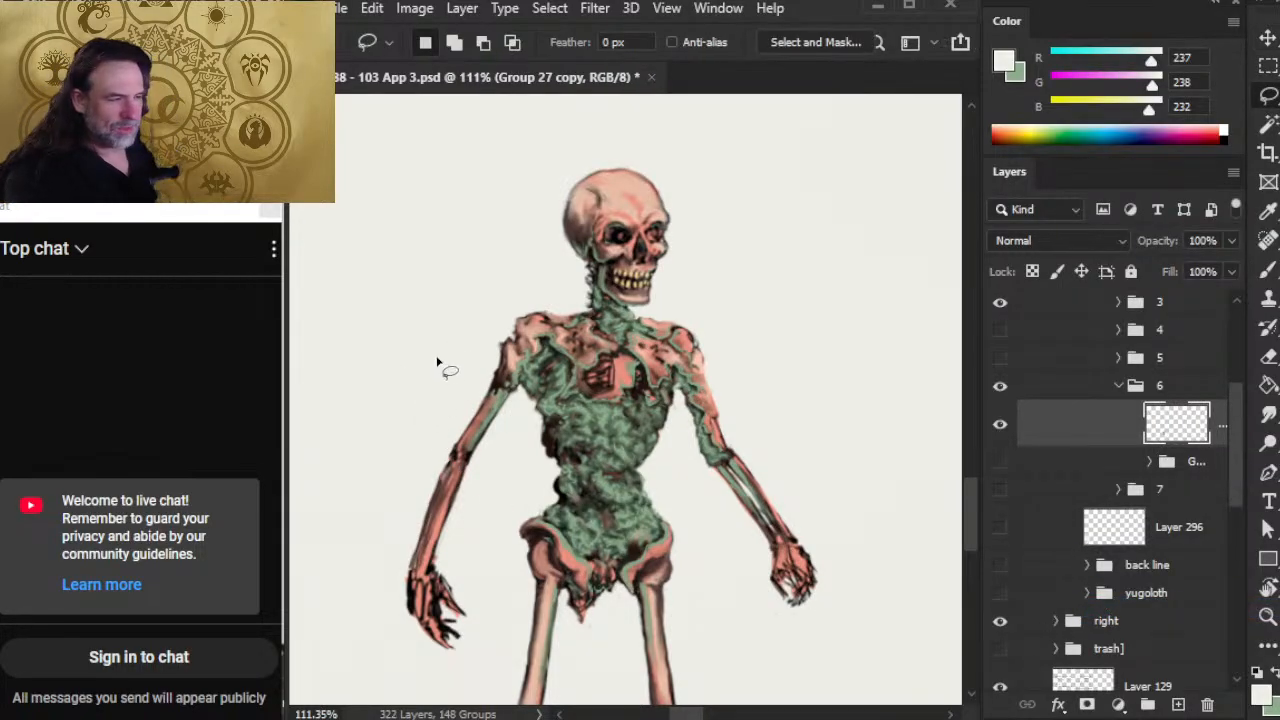
{"action": "mouse_move", "coordinate": [396, 494]}
{"action": "left_mouse_down"}
{"action": "mouse_move", "coordinate": [364, 568]}
{"action": "mouse_move", "coordinate": [364, 648]}
{"action": "mouse_move", "coordinate": [416, 677]}
{"action": "mouse_move", "coordinate": [472, 665]}
{"action": "mouse_move", "coordinate": [495, 591]}
{"action": "mouse_move", "coordinate": [473, 493]}
{"action": "mouse_move", "coordinate": [521, 422]}
{"action": "left_mouse_up"}
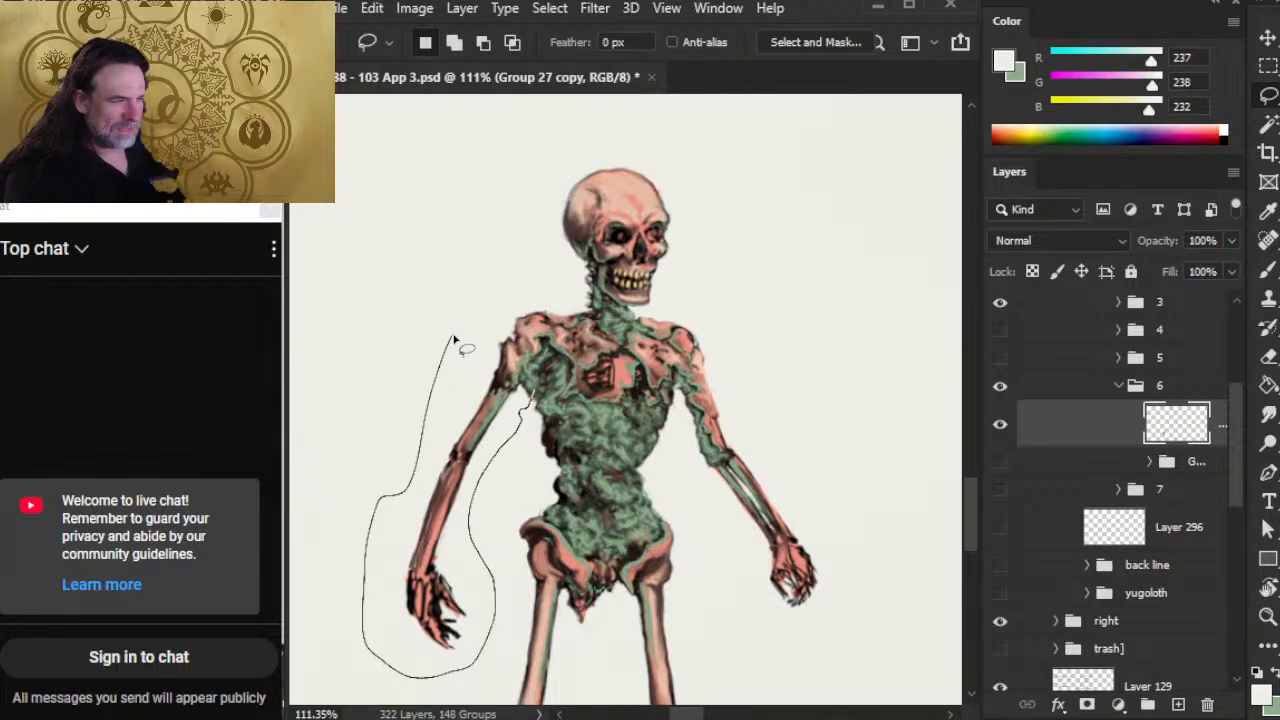
{"action": "mouse_move", "coordinate": [543, 345]}
{"action": "left_mouse_down"}
{"action": "mouse_move", "coordinate": [411, 428]}
{"action": "mouse_move", "coordinate": [371, 534]}
{"action": "mouse_move", "coordinate": [387, 635]}
{"action": "mouse_move", "coordinate": [440, 662]}
{"action": "left_mouse_up"}
{"action": "key", "text": "ctrl+d"}
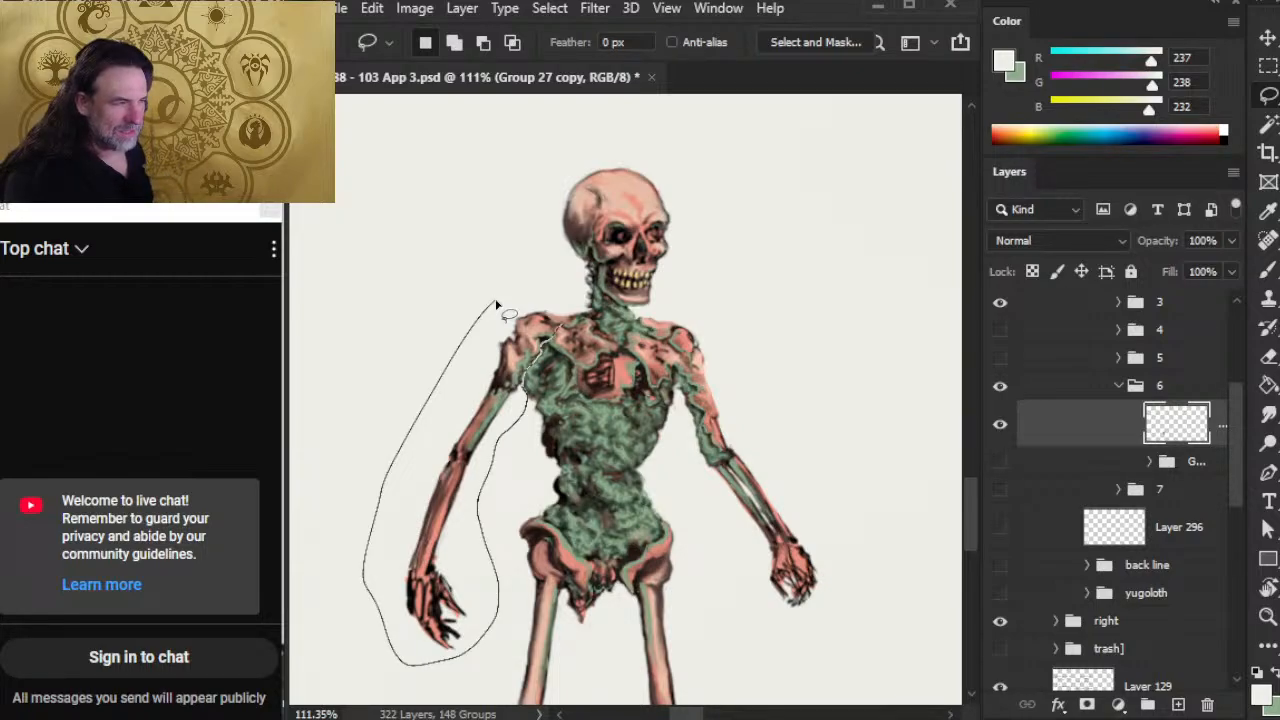
{"action": "left_click_drag", "start_coordinate": [497, 305], "coordinate": [499, 308]}
{"action": "key", "text": "ctrl+j"}
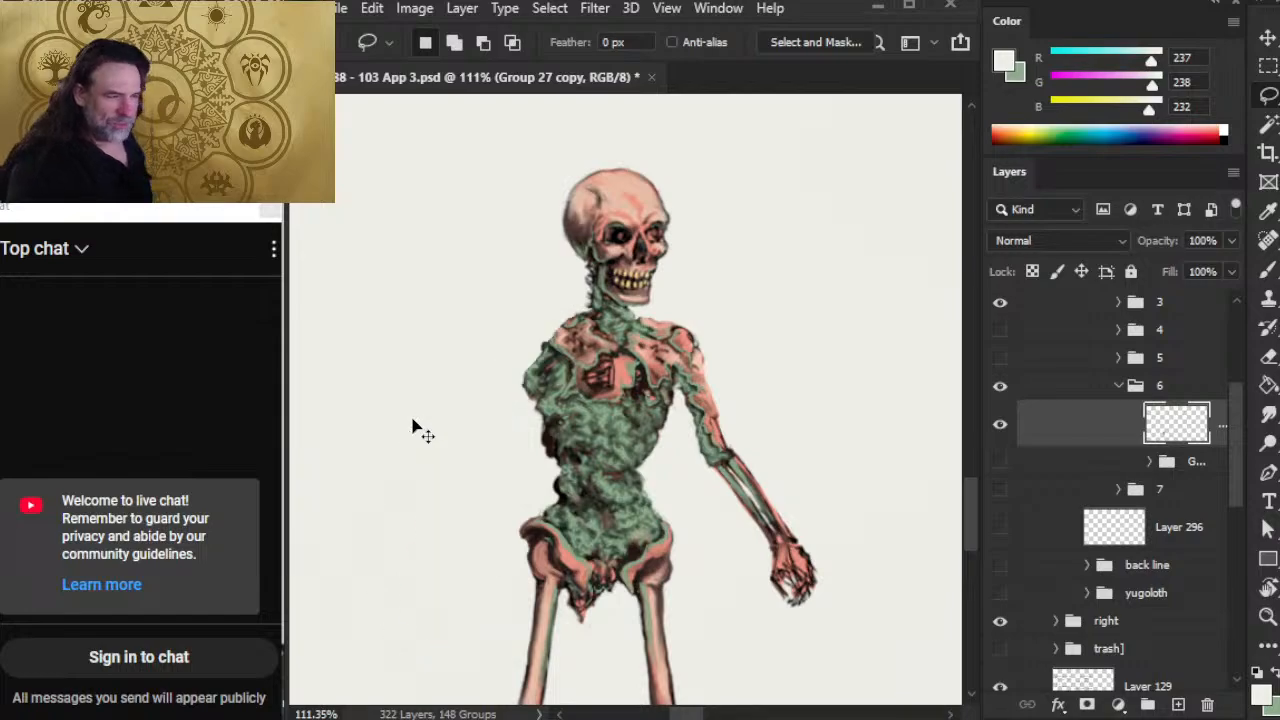
Step: Nudge the separated right arm slightly down and to the right
{"action": "key", "text": "v"}
{"action": "key", "text": "Down"}
{"action": "key", "text": "Down"}
{"action": "key", "text": "Down"}
{"action": "key", "text": "Down"}
{"action": "key", "text": "Right"}
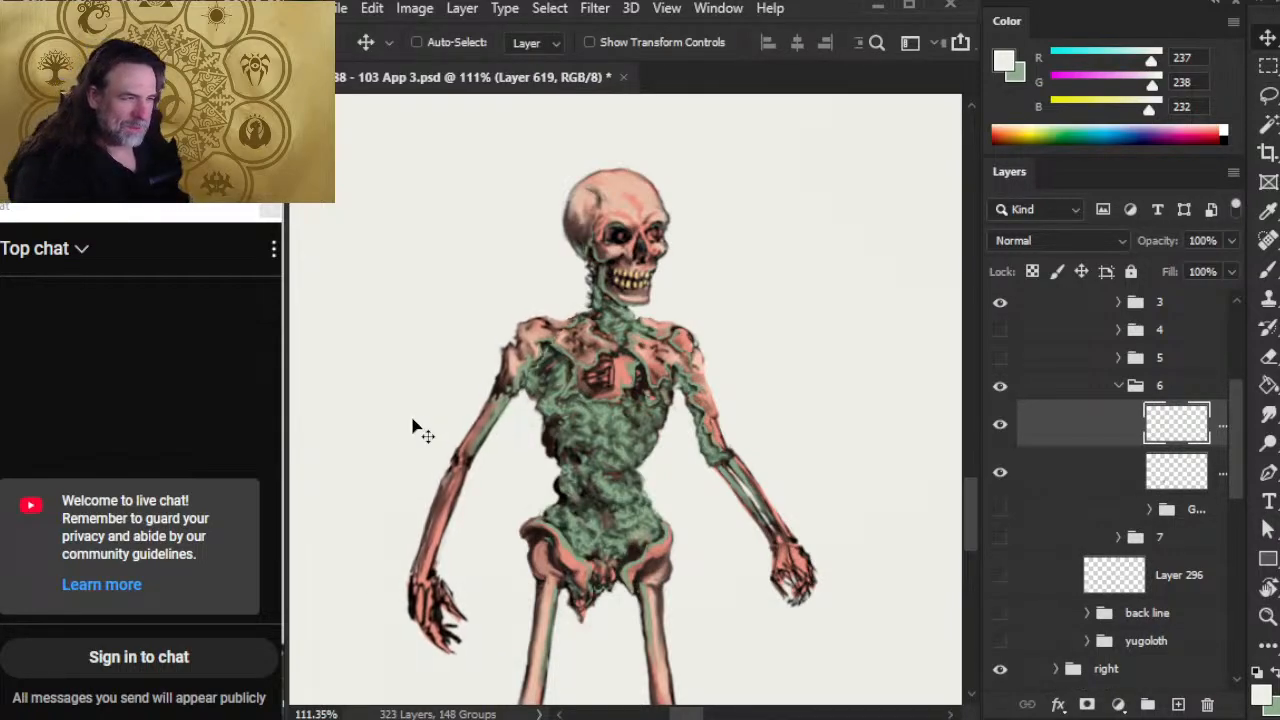
{"action": "key", "text": "Right"}
{"action": "key", "text": "Right"}
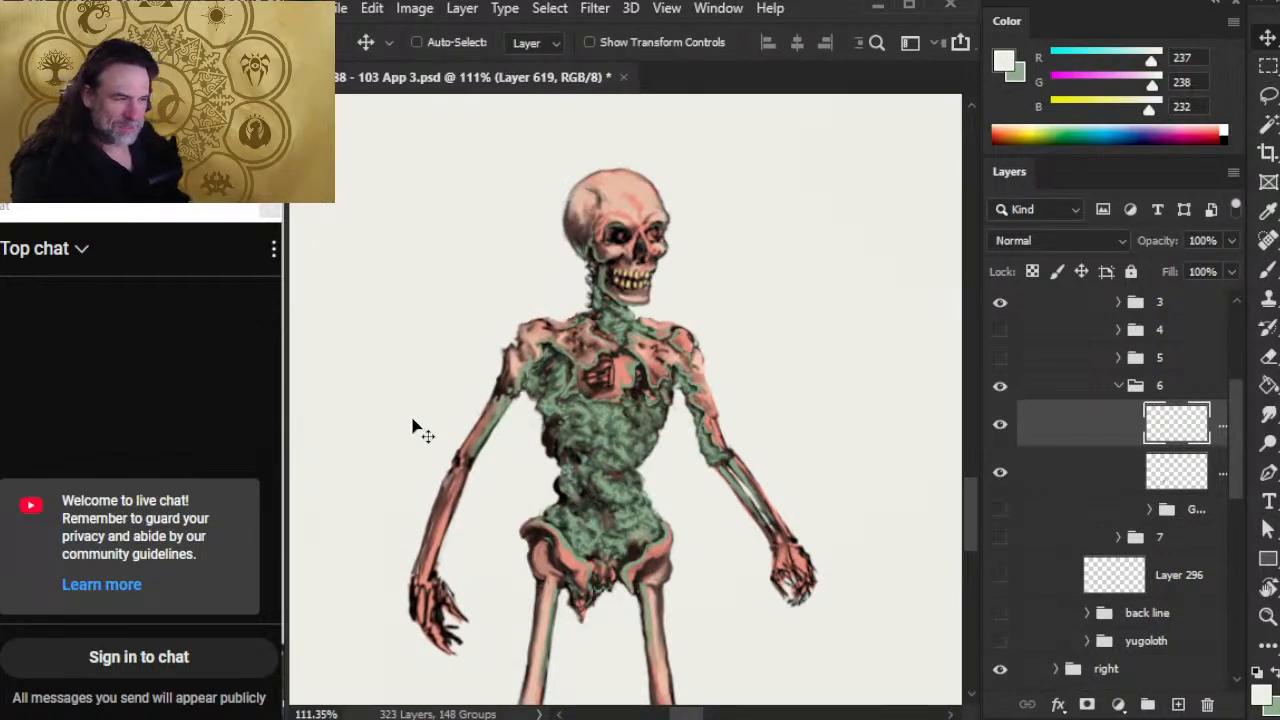
{"action": "key", "text": "Left"}
{"action": "key", "text": "Right"}
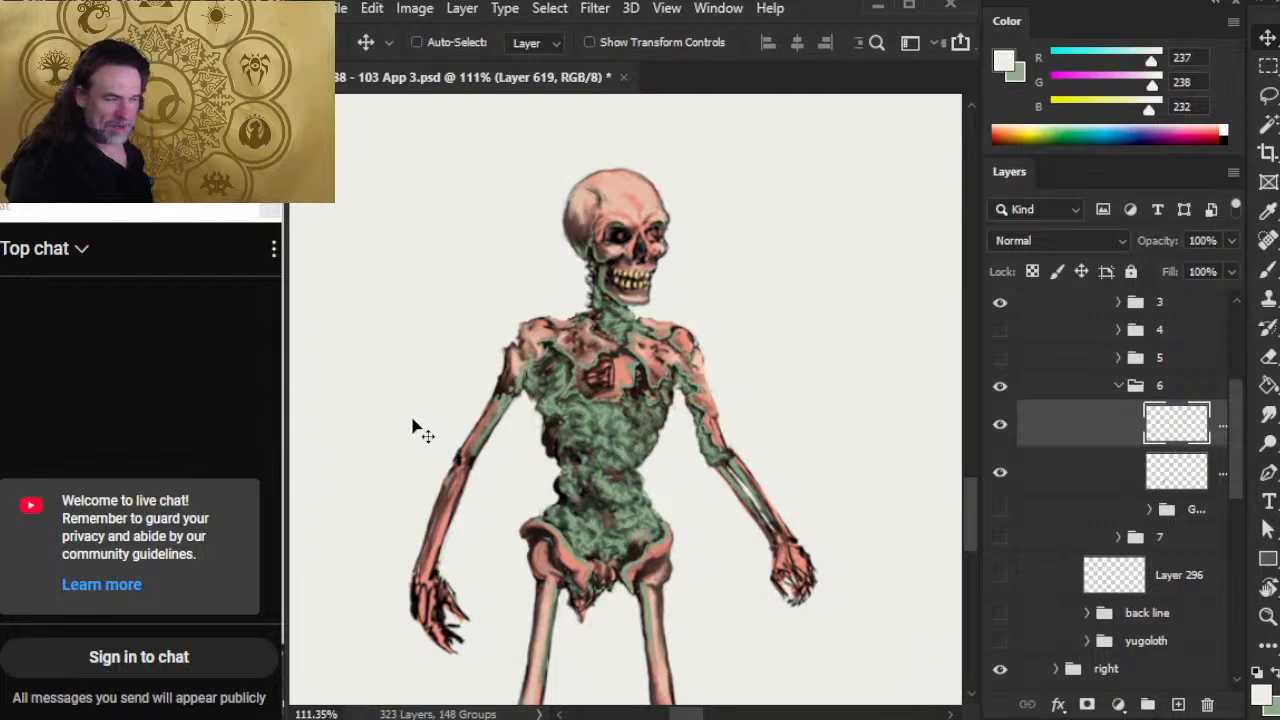
Step: Reorder the right arm's layer beneath the body layer and nudge the arm slightly further right and down
{"action": "left_click_drag", "start_coordinate": [1088, 438], "coordinate": [1091, 492]}
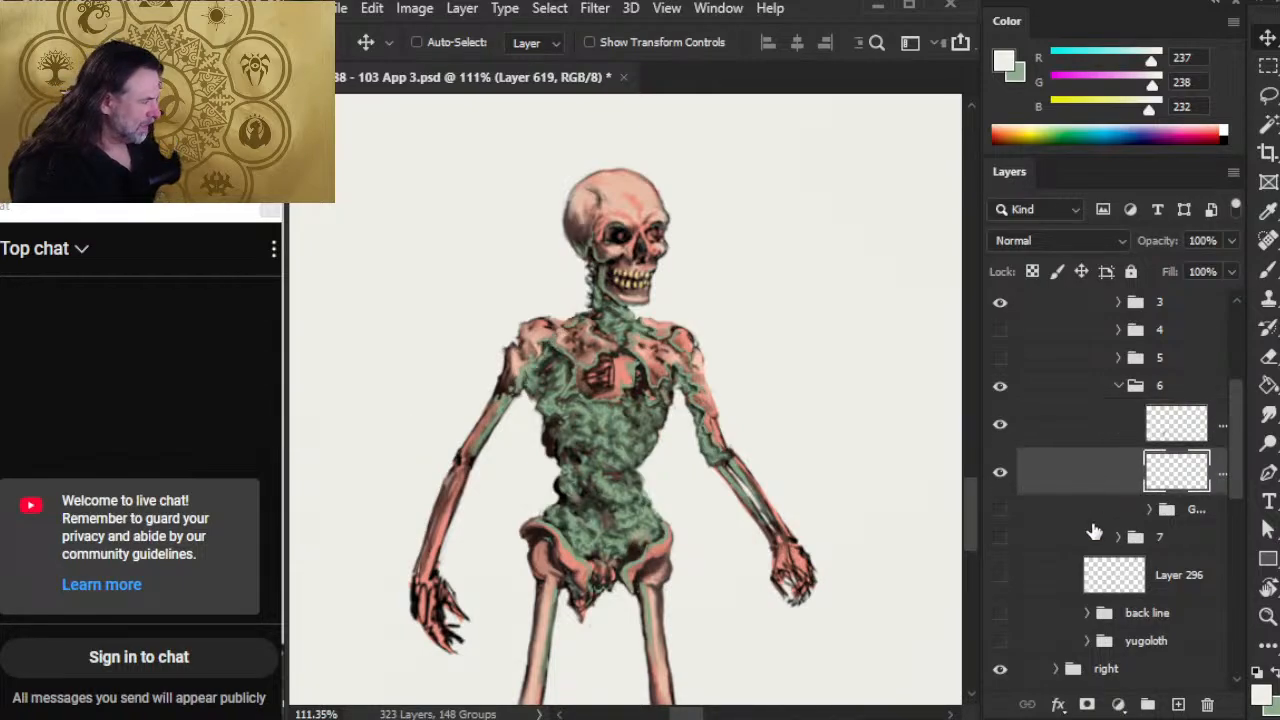
{"action": "key", "text": "Right"}
{"action": "key", "text": "Right"}
{"action": "key", "text": "Down"}
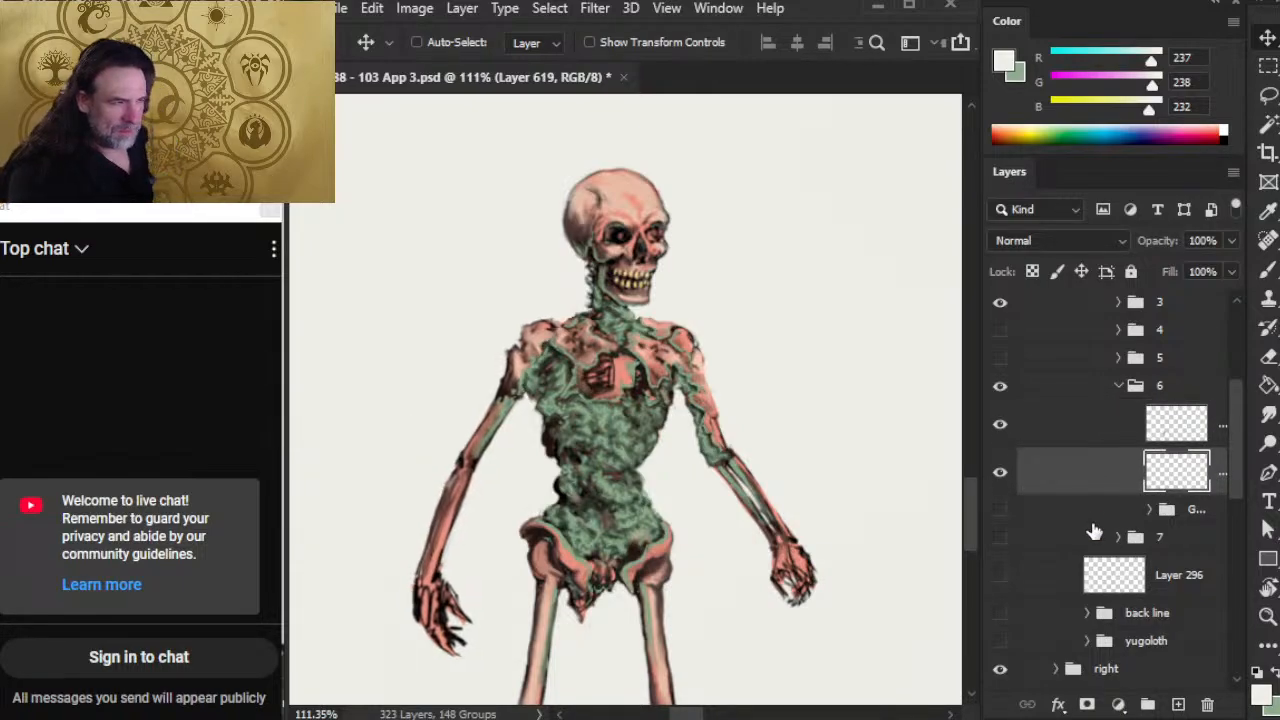
{"action": "key", "text": "Right"}
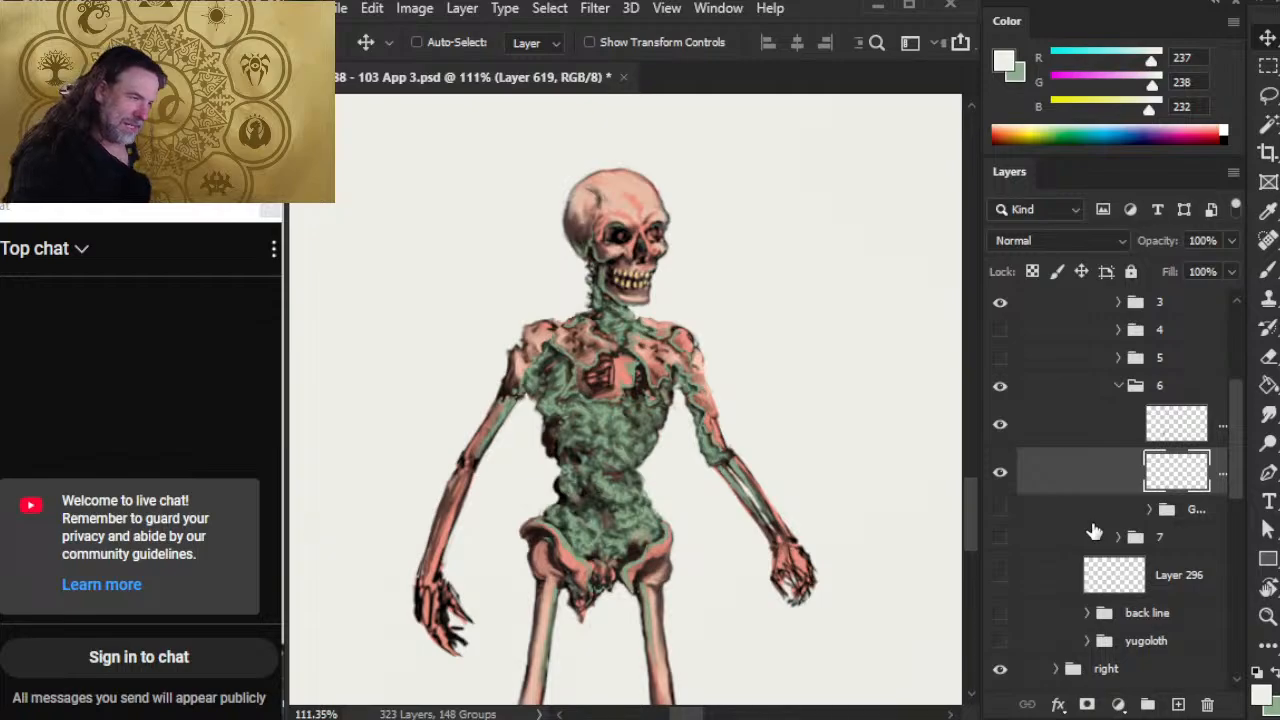
Step: Rotate the right arm about 9 degrees counterclockwise with Free Transform, bringing the hand closer to the body
{"action": "key", "text": "m"}
{"action": "right_click", "coordinate": [618, 472]}
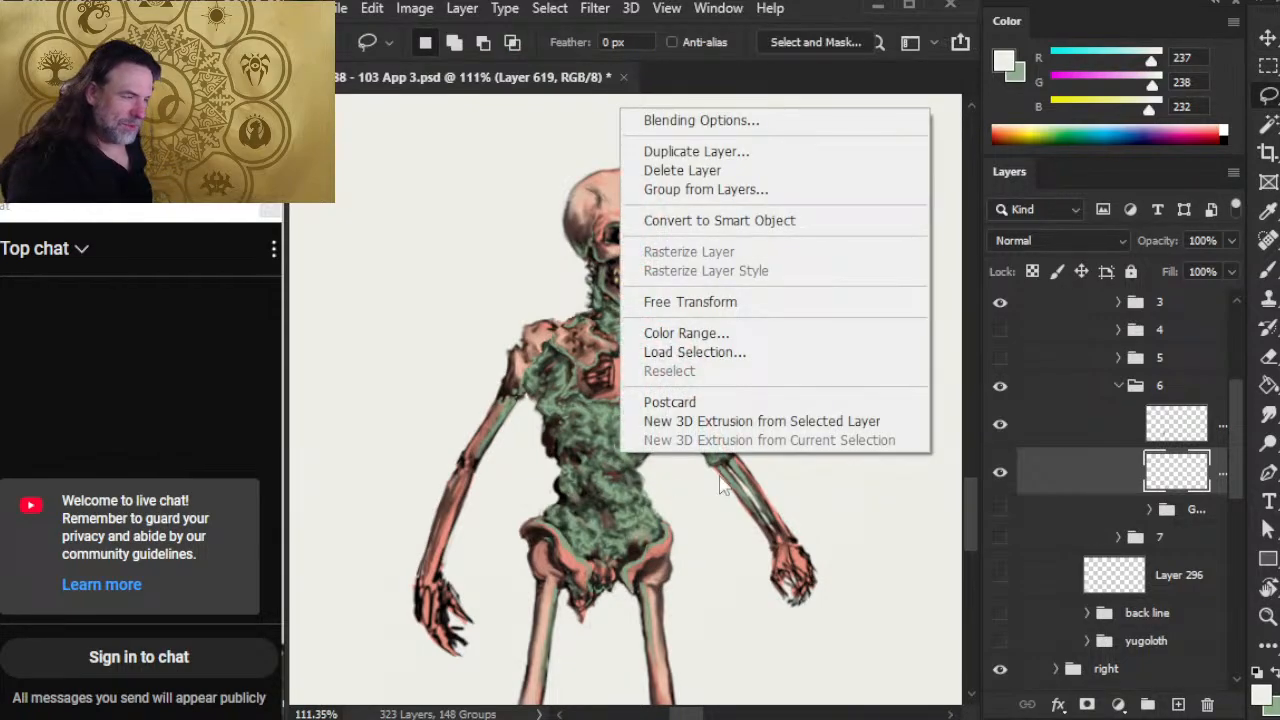
{"action": "left_click", "coordinate": [702, 301]}
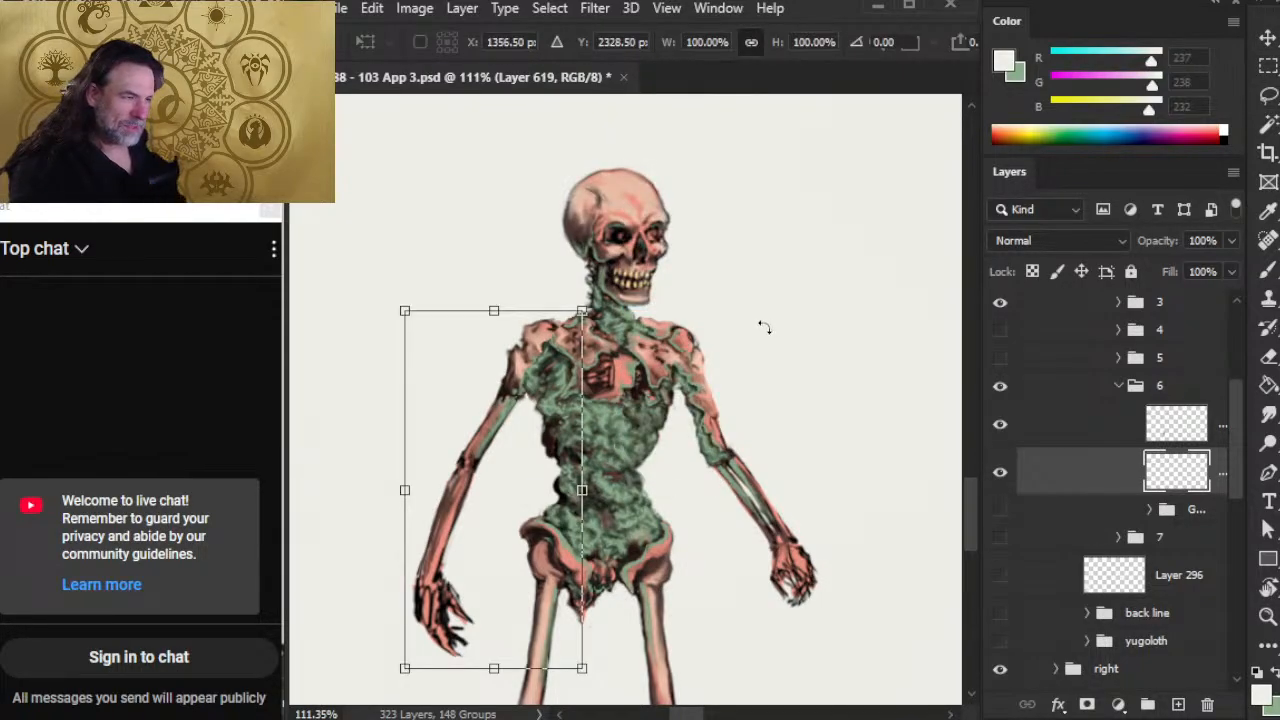
{"action": "left_click_drag", "start_coordinate": [764, 327], "coordinate": [672, 366]}
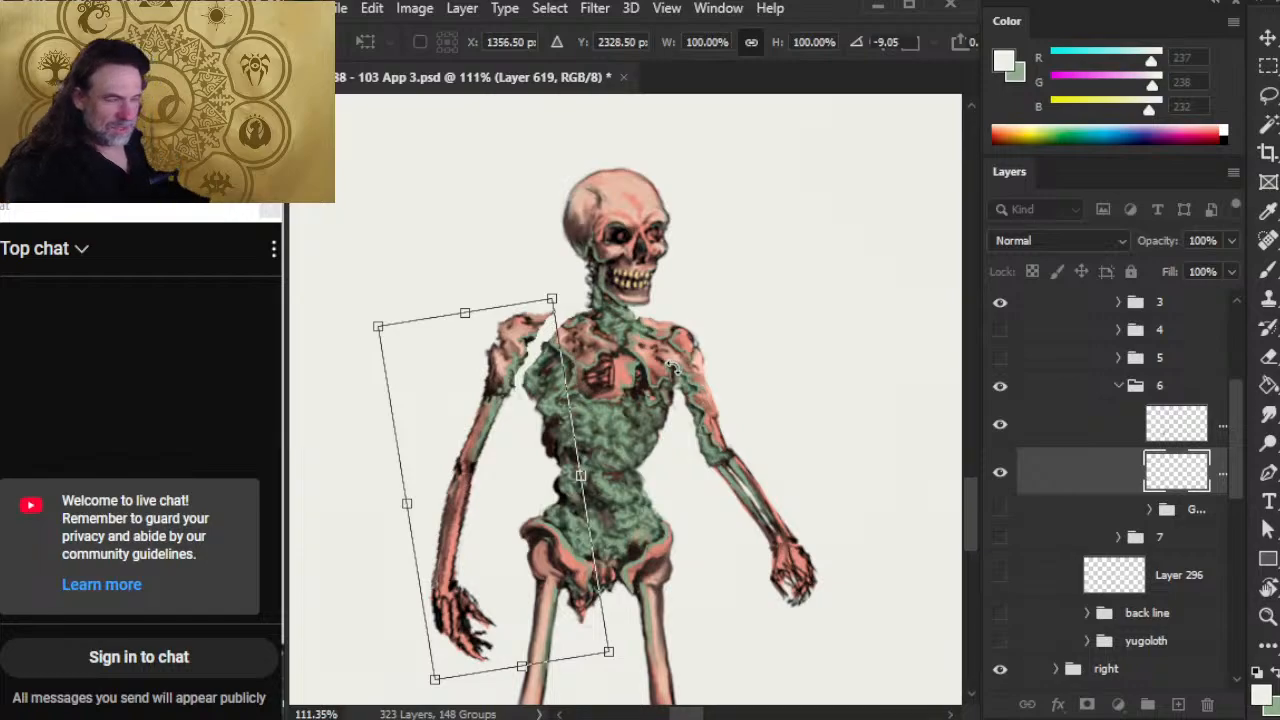
{"action": "key", "text": "Return"}
Step: Nudge the rotated right arm to the right and slightly down until its shoulder tucks against the torso
{"action": "key", "text": "v"}
{"action": "key", "text": "Right"}
{"action": "key", "text": "Right"}
{"action": "key", "text": "Right"}
{"action": "key", "text": "Right"}
{"action": "key", "text": "Right"}
{"action": "key", "text": "Right"}
{"action": "key", "text": "Right"}
{"action": "key", "text": "Right"}
{"action": "key", "text": "Right"}
{"action": "key", "text": "Right"}
{"action": "key", "text": "Right"}
{"action": "key", "text": "Right"}
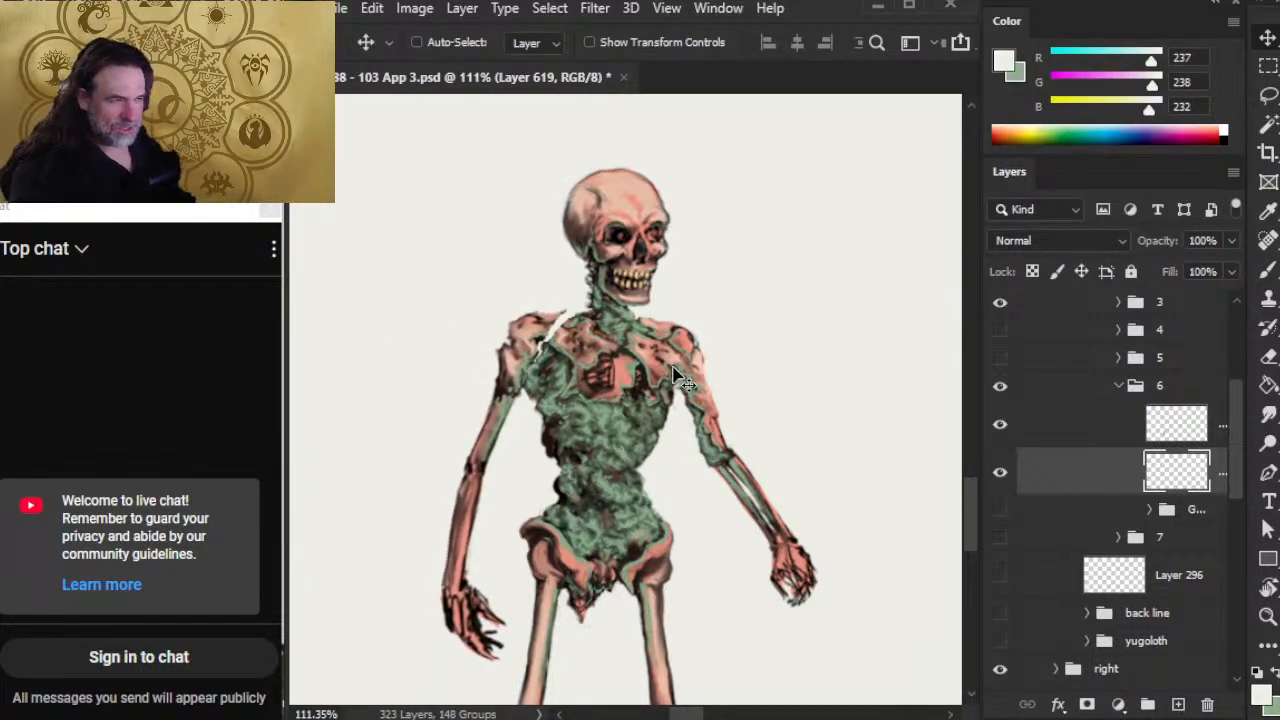
{"action": "key", "text": "Right"}
{"action": "key", "text": "Right"}
{"action": "key", "text": "Right"}
{"action": "key", "text": "Right"}
{"action": "key", "text": "Right"}
{"action": "key", "text": "Right"}
{"action": "key", "text": "Right"}
{"action": "key", "text": "Right"}
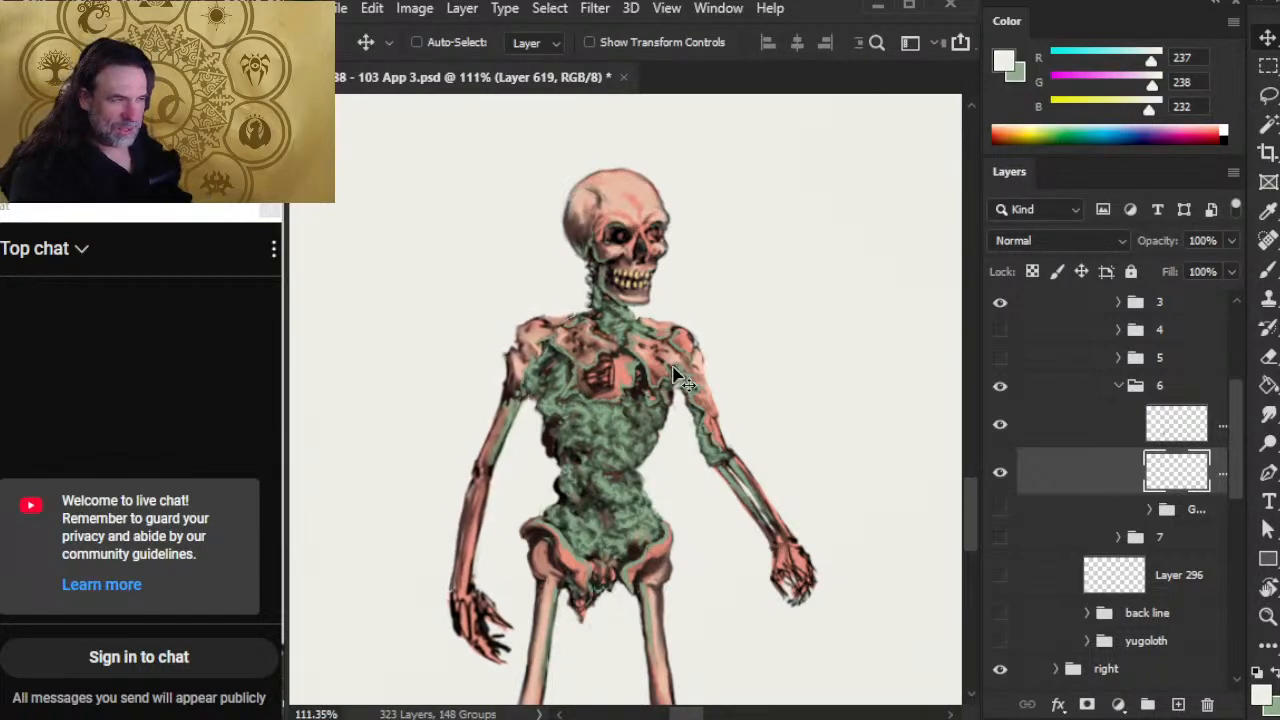
{"action": "key", "text": "Right"}
{"action": "key", "text": "Right"}
{"action": "key", "text": "Right"}
{"action": "key", "text": "Right"}
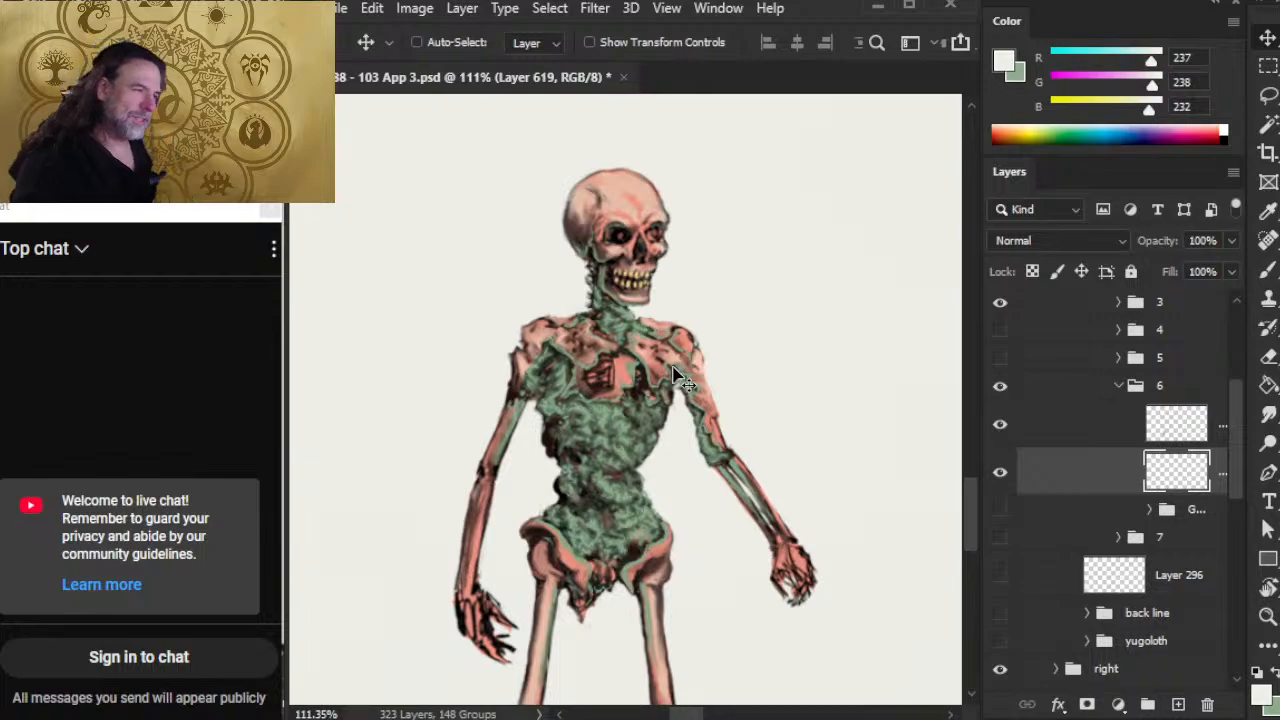
{"action": "key", "text": "Right"}
{"action": "key", "text": "Right"}
{"action": "key", "text": "Right"}
{"action": "key", "text": "Right"}
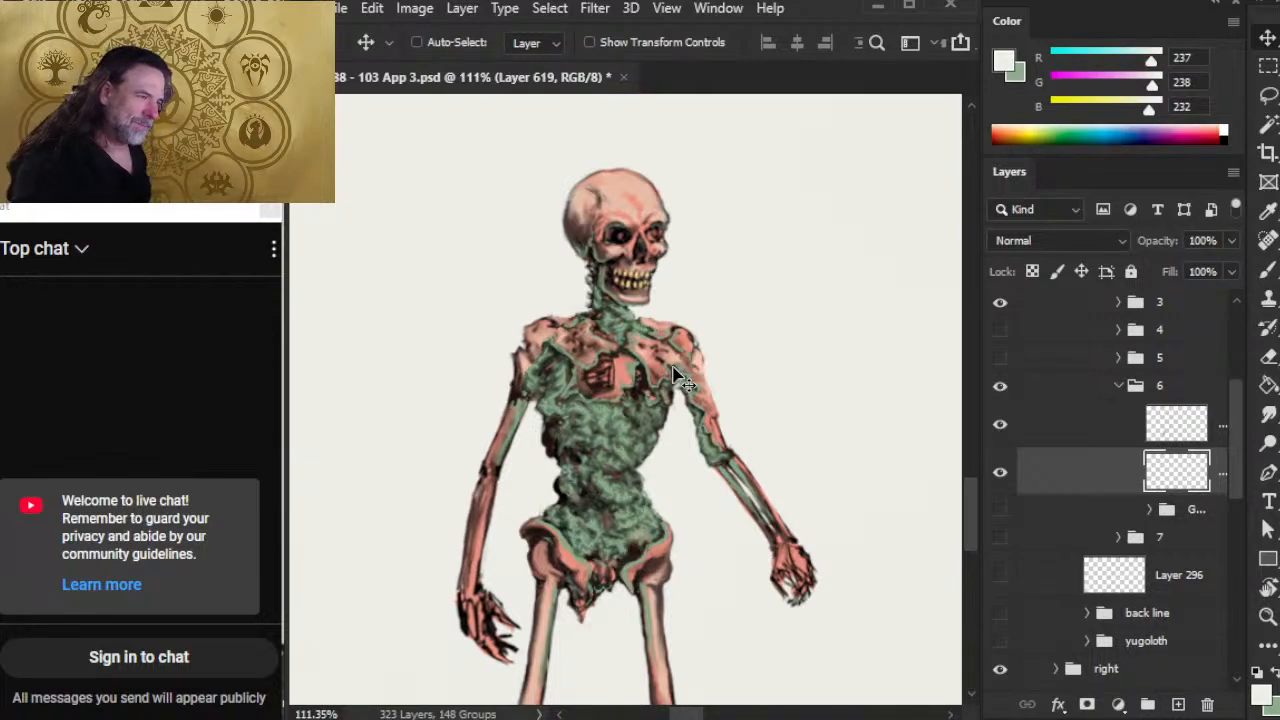
{"action": "key", "text": "Left"}
{"action": "key", "text": "Left"}
{"action": "key", "text": "Left"}
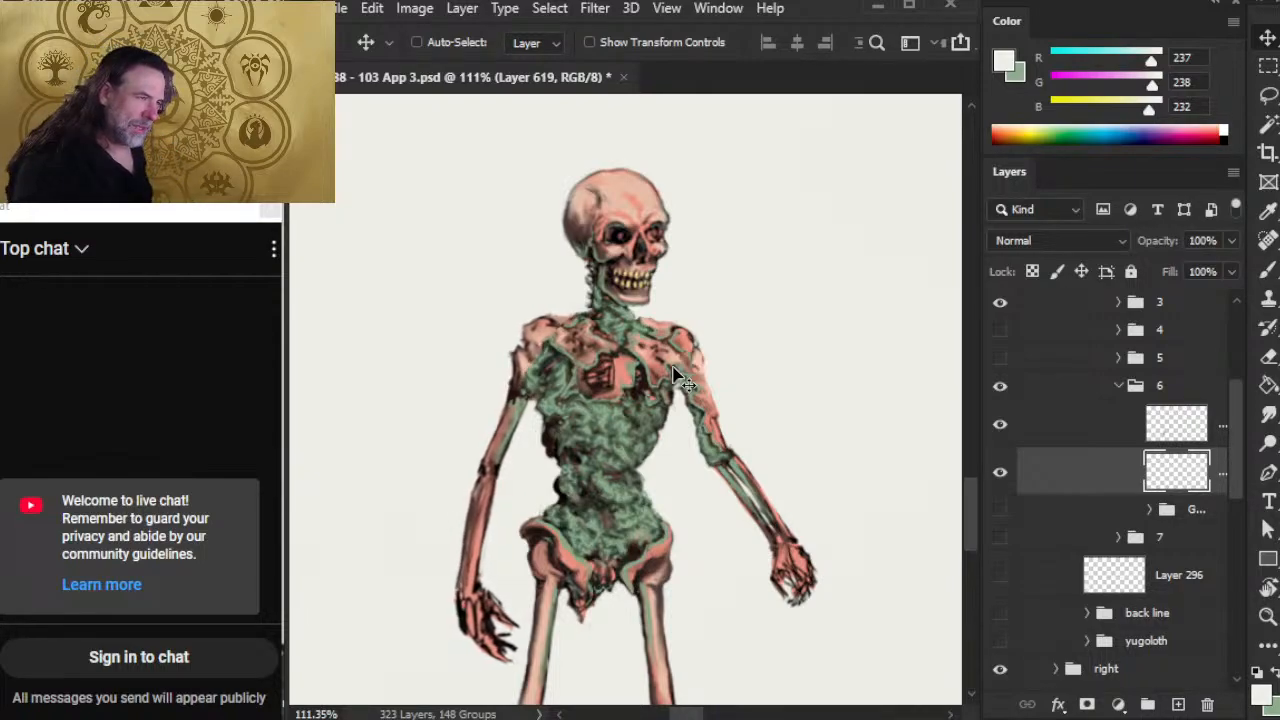
{"action": "key", "text": "Down"}
{"action": "key", "text": "Down"}
{"action": "key", "text": "Down"}
{"action": "key", "text": "Down"}
{"action": "key", "text": "Down"}
{"action": "key", "text": "Left"}
{"action": "key", "text": "Left"}
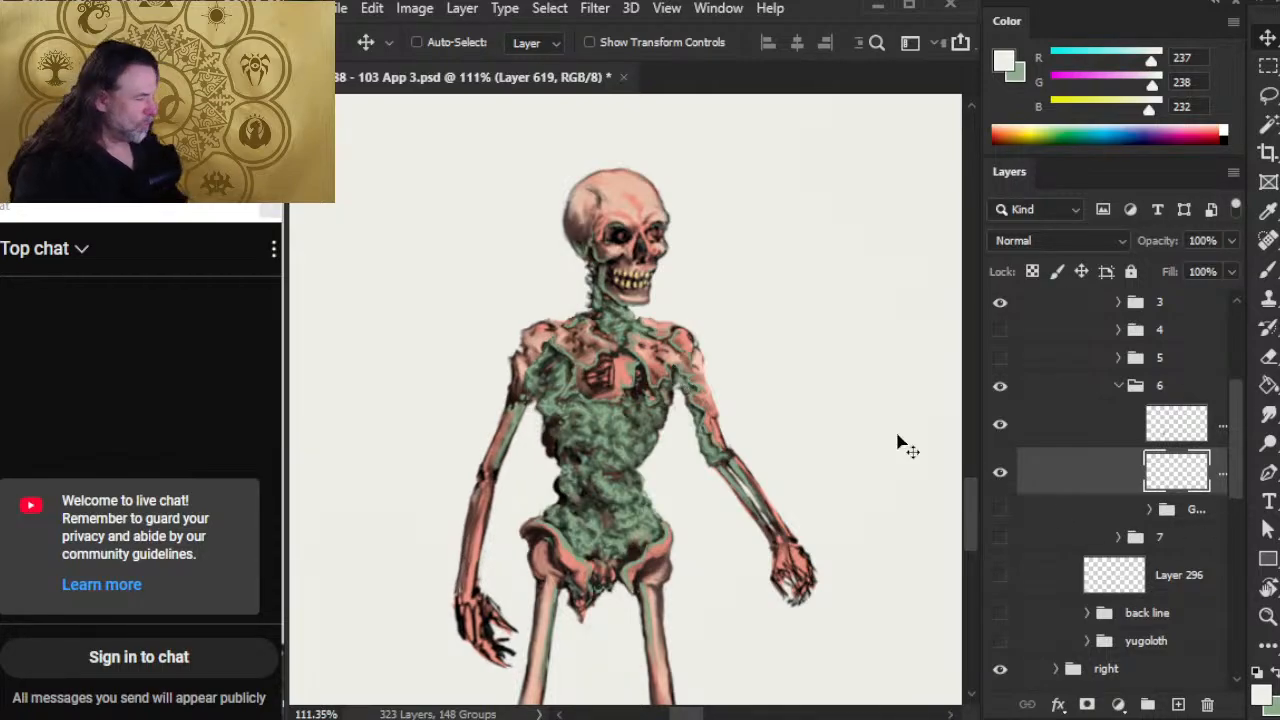
Step: Merge the body layer down into the right arm's layer and check the merged skeleton by switching its visibility off and on
{"action": "right_click", "coordinate": [1075, 440]}
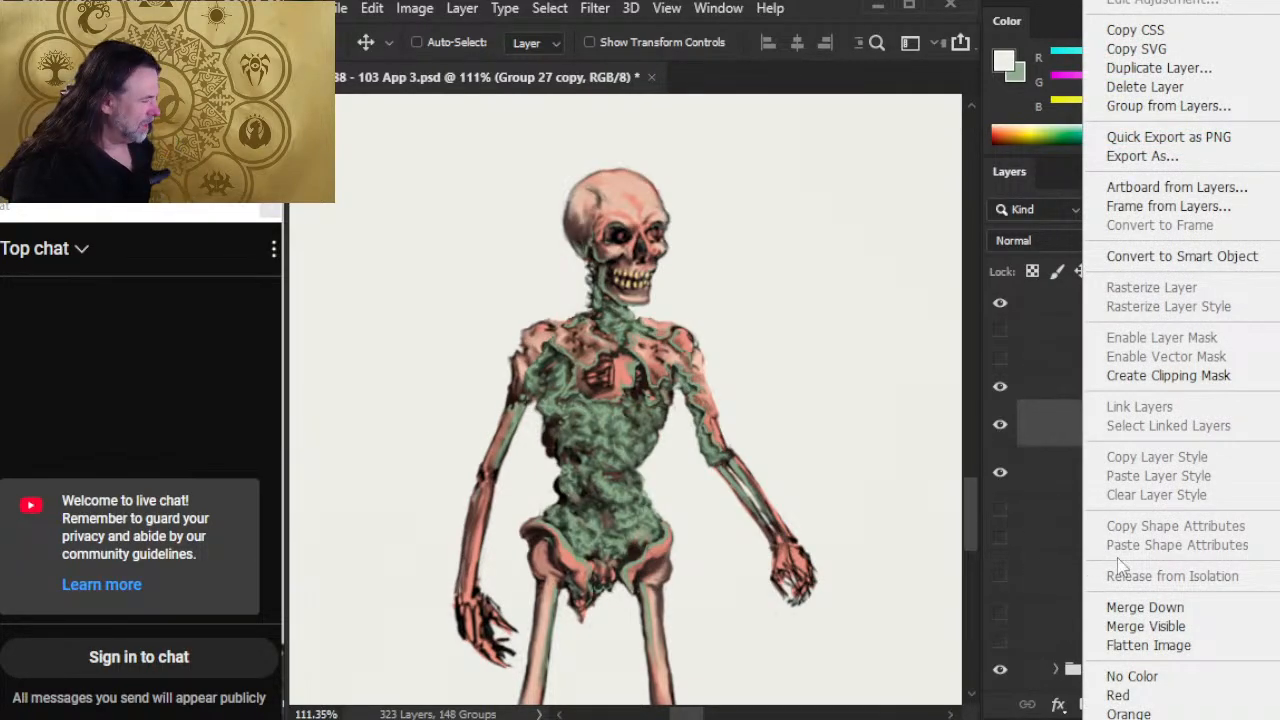
{"action": "left_click", "coordinate": [1157, 611]}
{"action": "scroll", "coordinate": [726, 491], "scroll_direction": "down", "scroll_amount": 2}
{"action": "scroll", "coordinate": [726, 491], "scroll_direction": "right", "scroll_amount": 1}
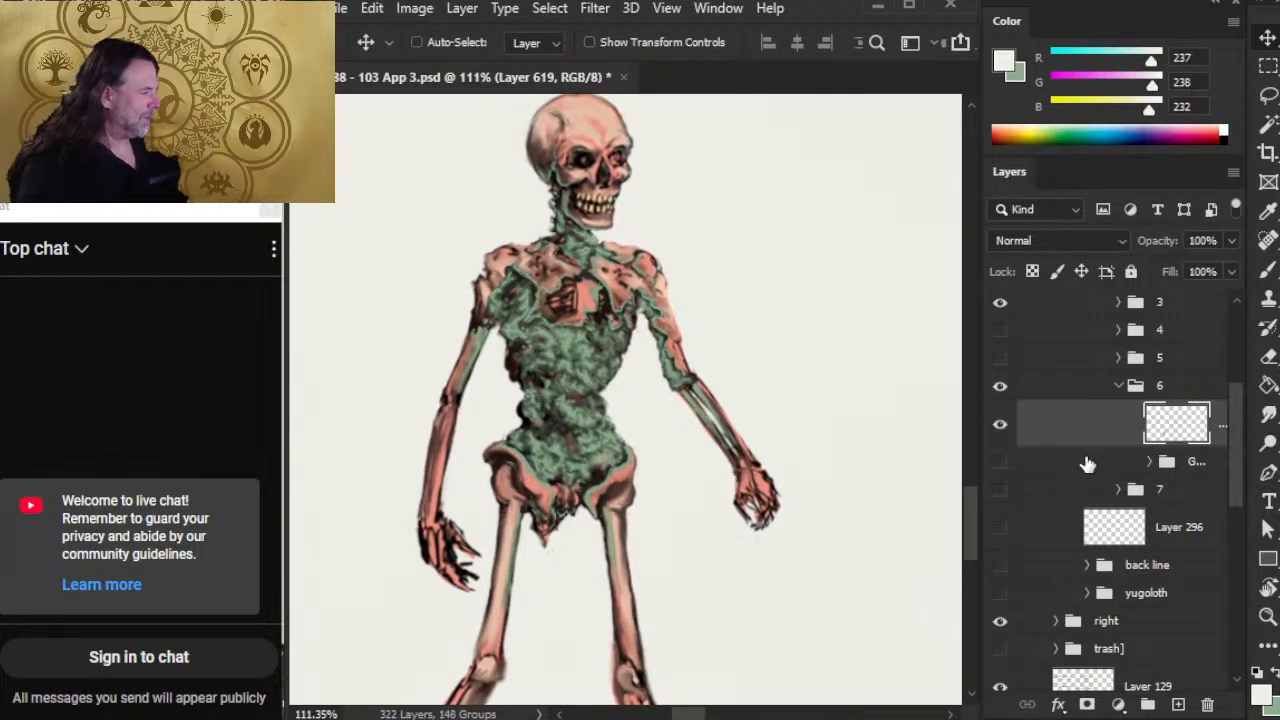
{"action": "left_click", "coordinate": [1001, 433]}
{"action": "left_click", "coordinate": [1001, 433]}
Step: Lasso the skeleton's left arm, cut it out to its own layer in place, and check the arm and group 6 by toggling their visibility
{"action": "key", "text": "l"}
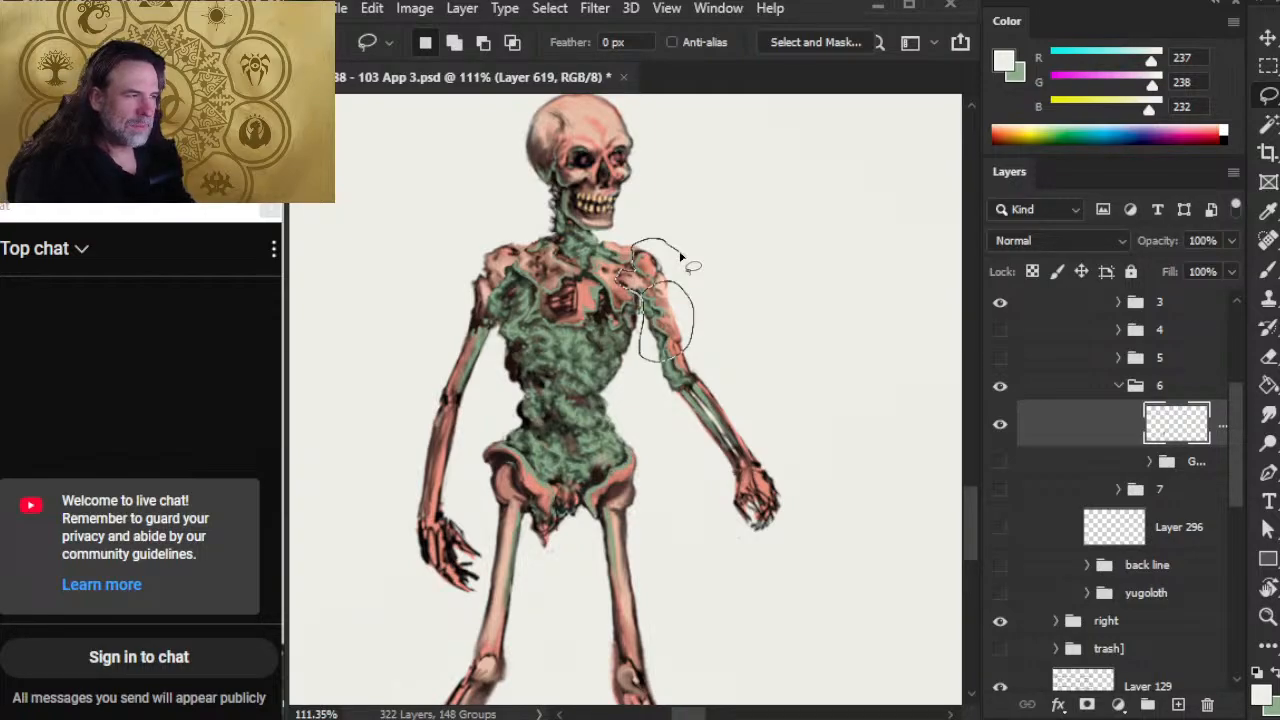
{"action": "mouse_move", "coordinate": [665, 415]}
{"action": "left_mouse_down"}
{"action": "mouse_move", "coordinate": [808, 580]}
{"action": "mouse_move", "coordinate": [684, 258]}
{"action": "left_mouse_up"}
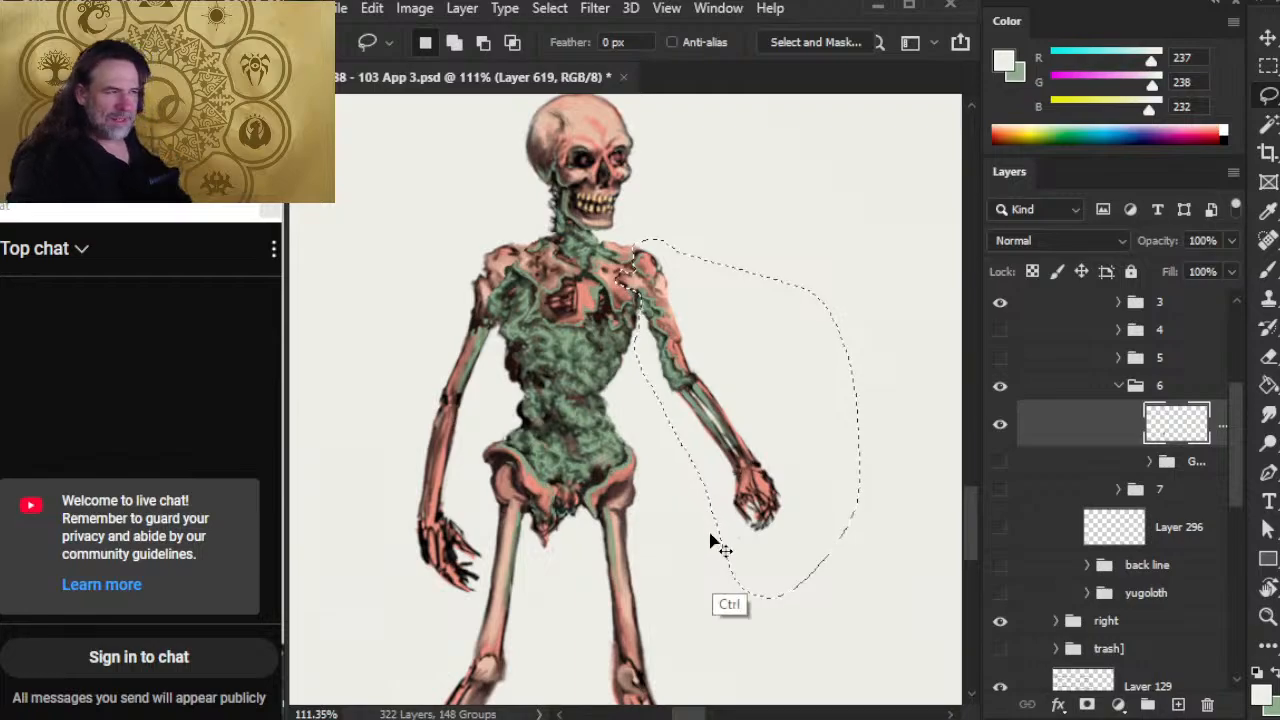
{"action": "key", "text": "ctrl+x"}
{"action": "key", "text": "ctrl+shift+v"}
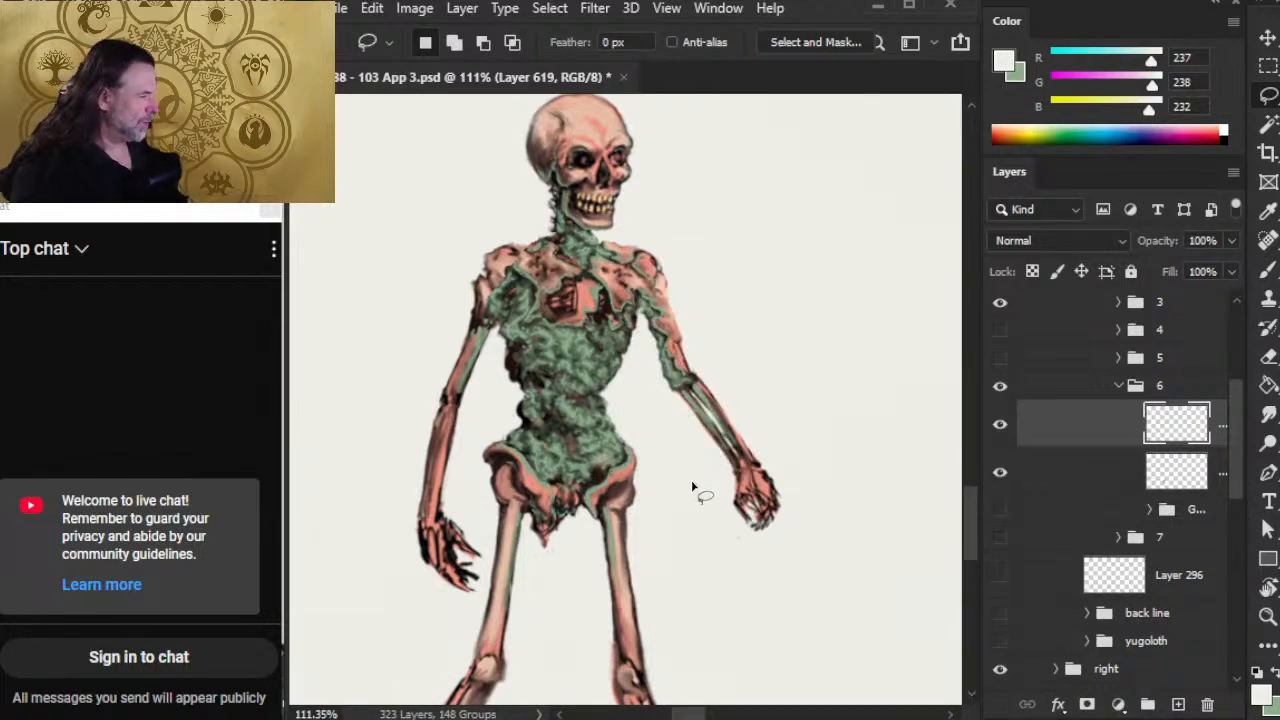
{"action": "left_click", "coordinate": [1000, 440]}
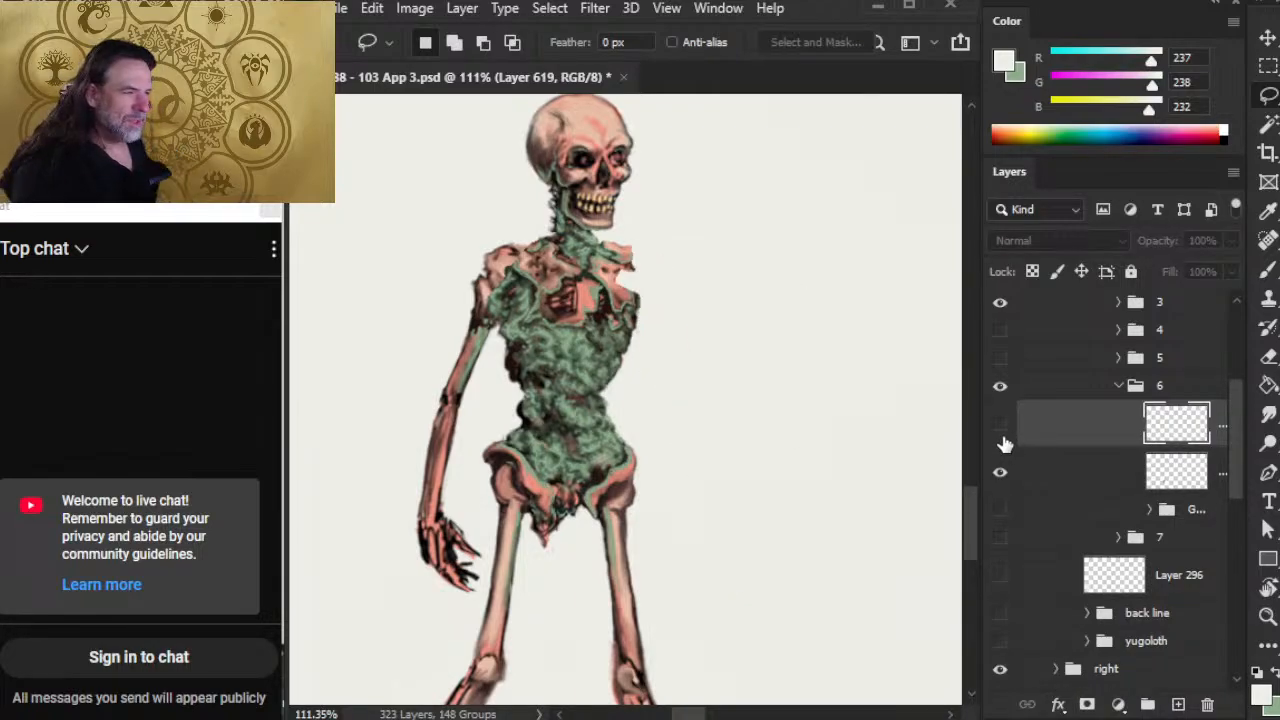
{"action": "left_click", "coordinate": [1001, 425]}
{"action": "left_click", "coordinate": [1000, 386]}
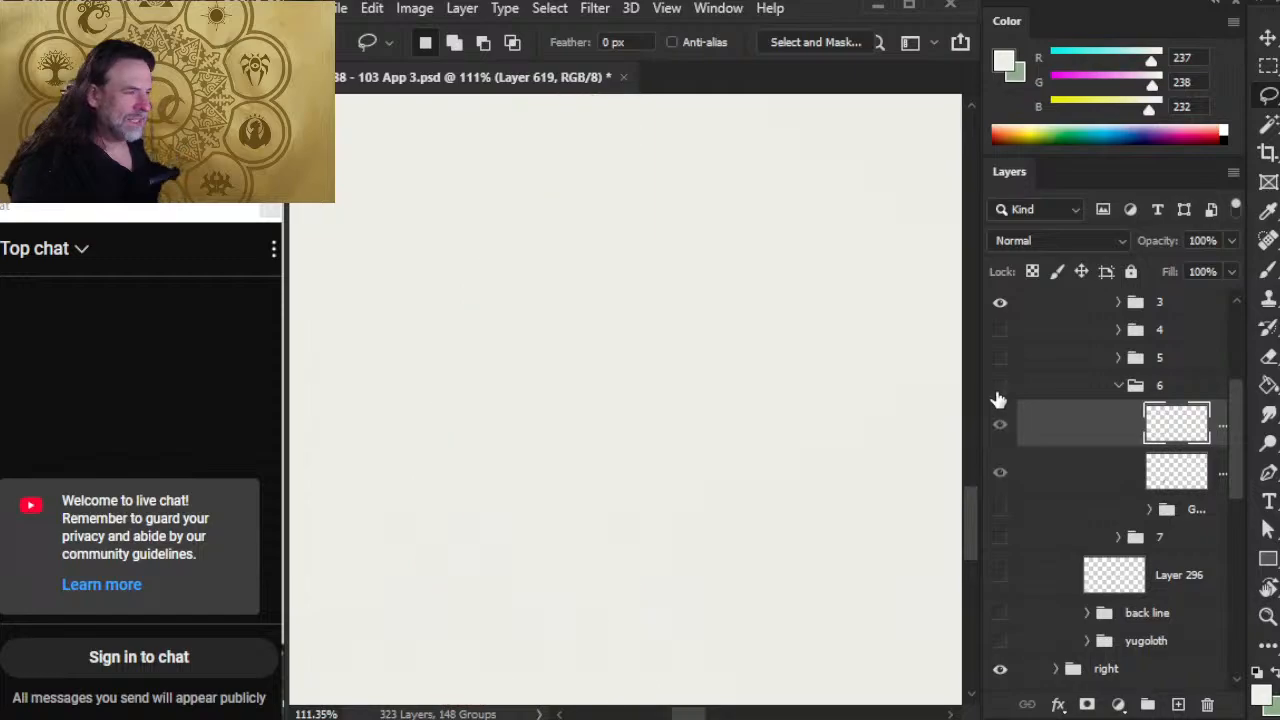
{"action": "left_click", "coordinate": [1000, 386]}
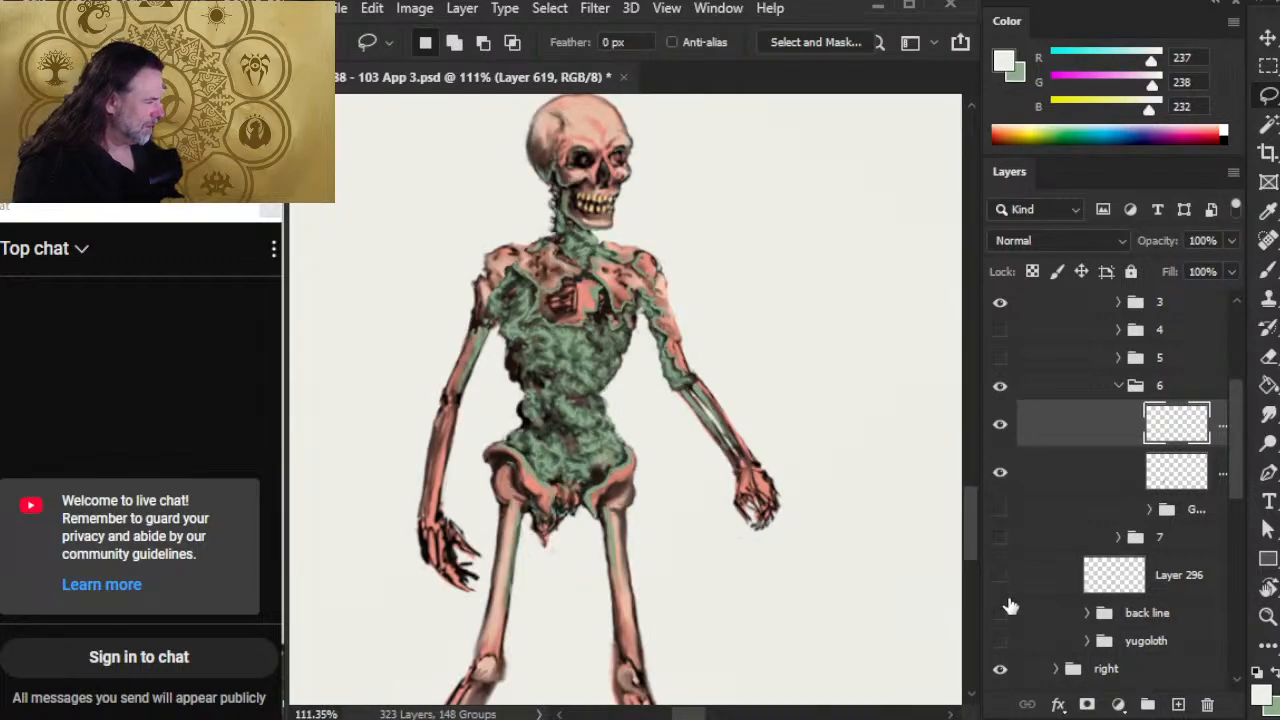
Step: Rotate the separated left arm slightly clockwise with Free Transform, swinging the hand toward the body
{"action": "right_click", "coordinate": [805, 323]}
{"action": "left_click", "coordinate": [895, 522]}
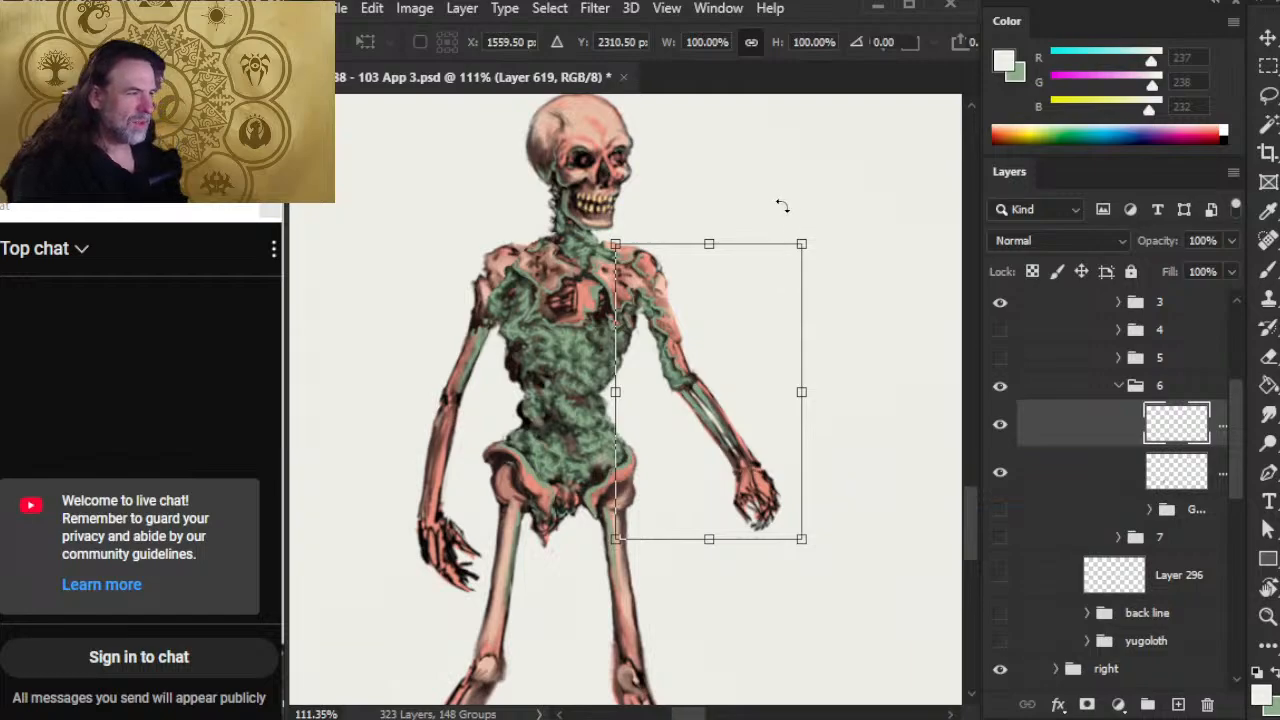
{"action": "left_click_drag", "start_coordinate": [780, 206], "coordinate": [794, 209]}
{"action": "key", "text": "Return"}
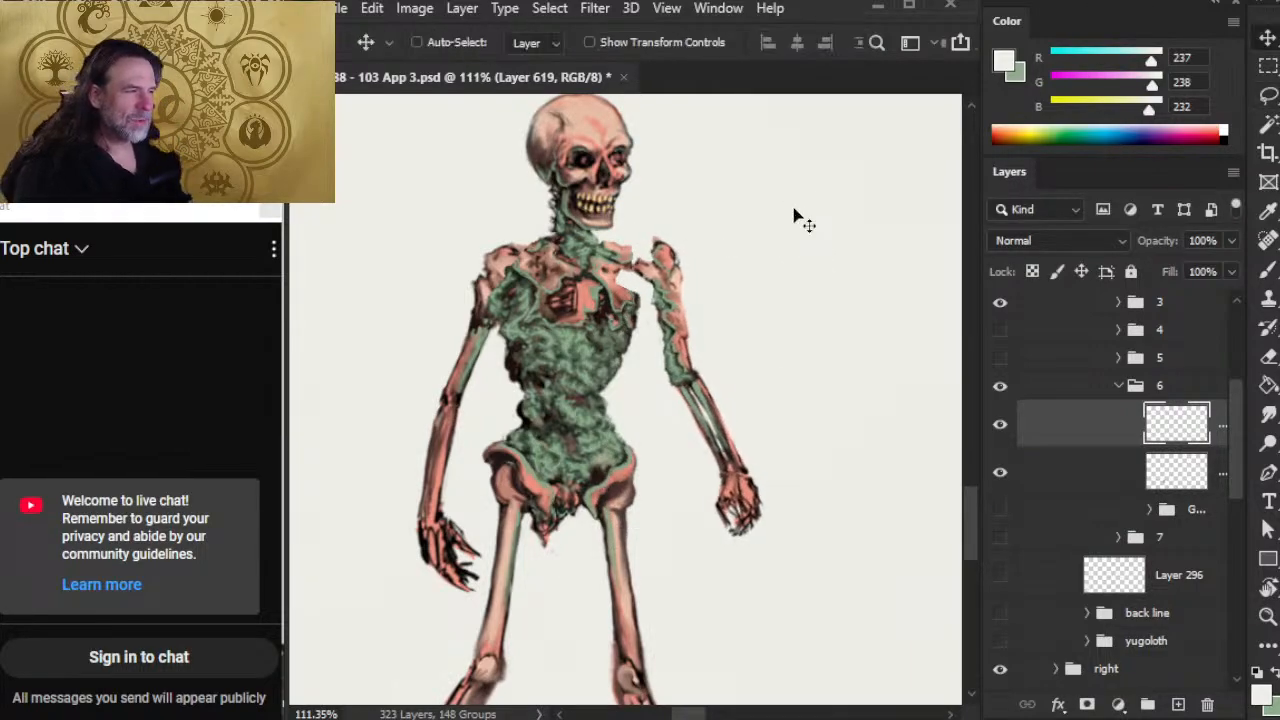
Step: Nudge the separated left arm left and slightly down until its shoulder overlaps the torso
{"action": "key", "text": "Left"}
{"action": "key", "text": "Left"}
{"action": "key", "text": "Left"}
{"action": "key", "text": "Left"}
{"action": "key", "text": "Left"}
{"action": "key", "text": "Left"}
{"action": "key", "text": "Left"}
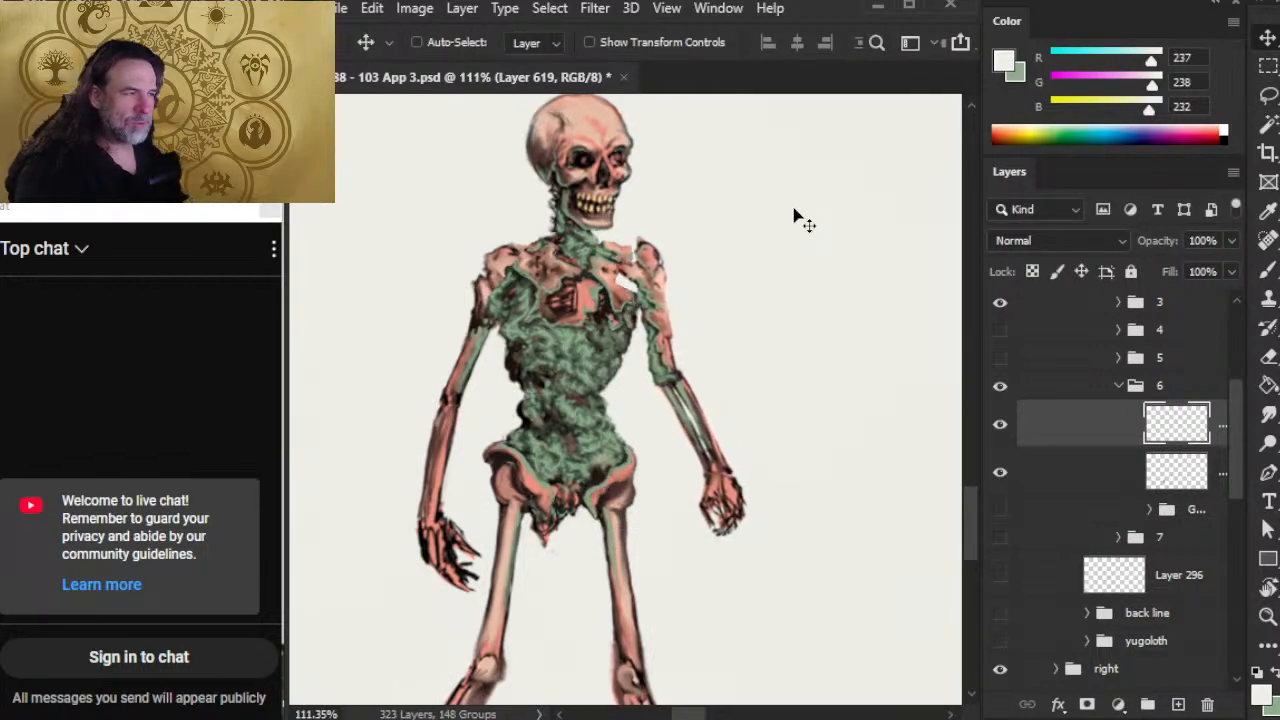
{"action": "key", "text": "Down"}
{"action": "key", "text": "Down"}
{"action": "key", "text": "Down"}
{"action": "key", "text": "Down"}
{"action": "key", "text": "Down"}
{"action": "key", "text": "Down"}
{"action": "key", "text": "Left"}
{"action": "key", "text": "Left"}
{"action": "key", "text": "Left"}
{"action": "key", "text": "Left"}
{"action": "key", "text": "Left"}
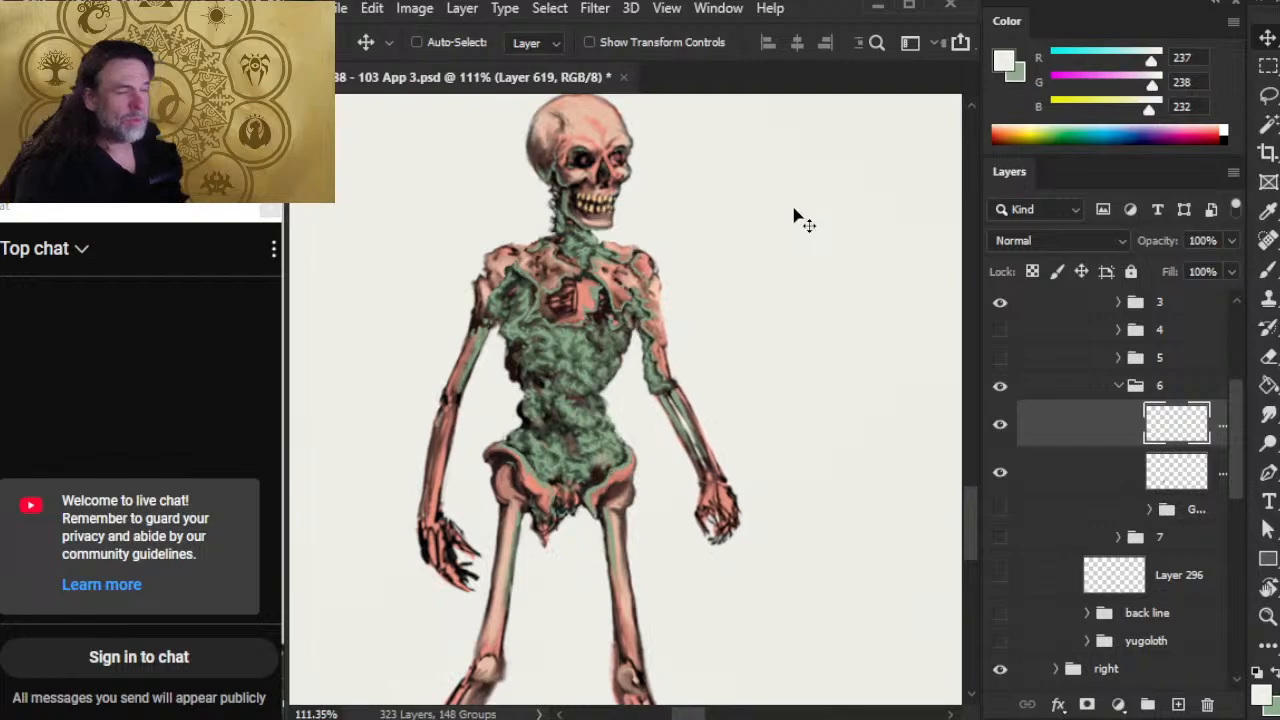
{"action": "key", "text": "Left"}
{"action": "key", "text": "Left"}
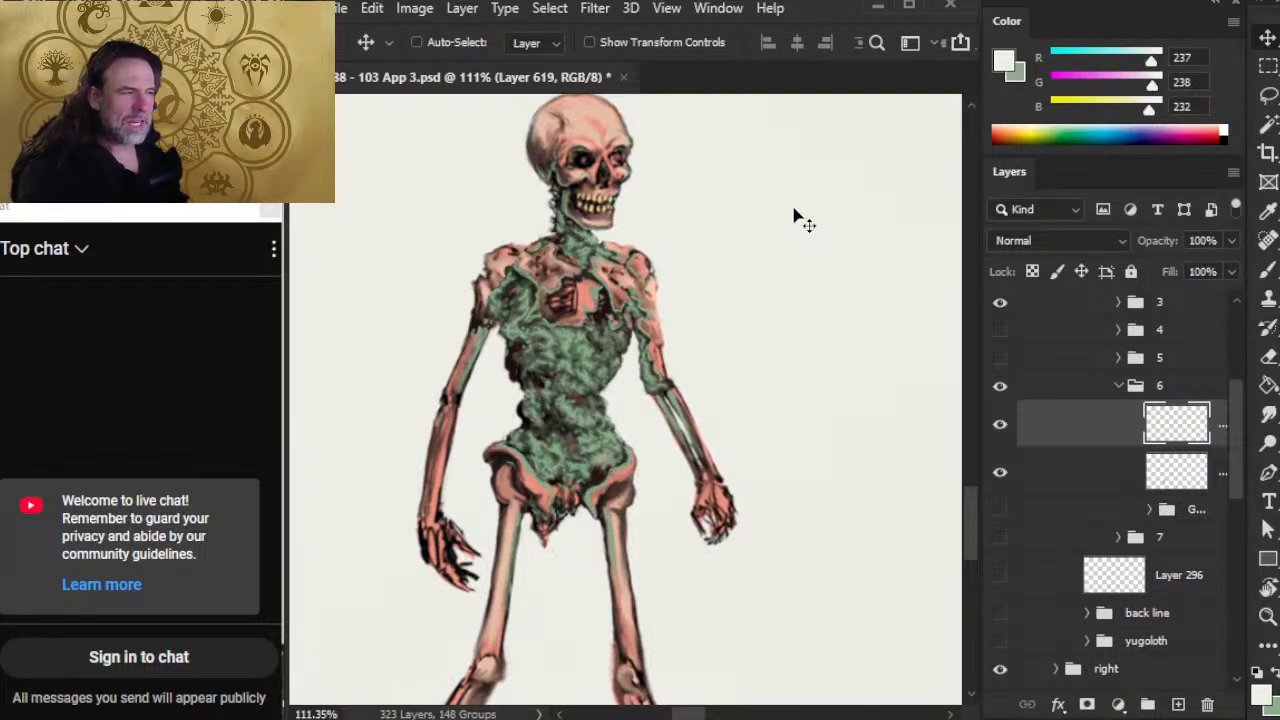
Step: Fine-tune the left arm's horizontal position slightly back to the right and merge its layer down into the body layer
{"action": "key", "text": "Right"}
{"action": "key", "text": "Right"}
{"action": "key", "text": "Right"}
{"action": "key", "text": "Right"}
{"action": "key", "text": "Right"}
{"action": "key", "text": "Right"}
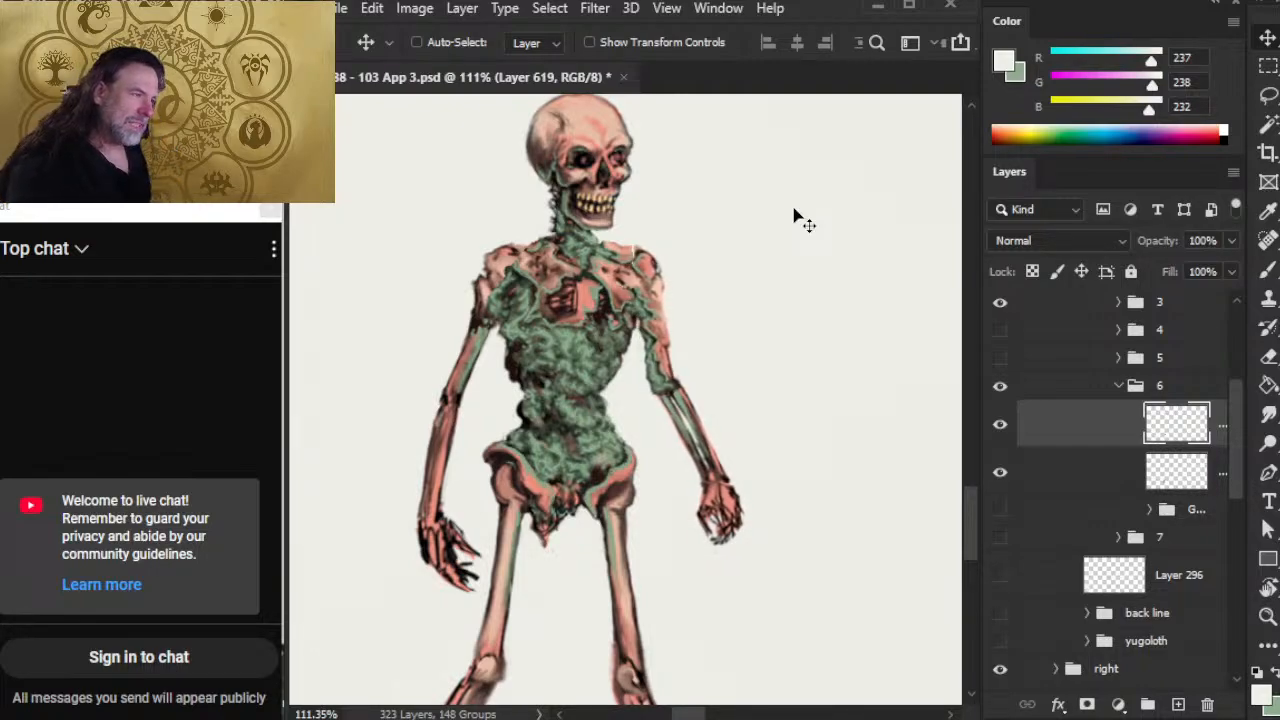
{"action": "key", "text": "Left"}
{"action": "key", "text": "Left"}
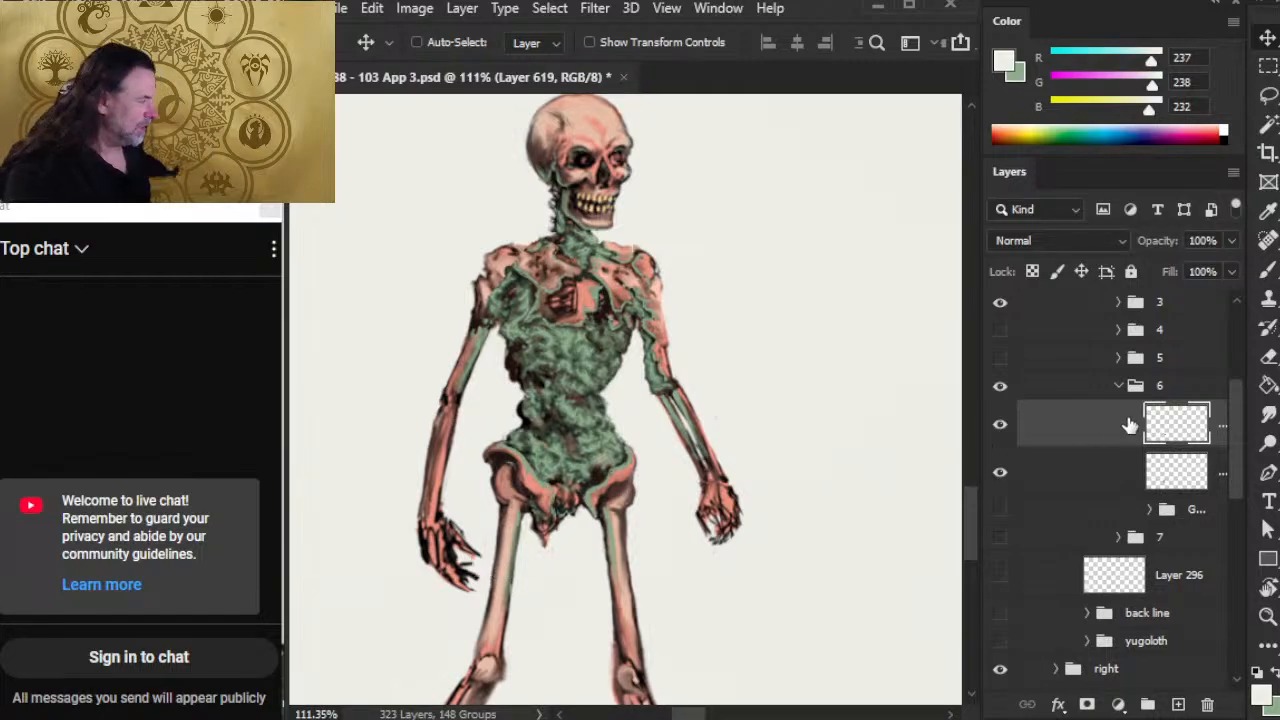
{"action": "right_click", "coordinate": [1090, 446]}
{"action": "left_click", "coordinate": [1140, 608]}
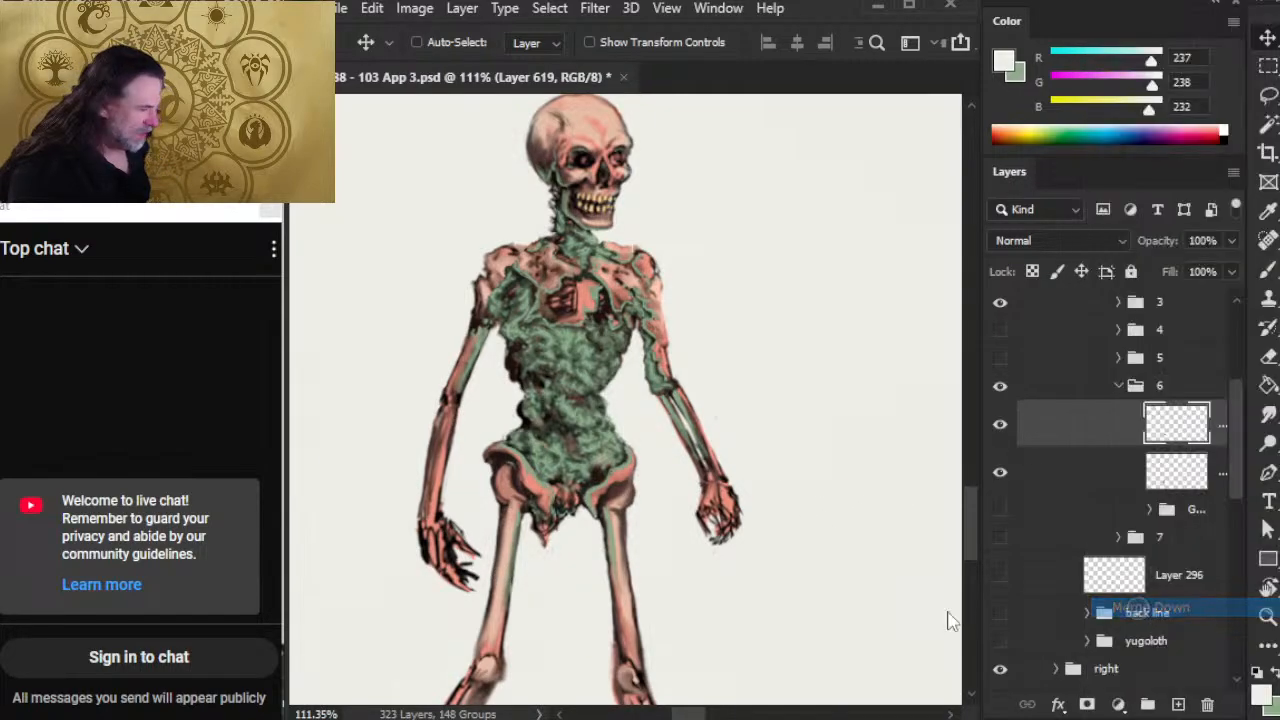
Step: Lasso the skeleton's right hand at the wrist, cut it out to its own layer, and check it by toggling its visibility
{"action": "key", "text": "l"}
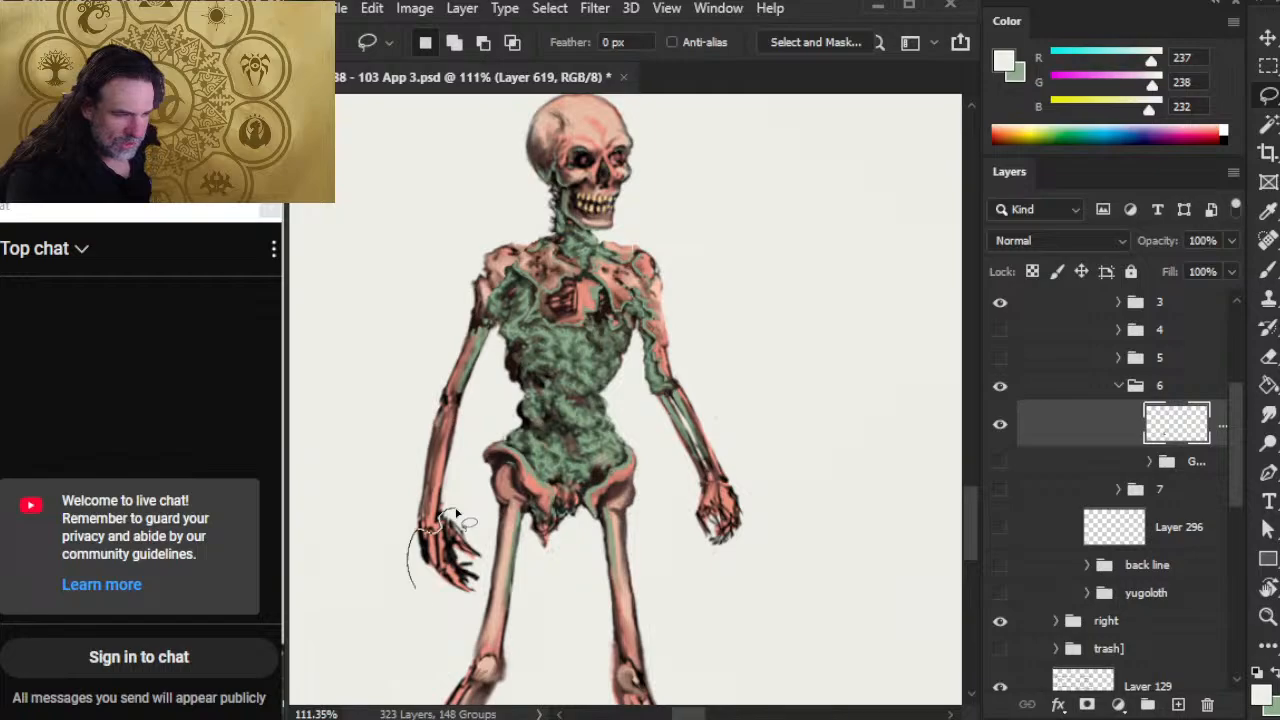
{"action": "left_click_drag", "start_coordinate": [456, 512], "coordinate": [486, 564]}
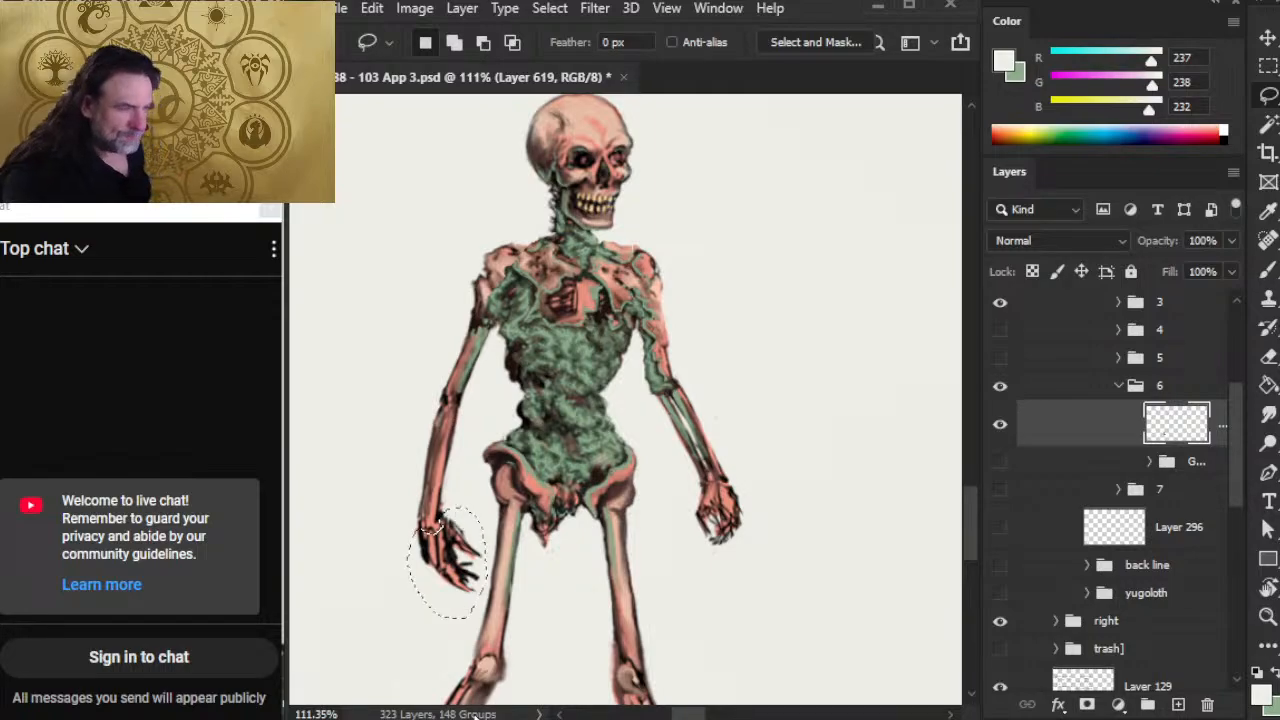
{"action": "key", "text": "ctrl+j"}
{"action": "right_click", "coordinate": [449, 574]}
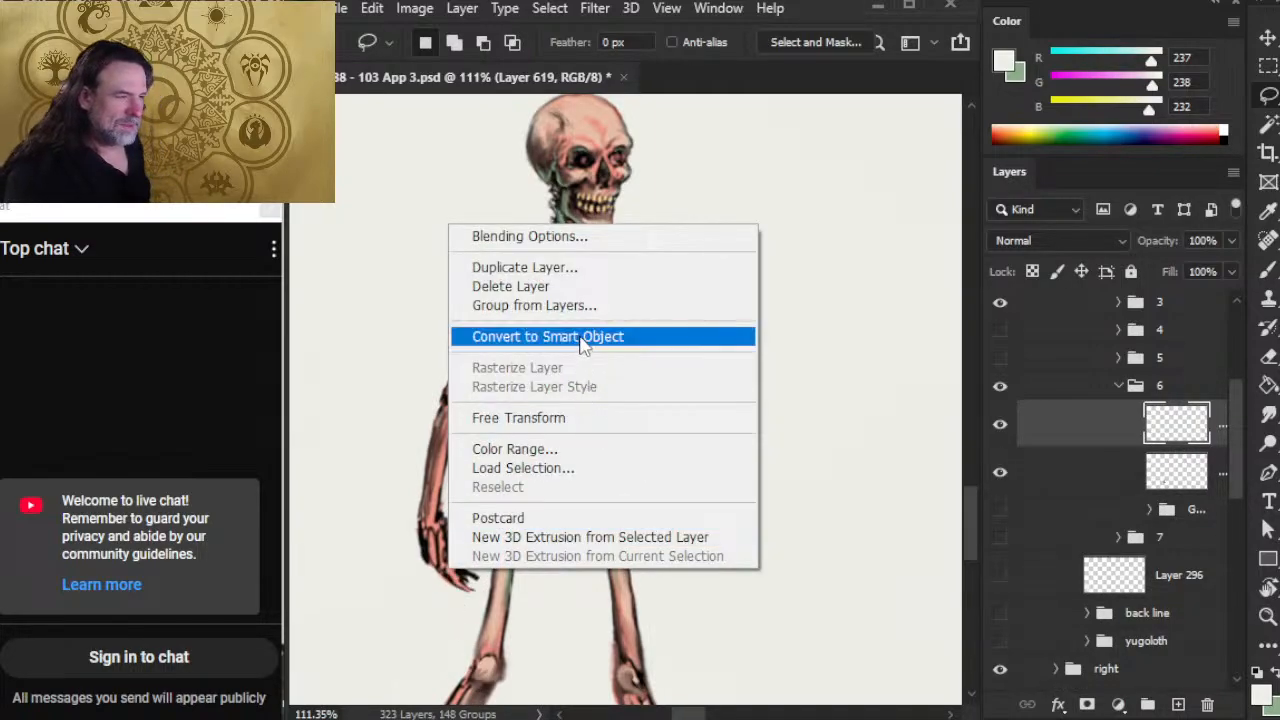
{"action": "left_click", "coordinate": [503, 337]}
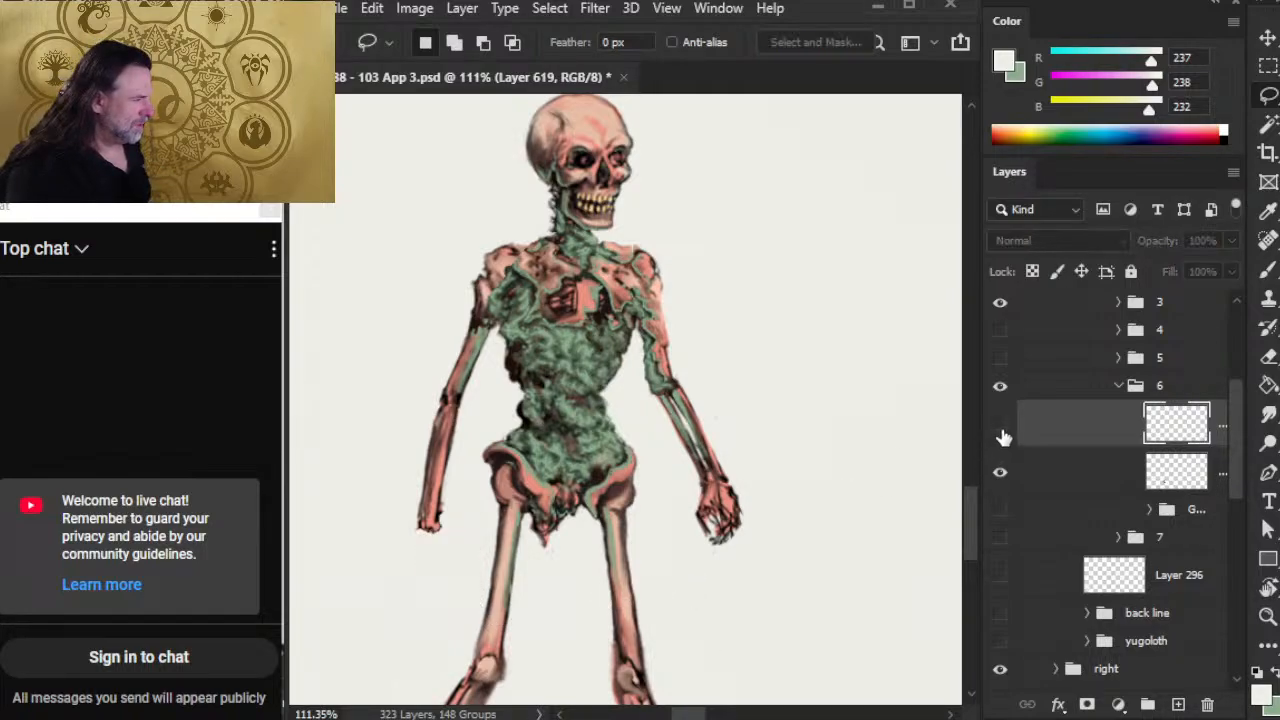
Step: Scale the separated right hand to about 91% and rotate it about 4° clockwise with Free Transform
{"action": "right_click", "coordinate": [685, 495]}
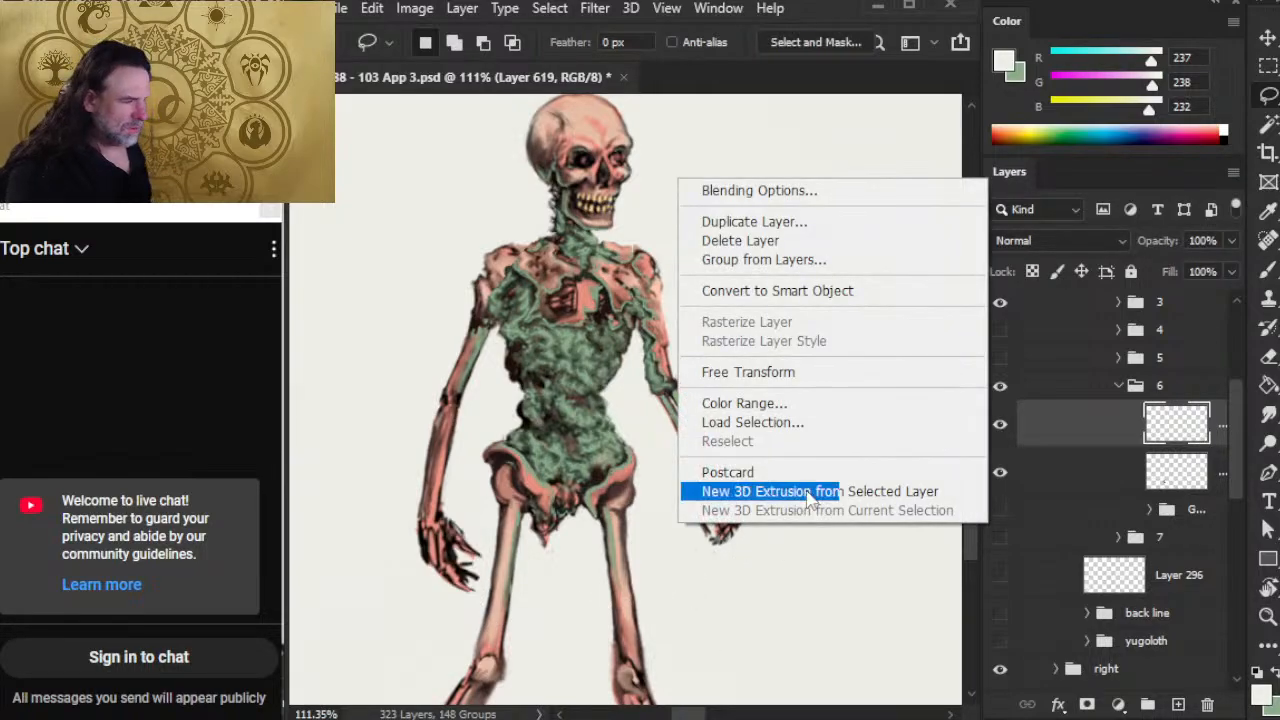
{"action": "left_click", "coordinate": [771, 378]}
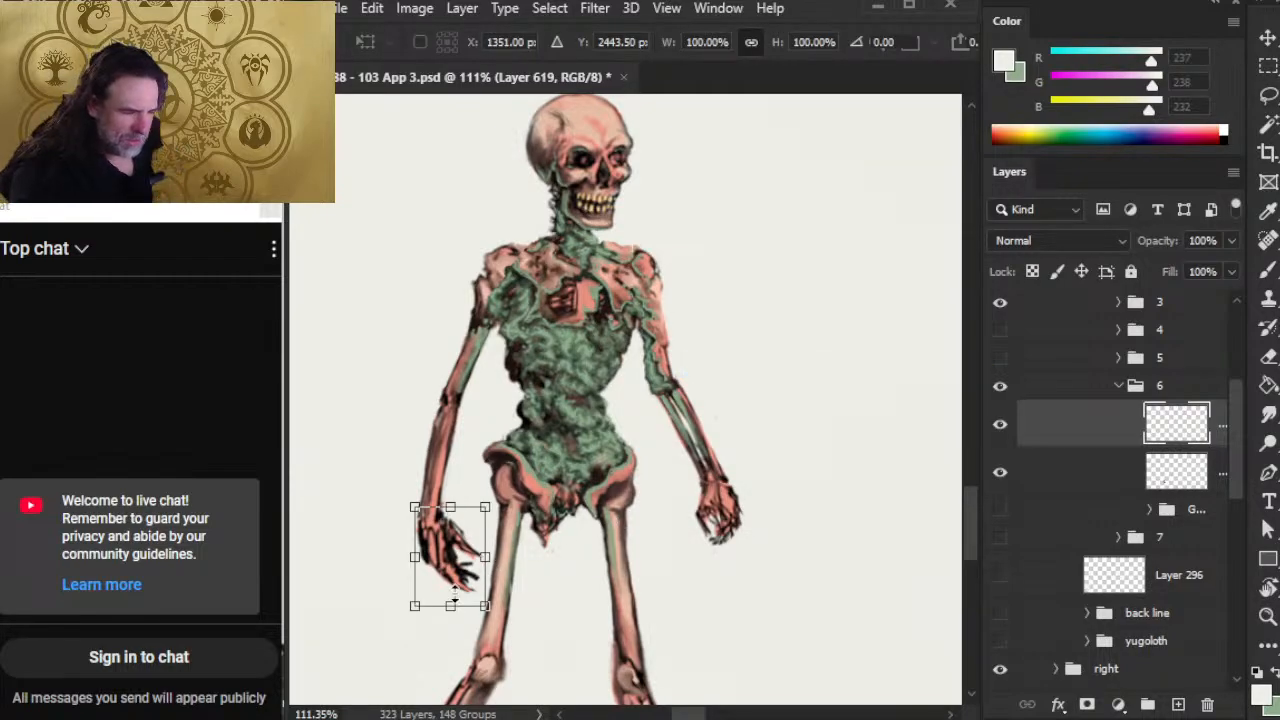
{"action": "left_click_drag", "start_coordinate": [454, 593], "coordinate": [454, 586]}
{"action": "left_click_drag", "start_coordinate": [577, 563], "coordinate": [560, 548]}
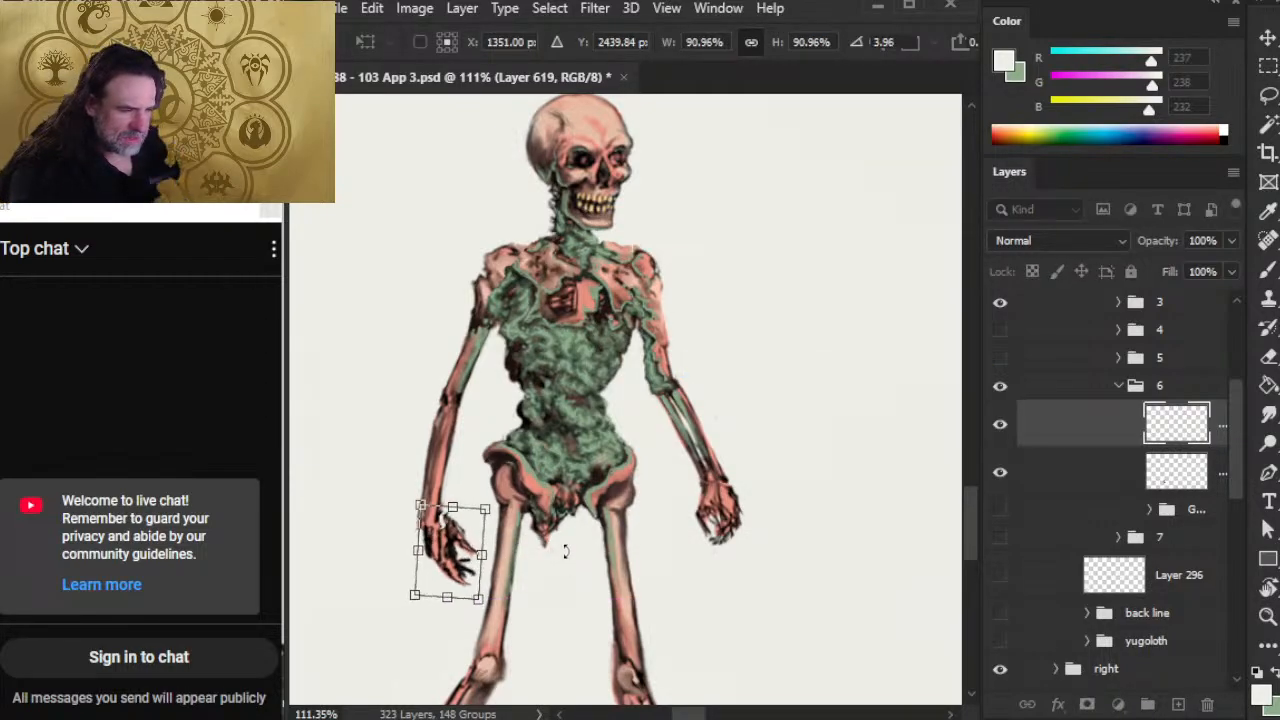
Step: Nudge the scaled right hand left and slightly down onto the wrist, apply the transform, and merge its layer down into the body
{"action": "key", "text": "Left"}
{"action": "key", "text": "Left"}
{"action": "key", "text": "Left"}
{"action": "key", "text": "Left"}
{"action": "key", "text": "Left"}
{"action": "key", "text": "Left"}
{"action": "key", "text": "Down"}
{"action": "key", "text": "Down"}
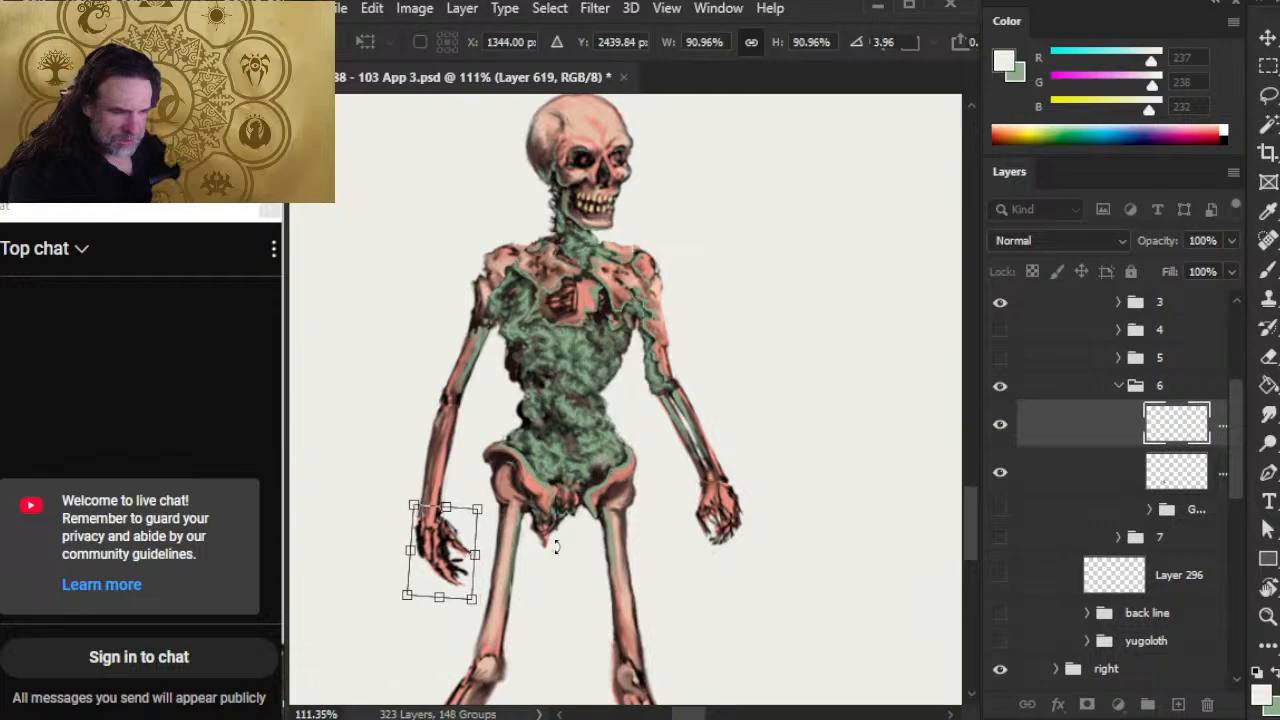
{"action": "key", "text": "Down"}
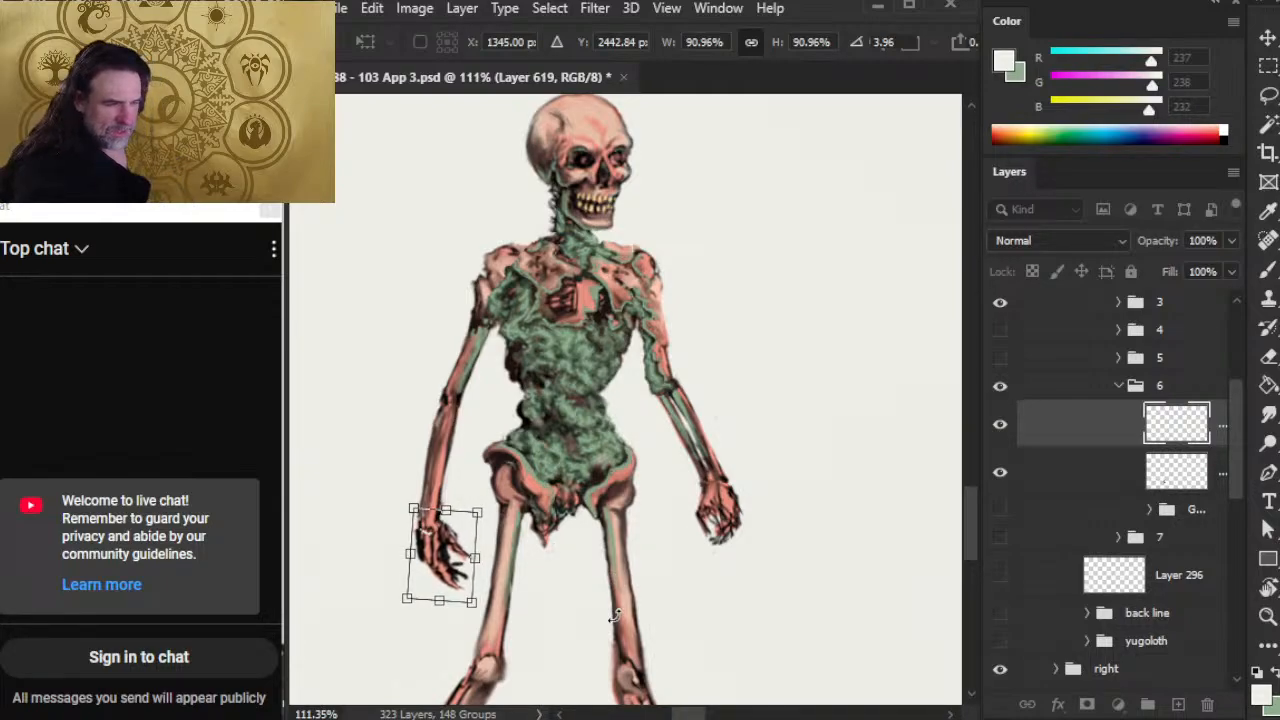
{"action": "key", "text": "Return"}
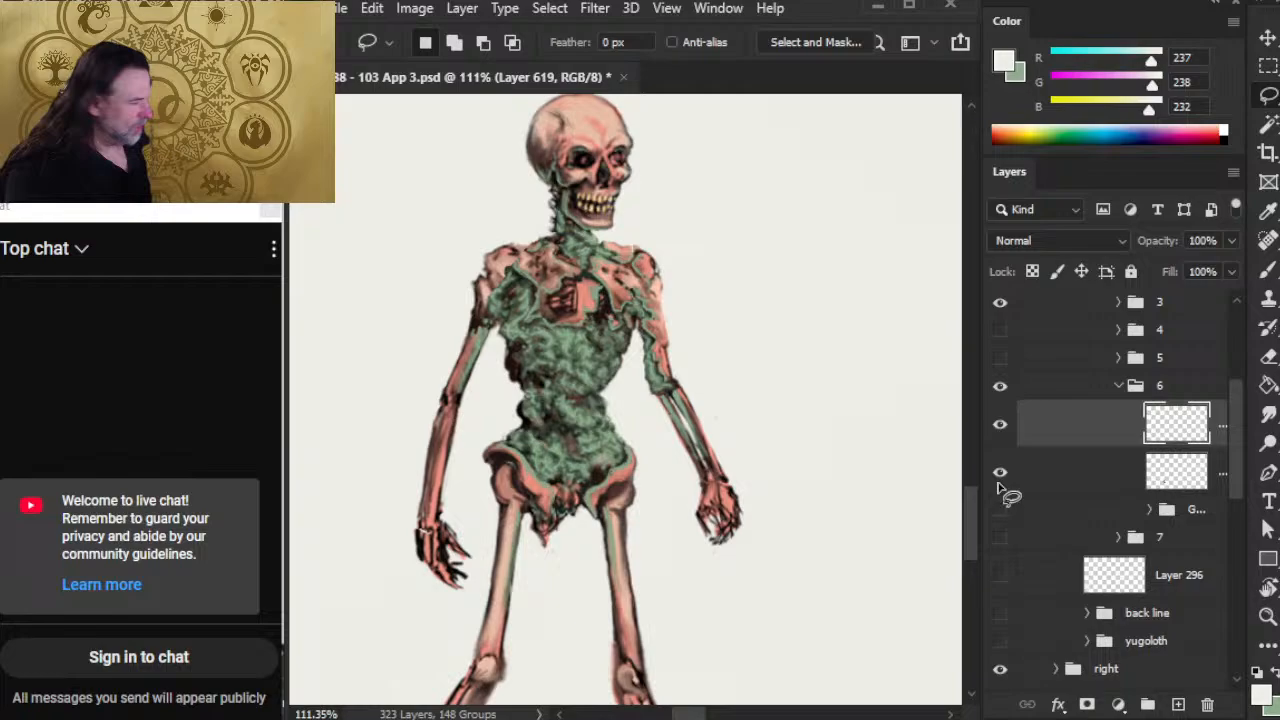
{"action": "right_click", "coordinate": [1068, 438]}
{"action": "left_click", "coordinate": [1130, 609]}
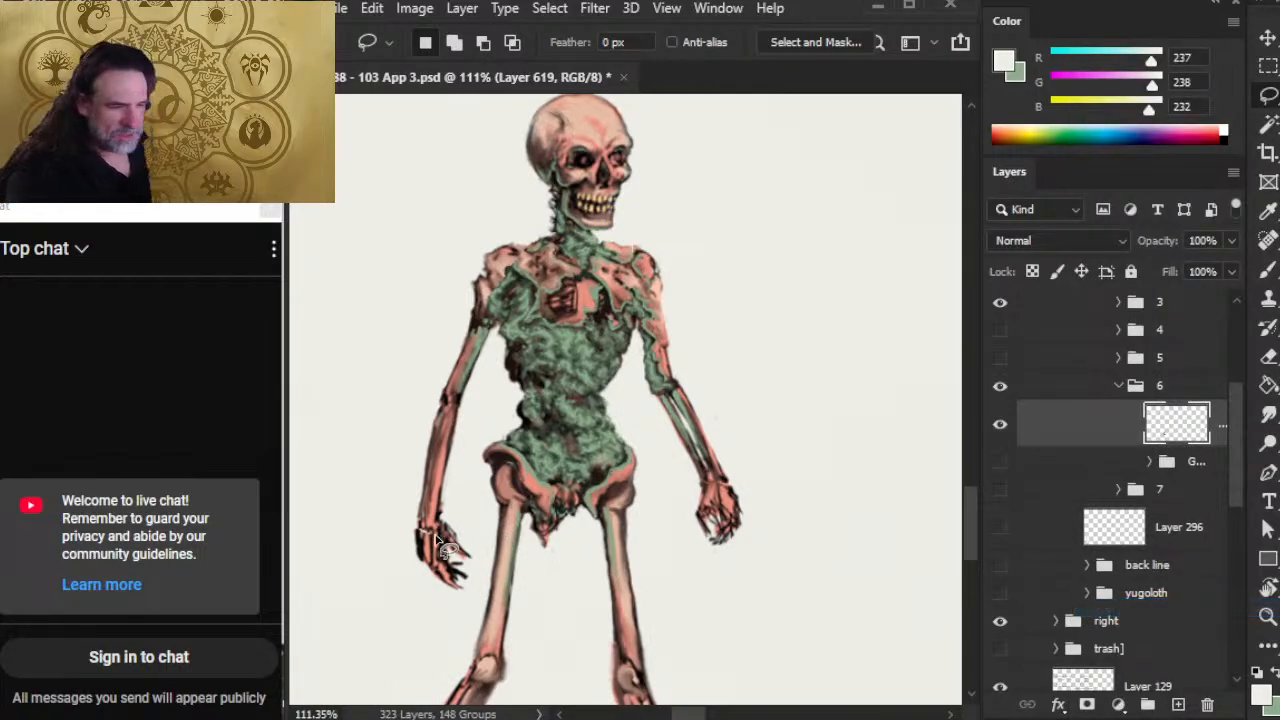
Step: Lasso the right forearm and hand, nudge them up and slightly right toward the elbow, and deselect
{"action": "left_click_drag", "start_coordinate": [424, 429], "coordinate": [419, 422]}
{"action": "mouse_move", "coordinate": [392, 518]}
{"action": "left_mouse_down"}
{"action": "mouse_move", "coordinate": [455, 600]}
{"action": "mouse_move", "coordinate": [480, 545]}
{"action": "mouse_move", "coordinate": [455, 448]}
{"action": "mouse_move", "coordinate": [424, 429]}
{"action": "left_mouse_up"}
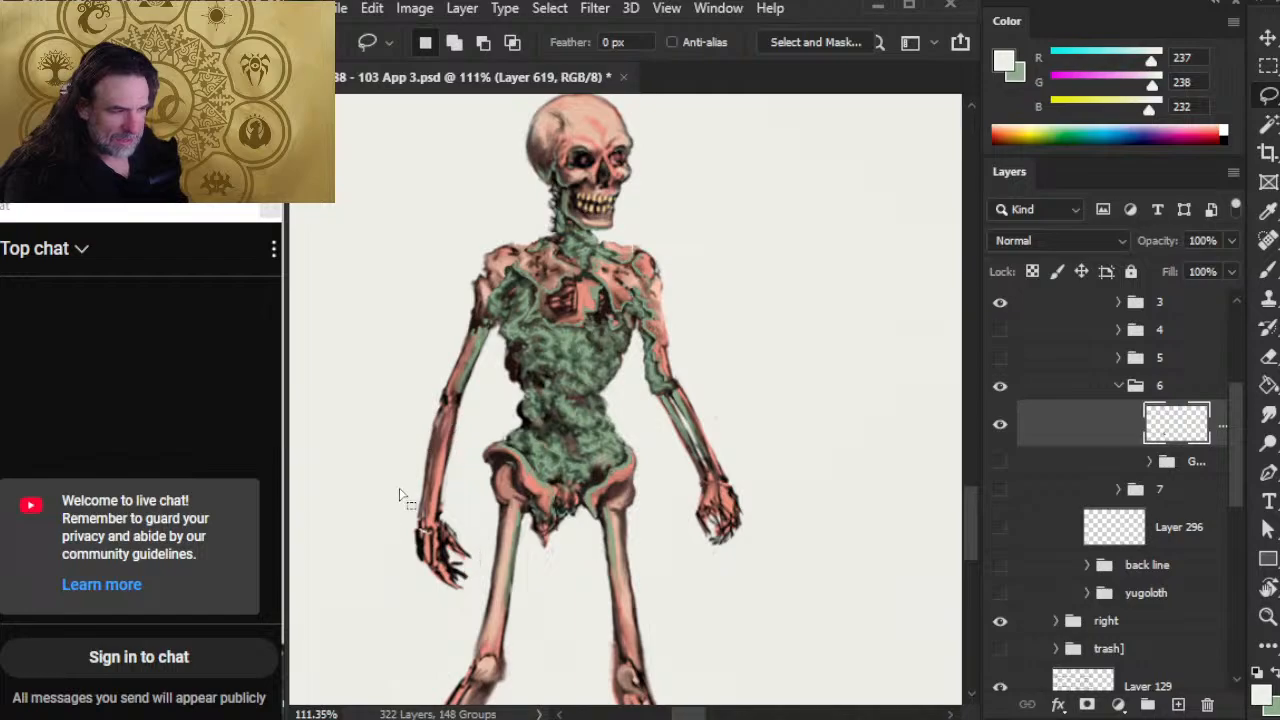
{"action": "key", "text": "v"}
{"action": "key", "text": "Up"}
{"action": "key", "text": "Up"}
{"action": "key", "text": "Up"}
{"action": "key", "text": "Up"}
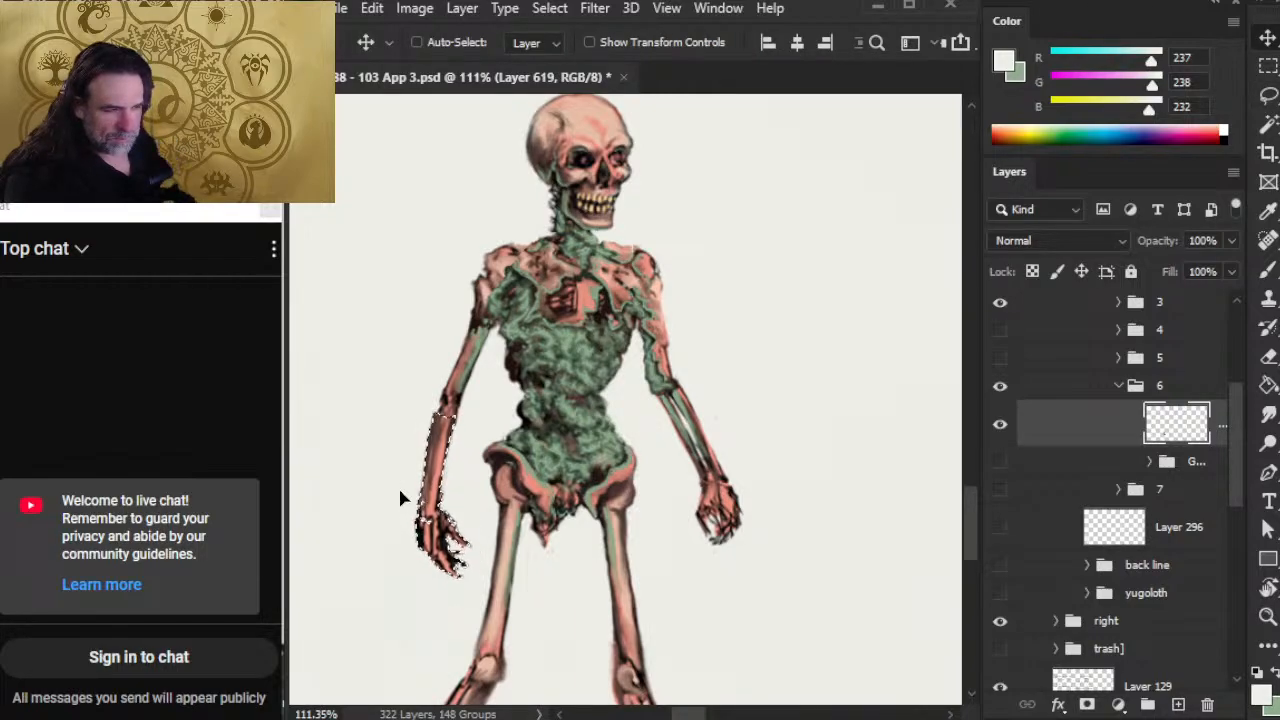
{"action": "key", "text": "Right"}
{"action": "key", "text": "Right"}
{"action": "key", "text": "Right"}
{"action": "key", "text": "Left"}
{"action": "key", "text": "Left"}
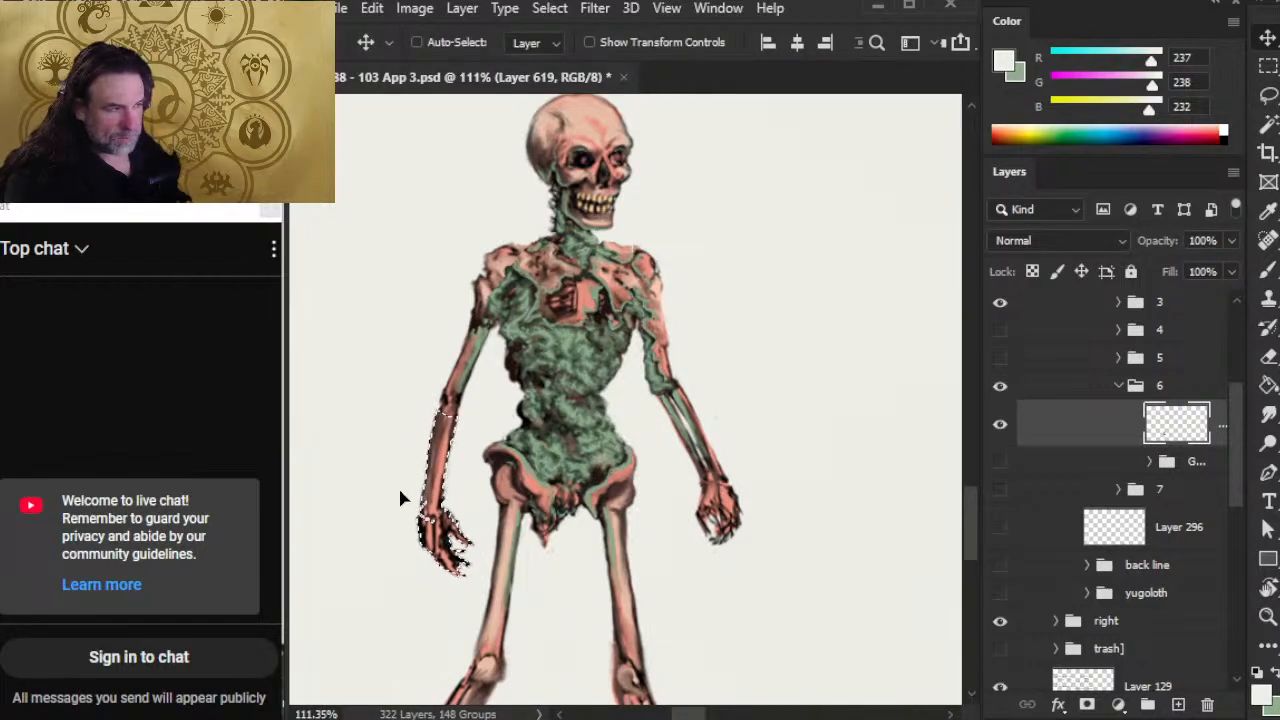
{"action": "key", "text": "Up"}
{"action": "key", "text": "Up"}
{"action": "key", "text": "Up"}
{"action": "key", "text": "ctrl+d"}
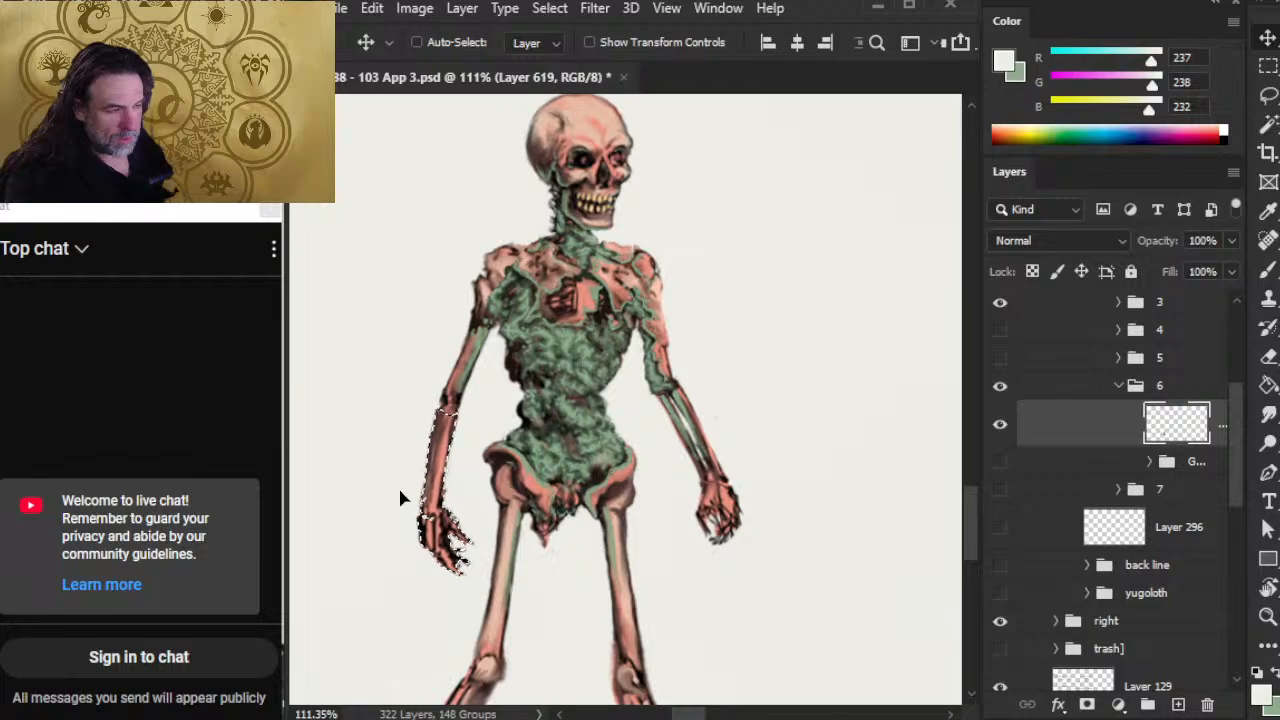
Step: Show groups 5 and 7 around the skeleton, and compare the new pose with the original by toggling the hidden group inside group 6
{"action": "key", "text": "l"}
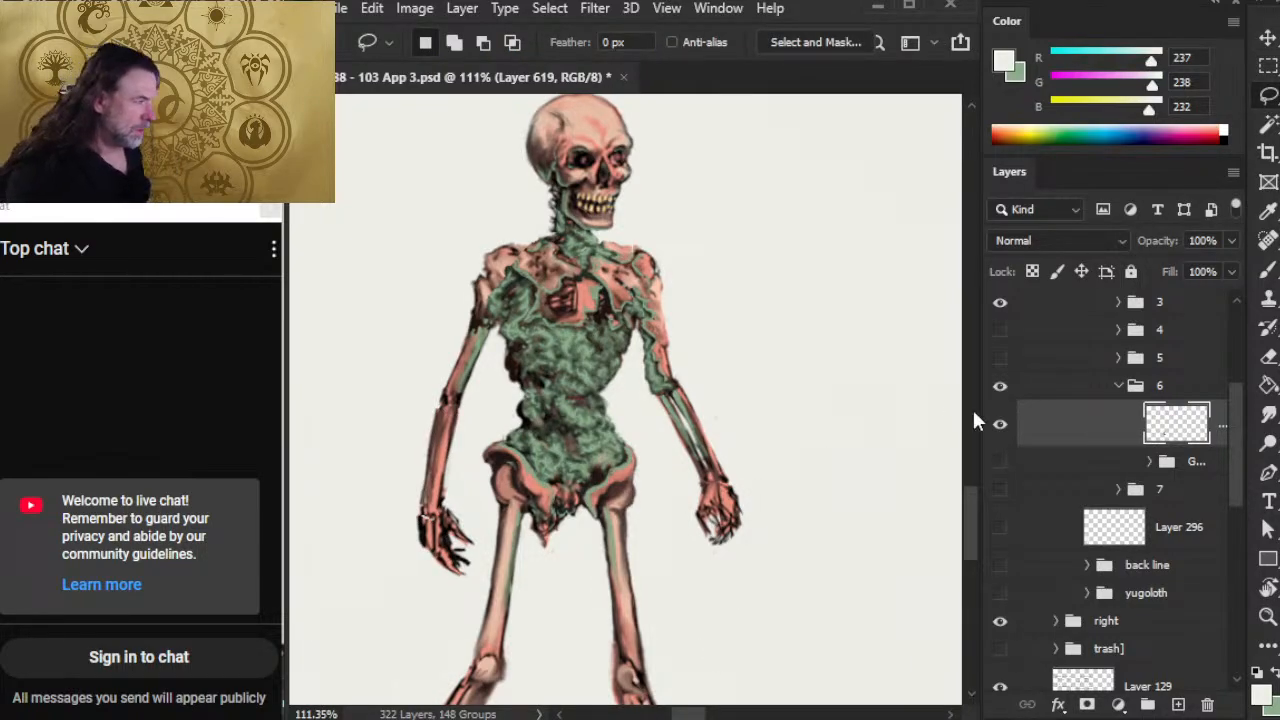
{"action": "left_click", "coordinate": [1000, 357]}
{"action": "left_click", "coordinate": [1000, 357]}
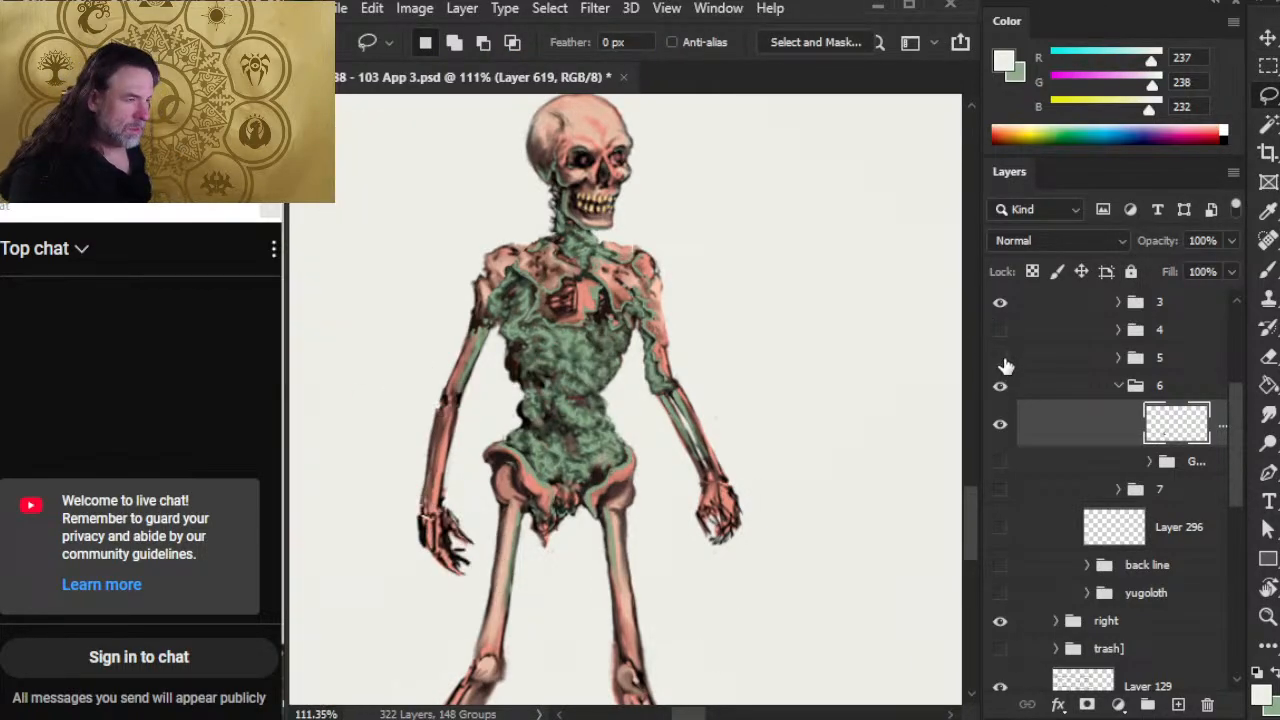
{"action": "left_click", "coordinate": [1002, 359]}
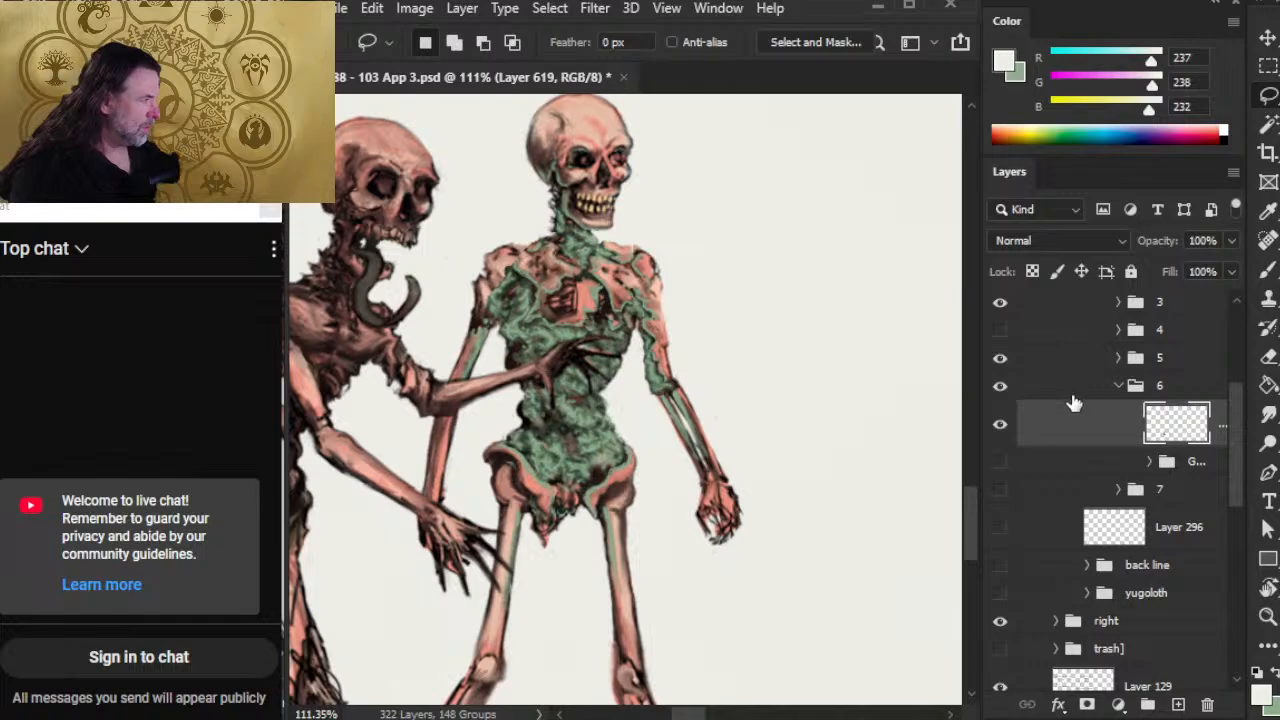
{"action": "left_click", "coordinate": [1002, 462]}
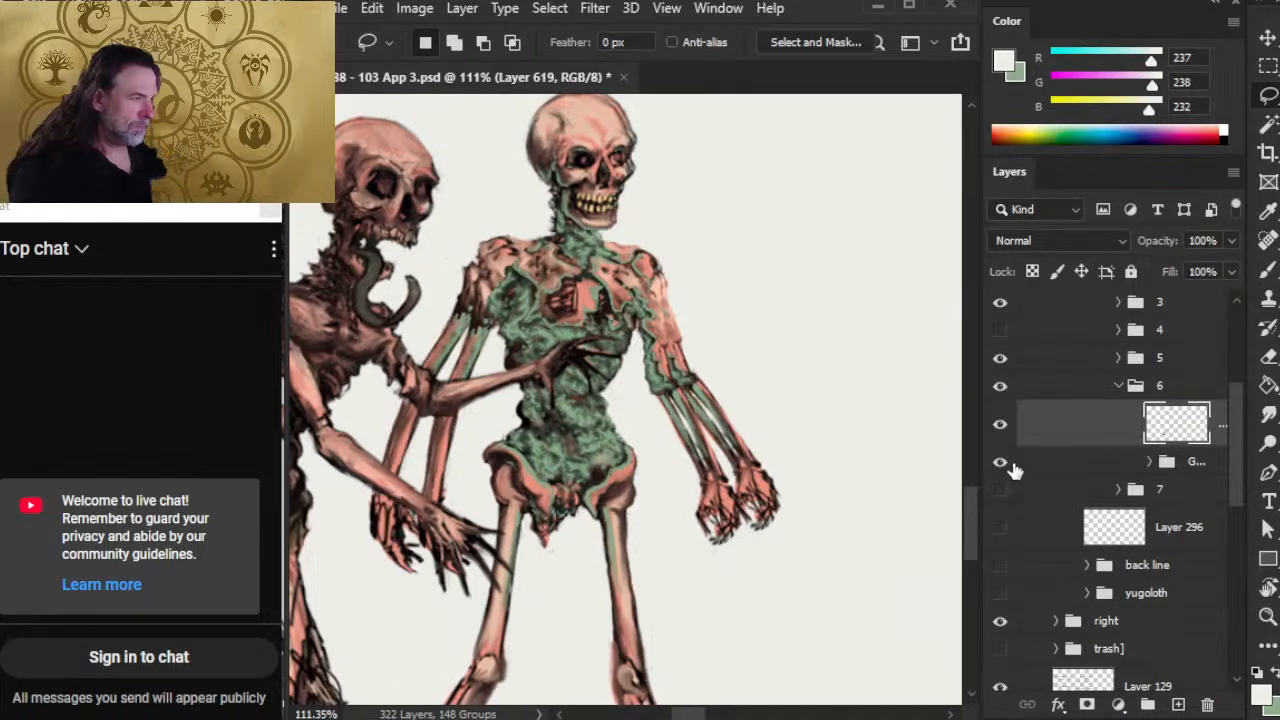
{"action": "left_click", "coordinate": [1008, 464]}
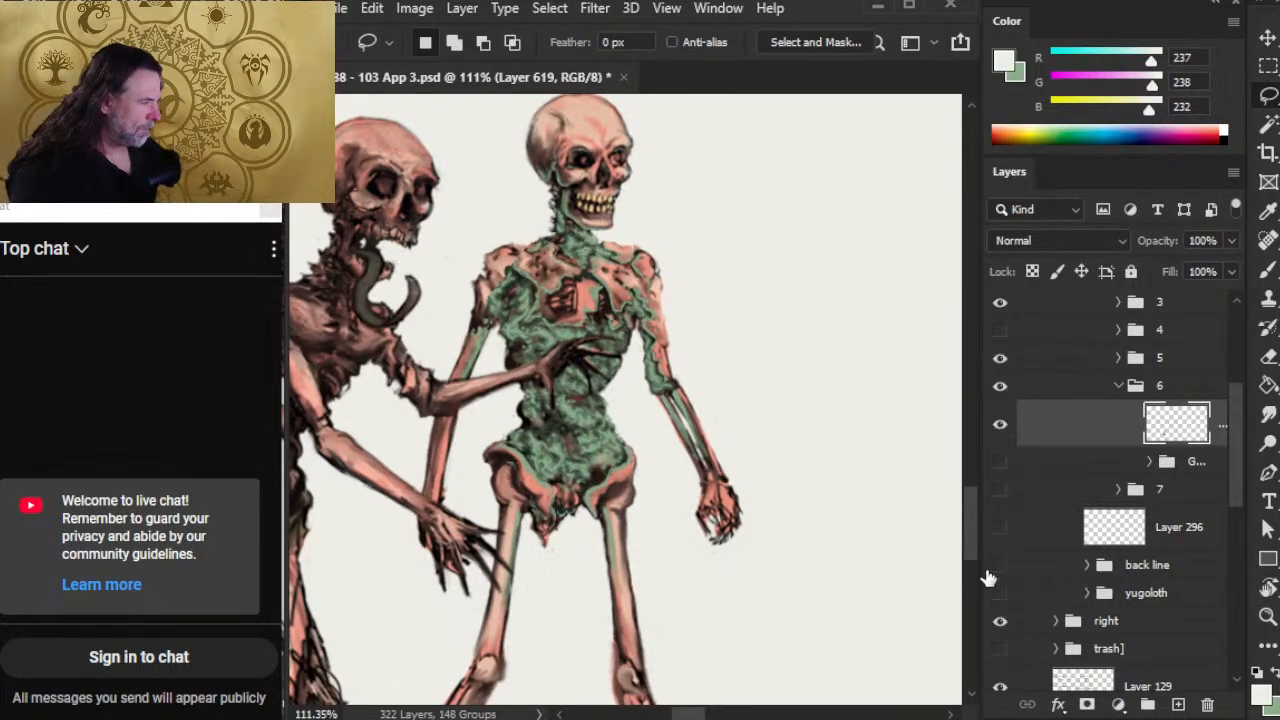
{"action": "left_click", "coordinate": [1000, 489]}
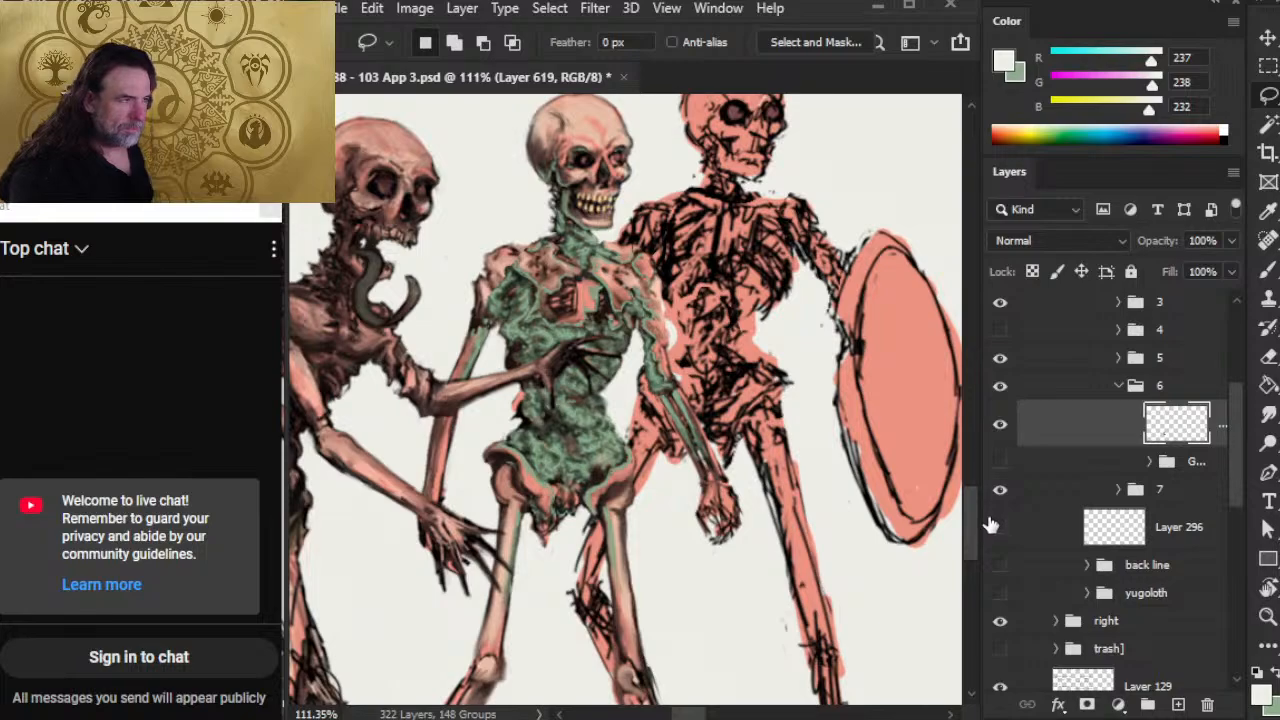
Step: Select group 6 and nudge the whole skeleton left and slightly down, closer to the horned-tongue figure in group 5
{"action": "left_click", "coordinate": [1072, 398]}
{"action": "key", "text": "v"}
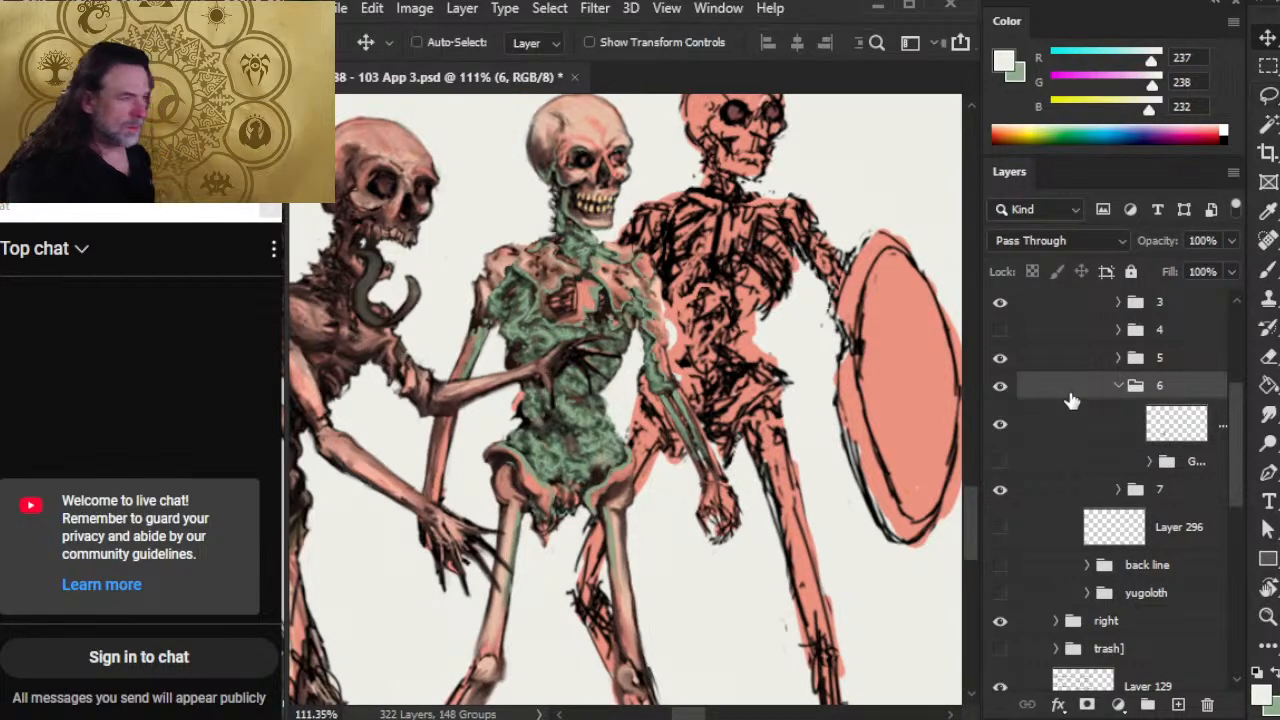
{"action": "key", "text": "Left"}
{"action": "key", "text": "Left"}
{"action": "key", "text": "Left"}
{"action": "key", "text": "Left"}
{"action": "key", "text": "Left"}
{"action": "key", "text": "Left"}
{"action": "key", "text": "Left"}
{"action": "key", "text": "Left"}
{"action": "key", "text": "Left"}
{"action": "key", "text": "Left"}
{"action": "key", "text": "Down"}
{"action": "key", "text": "Down"}
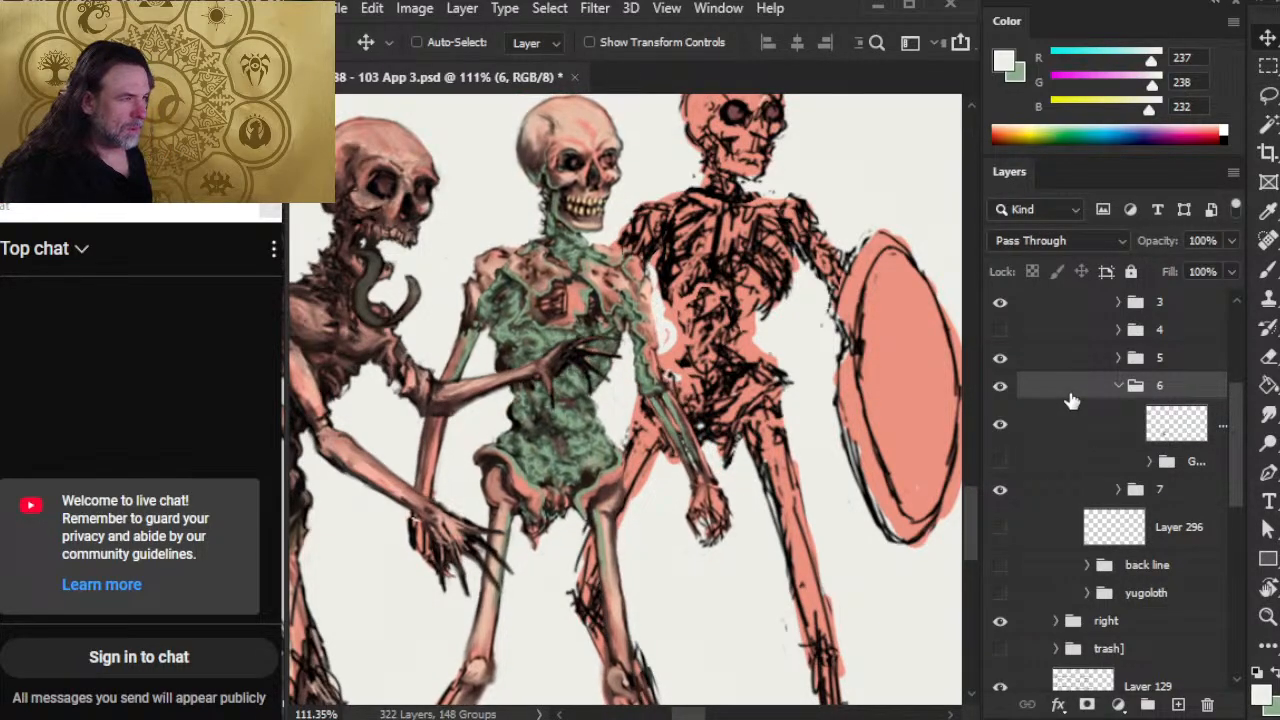
{"action": "key", "text": "Left"}
{"action": "key", "text": "Left"}
{"action": "key", "text": "Left"}
{"action": "key", "text": "Left"}
{"action": "key", "text": "Left"}
{"action": "key", "text": "Left"}
{"action": "key", "text": "Left"}
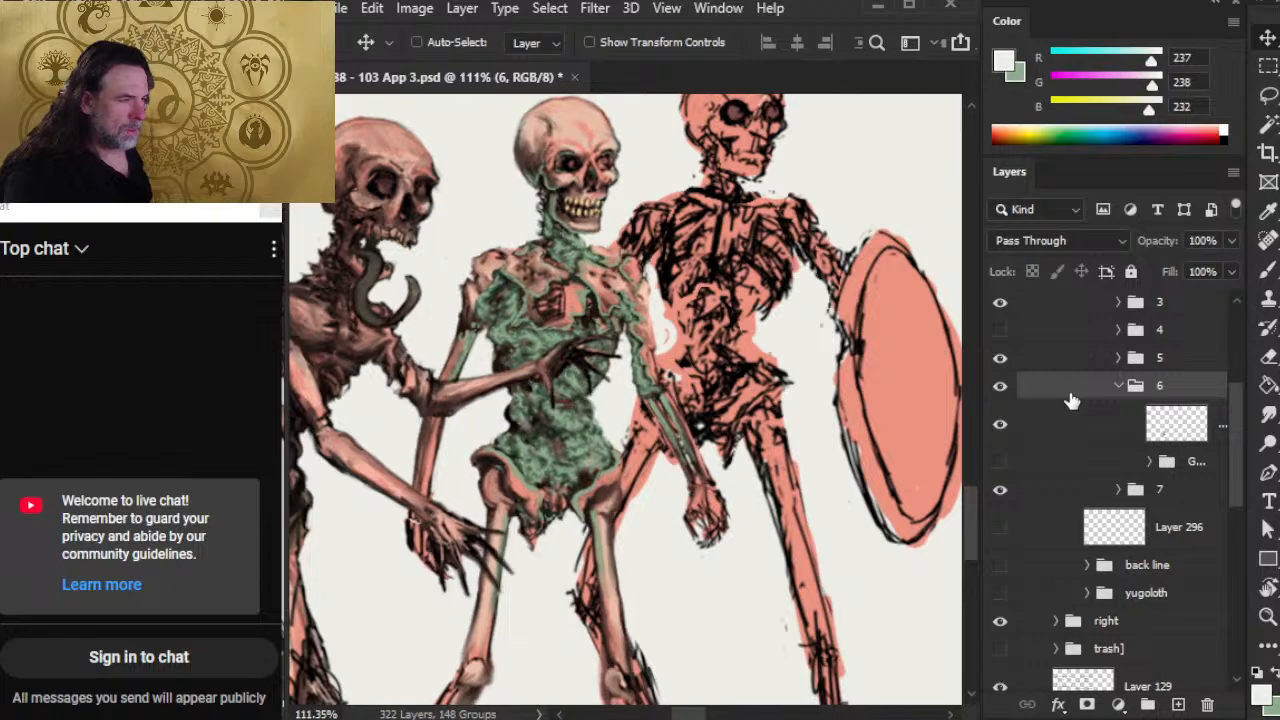
{"action": "key", "text": "Left"}
{"action": "key", "text": "Left"}
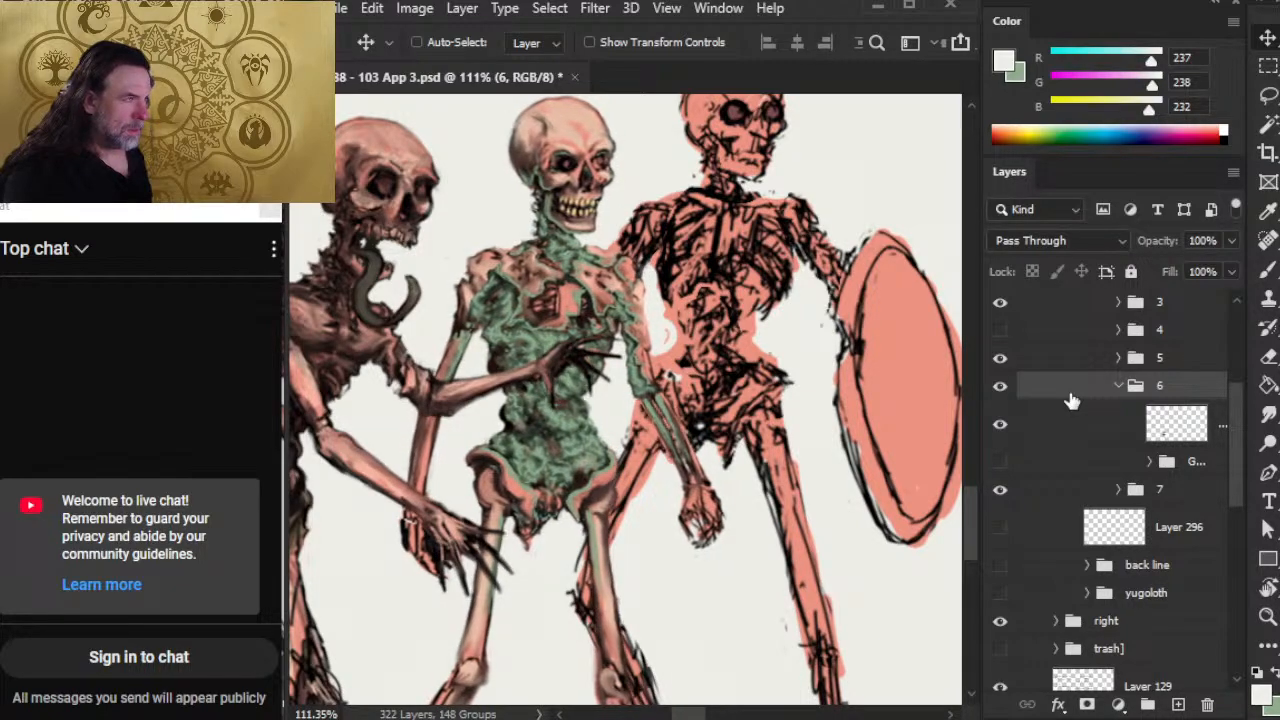
{"action": "key", "text": "Left"}
{"action": "key", "text": "Left"}
{"action": "key", "text": "Left"}
Step: Review the three figures together, hide group 5, and inspect the merged skeleton's torso by toggling its layer off and on
{"action": "key", "text": "z"}
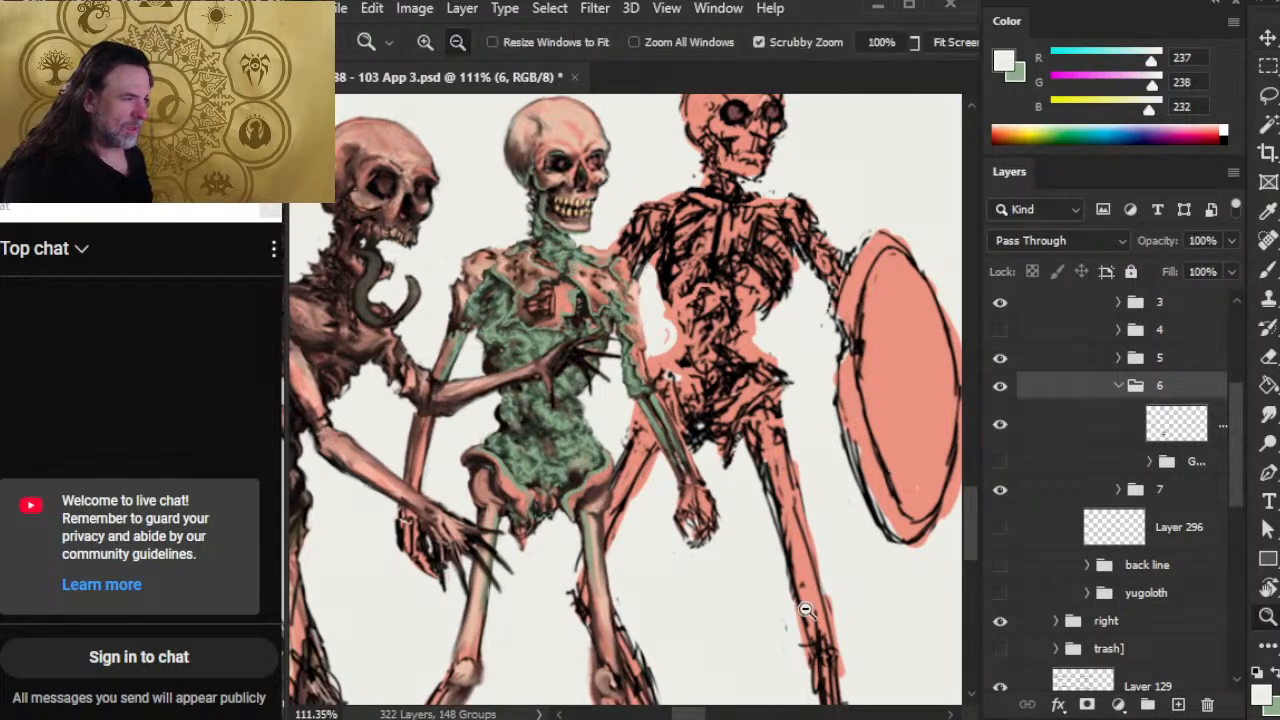
{"action": "scroll", "coordinate": [738, 607], "scroll_direction": "down", "scroll_amount": 2}
{"action": "left_click_drag", "start_coordinate": [768, 642], "coordinate": [752, 541]}
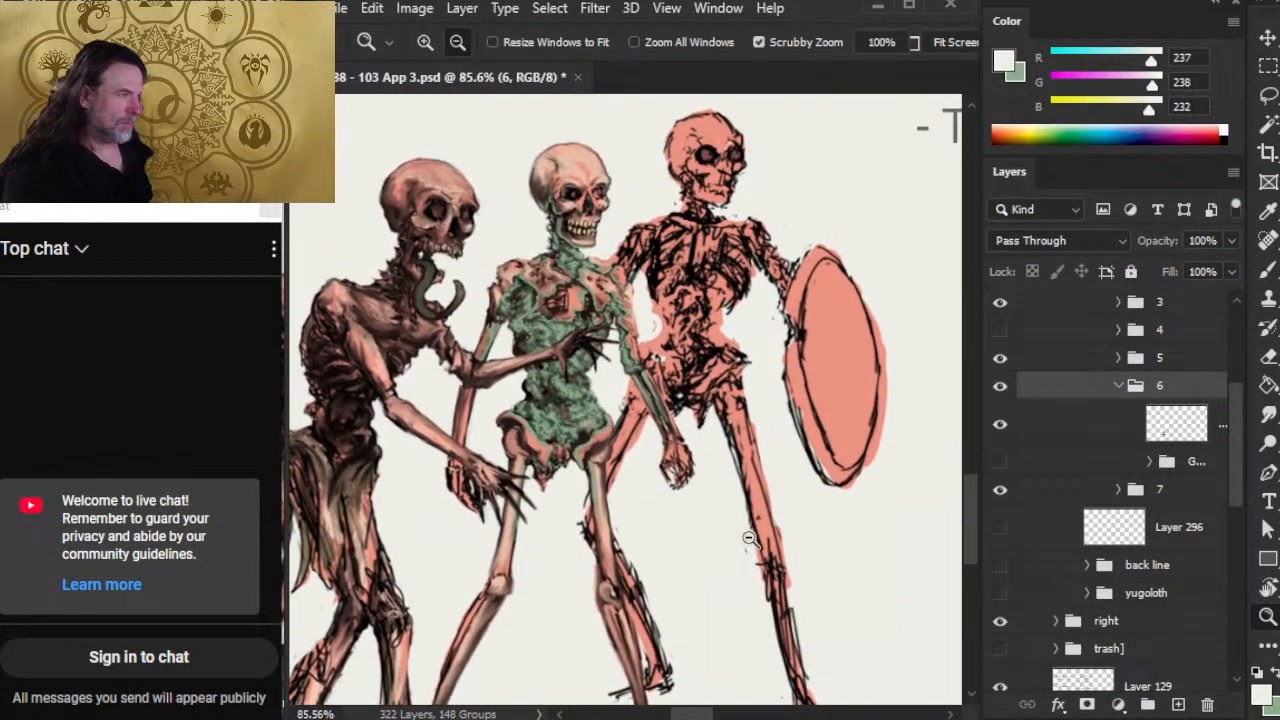
{"action": "left_click", "coordinate": [1000, 358]}
{"action": "left_click_drag", "start_coordinate": [572, 368], "coordinate": [664, 402]}
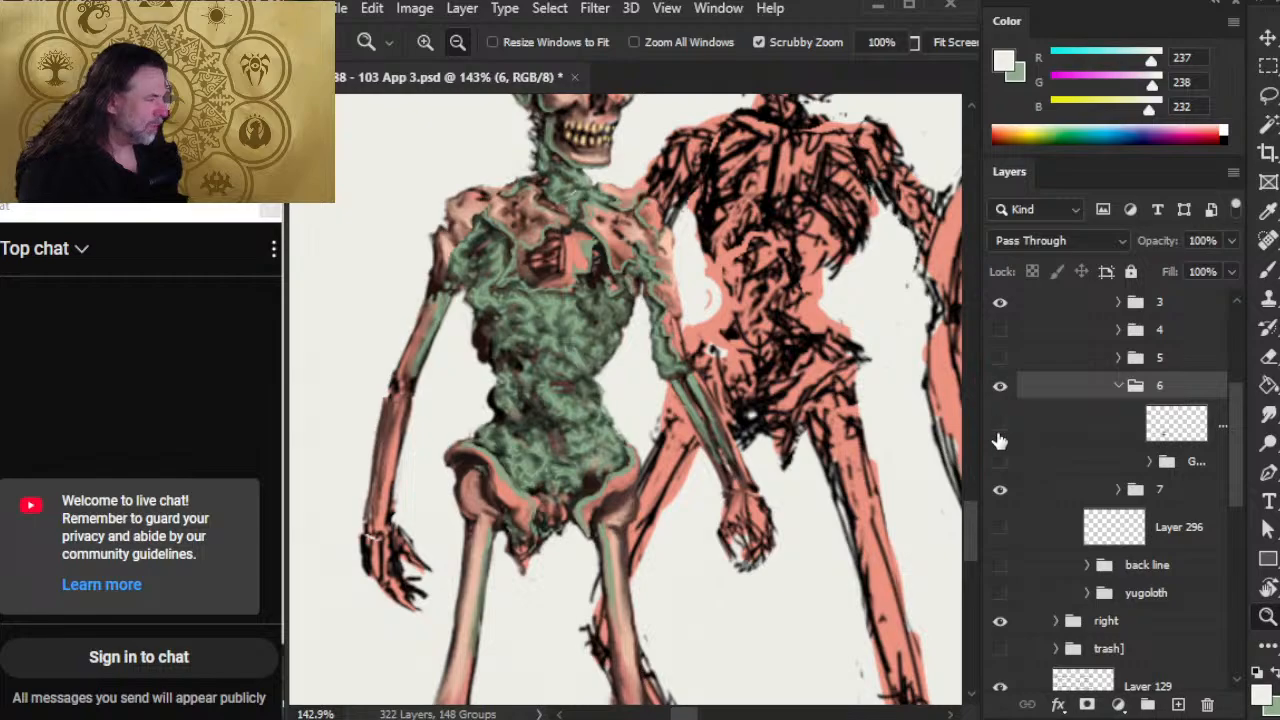
{"action": "left_click", "coordinate": [1002, 430]}
{"action": "left_click", "coordinate": [1004, 436]}
{"action": "left_click_drag", "start_coordinate": [522, 385], "coordinate": [683, 347]}
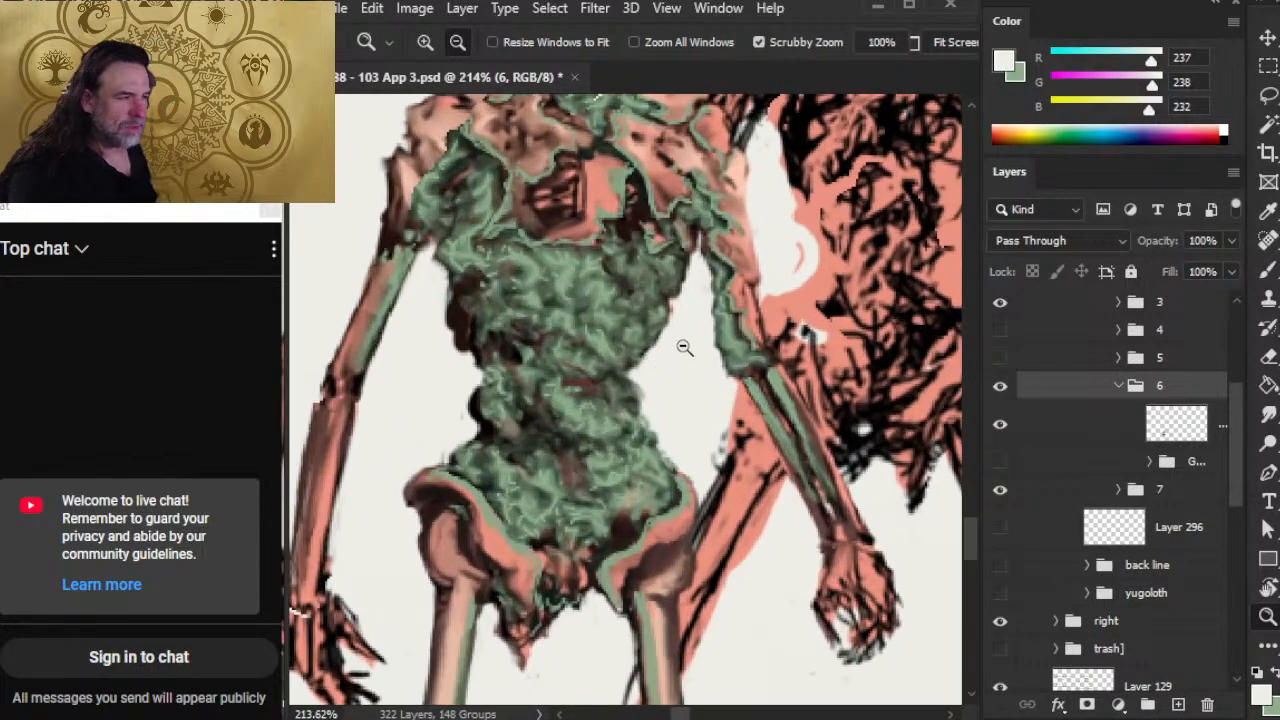
Step: On the merged skeleton layer in group 6, erase the torso's right outer edge just below the armpit to slim its silhouette
{"action": "key", "text": "b"}
{"action": "left_click", "coordinate": [461, 317], "text": "alt"}
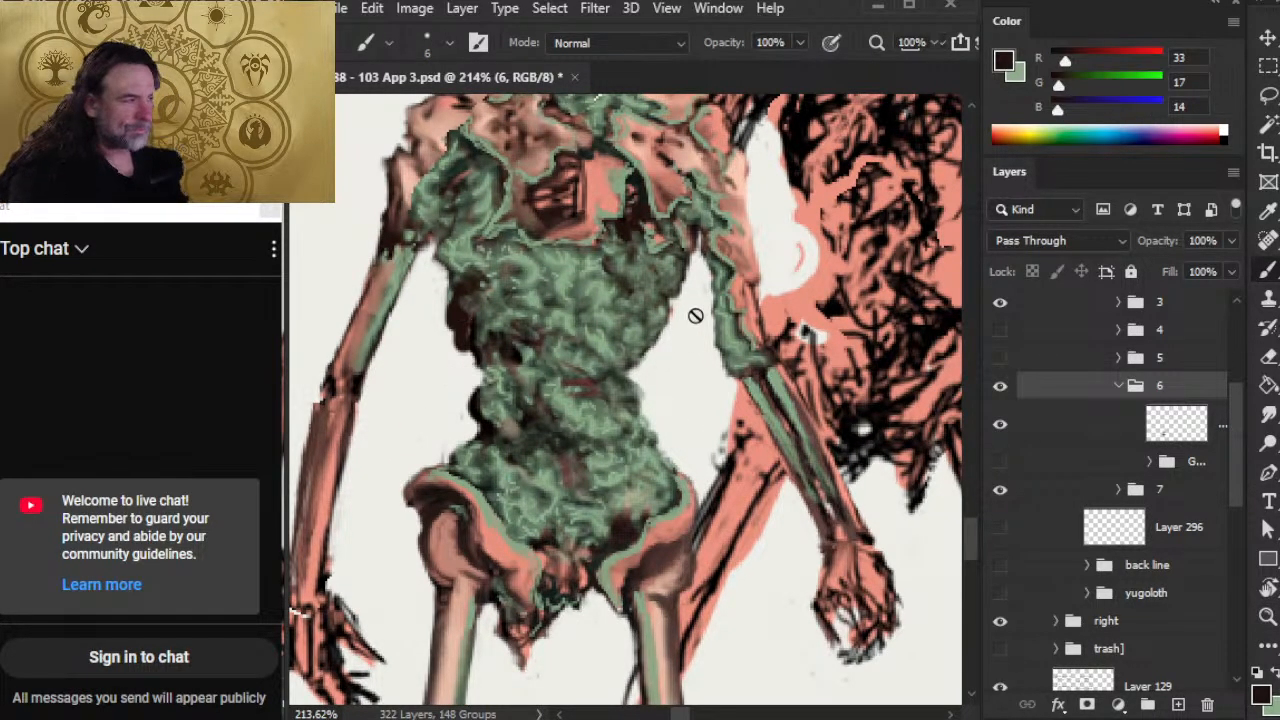
{"action": "key", "text": "e"}
{"action": "left_click", "coordinate": [1068, 426]}
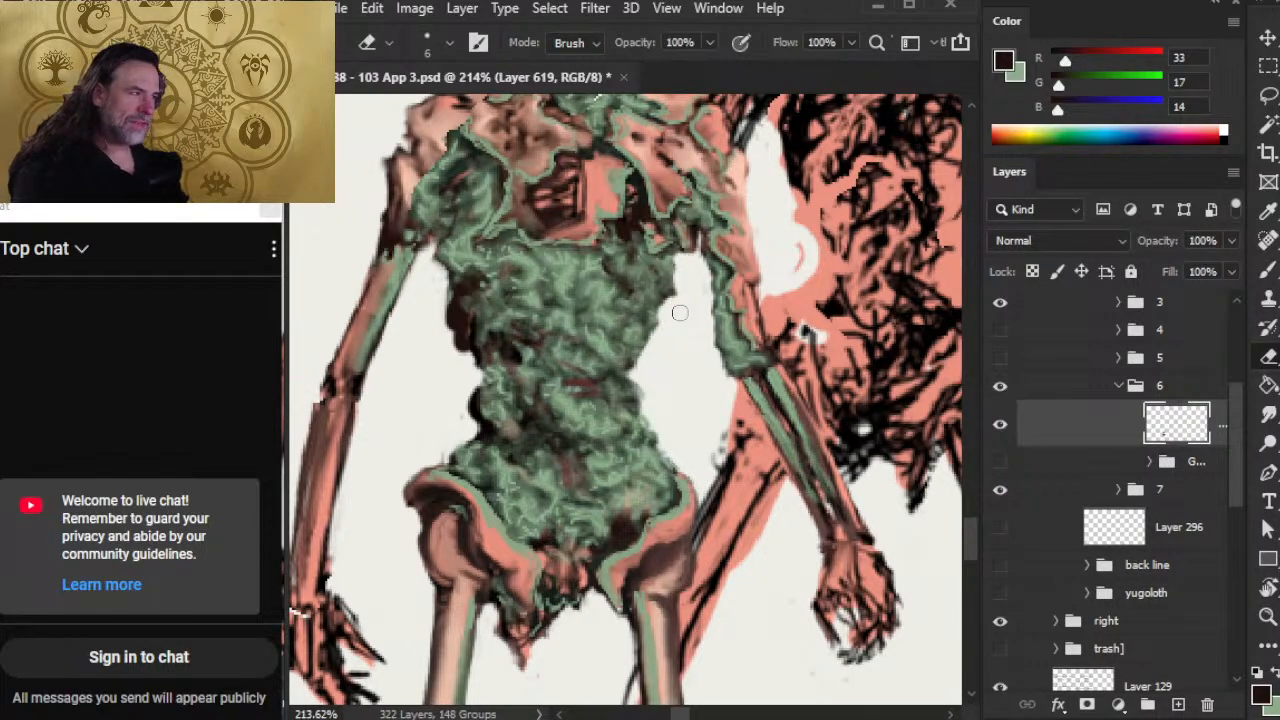
{"action": "left_click_drag", "start_coordinate": [677, 256], "coordinate": [685, 268]}
{"action": "key", "text": "r"}
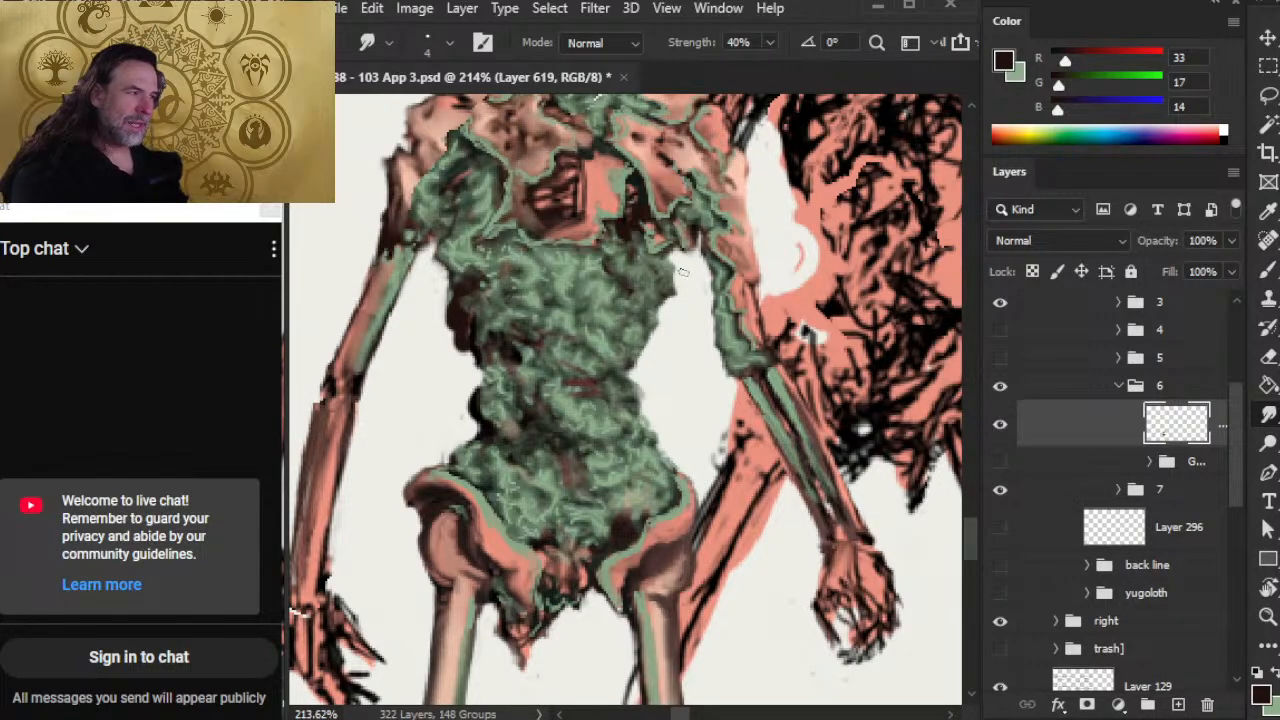
{"action": "key", "text": "e"}
{"action": "left_click_drag", "start_coordinate": [686, 273], "coordinate": [680, 303]}
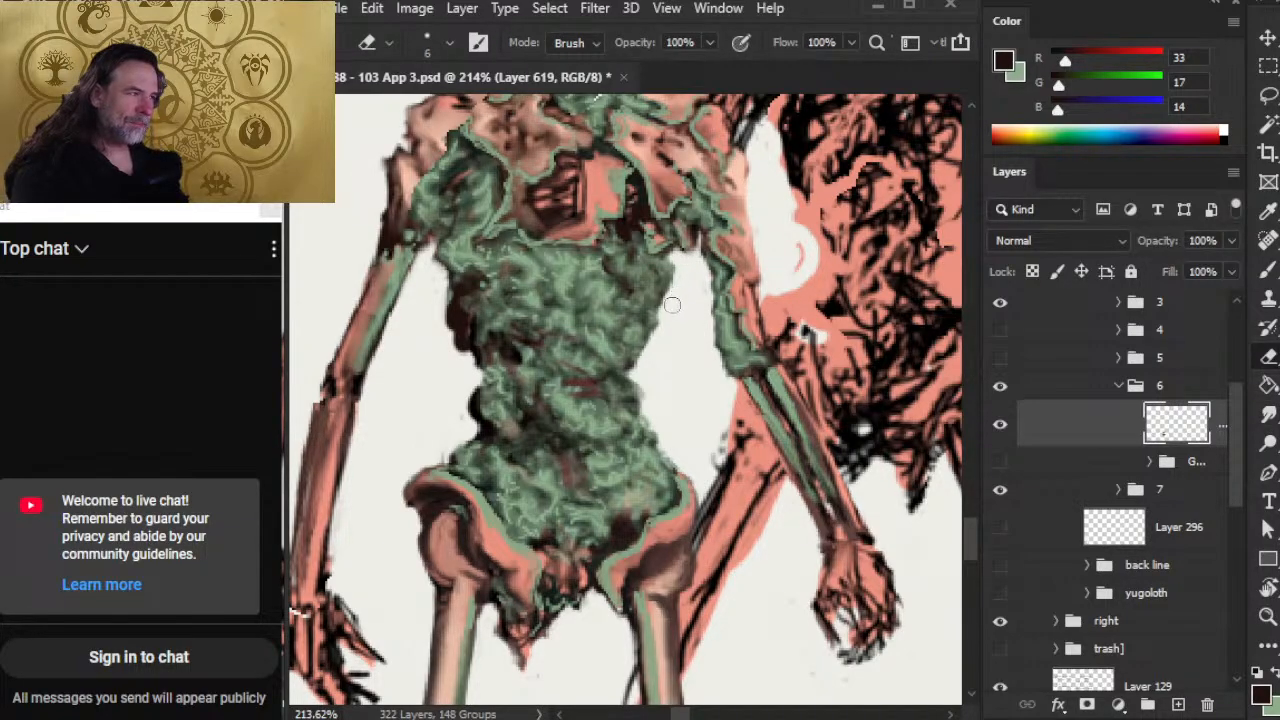
Step: Paint a dark brown shadow down the torso's right edge from armpit to waist, then blend and clean its outline
{"action": "key", "text": "b"}
{"action": "mouse_move", "coordinate": [677, 250]}
{"action": "left_mouse_down"}
{"action": "mouse_move", "coordinate": [652, 318]}
{"action": "mouse_move", "coordinate": [630, 331]}
{"action": "left_mouse_up"}
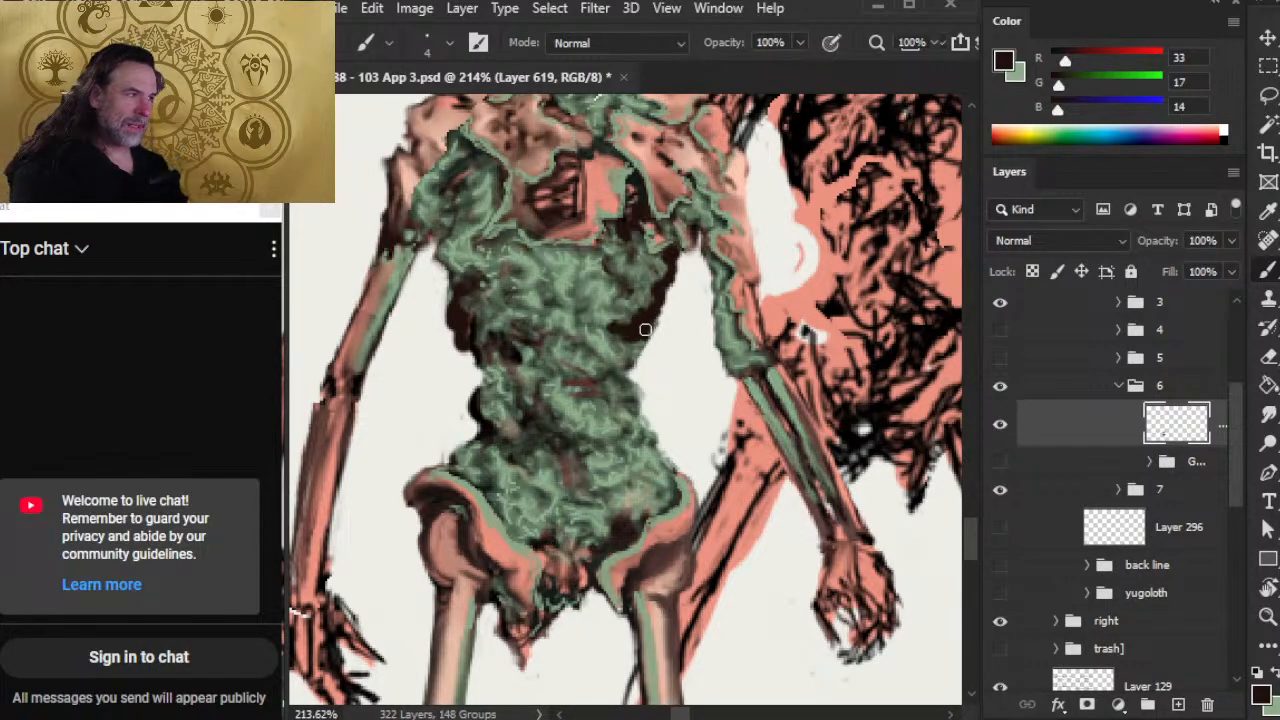
{"action": "key", "text": "e"}
{"action": "key", "text": "r"}
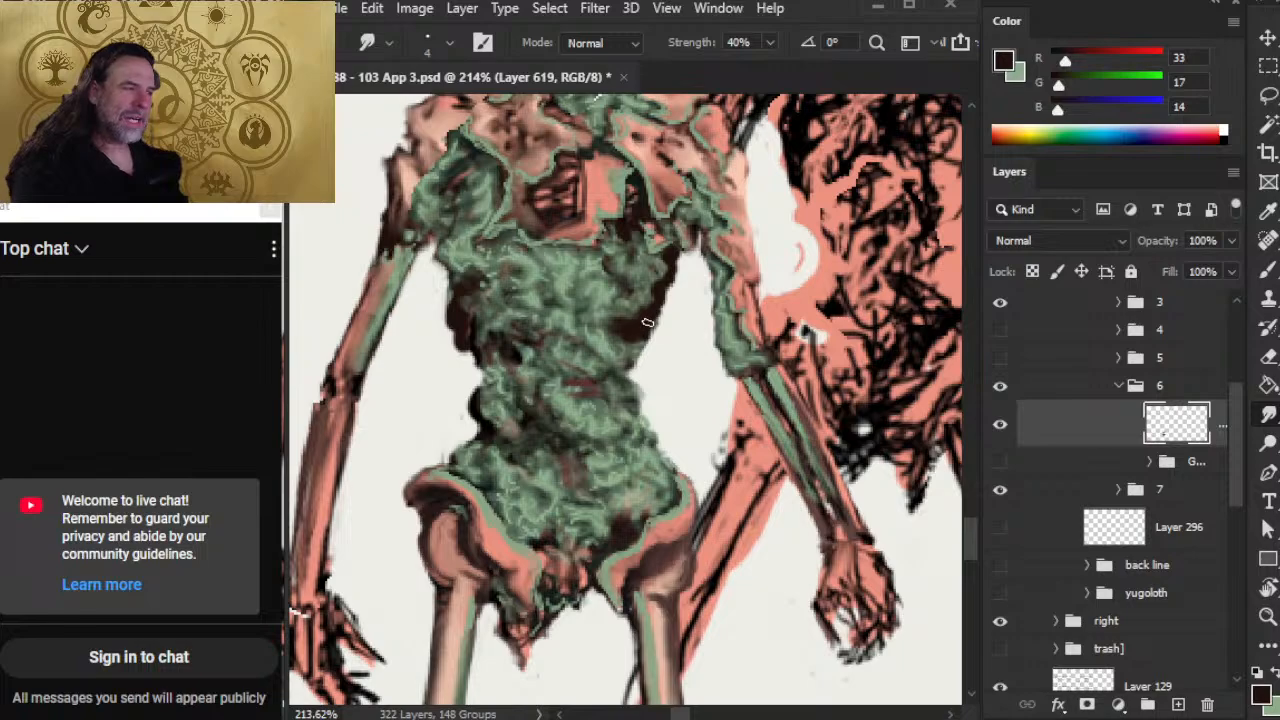
{"action": "key", "text": "e"}
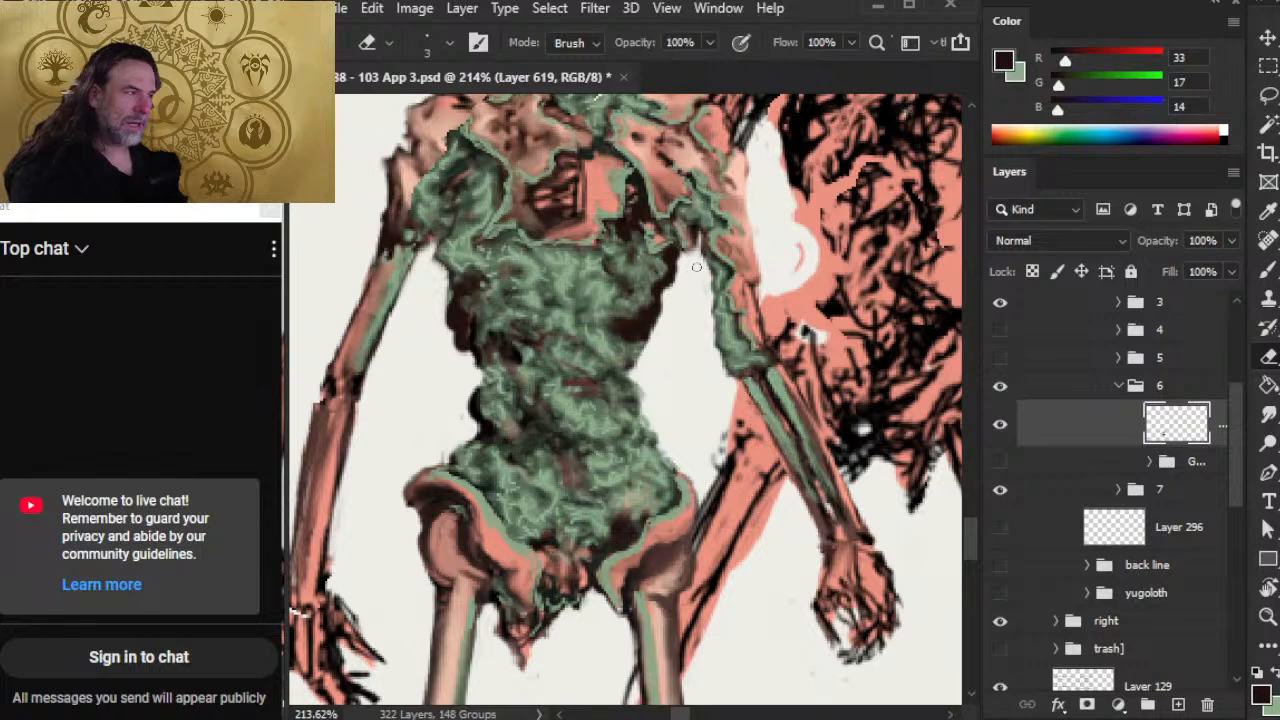
Step: Smudge and erase the rough edges of the left upper arm from the shoulder down toward the elbow
{"action": "key", "text": "r"}
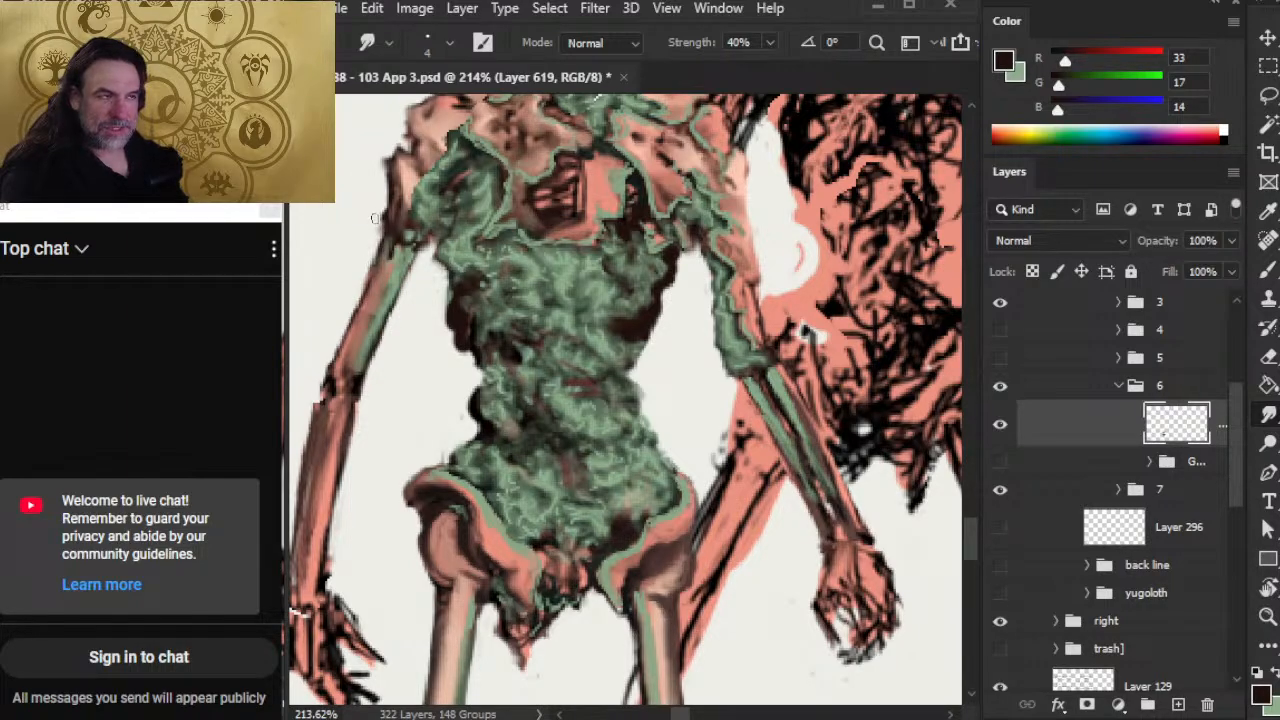
{"action": "key", "text": "e"}
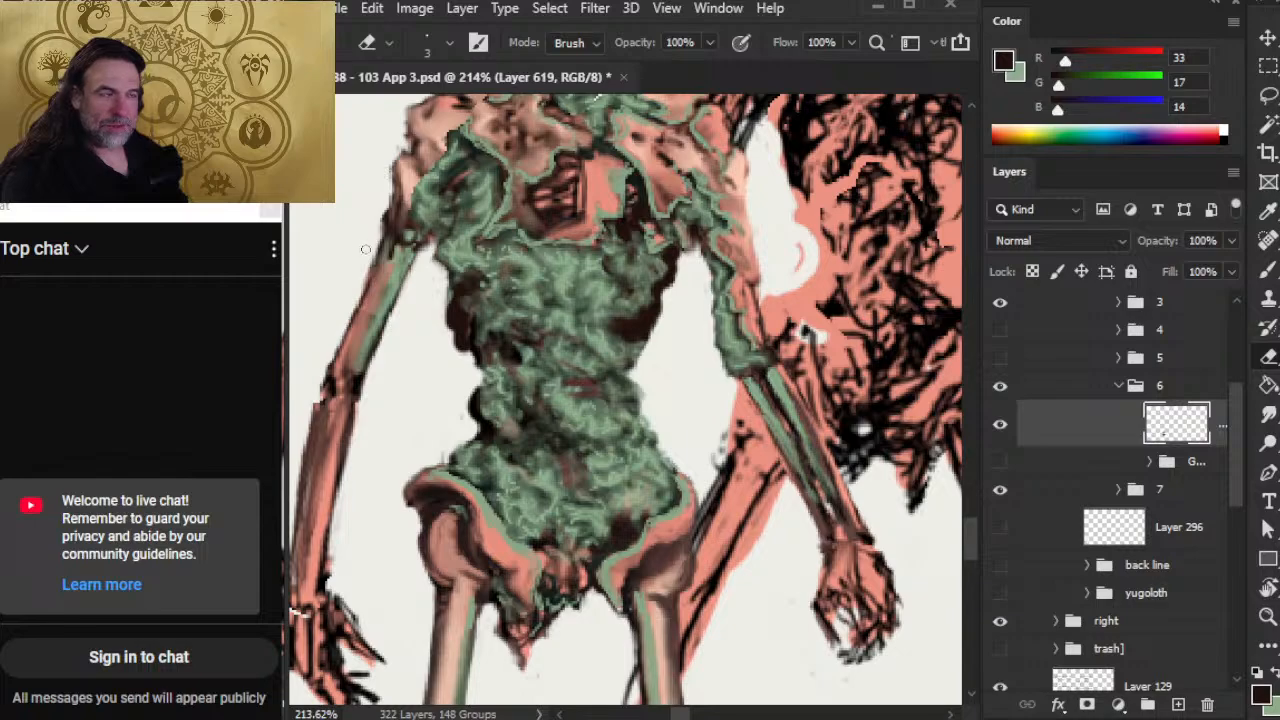
{"action": "key", "text": "r"}
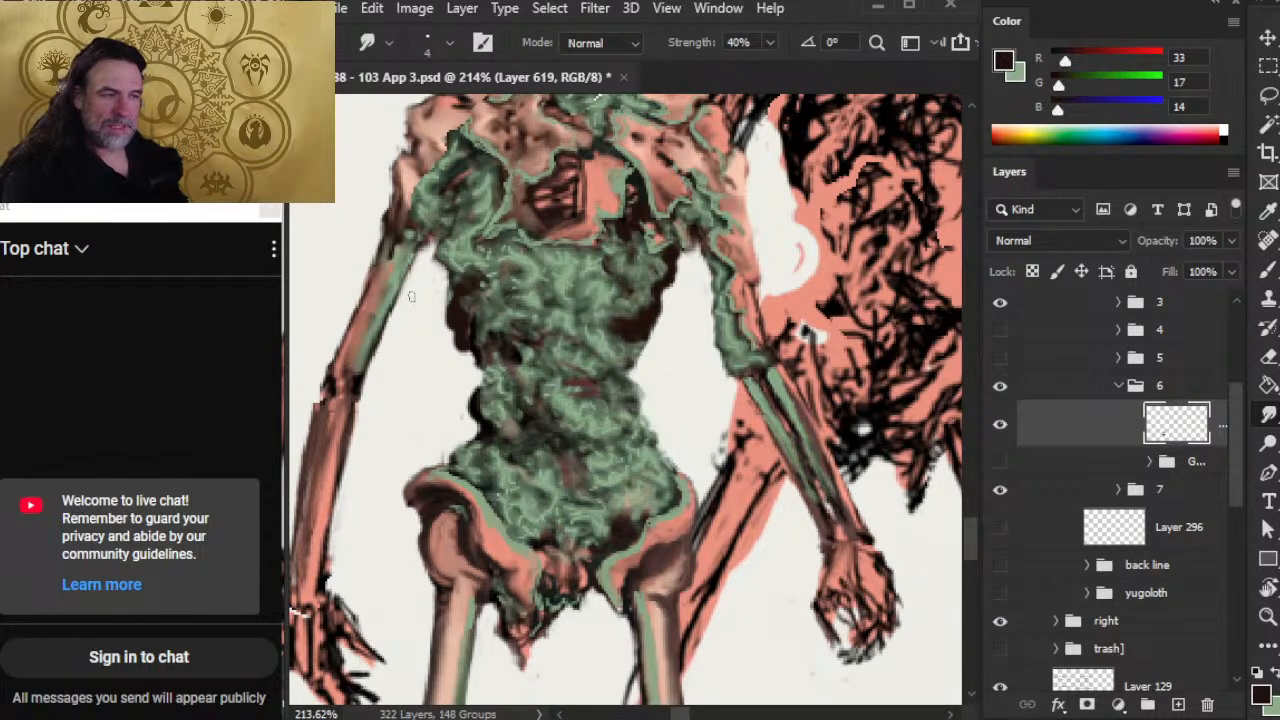
{"action": "key", "text": "e"}
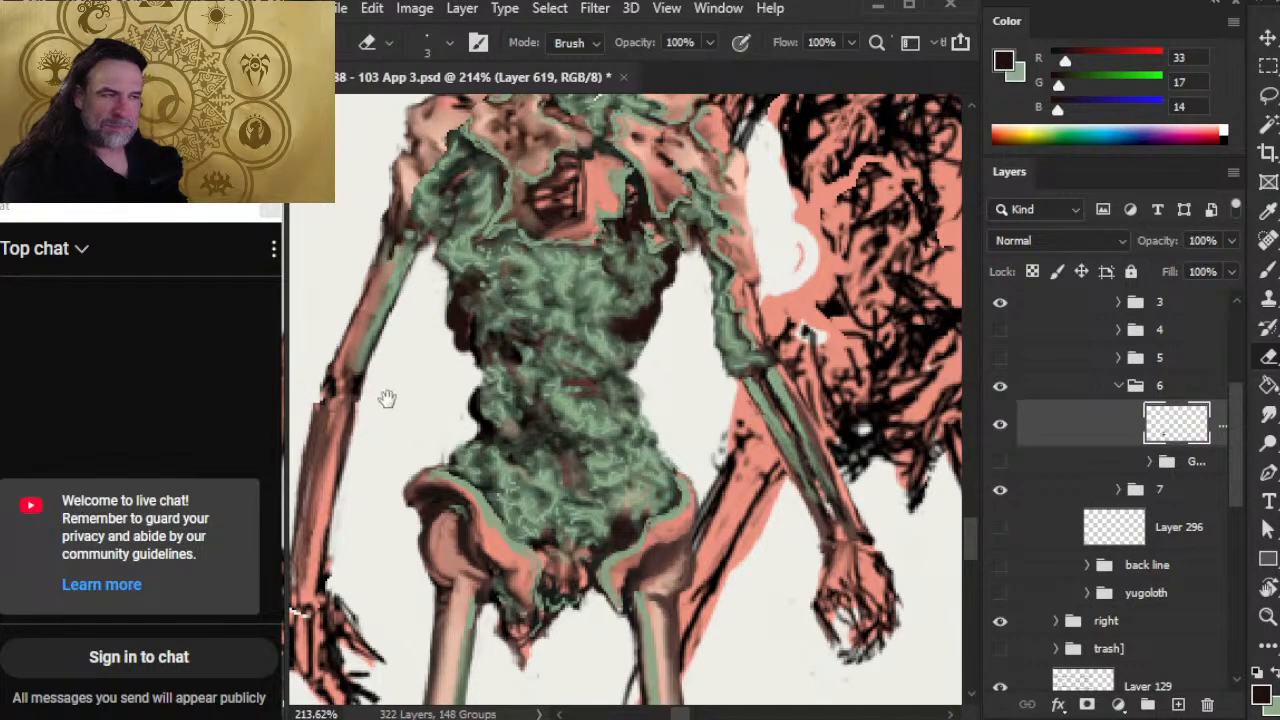
Step: Hide group 7, then paint near-black sampled from the left elbow over the joint's outer edge and smudge it in
{"action": "left_click_drag", "start_coordinate": [386, 400], "coordinate": [453, 377]}
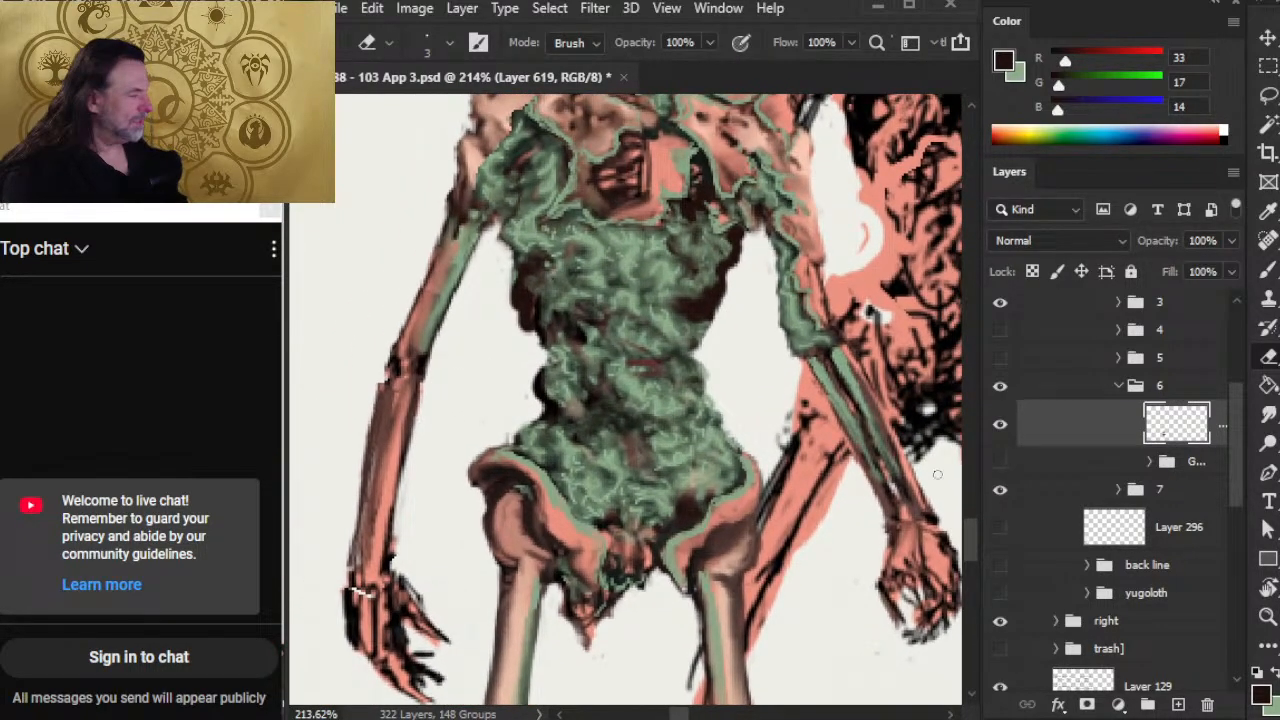
{"action": "left_click", "coordinate": [1000, 490]}
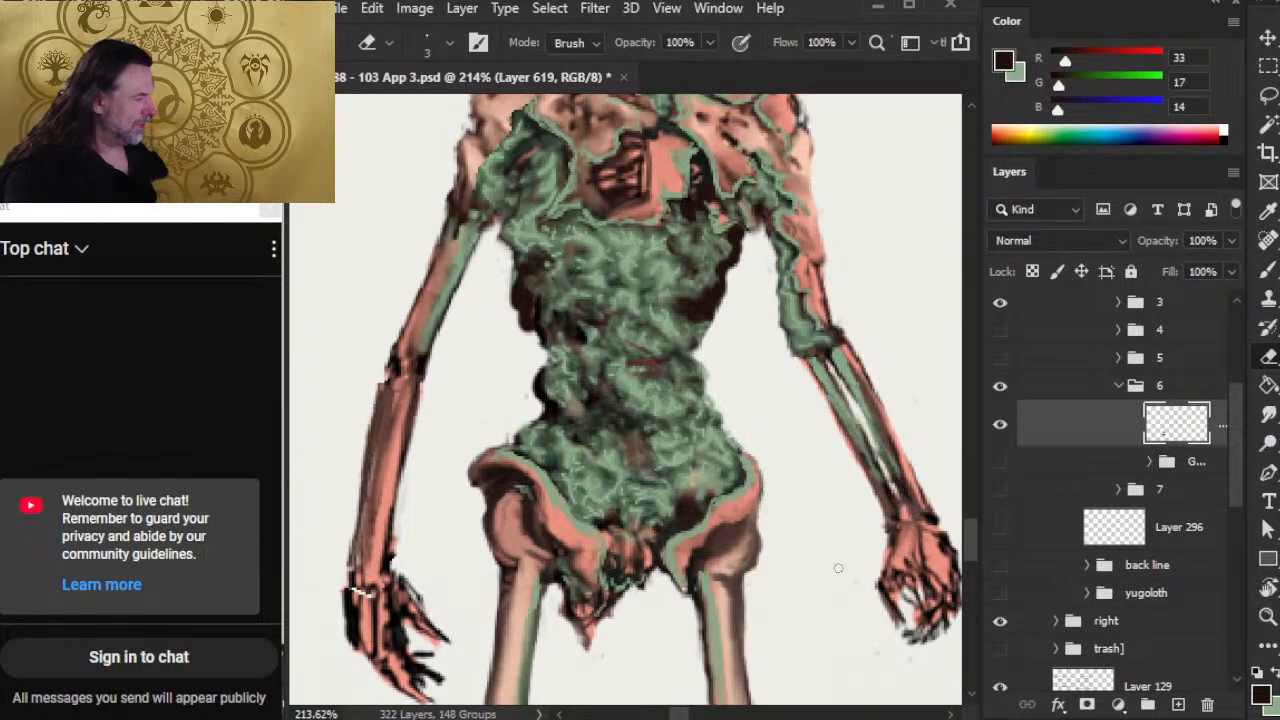
{"action": "key", "text": "b"}
{"action": "left_click", "coordinate": [390, 370], "text": "alt"}
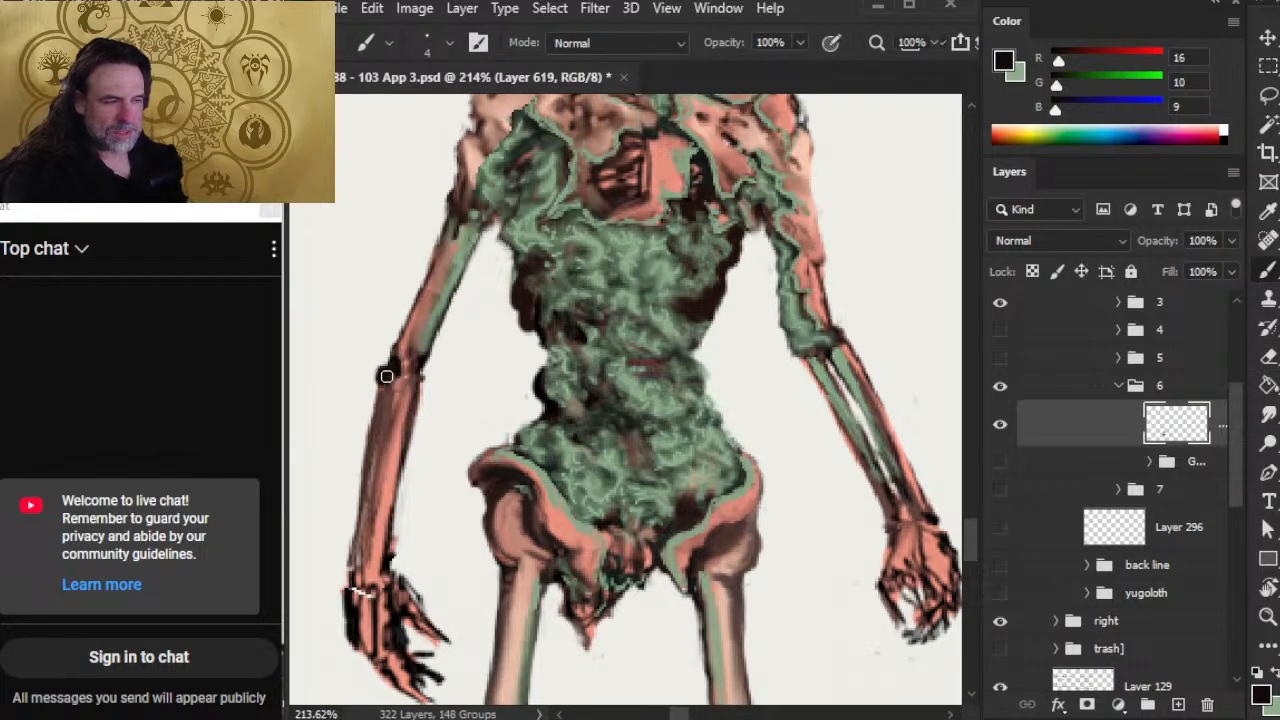
{"action": "left_click_drag", "start_coordinate": [387, 376], "coordinate": [400, 374]}
{"action": "key", "text": "r"}
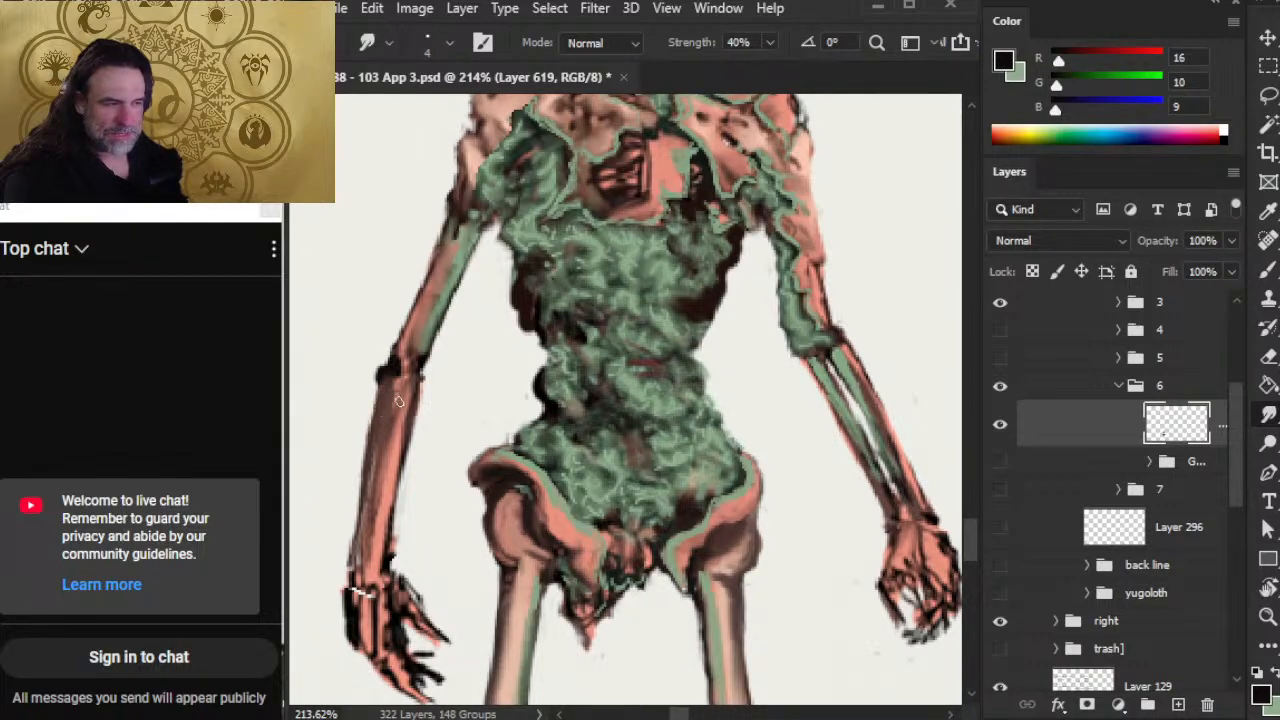
Step: Paint sampled salmon pink on the left forearm just below the elbow and smudge it into the bone
{"action": "key", "text": "b"}
{"action": "left_click", "coordinate": [400, 436], "text": "alt"}
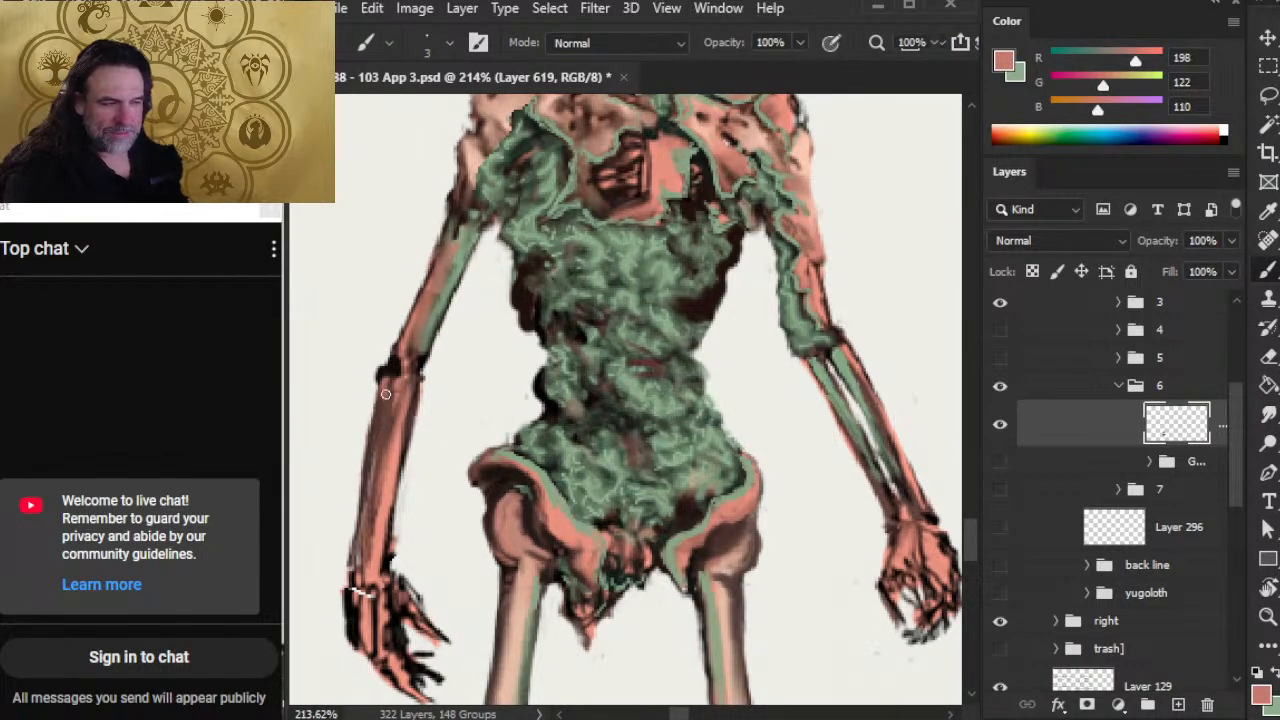
{"action": "key", "text": "r"}
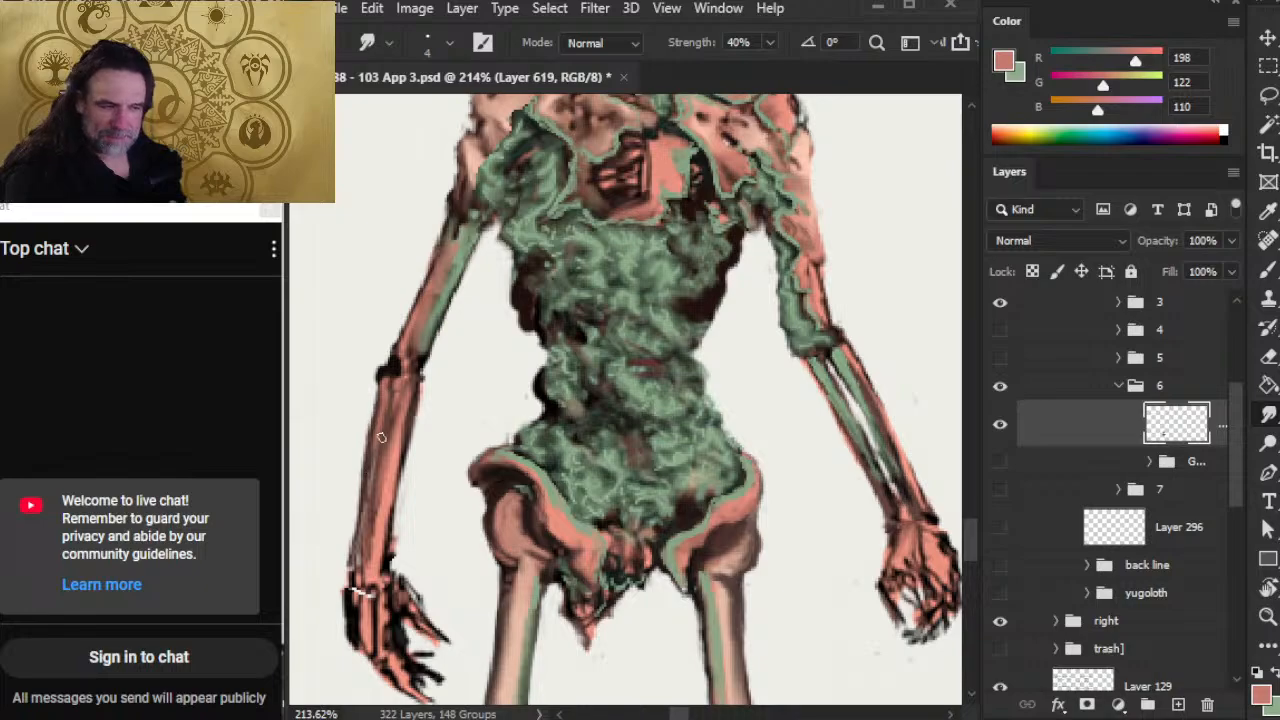
{"action": "key", "text": "e"}
{"action": "left_click_drag", "start_coordinate": [381, 435], "coordinate": [363, 513]}
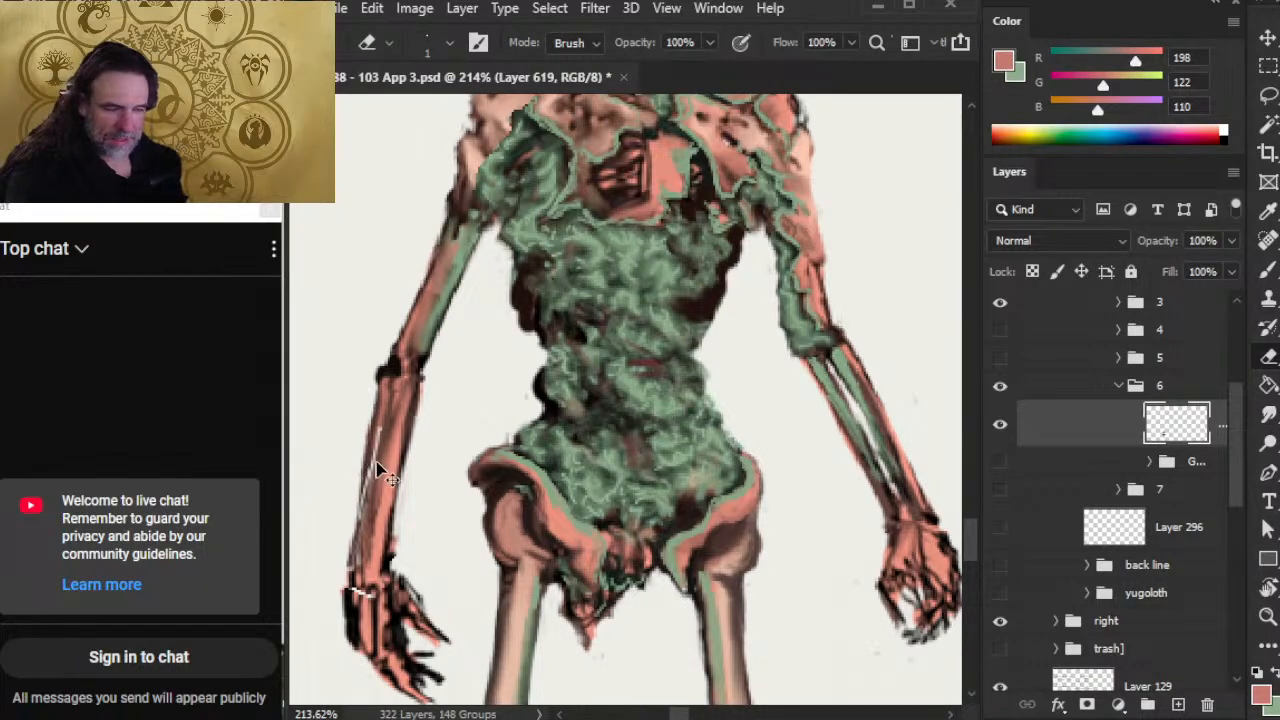
{"action": "key", "text": "ctrl+z"}
Step: Erase a thin gap between the two bones of the left forearm with a 1 px eraser, and smudge the bones' edges smooth
{"action": "key", "text": "b"}
{"action": "key", "text": "e"}
{"action": "left_click_drag", "start_coordinate": [390, 395], "coordinate": [374, 498]}
{"action": "left_click_drag", "start_coordinate": [382, 440], "coordinate": [370, 520]}
{"action": "key", "text": "r"}
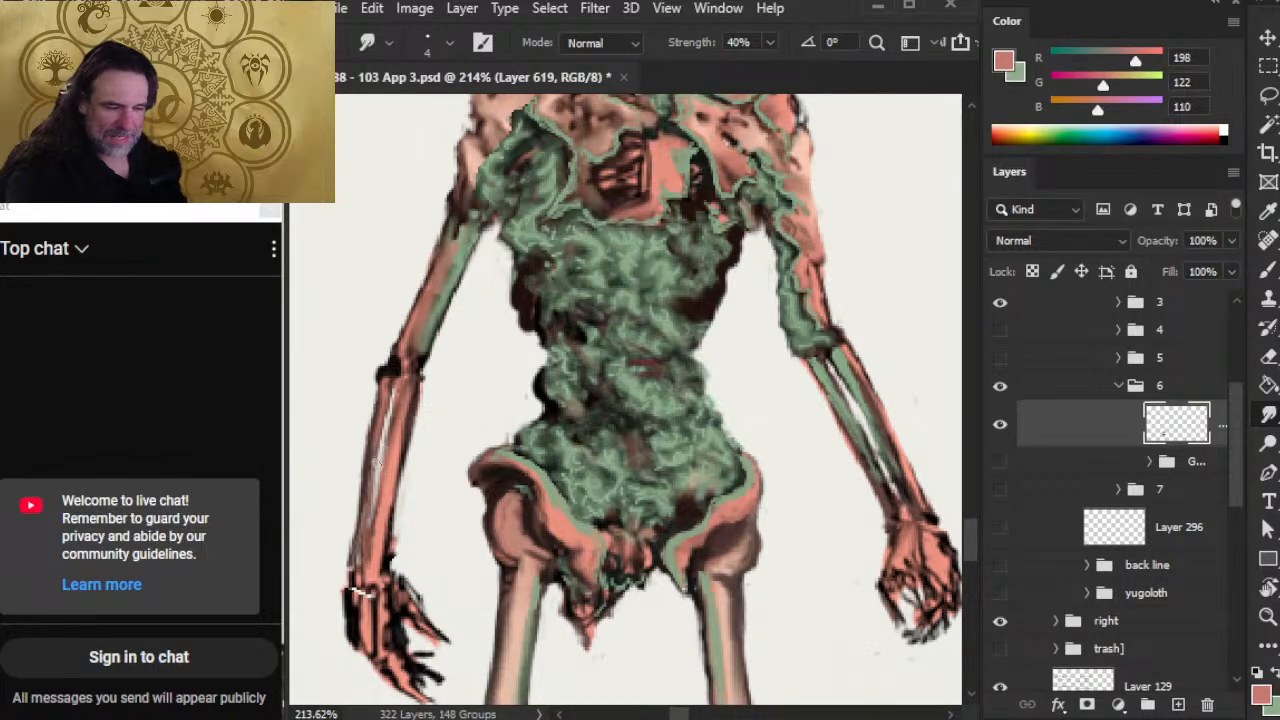
{"action": "key", "text": "e"}
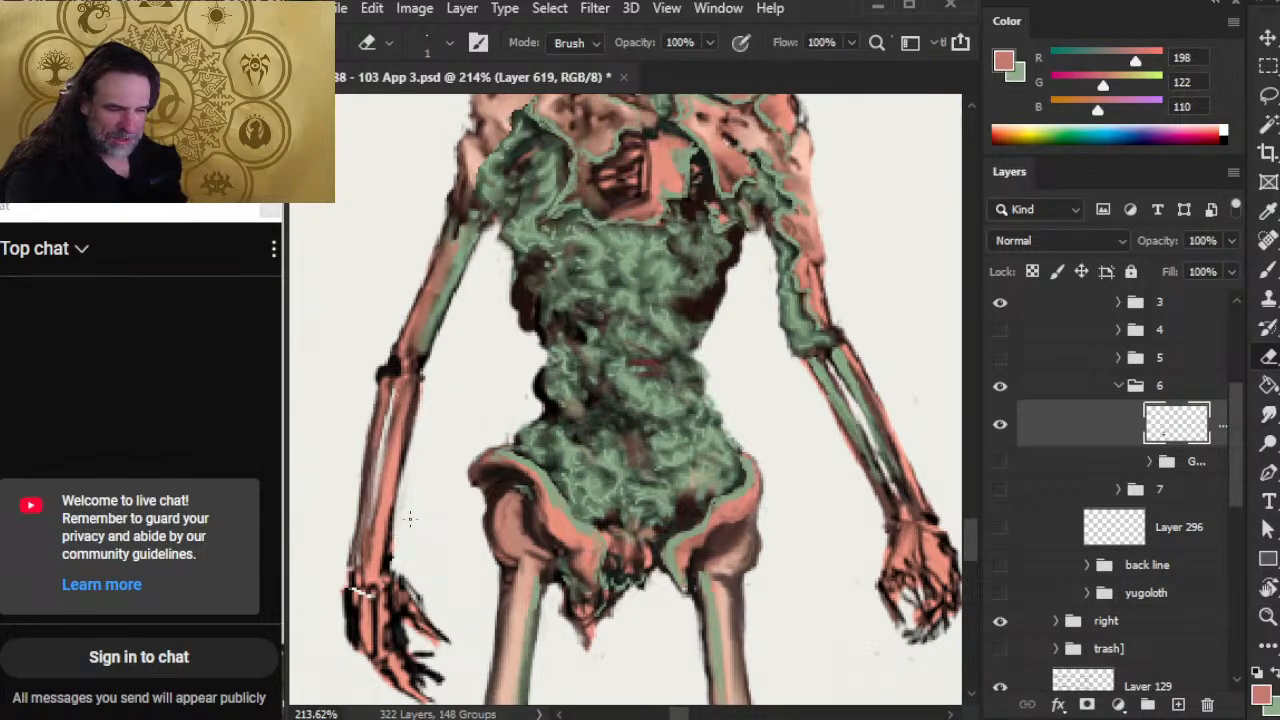
{"action": "key", "text": "r"}
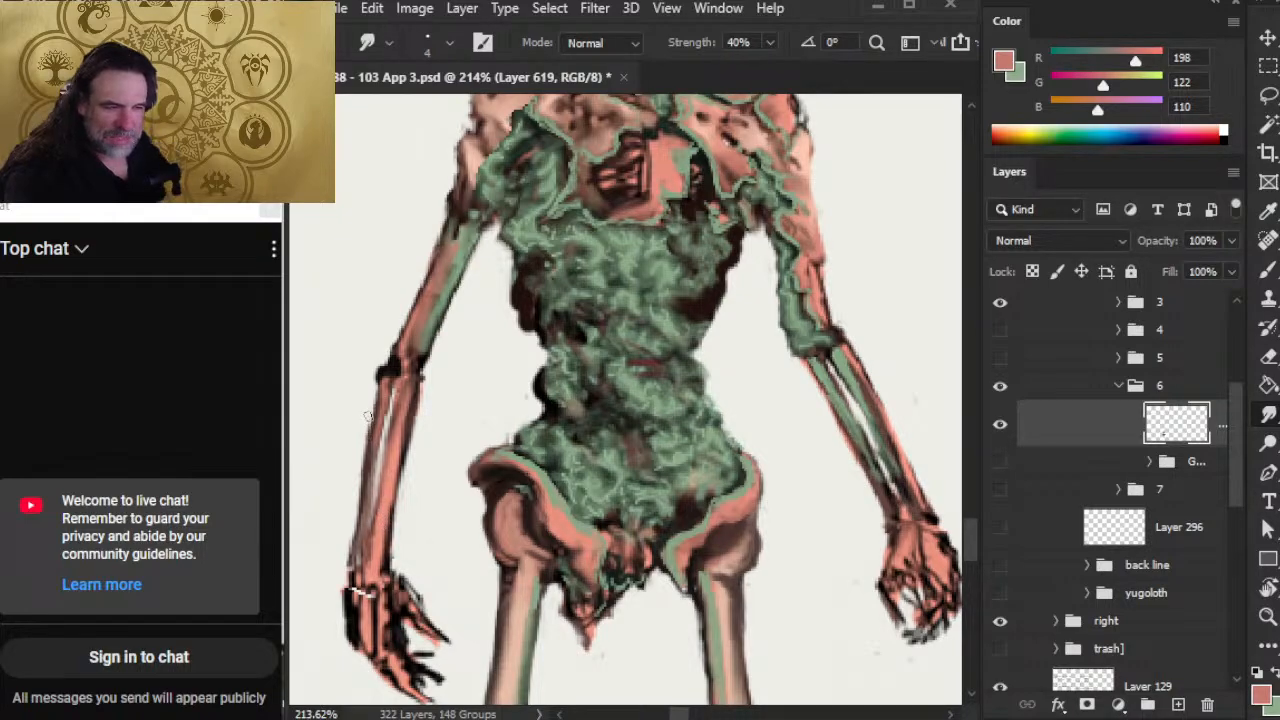
Step: Repaint the outer bone of the left forearm from elbow to wrist in sampled muted reddish brown with a 3 px brush
{"action": "key", "text": "b"}
{"action": "left_click", "coordinate": [376, 470], "text": "alt"}
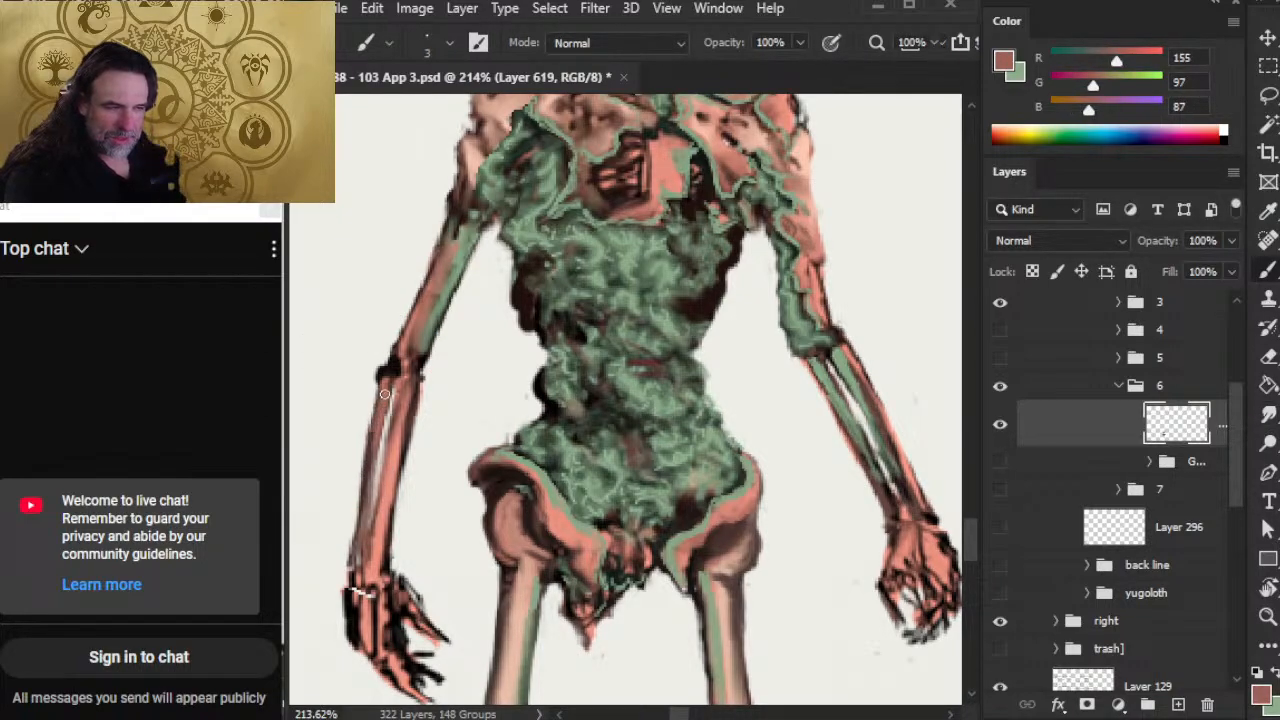
{"action": "left_click_drag", "start_coordinate": [384, 394], "coordinate": [357, 544]}
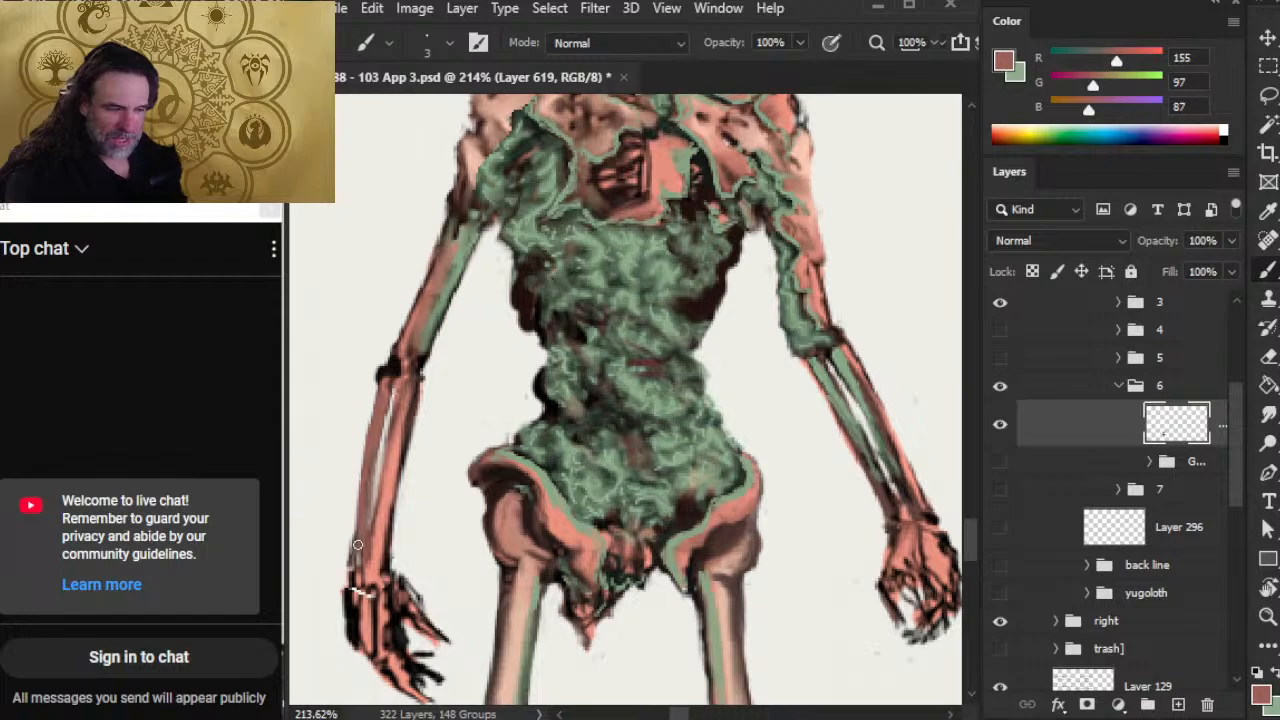
{"action": "left_click_drag", "start_coordinate": [371, 448], "coordinate": [365, 537]}
{"action": "left_click_drag", "start_coordinate": [382, 380], "coordinate": [374, 435]}
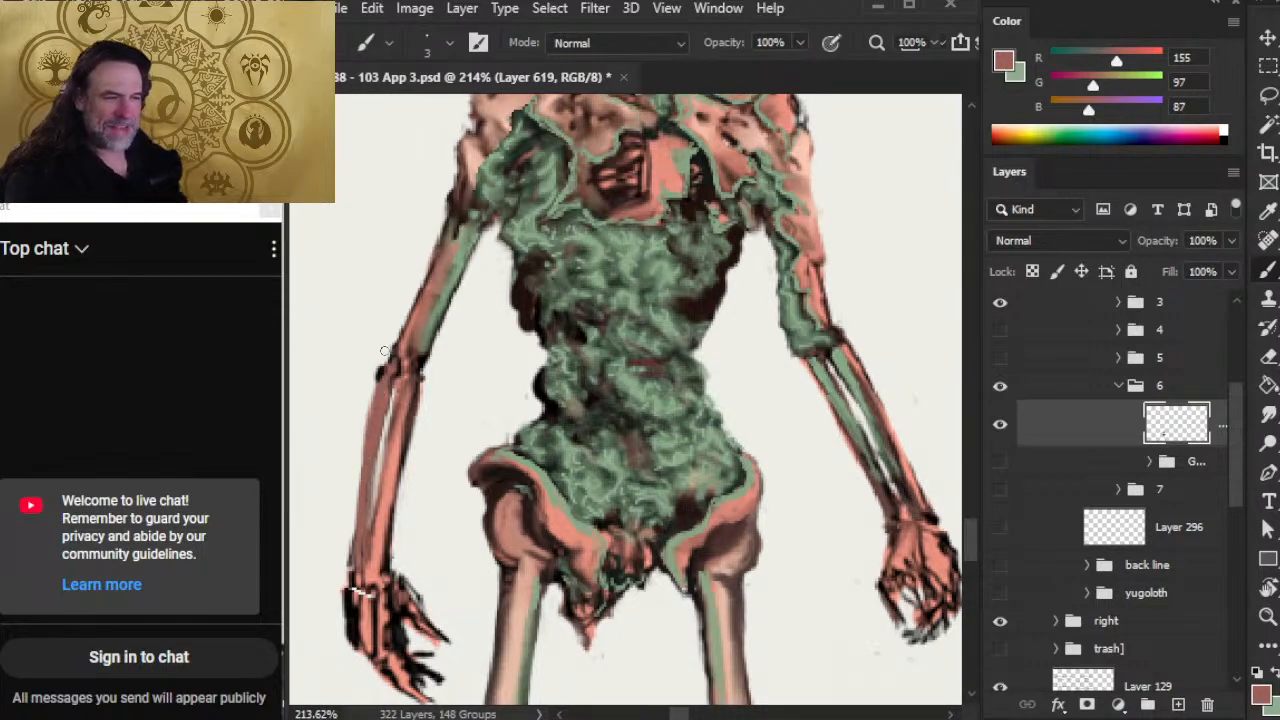
Step: Lasso the strip outside the left elbow and forearm, delete the stray pixels in it, and deselect
{"action": "key", "text": "l"}
{"action": "mouse_move", "coordinate": [364, 345]}
{"action": "left_mouse_down"}
{"action": "mouse_move", "coordinate": [311, 447]}
{"action": "mouse_move", "coordinate": [364, 606]}
{"action": "left_mouse_up"}
{"action": "key", "text": "Delete"}
{"action": "key", "text": "ctrl+d"}
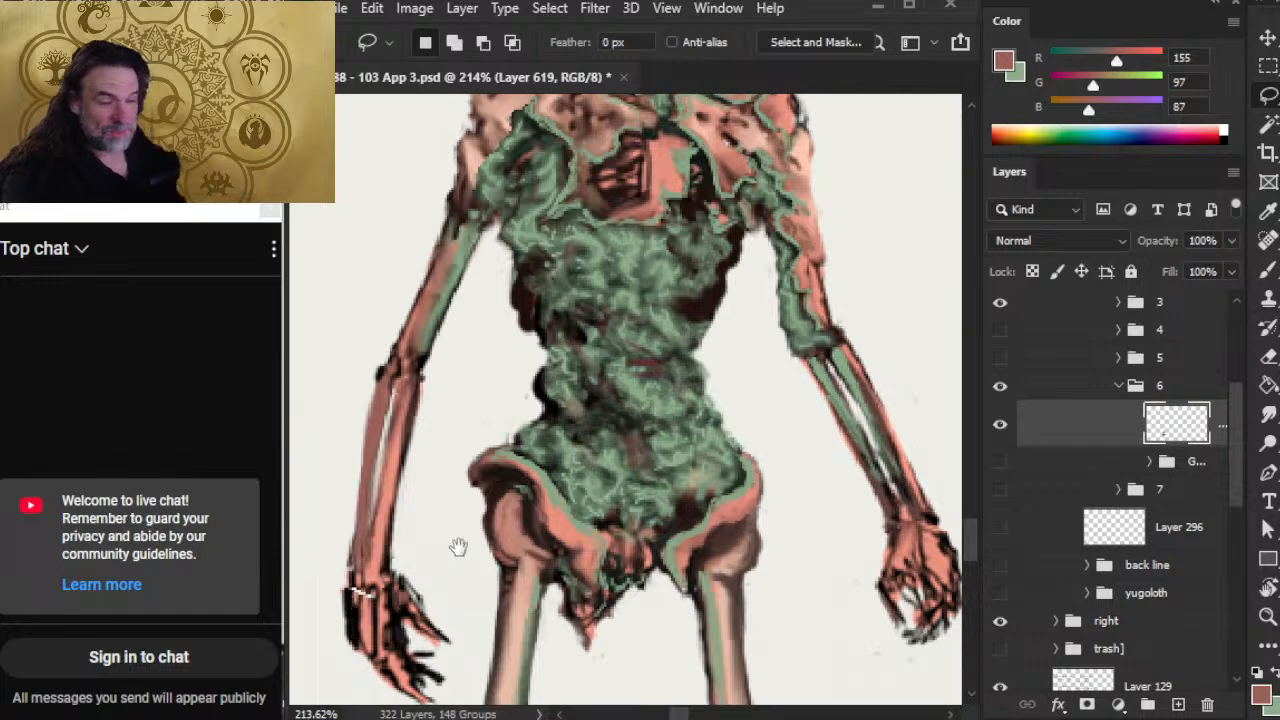
Step: Darken the inner side of the left elbow with sampled brown, and smudge and erase the forearm's inner edge to clean its outline
{"action": "left_click_drag", "start_coordinate": [458, 546], "coordinate": [482, 501]}
{"action": "key", "text": "r"}
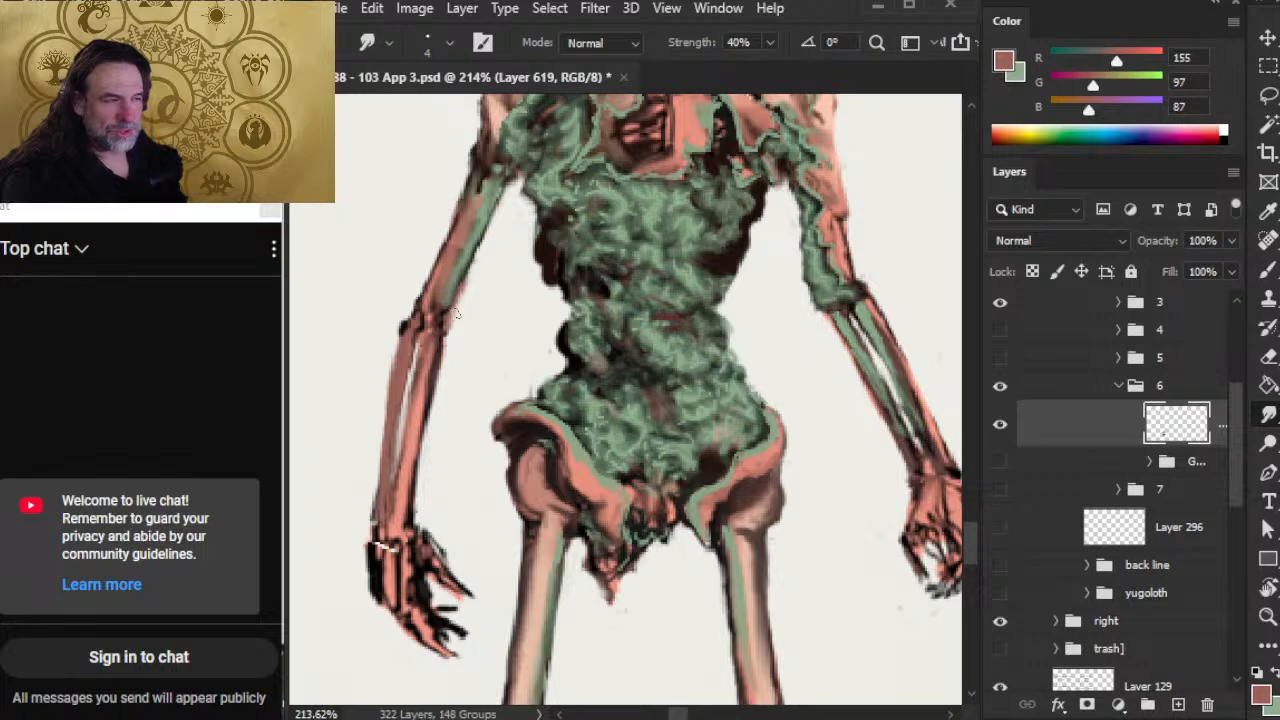
{"action": "key", "text": "e"}
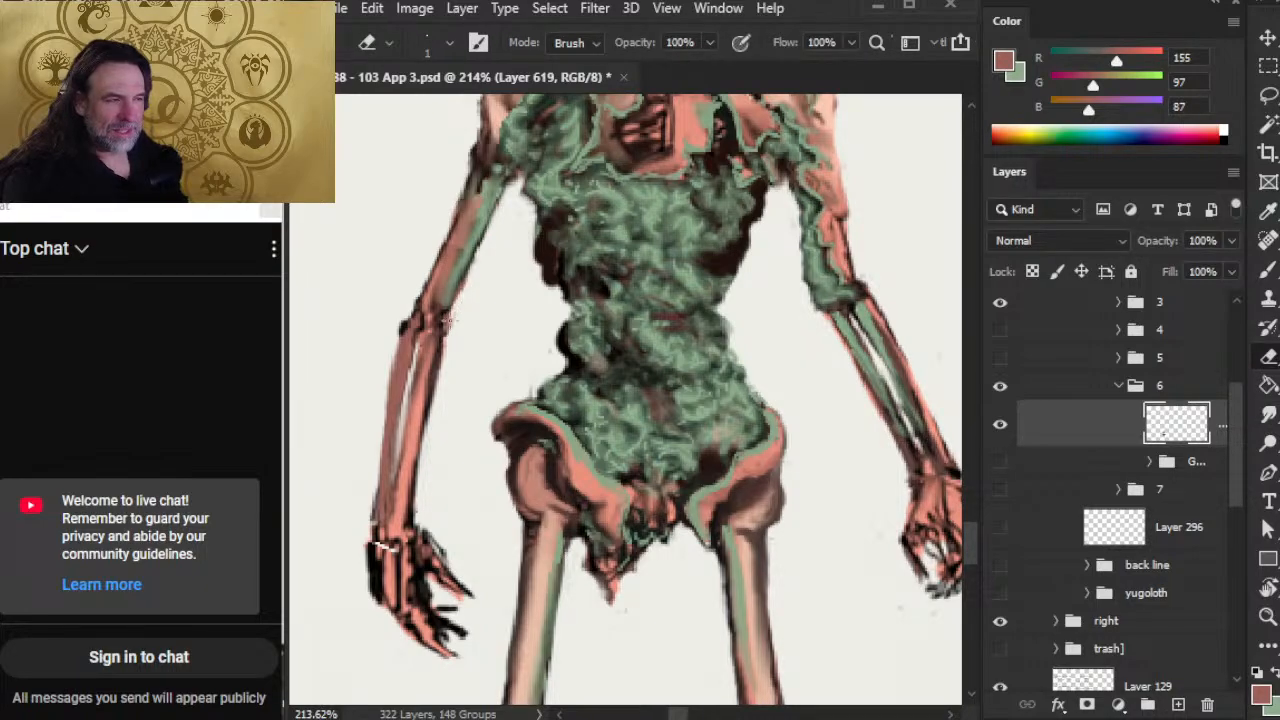
{"action": "key", "text": "b"}
{"action": "left_click", "coordinate": [442, 311], "text": "alt"}
{"action": "left_click_drag", "start_coordinate": [458, 290], "coordinate": [447, 323]}
{"action": "key", "text": "r"}
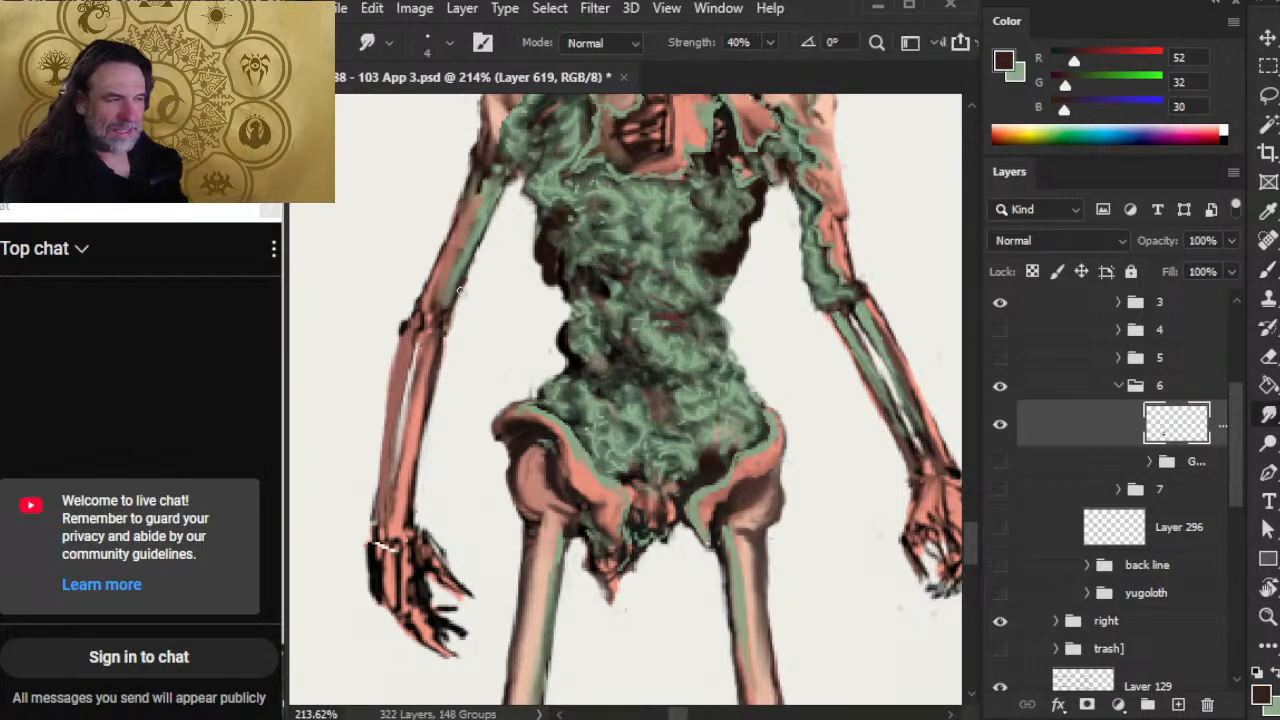
{"action": "key", "text": "bracketright"}
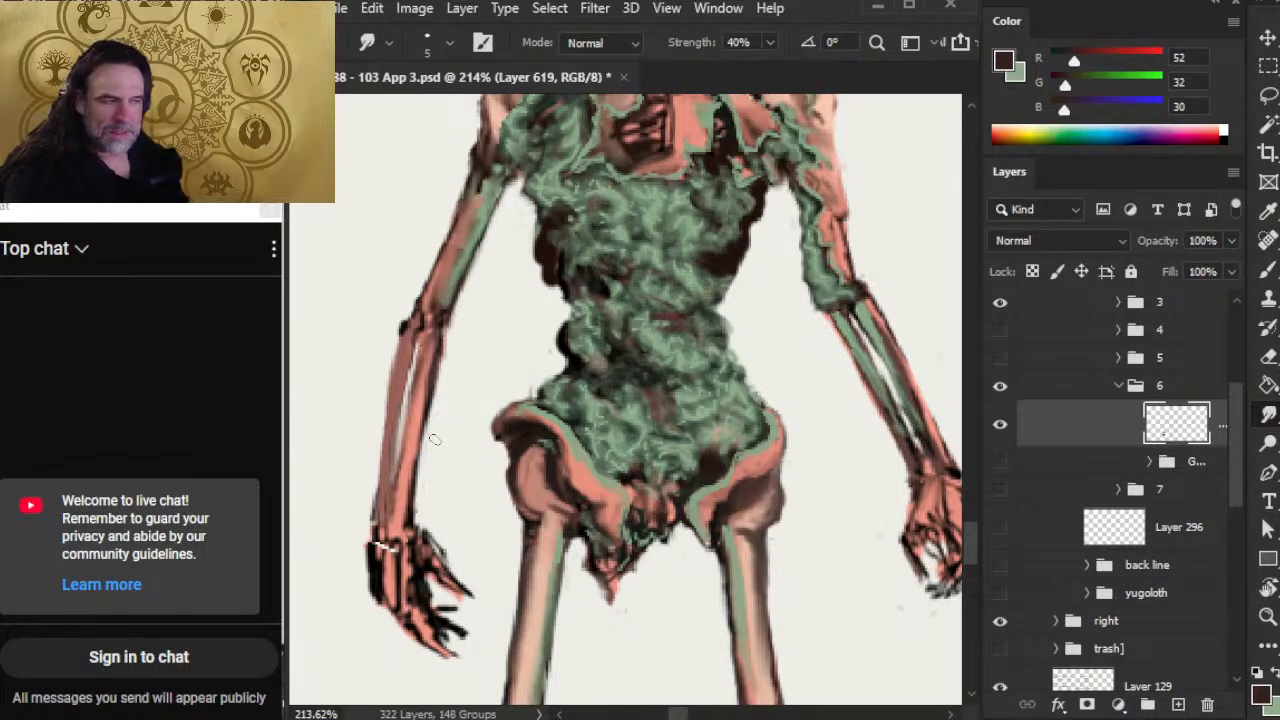
{"action": "key", "text": "e"}
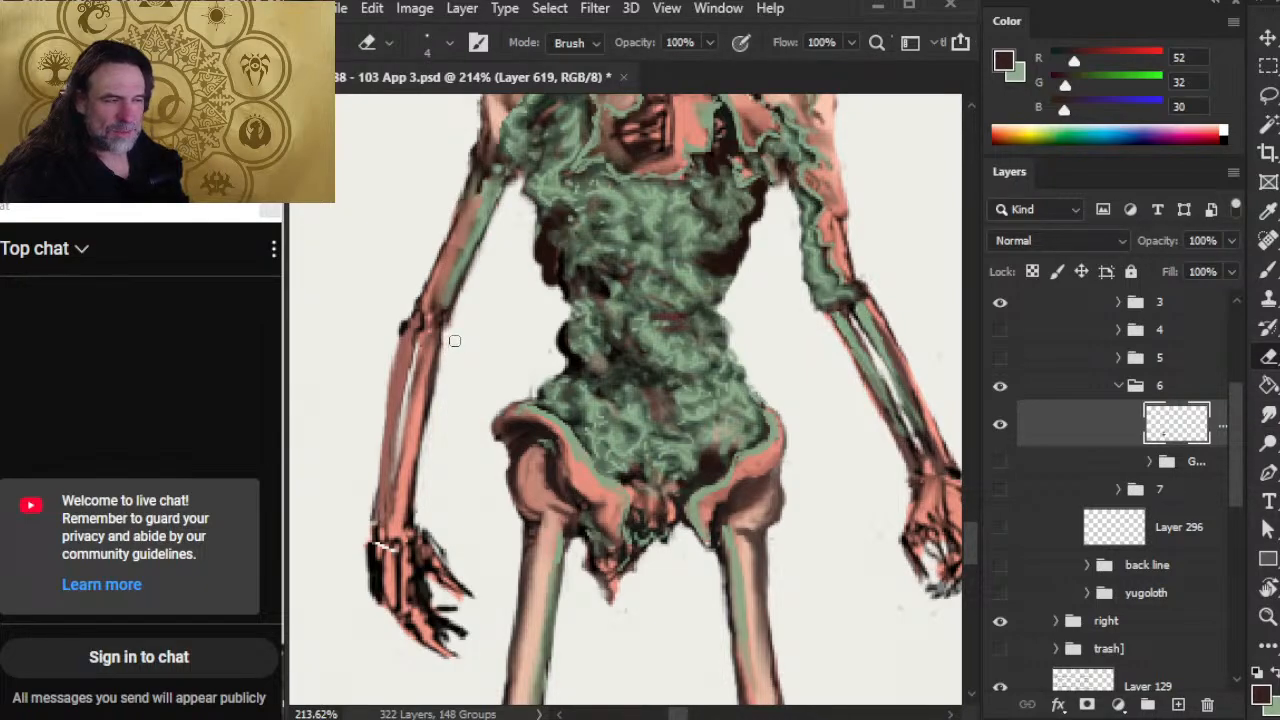
{"action": "left_click_drag", "start_coordinate": [444, 343], "coordinate": [432, 406]}
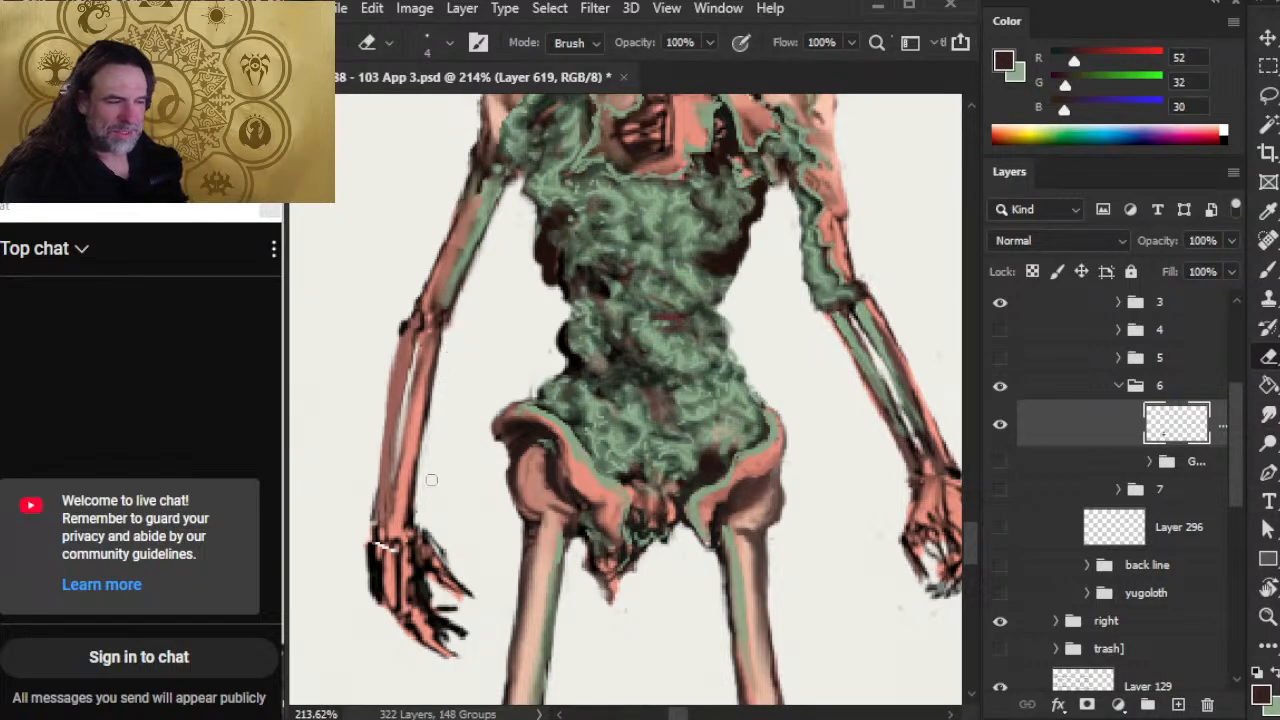
Step: Fill the gap between the left forearm bones with thin 1 px strokes of near-black sampled from the hand, ready for smudging
{"action": "key", "text": "b"}
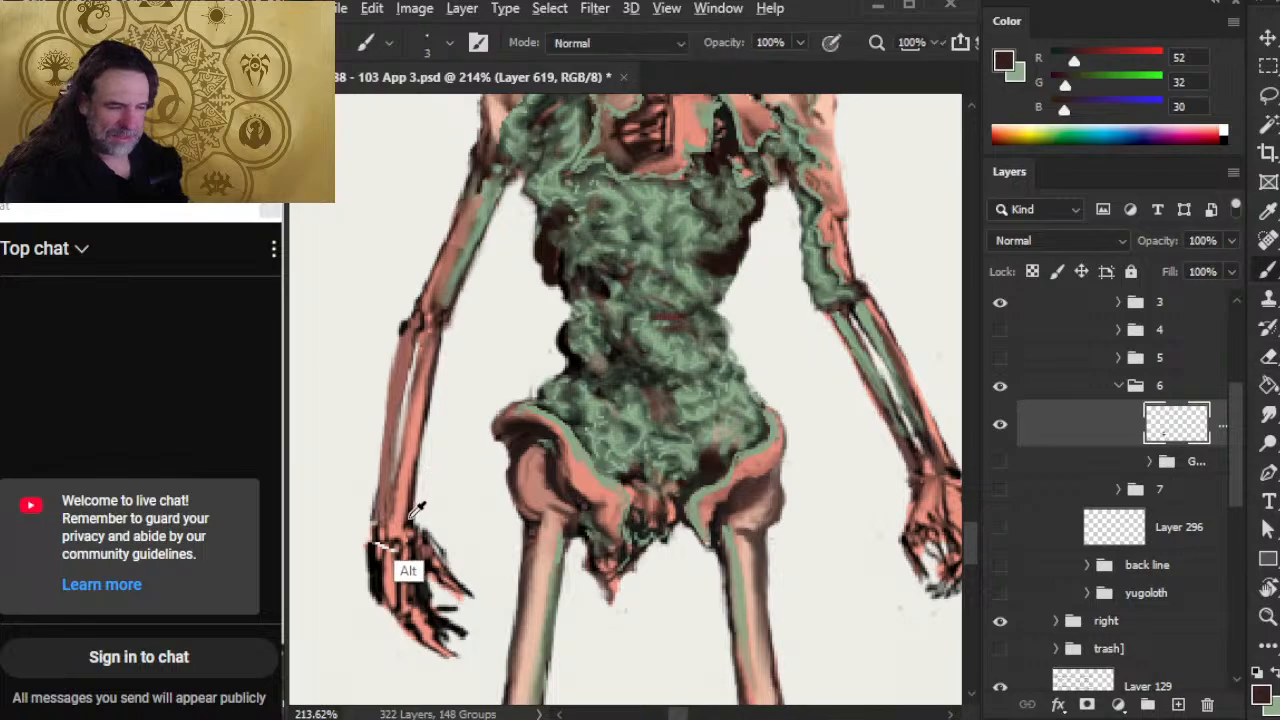
{"action": "left_click", "coordinate": [410, 570], "text": "alt"}
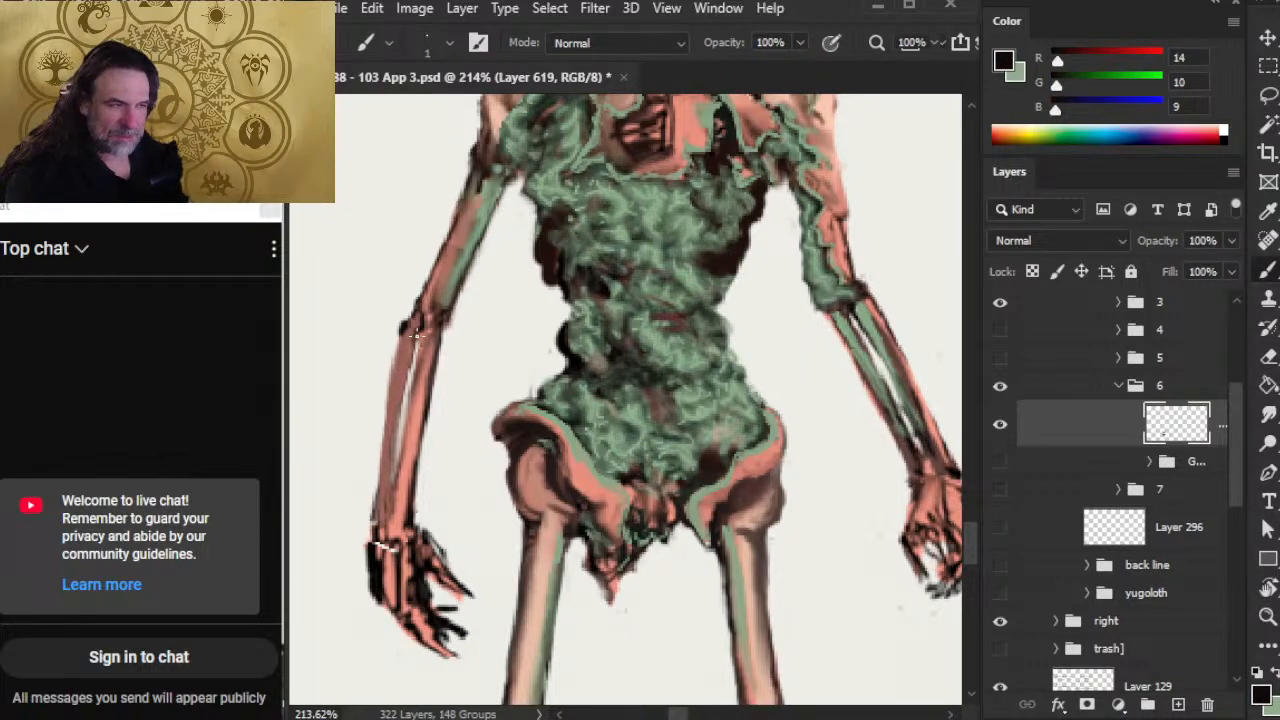
{"action": "left_click_drag", "start_coordinate": [416, 334], "coordinate": [394, 401]}
{"action": "left_click_drag", "start_coordinate": [411, 348], "coordinate": [395, 455]}
{"action": "left_click_drag", "start_coordinate": [405, 392], "coordinate": [393, 466]}
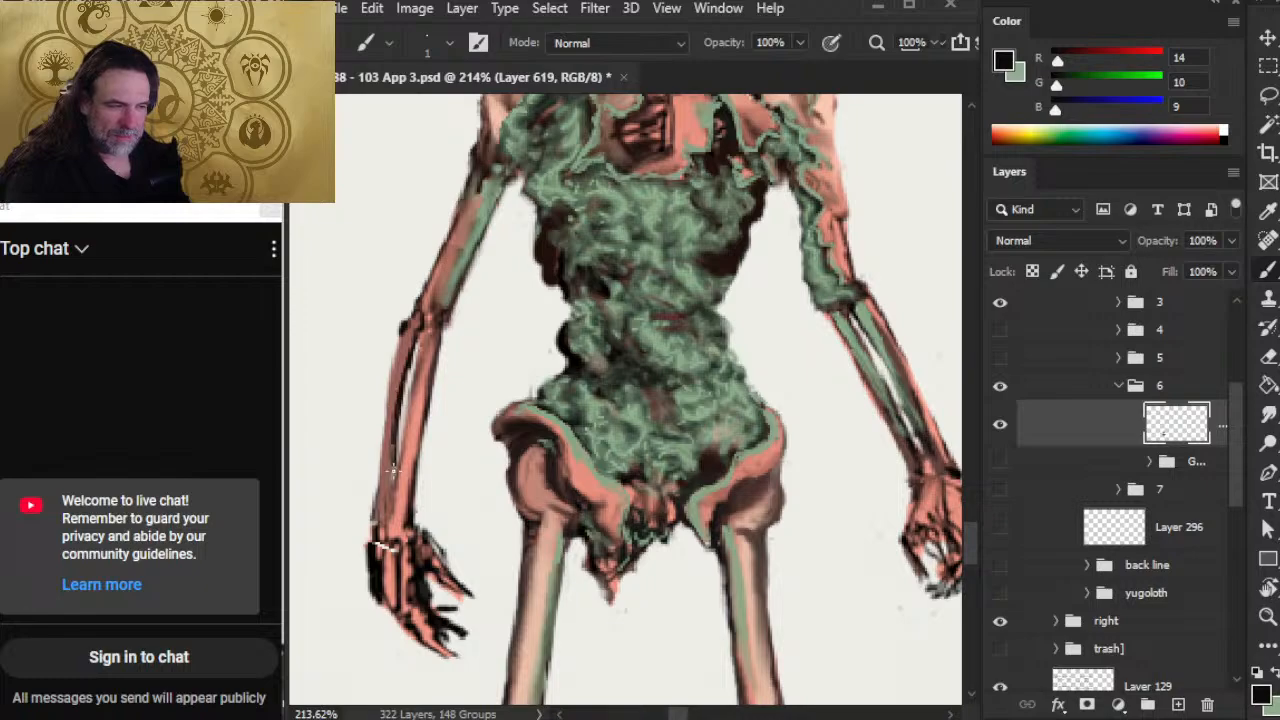
{"action": "key", "text": "r"}
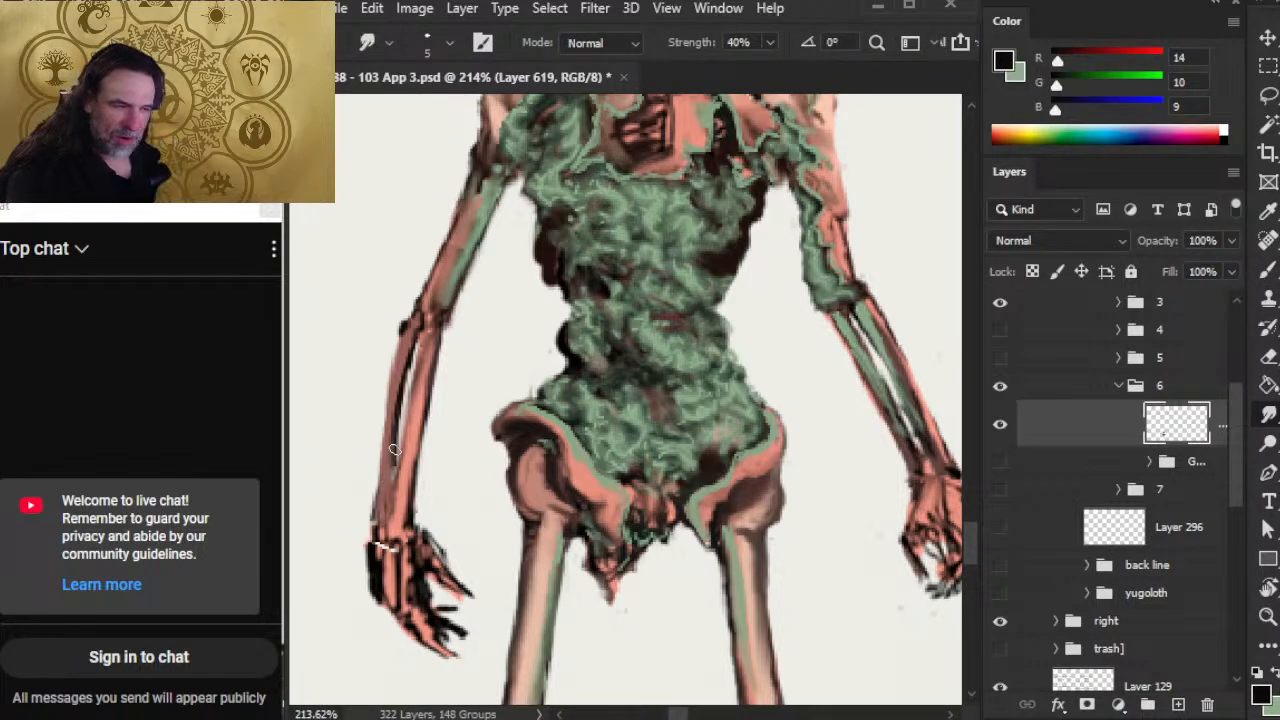
Step: Smudge the dark fill between the left forearm bones and darken the forearm's outer edge below the elbow with thin near-black strokes
{"action": "key", "text": "b"}
{"action": "key", "text": "r"}
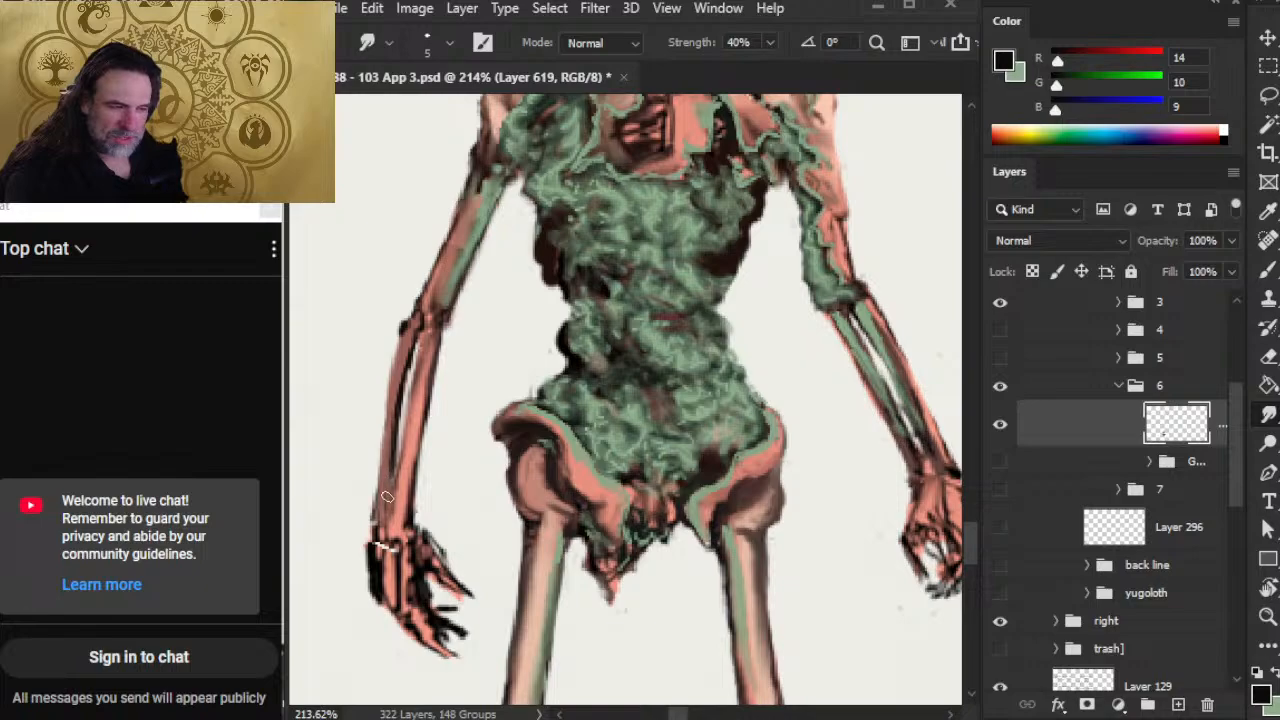
{"action": "key", "text": "b"}
{"action": "left_click_drag", "start_coordinate": [409, 325], "coordinate": [381, 401]}
{"action": "key", "text": "r"}
{"action": "key", "text": "b"}
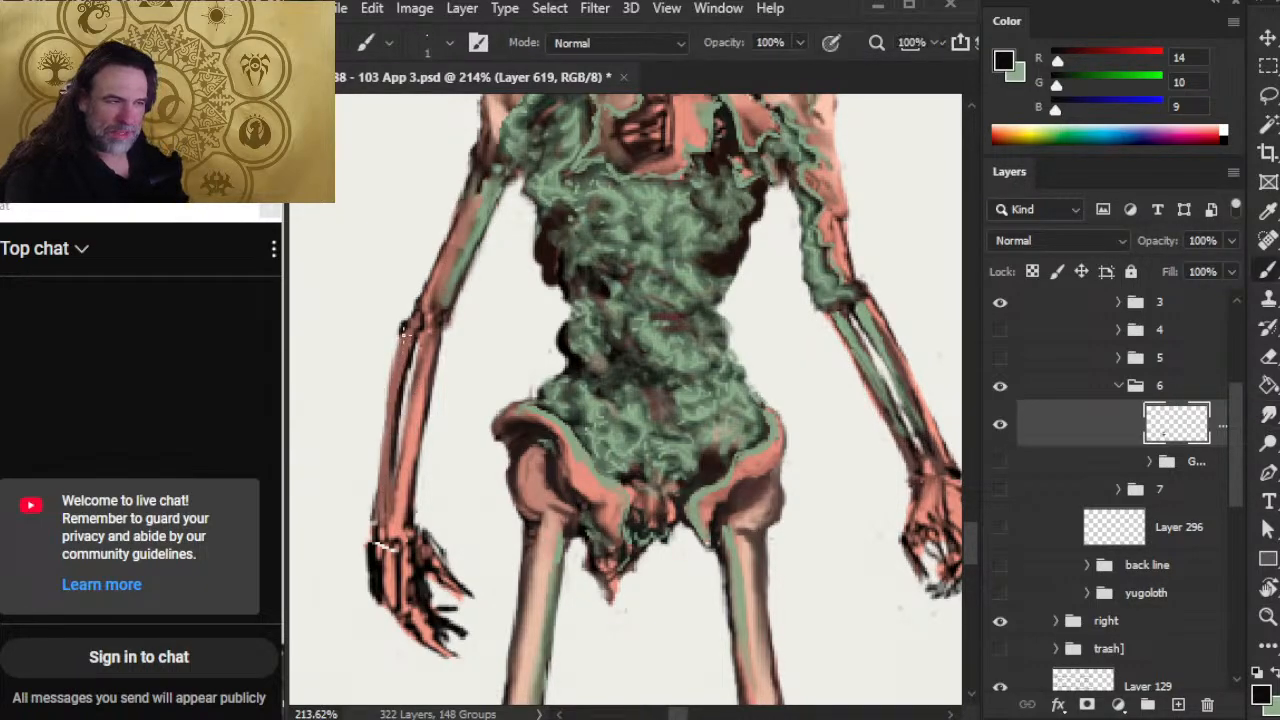
Step: Outline the left elbow tip and outer forearm bone in near-black with a 1 px brush, and smudge and erase the edge to refine it
{"action": "mouse_move", "coordinate": [405, 330]}
{"action": "left_mouse_down"}
{"action": "mouse_move", "coordinate": [387, 429]}
{"action": "mouse_move", "coordinate": [390, 338]}
{"action": "left_mouse_up"}
{"action": "key", "text": "r"}
{"action": "mouse_move", "coordinate": [383, 398]}
{"action": "left_mouse_down"}
{"action": "mouse_move", "coordinate": [389, 361]}
{"action": "mouse_move", "coordinate": [382, 438]}
{"action": "left_mouse_up"}
{"action": "key", "text": "e"}
{"action": "key", "text": "b"}
{"action": "key", "text": "r"}
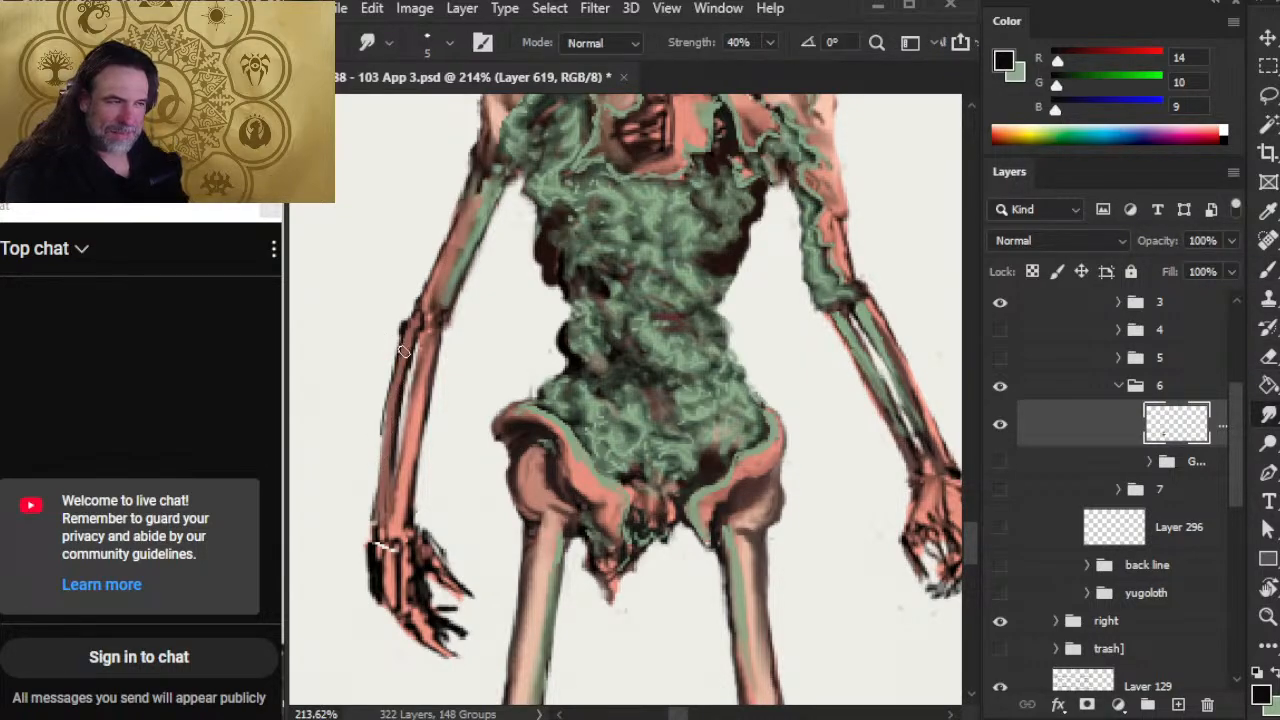
{"action": "key", "text": "l"}
{"action": "key", "text": "r"}
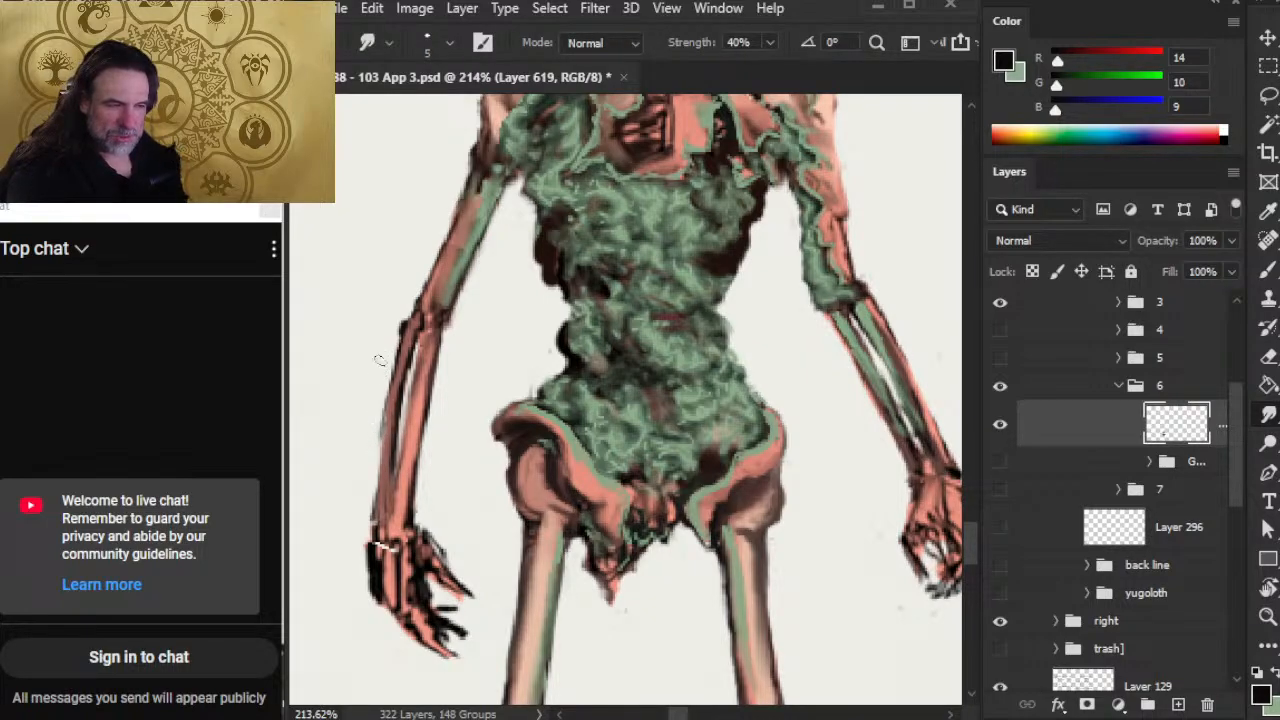
{"action": "key", "text": "e"}
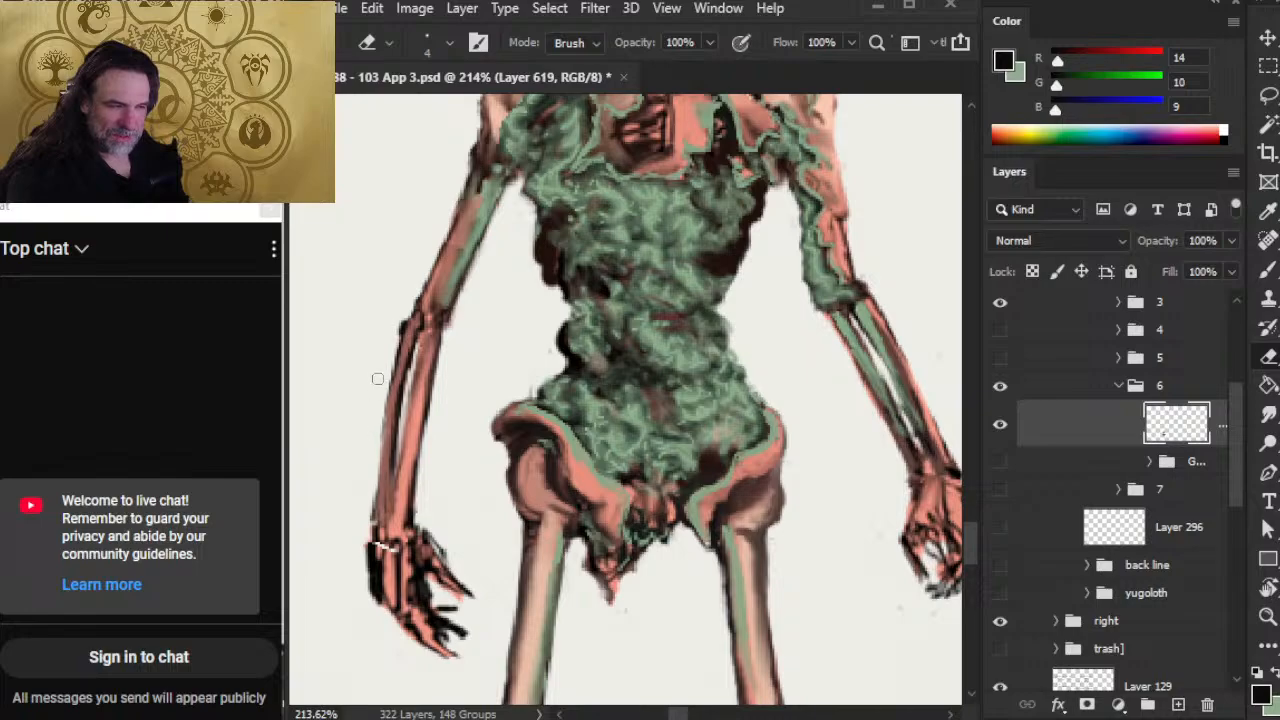
Step: Lasso the left forearm and hand, cut them to a new layer, shift them slightly inward to meet the elbow, and merge the layer down
{"action": "key", "text": "l"}
{"action": "mouse_move", "coordinate": [385, 330]}
{"action": "left_mouse_down"}
{"action": "mouse_move", "coordinate": [341, 513]}
{"action": "mouse_move", "coordinate": [358, 626]}
{"action": "mouse_move", "coordinate": [447, 673]}
{"action": "mouse_move", "coordinate": [492, 637]}
{"action": "mouse_move", "coordinate": [458, 418]}
{"action": "left_mouse_up"}
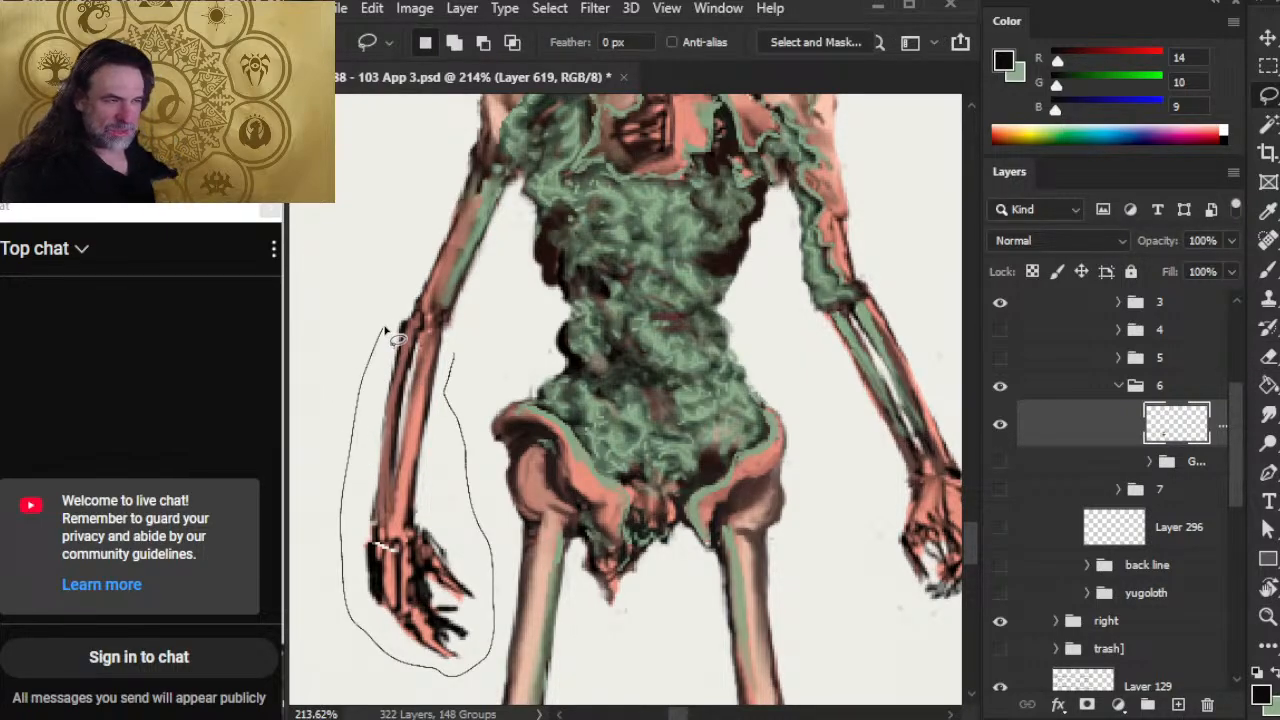
{"action": "left_click_drag", "start_coordinate": [385, 329], "coordinate": [384, 331]}
{"action": "key", "text": "ctrl+shift+j"}
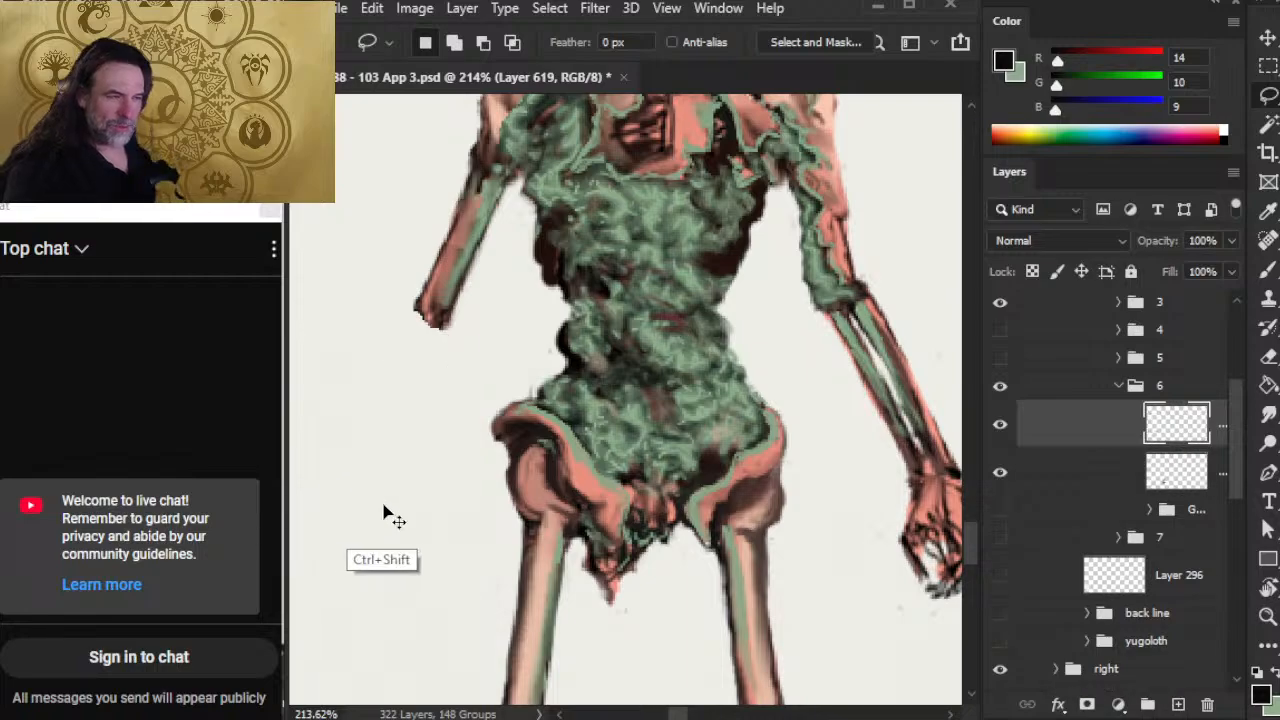
{"action": "key", "text": "v"}
{"action": "left_click_drag", "start_coordinate": [437, 503], "coordinate": [466, 532]}
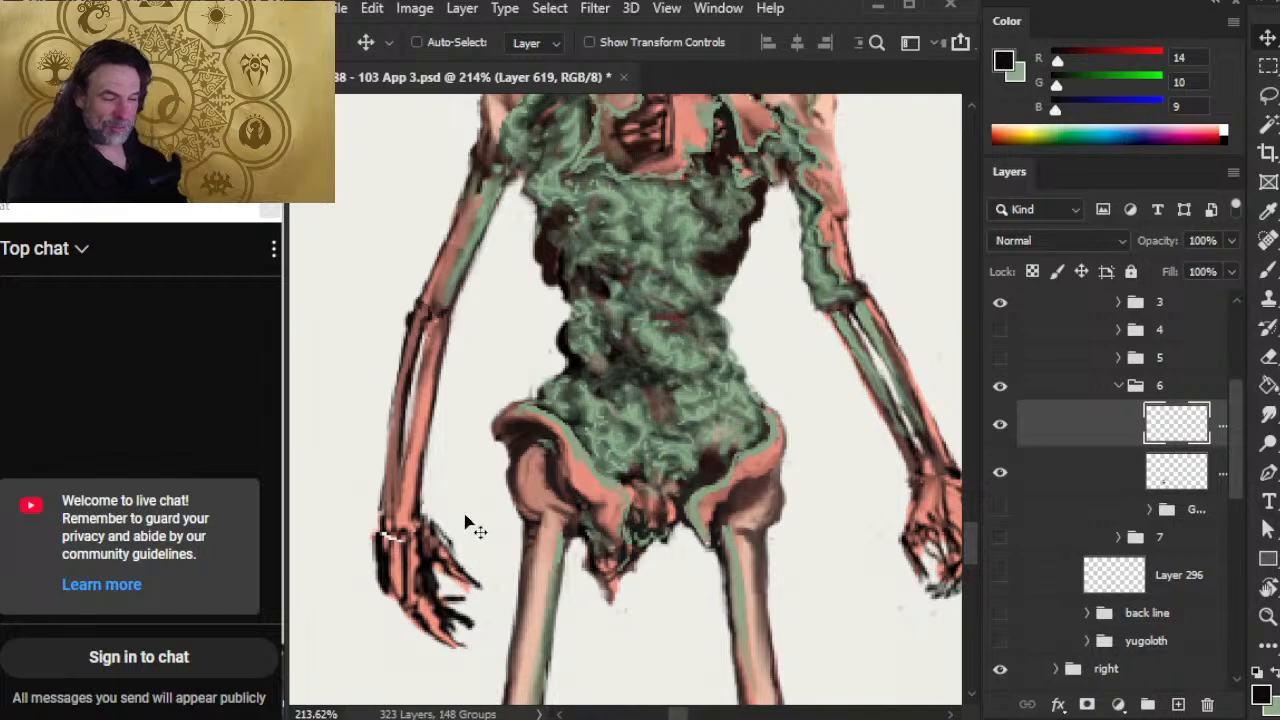
{"action": "right_click", "coordinate": [1062, 436]}
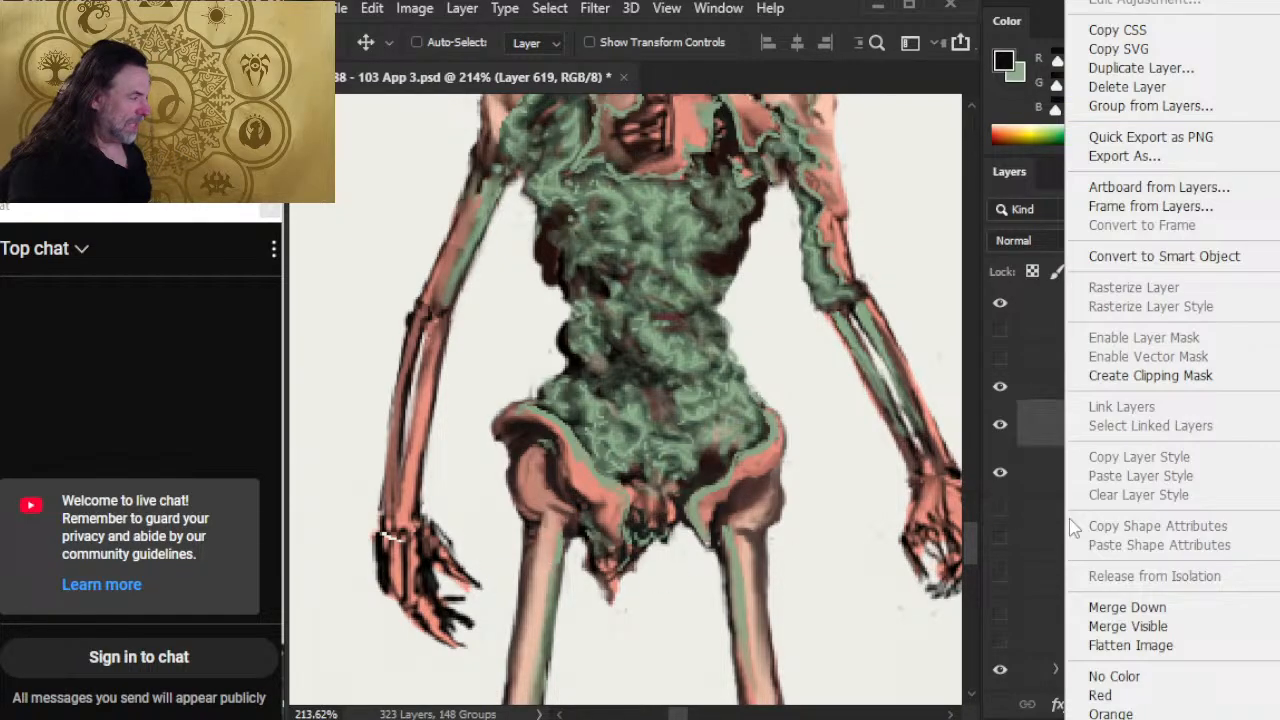
{"action": "left_click", "coordinate": [1162, 610]}
Step: Erase the ragged outer edge of the left shoulder and upper arm with a 4 px eraser and smudge it smooth
{"action": "key", "text": "z"}
{"action": "left_click_drag", "start_coordinate": [676, 570], "coordinate": [575, 587]}
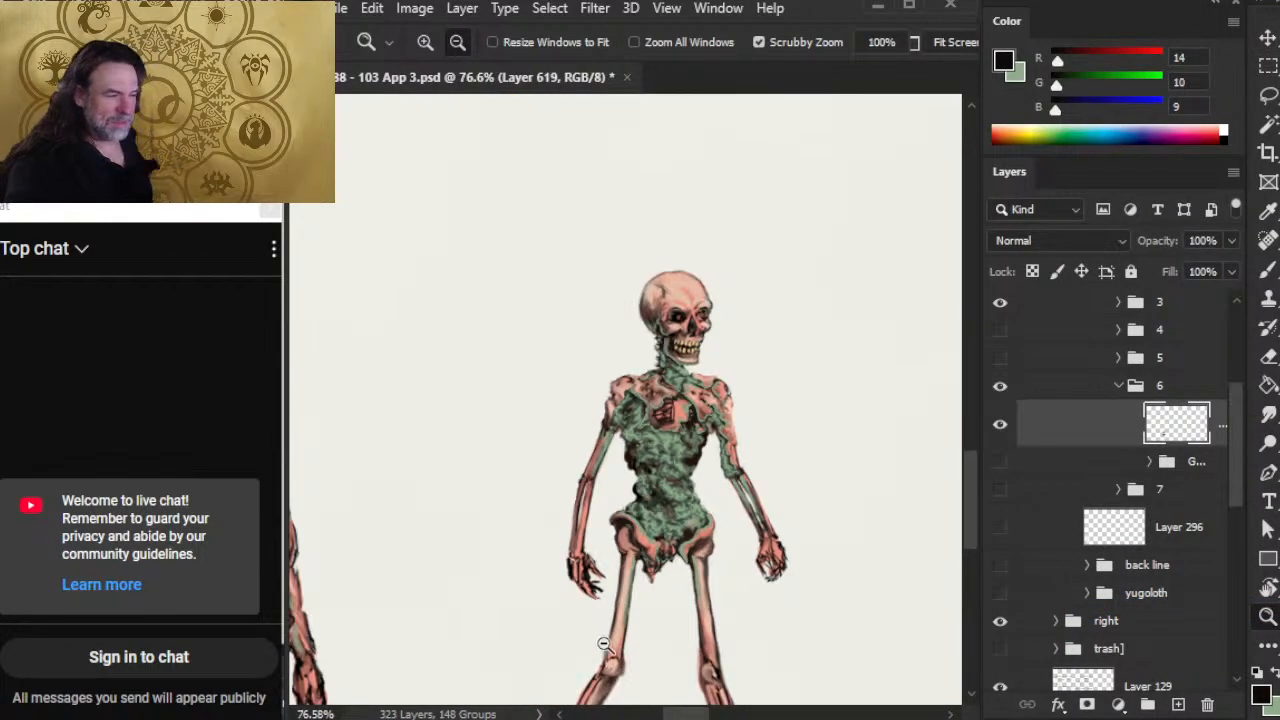
{"action": "left_click_drag", "start_coordinate": [602, 492], "coordinate": [657, 523]}
{"action": "left_click_drag", "start_coordinate": [638, 573], "coordinate": [578, 498]}
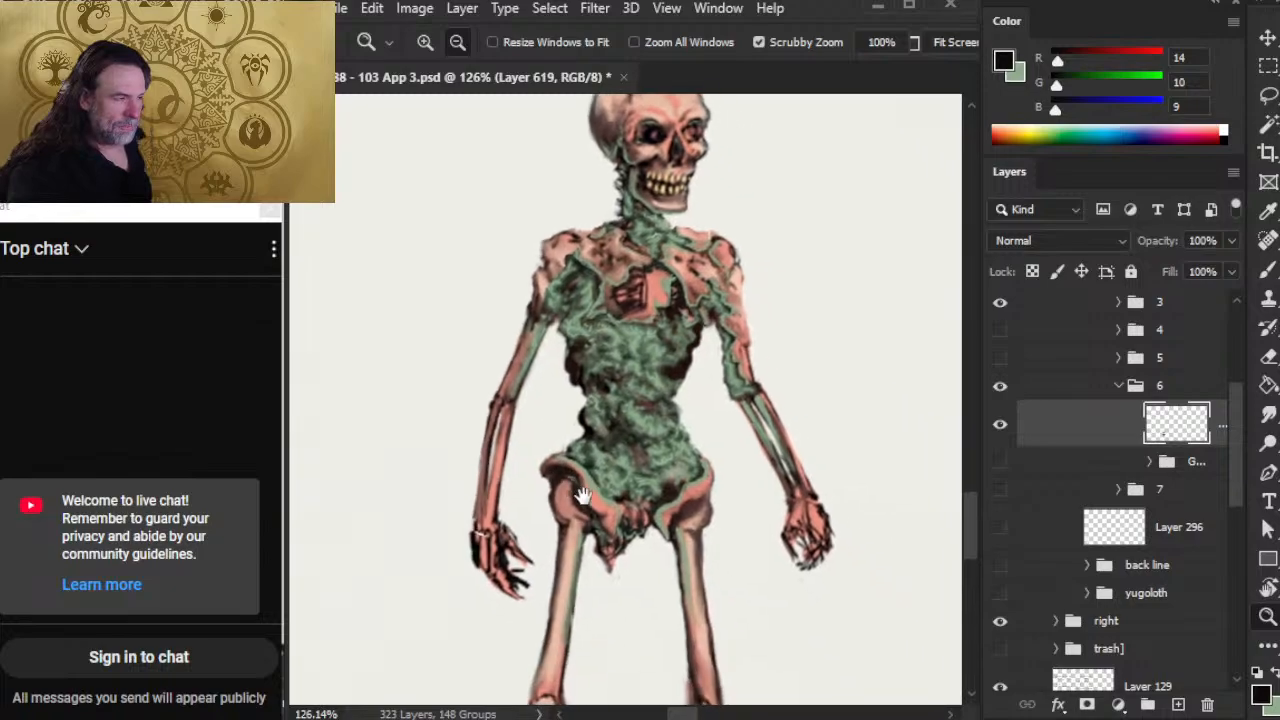
{"action": "mouse_move", "coordinate": [540, 322]}
{"action": "left_mouse_down"}
{"action": "mouse_move", "coordinate": [570, 318]}
{"action": "mouse_move", "coordinate": [617, 340]}
{"action": "mouse_move", "coordinate": [609, 315]}
{"action": "mouse_move", "coordinate": [606, 398]}
{"action": "left_mouse_up"}
{"action": "key", "text": "e"}
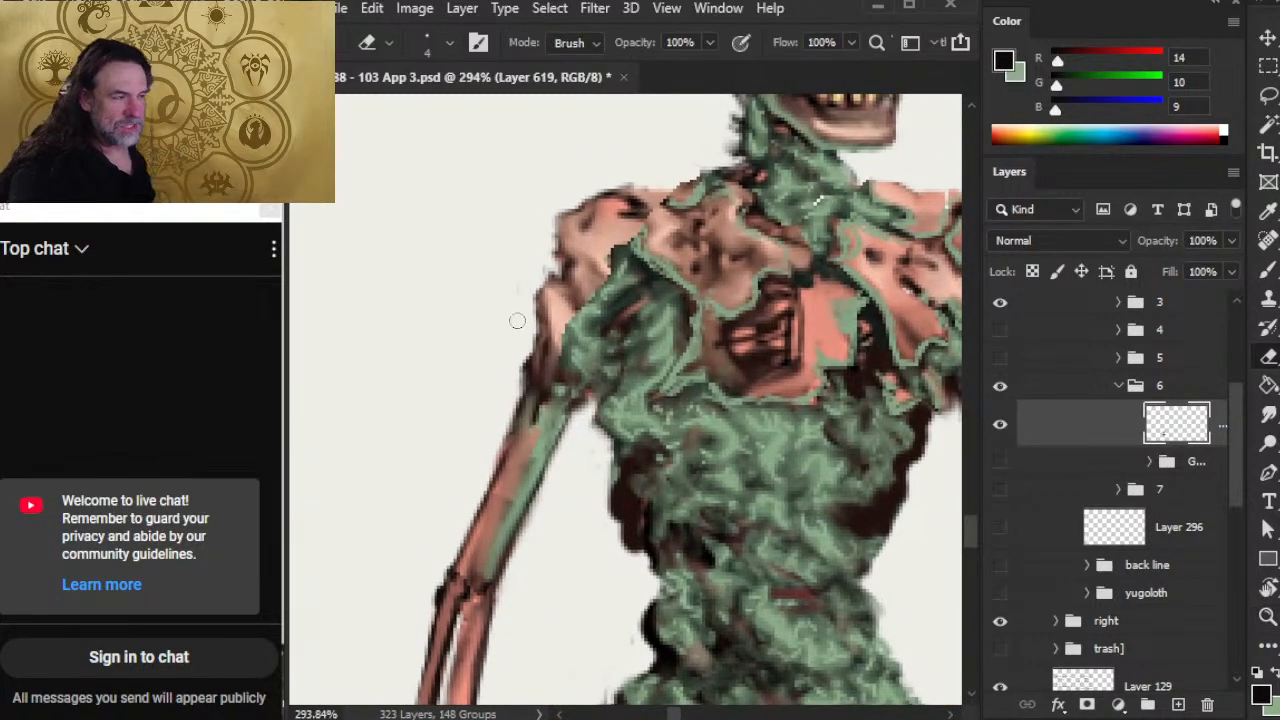
{"action": "mouse_move", "coordinate": [538, 330]}
{"action": "left_mouse_down"}
{"action": "mouse_move", "coordinate": [536, 309]}
{"action": "mouse_move", "coordinate": [550, 319]}
{"action": "left_mouse_up"}
{"action": "key", "text": "r"}
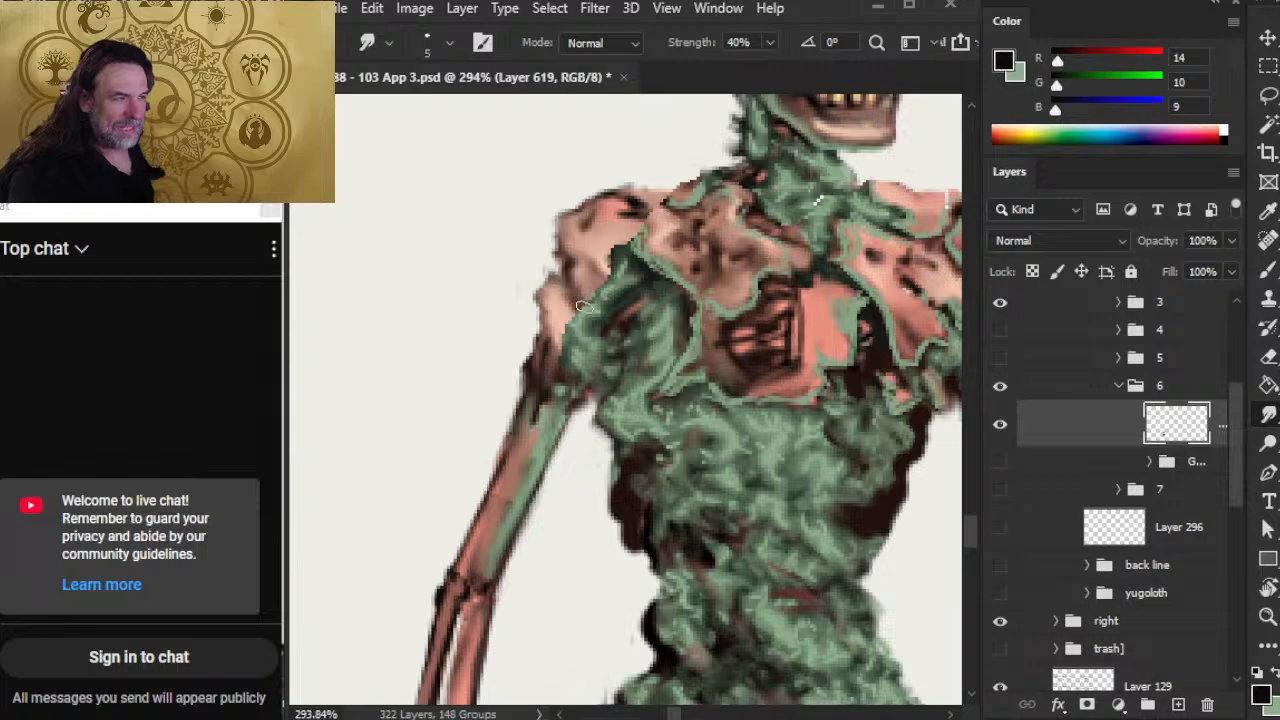
Step: Darken the notch on the outer left shoulder with dark green sampled from the armpit, and blend it with the Smudge tool
{"action": "key", "text": "b"}
{"action": "left_click", "coordinate": [620, 254], "text": "alt"}
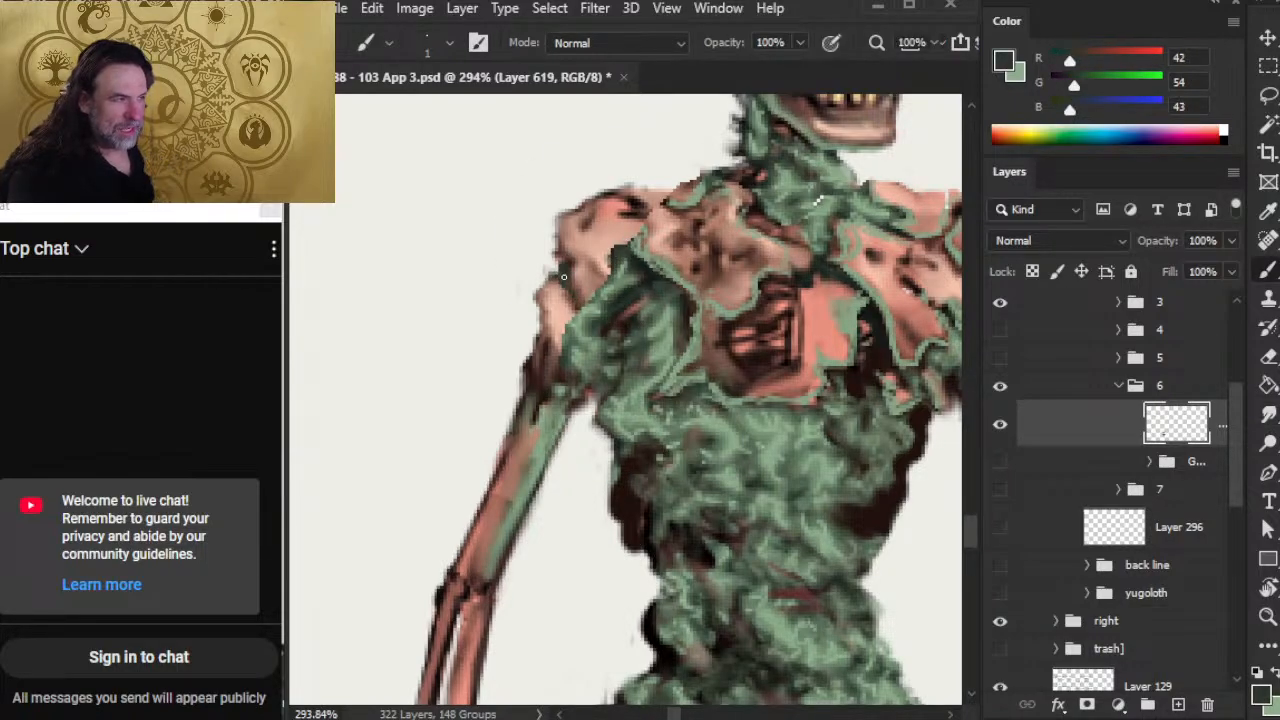
{"action": "key", "text": "r"}
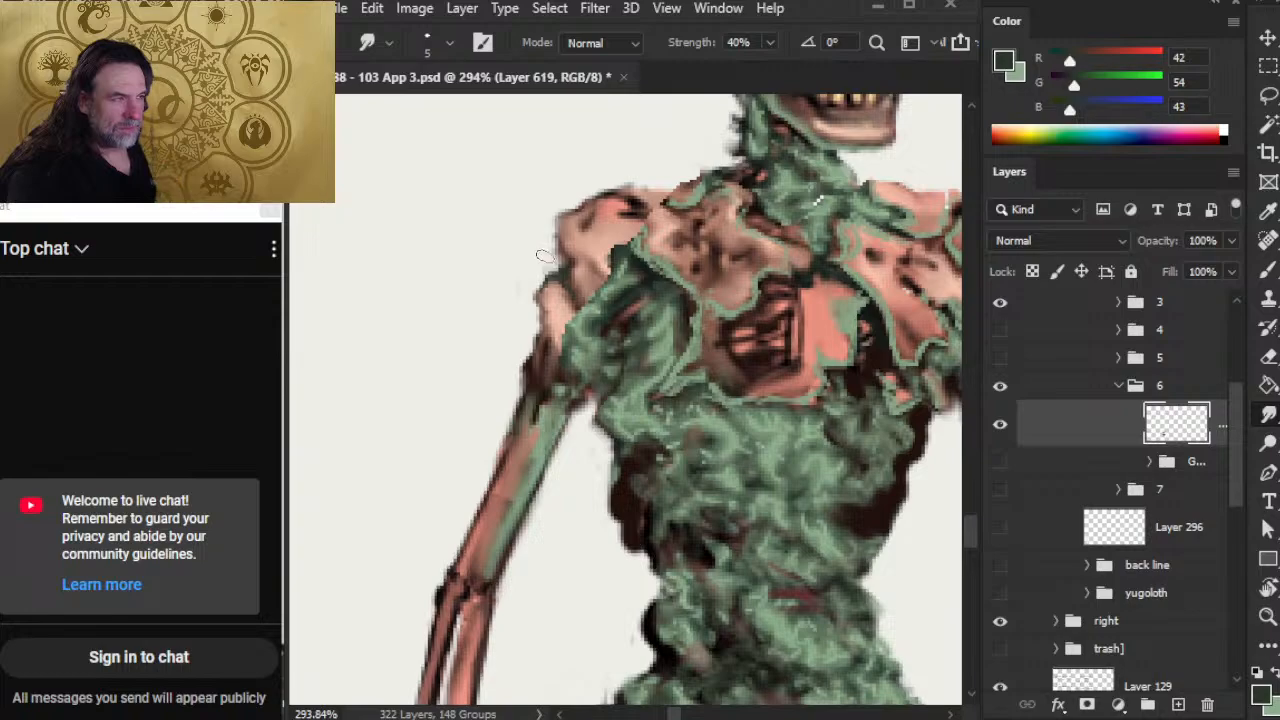
Step: Alternately erase and smudge the top edge of the left shoulder up to the neck to clean its outline
{"action": "key", "text": "e"}
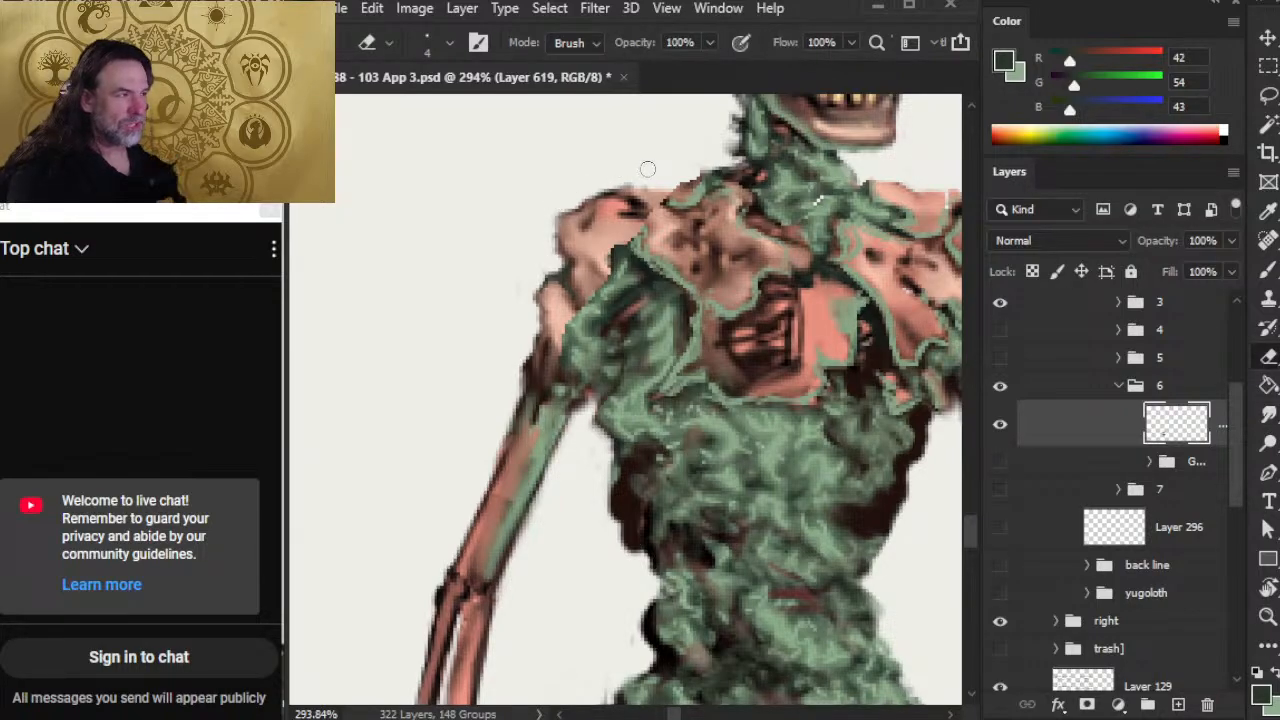
{"action": "key", "text": "r"}
{"action": "key", "text": "e"}
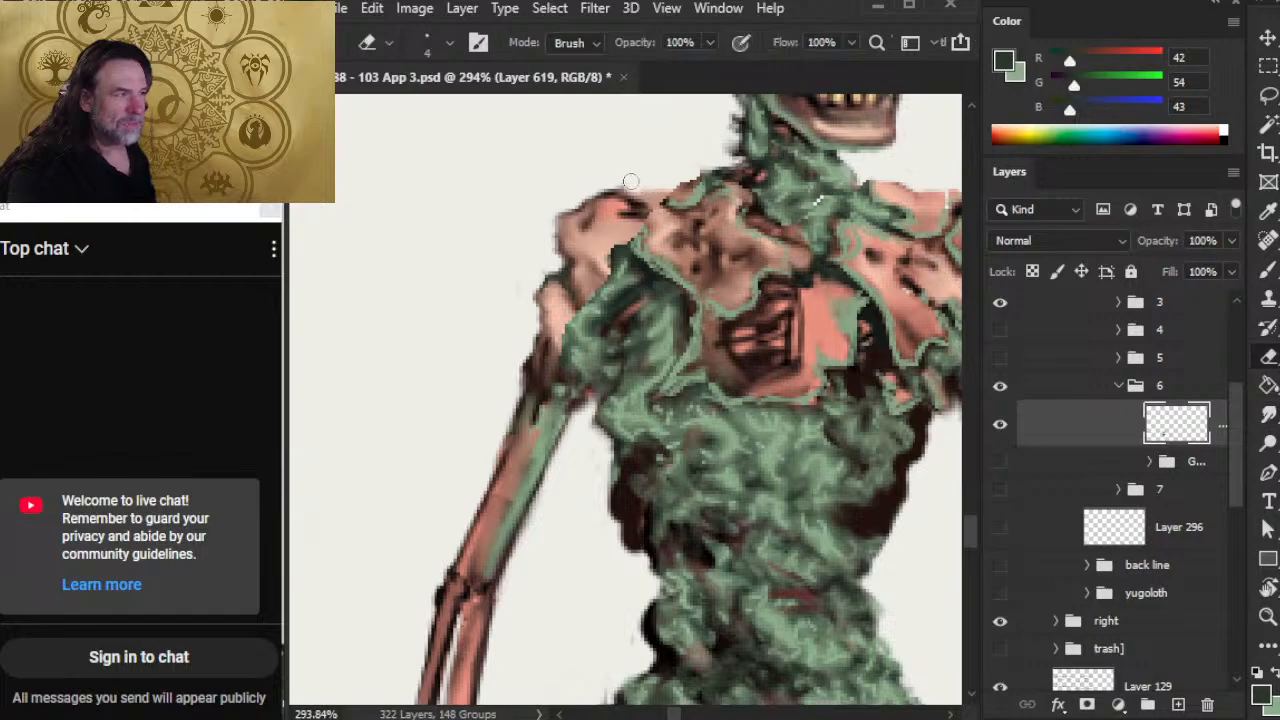
{"action": "key", "text": "r"}
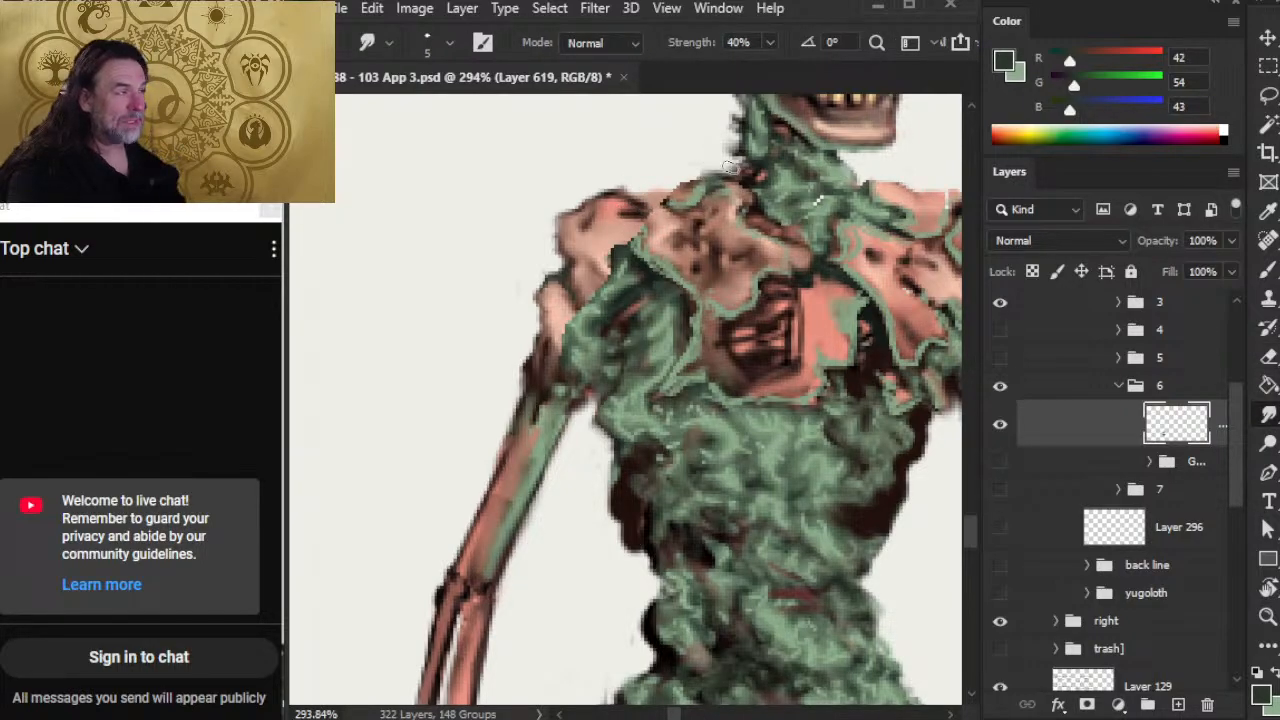
{"action": "key", "text": "e"}
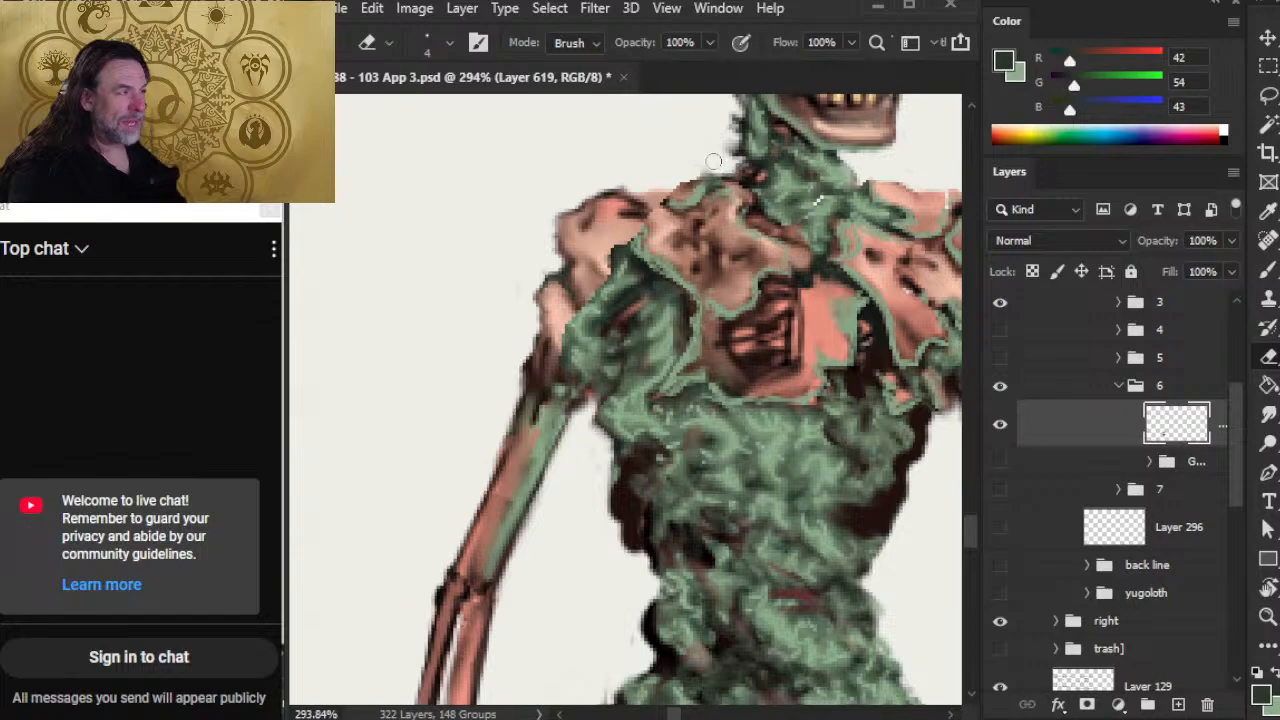
Step: Line the top of the left shoulder toward the neck with 1 px strokes in sampled browns, ending with a very dark brown contour
{"action": "key", "text": "b"}
{"action": "left_click", "coordinate": [632, 188], "text": "alt"}
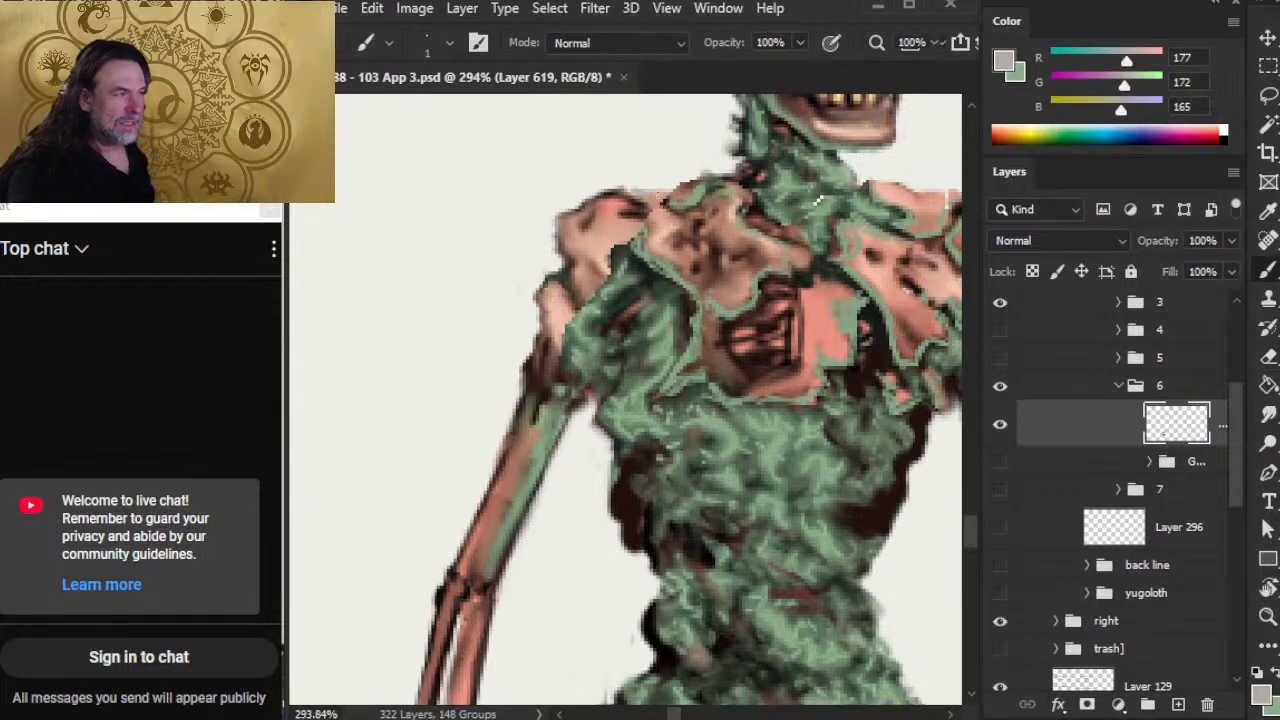
{"action": "left_click", "coordinate": [629, 182], "text": "alt"}
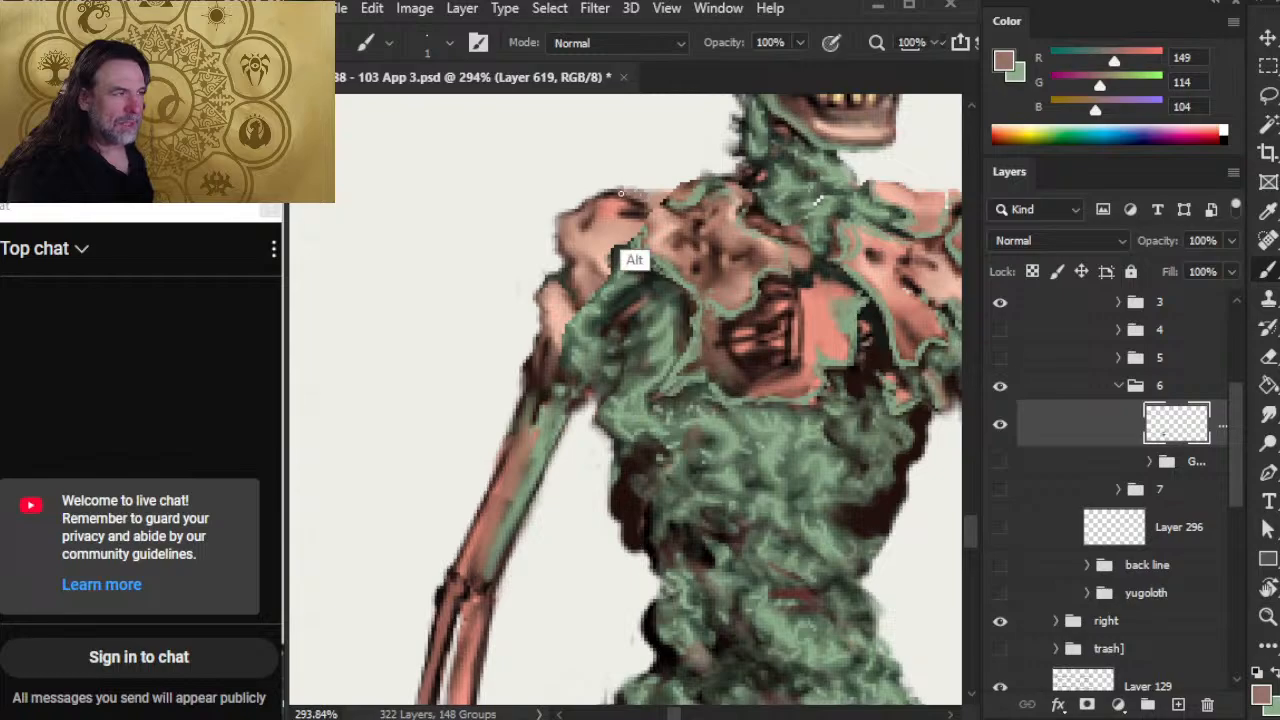
{"action": "left_click", "coordinate": [627, 184], "text": "alt"}
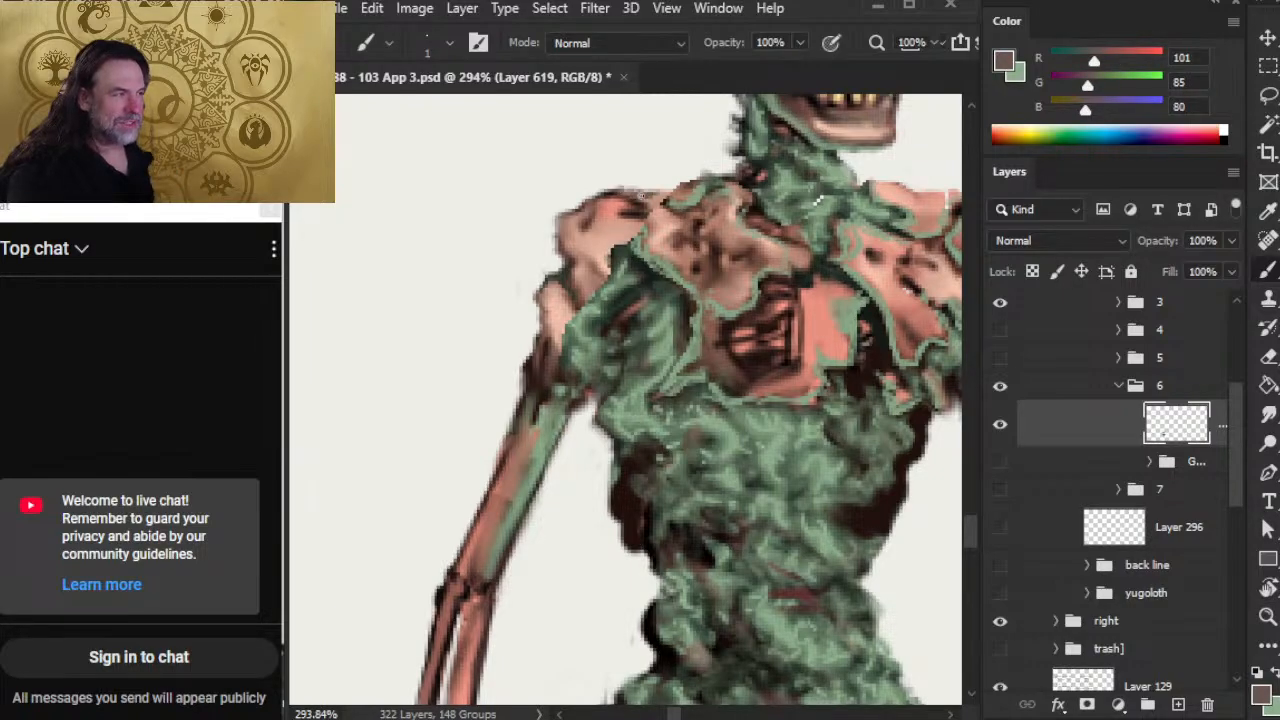
{"action": "left_click", "coordinate": [638, 267], "text": "alt"}
{"action": "left_click", "coordinate": [638, 267], "text": "alt"}
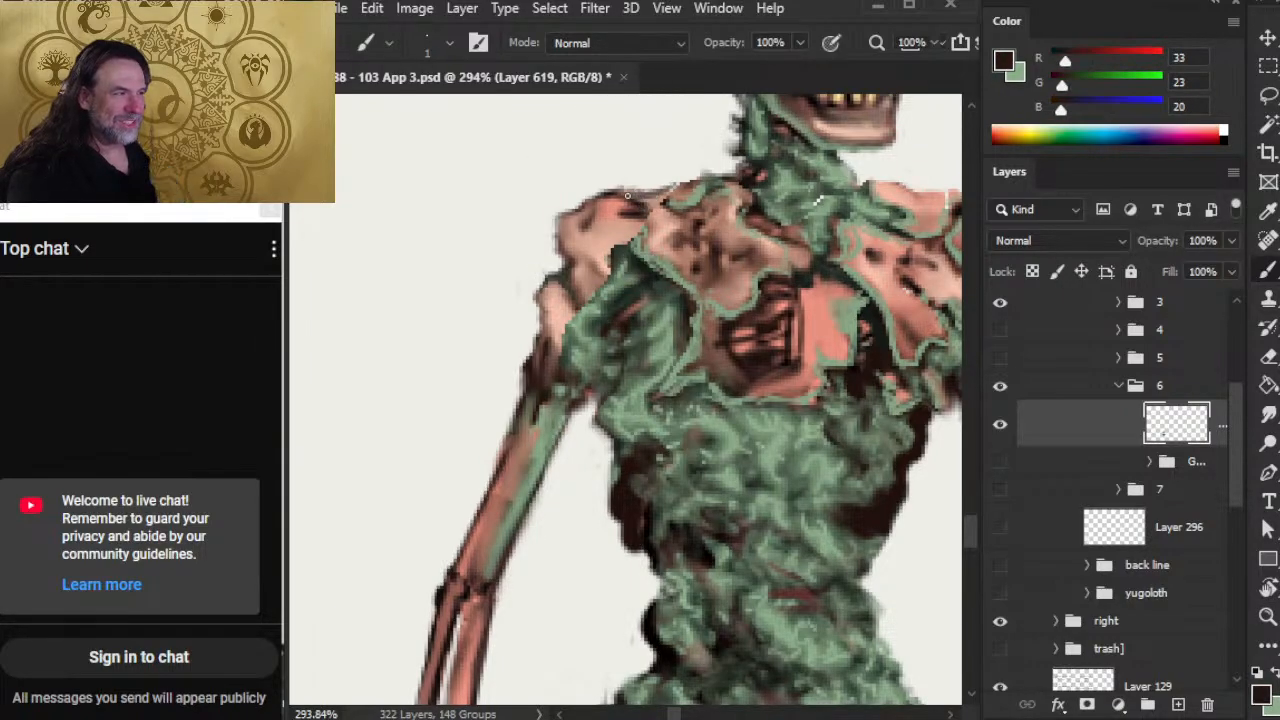
{"action": "mouse_move", "coordinate": [627, 196]}
{"action": "left_mouse_down"}
{"action": "mouse_move", "coordinate": [692, 185]}
{"action": "mouse_move", "coordinate": [612, 188]}
{"action": "mouse_move", "coordinate": [642, 184]}
{"action": "left_mouse_up"}
{"action": "key", "text": "e"}
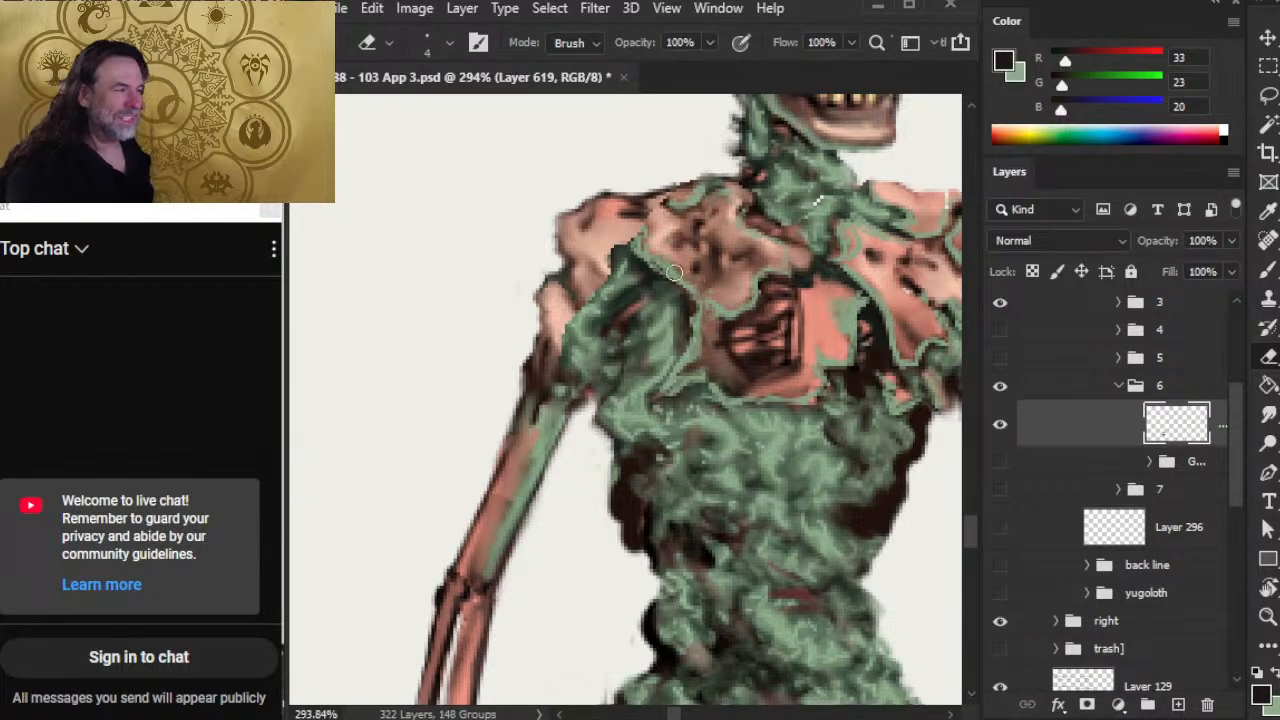
Step: Paint sampled dark green shading along the flesh border above the left armpit and smudge it into the surrounding colours
{"action": "left_click_drag", "start_coordinate": [675, 376], "coordinate": [609, 437]}
{"action": "key", "text": "l"}
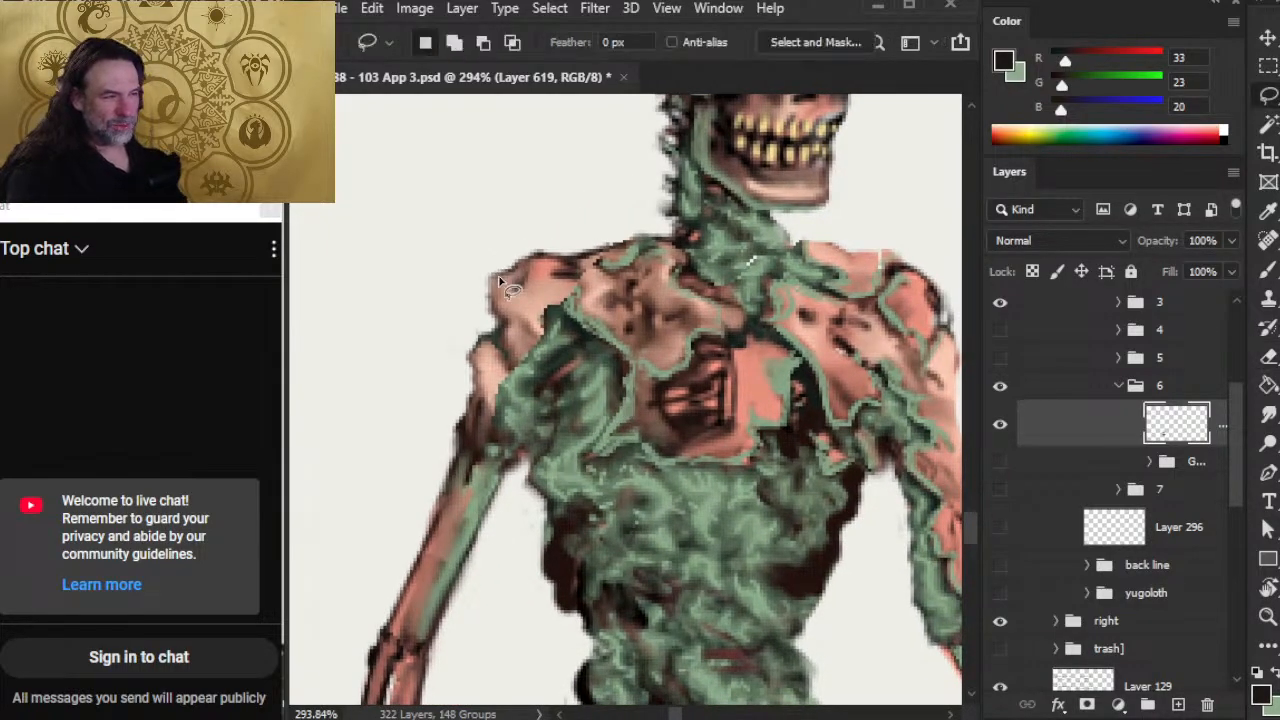
{"action": "key", "text": "b"}
{"action": "left_click", "coordinate": [546, 318], "text": "alt"}
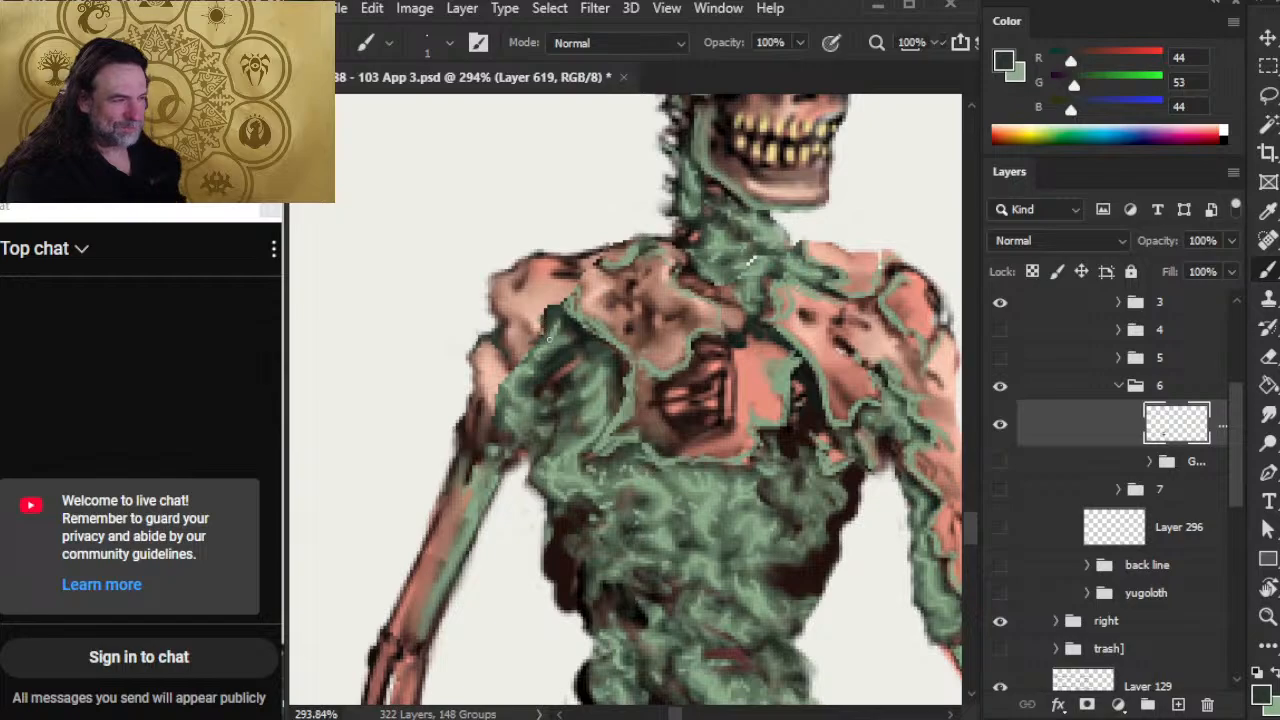
{"action": "key", "text": "r"}
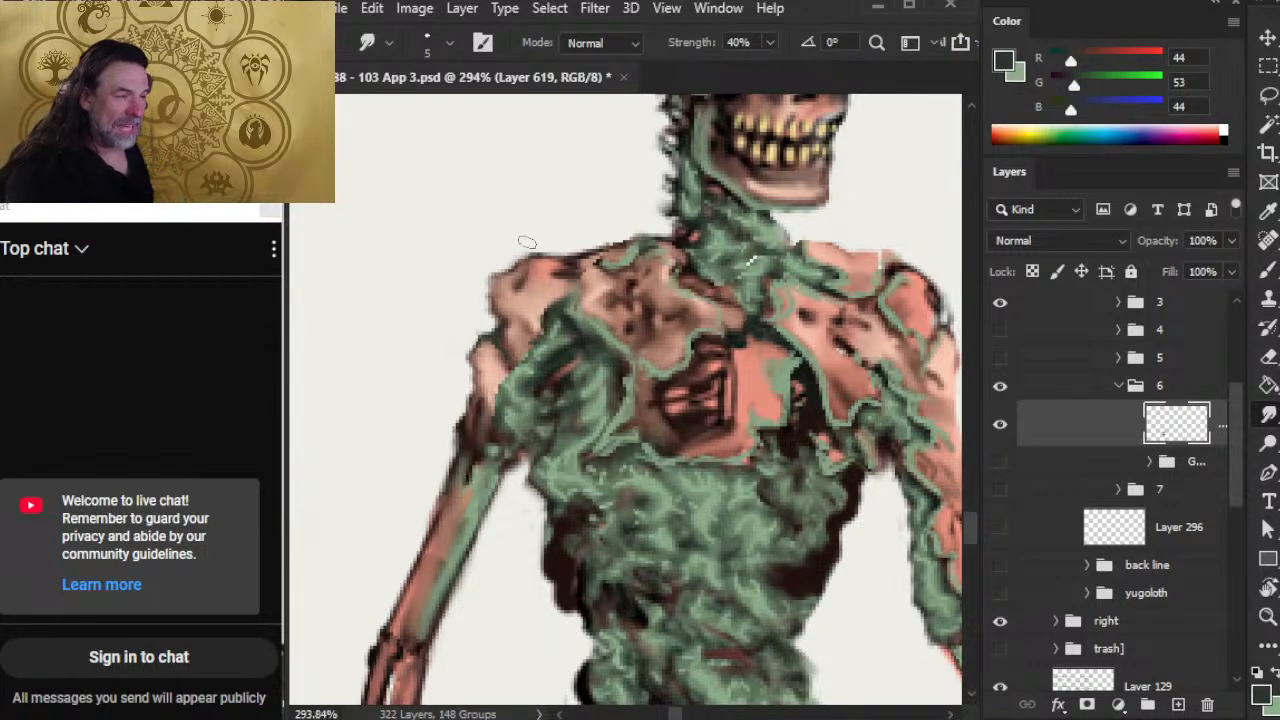
Step: Trim the upper contour of the left shoulder from its outer corner to the base of the neck with the 4 px eraser
{"action": "key", "text": "e"}
{"action": "left_click_drag", "start_coordinate": [502, 262], "coordinate": [526, 246]}
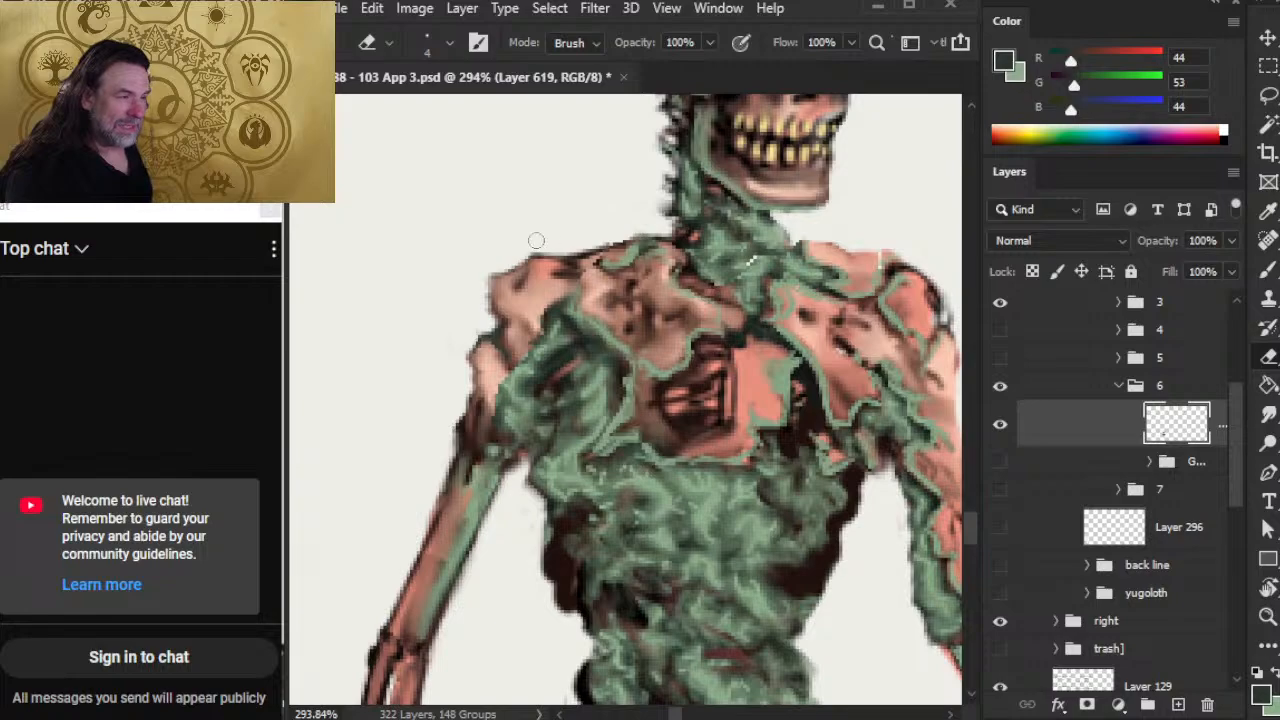
{"action": "left_click_drag", "start_coordinate": [548, 252], "coordinate": [581, 243]}
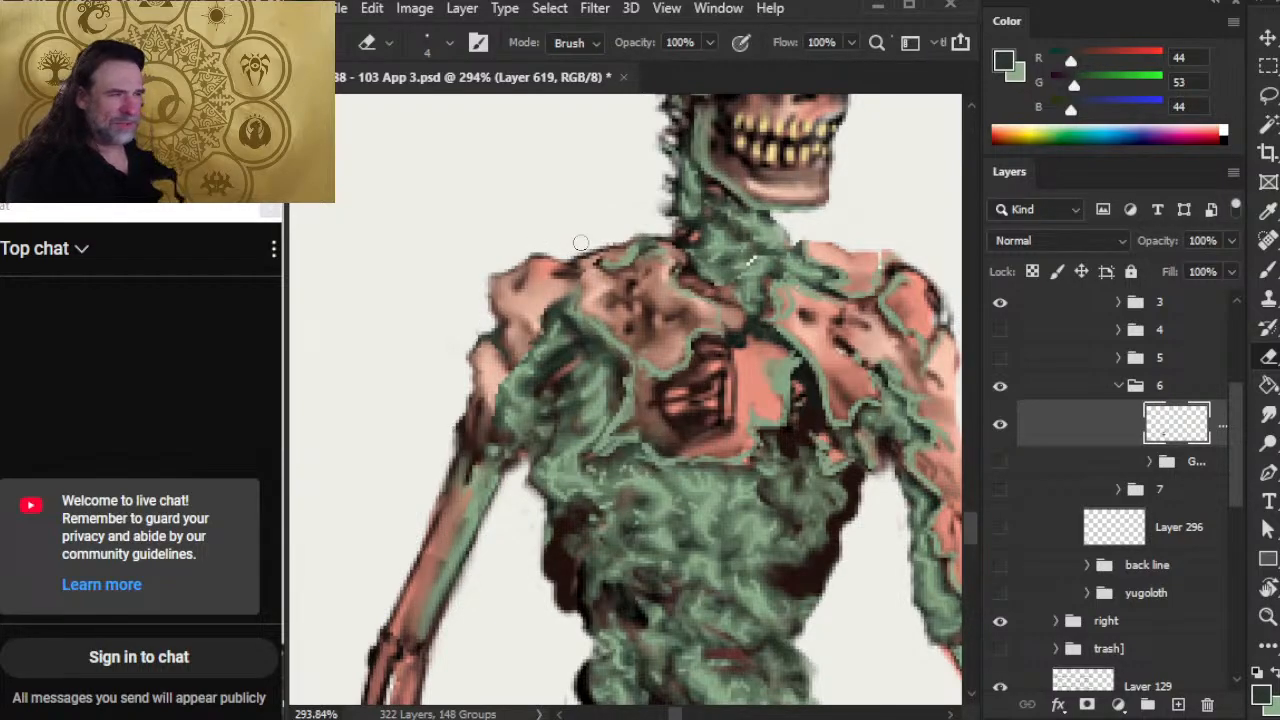
{"action": "left_click_drag", "start_coordinate": [642, 234], "coordinate": [680, 239]}
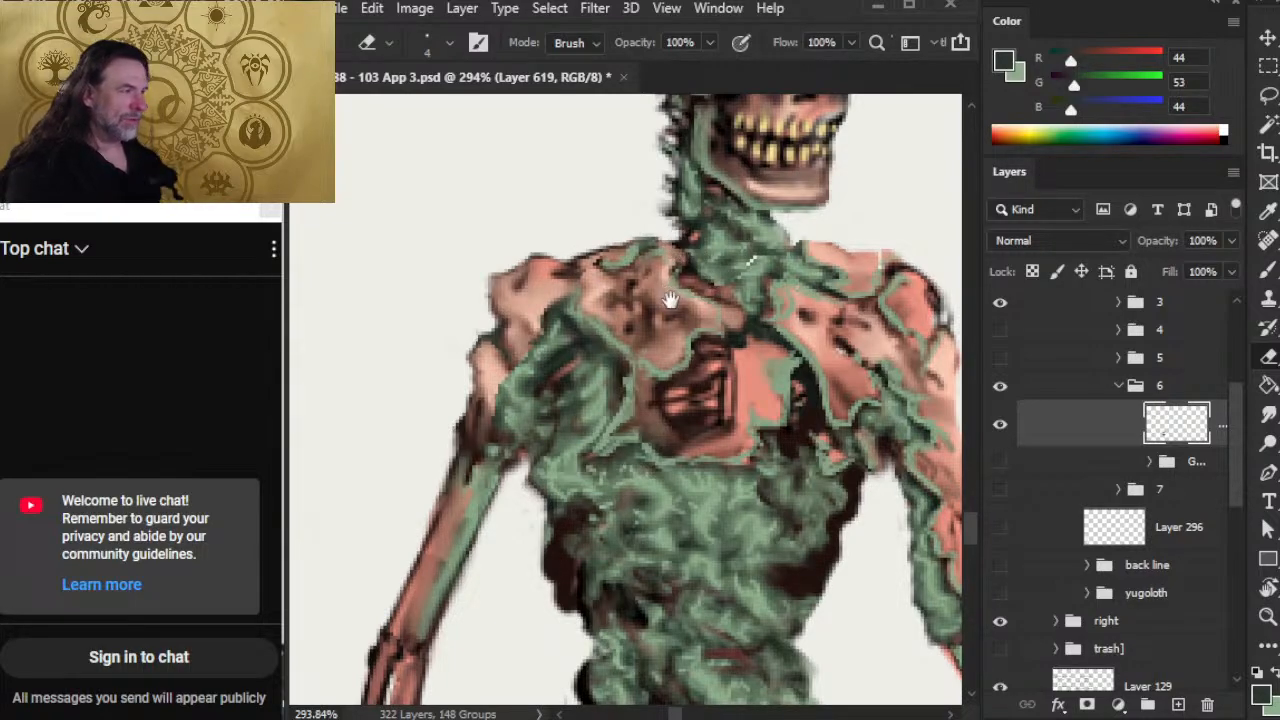
Step: Touch up the base of the neck beside the left shoulder with 1 px strokes in sampled near-black and muted green
{"action": "left_click_drag", "start_coordinate": [670, 293], "coordinate": [585, 378]}
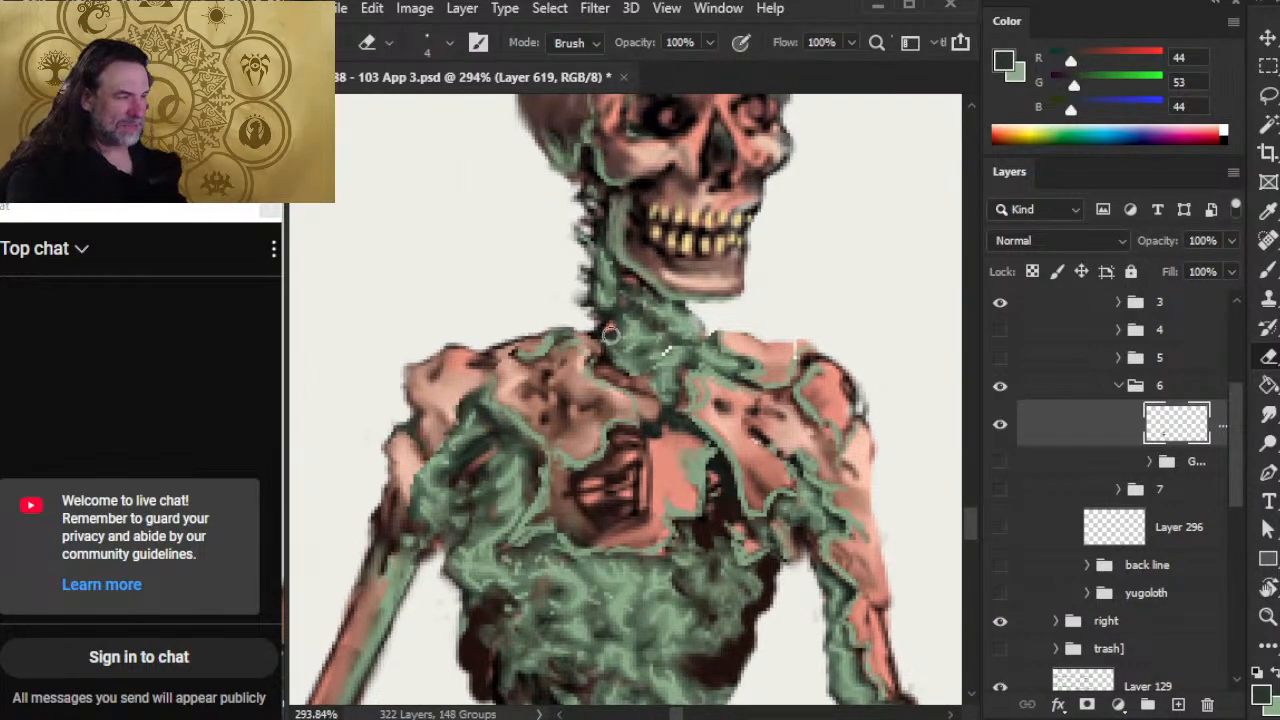
{"action": "key", "text": "b"}
{"action": "left_click", "coordinate": [596, 316], "text": "alt"}
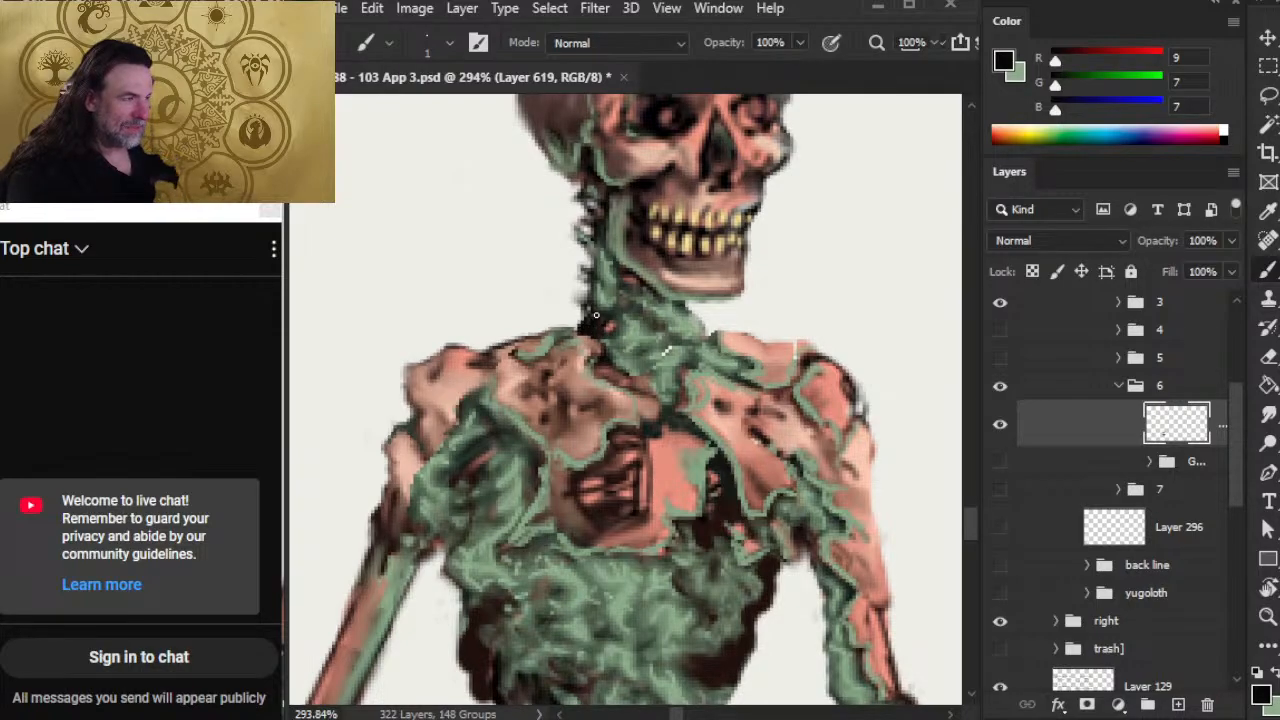
{"action": "left_click", "coordinate": [596, 328], "text": "alt"}
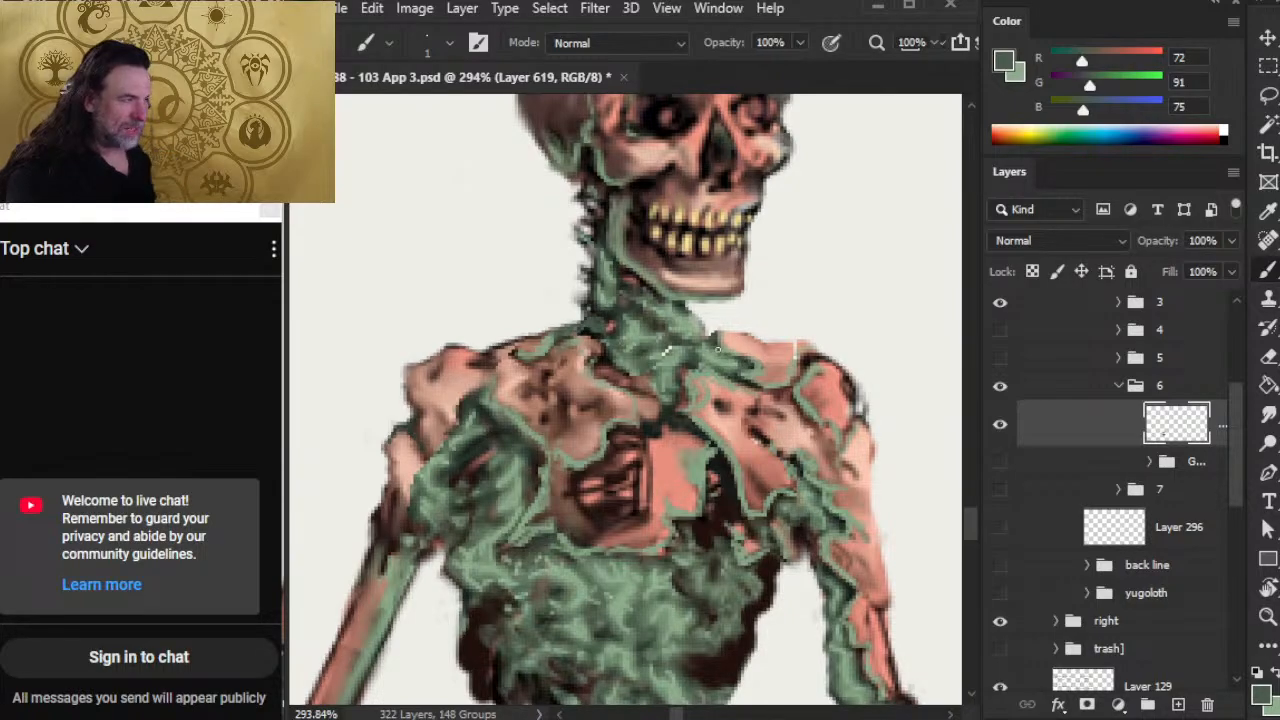
{"action": "left_click", "coordinate": [646, 316], "text": "alt"}
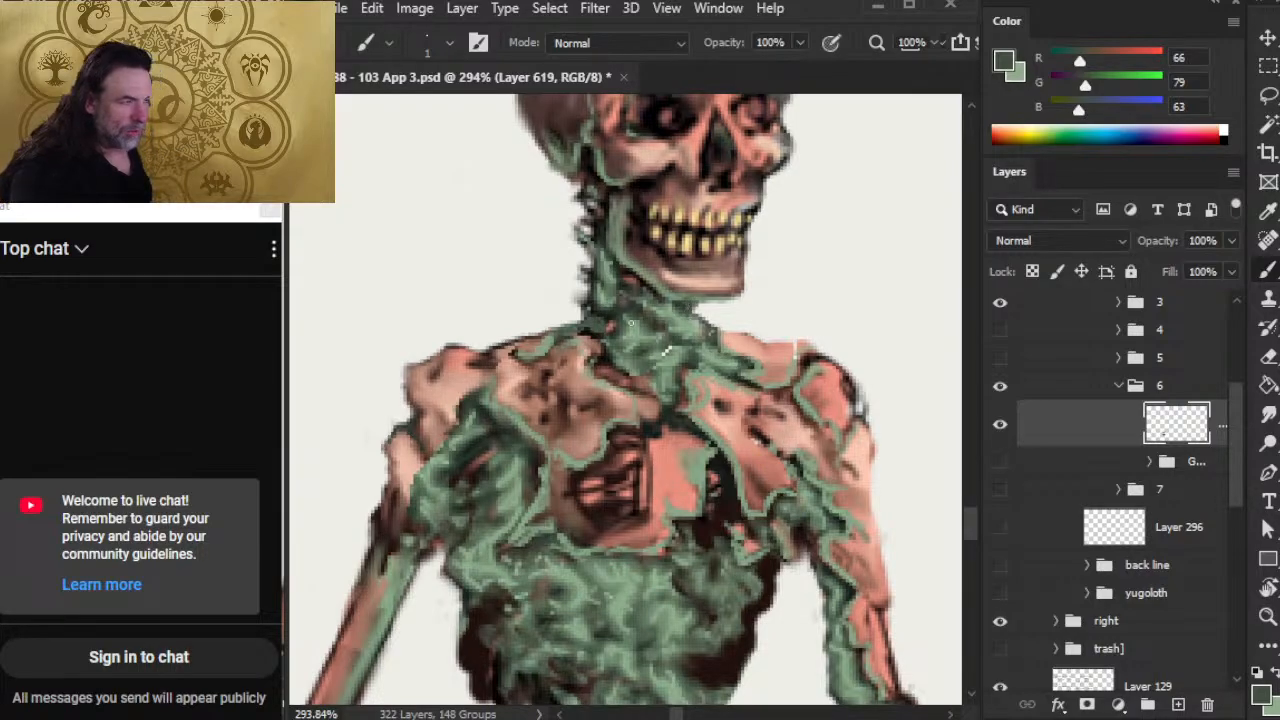
Step: Paint sampled near-black shadow strokes between the green strands of the neck, just behind and below the jaw
{"action": "left_click", "coordinate": [589, 311], "text": "alt"}
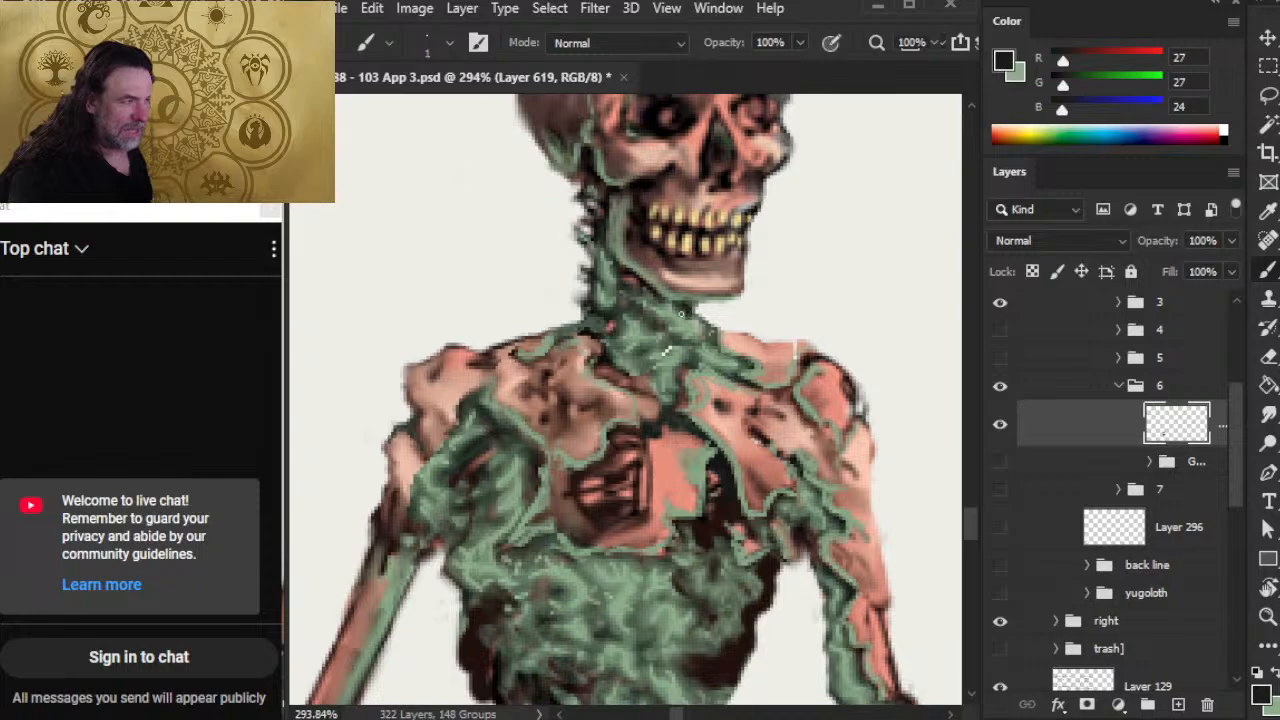
{"action": "left_click", "coordinate": [622, 274], "text": "alt"}
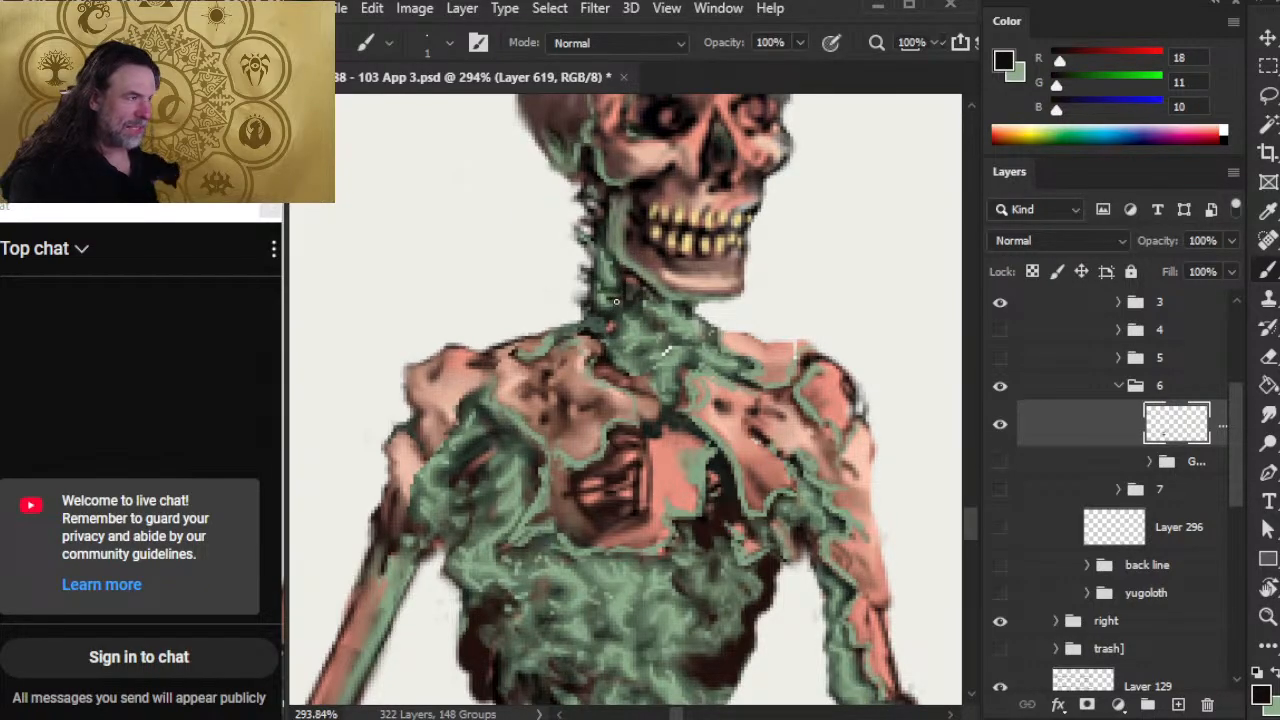
{"action": "mouse_move", "coordinate": [616, 302]}
{"action": "left_mouse_down"}
{"action": "mouse_move", "coordinate": [650, 328]}
{"action": "mouse_move", "coordinate": [606, 338]}
{"action": "left_mouse_up"}
{"action": "left_click", "coordinate": [606, 325], "text": "alt"}
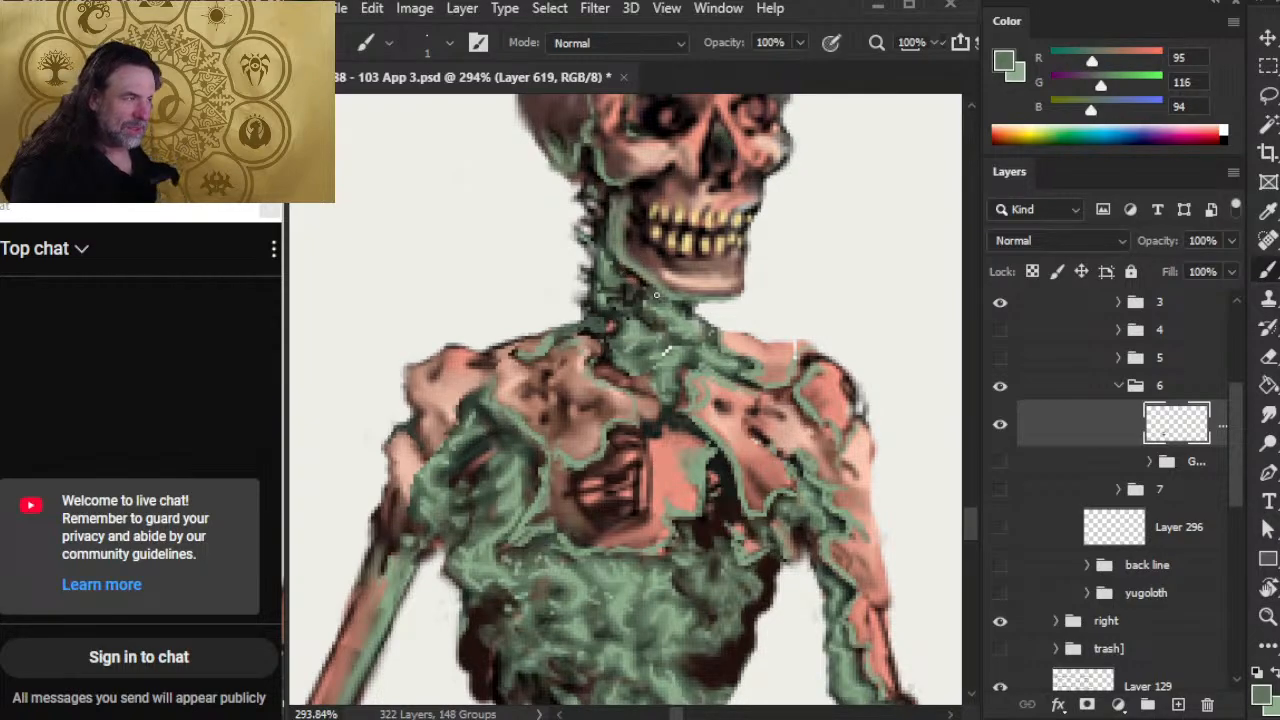
Step: Darken the jaw's underside with a sampled near-black line from the neck toward the chin, blending it with the Smudge tool
{"action": "left_click", "coordinate": [630, 330], "text": "alt"}
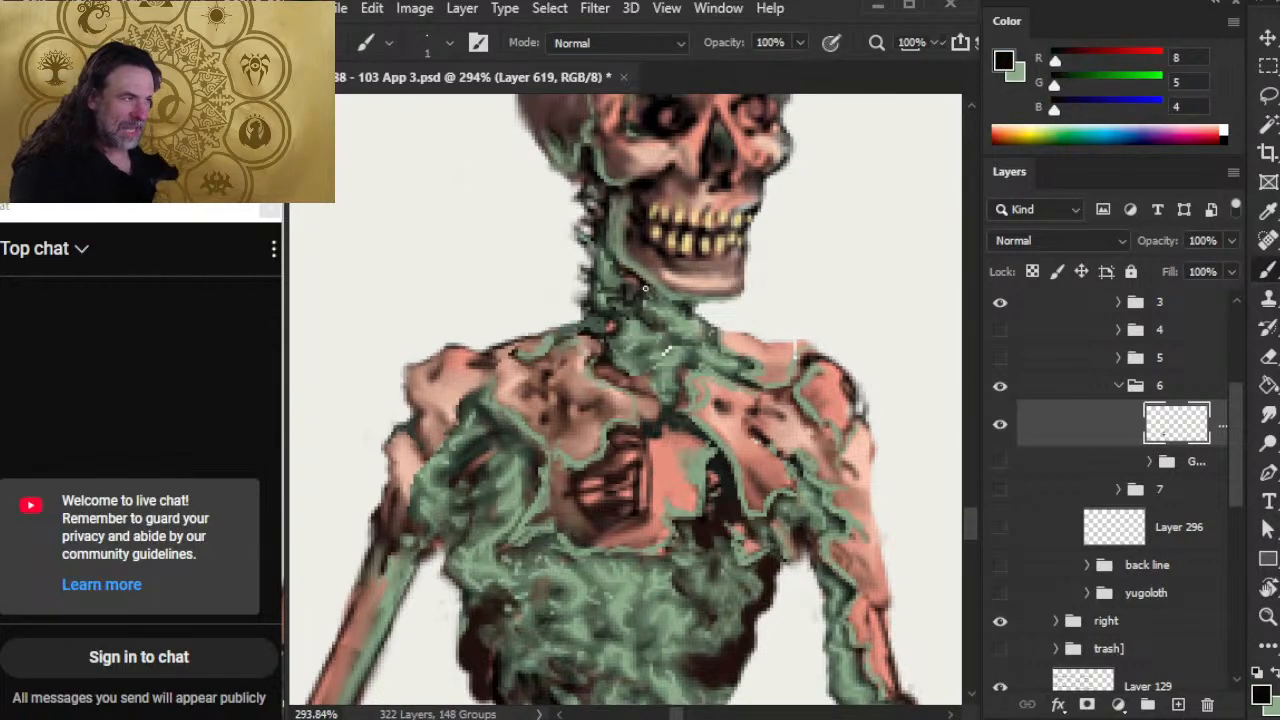
{"action": "mouse_move", "coordinate": [645, 289]}
{"action": "left_mouse_down"}
{"action": "mouse_move", "coordinate": [707, 319]}
{"action": "mouse_move", "coordinate": [690, 309]}
{"action": "mouse_move", "coordinate": [701, 301]}
{"action": "left_mouse_up"}
{"action": "key", "text": "r"}
{"action": "key", "text": "b"}
{"action": "key", "text": "r"}
{"action": "key", "text": "b"}
{"action": "key", "text": "r"}
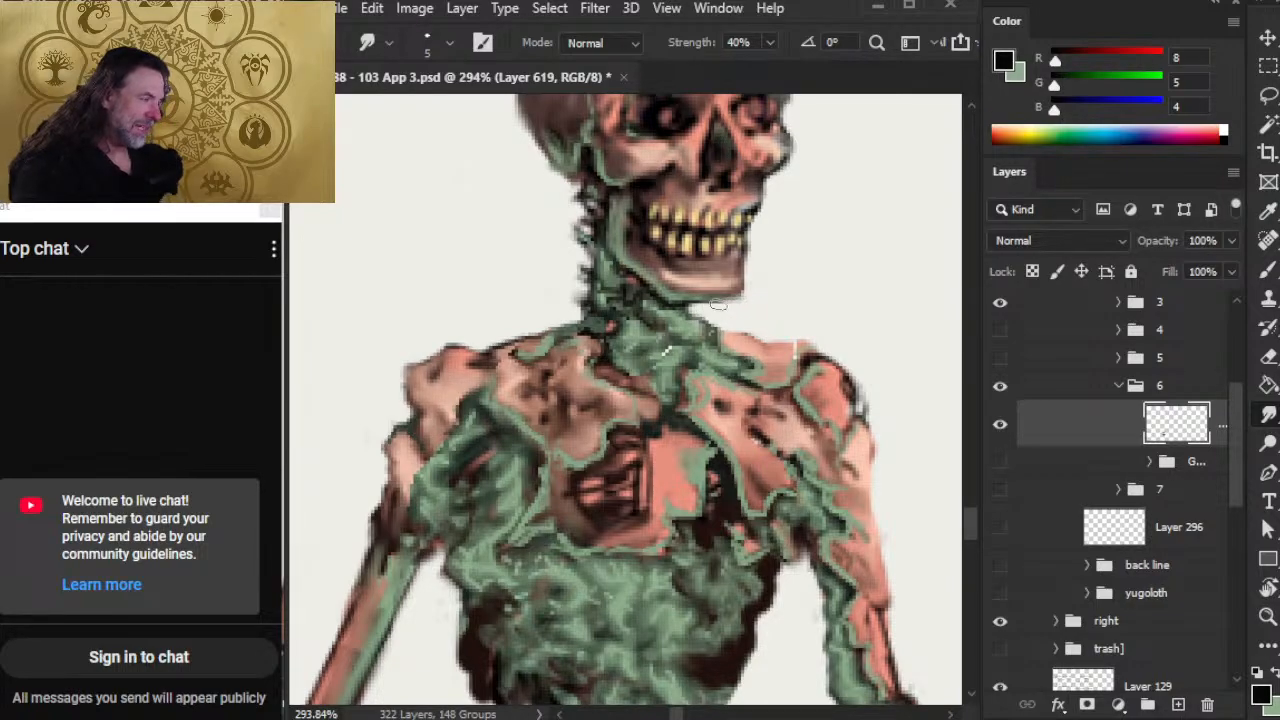
Step: Extend the near-black contour to the tip of the chin, smudge it, and erase the excess paint below
{"action": "key", "text": "b"}
{"action": "key", "text": "r"}
{"action": "key", "text": "b"}
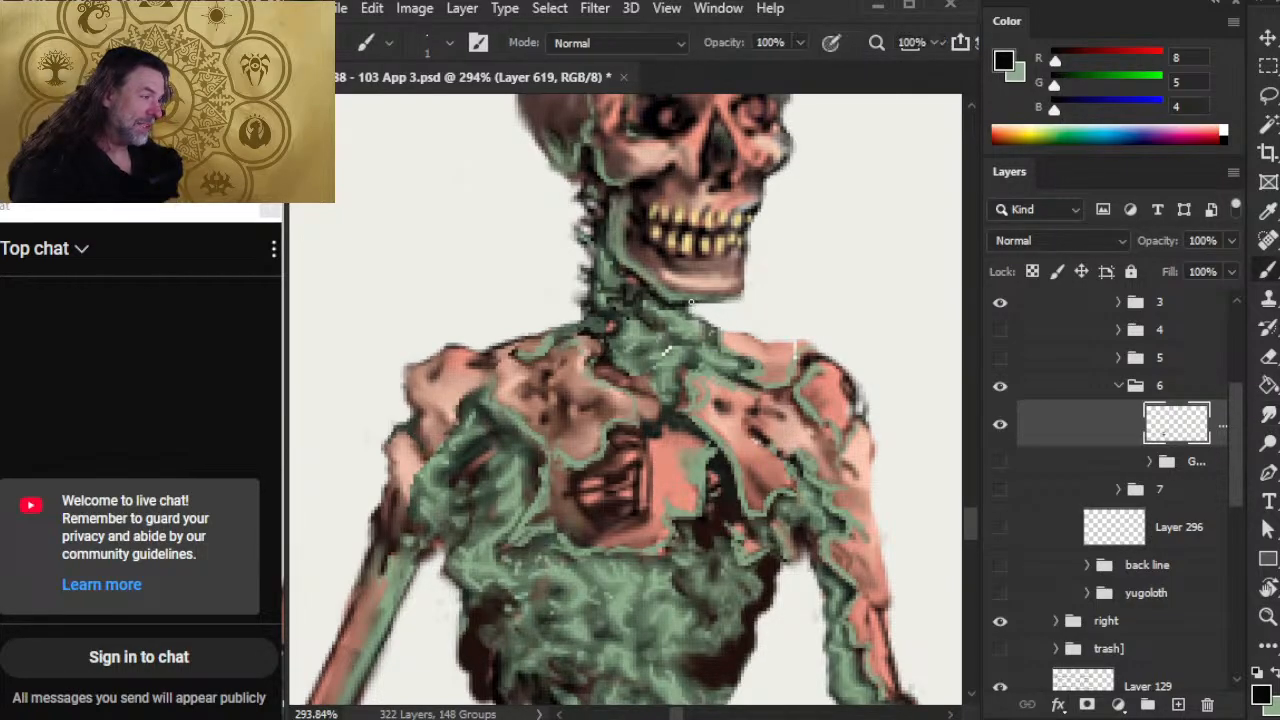
{"action": "key", "text": "r"}
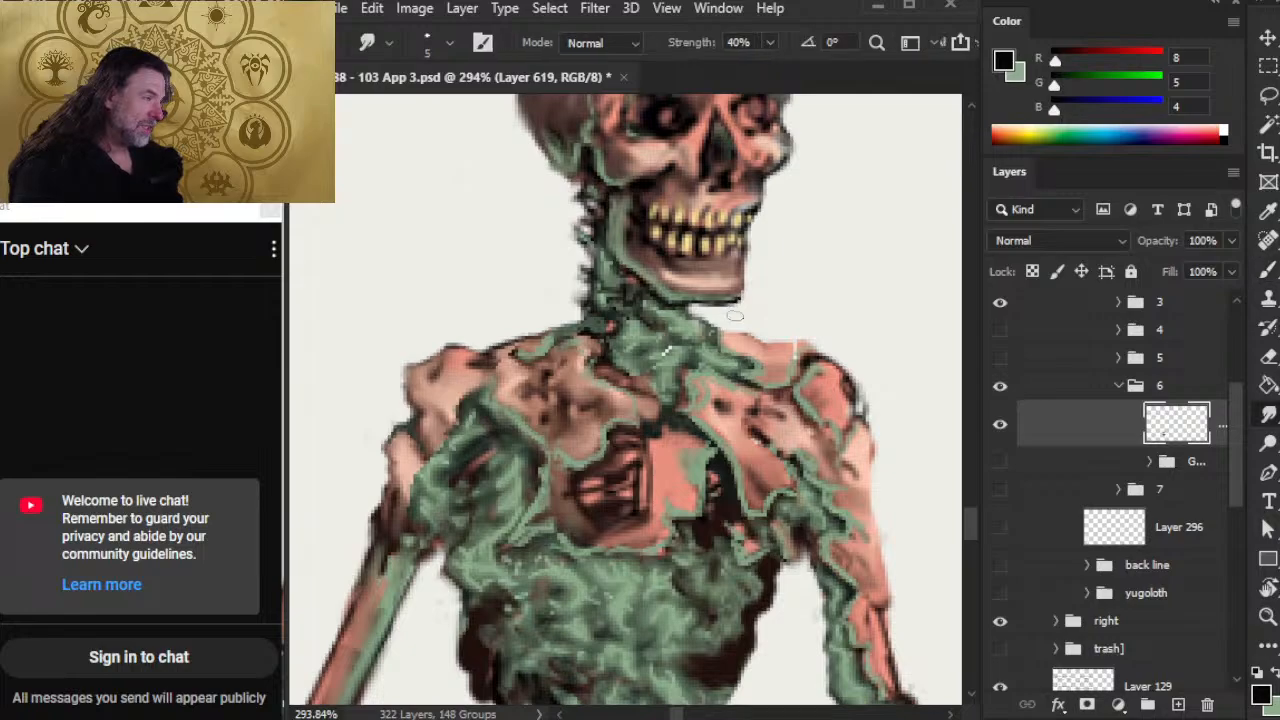
{"action": "key", "text": "e"}
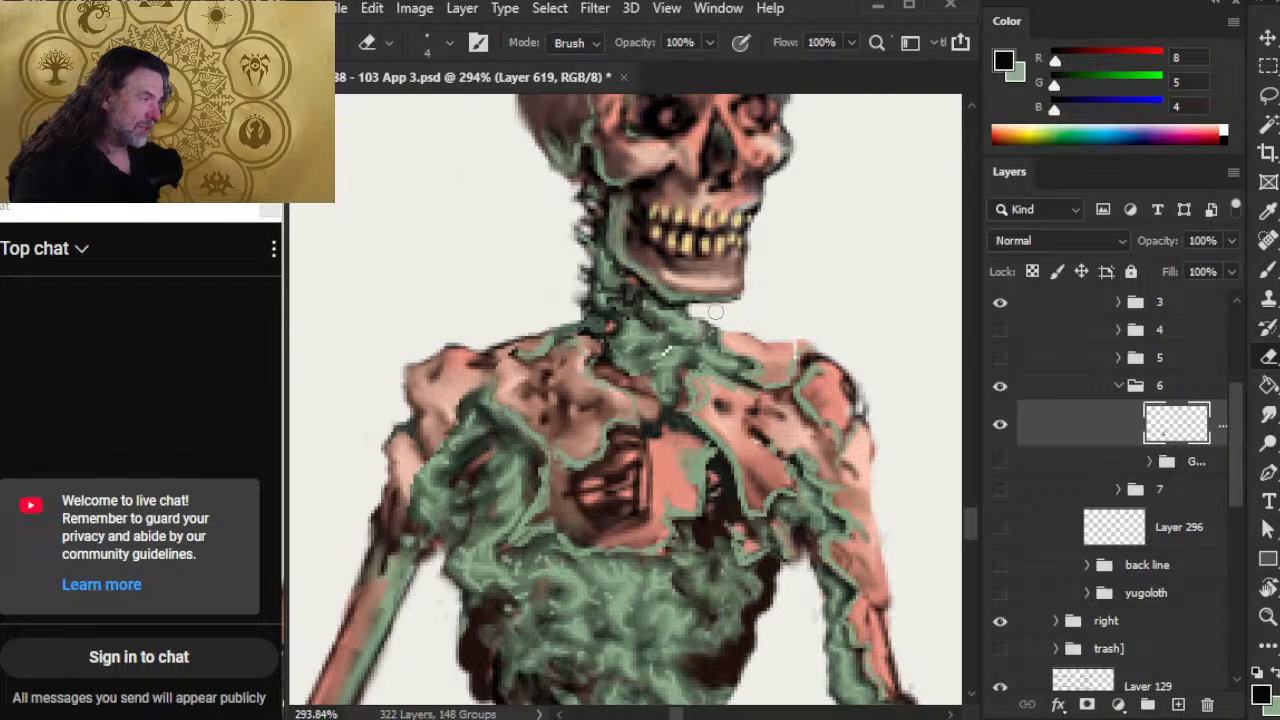
{"action": "key", "text": "r"}
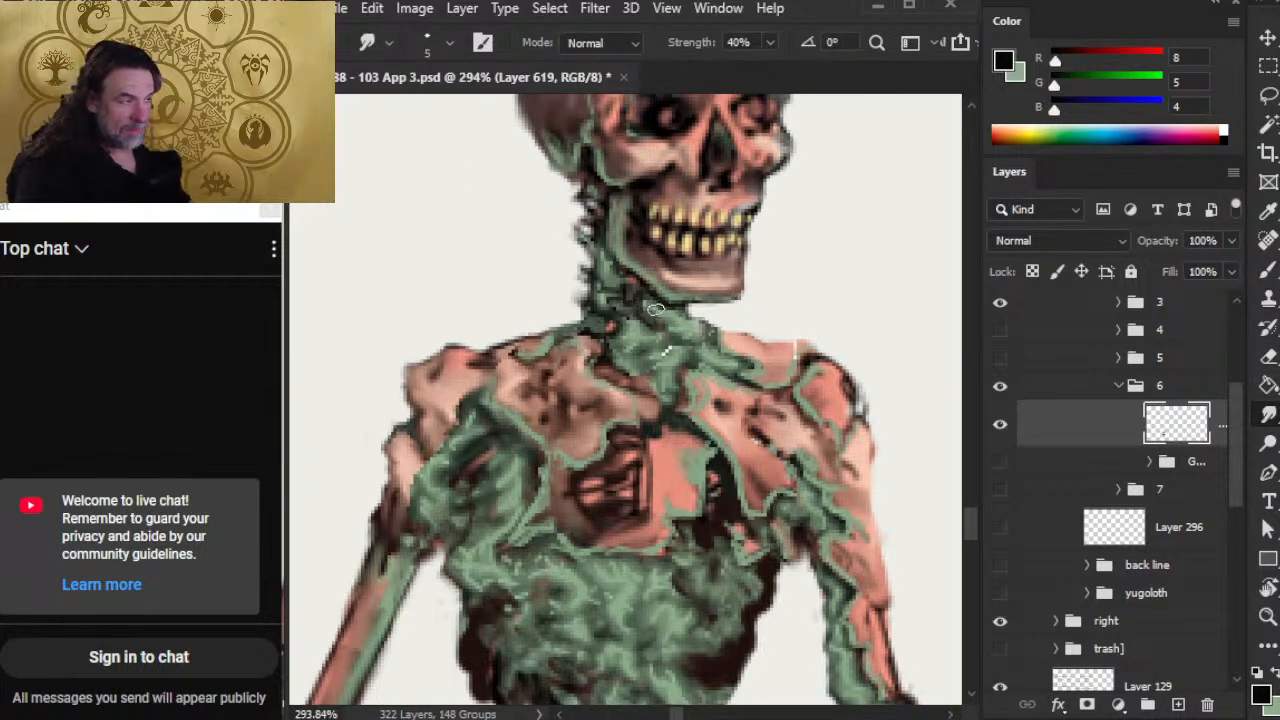
Step: Refine the back of the neck with sampled very dark green strokes, blending them with a 3 px smudge brush
{"action": "key", "text": "bracketleft"}
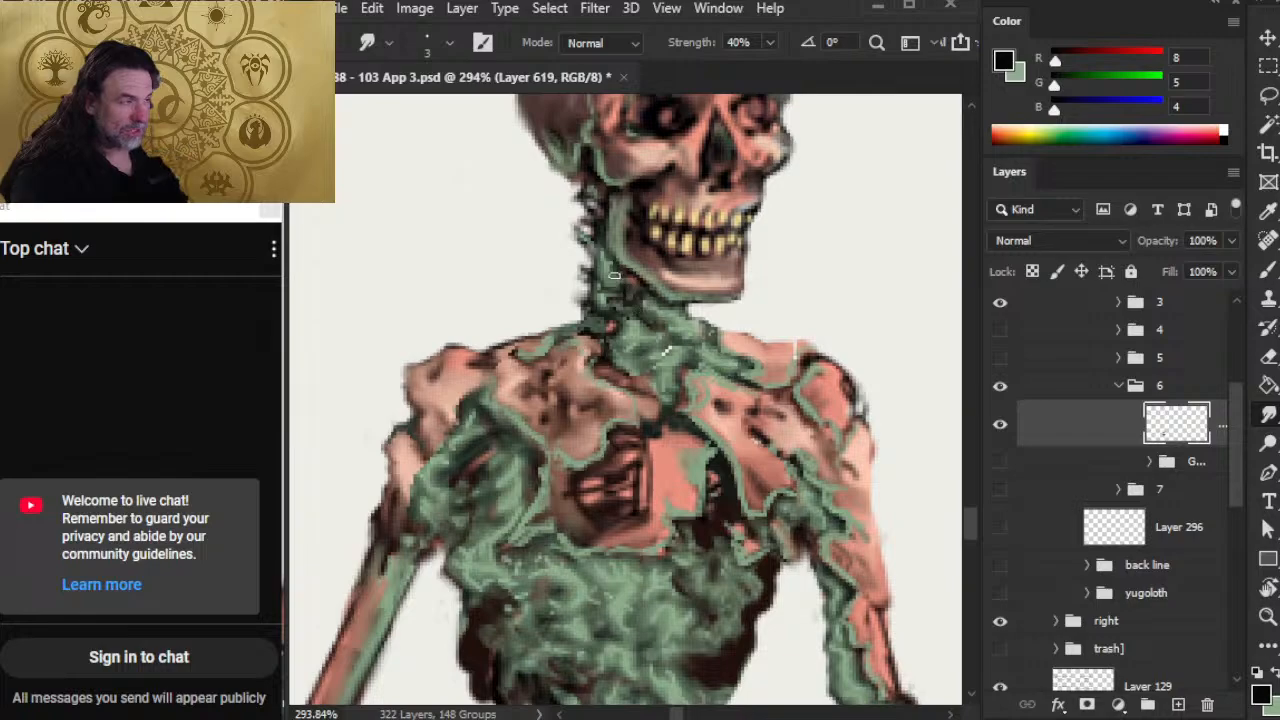
{"action": "key", "text": "b"}
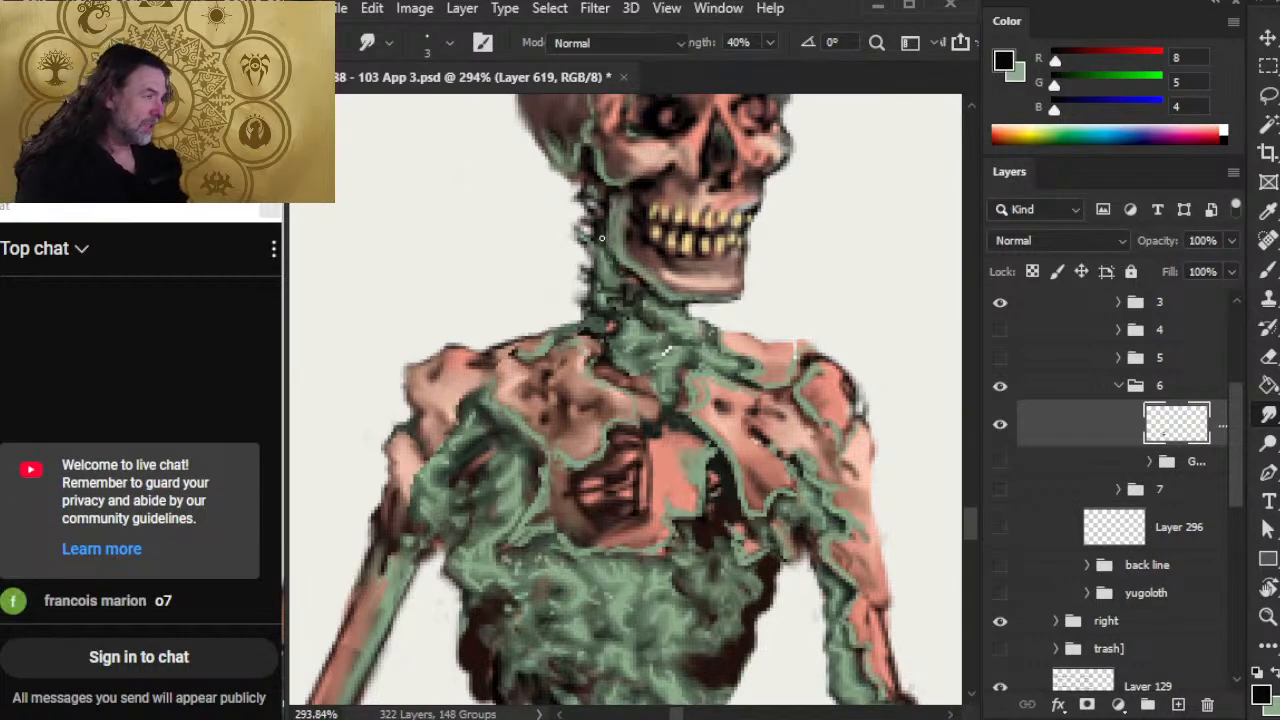
{"action": "left_click", "coordinate": [602, 270], "text": "alt"}
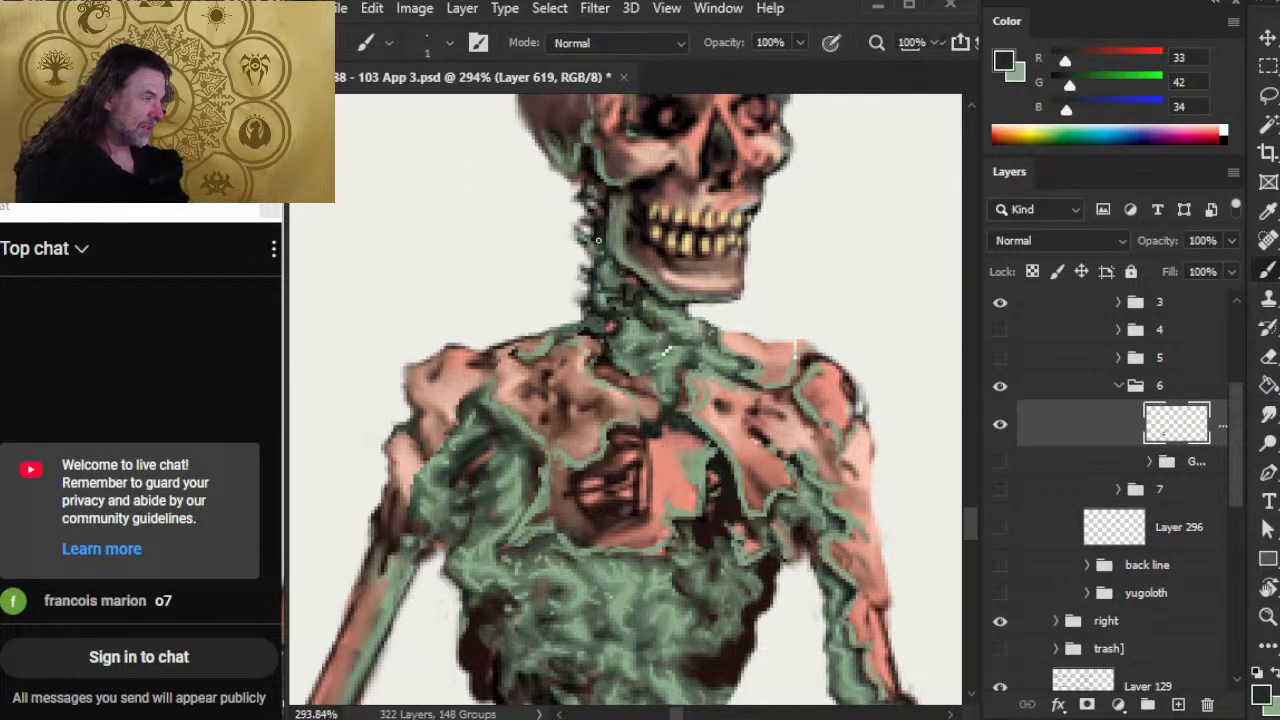
{"action": "key", "text": "r"}
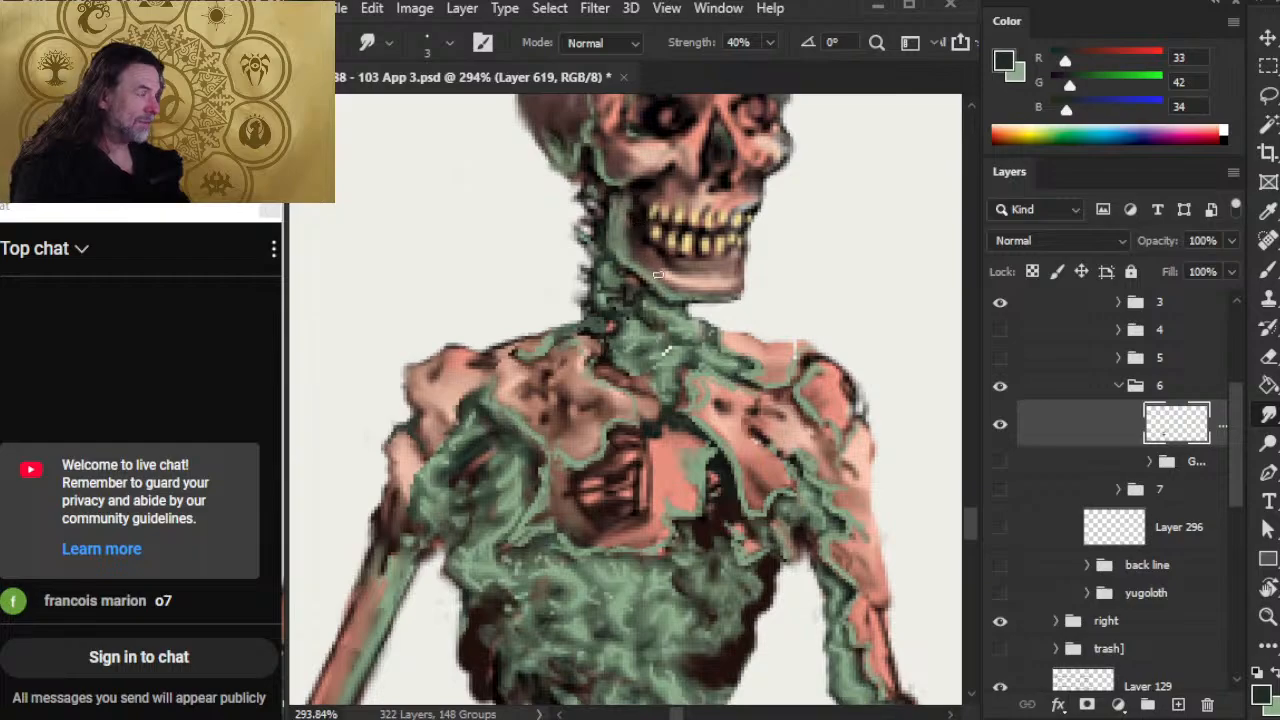
Step: Retouch the lower jaw's green border with sampled grey-green, peach and brown, smudging the strokes into the surrounding bone
{"action": "key", "text": "b"}
{"action": "left_click", "coordinate": [616, 290], "text": "alt"}
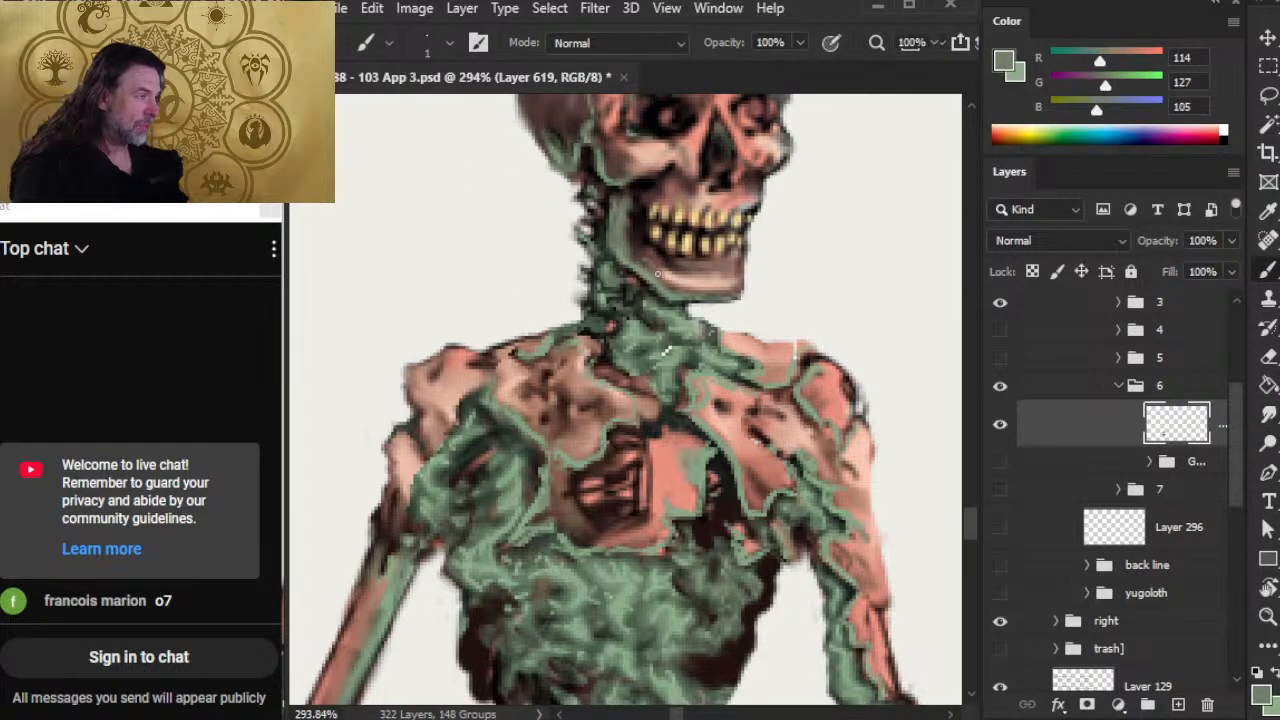
{"action": "left_click", "coordinate": [674, 336], "text": "alt"}
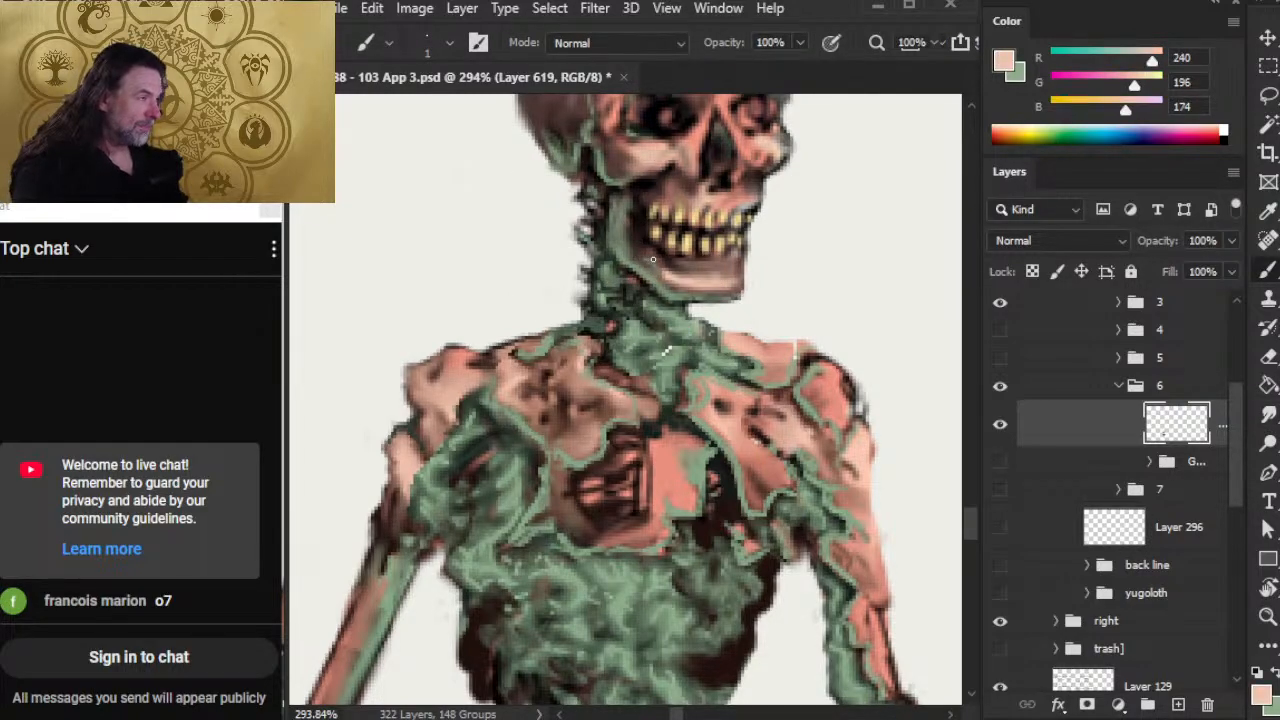
{"action": "left_click", "coordinate": [649, 258], "text": "alt"}
{"action": "key", "text": "r"}
{"action": "left_click_drag", "start_coordinate": [660, 277], "coordinate": [670, 297]}
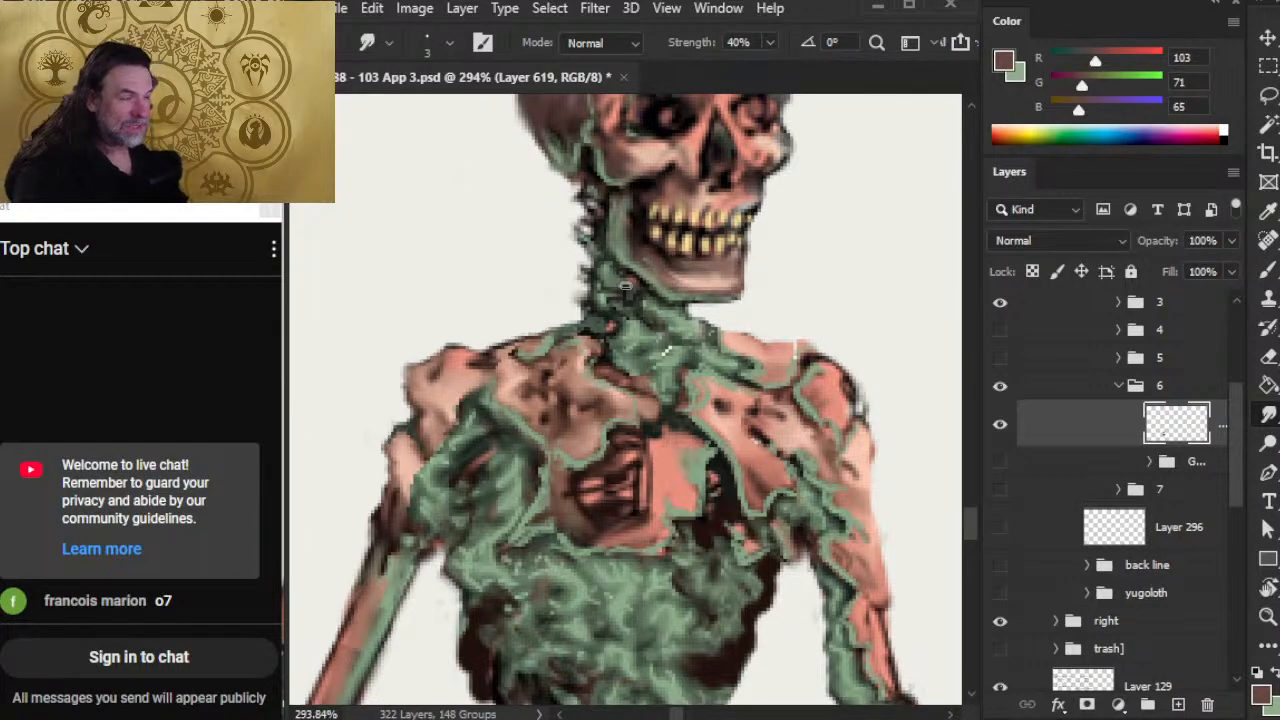
Step: Dot sampled light peach highlights on the bone around the teeth and smudge those below the lower row
{"action": "key", "text": "b"}
{"action": "left_click", "coordinate": [688, 266], "text": "alt"}
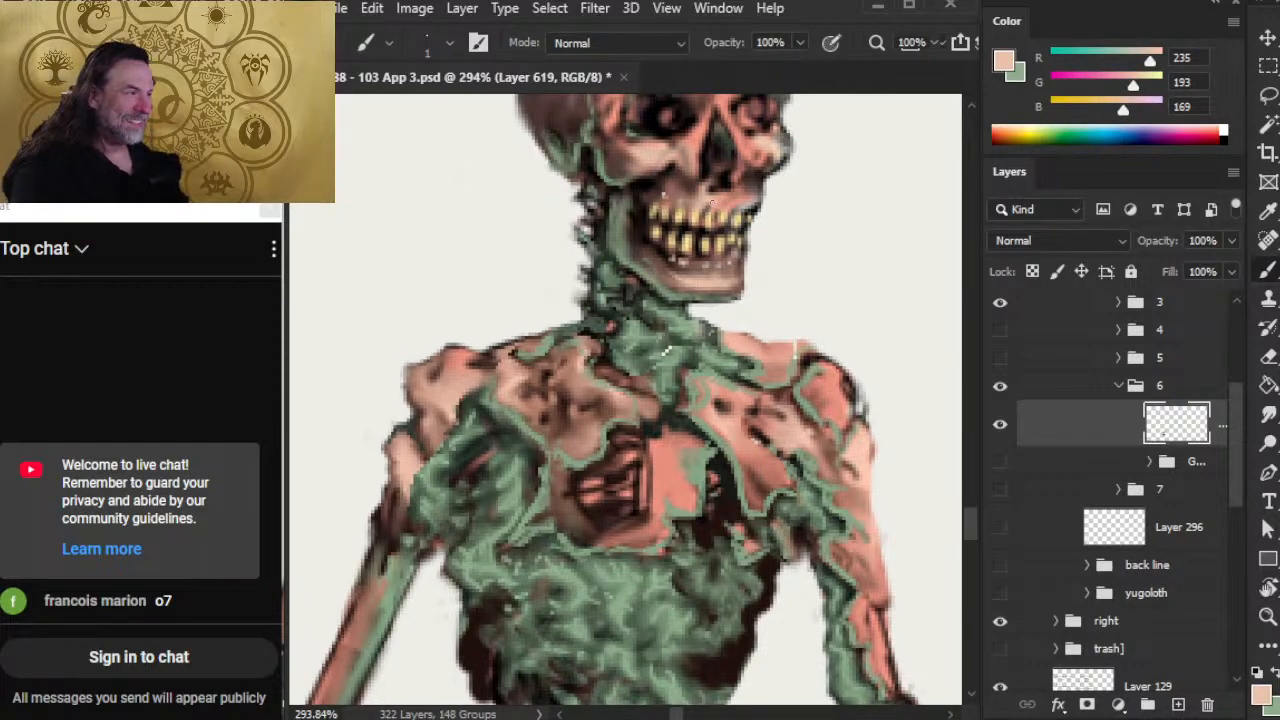
{"action": "key", "text": "r"}
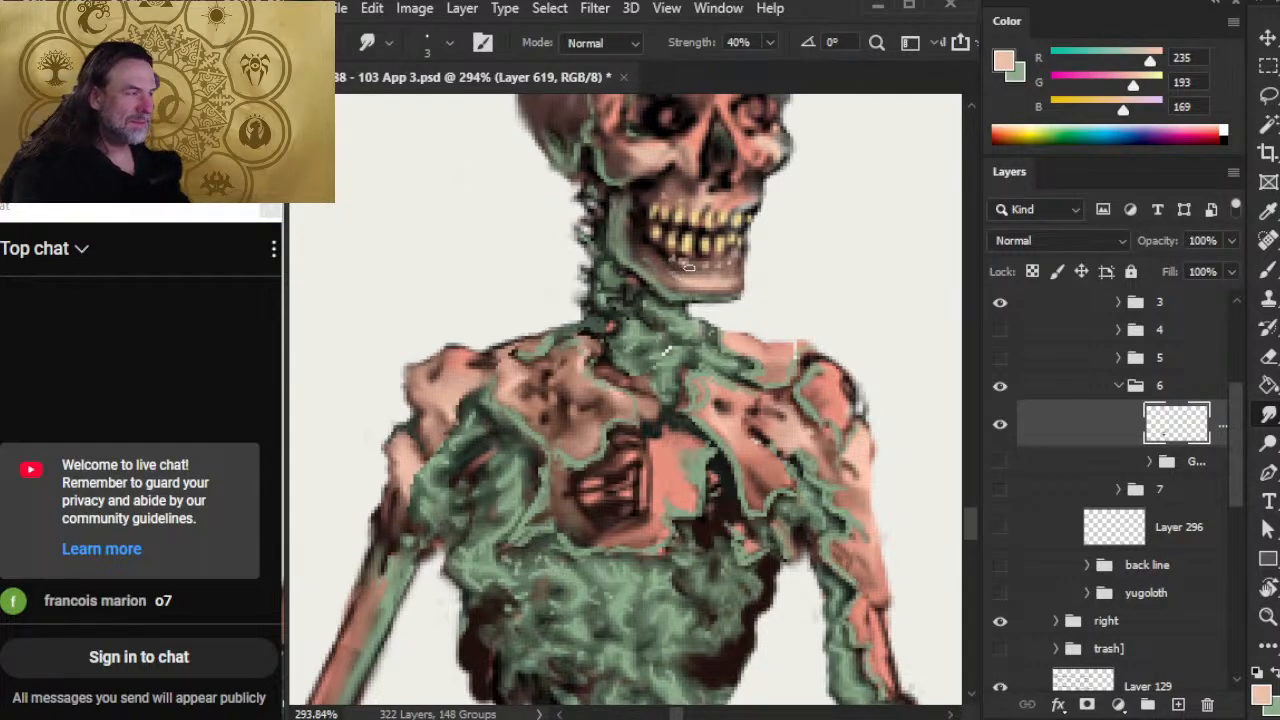
Step: Smudge the right hip joint at the top of the thigh bone with a 5 px brush at 70% strength
{"action": "key", "text": "z"}
{"action": "left_click_drag", "start_coordinate": [735, 435], "coordinate": [690, 402]}
{"action": "left_click_drag", "start_coordinate": [710, 541], "coordinate": [683, 348]}
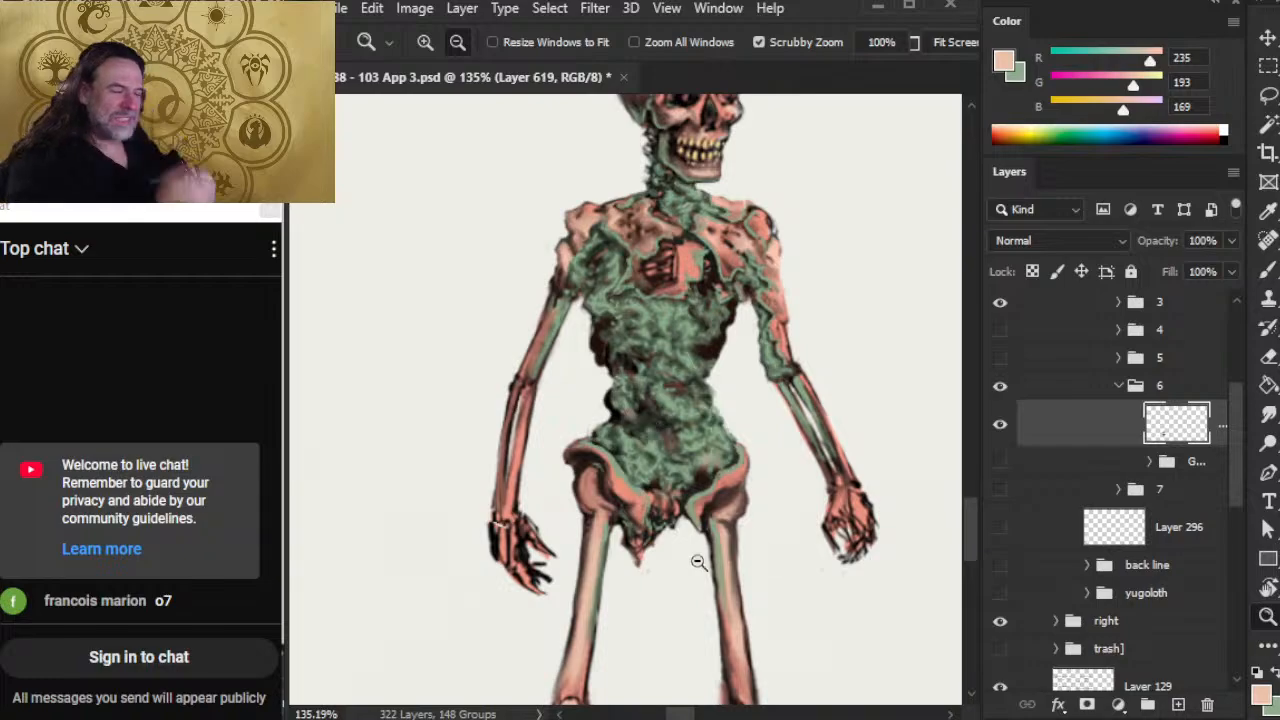
{"action": "left_click_drag", "start_coordinate": [692, 546], "coordinate": [677, 461]}
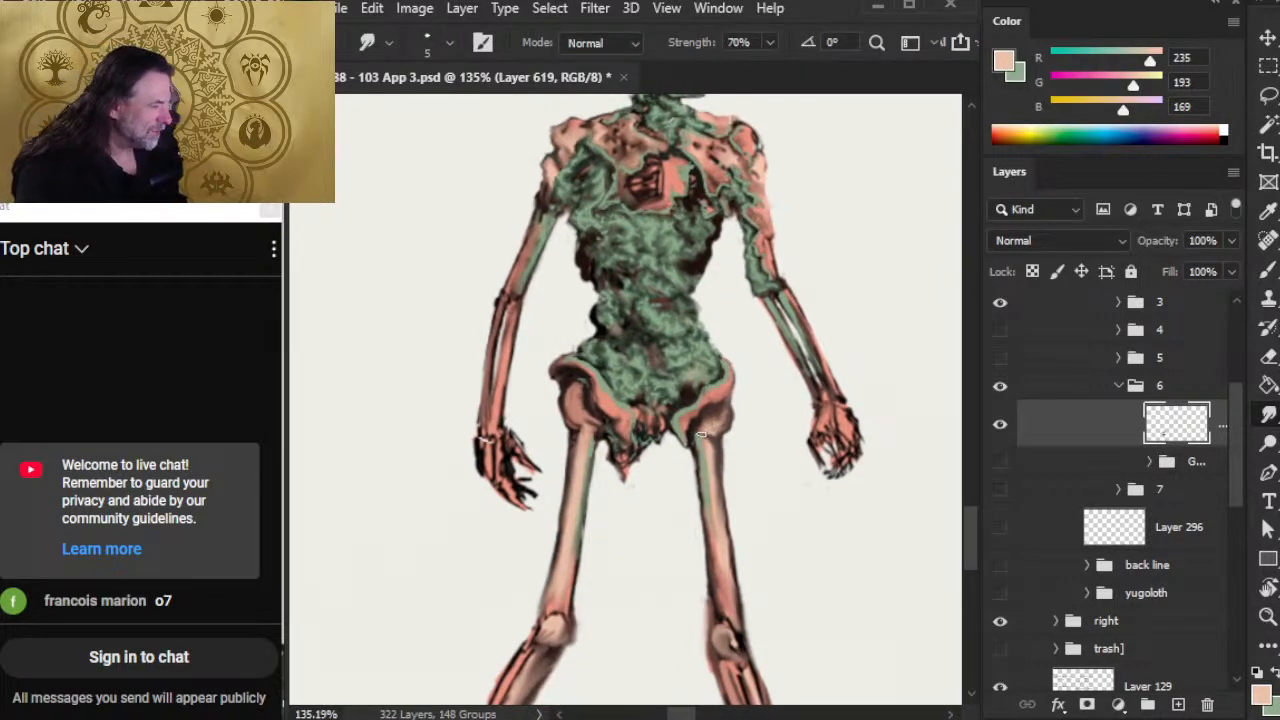
{"action": "key", "text": "7"}
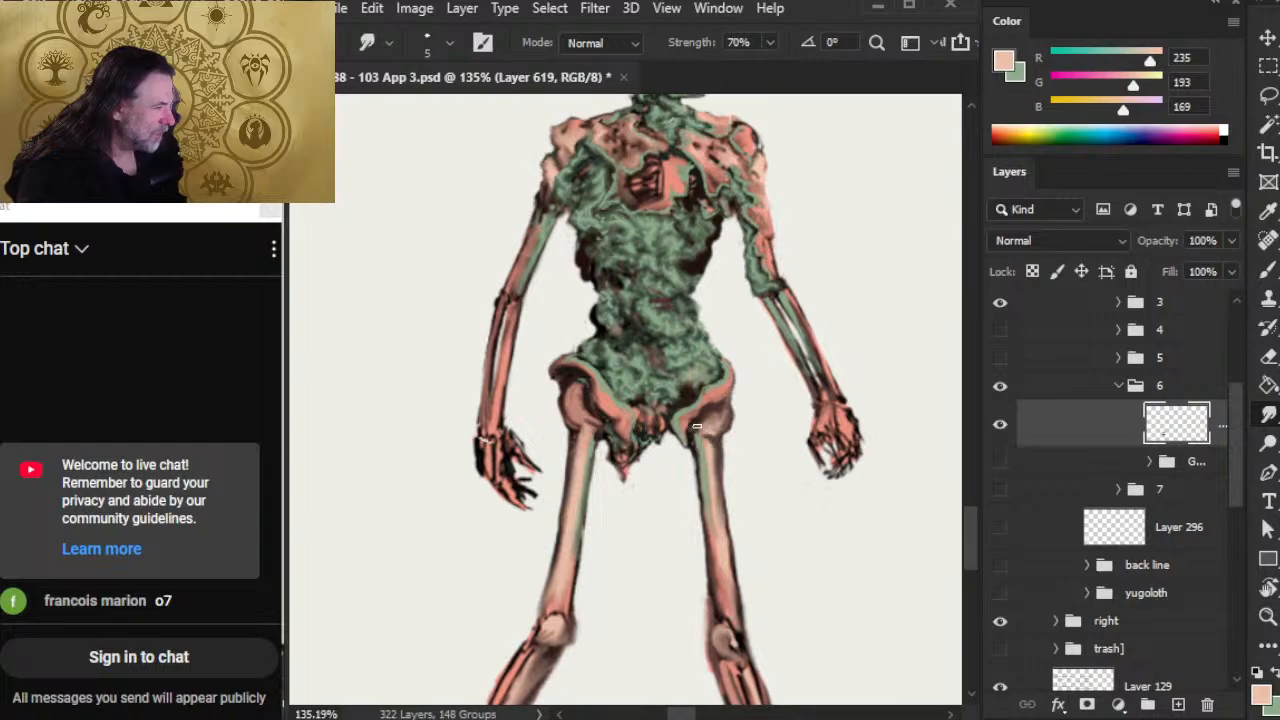
Step: Paint sampled dark brown shading along the pelvis's inner rim, from the left hip down toward the centre
{"action": "key", "text": "b"}
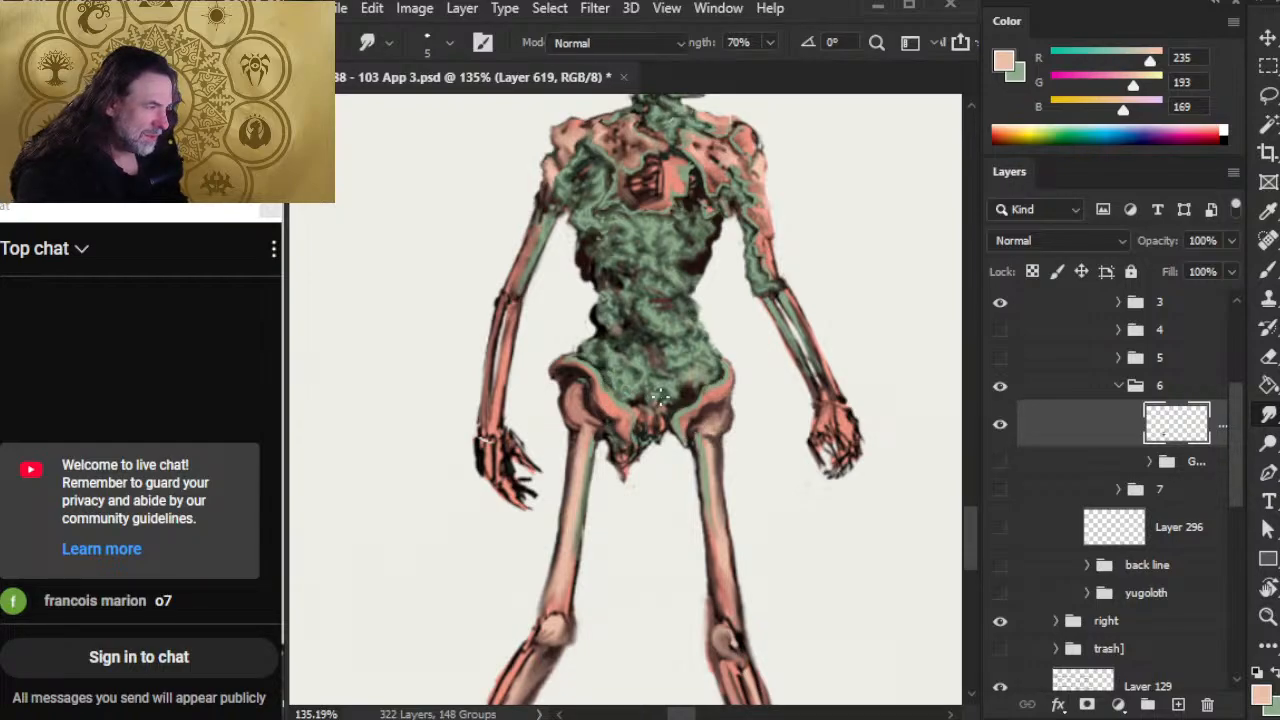
{"action": "left_click", "coordinate": [678, 398], "text": "alt"}
{"action": "left_click_drag", "start_coordinate": [601, 378], "coordinate": [639, 432]}
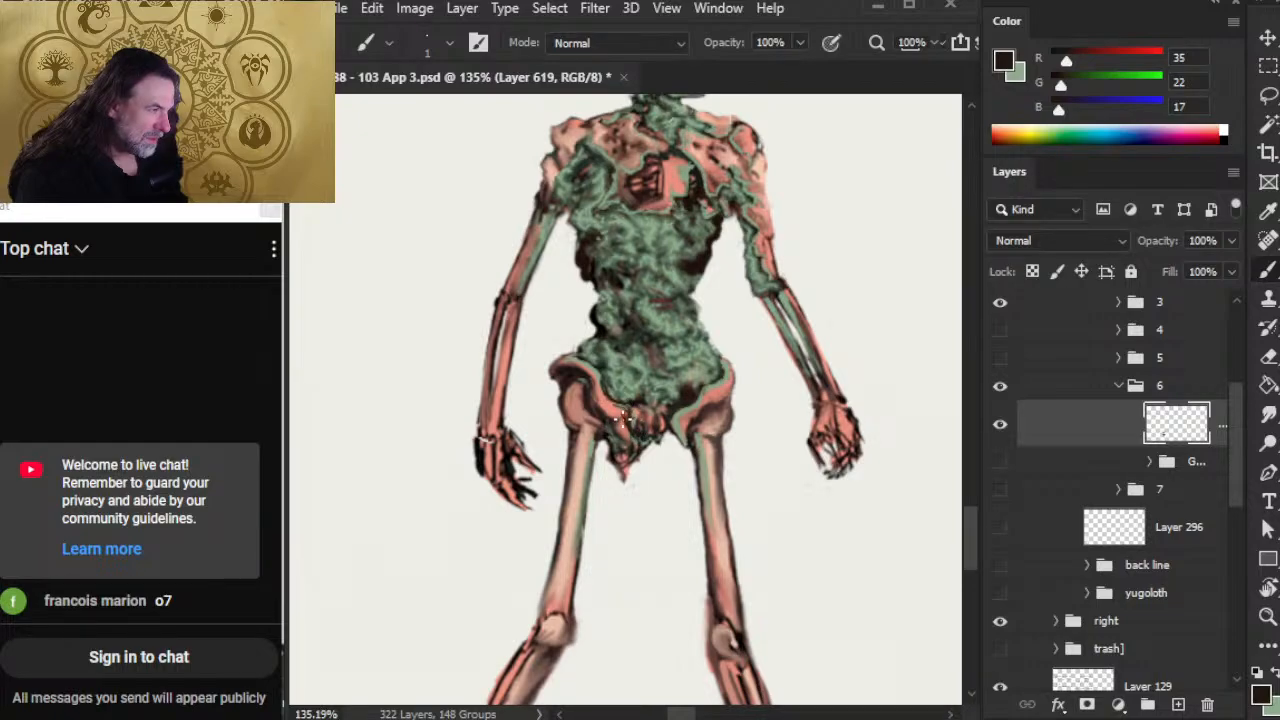
Step: Rework the top of the left hip crest with sampled grey-green and near-black strokes, smudging and erasing to clean its edge
{"action": "left_click", "coordinate": [575, 348], "text": "alt"}
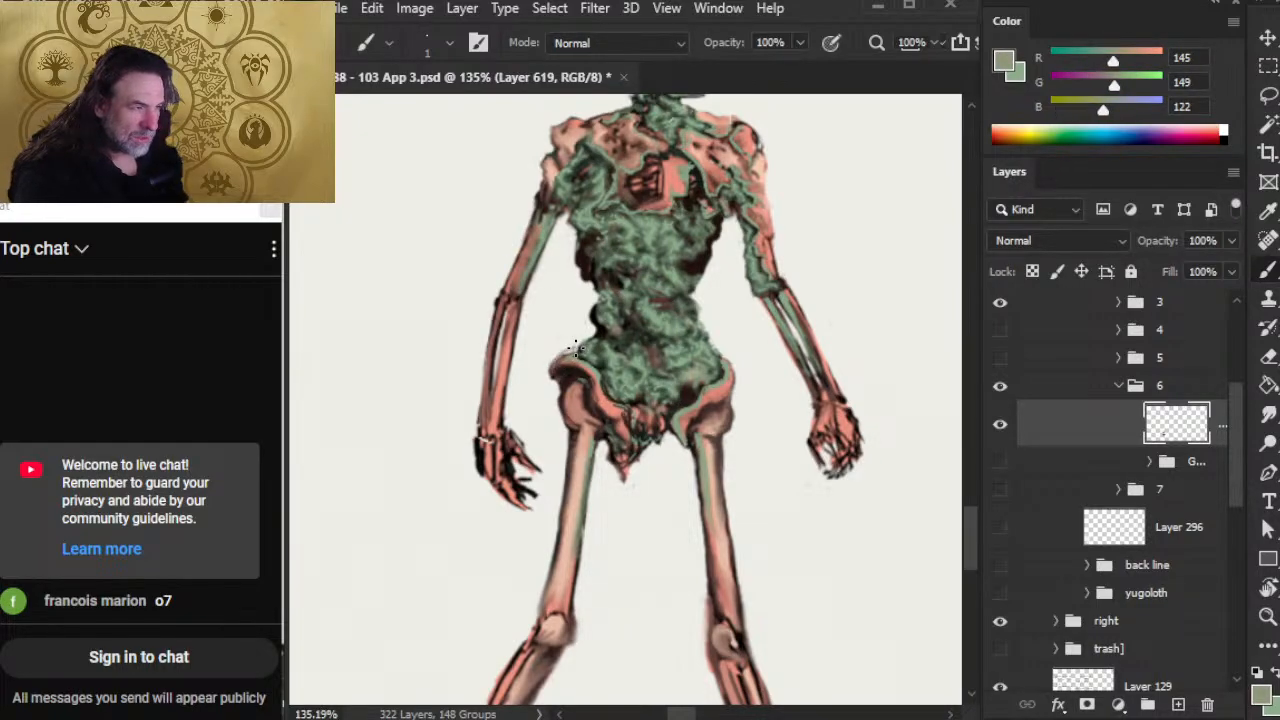
{"action": "left_click", "coordinate": [575, 348], "text": "alt"}
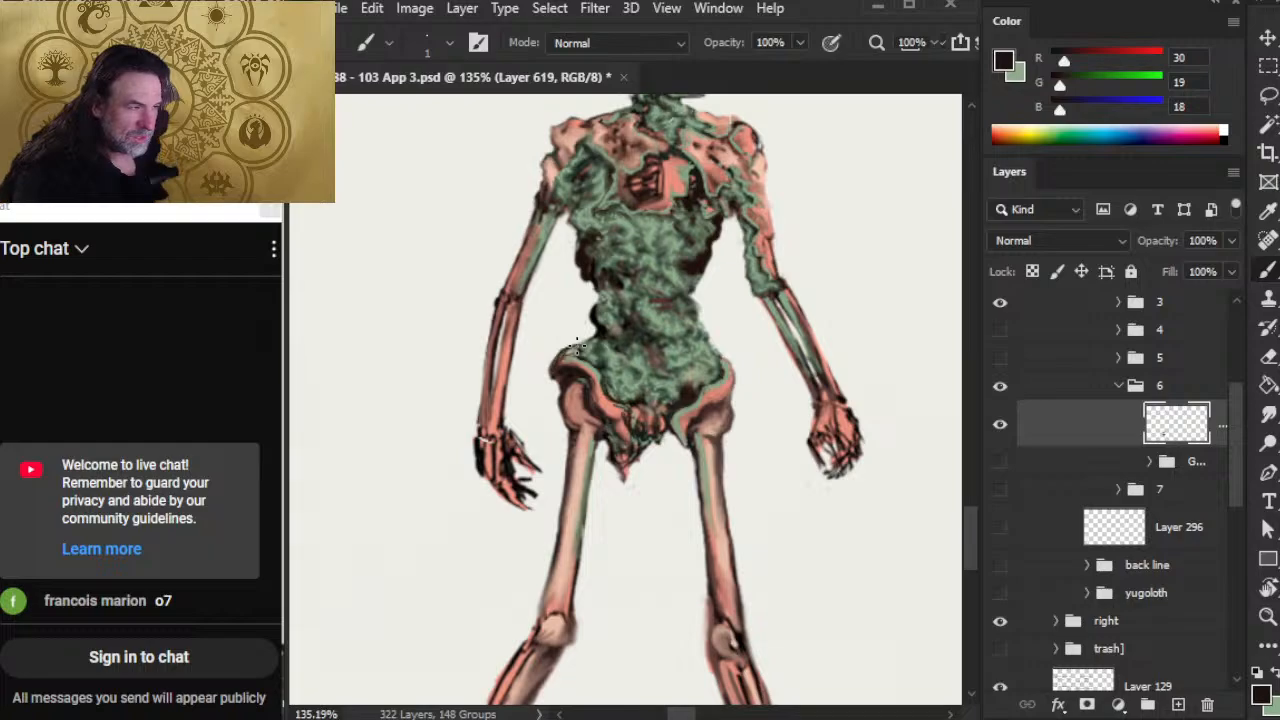
{"action": "left_click", "coordinate": [571, 430], "text": "alt"}
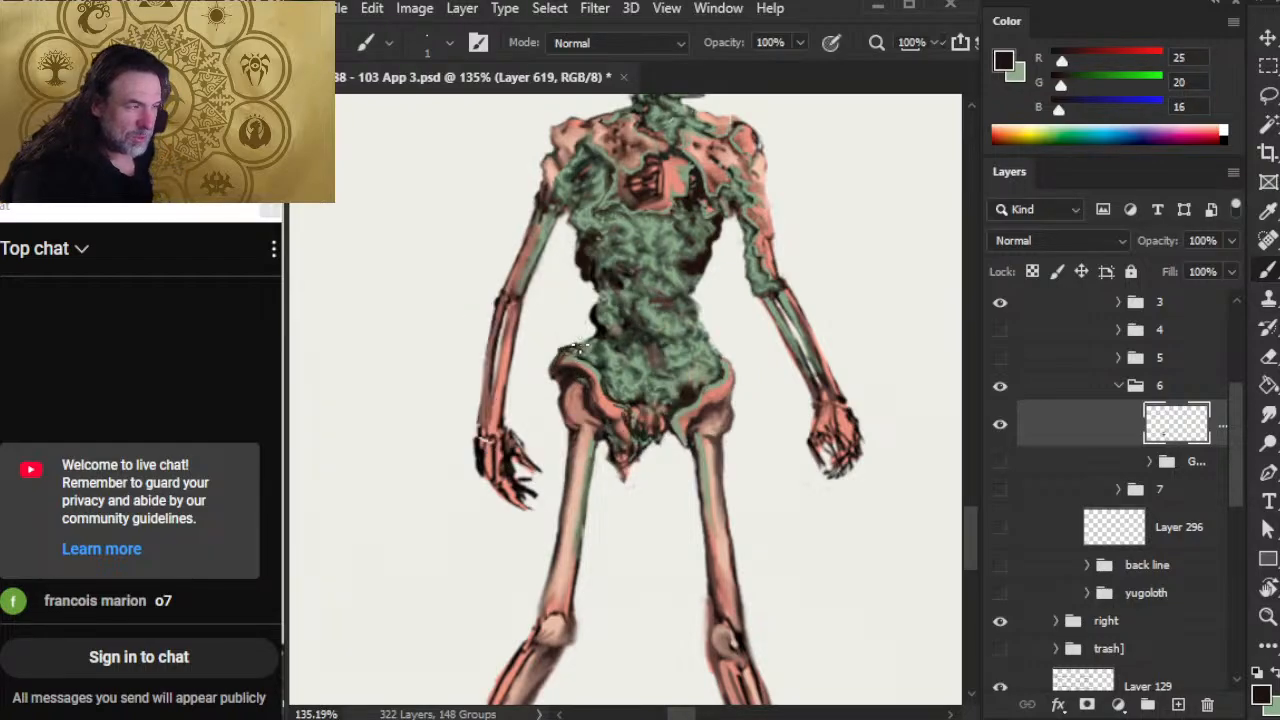
{"action": "key", "text": "r"}
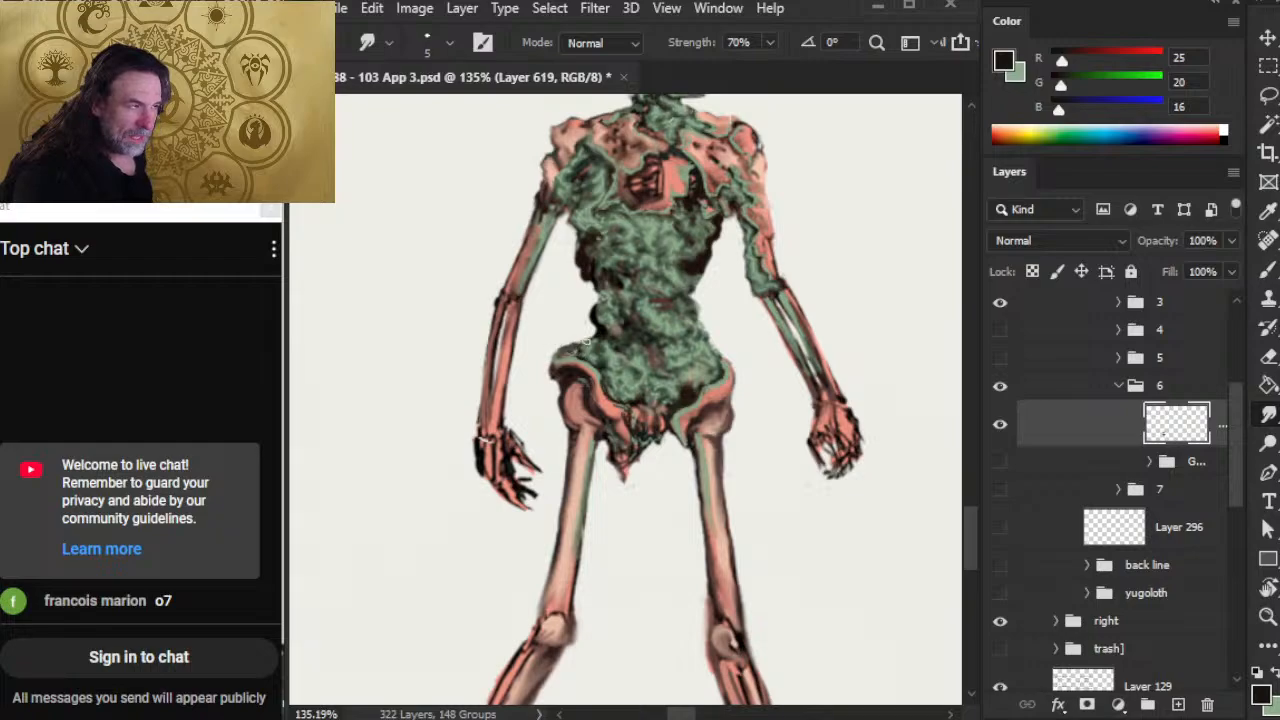
{"action": "key", "text": "e"}
{"action": "key", "text": "b"}
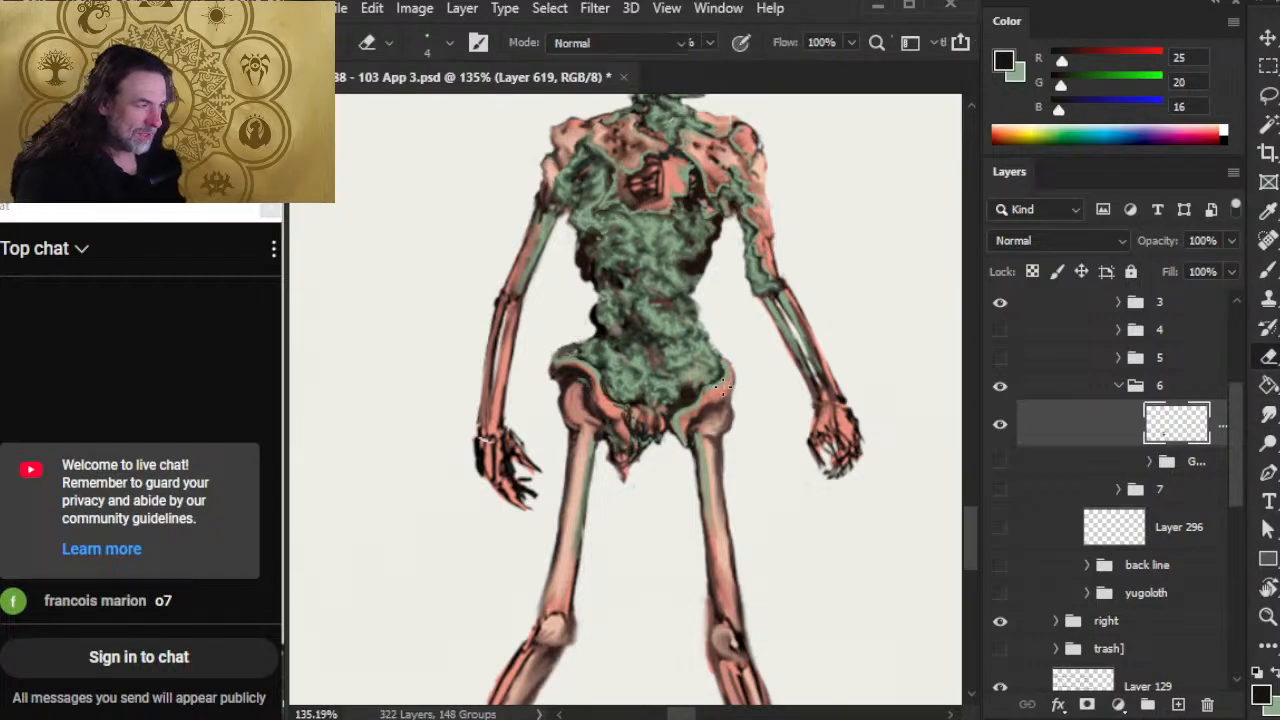
Step: Sketch a wider outer contour around the right hip crest with sampled near-black and brown using a 1 px brush
{"action": "left_click", "coordinate": [730, 386], "text": "alt"}
{"action": "left_click", "coordinate": [700, 393], "text": "alt"}
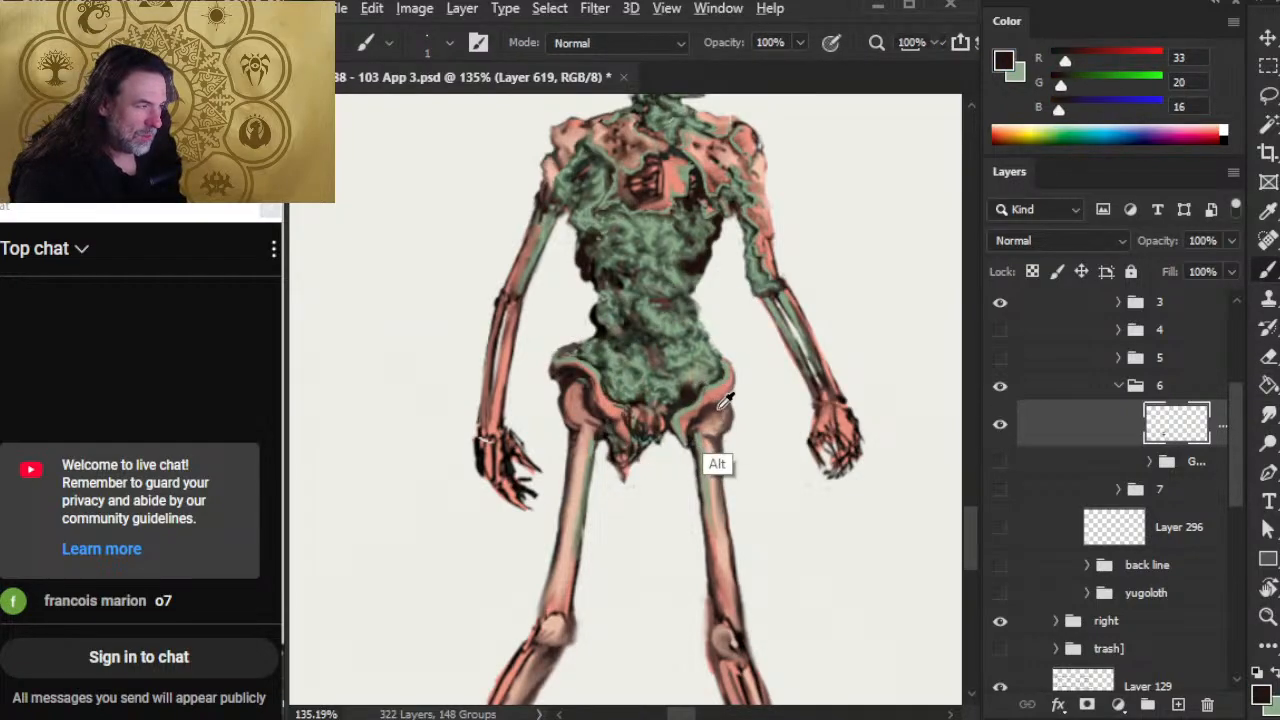
{"action": "left_click", "coordinate": [723, 400], "text": "alt"}
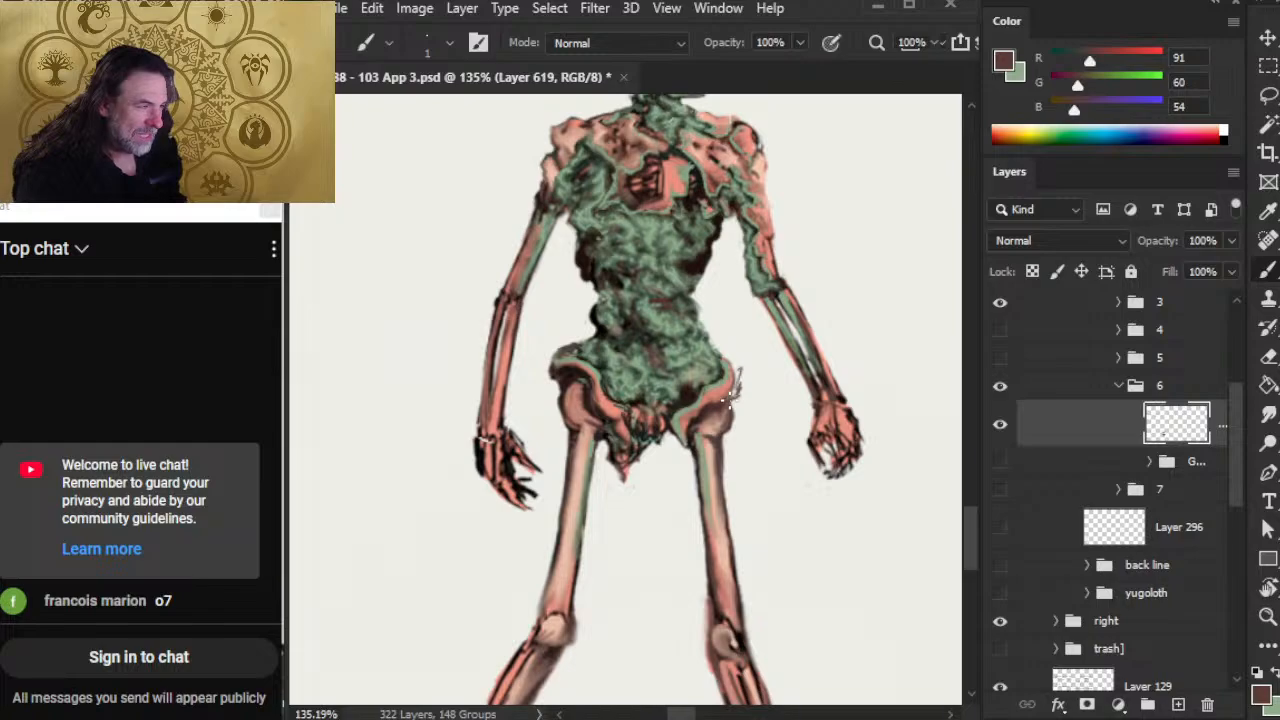
{"action": "key", "text": "r"}
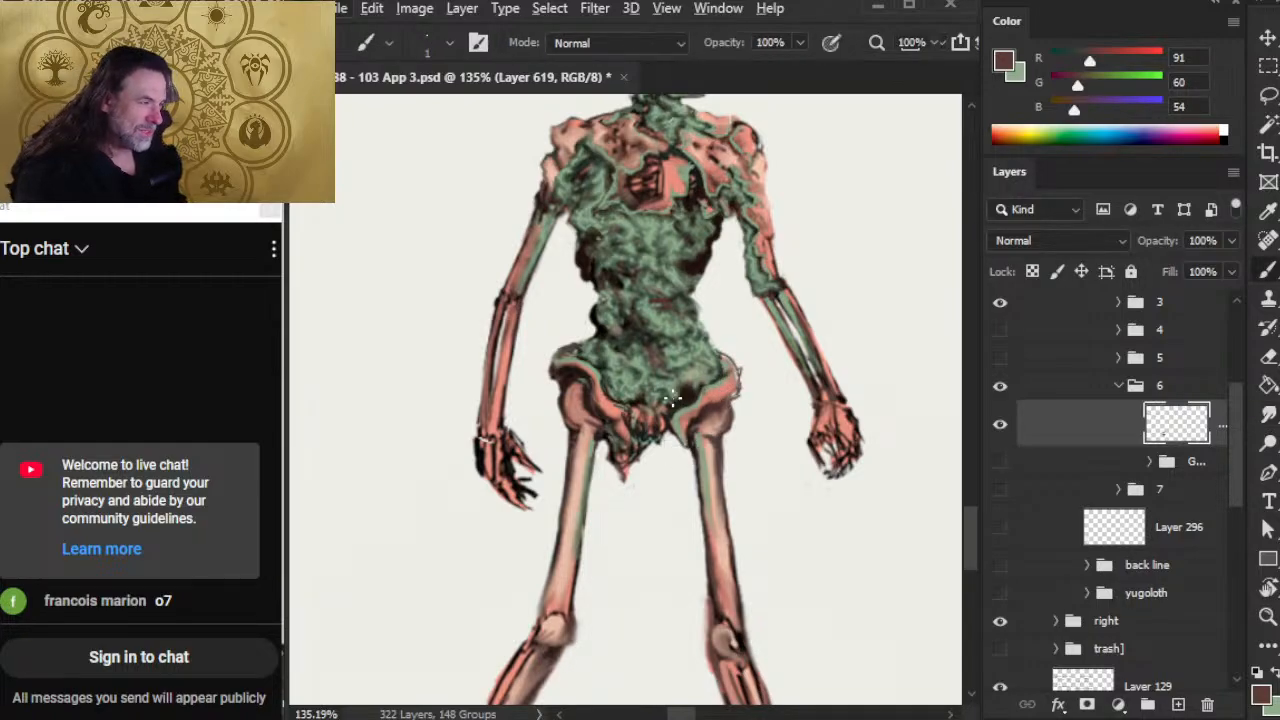
Step: Paint a sampled dark brown crease from the hollow at the right waist into the green abdomen and smudge it at 70% strength
{"action": "key", "text": "z"}
{"action": "key", "text": "ctrl+0"}
{"action": "left_click_drag", "start_coordinate": [829, 443], "coordinate": [368, 481]}
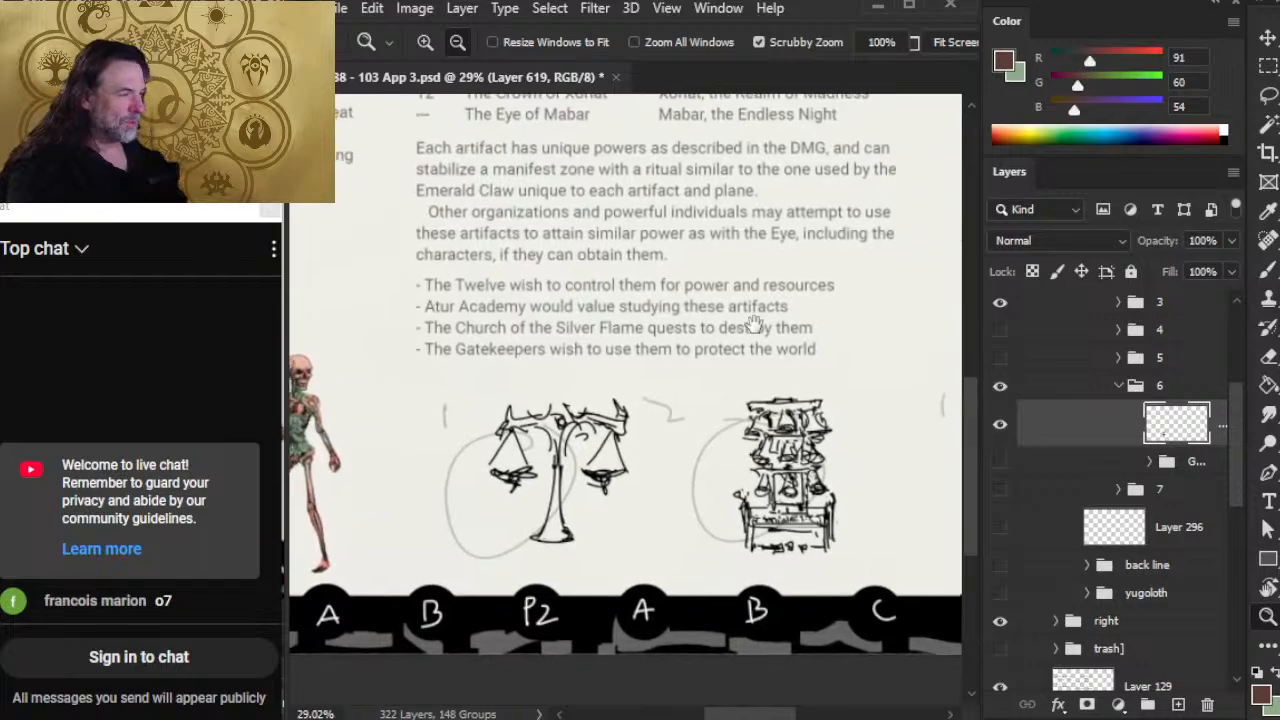
{"action": "left_click_drag", "start_coordinate": [811, 290], "coordinate": [965, 401]}
{"action": "left_click_drag", "start_coordinate": [567, 451], "coordinate": [800, 331]}
{"action": "left_click_drag", "start_coordinate": [729, 412], "coordinate": [835, 430]}
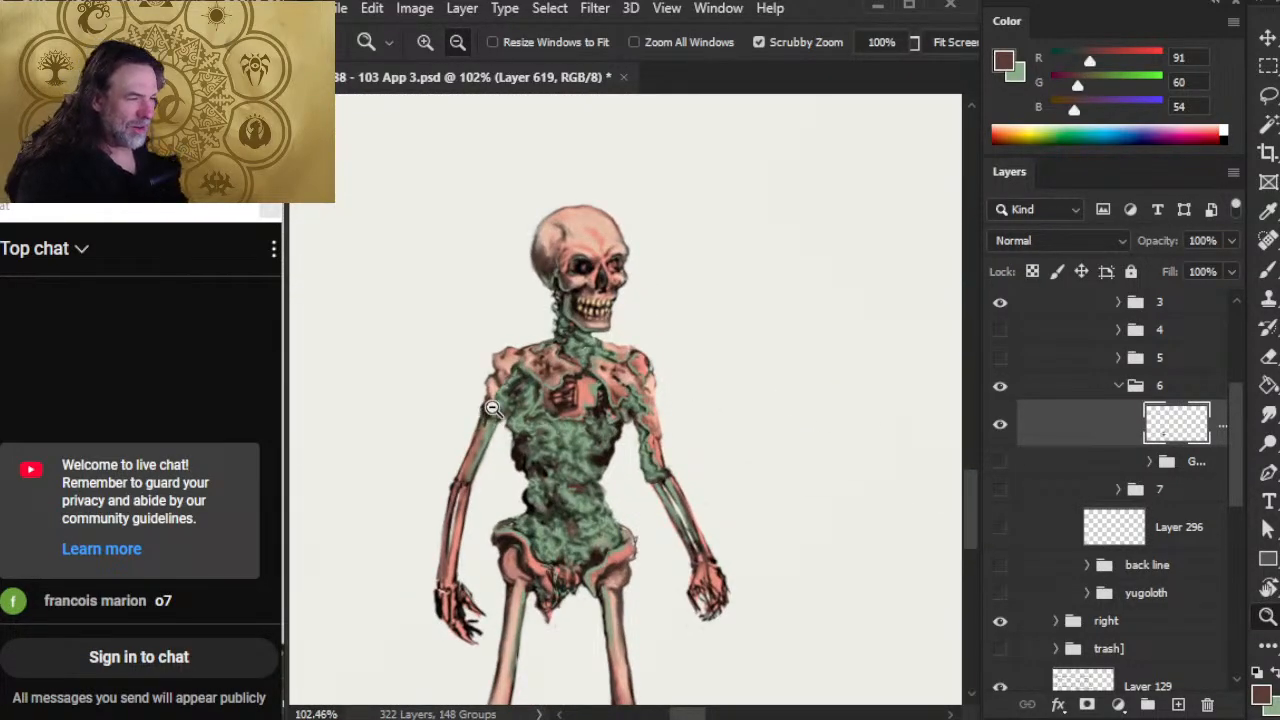
{"action": "left_click_drag", "start_coordinate": [552, 463], "coordinate": [660, 490]}
{"action": "key", "text": "b"}
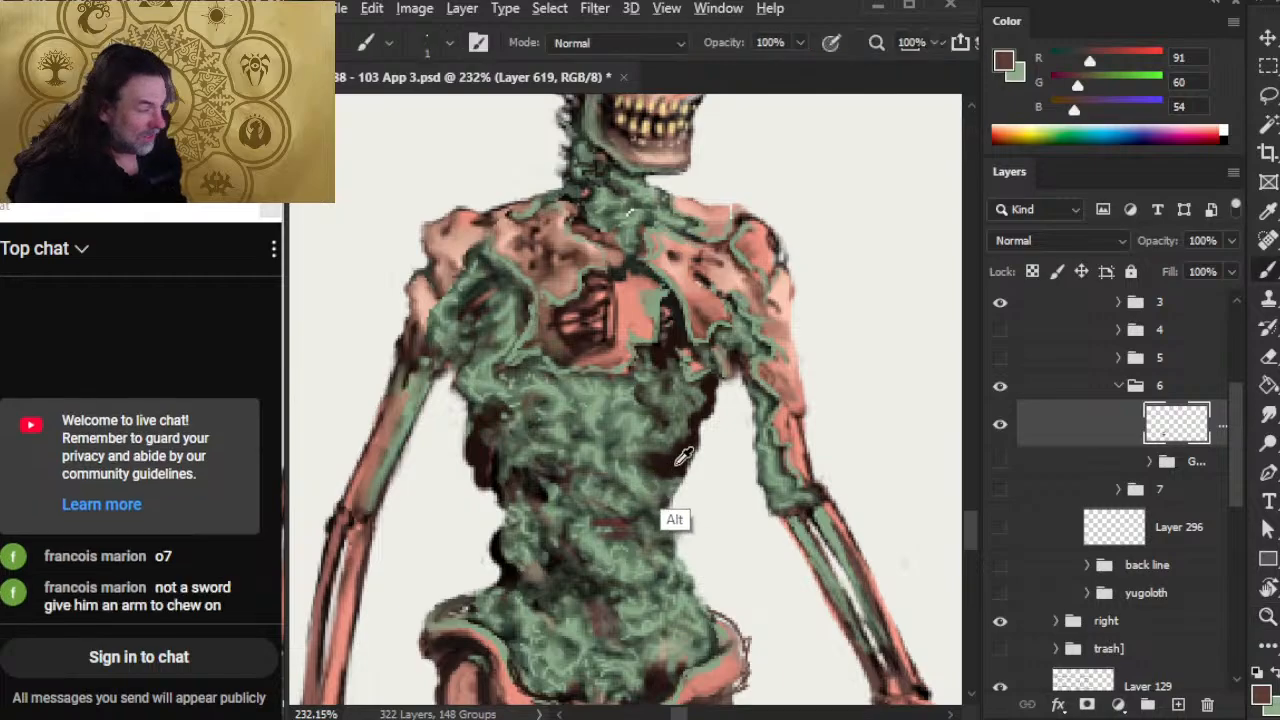
{"action": "left_click", "coordinate": [672, 525], "text": "alt"}
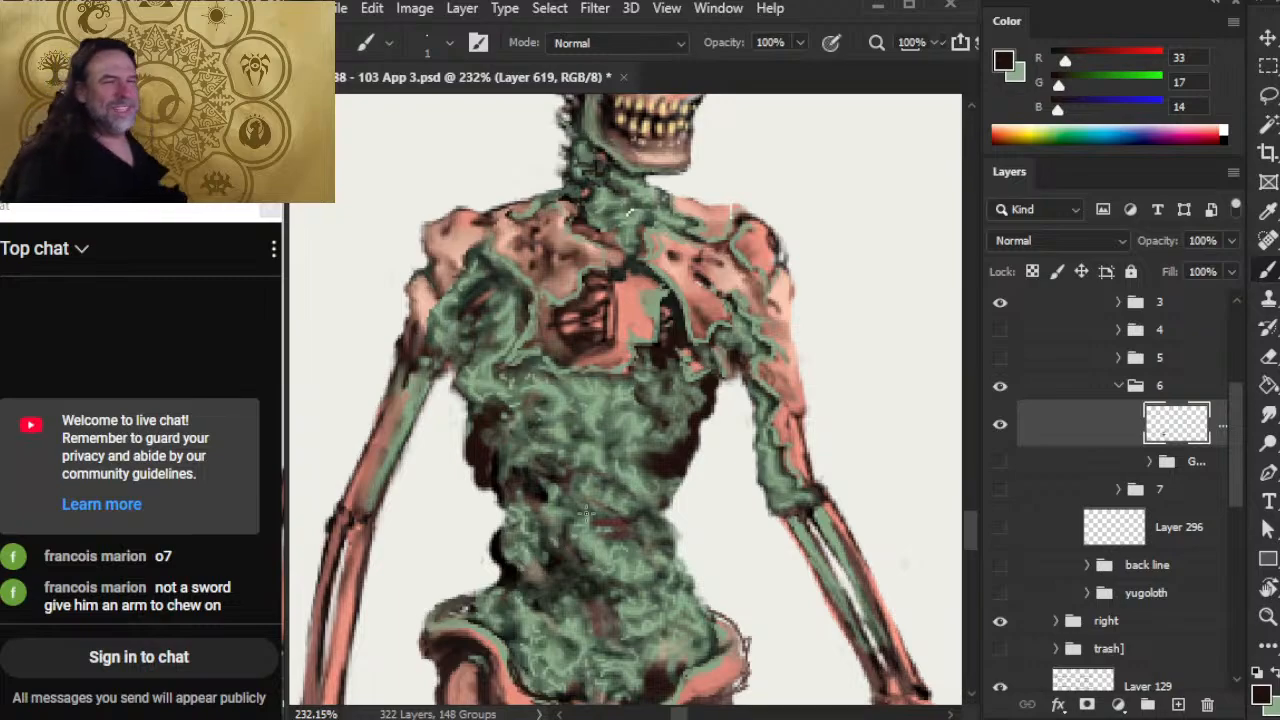
{"action": "scroll", "coordinate": [632, 494], "scroll_direction": "down", "scroll_amount": 2}
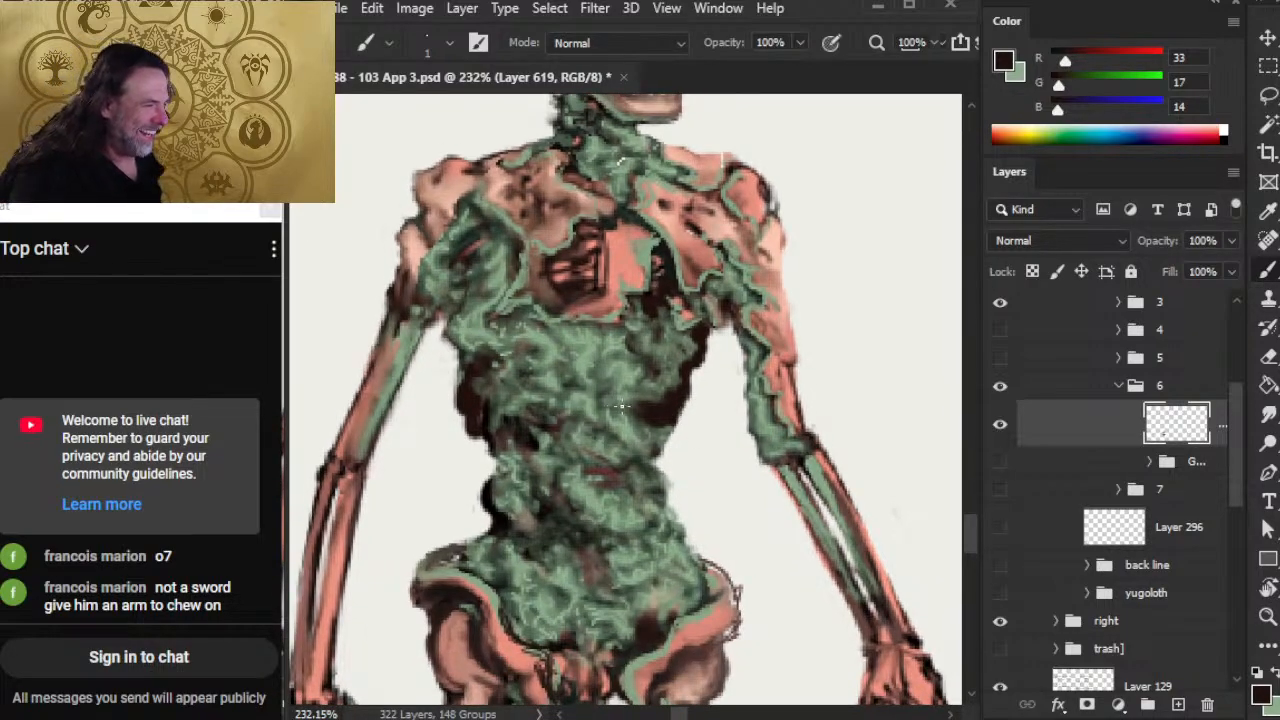
{"action": "mouse_move", "coordinate": [638, 408]}
{"action": "left_mouse_down"}
{"action": "mouse_move", "coordinate": [617, 408]}
{"action": "mouse_move", "coordinate": [690, 420]}
{"action": "left_mouse_up"}
{"action": "key", "text": "r"}
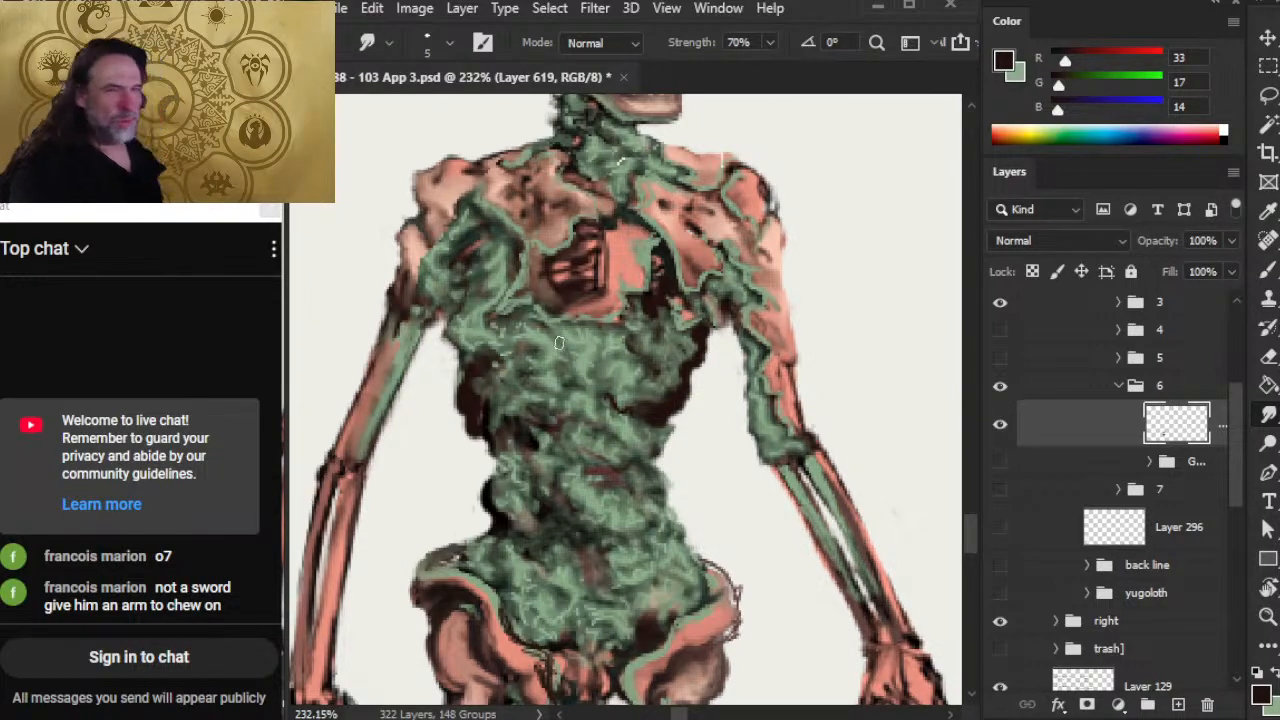
Step: Outline the right hip crest in sampled dark brown, erase the stray marks along its outer edge and fill it with sampled salmon
{"action": "left_click_drag", "start_coordinate": [580, 509], "coordinate": [611, 437]}
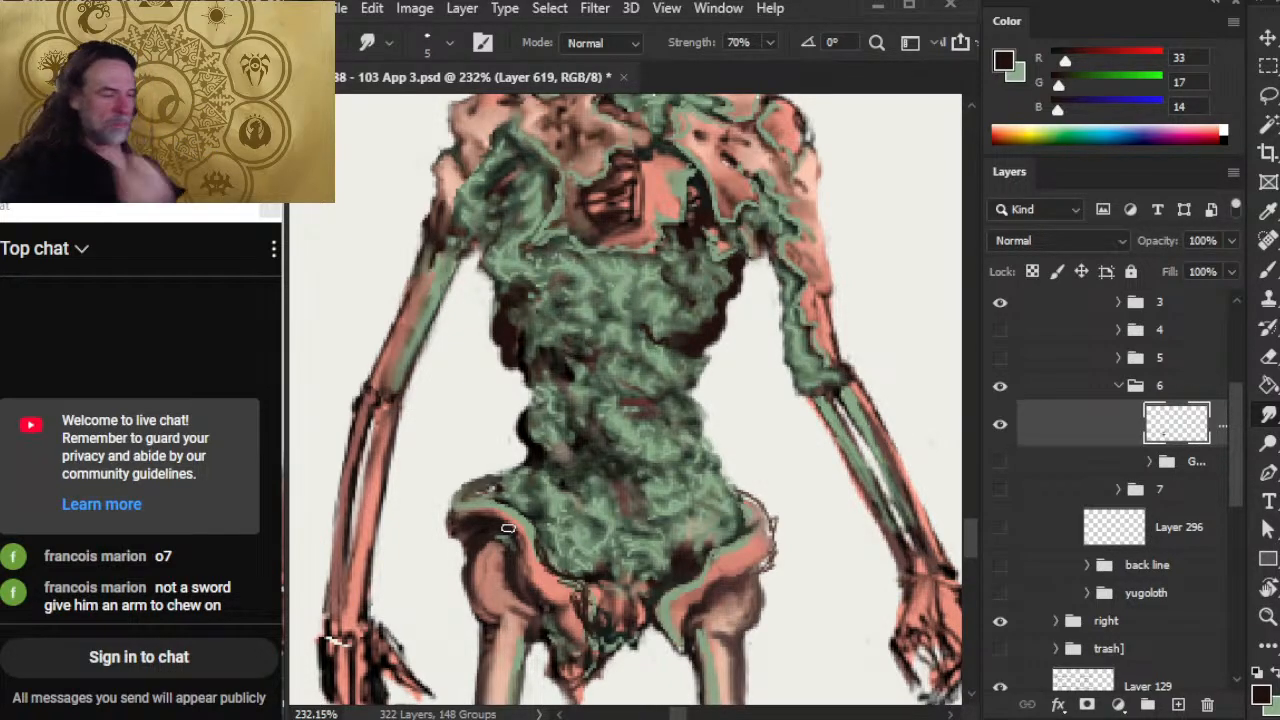
{"action": "key", "text": "b"}
{"action": "left_click", "coordinate": [690, 630], "text": "alt"}
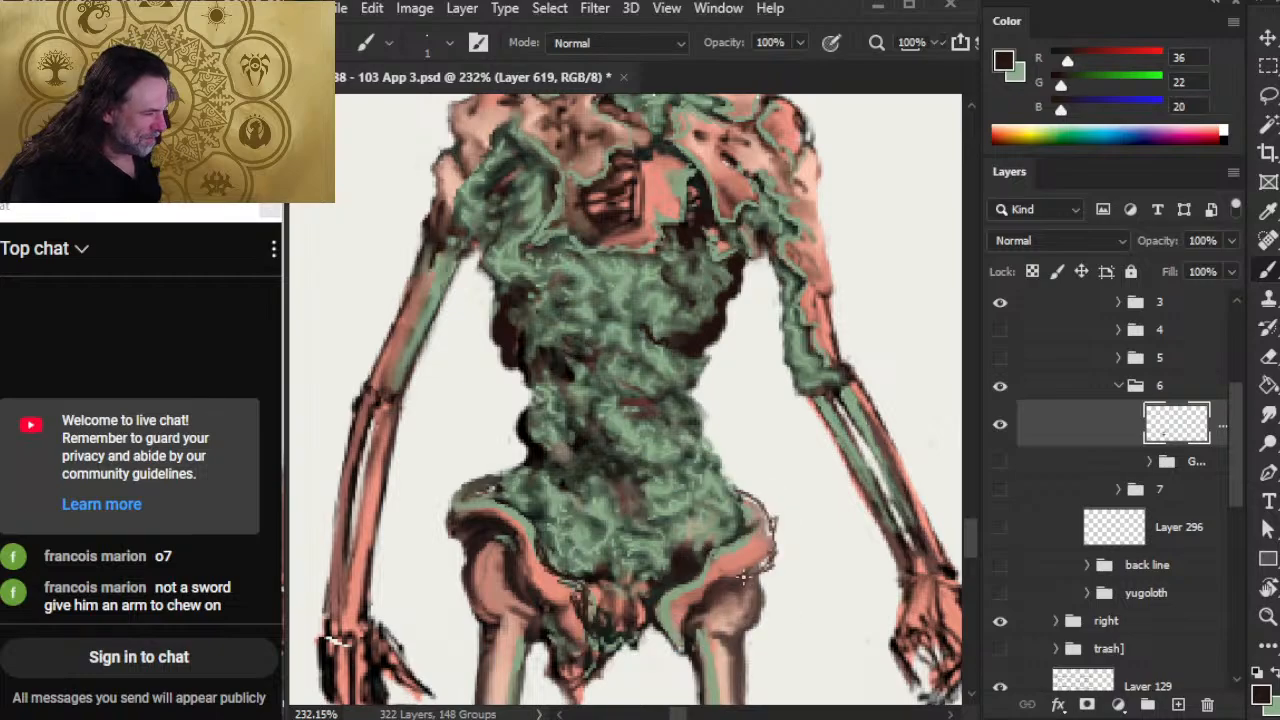
{"action": "left_click_drag", "start_coordinate": [764, 565], "coordinate": [741, 575]}
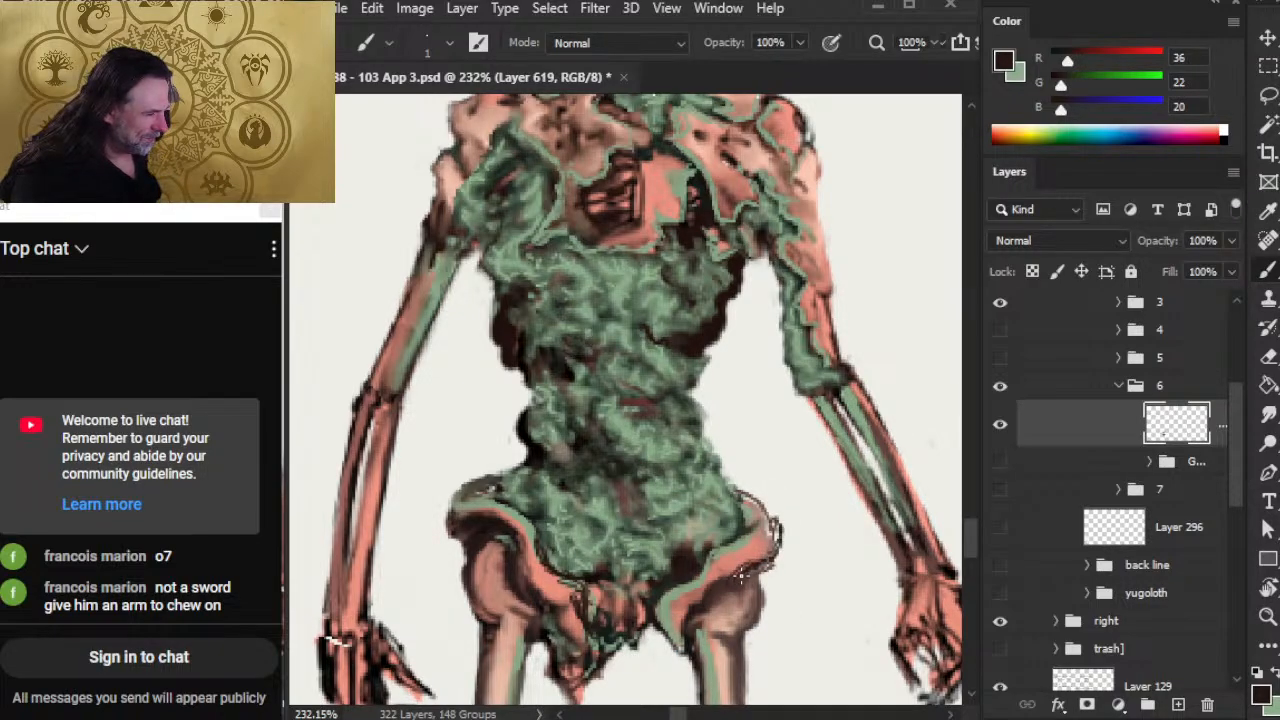
{"action": "key", "text": "e"}
{"action": "mouse_move", "coordinate": [760, 500]}
{"action": "left_mouse_down"}
{"action": "mouse_move", "coordinate": [741, 494]}
{"action": "mouse_move", "coordinate": [768, 500]}
{"action": "left_mouse_up"}
{"action": "key", "text": "b"}
{"action": "left_click", "coordinate": [755, 549], "text": "alt"}
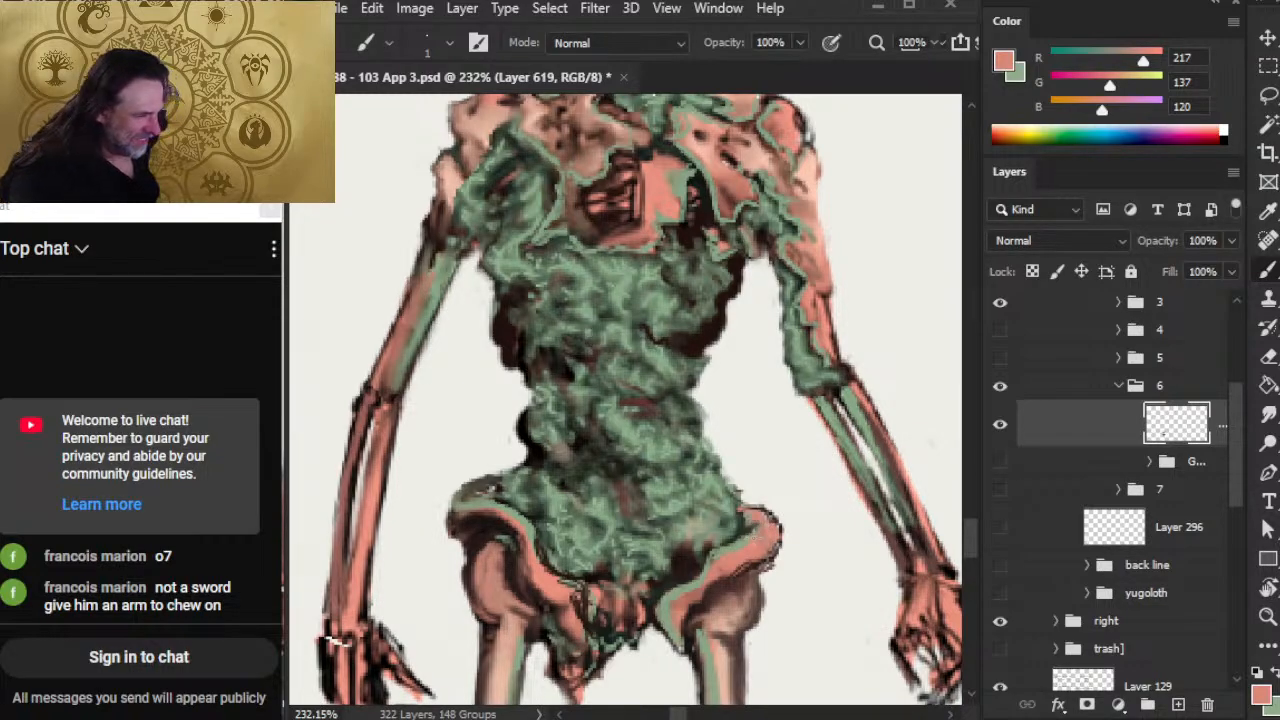
Step: Blend sampled near-black and grey-green strokes into the abdomen's lower right edge, just above the pelvic rim
{"action": "left_click", "coordinate": [695, 558], "text": "alt"}
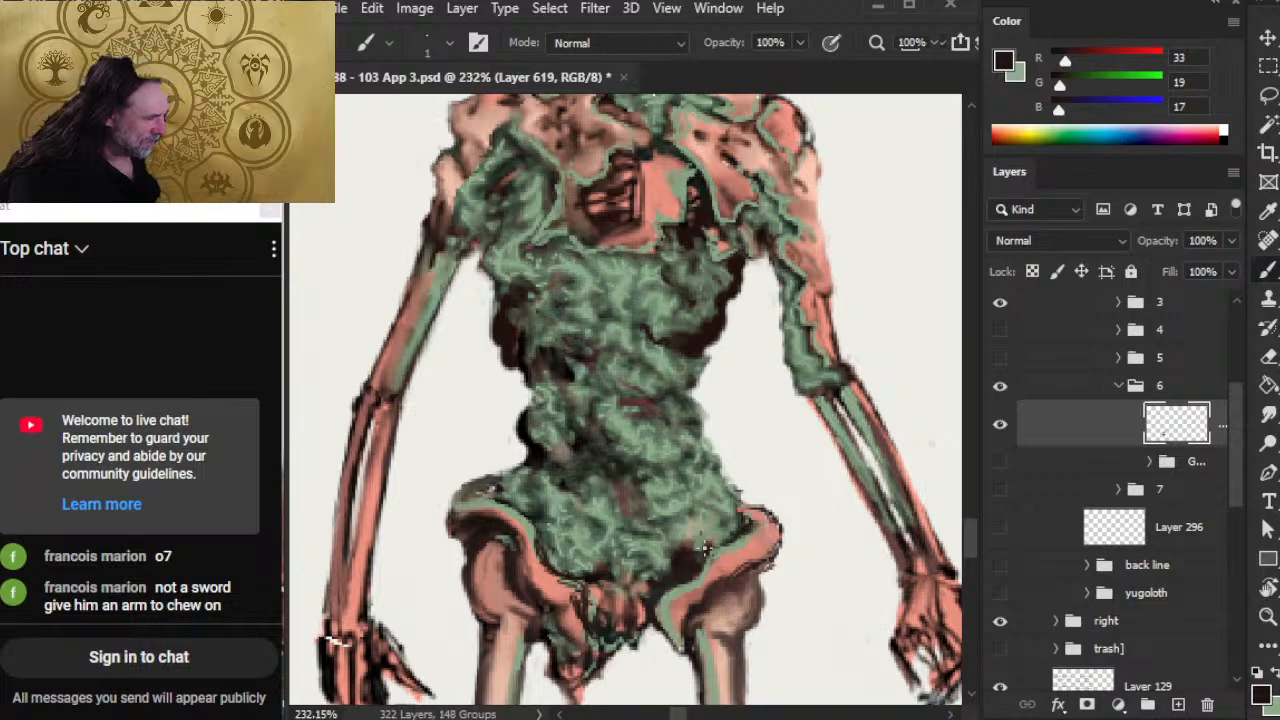
{"action": "left_click", "coordinate": [690, 553], "text": "alt"}
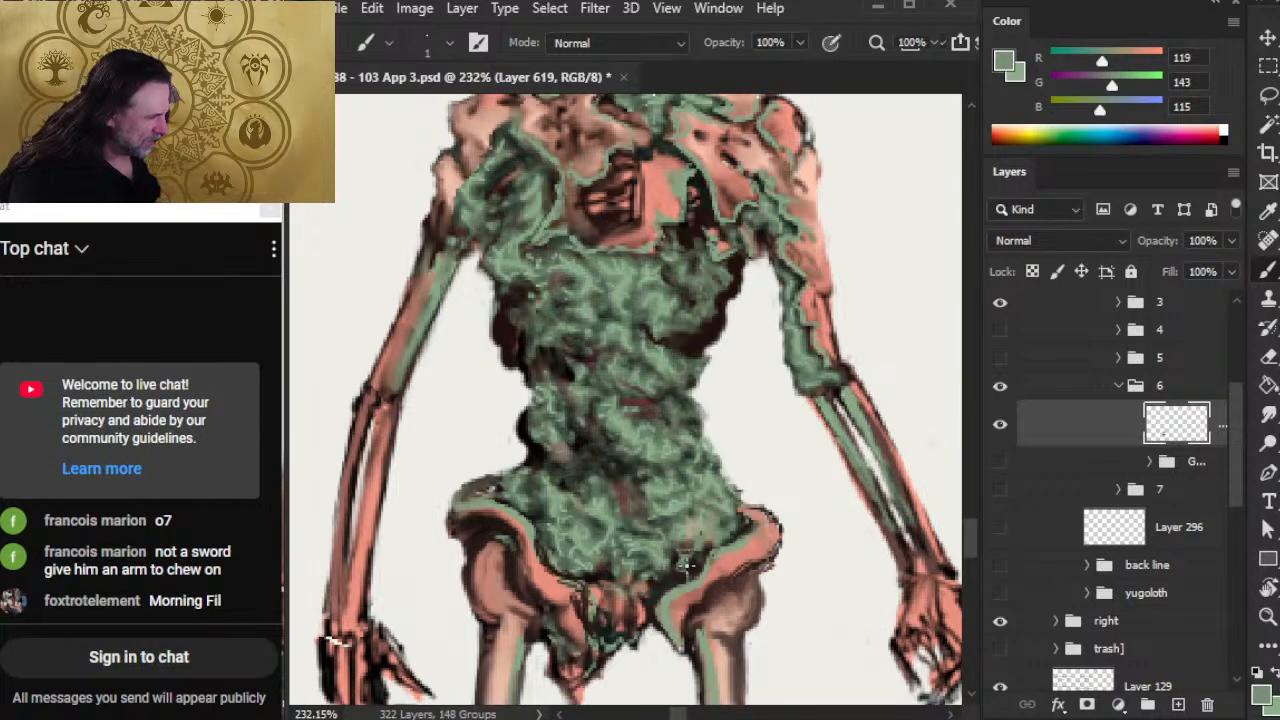
{"action": "key", "text": "r"}
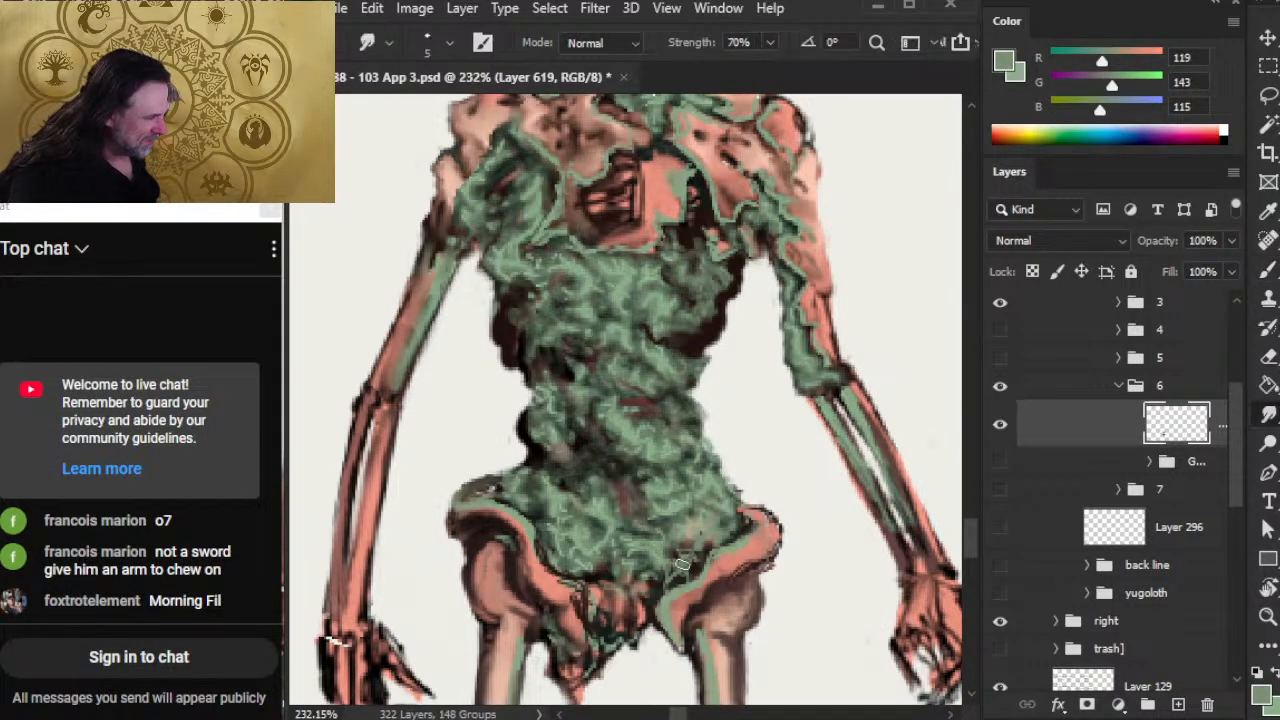
{"action": "left_click_drag", "start_coordinate": [680, 562], "coordinate": [684, 573]}
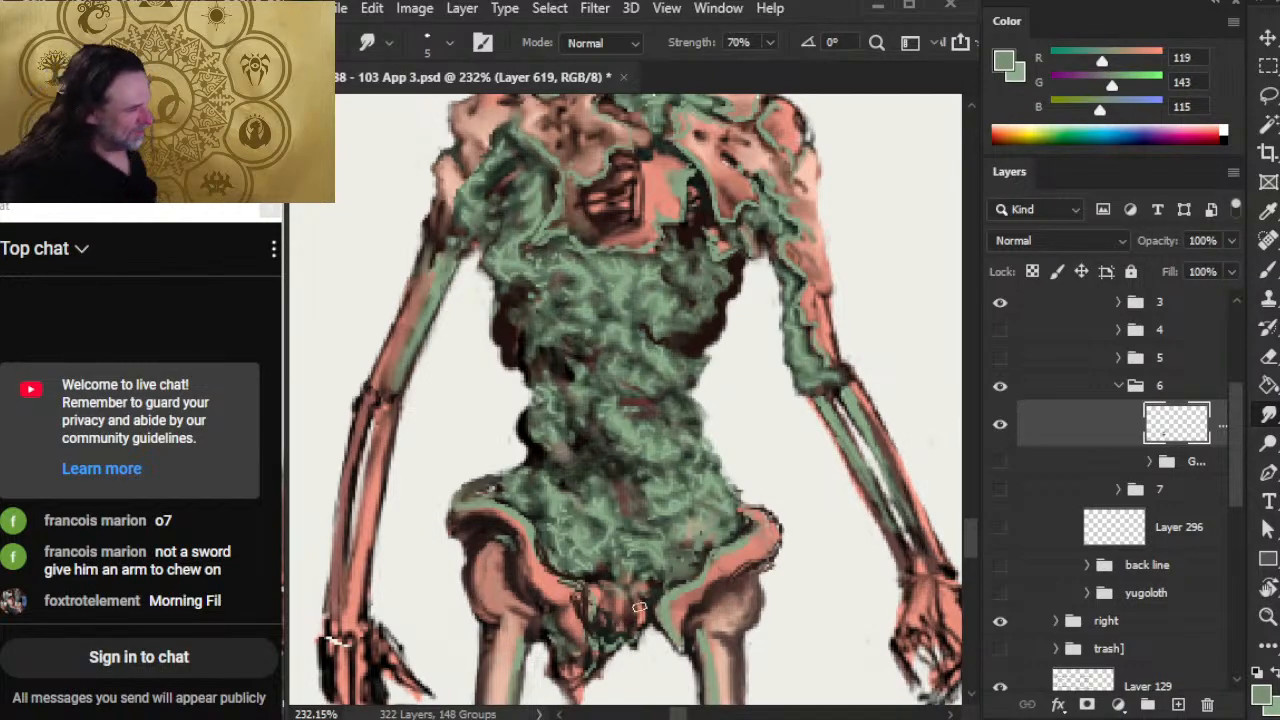
Step: Clean up the right hip joint below the crest by erasing its edge, adding sampled near-black shading and smudging it
{"action": "key", "text": "e"}
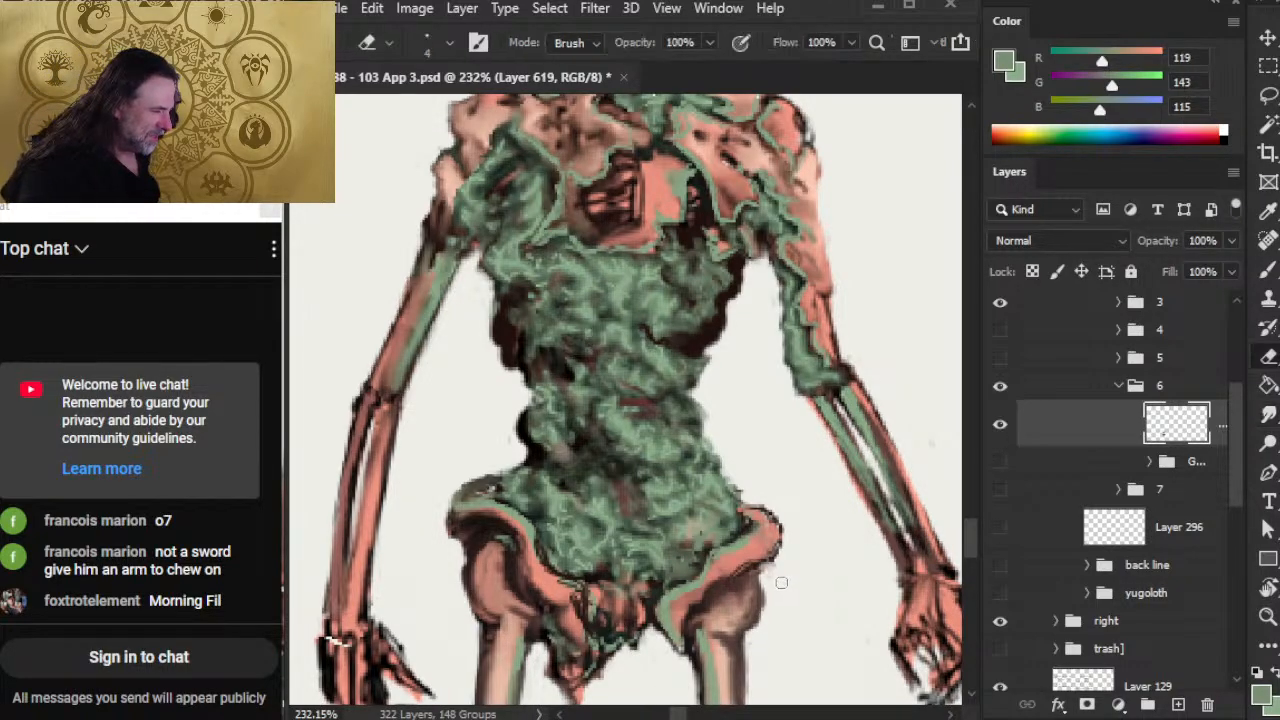
{"action": "key", "text": "r"}
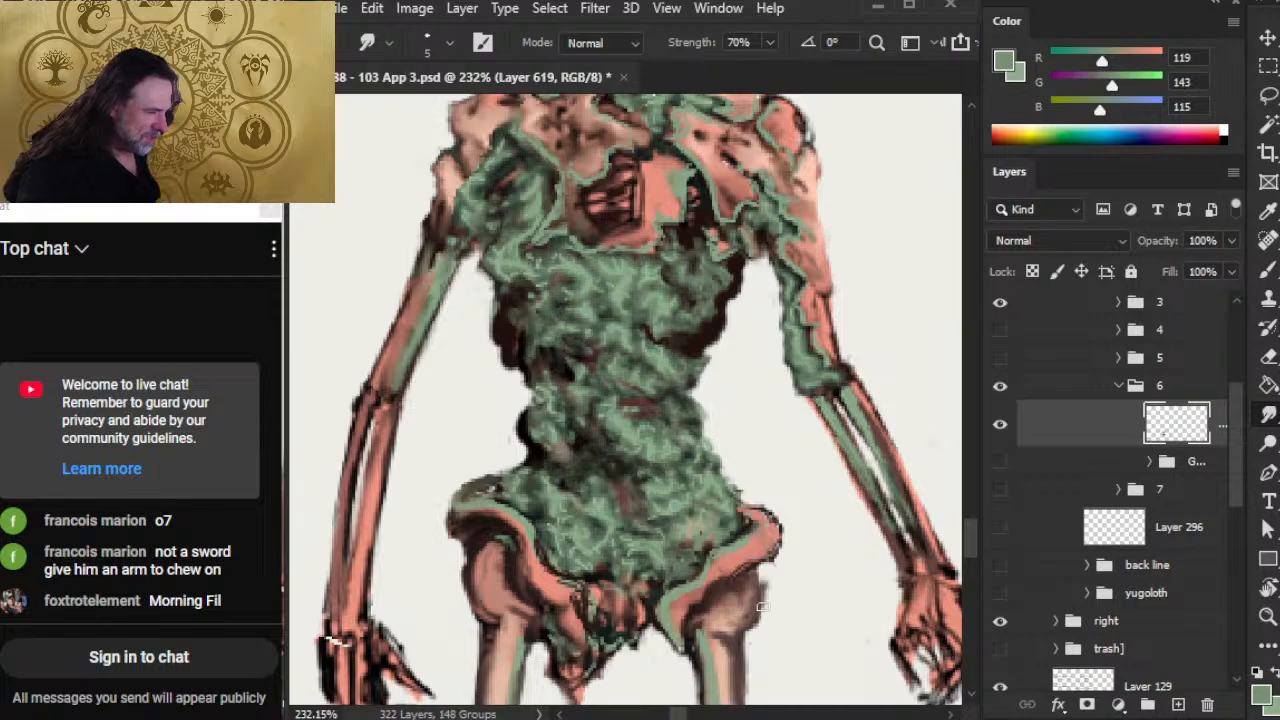
{"action": "key", "text": "b"}
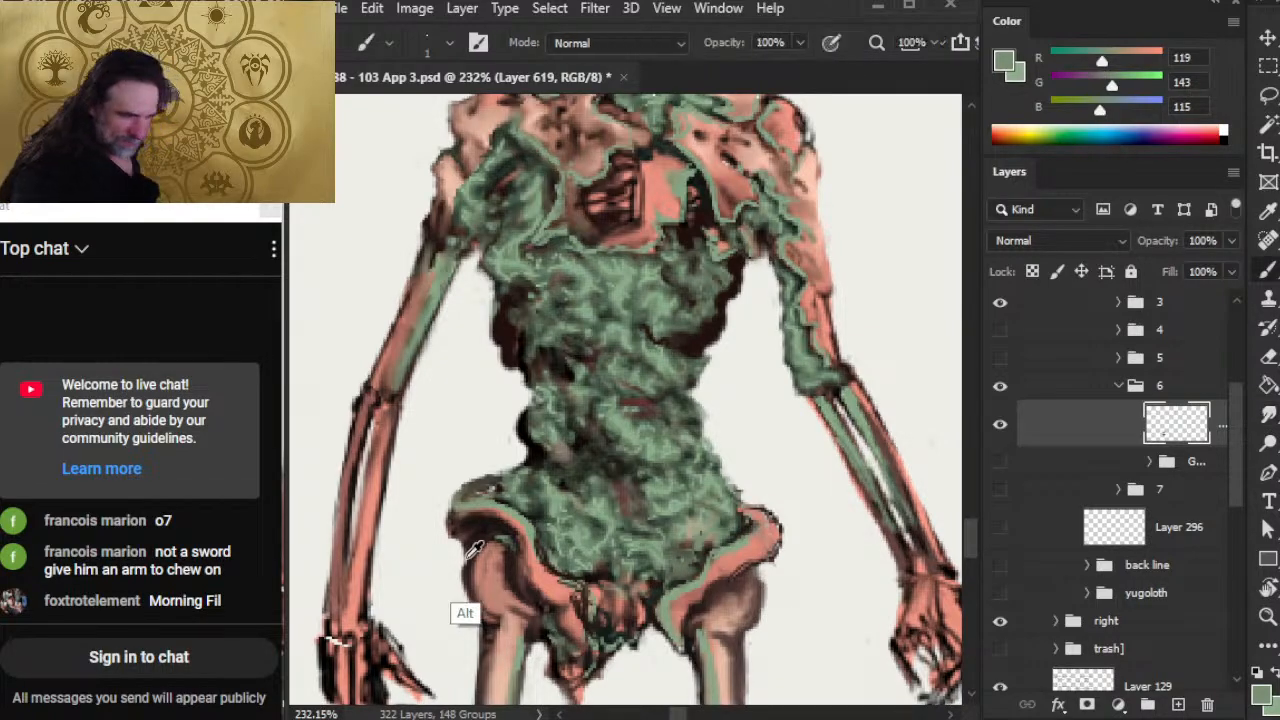
{"action": "left_click", "coordinate": [481, 530], "text": "alt"}
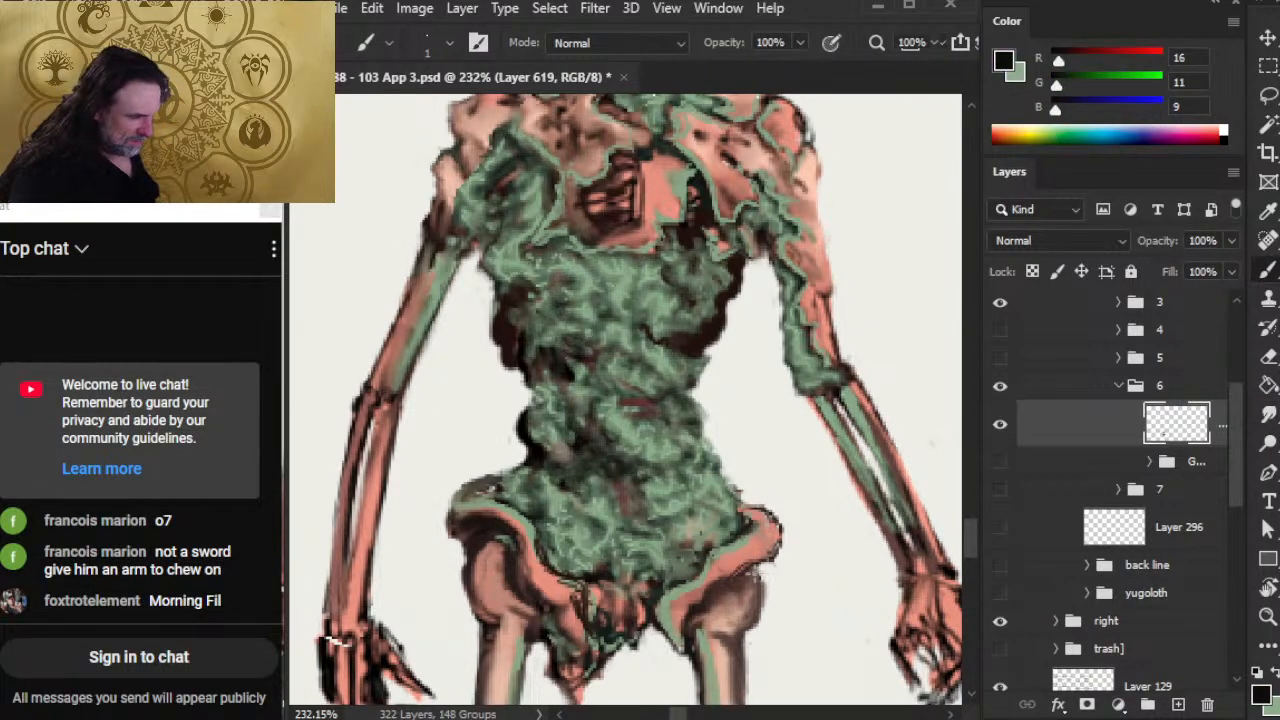
{"action": "key", "text": "r"}
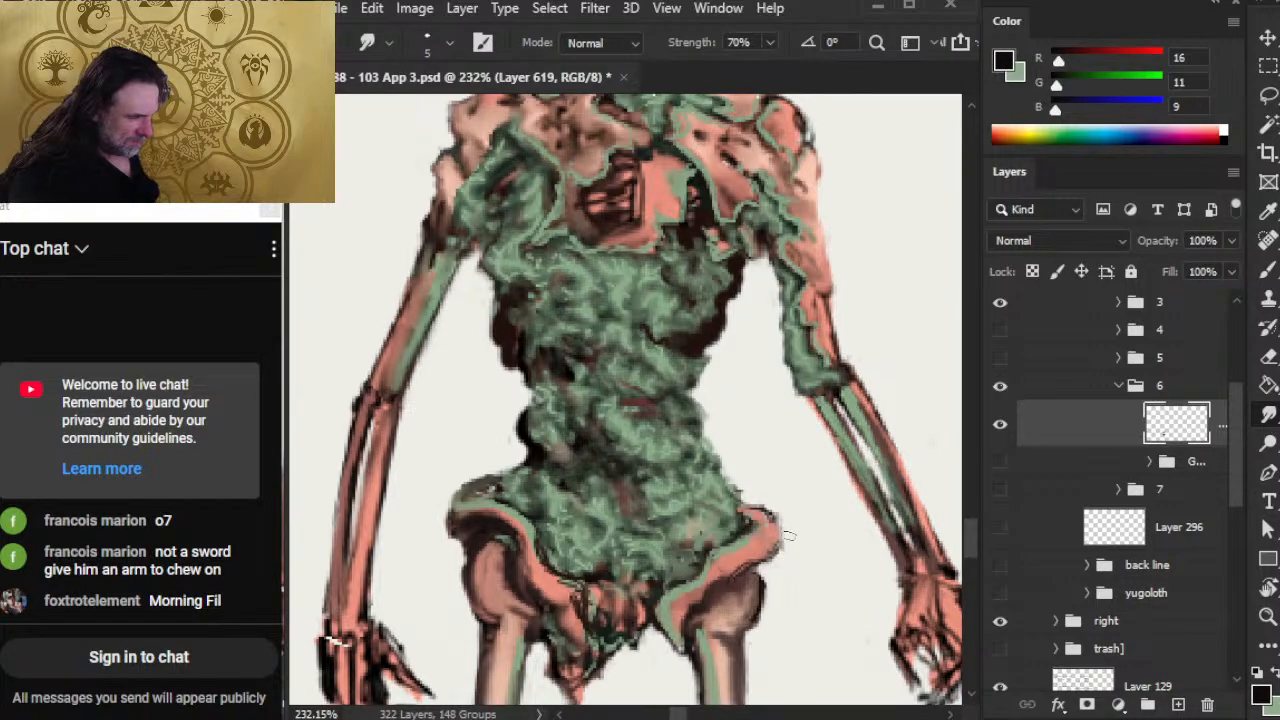
Step: Lasso the left hip, central pelvis and left leg, separate them onto their own layer and nudge them slightly inward
{"action": "key", "text": "z"}
{"action": "left_click_drag", "start_coordinate": [765, 578], "coordinate": [652, 562]}
{"action": "left_click_drag", "start_coordinate": [636, 496], "coordinate": [549, 440]}
{"action": "left_click_drag", "start_coordinate": [605, 578], "coordinate": [618, 462]}
{"action": "key", "text": "l"}
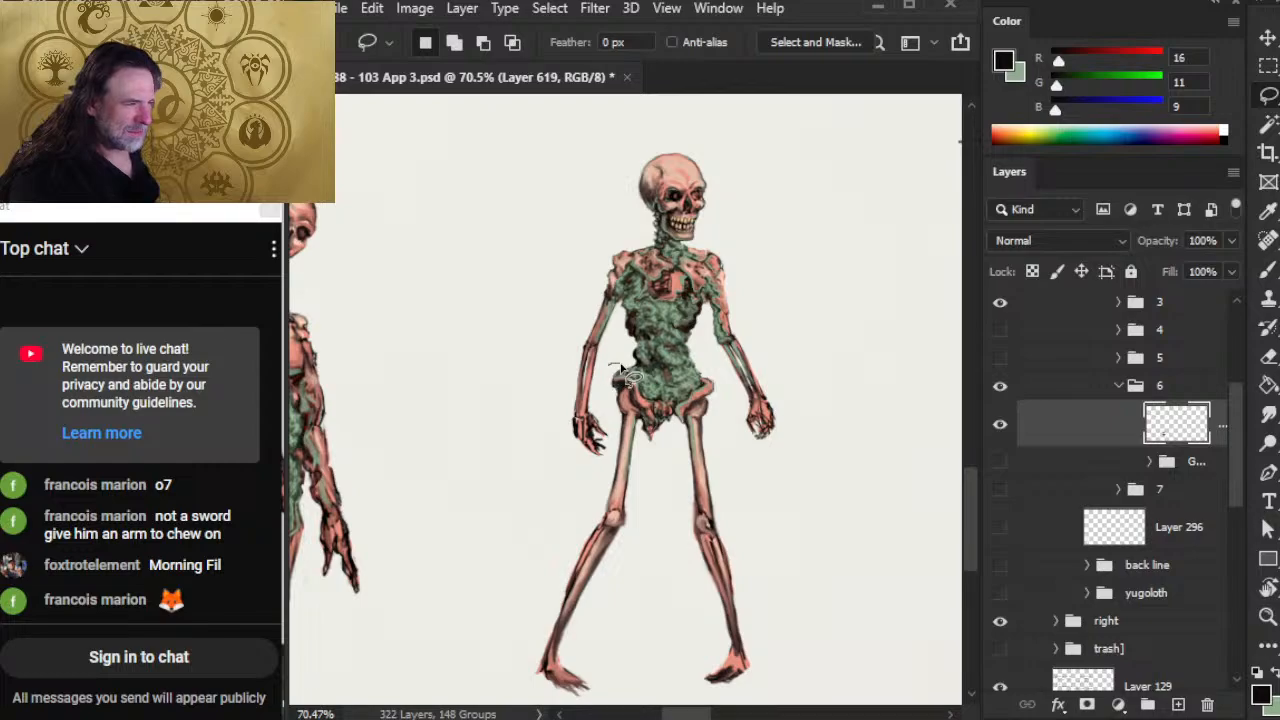
{"action": "mouse_move", "coordinate": [598, 485]}
{"action": "left_mouse_down"}
{"action": "mouse_move", "coordinate": [498, 703]}
{"action": "mouse_move", "coordinate": [615, 683]}
{"action": "mouse_move", "coordinate": [656, 494]}
{"action": "left_mouse_up"}
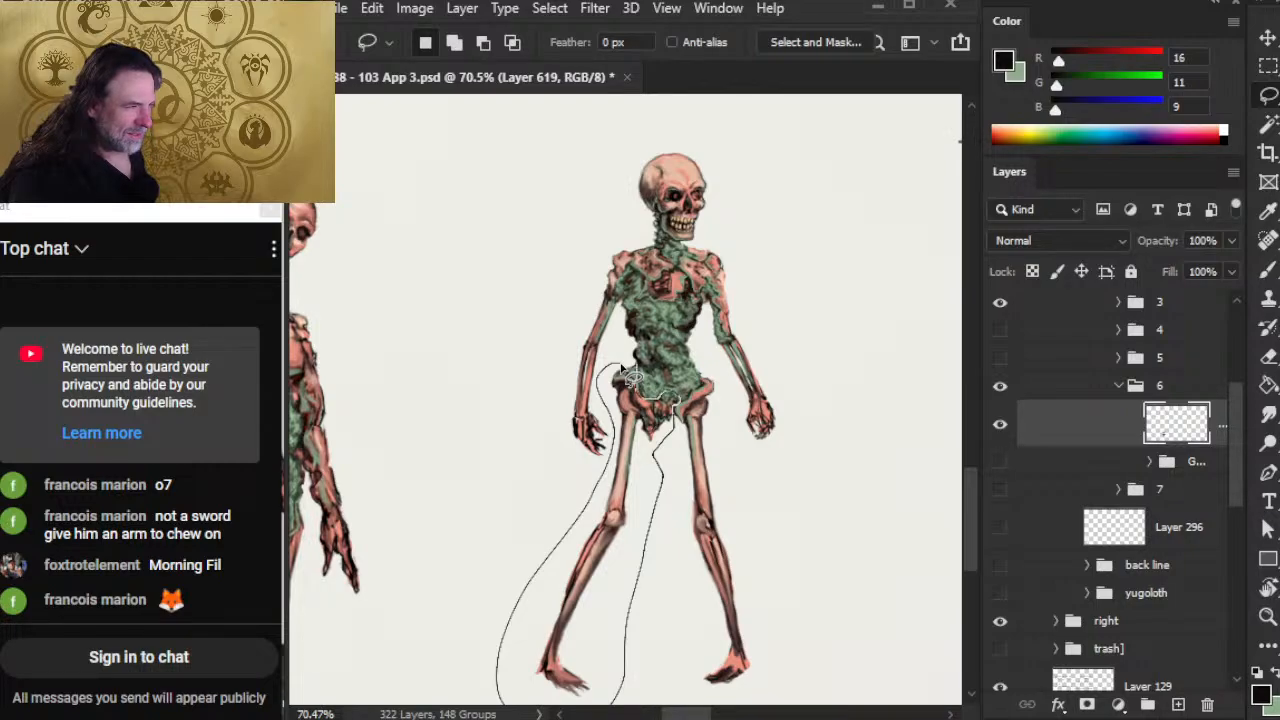
{"action": "mouse_move", "coordinate": [621, 368]}
{"action": "left_mouse_down"}
{"action": "mouse_move", "coordinate": [636, 361]}
{"action": "mouse_move", "coordinate": [768, 408]}
{"action": "left_mouse_up"}
{"action": "mouse_move", "coordinate": [651, 436]}
{"action": "left_mouse_down"}
{"action": "mouse_move", "coordinate": [648, 398]}
{"action": "mouse_move", "coordinate": [609, 396]}
{"action": "mouse_move", "coordinate": [622, 386]}
{"action": "mouse_move", "coordinate": [681, 461]}
{"action": "mouse_move", "coordinate": [745, 440]}
{"action": "mouse_move", "coordinate": [760, 455]}
{"action": "mouse_move", "coordinate": [740, 572]}
{"action": "mouse_move", "coordinate": [594, 626]}
{"action": "mouse_move", "coordinate": [590, 640]}
{"action": "left_mouse_up"}
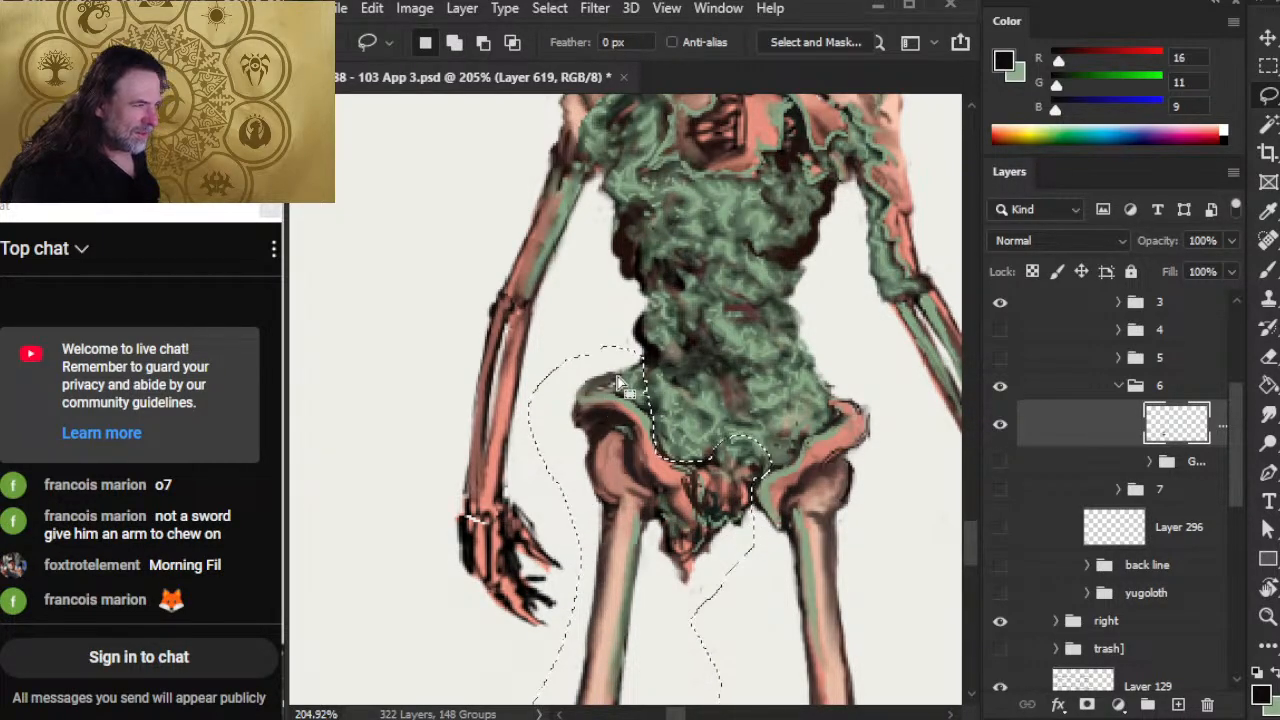
{"action": "mouse_move", "coordinate": [783, 466]}
{"action": "left_mouse_down"}
{"action": "mouse_move", "coordinate": [753, 505]}
{"action": "mouse_move", "coordinate": [783, 519]}
{"action": "mouse_move", "coordinate": [776, 472]}
{"action": "mouse_move", "coordinate": [757, 482]}
{"action": "mouse_move", "coordinate": [762, 524]}
{"action": "left_mouse_up"}
{"action": "key", "text": "ctrl+d"}
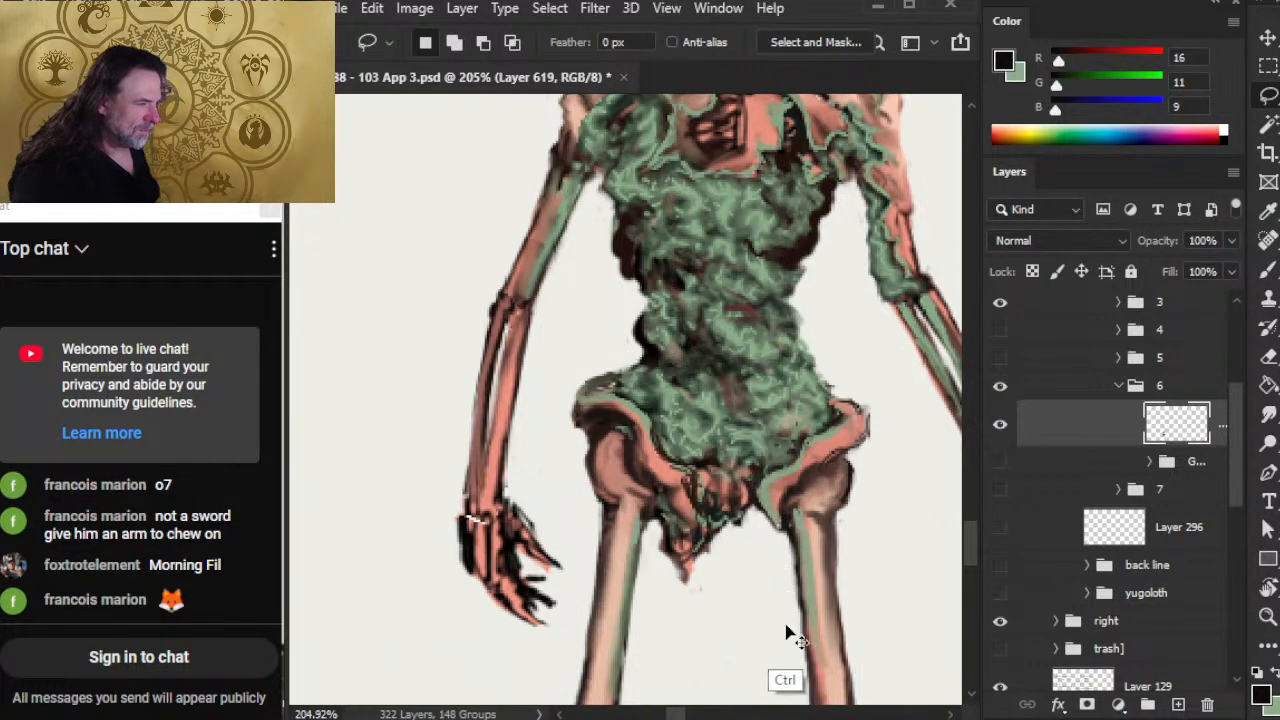
{"action": "key", "text": "v"}
{"action": "mouse_move", "coordinate": [726, 575]}
{"action": "left_mouse_down"}
{"action": "mouse_move", "coordinate": [738, 561]}
{"action": "mouse_move", "coordinate": [722, 578]}
{"action": "mouse_move", "coordinate": [748, 597]}
{"action": "mouse_move", "coordinate": [704, 608]}
{"action": "left_mouse_up"}
Step: Merge the separated hip and leg layer down into the skeleton layer
{"action": "key", "text": "z"}
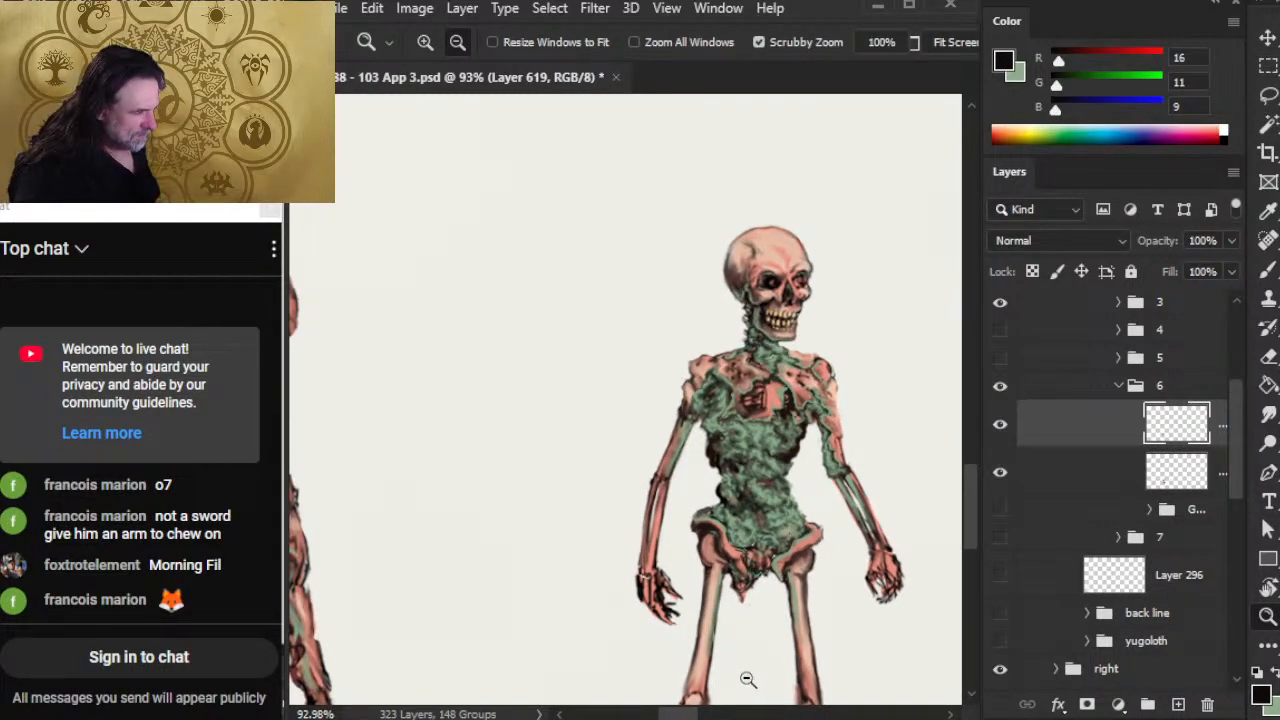
{"action": "left_click_drag", "start_coordinate": [782, 655], "coordinate": [712, 414]}
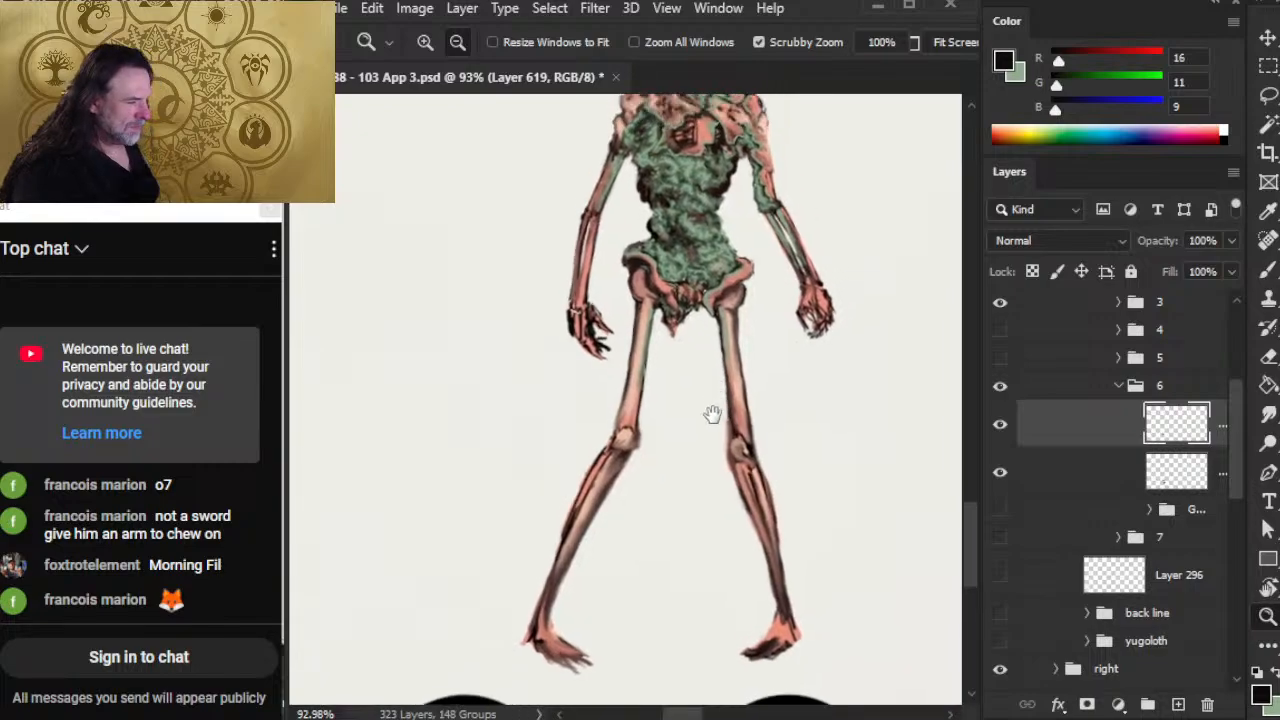
{"action": "right_click", "coordinate": [1064, 426]}
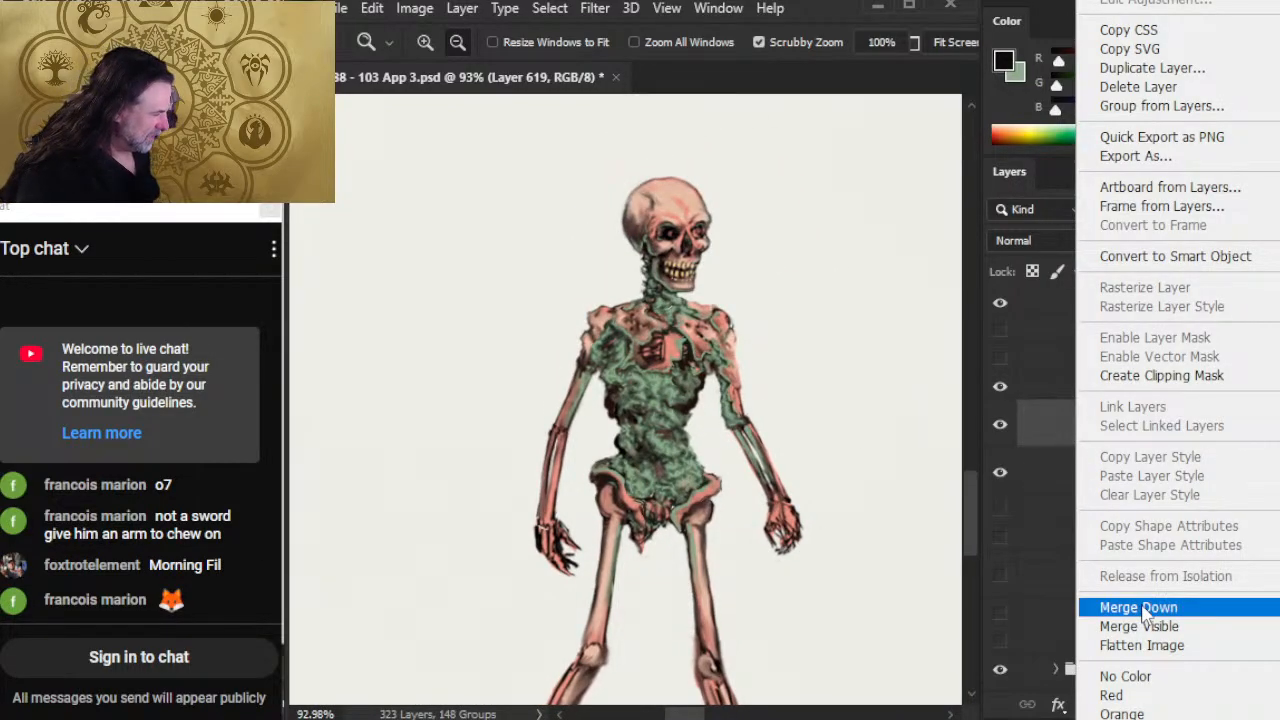
{"action": "left_click", "coordinate": [1145, 613]}
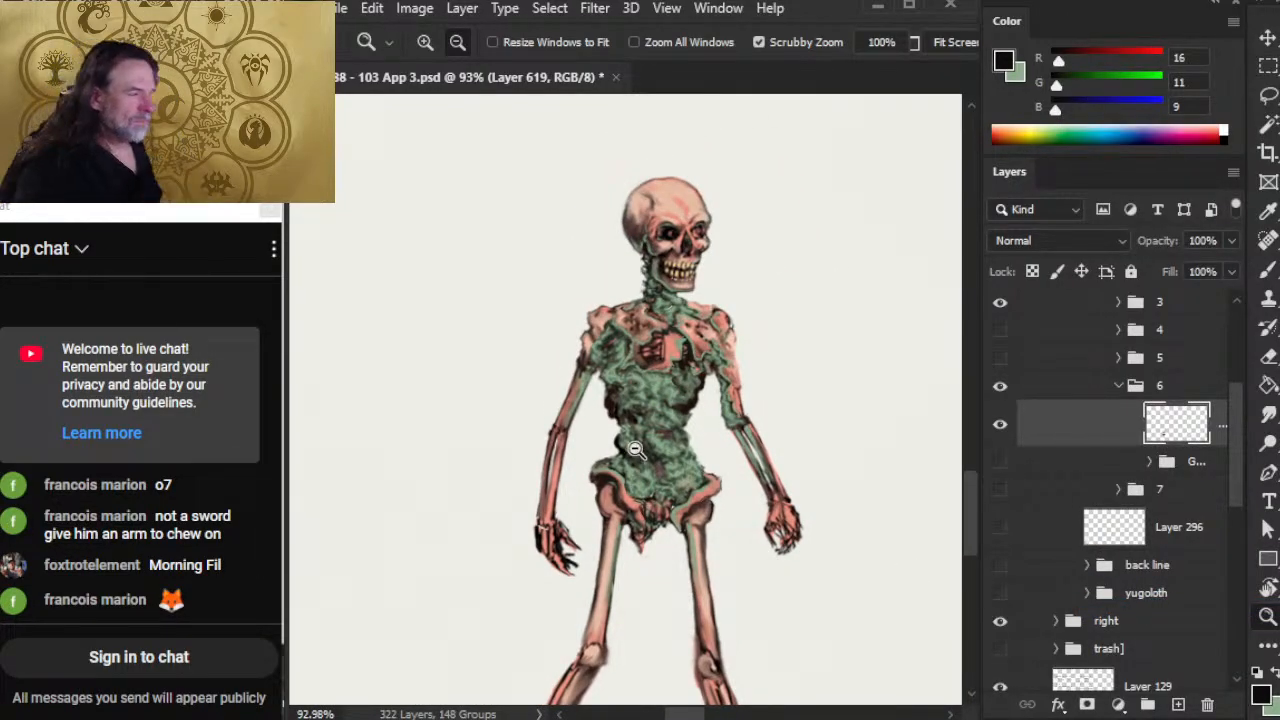
Step: On a new layer, paint sampled dark brown shading along the waist's left edge above the hip crest and smudge it
{"action": "scroll", "coordinate": [634, 449], "scroll_direction": "up", "scroll_amount": 3}
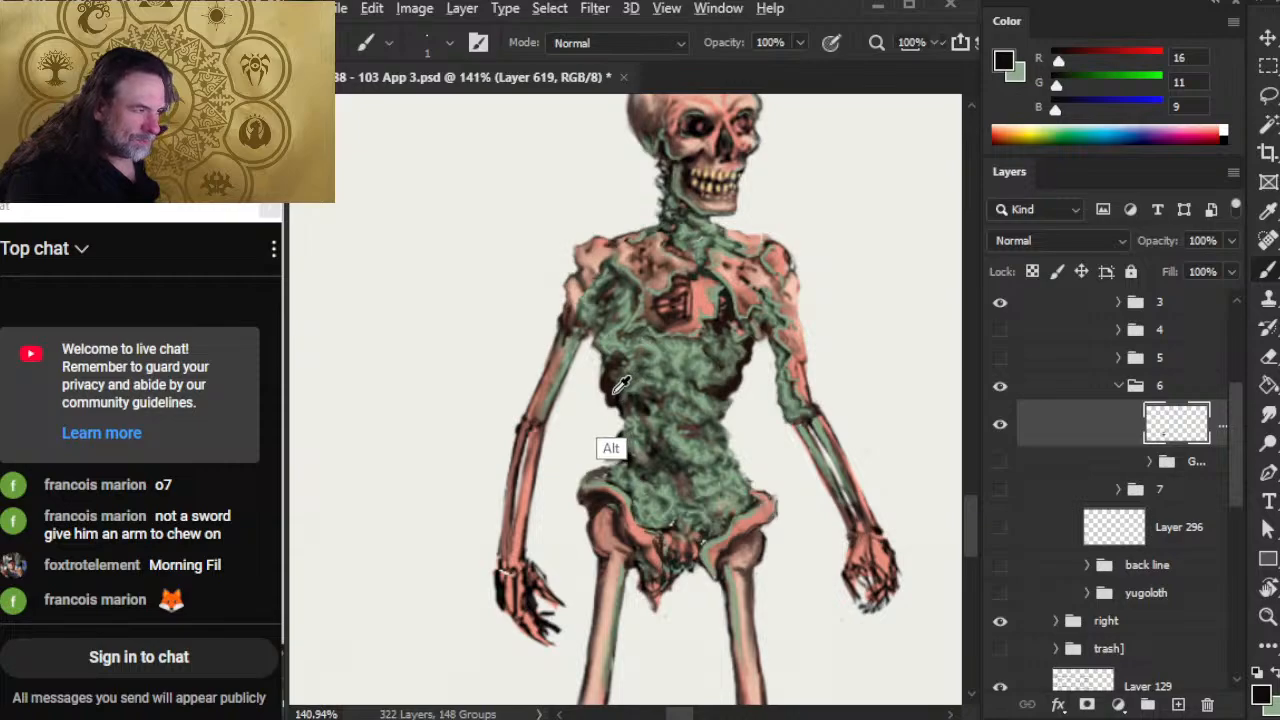
{"action": "left_click", "coordinate": [612, 398], "text": "alt"}
{"action": "left_click", "coordinate": [1178, 705]}
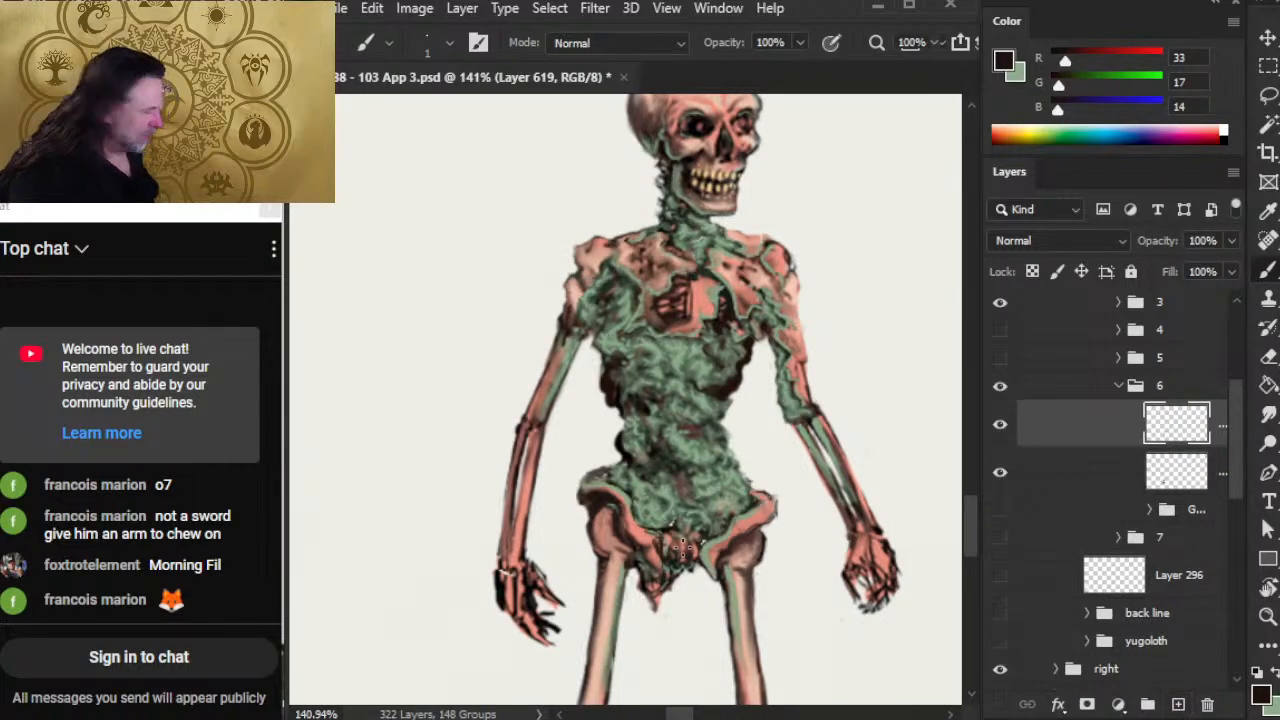
{"action": "mouse_move", "coordinate": [620, 428]}
{"action": "left_mouse_down"}
{"action": "mouse_move", "coordinate": [614, 472]}
{"action": "mouse_move", "coordinate": [626, 405]}
{"action": "mouse_move", "coordinate": [624, 480]}
{"action": "left_mouse_up"}
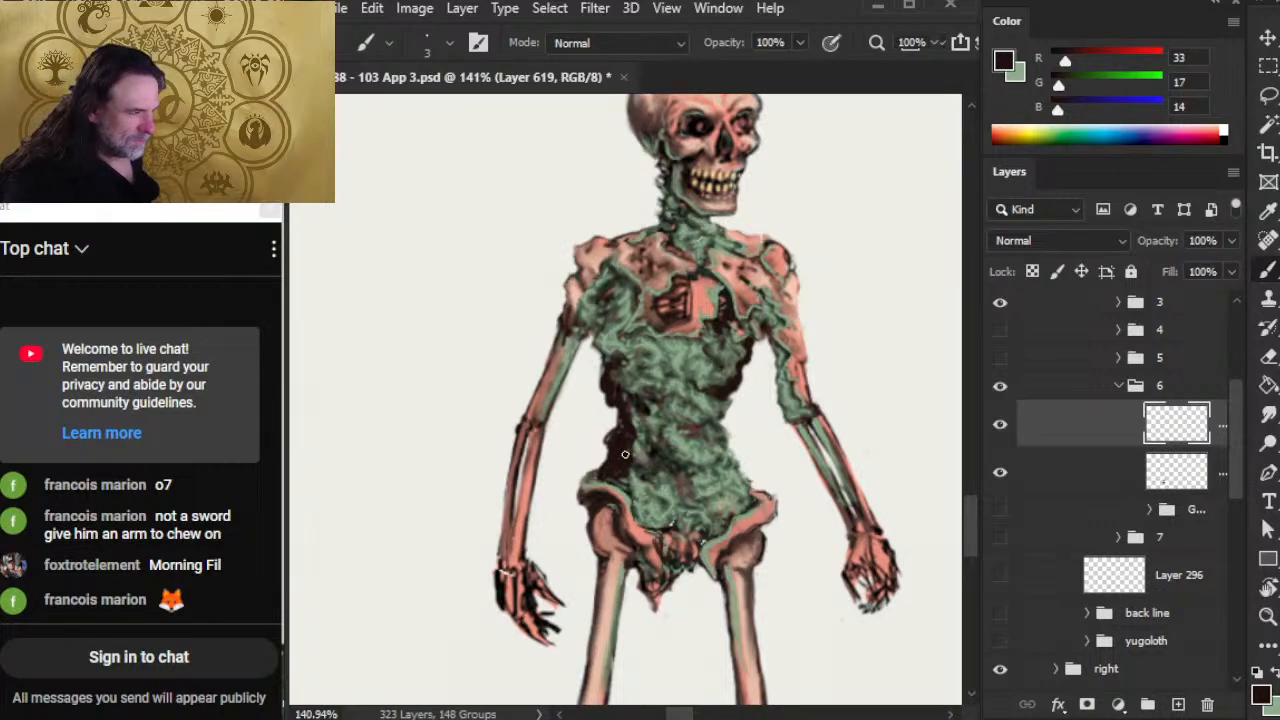
{"action": "mouse_move", "coordinate": [625, 454]}
{"action": "left_mouse_down"}
{"action": "mouse_move", "coordinate": [600, 481]}
{"action": "mouse_move", "coordinate": [644, 510]}
{"action": "mouse_move", "coordinate": [642, 496]}
{"action": "mouse_move", "coordinate": [640, 510]}
{"action": "mouse_move", "coordinate": [593, 477]}
{"action": "left_mouse_up"}
{"action": "key", "text": "r"}
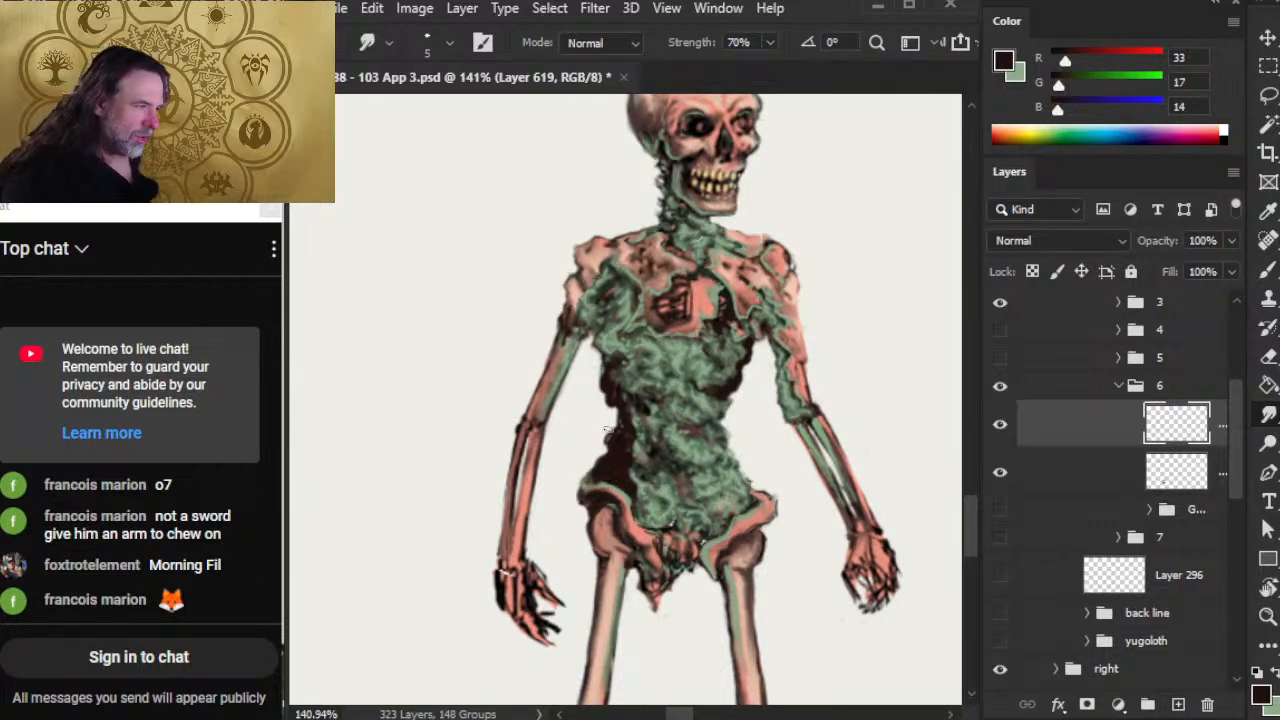
Step: Extend the dark brown shading up to the left edge of the lower ribs and smudge it into the green tissue
{"action": "key", "text": "b"}
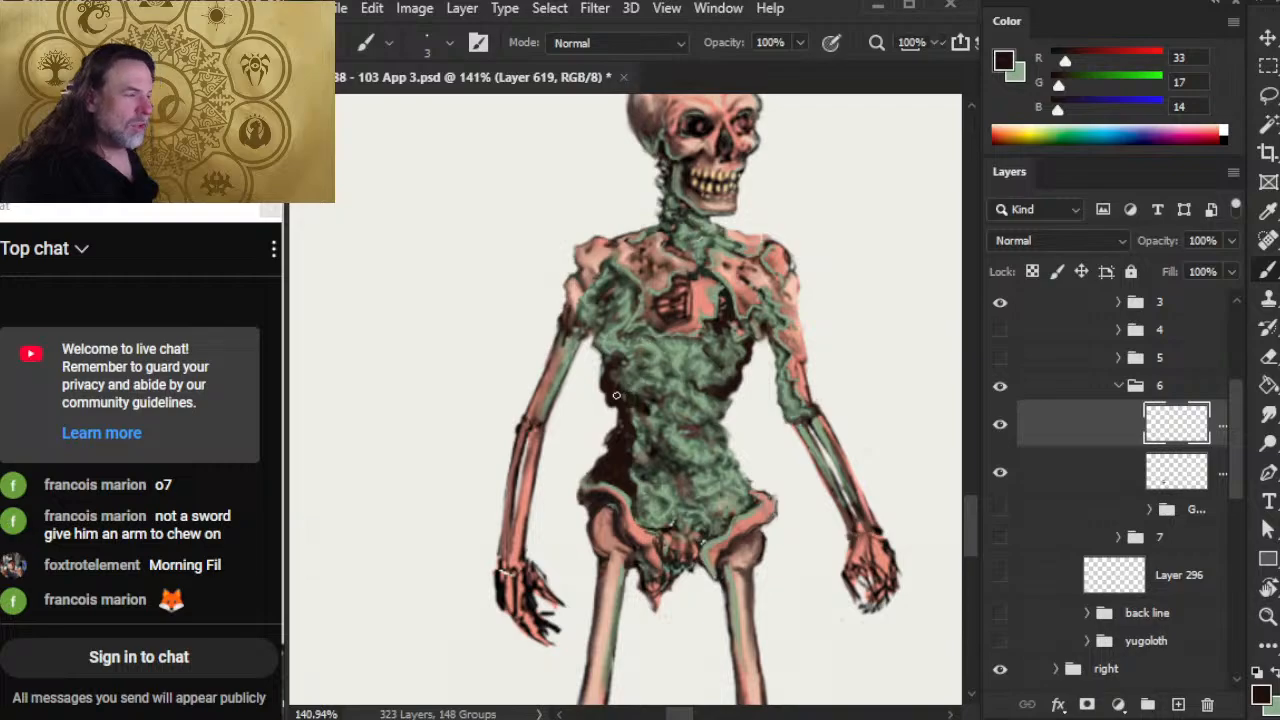
{"action": "key", "text": "r"}
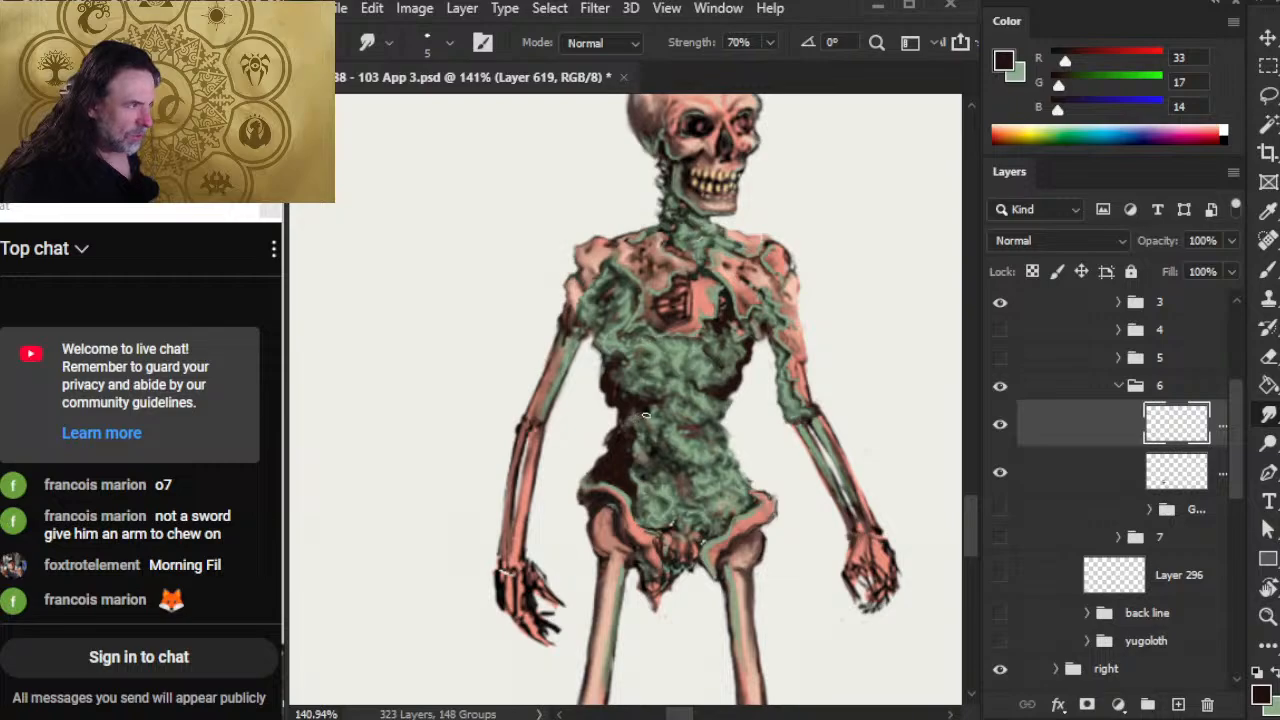
{"action": "left_click_drag", "start_coordinate": [616, 400], "coordinate": [638, 376]}
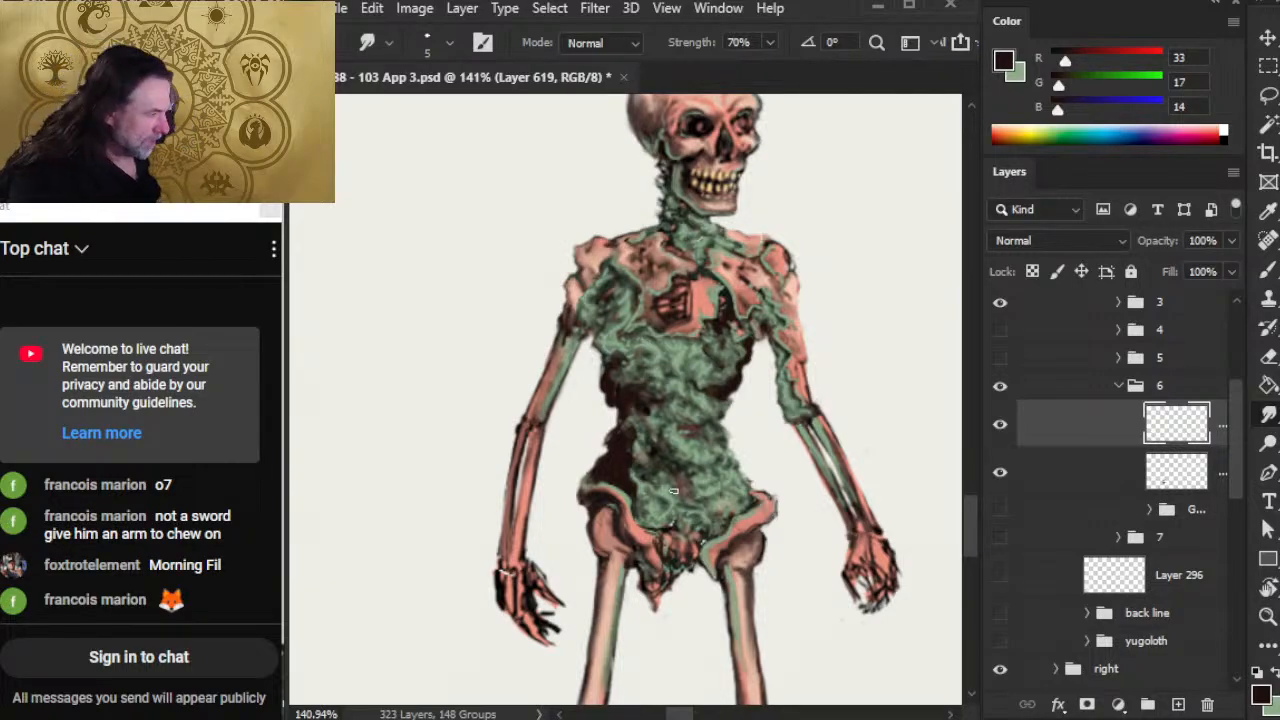
Step: Add small dark brown folds across the middle of the green abdomen, alternating brush strokes and smudging
{"action": "key", "text": "b"}
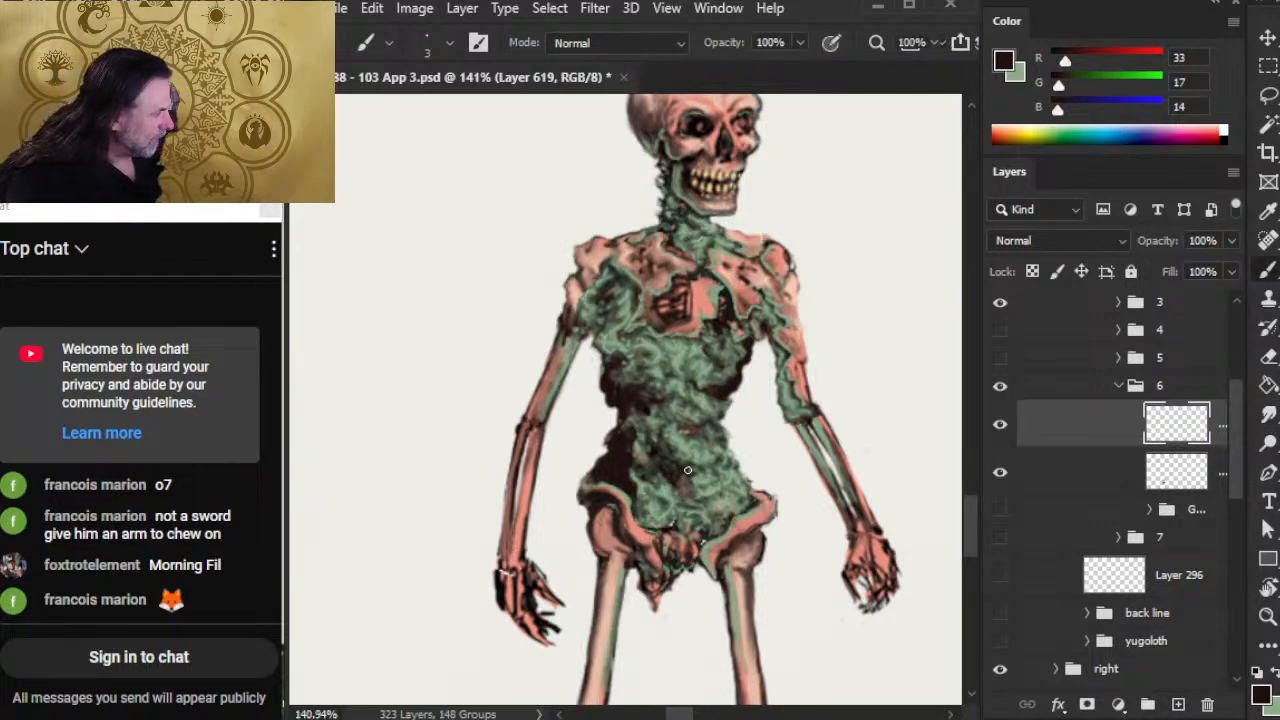
{"action": "key", "text": "r"}
{"action": "mouse_move", "coordinate": [688, 472]}
{"action": "left_mouse_down"}
{"action": "mouse_move", "coordinate": [684, 489]}
{"action": "mouse_move", "coordinate": [684, 471]}
{"action": "mouse_move", "coordinate": [657, 473]}
{"action": "mouse_move", "coordinate": [715, 471]}
{"action": "left_mouse_up"}
{"action": "key", "text": "b"}
{"action": "key", "text": "r"}
{"action": "key", "text": "b"}
{"action": "key", "text": "r"}
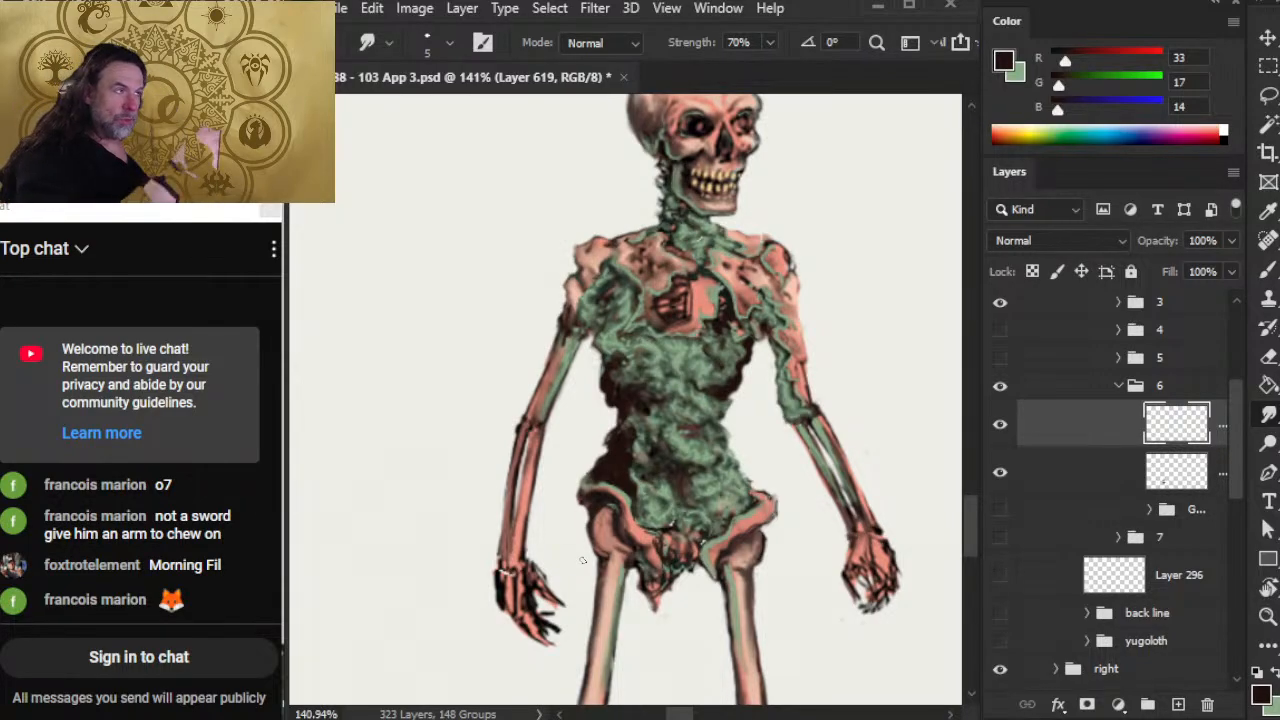
Step: Darken the skull's right eye socket with near-black sampled from the left socket and smudge the strokes
{"action": "left_click_drag", "start_coordinate": [782, 332], "coordinate": [712, 480]}
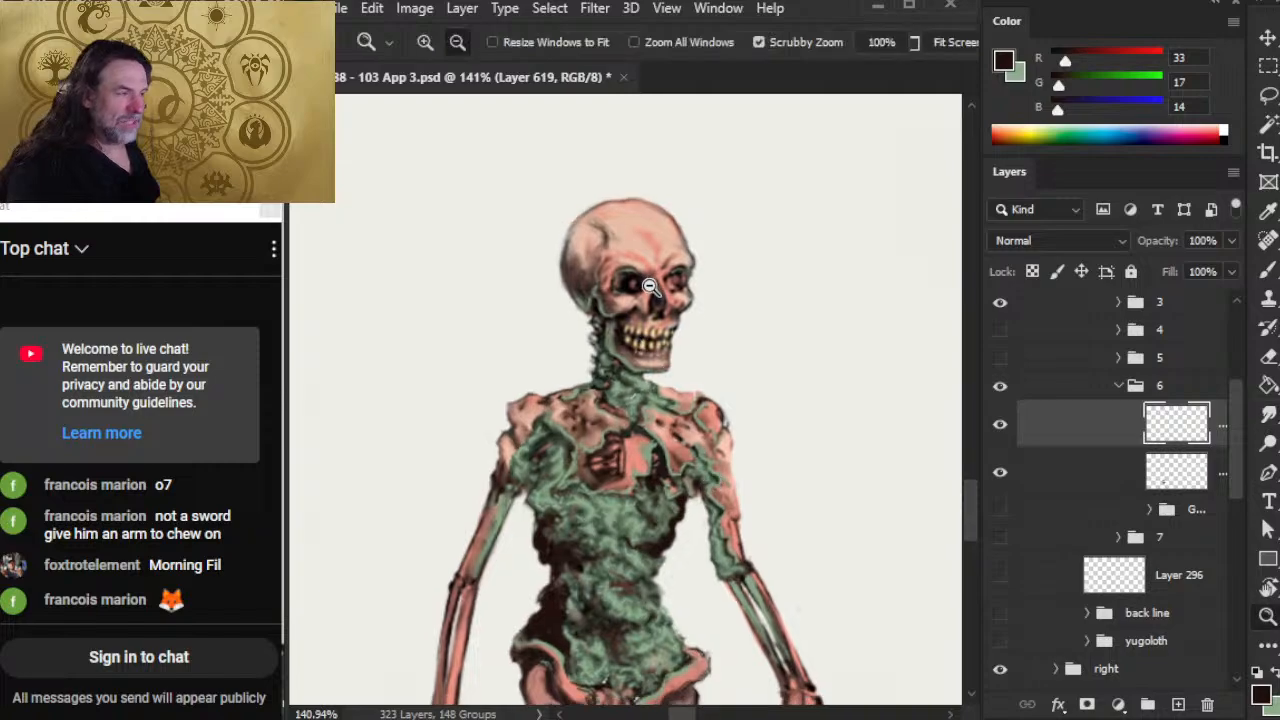
{"action": "left_click_drag", "start_coordinate": [651, 290], "coordinate": [682, 288]}
{"action": "key", "text": "b"}
{"action": "left_click", "coordinate": [636, 291], "text": "alt"}
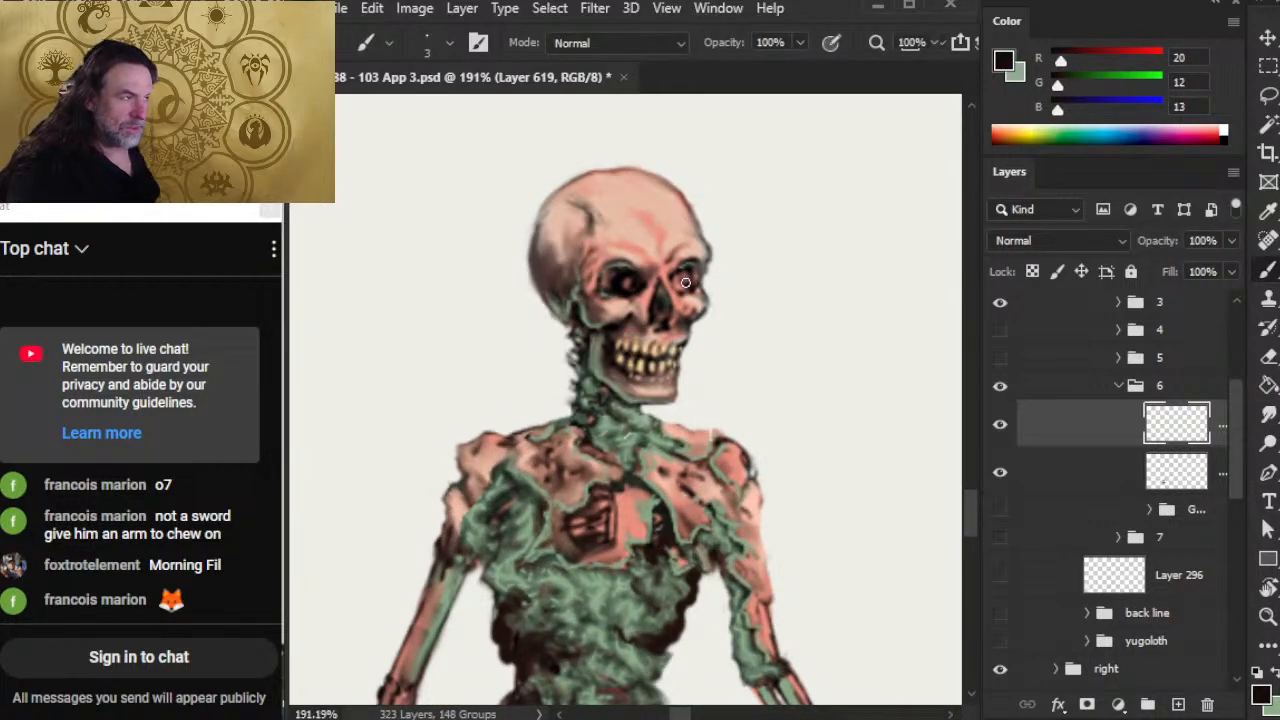
{"action": "left_click_drag", "start_coordinate": [685, 288], "coordinate": [685, 290]}
{"action": "key", "text": "r"}
{"action": "key", "text": "b"}
{"action": "key", "text": "r"}
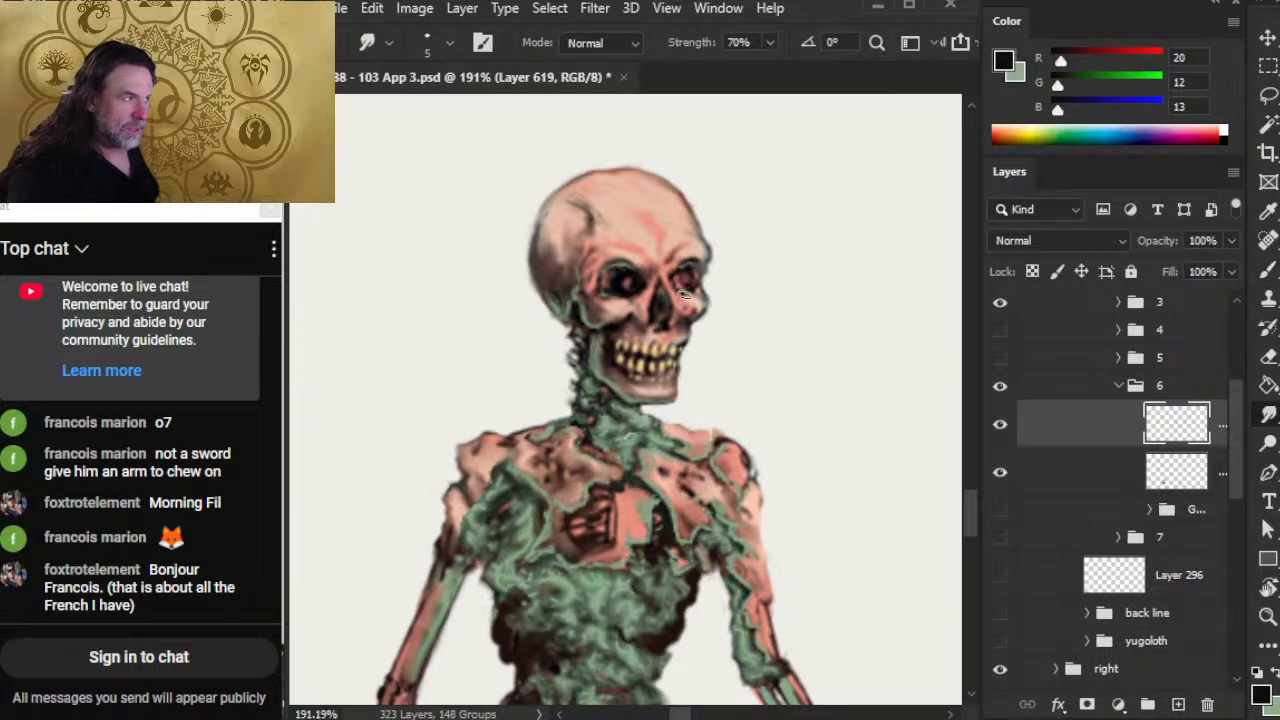
Step: Refine the right eye socket's rim with a sampled dark grey-brown, using a 1 px brush and smudging
{"action": "key", "text": "b"}
{"action": "left_click", "coordinate": [703, 277], "text": "alt"}
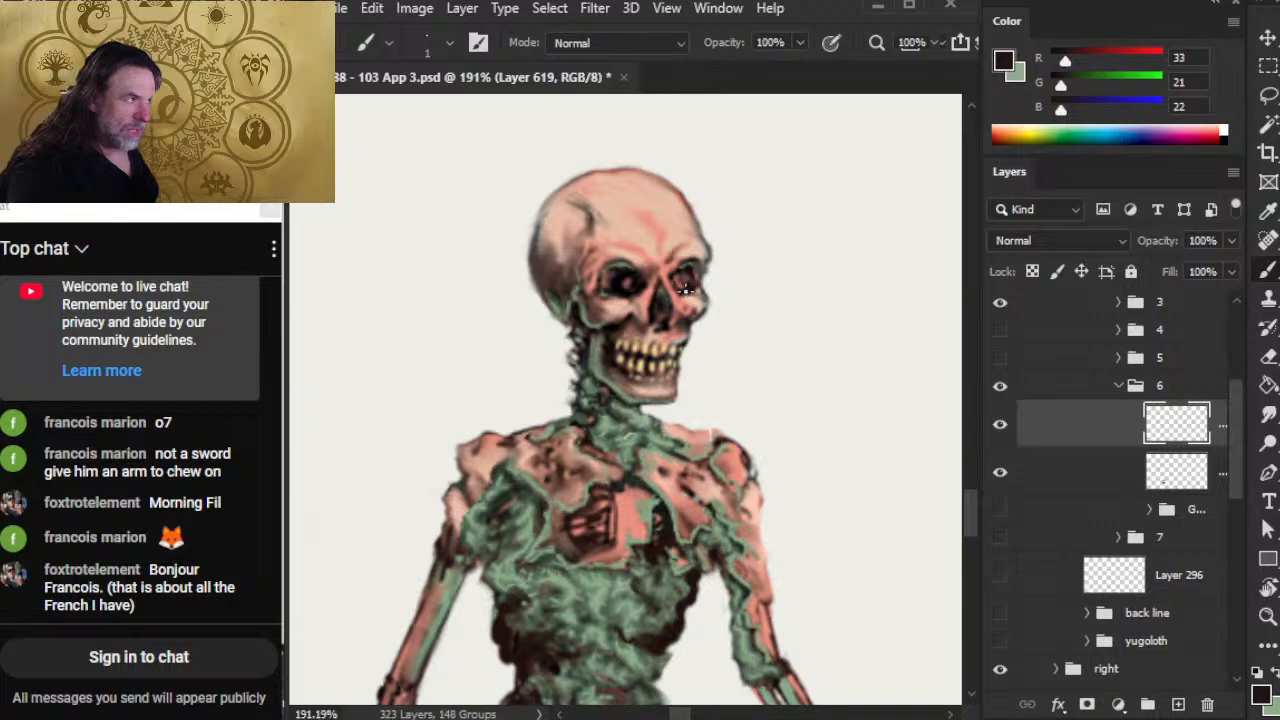
{"action": "key", "text": "r"}
{"action": "key", "text": "b"}
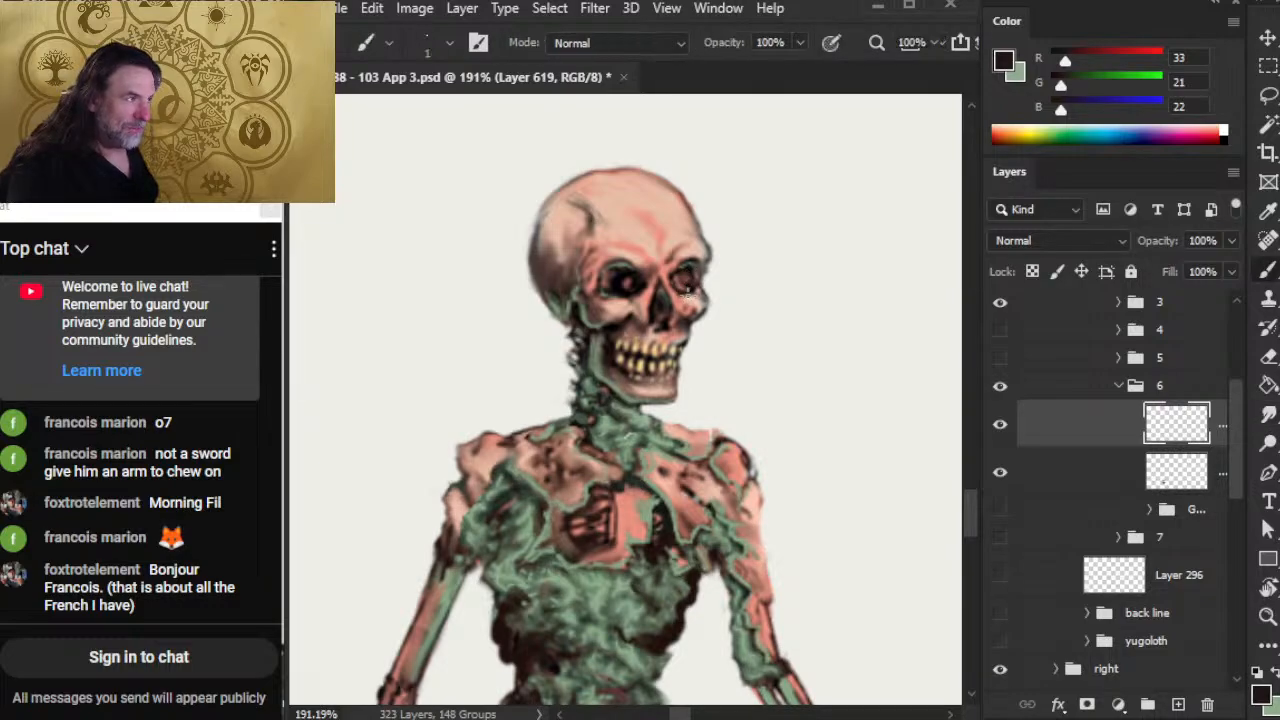
Step: Lasso the left eye socket for copying and merge the shading layer down into the skeleton layer
{"action": "key", "text": "l"}
{"action": "left_click_drag", "start_coordinate": [617, 283], "coordinate": [641, 284]}
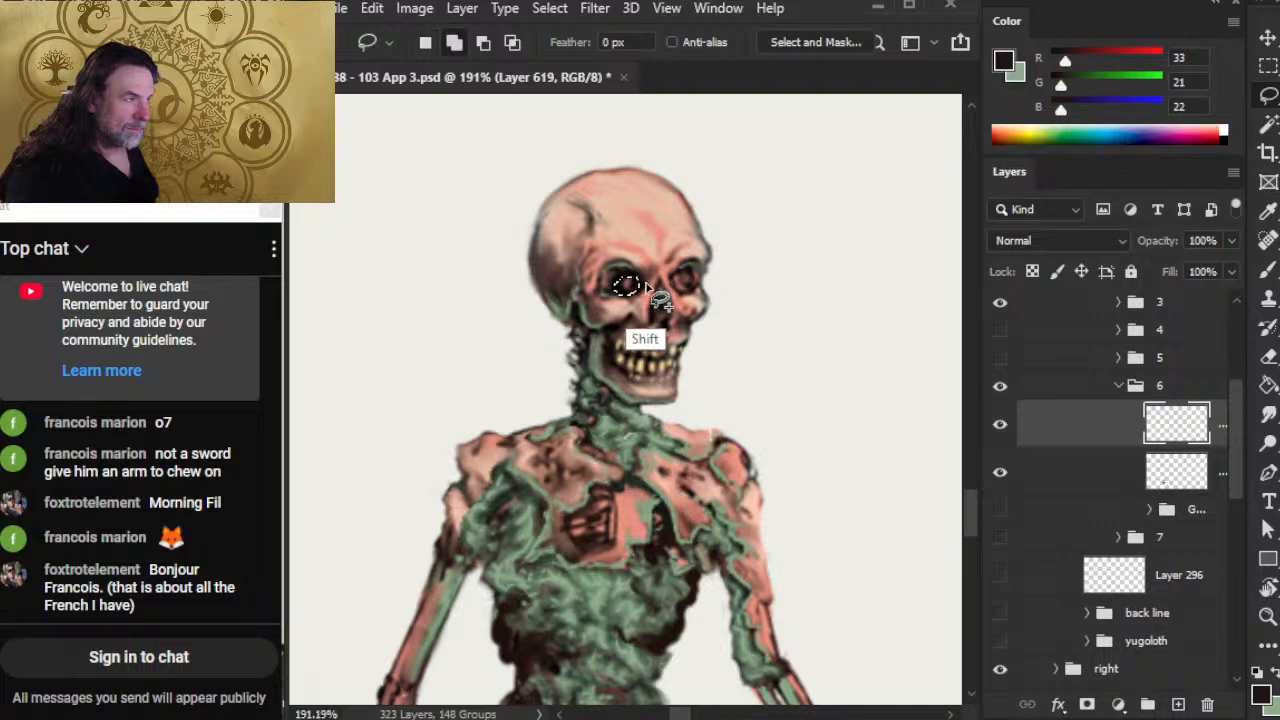
{"action": "key", "text": "ctrl+c"}
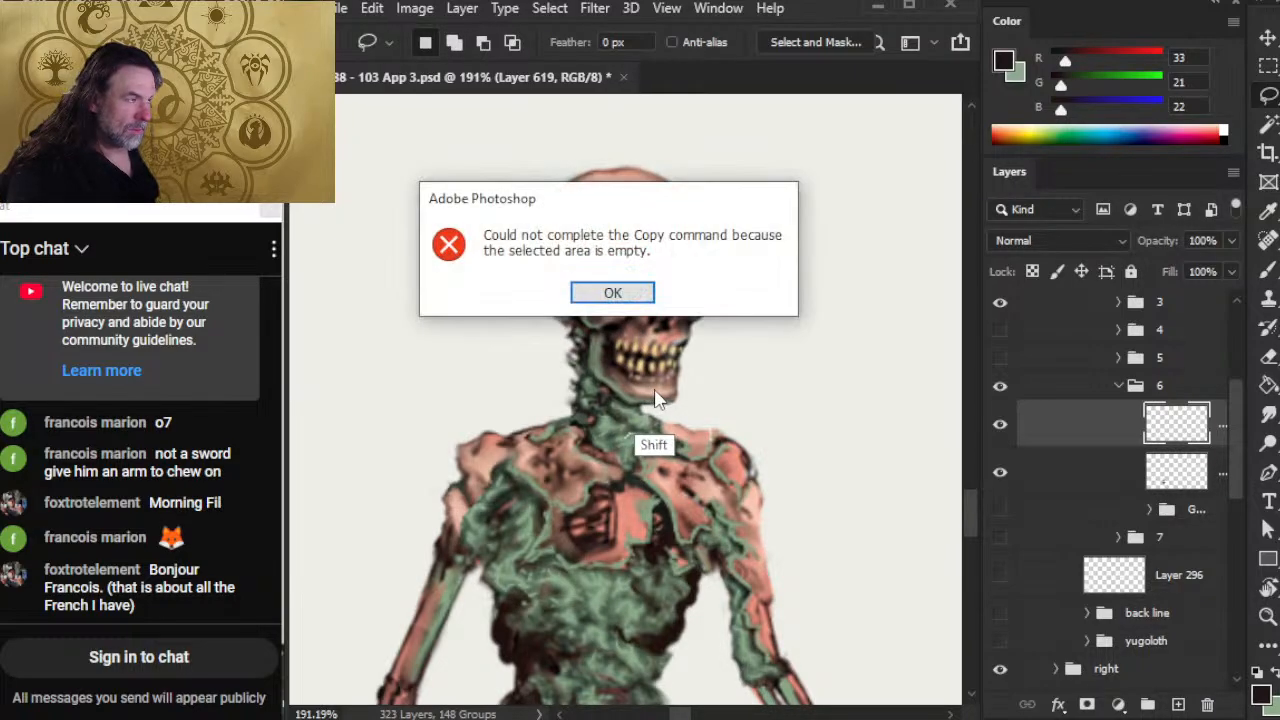
{"action": "key", "text": "Return"}
{"action": "right_click", "coordinate": [1100, 440]}
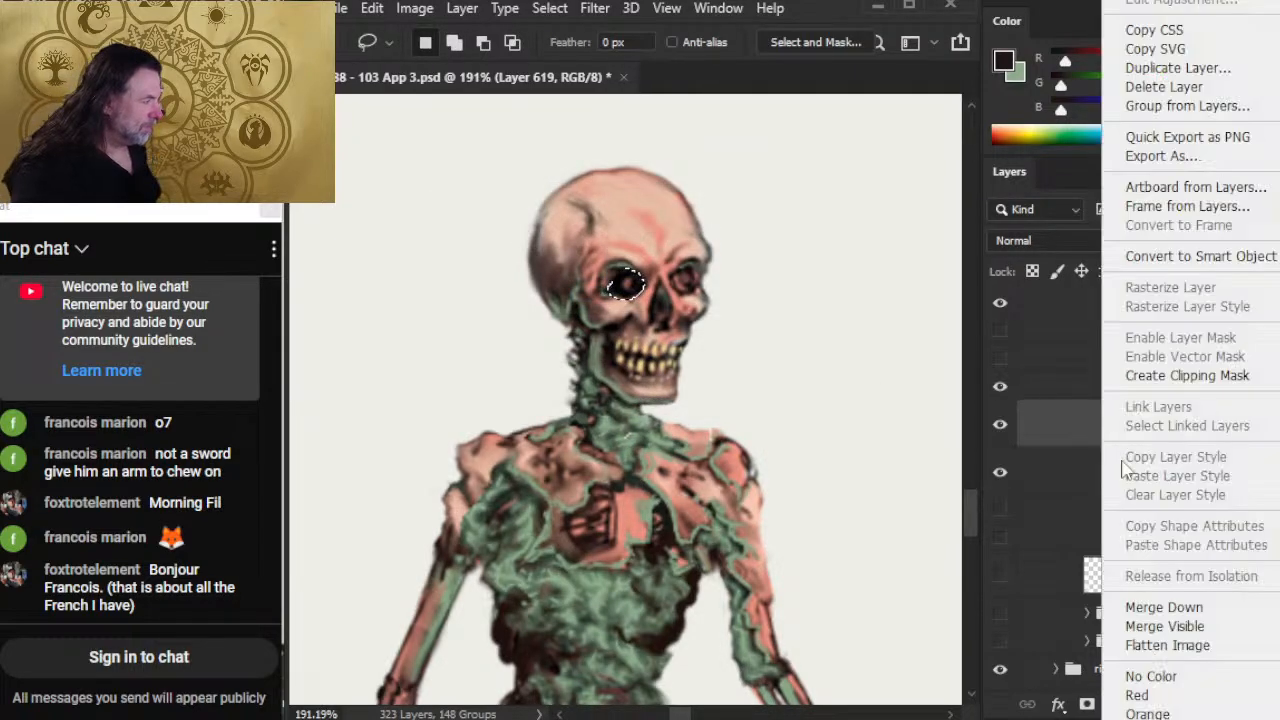
{"action": "left_click", "coordinate": [1187, 607]}
Step: Place a copy of the left eye socket on its own layer over the skull's right eye socket
{"action": "key", "text": "ctrl+d"}
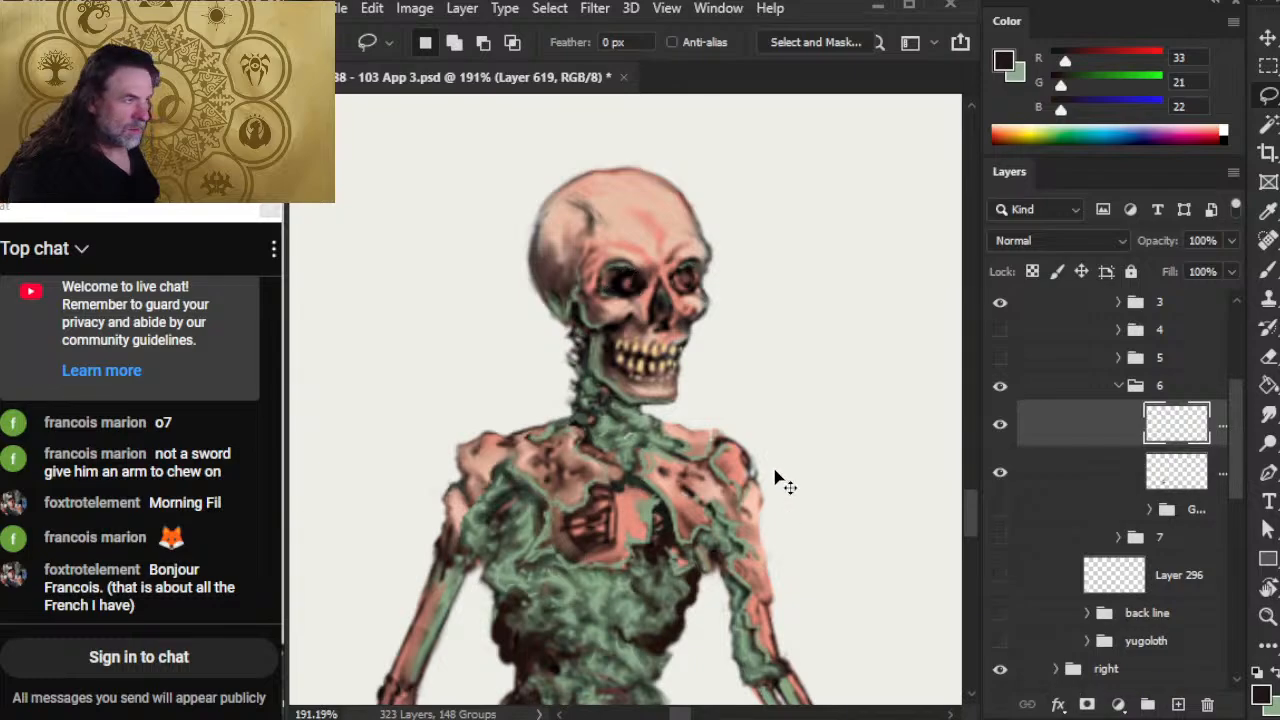
{"action": "key", "text": "v"}
{"action": "left_click_drag", "start_coordinate": [727, 430], "coordinate": [783, 423]}
Step: Free-transform the copied eye socket, rotating it slightly to fit the right side of the face
{"action": "key", "text": "e"}
{"action": "key", "text": "l"}
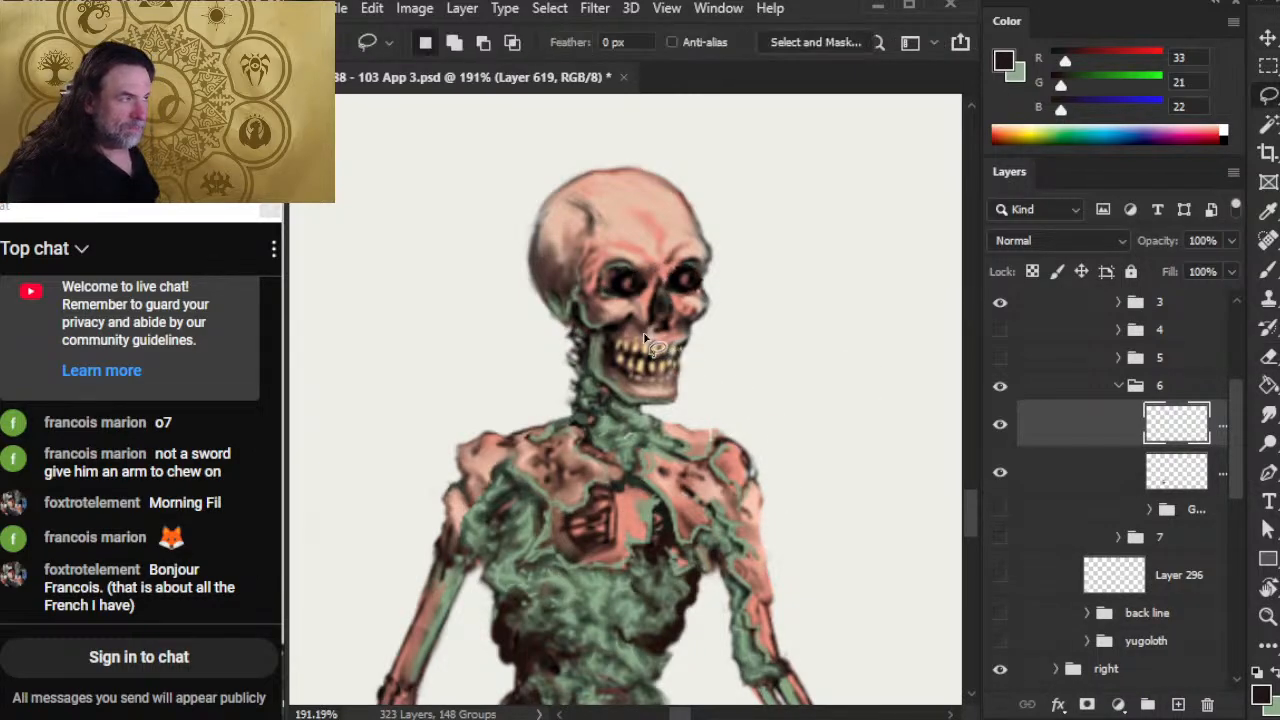
{"action": "right_click", "coordinate": [672, 343]}
{"action": "left_click", "coordinate": [806, 535]}
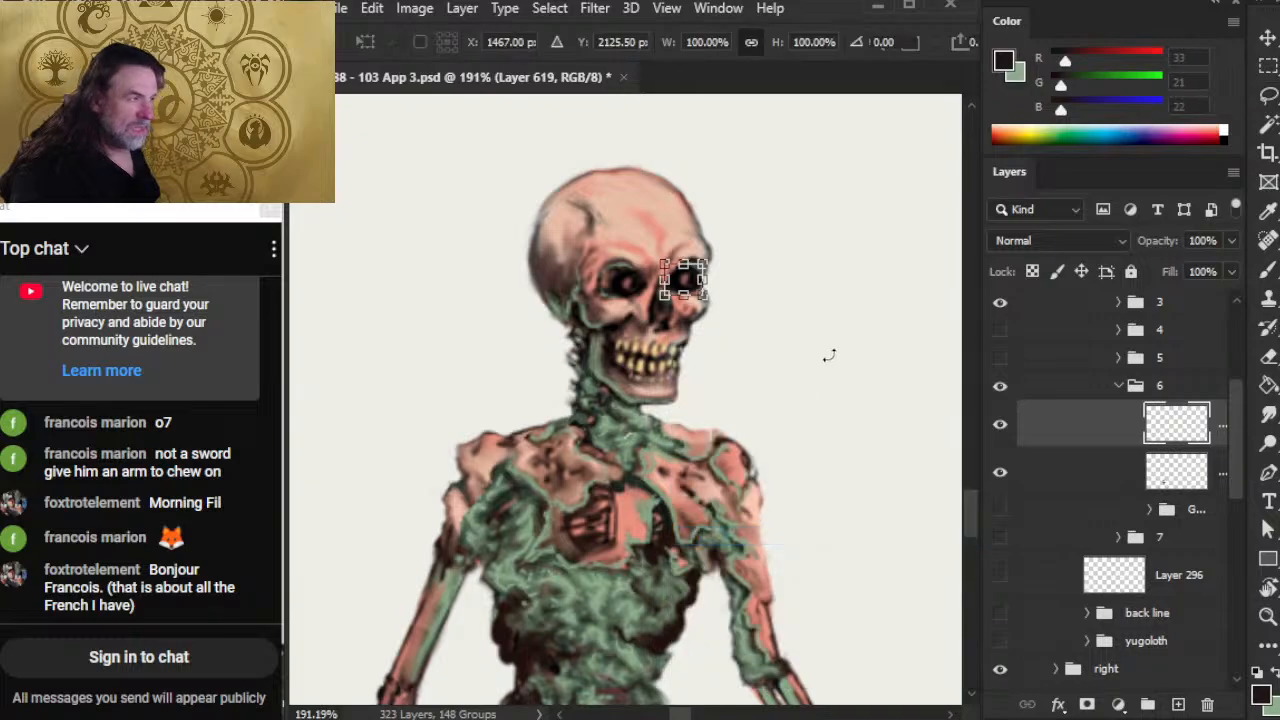
{"action": "left_click_drag", "start_coordinate": [828, 357], "coordinate": [829, 374]}
{"action": "key", "text": "Return"}
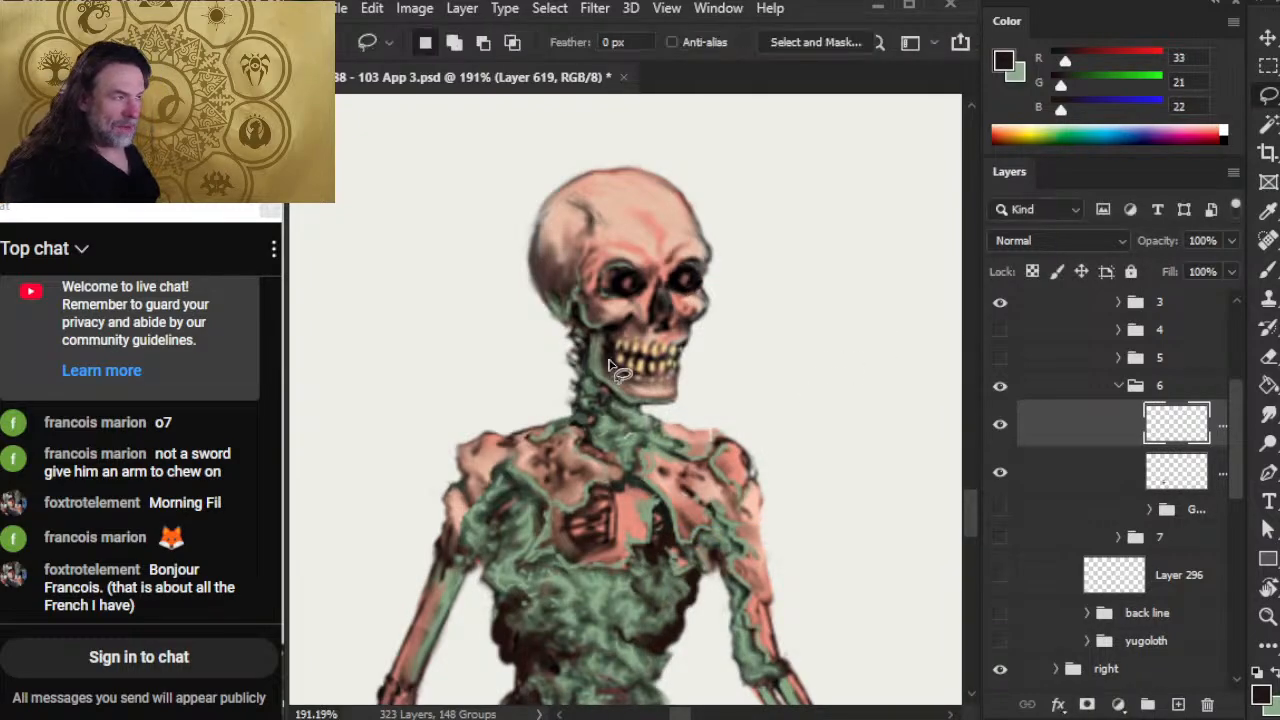
Step: Clean up the copied eye socket with the eraser and merge its layer down into the skeleton layer
{"action": "key", "text": "e"}
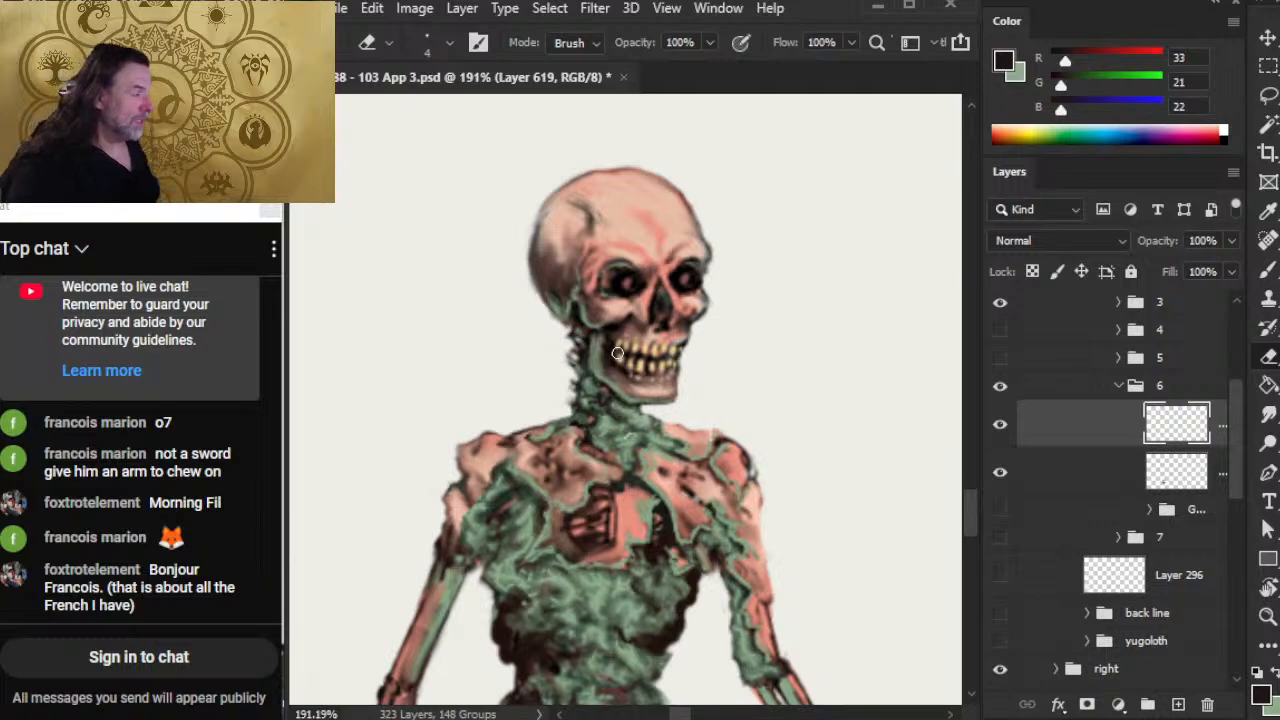
{"action": "right_click", "coordinate": [1033, 440]}
{"action": "left_click", "coordinate": [1080, 608]}
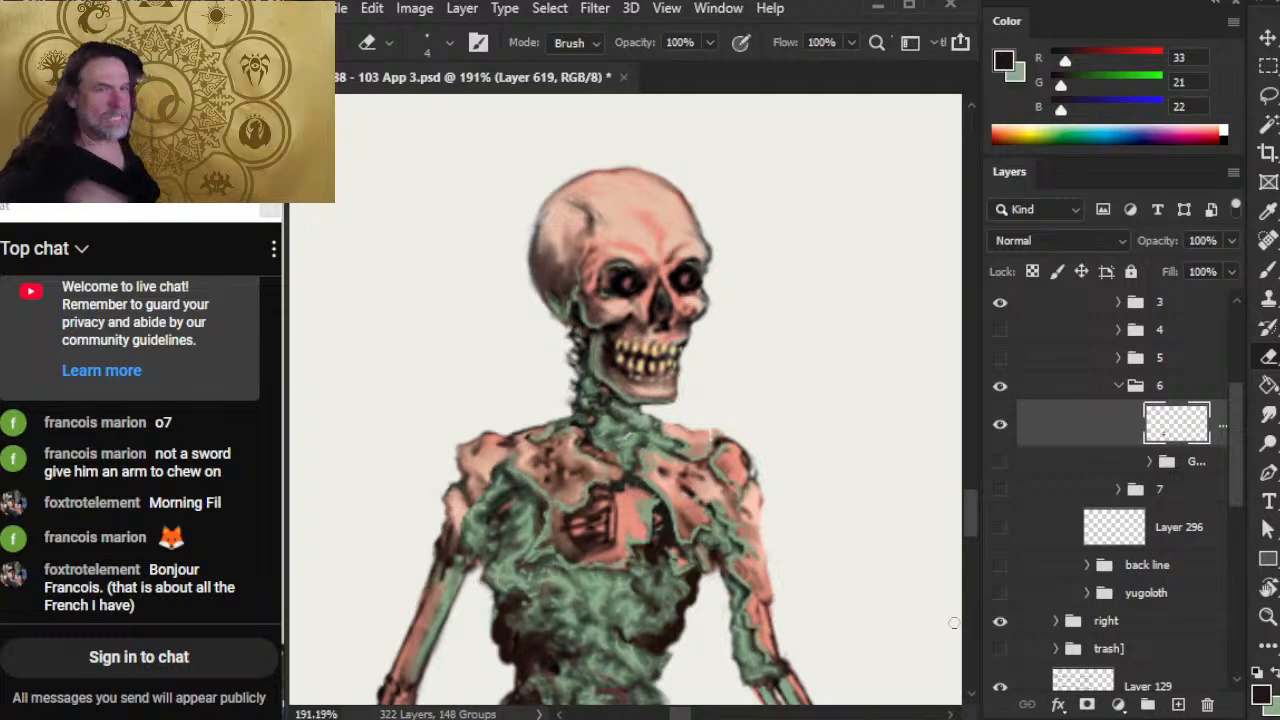
Step: Smudge the right eye socket's edges, then outline the right cheekbone with brown sampled from the skull's shadow and blend it
{"action": "key", "text": "r"}
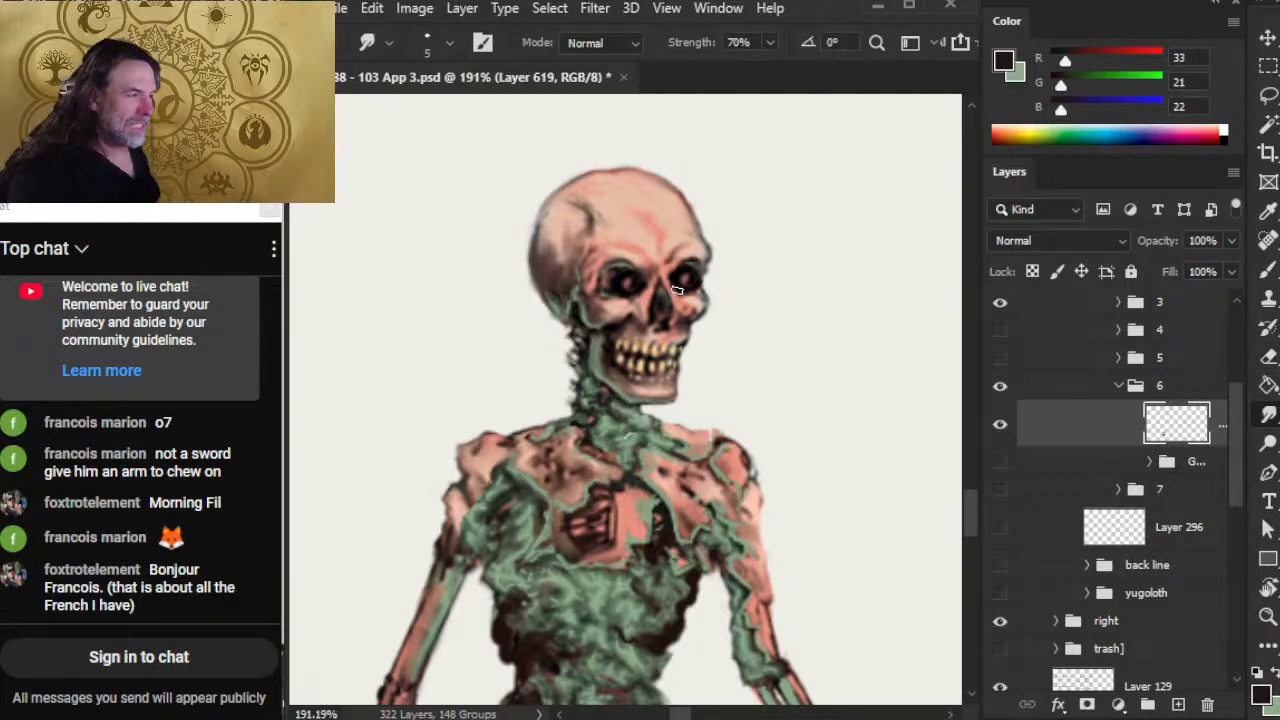
{"action": "key", "text": "bracketleft"}
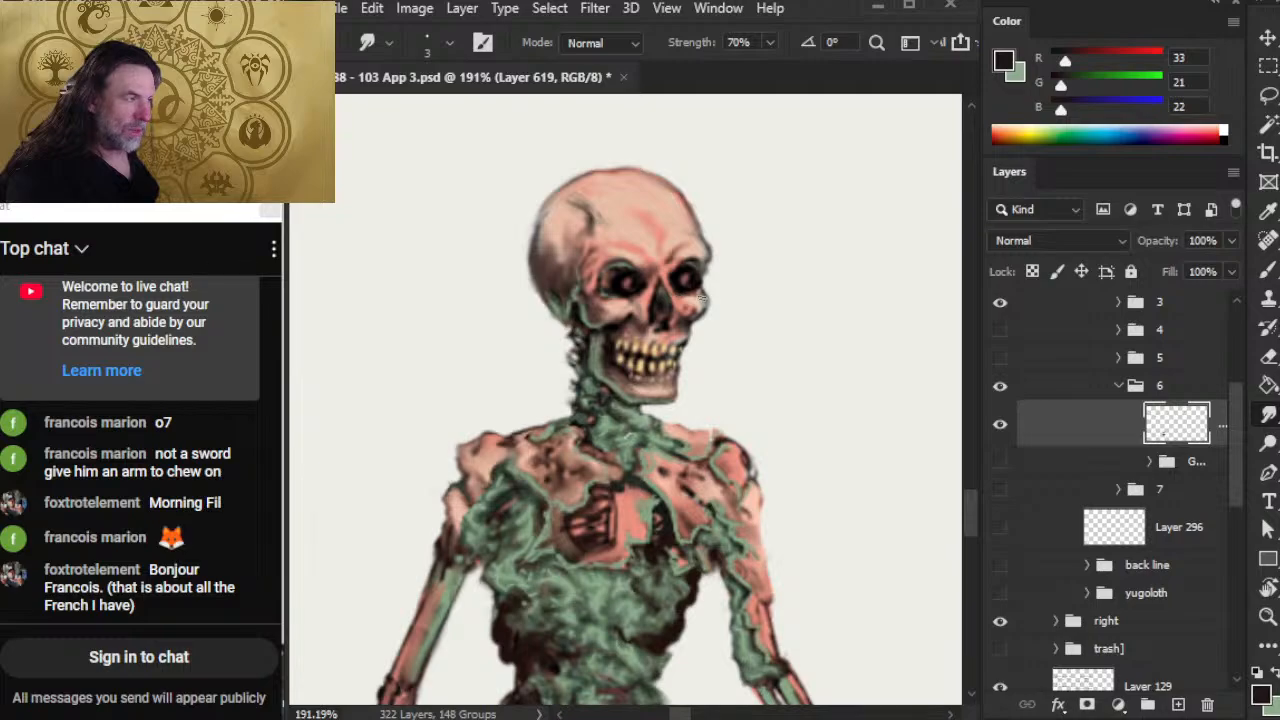
{"action": "key", "text": "b"}
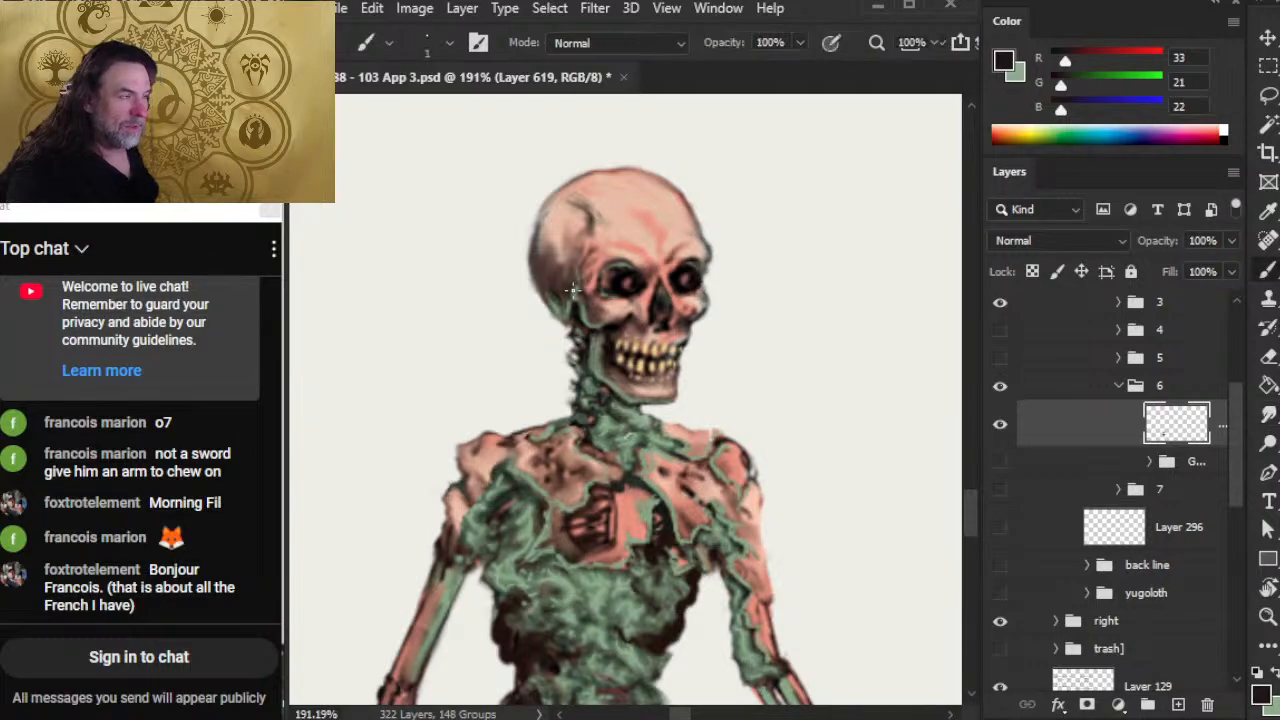
{"action": "left_click", "coordinate": [561, 281], "text": "alt"}
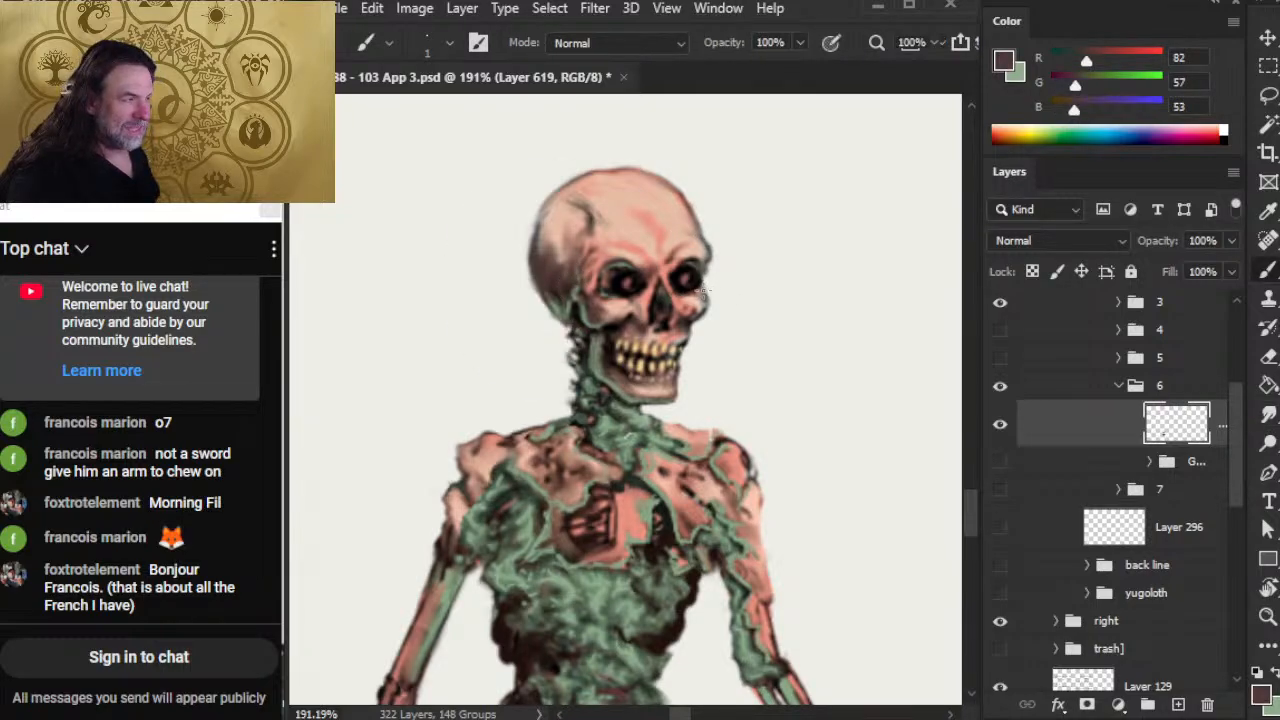
{"action": "left_click_drag", "start_coordinate": [703, 298], "coordinate": [697, 324]}
{"action": "key", "text": "r"}
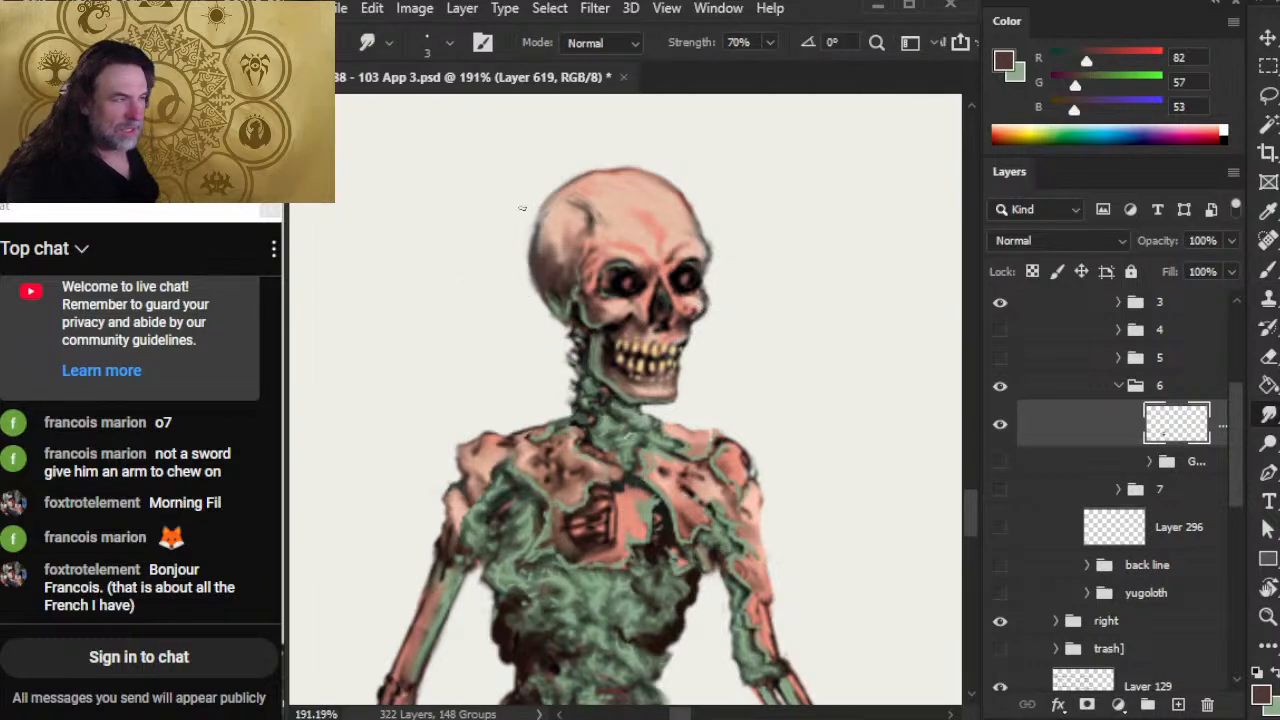
Step: Erase stray edges at the cranium's upper left, repaint its outline with sampled grey-brown and smudge it
{"action": "key", "text": "e"}
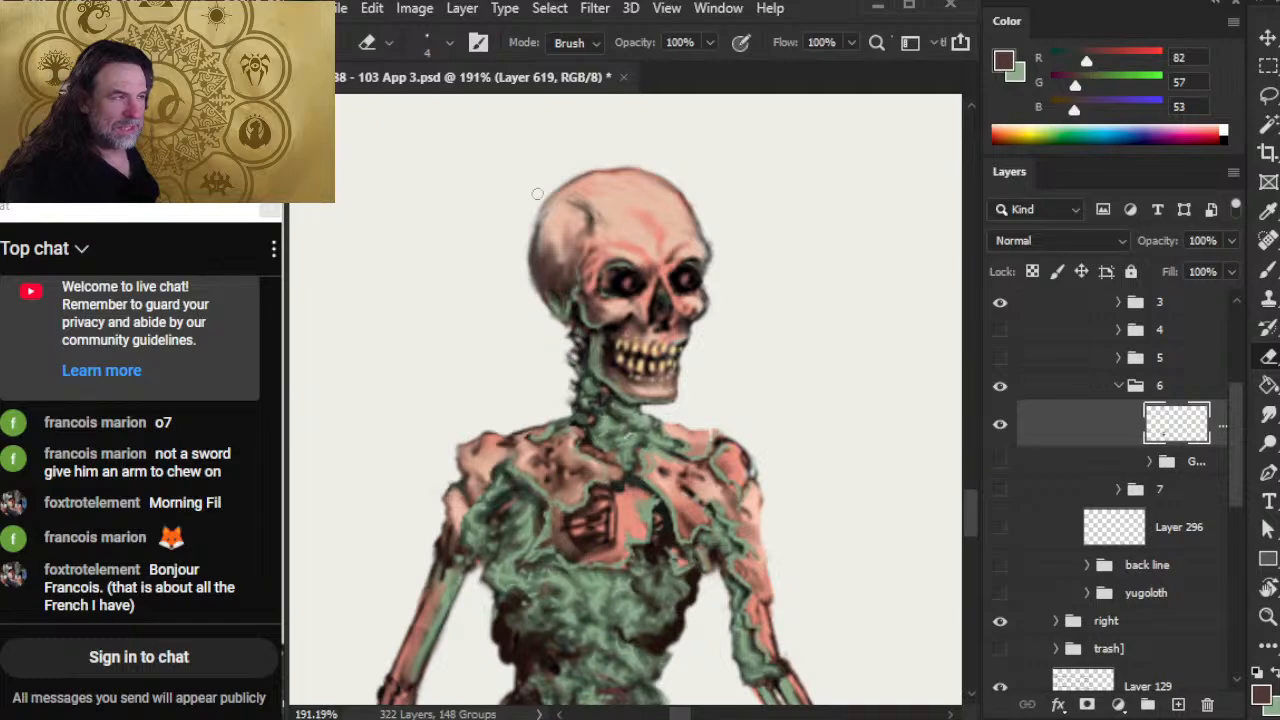
{"action": "key", "text": "b"}
{"action": "left_click", "coordinate": [546, 318], "text": "alt"}
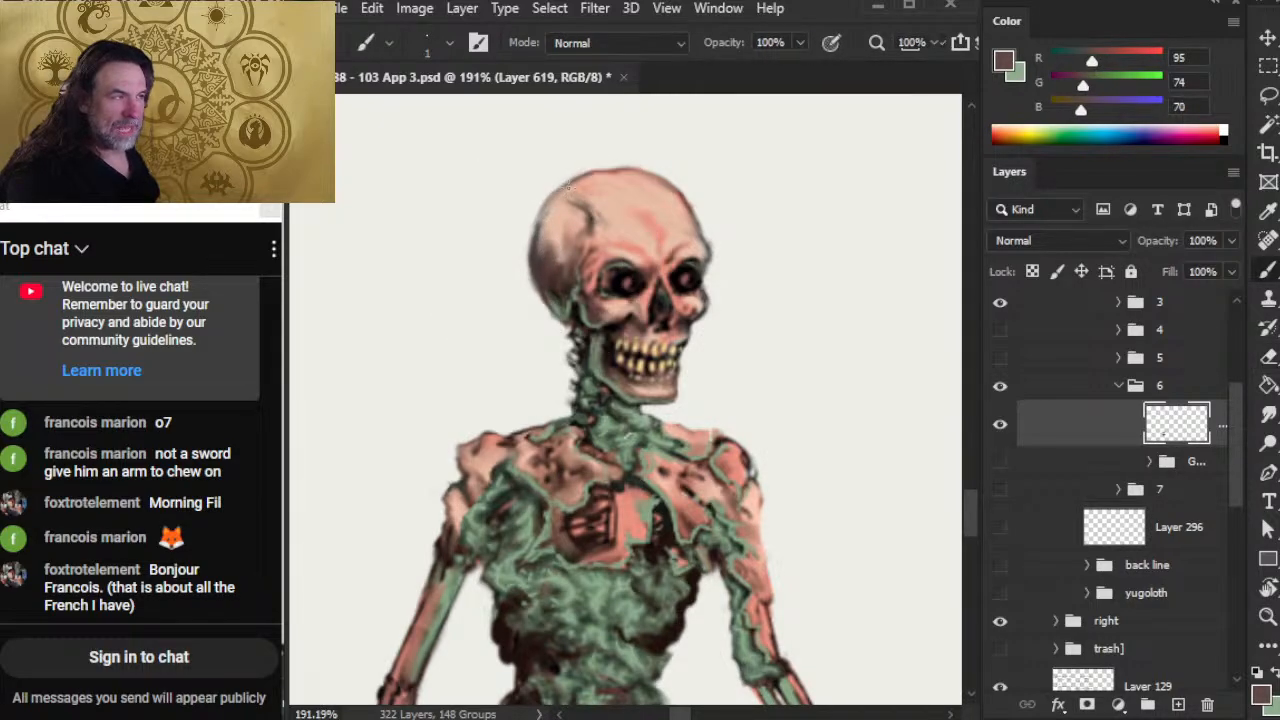
{"action": "key", "text": "r"}
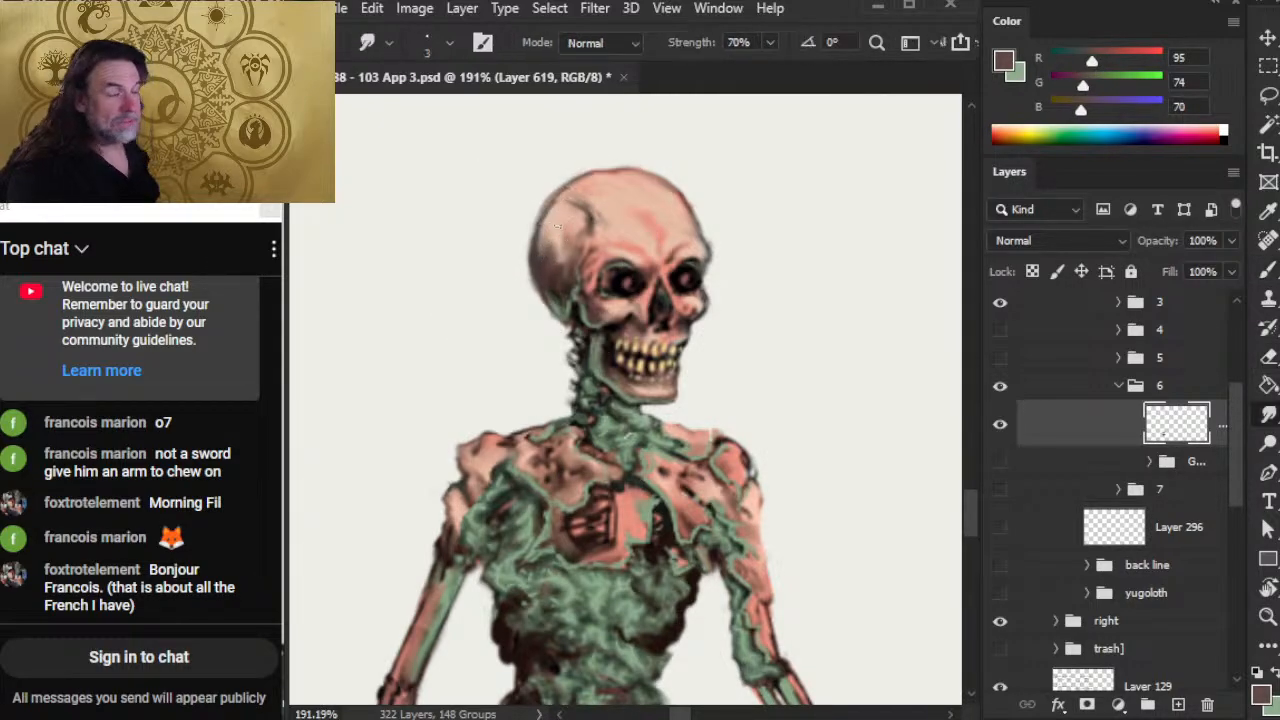
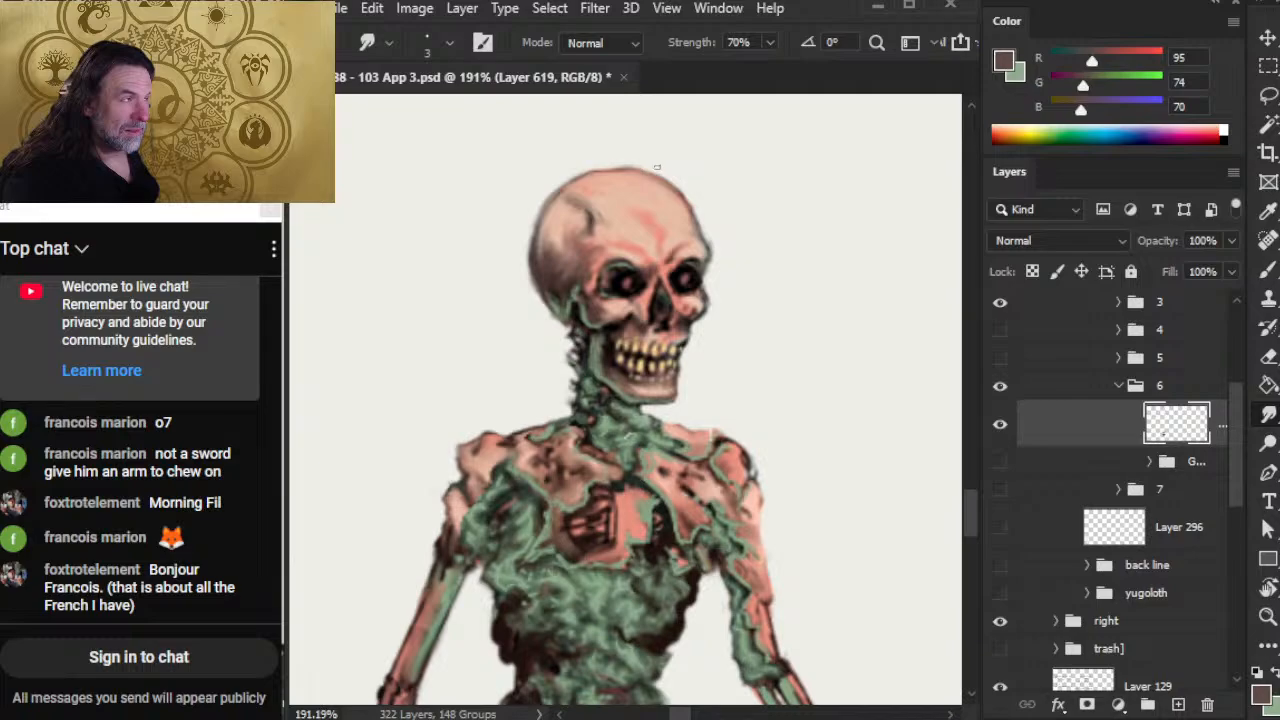
Step: Tidy the top and left contour of the cranium by alternately erasing and smudging its edge
{"action": "key", "text": "e"}
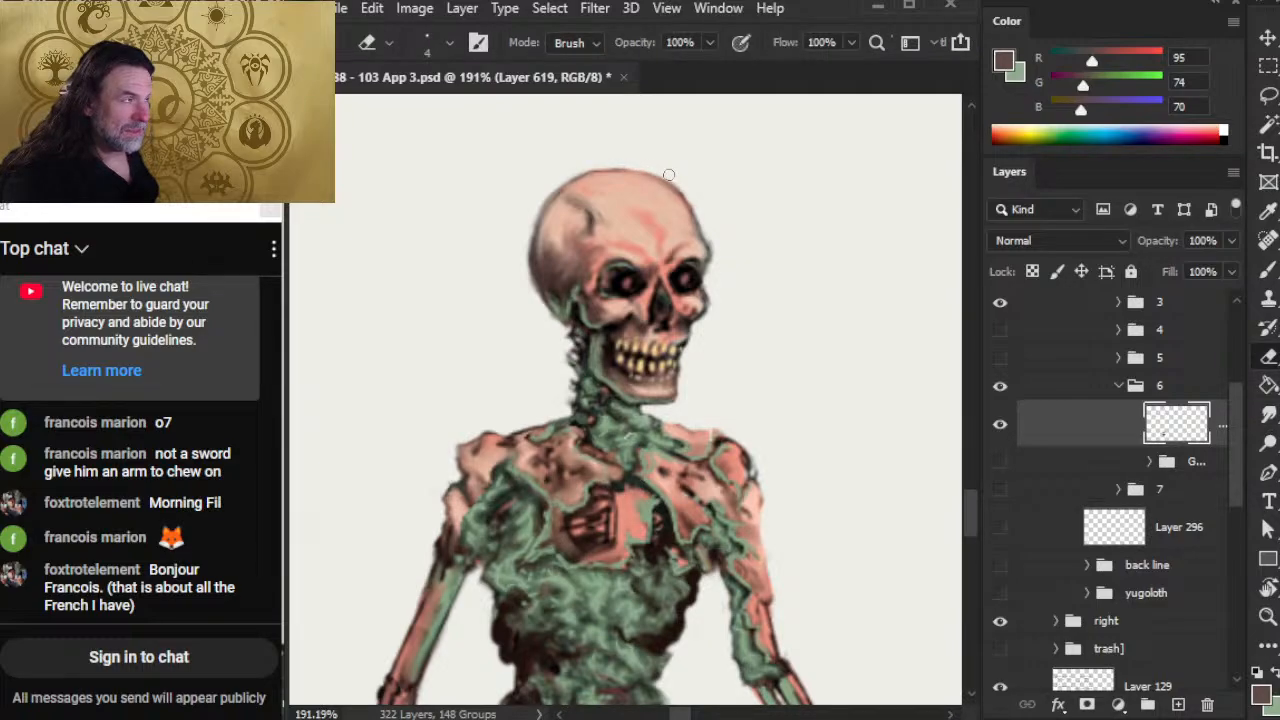
{"action": "key", "text": "r"}
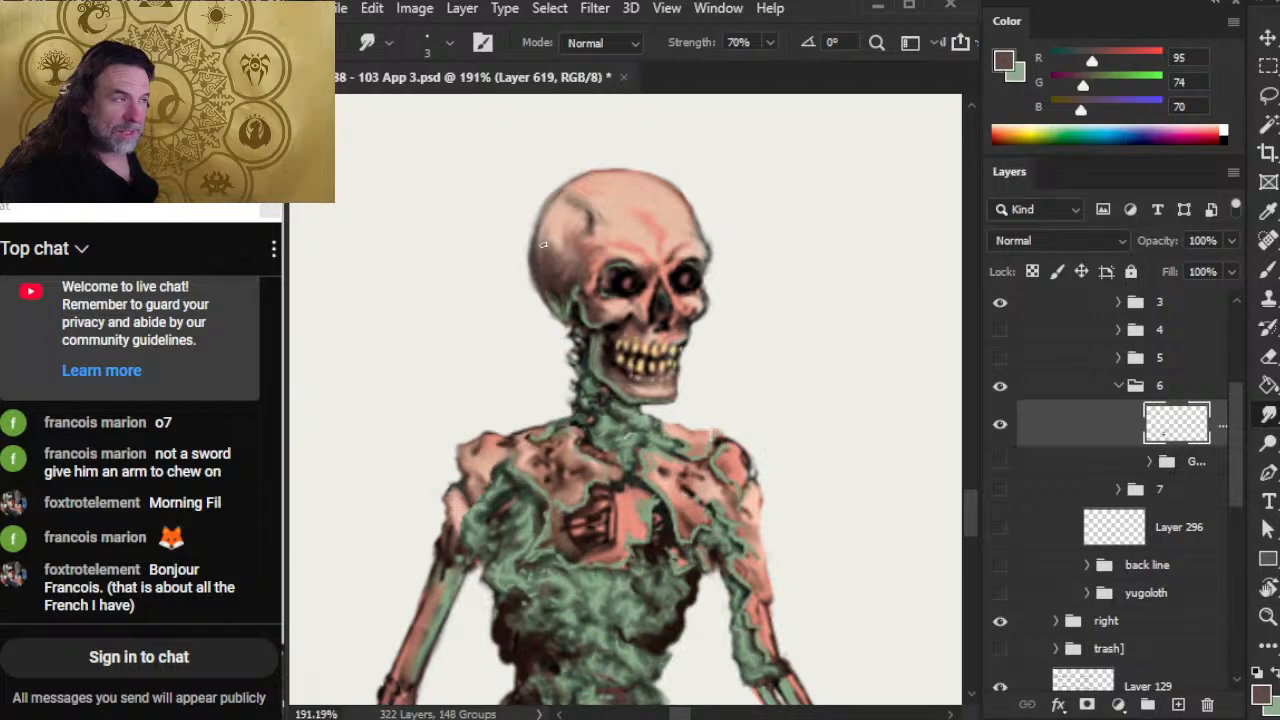
{"action": "key", "text": "e"}
{"action": "key", "text": "r"}
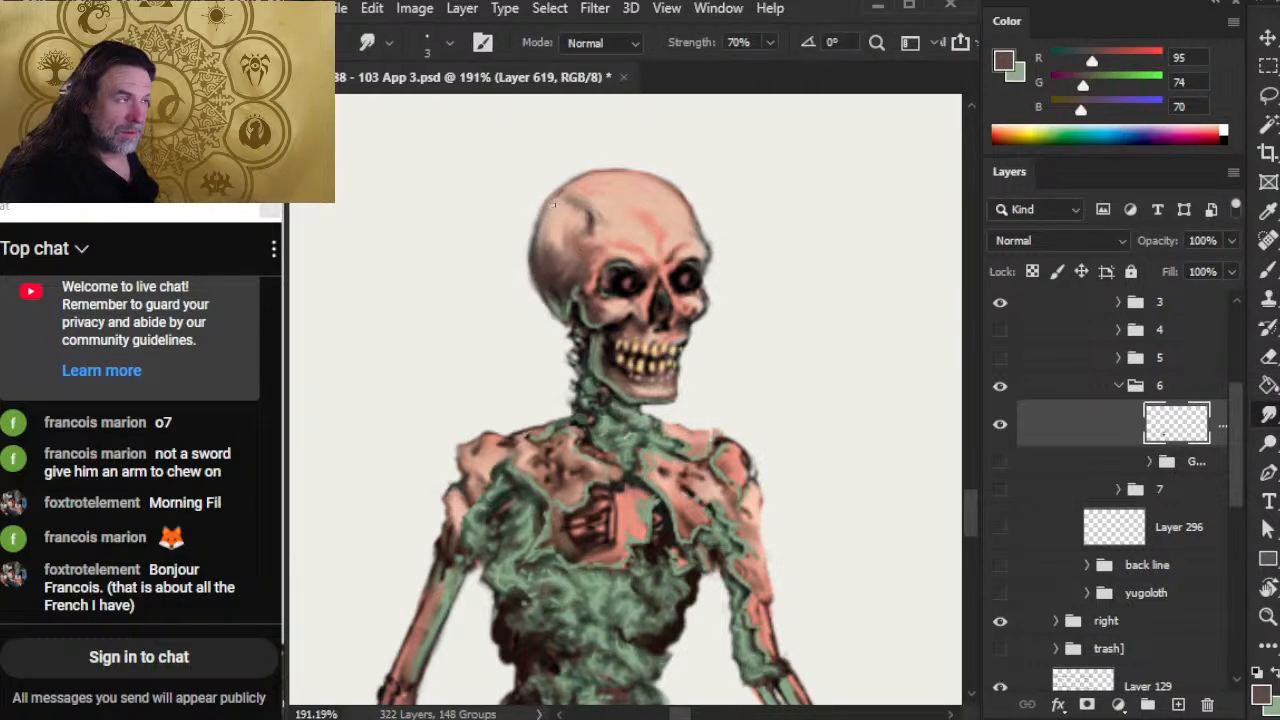
Step: Smudge the cranium's left edge, then lasso the skull and cut it onto its own layer in place
{"action": "mouse_move", "coordinate": [545, 218]}
{"action": "left_mouse_down"}
{"action": "mouse_move", "coordinate": [539, 276]}
{"action": "mouse_move", "coordinate": [552, 233]}
{"action": "mouse_move", "coordinate": [538, 273]}
{"action": "mouse_move", "coordinate": [562, 303]}
{"action": "mouse_move", "coordinate": [537, 283]}
{"action": "mouse_move", "coordinate": [554, 309]}
{"action": "mouse_move", "coordinate": [547, 271]}
{"action": "mouse_move", "coordinate": [565, 292]}
{"action": "mouse_move", "coordinate": [557, 283]}
{"action": "mouse_move", "coordinate": [562, 316]}
{"action": "mouse_move", "coordinate": [578, 322]}
{"action": "mouse_move", "coordinate": [569, 292]}
{"action": "mouse_move", "coordinate": [571, 317]}
{"action": "mouse_move", "coordinate": [553, 293]}
{"action": "mouse_move", "coordinate": [560, 278]}
{"action": "mouse_move", "coordinate": [562, 309]}
{"action": "left_mouse_up"}
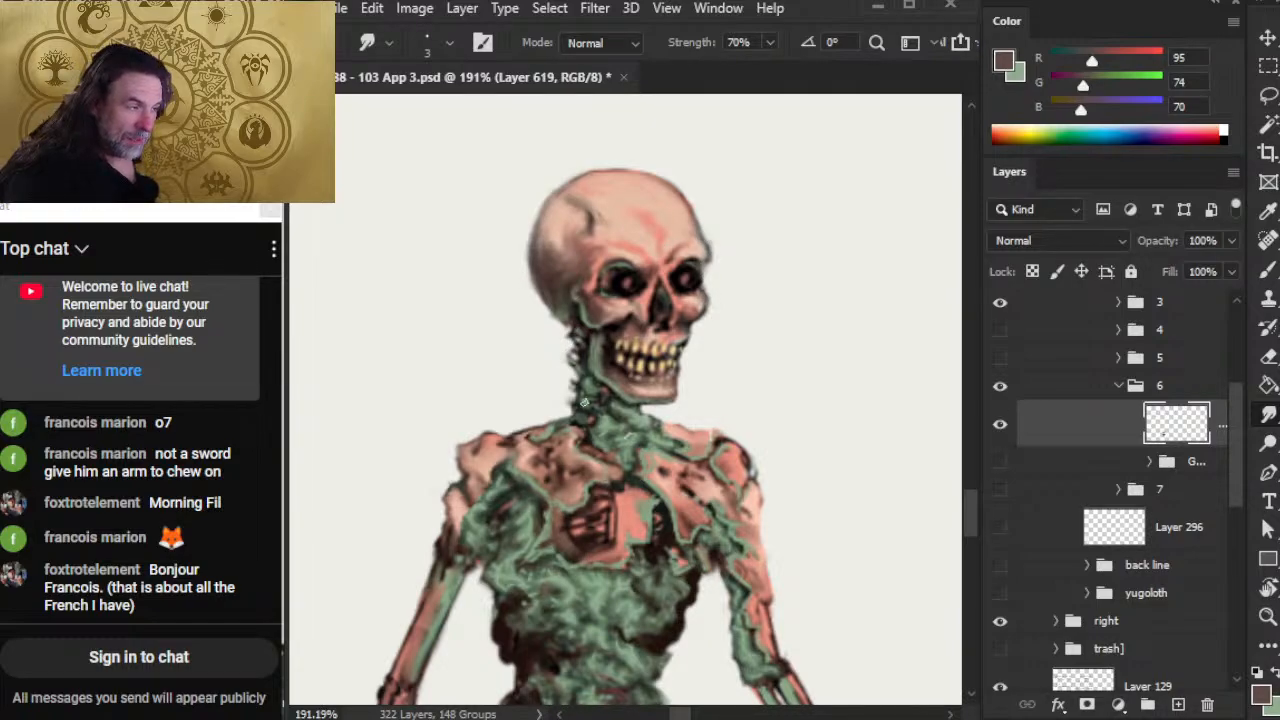
{"action": "key", "text": "l"}
{"action": "mouse_move", "coordinate": [550, 163]}
{"action": "left_mouse_down"}
{"action": "mouse_move", "coordinate": [486, 241]}
{"action": "mouse_move", "coordinate": [499, 312]}
{"action": "mouse_move", "coordinate": [540, 343]}
{"action": "left_mouse_up"}
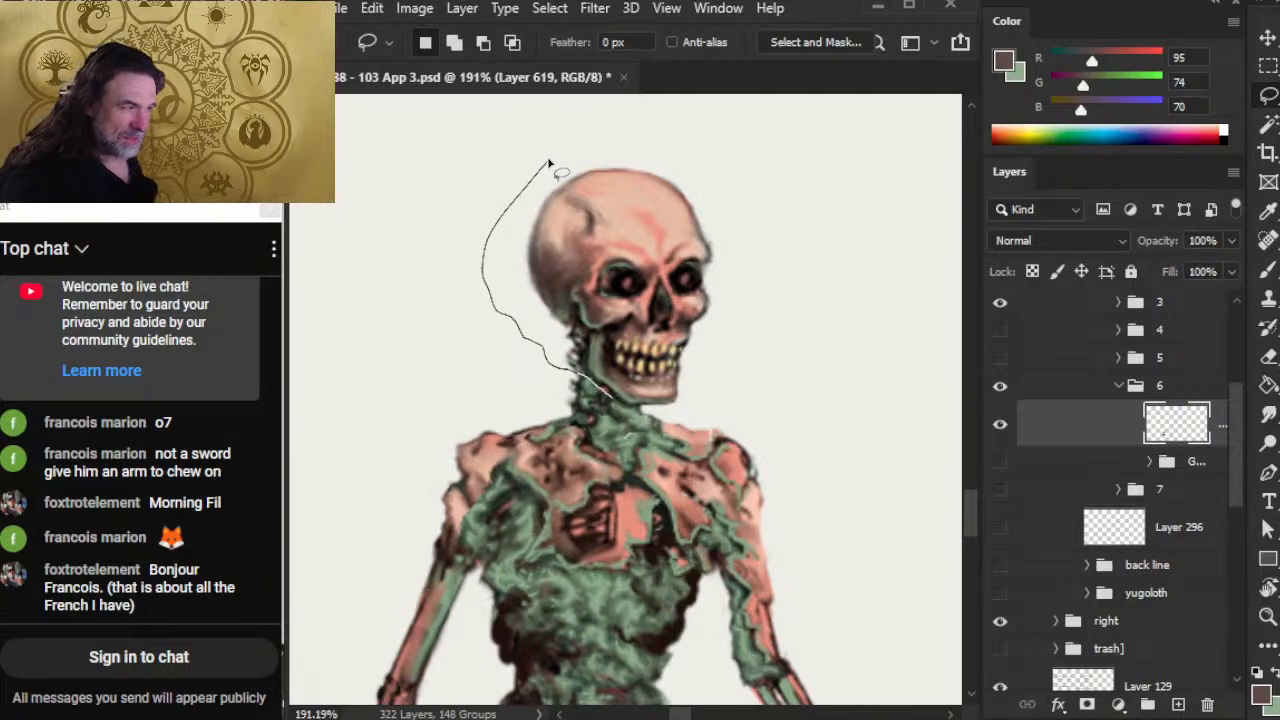
{"action": "mouse_move", "coordinate": [660, 407]}
{"action": "left_mouse_down"}
{"action": "mouse_move", "coordinate": [780, 243]}
{"action": "mouse_move", "coordinate": [512, 181]}
{"action": "left_mouse_up"}
{"action": "key", "text": "ctrl+x"}
{"action": "key", "text": "ctrl+shift+v"}
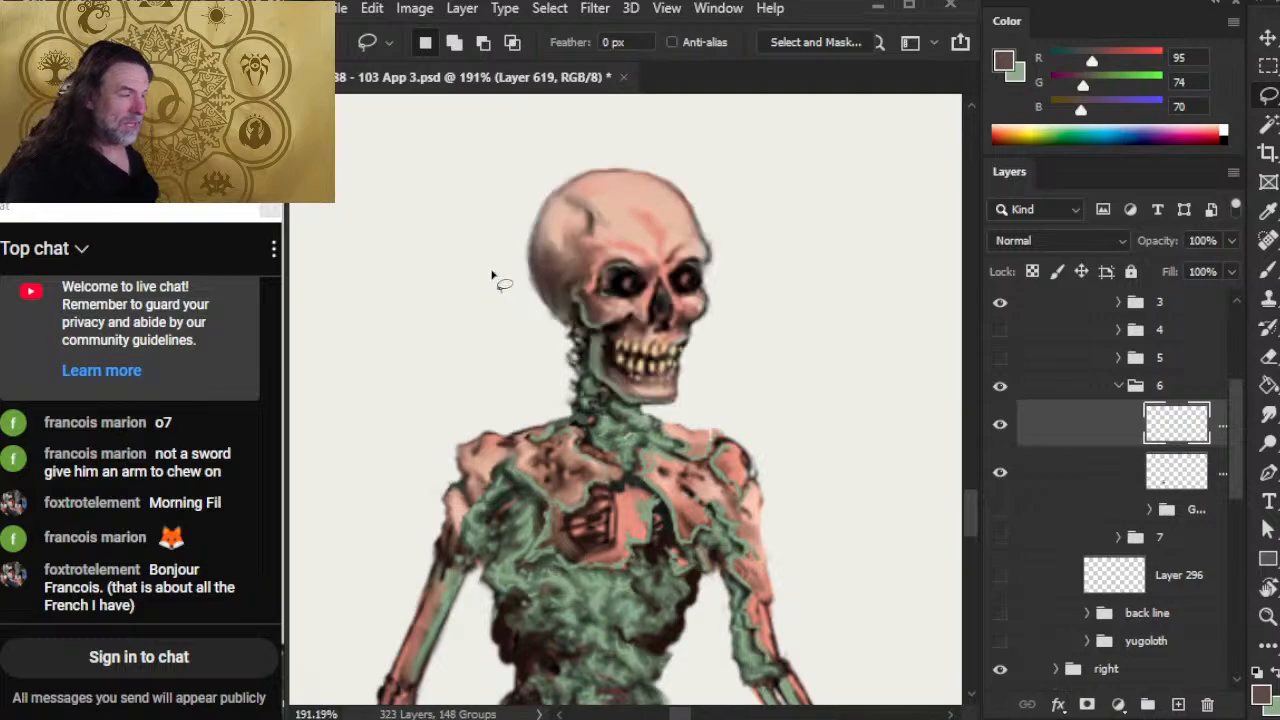
Step: Nudge the skull layer slightly right and down on the neck
{"action": "key", "text": "v"}
{"action": "key", "text": "Right"}
{"action": "key", "text": "Right"}
{"action": "key", "text": "Down"}
{"action": "key", "text": "Left"}
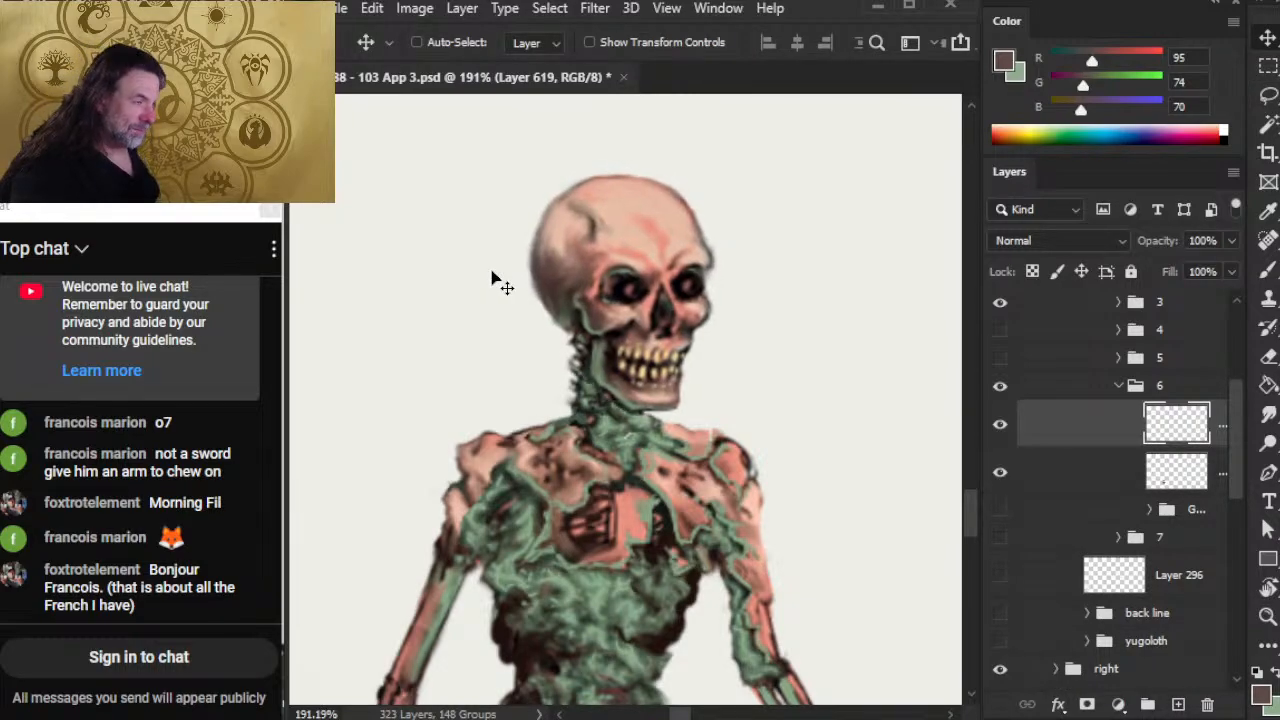
Step: Scale the skull proportionally to about 93% and nudge it up slightly on the neck
{"action": "key", "text": "l"}
{"action": "right_click", "coordinate": [745, 116]}
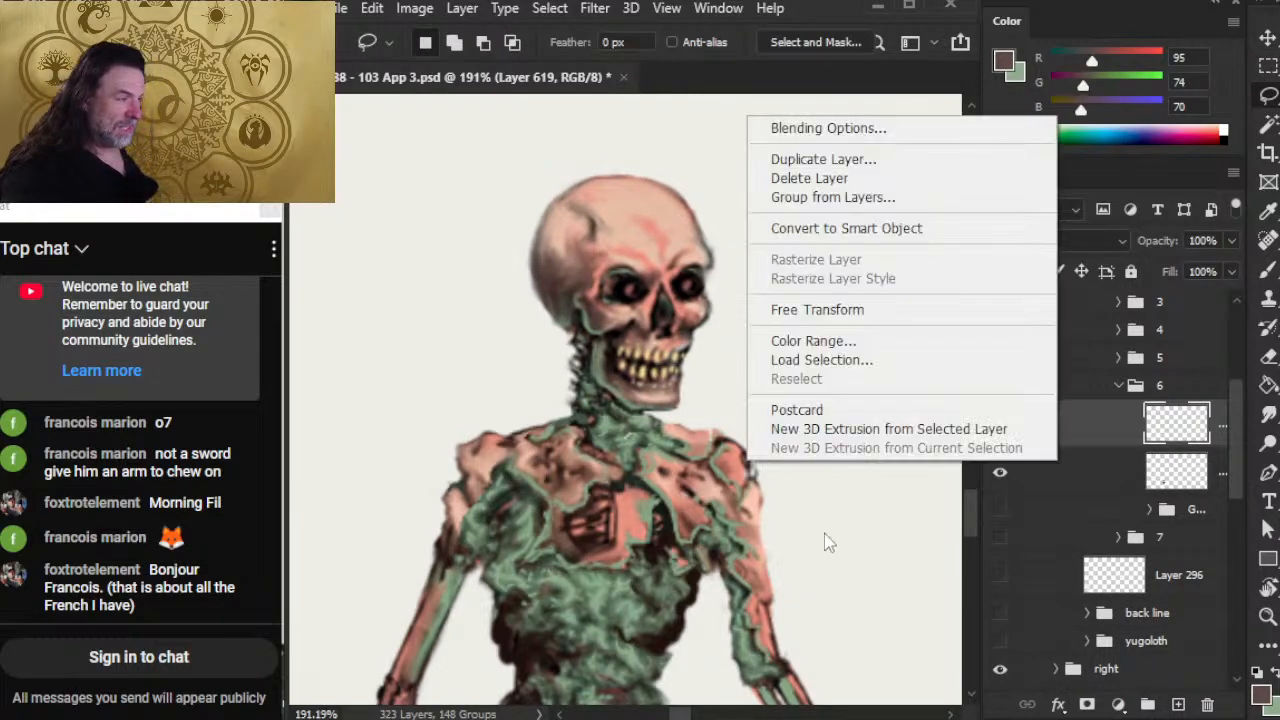
{"action": "left_click", "coordinate": [860, 310]}
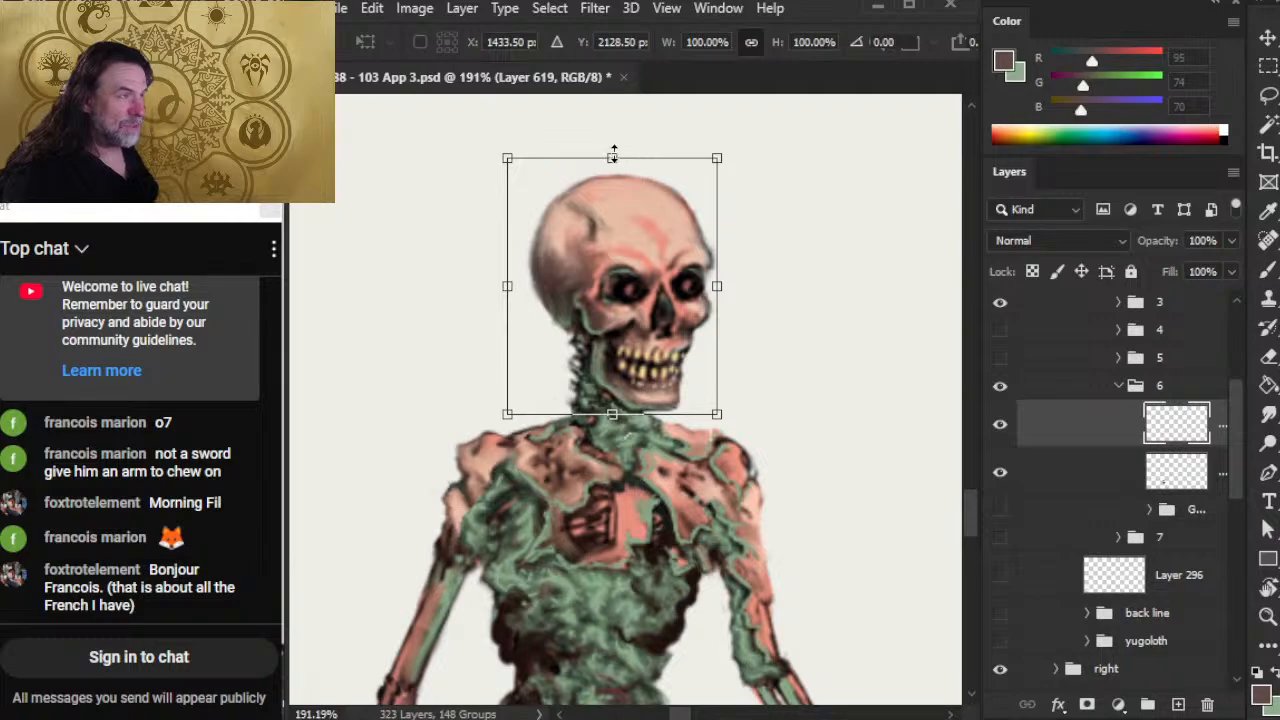
{"action": "left_click_drag", "start_coordinate": [614, 152], "coordinate": [614, 170]}
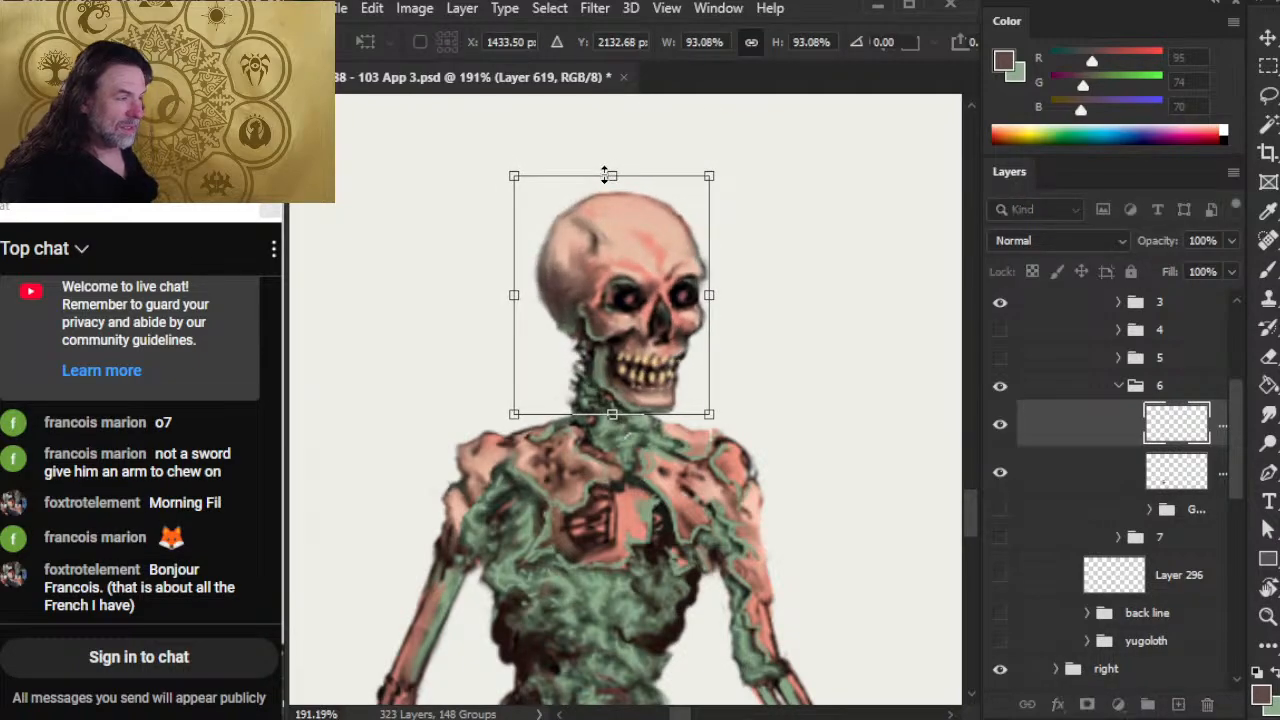
{"action": "key", "text": "Return"}
{"action": "key", "text": "v"}
{"action": "key", "text": "Up"}
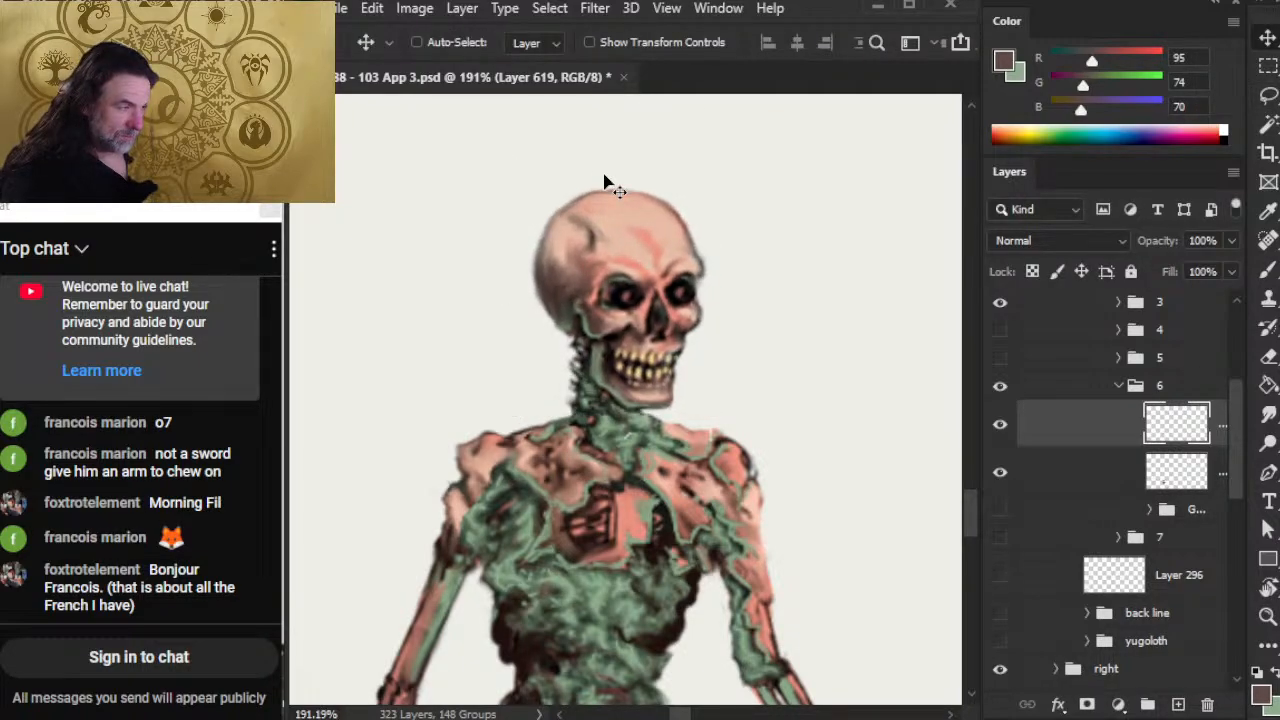
{"action": "key", "text": "Up"}
{"action": "key", "text": "Up"}
Step: Check the whole figure's proportions and merge the skull layer down into the skeleton layer
{"action": "key", "text": "z"}
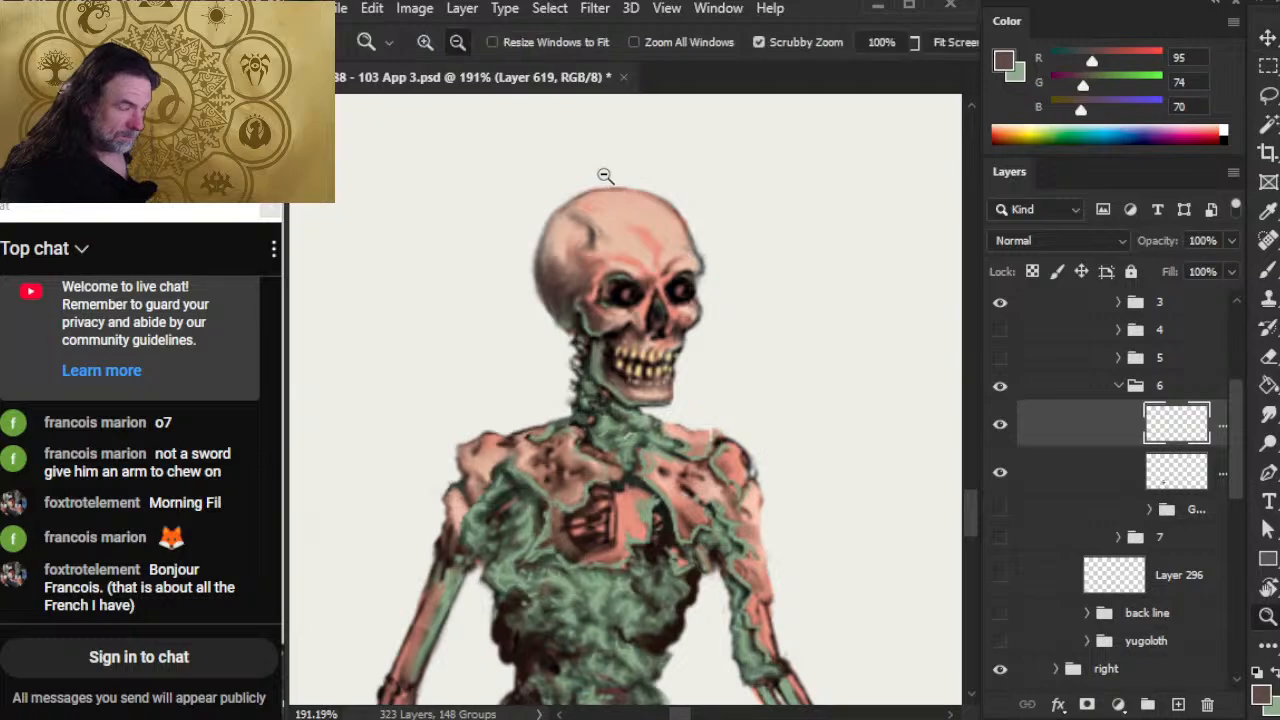
{"action": "left_click_drag", "start_coordinate": [848, 573], "coordinate": [694, 537]}
{"action": "left_click_drag", "start_coordinate": [774, 598], "coordinate": [658, 425]}
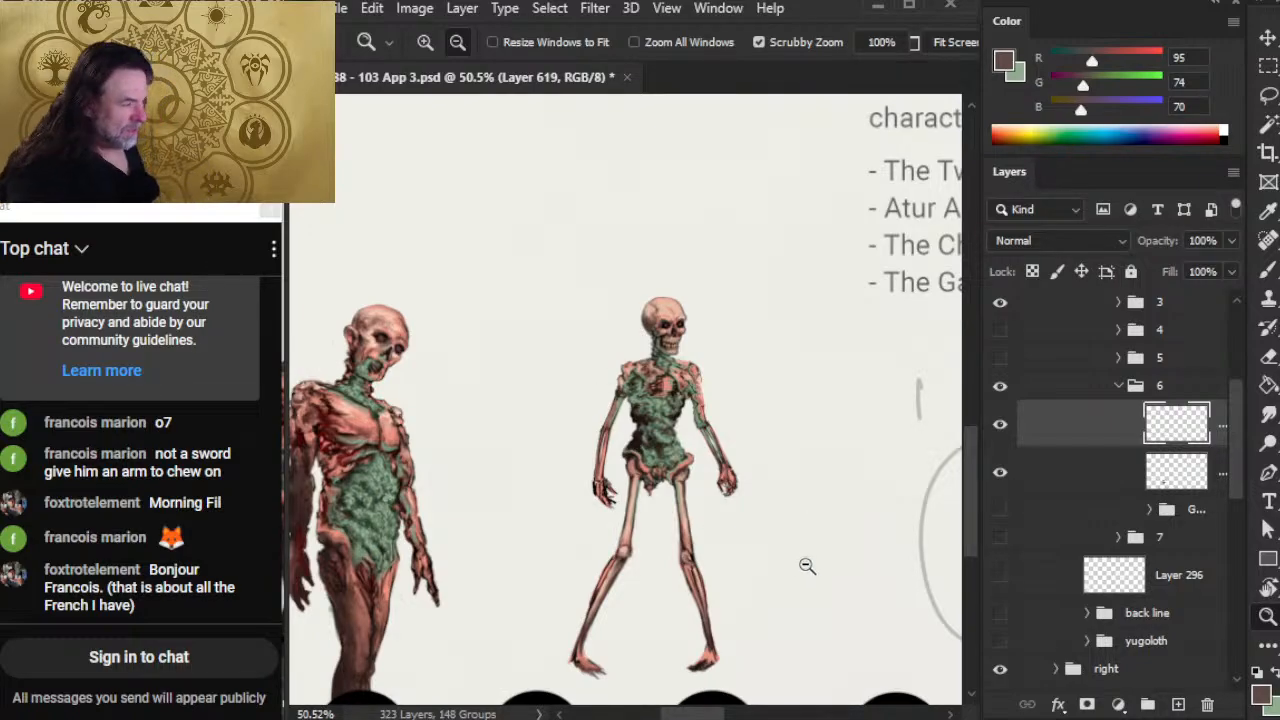
{"action": "right_click", "coordinate": [1068, 432]}
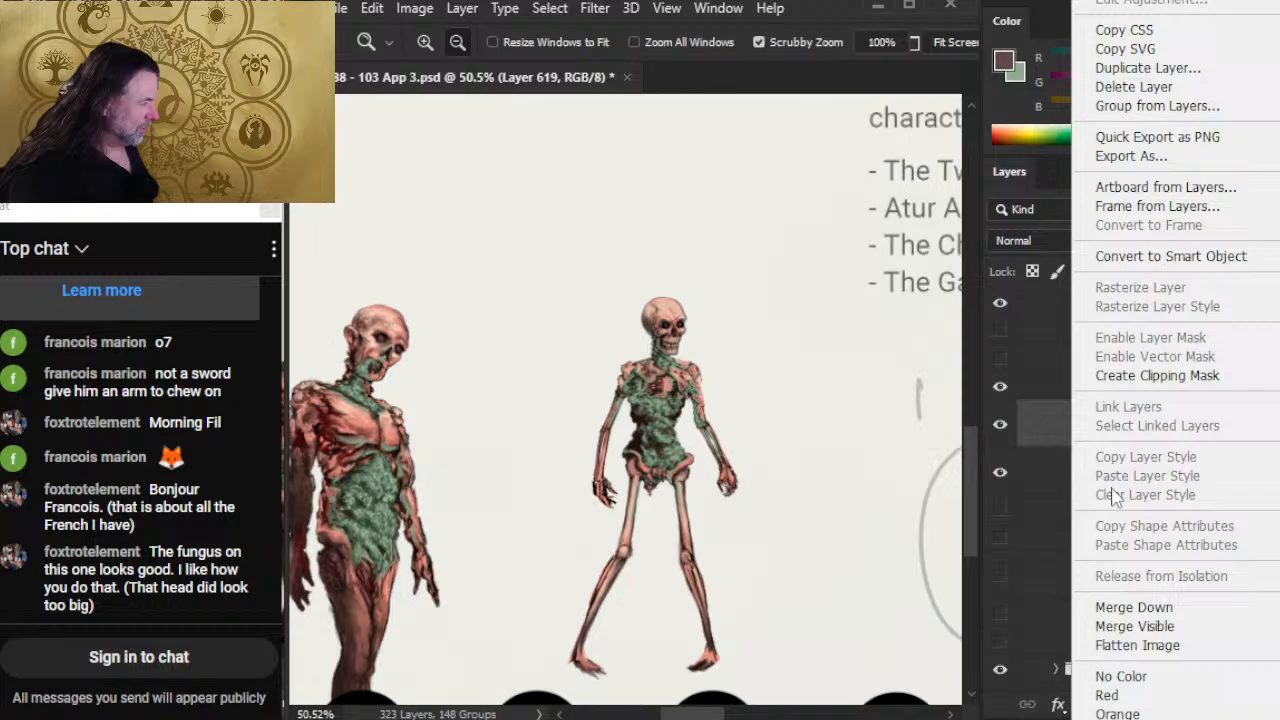
{"action": "left_click", "coordinate": [1136, 610]}
Step: Lasso the left foot with its lower shin and move it up slightly to shorten the leg
{"action": "left_click", "coordinate": [633, 520]}
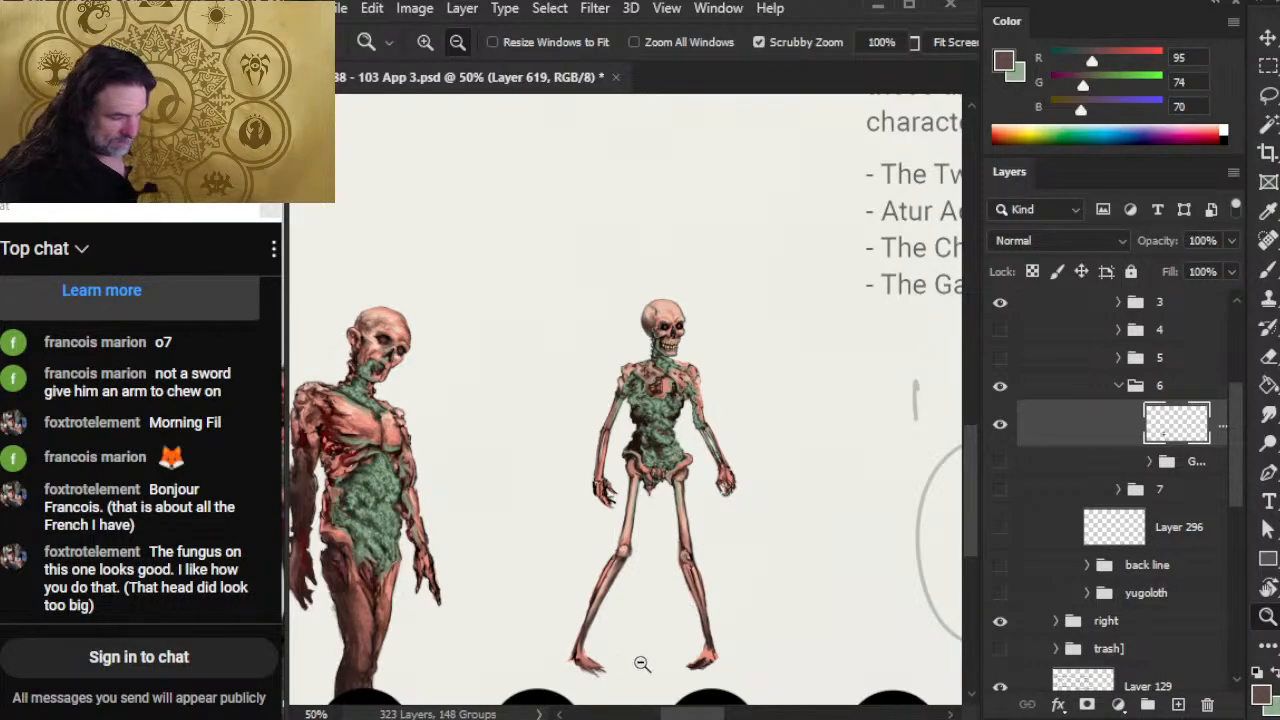
{"action": "left_click_drag", "start_coordinate": [605, 664], "coordinate": [680, 547]}
{"action": "key", "text": "l"}
{"action": "mouse_move", "coordinate": [638, 484]}
{"action": "left_mouse_down"}
{"action": "mouse_move", "coordinate": [663, 623]}
{"action": "mouse_move", "coordinate": [640, 485]}
{"action": "left_mouse_up"}
{"action": "key", "text": "v"}
{"action": "left_click_drag", "start_coordinate": [574, 566], "coordinate": [580, 551]}
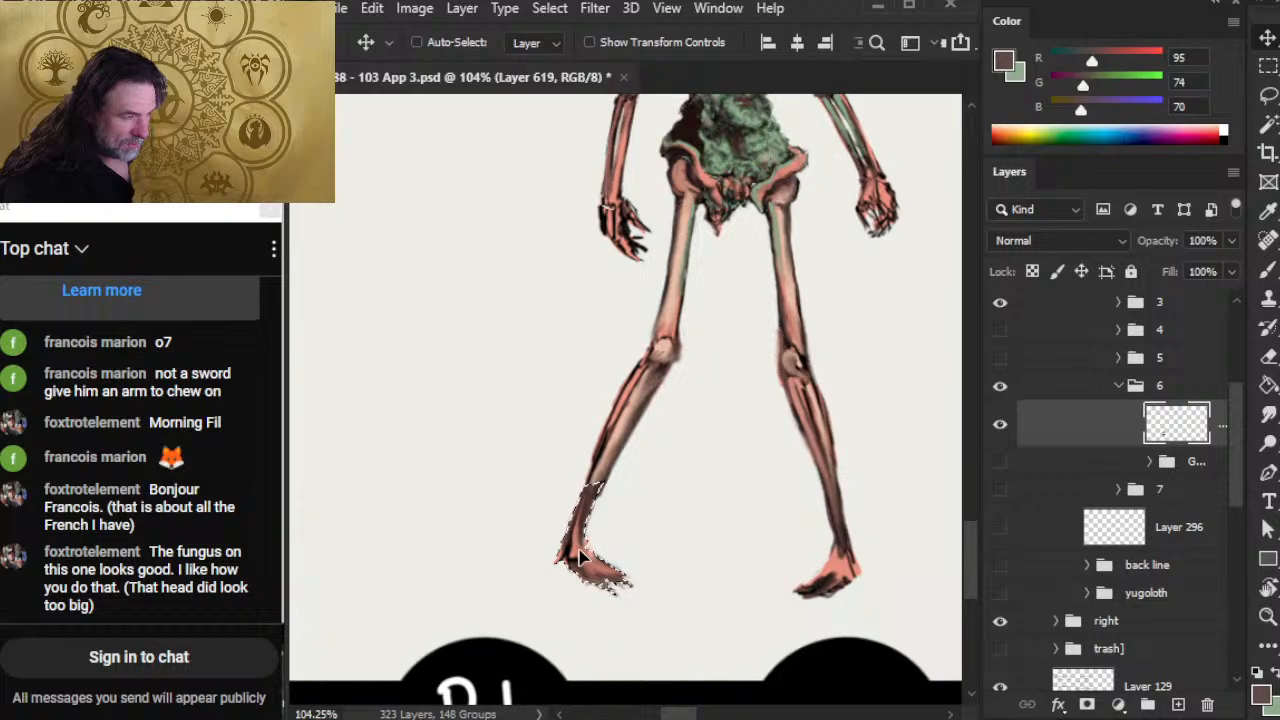
{"action": "key", "text": "ctrl+d"}
Step: Blend the seam on the left shin by alternately smudging and erasing its edges
{"action": "key", "text": "l"}
{"action": "key", "text": "r"}
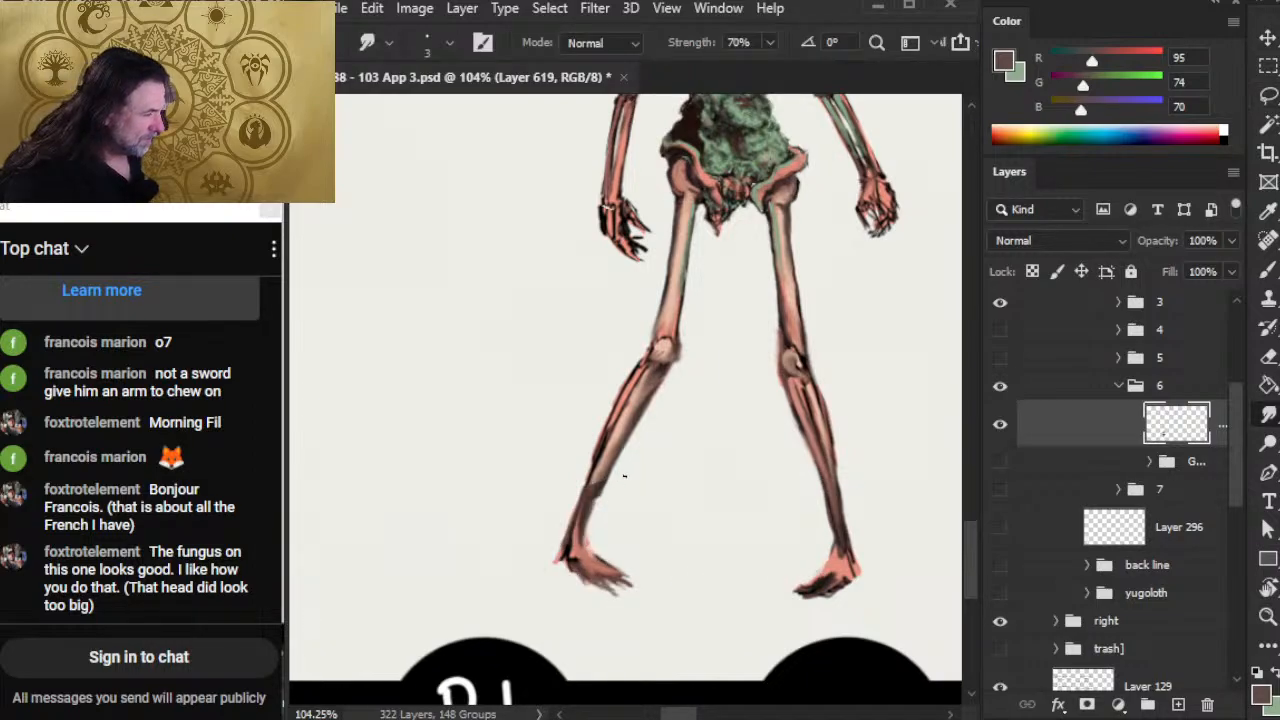
{"action": "key", "text": "e"}
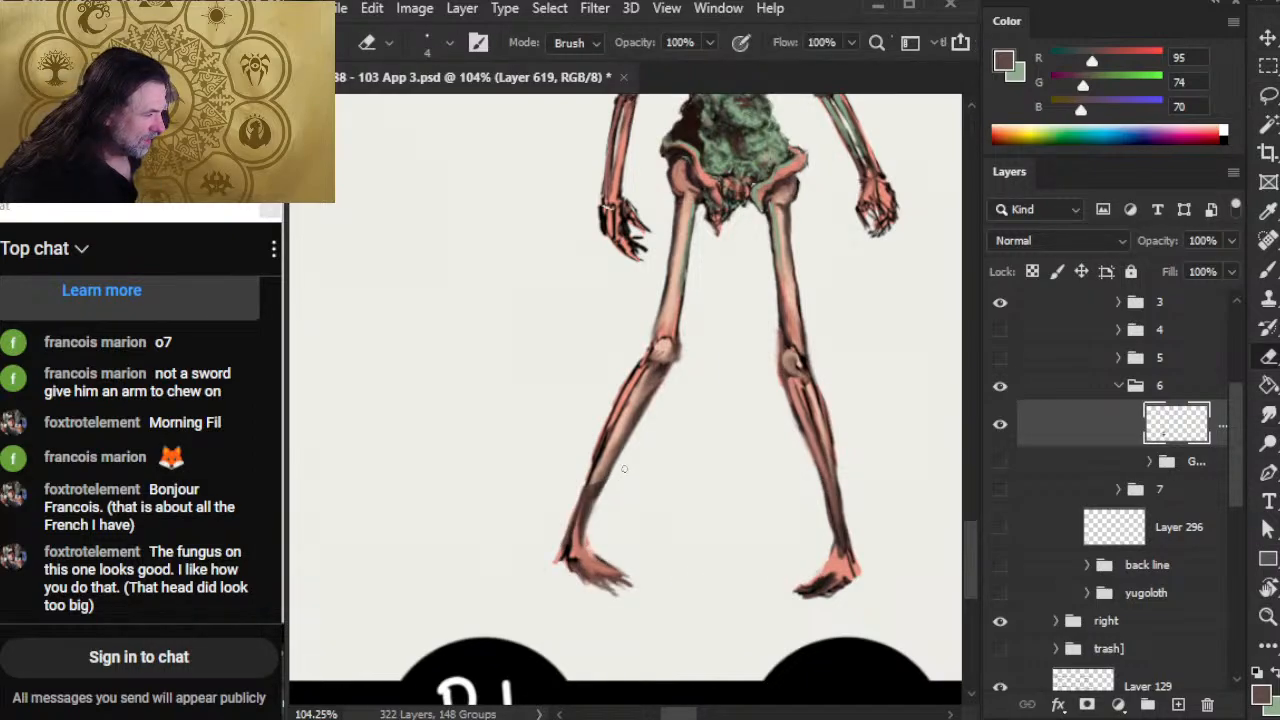
{"action": "key", "text": "r"}
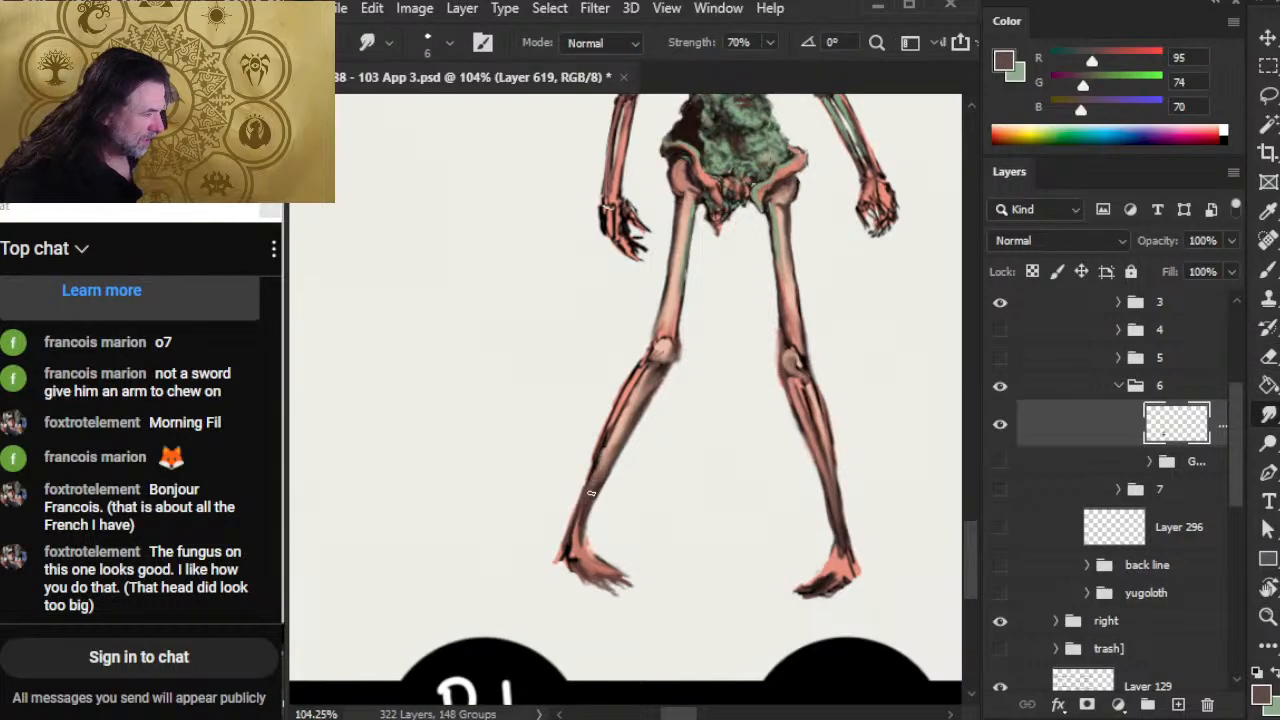
Step: Outline the left shin down to the heel with dark brown sampled from the leg and smudge it
{"action": "key", "text": "b"}
{"action": "left_click", "coordinate": [605, 437], "text": "alt"}
{"action": "left_click", "coordinate": [601, 446], "text": "alt"}
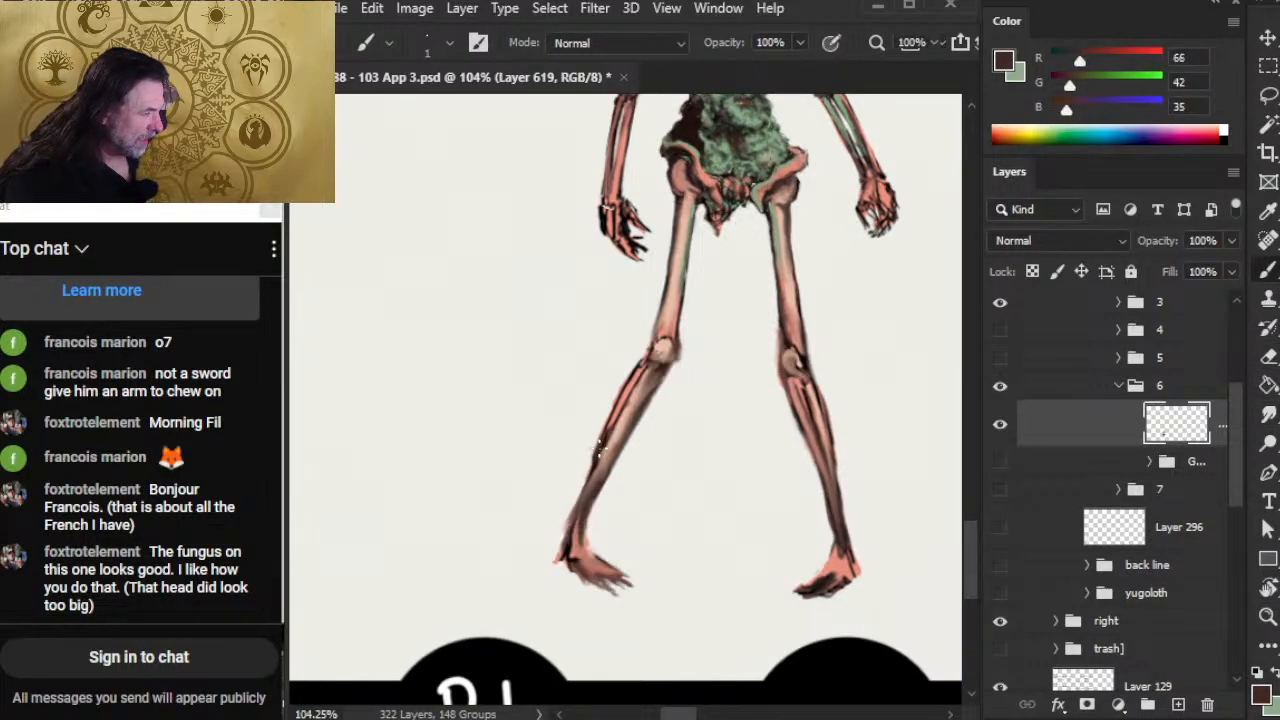
{"action": "mouse_move", "coordinate": [598, 452]}
{"action": "left_mouse_down"}
{"action": "mouse_move", "coordinate": [556, 562]}
{"action": "mouse_move", "coordinate": [563, 530]}
{"action": "left_mouse_up"}
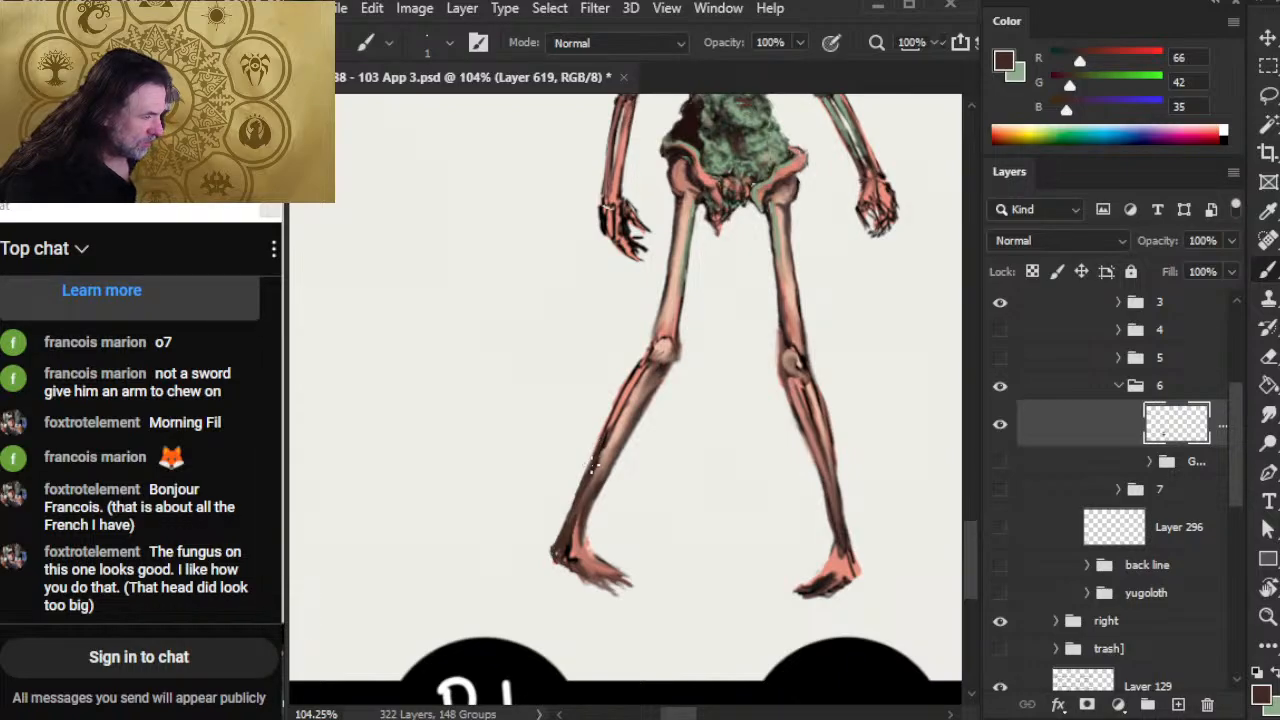
{"action": "key", "text": "r"}
Step: Lasso the right foot with its lower shin, move it up to shorten the leg and smudge the seam
{"action": "mouse_move", "coordinate": [781, 565]}
{"action": "left_mouse_down"}
{"action": "mouse_move", "coordinate": [614, 537]}
{"action": "mouse_move", "coordinate": [737, 472]}
{"action": "mouse_move", "coordinate": [650, 525]}
{"action": "mouse_move", "coordinate": [704, 531]}
{"action": "mouse_move", "coordinate": [700, 437]}
{"action": "left_mouse_up"}
{"action": "key", "text": "l"}
{"action": "key", "text": "v"}
{"action": "key", "text": "ctrl+d"}
{"action": "key", "text": "r"}
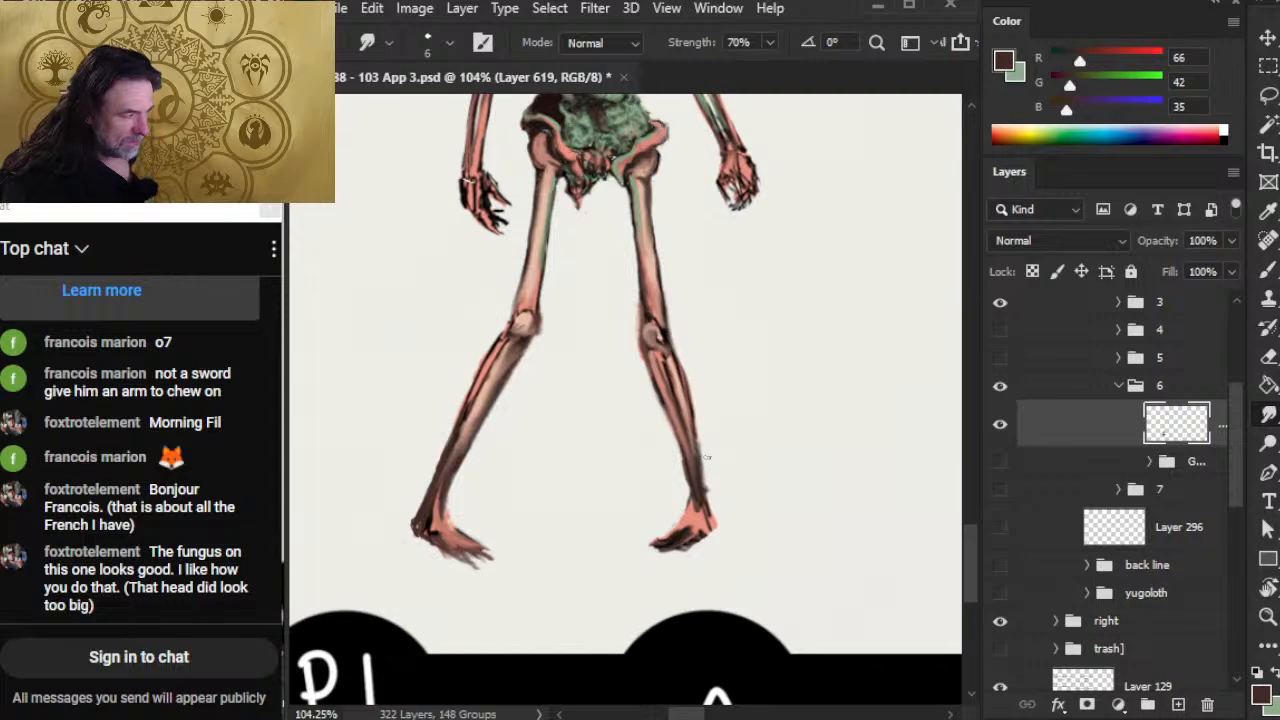
Step: Darken the lower right shin with brown sampled from it, then smudge and erase its edges
{"action": "key", "text": "b"}
{"action": "left_click", "coordinate": [697, 458], "text": "alt"}
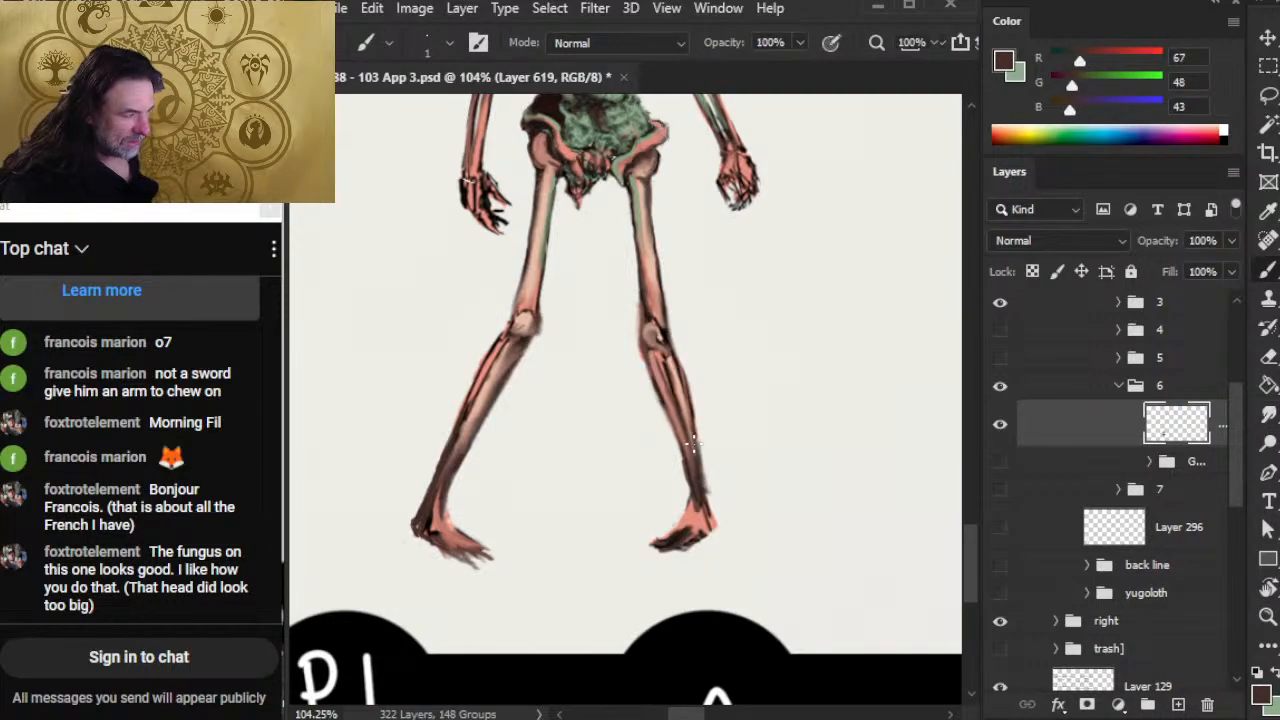
{"action": "mouse_move", "coordinate": [704, 468]}
{"action": "left_mouse_down"}
{"action": "mouse_move", "coordinate": [710, 512]}
{"action": "mouse_move", "coordinate": [684, 487]}
{"action": "left_mouse_up"}
{"action": "key", "text": "r"}
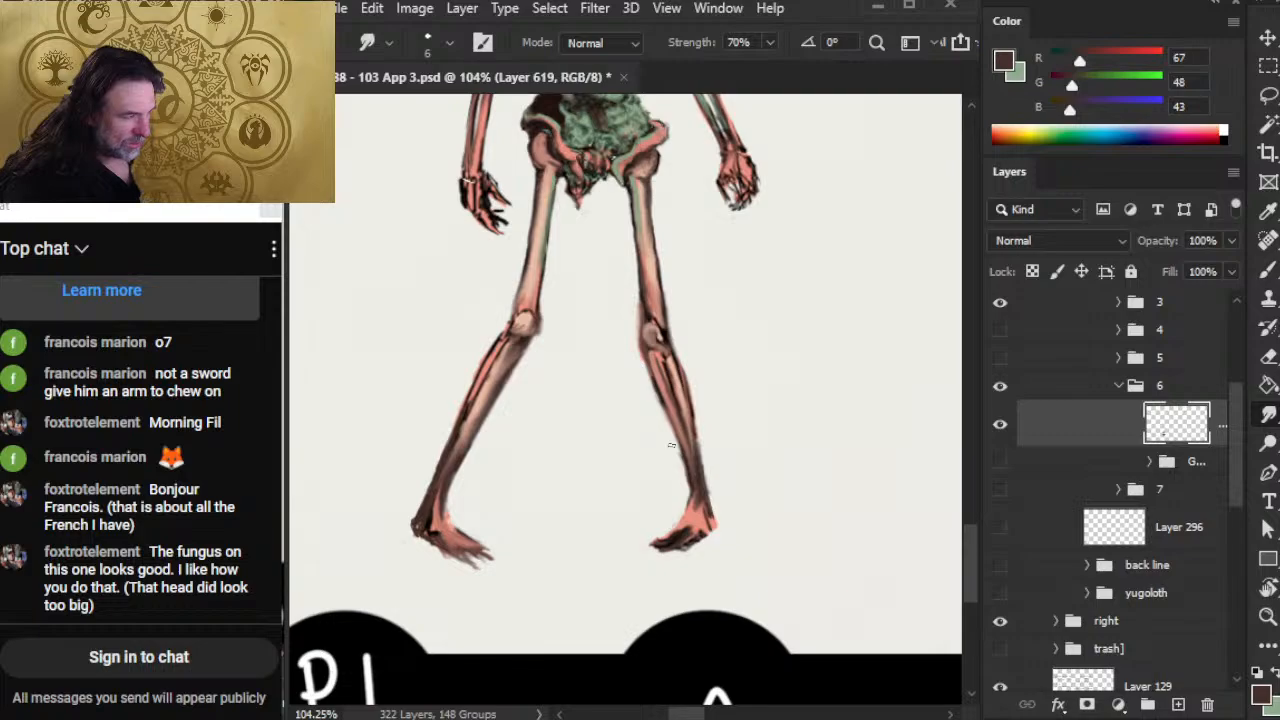
{"action": "key", "text": "e"}
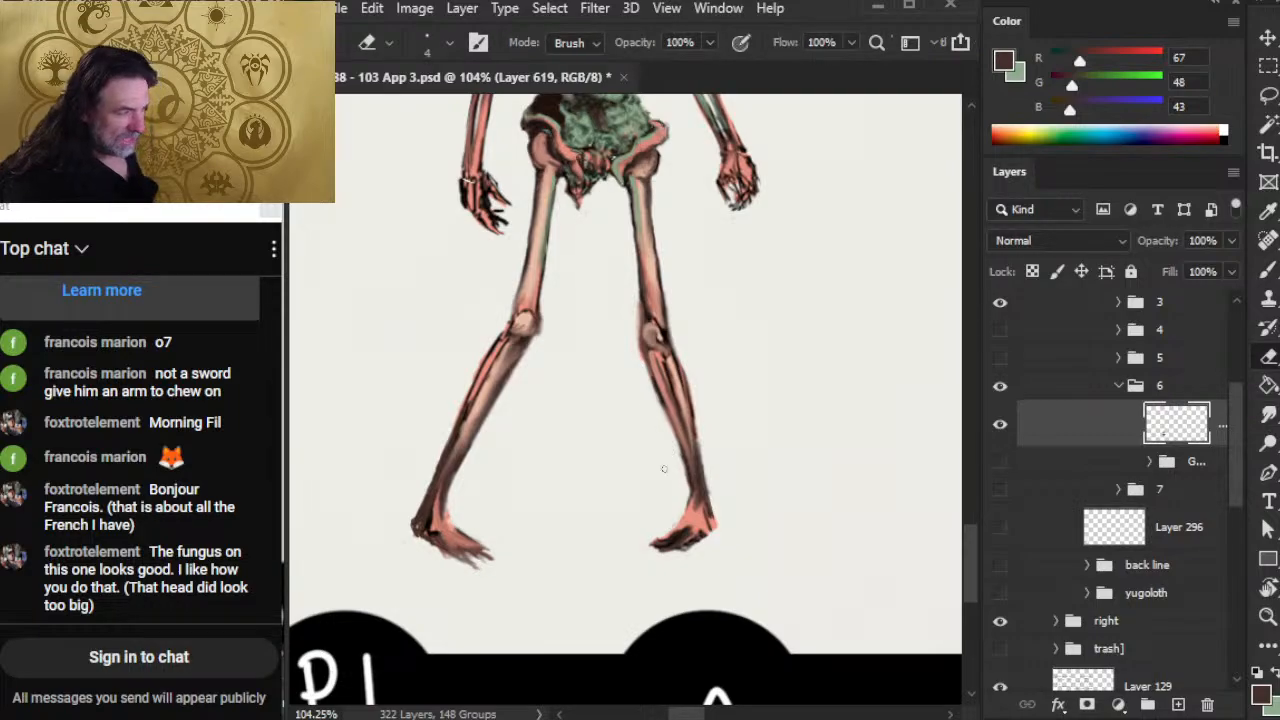
Step: Paint the right foot's toes with sampled dark brown, then clean them up with the eraser and smudging
{"action": "key", "text": "b"}
{"action": "left_click", "coordinate": [705, 537], "text": "alt"}
{"action": "mouse_move", "coordinate": [705, 537]}
{"action": "left_mouse_down"}
{"action": "mouse_move", "coordinate": [662, 557]}
{"action": "mouse_move", "coordinate": [692, 556]}
{"action": "left_mouse_up"}
{"action": "key", "text": "e"}
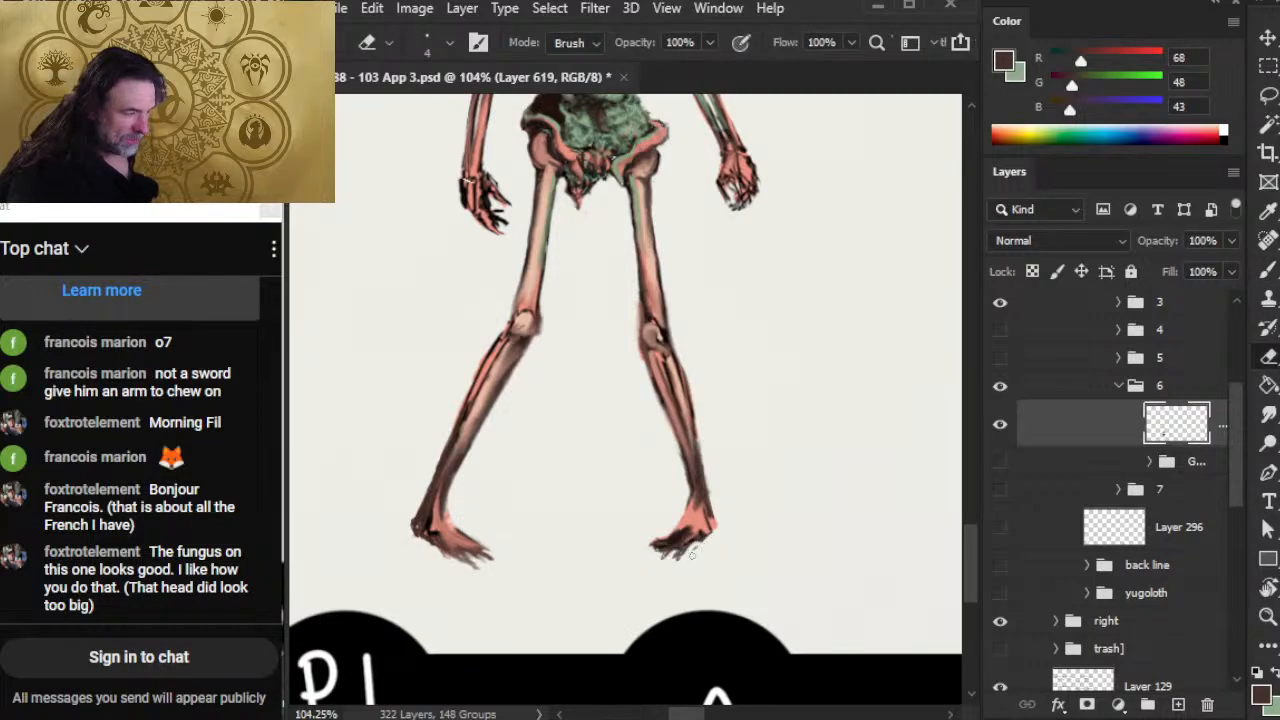
{"action": "key", "text": "r"}
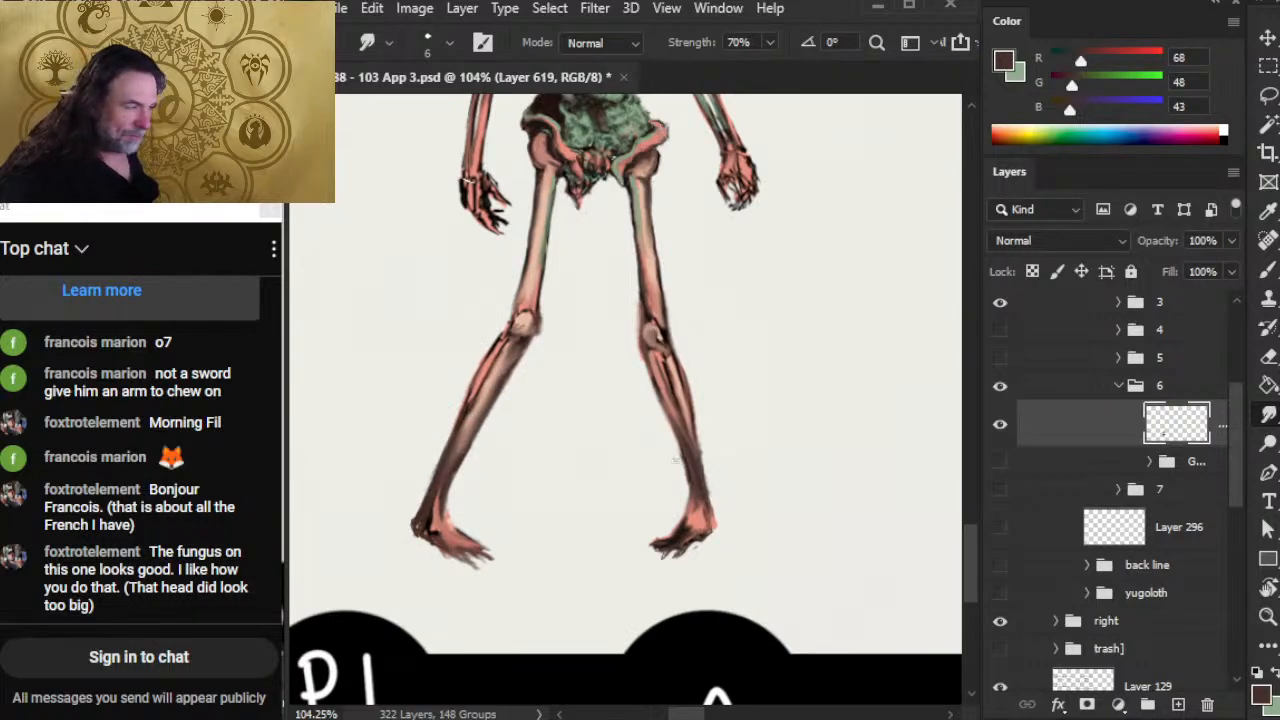
Step: Review the whole figure, then clean up the left hand's thumb and wrist area by erasing and smudging
{"action": "key", "text": "z"}
{"action": "left_click_drag", "start_coordinate": [699, 642], "coordinate": [640, 655]}
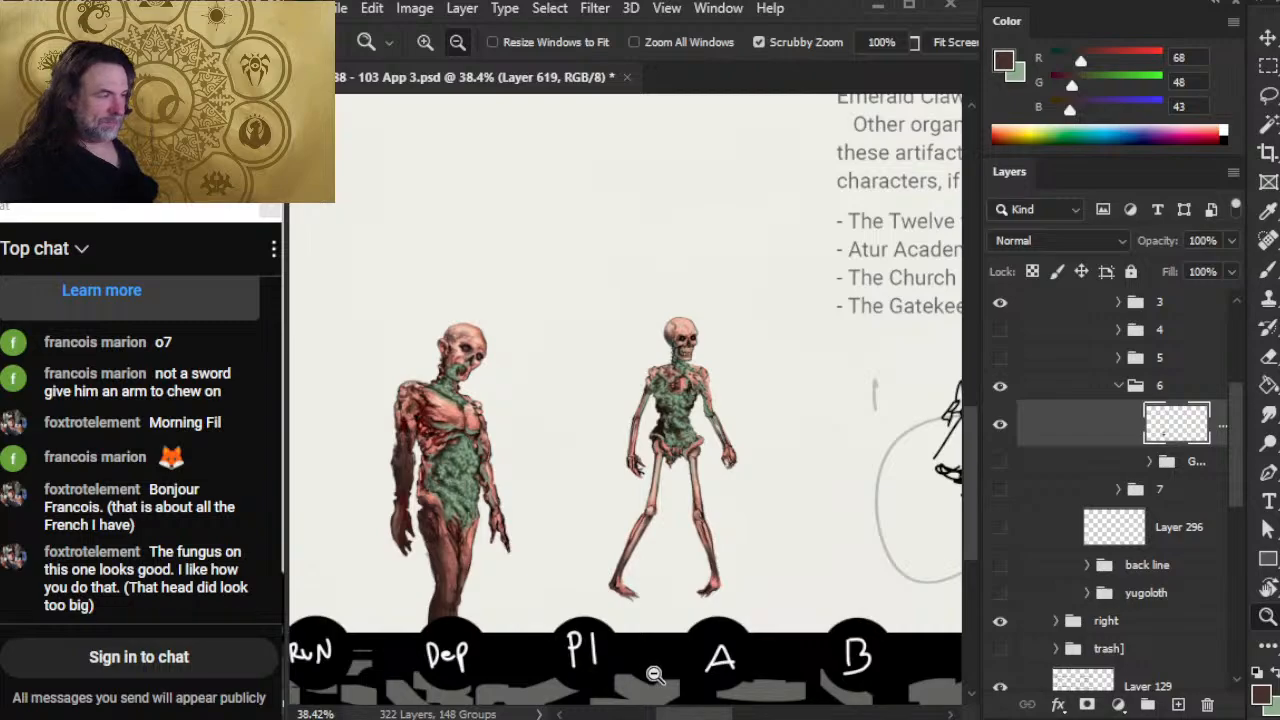
{"action": "left_click_drag", "start_coordinate": [756, 474], "coordinate": [785, 490]}
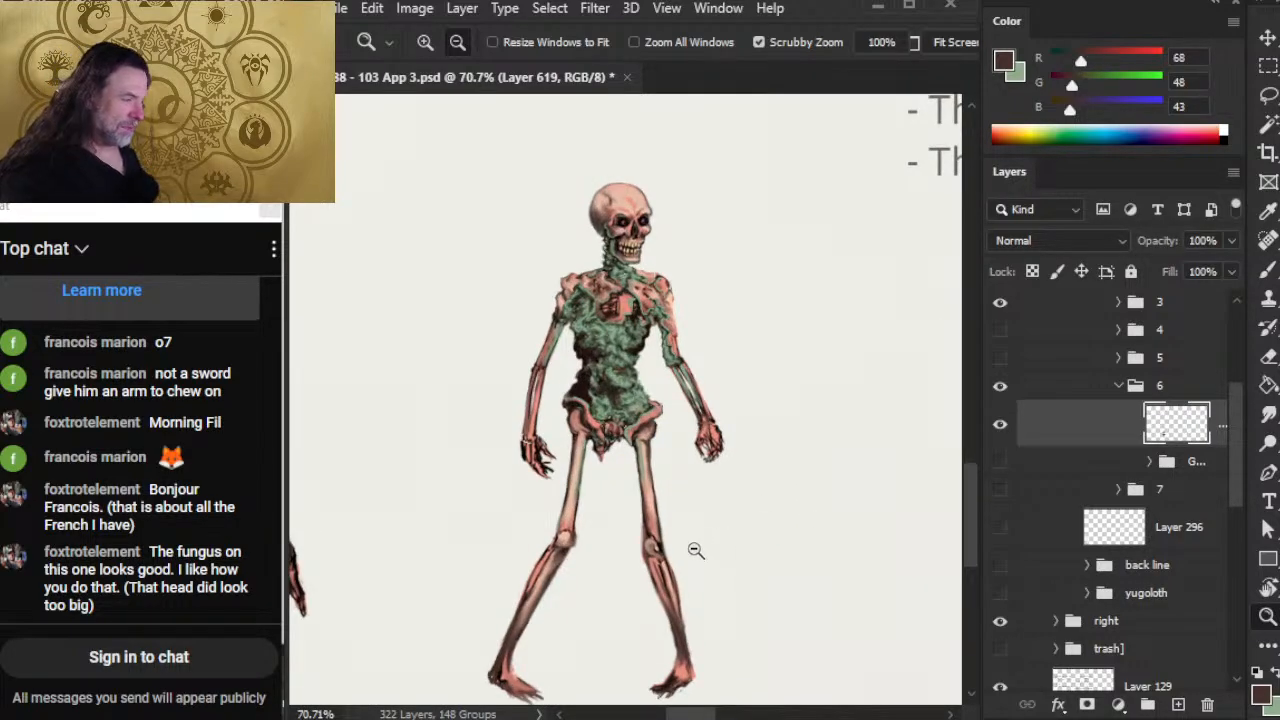
{"action": "left_click_drag", "start_coordinate": [523, 440], "coordinate": [605, 490]}
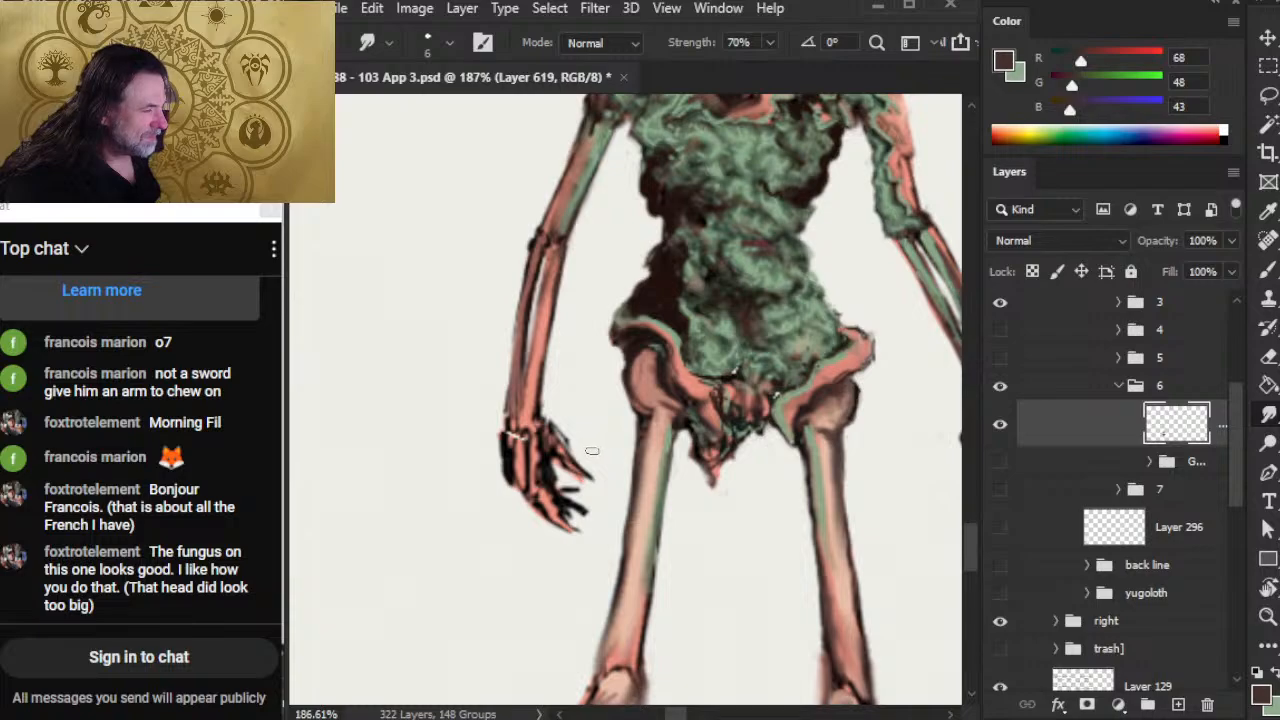
{"action": "key", "text": "e"}
{"action": "key", "text": "r"}
{"action": "mouse_move", "coordinate": [562, 440]}
{"action": "left_mouse_down"}
{"action": "mouse_move", "coordinate": [553, 461]}
{"action": "mouse_move", "coordinate": [548, 434]}
{"action": "left_mouse_up"}
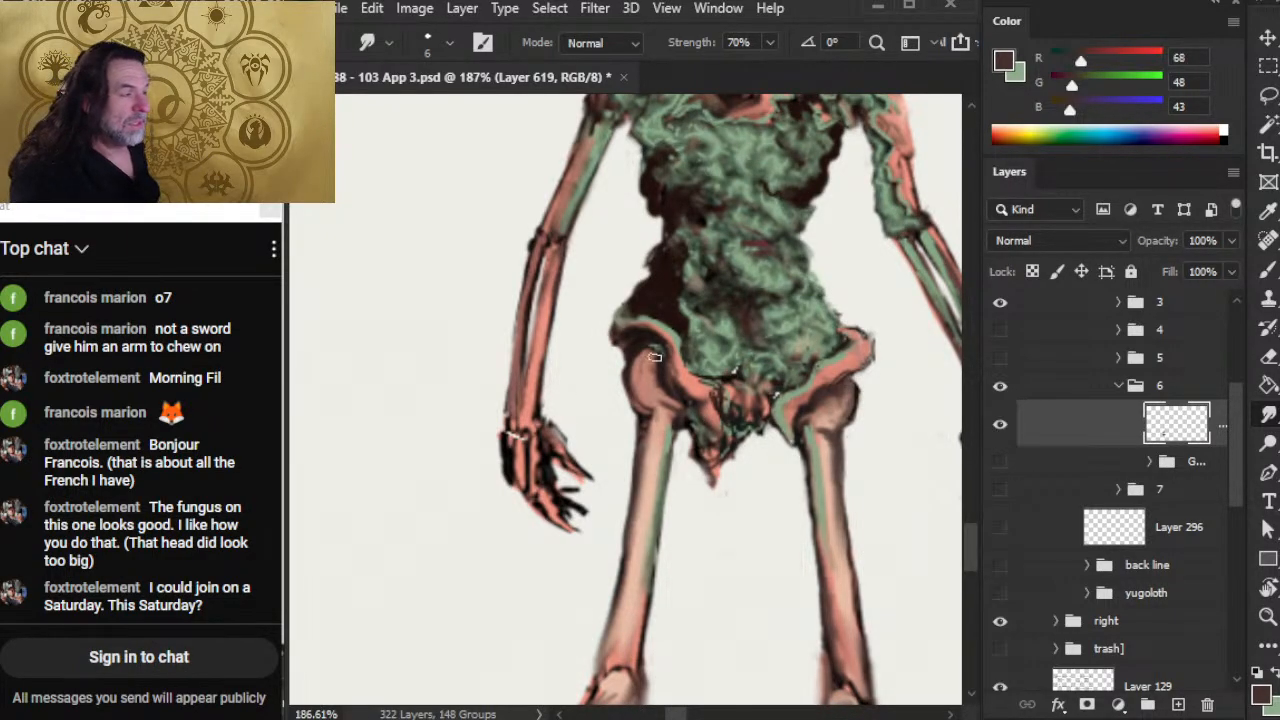
Step: Deepen the shadow along the inner left hip crest with dark brown sampled from the pelvis
{"action": "key", "text": "b"}
{"action": "left_click", "coordinate": [660, 368], "text": "alt"}
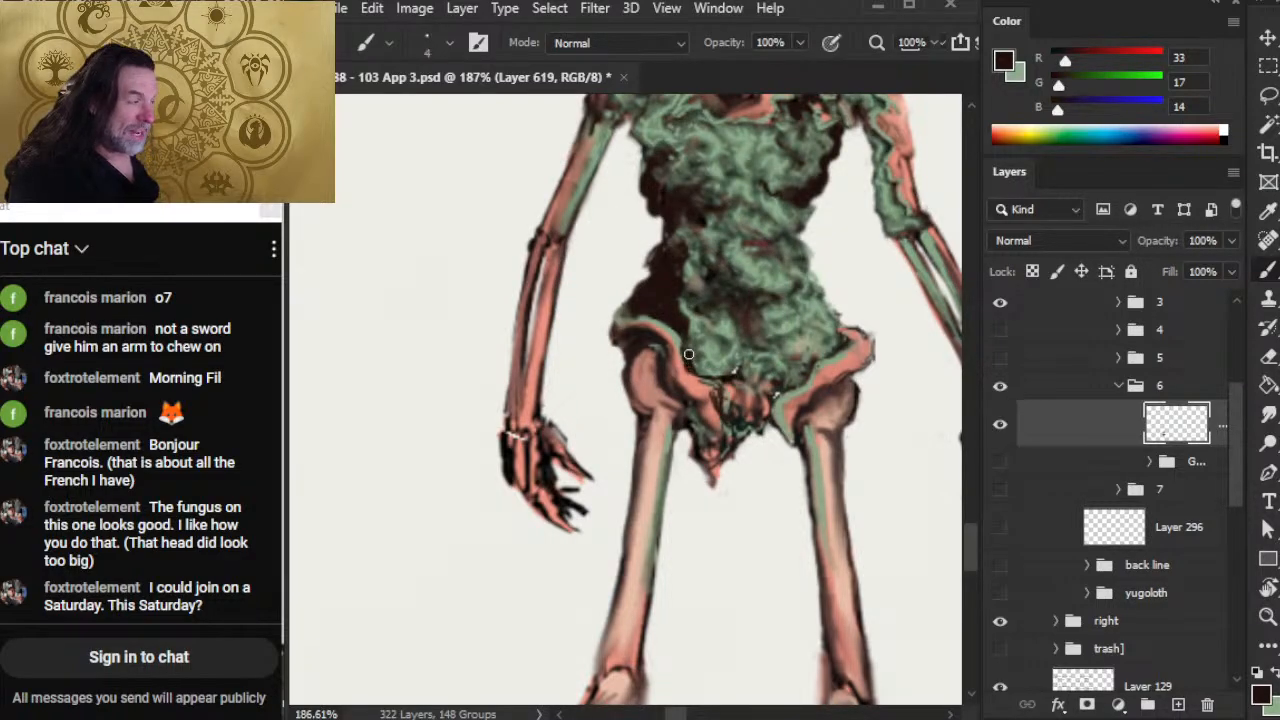
{"action": "mouse_move", "coordinate": [689, 371]}
{"action": "left_mouse_down"}
{"action": "mouse_move", "coordinate": [720, 374]}
{"action": "mouse_move", "coordinate": [717, 397]}
{"action": "left_mouse_up"}
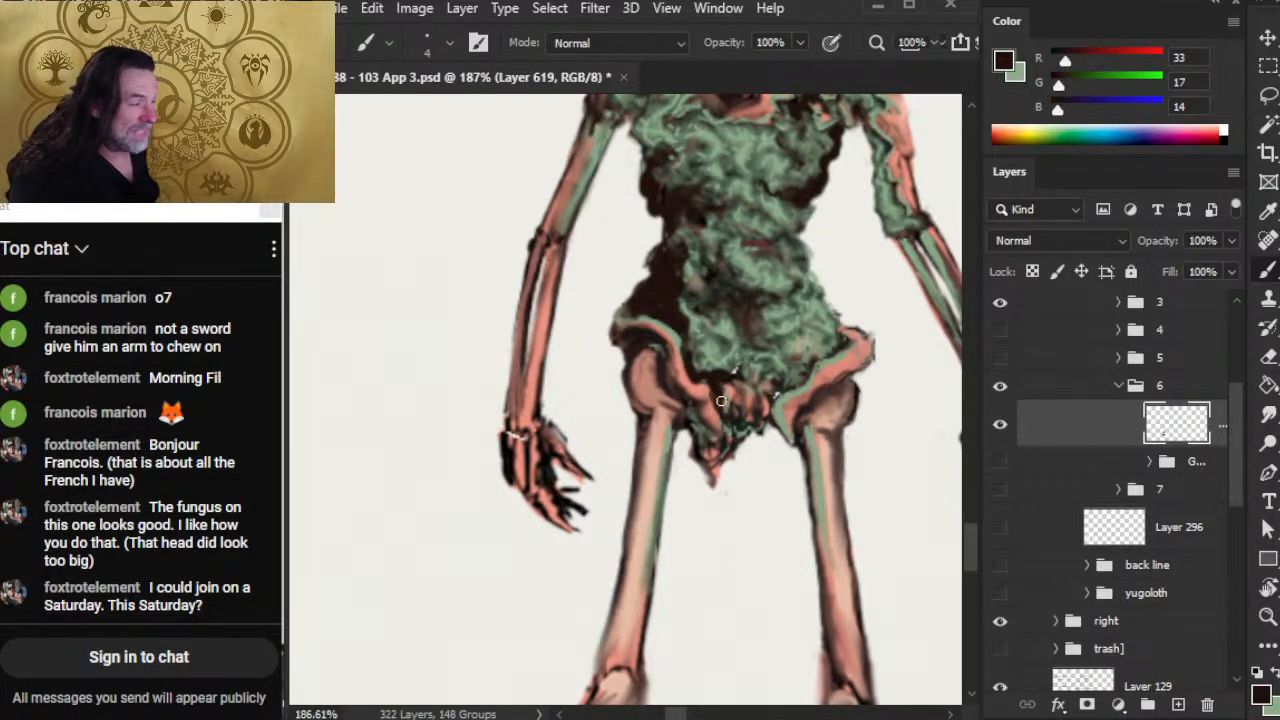
Step: Lasso the pointed bone at the centre of the pelvis, shift it slightly right and deselect it
{"action": "key", "text": "l"}
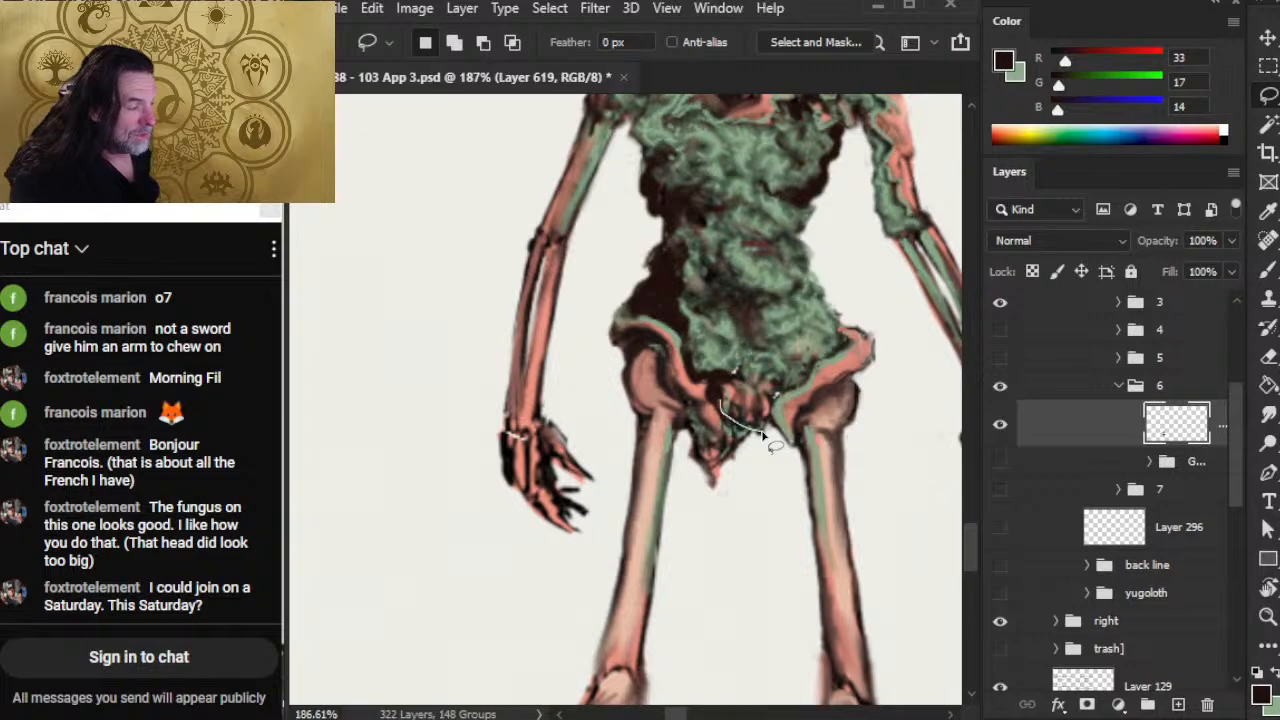
{"action": "mouse_move", "coordinate": [762, 435]}
{"action": "left_mouse_down"}
{"action": "mouse_move", "coordinate": [713, 501]}
{"action": "mouse_move", "coordinate": [762, 437]}
{"action": "mouse_move", "coordinate": [717, 454]}
{"action": "left_mouse_up"}
{"action": "key", "text": "v"}
{"action": "key", "text": "l"}
{"action": "left_click", "coordinate": [763, 491]}
Step: Paint dark brown shadow between the hip crest and the central pelvis, then smudge the waist's left edge
{"action": "key", "text": "b"}
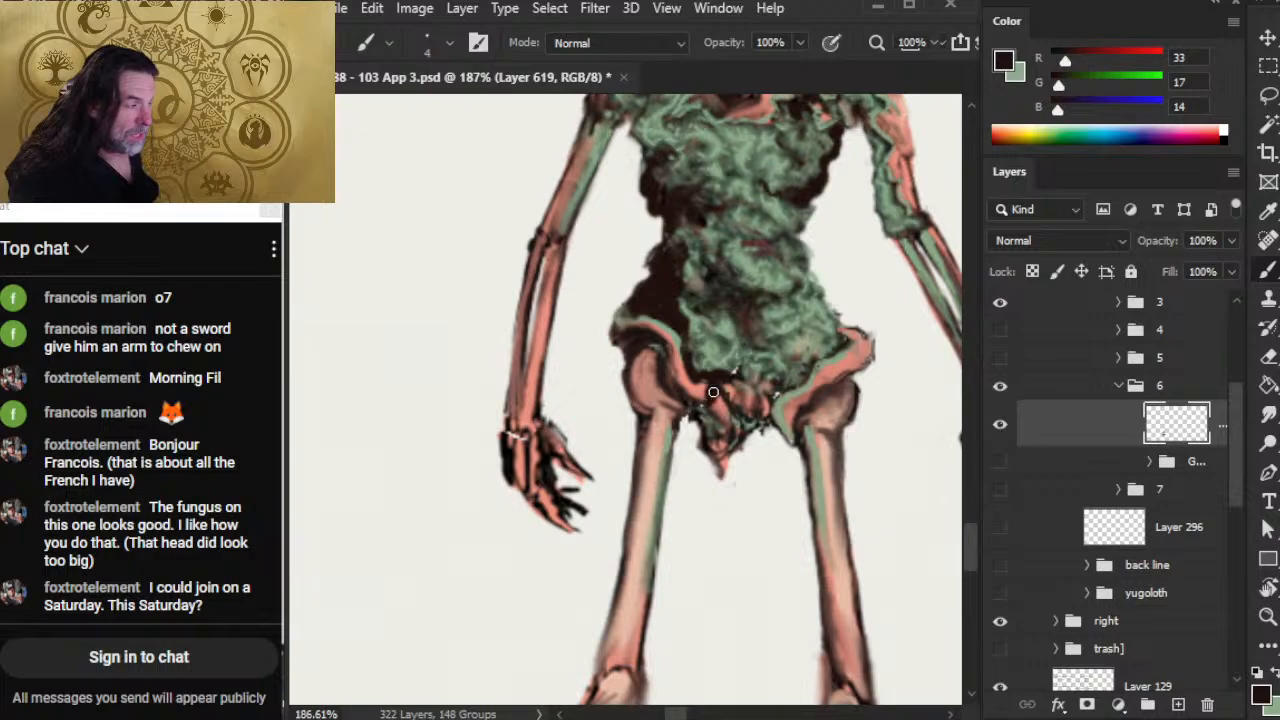
{"action": "mouse_move", "coordinate": [713, 392]}
{"action": "left_mouse_down"}
{"action": "mouse_move", "coordinate": [786, 389]}
{"action": "mouse_move", "coordinate": [738, 379]}
{"action": "mouse_move", "coordinate": [745, 399]}
{"action": "mouse_move", "coordinate": [704, 378]}
{"action": "left_mouse_up"}
{"action": "key", "text": "r"}
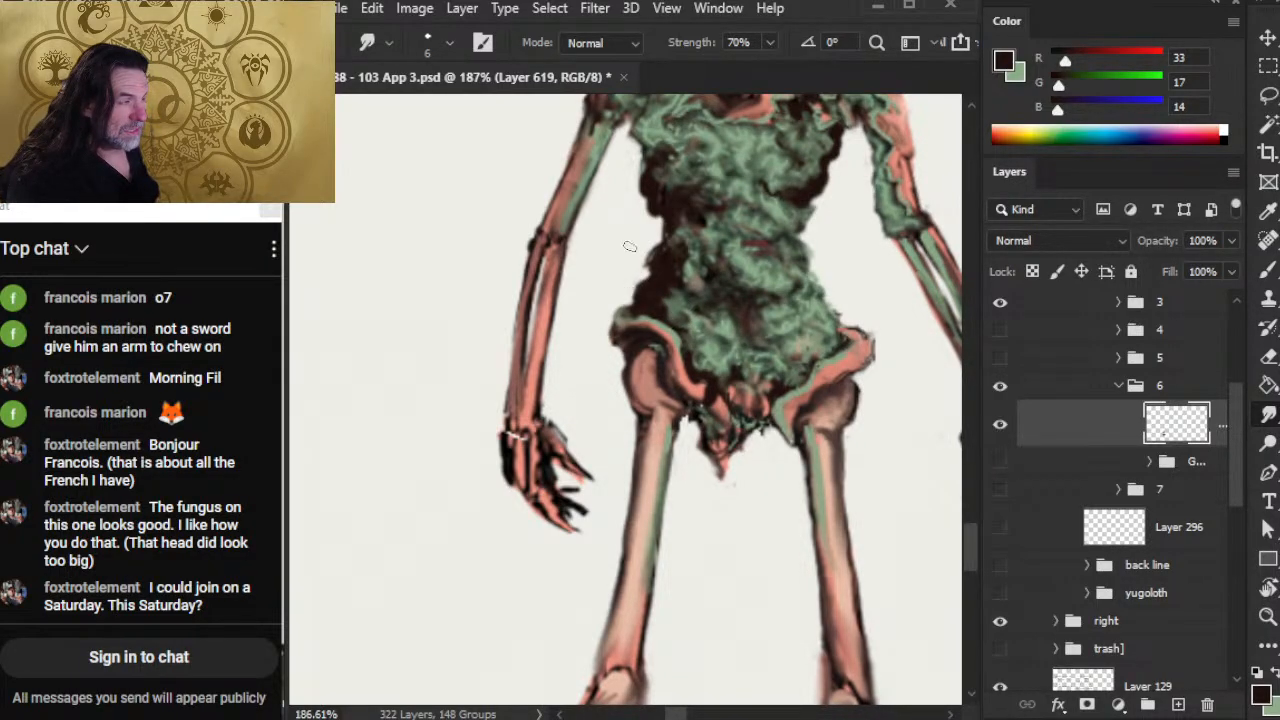
{"action": "left_click_drag", "start_coordinate": [648, 268], "coordinate": [647, 239]}
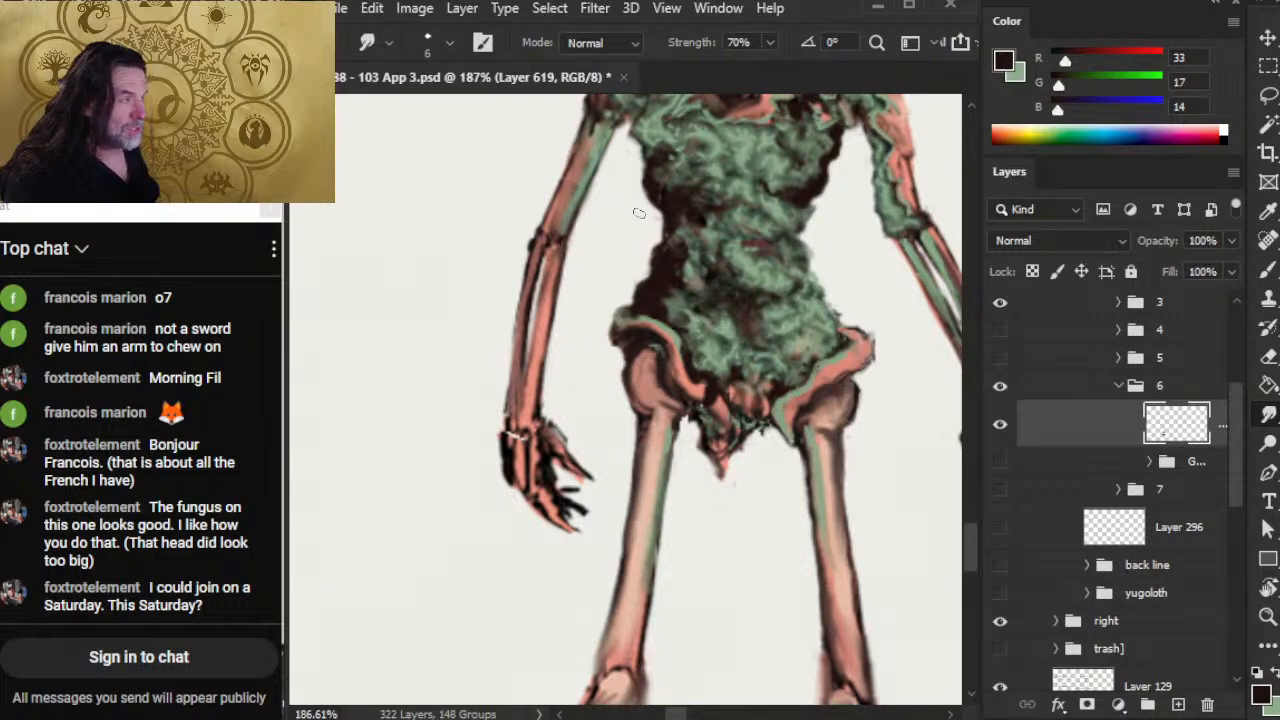
{"action": "left_click_drag", "start_coordinate": [761, 392], "coordinate": [711, 510]}
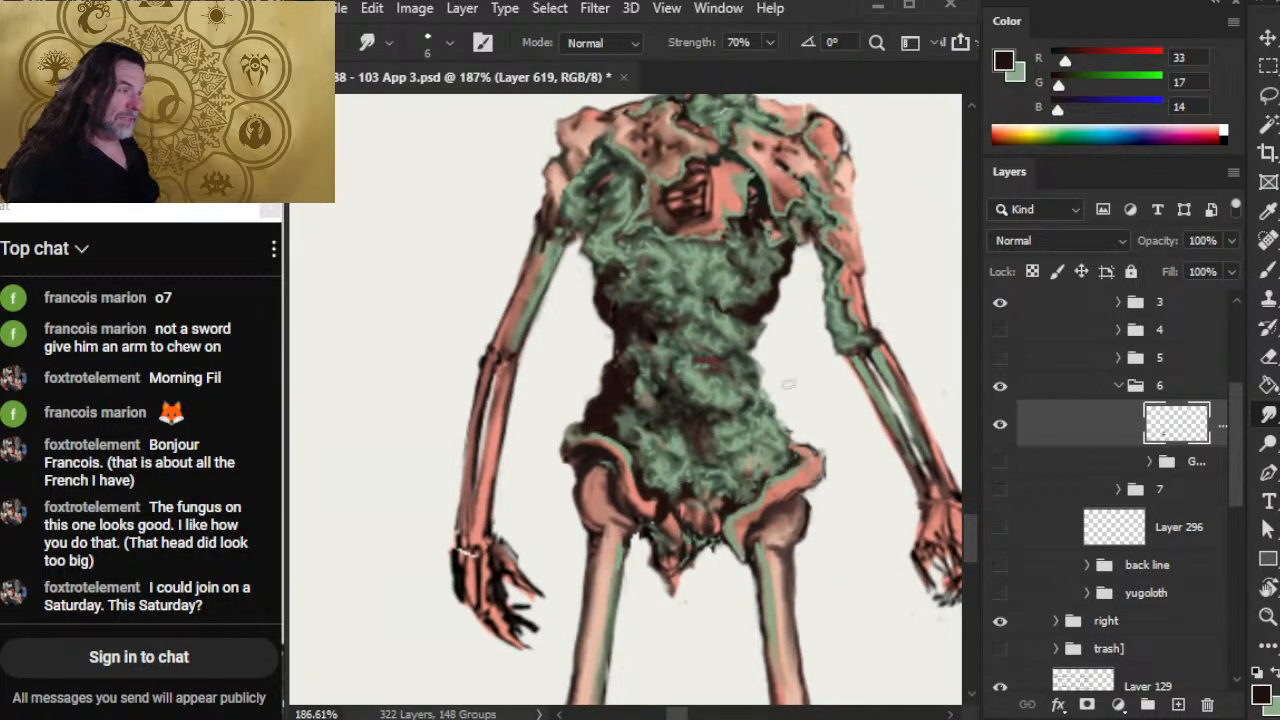
Step: Darken the waist's right edge above the hip with dark brown, then smudge it into the green fungus
{"action": "key", "text": "b"}
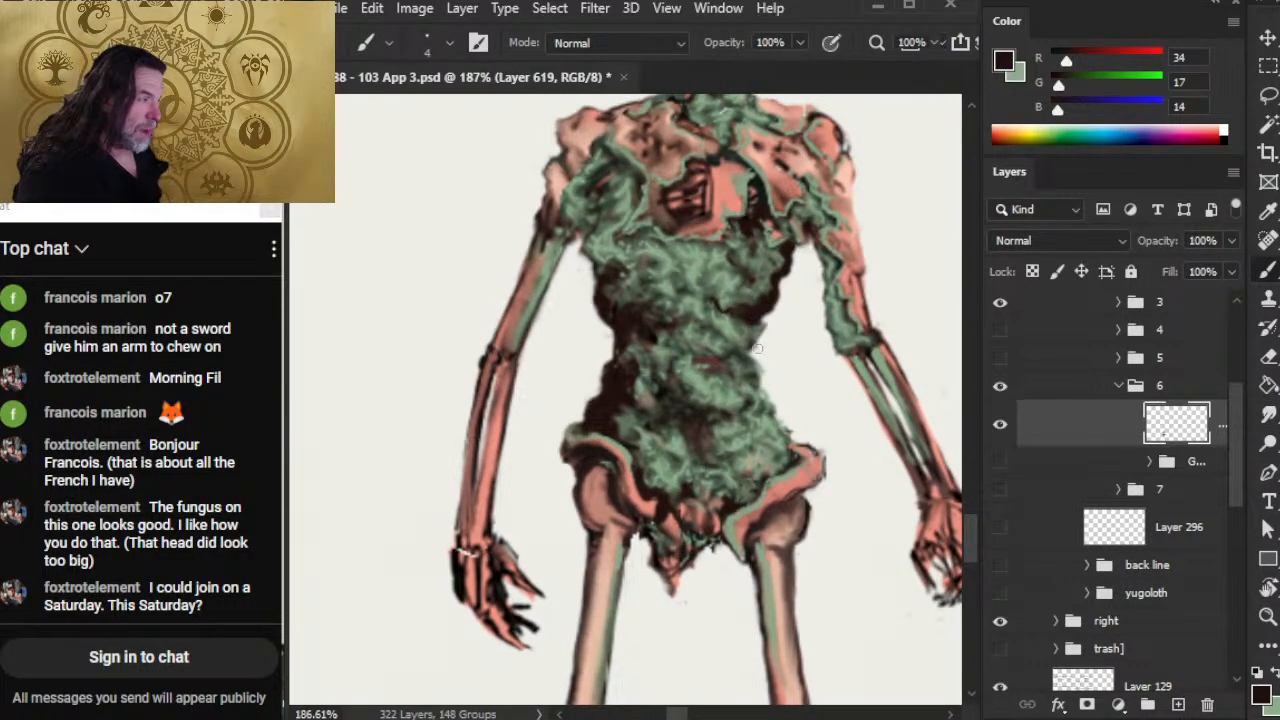
{"action": "key", "text": "r"}
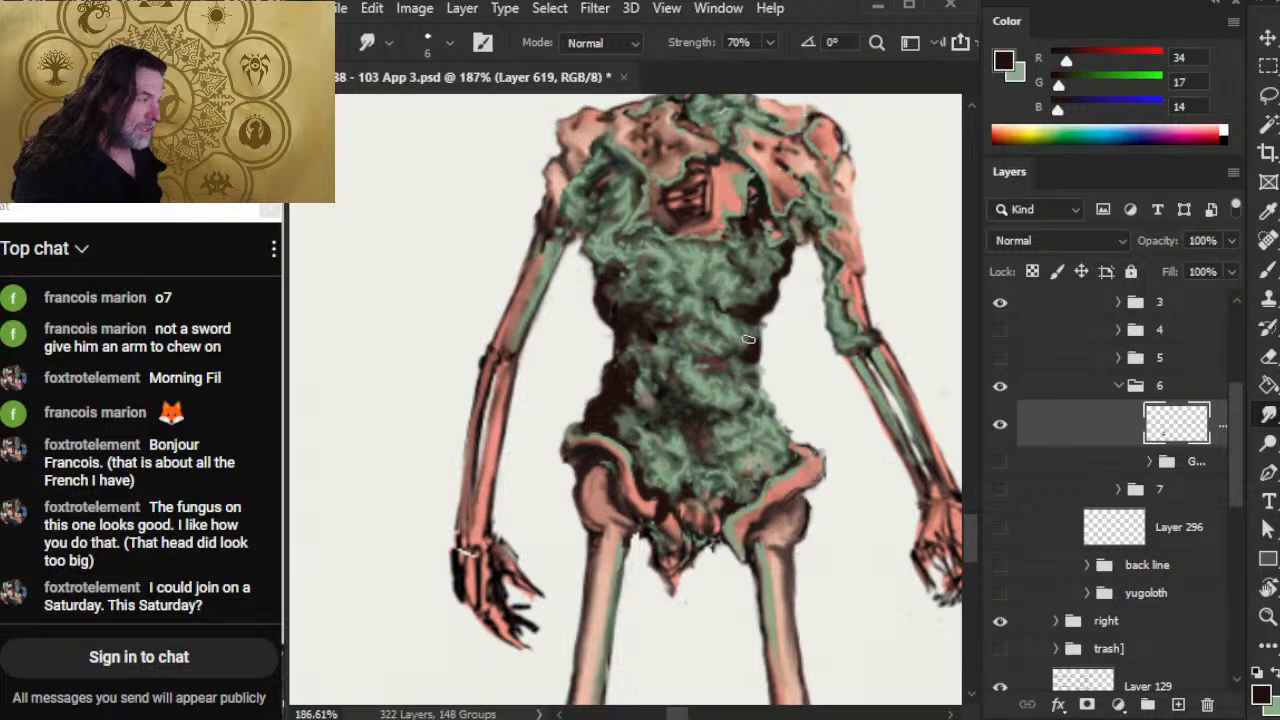
{"action": "left_click_drag", "start_coordinate": [748, 339], "coordinate": [754, 335]}
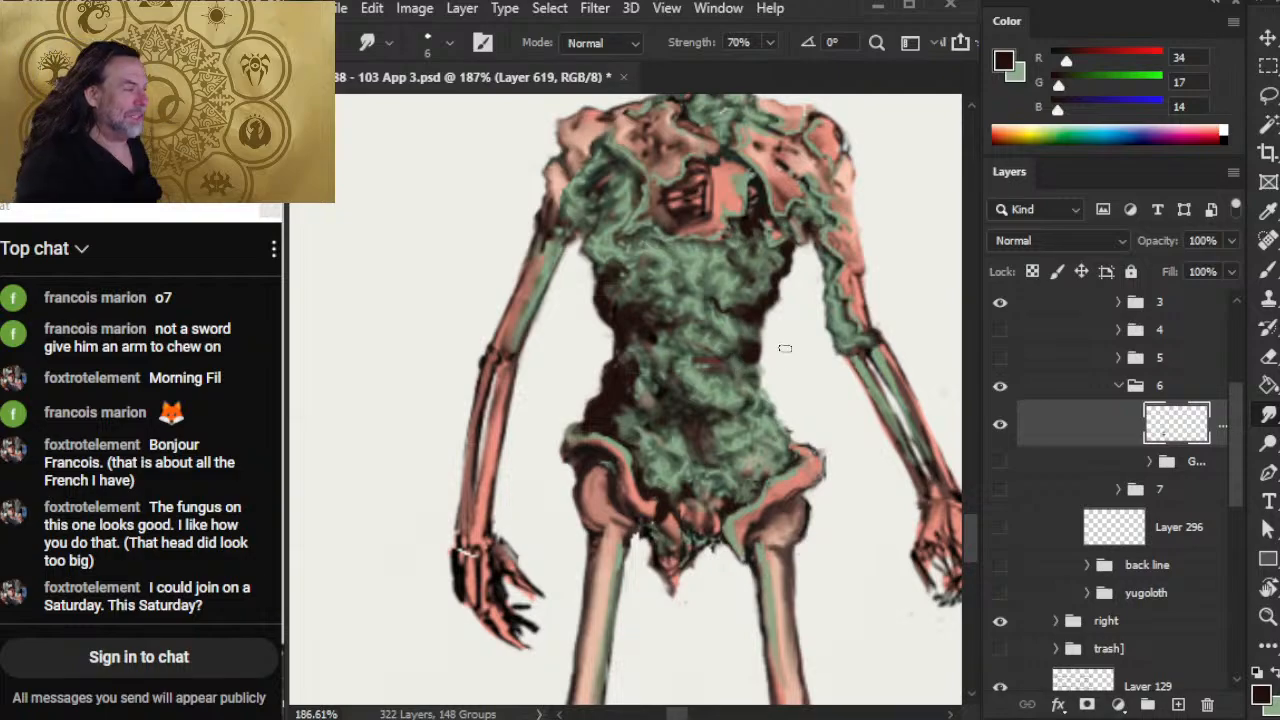
{"action": "key", "text": "e"}
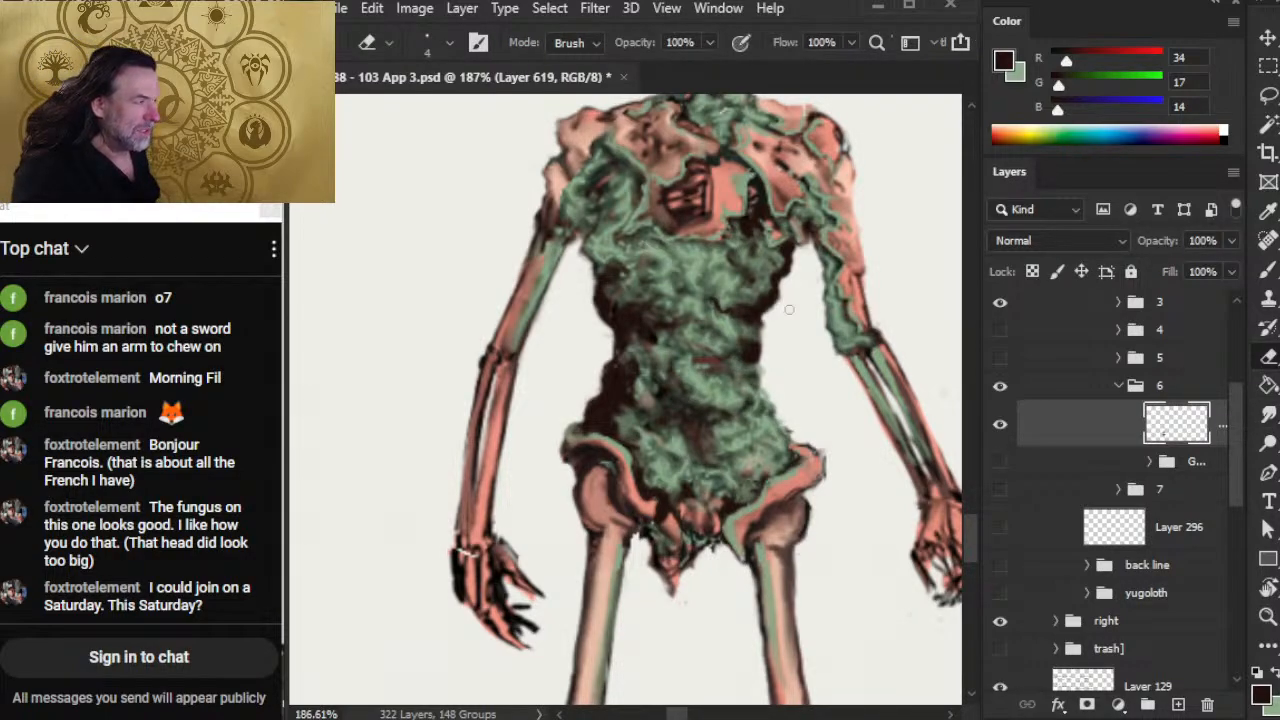
{"action": "key", "text": "b"}
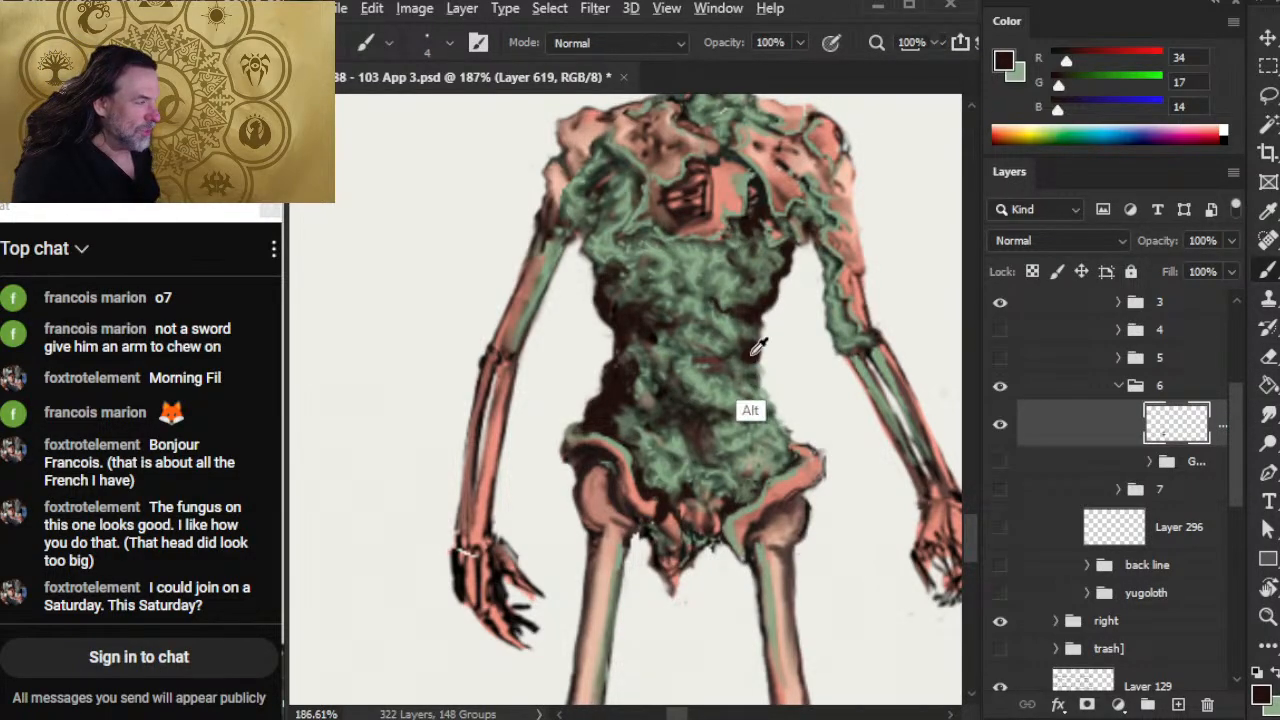
{"action": "key", "text": "r"}
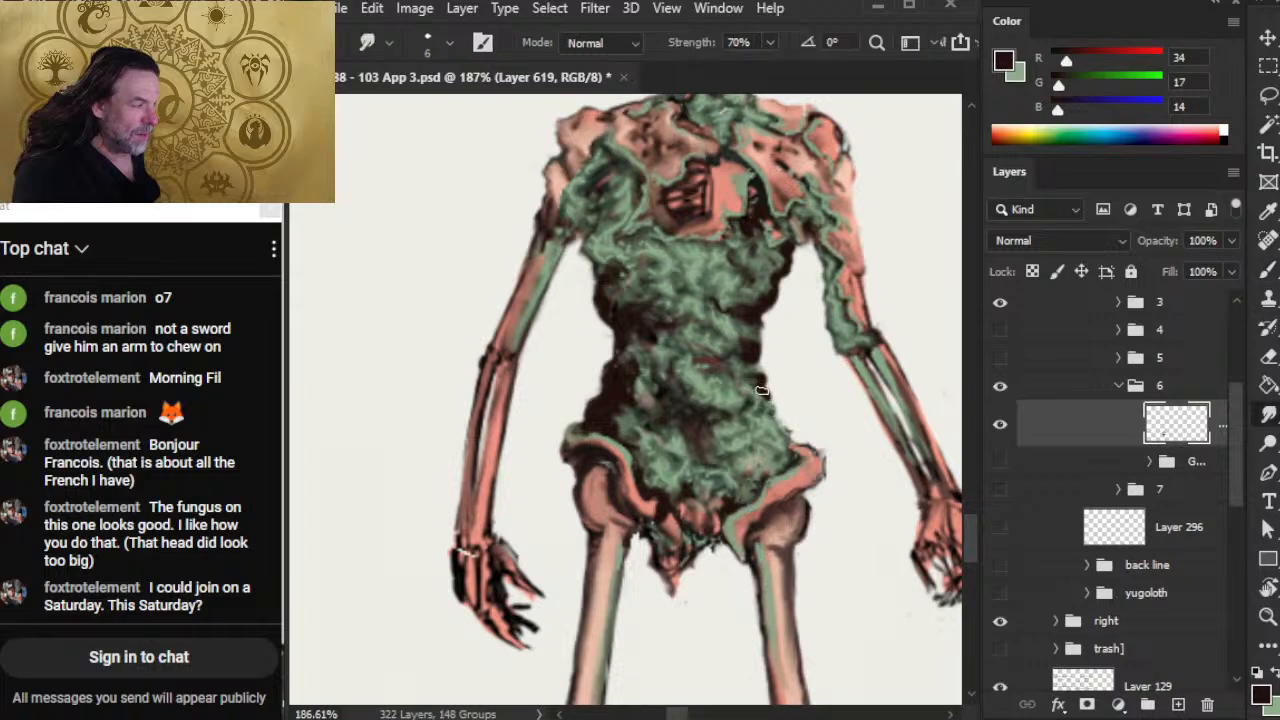
{"action": "key", "text": "b"}
{"action": "left_click_drag", "start_coordinate": [757, 358], "coordinate": [760, 388]}
{"action": "key", "text": "r"}
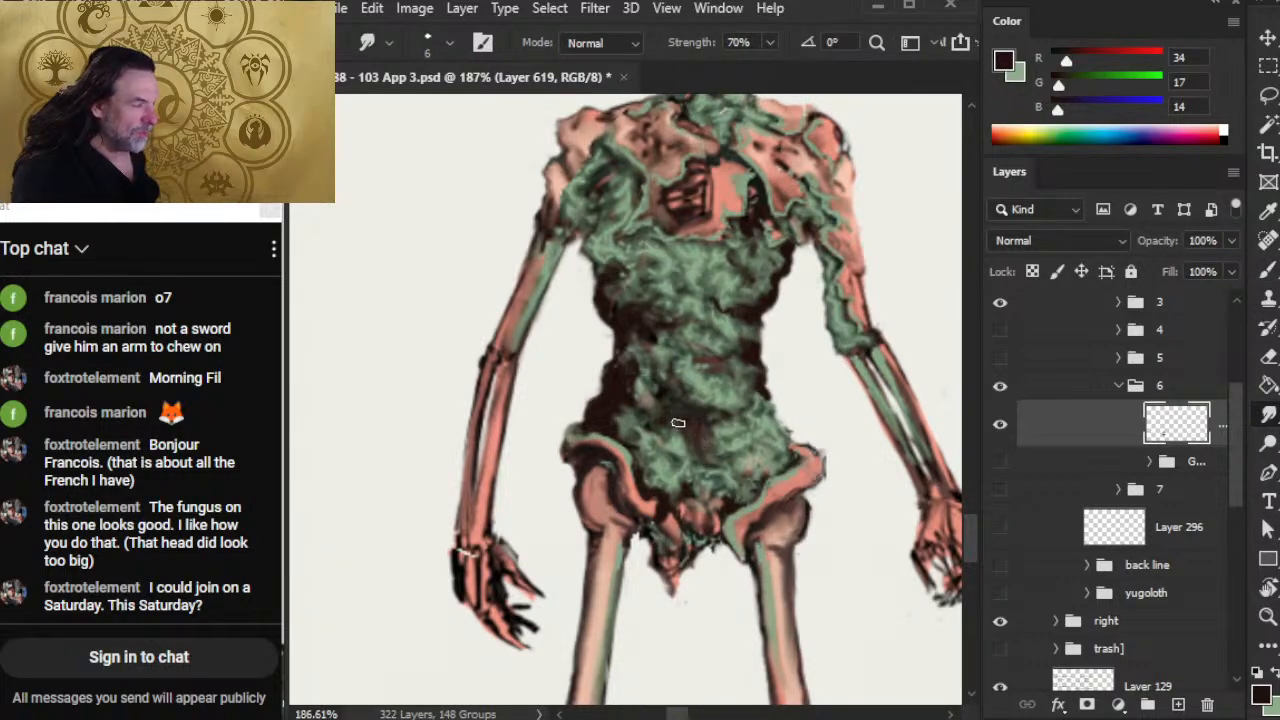
Step: Touch up the fungus on the lower belly with sampled grey-green and blend it with the Smudge tool
{"action": "key", "text": "b"}
{"action": "left_click", "coordinate": [704, 441], "text": "alt"}
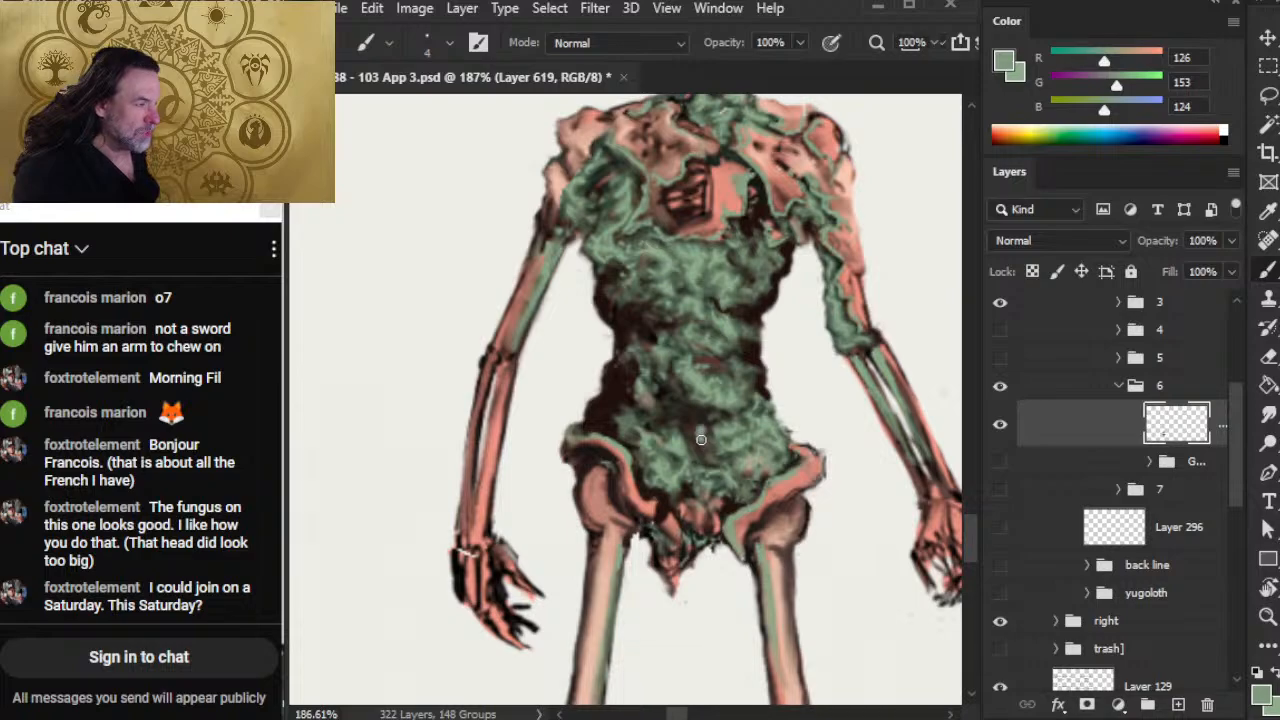
{"action": "key", "text": "r"}
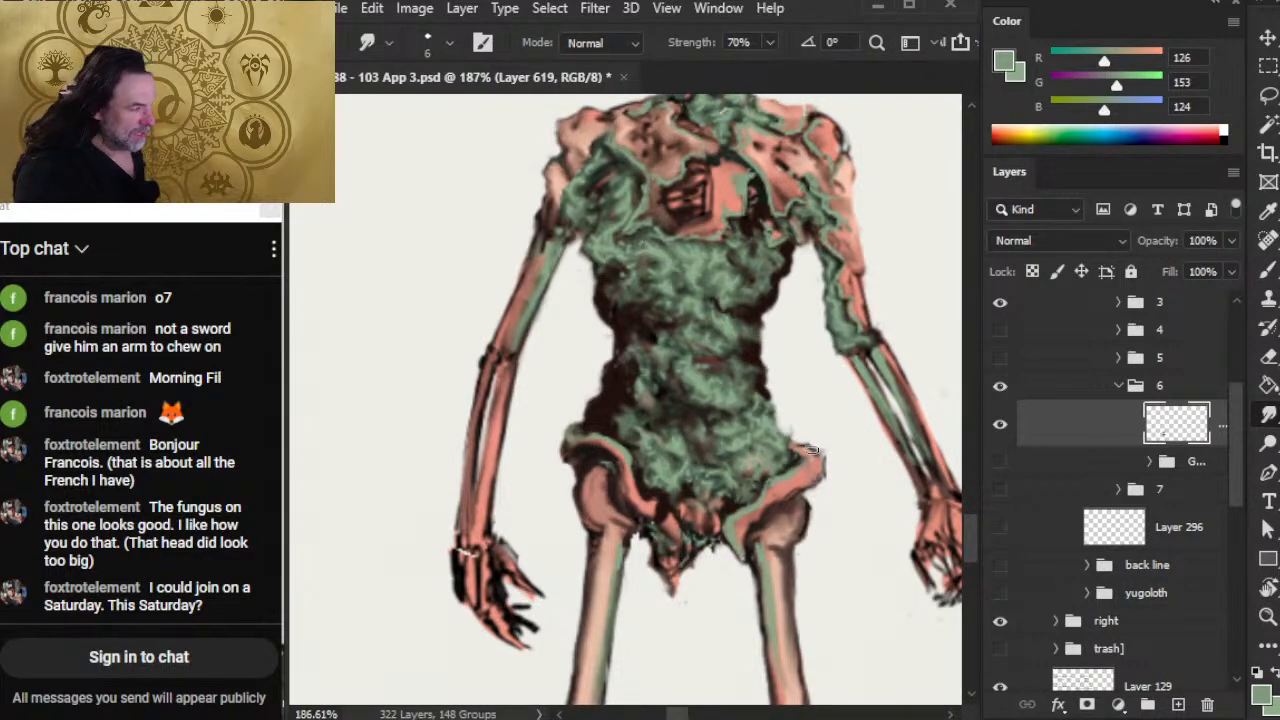
Step: Reshape the top of the right hip crest with sampled dark brown and pink, blending it by smudging
{"action": "key", "text": "b"}
{"action": "left_click", "coordinate": [797, 511], "text": "alt"}
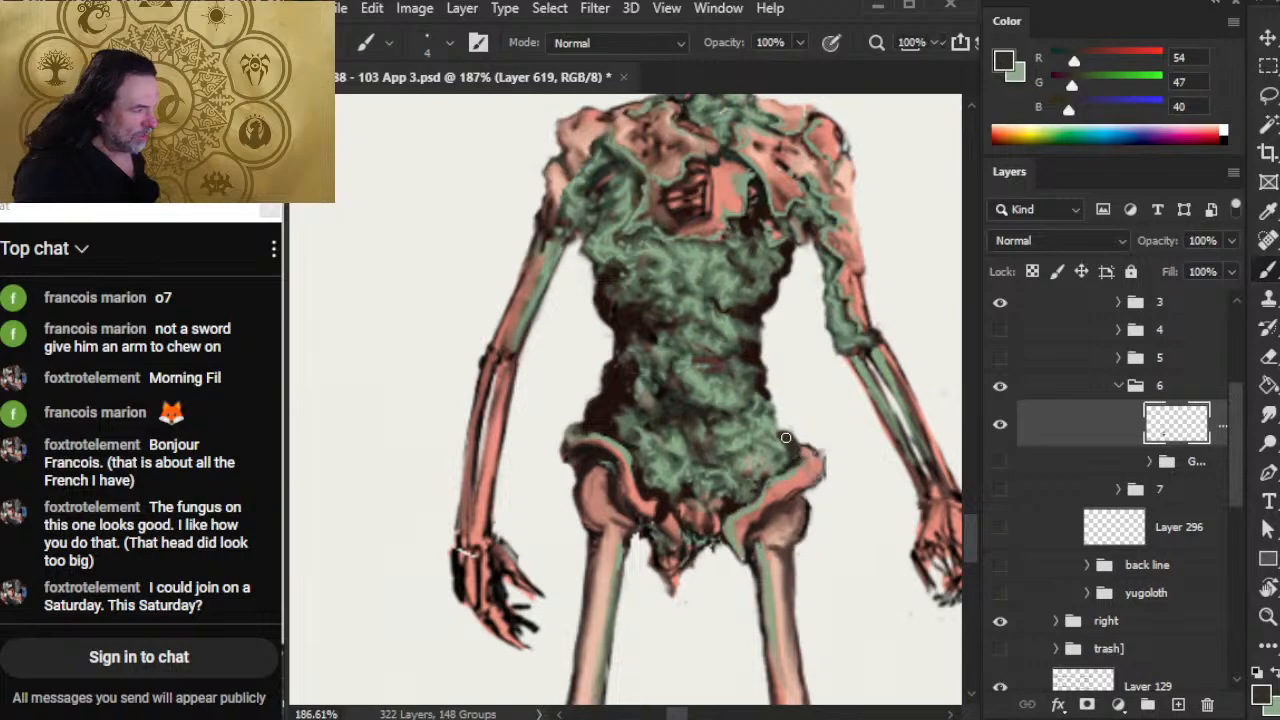
{"action": "left_click_drag", "start_coordinate": [781, 431], "coordinate": [801, 438]}
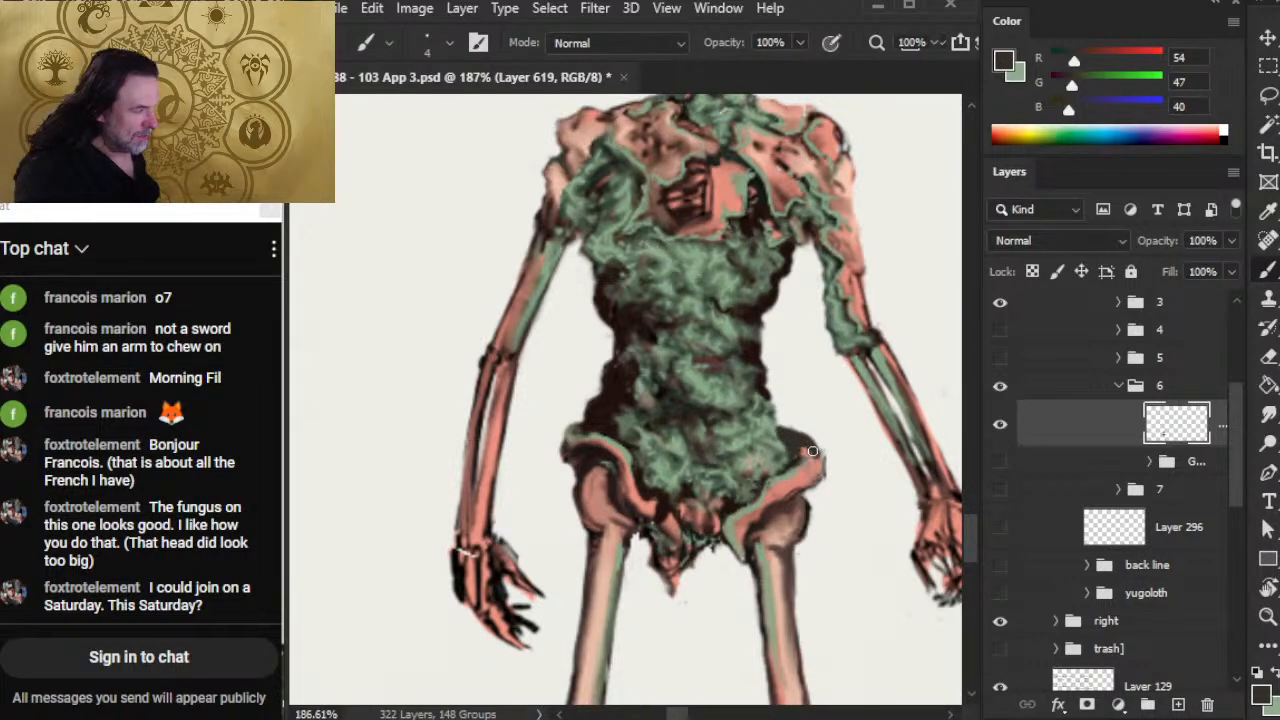
{"action": "left_click", "coordinate": [802, 466], "text": "alt"}
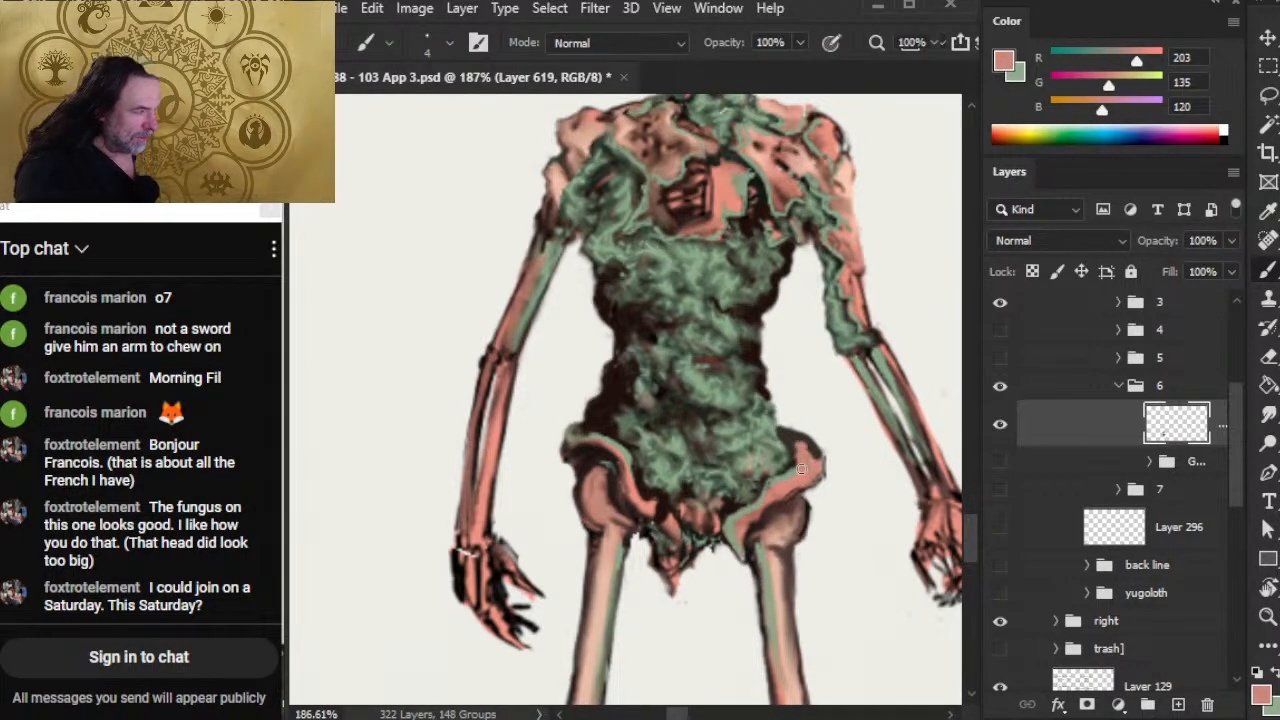
{"action": "key", "text": "r"}
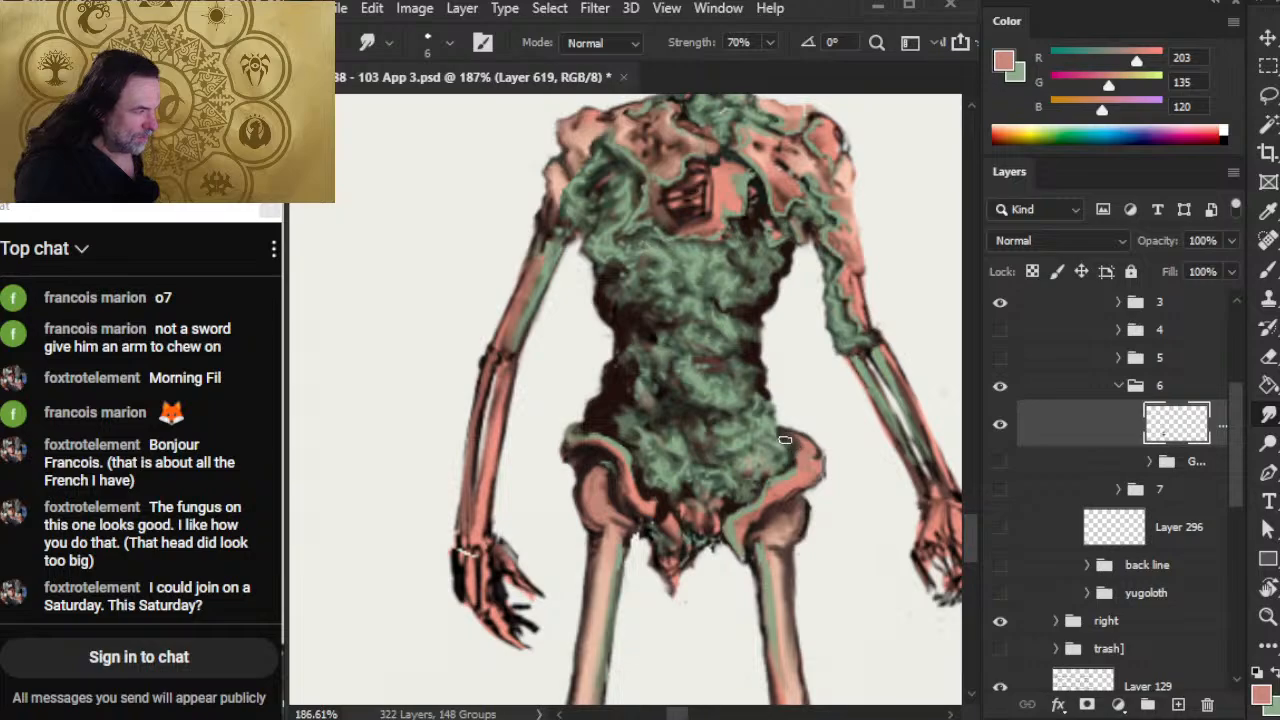
{"action": "left_click_drag", "start_coordinate": [785, 440], "coordinate": [813, 464]}
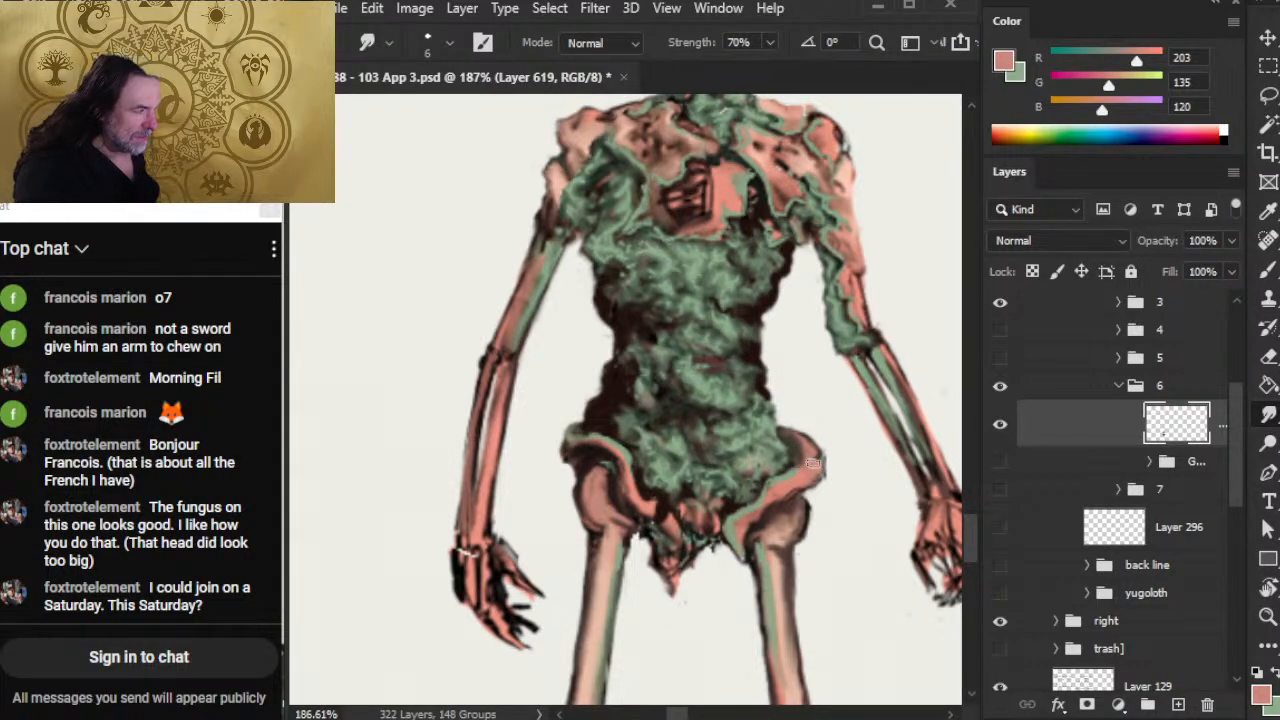
{"action": "key", "text": "e"}
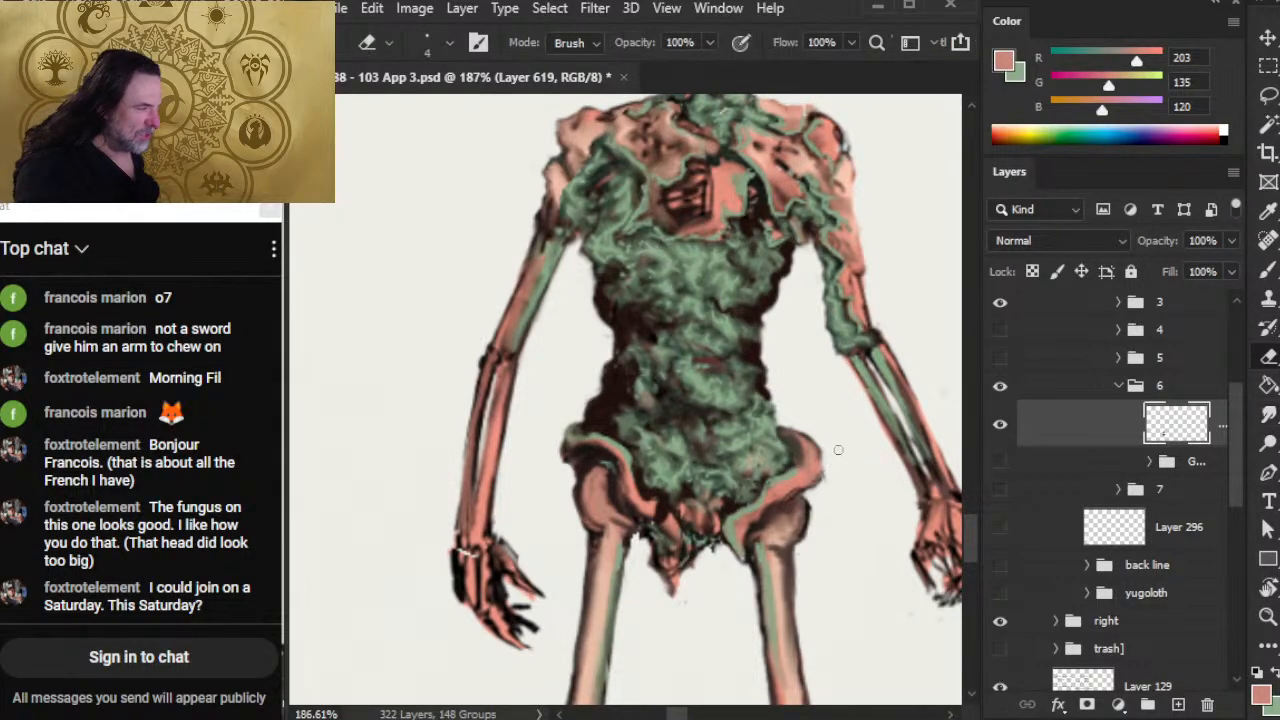
Step: Extend the left hip crest upward with sampled grey-green and a dark outline, then smudge its edges smooth
{"action": "key", "text": "b"}
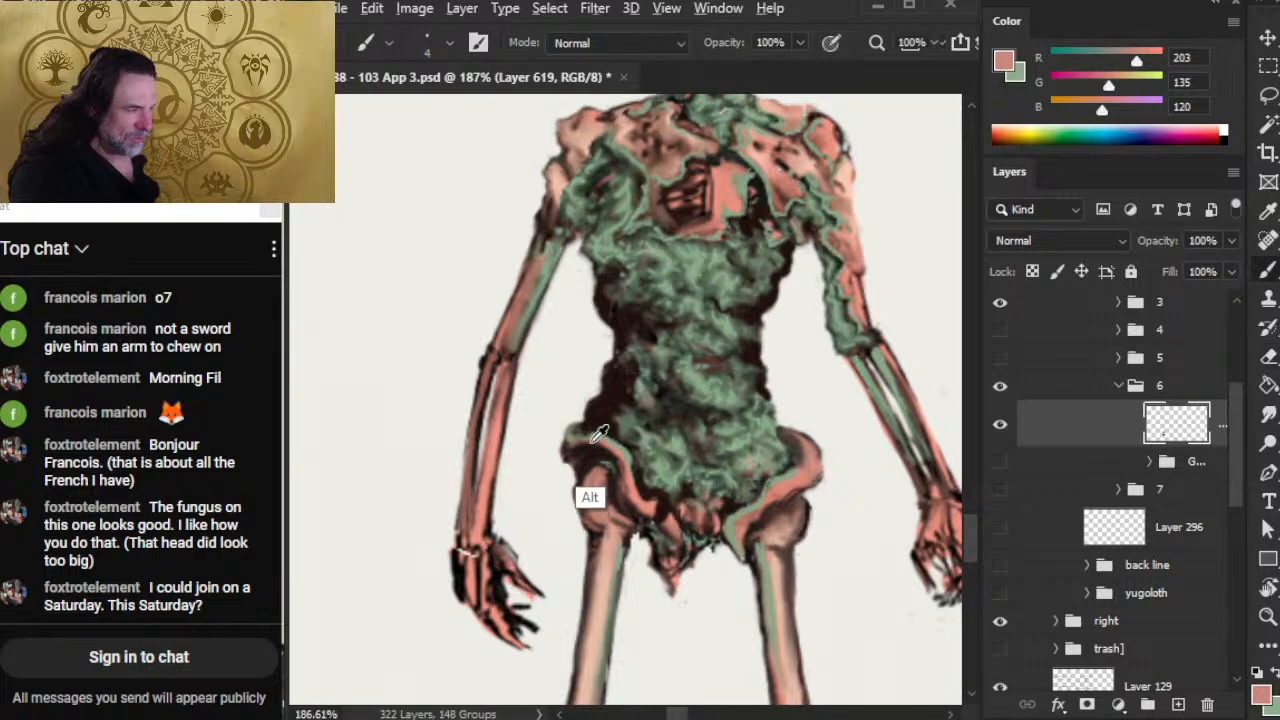
{"action": "left_click", "coordinate": [587, 435], "text": "alt"}
{"action": "mouse_move", "coordinate": [587, 435]}
{"action": "left_mouse_down"}
{"action": "mouse_move", "coordinate": [579, 467]}
{"action": "mouse_move", "coordinate": [591, 443]}
{"action": "mouse_move", "coordinate": [565, 452]}
{"action": "mouse_move", "coordinate": [588, 414]}
{"action": "mouse_move", "coordinate": [566, 428]}
{"action": "mouse_move", "coordinate": [574, 398]}
{"action": "left_mouse_up"}
{"action": "left_click", "coordinate": [590, 446], "text": "alt"}
{"action": "key", "text": "r"}
{"action": "key", "text": "e"}
{"action": "key", "text": "b"}
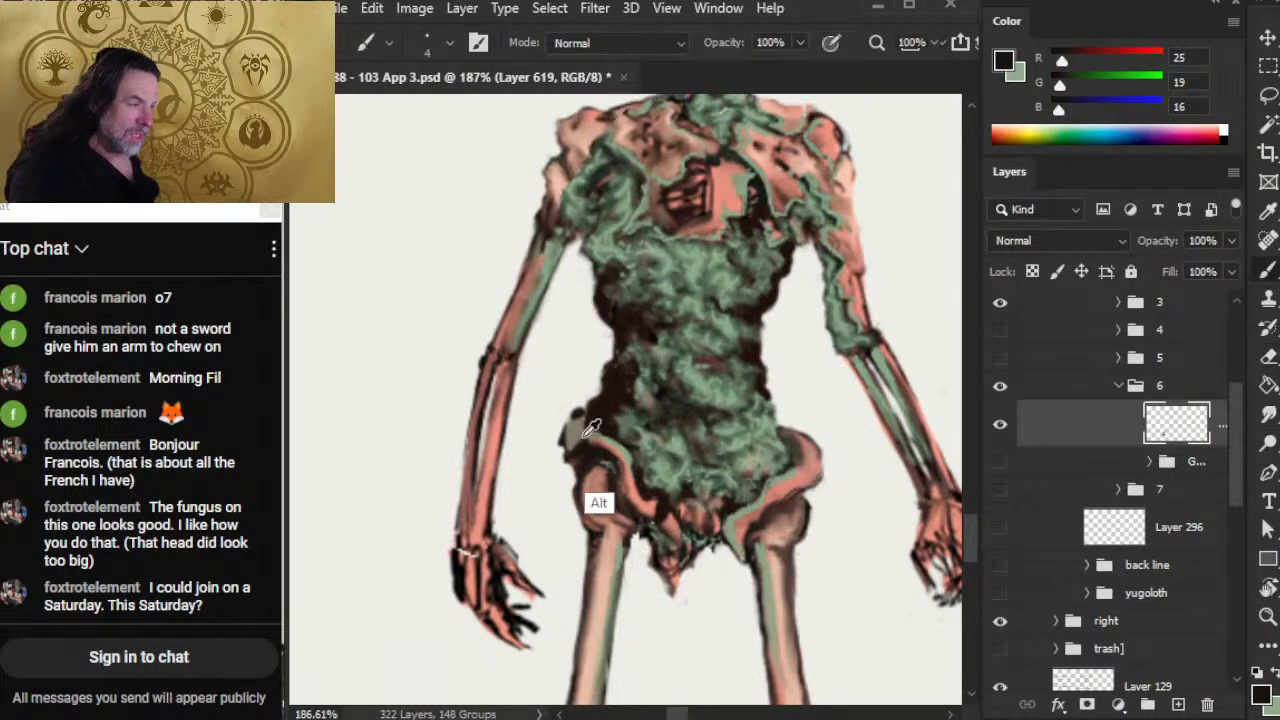
{"action": "left_click", "coordinate": [590, 440], "text": "alt"}
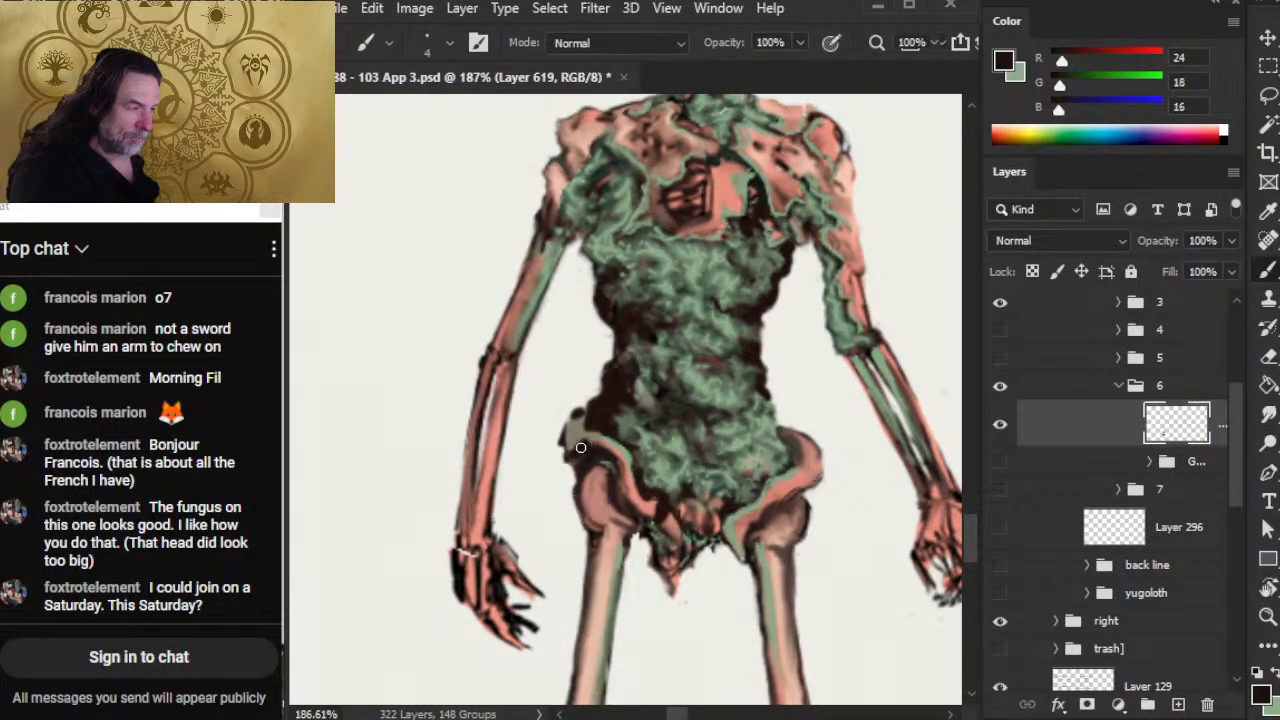
{"action": "key", "text": "r"}
{"action": "left_click_drag", "start_coordinate": [577, 432], "coordinate": [570, 410]}
{"action": "left_click_drag", "start_coordinate": [560, 460], "coordinate": [559, 455]}
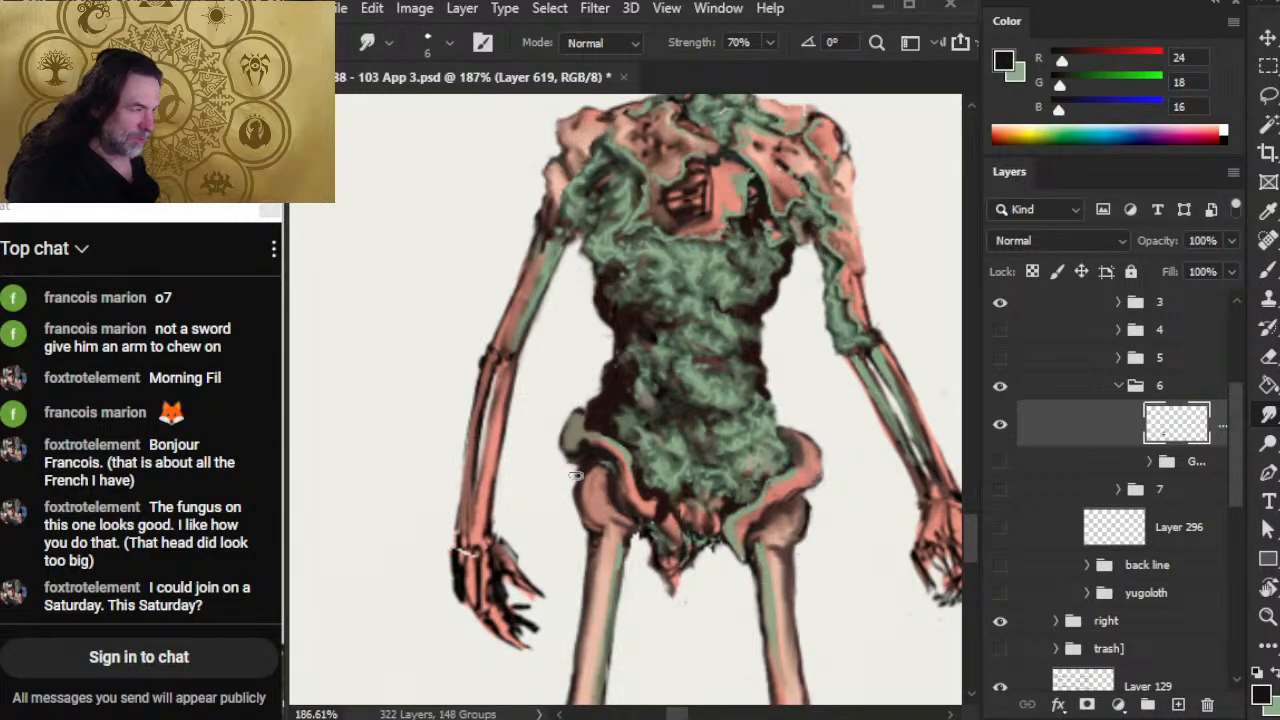
Step: Clean up the left hip joint's outline and smudge along the lower edge of the pelvis
{"action": "key", "text": "e"}
{"action": "key", "text": "r"}
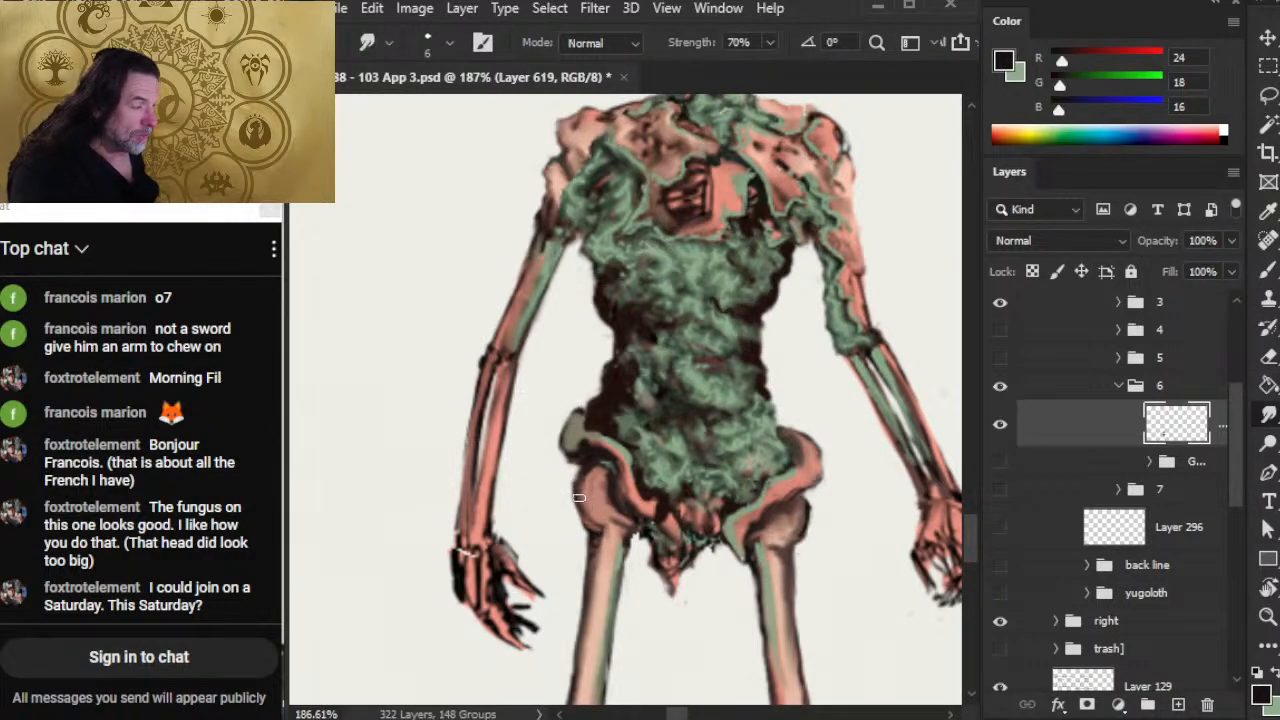
{"action": "mouse_move", "coordinate": [579, 495]}
{"action": "left_mouse_down"}
{"action": "mouse_move", "coordinate": [593, 467]}
{"action": "mouse_move", "coordinate": [561, 500]}
{"action": "mouse_move", "coordinate": [581, 466]}
{"action": "mouse_move", "coordinate": [622, 485]}
{"action": "mouse_move", "coordinate": [602, 480]}
{"action": "mouse_move", "coordinate": [602, 459]}
{"action": "mouse_move", "coordinate": [616, 487]}
{"action": "mouse_move", "coordinate": [602, 455]}
{"action": "mouse_move", "coordinate": [621, 450]}
{"action": "mouse_move", "coordinate": [624, 497]}
{"action": "mouse_move", "coordinate": [689, 526]}
{"action": "mouse_move", "coordinate": [691, 559]}
{"action": "mouse_move", "coordinate": [619, 511]}
{"action": "mouse_move", "coordinate": [686, 563]}
{"action": "mouse_move", "coordinate": [740, 567]}
{"action": "left_mouse_up"}
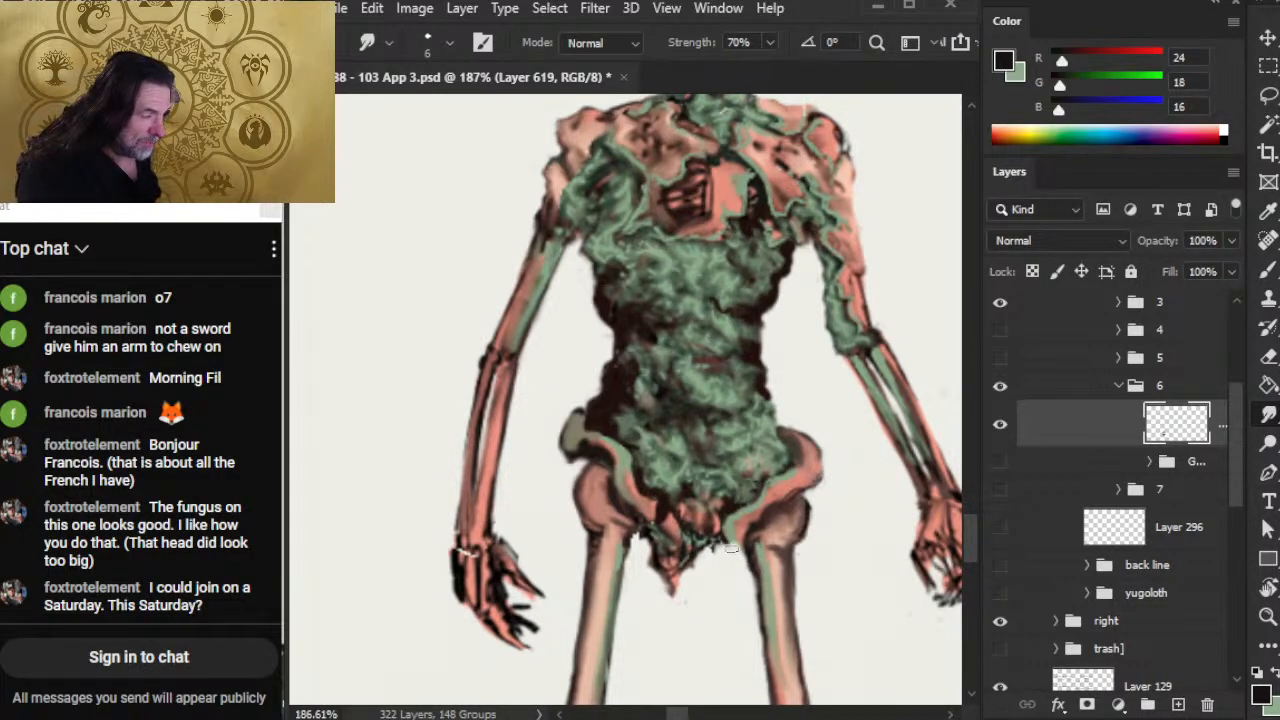
Step: Paint sampled dark brown under the inner right hip bone, then smudge it and the shading on the right thigh
{"action": "key", "text": "b"}
{"action": "left_click", "coordinate": [752, 529], "text": "alt"}
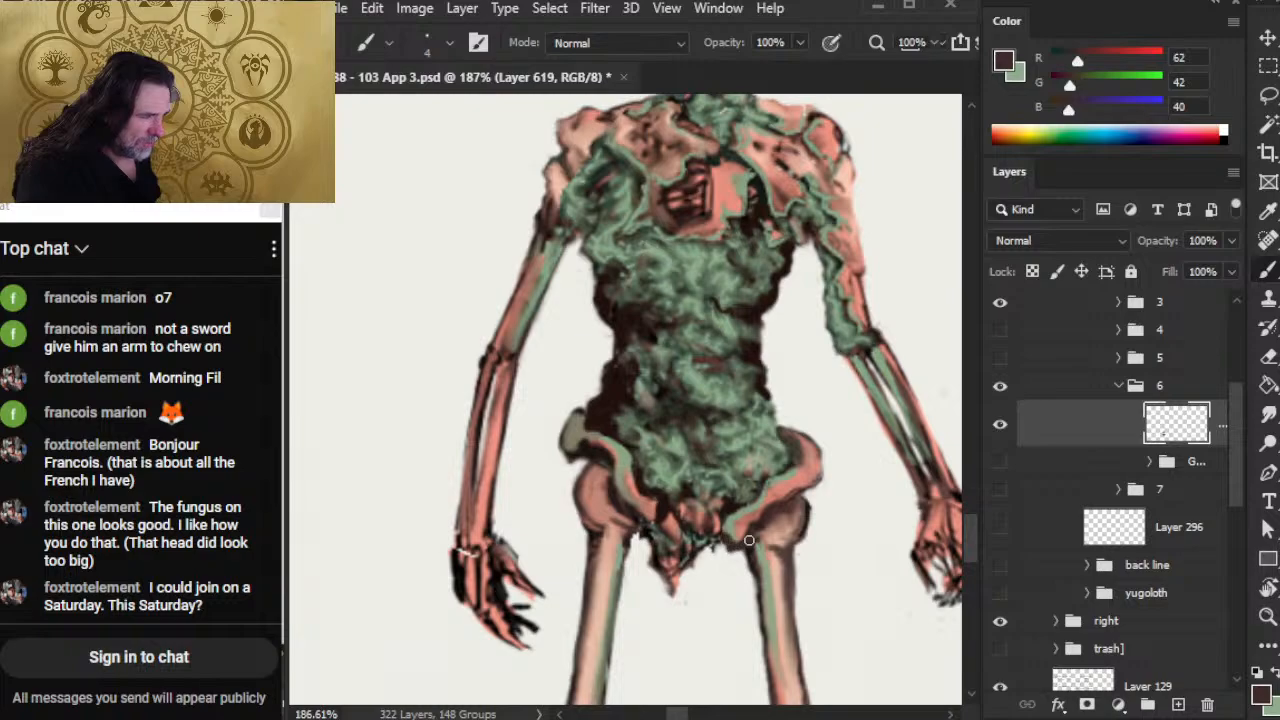
{"action": "left_click_drag", "start_coordinate": [749, 540], "coordinate": [727, 536]}
{"action": "key", "text": "r"}
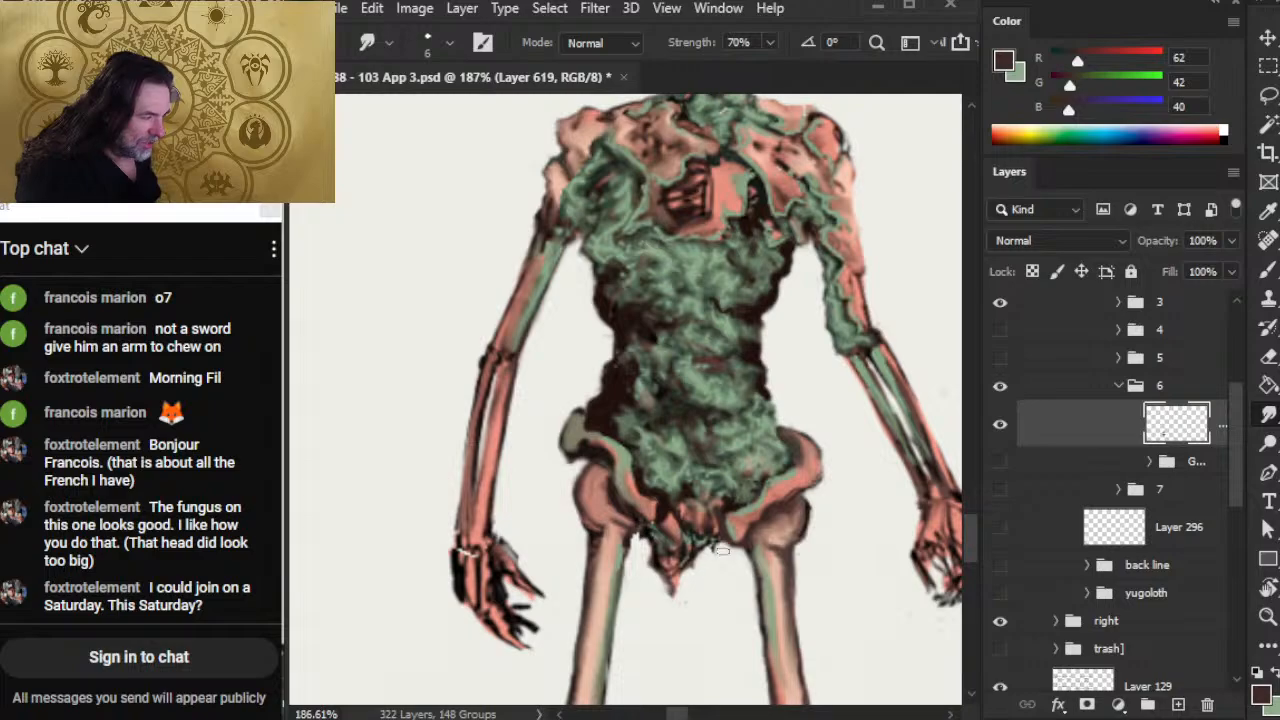
{"action": "mouse_move", "coordinate": [787, 561]}
{"action": "left_mouse_down"}
{"action": "mouse_move", "coordinate": [789, 619]}
{"action": "mouse_move", "coordinate": [779, 611]}
{"action": "mouse_move", "coordinate": [779, 590]}
{"action": "mouse_move", "coordinate": [799, 651]}
{"action": "left_mouse_up"}
{"action": "left_click_drag", "start_coordinate": [779, 586], "coordinate": [796, 637]}
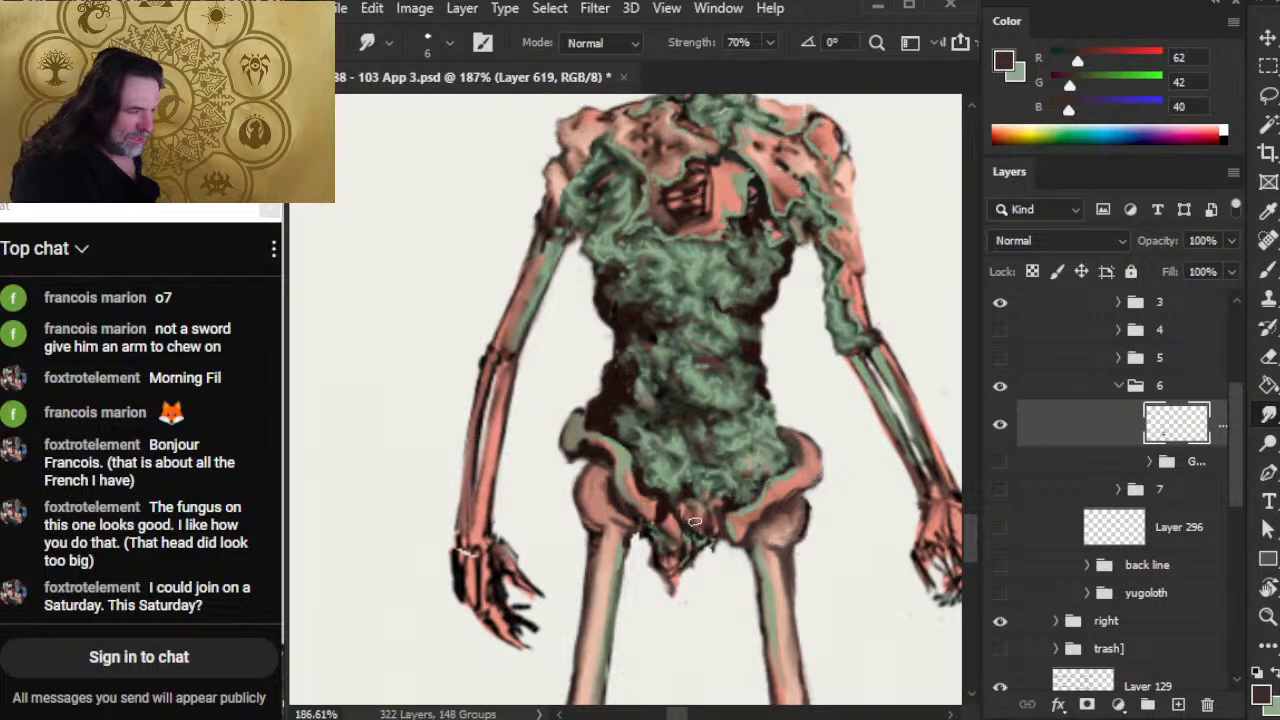
Step: Smudge the central pelvis, left hip joint and both hip crests, refining the right crest's edge with the Eraser
{"action": "mouse_move", "coordinate": [662, 504]}
{"action": "left_mouse_down"}
{"action": "mouse_move", "coordinate": [621, 510]}
{"action": "mouse_move", "coordinate": [630, 557]}
{"action": "mouse_move", "coordinate": [594, 520]}
{"action": "mouse_move", "coordinate": [608, 525]}
{"action": "mouse_move", "coordinate": [595, 517]}
{"action": "mouse_move", "coordinate": [609, 519]}
{"action": "mouse_move", "coordinate": [604, 498]}
{"action": "mouse_move", "coordinate": [619, 512]}
{"action": "mouse_move", "coordinate": [601, 503]}
{"action": "mouse_move", "coordinate": [599, 441]}
{"action": "mouse_move", "coordinate": [574, 454]}
{"action": "mouse_move", "coordinate": [559, 412]}
{"action": "left_mouse_up"}
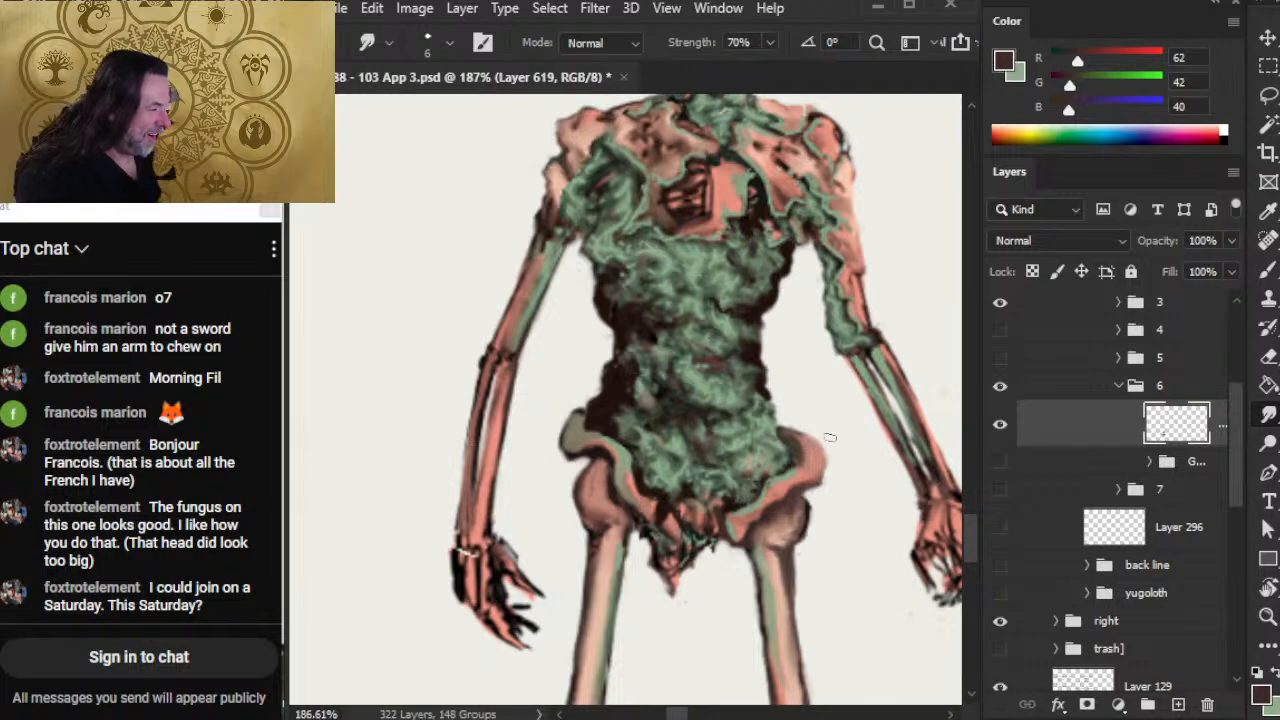
{"action": "key", "text": "e"}
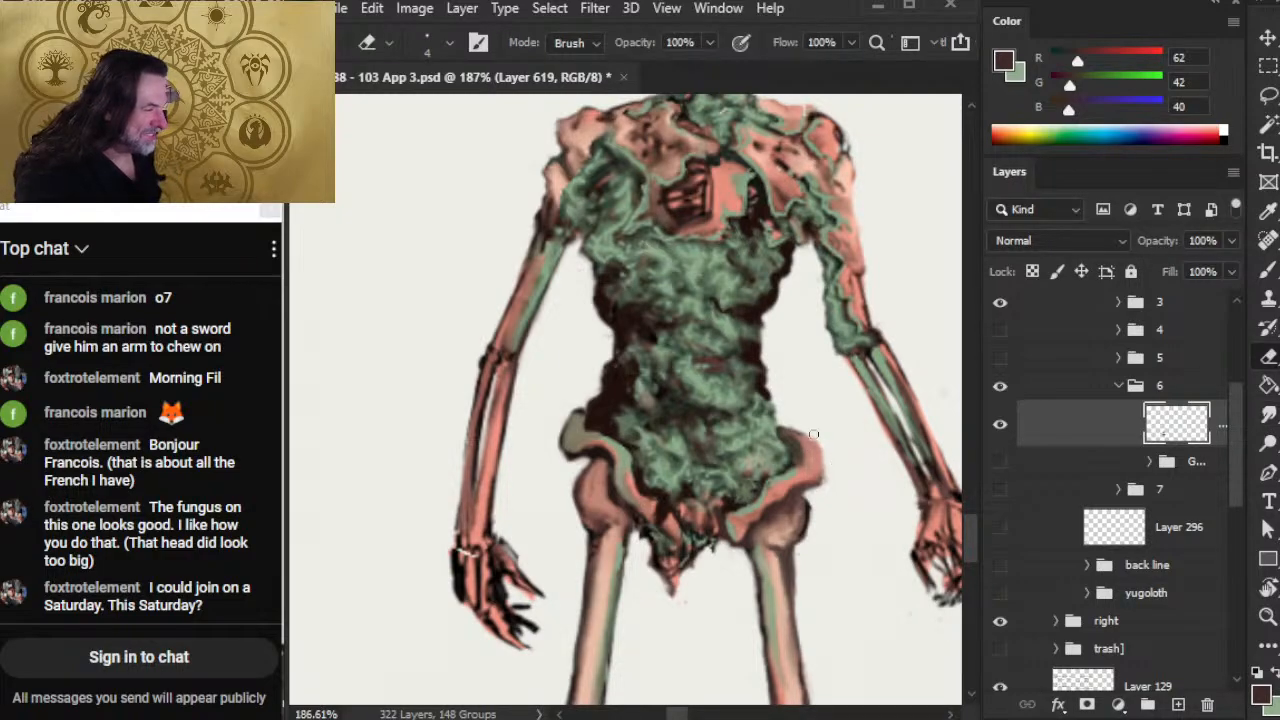
{"action": "key", "text": "r"}
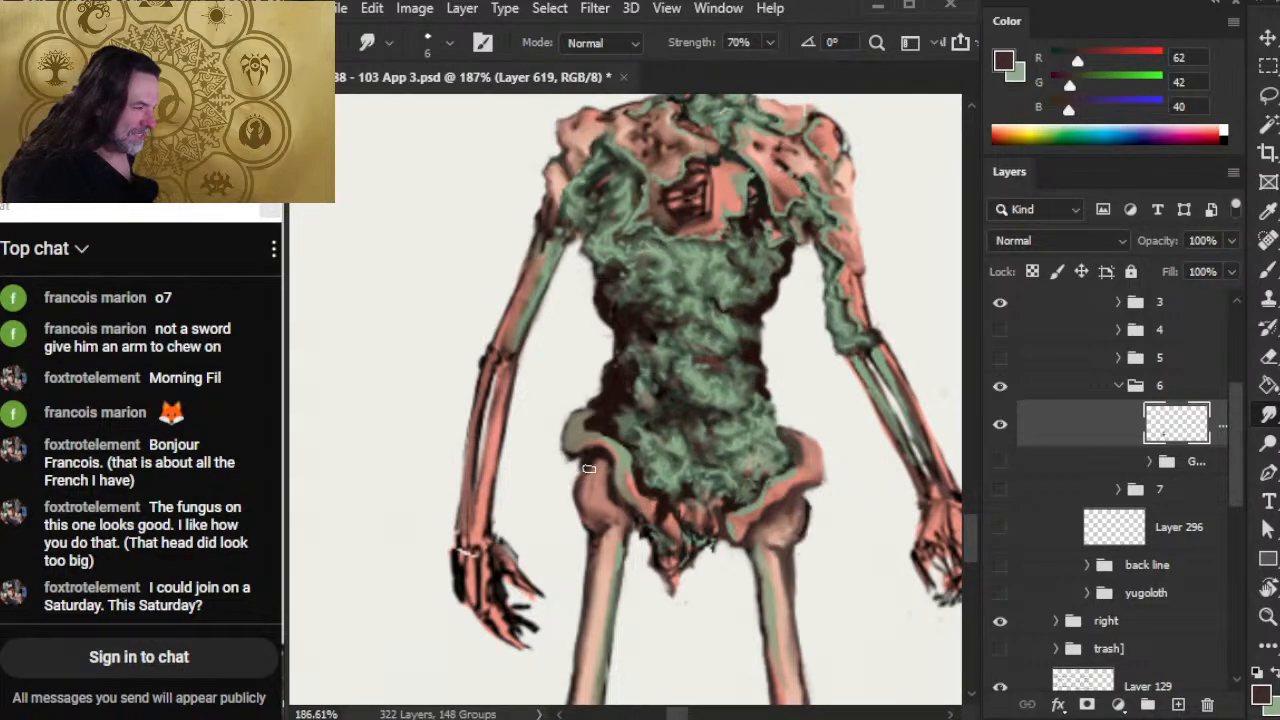
Step: Check the whole figure, then paint sampled fungus green over the waist's dark left side and smudge it in
{"action": "key", "text": "z"}
{"action": "left_click_drag", "start_coordinate": [644, 545], "coordinate": [574, 525]}
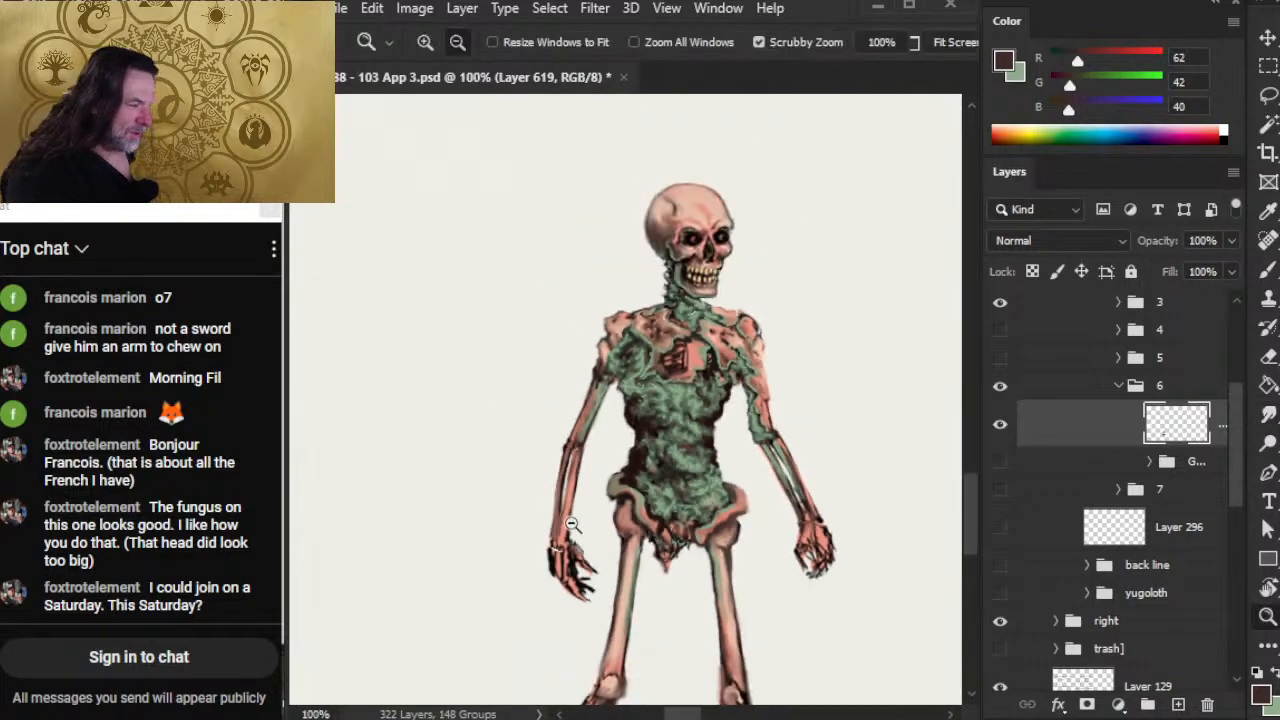
{"action": "left_click_drag", "start_coordinate": [690, 484], "coordinate": [754, 546]}
{"action": "key", "text": "b"}
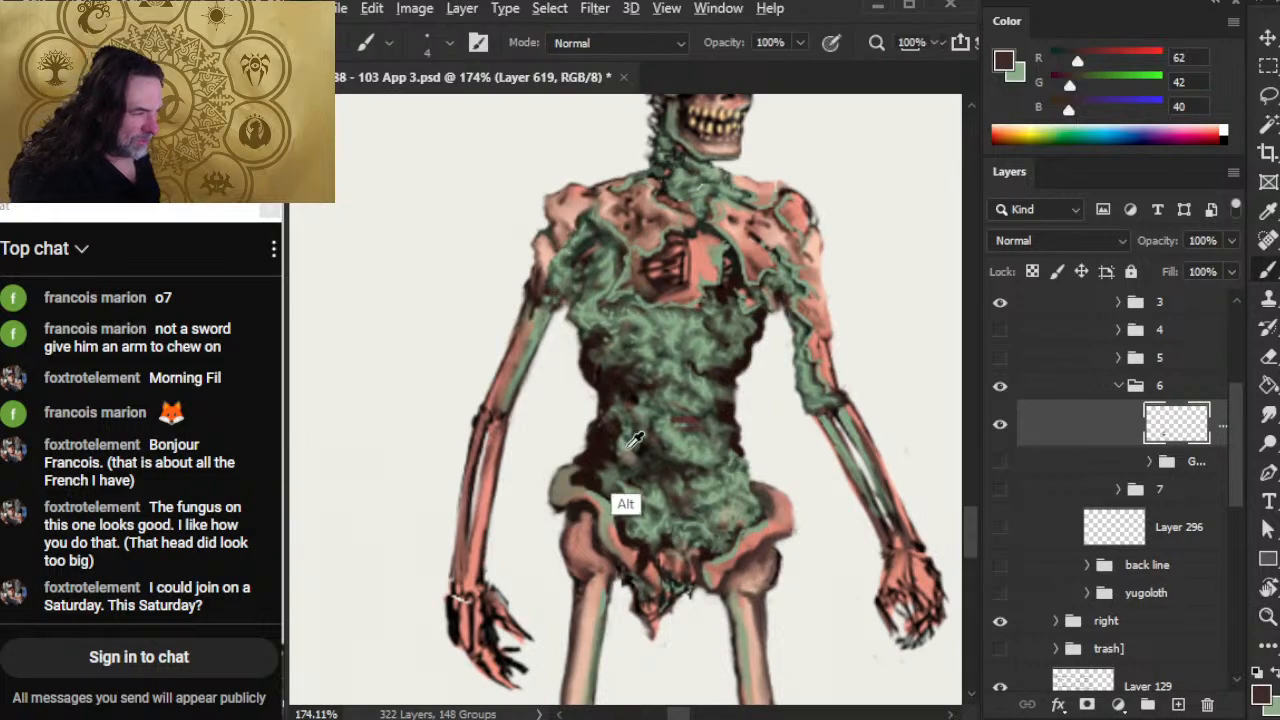
{"action": "left_click", "coordinate": [633, 440], "text": "alt"}
{"action": "left_click_drag", "start_coordinate": [616, 446], "coordinate": [610, 433]}
{"action": "key", "text": "r"}
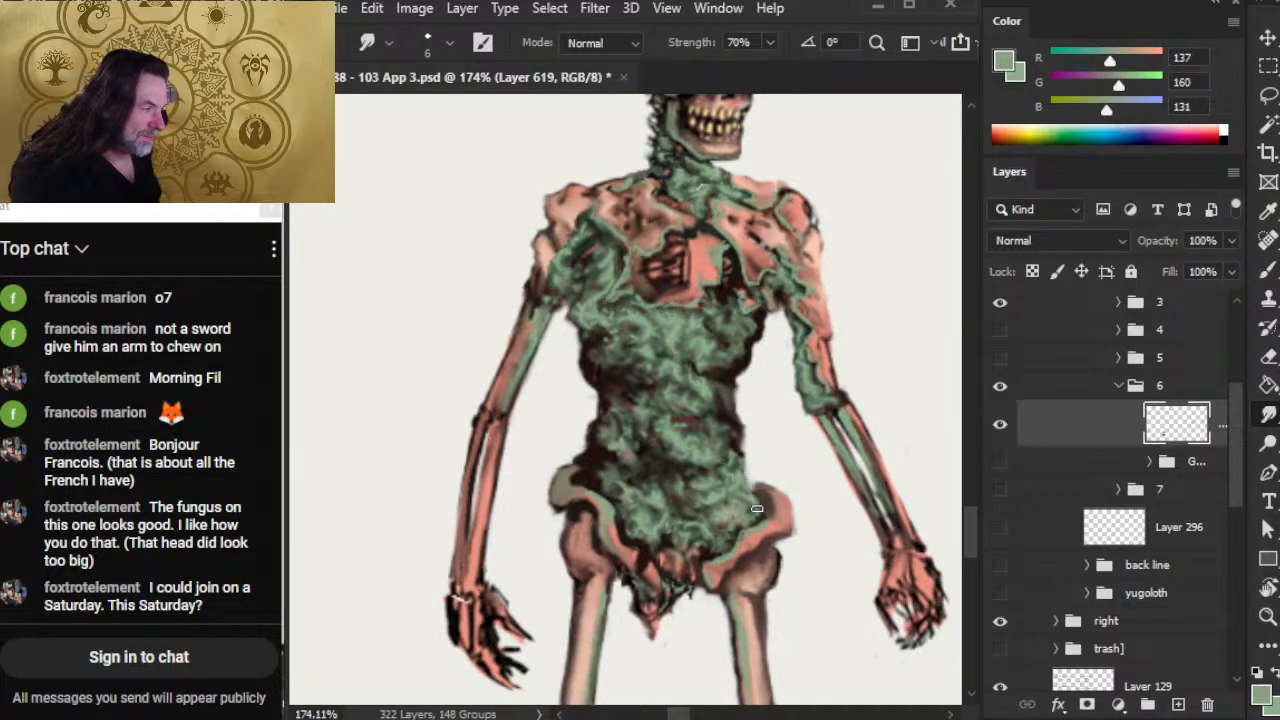
Step: Check the whole figure, then sample a light skin tone from the chest and add a new layer above the current one
{"action": "key", "text": "z"}
{"action": "left_click_drag", "start_coordinate": [709, 528], "coordinate": [618, 526]}
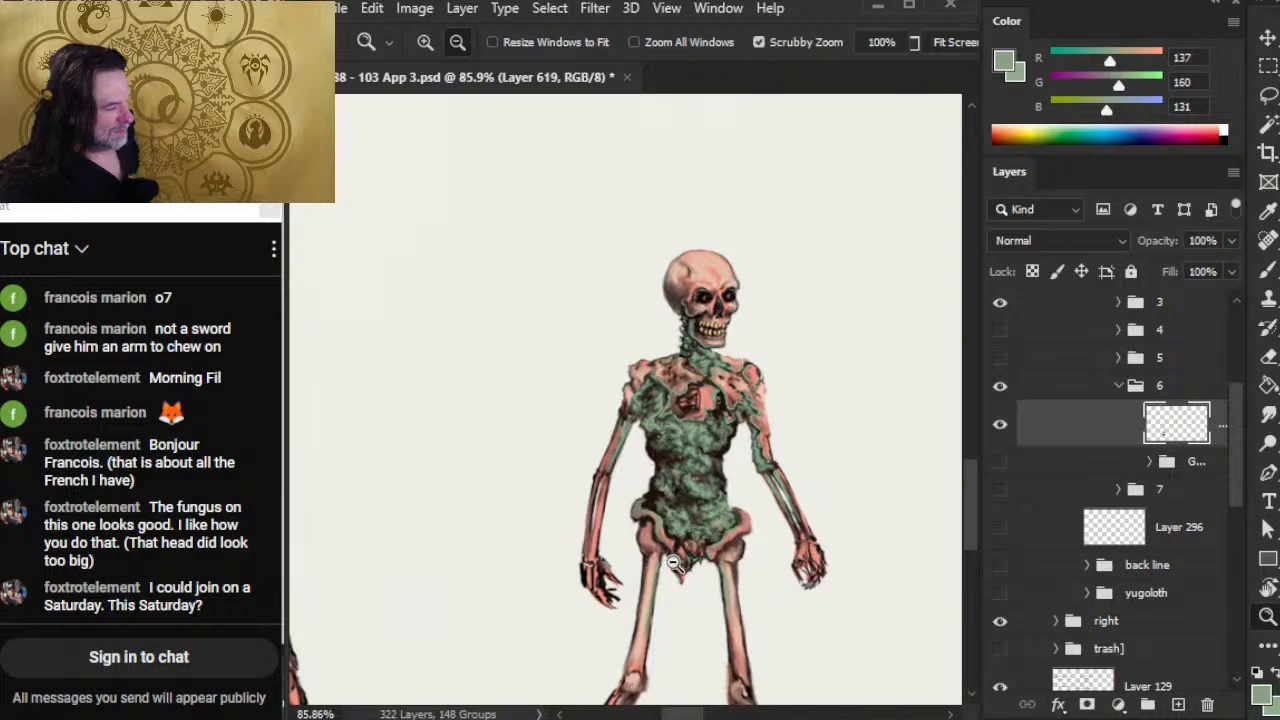
{"action": "left_click_drag", "start_coordinate": [640, 500], "coordinate": [717, 500]}
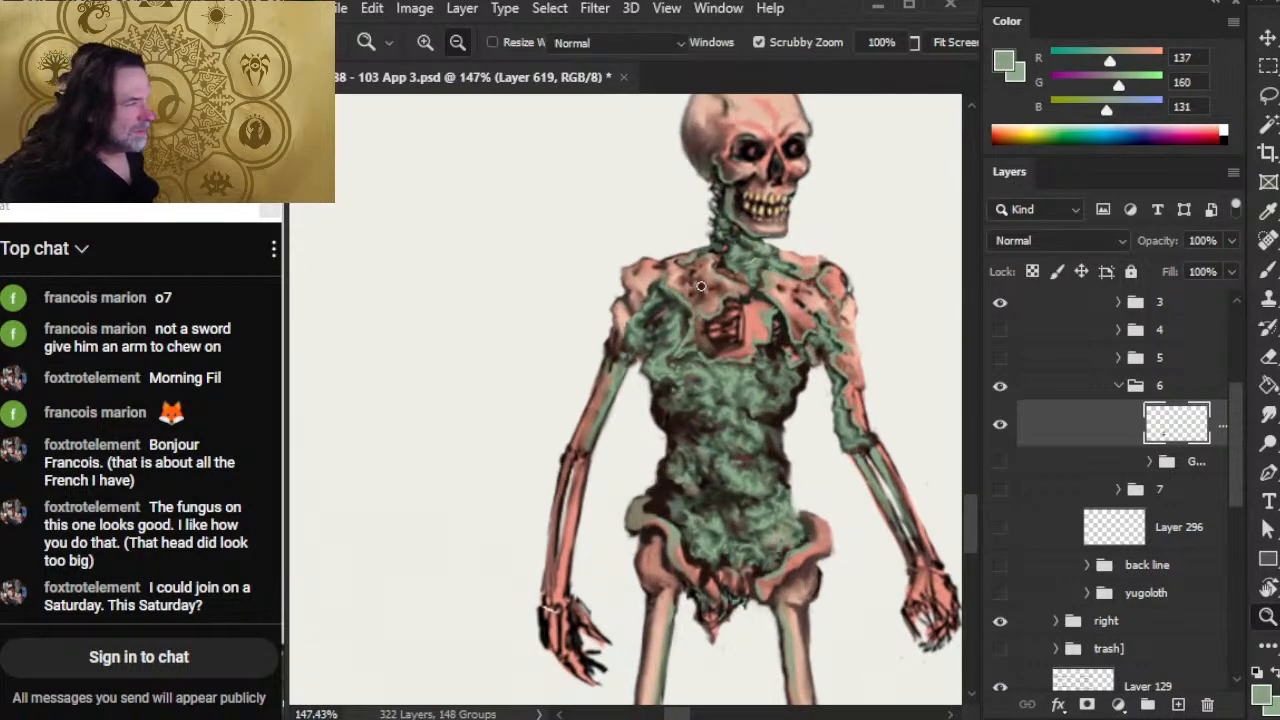
{"action": "key", "text": "b"}
{"action": "left_click", "coordinate": [646, 327], "text": "alt"}
{"action": "scroll", "coordinate": [762, 474], "scroll_direction": "down", "scroll_amount": 2}
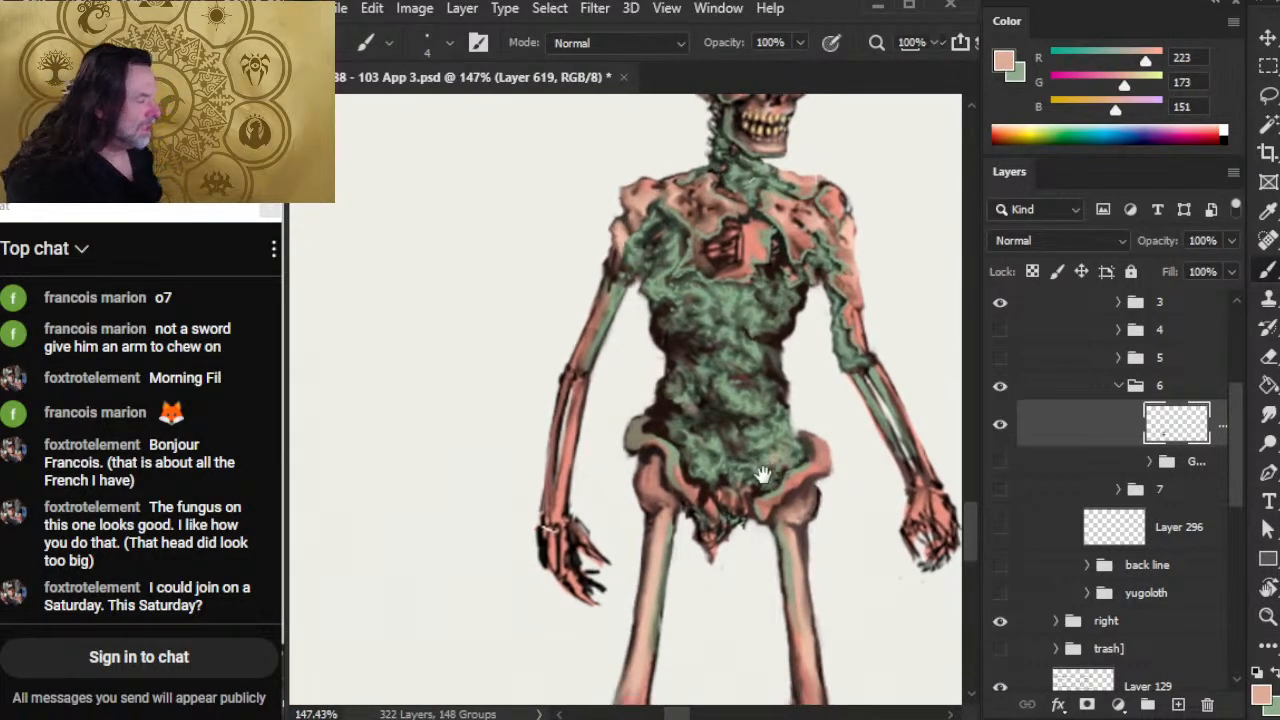
{"action": "left_click_drag", "start_coordinate": [762, 474], "coordinate": [758, 454]}
{"action": "left_click", "coordinate": [1179, 705]}
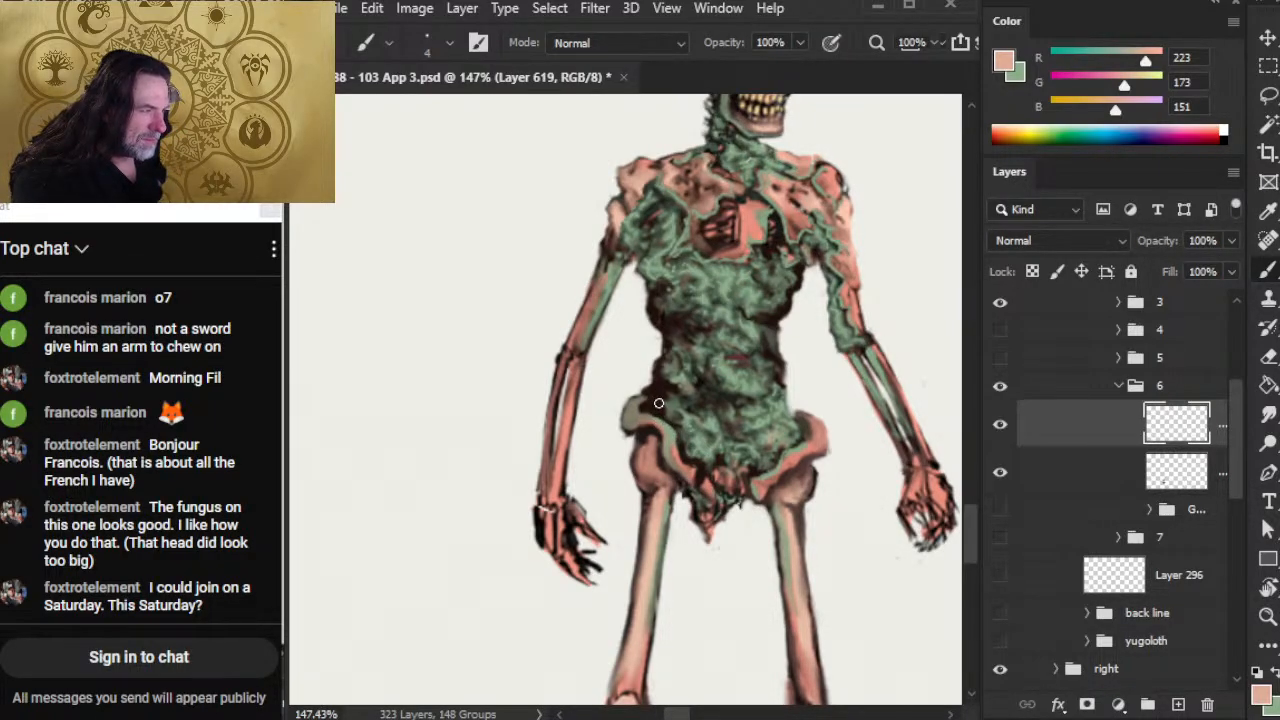
Step: Paint a hanging skin flap in sampled salmon pink over the left waist and hip, then smudge its edges and lower tip
{"action": "left_click", "coordinate": [762, 262], "text": "alt"}
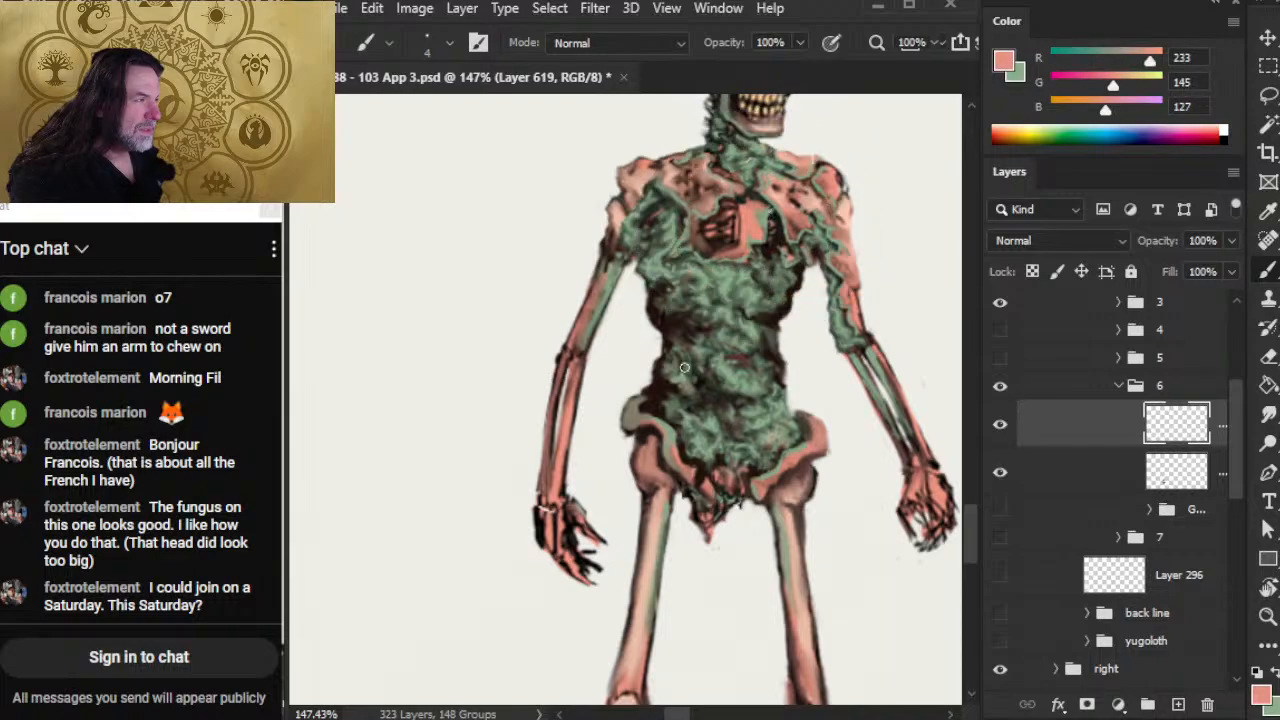
{"action": "mouse_move", "coordinate": [664, 432]}
{"action": "left_mouse_down"}
{"action": "mouse_move", "coordinate": [700, 456]}
{"action": "mouse_move", "coordinate": [660, 416]}
{"action": "mouse_move", "coordinate": [694, 486]}
{"action": "mouse_move", "coordinate": [712, 436]}
{"action": "mouse_move", "coordinate": [688, 400]}
{"action": "mouse_move", "coordinate": [662, 437]}
{"action": "mouse_move", "coordinate": [674, 362]}
{"action": "left_mouse_up"}
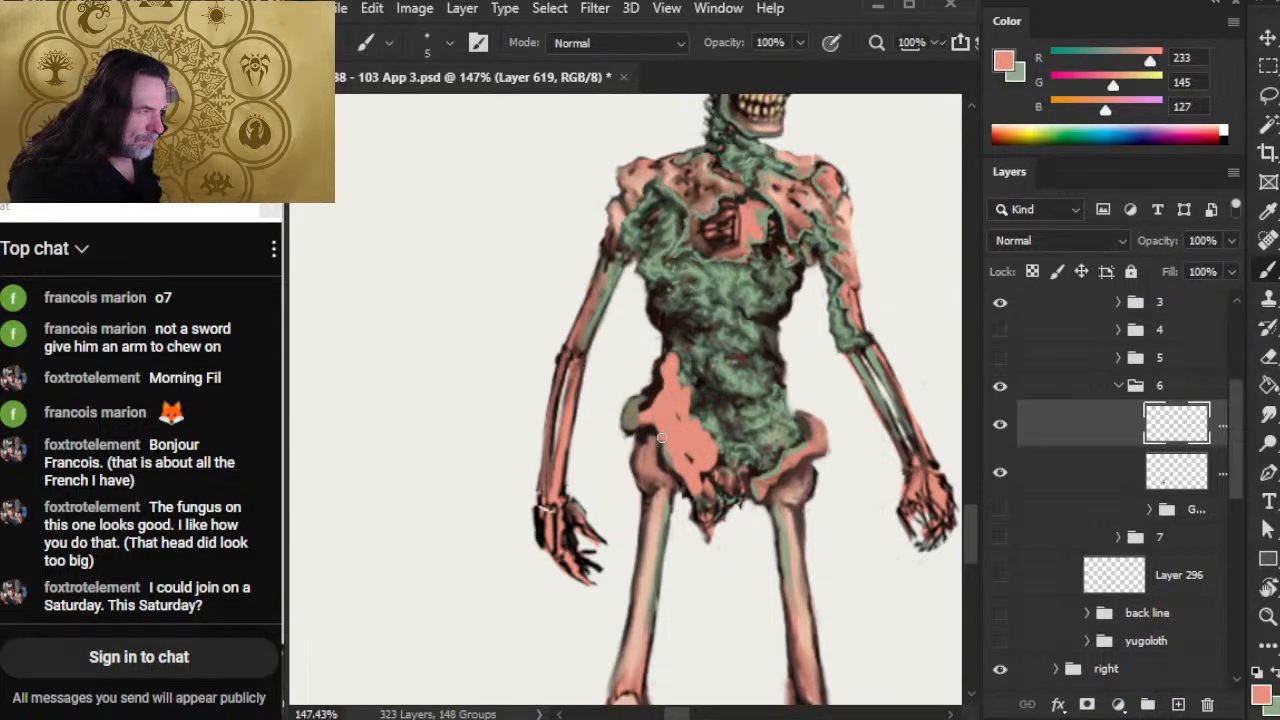
{"action": "key", "text": "r"}
{"action": "mouse_move", "coordinate": [686, 438]}
{"action": "left_mouse_down"}
{"action": "mouse_move", "coordinate": [662, 392]}
{"action": "mouse_move", "coordinate": [680, 395]}
{"action": "mouse_move", "coordinate": [658, 402]}
{"action": "left_mouse_up"}
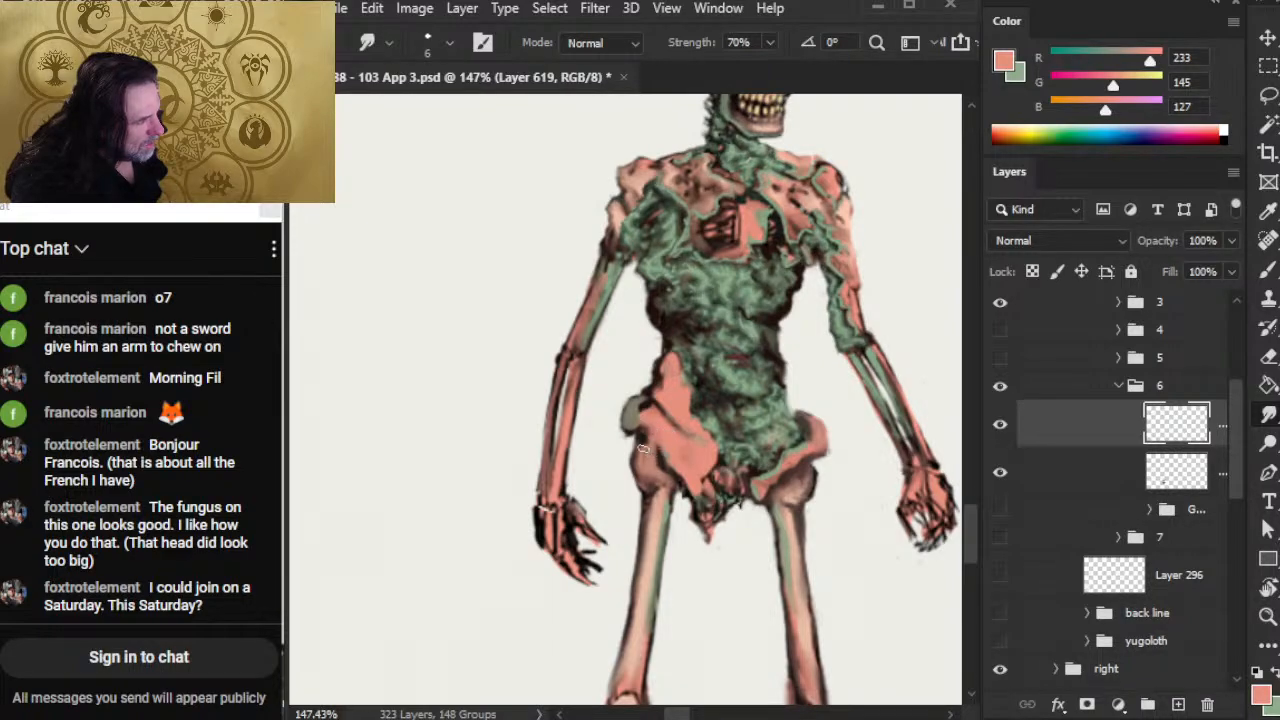
{"action": "left_click_drag", "start_coordinate": [700, 465], "coordinate": [694, 512]}
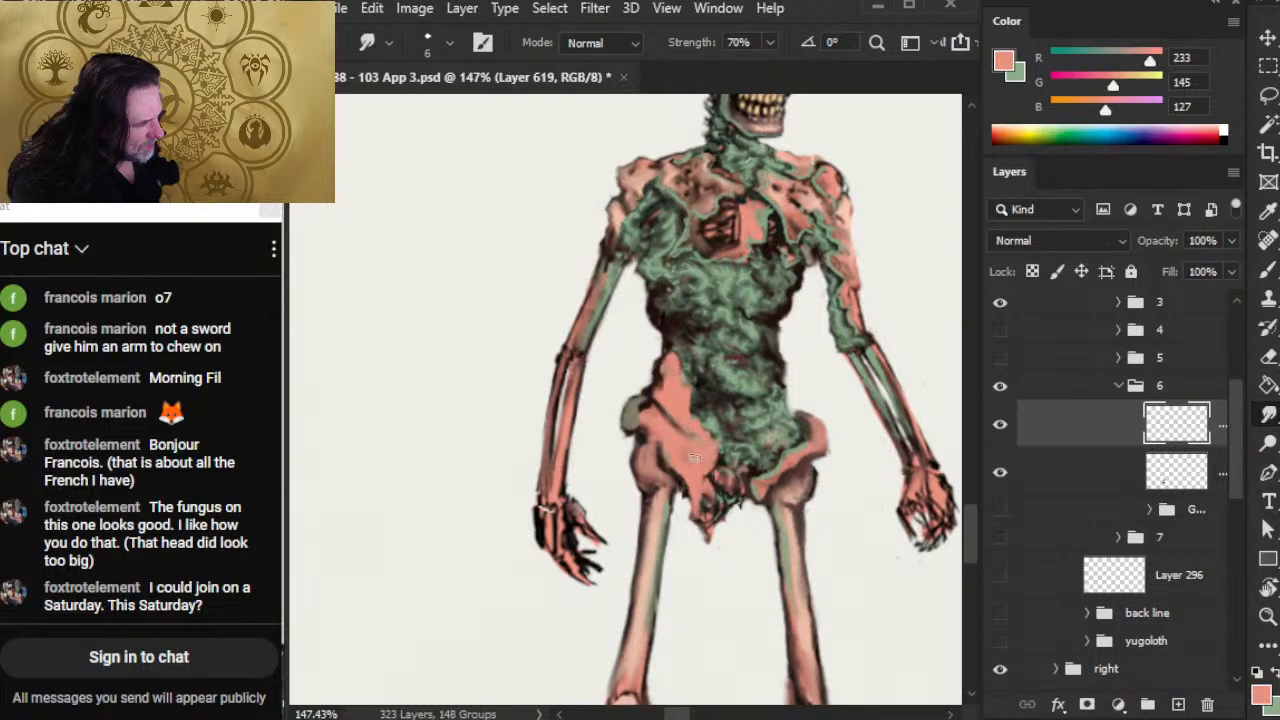
Step: Paint a sampled dark brown fold along the skin flap's lower edge, compare with the layer hidden, and smudge the flap's edge beside the groin
{"action": "key", "text": "b"}
{"action": "left_click", "coordinate": [721, 463], "text": "alt"}
{"action": "mouse_move", "coordinate": [721, 463]}
{"action": "left_mouse_down"}
{"action": "mouse_move", "coordinate": [699, 512]}
{"action": "mouse_move", "coordinate": [655, 475]}
{"action": "mouse_move", "coordinate": [683, 505]}
{"action": "left_mouse_up"}
{"action": "key", "text": "r"}
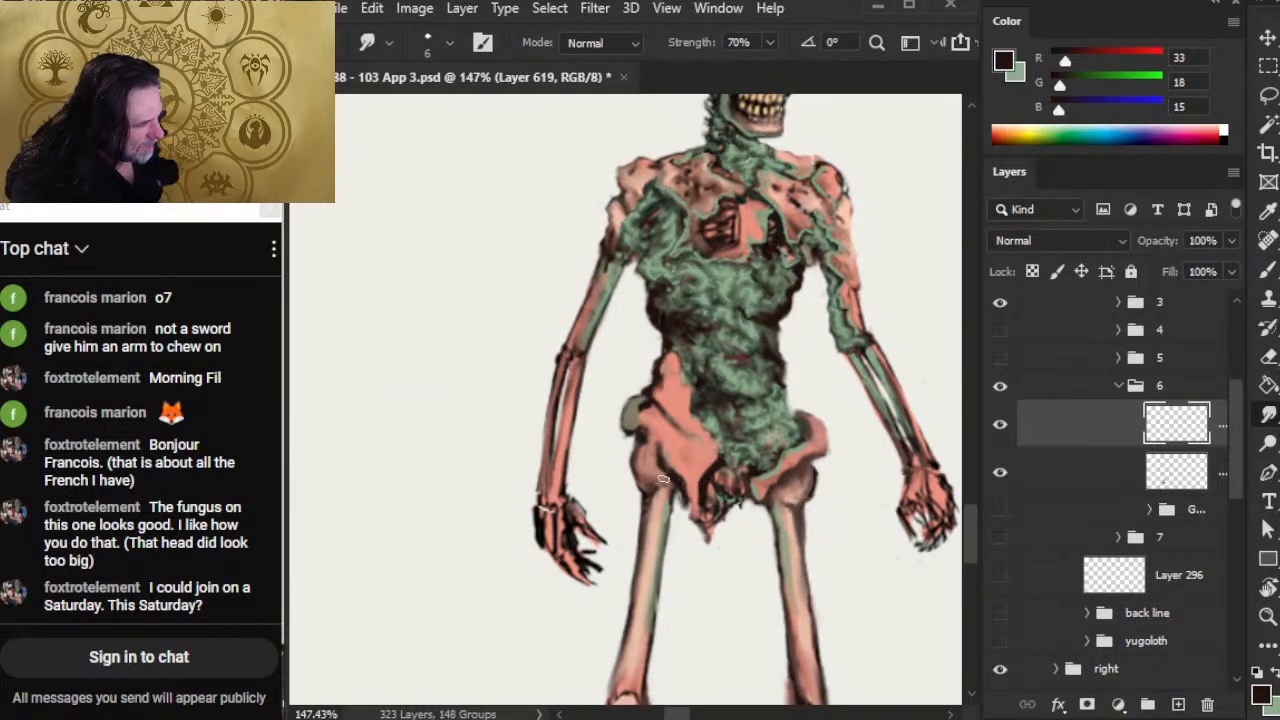
{"action": "left_click", "coordinate": [1000, 437]}
{"action": "left_click", "coordinate": [1000, 437]}
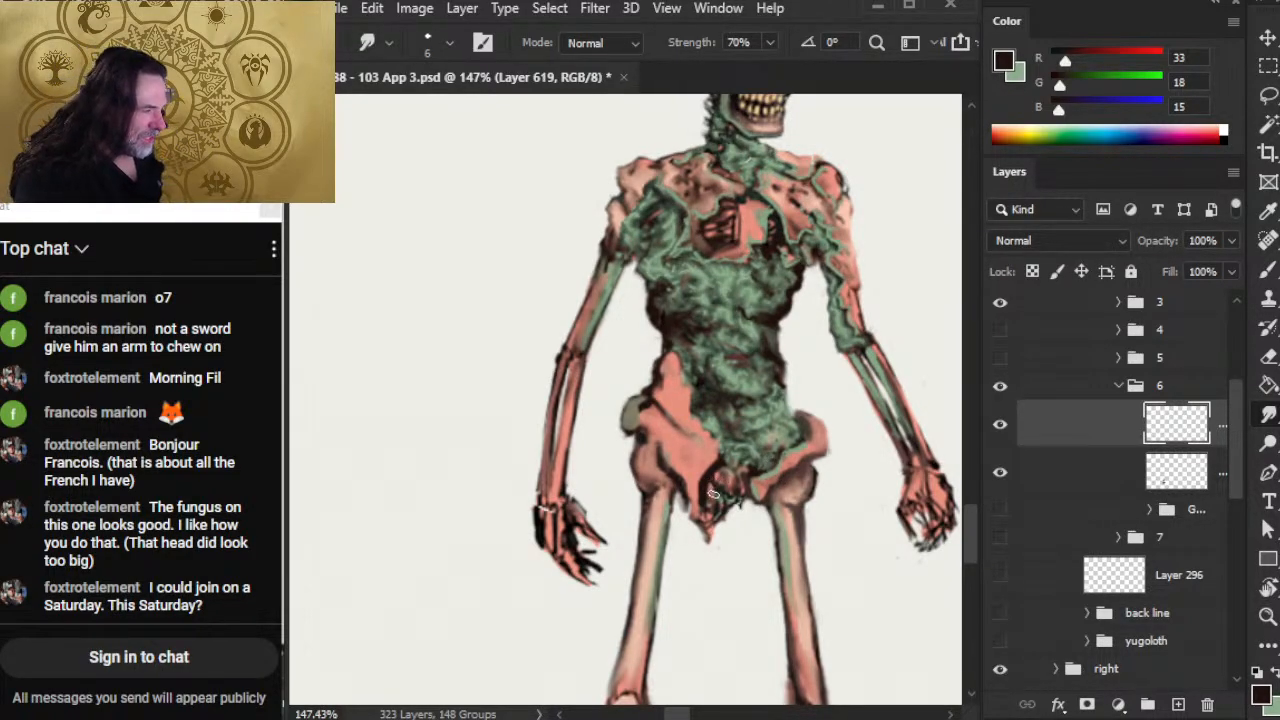
{"action": "mouse_move", "coordinate": [722, 478]}
{"action": "left_mouse_down"}
{"action": "mouse_move", "coordinate": [679, 503]}
{"action": "mouse_move", "coordinate": [689, 475]}
{"action": "mouse_move", "coordinate": [706, 500]}
{"action": "mouse_move", "coordinate": [728, 455]}
{"action": "mouse_move", "coordinate": [701, 405]}
{"action": "mouse_move", "coordinate": [716, 443]}
{"action": "left_mouse_up"}
Step: Add sampled dark shading where the skin flap meets the green fungus and smudge it across to the left hip crest
{"action": "key", "text": "b"}
{"action": "left_click", "coordinate": [701, 408], "text": "alt"}
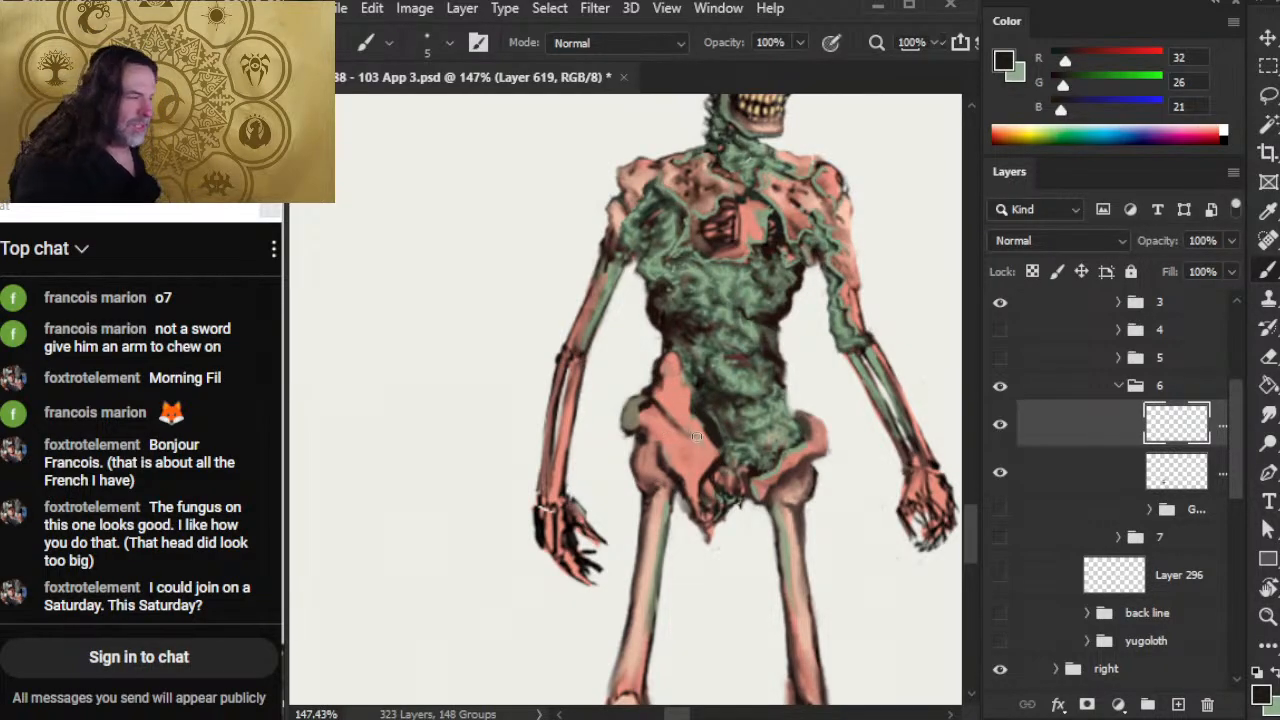
{"action": "key", "text": "r"}
{"action": "mouse_move", "coordinate": [708, 441]}
{"action": "left_mouse_down"}
{"action": "mouse_move", "coordinate": [708, 435]}
{"action": "mouse_move", "coordinate": [688, 411]}
{"action": "mouse_move", "coordinate": [650, 404]}
{"action": "mouse_move", "coordinate": [689, 441]}
{"action": "mouse_move", "coordinate": [673, 412]}
{"action": "mouse_move", "coordinate": [678, 437]}
{"action": "mouse_move", "coordinate": [660, 418]}
{"action": "mouse_move", "coordinate": [679, 460]}
{"action": "mouse_move", "coordinate": [658, 458]}
{"action": "mouse_move", "coordinate": [645, 424]}
{"action": "left_mouse_up"}
Step: Darken the skin flap's folds near the left hip crest with sampled dark brown, then smudge them through the flap's middle and upper part
{"action": "key", "text": "b"}
{"action": "left_click", "coordinate": [649, 404], "text": "alt"}
{"action": "key", "text": "r"}
{"action": "key", "text": "b"}
{"action": "key", "text": "r"}
{"action": "left_click_drag", "start_coordinate": [664, 468], "coordinate": [657, 428]}
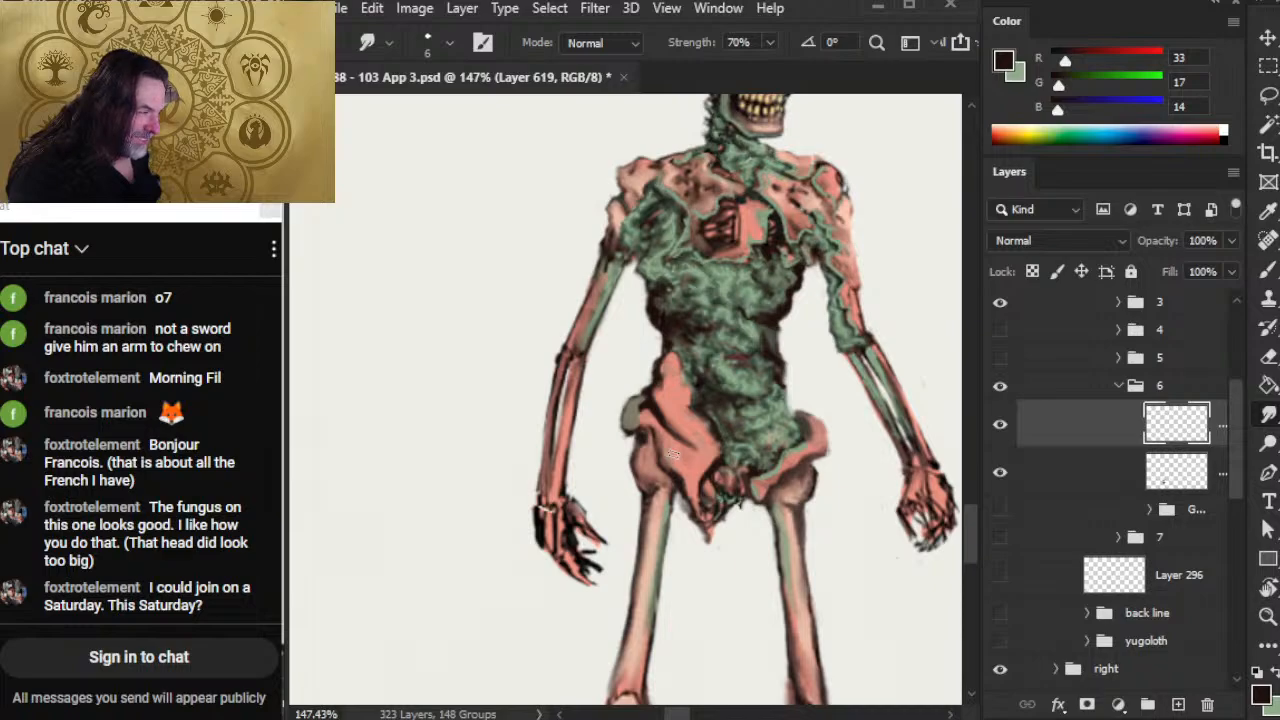
{"action": "mouse_move", "coordinate": [700, 484]}
{"action": "left_mouse_down"}
{"action": "mouse_move", "coordinate": [719, 457]}
{"action": "mouse_move", "coordinate": [712, 479]}
{"action": "mouse_move", "coordinate": [725, 468]}
{"action": "mouse_move", "coordinate": [719, 433]}
{"action": "mouse_move", "coordinate": [686, 406]}
{"action": "mouse_move", "coordinate": [690, 386]}
{"action": "left_mouse_up"}
{"action": "left_click", "coordinate": [651, 423], "text": "alt"}
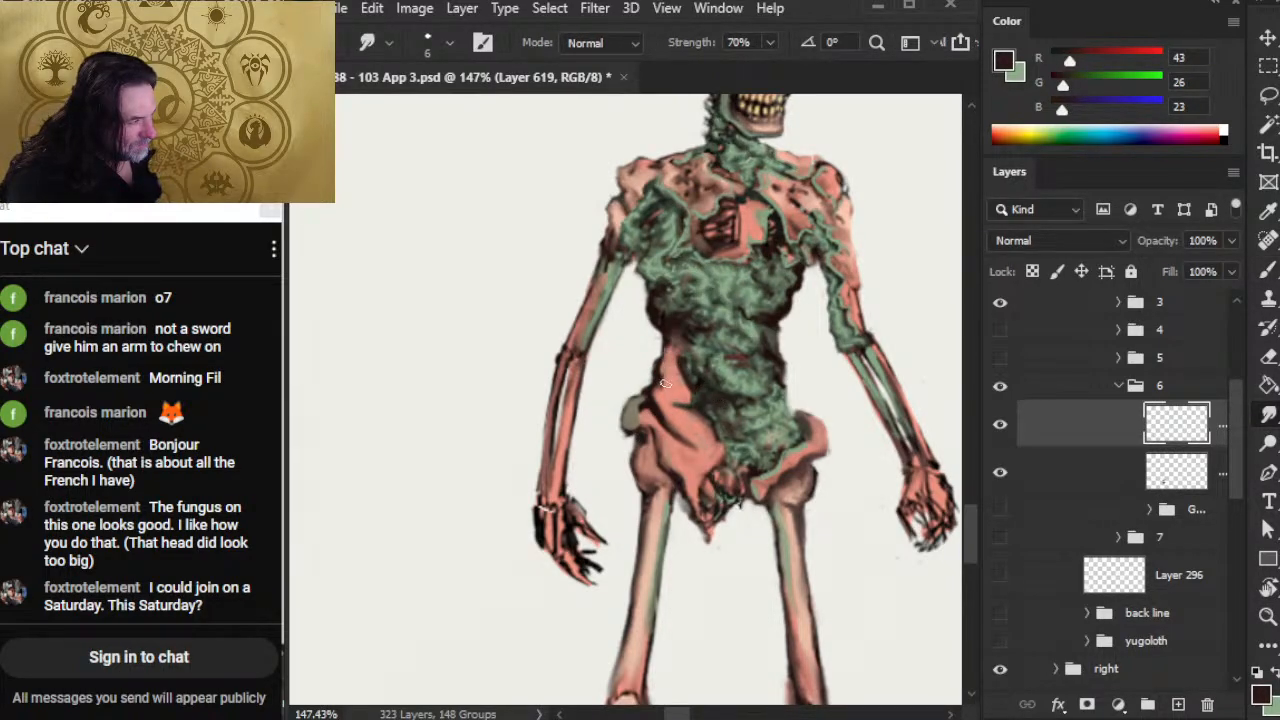
Step: Refine the skin flap's narrow upper strip along the waist with dark brown touches, smudging its tip and inner edge
{"action": "key", "text": "b"}
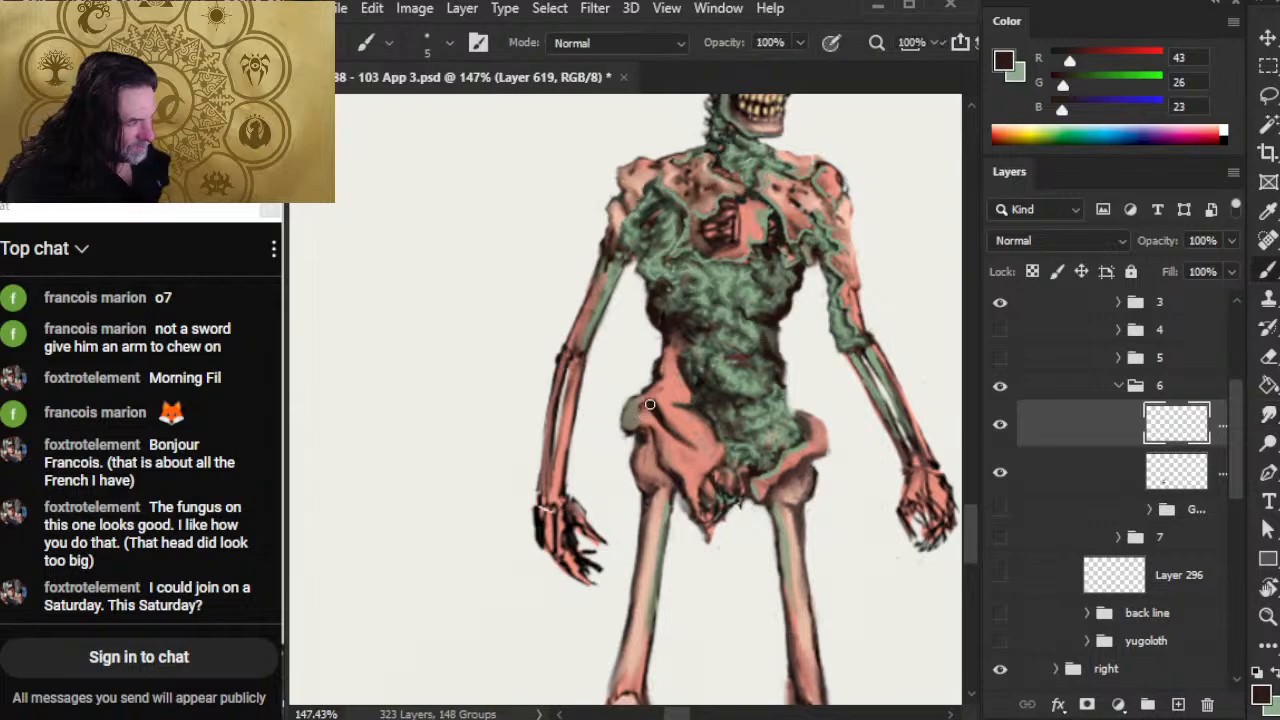
{"action": "key", "text": "r"}
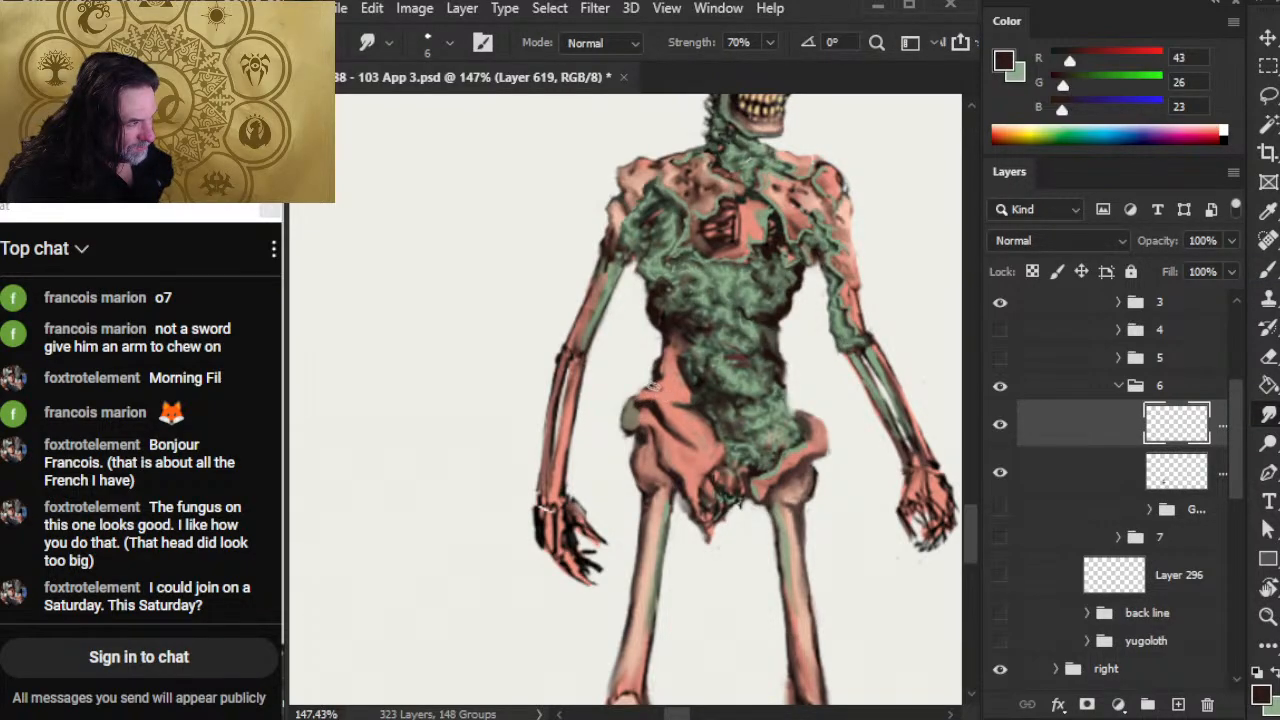
{"action": "mouse_move", "coordinate": [676, 390]}
{"action": "left_mouse_down"}
{"action": "mouse_move", "coordinate": [669, 341]}
{"action": "mouse_move", "coordinate": [673, 357]}
{"action": "left_mouse_up"}
{"action": "key", "text": "b"}
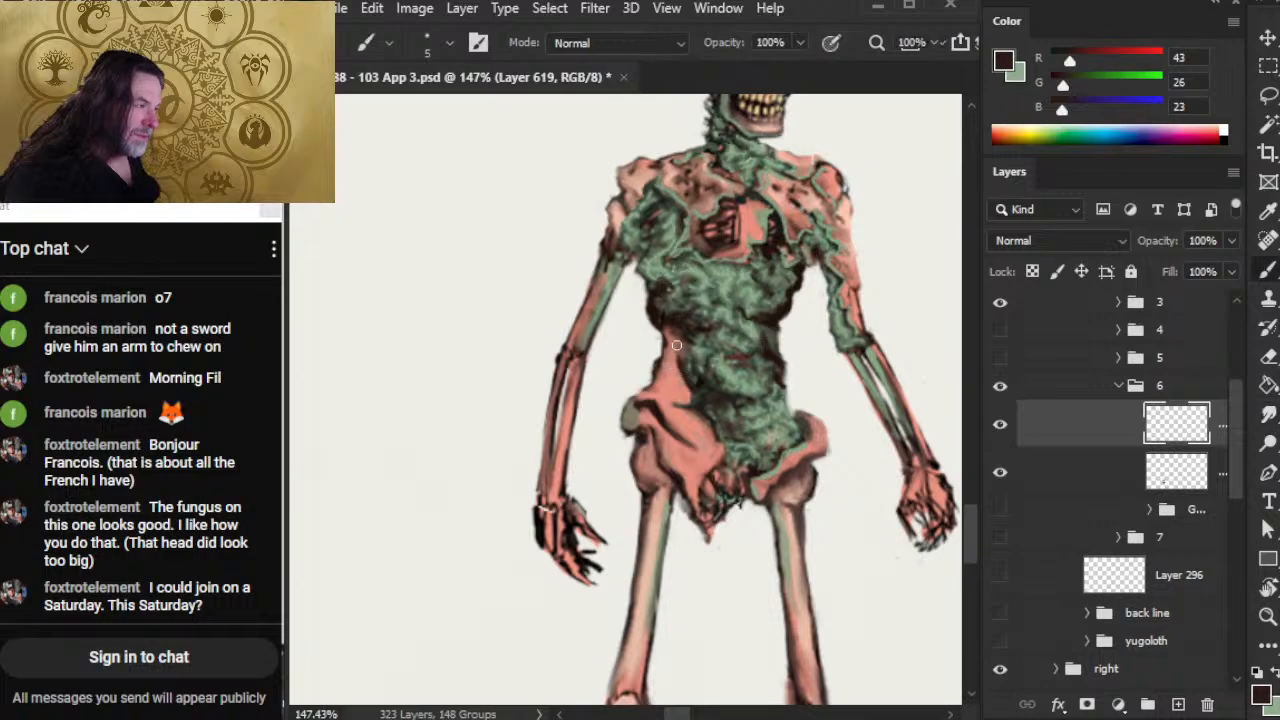
{"action": "key", "text": "r"}
{"action": "mouse_move", "coordinate": [693, 374]}
{"action": "left_mouse_down"}
{"action": "mouse_move", "coordinate": [691, 405]}
{"action": "mouse_move", "coordinate": [688, 390]}
{"action": "mouse_move", "coordinate": [714, 420]}
{"action": "mouse_move", "coordinate": [690, 385]}
{"action": "mouse_move", "coordinate": [710, 415]}
{"action": "mouse_move", "coordinate": [685, 396]}
{"action": "mouse_move", "coordinate": [724, 424]}
{"action": "mouse_move", "coordinate": [668, 385]}
{"action": "mouse_move", "coordinate": [713, 430]}
{"action": "left_mouse_up"}
Step: Touch up the skin flap in sampled salmon, then paint and smudge a dark brown fold toward the middle of the abdomen
{"action": "key", "text": "b"}
{"action": "key", "text": "r"}
{"action": "key", "text": "b"}
{"action": "left_click", "coordinate": [675, 378], "text": "alt"}
{"action": "key", "text": "r"}
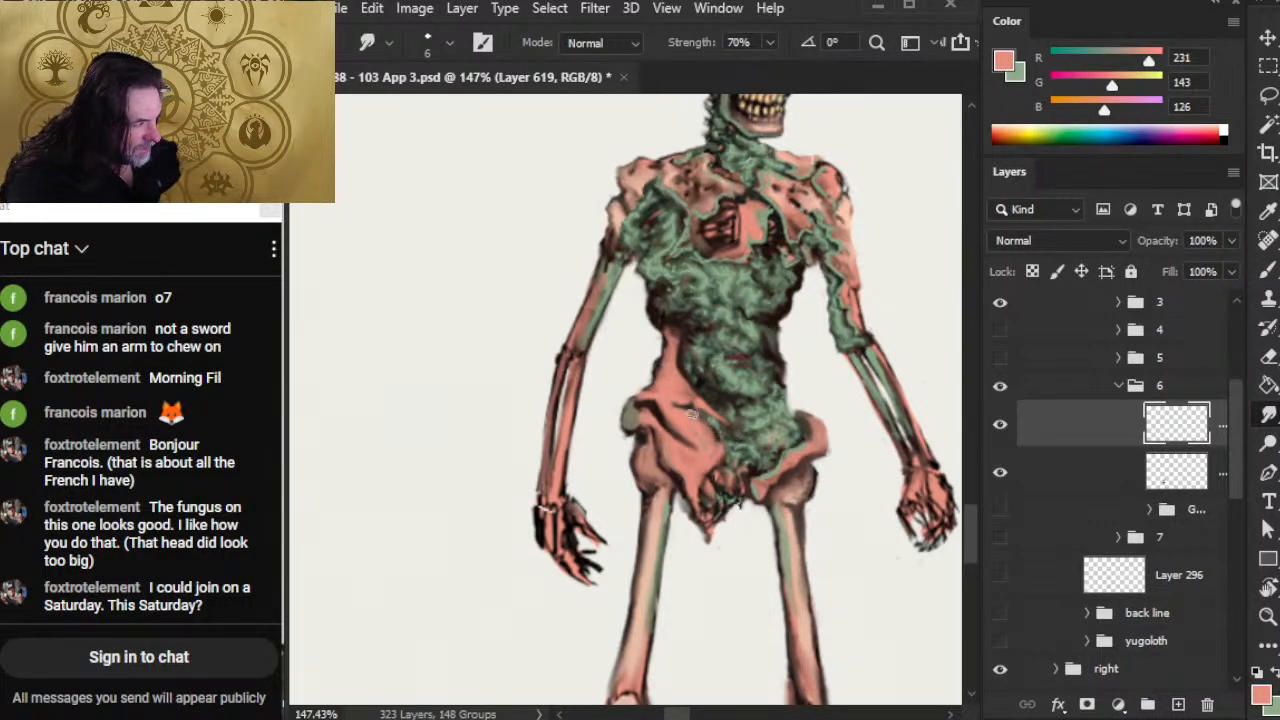
{"action": "key", "text": "b"}
{"action": "left_click", "coordinate": [650, 398], "text": "alt"}
{"action": "key", "text": "r"}
{"action": "left_click_drag", "start_coordinate": [700, 408], "coordinate": [727, 424]}
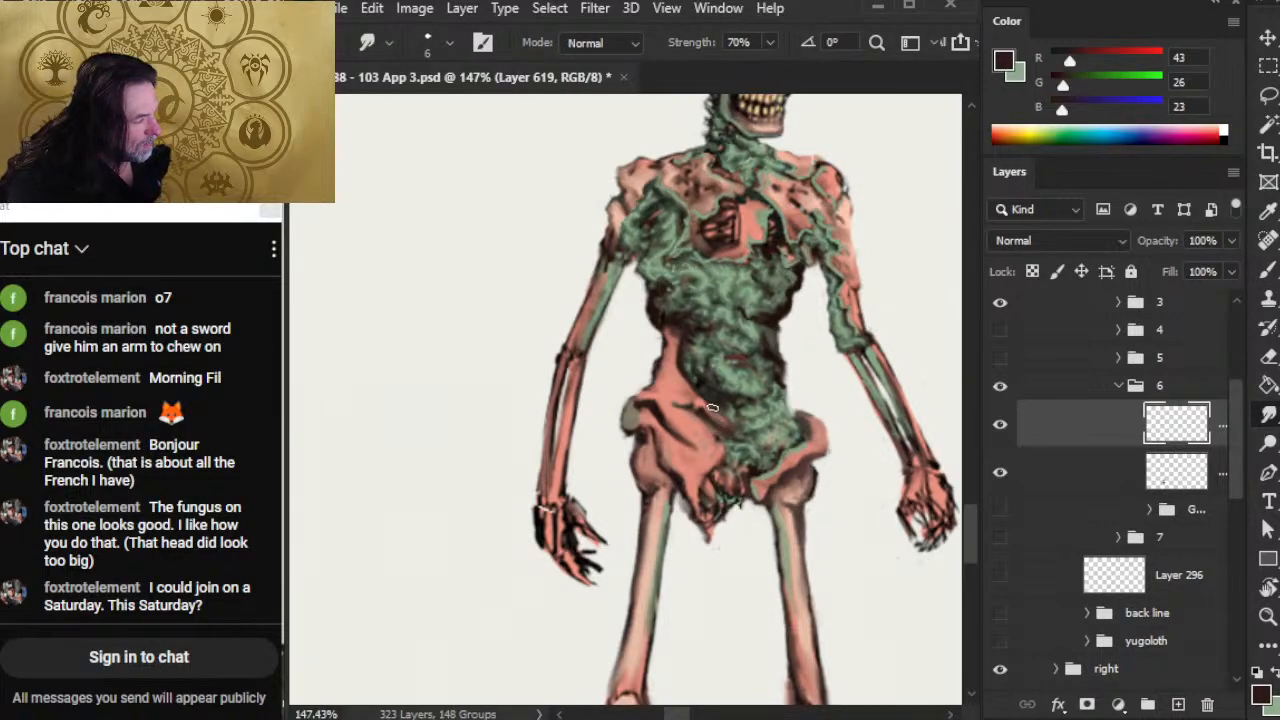
Step: Extend the skin flap's inner edge over the abdomen fungus in sampled salmon, then darken and smudge its border and fold
{"action": "key", "text": "b"}
{"action": "left_click", "coordinate": [715, 416], "text": "alt"}
{"action": "key", "text": "r"}
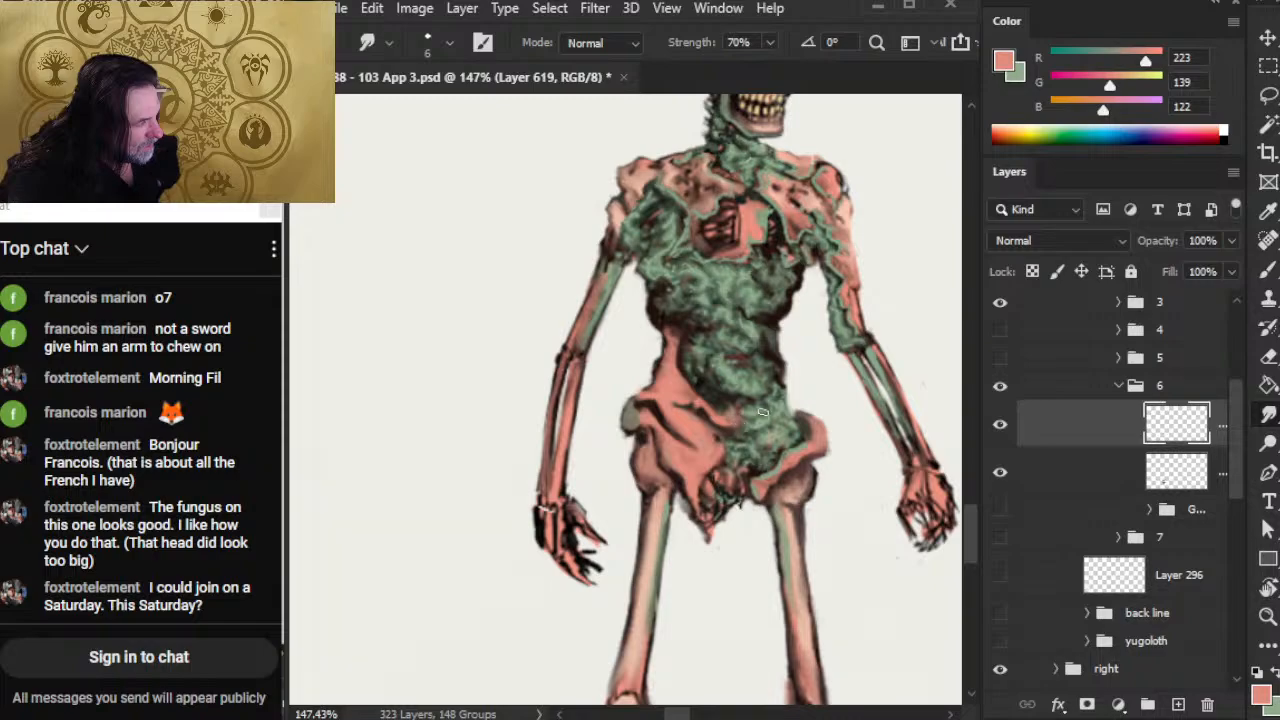
{"action": "key", "text": "b"}
{"action": "key", "text": "r"}
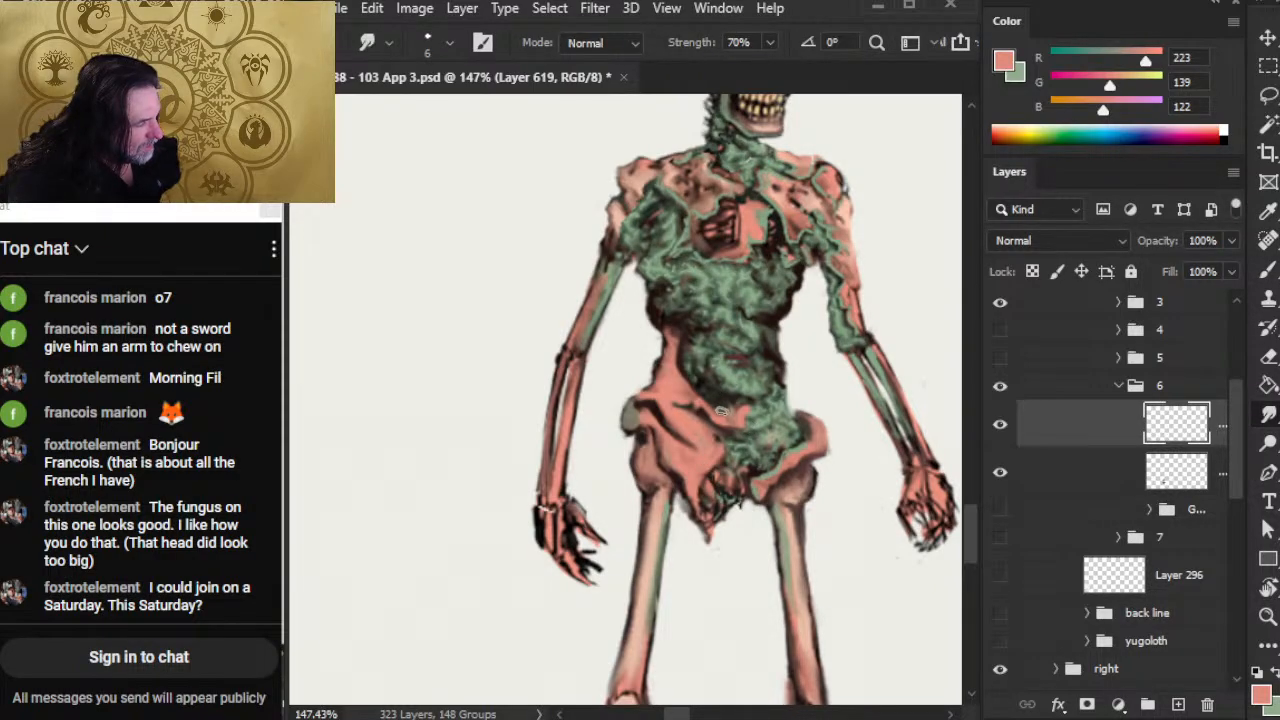
{"action": "key", "text": "b"}
{"action": "left_click", "coordinate": [728, 390], "text": "alt"}
{"action": "key", "text": "r"}
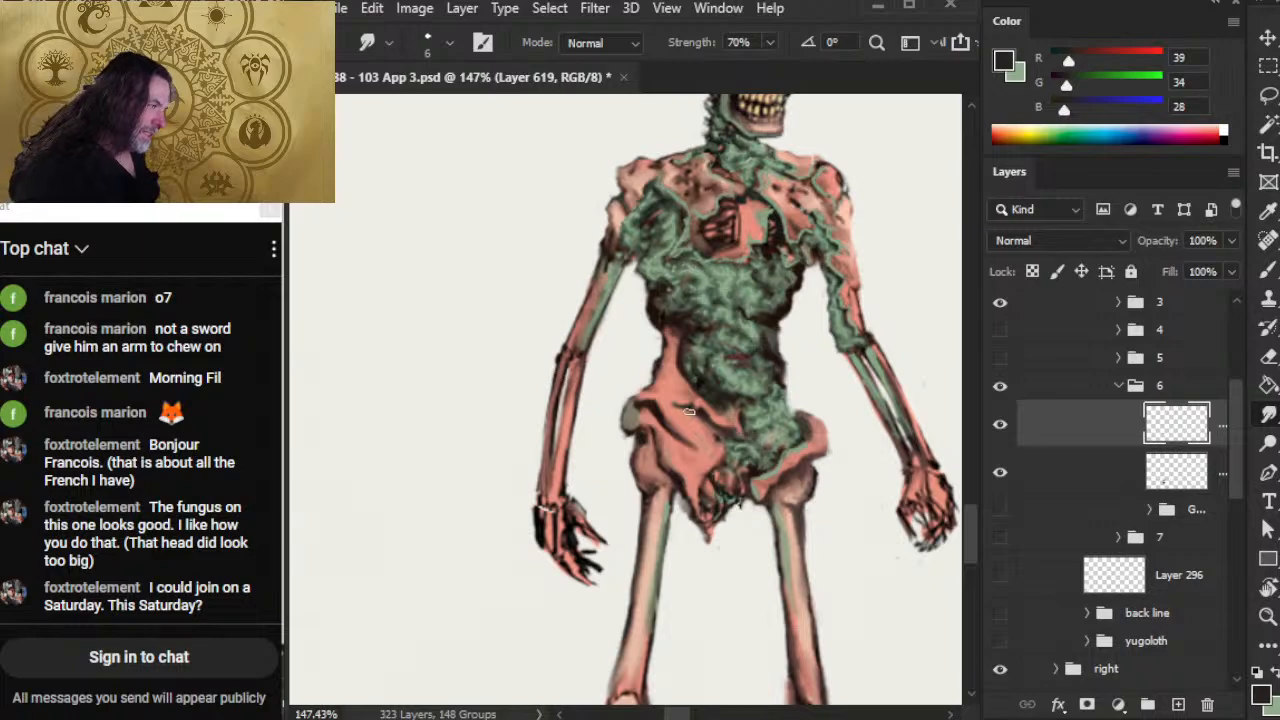
Step: Shade the skin flap and left hip crest with a muted reddish brown sampled from the chest, smudging it in
{"action": "key", "text": "b"}
{"action": "left_click", "coordinate": [742, 248], "text": "alt"}
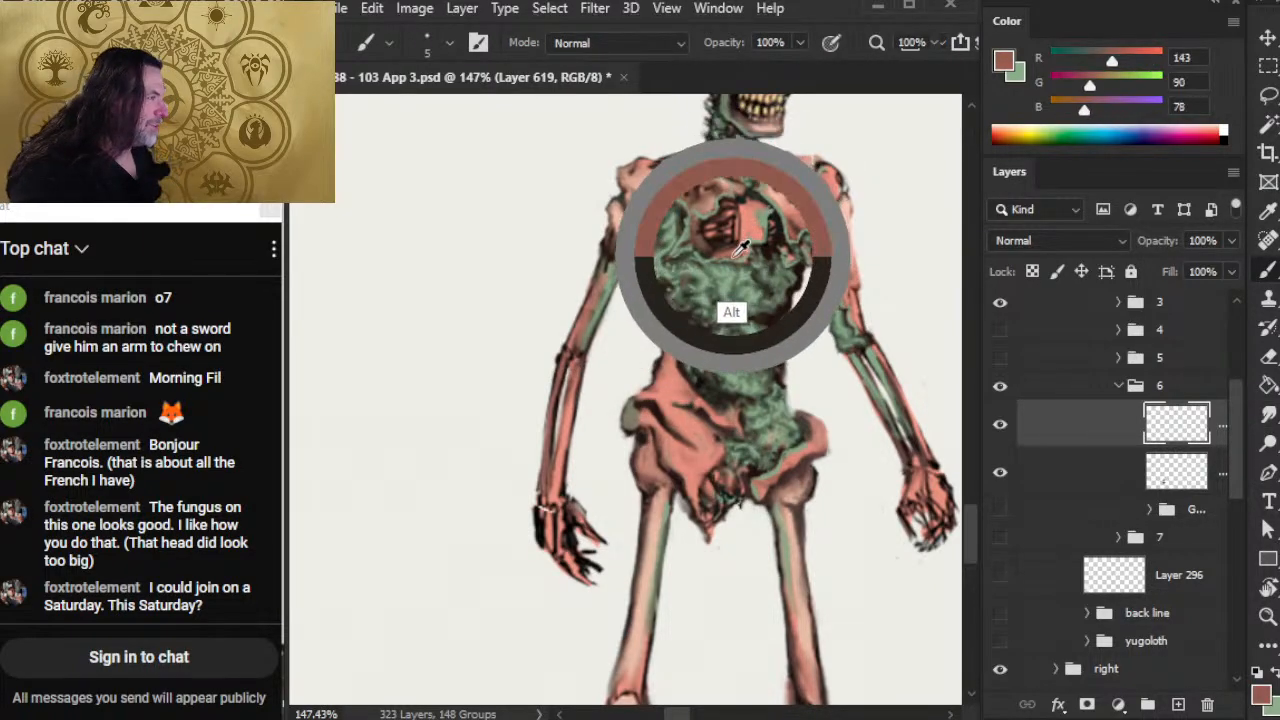
{"action": "left_click_drag", "start_coordinate": [733, 257], "coordinate": [722, 262]}
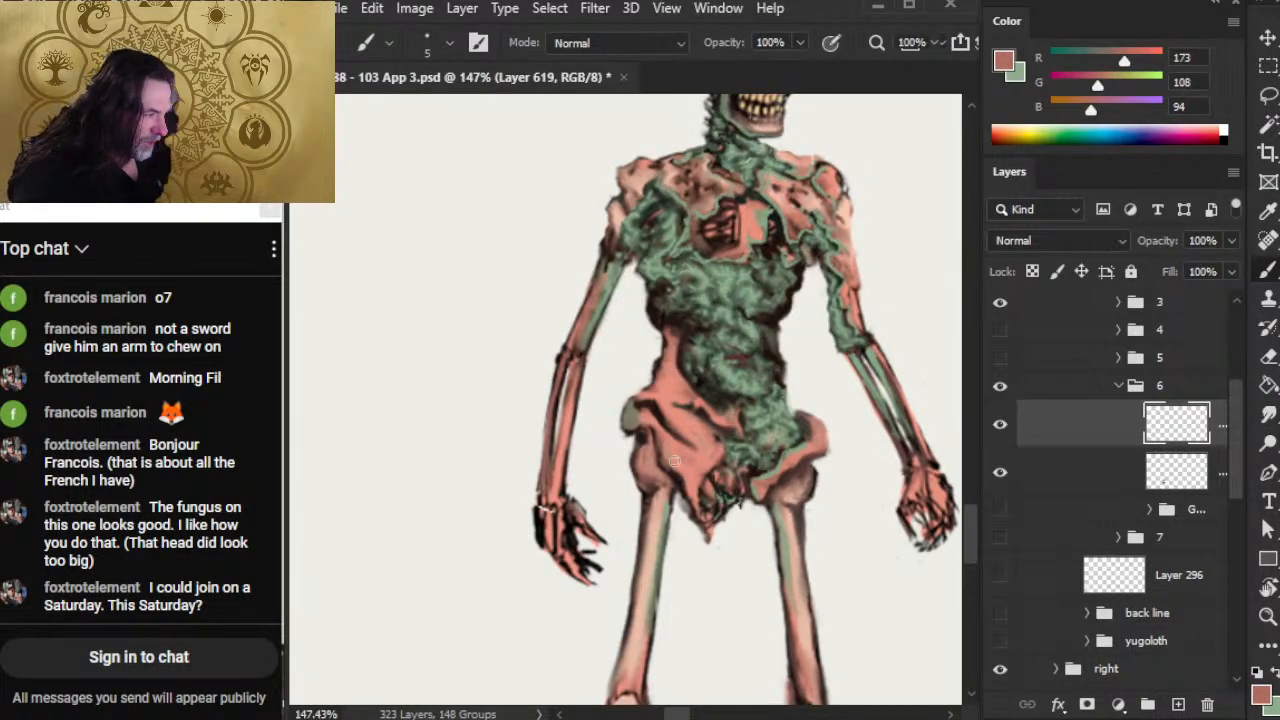
{"action": "key", "text": "r"}
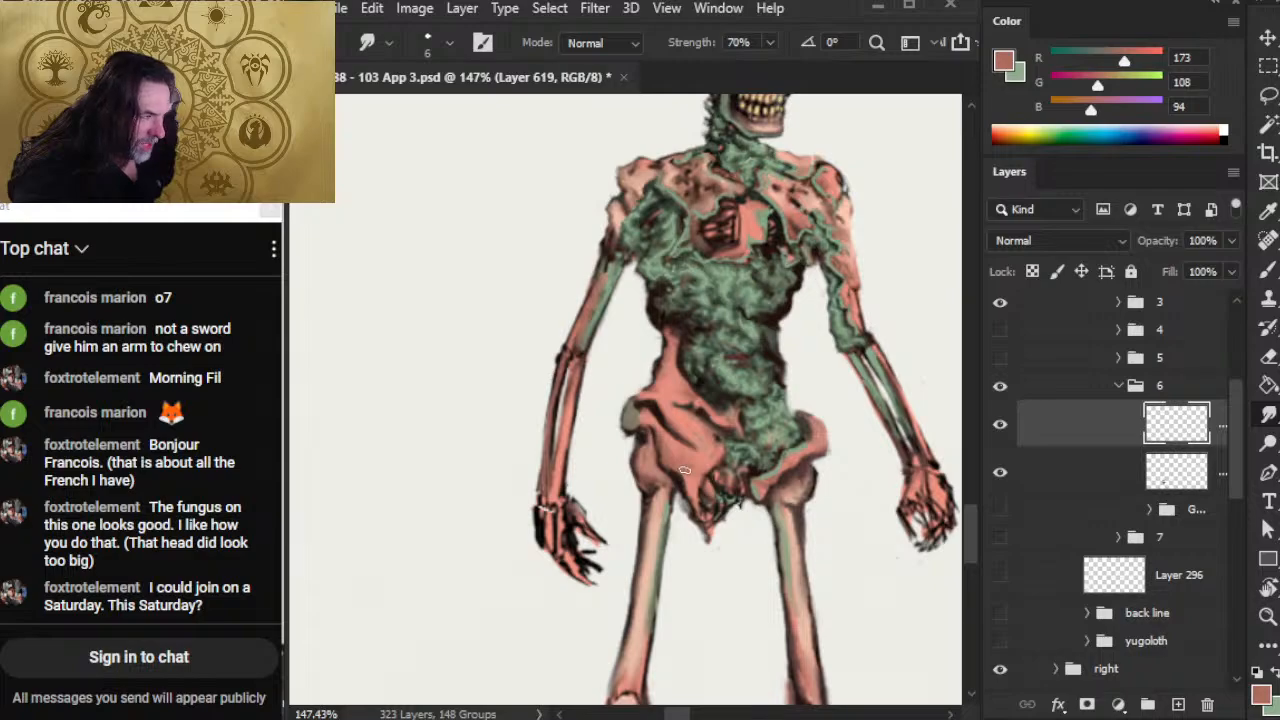
{"action": "key", "text": "b"}
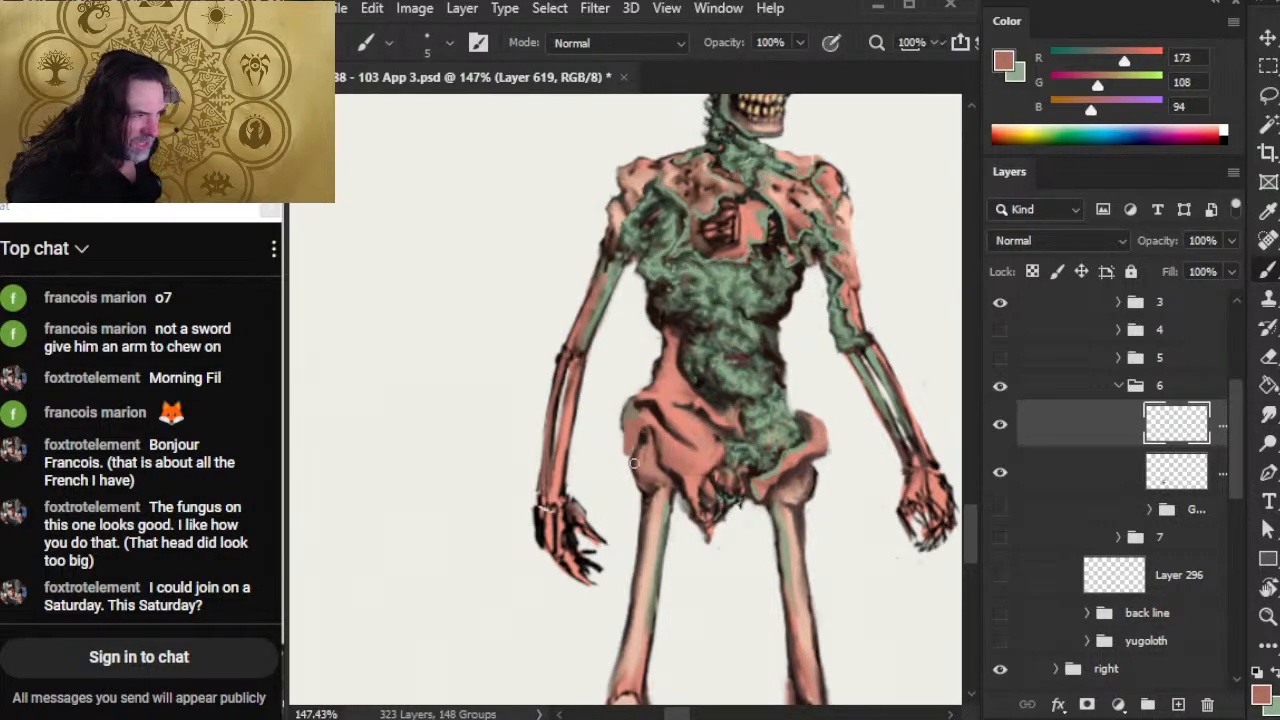
{"action": "key", "text": "r"}
{"action": "key", "text": "b"}
Step: Outline the left hip's outer edge in a sampled near-black, smudge the line, and clean it up with the Eraser
{"action": "left_click", "coordinate": [638, 464], "text": "alt"}
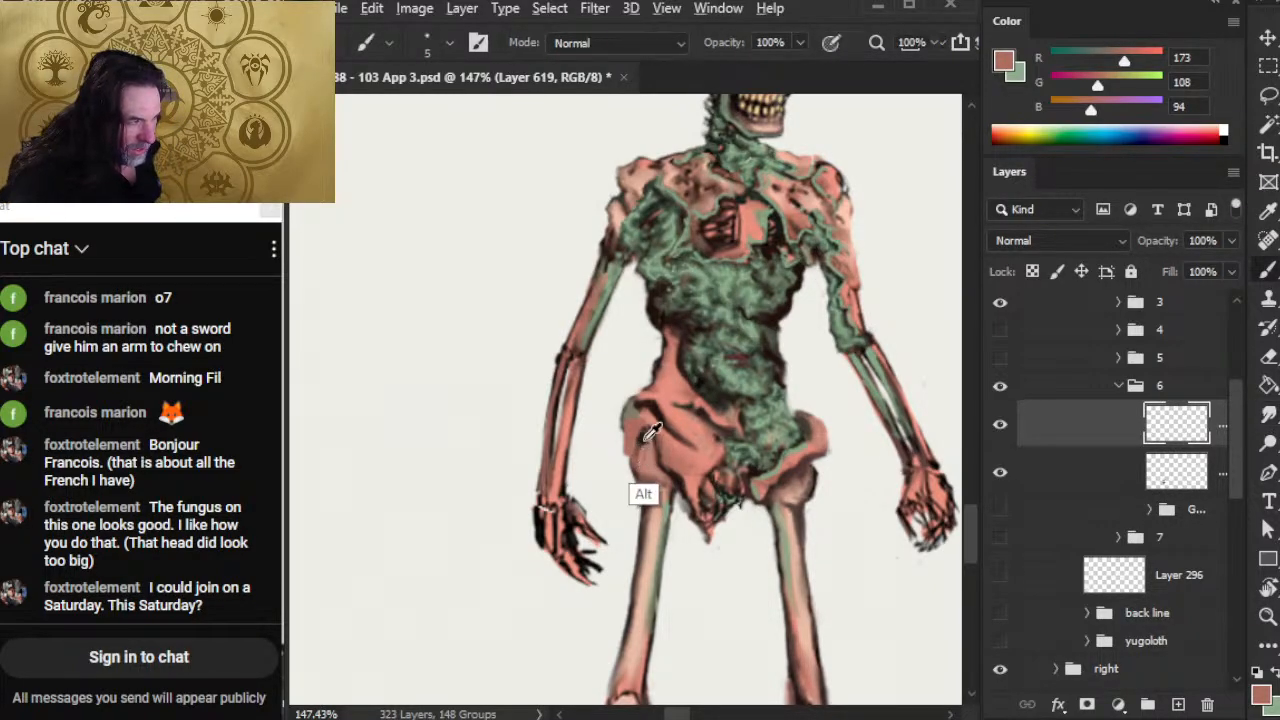
{"action": "key", "text": "r"}
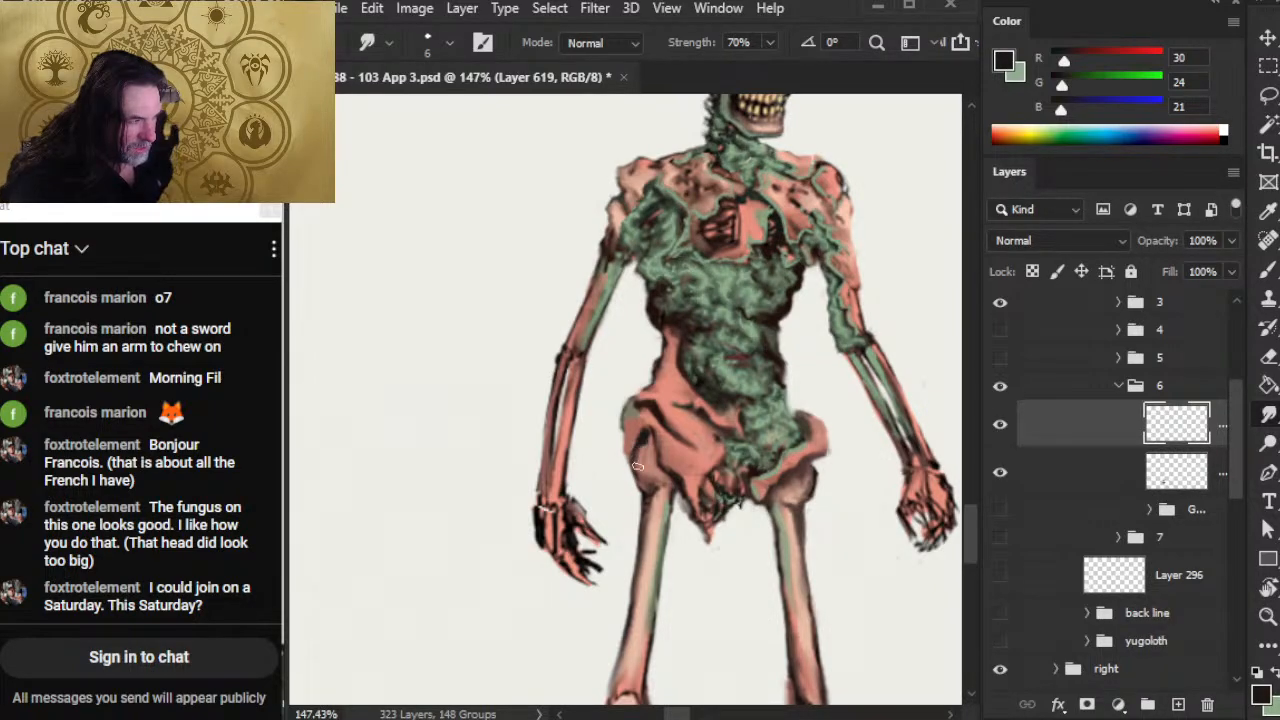
{"action": "key", "text": "b"}
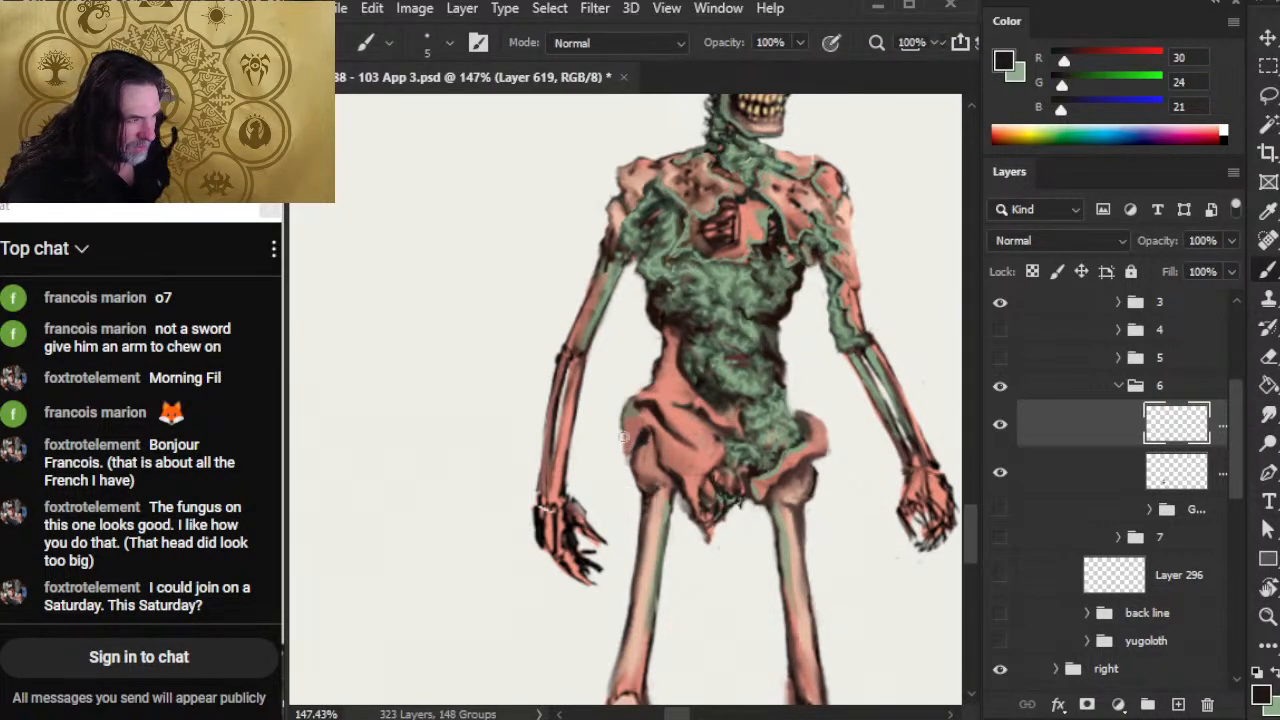
{"action": "key", "text": "r"}
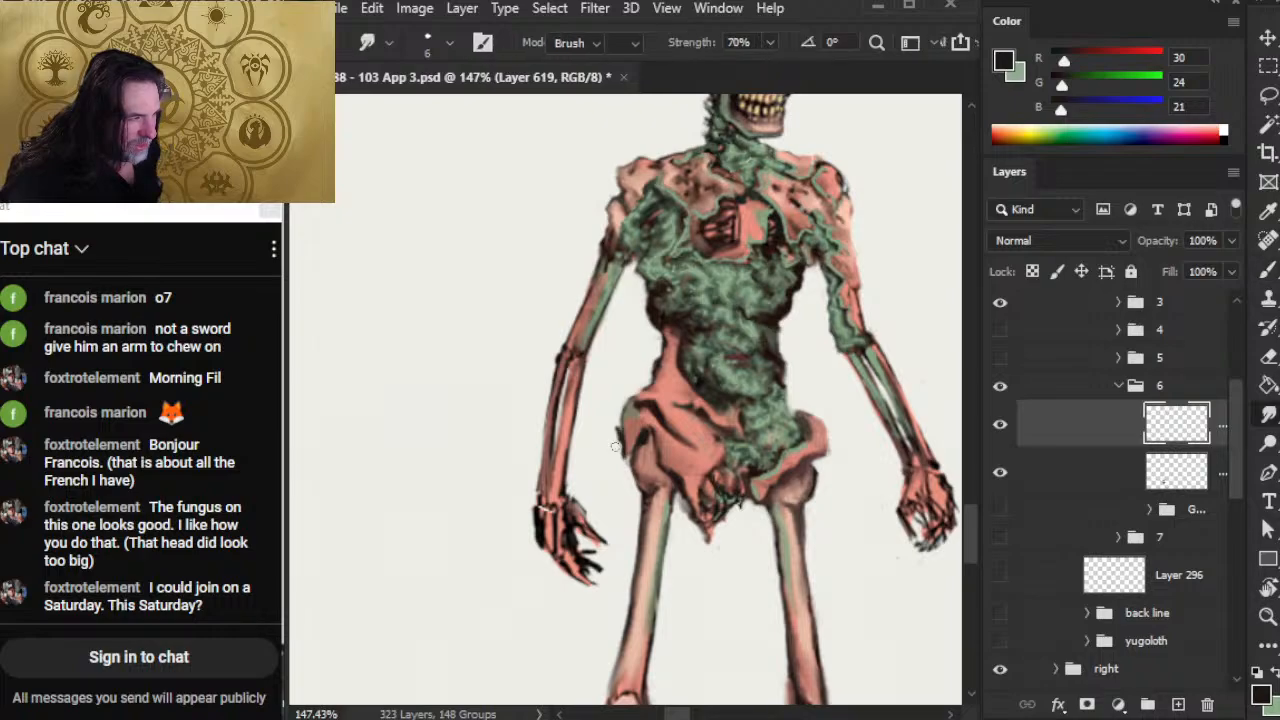
{"action": "key", "text": "e"}
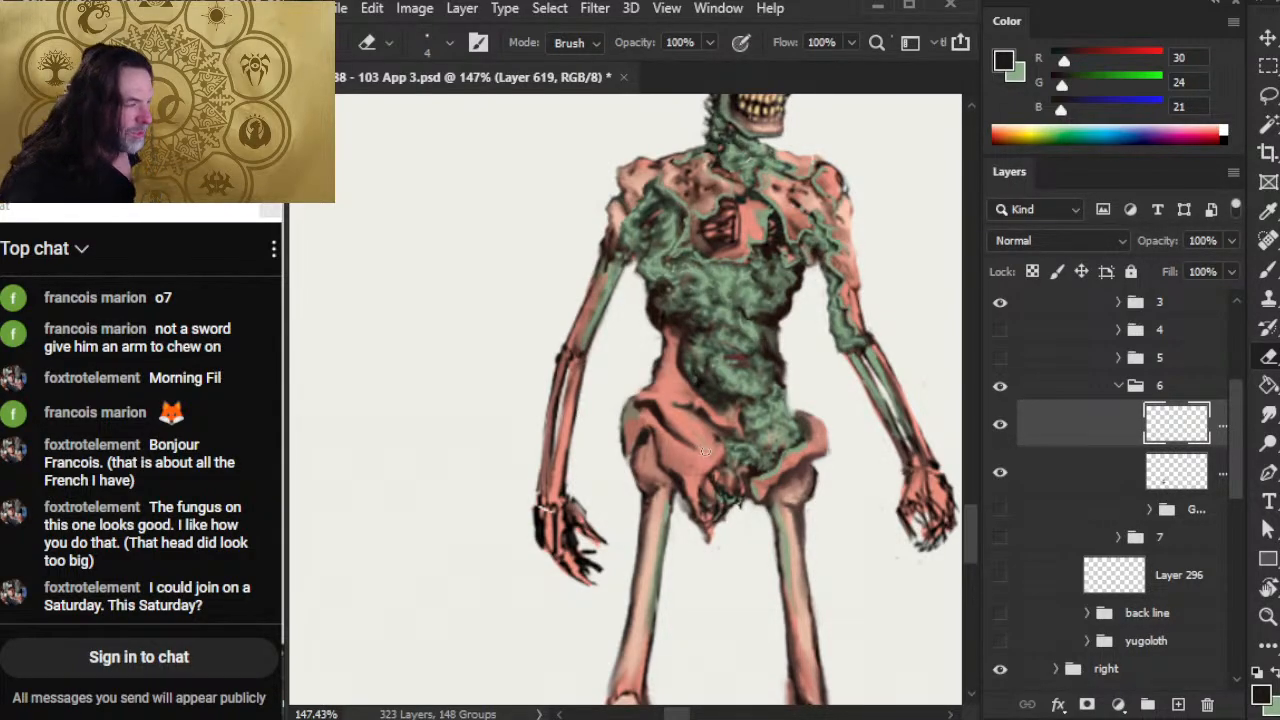
Step: Touch up the left hip crest with sampled reddish brown and smudge its outer edge
{"action": "key", "text": "b"}
{"action": "left_click", "coordinate": [634, 433], "text": "alt"}
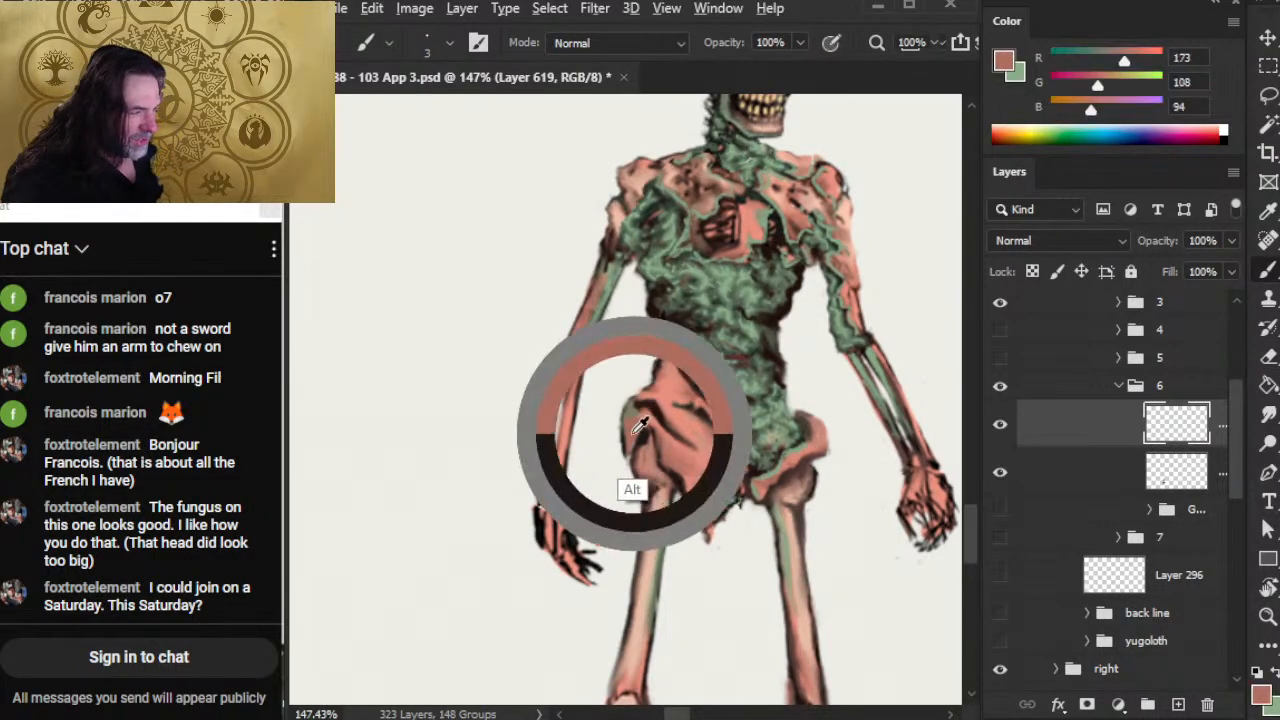
{"action": "key", "text": "r"}
{"action": "left_click_drag", "start_coordinate": [610, 431], "coordinate": [613, 431]}
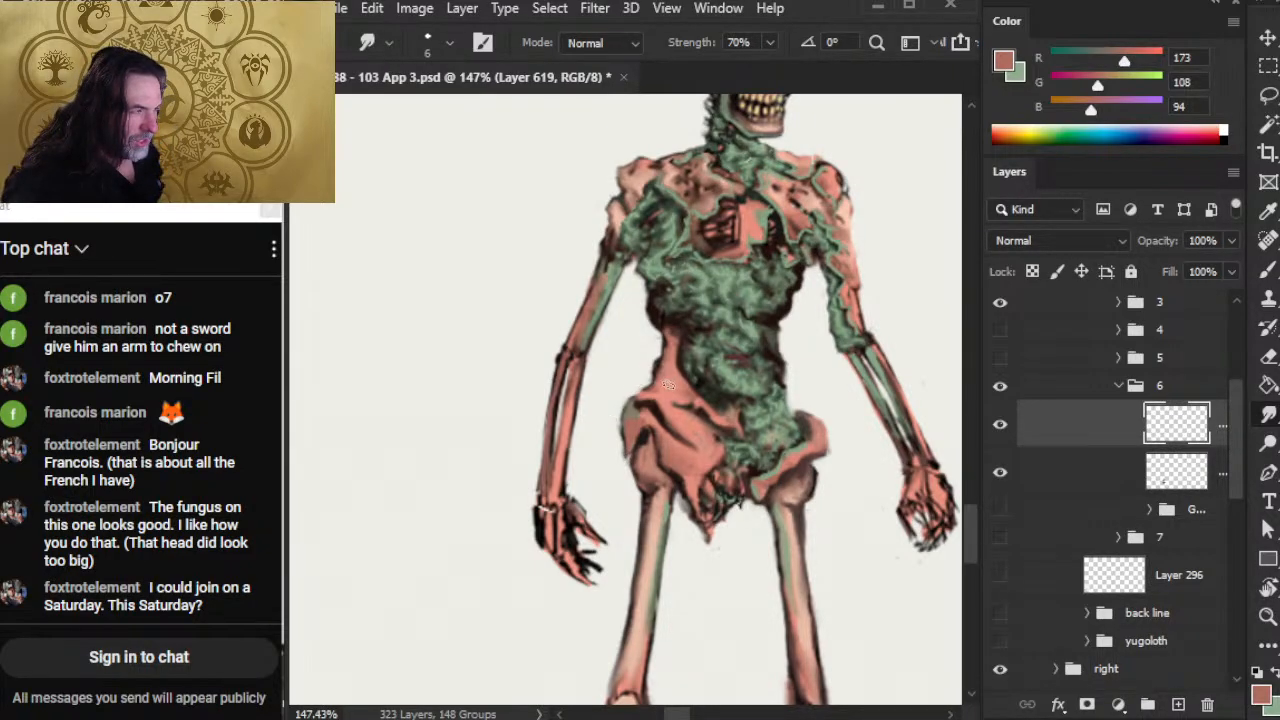
Step: Refine the skin flap's narrow upper strip along the waist with a sampled near-black, smudging its edges up the torso's side
{"action": "left_click_drag", "start_coordinate": [668, 385], "coordinate": [671, 364]}
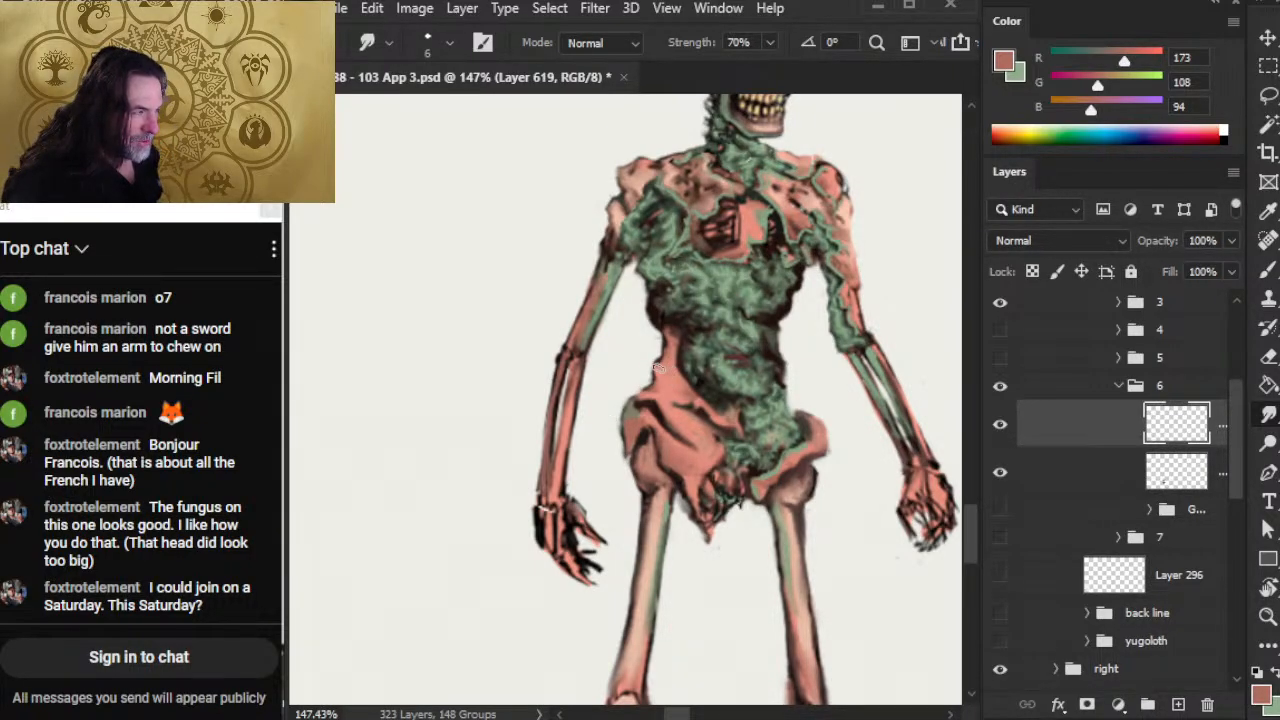
{"action": "key", "text": "b"}
{"action": "left_click", "coordinate": [703, 392], "text": "alt"}
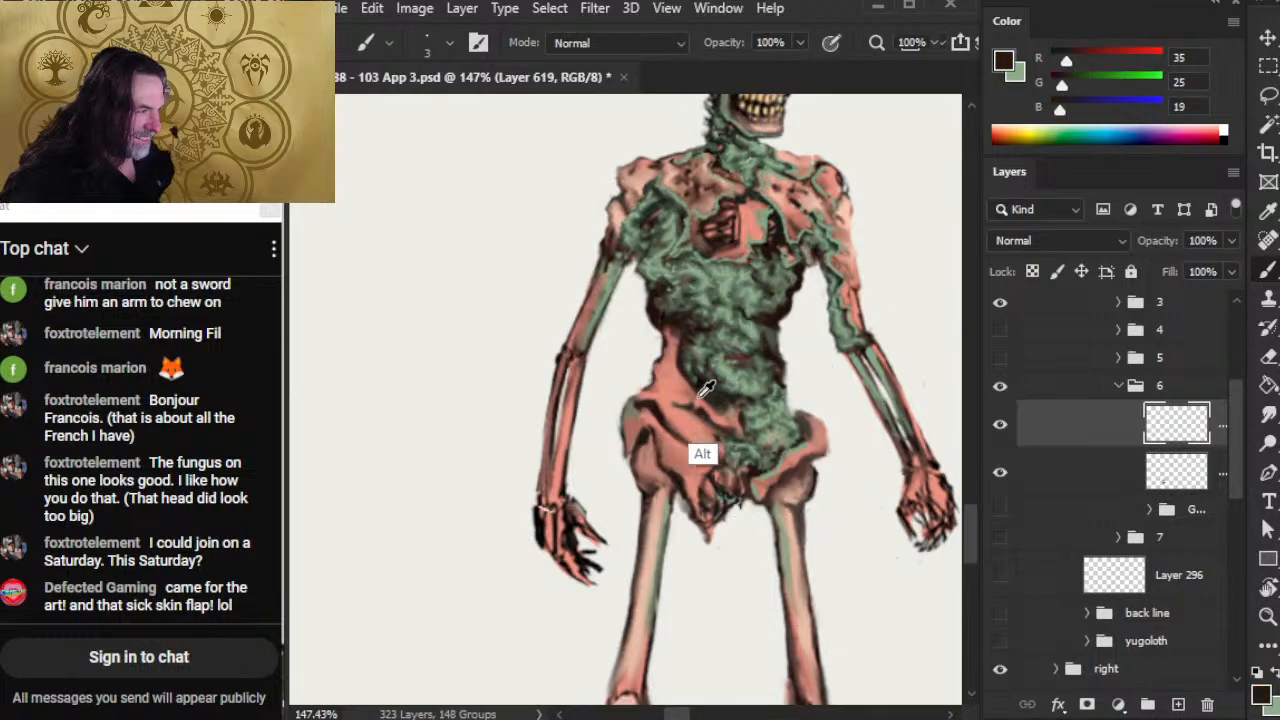
{"action": "key", "text": "r"}
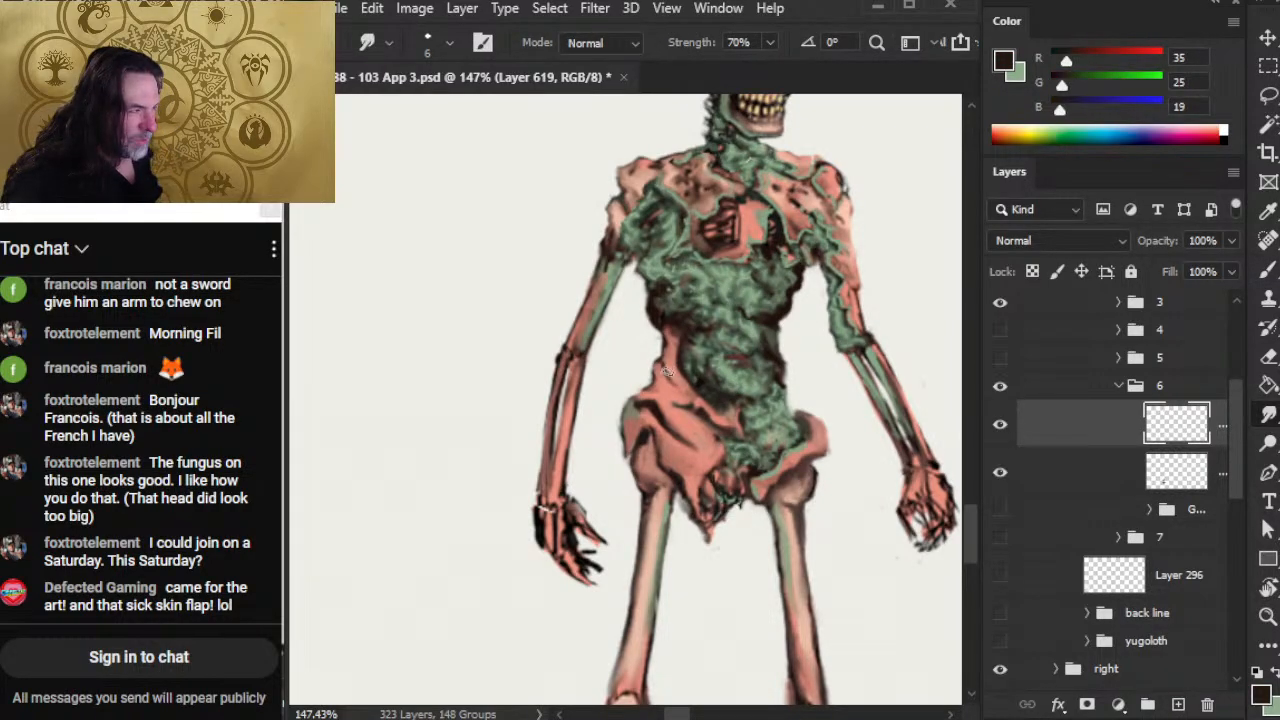
{"action": "key", "text": "b"}
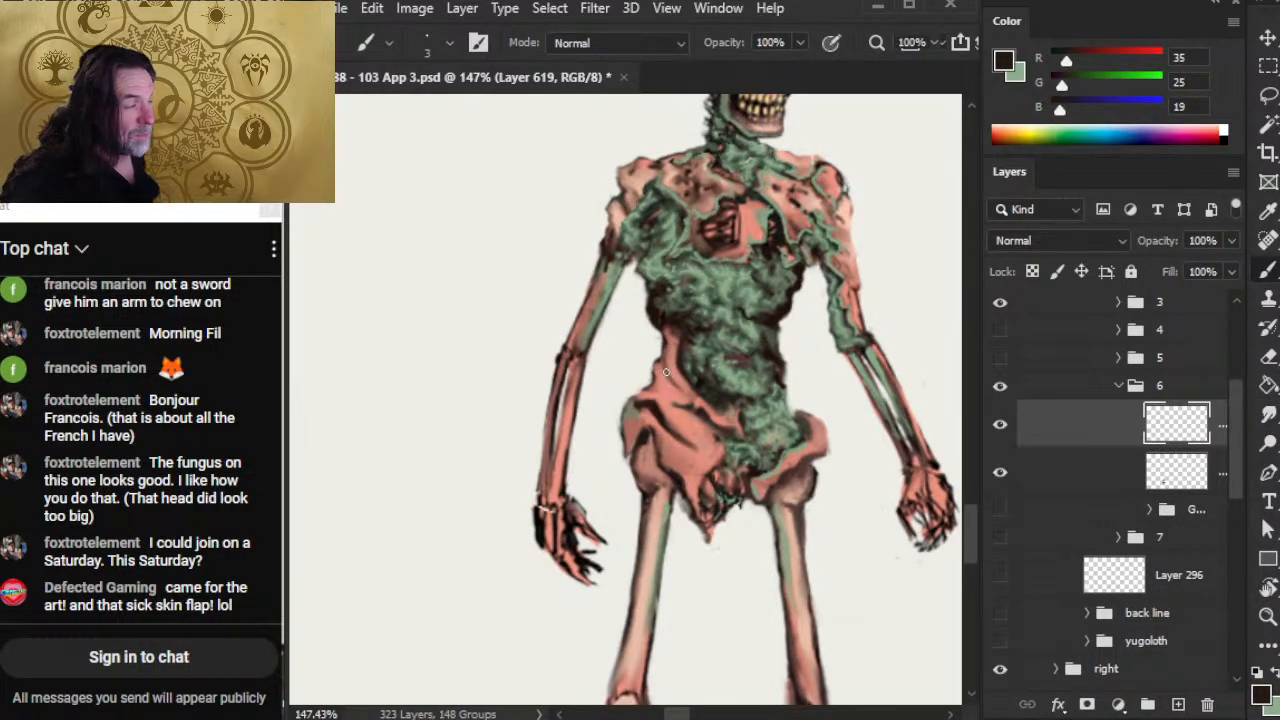
{"action": "key", "text": "r"}
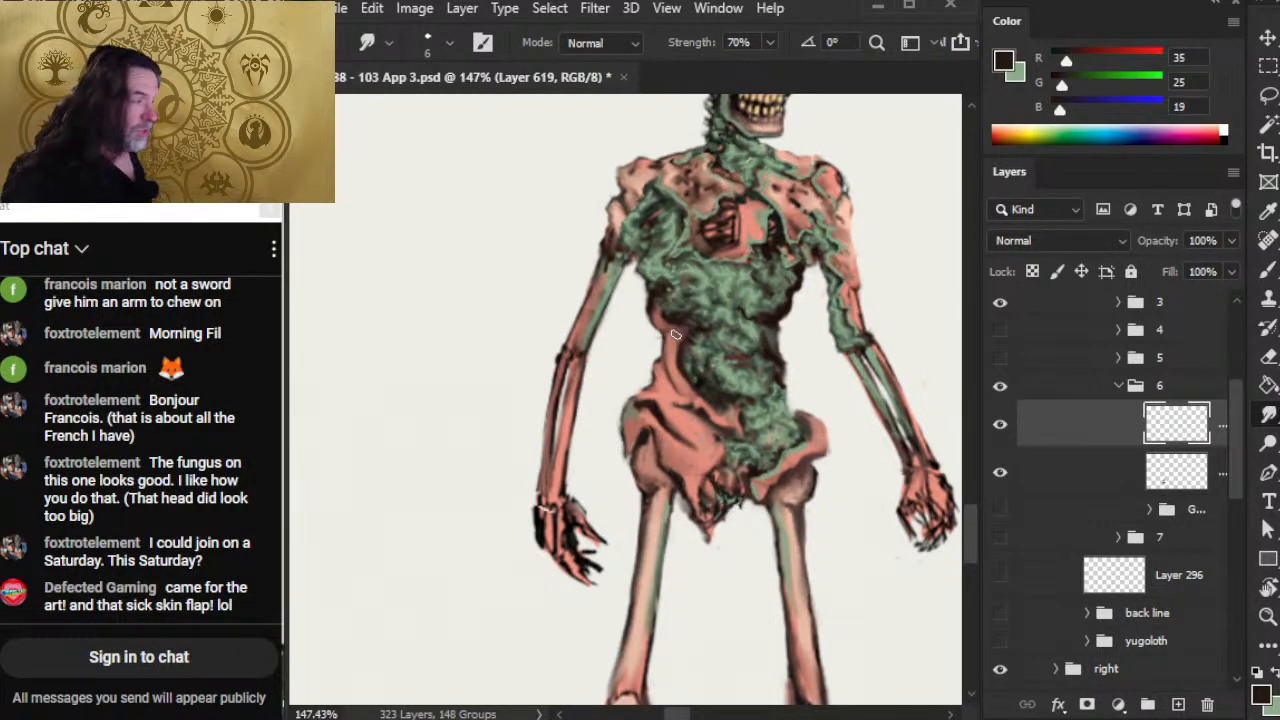
{"action": "key", "text": "b"}
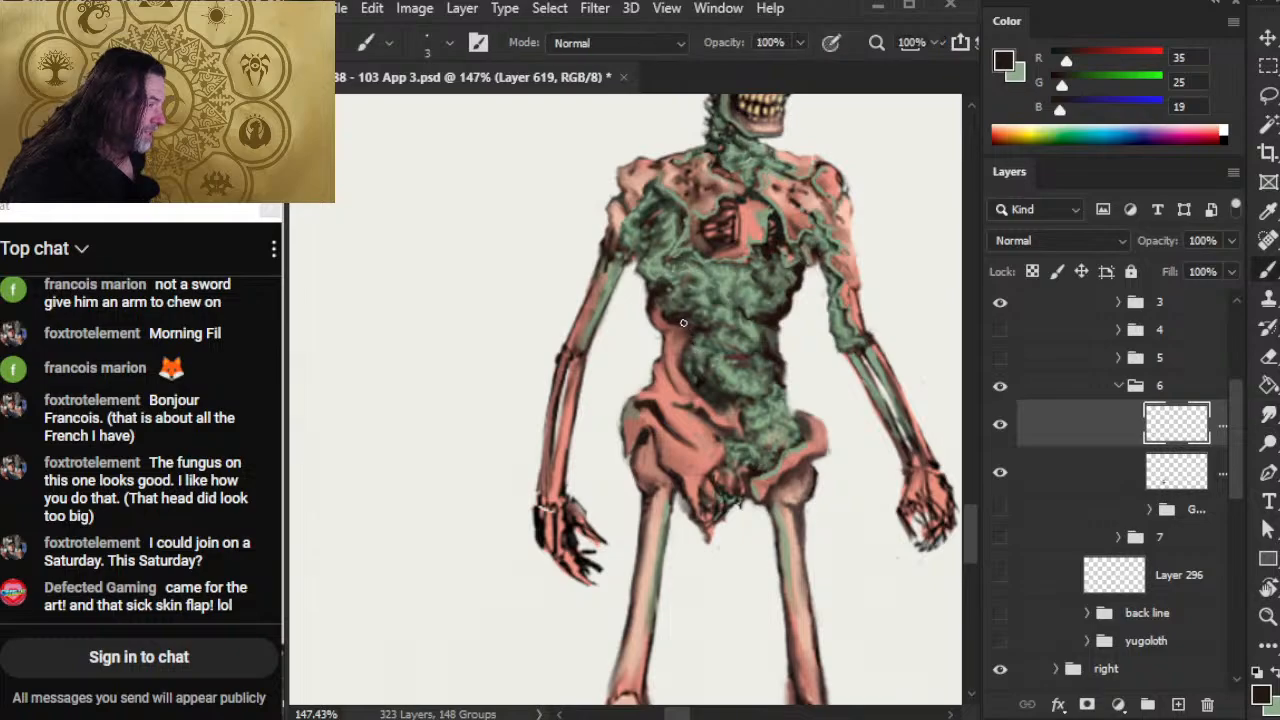
{"action": "key", "text": "r"}
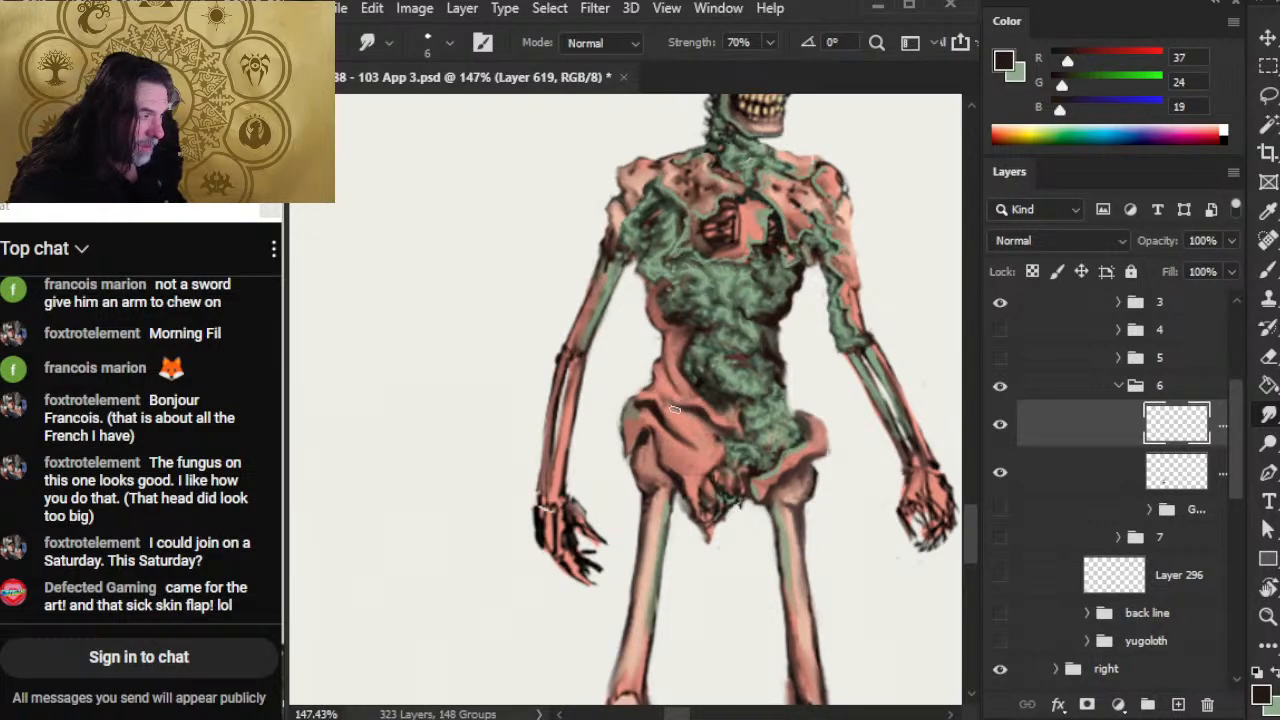
Step: Smudge the flap's waist edge and touch up the dark fold across the hip with a sampled dark brown
{"action": "key", "text": "z"}
{"action": "left_click_drag", "start_coordinate": [761, 464], "coordinate": [711, 646]}
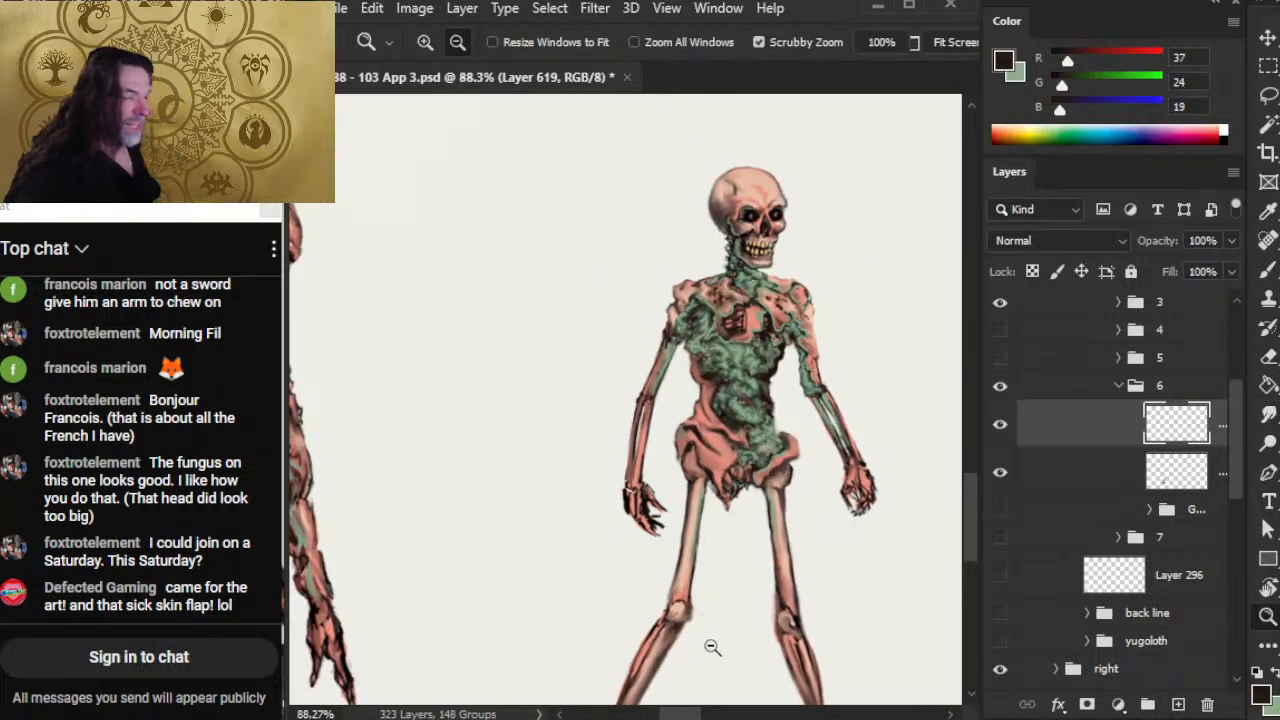
{"action": "left_click_drag", "start_coordinate": [686, 416], "coordinate": [757, 434]}
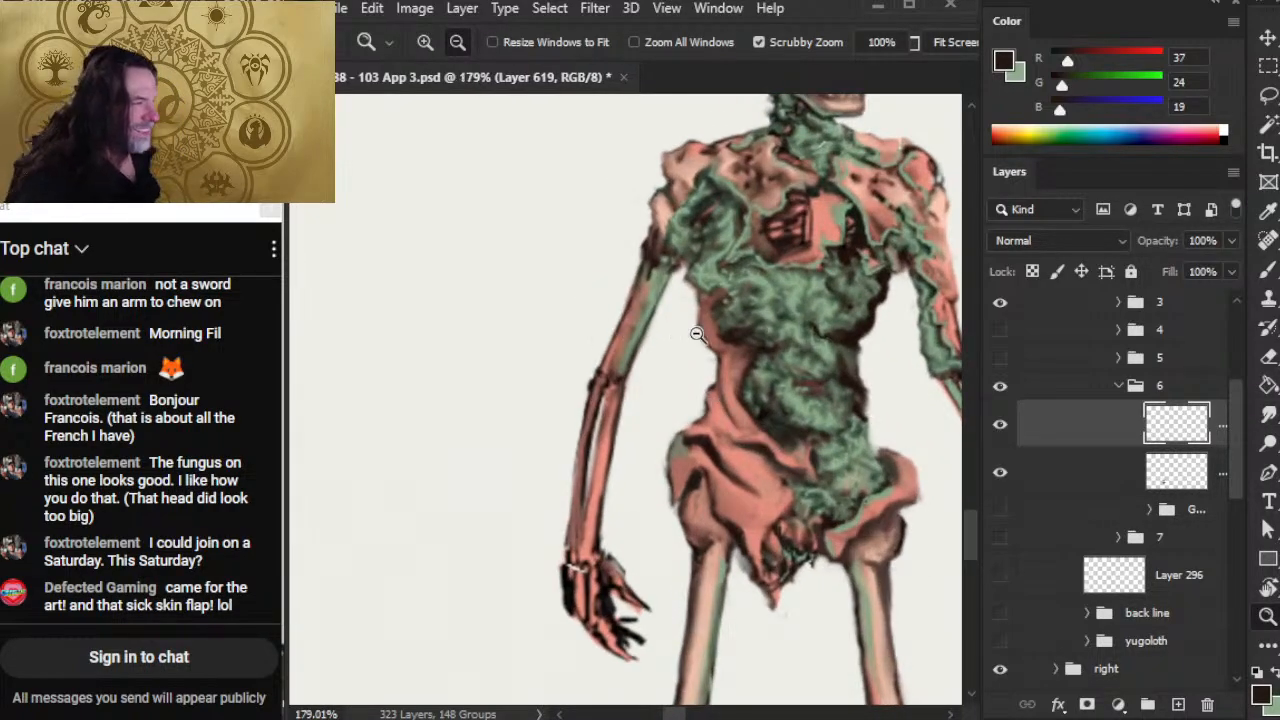
{"action": "key", "text": "r"}
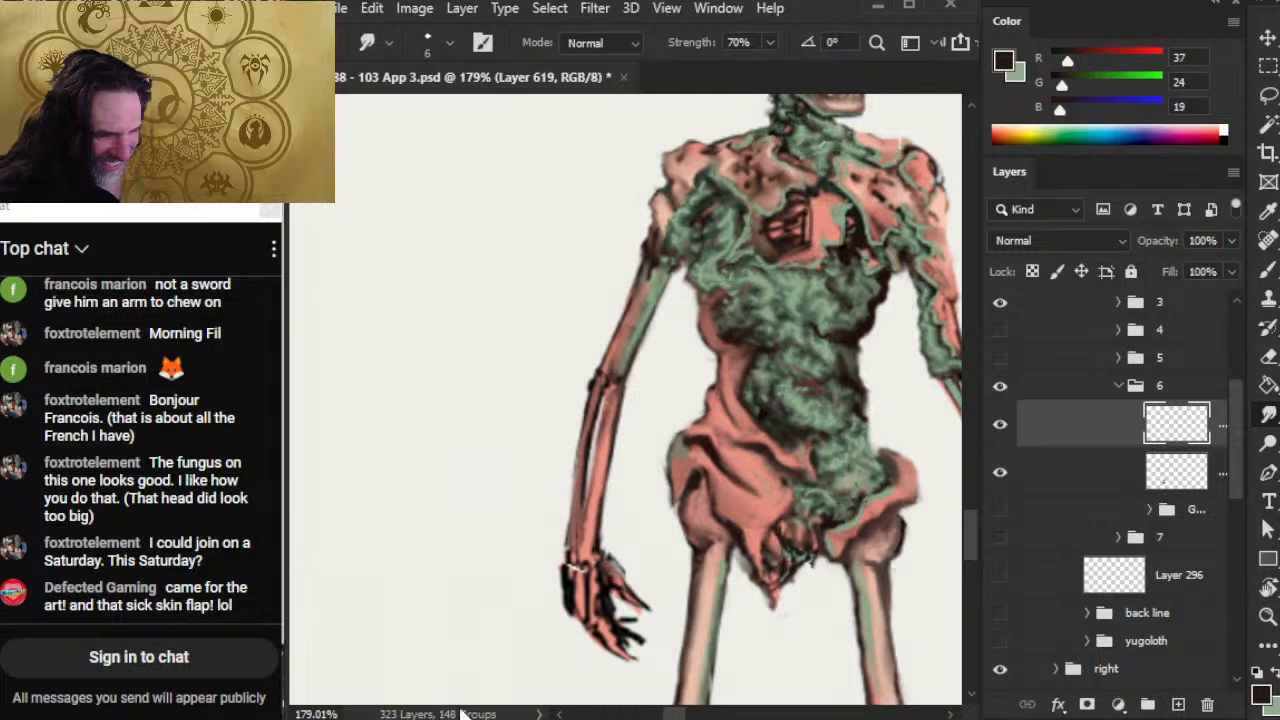
{"action": "left_click_drag", "start_coordinate": [689, 572], "coordinate": [607, 559]}
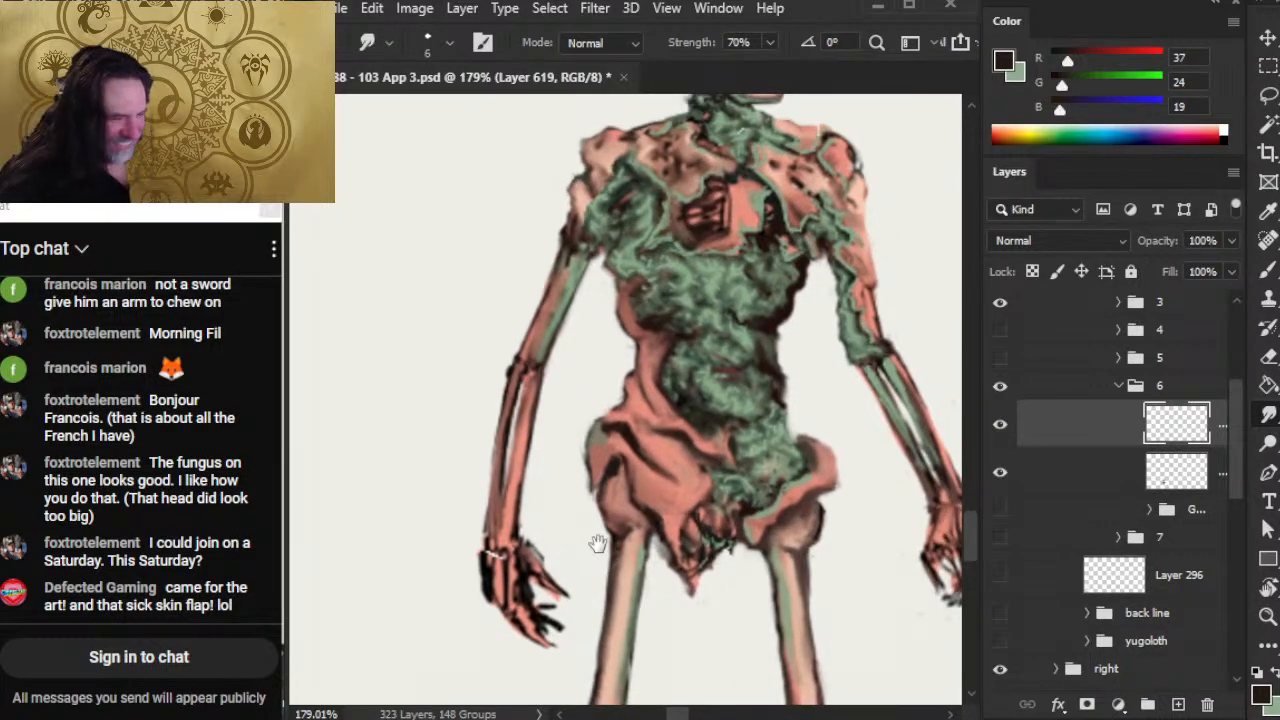
{"action": "key", "text": "b"}
{"action": "left_click", "coordinate": [645, 422], "text": "alt"}
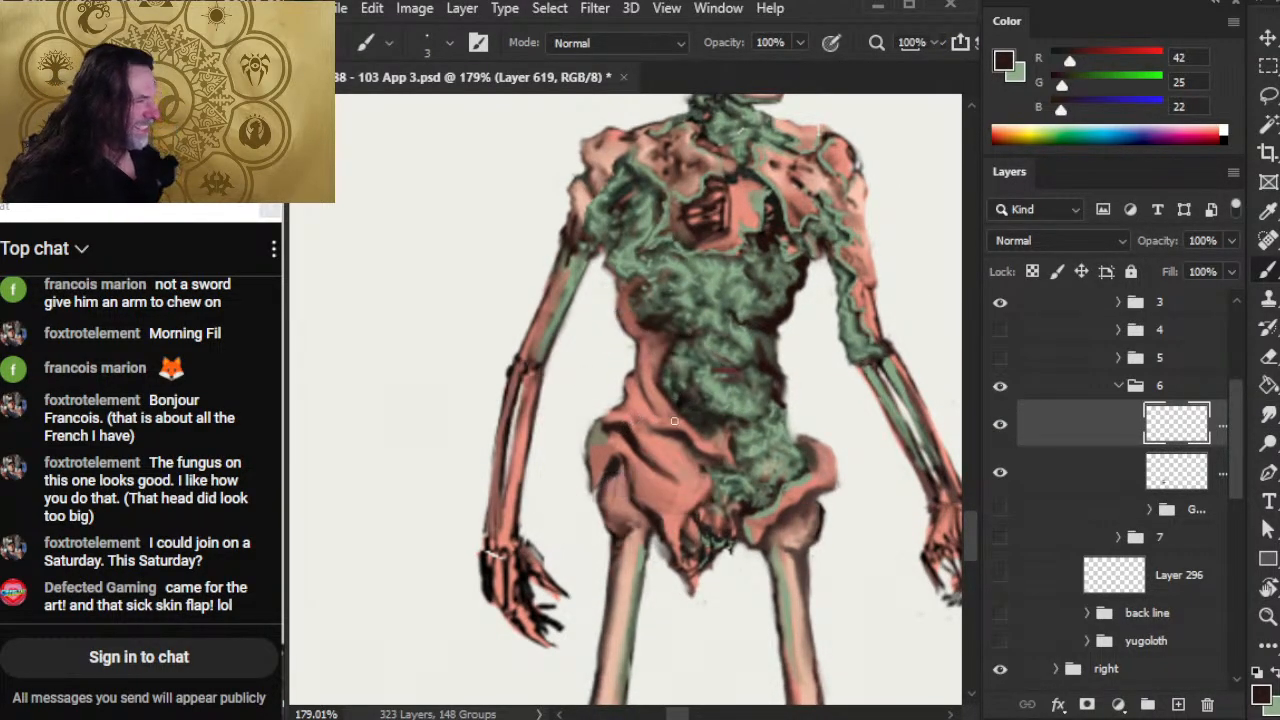
{"action": "key", "text": "z"}
{"action": "left_click", "coordinate": [659, 441], "text": "alt"}
{"action": "left_click_drag", "start_coordinate": [671, 351], "coordinate": [725, 421]}
{"action": "key", "text": "b"}
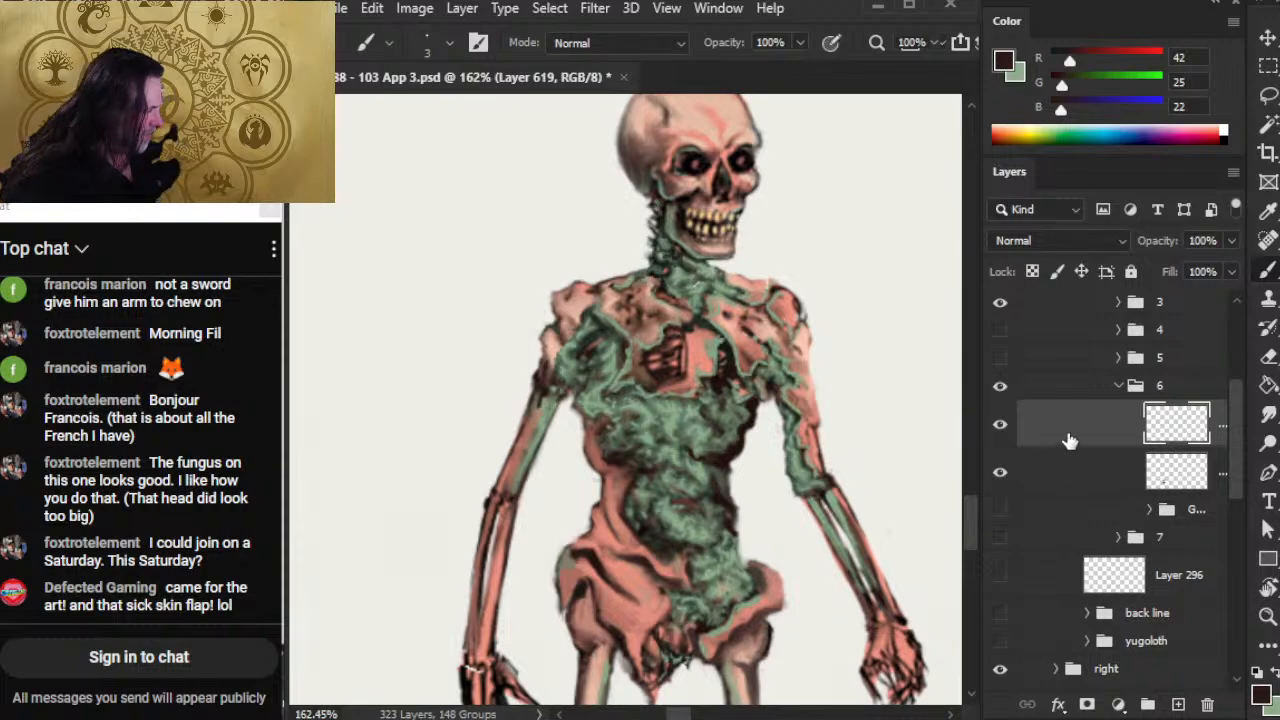
Step: Compare the two painting layers in group 6 by toggling their visibility, and merge the upper layer down
{"action": "right_click", "coordinate": [1076, 438]}
{"action": "left_click", "coordinate": [1032, 426]}
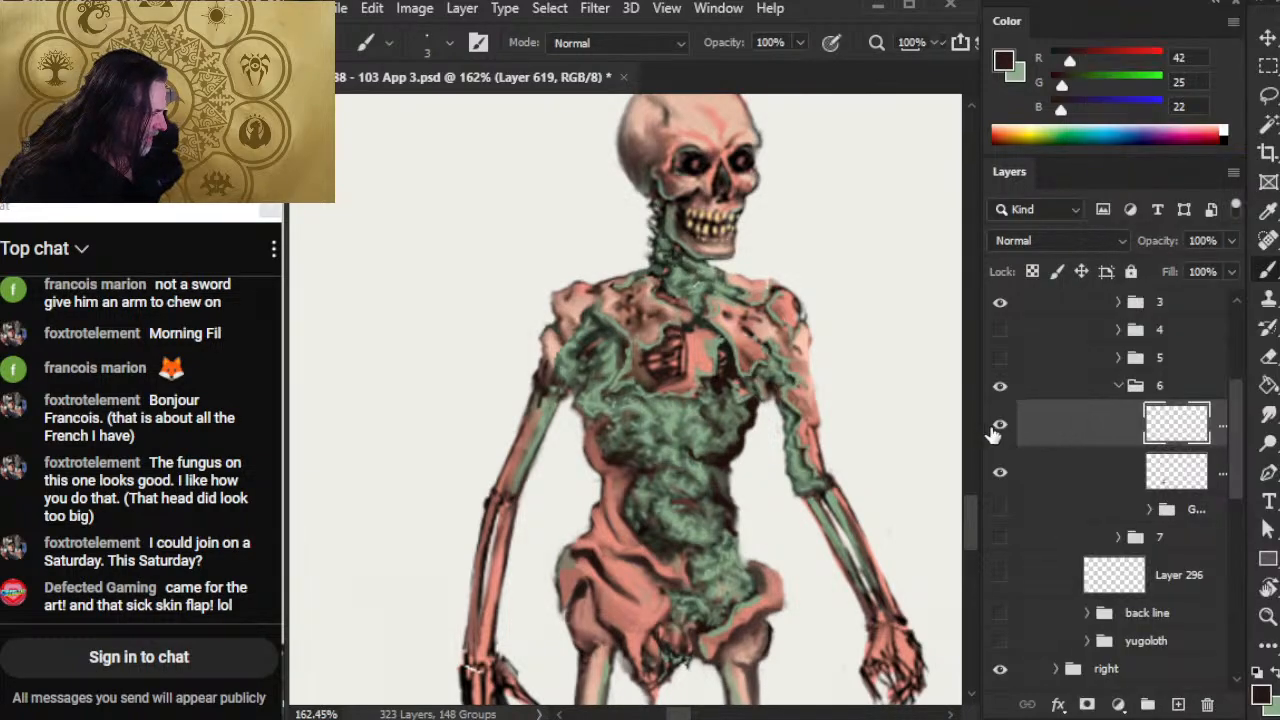
{"action": "left_click", "coordinate": [1002, 430]}
{"action": "left_click", "coordinate": [1002, 432]}
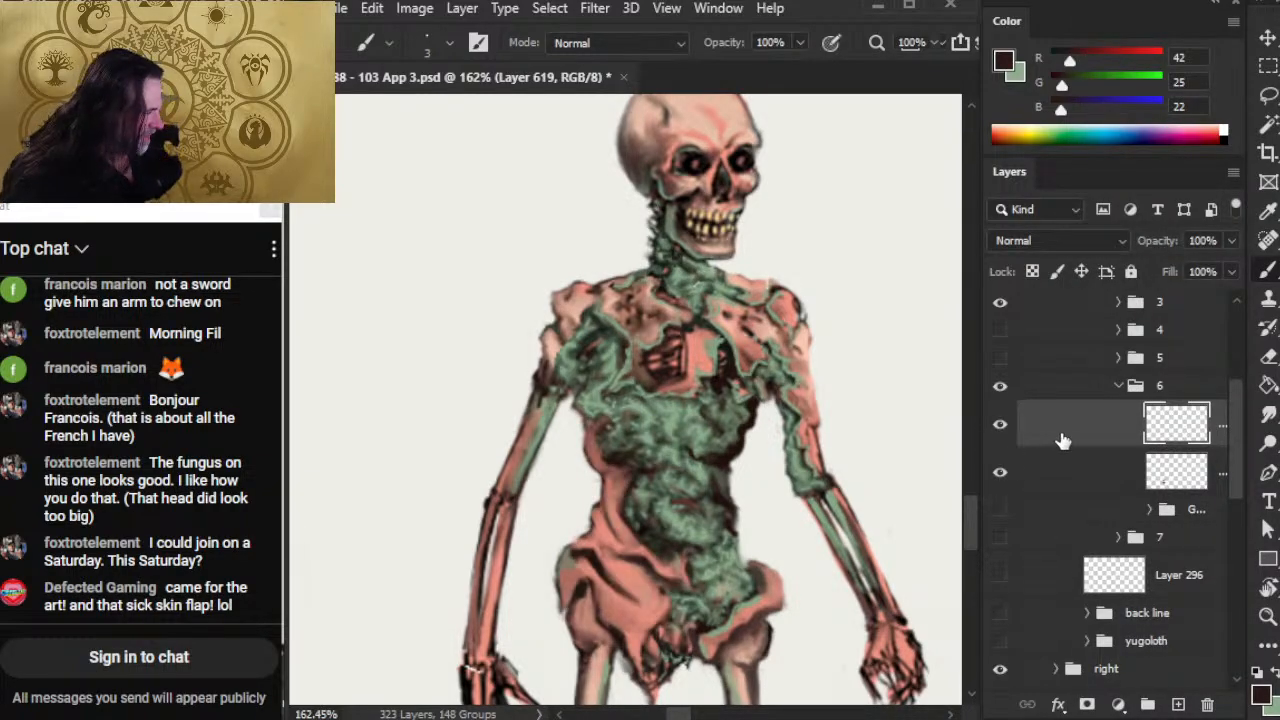
{"action": "right_click", "coordinate": [1058, 440]}
{"action": "left_click", "coordinate": [1042, 425]}
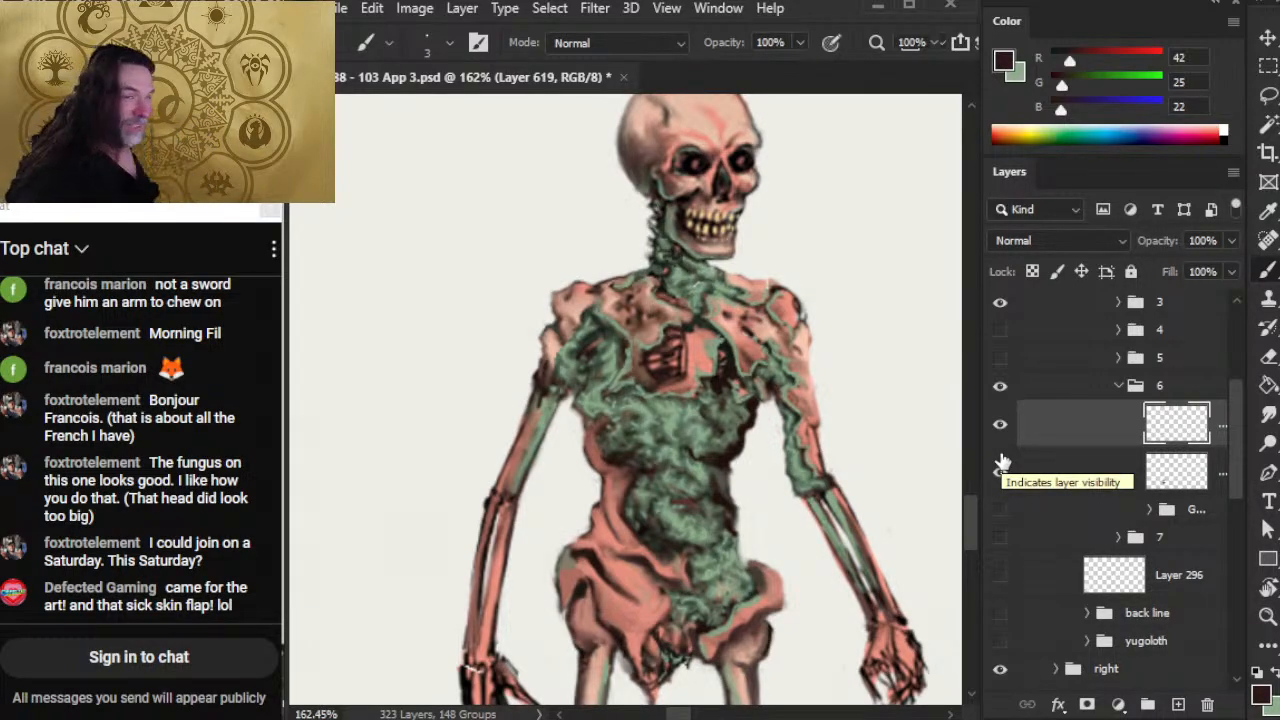
{"action": "left_click", "coordinate": [1001, 467]}
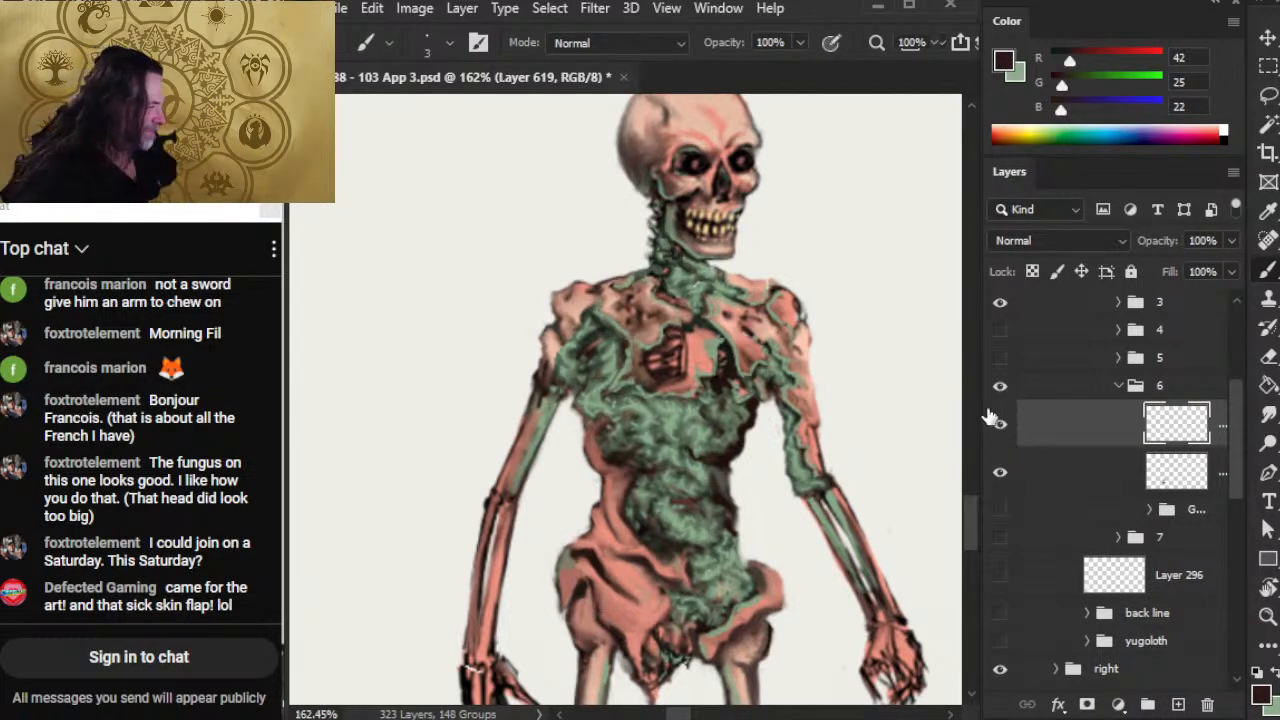
{"action": "right_click", "coordinate": [1050, 428]}
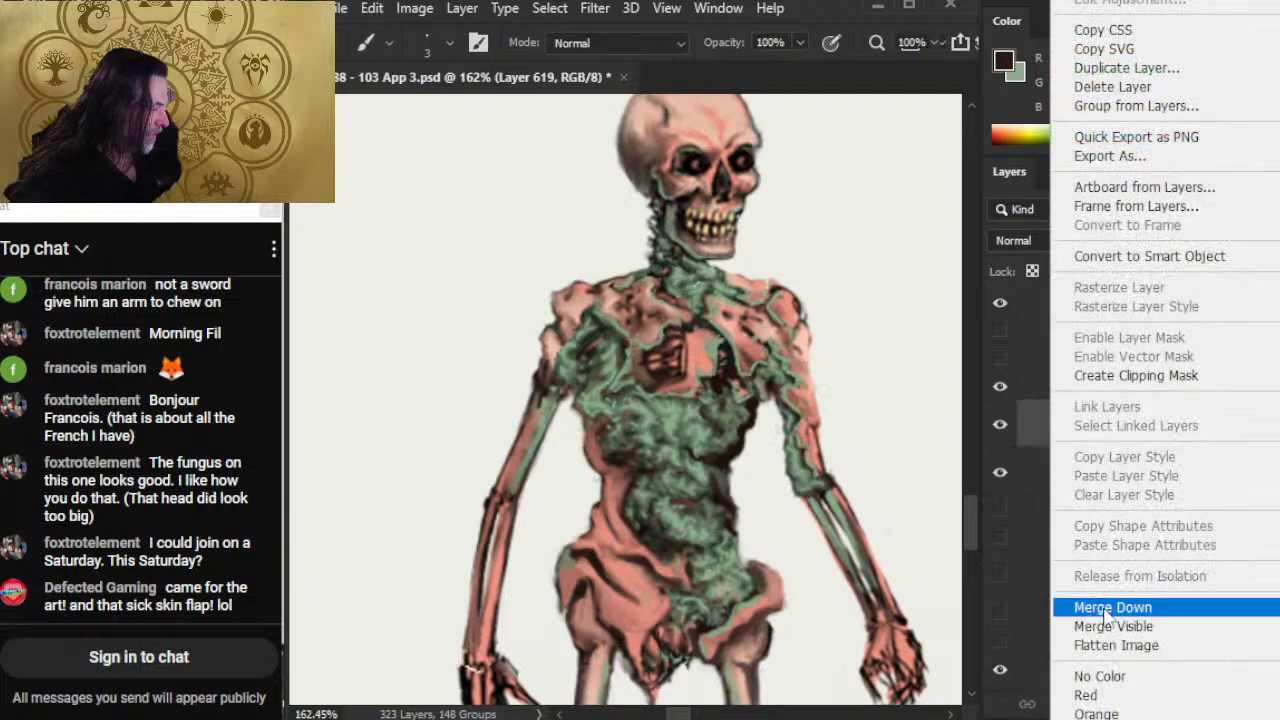
Step: On the new top layer in group 6, paint a salmon skin flap hanging below the chest, outline it in dark brown and smudge its tip
{"action": "left_click", "coordinate": [1041, 424]}
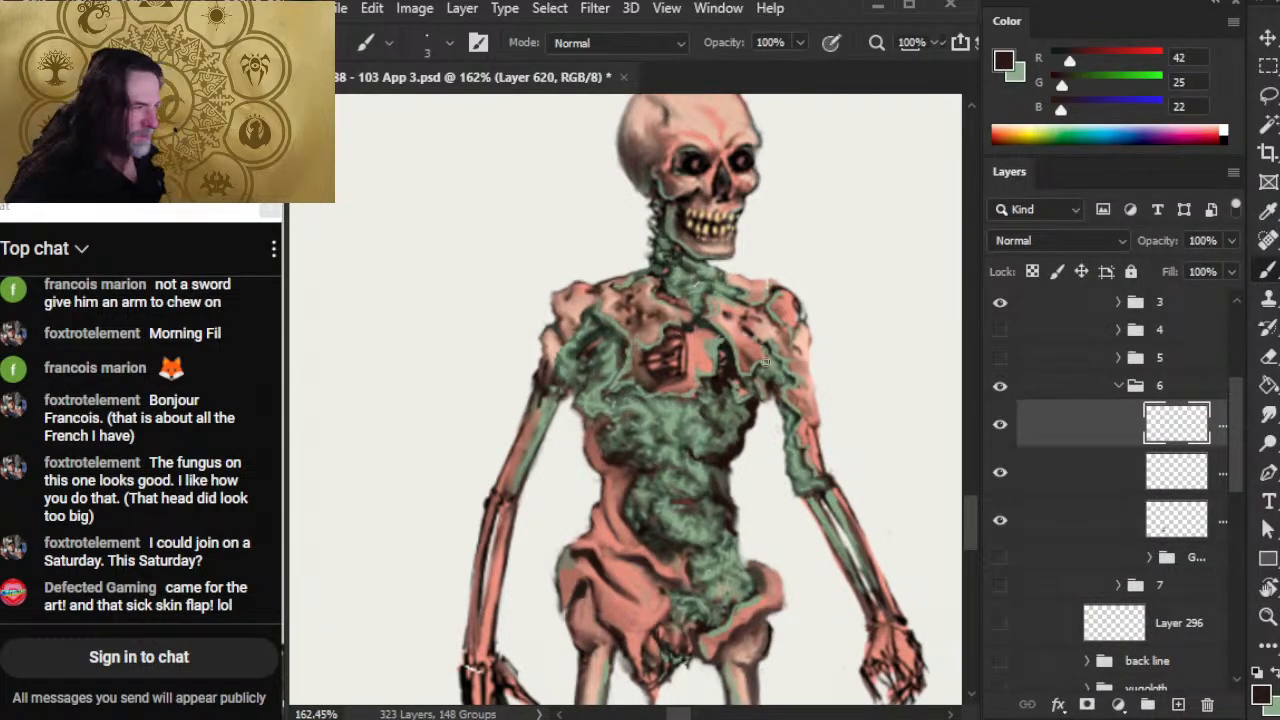
{"action": "left_click", "coordinate": [703, 412], "text": "alt"}
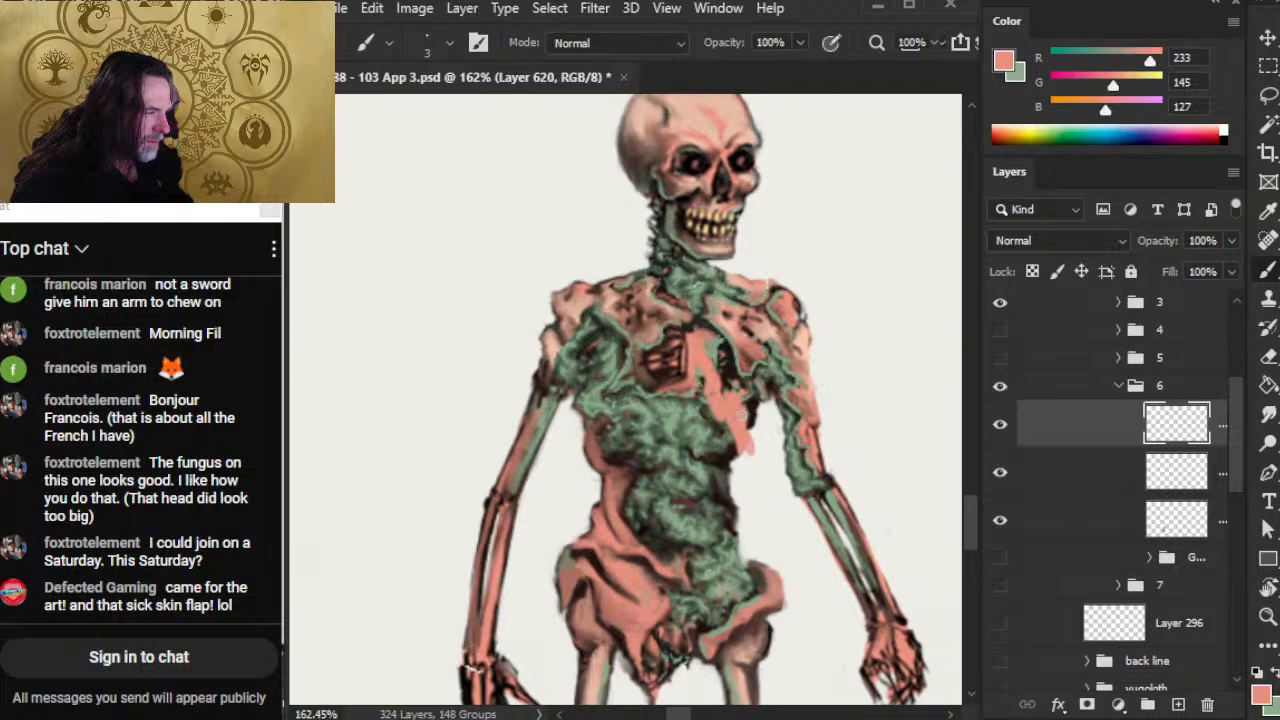
{"action": "left_click", "coordinate": [721, 458], "text": "alt"}
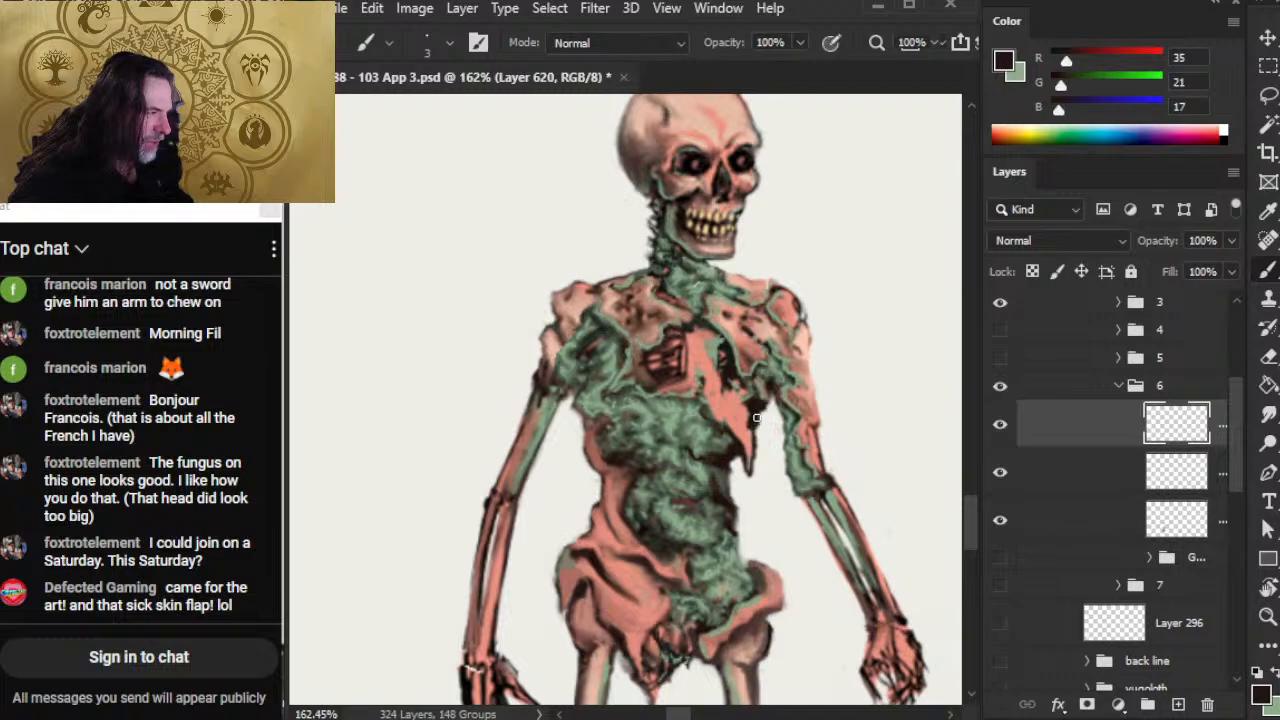
{"action": "key", "text": "r"}
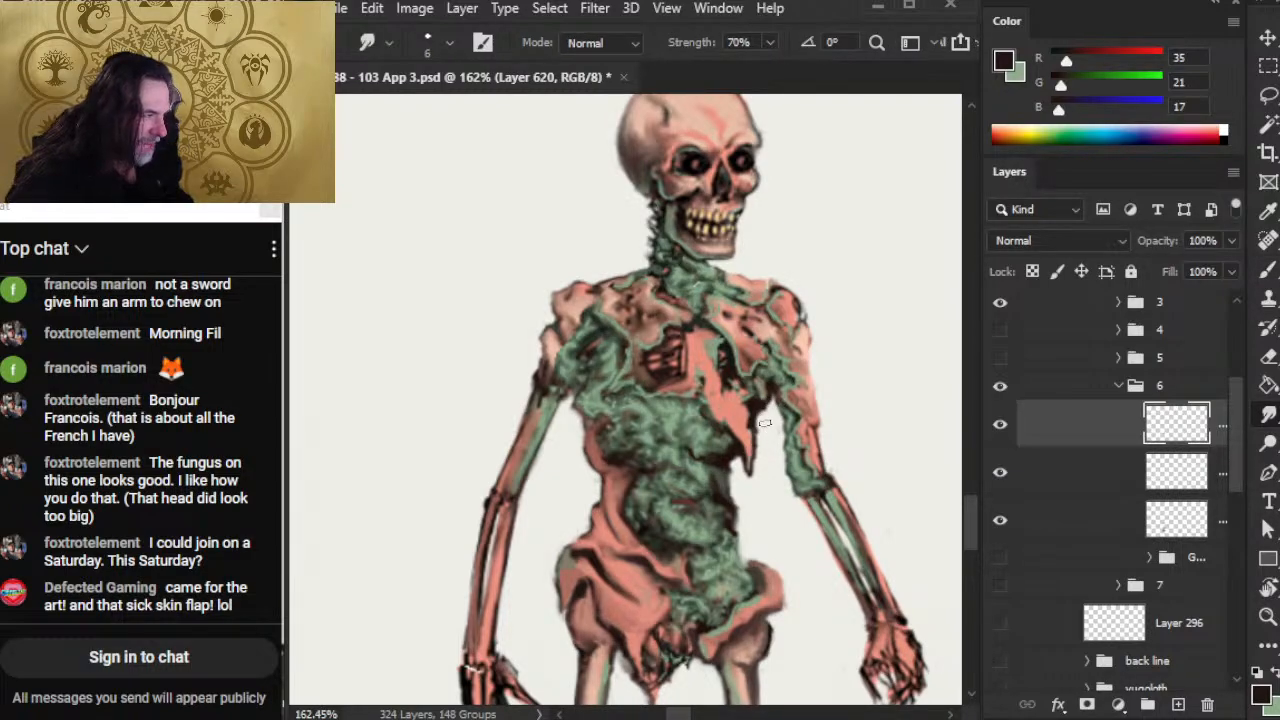
{"action": "left_click_drag", "start_coordinate": [751, 445], "coordinate": [754, 488]}
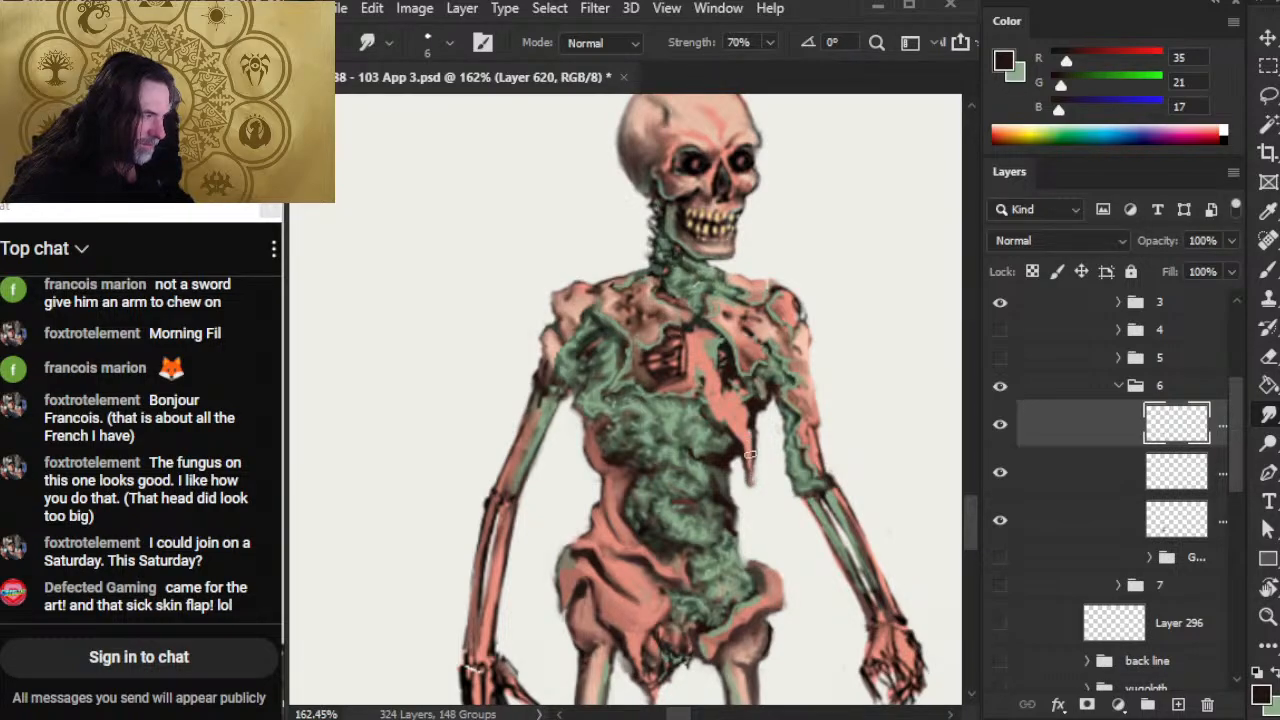
Step: Shade the hanging skin flap with sampled dark and reddish browns, widen it toward the arm and smudge the strokes
{"action": "key", "text": "b"}
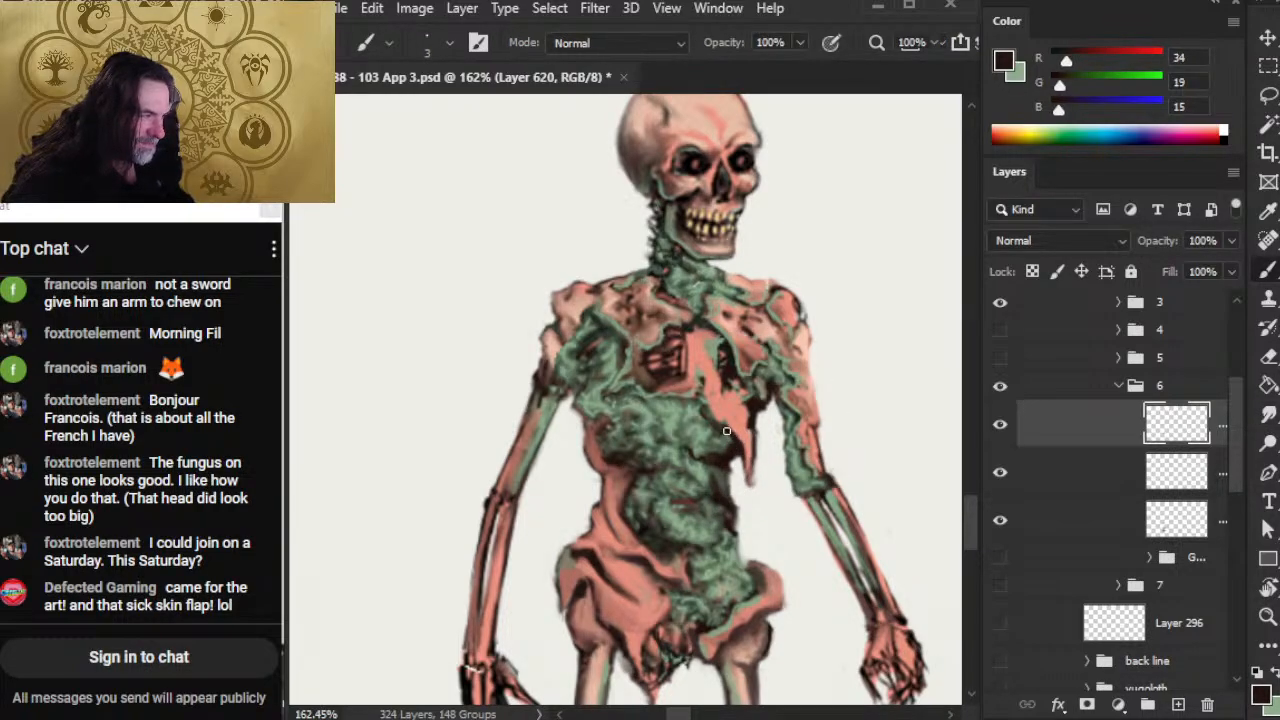
{"action": "key", "text": "r"}
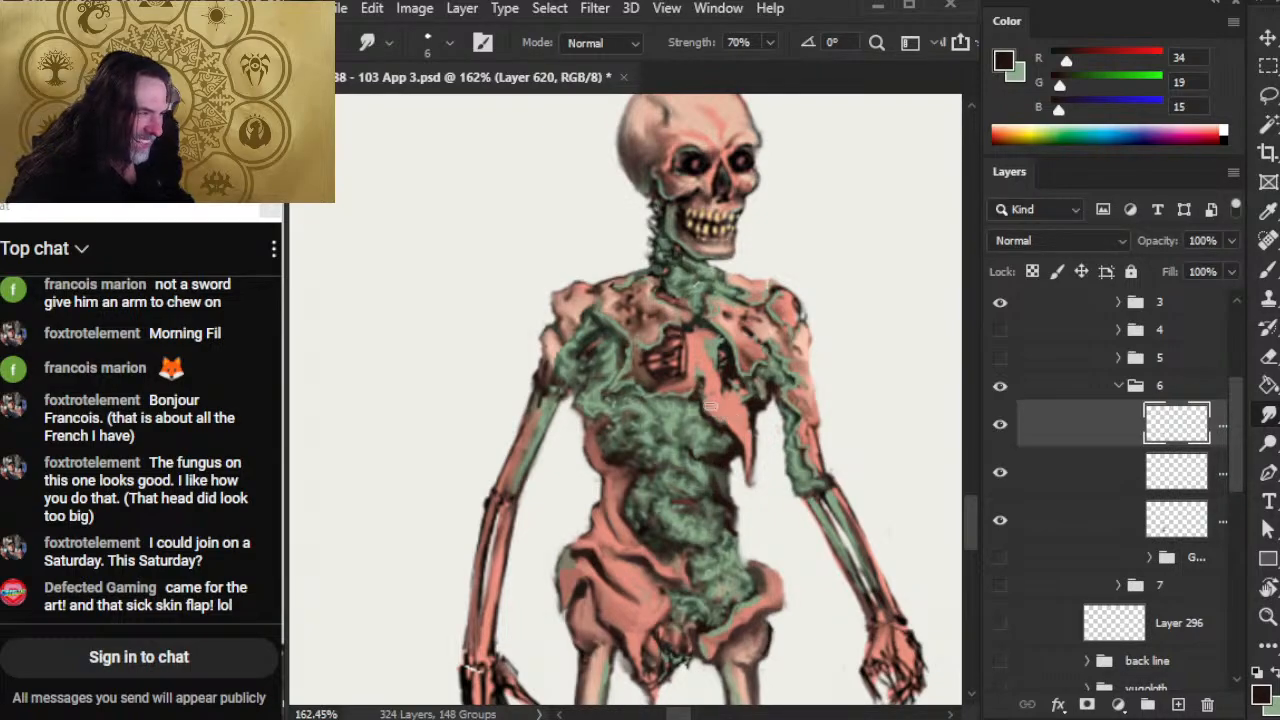
{"action": "key", "text": "b"}
{"action": "left_click", "coordinate": [686, 387], "text": "alt"}
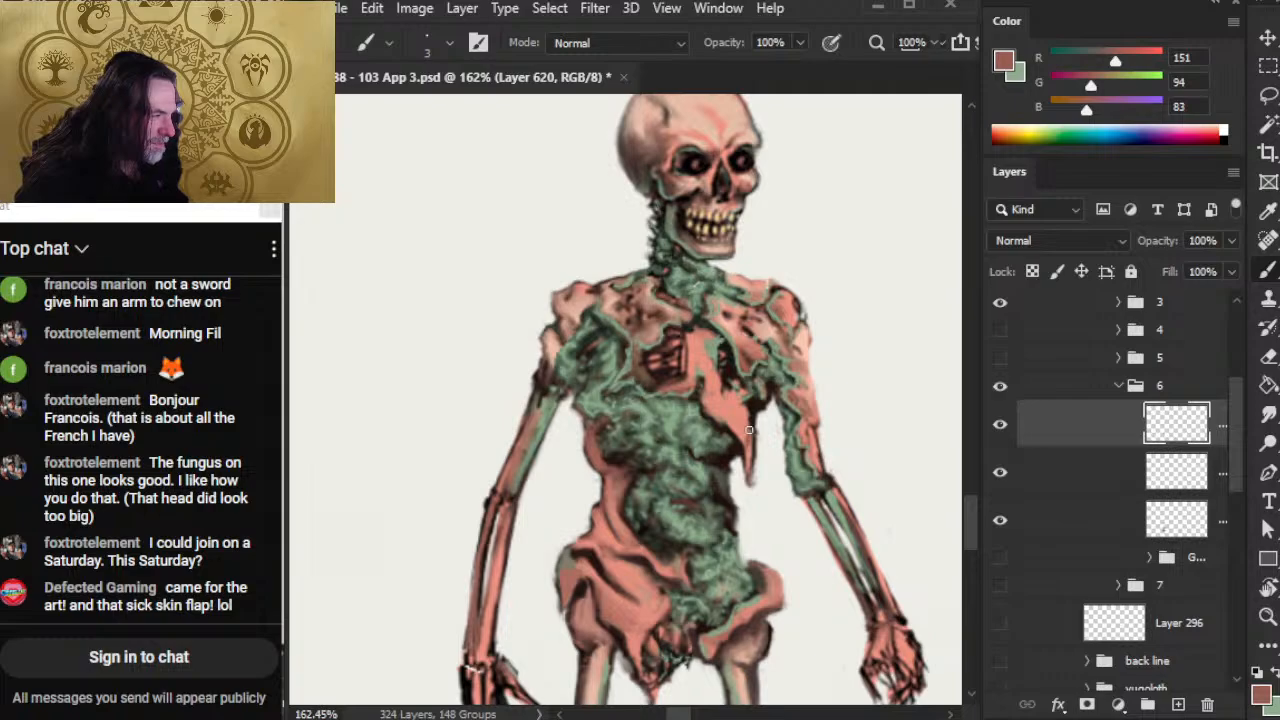
{"action": "key", "text": "r"}
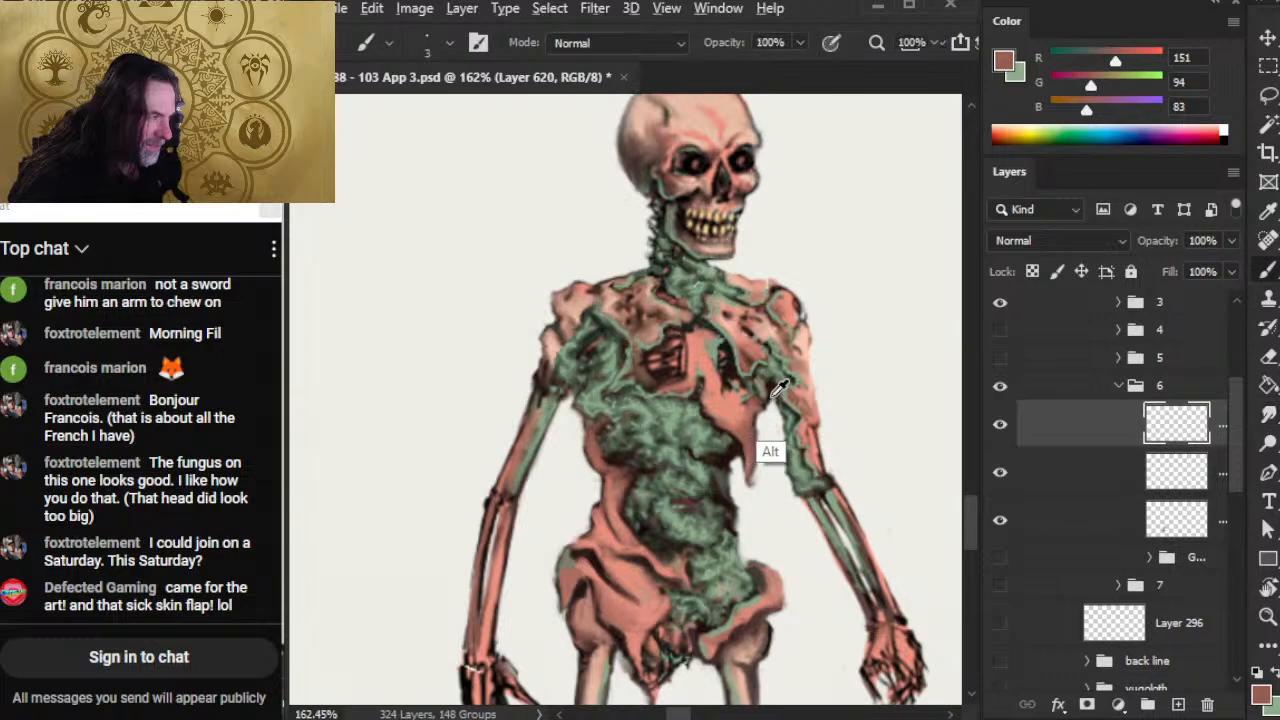
Step: Darken the flap's outer edge and lower part with sampled dark brown, add shadow beside its tip and smudge it
{"action": "left_click", "coordinate": [765, 447], "text": "alt"}
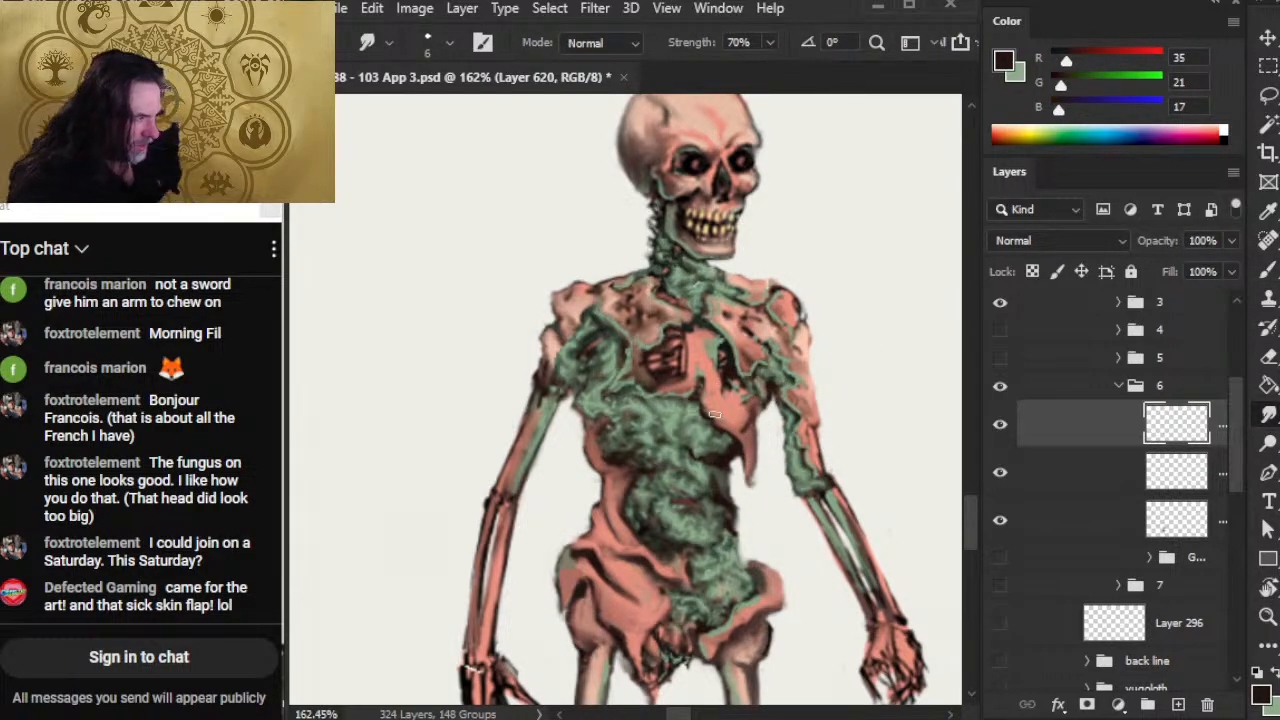
{"action": "key", "text": "b"}
{"action": "key", "text": "r"}
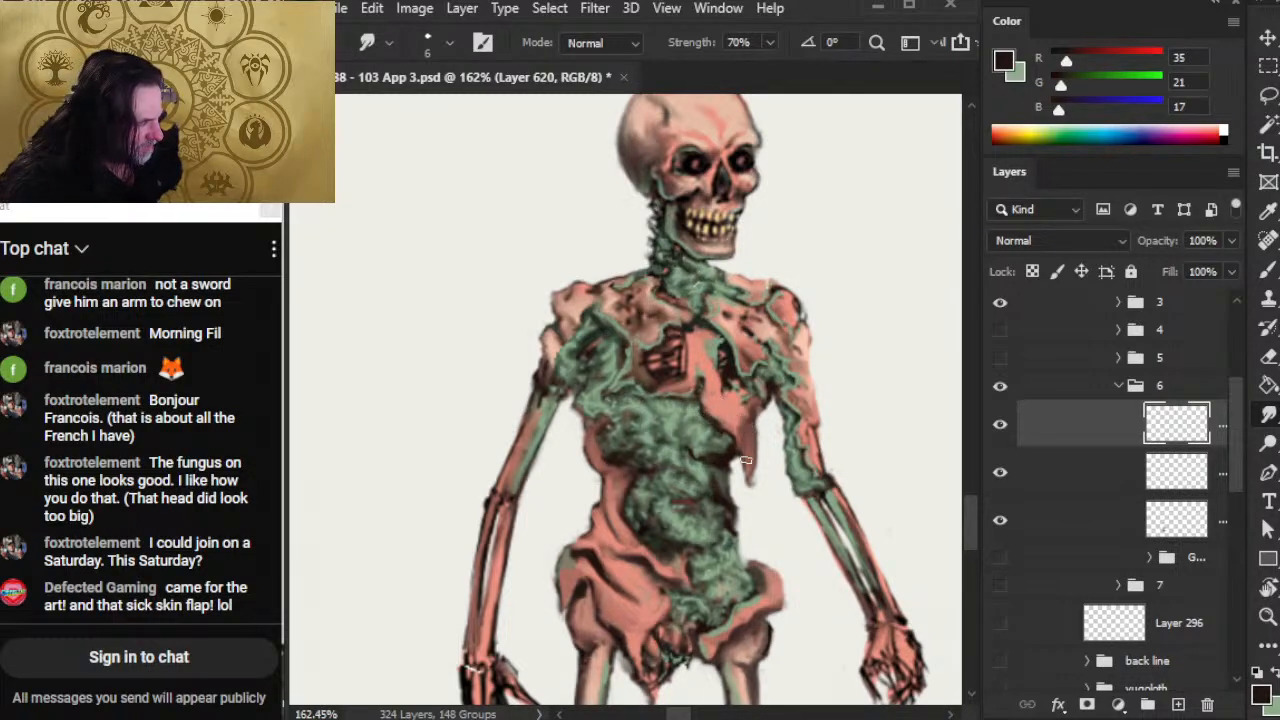
{"action": "key", "text": "b"}
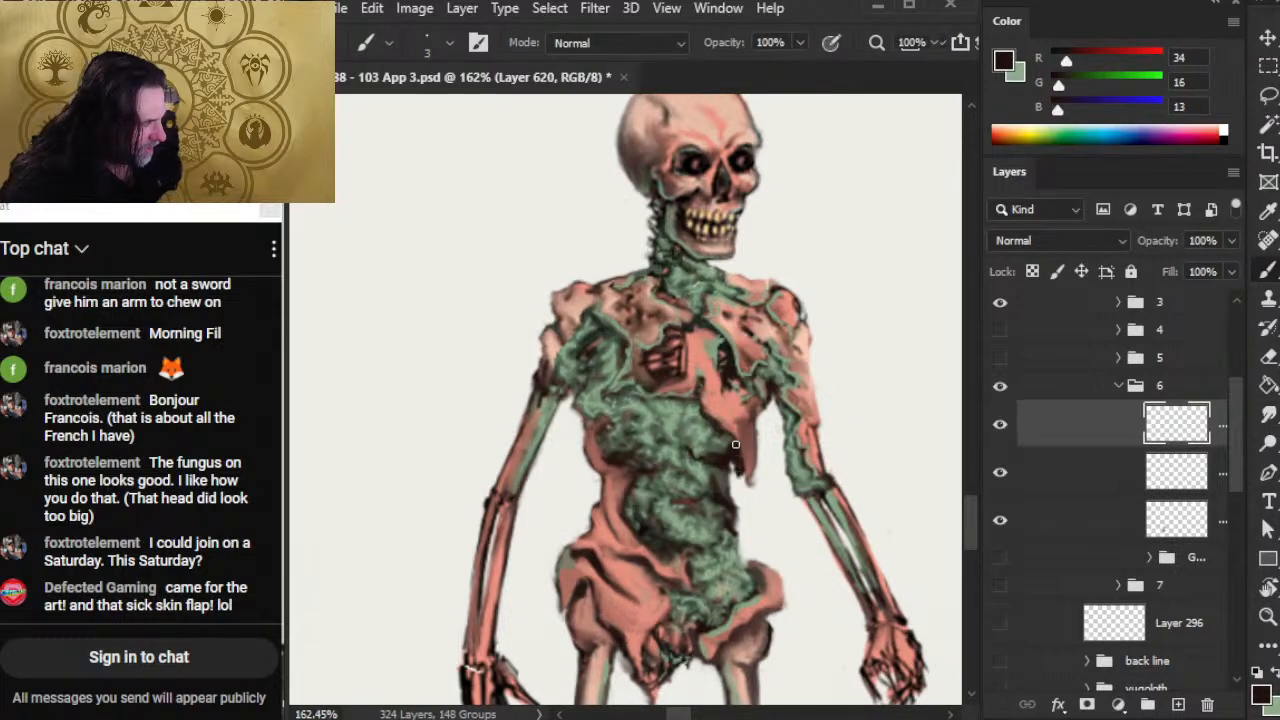
{"action": "key", "text": "r"}
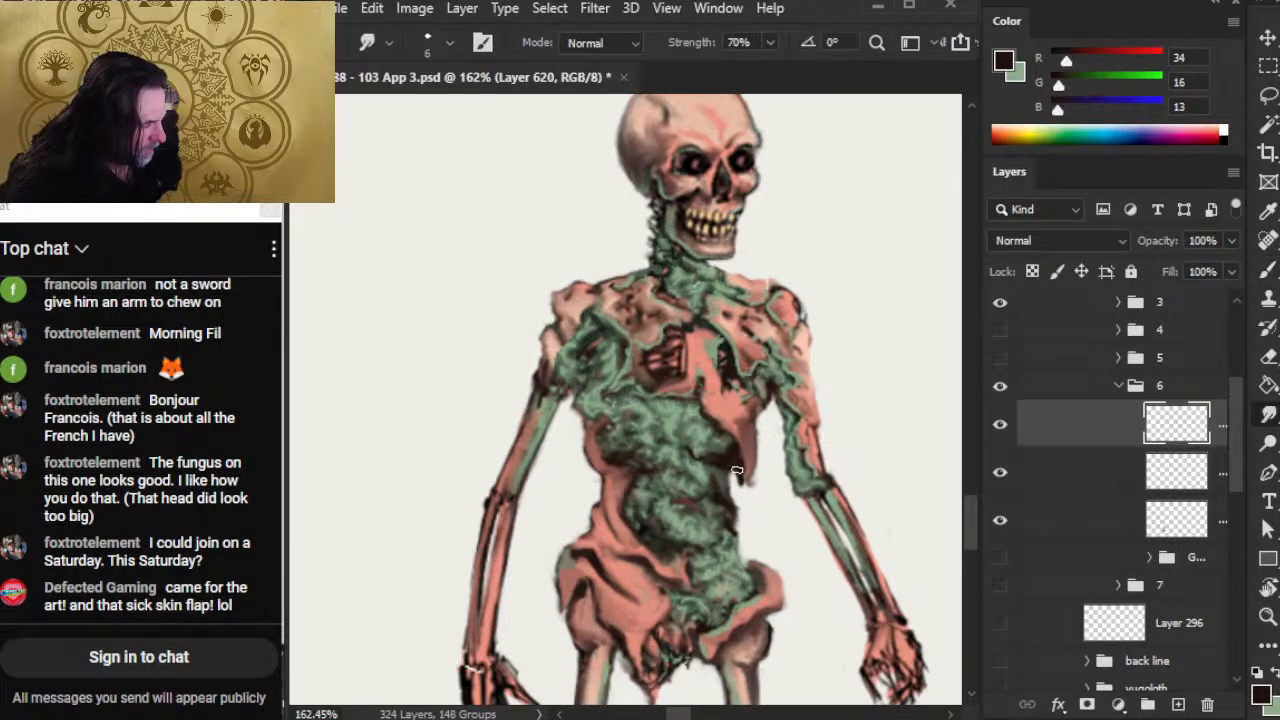
Step: Blend the dark shadow between the skin flap and the waist, touching up the adjoining fungus with sampled dark green
{"action": "left_click_drag", "start_coordinate": [735, 466], "coordinate": [727, 482]}
{"action": "key", "text": "b"}
{"action": "left_click", "coordinate": [727, 456], "text": "alt"}
{"action": "key", "text": "r"}
{"action": "key", "text": "b"}
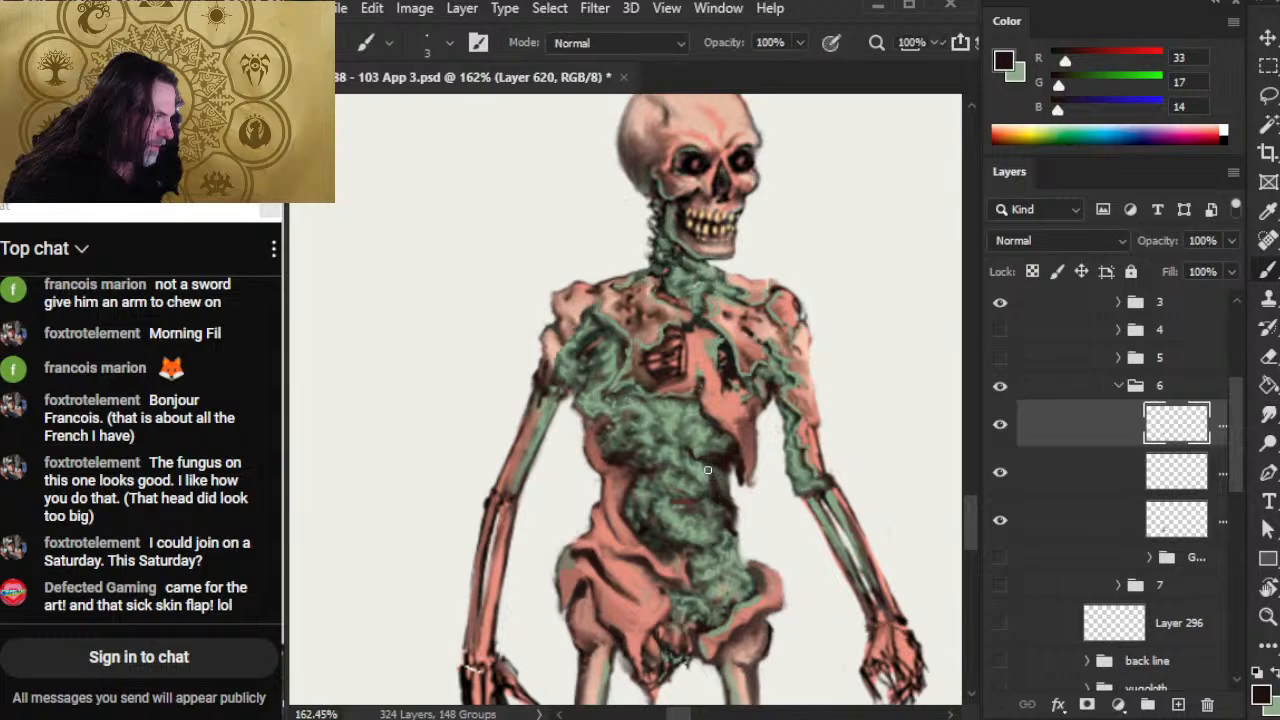
{"action": "left_click", "coordinate": [723, 494], "text": "alt"}
{"action": "key", "text": "r"}
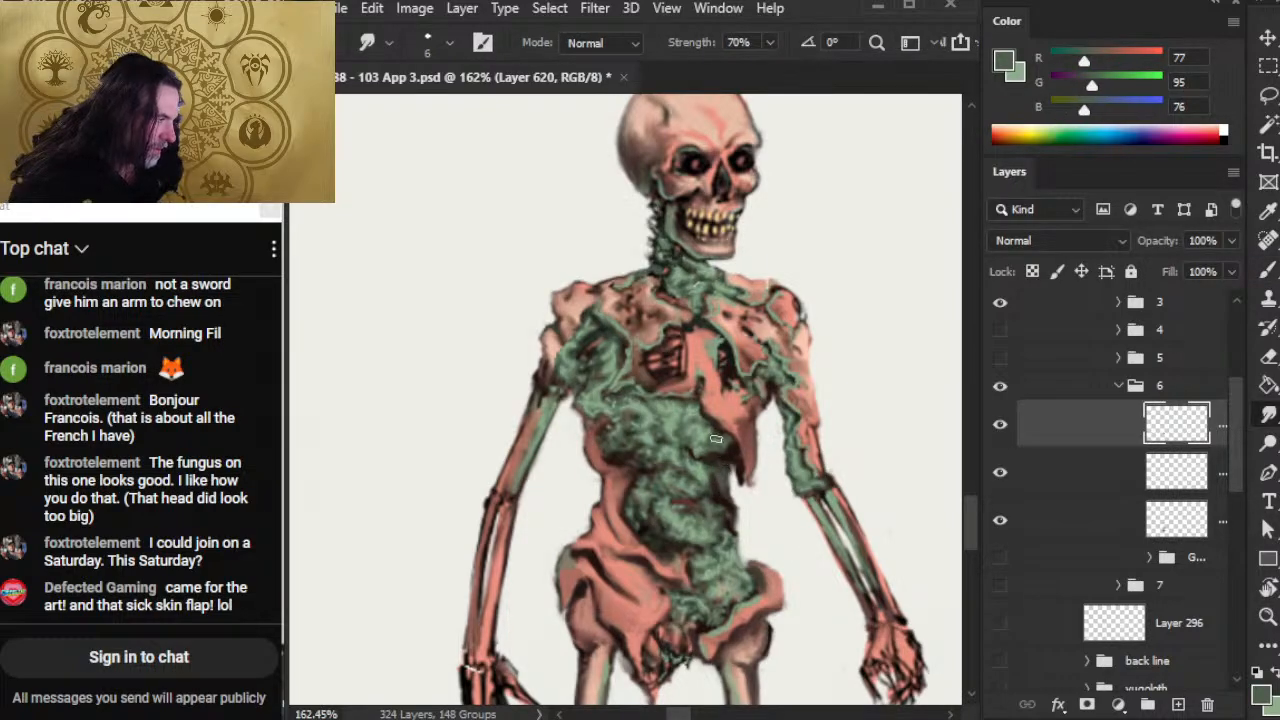
Step: Draw a thin light-green fungus rim down the flap's lower inner edge, smudge it and sample dark brown for its shadow
{"action": "key", "text": "b"}
{"action": "mouse_move", "coordinate": [714, 366]}
{"action": "left_mouse_down"}
{"action": "mouse_move", "coordinate": [700, 378]}
{"action": "mouse_move", "coordinate": [728, 390]}
{"action": "mouse_move", "coordinate": [743, 357]}
{"action": "mouse_move", "coordinate": [741, 442]}
{"action": "mouse_move", "coordinate": [749, 423]}
{"action": "mouse_move", "coordinate": [806, 486]}
{"action": "left_mouse_up"}
{"action": "left_click_drag", "start_coordinate": [553, 394], "coordinate": [546, 420]}
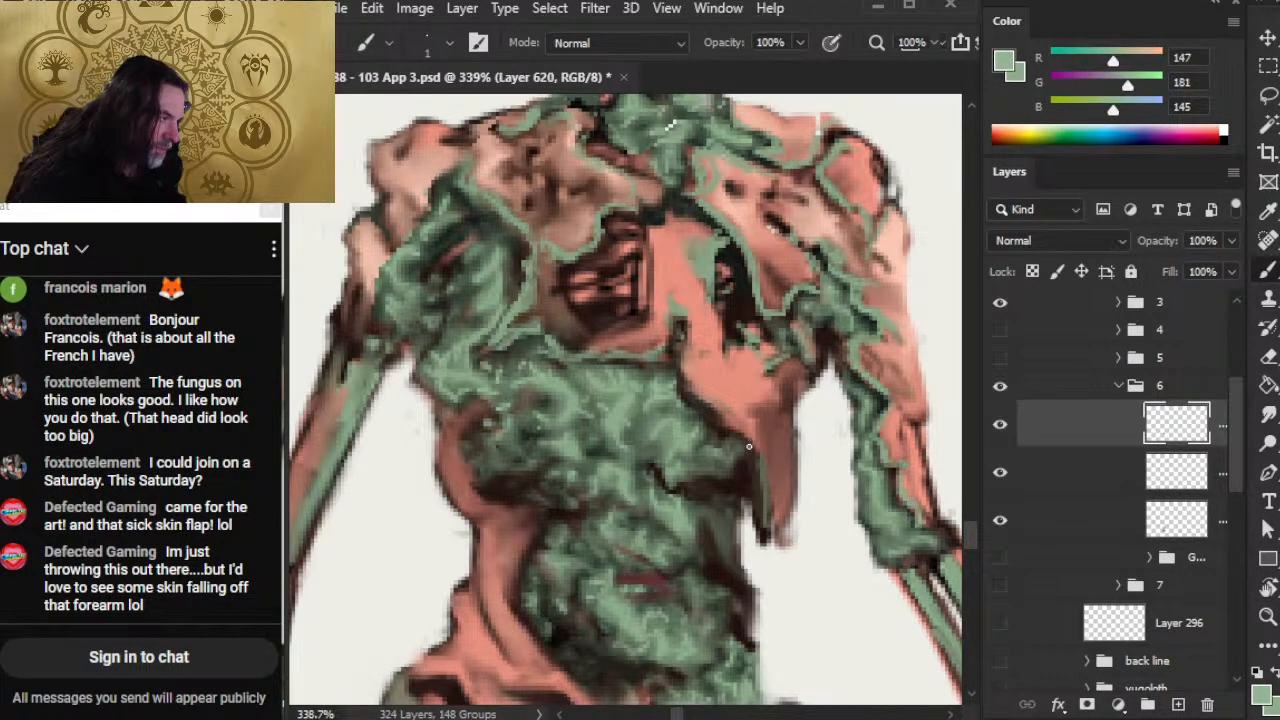
{"action": "left_click_drag", "start_coordinate": [749, 447], "coordinate": [762, 521]}
{"action": "key", "text": "r"}
{"action": "key", "text": "b"}
{"action": "left_click", "coordinate": [738, 475], "text": "alt"}
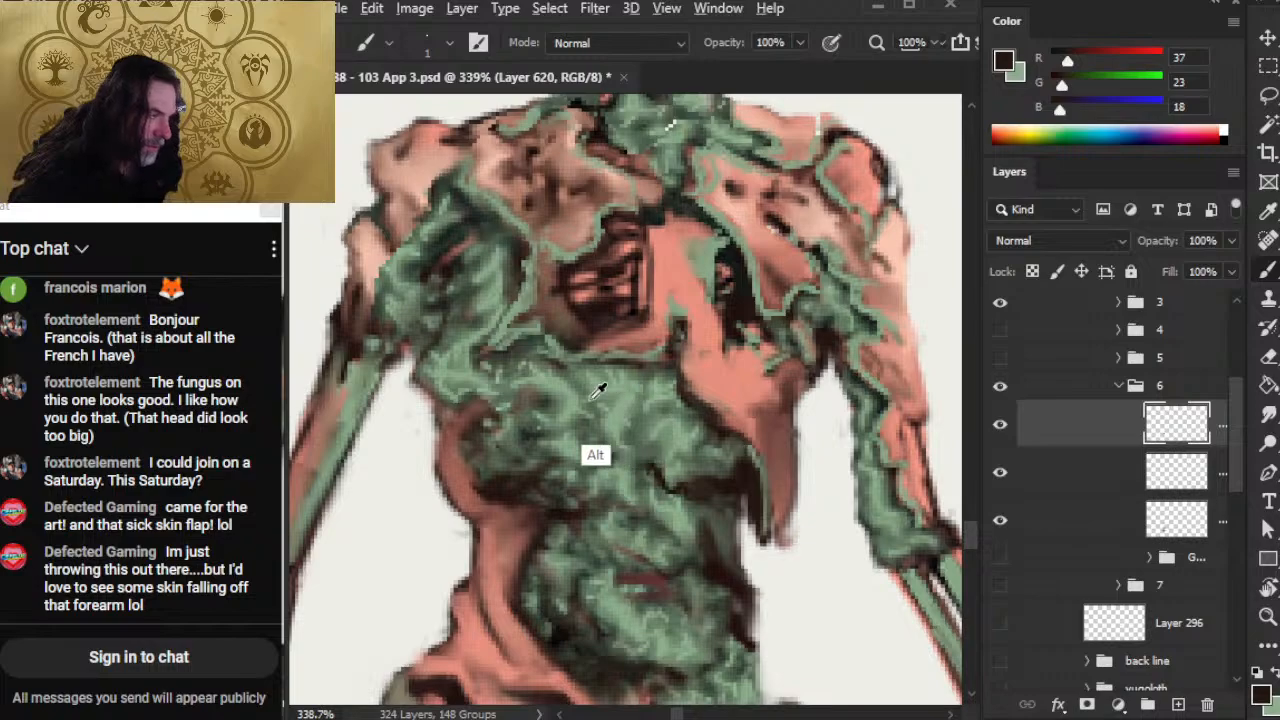
Step: Extend the thin rim along the flap's upper inner edge with a sampled mid green and smudge it into the fungus
{"action": "left_click", "coordinate": [511, 397], "text": "alt"}
{"action": "left_click_drag", "start_coordinate": [511, 397], "coordinate": [511, 400]}
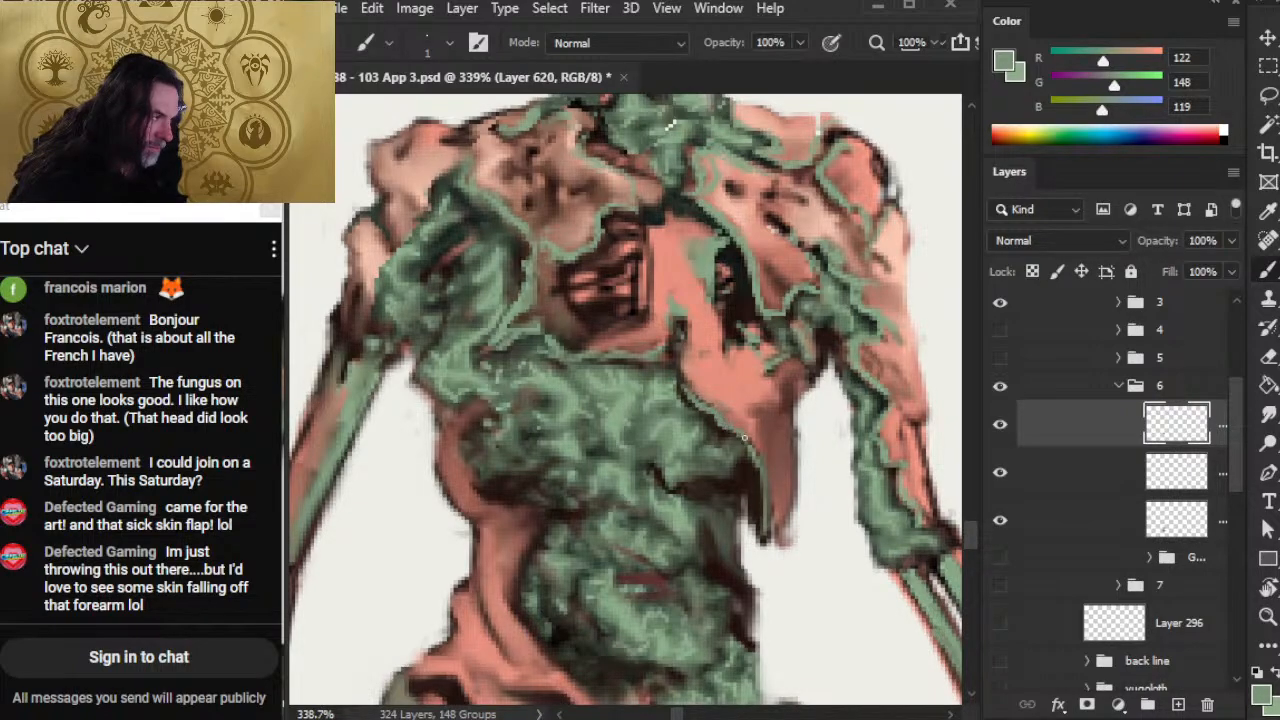
{"action": "key", "text": "r"}
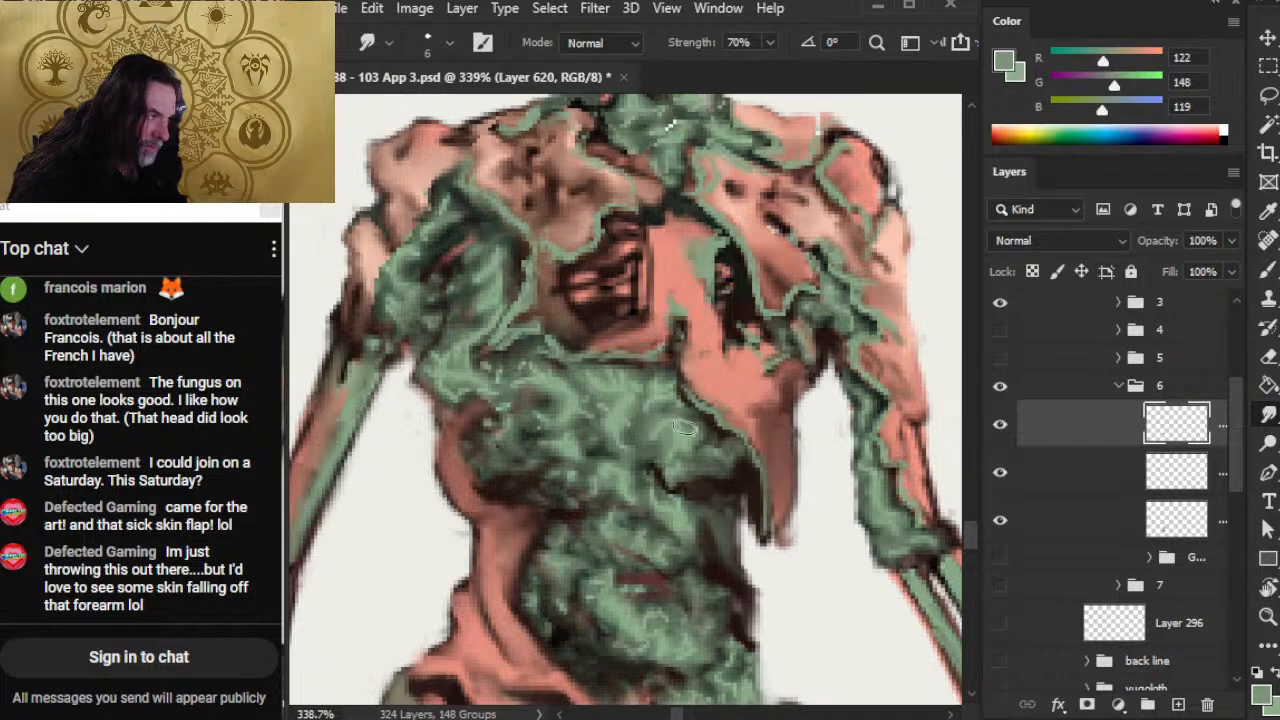
{"action": "key", "text": "b"}
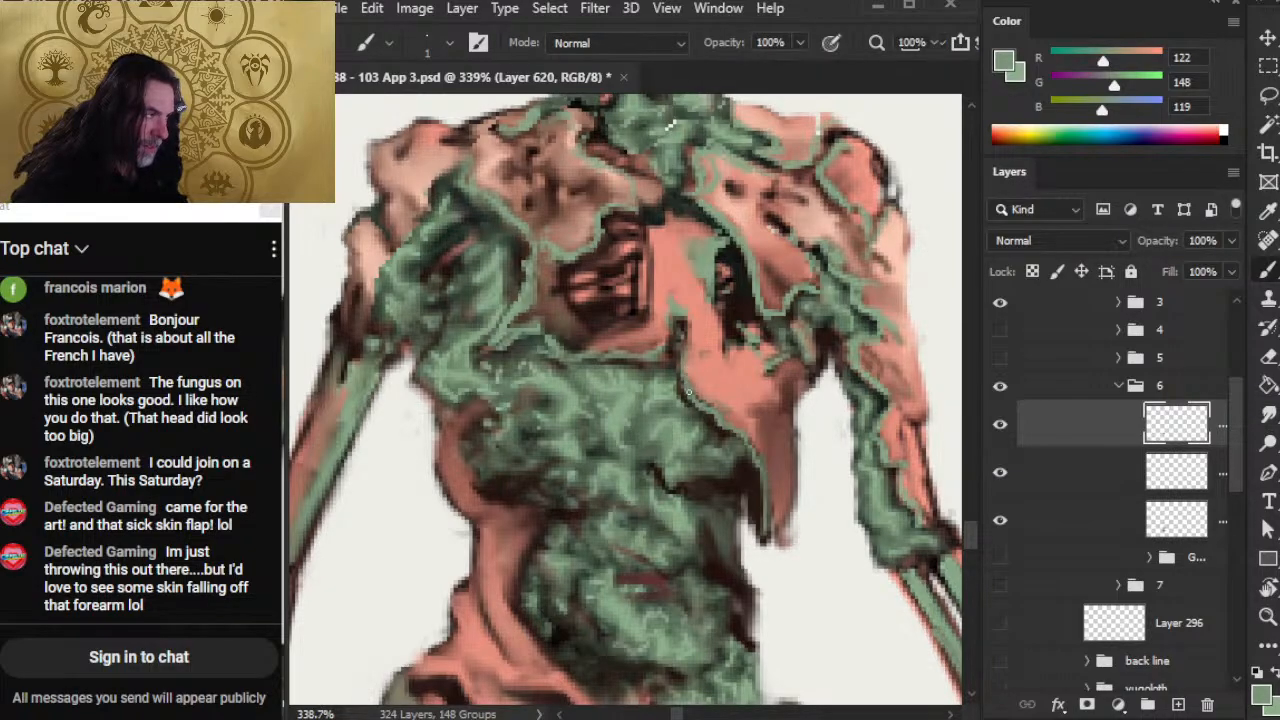
Step: Touch up the fungus beside the flap's upper edge with sampled darker greens and blend the strokes
{"action": "key", "text": "e"}
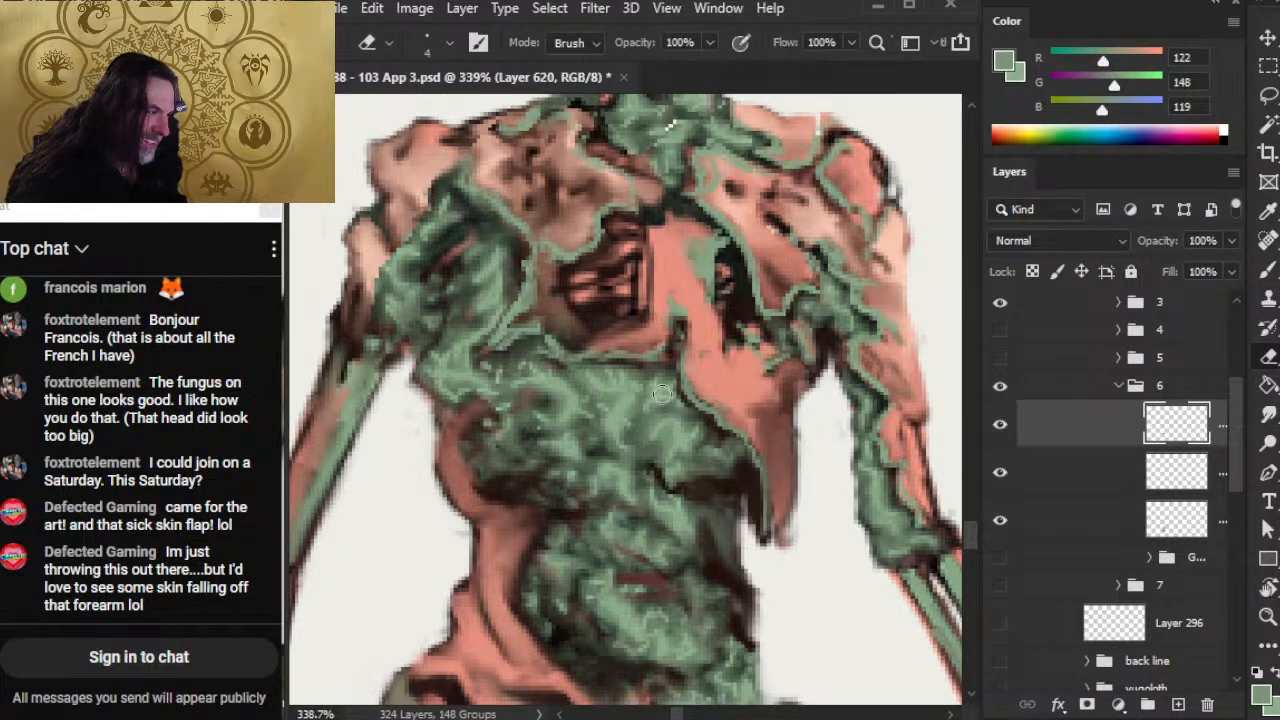
{"action": "key", "text": "b"}
{"action": "left_click", "coordinate": [666, 462], "text": "alt"}
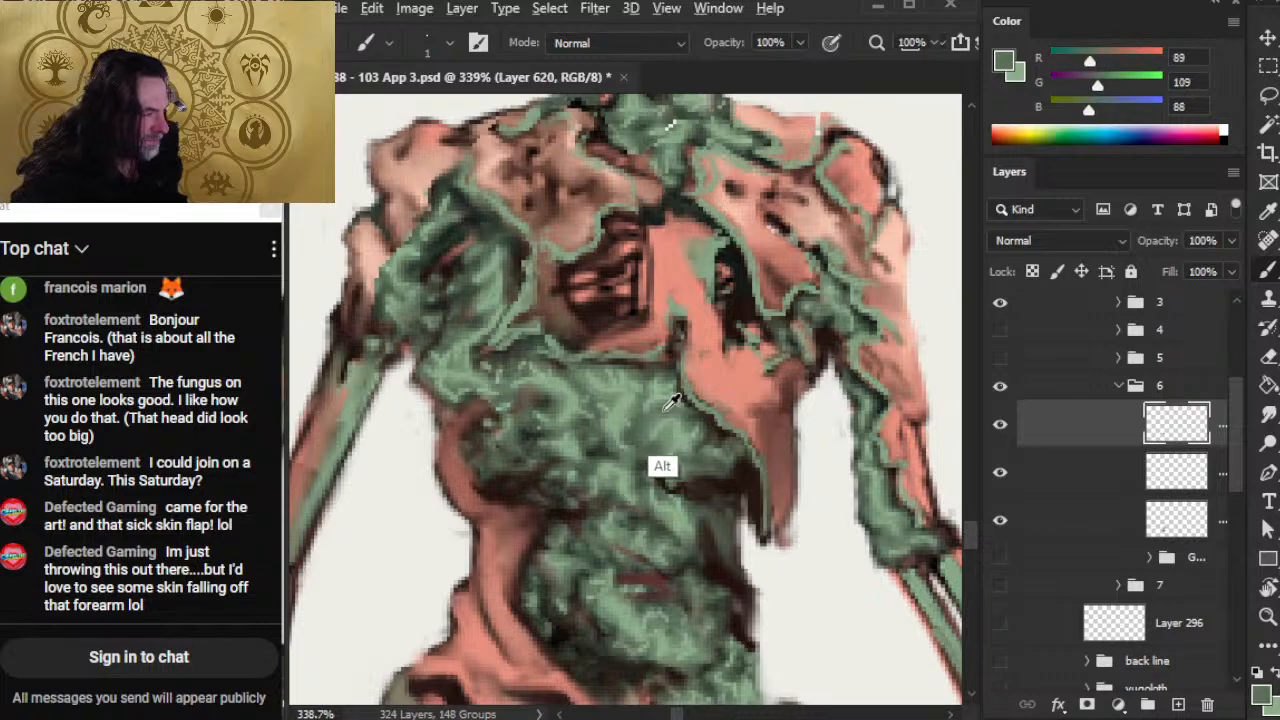
{"action": "key", "text": "r"}
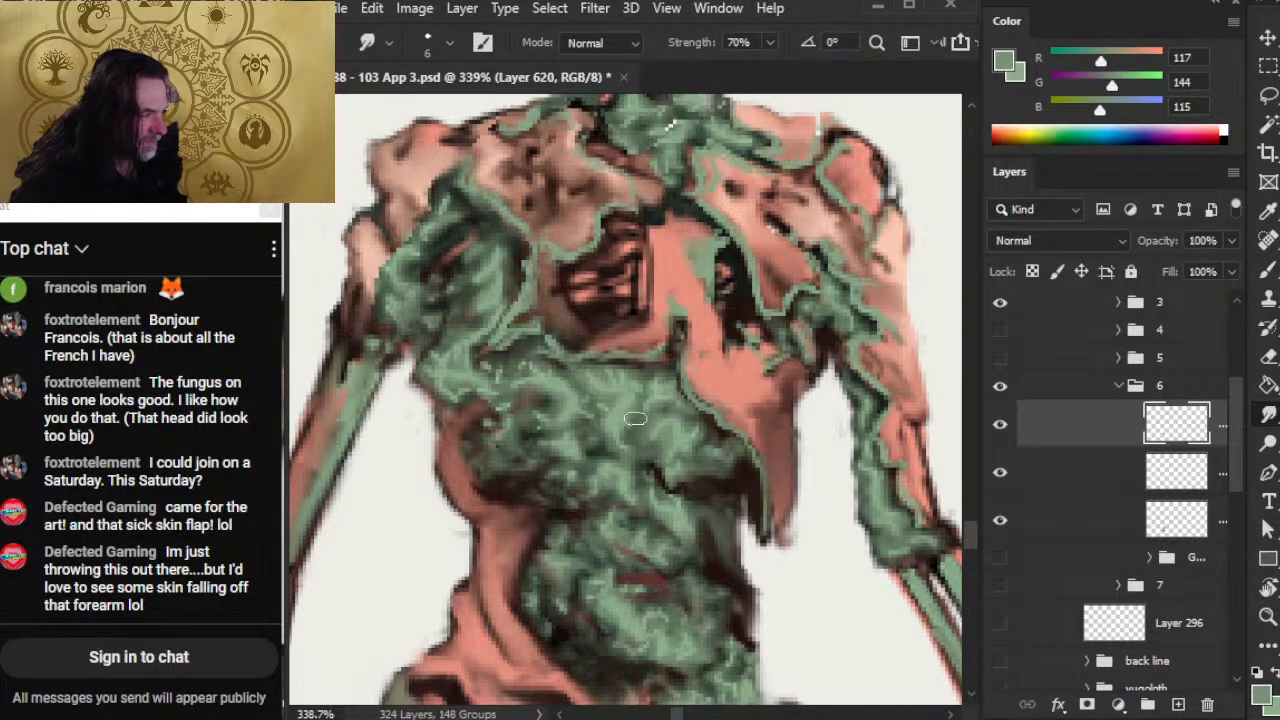
{"action": "key", "text": "b"}
Step: Paint a light-green rim along the fungus edge beside the waist skin, smudge it and begin another rim on the ribs above
{"action": "left_click_drag", "start_coordinate": [399, 395], "coordinate": [460, 390], "text": "alt"}
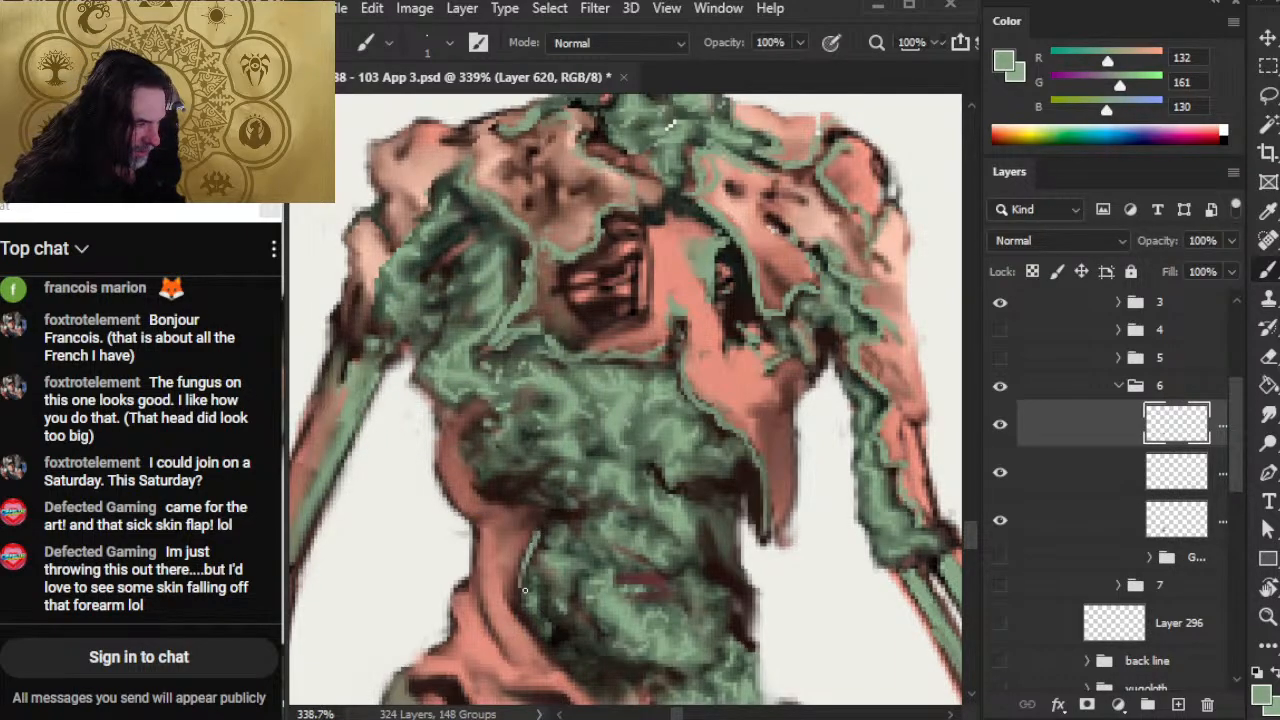
{"action": "key", "text": "r"}
{"action": "key", "text": "b"}
{"action": "key", "text": "r"}
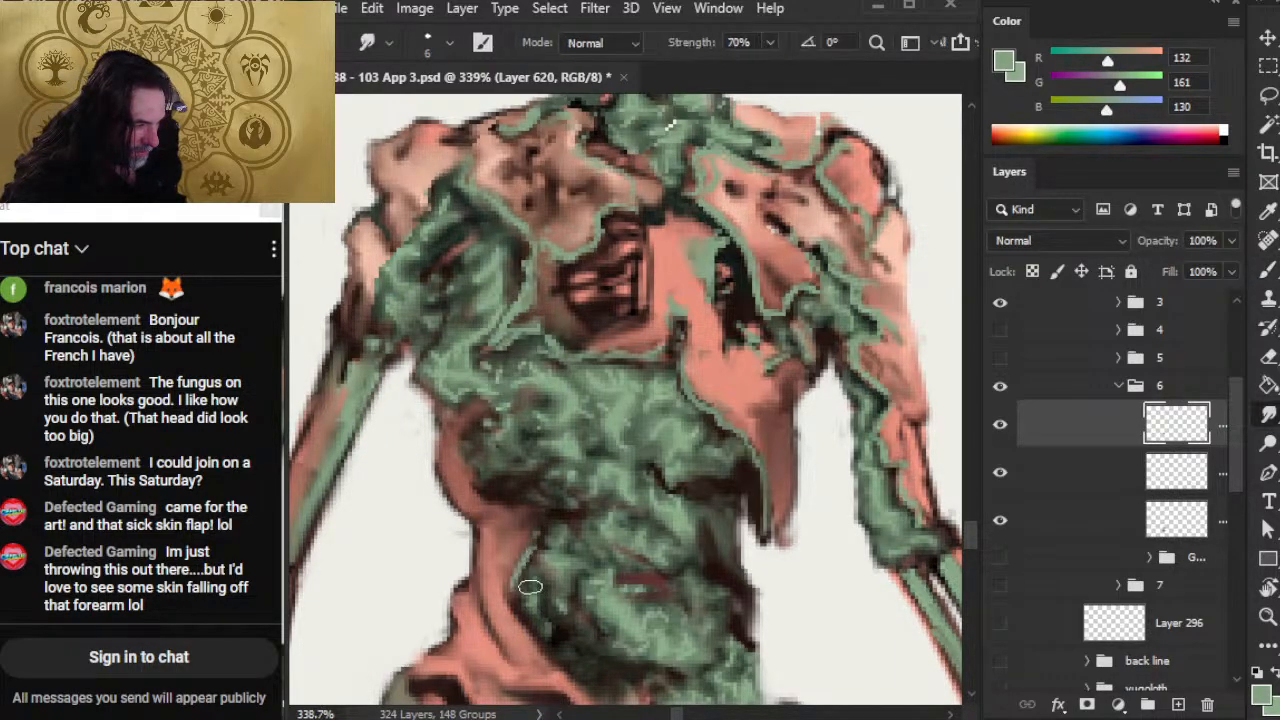
{"action": "key", "text": "b"}
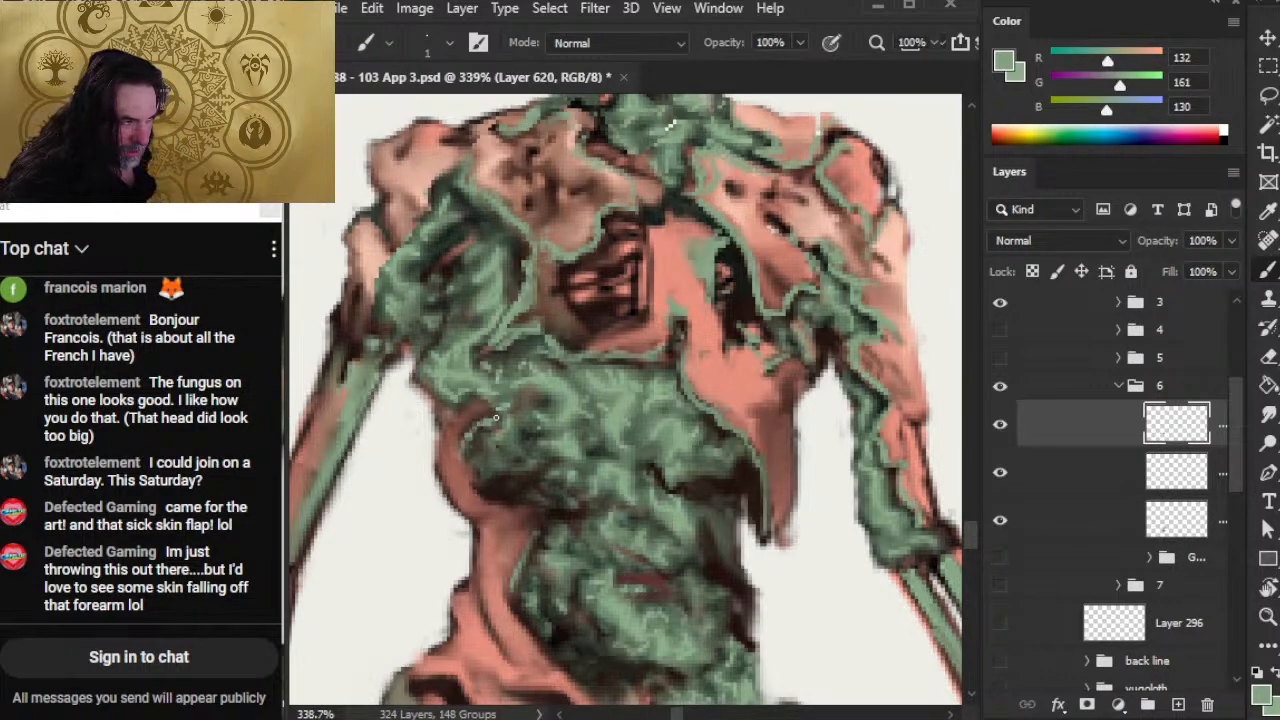
Step: Switch to the Epidemic Sound window in Chrome and skip to the next music track
{"action": "key", "text": "alt+Tab"}
{"action": "key", "text": "alt+Tab"}
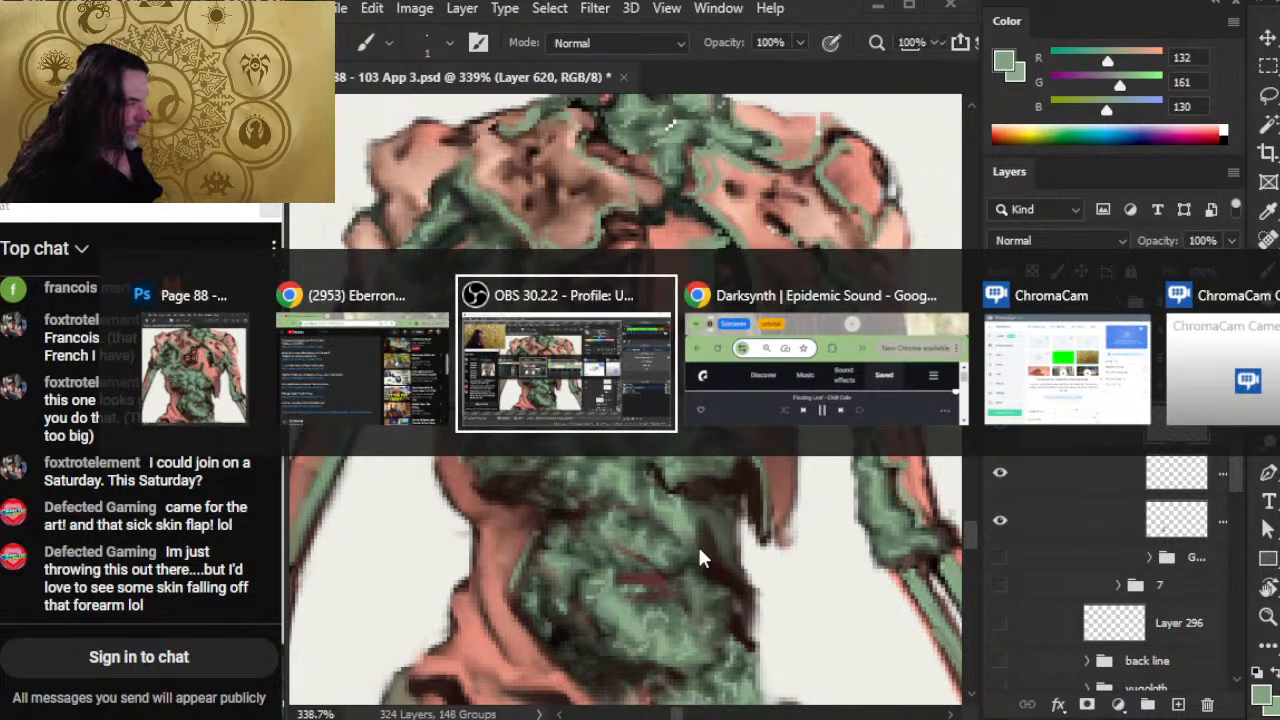
{"action": "key", "text": "alt+Tab"}
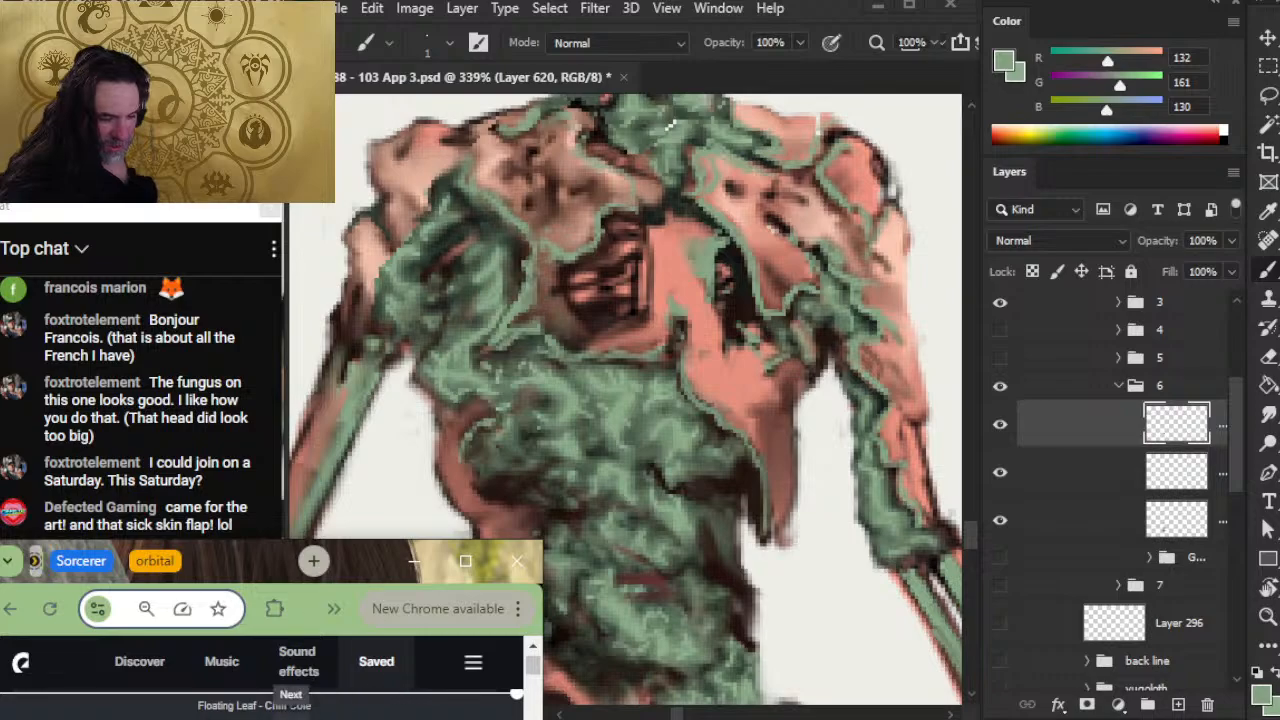
{"action": "left_click", "coordinate": [290, 712]}
Step: Switch back to the skeleton painting in Photoshop
{"action": "key", "text": "alt+Tab"}
{"action": "key", "text": "alt+Tab"}
{"action": "key", "text": "alt+Tab"}
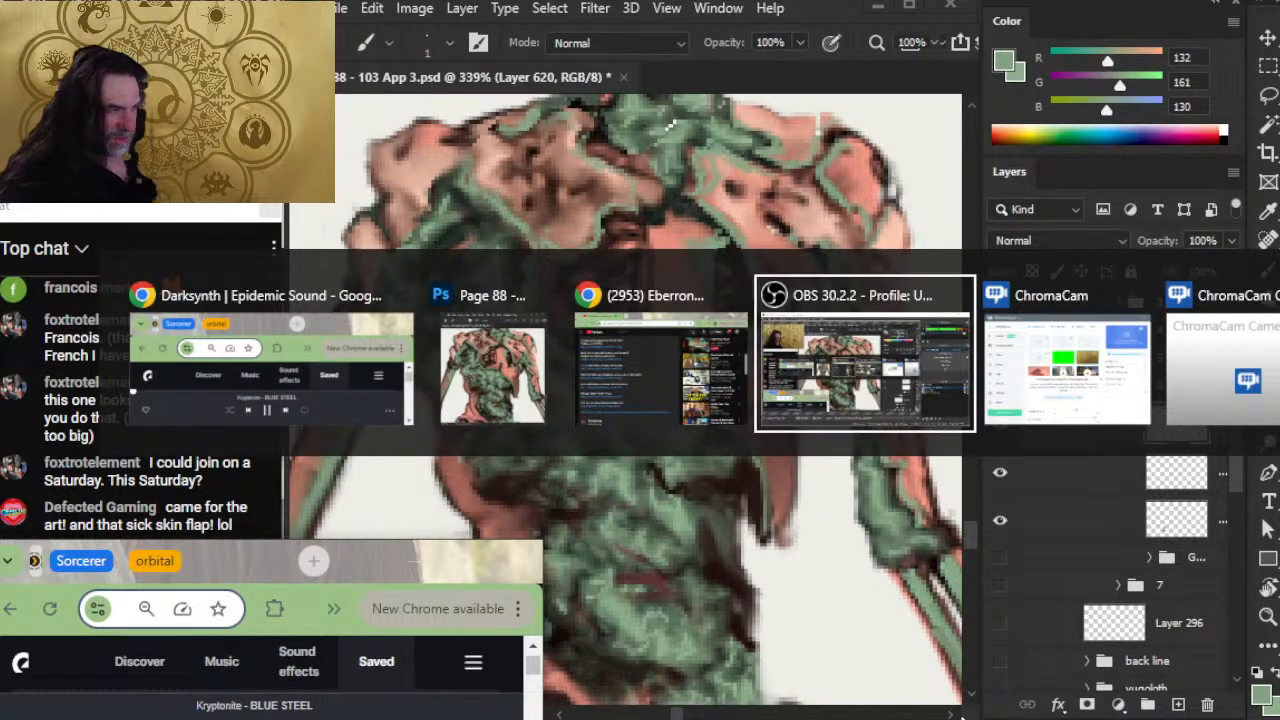
{"action": "key", "text": "alt+Tab"}
{"action": "key", "text": "alt+Tab"}
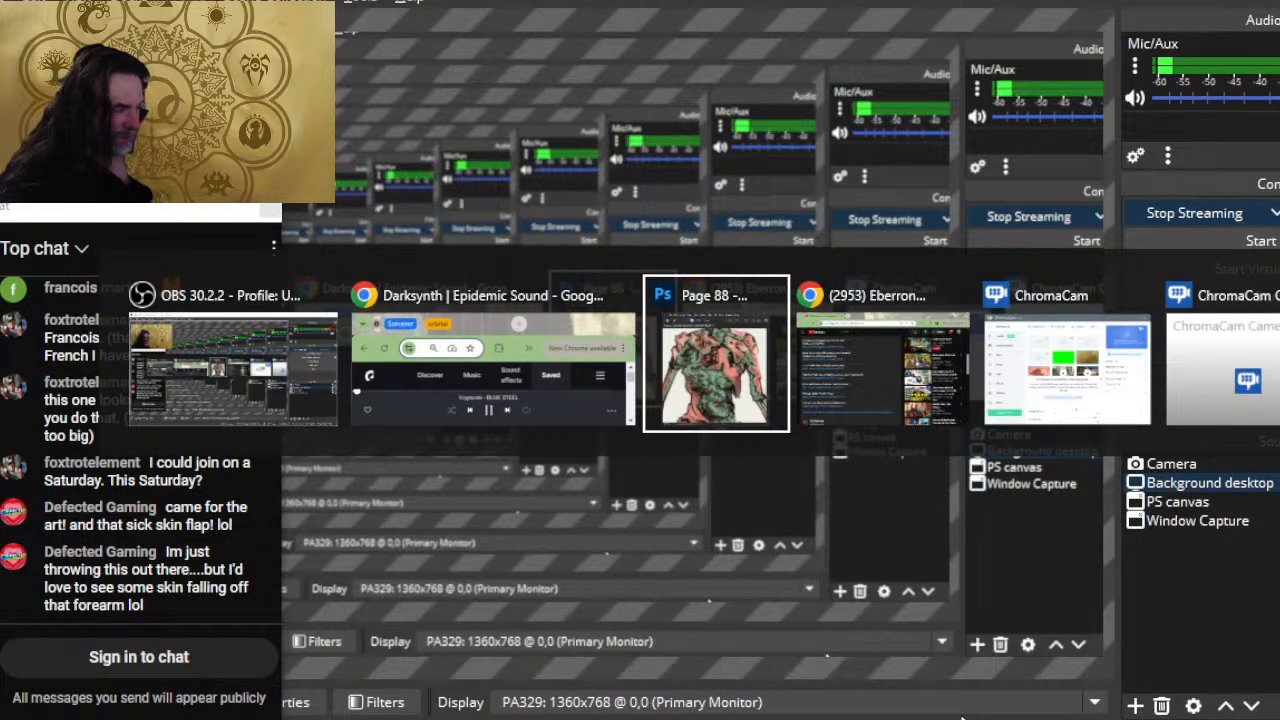
{"action": "key", "text": "alt+Tab"}
{"action": "key", "text": "alt+Tab"}
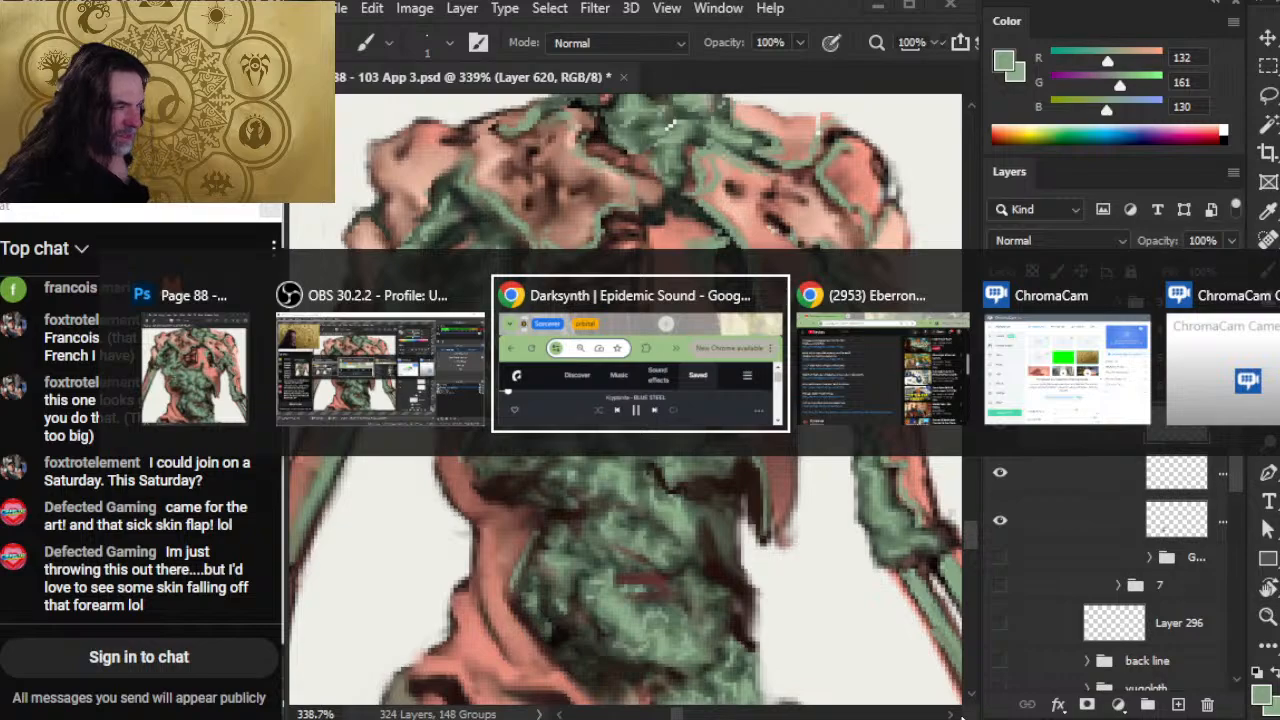
{"action": "key", "text": "alt+shift+Tab"}
{"action": "key", "text": "alt+shift+Tab"}
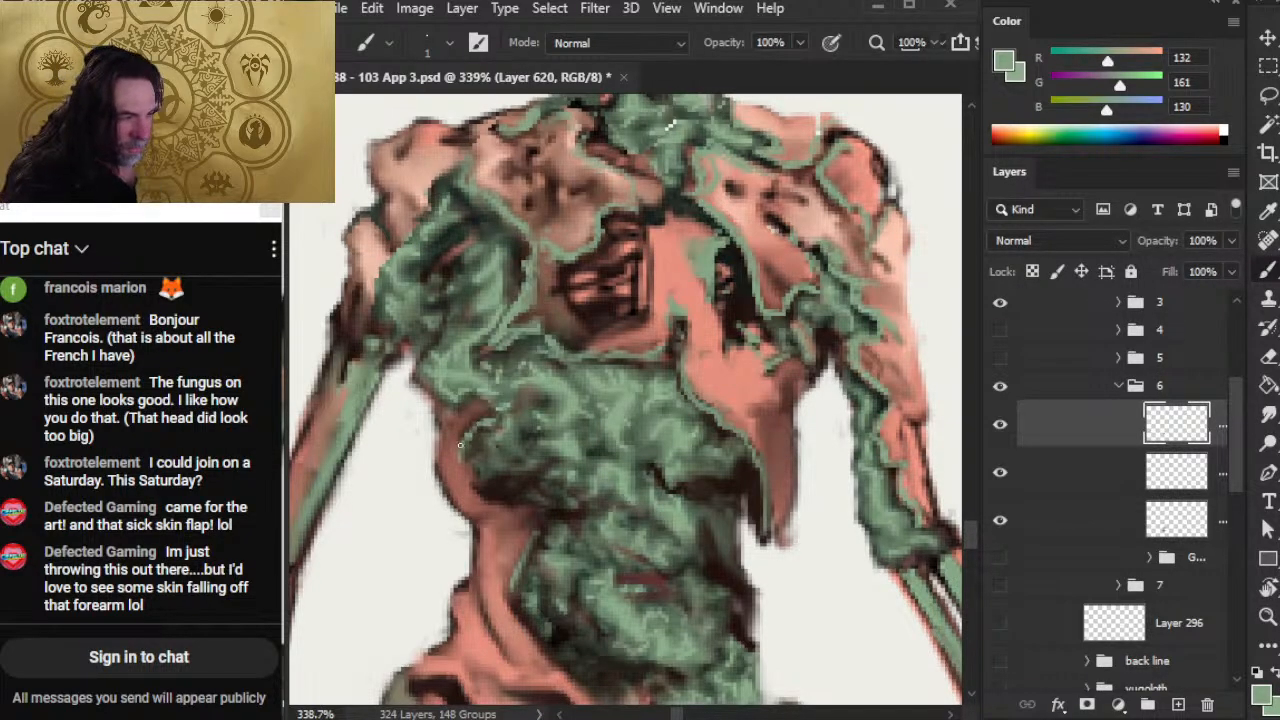
Step: Finish the light-green rim around the fungus on the side ribs, shade inside it with sampled dark brown and smudge it
{"action": "left_click", "coordinate": [500, 486], "text": "alt"}
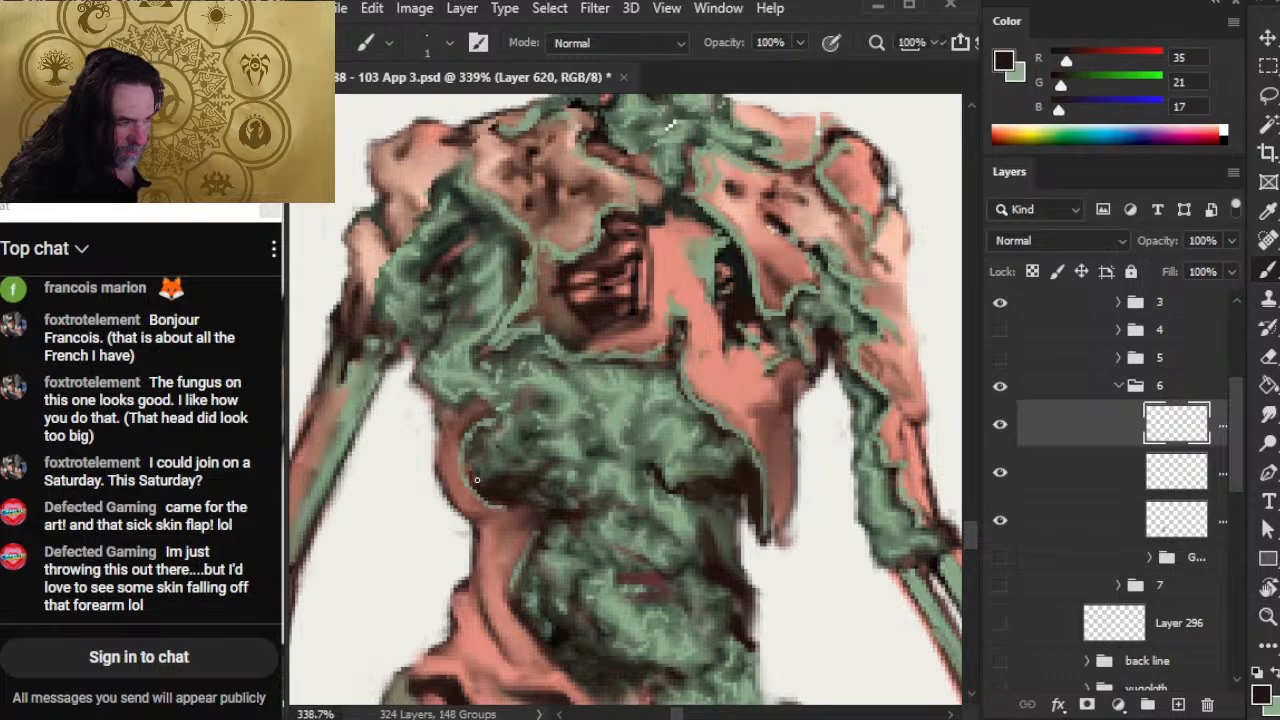
{"action": "key", "text": "r"}
{"action": "mouse_move", "coordinate": [477, 480]}
{"action": "left_mouse_down"}
{"action": "mouse_move", "coordinate": [470, 464]}
{"action": "mouse_move", "coordinate": [494, 503]}
{"action": "mouse_move", "coordinate": [463, 538]}
{"action": "left_mouse_up"}
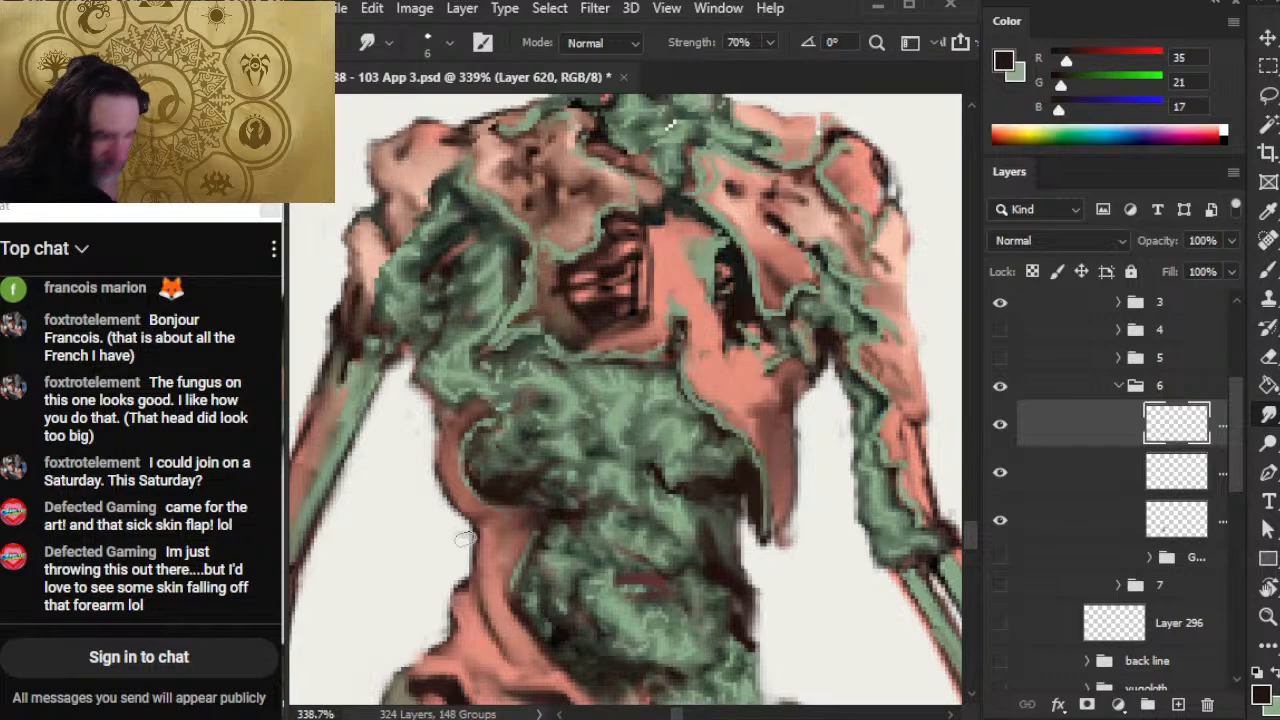
Step: Review the whole skeleton figure at about 78% zoom
{"action": "left_click_drag", "start_coordinate": [390, 545], "coordinate": [741, 299]}
{"action": "left_click_drag", "start_coordinate": [596, 548], "coordinate": [566, 363]}
{"action": "key", "text": "z"}
{"action": "left_click_drag", "start_coordinate": [638, 474], "coordinate": [451, 432]}
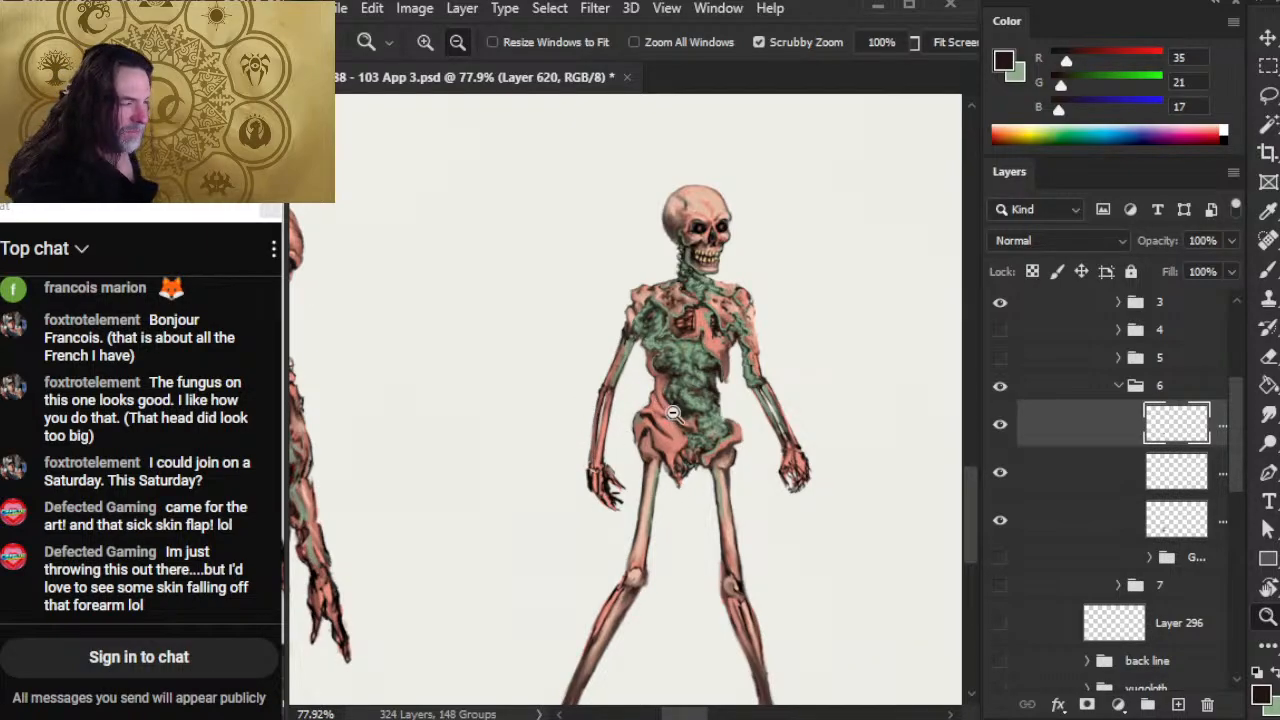
Step: Refine the fungus border along the left side of the waist with sampled dark brown strokes and smudging
{"action": "left_click_drag", "start_coordinate": [686, 419], "coordinate": [777, 443]}
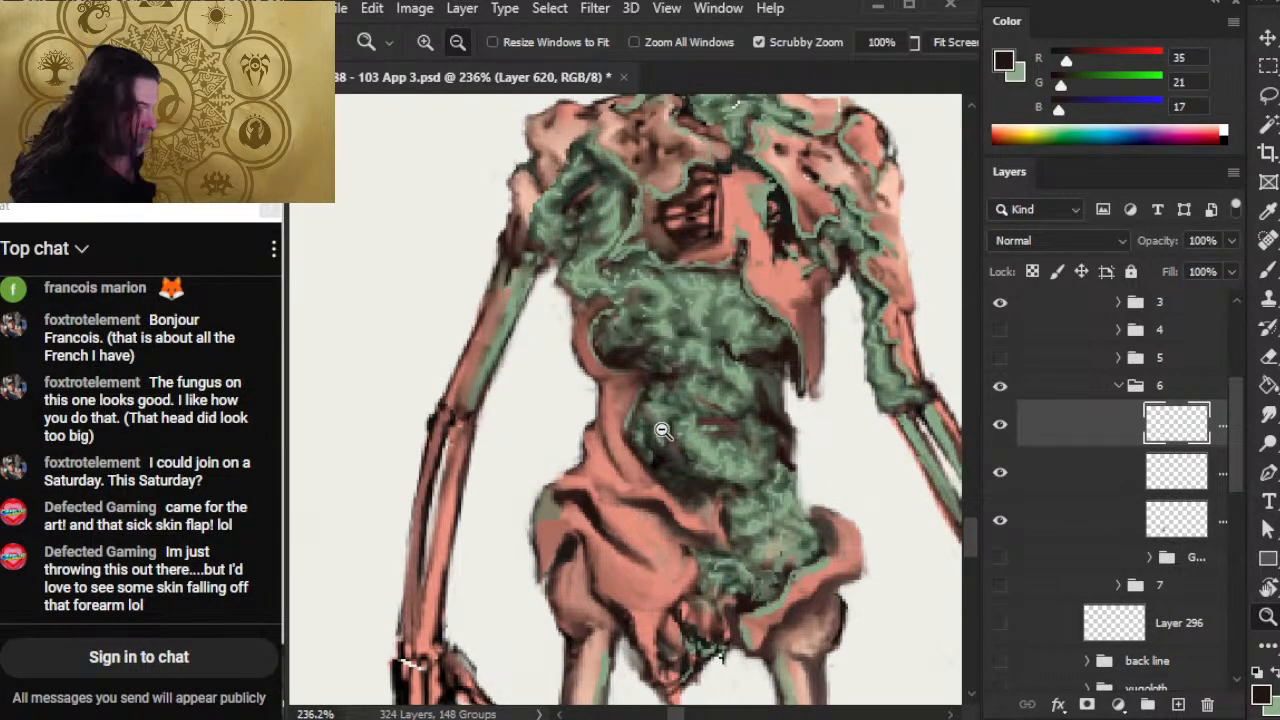
{"action": "left_click_drag", "start_coordinate": [636, 416], "coordinate": [656, 418]}
{"action": "key", "text": "r"}
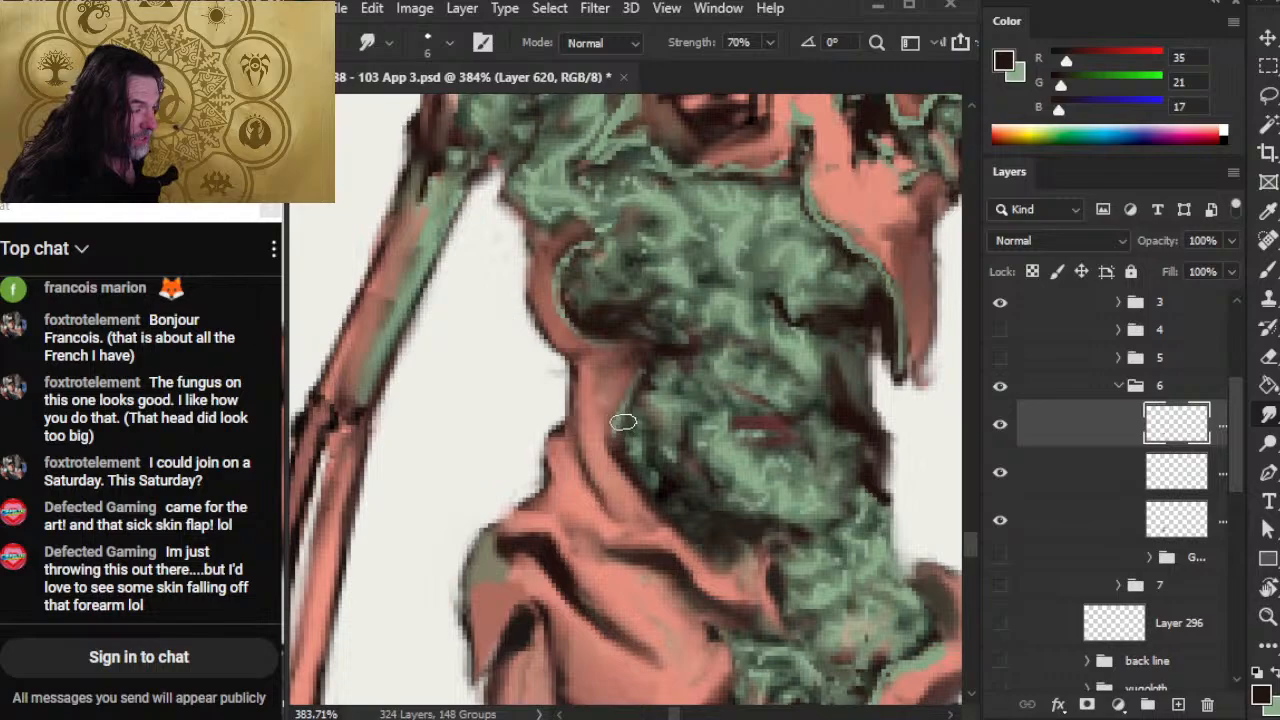
{"action": "key", "text": "b"}
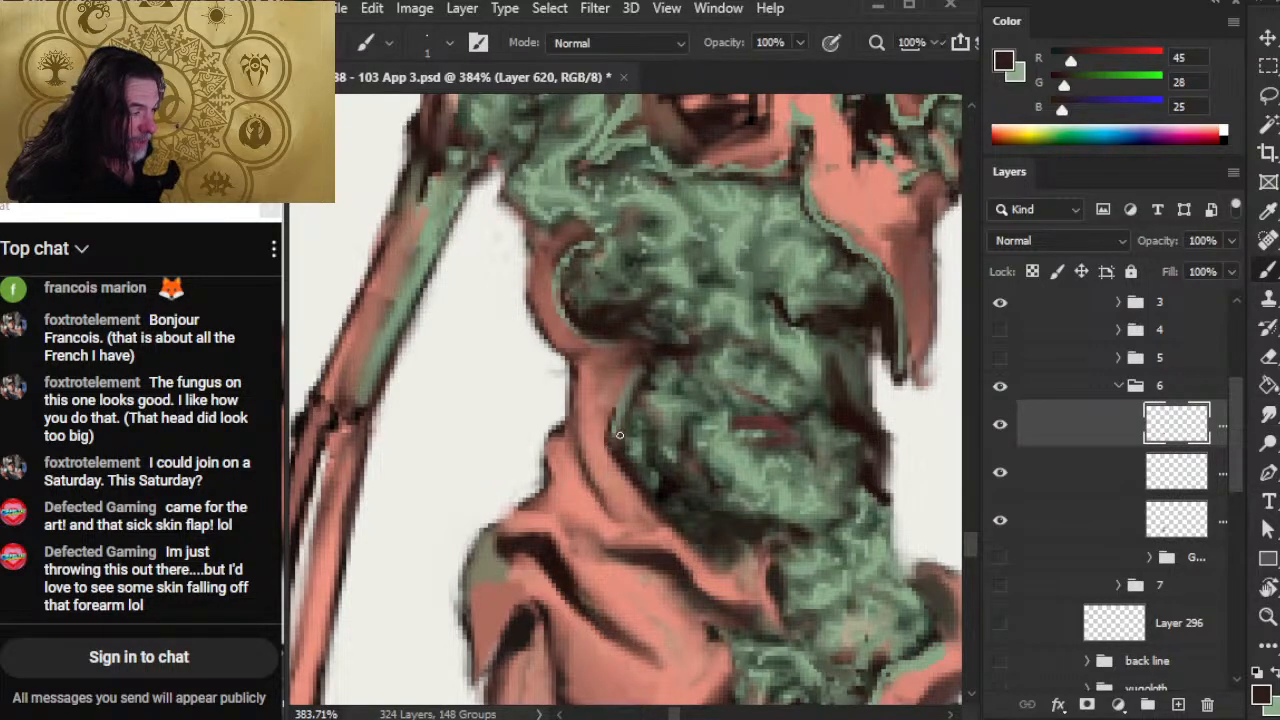
{"action": "key", "text": "r"}
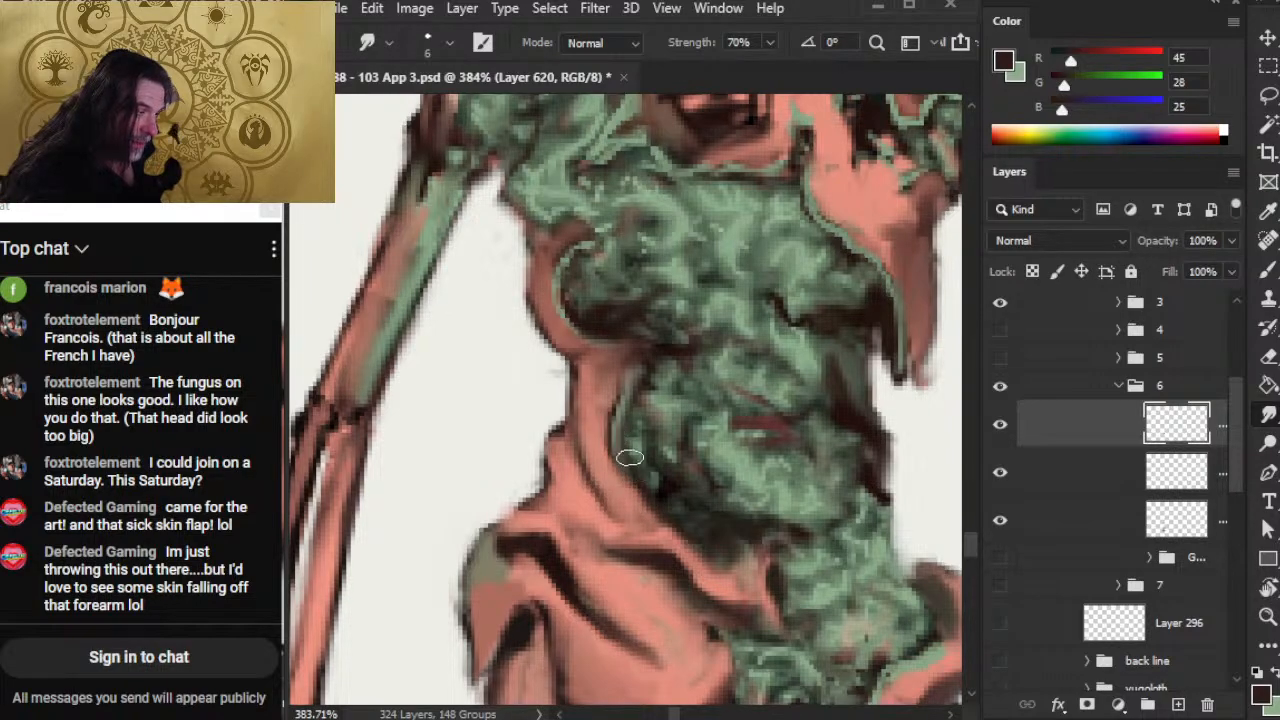
Step: Paint a rim in sampled light green along the fungus edge from the waist down over the hip fold, and smudge it
{"action": "key", "text": "b"}
{"action": "left_click", "coordinate": [600, 226], "text": "alt"}
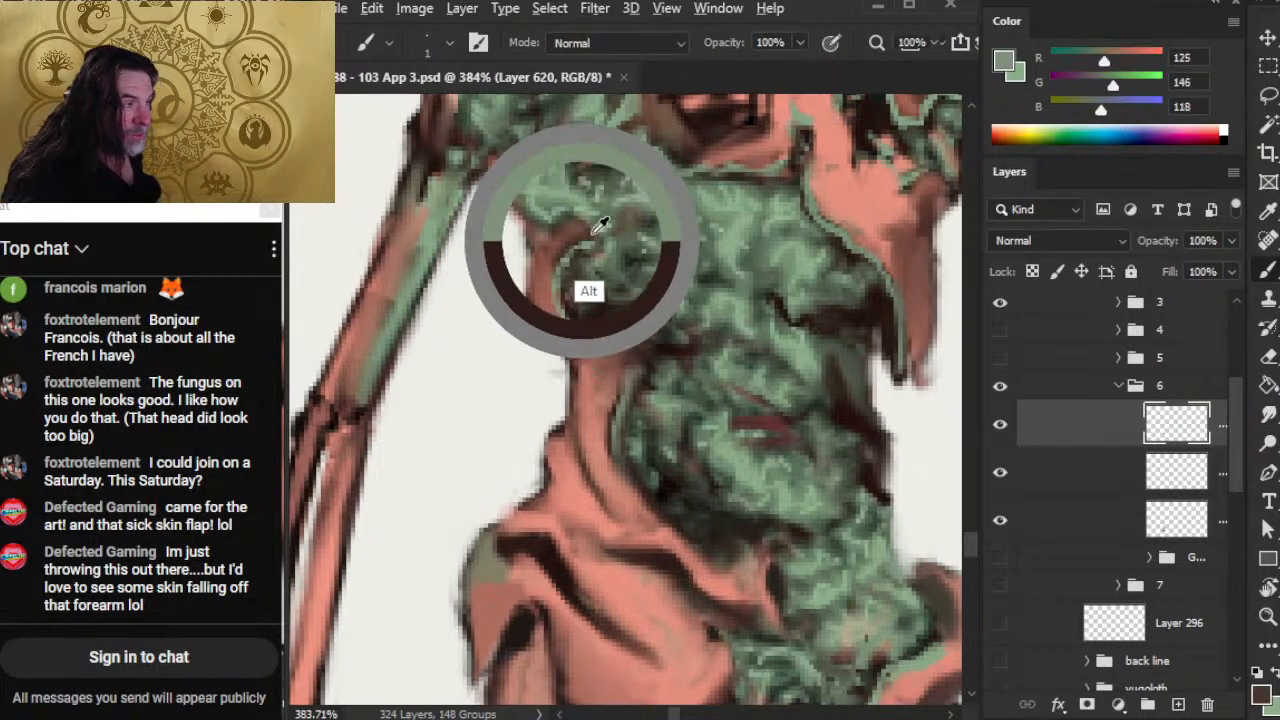
{"action": "left_click_drag", "start_coordinate": [600, 226], "coordinate": [530, 215]}
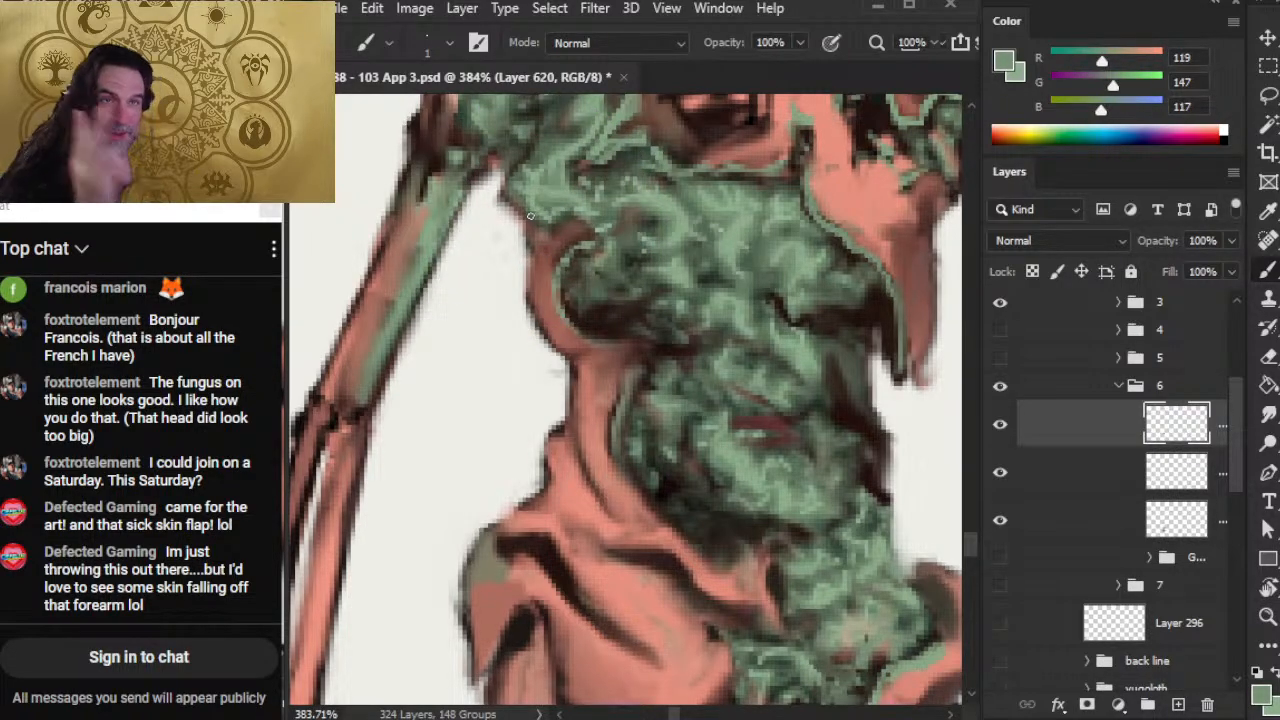
{"action": "left_click_drag", "start_coordinate": [676, 604], "coordinate": [634, 457]}
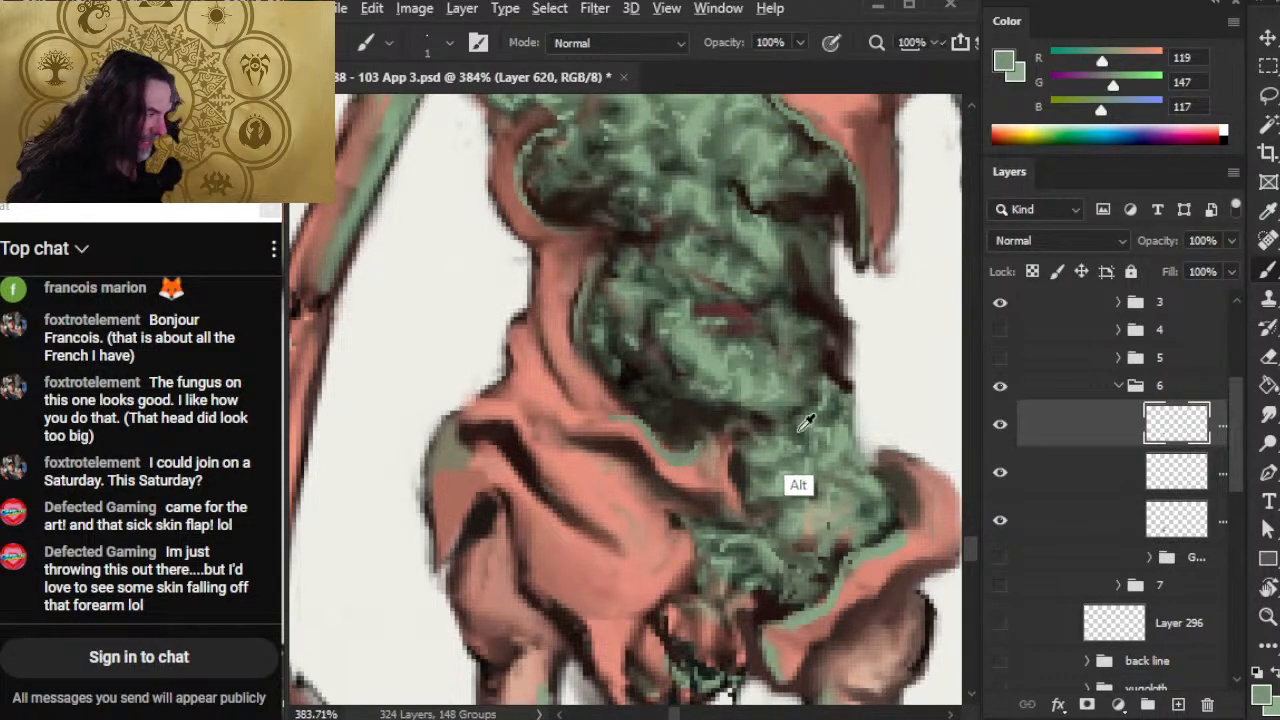
{"action": "left_click_drag", "start_coordinate": [803, 423], "coordinate": [830, 426]}
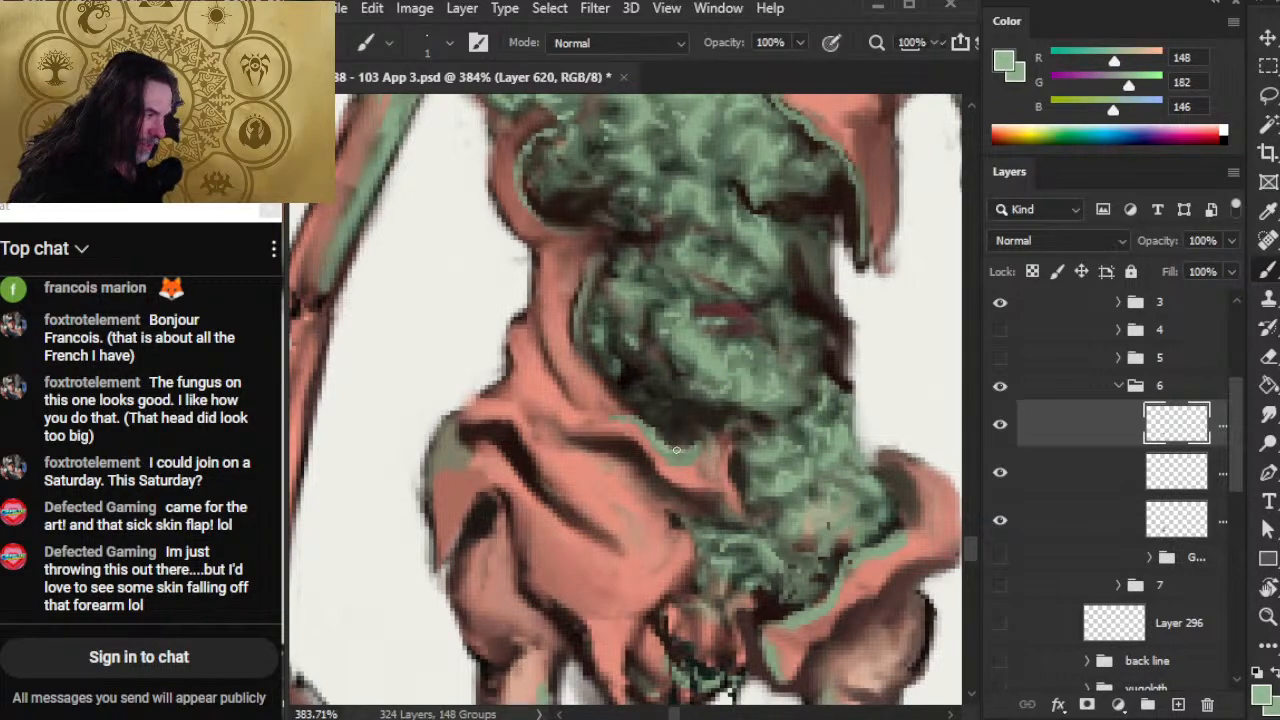
{"action": "mouse_move", "coordinate": [622, 428]}
{"action": "left_mouse_down"}
{"action": "mouse_move", "coordinate": [648, 444]}
{"action": "mouse_move", "coordinate": [591, 370]}
{"action": "left_mouse_up"}
{"action": "key", "text": "r"}
{"action": "key", "text": "b"}
{"action": "key", "text": "r"}
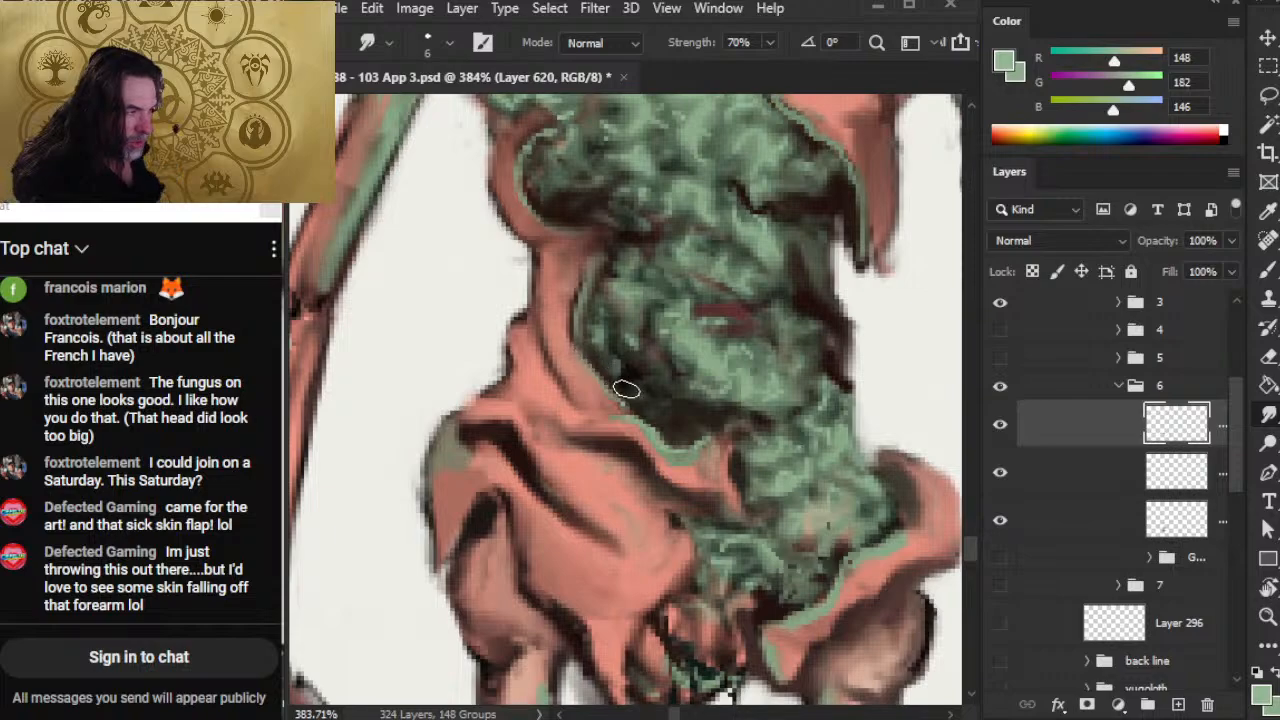
Step: Add light-green rims around the tip and lower edge of the torn hip skin, smudging and cleaning up the strokes
{"action": "left_click_drag", "start_coordinate": [690, 559], "coordinate": [621, 533]}
{"action": "key", "text": "b"}
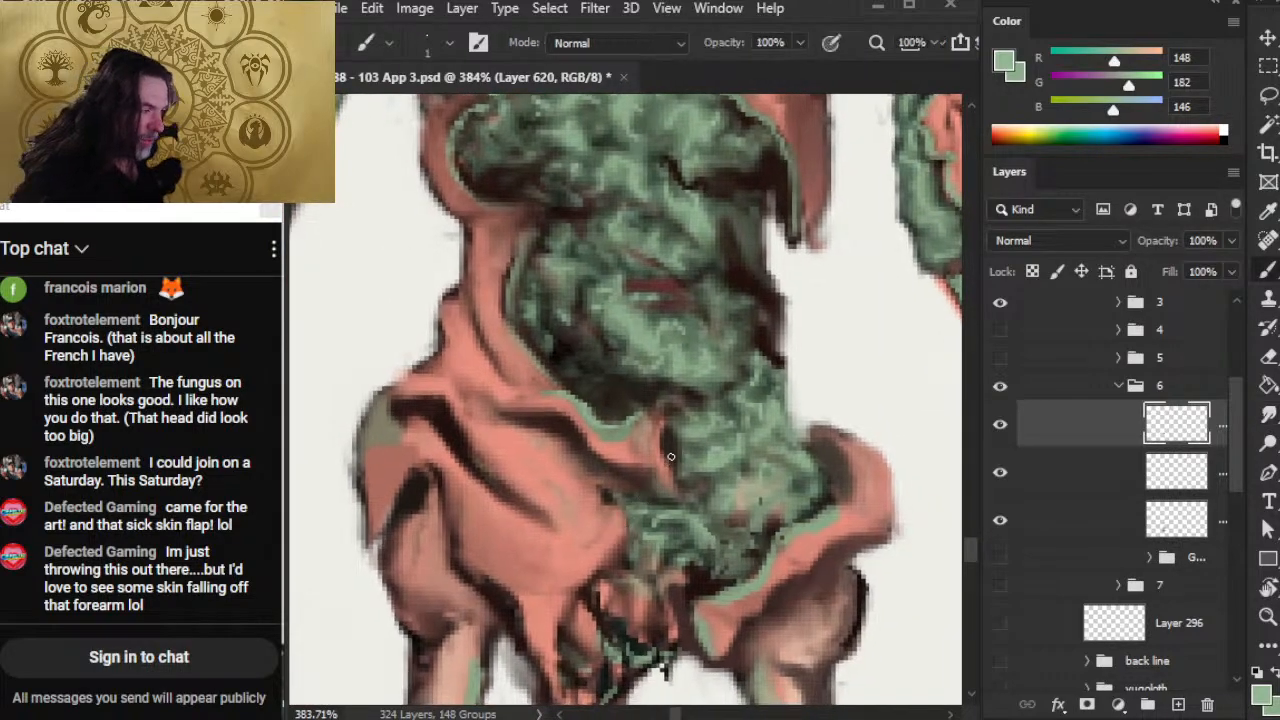
{"action": "left_click_drag", "start_coordinate": [668, 429], "coordinate": [681, 482]}
{"action": "key", "text": "r"}
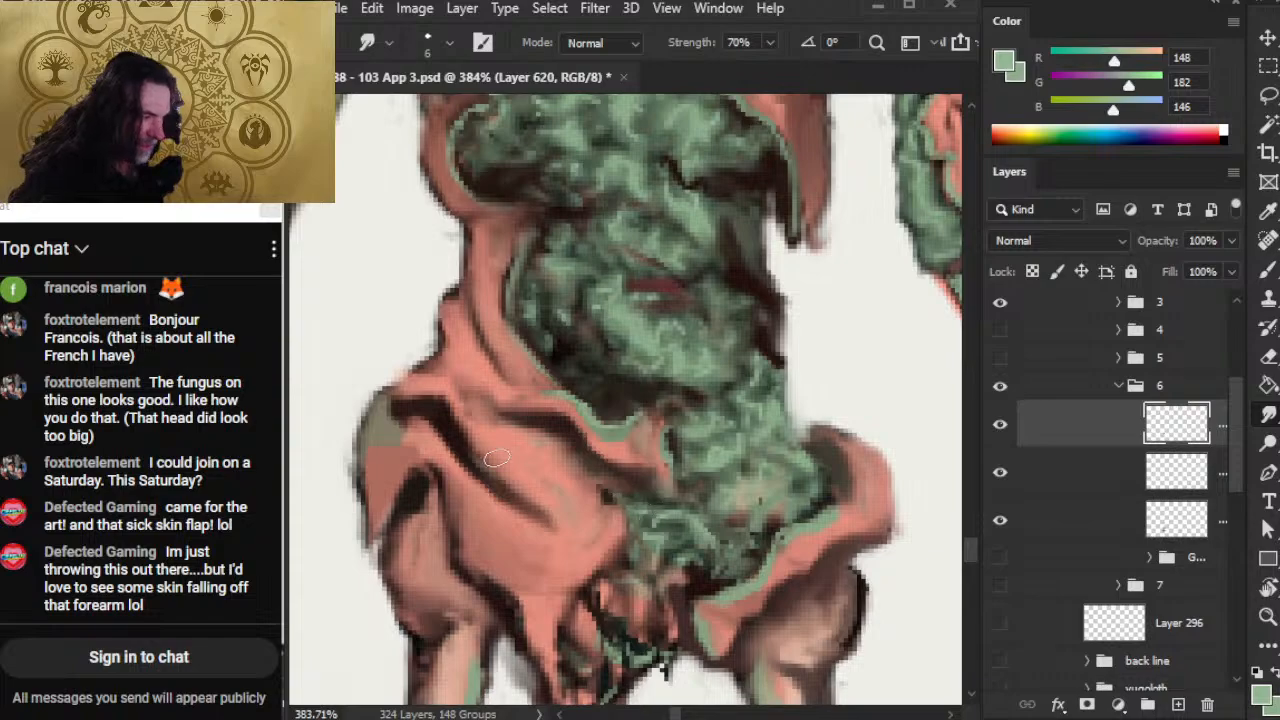
{"action": "key", "text": "b"}
{"action": "key", "text": "r"}
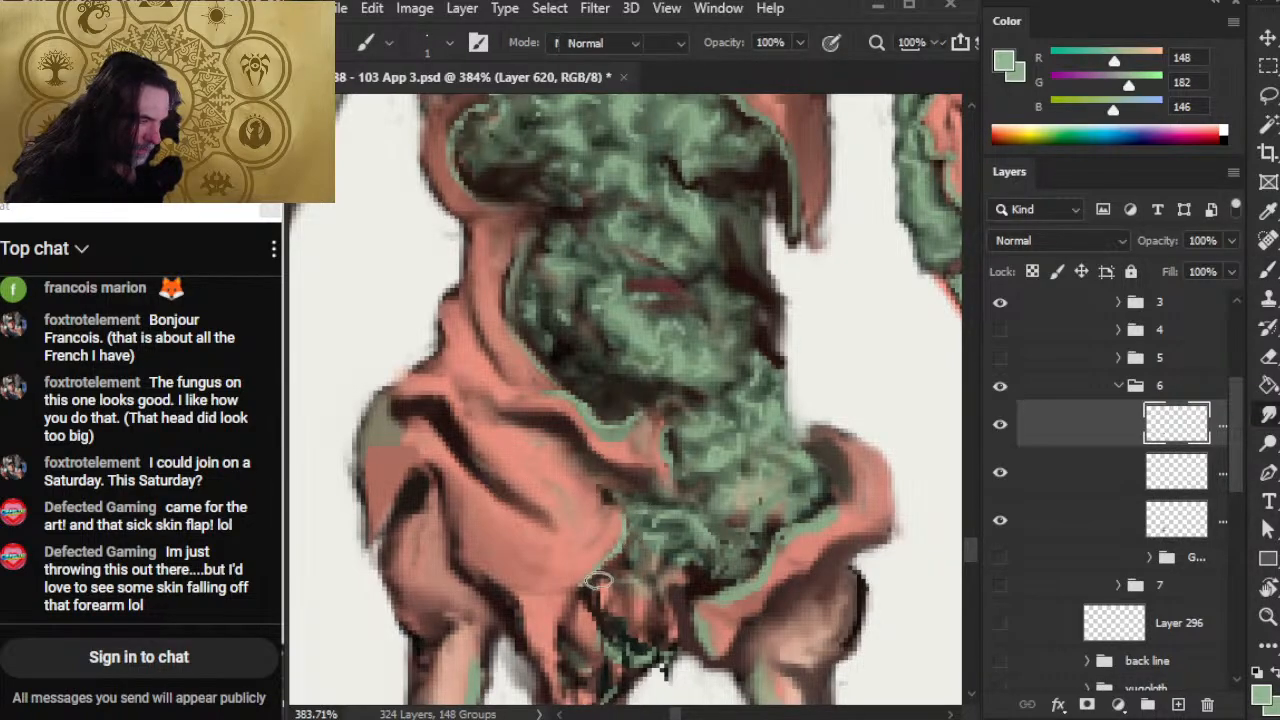
{"action": "key", "text": "b"}
{"action": "mouse_move", "coordinate": [462, 566]}
{"action": "left_mouse_down"}
{"action": "mouse_move", "coordinate": [519, 617]}
{"action": "mouse_move", "coordinate": [531, 601]}
{"action": "mouse_move", "coordinate": [504, 572]}
{"action": "mouse_move", "coordinate": [523, 612]}
{"action": "mouse_move", "coordinate": [504, 598]}
{"action": "mouse_move", "coordinate": [518, 642]}
{"action": "mouse_move", "coordinate": [511, 619]}
{"action": "mouse_move", "coordinate": [466, 583]}
{"action": "left_mouse_up"}
{"action": "key", "text": "r"}
{"action": "key", "text": "e"}
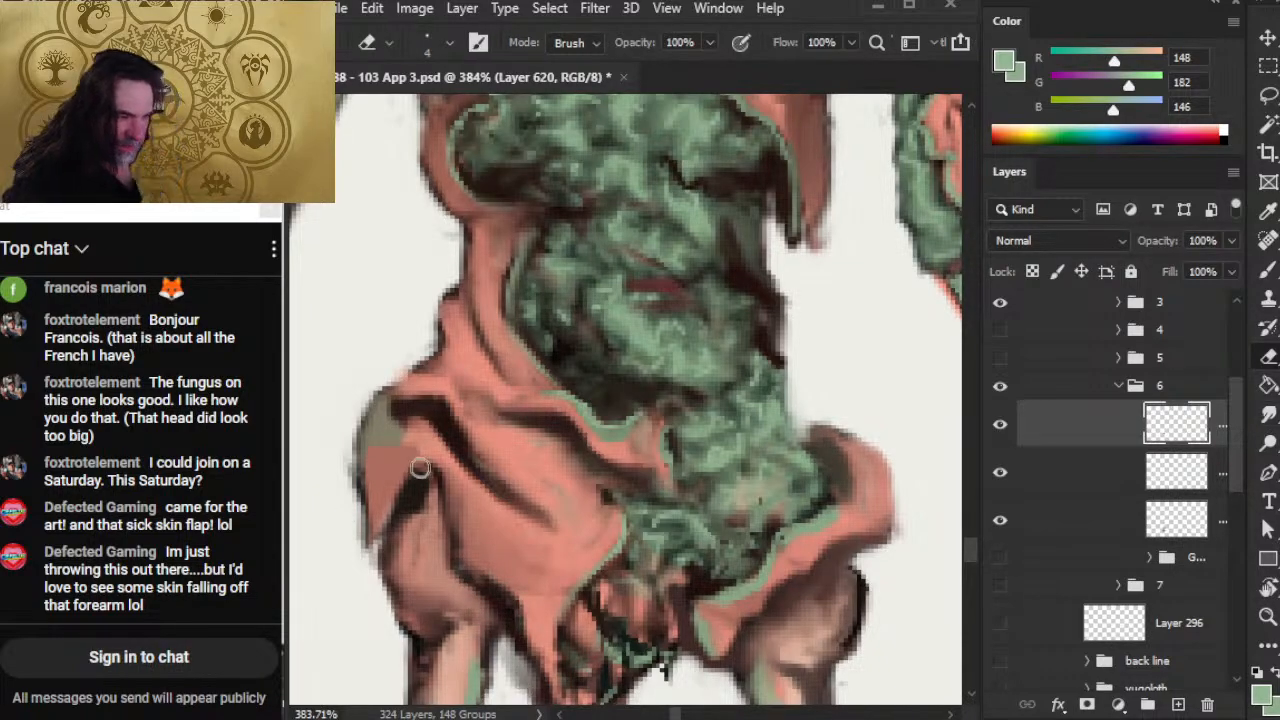
Step: Strengthen the light-green rim up the left side of the waist fungus and blend it into the dark shading
{"action": "key", "text": "b"}
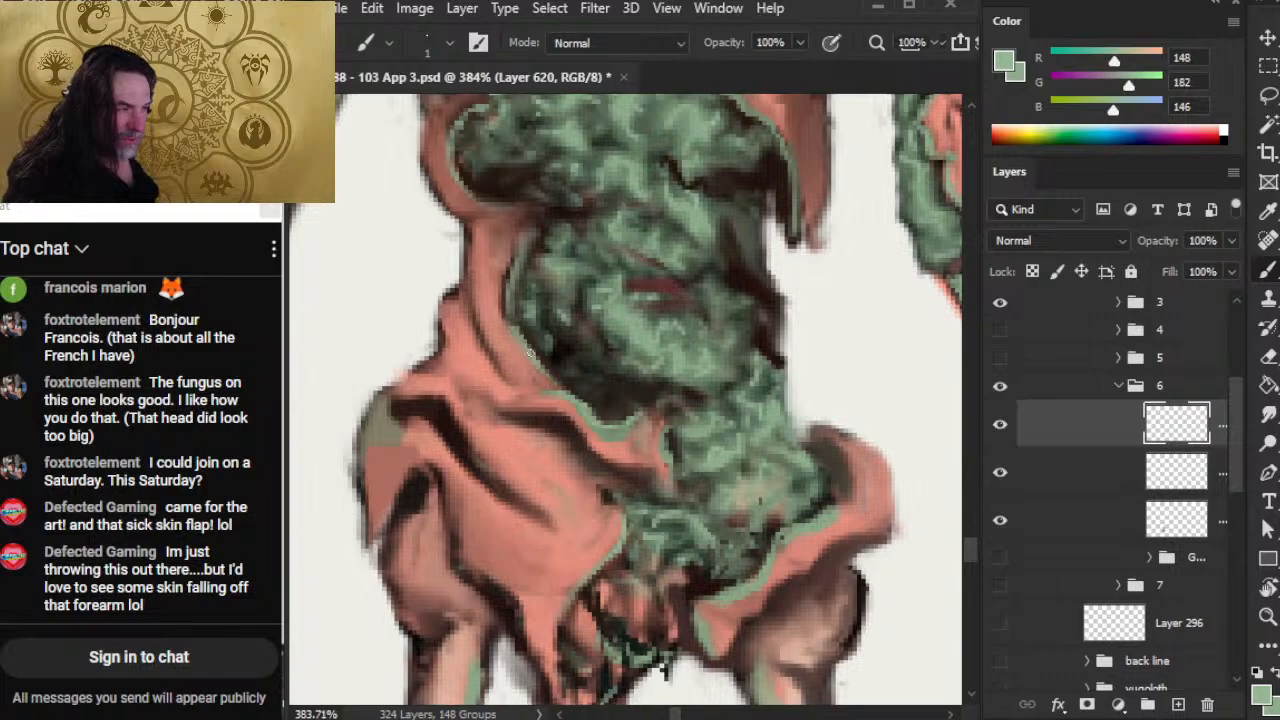
{"action": "key", "text": "r"}
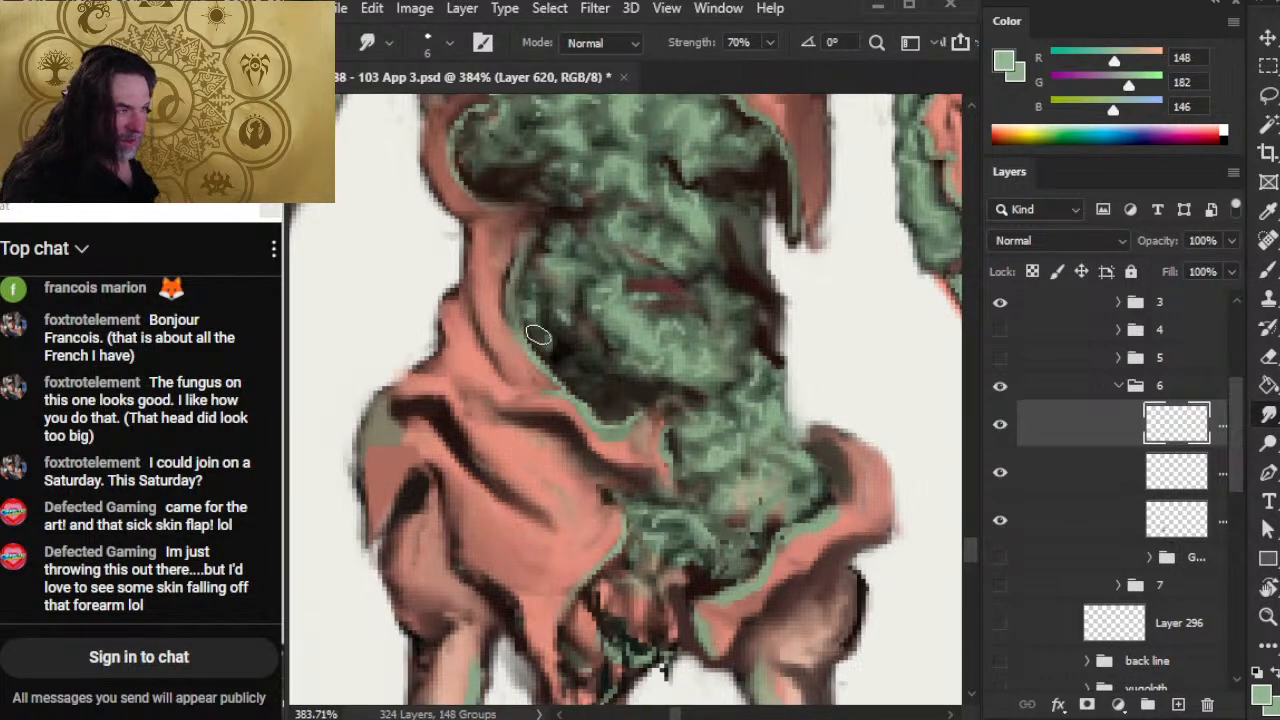
{"action": "key", "text": "b"}
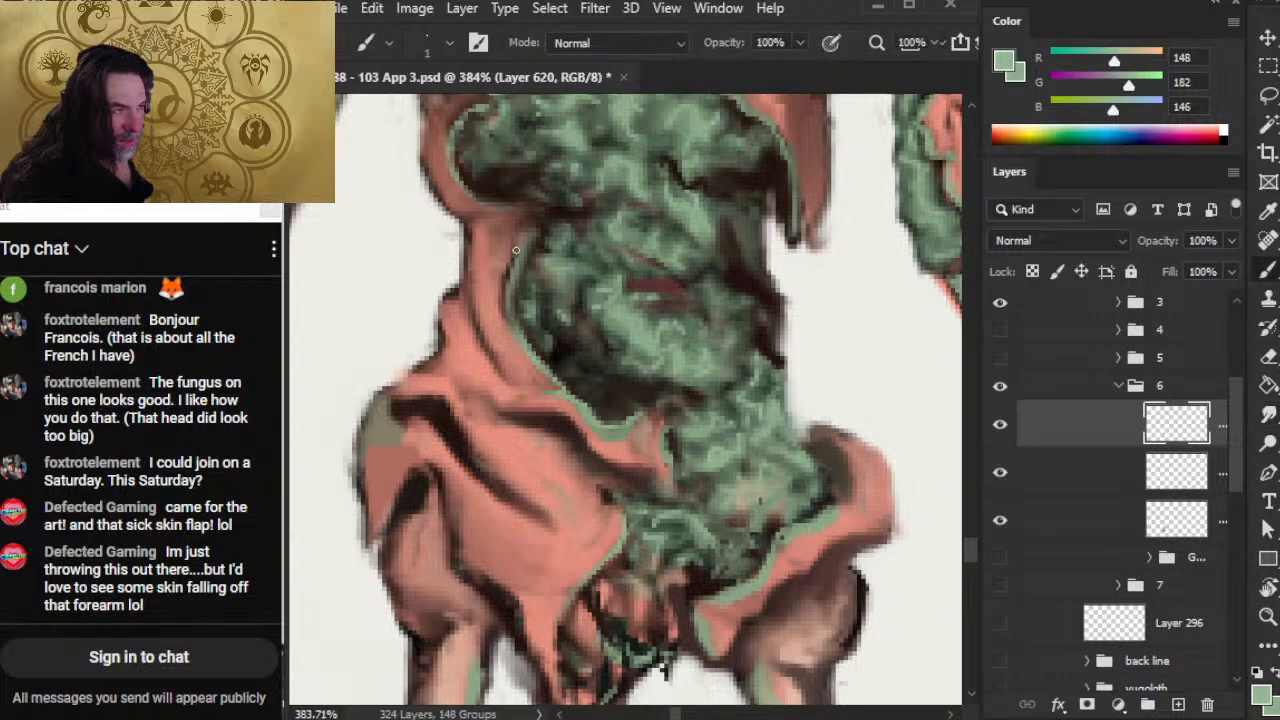
{"action": "key", "text": "r"}
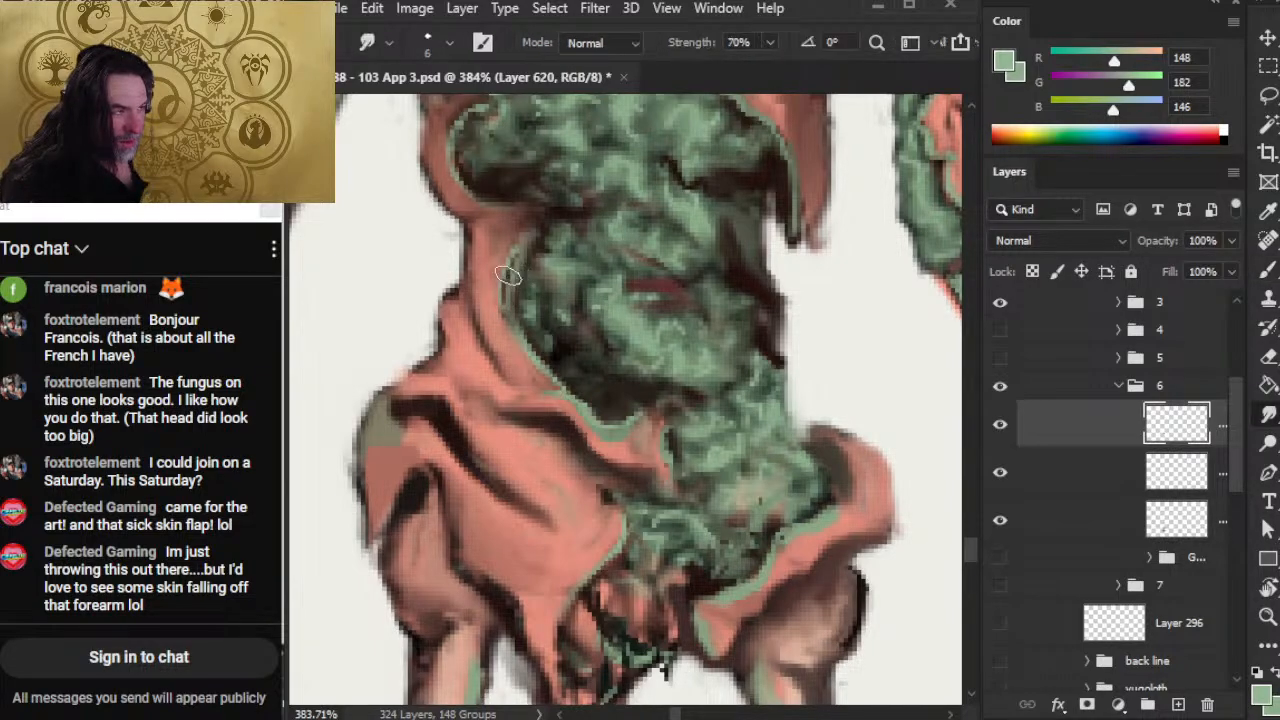
{"action": "mouse_move", "coordinate": [512, 278]}
{"action": "left_mouse_down"}
{"action": "mouse_move", "coordinate": [523, 235]}
{"action": "mouse_move", "coordinate": [511, 328]}
{"action": "mouse_move", "coordinate": [516, 277]}
{"action": "left_mouse_up"}
{"action": "key", "text": "b"}
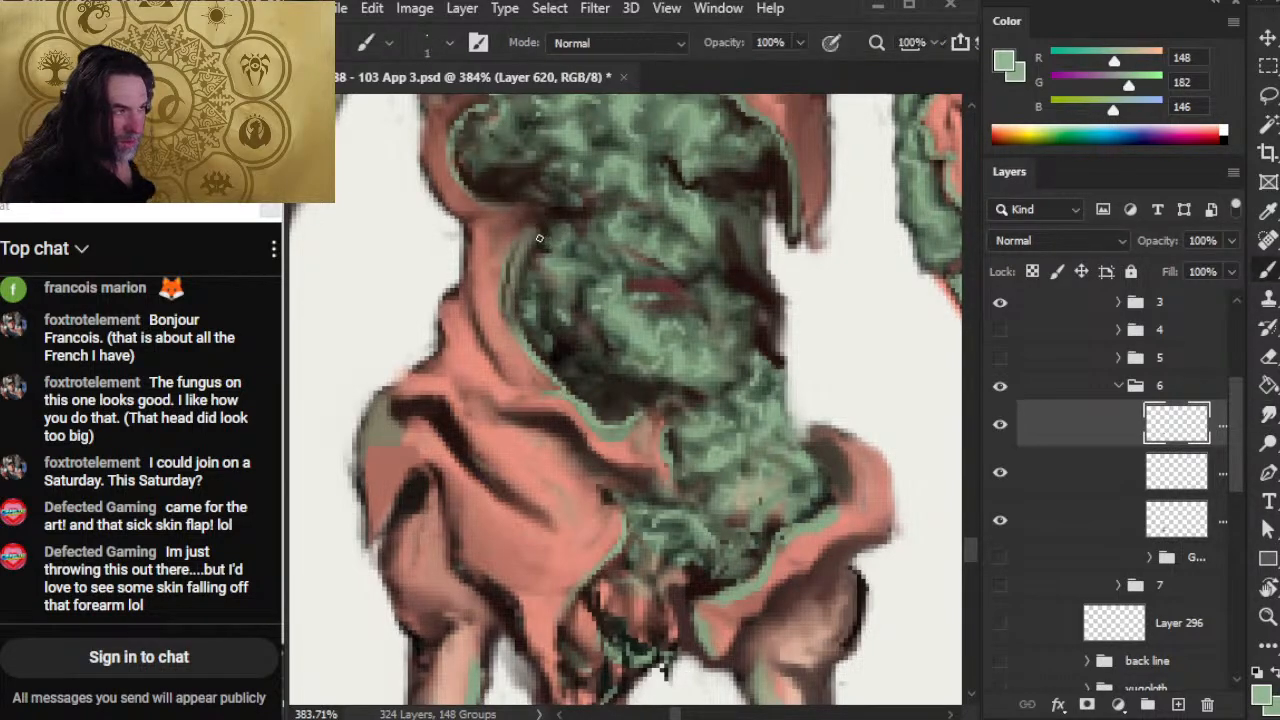
{"action": "left_click_drag", "start_coordinate": [537, 233], "coordinate": [519, 290]}
{"action": "key", "text": "r"}
{"action": "left_click_drag", "start_coordinate": [543, 248], "coordinate": [530, 288]}
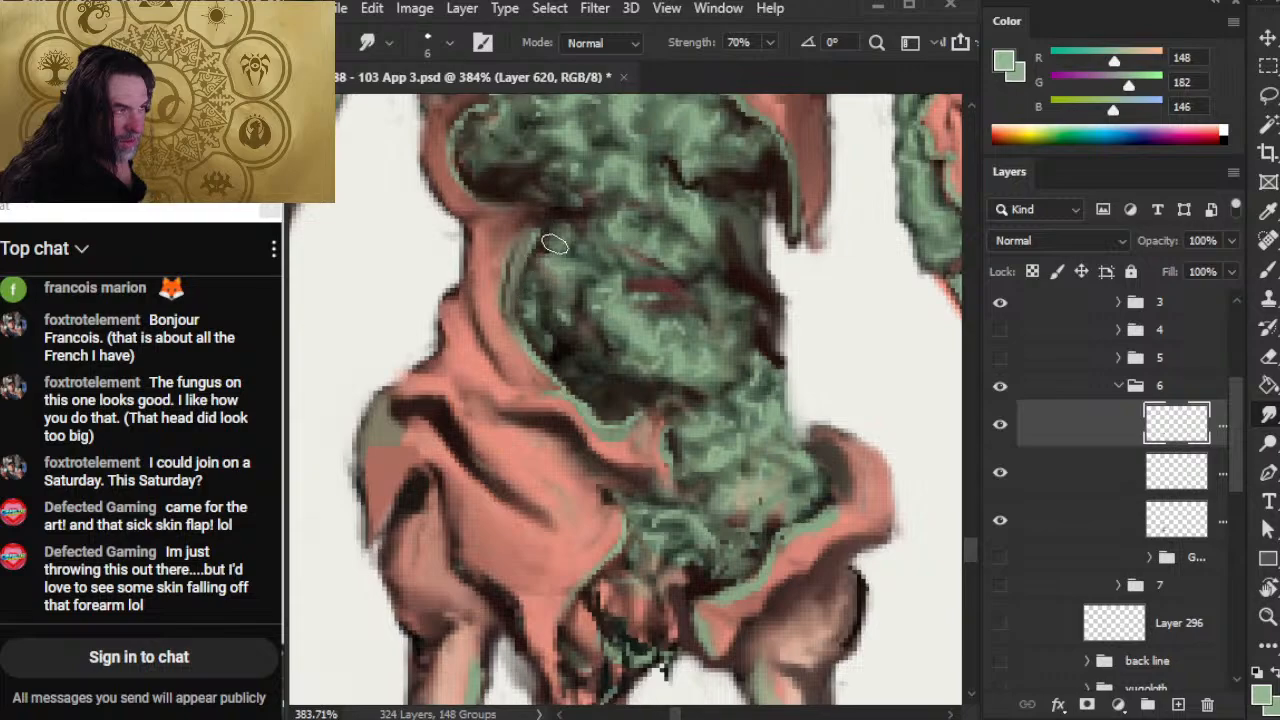
Step: Extend the light-green rim beneath the lowest left rib to join the waist fungus, and smudge the join
{"action": "key", "text": "b"}
{"action": "key", "text": "r"}
{"action": "mouse_move", "coordinate": [493, 200]}
{"action": "left_mouse_down"}
{"action": "mouse_move", "coordinate": [539, 202]}
{"action": "mouse_move", "coordinate": [509, 186]}
{"action": "left_mouse_up"}
{"action": "key", "text": "b"}
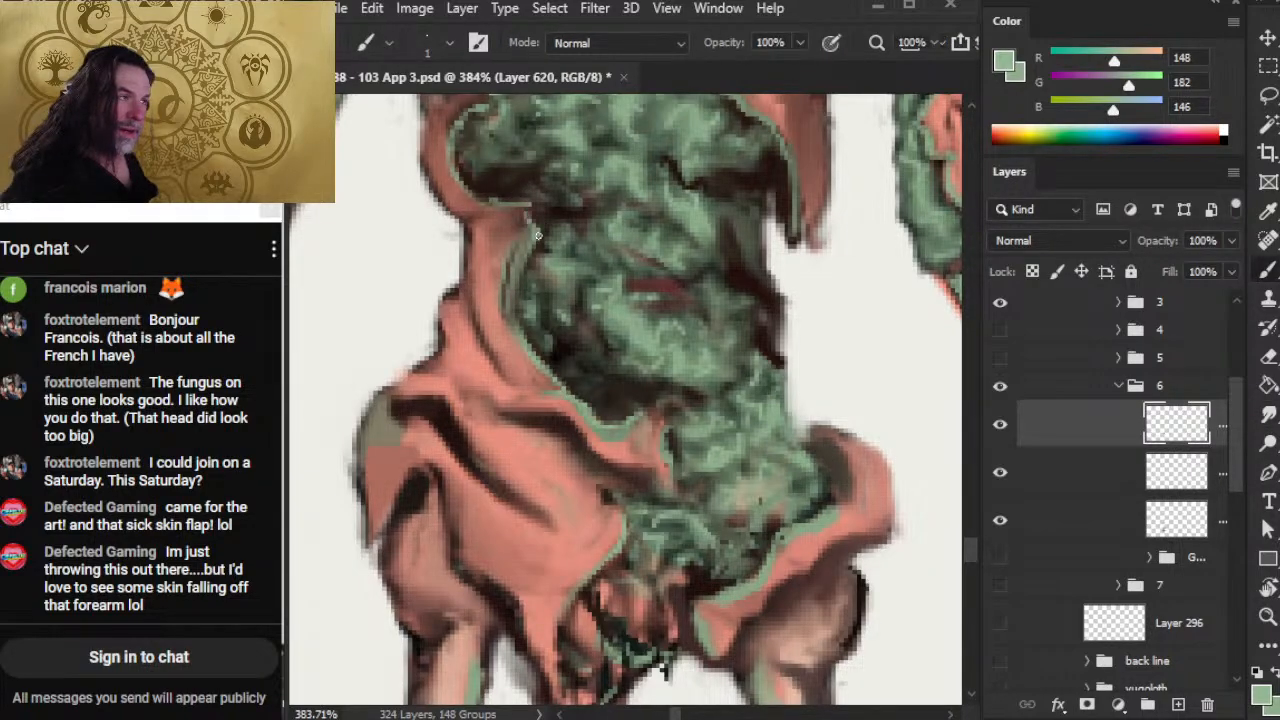
{"action": "key", "text": "r"}
{"action": "mouse_move", "coordinate": [537, 235]}
{"action": "left_mouse_down"}
{"action": "mouse_move", "coordinate": [571, 211]}
{"action": "mouse_move", "coordinate": [537, 192]}
{"action": "mouse_move", "coordinate": [572, 205]}
{"action": "mouse_move", "coordinate": [557, 197]}
{"action": "mouse_move", "coordinate": [574, 212]}
{"action": "mouse_move", "coordinate": [551, 205]}
{"action": "mouse_move", "coordinate": [554, 227]}
{"action": "mouse_move", "coordinate": [522, 187]}
{"action": "mouse_move", "coordinate": [497, 189]}
{"action": "mouse_move", "coordinate": [529, 182]}
{"action": "mouse_move", "coordinate": [525, 216]}
{"action": "mouse_move", "coordinate": [426, 299]}
{"action": "left_mouse_up"}
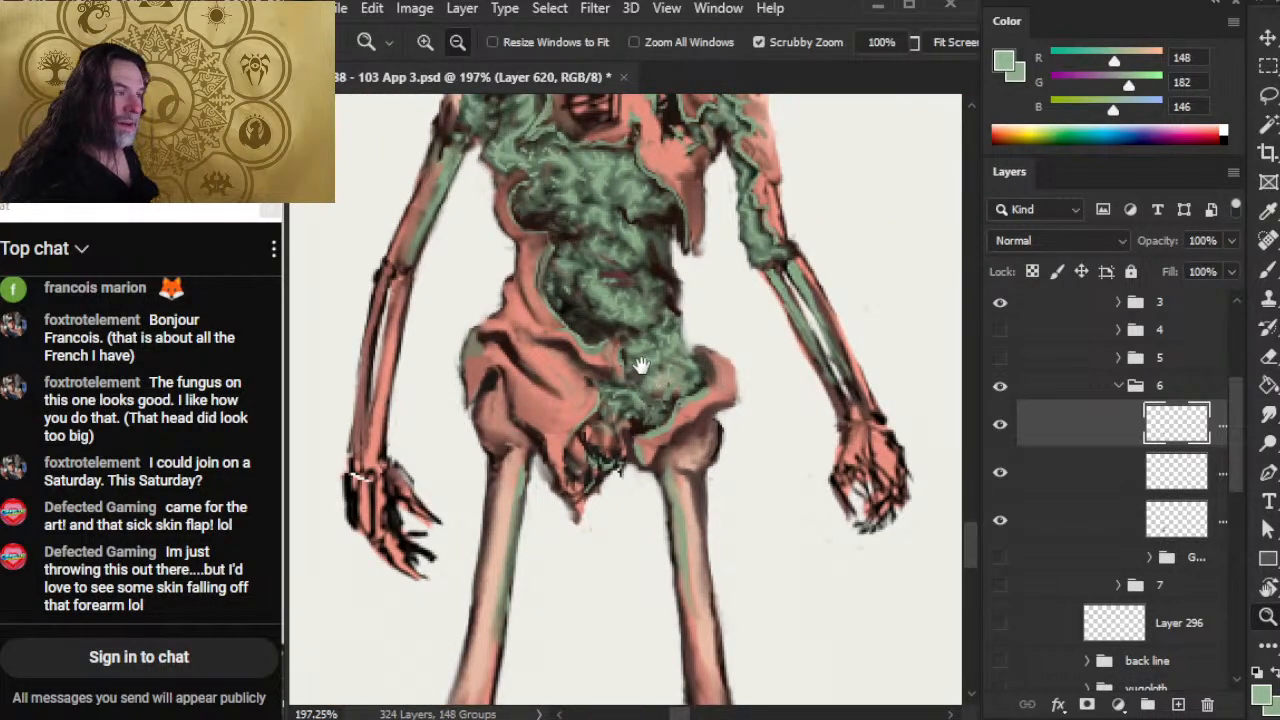
Step: Undo the last two strokes, then paint and smudge a light-green fungus edge on the belly below the hanging skin flap
{"action": "left_click_drag", "start_coordinate": [641, 365], "coordinate": [581, 505]}
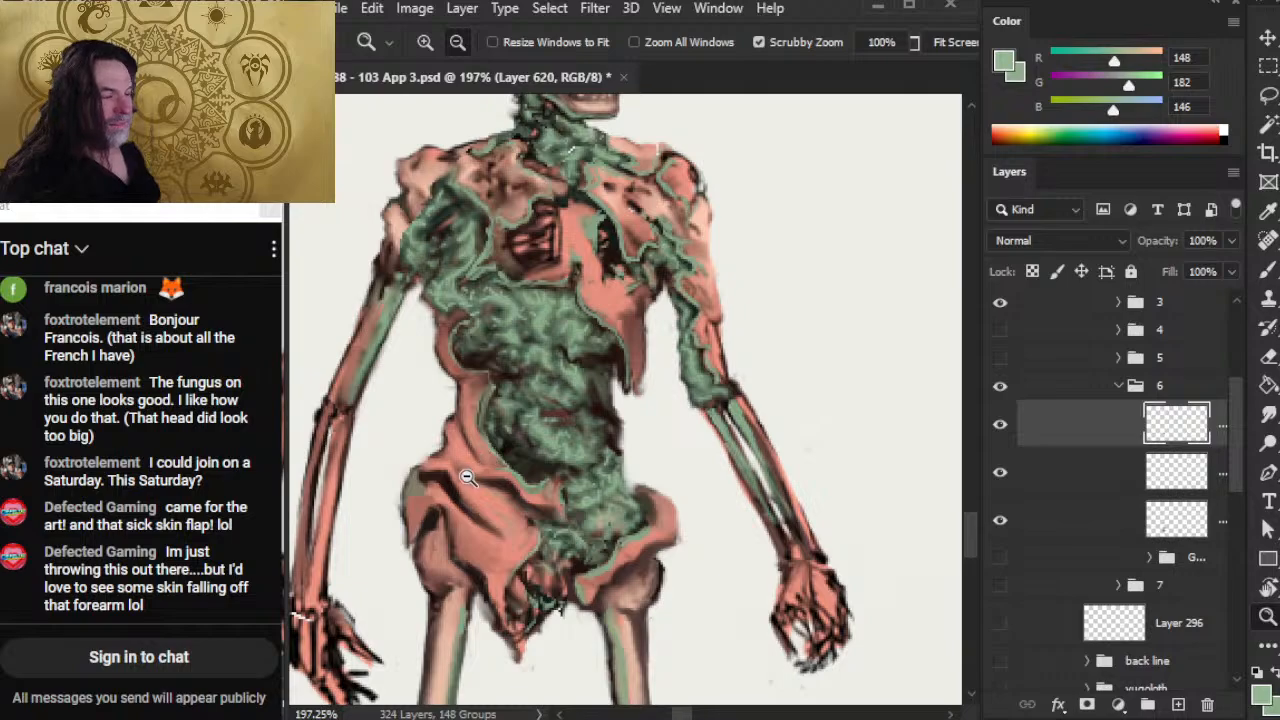
{"action": "mouse_move", "coordinate": [593, 382]}
{"action": "left_mouse_down"}
{"action": "mouse_move", "coordinate": [618, 446]}
{"action": "mouse_move", "coordinate": [587, 381]}
{"action": "mouse_move", "coordinate": [603, 414]}
{"action": "left_mouse_up"}
{"action": "key", "text": "ctrl+z"}
{"action": "key", "text": "ctrl+z"}
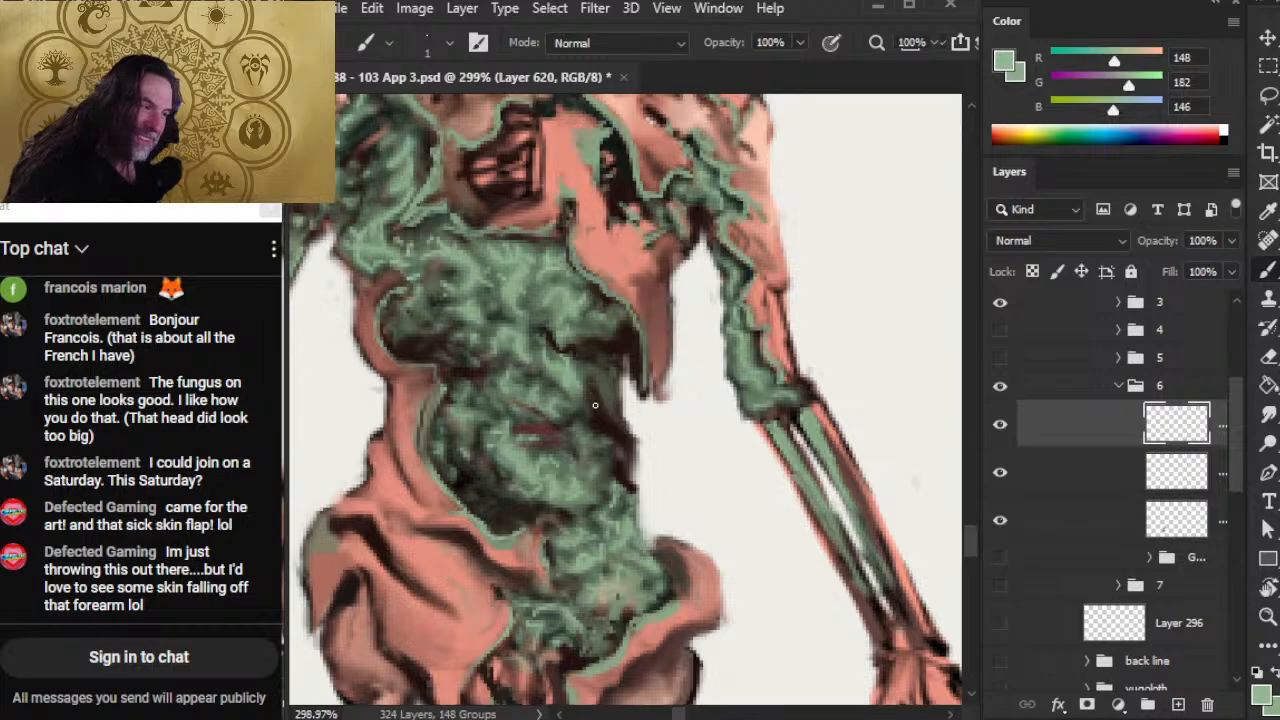
{"action": "key", "text": "r"}
{"action": "left_click_drag", "start_coordinate": [587, 380], "coordinate": [623, 433]}
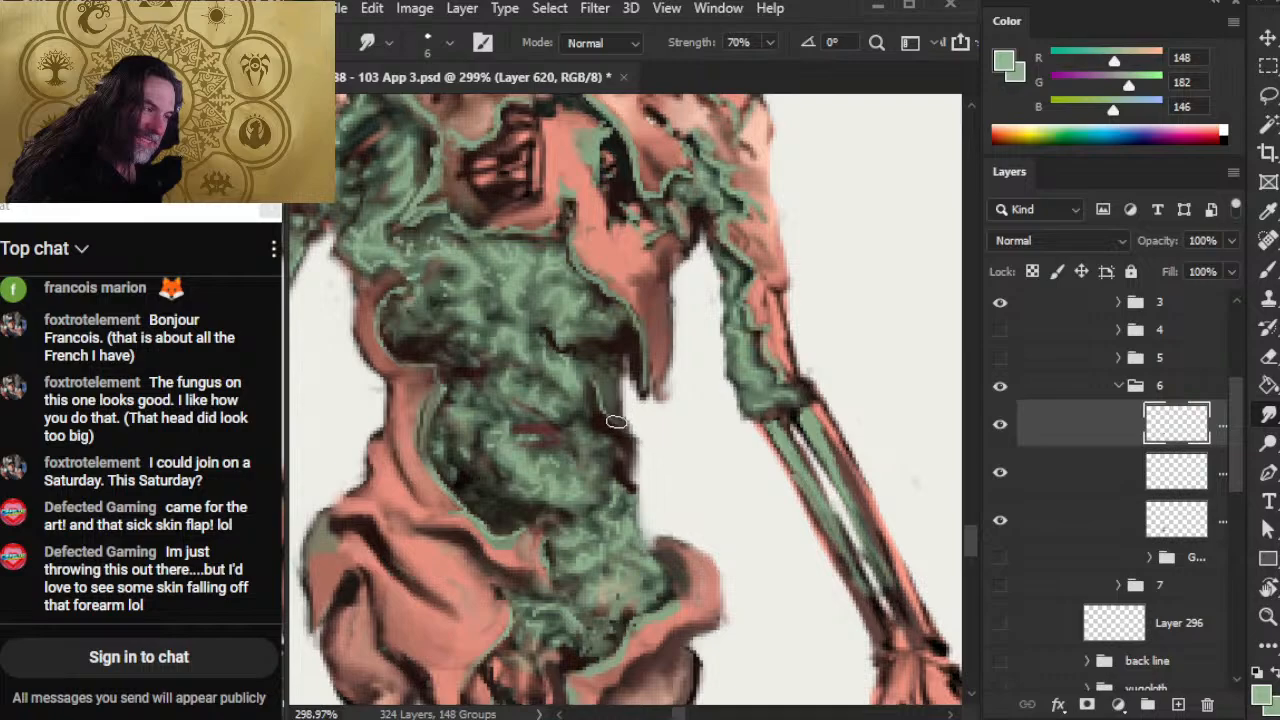
{"action": "key", "text": "b"}
{"action": "key", "text": "r"}
{"action": "key", "text": "e"}
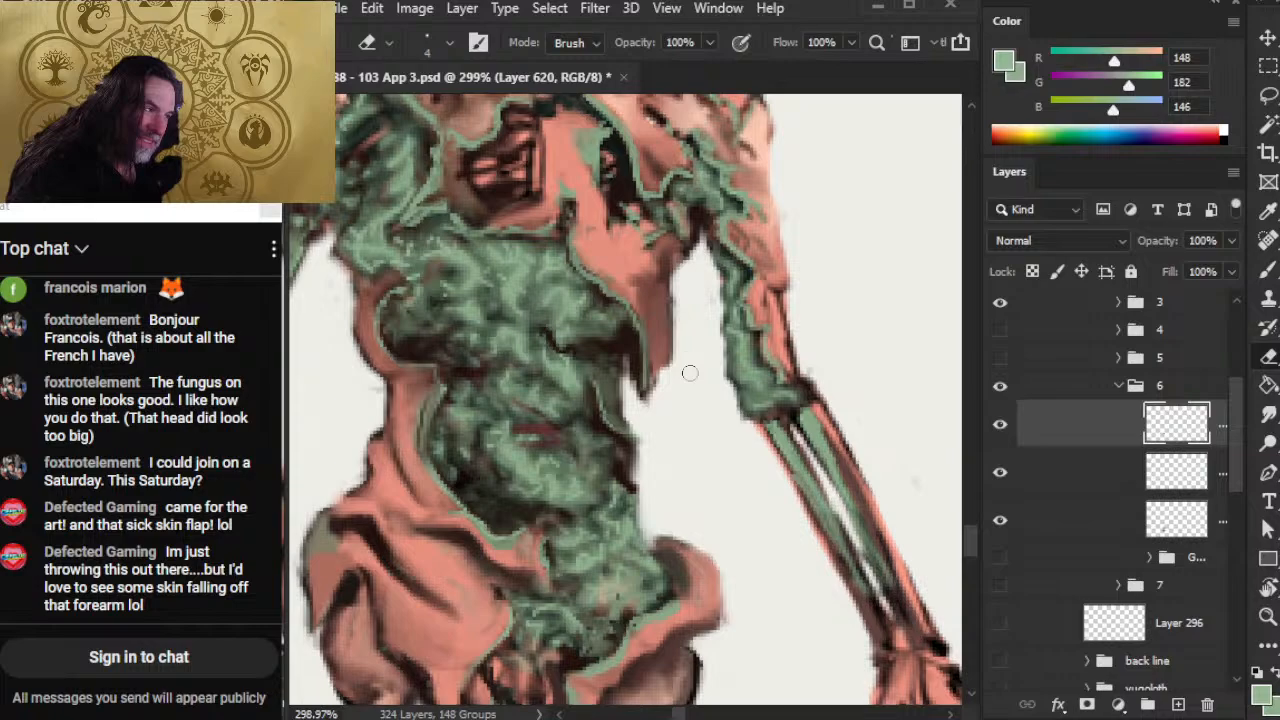
{"action": "key", "text": "b"}
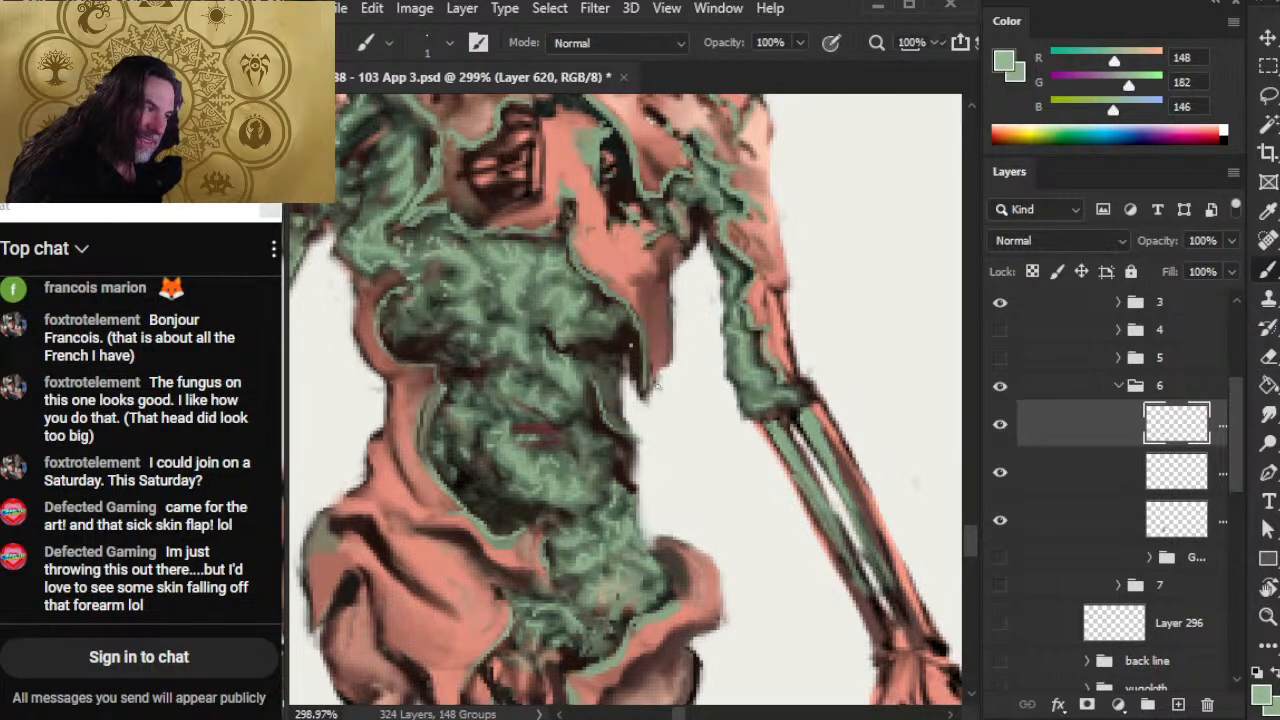
{"action": "key", "text": "z"}
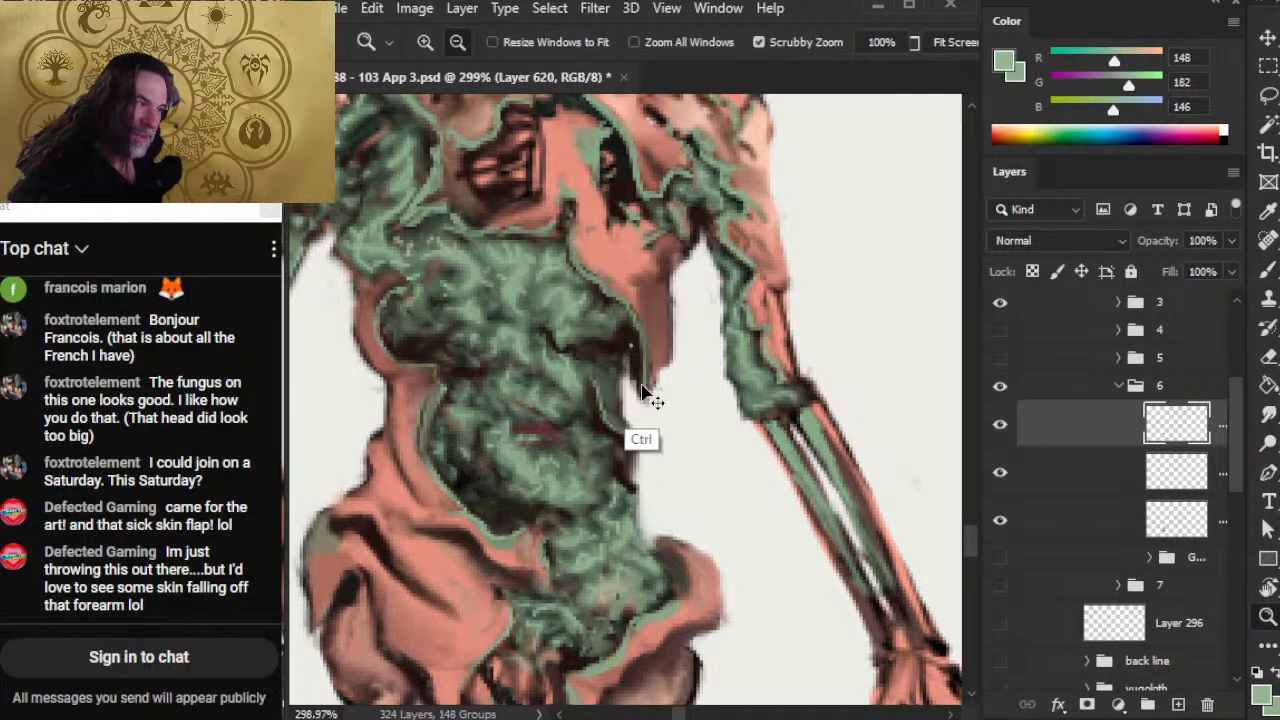
{"action": "key", "text": "ctrl+minus"}
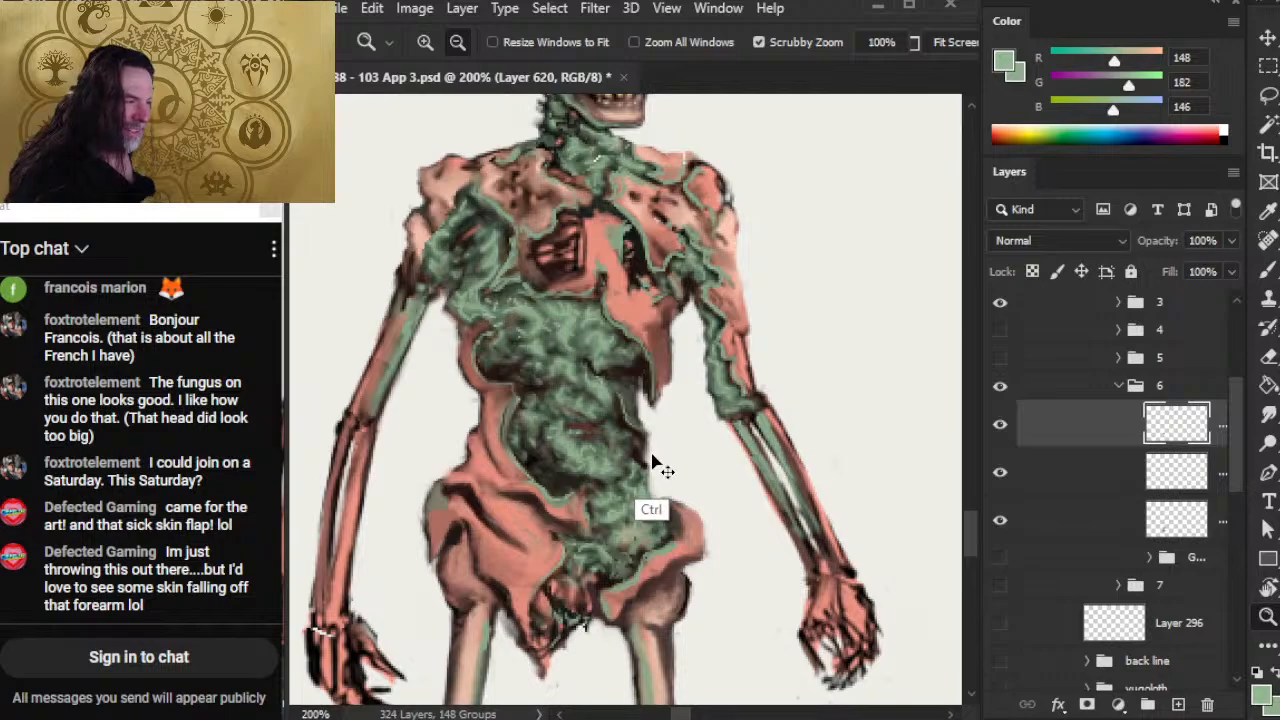
{"action": "key", "text": "b"}
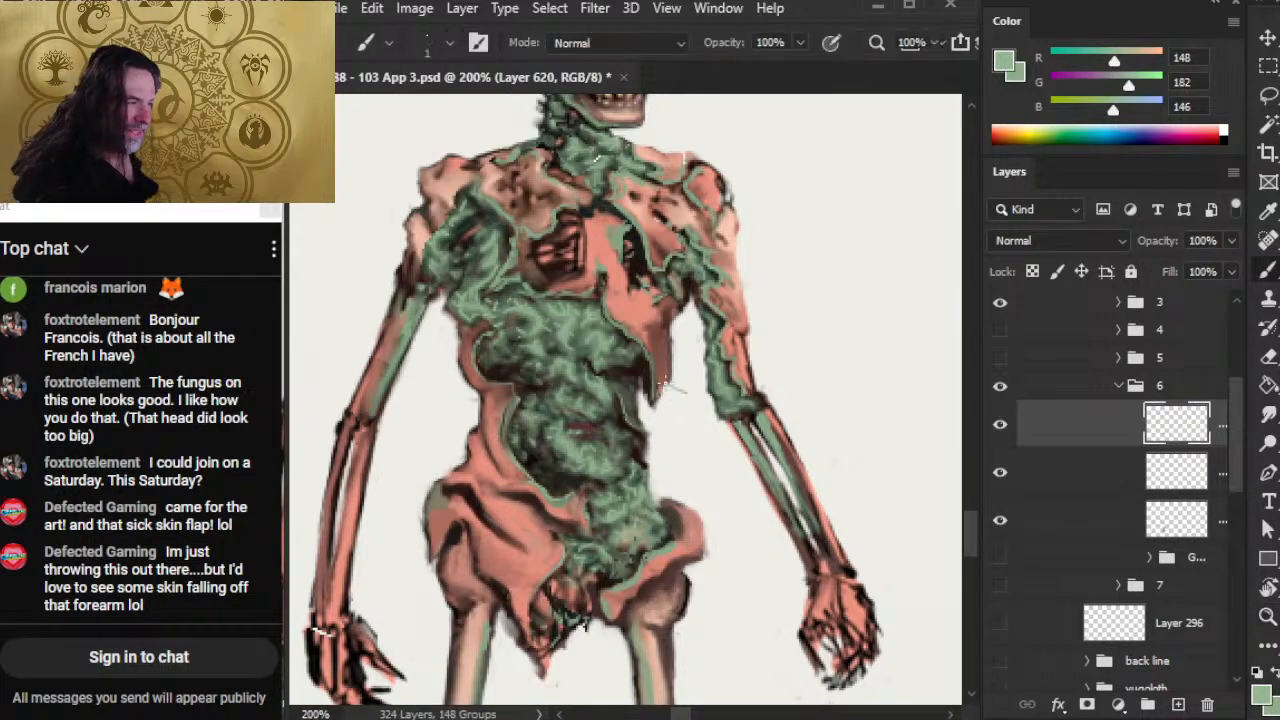
{"action": "key", "text": "l"}
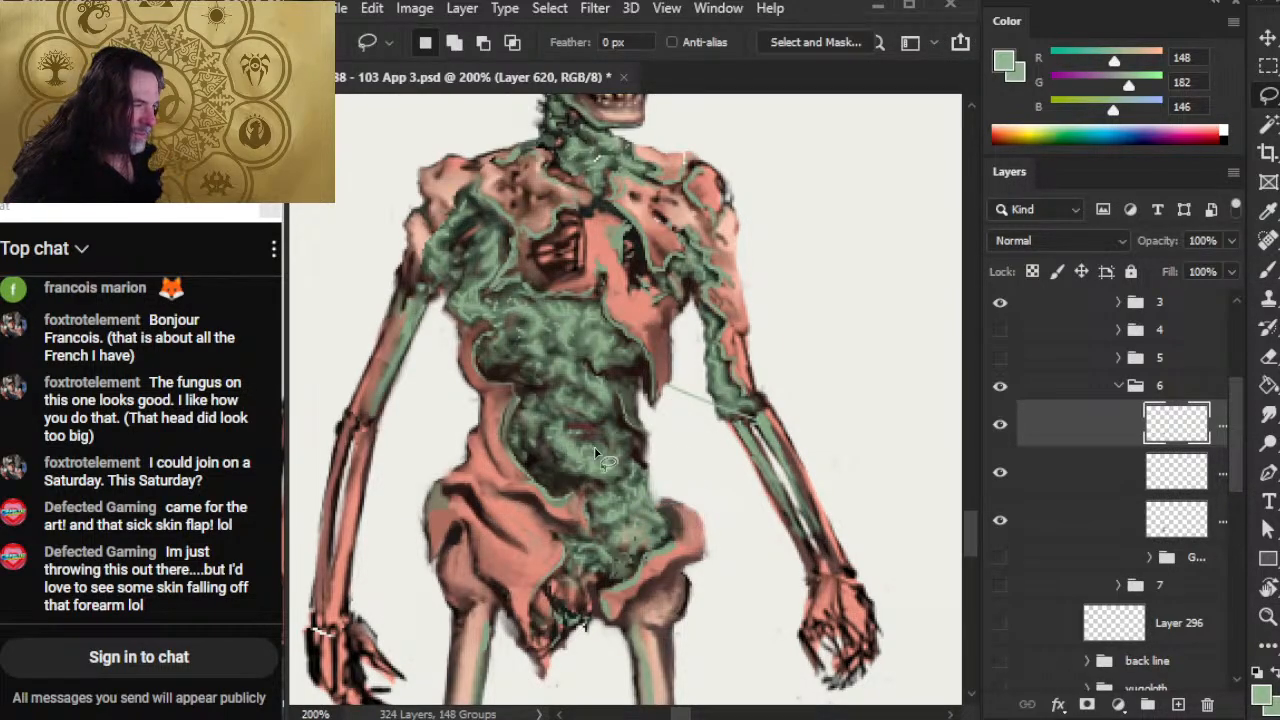
Step: Define the hanging skin flap's edge with sampled dark brown and erase the excess along its outer side
{"action": "key", "text": "z"}
{"action": "mouse_move", "coordinate": [645, 378]}
{"action": "left_mouse_down"}
{"action": "mouse_move", "coordinate": [764, 405]}
{"action": "mouse_move", "coordinate": [668, 443]}
{"action": "left_mouse_up"}
{"action": "key", "text": "b"}
{"action": "left_click", "coordinate": [648, 382], "text": "alt"}
{"action": "key", "text": "z"}
{"action": "key", "text": "b"}
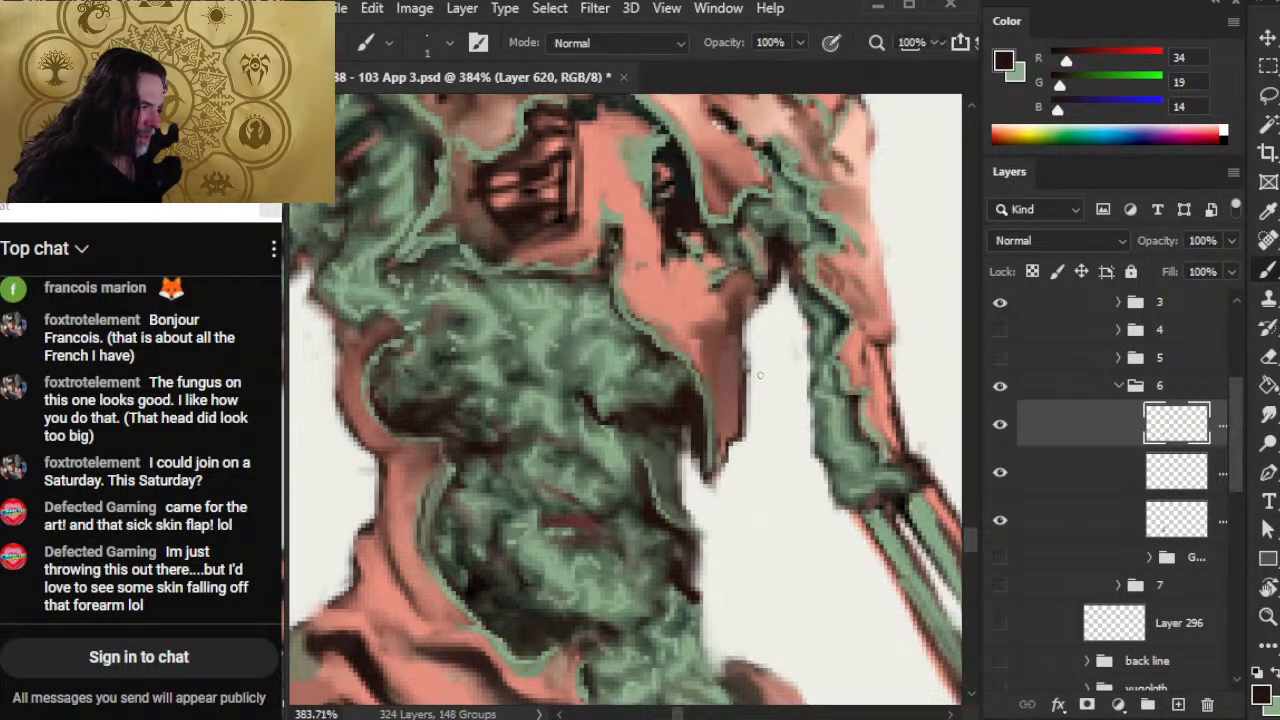
{"action": "key", "text": "e"}
{"action": "left_click_drag", "start_coordinate": [747, 364], "coordinate": [746, 420]}
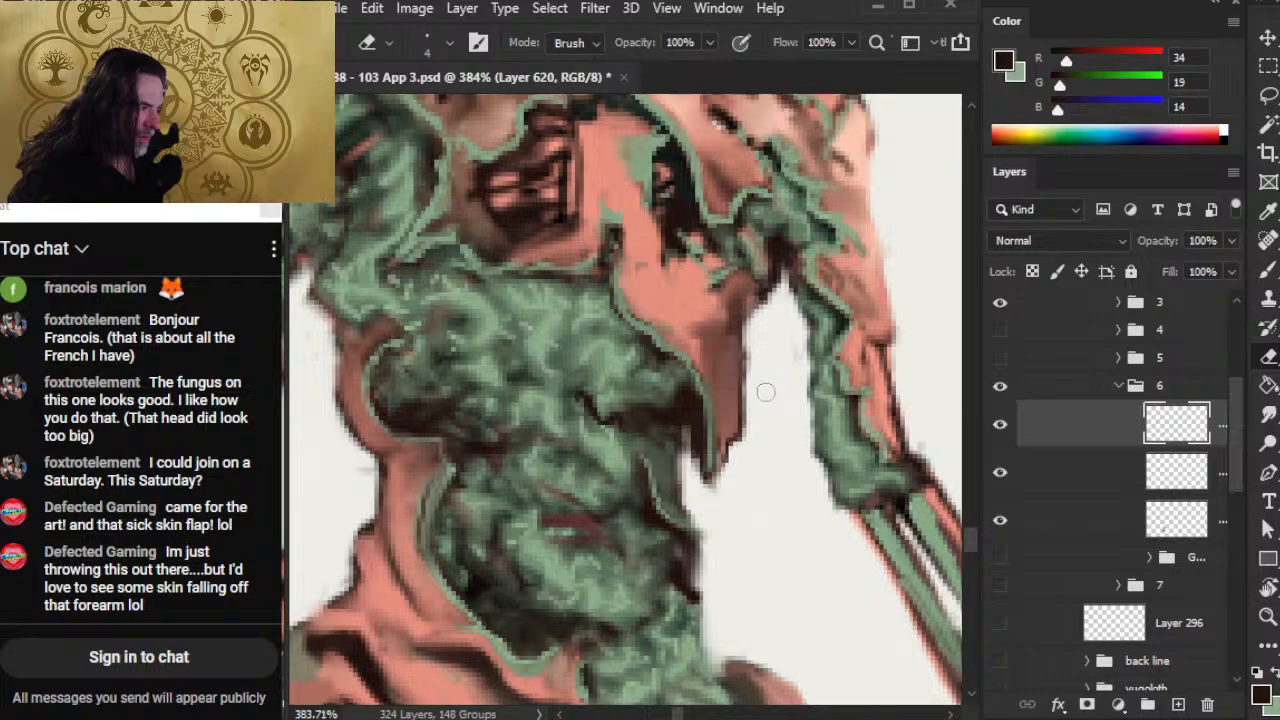
Step: Smudge the shading on the upper part of the hanging skin flap
{"action": "key", "text": "b"}
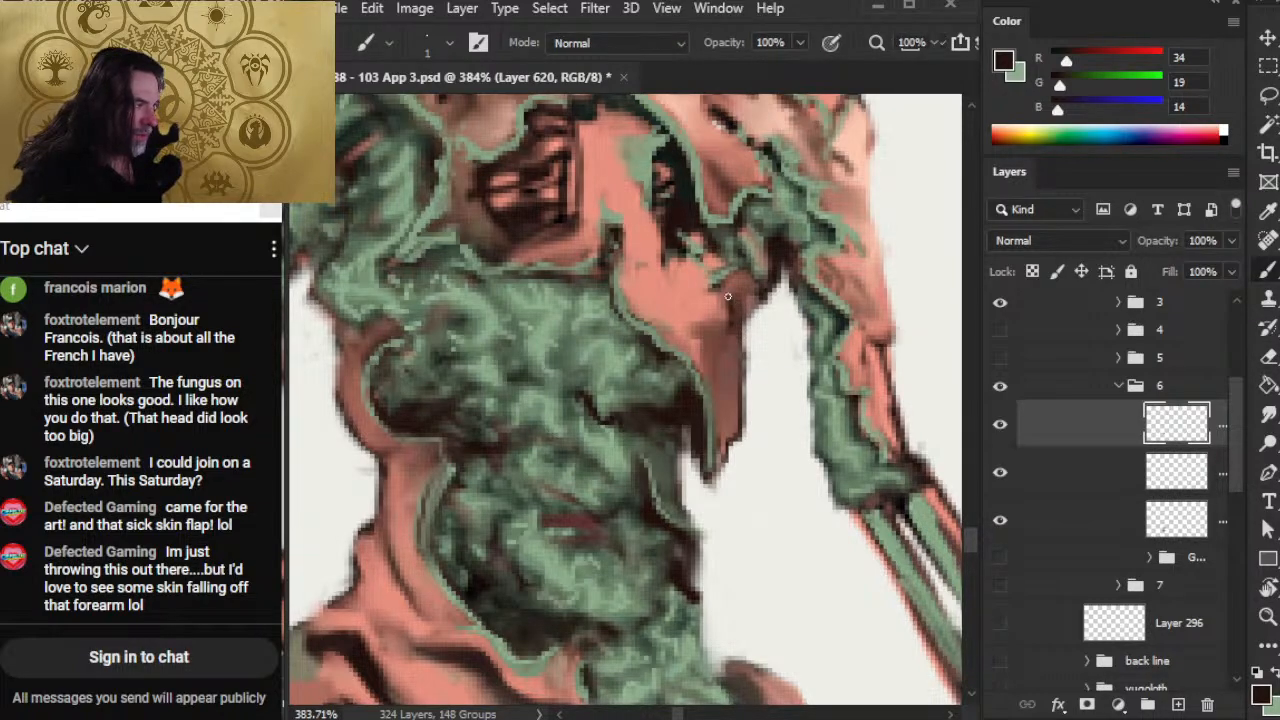
{"action": "key", "text": "r"}
{"action": "mouse_move", "coordinate": [717, 340]}
{"action": "left_mouse_down"}
{"action": "mouse_move", "coordinate": [723, 354]}
{"action": "mouse_move", "coordinate": [726, 287]}
{"action": "left_mouse_up"}
Step: Paint sampled light green along the hanging skin flap's inner edge, smudge it, and undo the accidental layer shift
{"action": "key", "text": "b"}
{"action": "left_click", "coordinate": [840, 400], "text": "alt"}
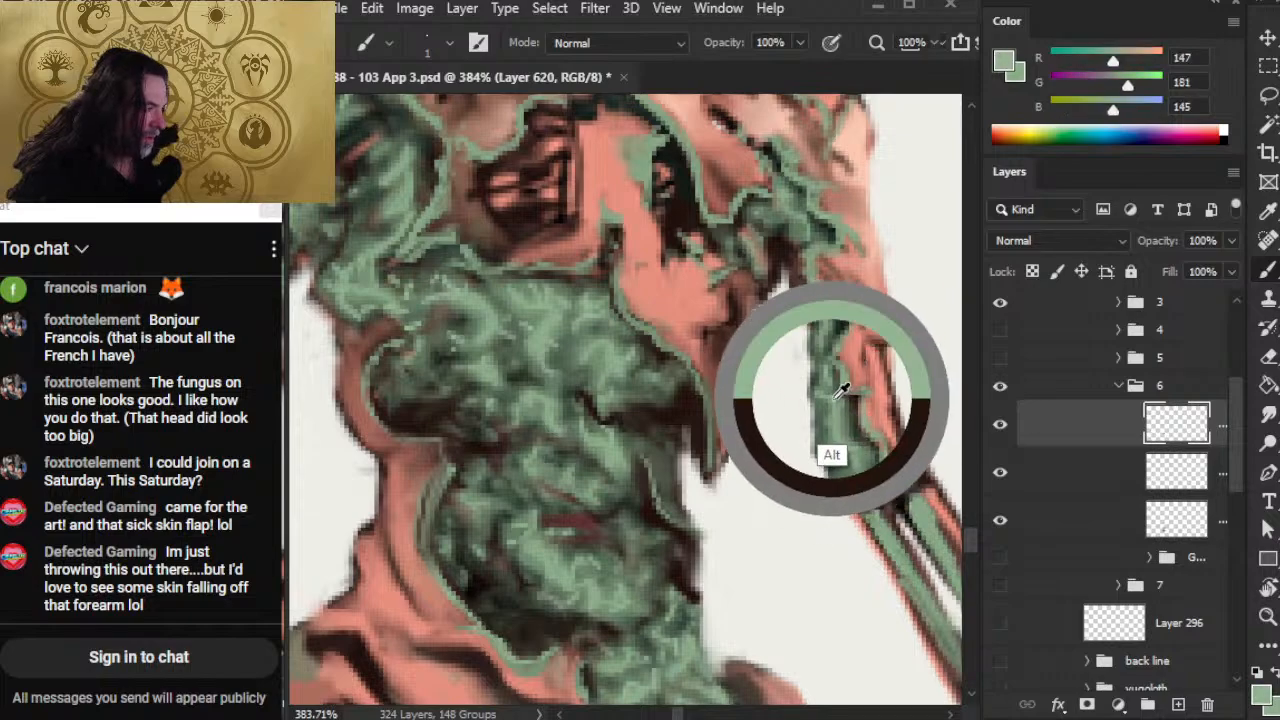
{"action": "mouse_move", "coordinate": [711, 376]}
{"action": "left_mouse_down"}
{"action": "mouse_move", "coordinate": [714, 425]}
{"action": "mouse_move", "coordinate": [730, 422]}
{"action": "left_mouse_up"}
{"action": "key", "text": "r"}
{"action": "key", "text": "v"}
{"action": "key", "text": "r"}
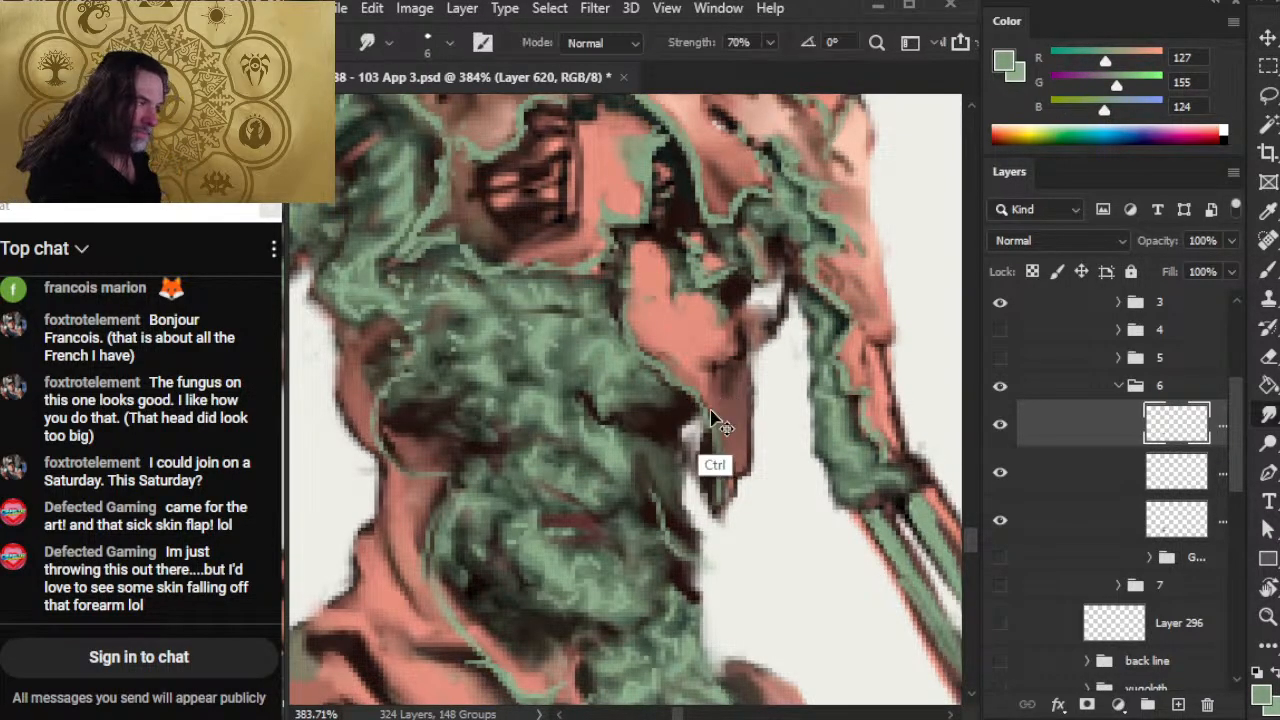
{"action": "key", "text": "ctrl+z"}
{"action": "key", "text": "b"}
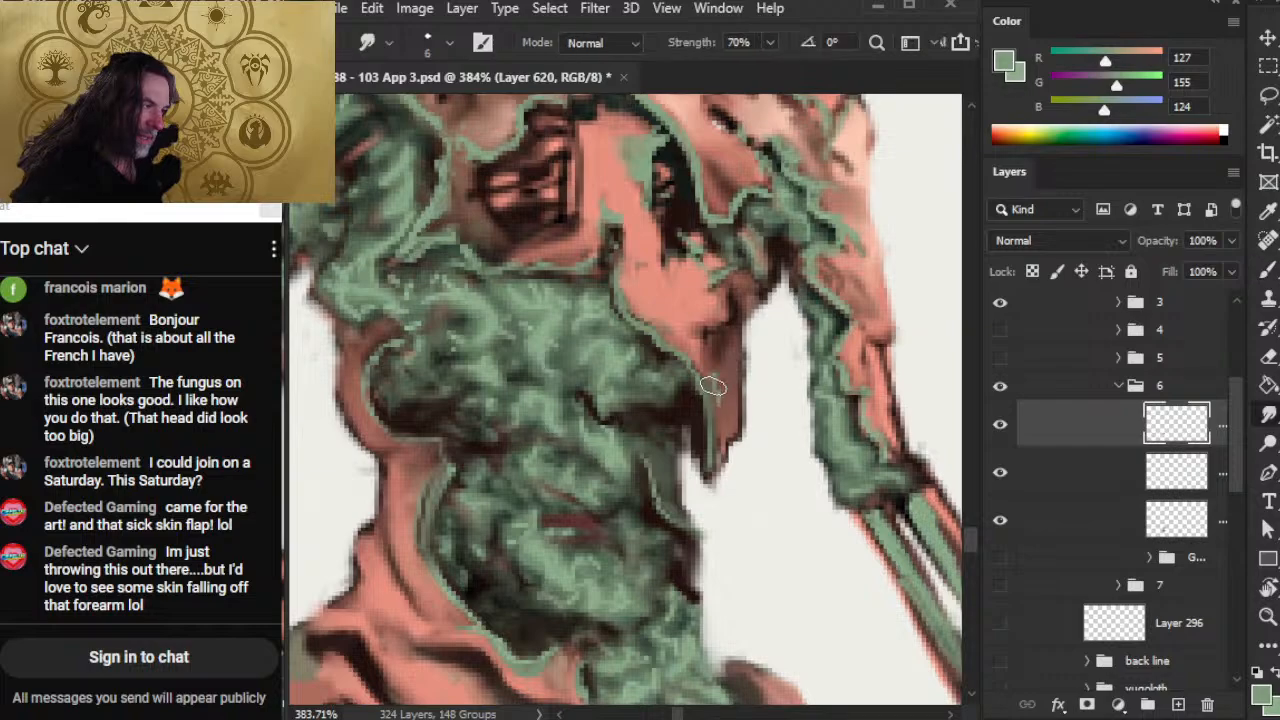
{"action": "key", "text": "r"}
{"action": "key", "text": "e"}
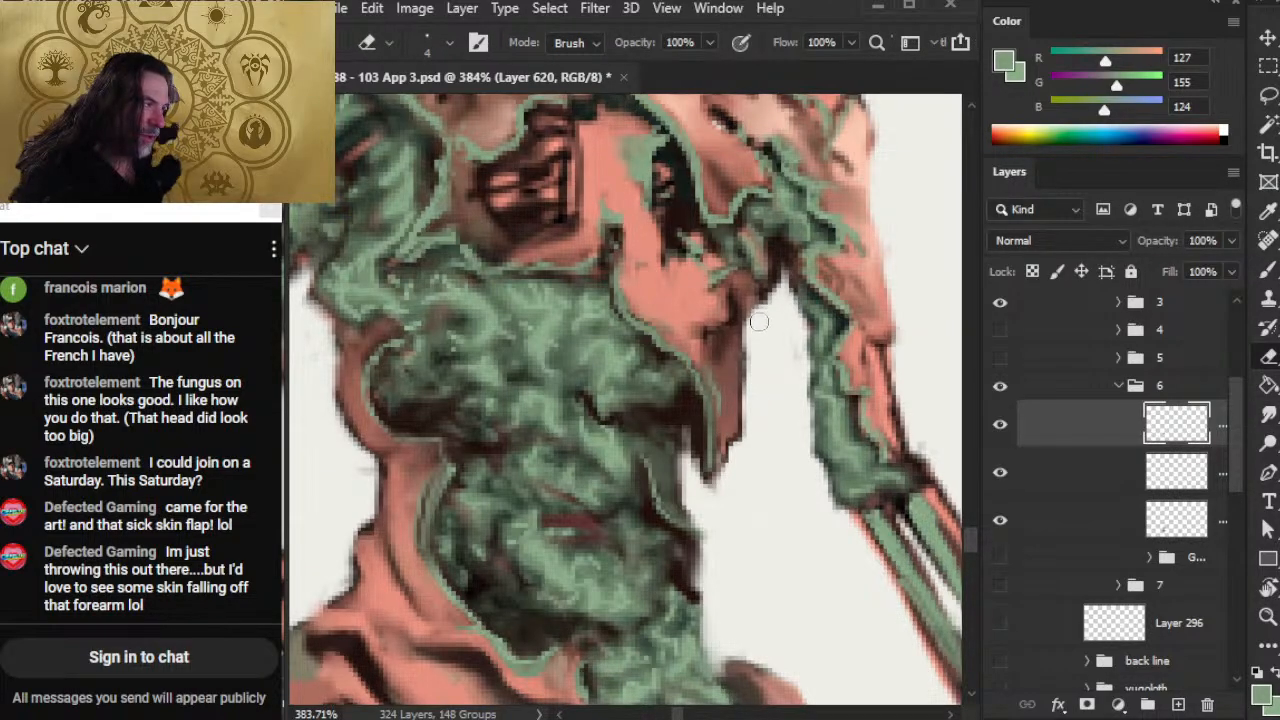
Step: Add a muted green fungus patch on the upper part of the hanging skin flap and smudge it into the skin
{"action": "key", "text": "b"}
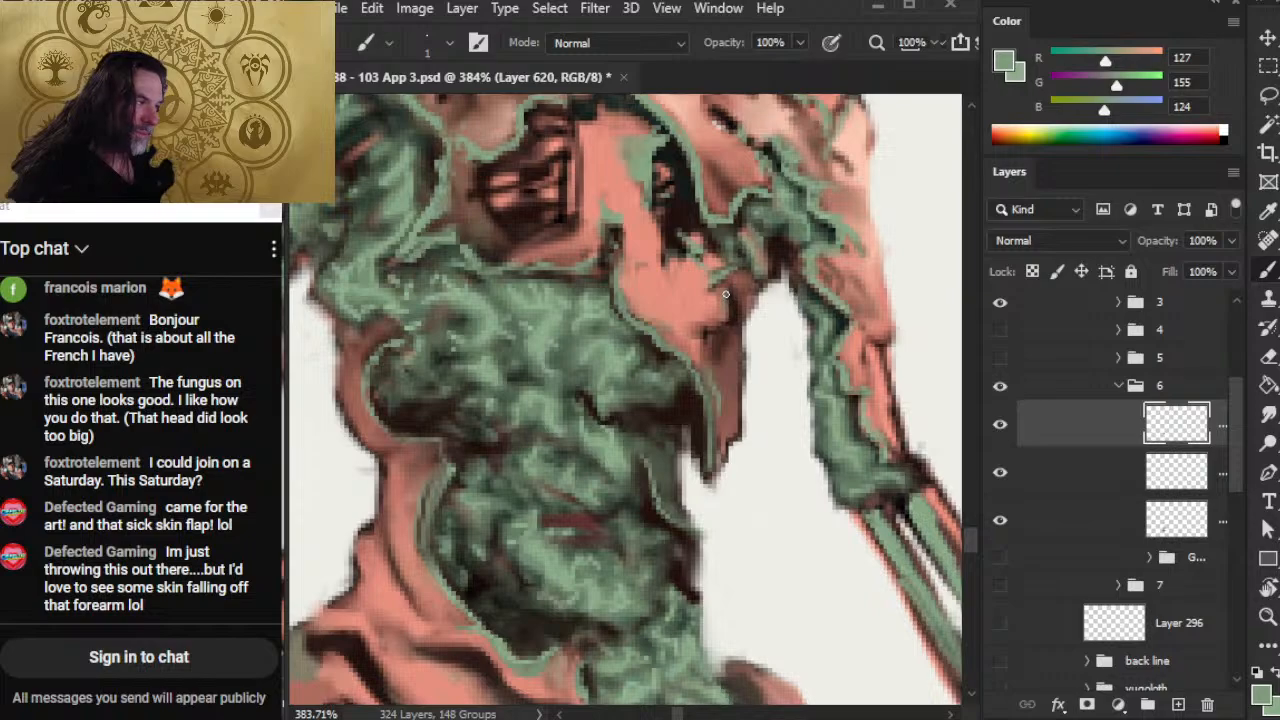
{"action": "key", "text": "r"}
{"action": "mouse_move", "coordinate": [722, 314]}
{"action": "left_mouse_down"}
{"action": "mouse_move", "coordinate": [692, 302]}
{"action": "mouse_move", "coordinate": [712, 308]}
{"action": "mouse_move", "coordinate": [688, 329]}
{"action": "mouse_move", "coordinate": [733, 349]}
{"action": "mouse_move", "coordinate": [733, 334]}
{"action": "mouse_move", "coordinate": [714, 407]}
{"action": "left_mouse_up"}
{"action": "key", "text": "b"}
{"action": "key", "text": "r"}
{"action": "key", "text": "bracketleft"}
{"action": "key", "text": "bracketleft"}
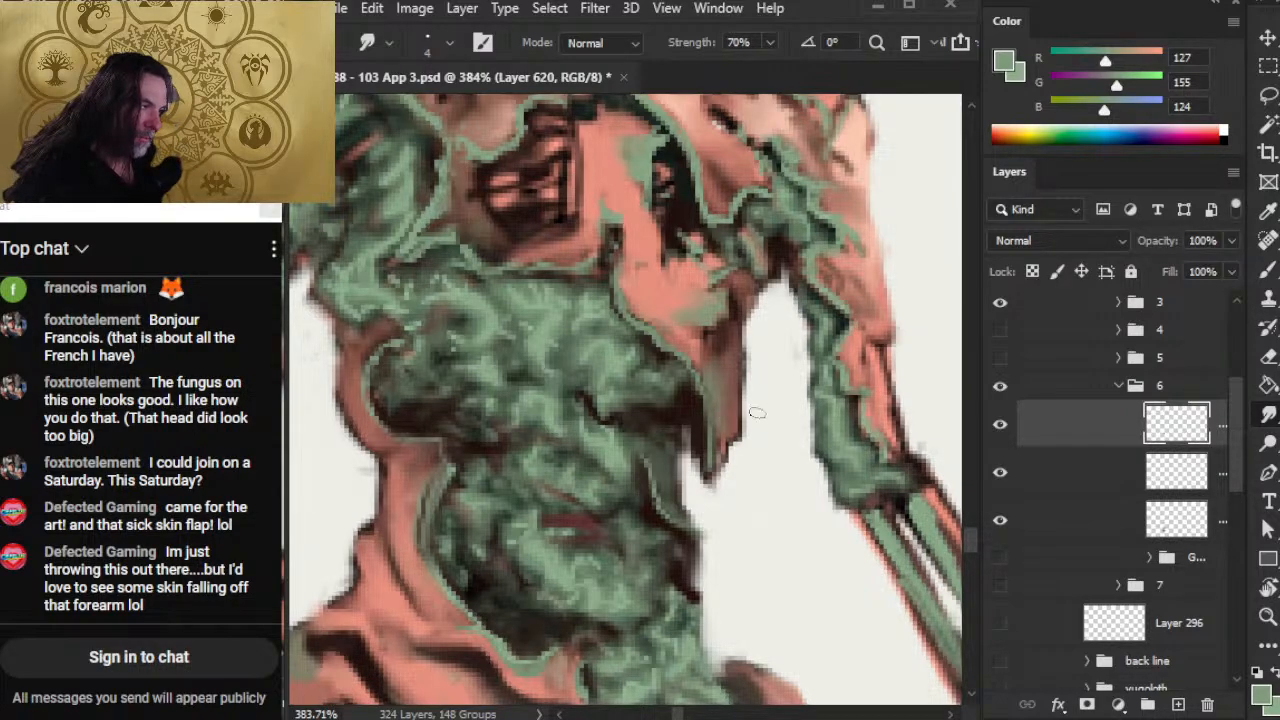
{"action": "mouse_move", "coordinate": [757, 413]}
{"action": "left_mouse_down"}
{"action": "mouse_move", "coordinate": [743, 402]}
{"action": "mouse_move", "coordinate": [692, 426]}
{"action": "left_mouse_up"}
Step: Add a new layer and block in hanging skin along the image-left forearm with dark brown sampled from the belly shadows
{"action": "key", "text": "z"}
{"action": "left_click_drag", "start_coordinate": [732, 512], "coordinate": [632, 578]}
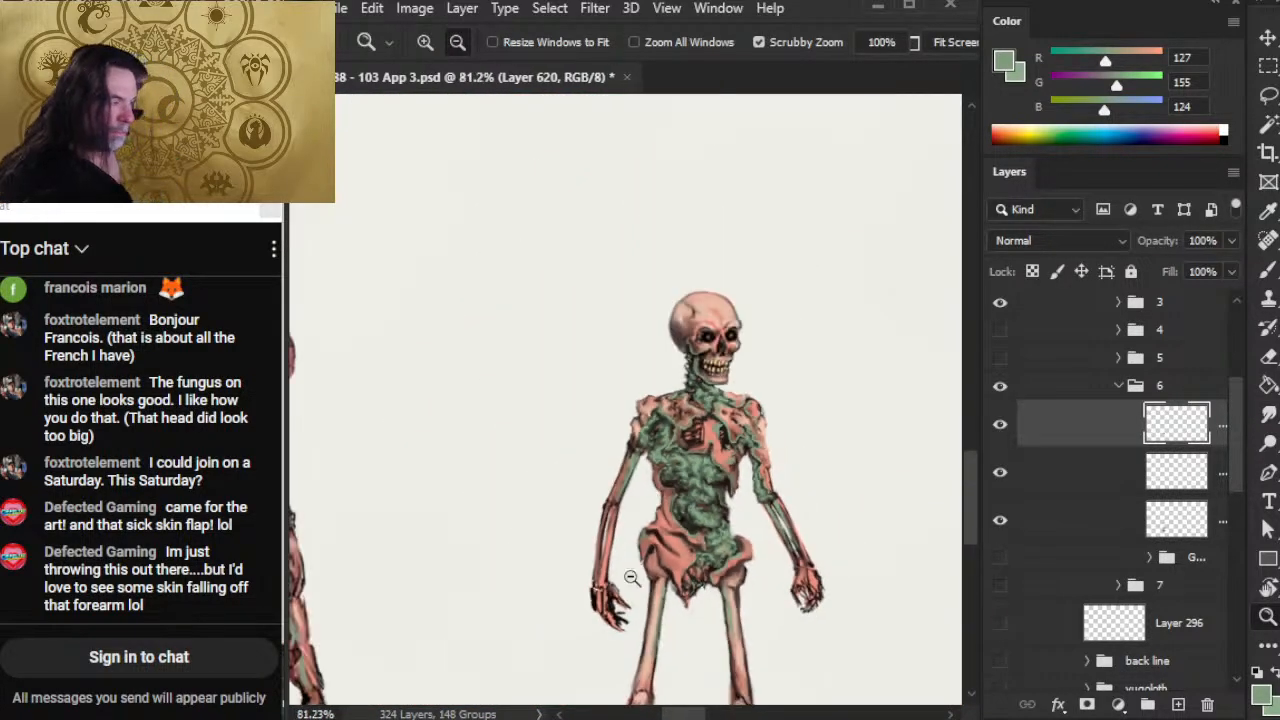
{"action": "left_click_drag", "start_coordinate": [743, 437], "coordinate": [760, 470]}
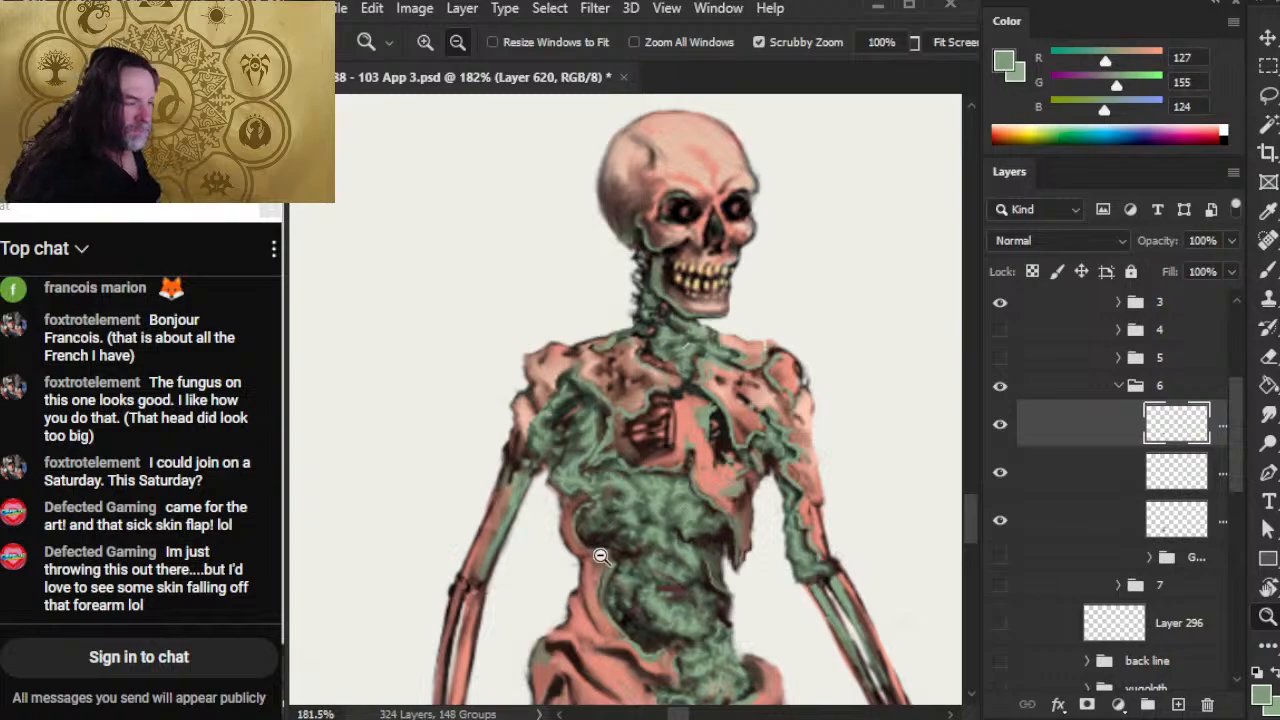
{"action": "scroll", "coordinate": [600, 556], "scroll_direction": "down", "scroll_amount": 5}
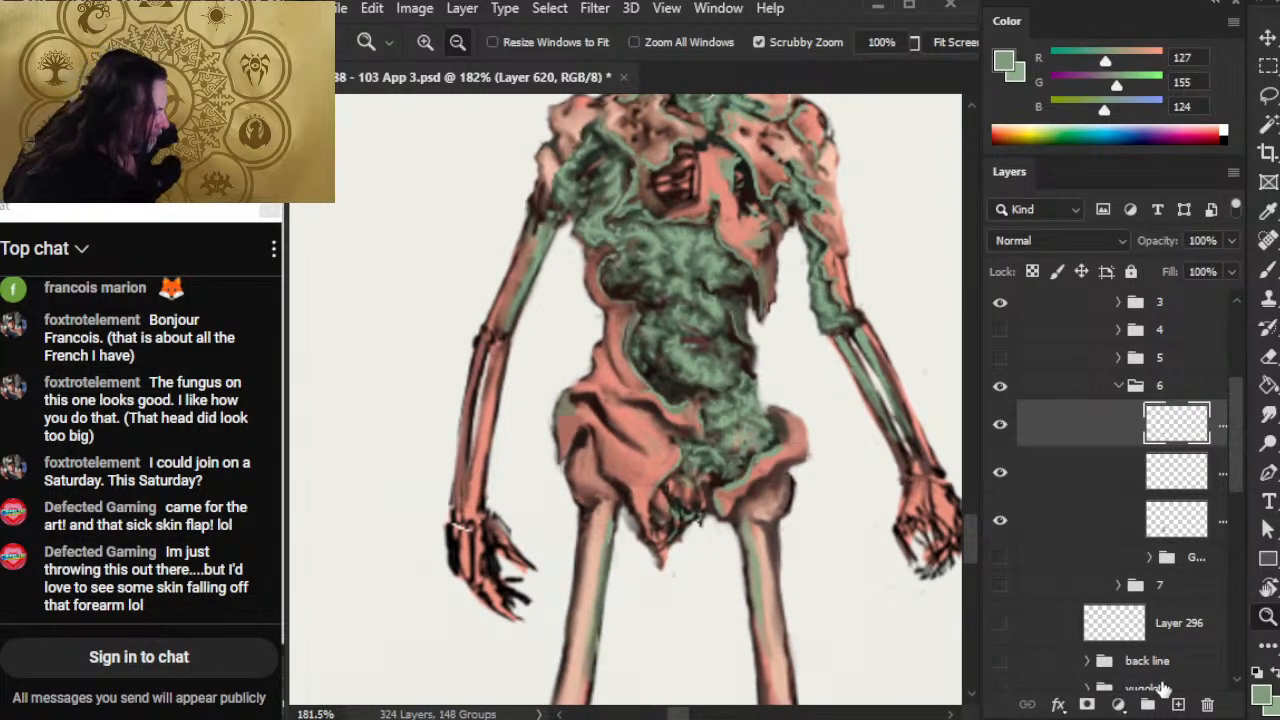
{"action": "left_click", "coordinate": [1178, 704]}
{"action": "key", "text": "b"}
{"action": "left_click", "coordinate": [678, 385], "text": "alt"}
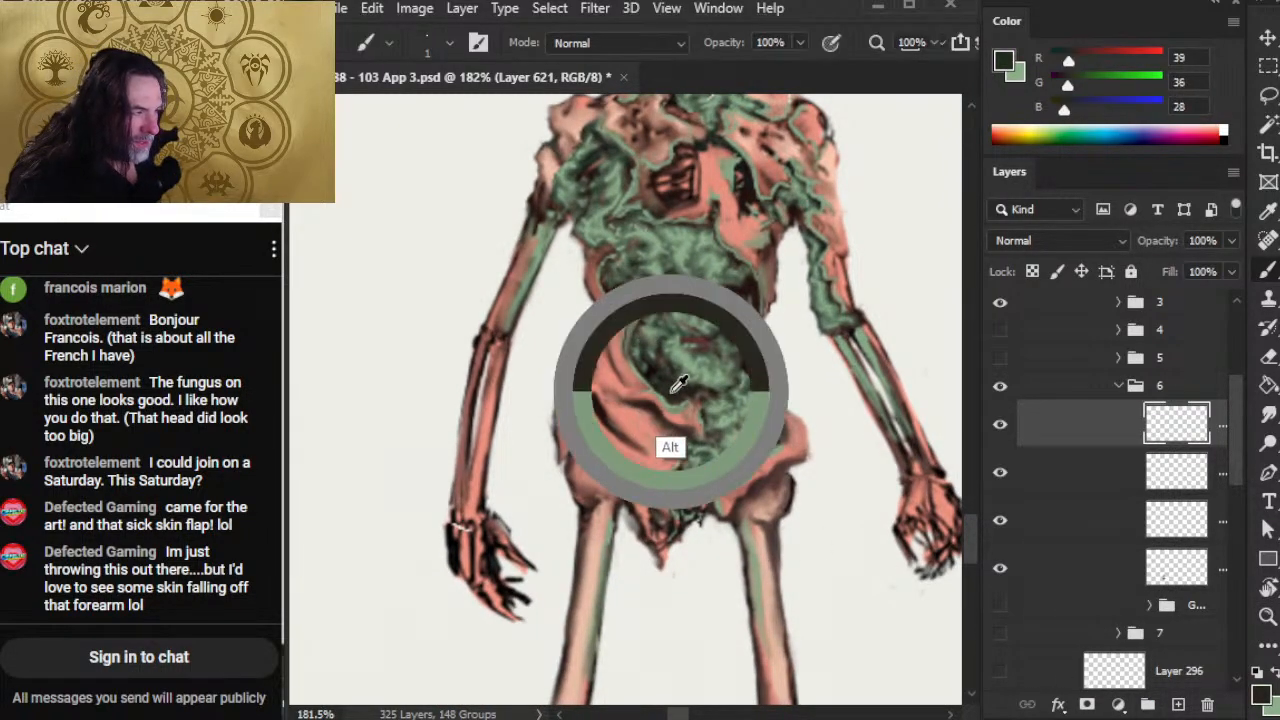
{"action": "left_click_drag", "start_coordinate": [672, 391], "coordinate": [676, 395]}
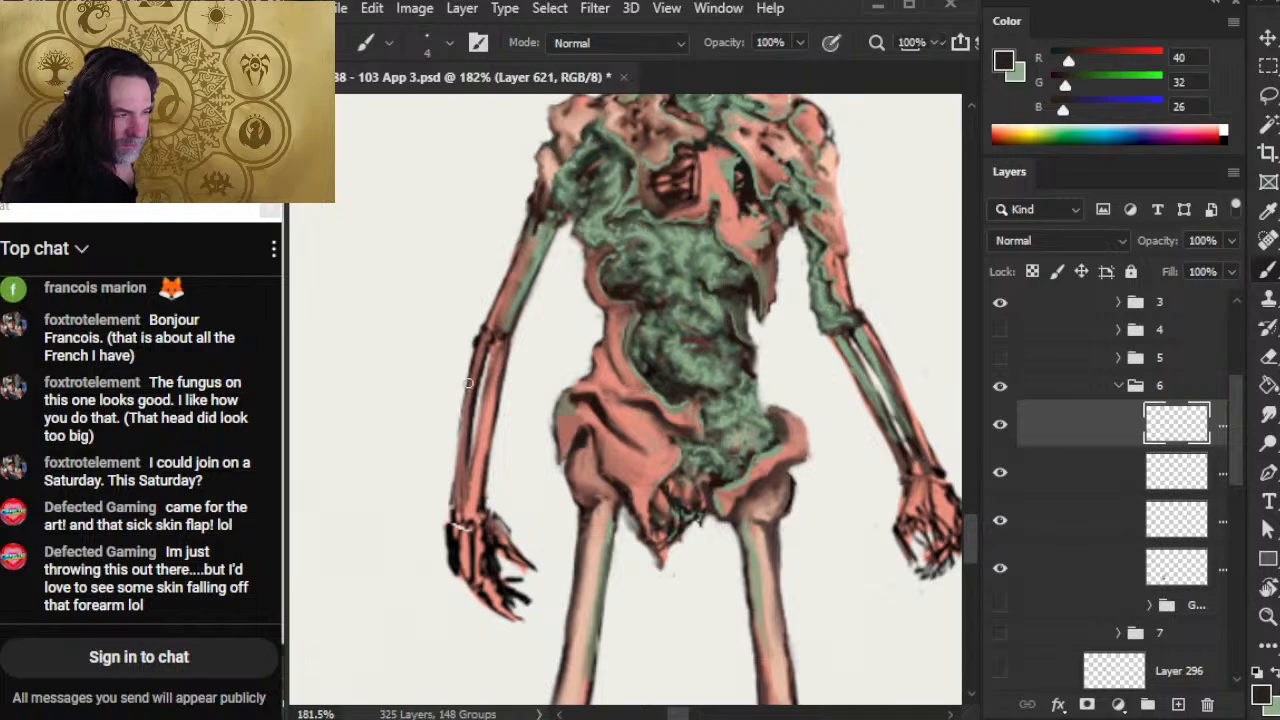
{"action": "mouse_move", "coordinate": [468, 374]}
{"action": "left_mouse_down"}
{"action": "mouse_move", "coordinate": [495, 438]}
{"action": "mouse_move", "coordinate": [494, 510]}
{"action": "mouse_move", "coordinate": [462, 426]}
{"action": "mouse_move", "coordinate": [444, 492]}
{"action": "left_mouse_up"}
{"action": "mouse_move", "coordinate": [460, 436]}
{"action": "left_mouse_down"}
{"action": "mouse_move", "coordinate": [434, 518]}
{"action": "mouse_move", "coordinate": [469, 580]}
{"action": "mouse_move", "coordinate": [468, 566]}
{"action": "left_mouse_up"}
Step: Fill the wrist and back of the hand on the image-left arm with the same dark brown
{"action": "left_click_drag", "start_coordinate": [474, 515], "coordinate": [482, 548]}
{"action": "left_click_drag", "start_coordinate": [504, 496], "coordinate": [496, 522]}
{"action": "mouse_move", "coordinate": [494, 456]}
{"action": "left_mouse_down"}
{"action": "mouse_move", "coordinate": [492, 498]}
{"action": "mouse_move", "coordinate": [460, 546]}
{"action": "mouse_move", "coordinate": [462, 530]}
{"action": "left_mouse_up"}
{"action": "left_click_drag", "start_coordinate": [474, 434], "coordinate": [450, 530]}
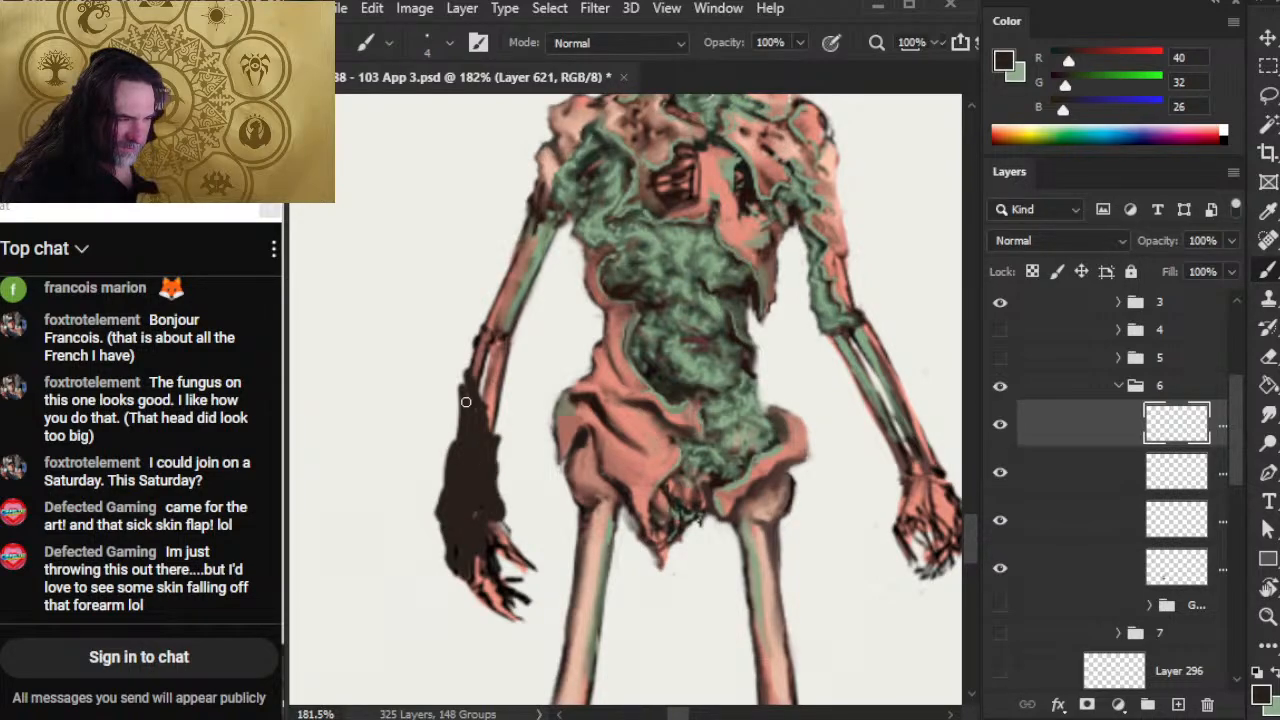
{"action": "left_click_drag", "start_coordinate": [500, 450], "coordinate": [498, 492]}
{"action": "left_click_drag", "start_coordinate": [478, 555], "coordinate": [477, 572]}
Step: Erase a small opening in the dark brown shape at the wrist to expose the bone
{"action": "key", "text": "z"}
{"action": "left_click_drag", "start_coordinate": [522, 518], "coordinate": [478, 500]}
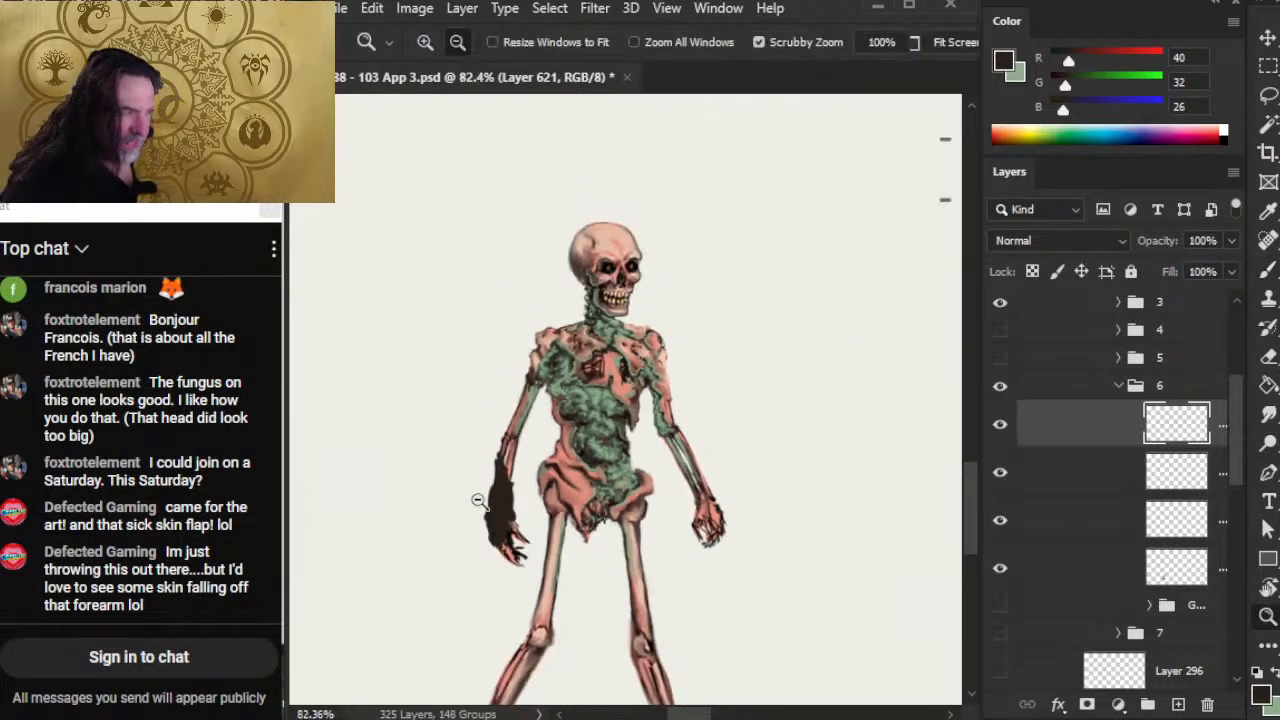
{"action": "left_click_drag", "start_coordinate": [567, 498], "coordinate": [655, 499]}
{"action": "mouse_move", "coordinate": [455, 551]}
{"action": "left_mouse_down"}
{"action": "mouse_move", "coordinate": [520, 537]}
{"action": "mouse_move", "coordinate": [525, 482]}
{"action": "left_mouse_up"}
{"action": "key", "text": "e"}
{"action": "mouse_move", "coordinate": [504, 431]}
{"action": "left_mouse_down"}
{"action": "mouse_move", "coordinate": [501, 456]}
{"action": "mouse_move", "coordinate": [472, 462]}
{"action": "mouse_move", "coordinate": [494, 360]}
{"action": "mouse_move", "coordinate": [502, 416]}
{"action": "left_mouse_up"}
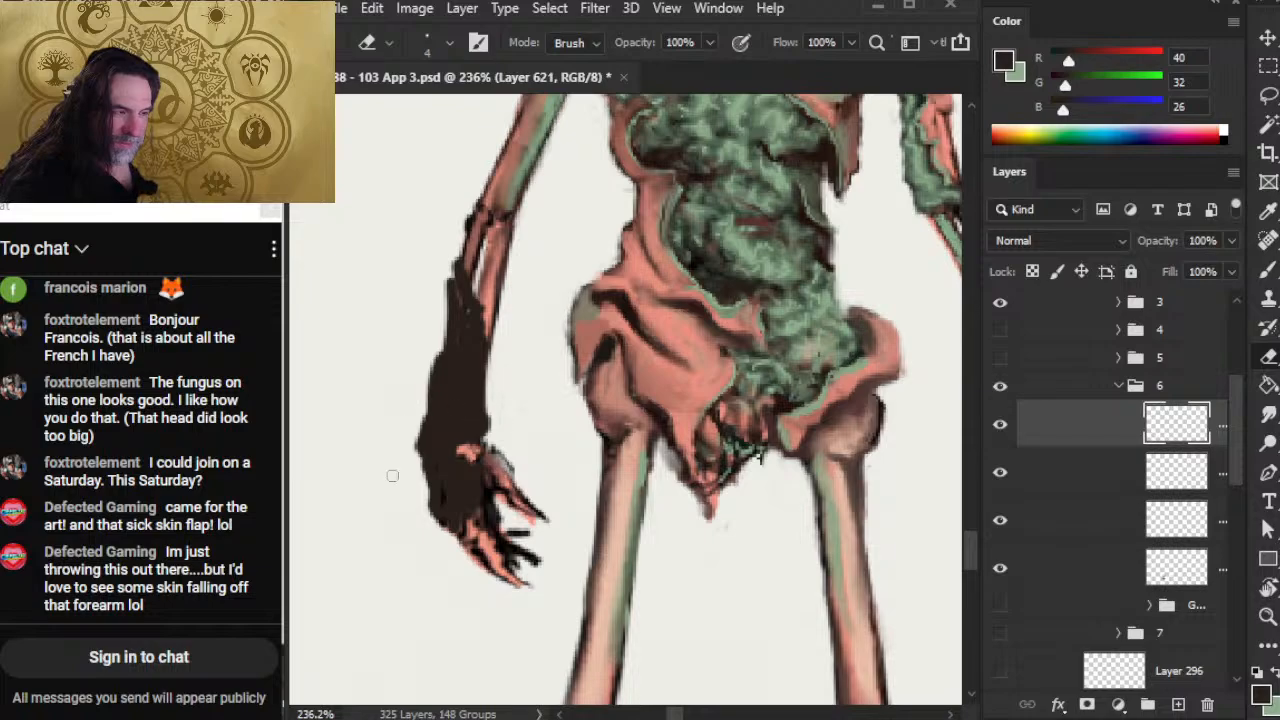
Step: Extend the dark brown shape down over the fingers and trim it between them with the Eraser
{"action": "key", "text": "b"}
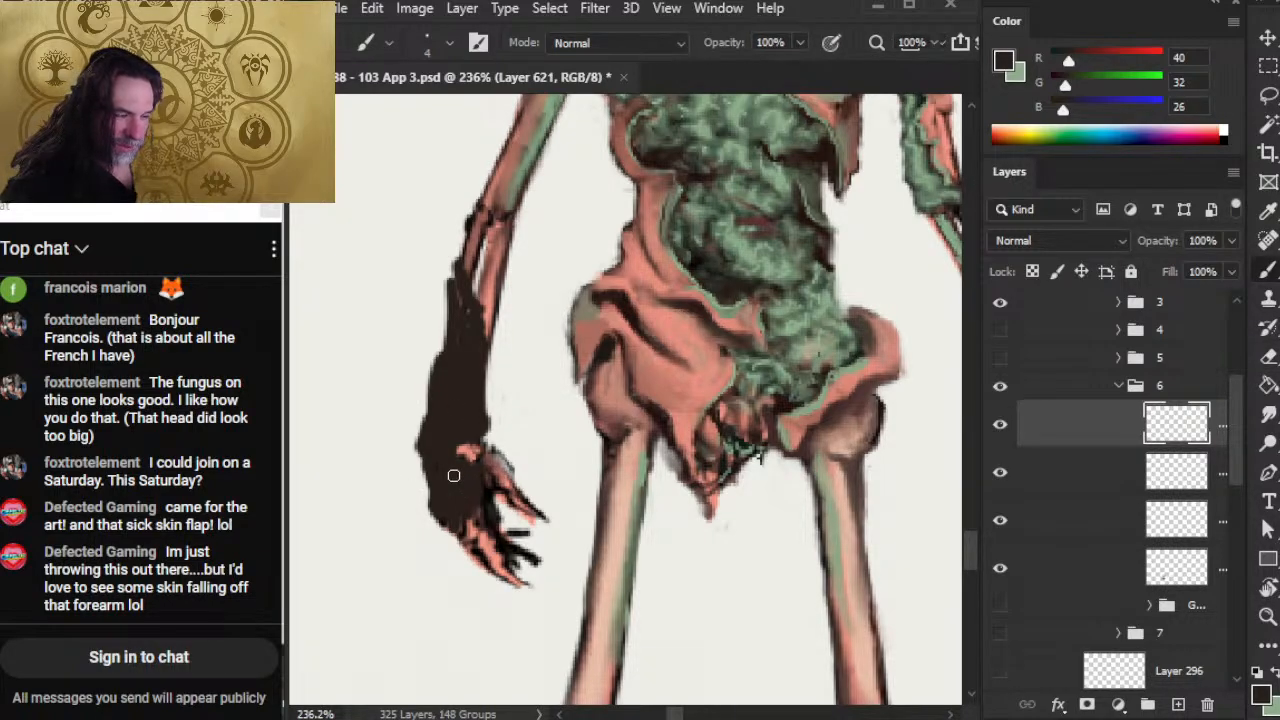
{"action": "mouse_move", "coordinate": [466, 515]}
{"action": "left_mouse_down"}
{"action": "mouse_move", "coordinate": [490, 584]}
{"action": "mouse_move", "coordinate": [477, 512]}
{"action": "mouse_move", "coordinate": [519, 565]}
{"action": "mouse_move", "coordinate": [499, 542]}
{"action": "left_mouse_up"}
{"action": "key", "text": "e"}
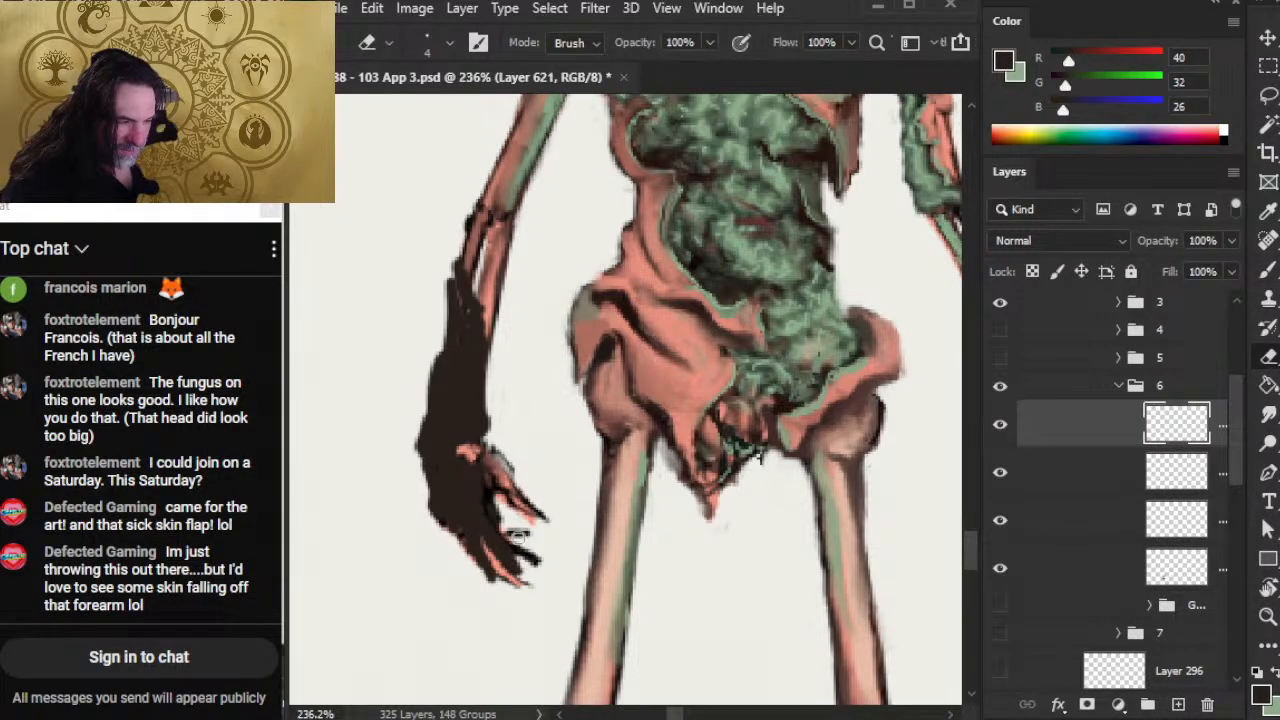
{"action": "key", "text": "b"}
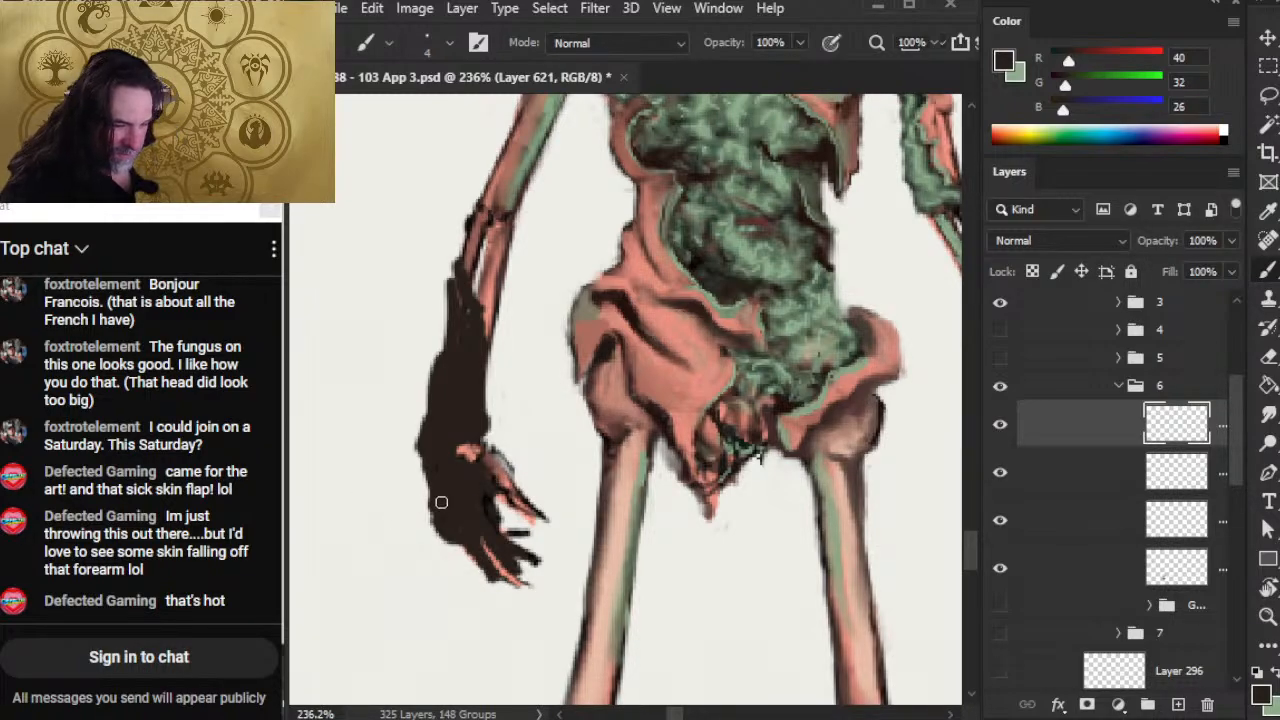
Step: Refine the dark brown shape beside the thumb and erase the wrist opening further up the forearm
{"action": "key", "text": "e"}
{"action": "left_click_drag", "start_coordinate": [474, 462], "coordinate": [473, 484]}
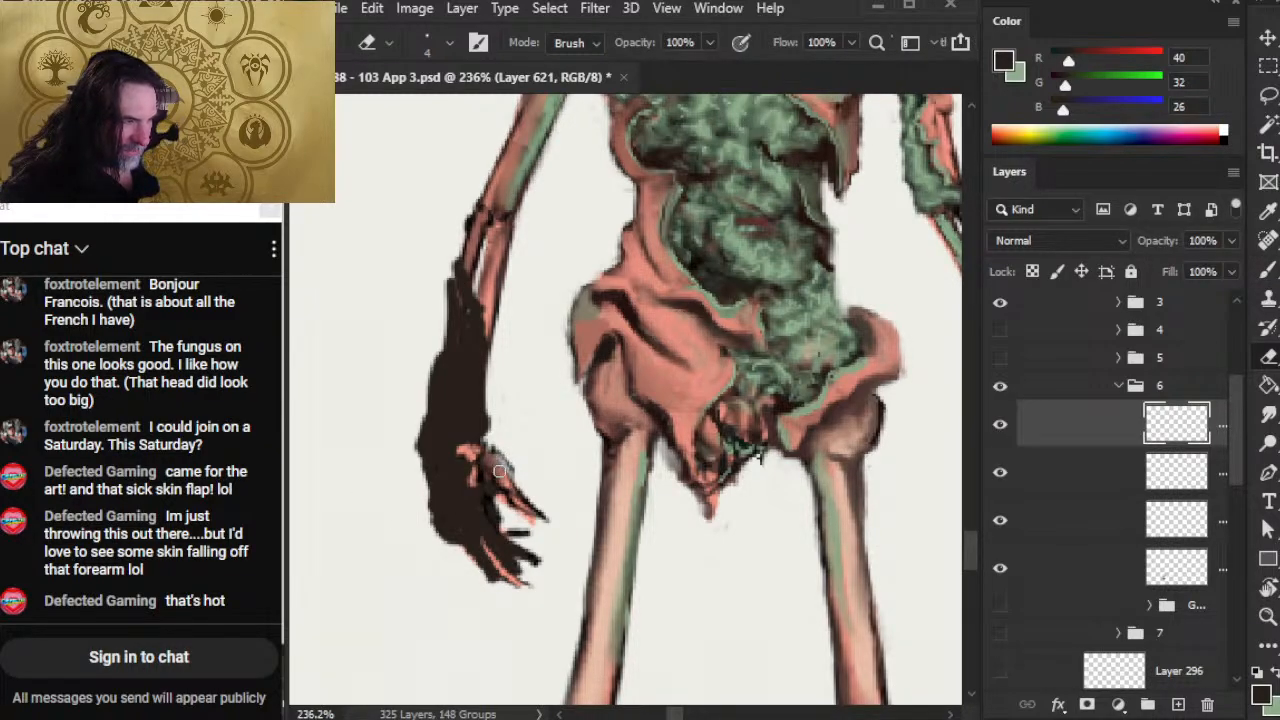
{"action": "key", "text": "b"}
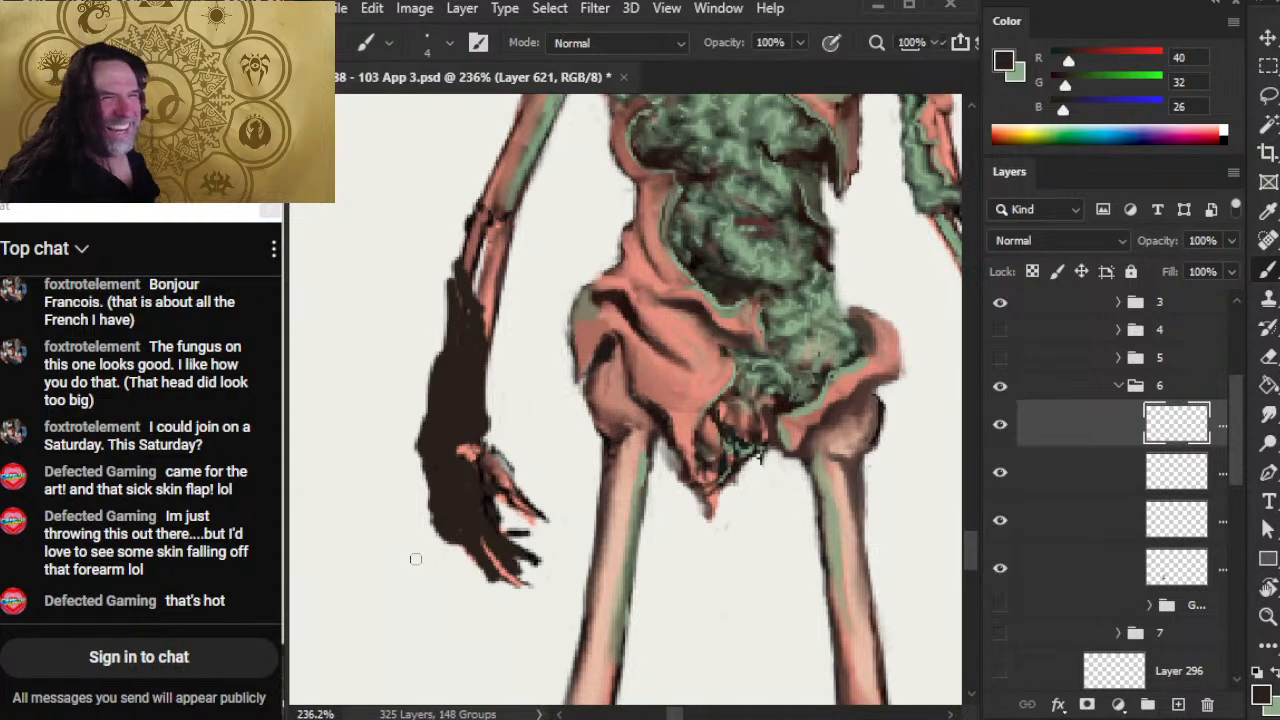
{"action": "key", "text": "e"}
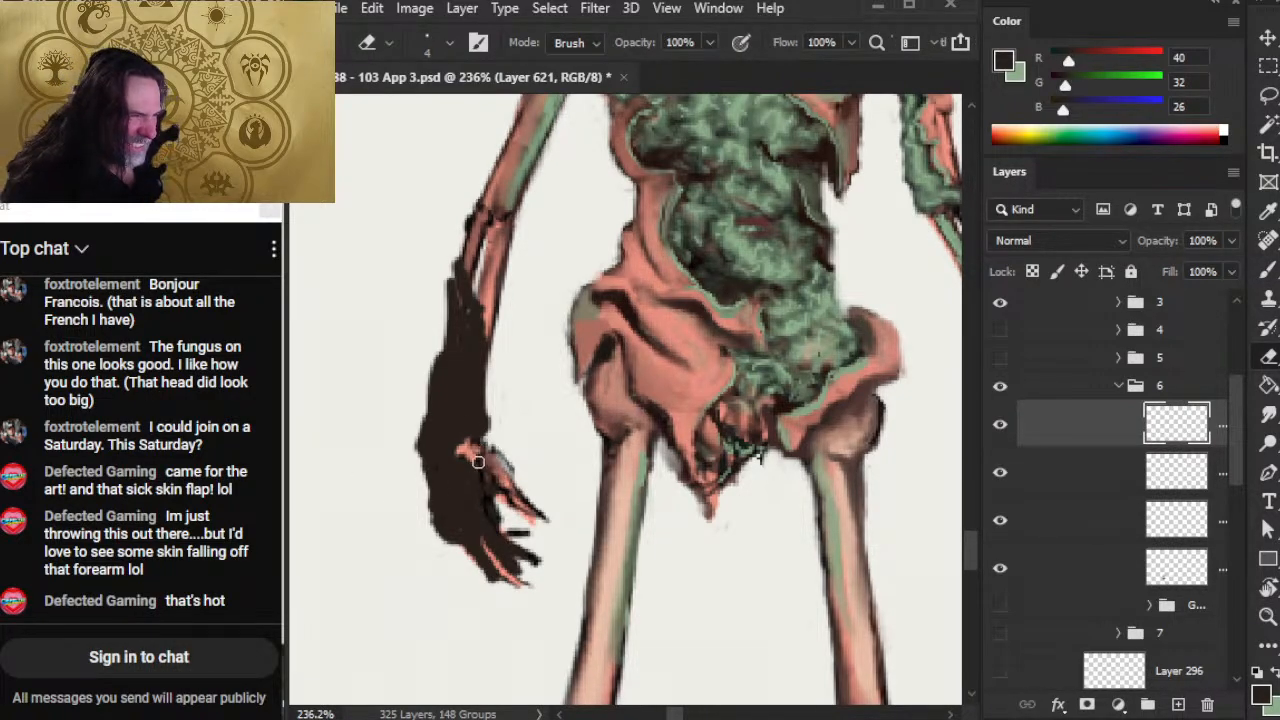
{"action": "left_click_drag", "start_coordinate": [461, 443], "coordinate": [473, 457]}
{"action": "key", "text": "r"}
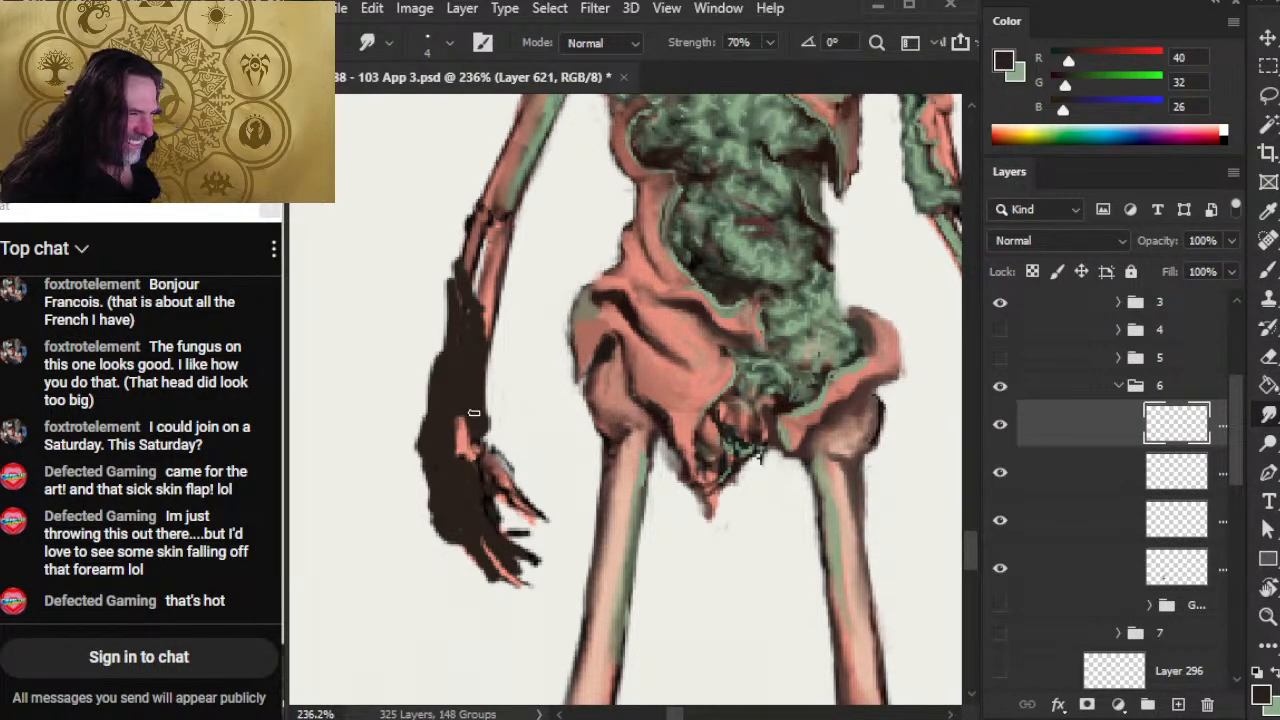
Step: Fill the upper part of the forearm's dark brown shape and extend its tip toward the elbow
{"action": "key", "text": "b"}
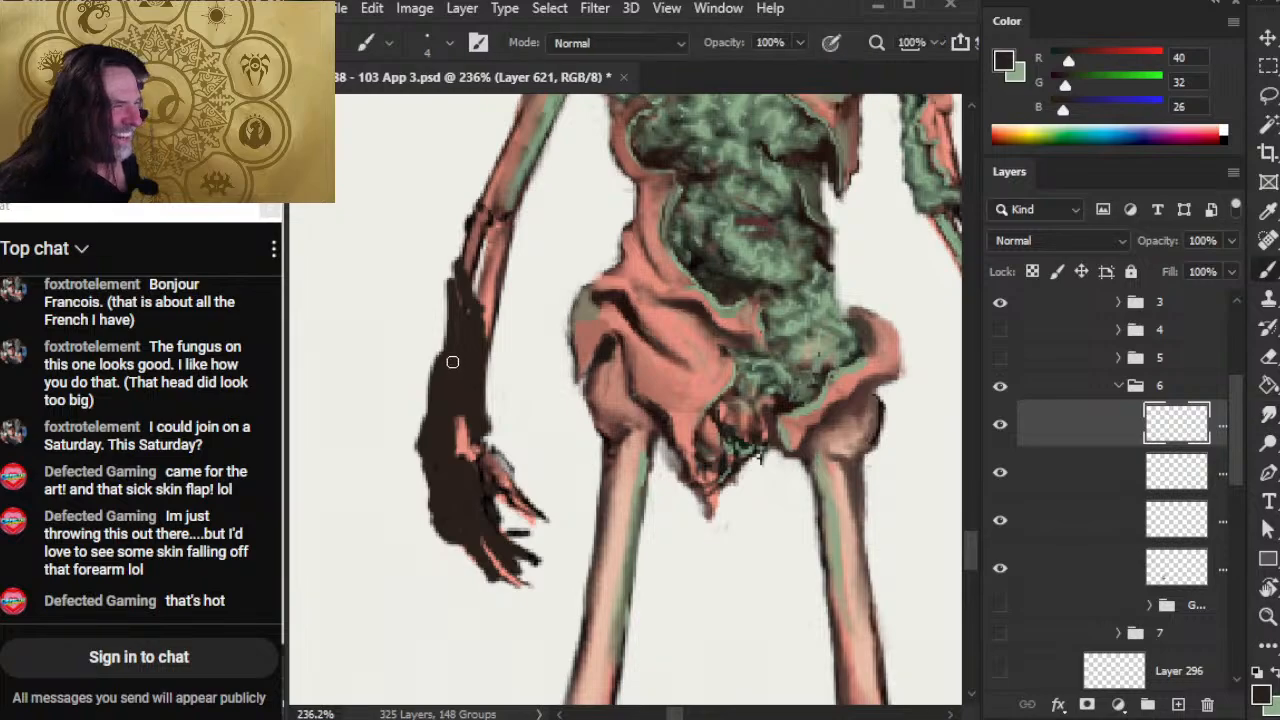
{"action": "left_click_drag", "start_coordinate": [451, 363], "coordinate": [454, 341]}
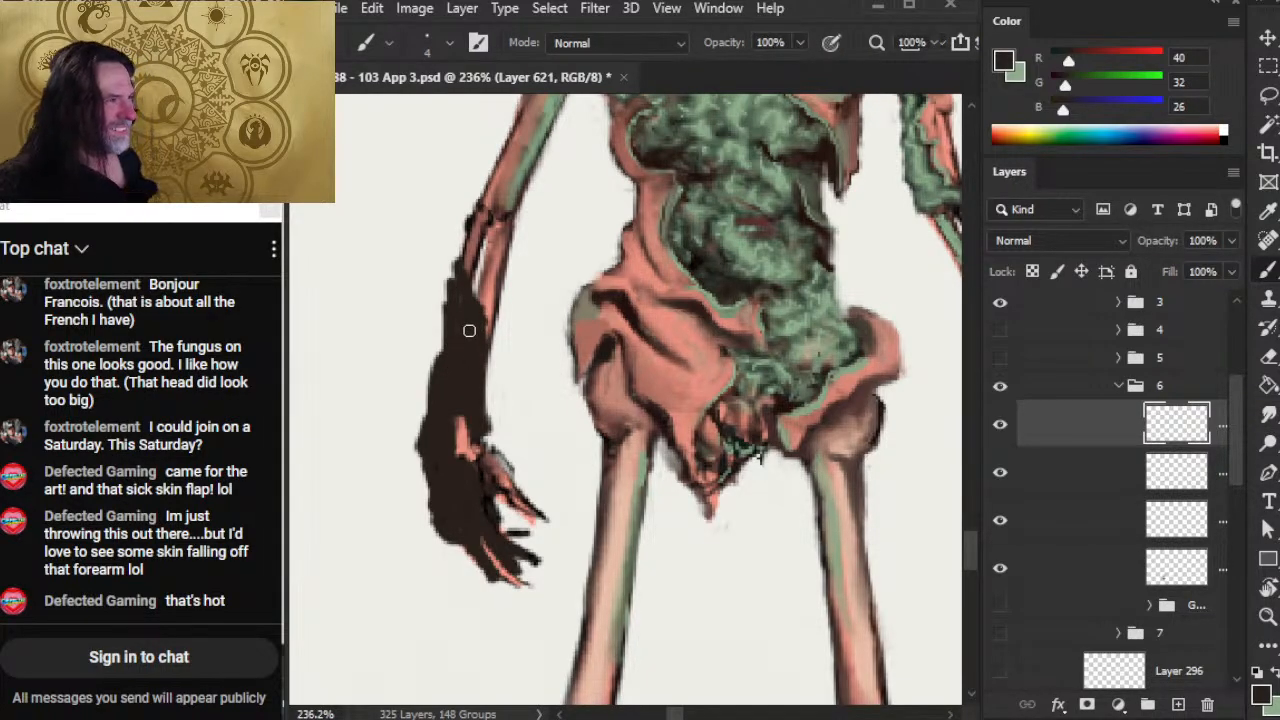
{"action": "left_click_drag", "start_coordinate": [457, 296], "coordinate": [454, 258]}
{"action": "left_click_drag", "start_coordinate": [419, 383], "coordinate": [446, 452]}
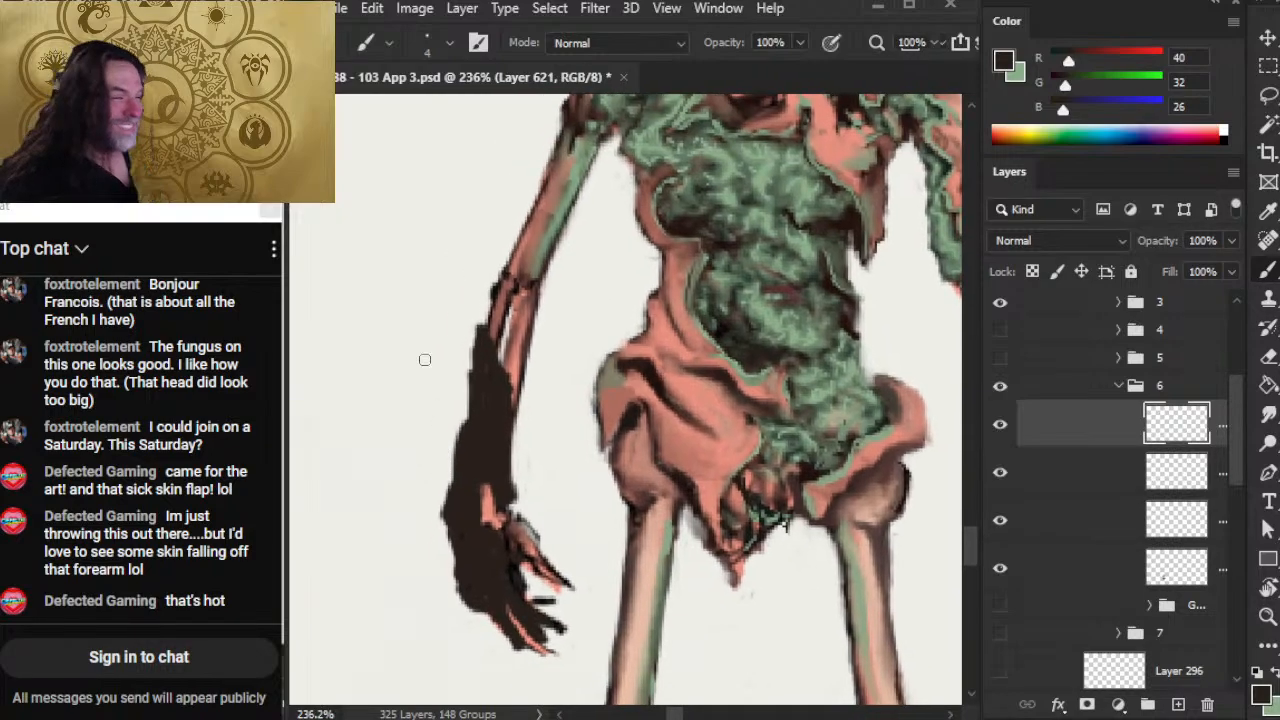
Step: Smudge the outer edge of the forearm's dark brown shape up into a tapered tip near the elbow
{"action": "key", "text": "e"}
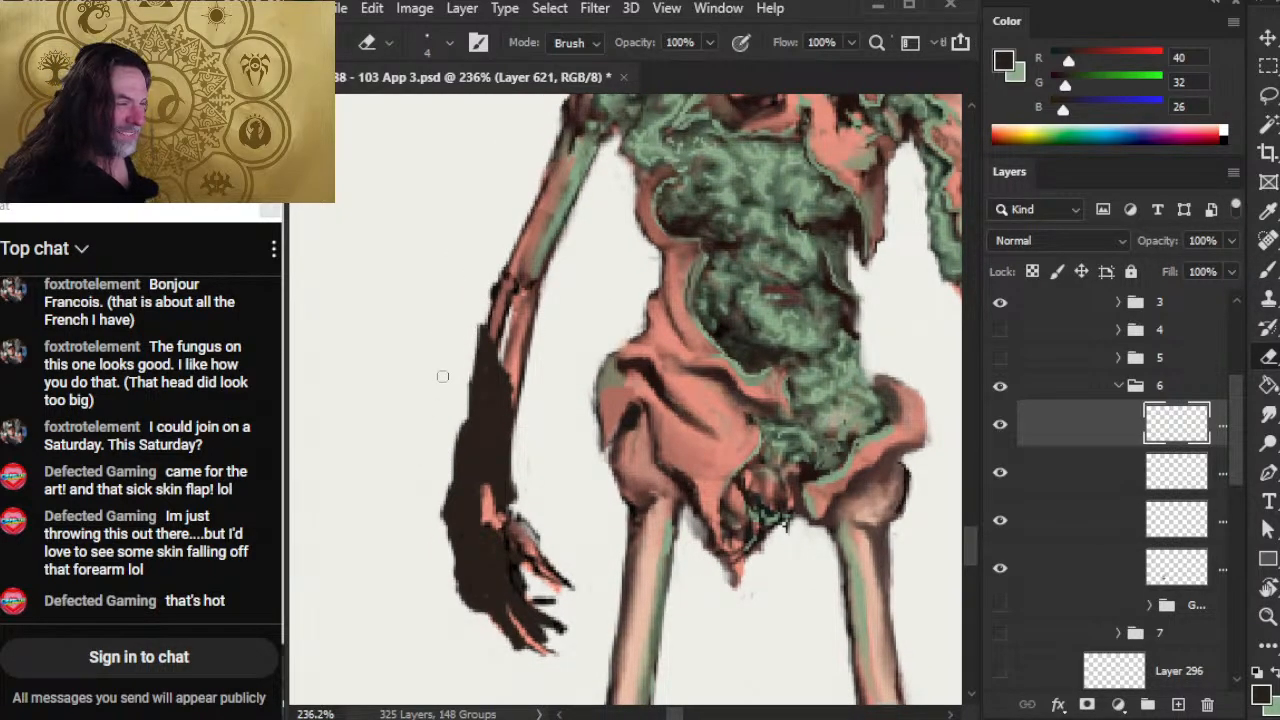
{"action": "key", "text": "r"}
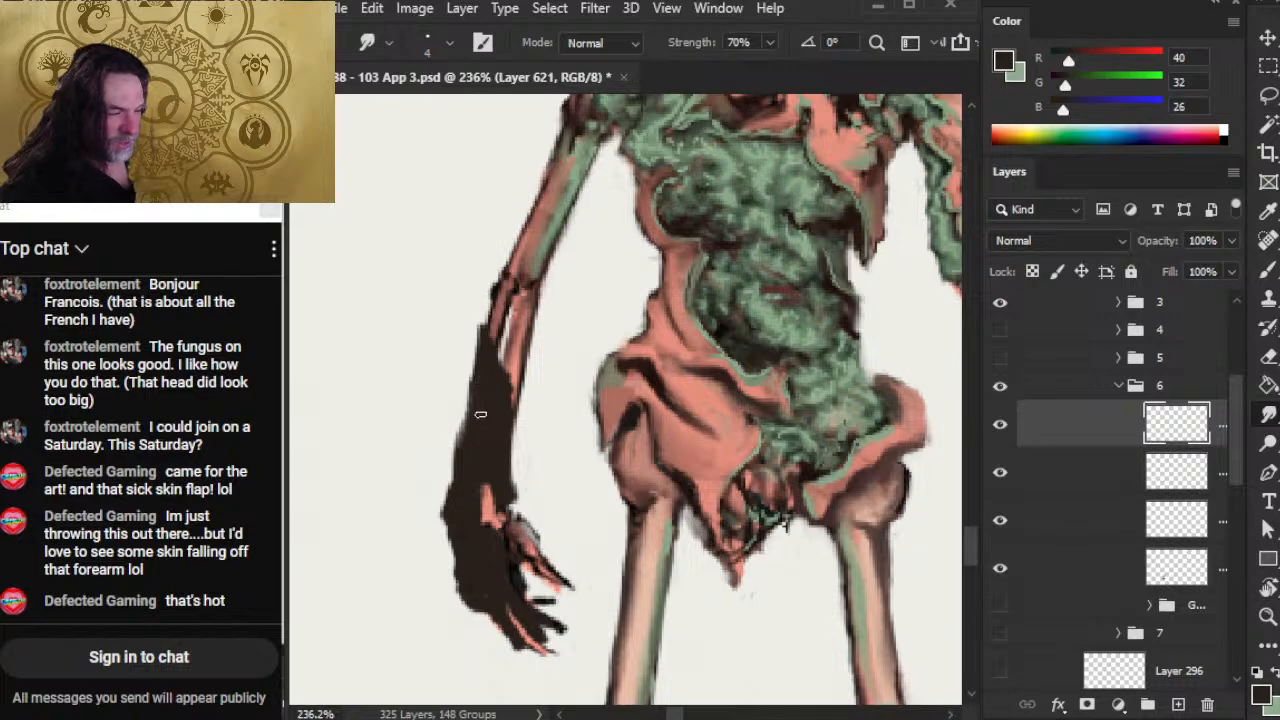
{"action": "mouse_move", "coordinate": [469, 441]}
{"action": "left_mouse_down"}
{"action": "mouse_move", "coordinate": [483, 334]}
{"action": "mouse_move", "coordinate": [465, 355]}
{"action": "mouse_move", "coordinate": [483, 322]}
{"action": "left_mouse_up"}
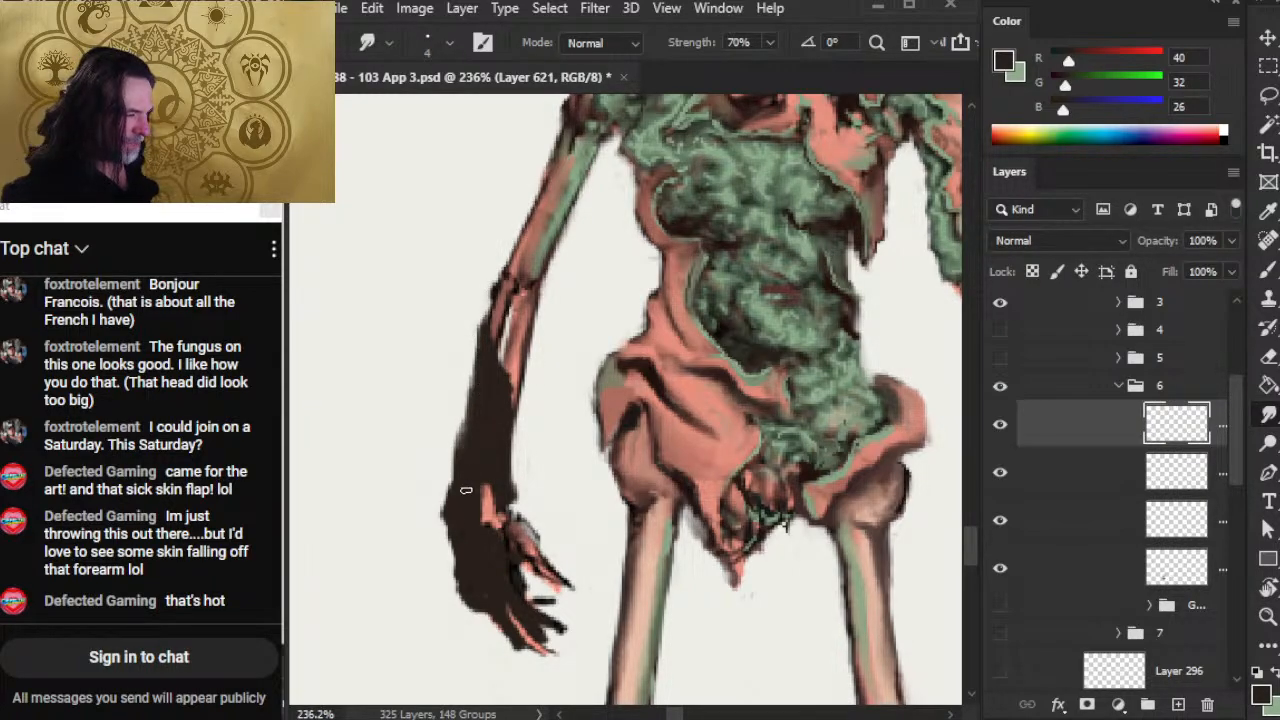
Step: Erase excess brown along the outer edge of the hand and move its layer below the next two layers
{"action": "key", "text": "e"}
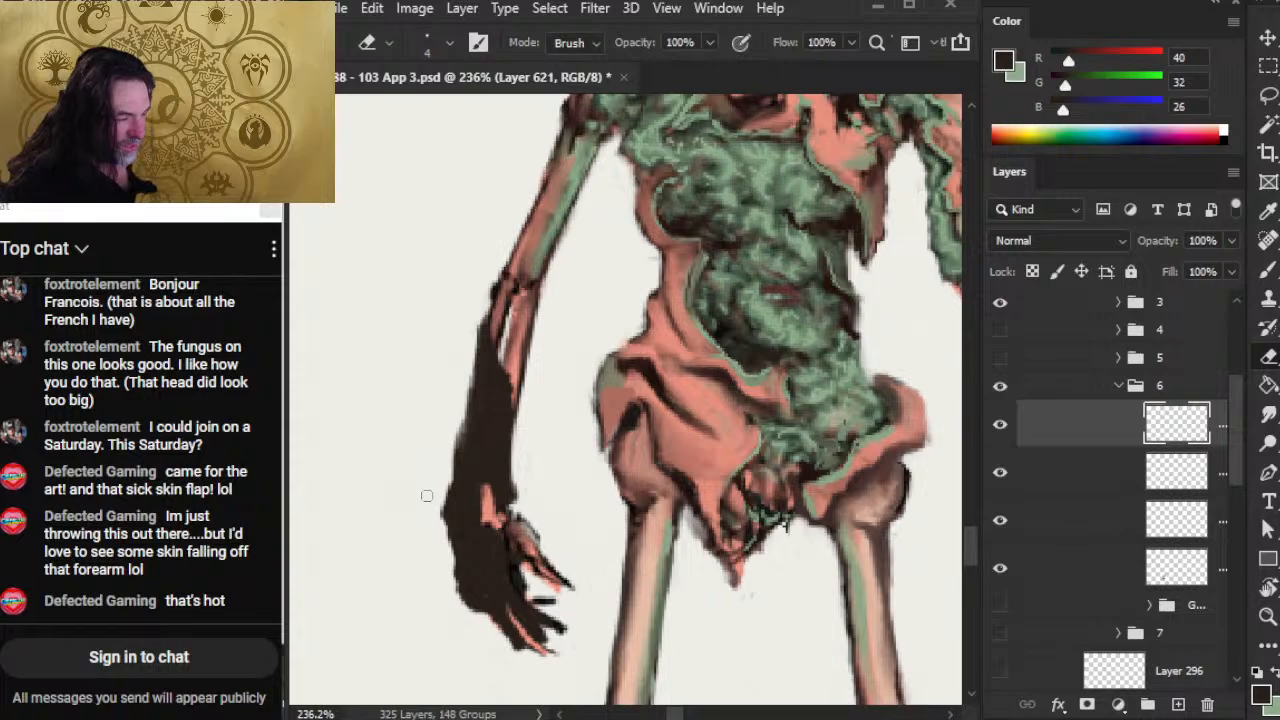
{"action": "mouse_move", "coordinate": [437, 540]}
{"action": "left_mouse_down"}
{"action": "mouse_move", "coordinate": [456, 611]}
{"action": "mouse_move", "coordinate": [399, 625]}
{"action": "left_mouse_up"}
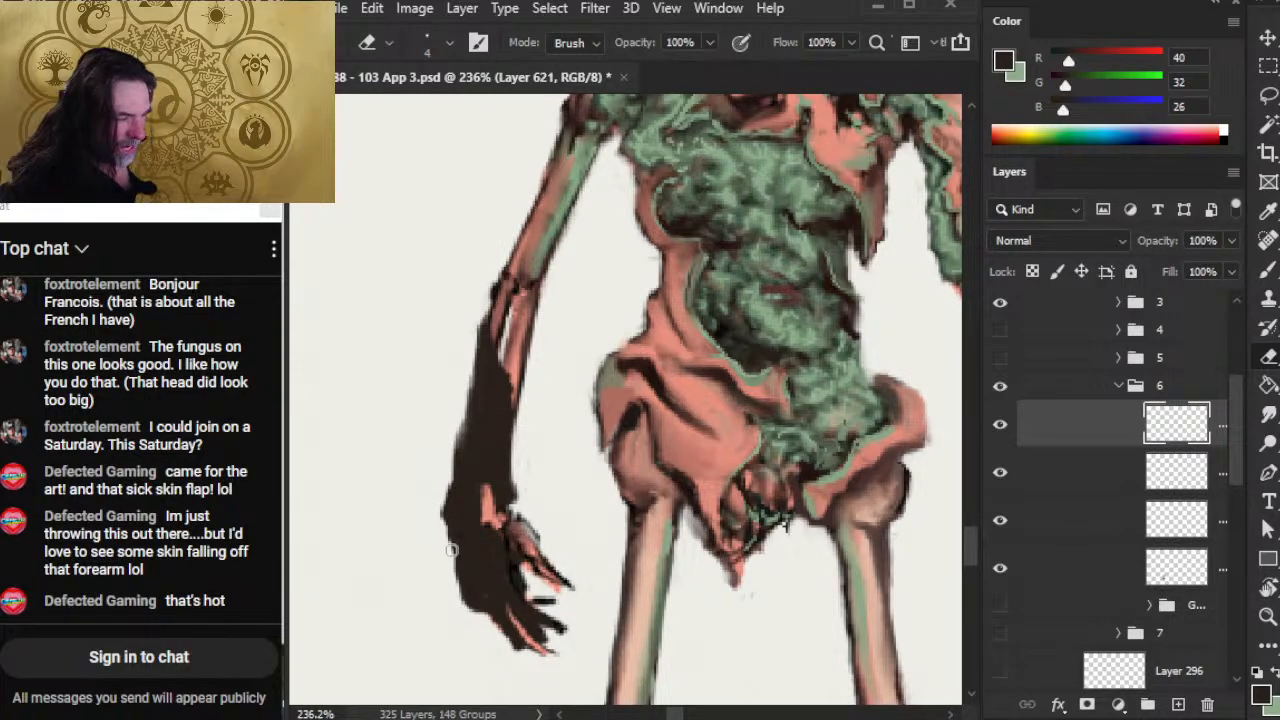
{"action": "key", "text": "b"}
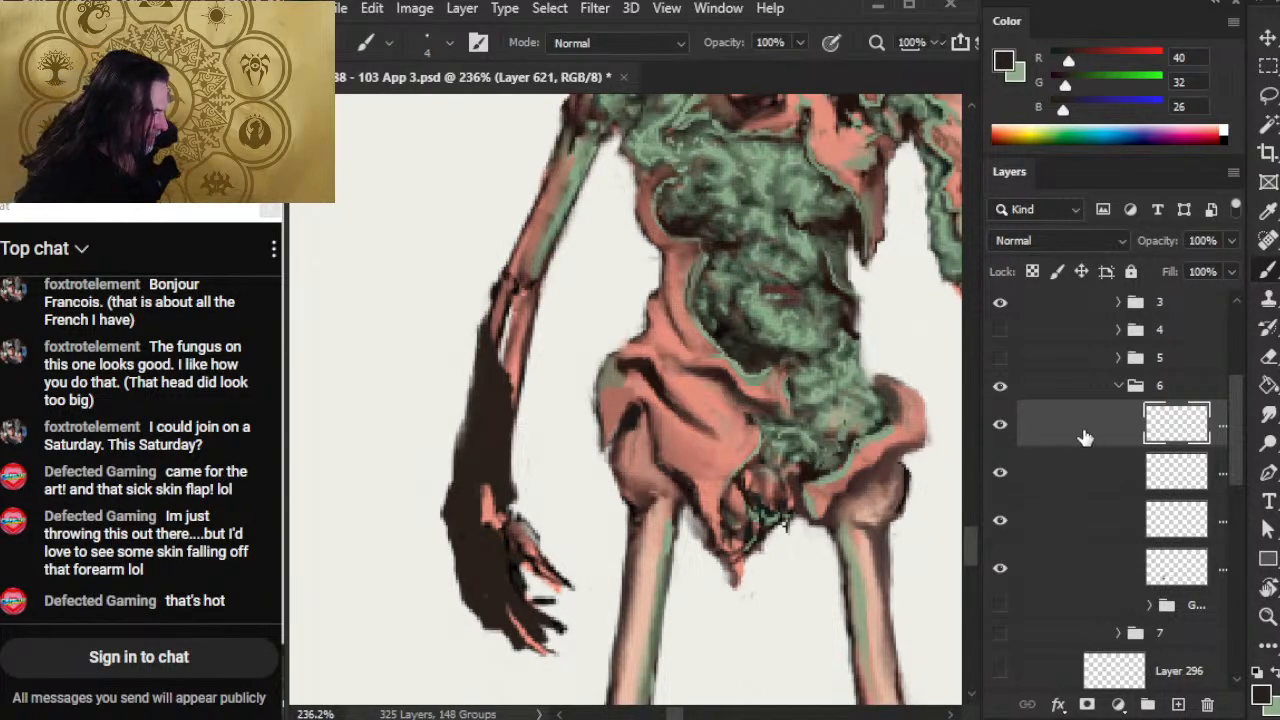
{"action": "left_click_drag", "start_coordinate": [1085, 437], "coordinate": [1069, 538]}
Step: Try erasing the finger lines on the bottom drawing layer of group 6, and undo the erasures
{"action": "left_click", "coordinate": [1068, 572]}
{"action": "key", "text": "e"}
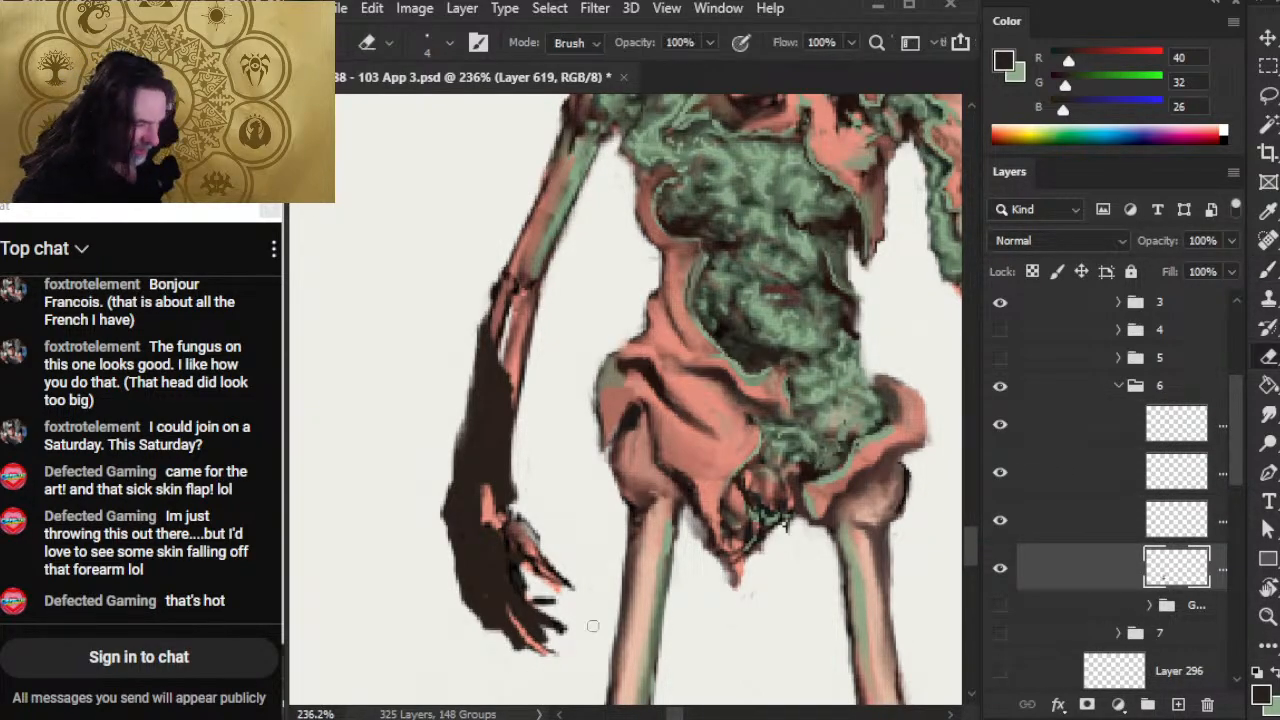
{"action": "left_click_drag", "start_coordinate": [538, 596], "coordinate": [578, 656]}
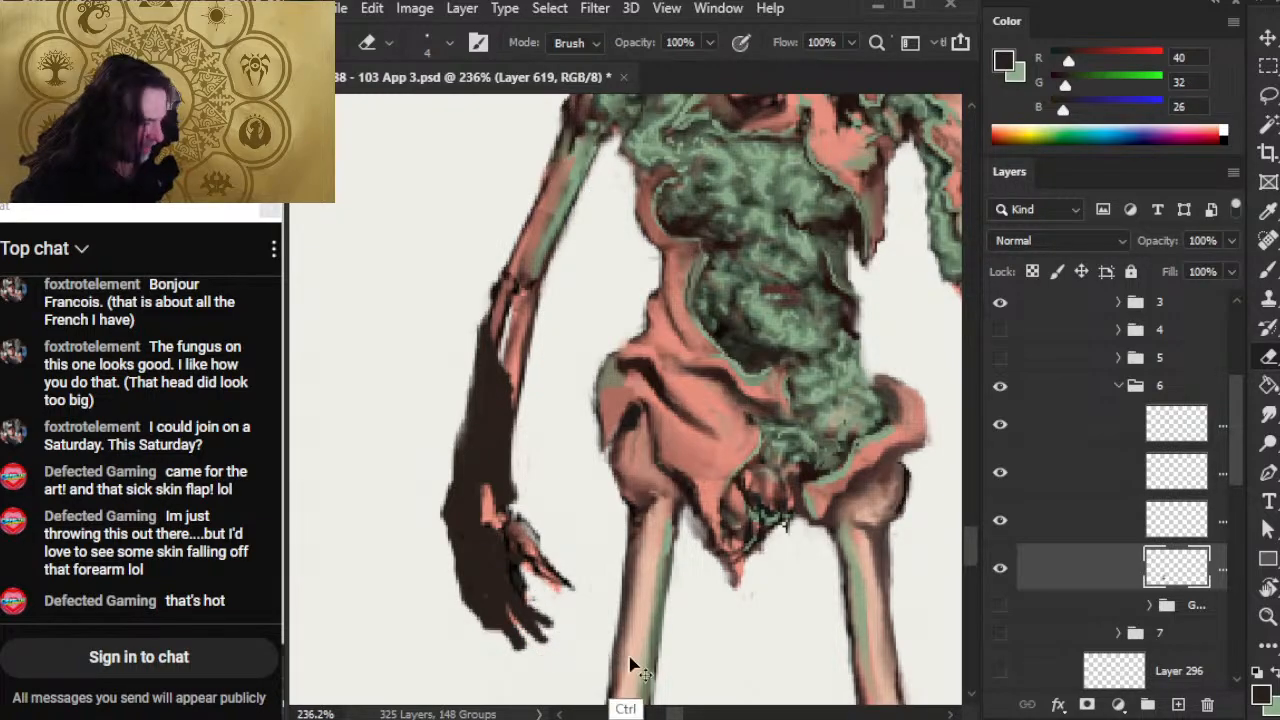
{"action": "key", "text": "ctrl+z"}
{"action": "key", "text": "ctrl+z"}
{"action": "key", "text": "ctrl+z"}
{"action": "key", "text": "ctrl+z"}
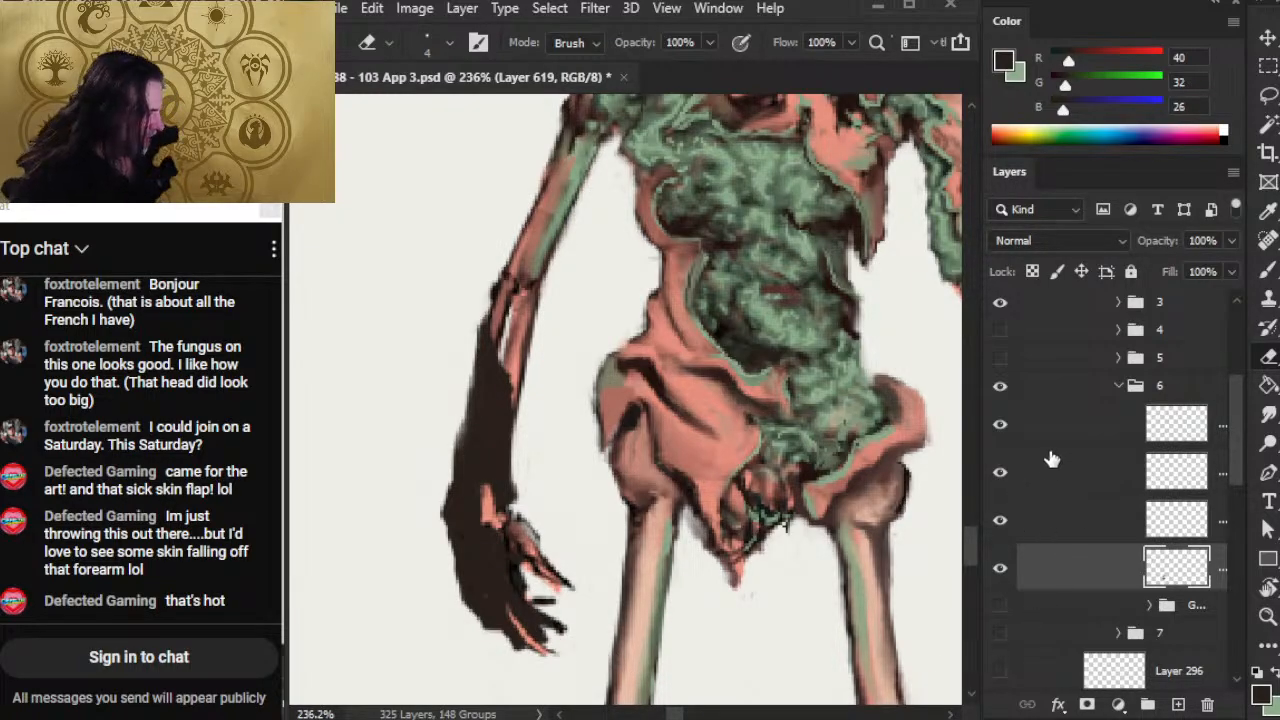
Step: Clear the brown from the lower fingers on the forearm skin layer and repaint its lower edge across the hand
{"action": "left_click", "coordinate": [1058, 533]}
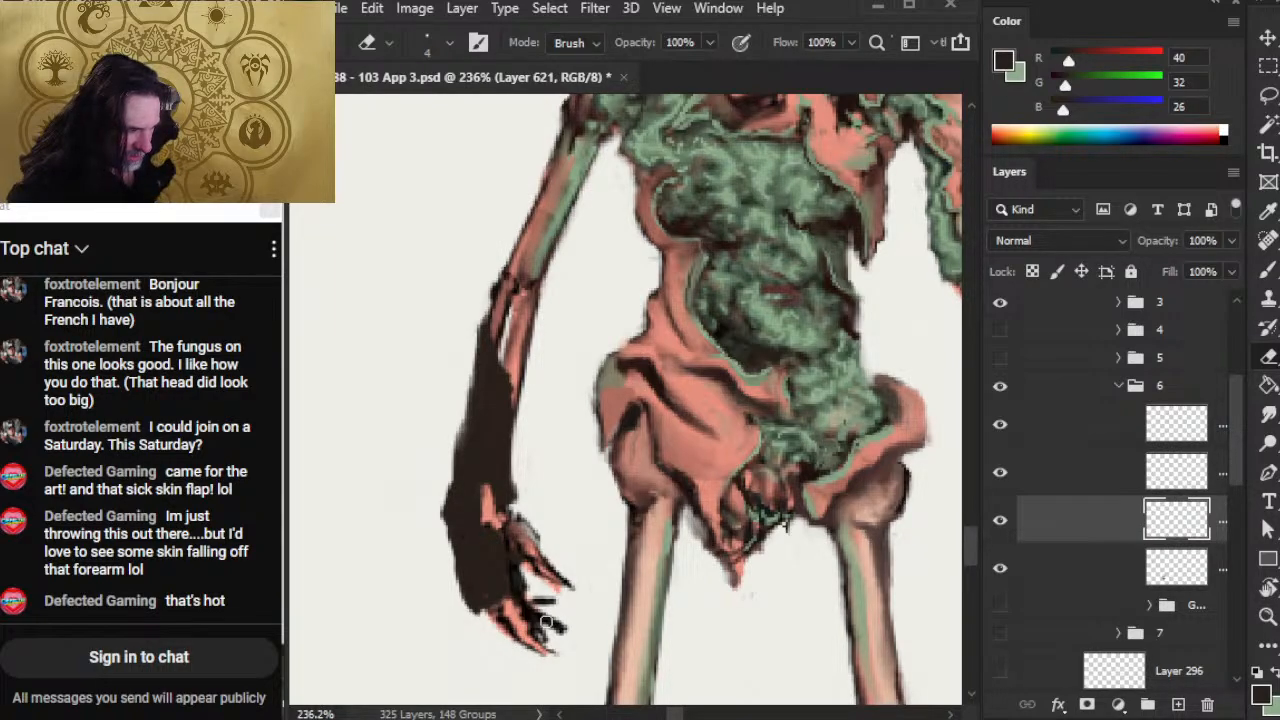
{"action": "key", "text": "b"}
{"action": "left_click_drag", "start_coordinate": [500, 595], "coordinate": [484, 634]}
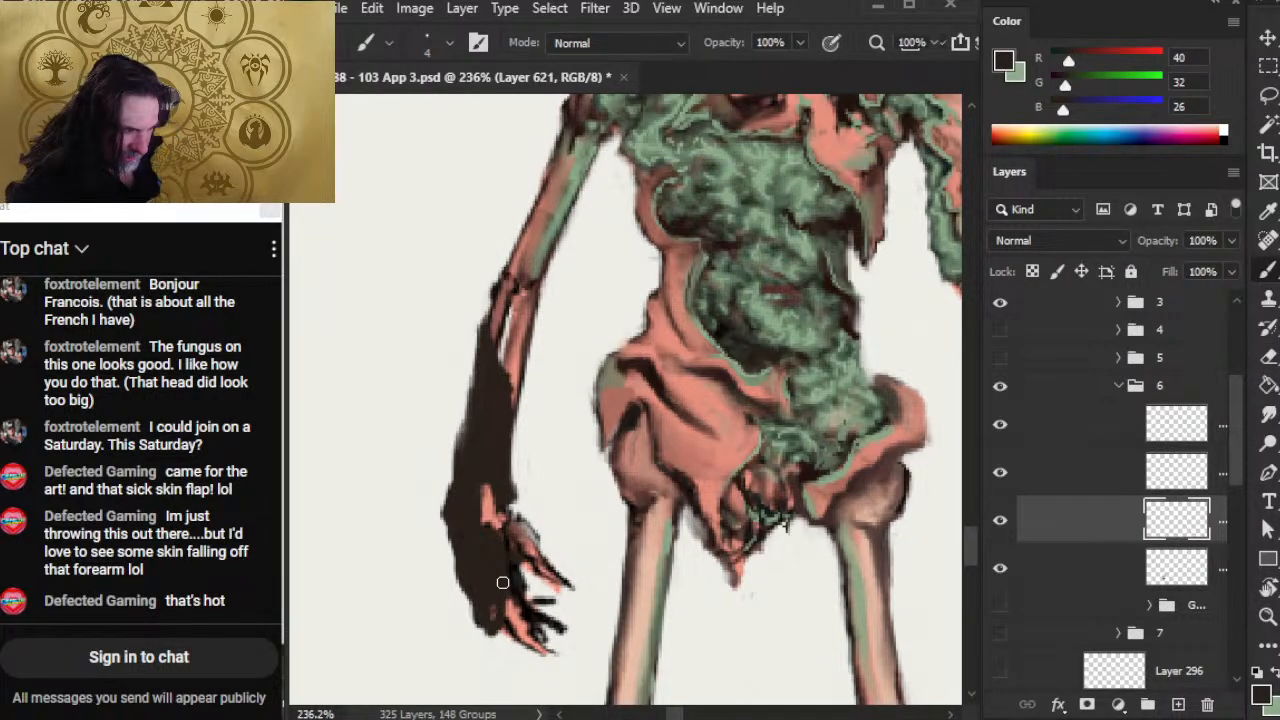
{"action": "left_click_drag", "start_coordinate": [461, 580], "coordinate": [457, 604]}
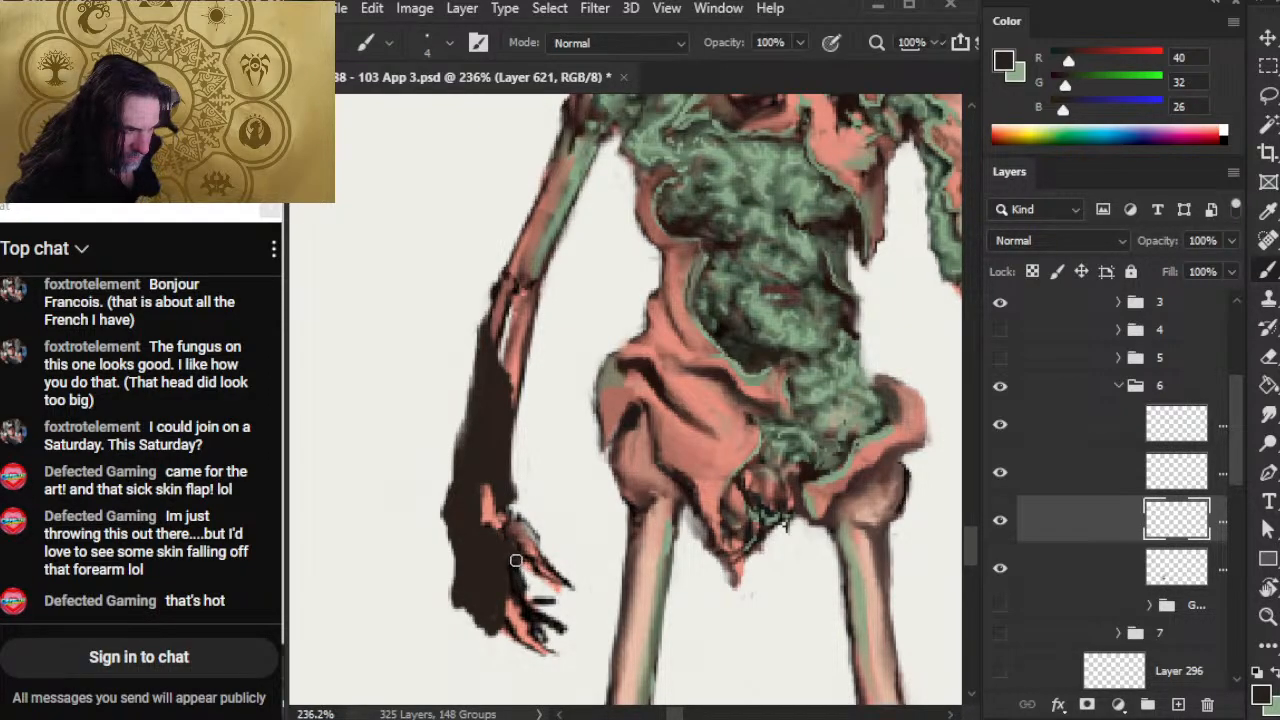
{"action": "key", "text": "r"}
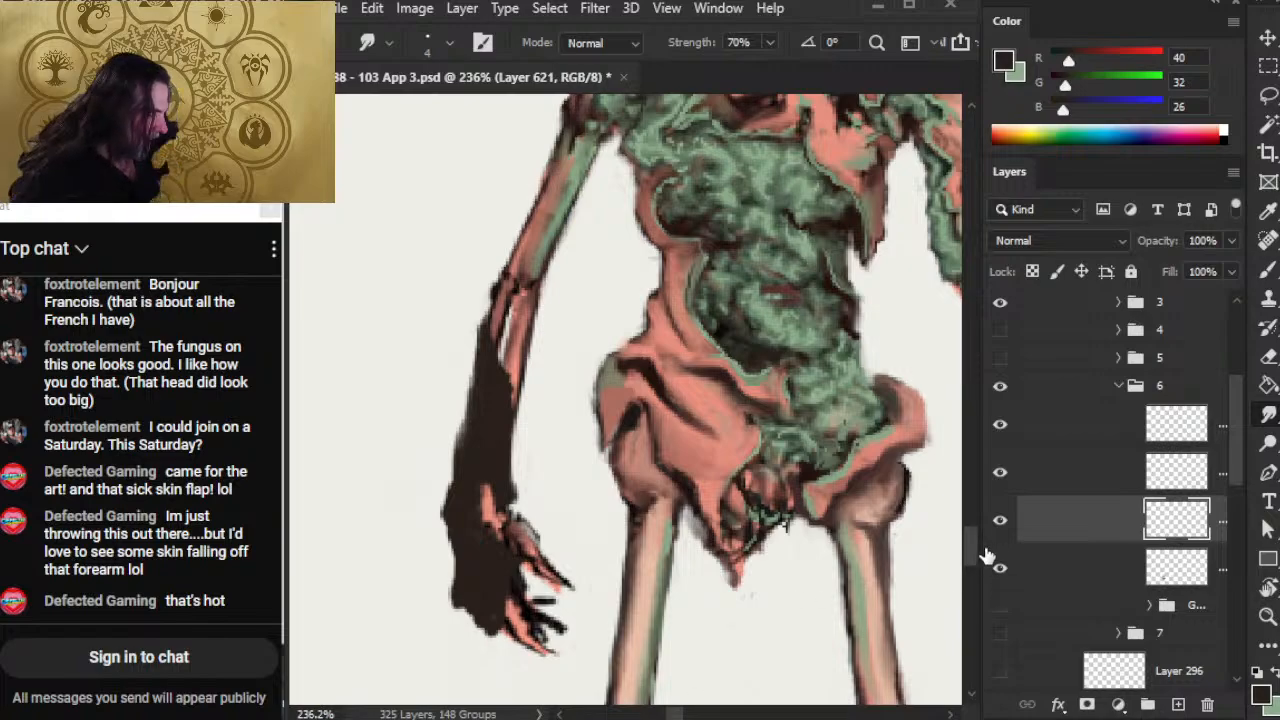
Step: Sample the near-black finger colour on the bottom drawing layer of group 6 and reshape the dark finger outlines, erasing and smudging the lowest finger
{"action": "left_click", "coordinate": [1067, 578]}
{"action": "left_click", "coordinate": [537, 606], "text": "alt"}
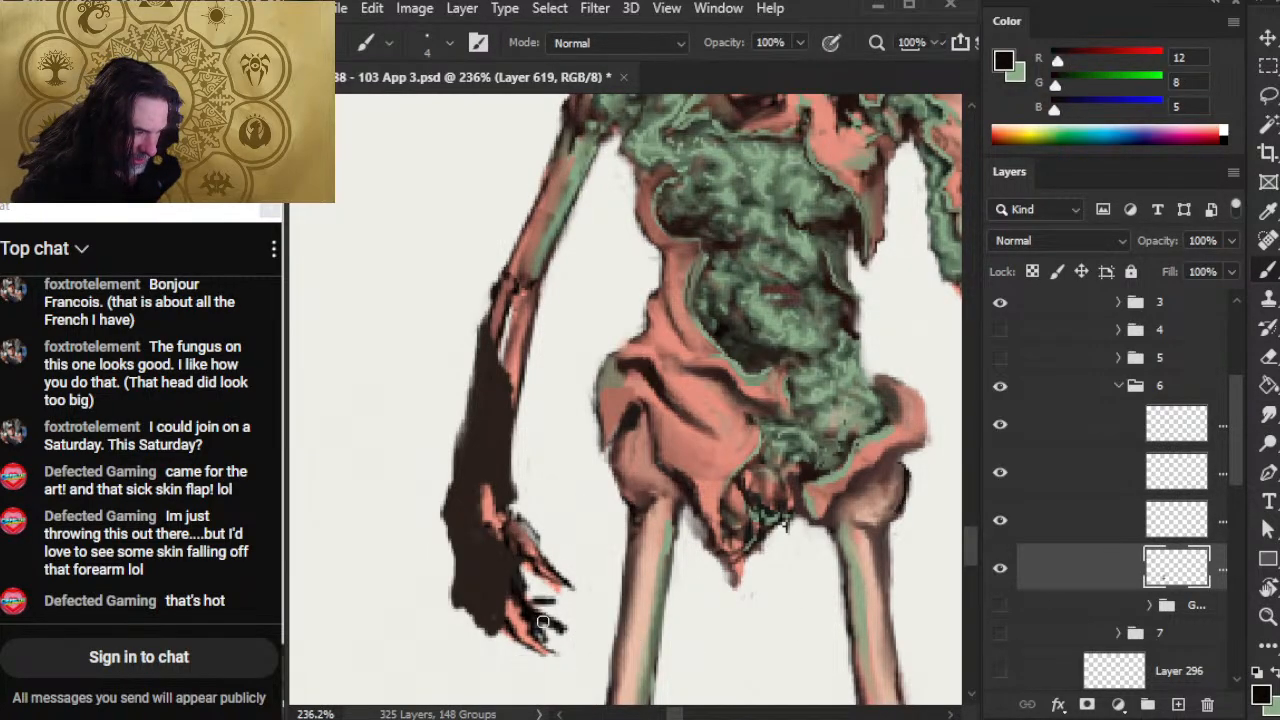
{"action": "key", "text": "e"}
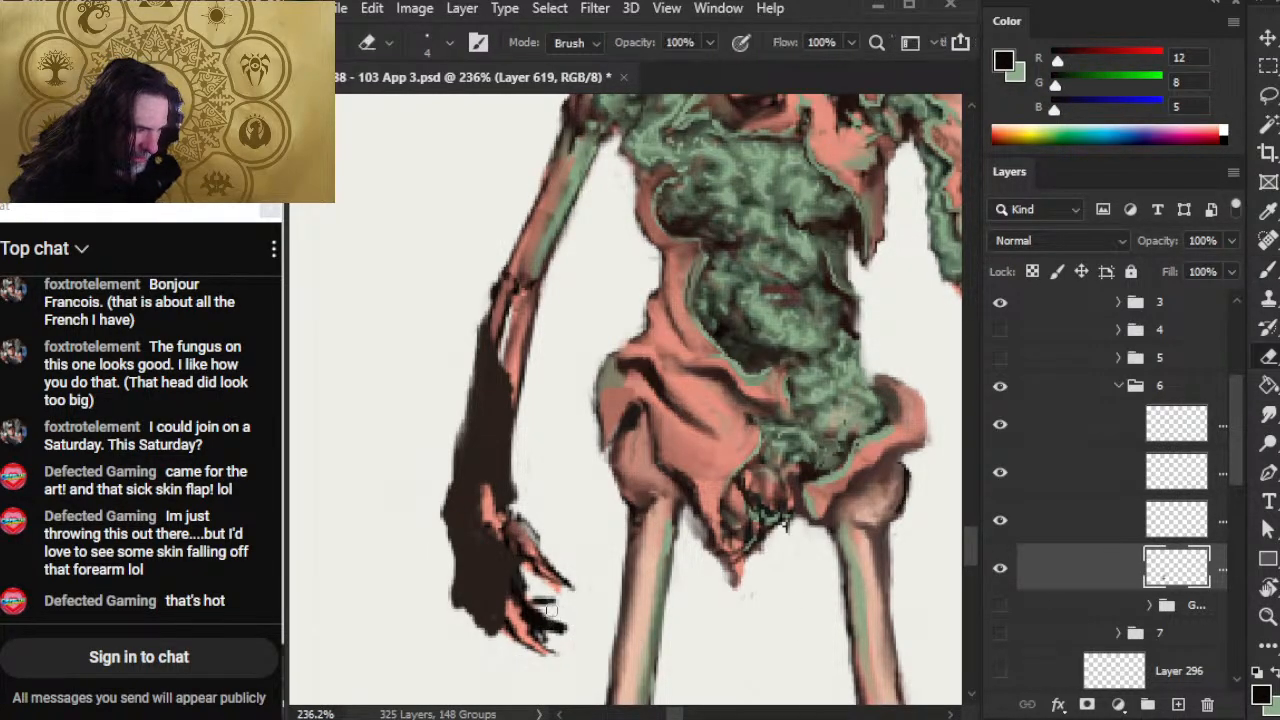
{"action": "key", "text": "b"}
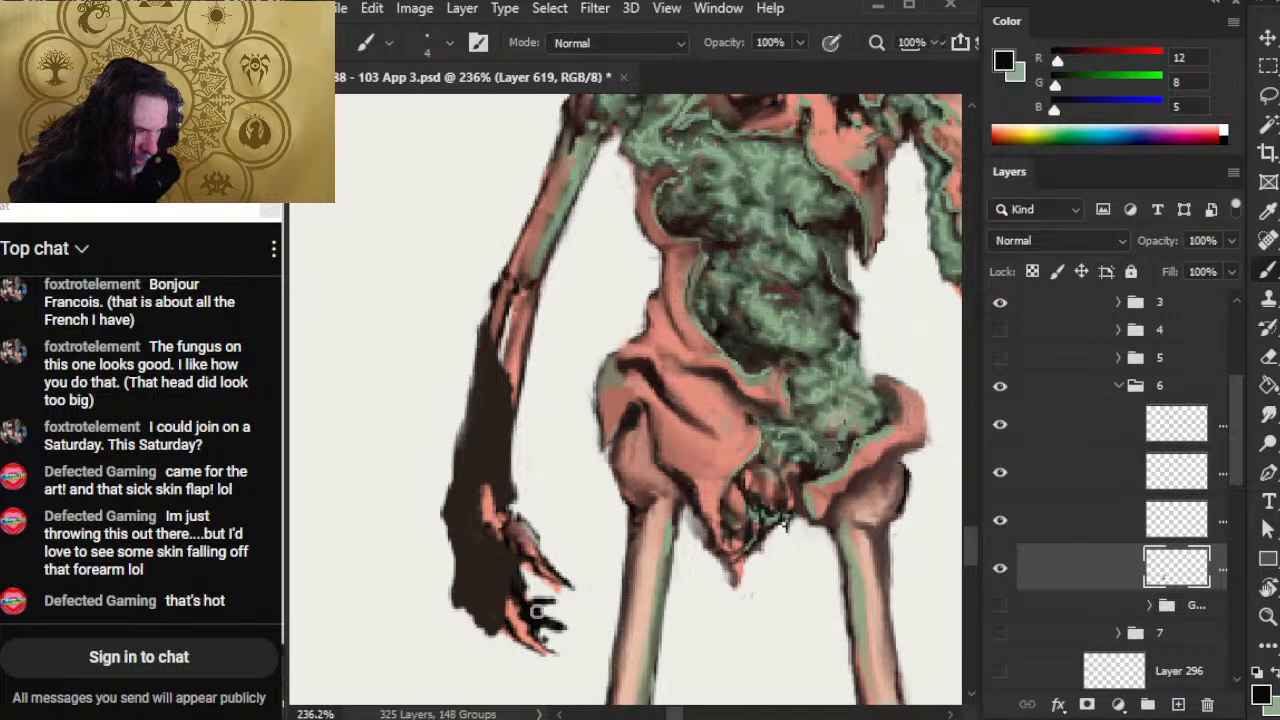
{"action": "key", "text": "e"}
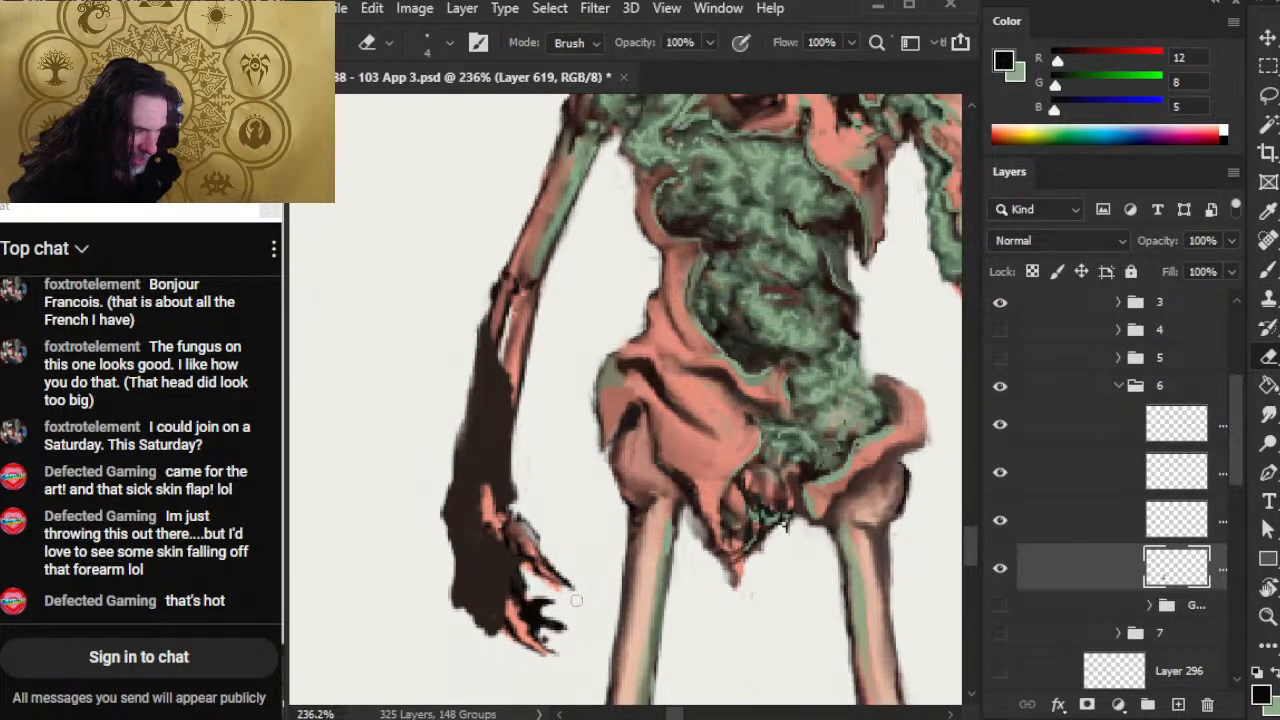
{"action": "key", "text": "b"}
{"action": "left_click_drag", "start_coordinate": [502, 632], "coordinate": [538, 648]}
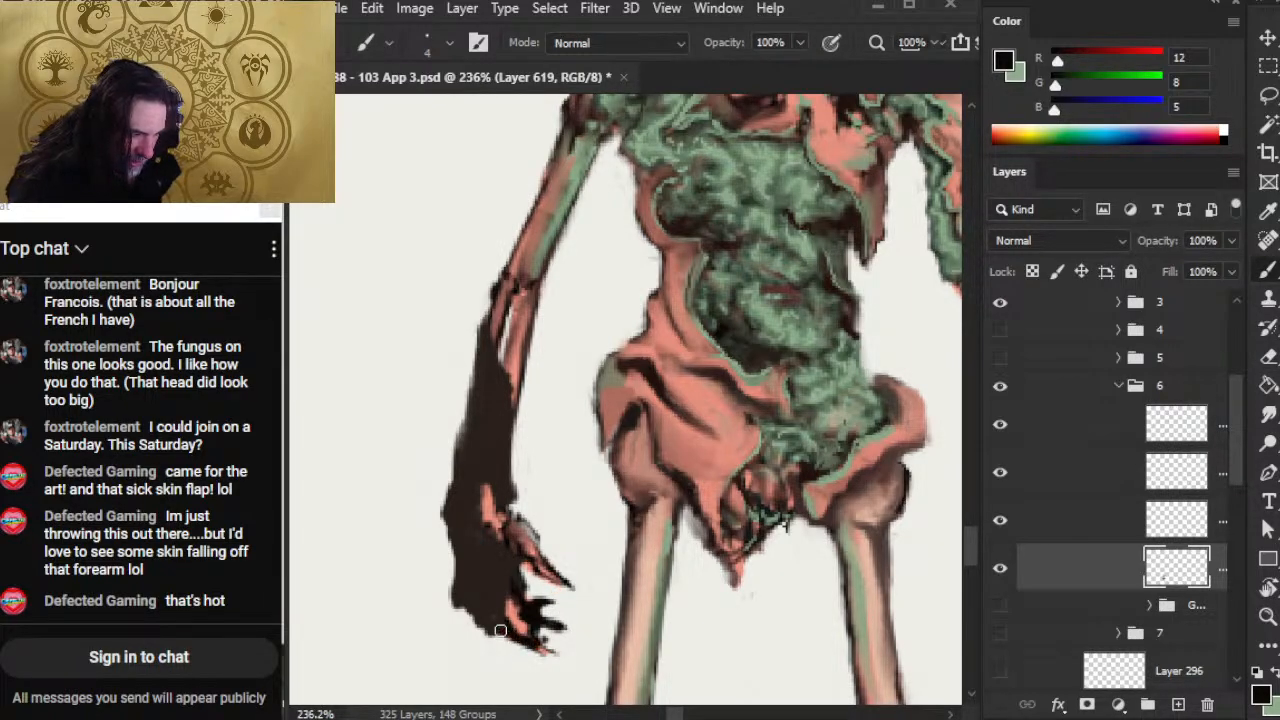
{"action": "key", "text": "r"}
{"action": "key", "text": "e"}
{"action": "key", "text": "r"}
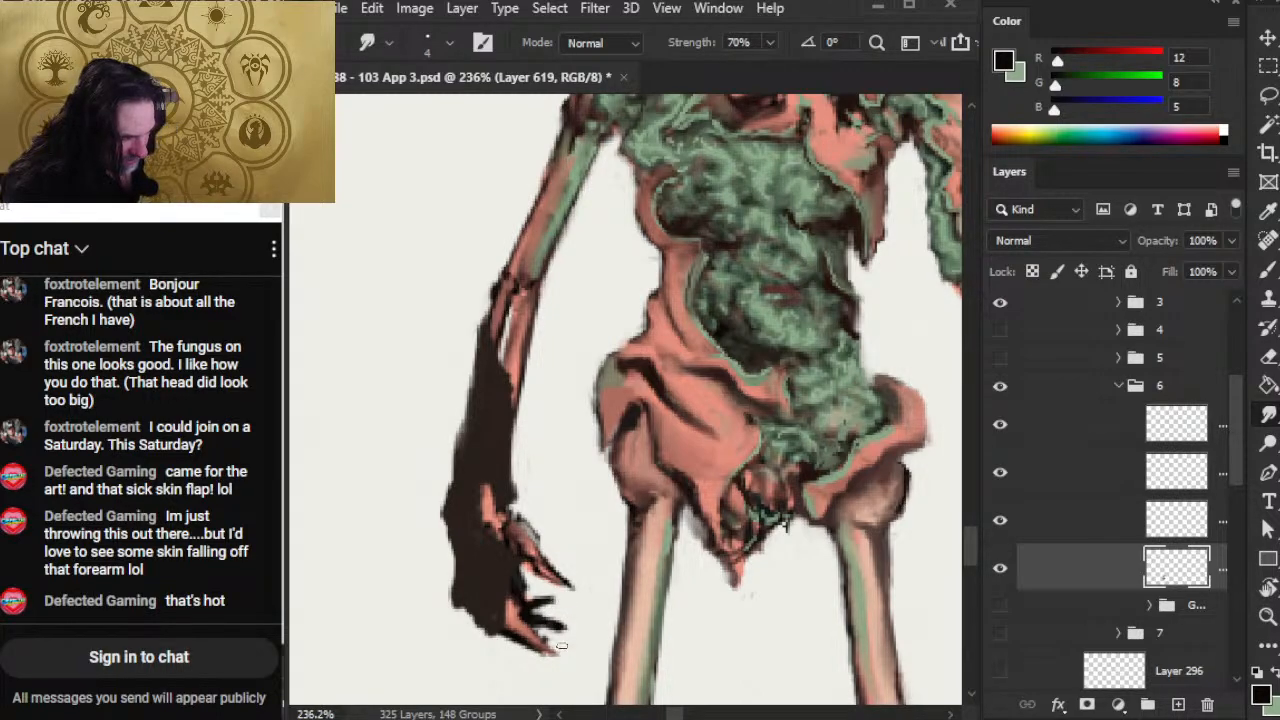
Step: Erase notches into the lower outer edge of the brown hand skin so it ends in ragged points
{"action": "left_click", "coordinate": [1043, 532]}
{"action": "key", "text": "e"}
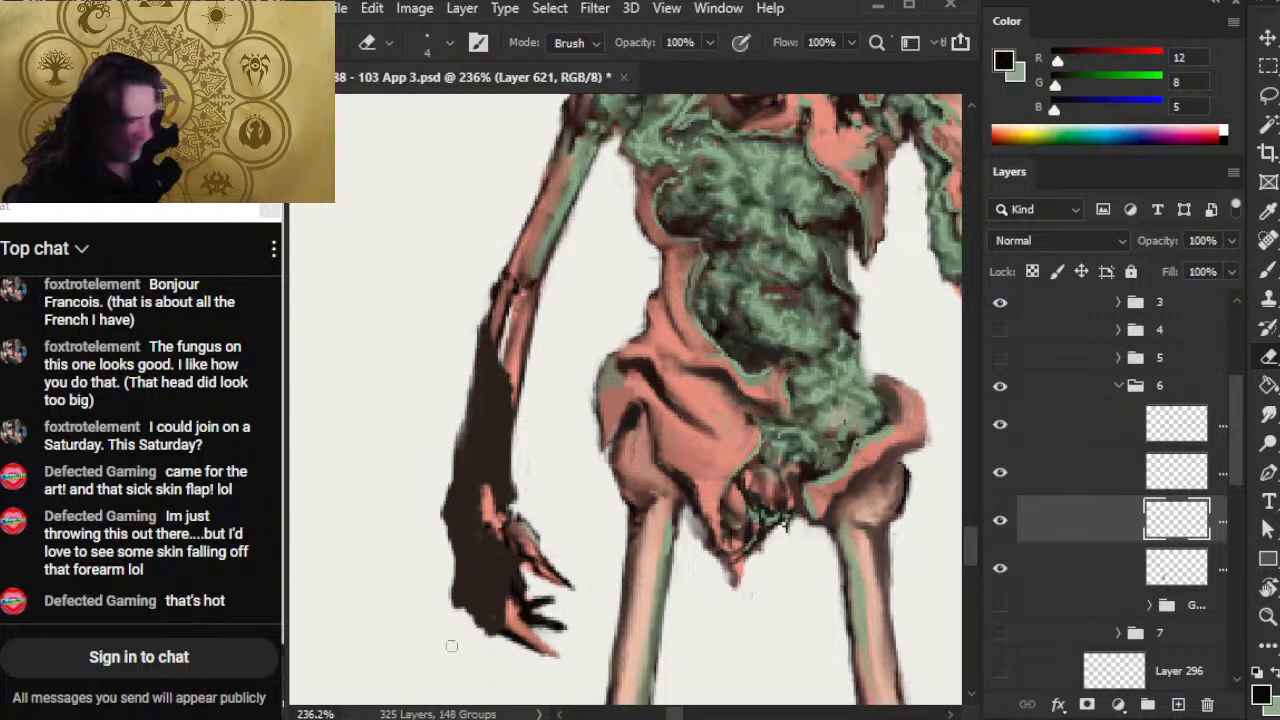
{"action": "mouse_move", "coordinate": [463, 610]}
{"action": "left_mouse_down"}
{"action": "mouse_move", "coordinate": [487, 641]}
{"action": "mouse_move", "coordinate": [481, 586]}
{"action": "mouse_move", "coordinate": [456, 606]}
{"action": "left_mouse_up"}
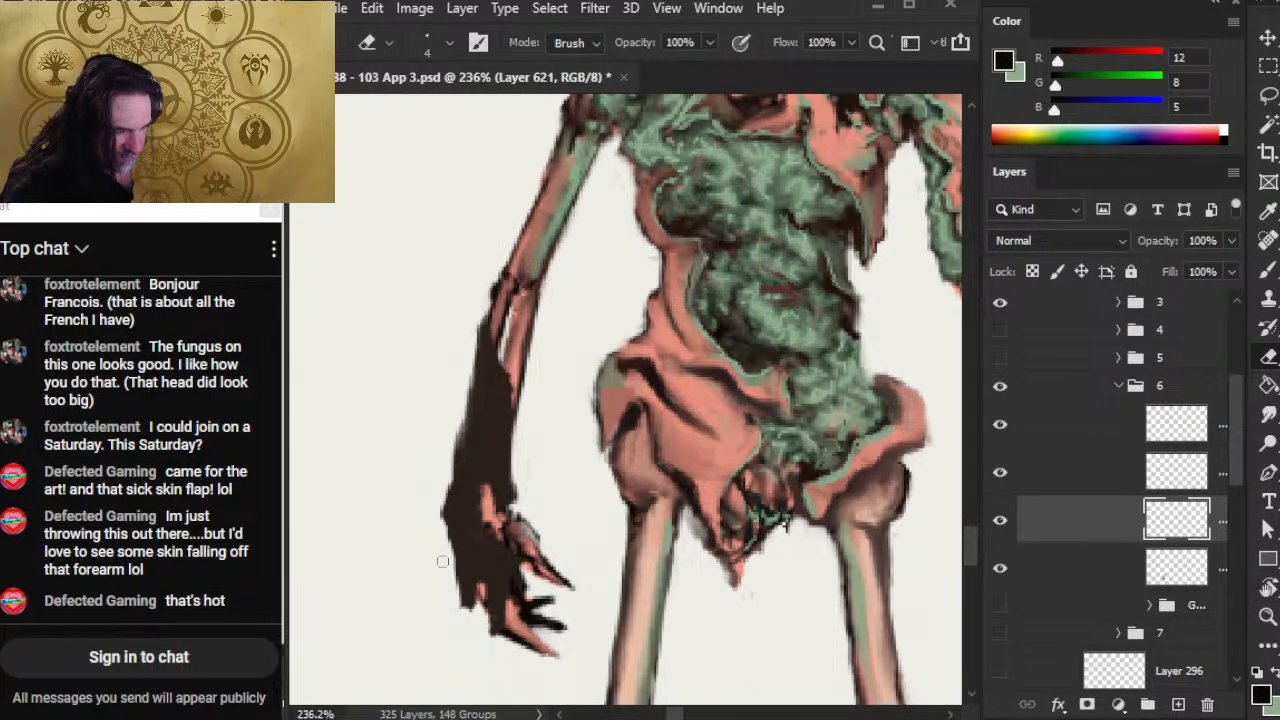
{"action": "key", "text": "r"}
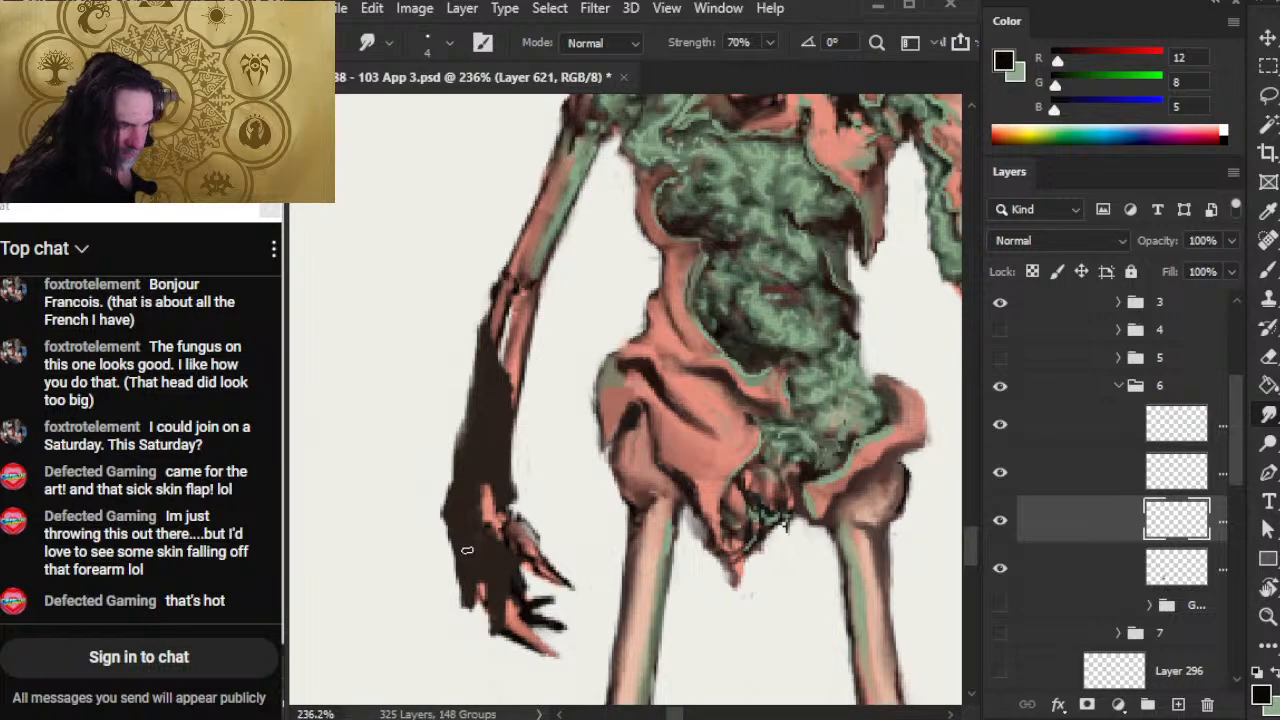
{"action": "key", "text": "e"}
Step: Paint a near-black skin shape down the upper arm from the shoulder, ending in a hanging strip above the elbow
{"action": "key", "text": "z"}
{"action": "left_click_drag", "start_coordinate": [499, 572], "coordinate": [383, 569]}
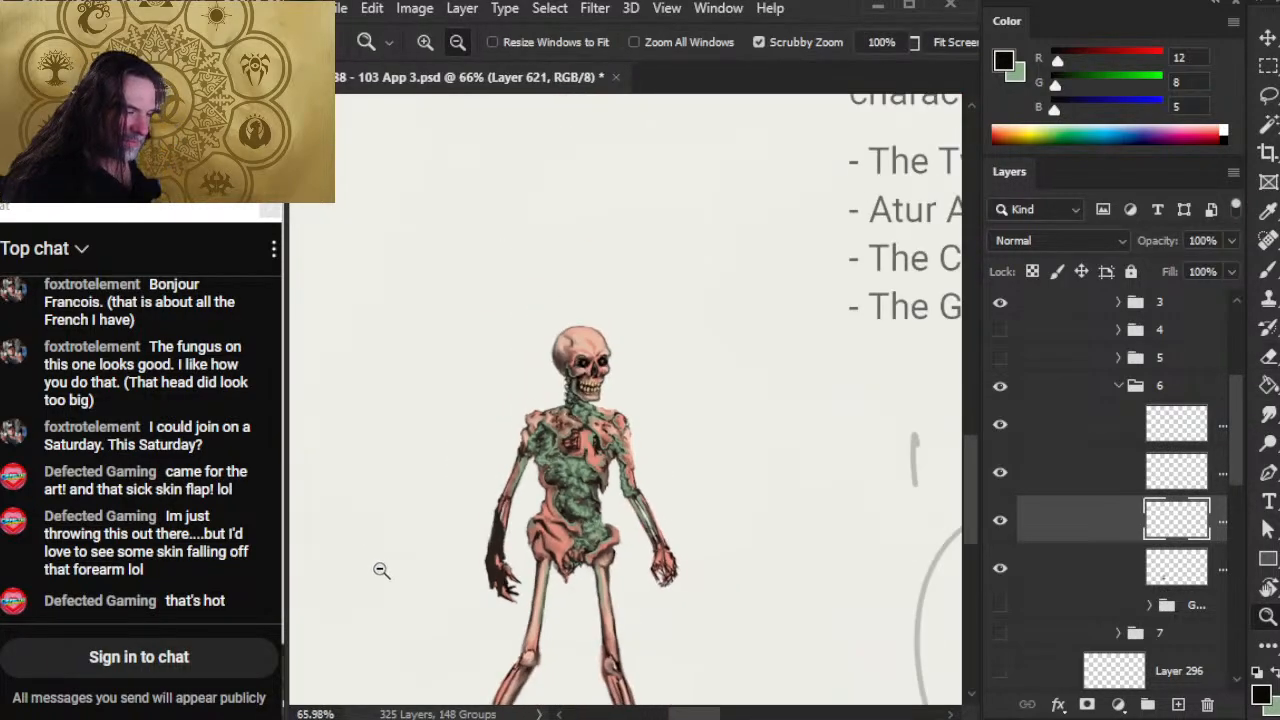
{"action": "left_click_drag", "start_coordinate": [584, 614], "coordinate": [571, 527]}
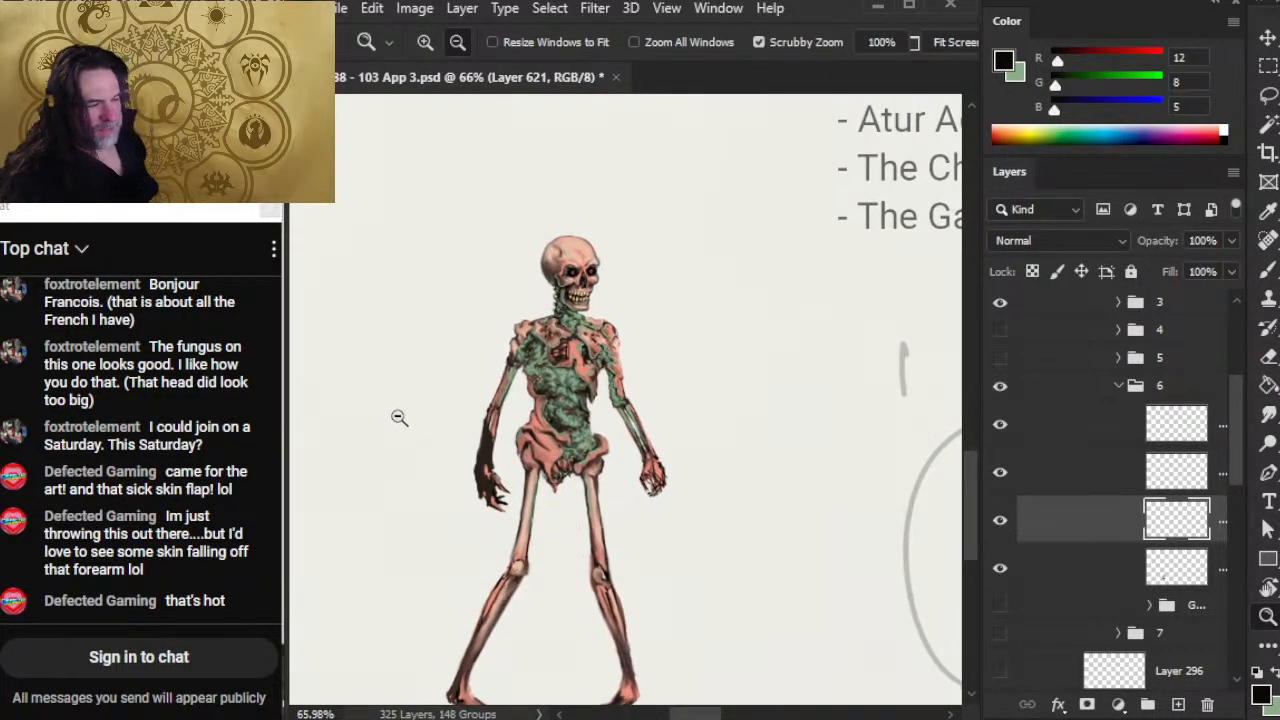
{"action": "left_click_drag", "start_coordinate": [451, 437], "coordinate": [466, 457]}
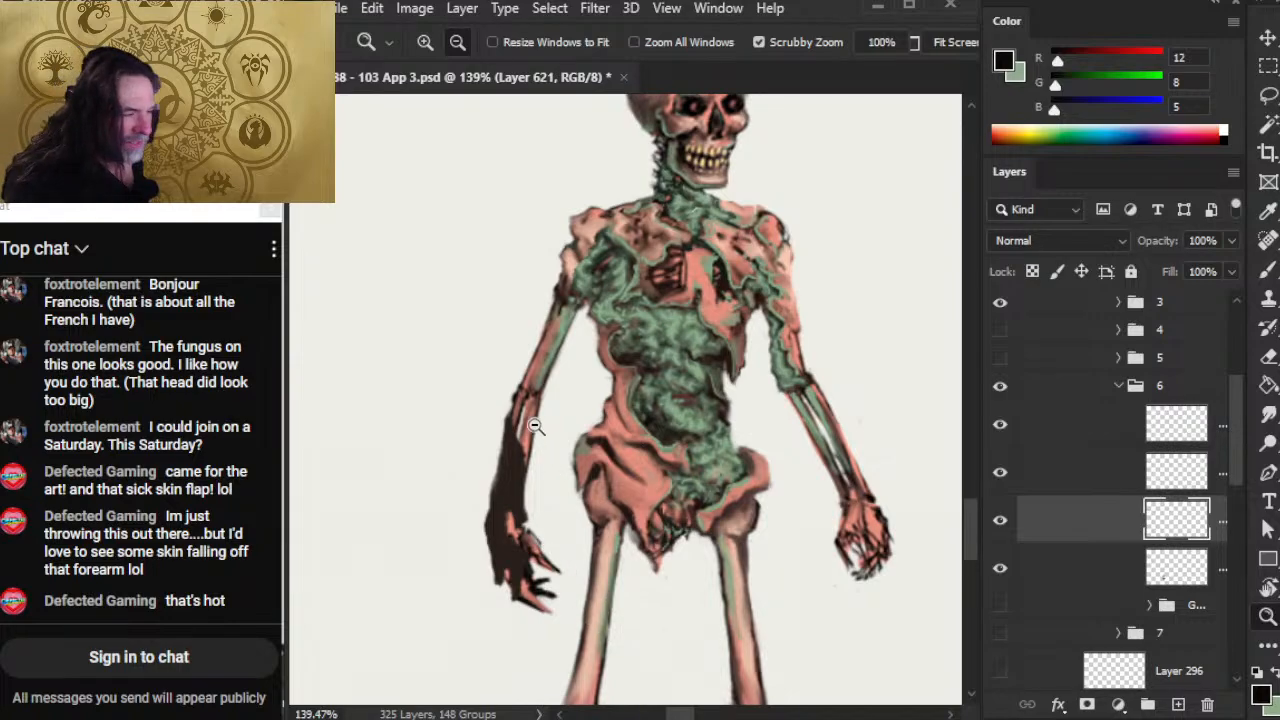
{"action": "mouse_move", "coordinate": [513, 379]}
{"action": "left_mouse_down"}
{"action": "mouse_move", "coordinate": [560, 341]}
{"action": "mouse_move", "coordinate": [586, 438]}
{"action": "left_mouse_up"}
{"action": "key", "text": "b"}
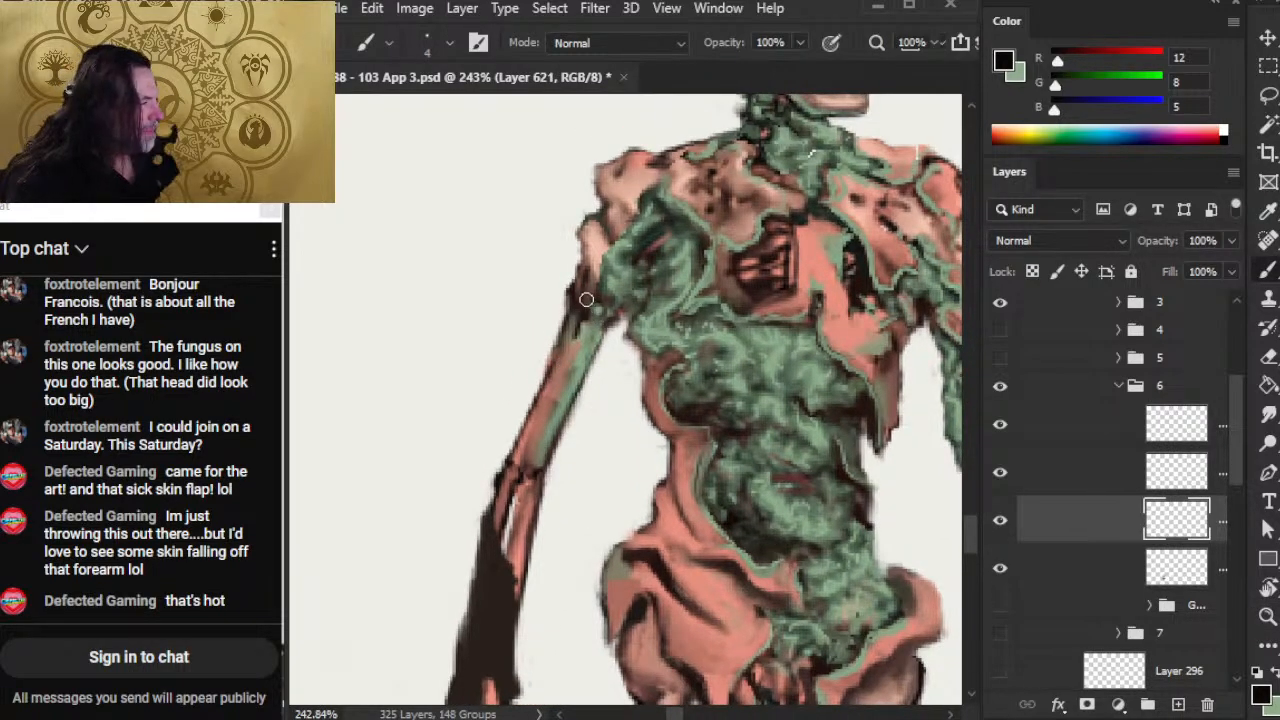
{"action": "mouse_move", "coordinate": [586, 300]}
{"action": "left_mouse_down"}
{"action": "mouse_move", "coordinate": [550, 358]}
{"action": "mouse_move", "coordinate": [568, 384]}
{"action": "mouse_move", "coordinate": [594, 318]}
{"action": "mouse_move", "coordinate": [587, 369]}
{"action": "mouse_move", "coordinate": [580, 245]}
{"action": "mouse_move", "coordinate": [583, 284]}
{"action": "mouse_move", "coordinate": [544, 371]}
{"action": "mouse_move", "coordinate": [585, 402]}
{"action": "mouse_move", "coordinate": [585, 446]}
{"action": "left_mouse_up"}
Step: Trim the inner edge of the upper arm's hanging black strip and fill the black toward the armpit
{"action": "key", "text": "e"}
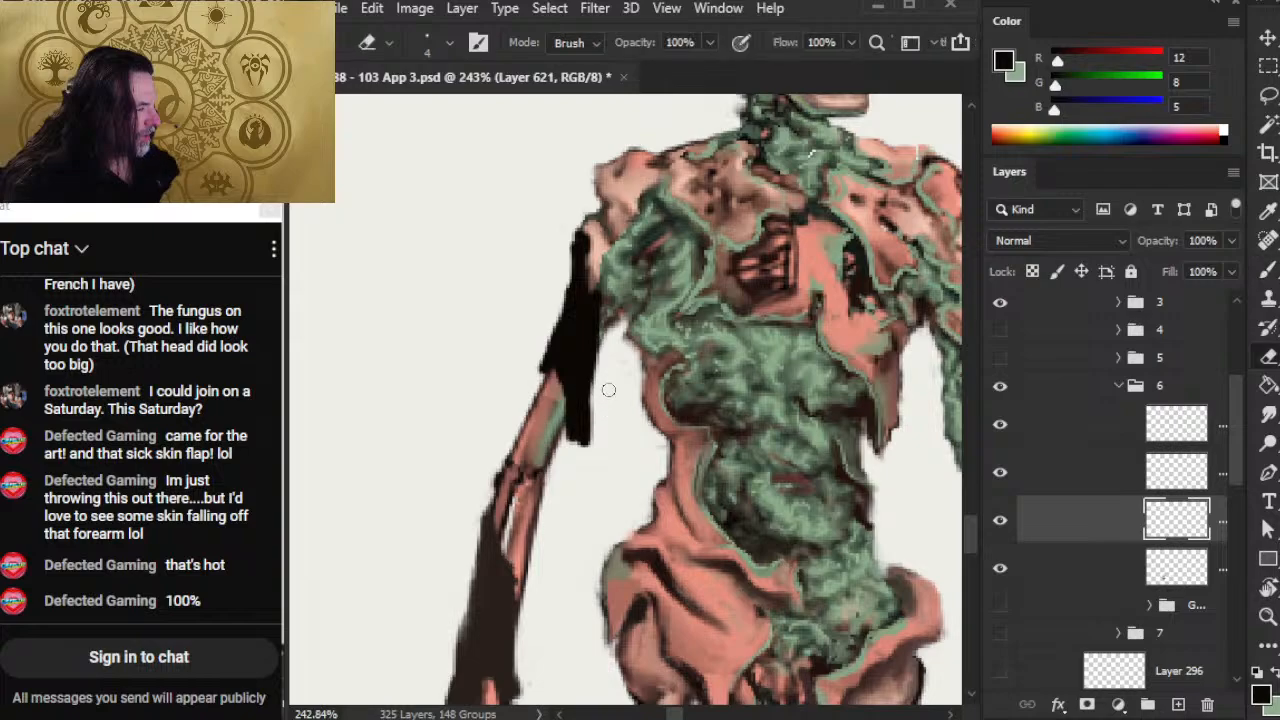
{"action": "mouse_move", "coordinate": [603, 386]}
{"action": "left_mouse_down"}
{"action": "mouse_move", "coordinate": [589, 423]}
{"action": "mouse_move", "coordinate": [603, 419]}
{"action": "left_mouse_up"}
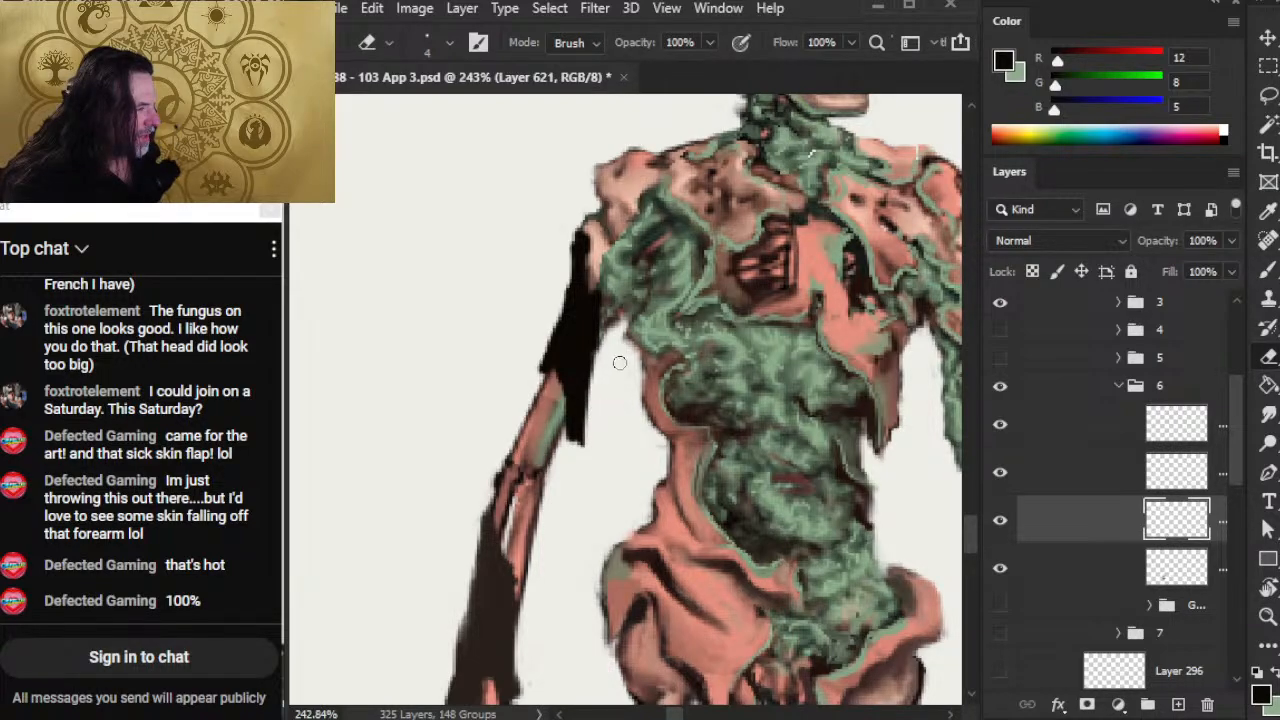
{"action": "key", "text": "b"}
{"action": "left_click_drag", "start_coordinate": [593, 360], "coordinate": [603, 308]}
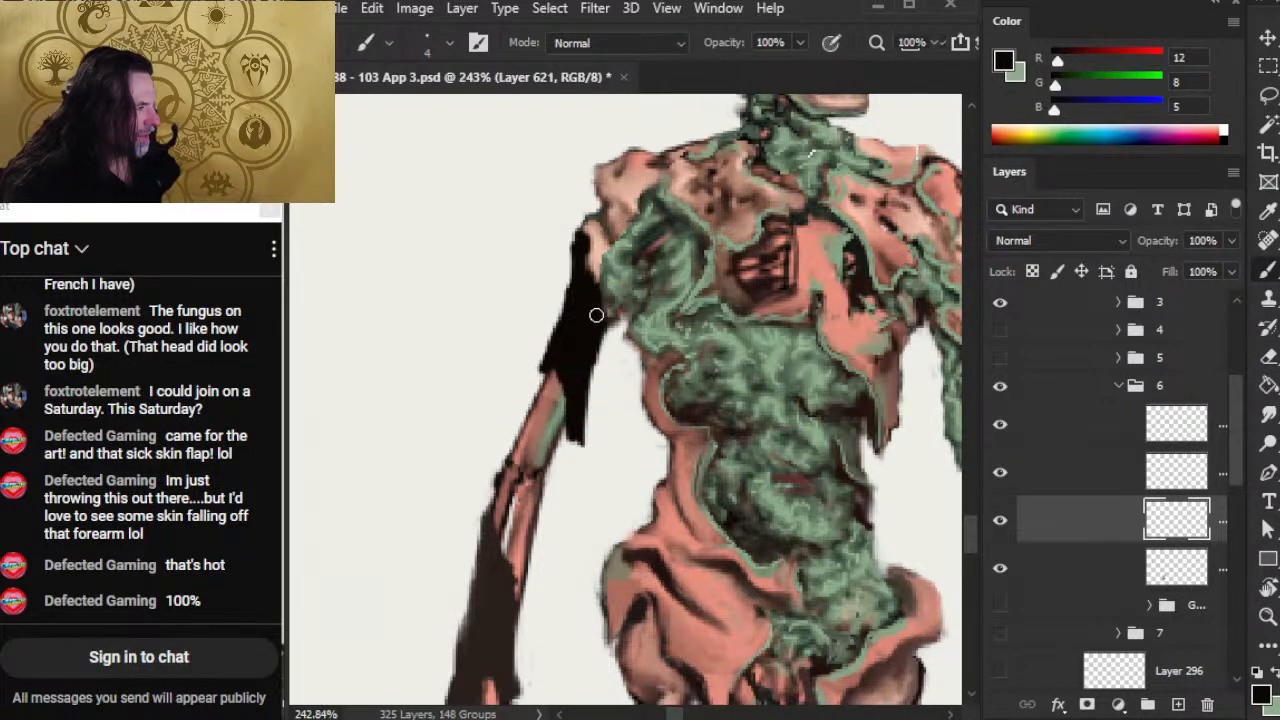
Step: Smudge the inner edge of the upper arm's black shape upward into the shoulder
{"action": "key", "text": "r"}
{"action": "mouse_move", "coordinate": [600, 262]}
{"action": "left_mouse_down"}
{"action": "mouse_move", "coordinate": [602, 290]}
{"action": "mouse_move", "coordinate": [597, 244]}
{"action": "left_mouse_up"}
{"action": "left_click_drag", "start_coordinate": [596, 292], "coordinate": [606, 246]}
{"action": "left_click_drag", "start_coordinate": [596, 317], "coordinate": [601, 252]}
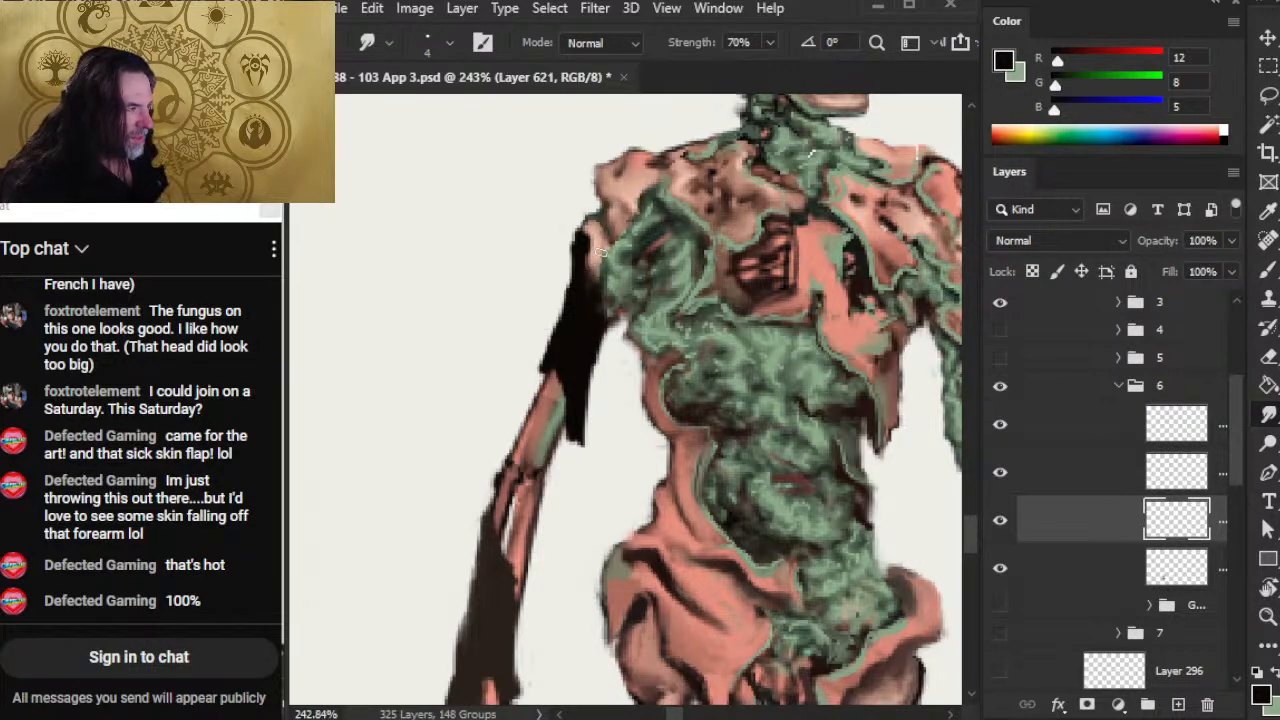
{"action": "left_click_drag", "start_coordinate": [595, 313], "coordinate": [600, 256]}
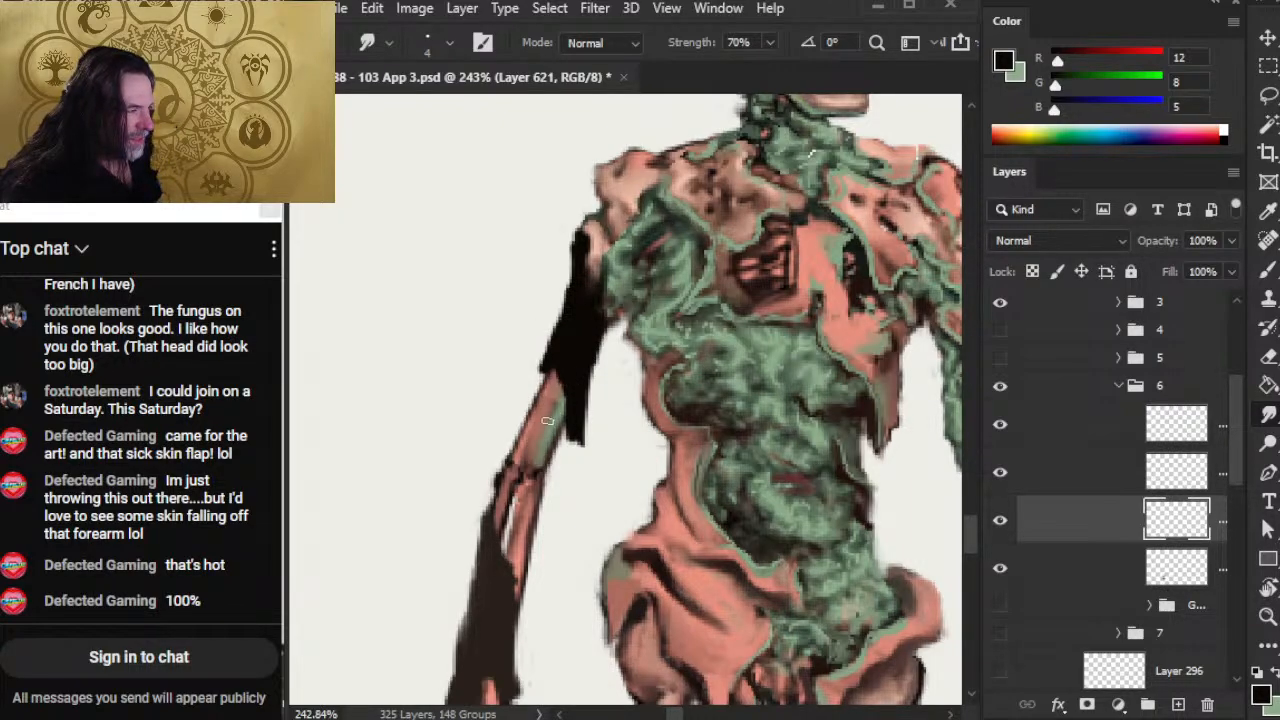
Step: Smudge the lower edge of the upper arm's black shape into ragged tips and erase a small gap on its inner side
{"action": "left_click_drag", "start_coordinate": [547, 421], "coordinate": [572, 426]}
{"action": "left_click_drag", "start_coordinate": [567, 381], "coordinate": [562, 420]}
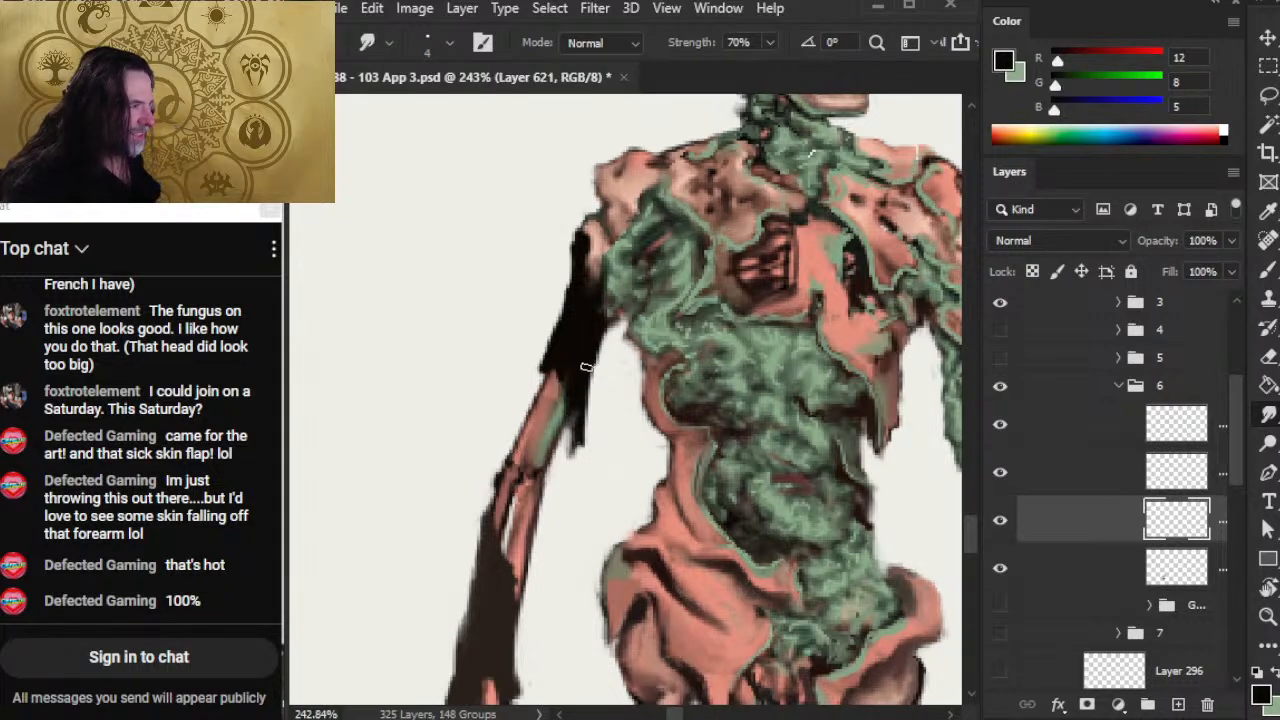
{"action": "key", "text": "e"}
{"action": "left_click_drag", "start_coordinate": [592, 349], "coordinate": [596, 373]}
{"action": "key", "text": "r"}
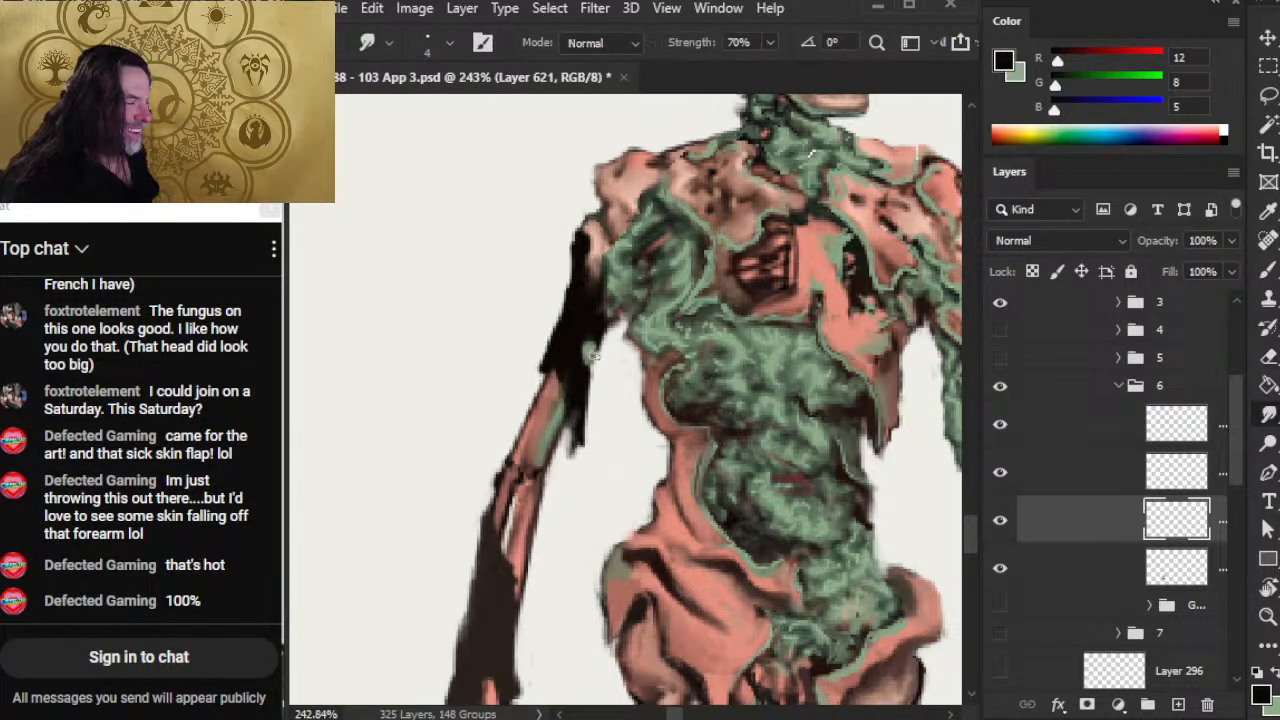
Step: Paint black skin from the upper arm into the armpit and shape its lower edge into short ragged drips
{"action": "key", "text": "b"}
{"action": "mouse_move", "coordinate": [600, 322]}
{"action": "left_mouse_down"}
{"action": "mouse_move", "coordinate": [618, 325]}
{"action": "mouse_move", "coordinate": [623, 309]}
{"action": "mouse_move", "coordinate": [599, 322]}
{"action": "left_mouse_up"}
{"action": "key", "text": "r"}
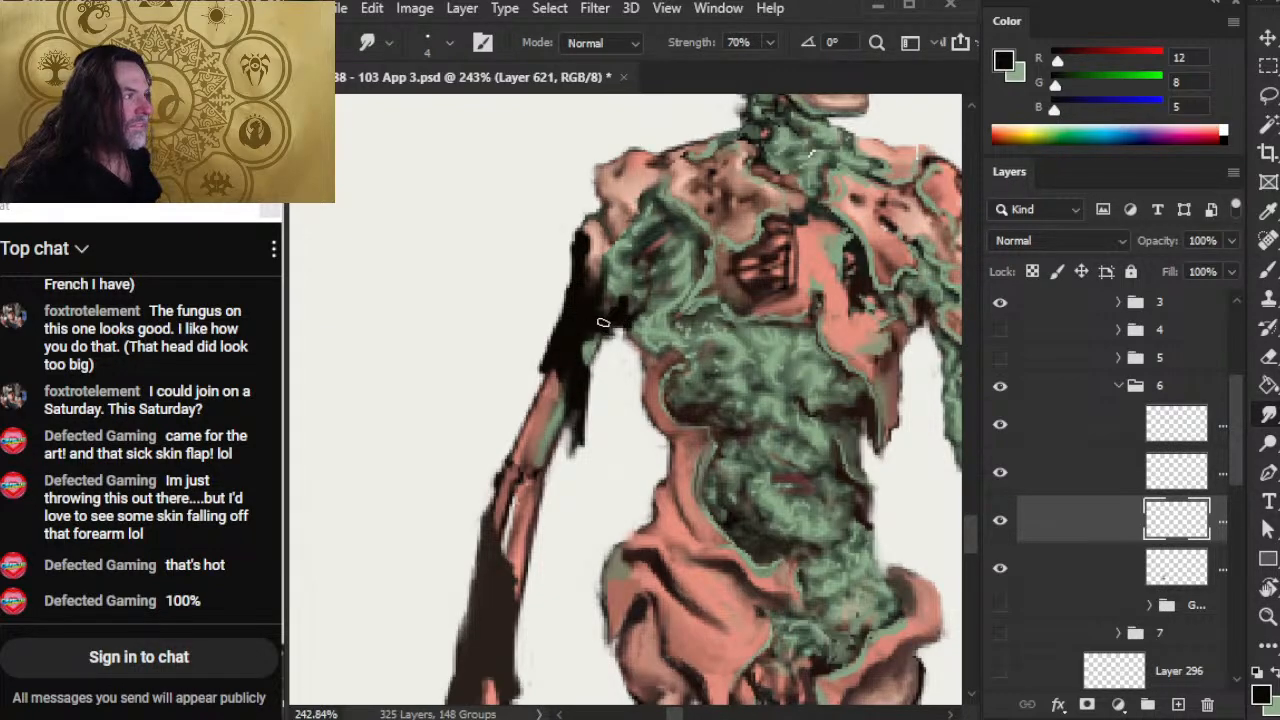
{"action": "key", "text": "b"}
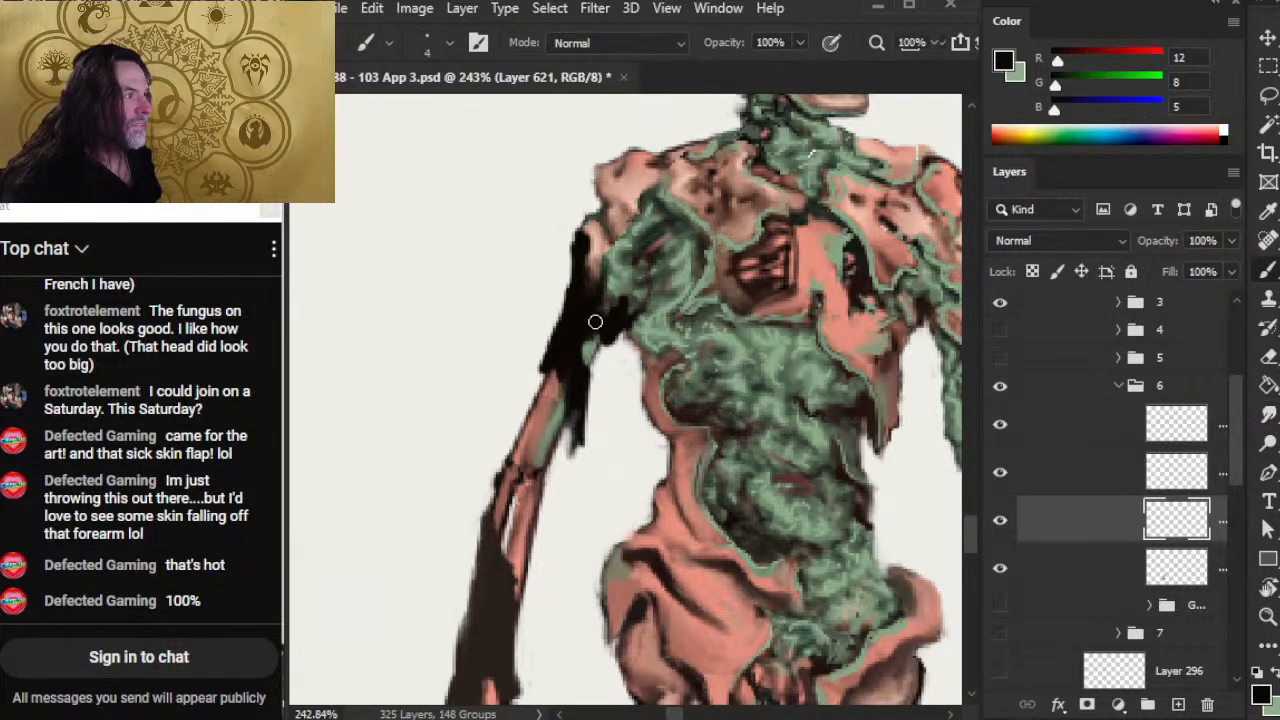
{"action": "mouse_move", "coordinate": [595, 322]}
{"action": "left_mouse_down"}
{"action": "mouse_move", "coordinate": [607, 360]}
{"action": "mouse_move", "coordinate": [595, 352]}
{"action": "mouse_move", "coordinate": [606, 334]}
{"action": "mouse_move", "coordinate": [628, 350]}
{"action": "left_mouse_up"}
{"action": "key", "text": "r"}
{"action": "key", "text": "e"}
{"action": "key", "text": "b"}
{"action": "key", "text": "e"}
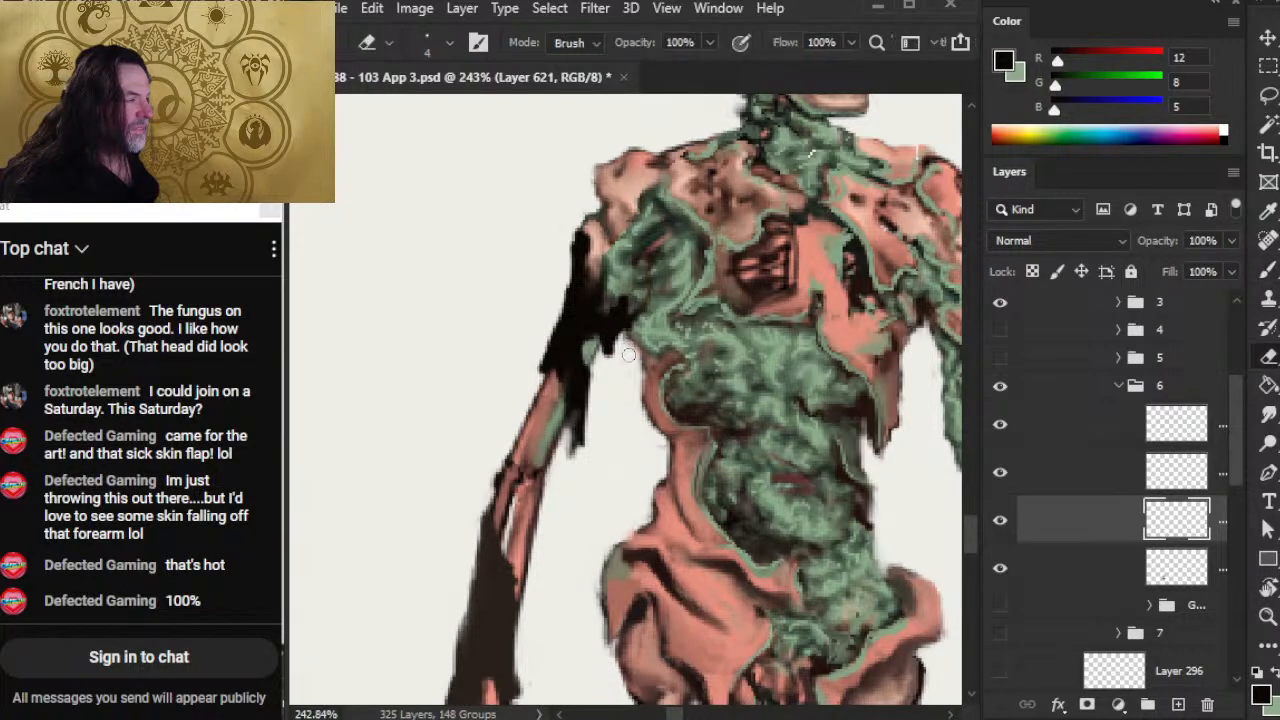
Step: Extend the black along the outer edge of the upper arm and erase the excess to slim its contour
{"action": "key", "text": "b"}
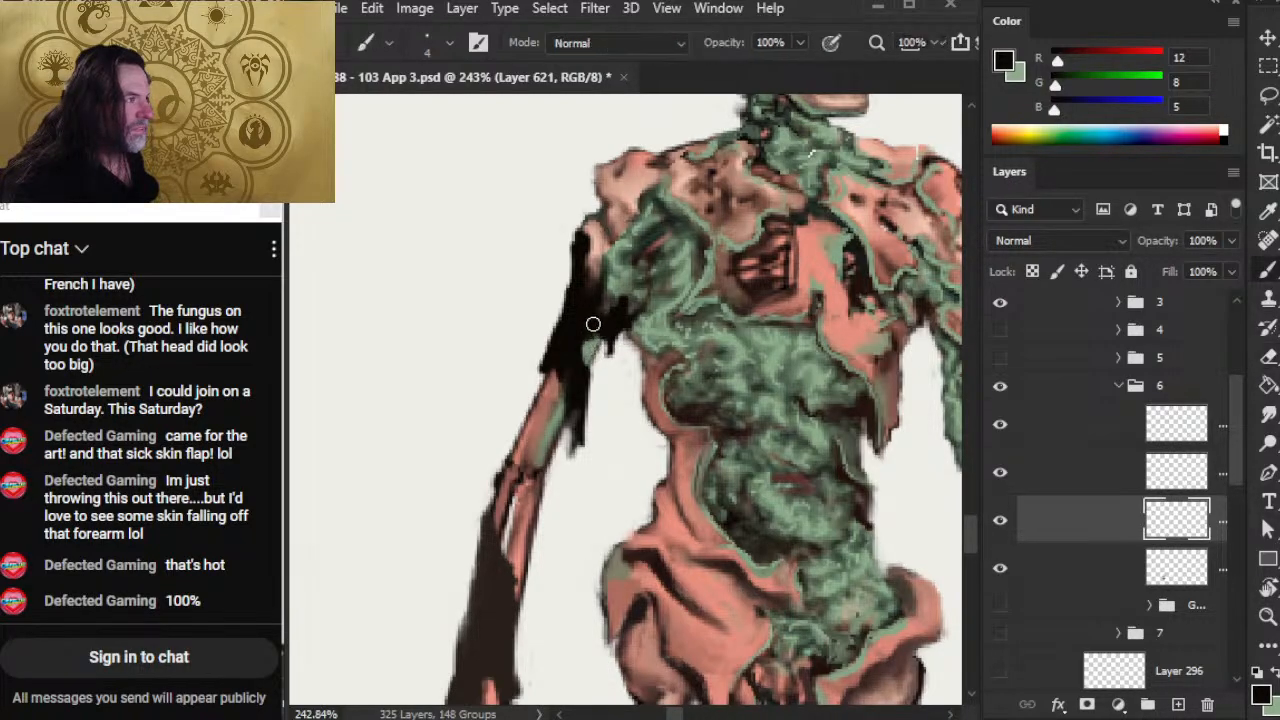
{"action": "left_click_drag", "start_coordinate": [580, 286], "coordinate": [531, 396]}
{"action": "key", "text": "e"}
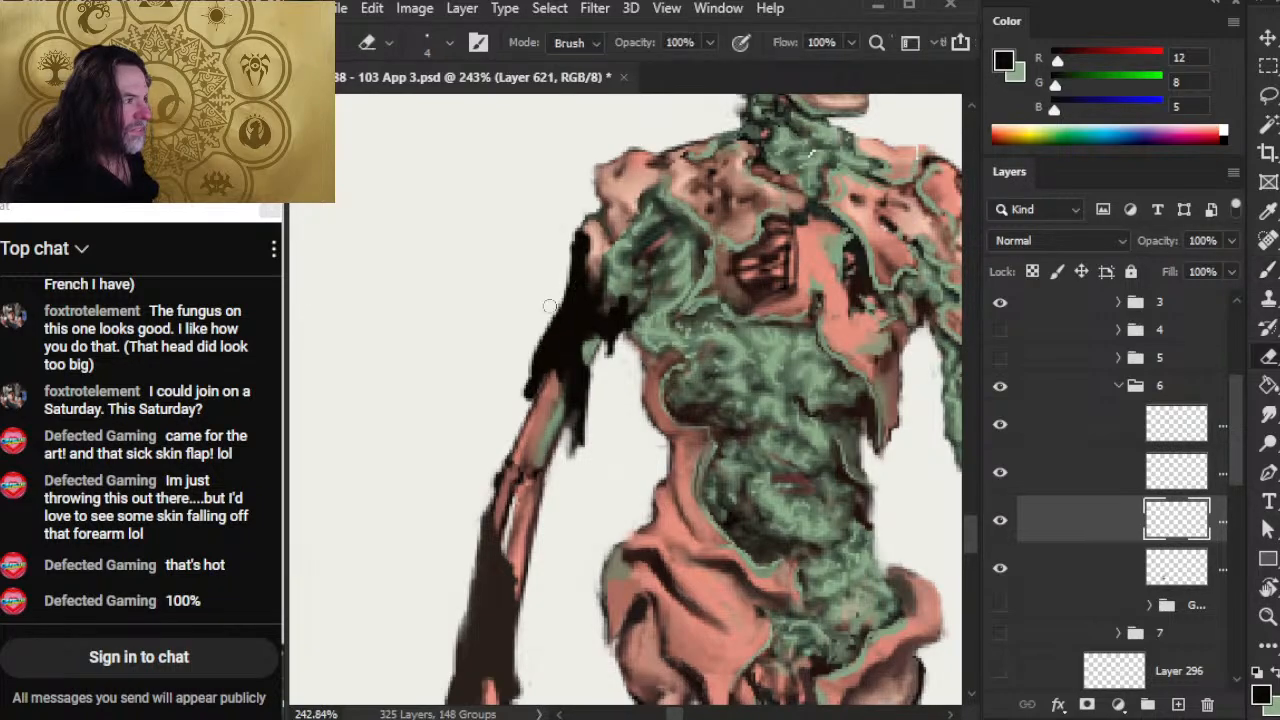
{"action": "left_click_drag", "start_coordinate": [551, 294], "coordinate": [522, 406]}
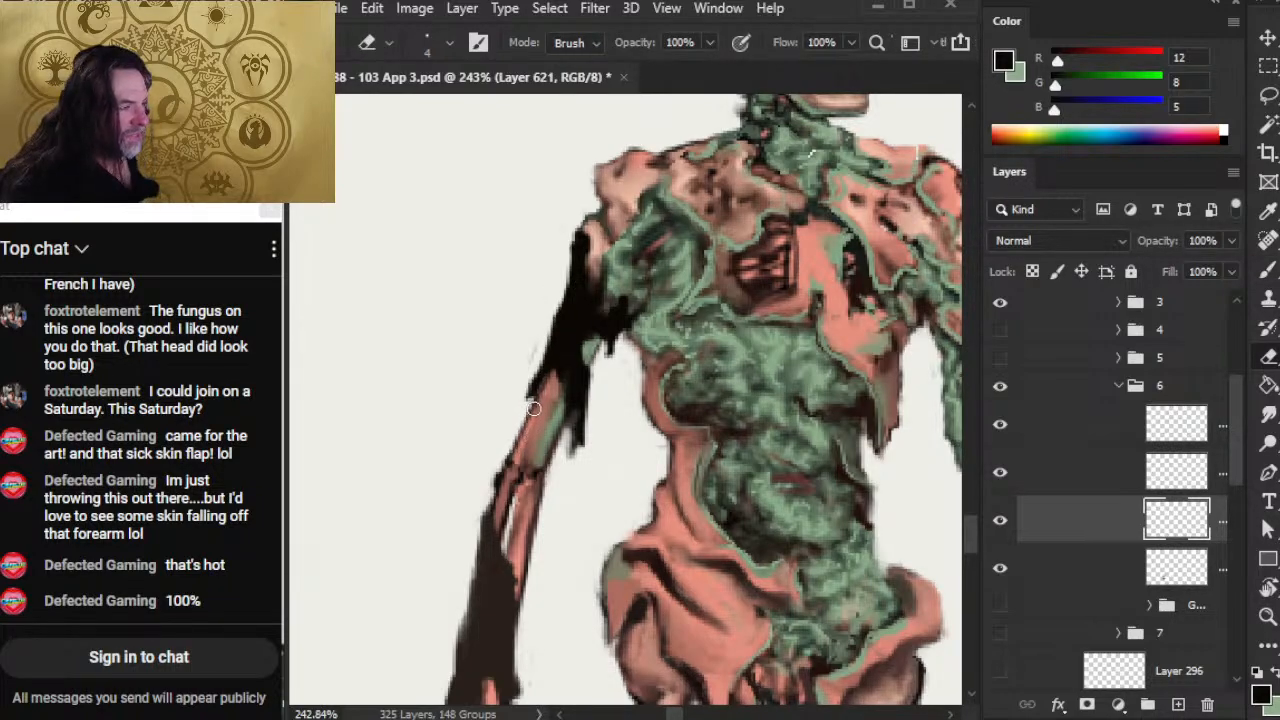
Step: Paint and erase the outer lower corner of the upper arm's black shape to form a pointed, torn tip
{"action": "key", "text": "b"}
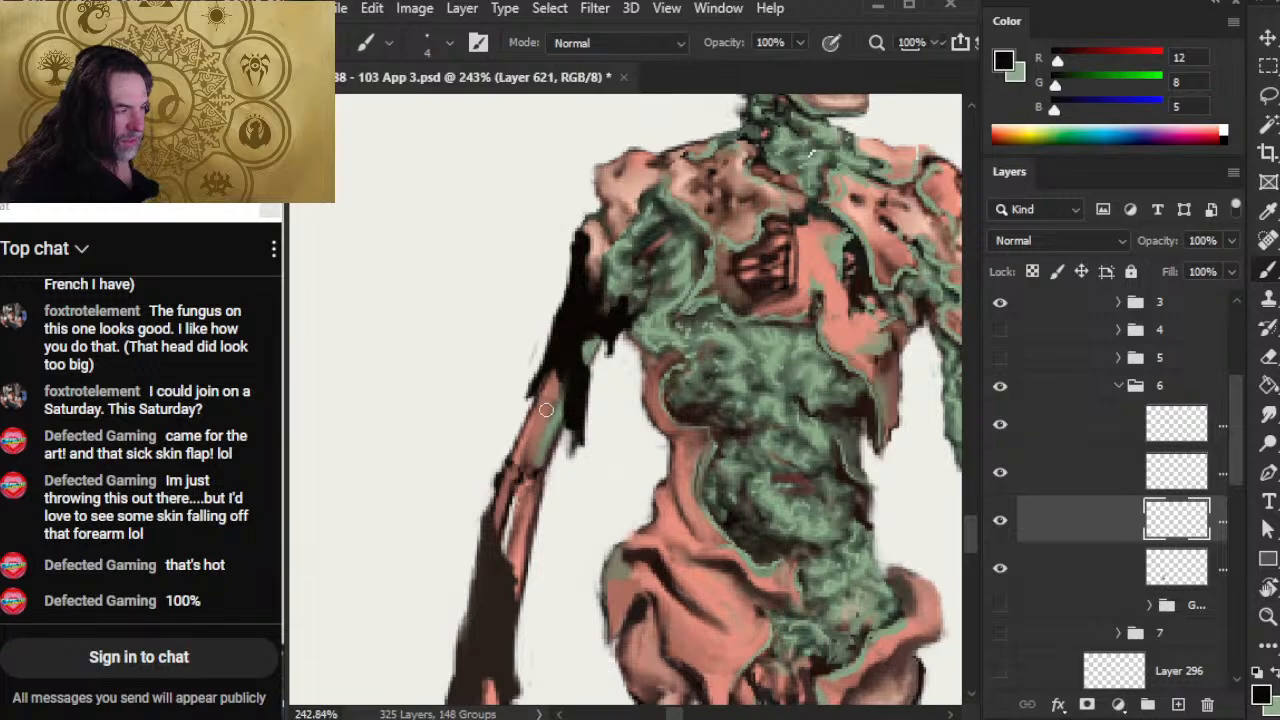
{"action": "left_click_drag", "start_coordinate": [549, 371], "coordinate": [530, 394]}
{"action": "key", "text": "e"}
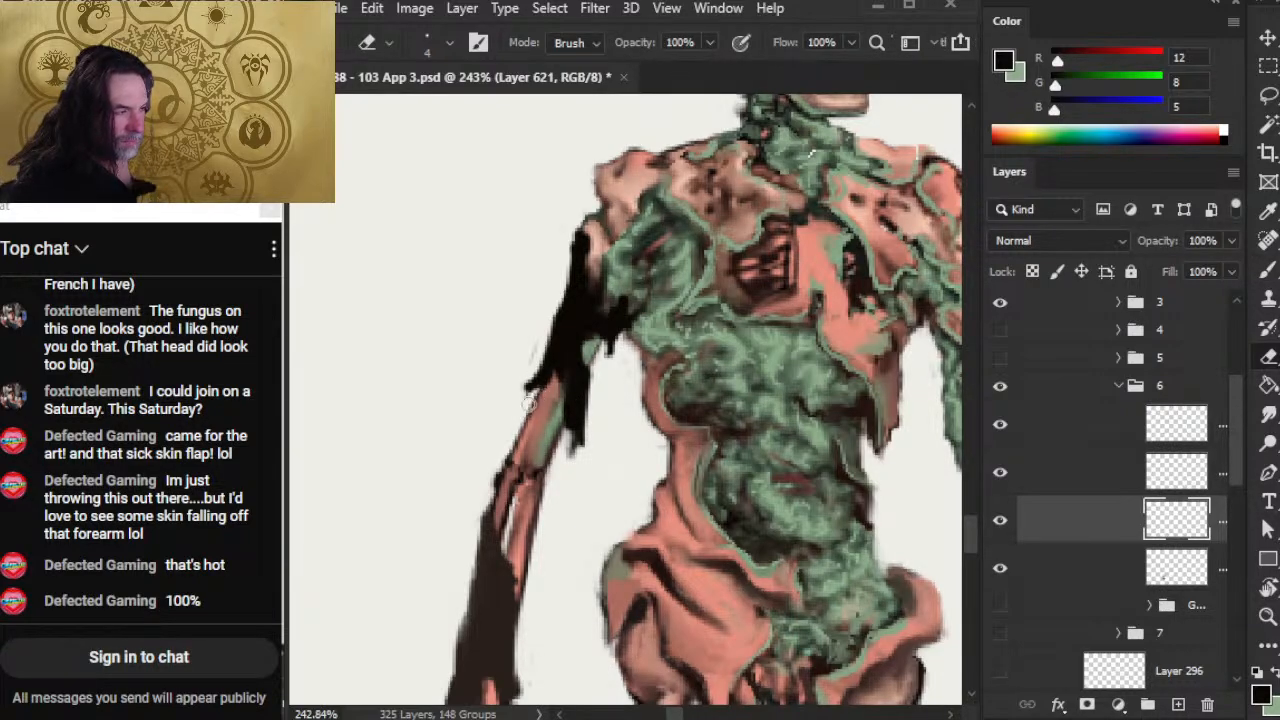
{"action": "key", "text": "b"}
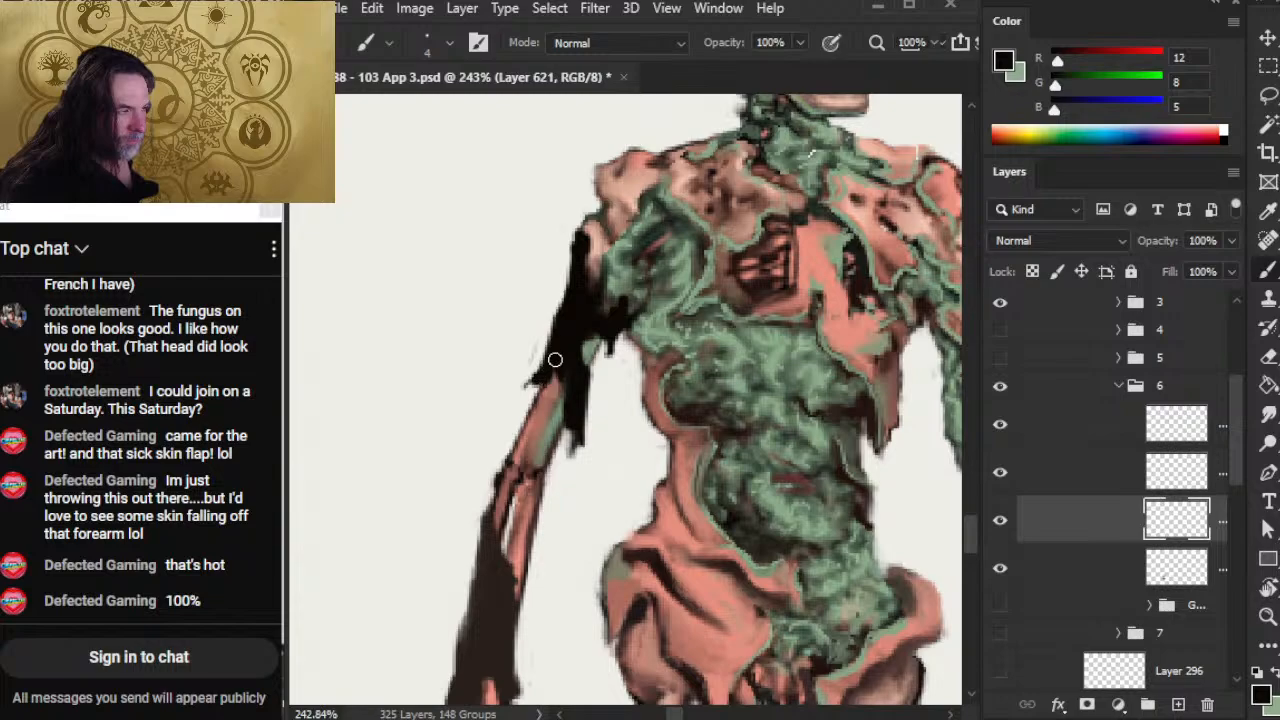
{"action": "key", "text": "e"}
{"action": "key", "text": "b"}
{"action": "key", "text": "e"}
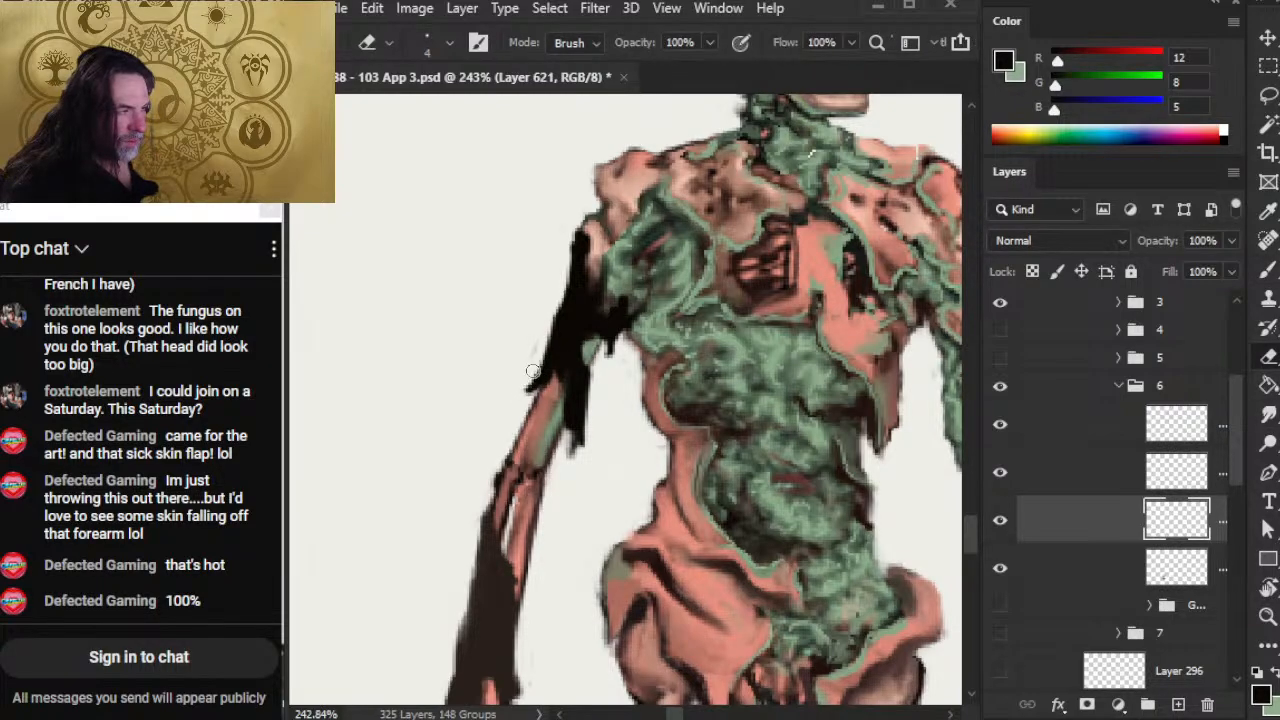
{"action": "key", "text": "b"}
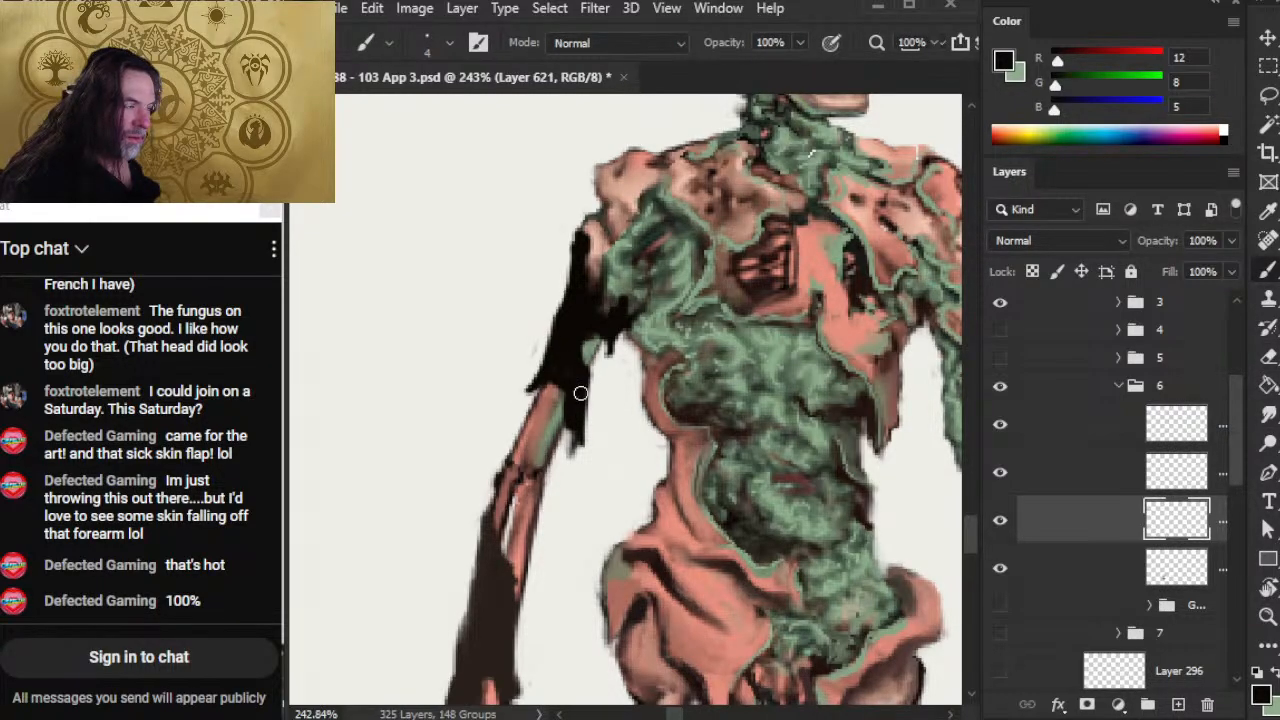
Step: Paint a short black stroke along the inner lower edge of the upper arm's torn skin and check it against the whole figure
{"action": "left_click_drag", "start_coordinate": [580, 393], "coordinate": [582, 402]}
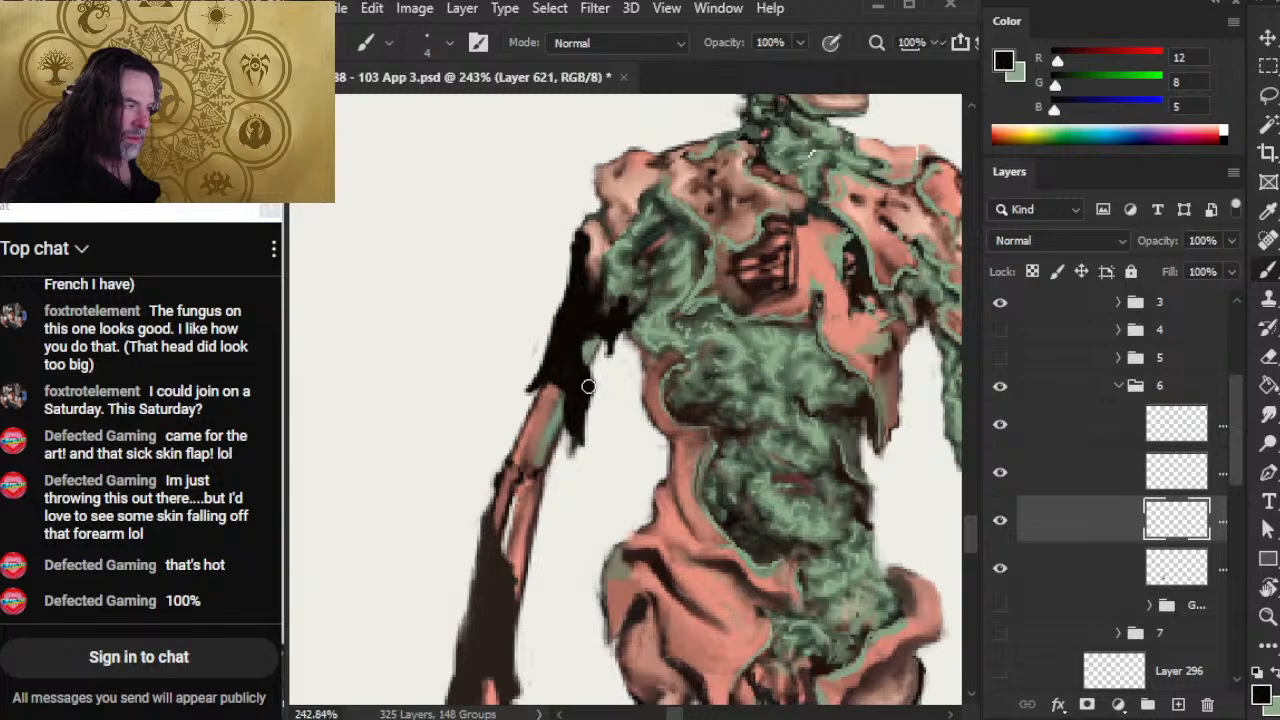
{"action": "key", "text": "e"}
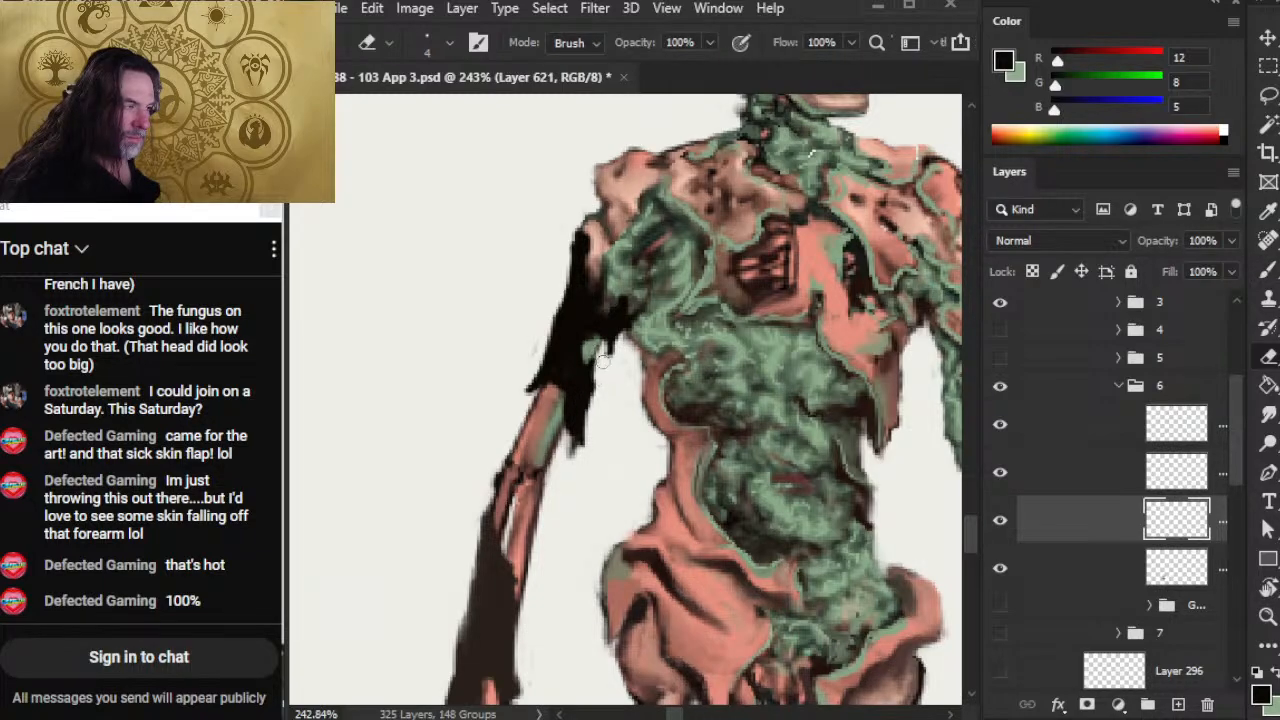
{"action": "key", "text": "z"}
{"action": "left_click_drag", "start_coordinate": [602, 420], "coordinate": [508, 388]}
{"action": "left_click_drag", "start_coordinate": [614, 550], "coordinate": [556, 558]}
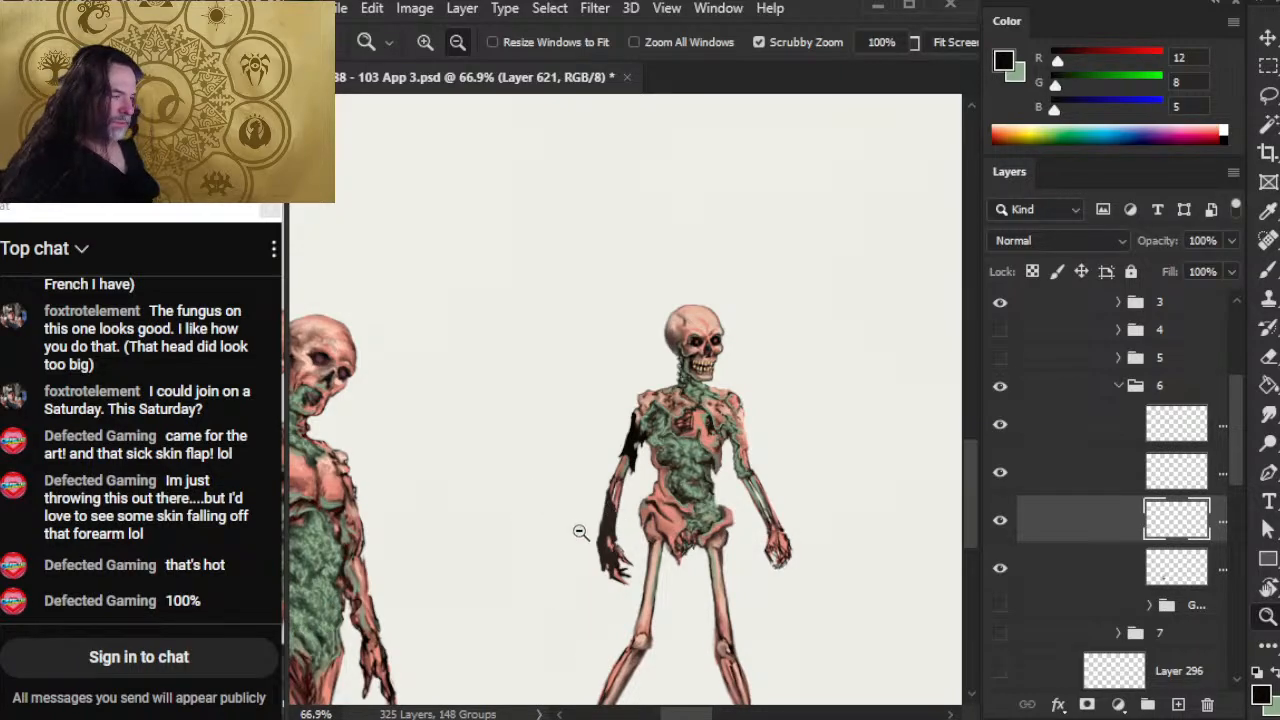
Step: Lasso the forearm and hand beneath the dark skin on the body layer and move them up to shorten the arm
{"action": "left_click_drag", "start_coordinate": [651, 482], "coordinate": [699, 572]}
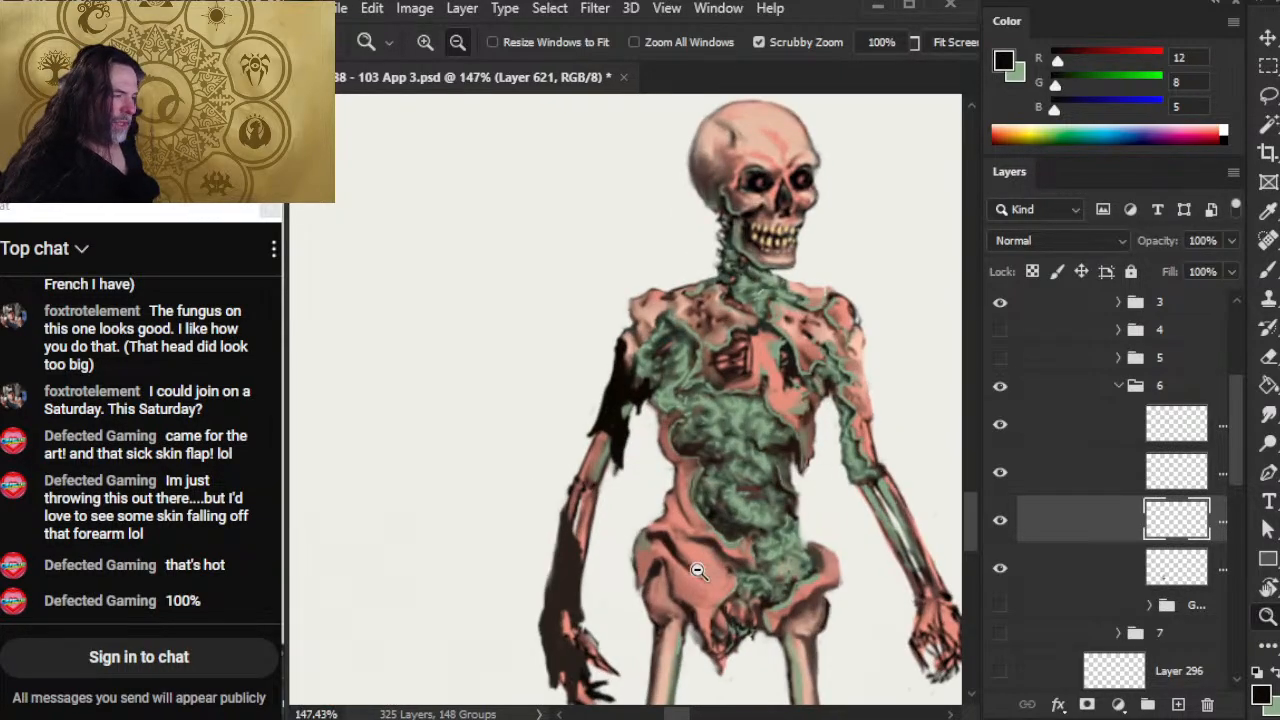
{"action": "scroll", "coordinate": [645, 520], "scroll_direction": "down", "scroll_amount": 3}
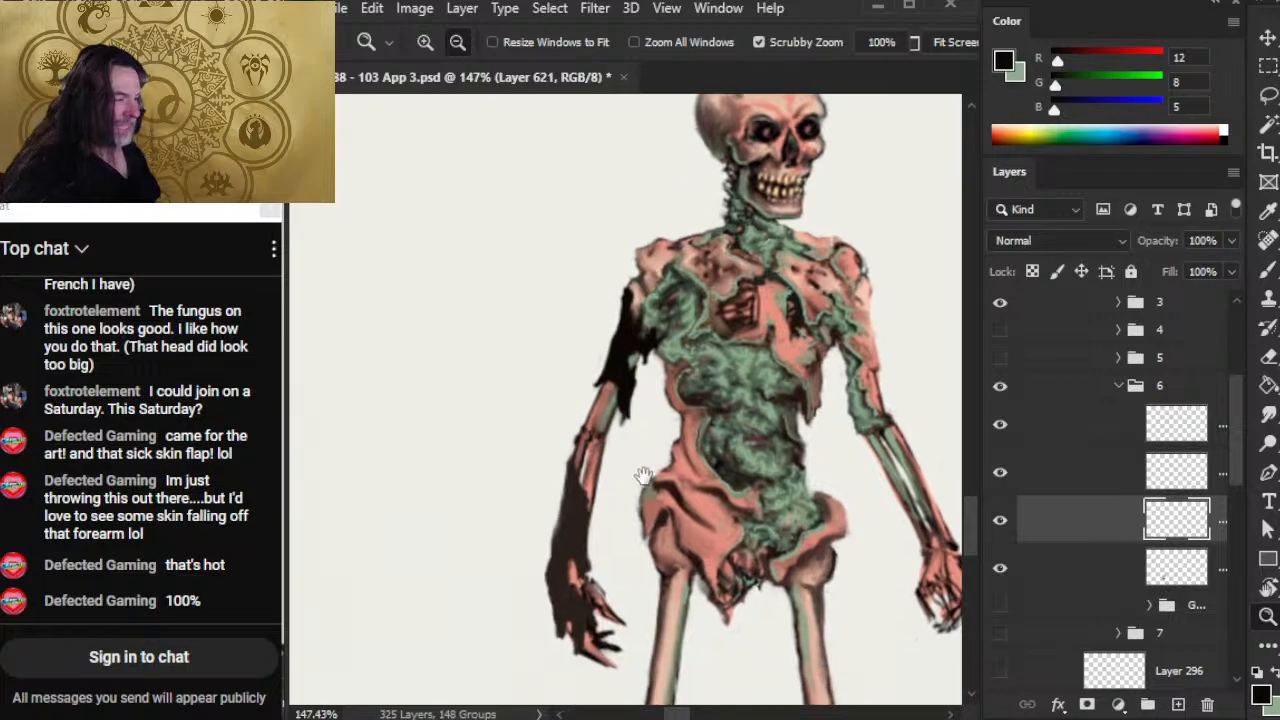
{"action": "left_click", "coordinate": [1050, 567]}
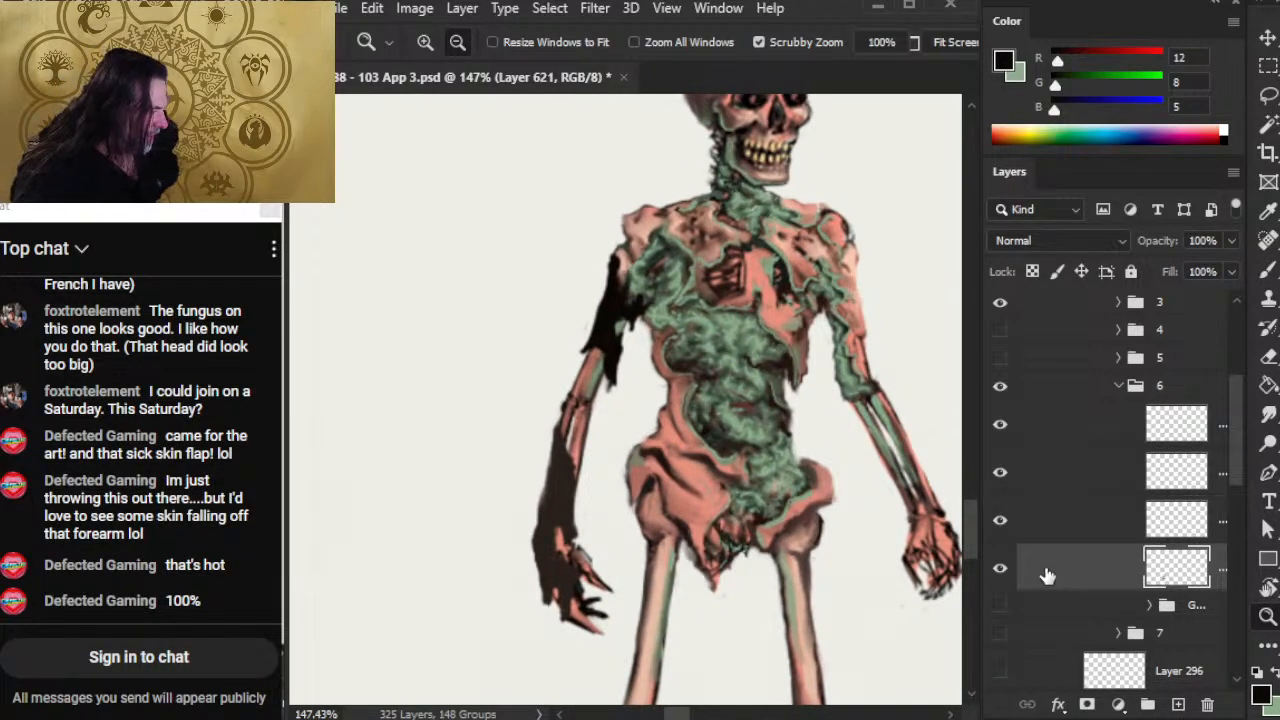
{"action": "key", "text": "l"}
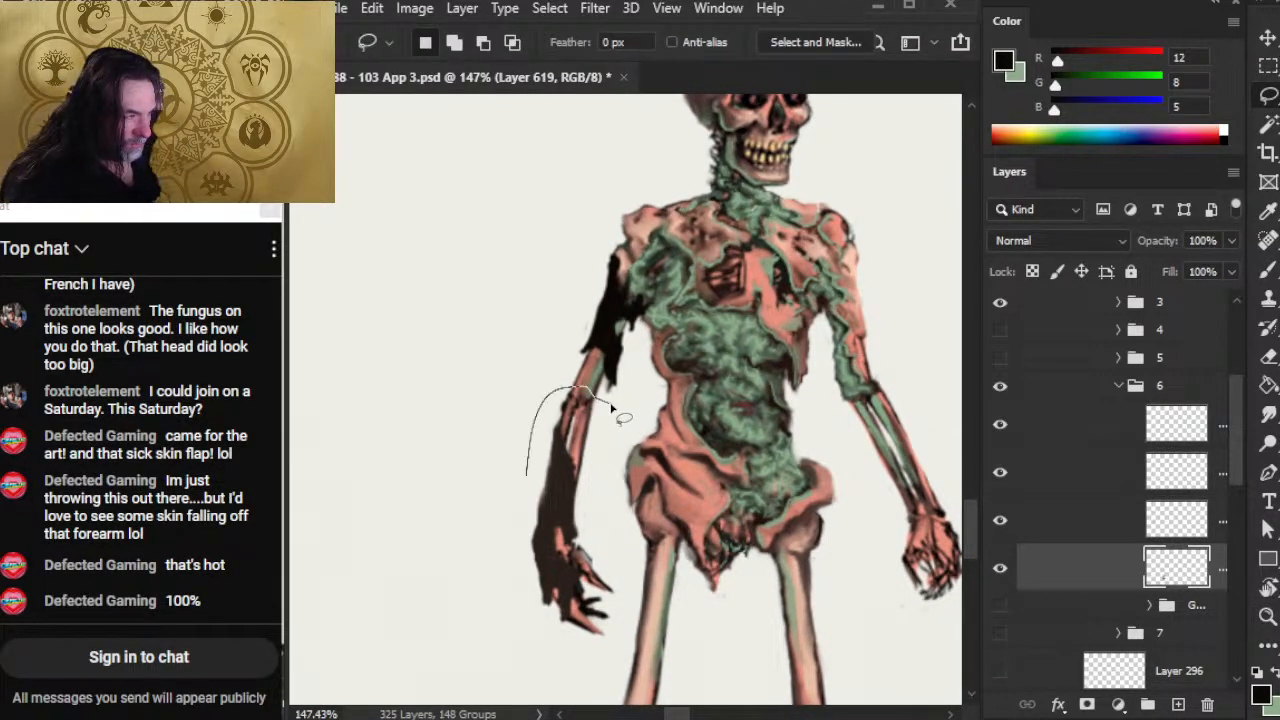
{"action": "mouse_move", "coordinate": [526, 476]}
{"action": "left_mouse_down"}
{"action": "mouse_move", "coordinate": [552, 648]}
{"action": "mouse_move", "coordinate": [580, 672]}
{"action": "left_mouse_up"}
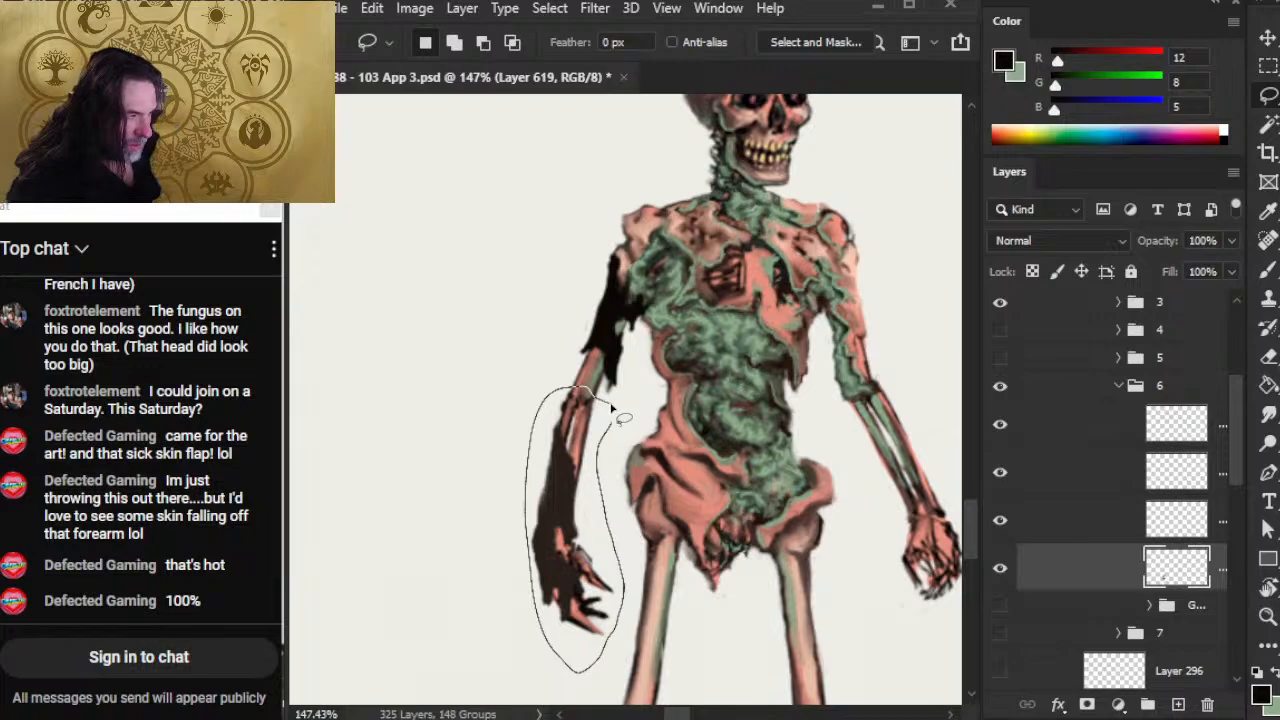
{"action": "left_click_drag", "start_coordinate": [612, 404], "coordinate": [600, 395]}
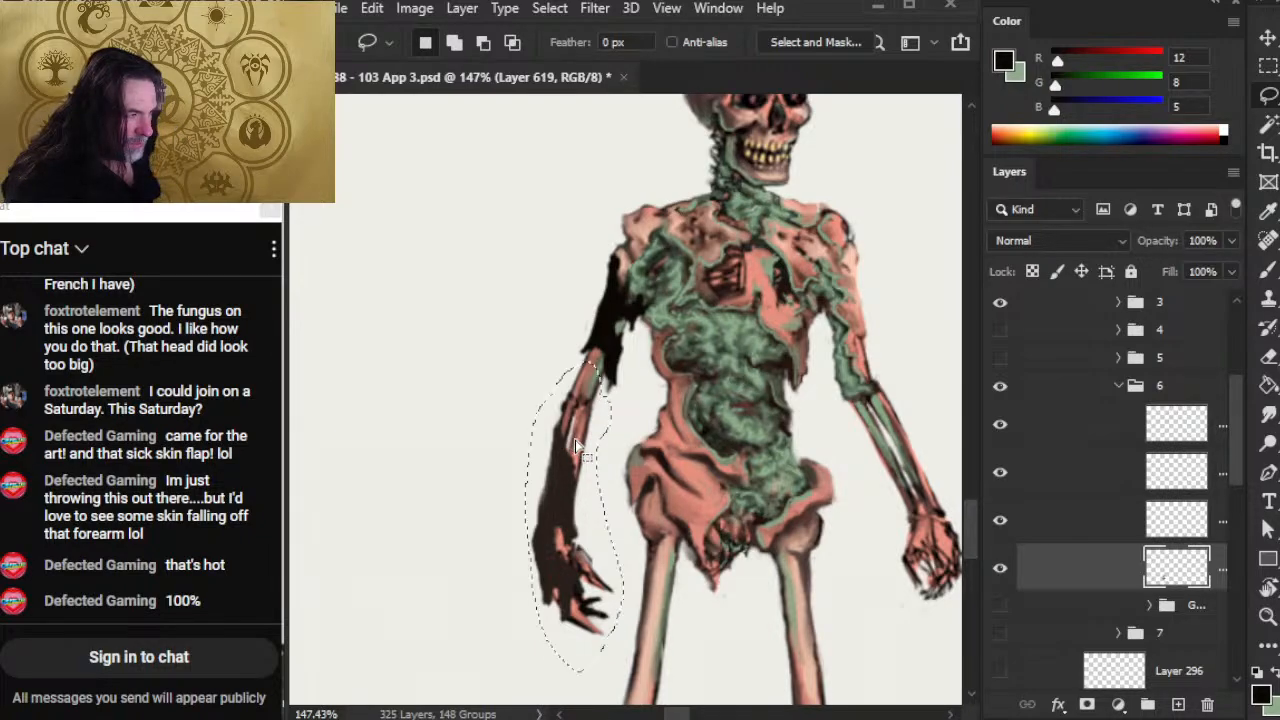
{"action": "key", "text": "v"}
{"action": "mouse_move", "coordinate": [583, 483]}
{"action": "left_mouse_down"}
{"action": "mouse_move", "coordinate": [591, 461]}
{"action": "mouse_move", "coordinate": [597, 480]}
{"action": "left_mouse_up"}
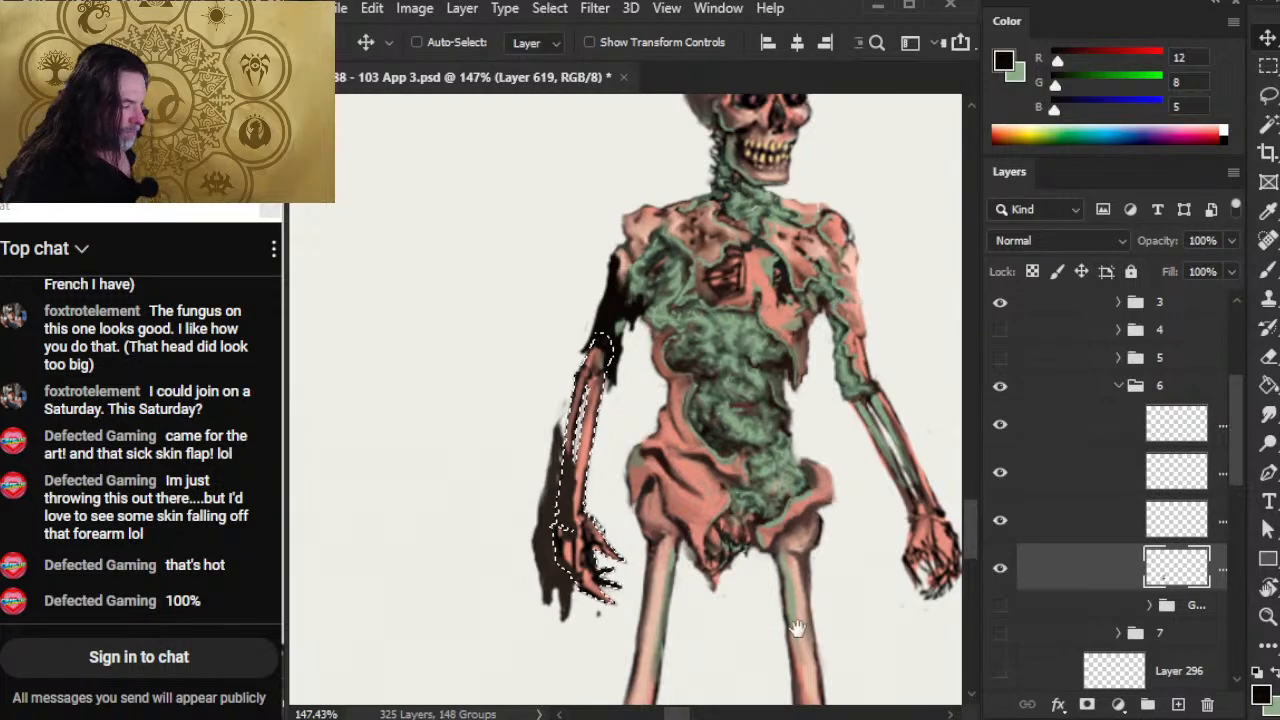
{"action": "left_click_drag", "start_coordinate": [794, 630], "coordinate": [768, 593]}
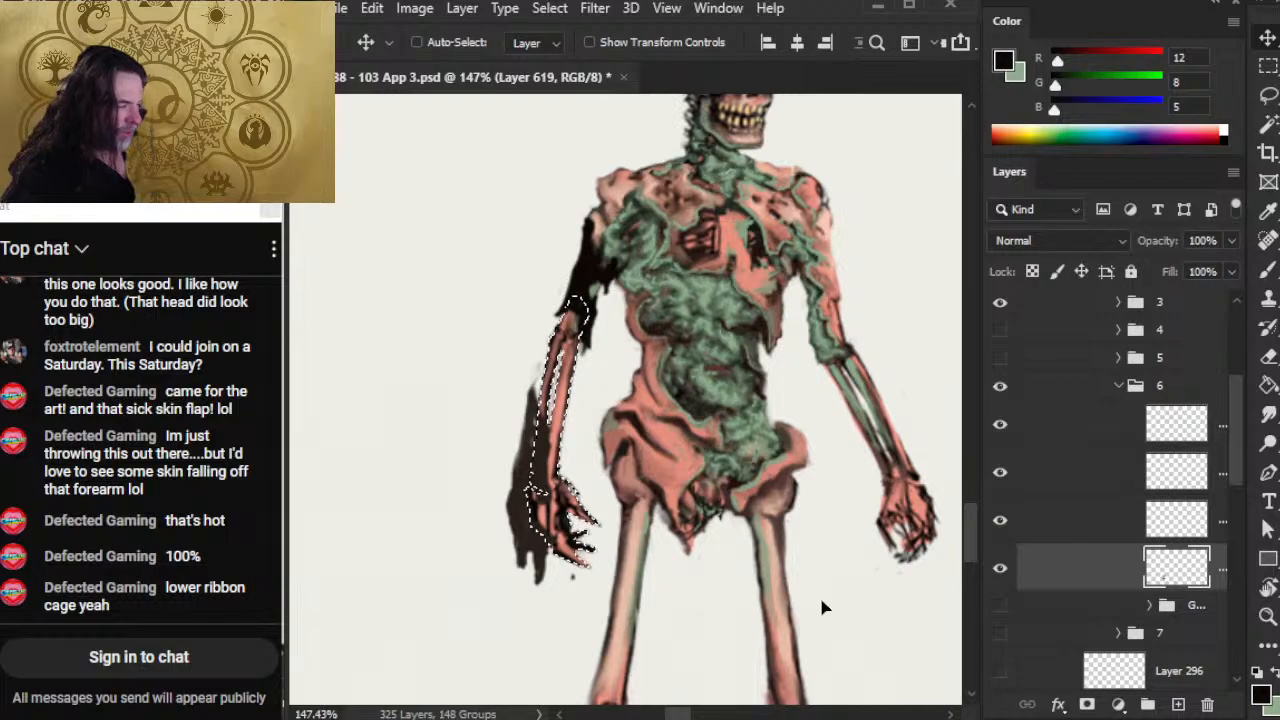
{"action": "key", "text": "ctrl+d"}
Step: Lasso the forearm's dark skin on its own layer and move it up and inward over the repositioned forearm and hand
{"action": "key", "text": "l"}
{"action": "left_click", "coordinate": [1080, 528]}
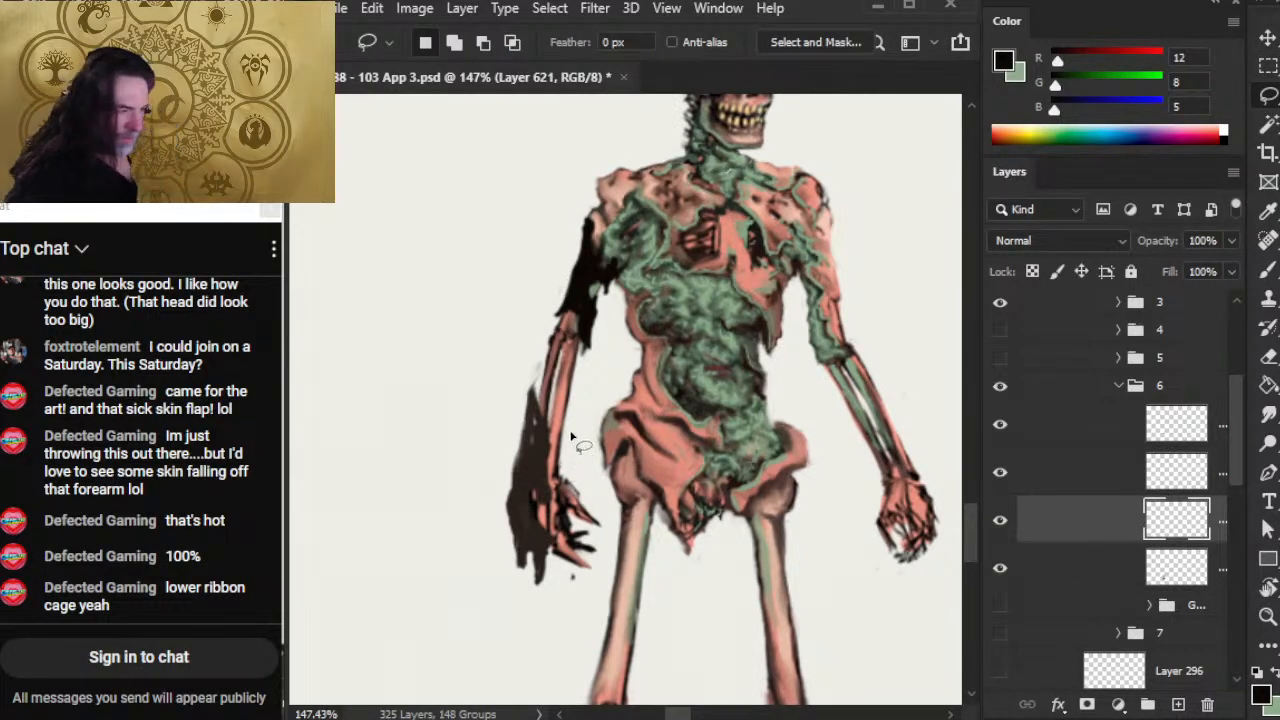
{"action": "left_click_drag", "start_coordinate": [548, 398], "coordinate": [575, 400]}
{"action": "key", "text": "v"}
{"action": "mouse_move", "coordinate": [548, 532]}
{"action": "left_mouse_down"}
{"action": "mouse_move", "coordinate": [558, 536]}
{"action": "mouse_move", "coordinate": [563, 511]}
{"action": "left_mouse_up"}
{"action": "key", "text": "ctrl+d"}
{"action": "key", "text": "l"}
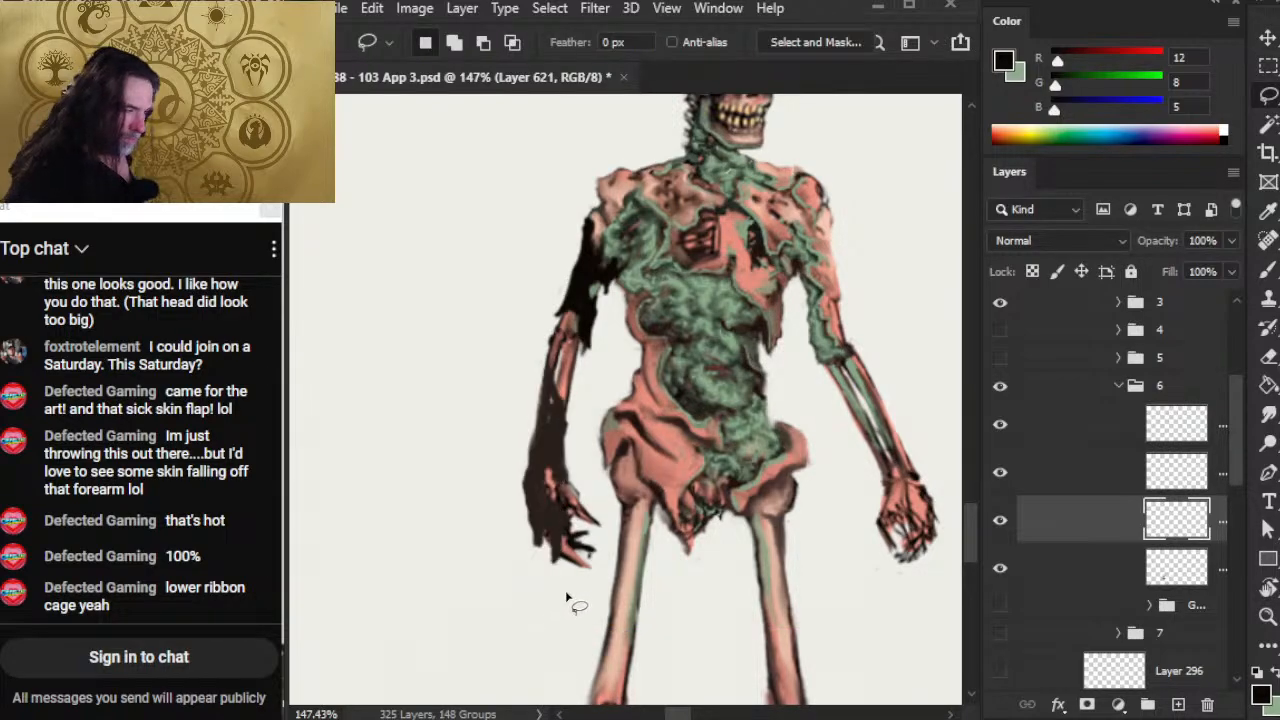
Step: Cut the opposite forearm and hand from the body layer onto a new layer and scale them down to about 92% from the elbow
{"action": "key", "text": "e"}
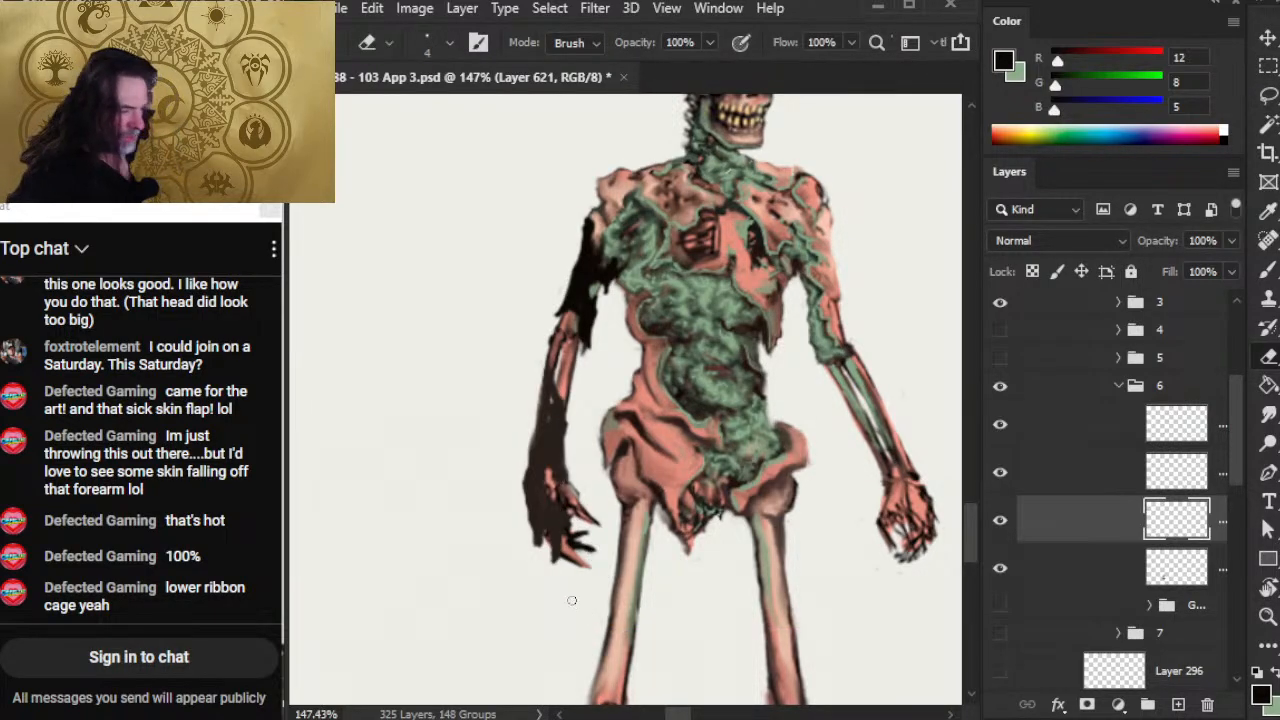
{"action": "left_click_drag", "start_coordinate": [650, 633], "coordinate": [592, 628]}
{"action": "left_click_drag", "start_coordinate": [658, 612], "coordinate": [617, 697]}
{"action": "left_click_drag", "start_coordinate": [690, 570], "coordinate": [770, 576]}
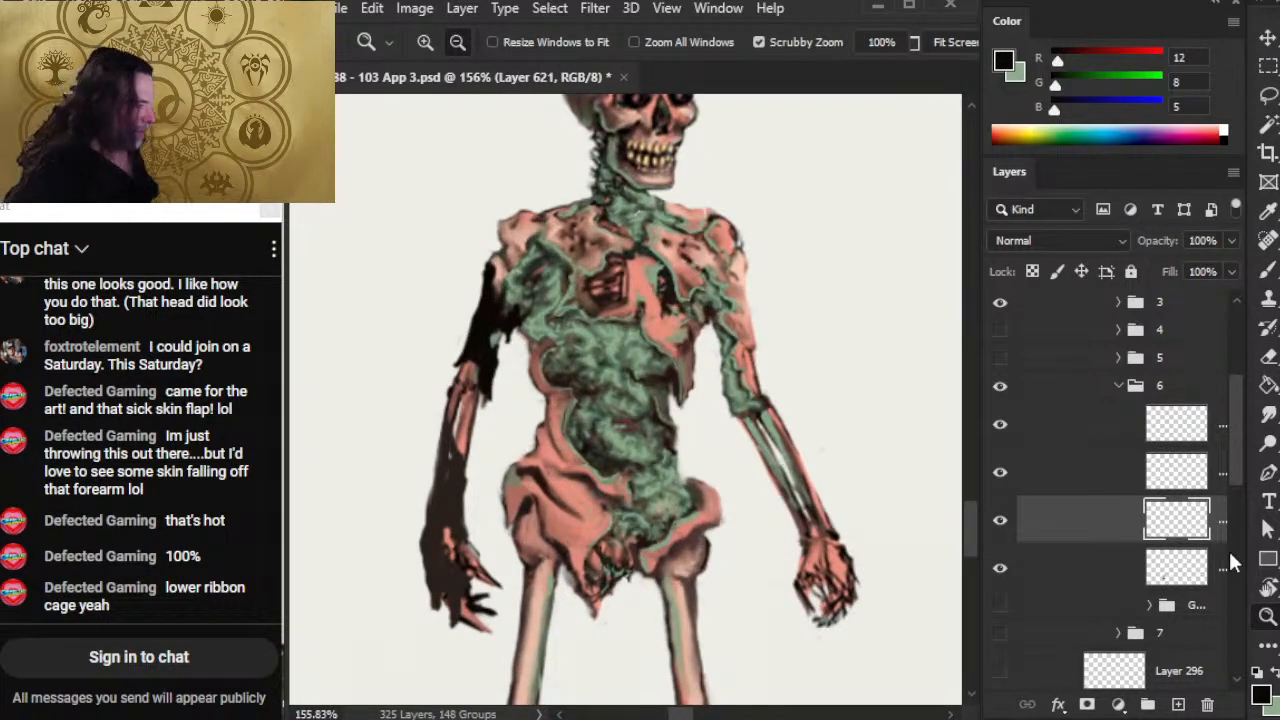
{"action": "left_click", "coordinate": [1095, 587]}
{"action": "key", "text": "l"}
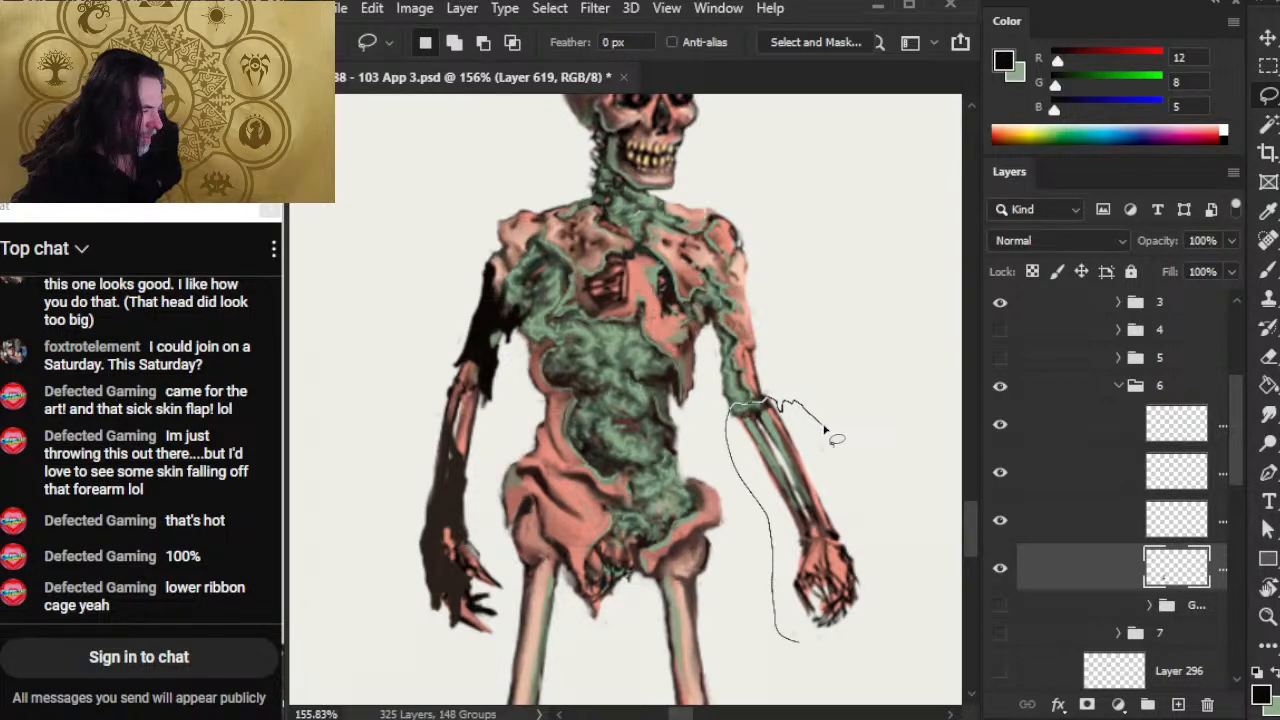
{"action": "left_click_drag", "start_coordinate": [825, 430], "coordinate": [806, 429]}
{"action": "key", "text": "ctrl+j"}
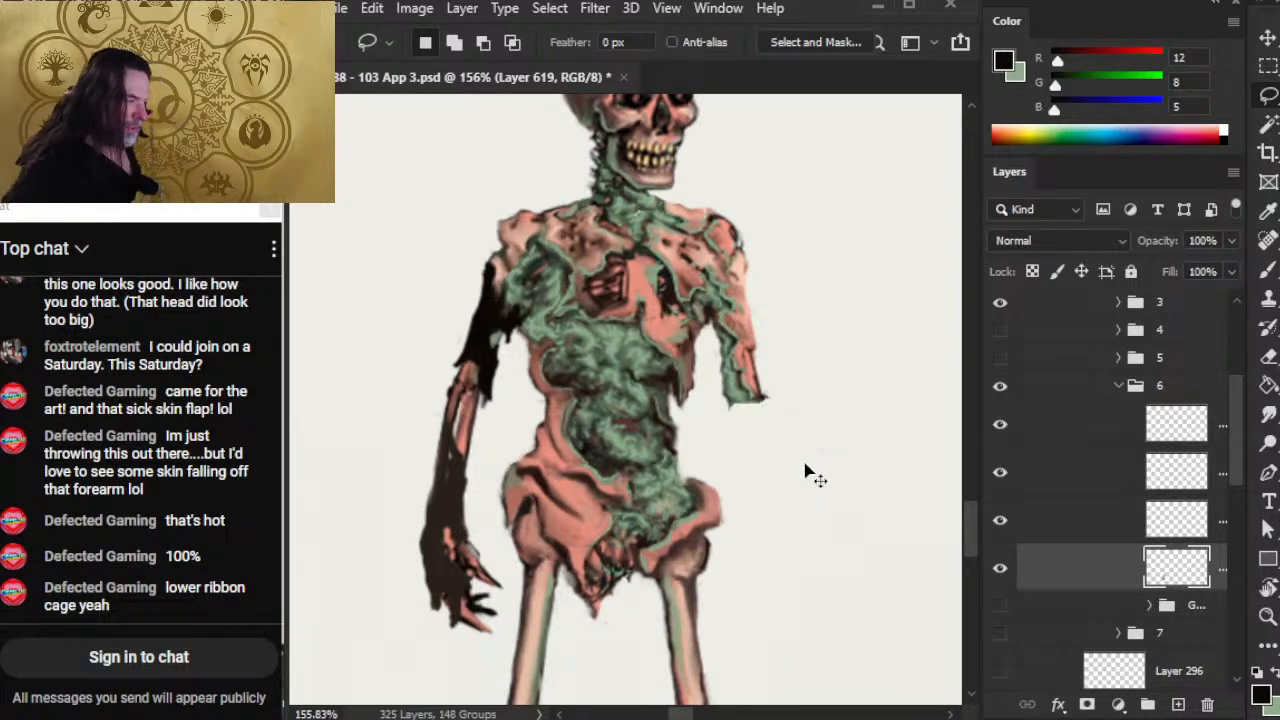
{"action": "right_click", "coordinate": [705, 505]}
{"action": "left_click", "coordinate": [829, 355]}
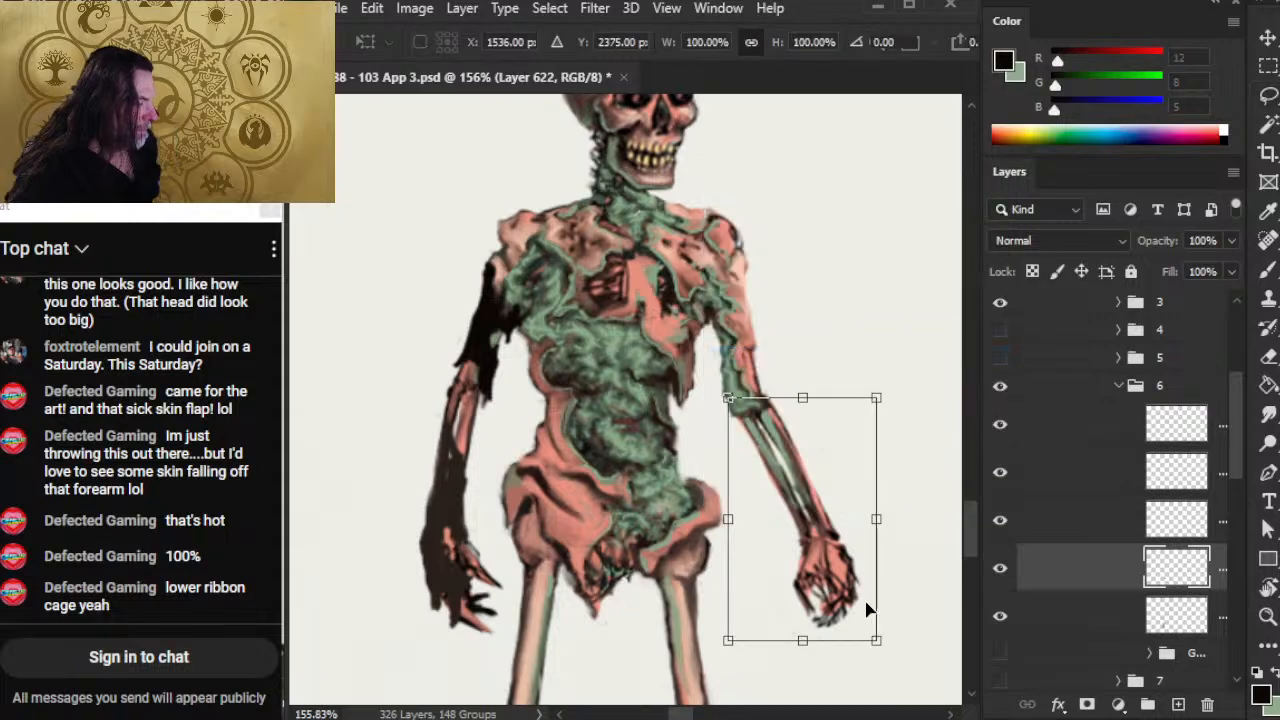
{"action": "left_click_drag", "start_coordinate": [867, 633], "coordinate": [859, 619]}
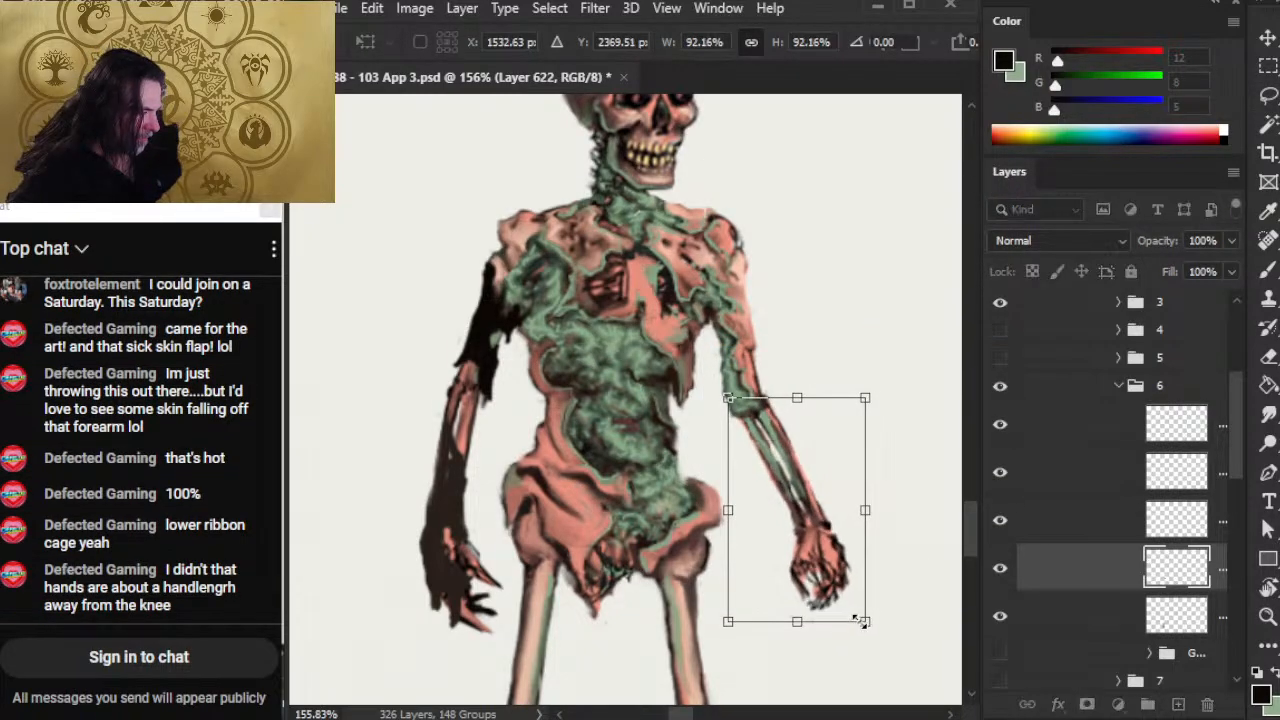
{"action": "key", "text": "Return"}
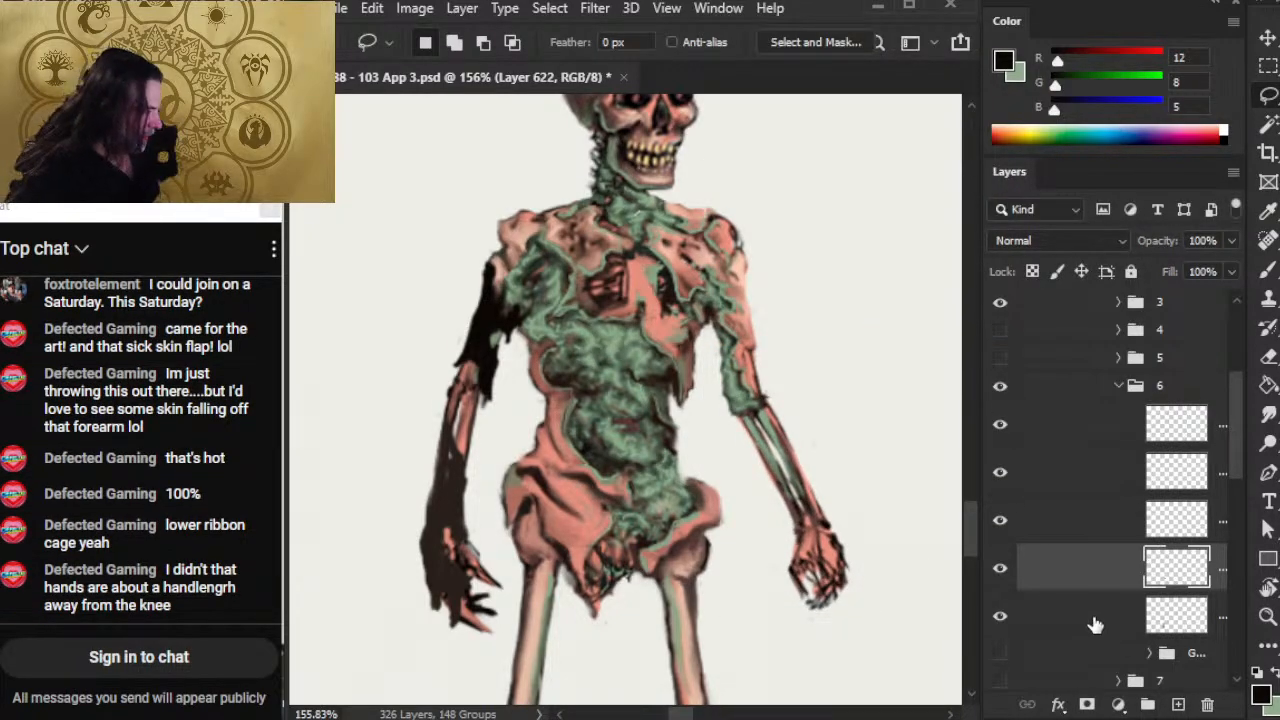
Step: Move the scaled forearm's layer below the body layer and merge the two layers
{"action": "left_click_drag", "start_coordinate": [1064, 583], "coordinate": [1064, 615]}
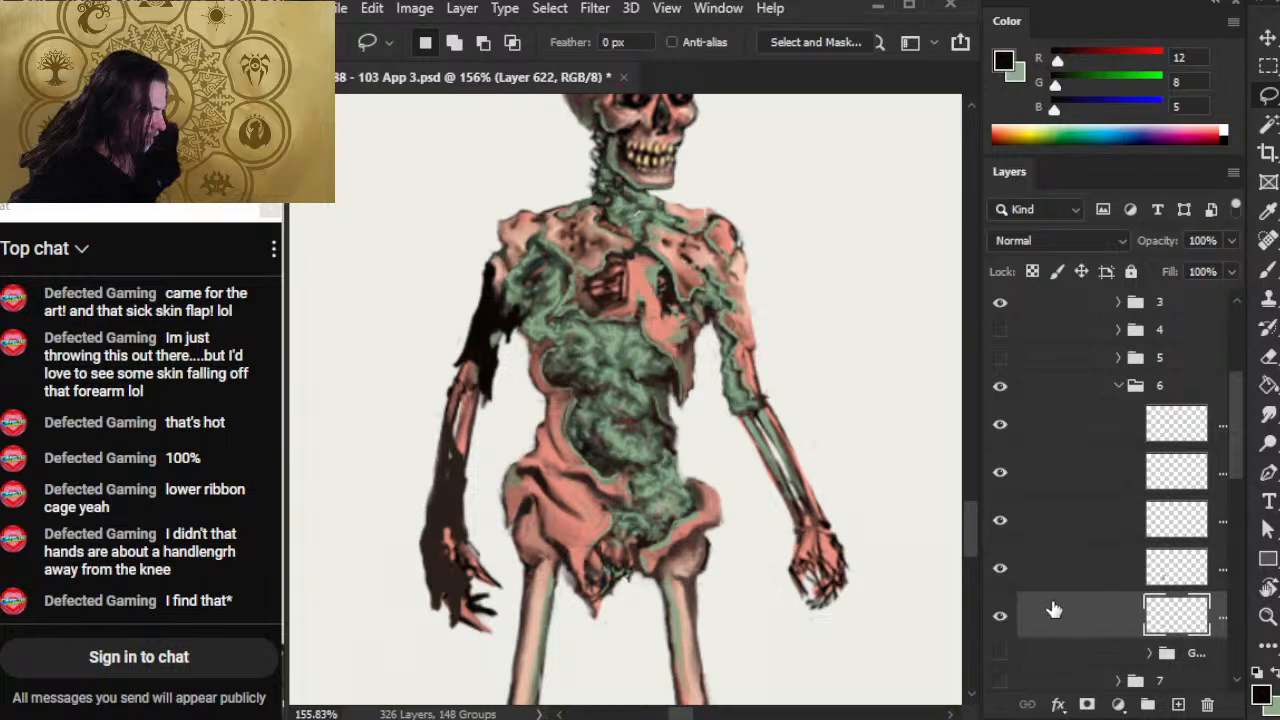
{"action": "key", "text": "v"}
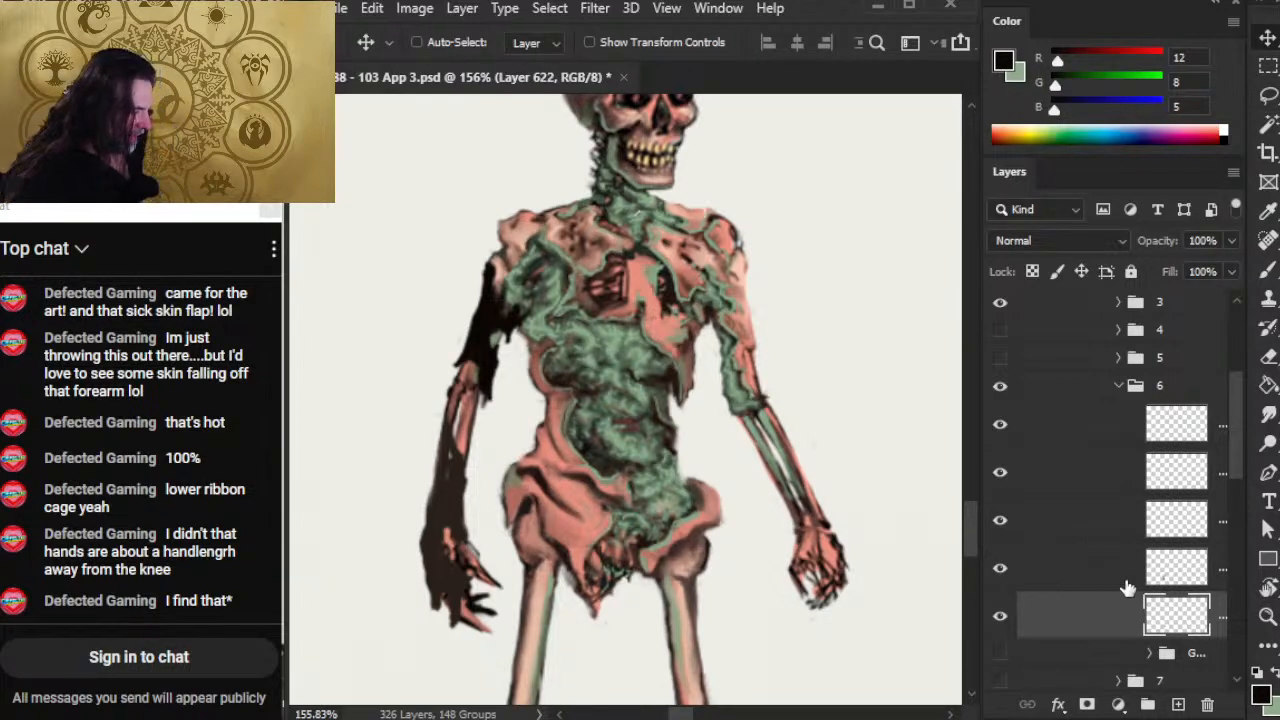
{"action": "right_click", "coordinate": [1090, 574]}
{"action": "left_click", "coordinate": [1158, 608]}
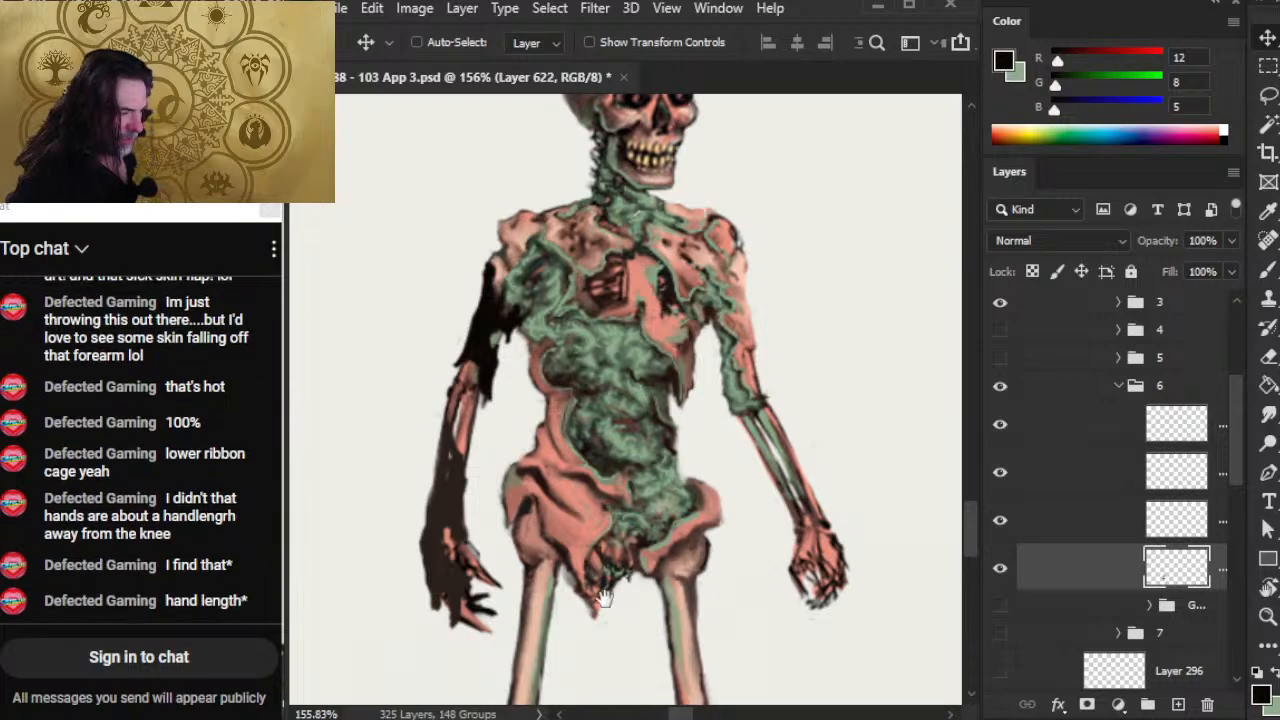
Step: Hide and reshow the dark skin layer to compare the arms, and select that layer
{"action": "left_click_drag", "start_coordinate": [607, 592], "coordinate": [642, 576]}
{"action": "left_click", "coordinate": [1001, 524]}
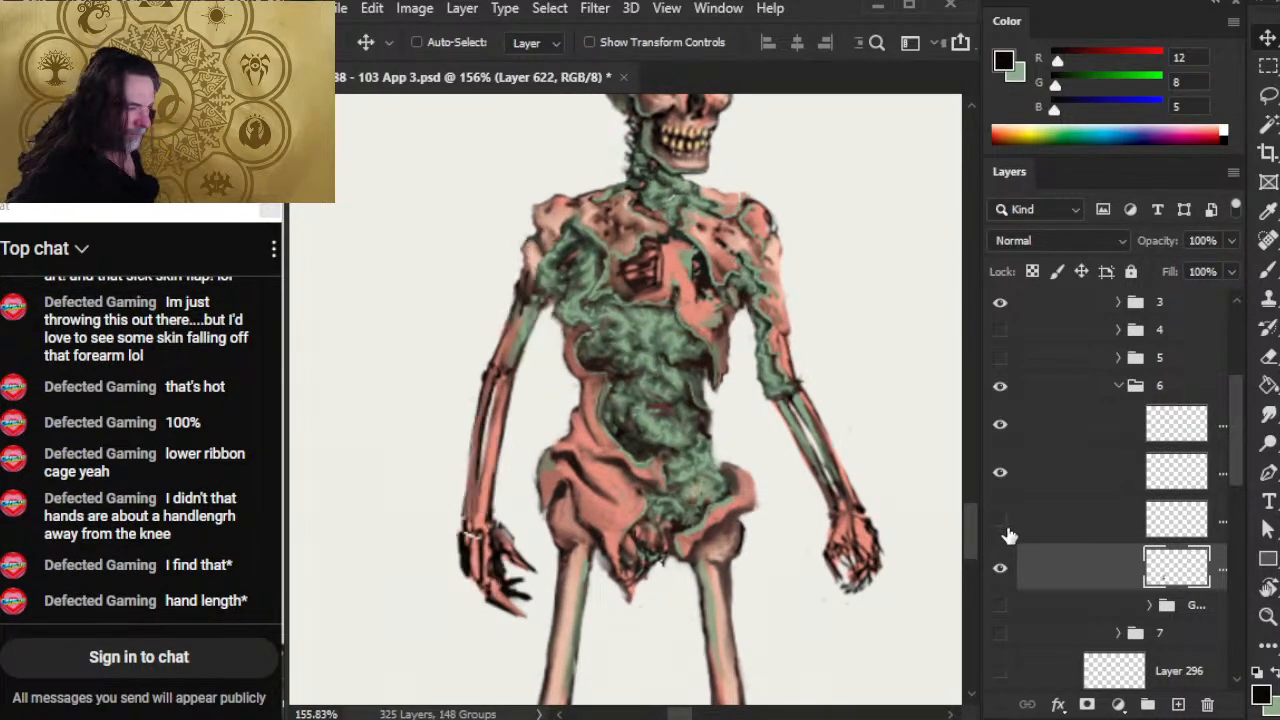
{"action": "left_click", "coordinate": [1001, 524]}
{"action": "left_click", "coordinate": [1063, 523]}
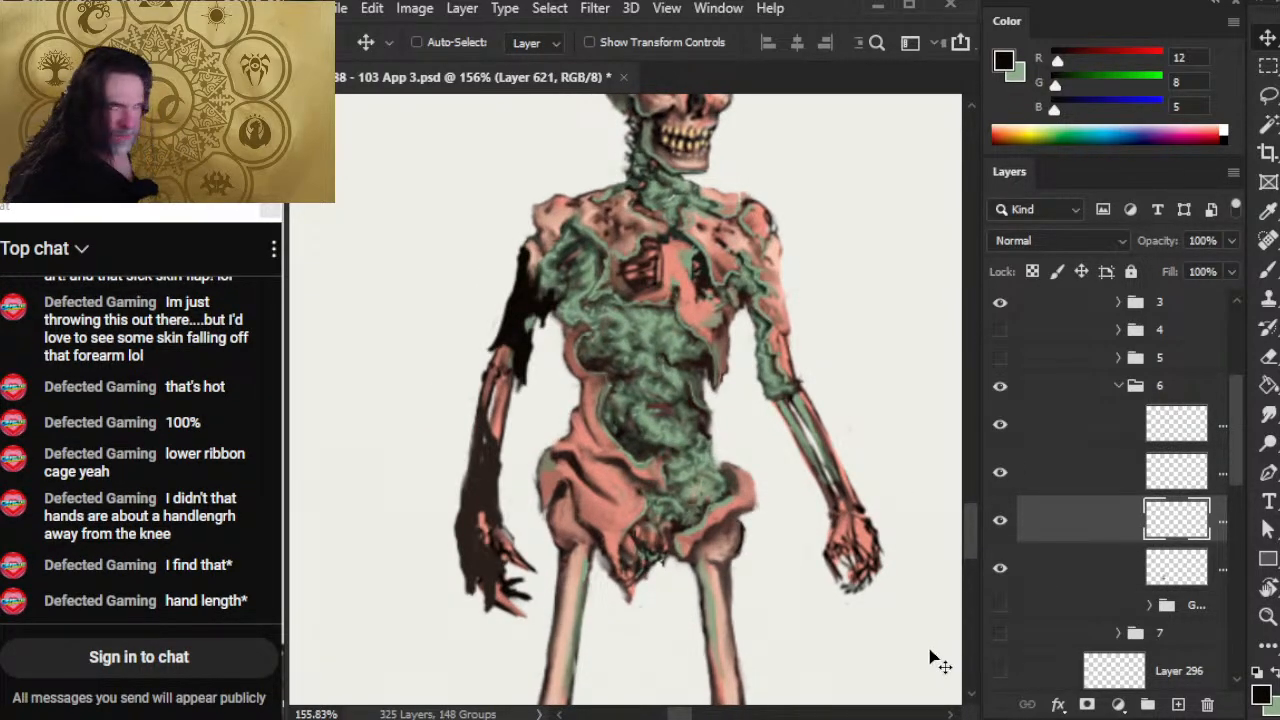
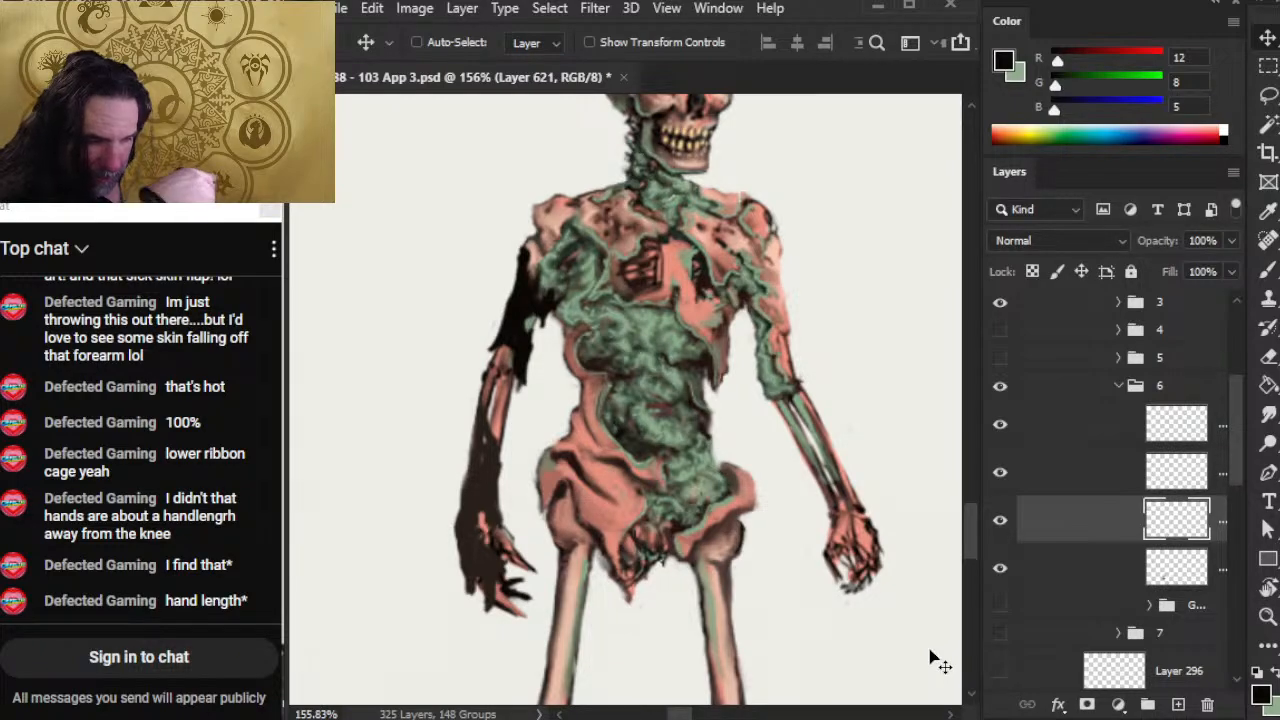
Step: Examine the hips and legs while toggling the figure's layers to identify their contents, and select the layer above the dark skin
{"action": "left_click_drag", "start_coordinate": [743, 623], "coordinate": [728, 420]}
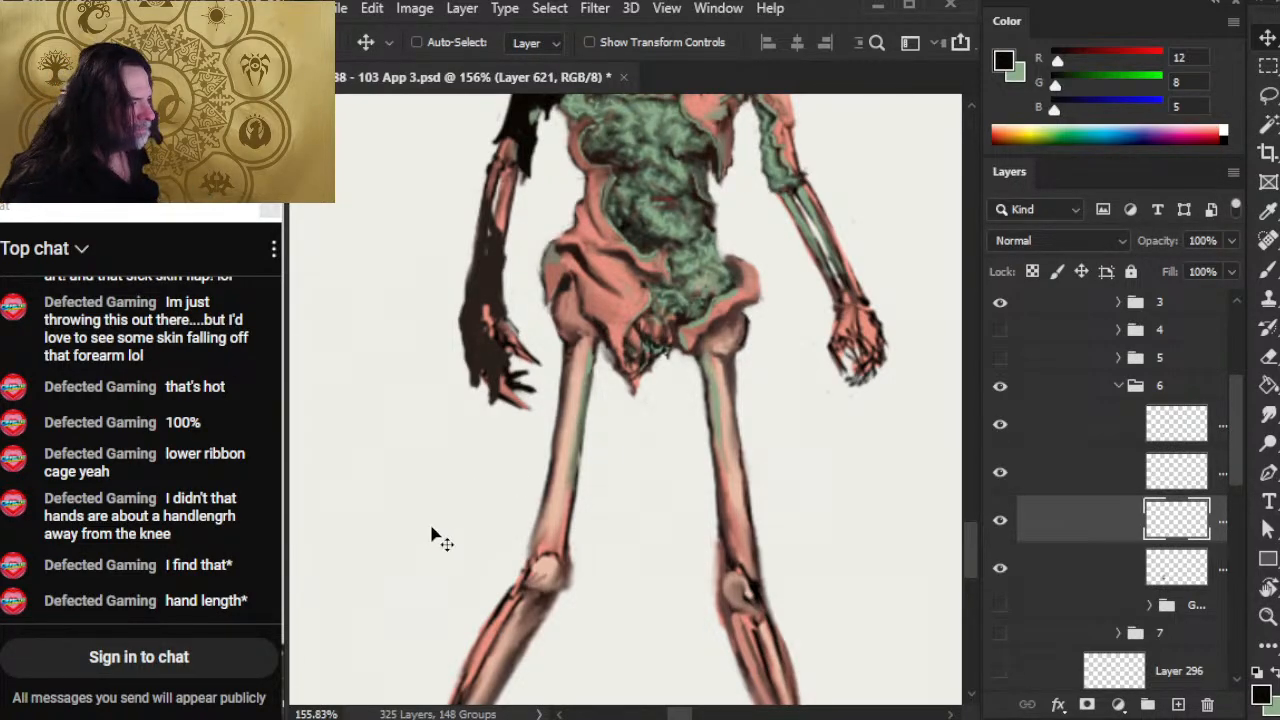
{"action": "key", "text": "r"}
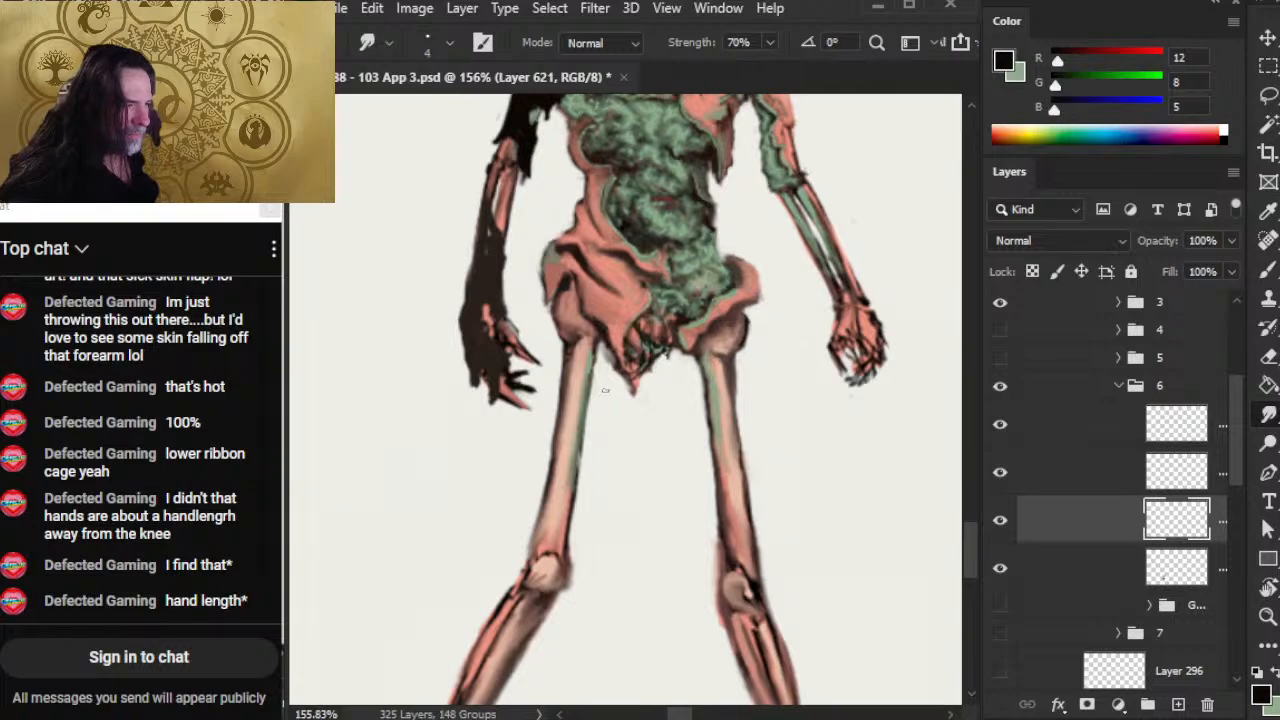
{"action": "left_click", "coordinate": [1087, 572]}
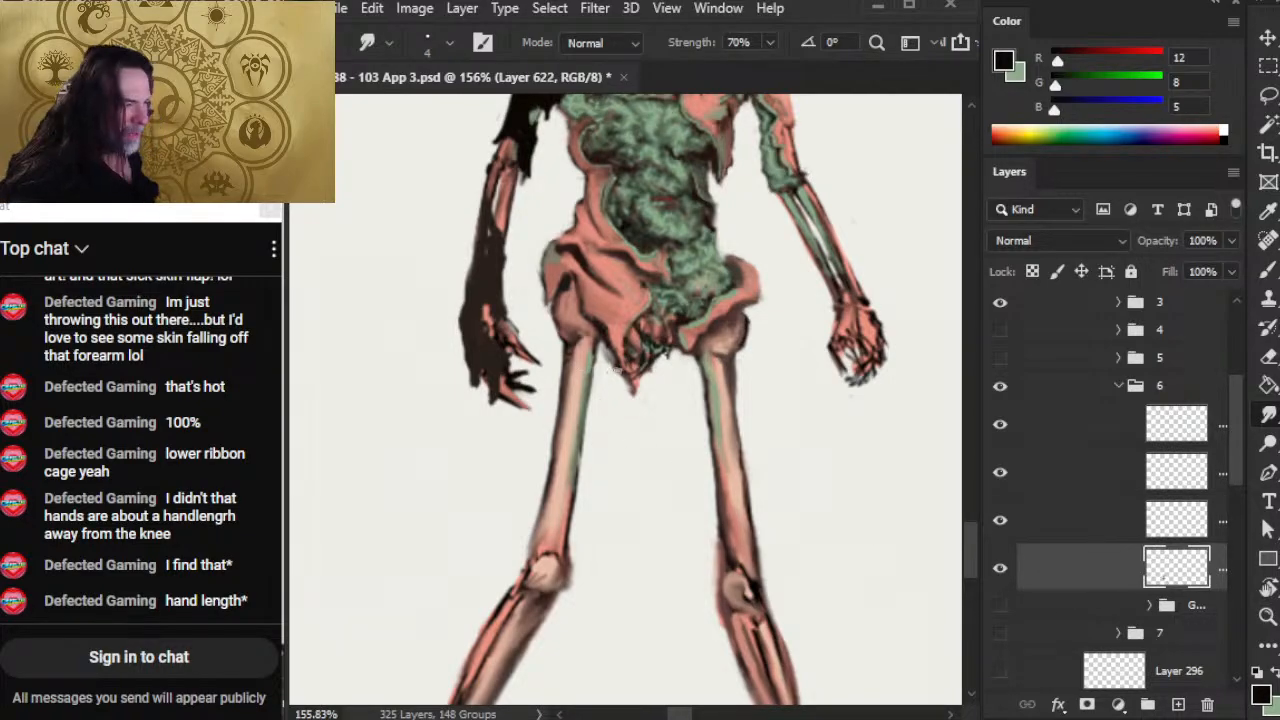
{"action": "key", "text": "e"}
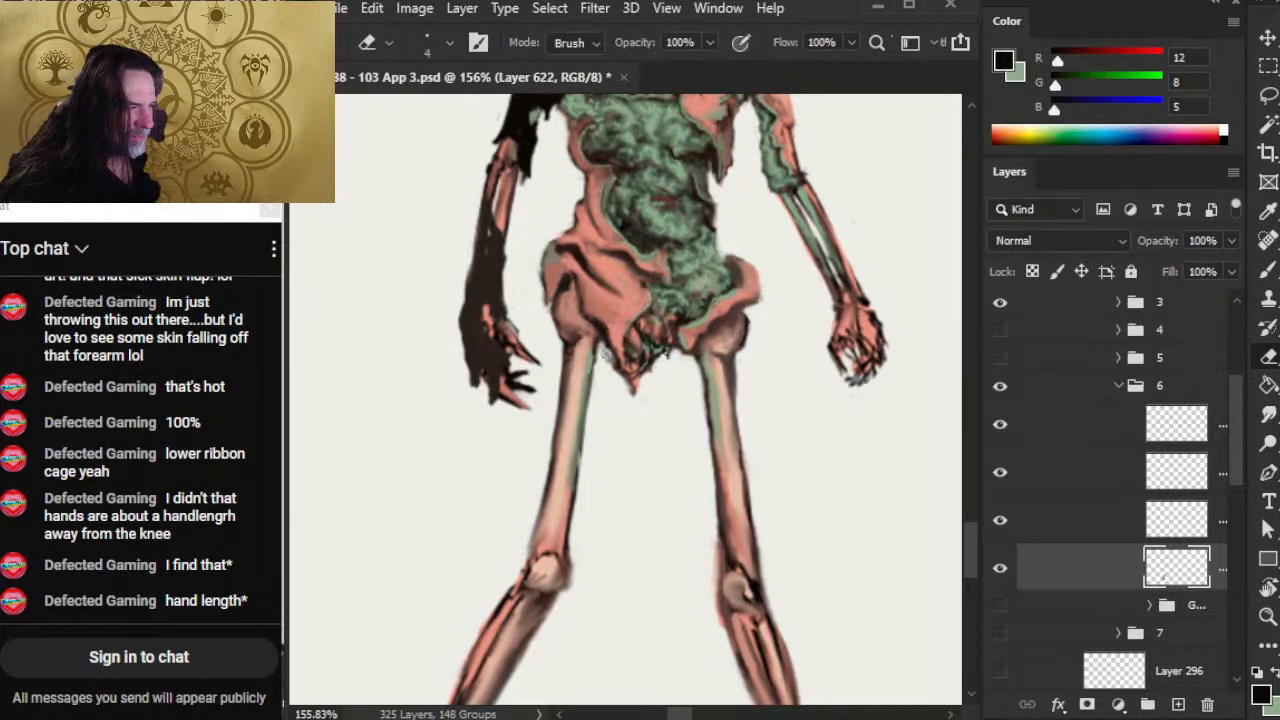
{"action": "left_click", "coordinate": [1002, 569], "text": "alt"}
{"action": "left_click", "coordinate": [1008, 570], "text": "alt"}
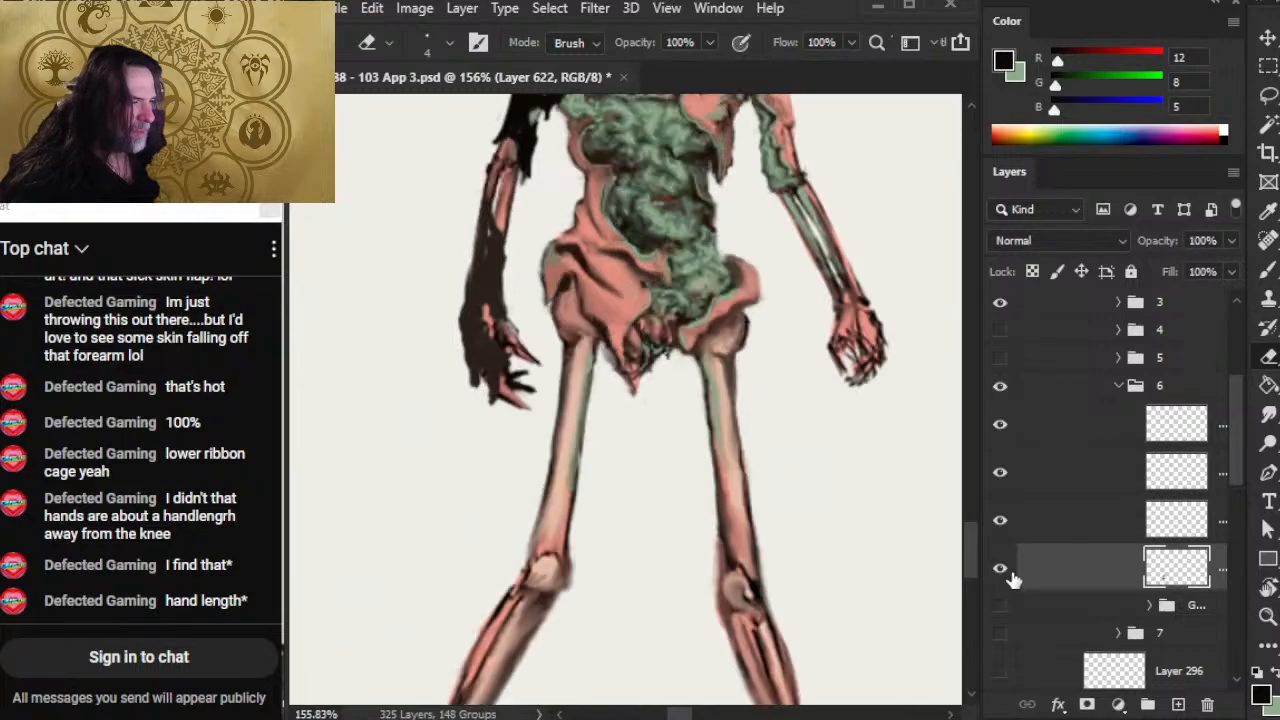
{"action": "left_click", "coordinate": [1003, 521]}
{"action": "left_click", "coordinate": [1003, 521]}
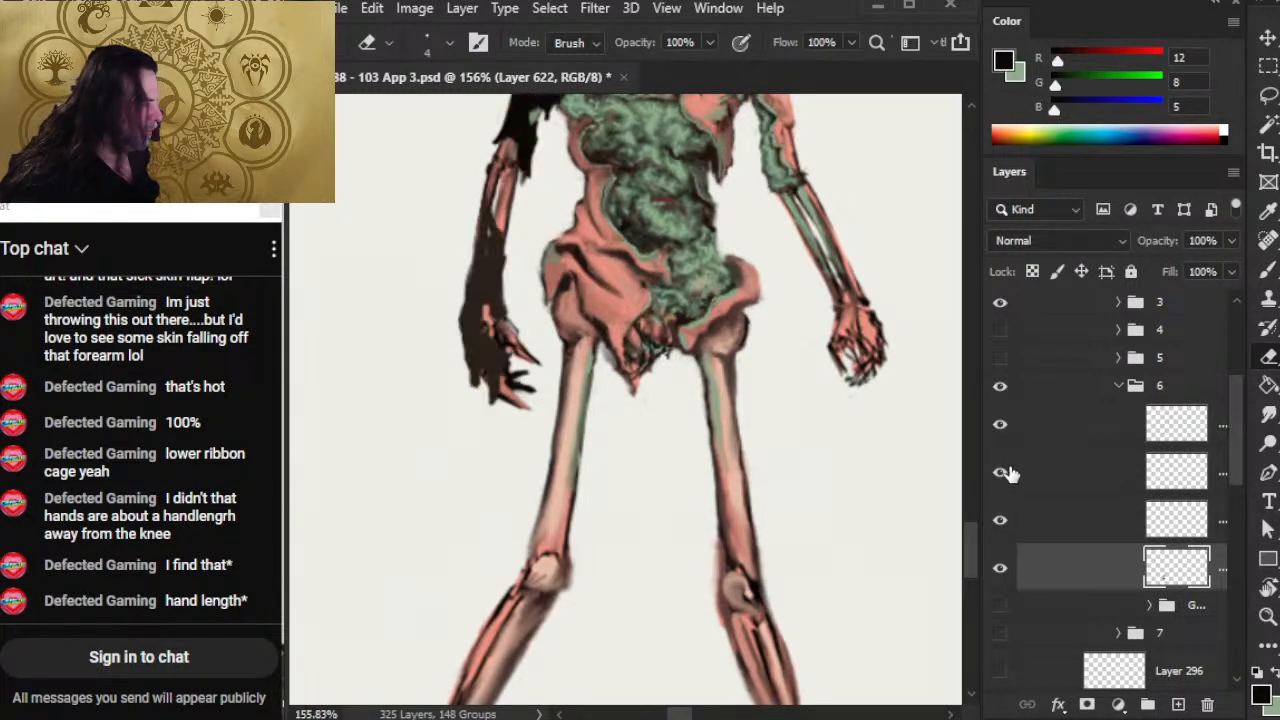
{"action": "left_click", "coordinate": [1003, 478]}
{"action": "left_click", "coordinate": [1003, 478]}
{"action": "left_click", "coordinate": [1025, 478]}
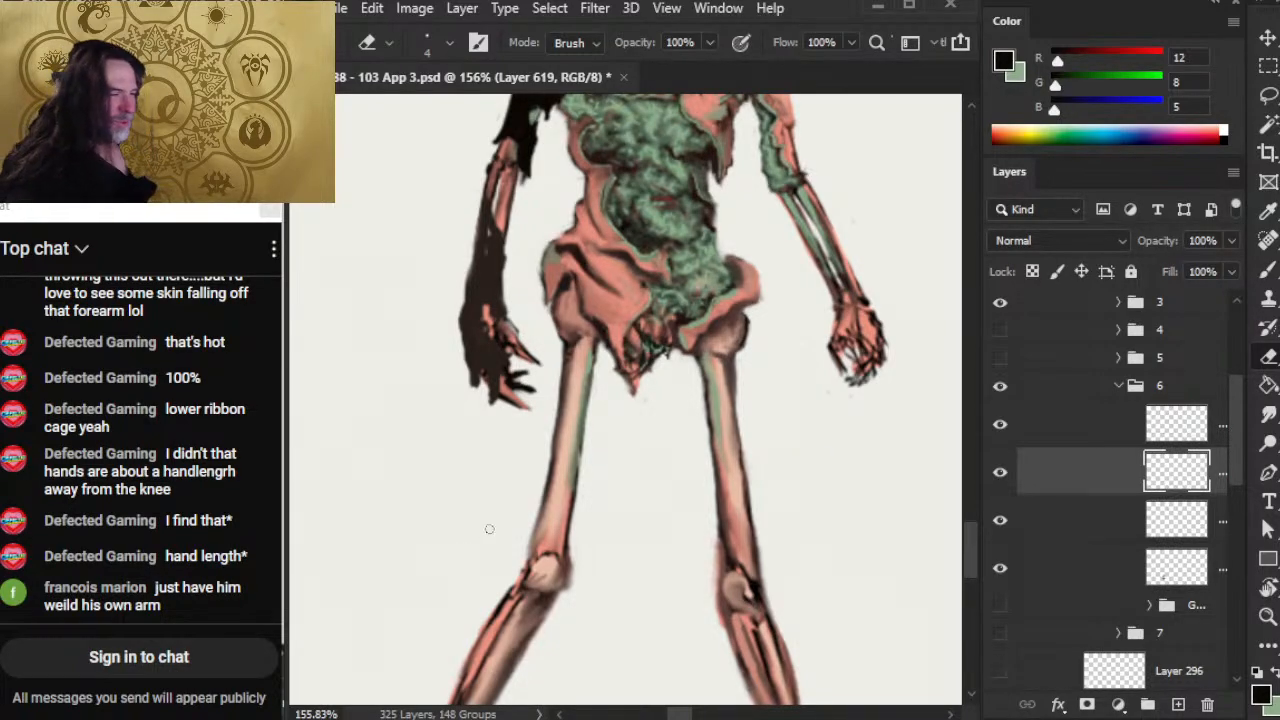
Step: Cut the fungus-covered arm's forearm and hand from the body layer at the elbow and paste them in place on a new layer
{"action": "key", "text": "z"}
{"action": "left_click_drag", "start_coordinate": [654, 450], "coordinate": [563, 441]}
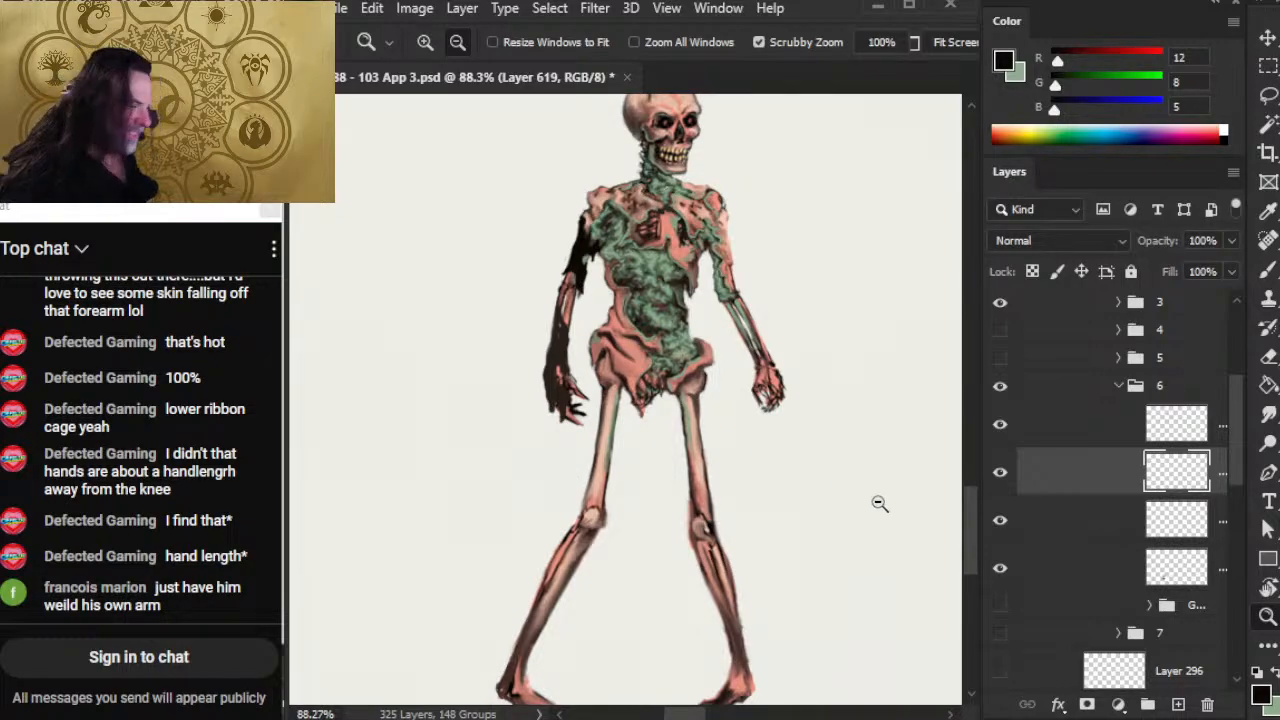
{"action": "left_click", "coordinate": [1008, 576]}
{"action": "left_click", "coordinate": [1042, 579]}
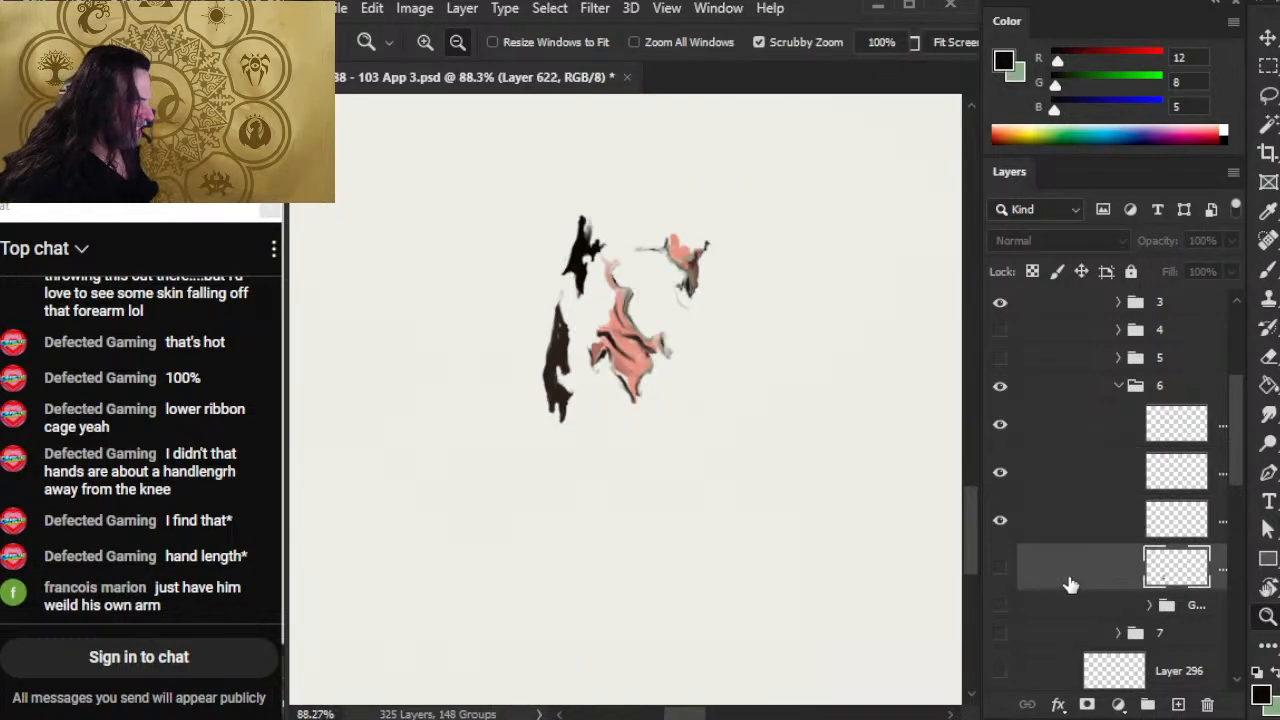
{"action": "left_click", "coordinate": [1001, 568]}
{"action": "key", "text": "l"}
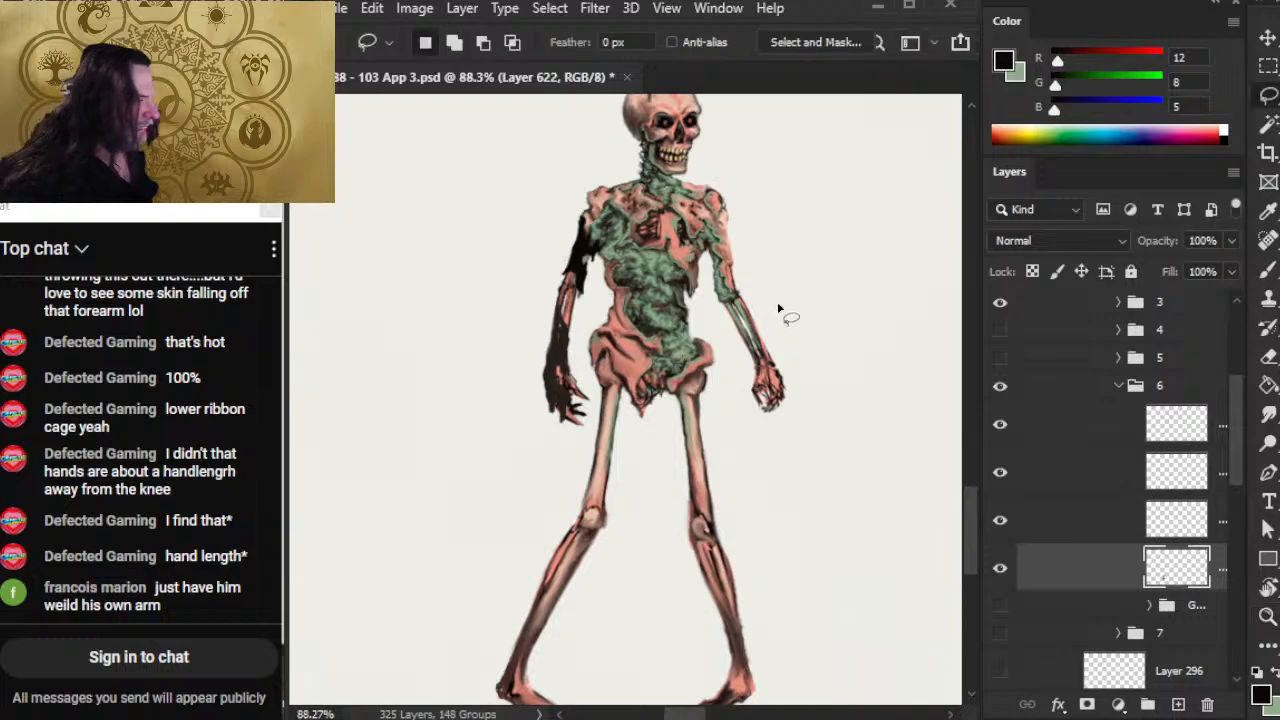
{"action": "left_click_drag", "start_coordinate": [755, 304], "coordinate": [778, 319]}
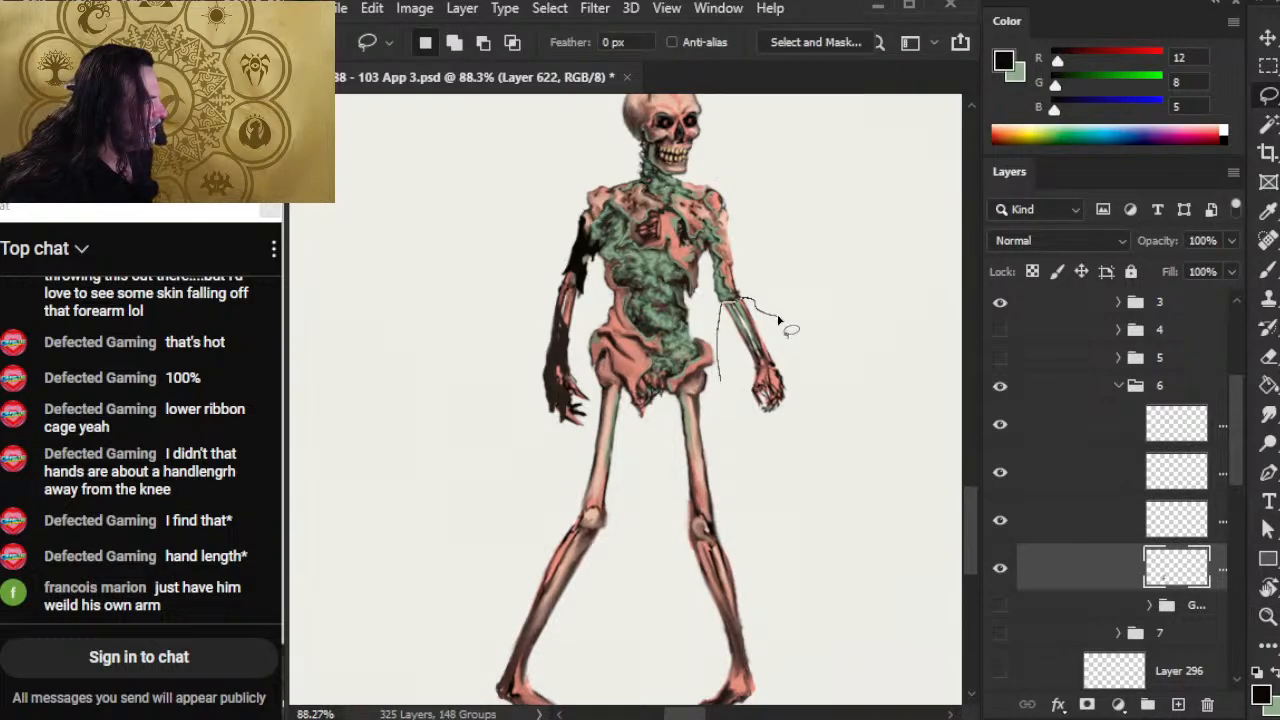
{"action": "left_click_drag", "start_coordinate": [778, 319], "coordinate": [779, 320]}
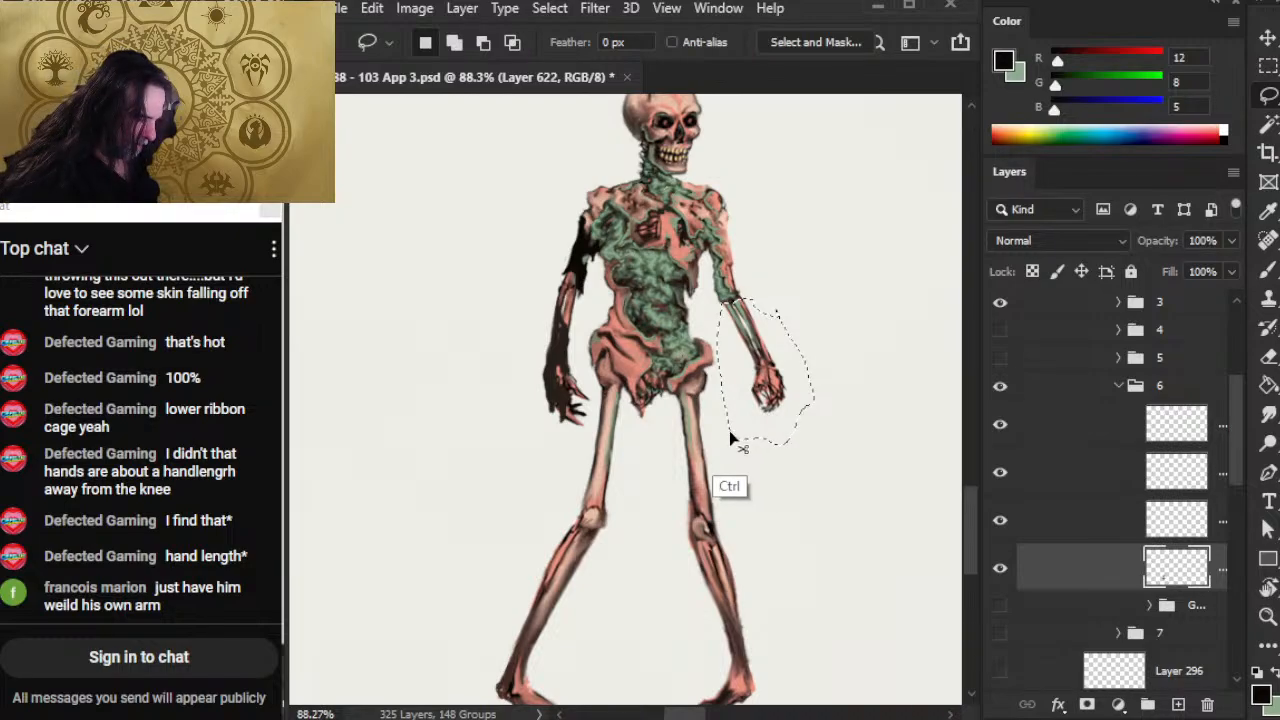
{"action": "key", "text": "ctrl+x"}
{"action": "key", "text": "ctrl+shift+v"}
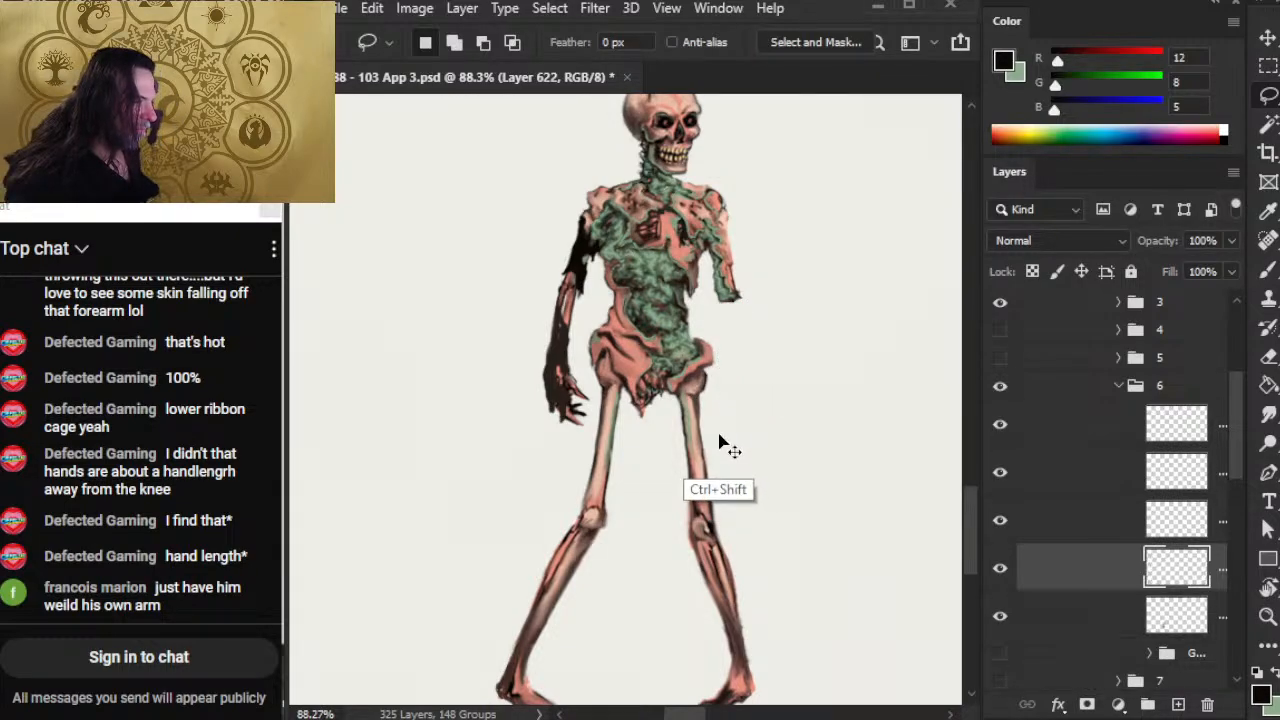
Step: Hide the spare forearm copy, and rotate and move the other copy so it lies across the dark-skinned arm's hand
{"action": "left_click", "coordinate": [1000, 617]}
{"action": "mouse_move", "coordinate": [846, 488]}
{"action": "left_mouse_down"}
{"action": "mouse_move", "coordinate": [840, 478]}
{"action": "mouse_move", "coordinate": [817, 503]}
{"action": "left_mouse_up"}
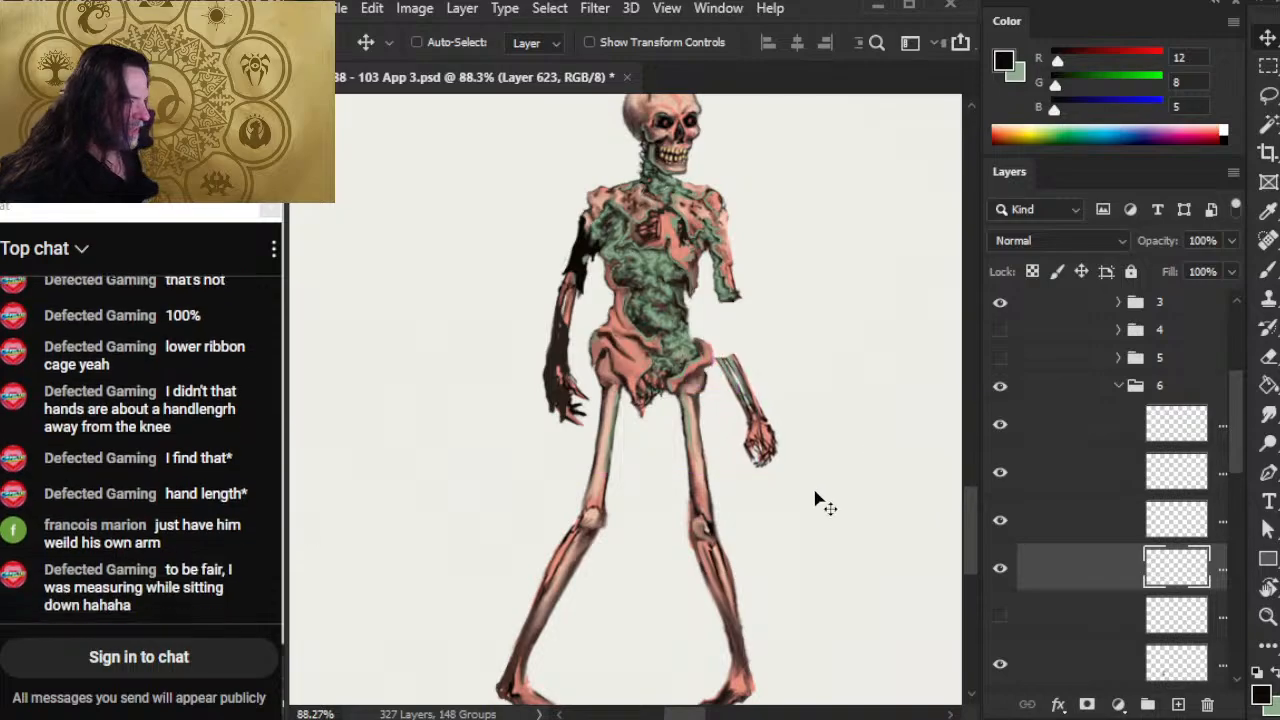
{"action": "right_click", "coordinate": [848, 508]}
{"action": "left_click", "coordinate": [929, 334]}
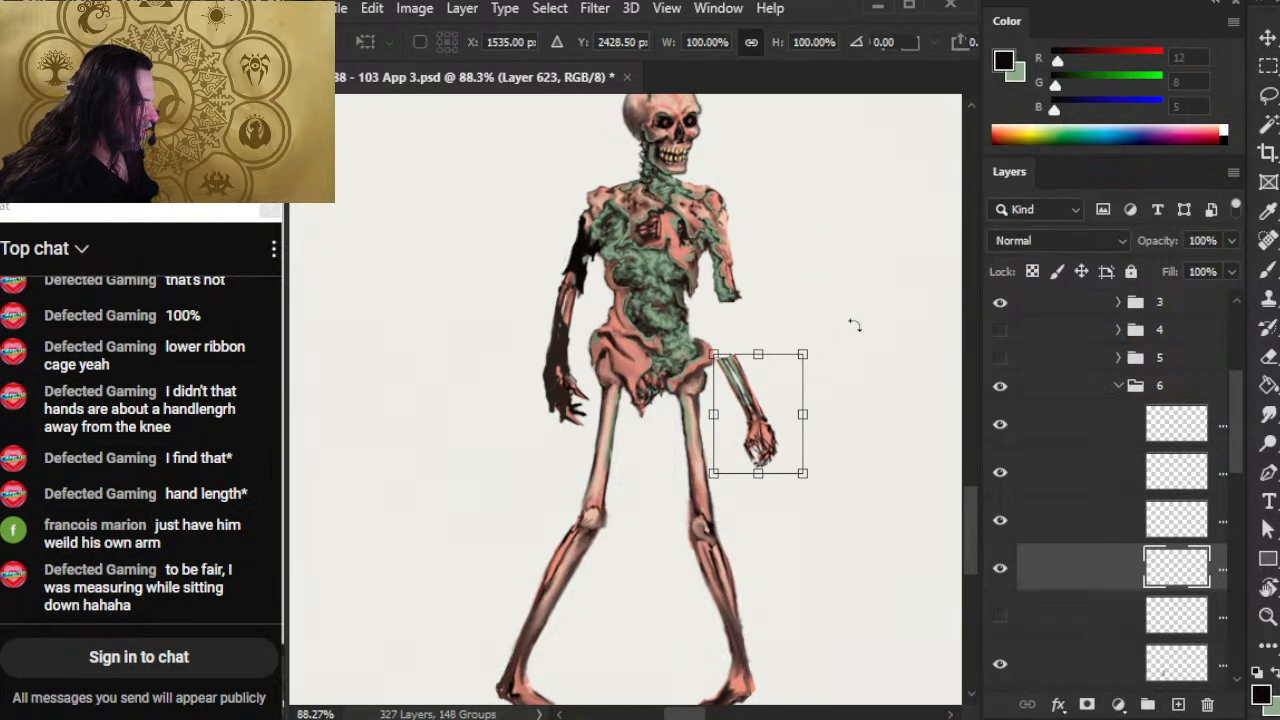
{"action": "left_click_drag", "start_coordinate": [851, 323], "coordinate": [880, 594]}
{"action": "left_click_drag", "start_coordinate": [853, 397], "coordinate": [712, 285]}
{"action": "left_click_drag", "start_coordinate": [752, 464], "coordinate": [625, 473]}
{"action": "key", "text": "Return"}
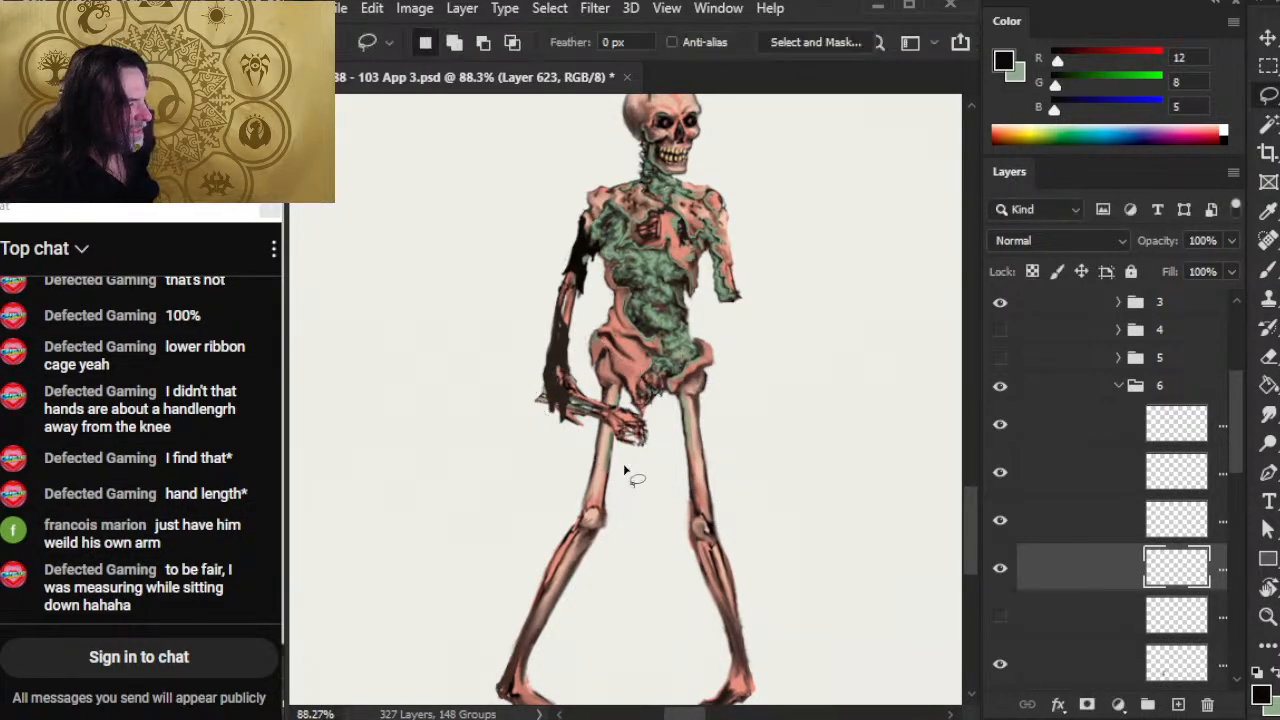
Step: Shift the severed forearm slightly and rotate it about 20° so it angles down from the dark-skinned hand
{"action": "key", "text": "v"}
{"action": "left_click_drag", "start_coordinate": [693, 555], "coordinate": [704, 565]}
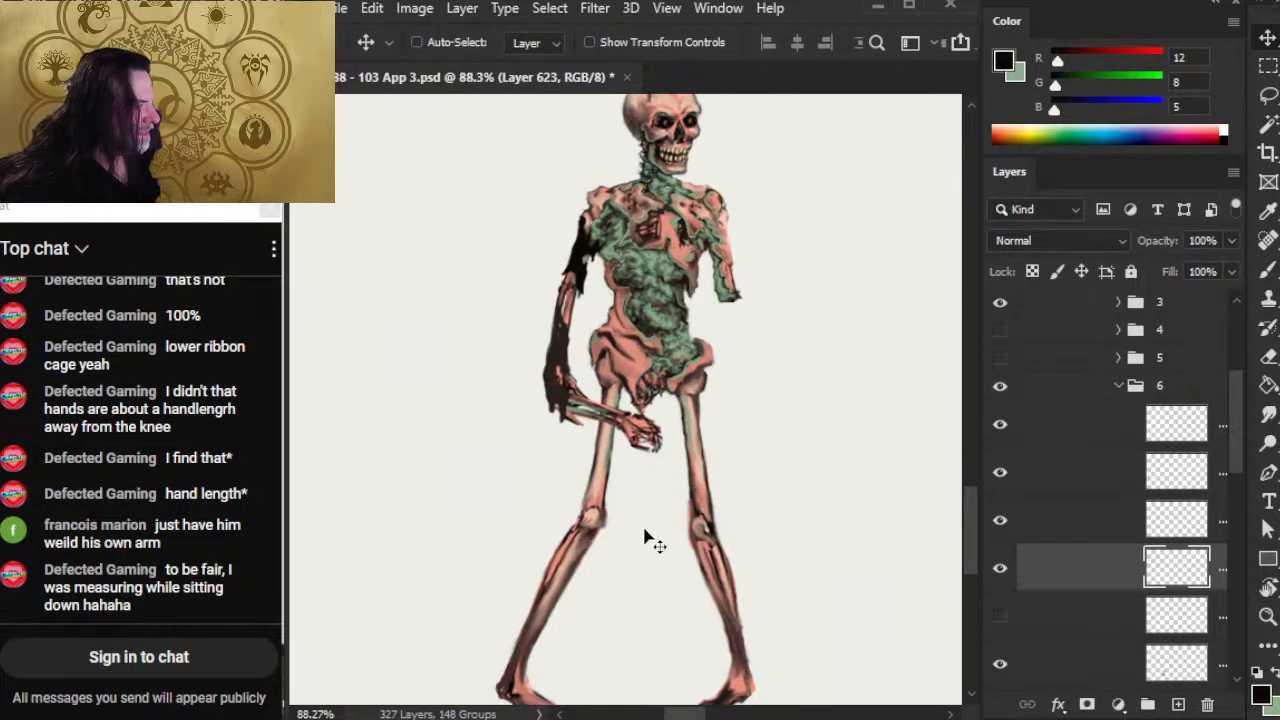
{"action": "key", "text": "l"}
{"action": "right_click", "coordinate": [660, 498]}
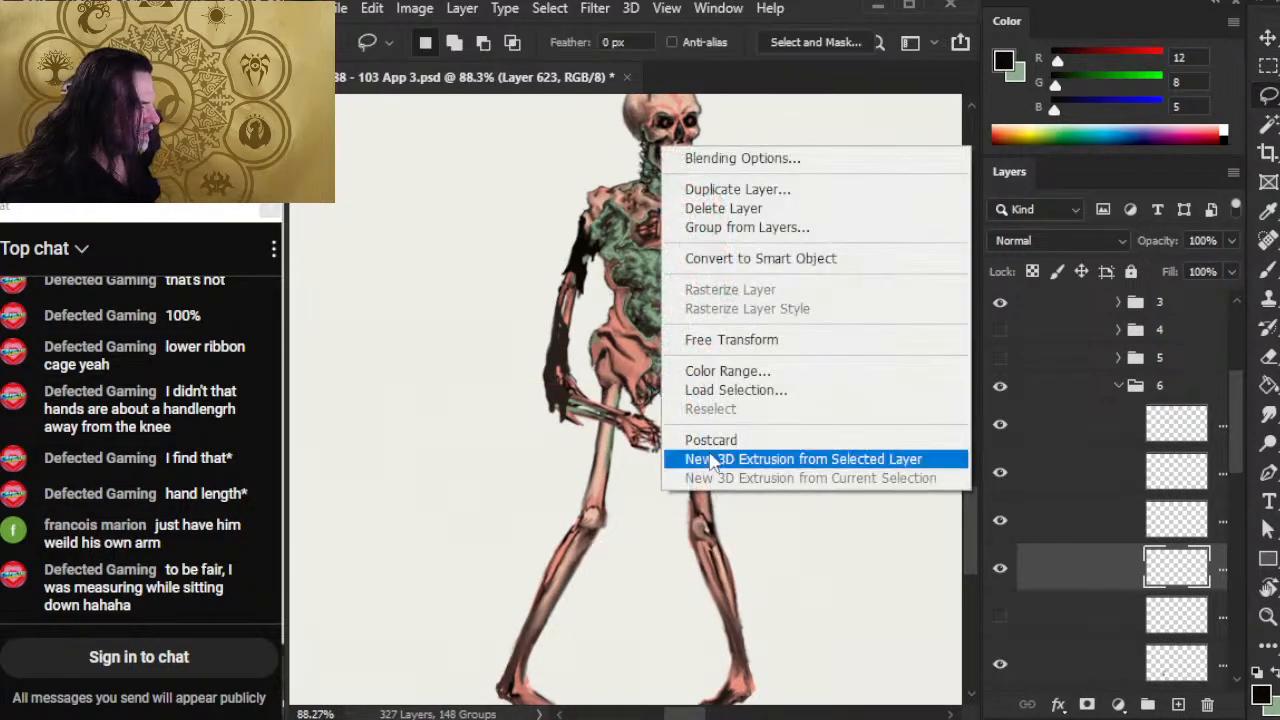
{"action": "left_click", "coordinate": [766, 342]}
{"action": "left_click_drag", "start_coordinate": [778, 366], "coordinate": [753, 430]}
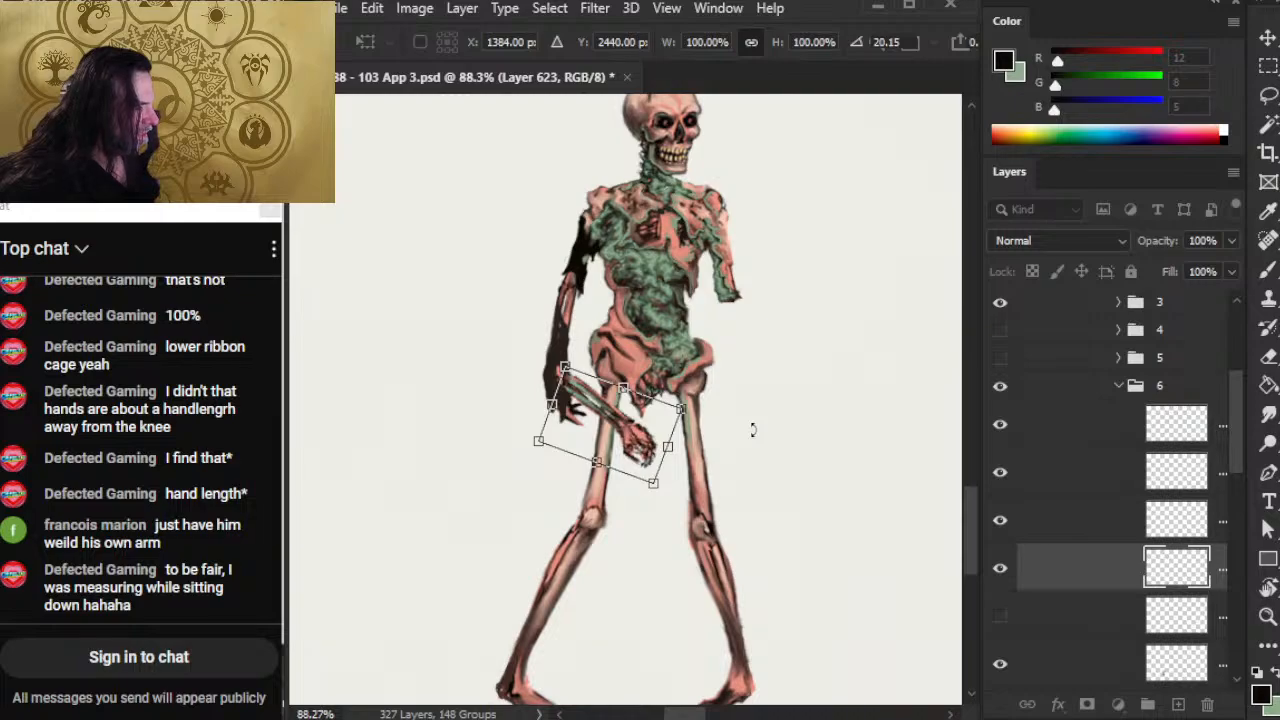
{"action": "key", "text": "Return"}
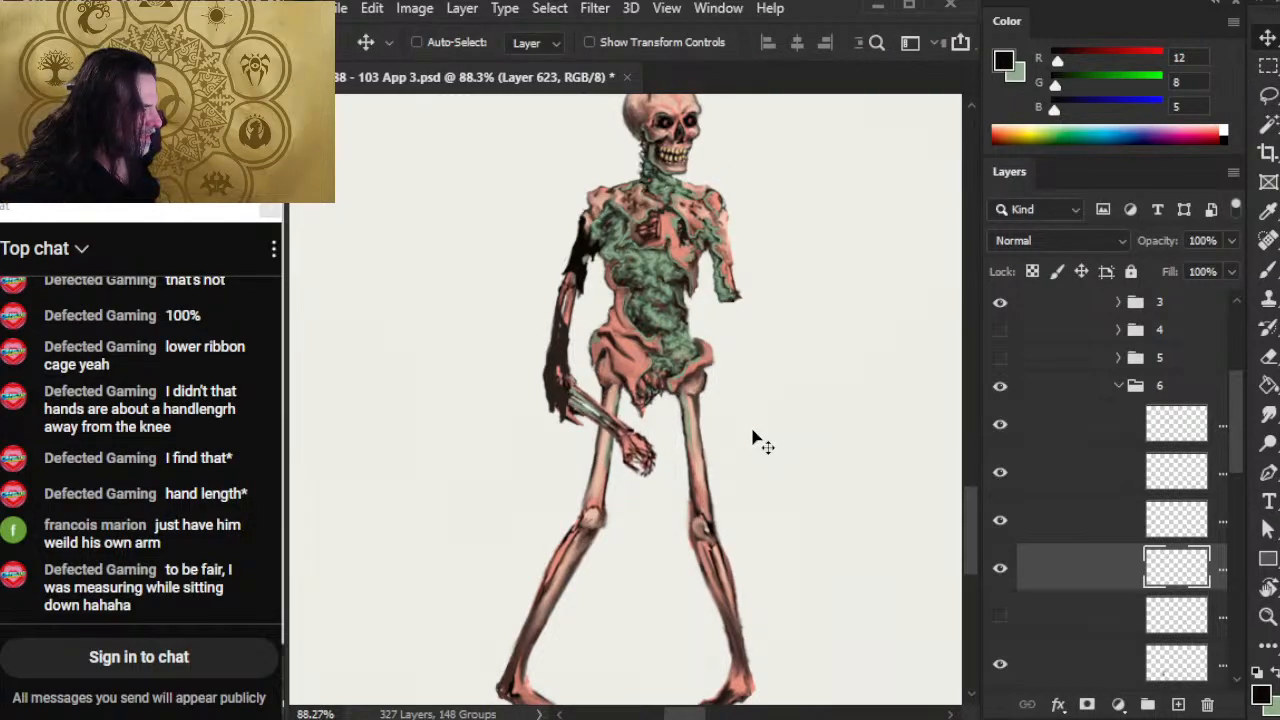
Step: Nudge the severed forearm in small increments until its bone end sits in the dark-skinned hand's grip
{"action": "key", "text": "Down"}
{"action": "key", "text": "Down"}
{"action": "key", "text": "Down"}
{"action": "key", "text": "Down"}
{"action": "key", "text": "Down"}
{"action": "key", "text": "Down"}
{"action": "key", "text": "Down"}
{"action": "key", "text": "Down"}
{"action": "key", "text": "Down"}
{"action": "key", "text": "Down"}
{"action": "key", "text": "Left"}
{"action": "key", "text": "Left"}
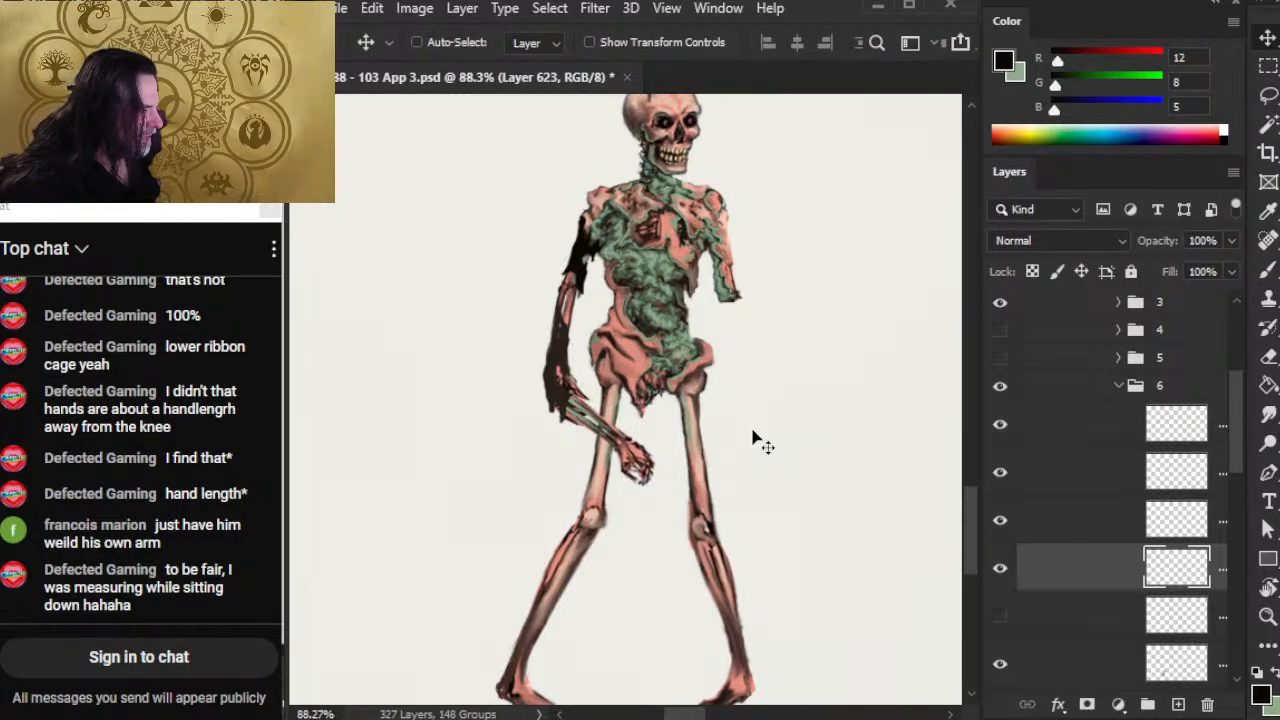
{"action": "key", "text": "Up"}
{"action": "key", "text": "Up"}
{"action": "key", "text": "Up"}
{"action": "key", "text": "Up"}
{"action": "key", "text": "Left"}
{"action": "key", "text": "Left"}
{"action": "key", "text": "Left"}
{"action": "key", "text": "Left"}
{"action": "key", "text": "Right"}
{"action": "key", "text": "Right"}
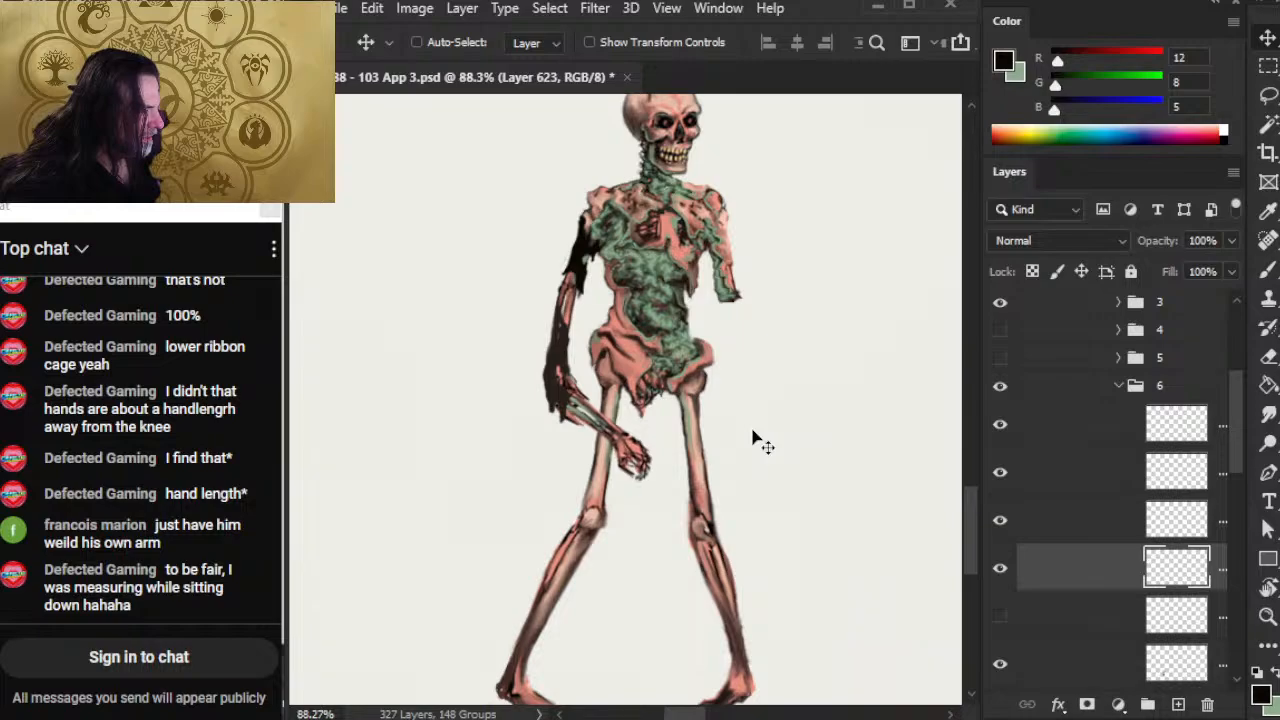
{"action": "key", "text": "Down"}
{"action": "key", "text": "Right"}
{"action": "key", "text": "Down"}
{"action": "key", "text": "Down"}
{"action": "key", "text": "Down"}
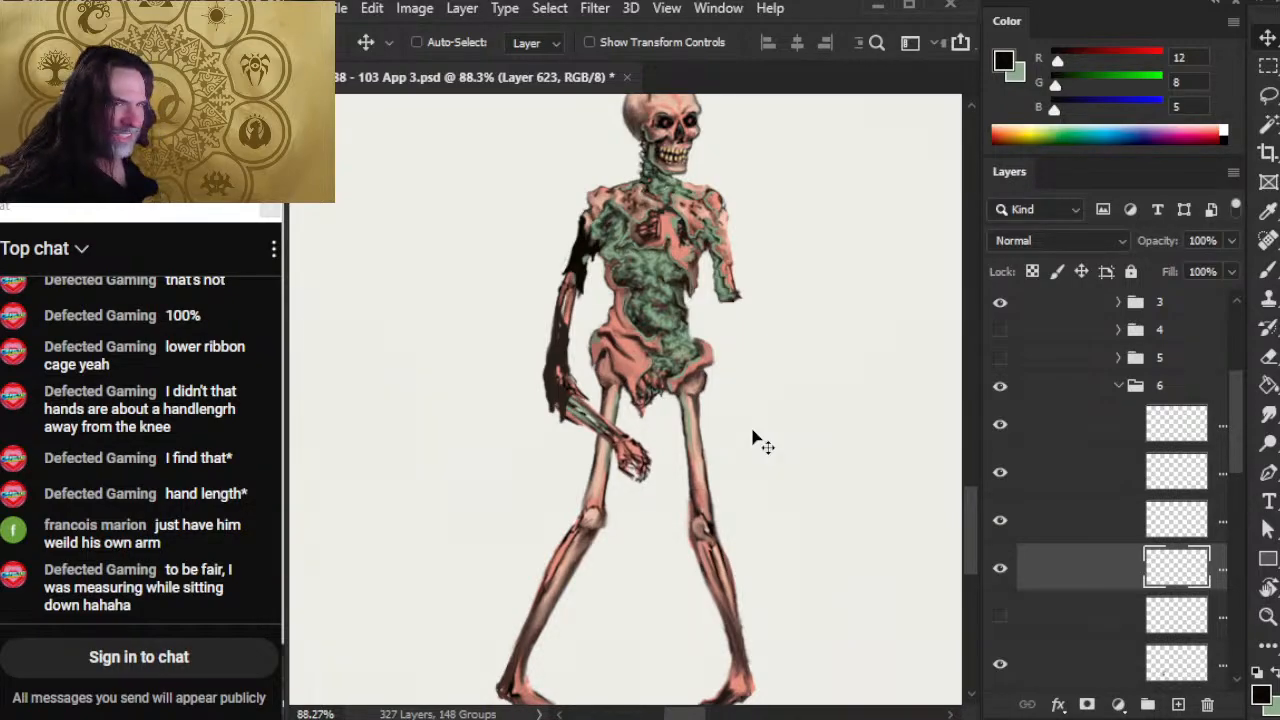
{"action": "key", "text": "Right"}
{"action": "key", "text": "Right"}
{"action": "key", "text": "Right"}
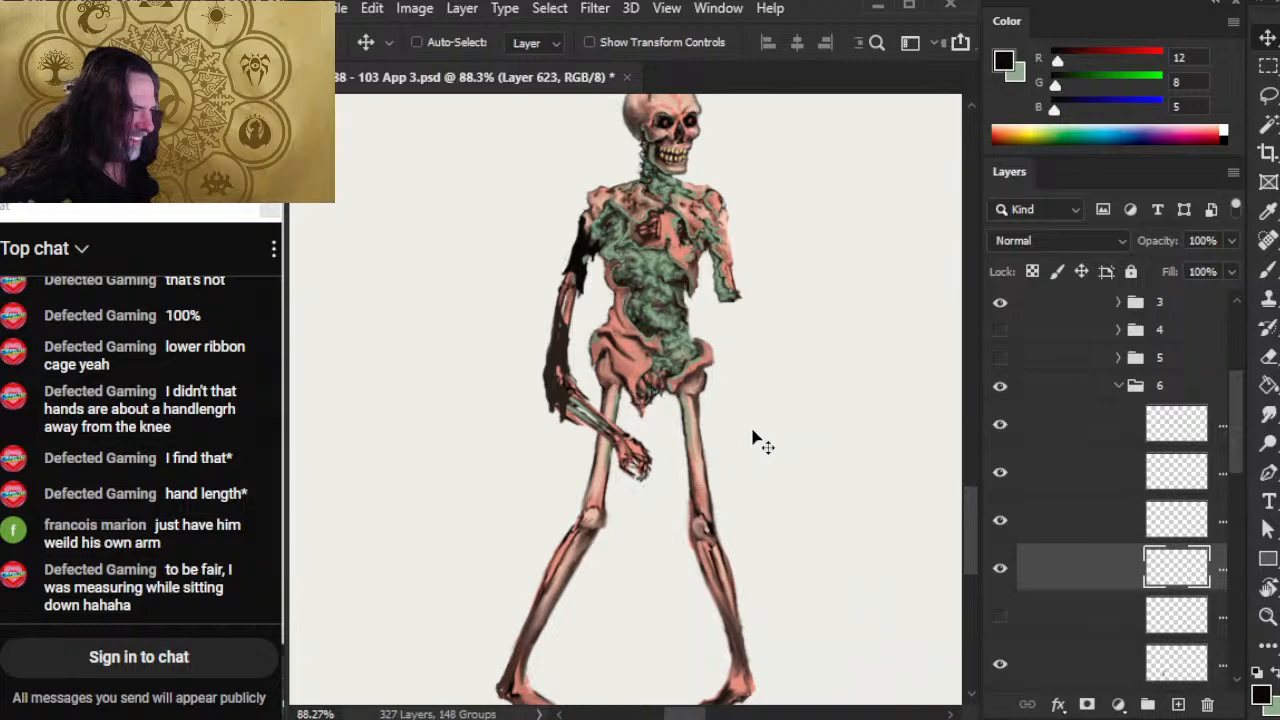
{"action": "key", "text": "Down"}
{"action": "key", "text": "Down"}
{"action": "key", "text": "Right"}
{"action": "key", "text": "Right"}
{"action": "key", "text": "Right"}
Step: Select the body layer and clean off the ragged tip at the severed elbow stump by smudging and erasing
{"action": "key", "text": "z"}
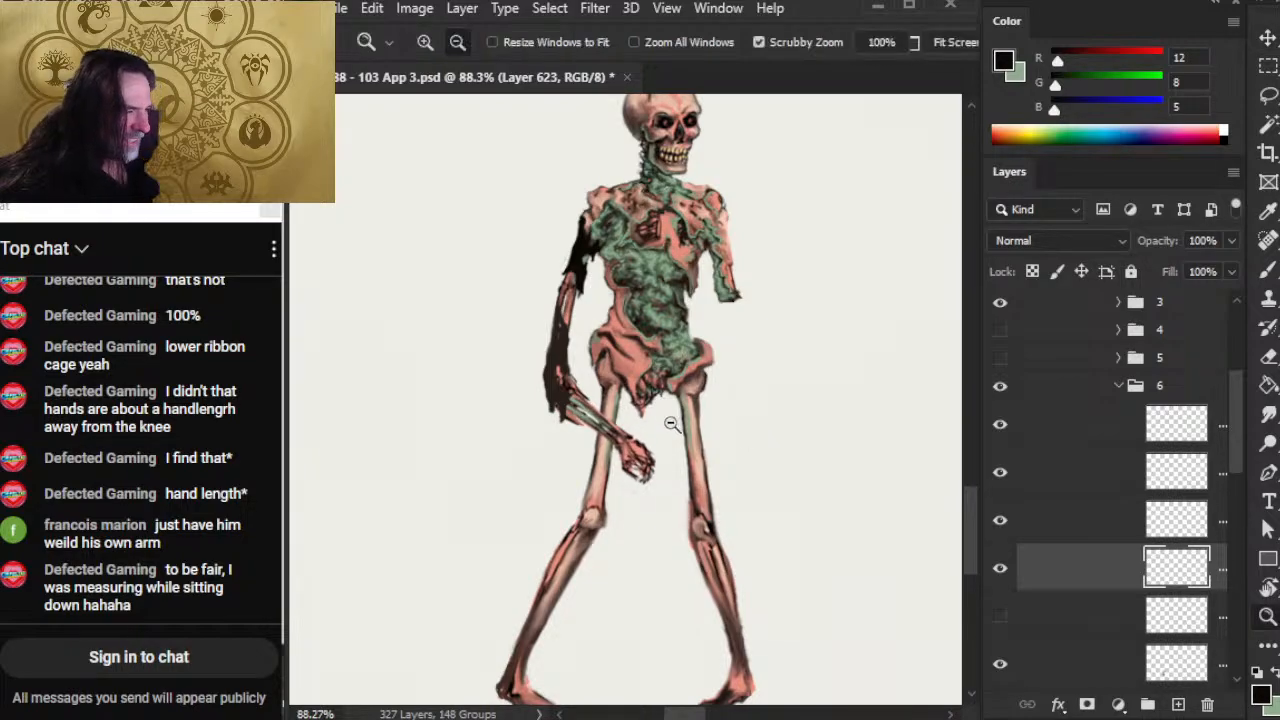
{"action": "mouse_move", "coordinate": [601, 405]}
{"action": "left_mouse_down"}
{"action": "mouse_move", "coordinate": [720, 440]}
{"action": "mouse_move", "coordinate": [651, 403]}
{"action": "mouse_move", "coordinate": [598, 428]}
{"action": "left_mouse_up"}
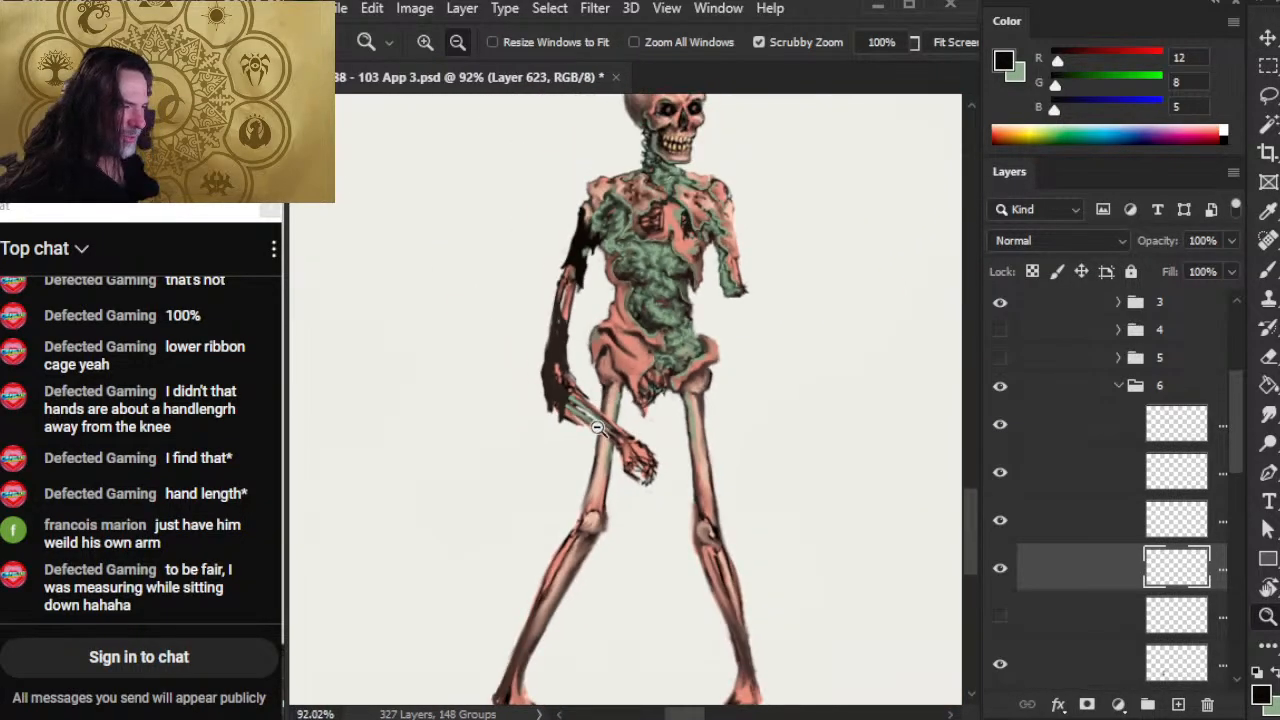
{"action": "left_click_drag", "start_coordinate": [691, 532], "coordinate": [600, 520]}
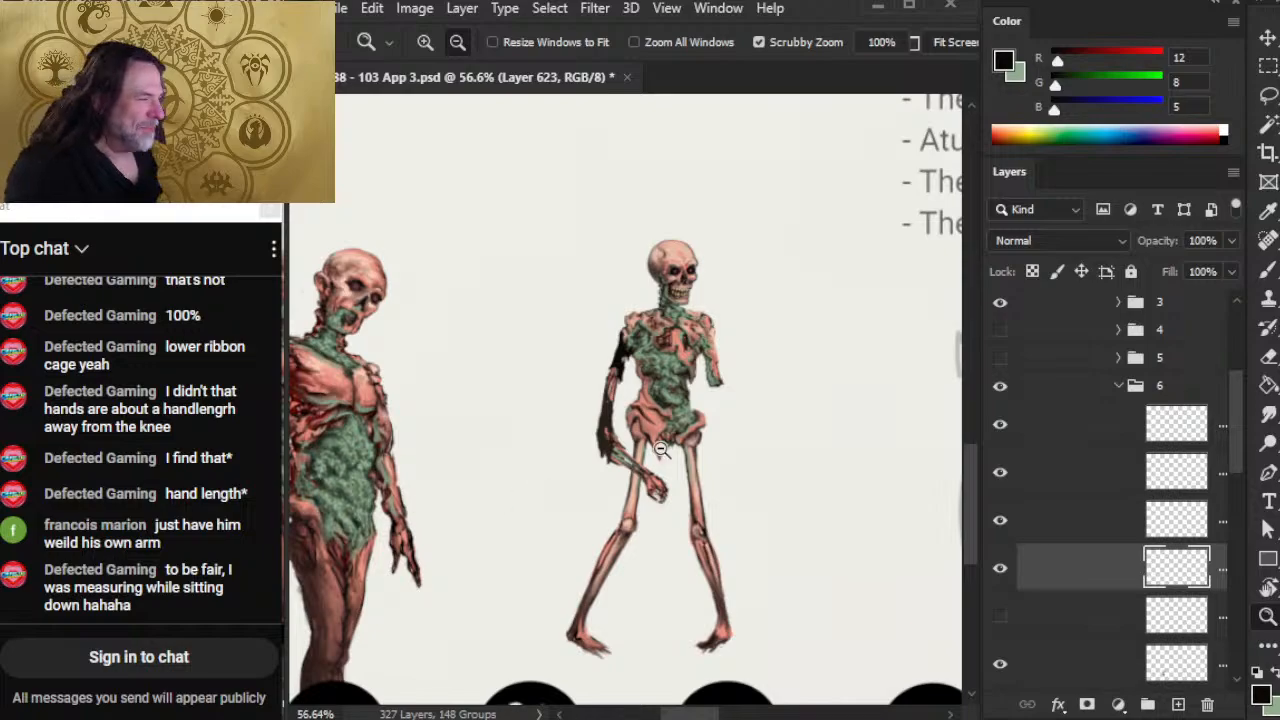
{"action": "left_click_drag", "start_coordinate": [690, 405], "coordinate": [787, 458]}
{"action": "mouse_move", "coordinate": [757, 414]}
{"action": "left_mouse_down"}
{"action": "mouse_move", "coordinate": [696, 477]}
{"action": "mouse_move", "coordinate": [751, 449]}
{"action": "left_mouse_up"}
{"action": "left_click", "coordinate": [1068, 664]}
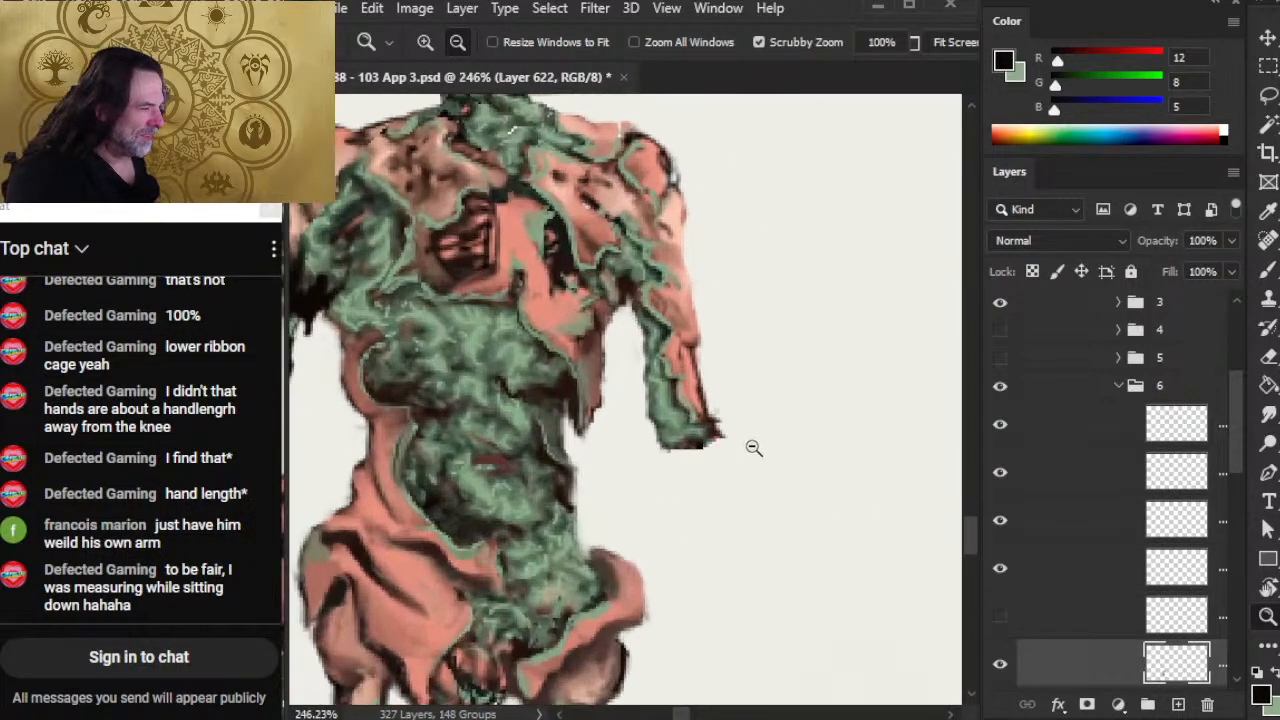
{"action": "key", "text": "r"}
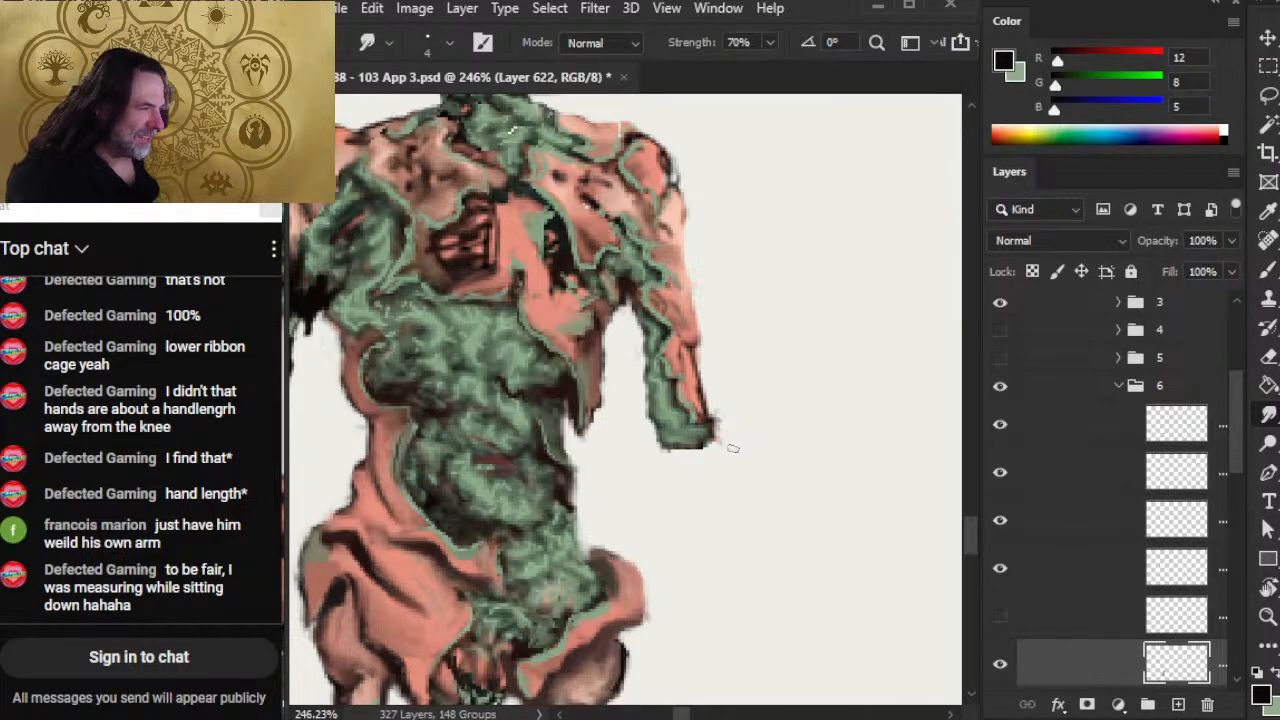
{"action": "key", "text": "e"}
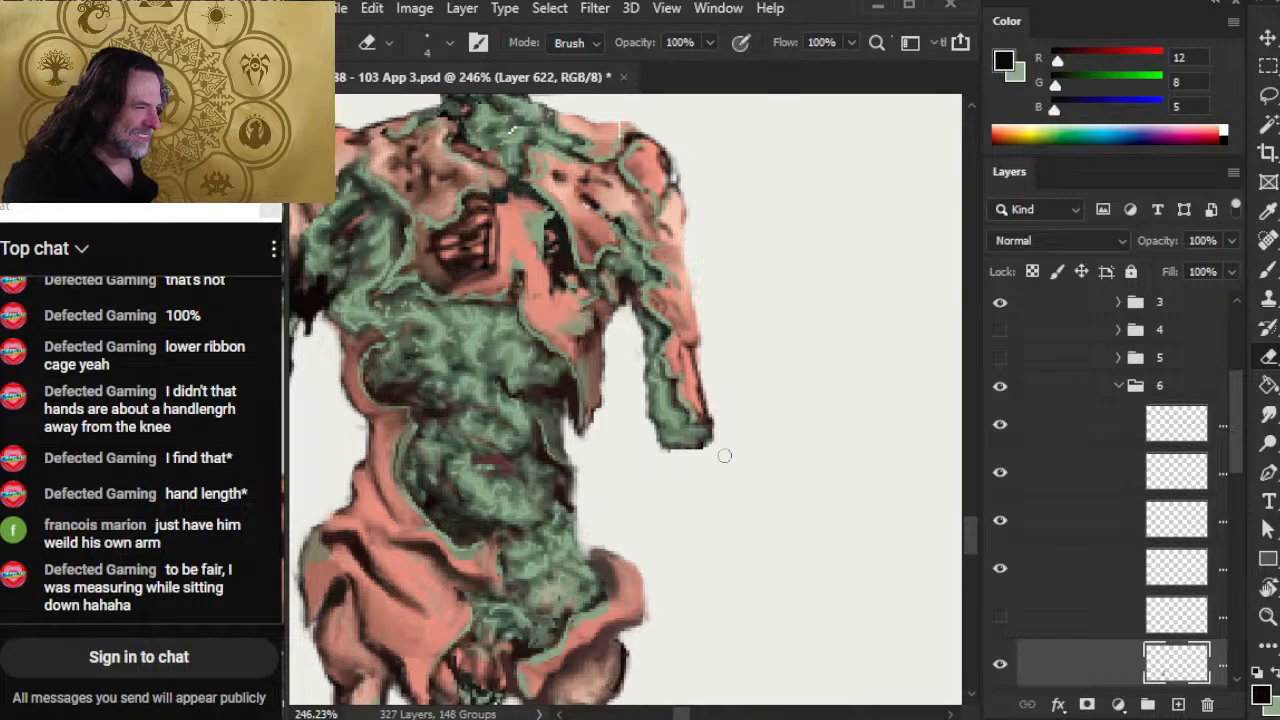
{"action": "key", "text": "r"}
Step: Paint two pointed flaps of torn skin hanging below the elbow stump in a sampled dark grey-green (55, 57, 49)
{"action": "key", "text": "b"}
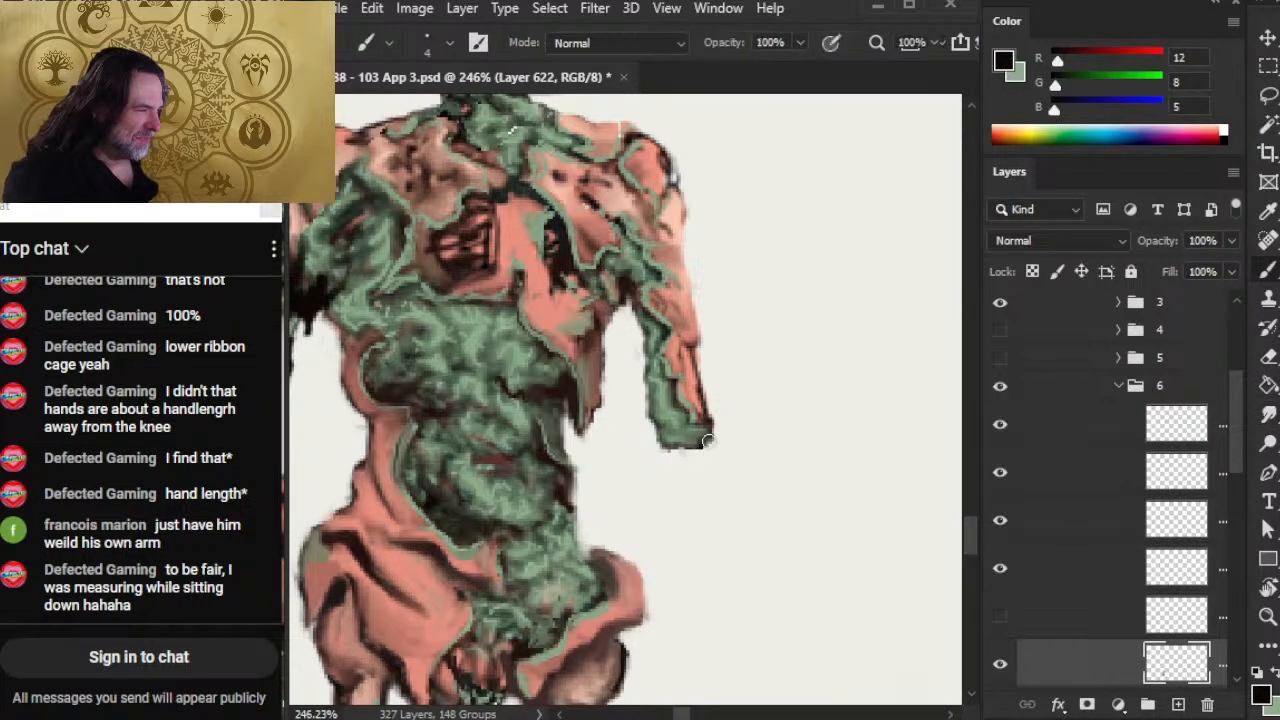
{"action": "left_click", "coordinate": [711, 433], "text": "alt"}
{"action": "left_click_drag", "start_coordinate": [700, 444], "coordinate": [703, 477]}
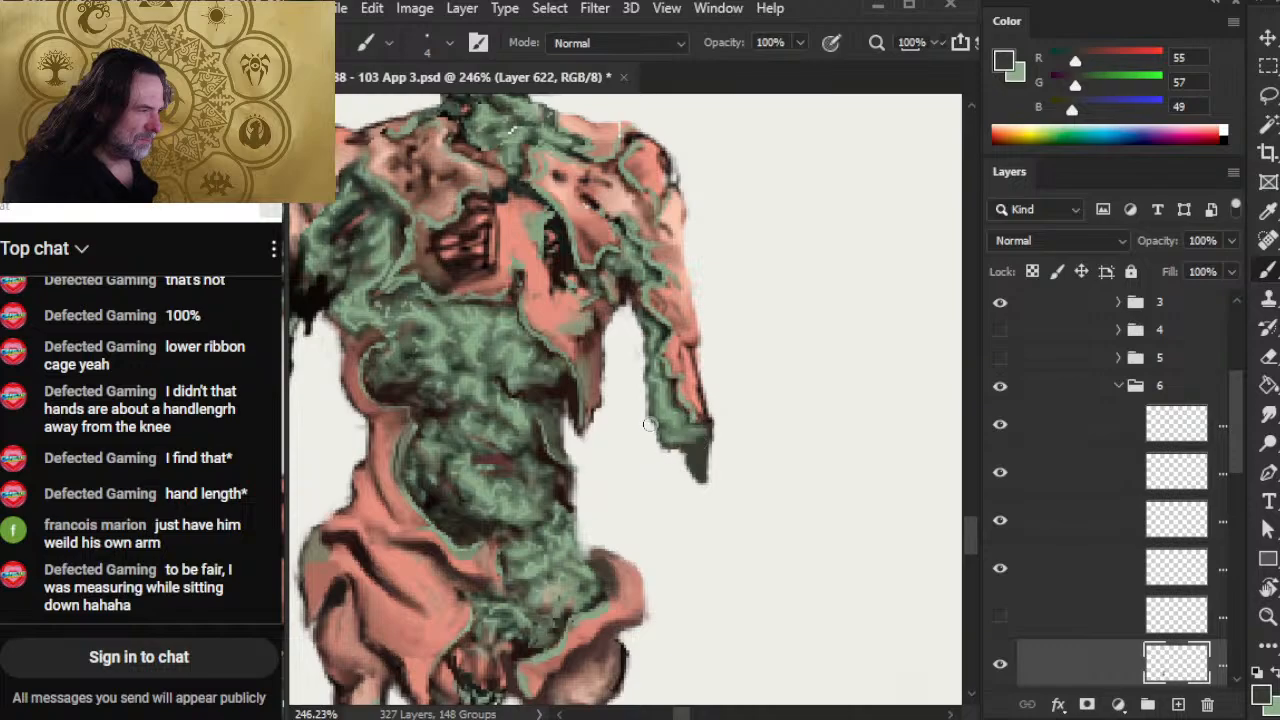
{"action": "mouse_move", "coordinate": [651, 414]}
{"action": "left_mouse_down"}
{"action": "mouse_move", "coordinate": [642, 471]}
{"action": "mouse_move", "coordinate": [655, 416]}
{"action": "left_mouse_up"}
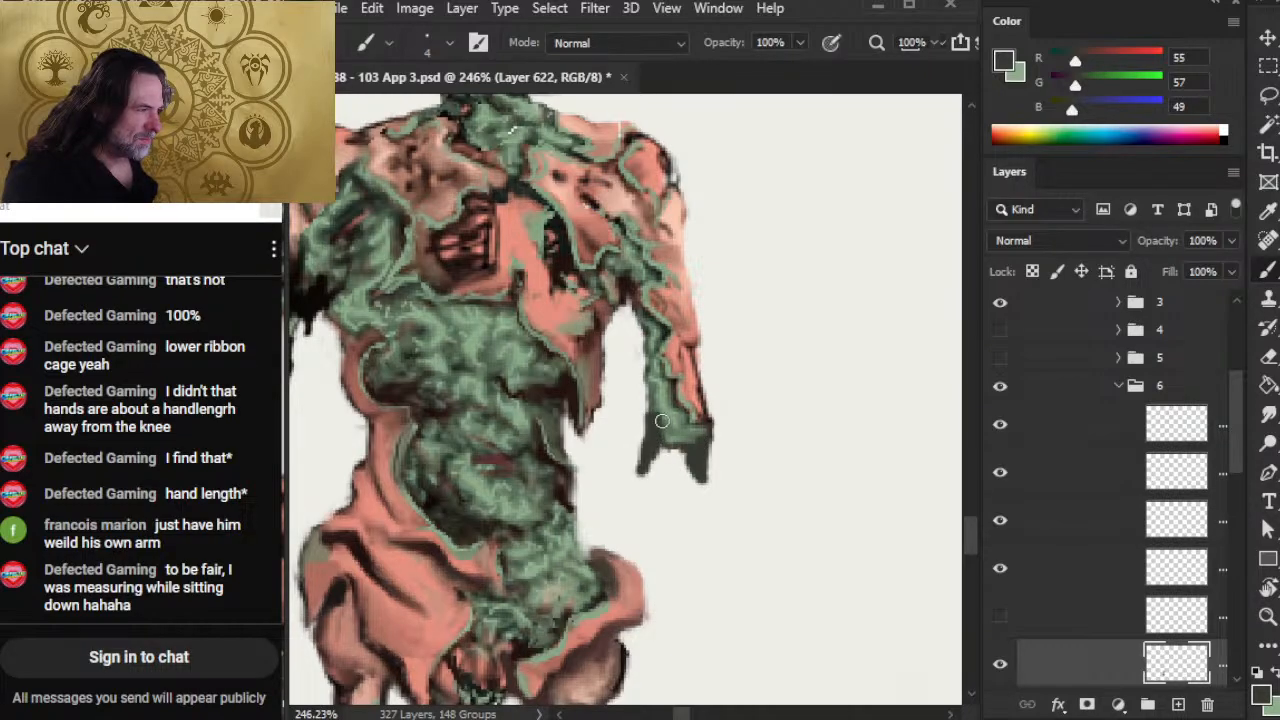
Step: Sample the stump's light and mid greens and smudge the fungus color down into the two torn flaps
{"action": "left_click", "coordinate": [681, 402], "text": "alt"}
{"action": "key", "text": "r"}
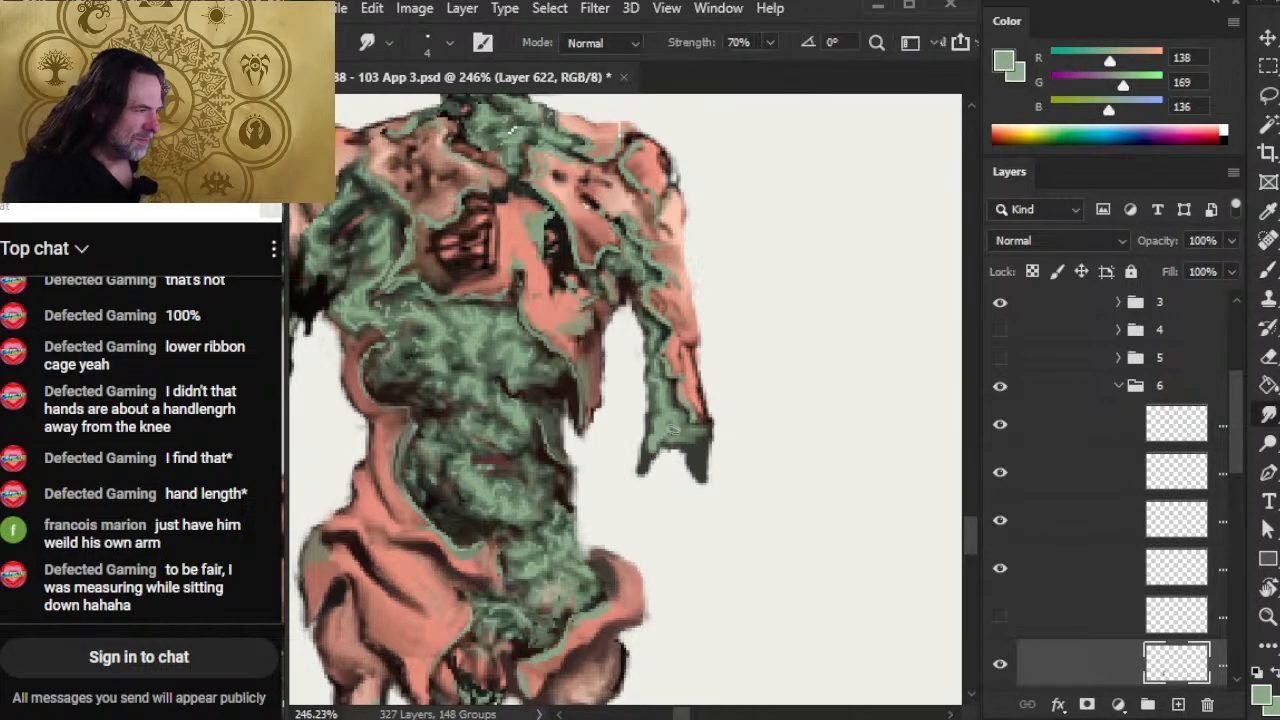
{"action": "left_click_drag", "start_coordinate": [670, 426], "coordinate": [646, 464]}
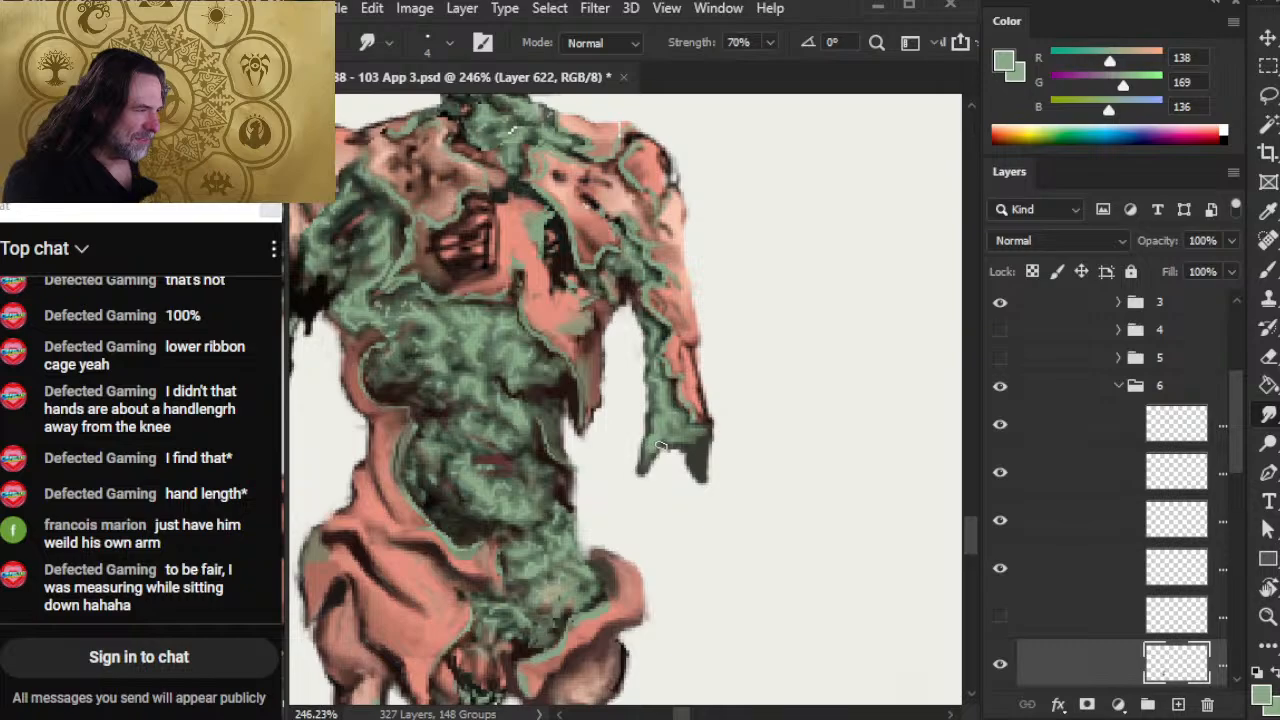
{"action": "left_click", "coordinate": [694, 437], "text": "alt"}
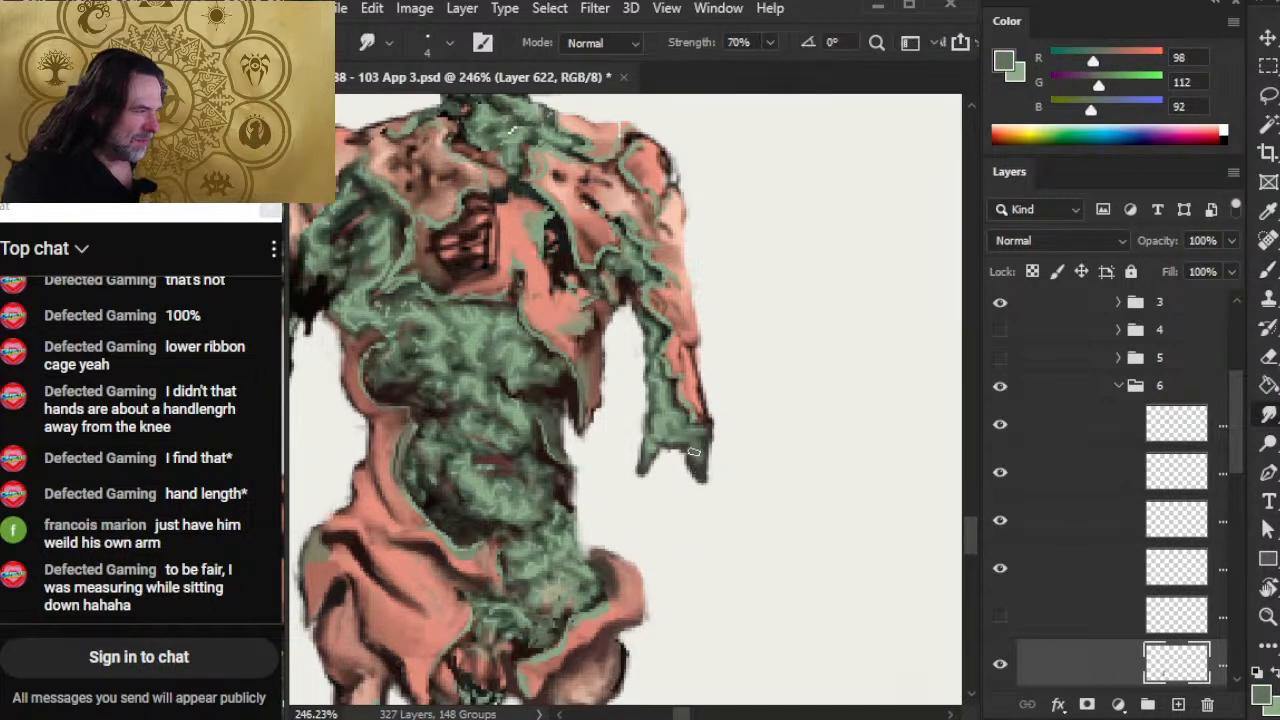
Step: Paint a sampled dark brown (70, 56, 52) into the gap between the stump's torn flaps
{"action": "key", "text": "b"}
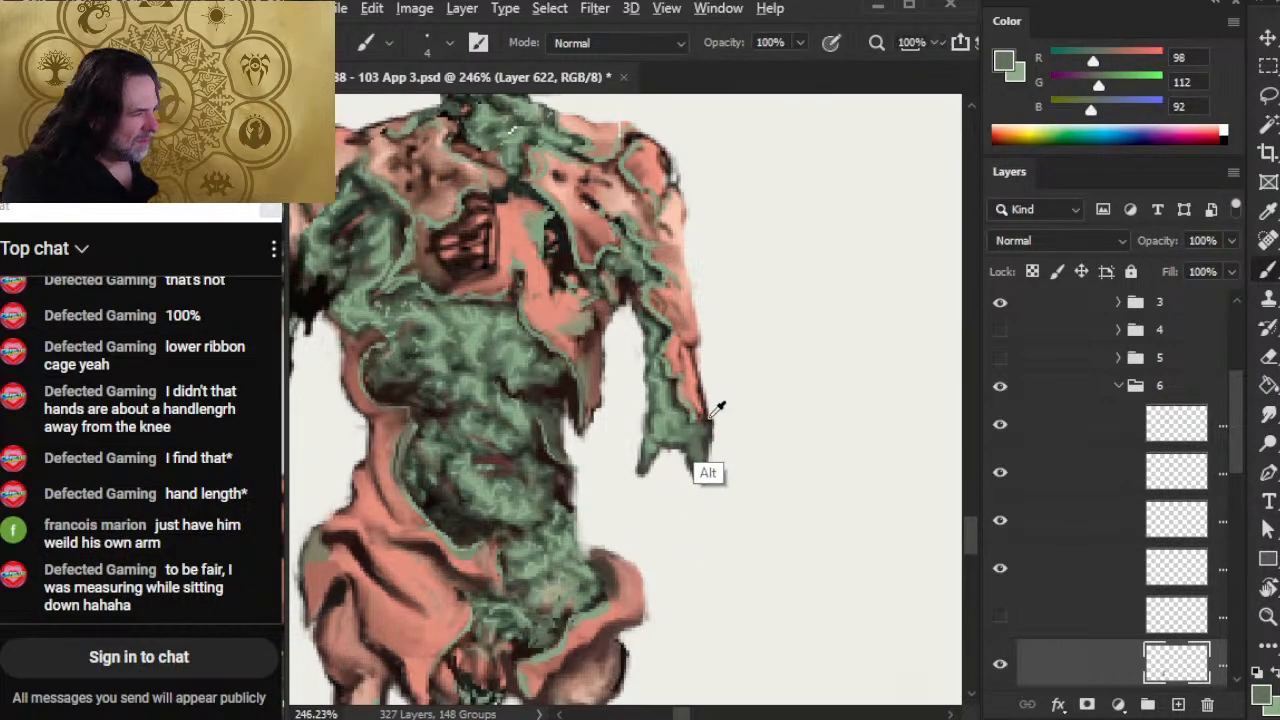
{"action": "left_click", "coordinate": [705, 468], "text": "alt"}
{"action": "mouse_move", "coordinate": [663, 452]}
{"action": "left_mouse_down"}
{"action": "mouse_move", "coordinate": [684, 456]}
{"action": "mouse_move", "coordinate": [662, 472]}
{"action": "mouse_move", "coordinate": [668, 460]}
{"action": "left_mouse_up"}
{"action": "key", "text": "r"}
{"action": "key", "text": "b"}
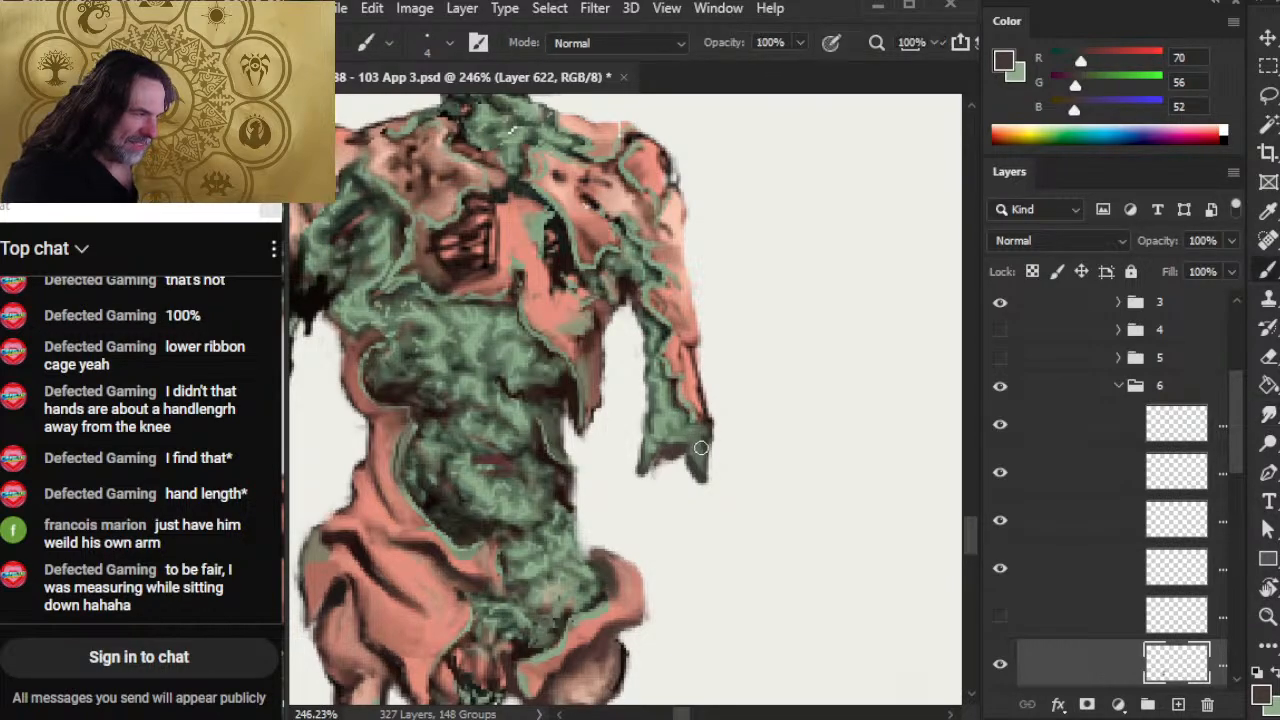
Step: Sample the stump's grey-greens and browns and retouch the gap between its torn flaps with dark brown (67, 42, 35)
{"action": "left_click", "coordinate": [681, 450], "text": "alt"}
{"action": "key", "text": "r"}
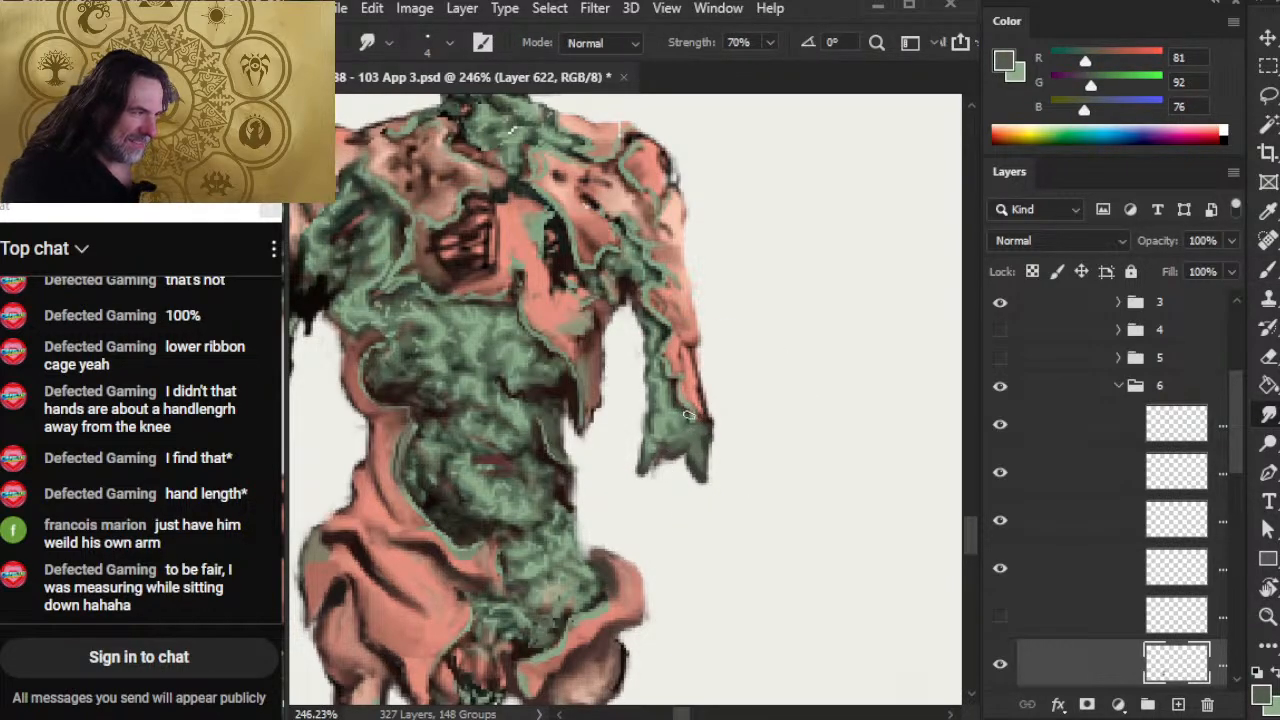
{"action": "key", "text": "b"}
{"action": "left_click", "coordinate": [678, 458], "text": "alt"}
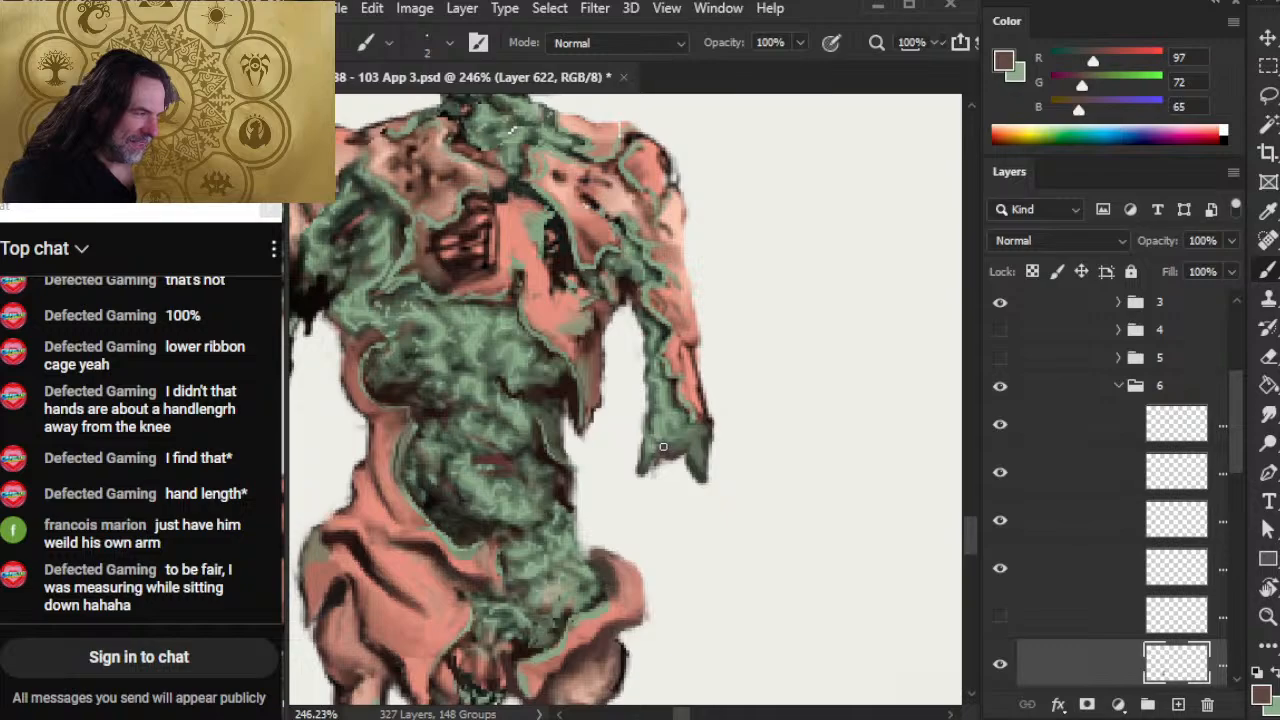
{"action": "left_click", "coordinate": [708, 421], "text": "alt"}
{"action": "left_click", "coordinate": [706, 415], "text": "alt"}
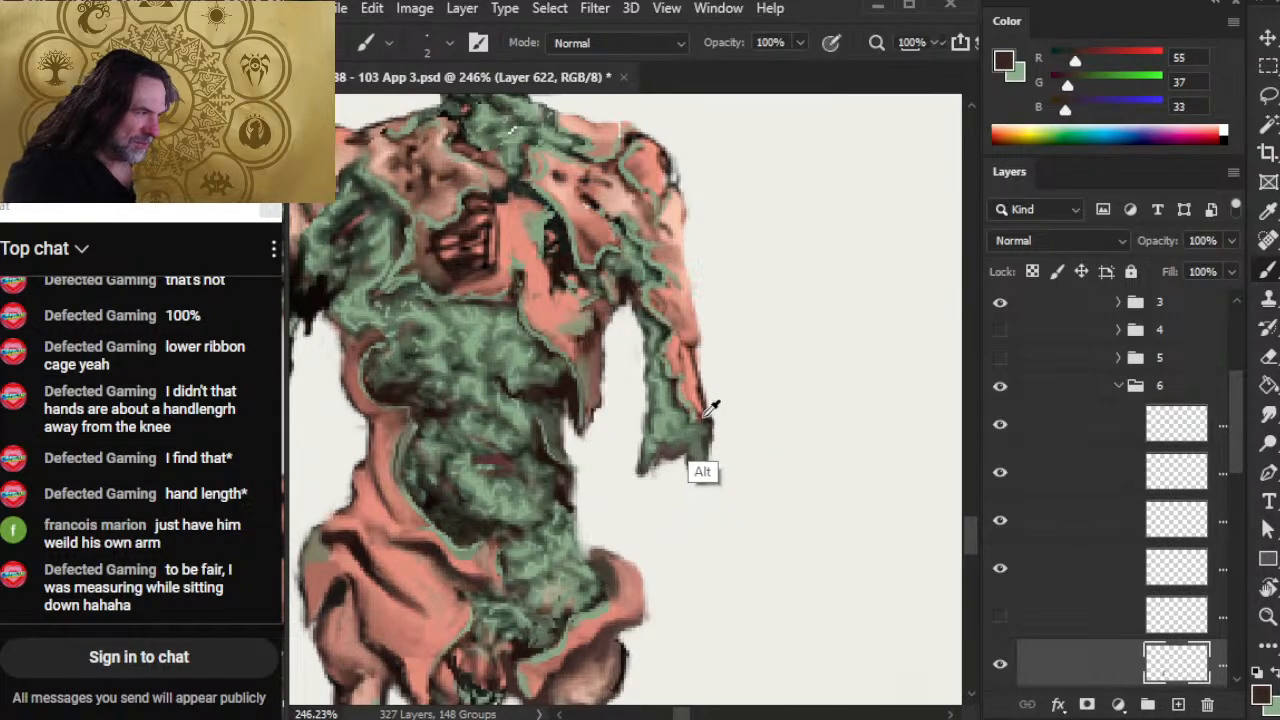
{"action": "key", "text": "r"}
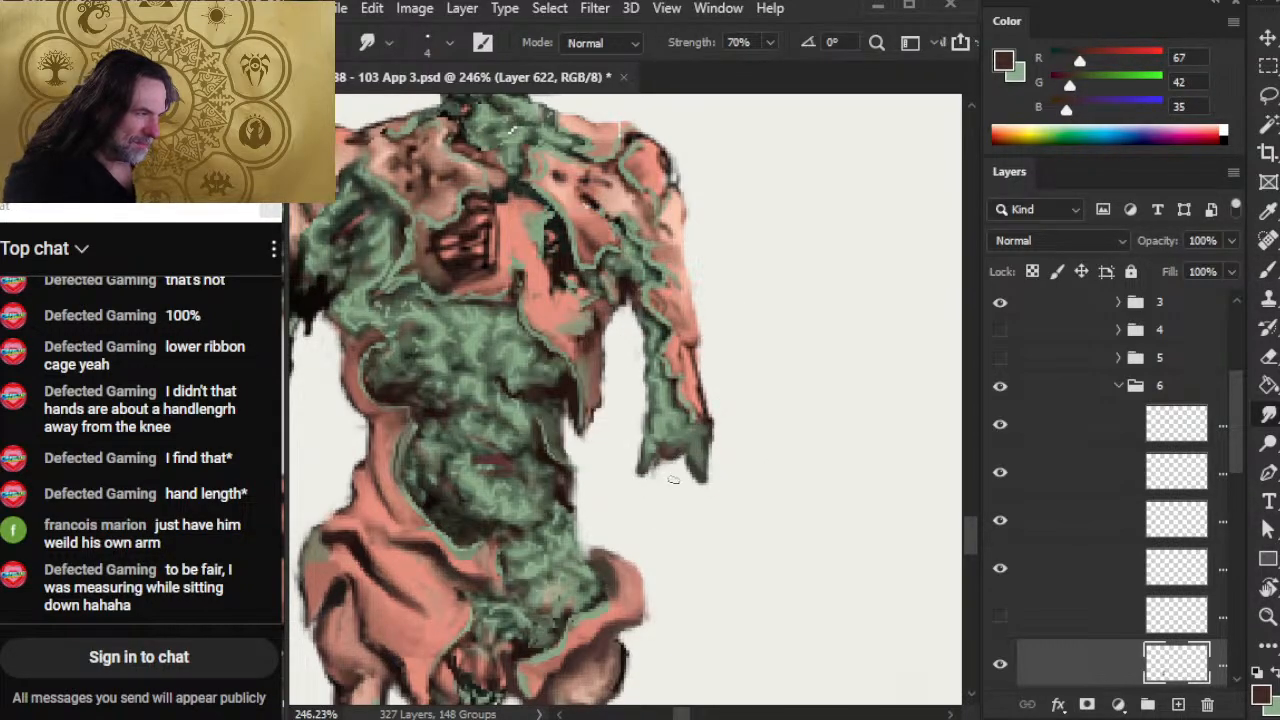
Step: Alternate small brown paint touches with smudging to blend the fungus and shadow edges of the elbow stump
{"action": "key", "text": "b"}
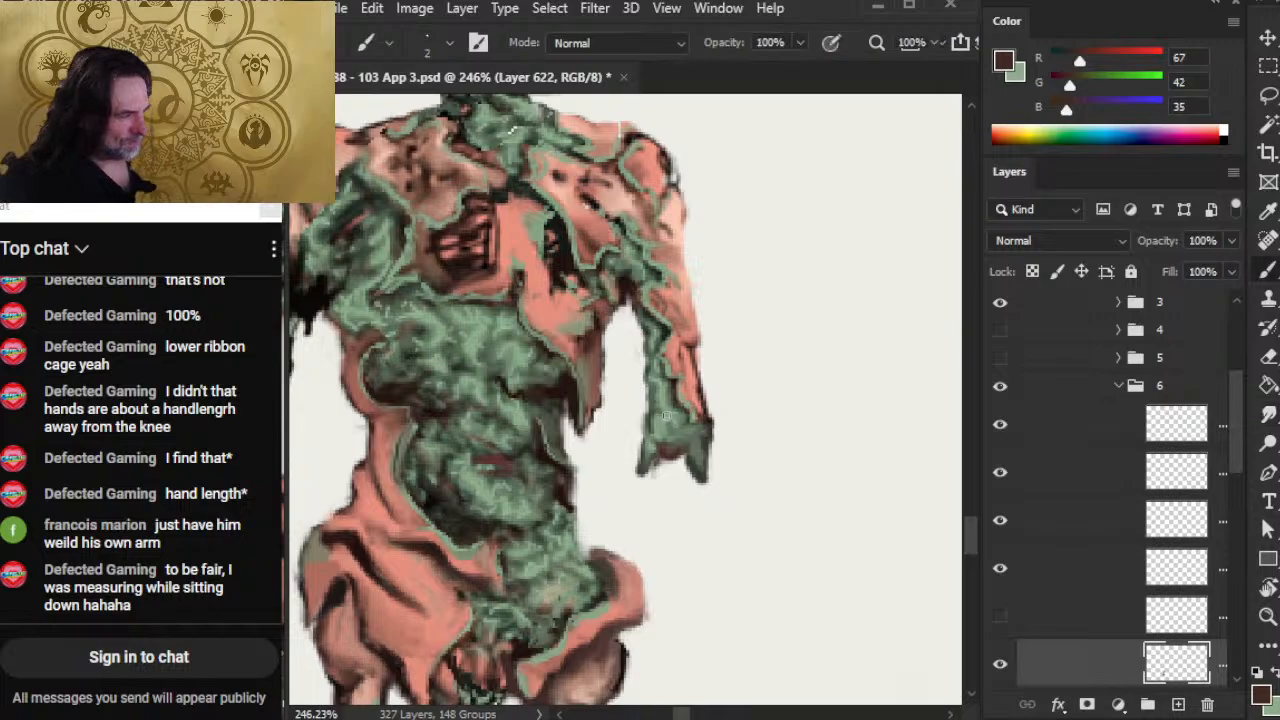
{"action": "key", "text": "r"}
{"action": "key", "text": "b"}
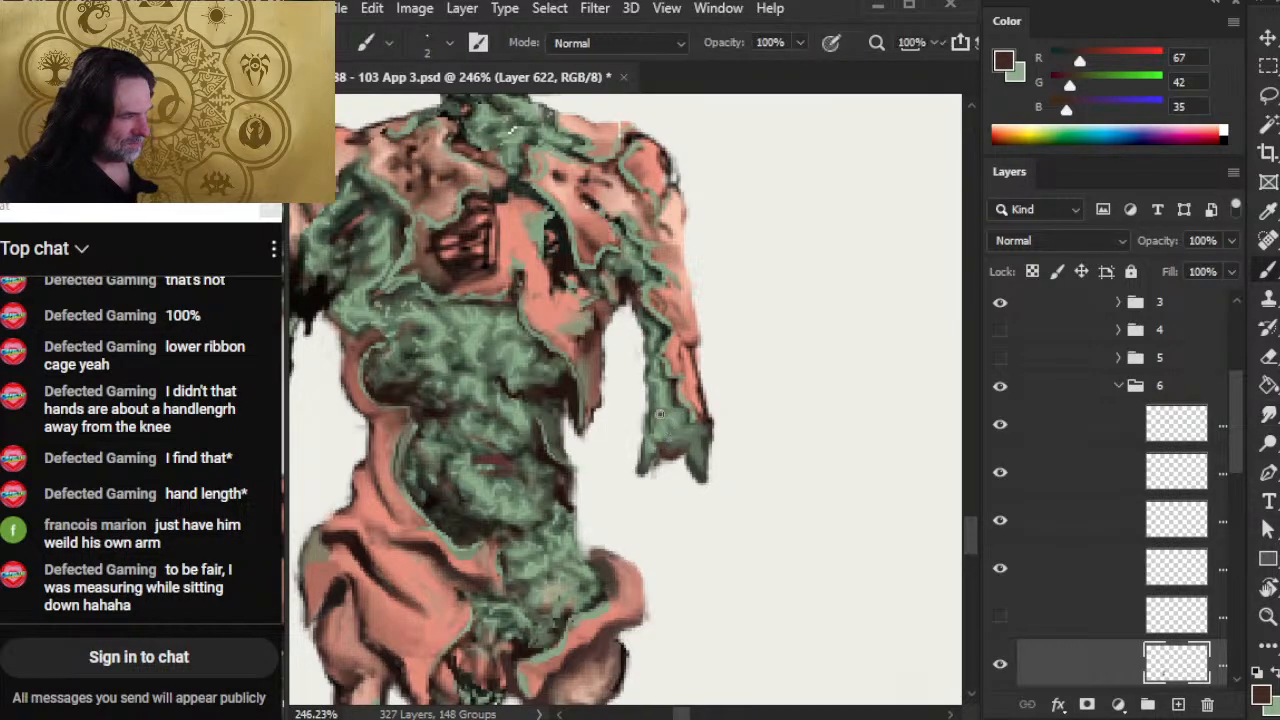
{"action": "key", "text": "r"}
{"action": "key", "text": "b"}
{"action": "key", "text": "r"}
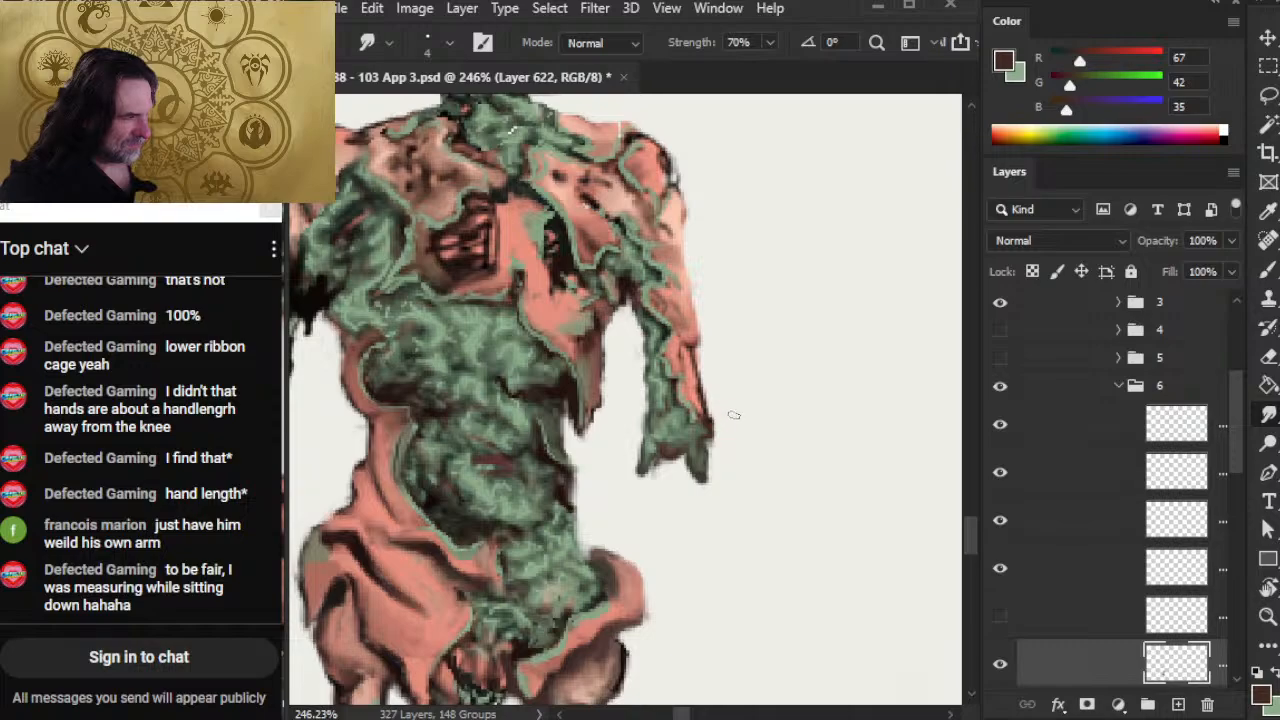
Step: Lasso the severed upper arm from shoulder to stump on the body layer and cut it in place onto a new layer
{"action": "key", "text": "z"}
{"action": "left_click_drag", "start_coordinate": [750, 466], "coordinate": [659, 454]}
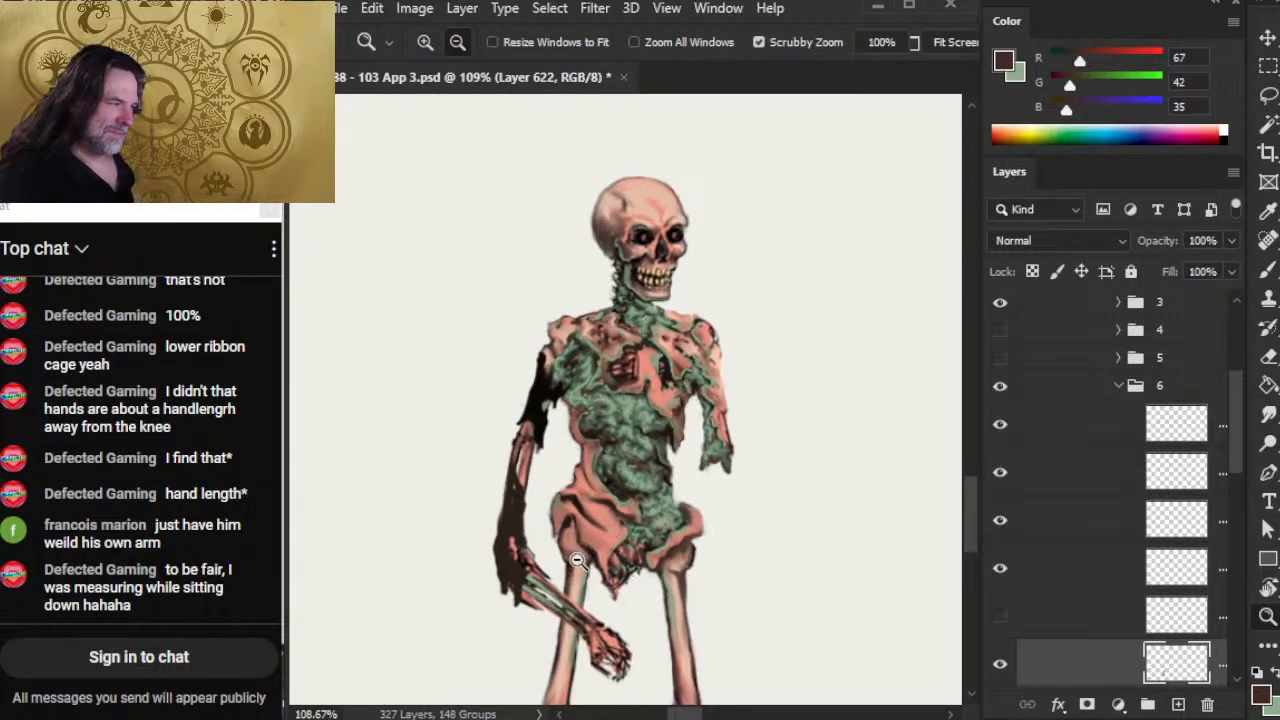
{"action": "left_click_drag", "start_coordinate": [650, 537], "coordinate": [613, 482]}
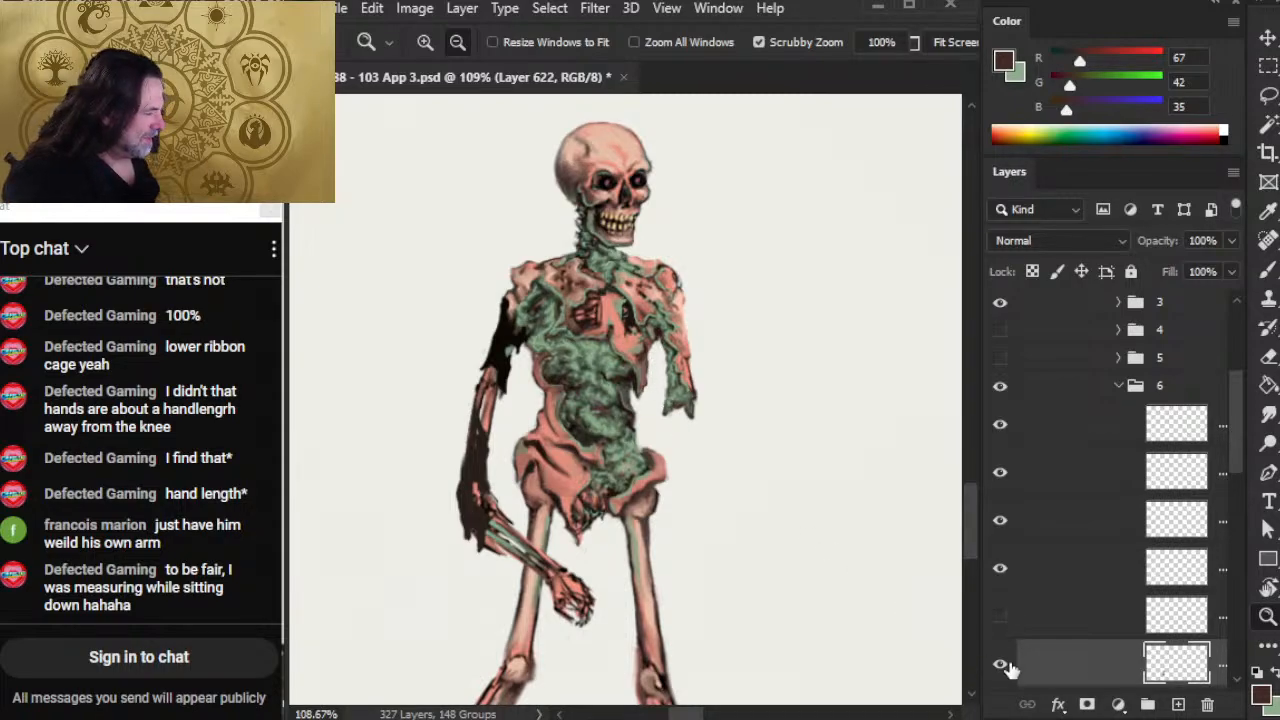
{"action": "left_click", "coordinate": [1000, 665]}
{"action": "left_click", "coordinate": [1003, 668]}
{"action": "key", "text": "l"}
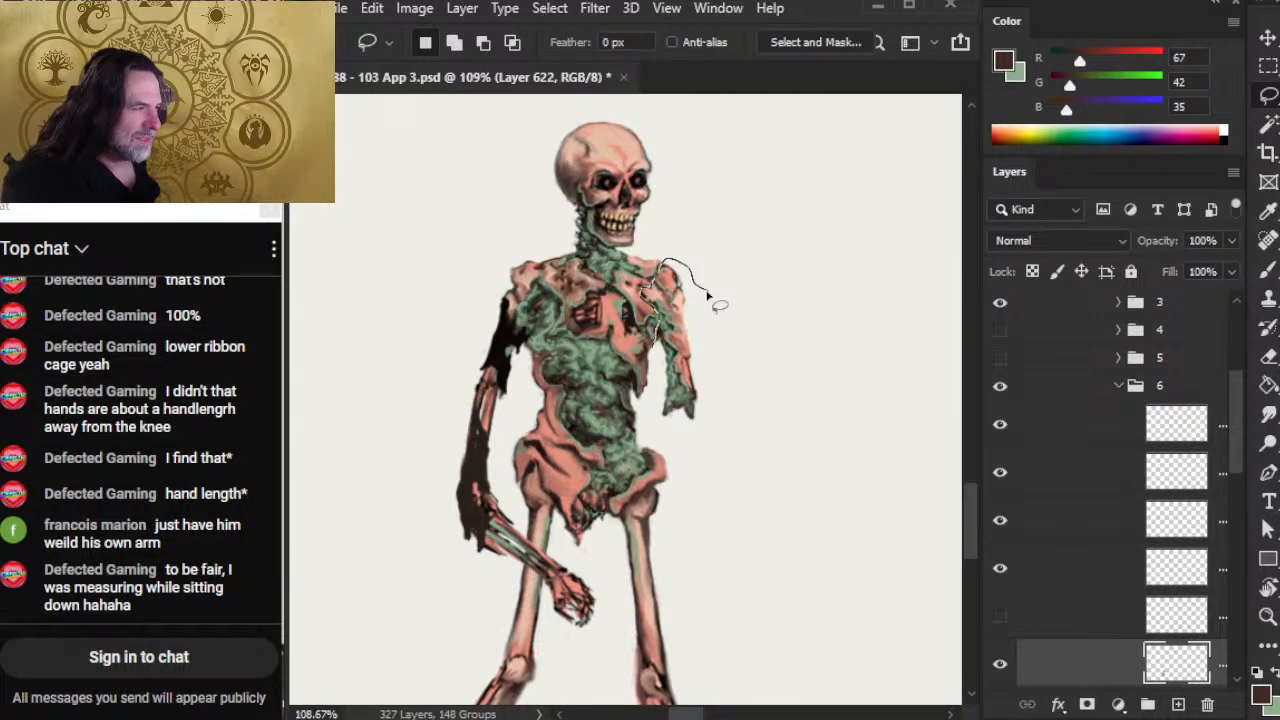
{"action": "mouse_move", "coordinate": [707, 295]}
{"action": "left_mouse_down"}
{"action": "mouse_move", "coordinate": [660, 425]}
{"action": "mouse_move", "coordinate": [655, 415]}
{"action": "left_mouse_up"}
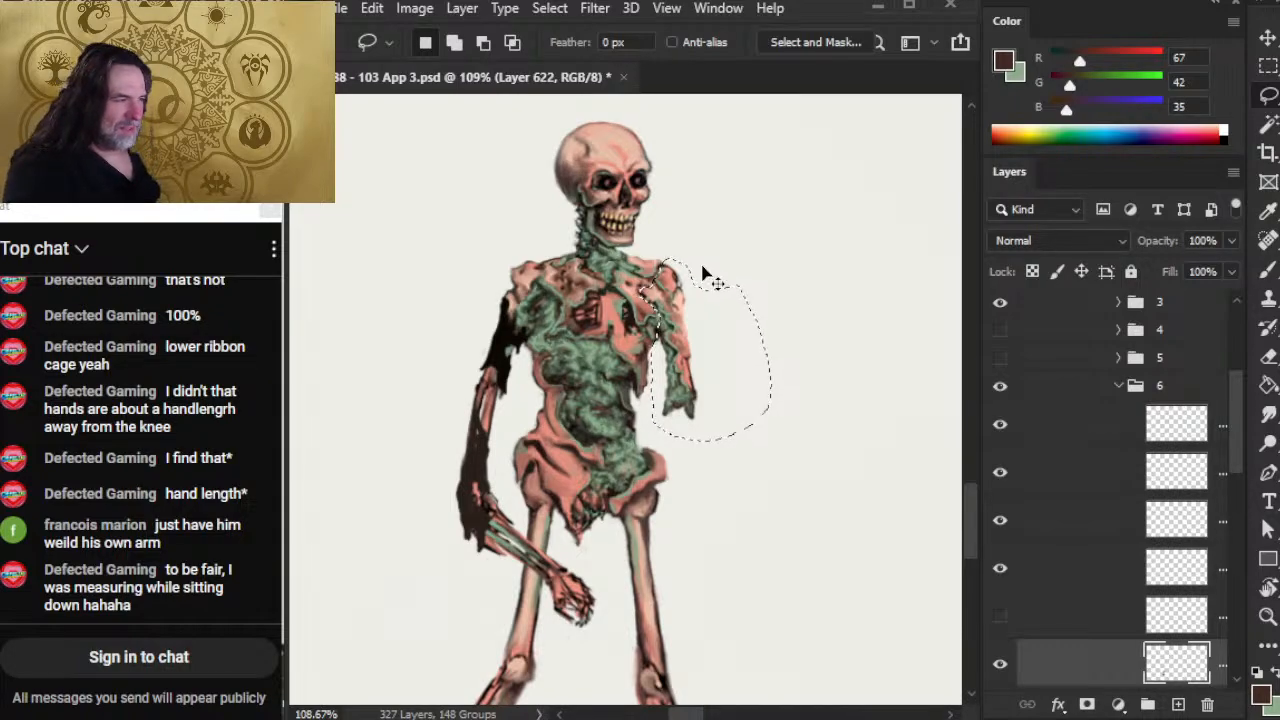
{"action": "key", "text": "ctrl+x"}
{"action": "key", "text": "ctrl+shift+v"}
Step: Rotate the separated upper arm with Free Transform so that the stump swings outward from the torso
{"action": "right_click", "coordinate": [745, 528]}
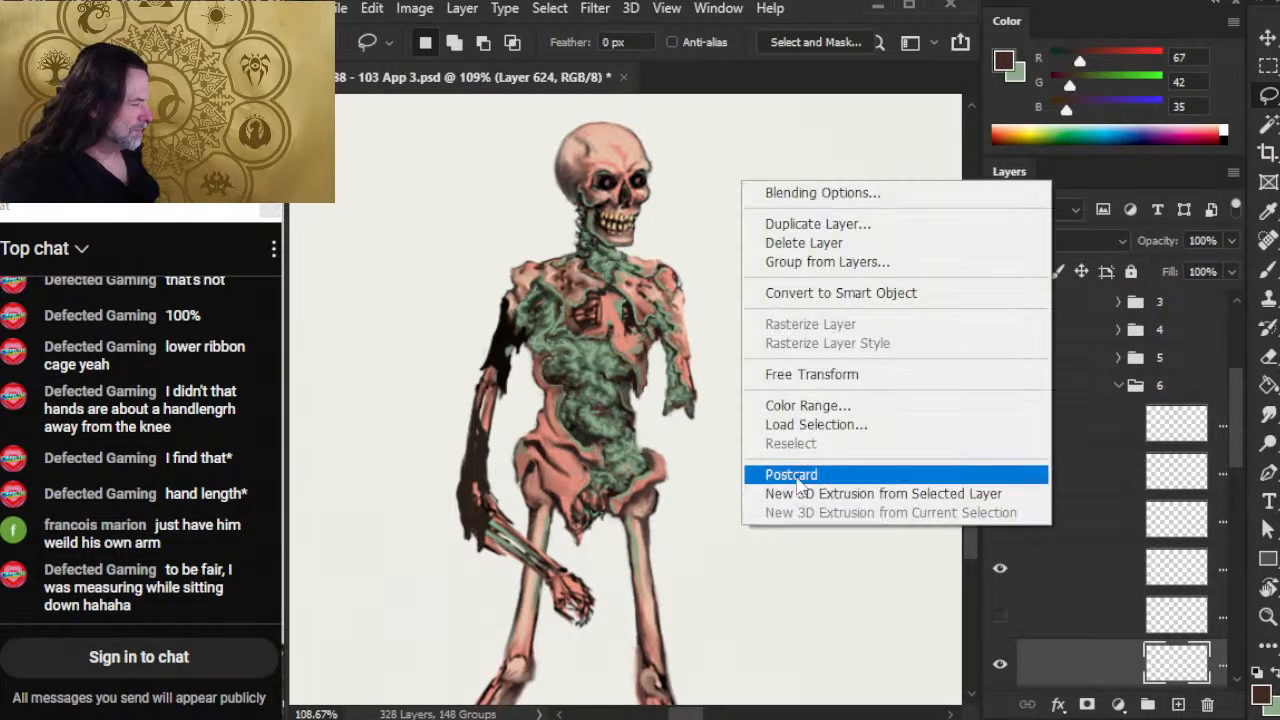
{"action": "left_click", "coordinate": [850, 374]}
{"action": "left_click_drag", "start_coordinate": [858, 499], "coordinate": [862, 463]}
{"action": "key", "text": "Return"}
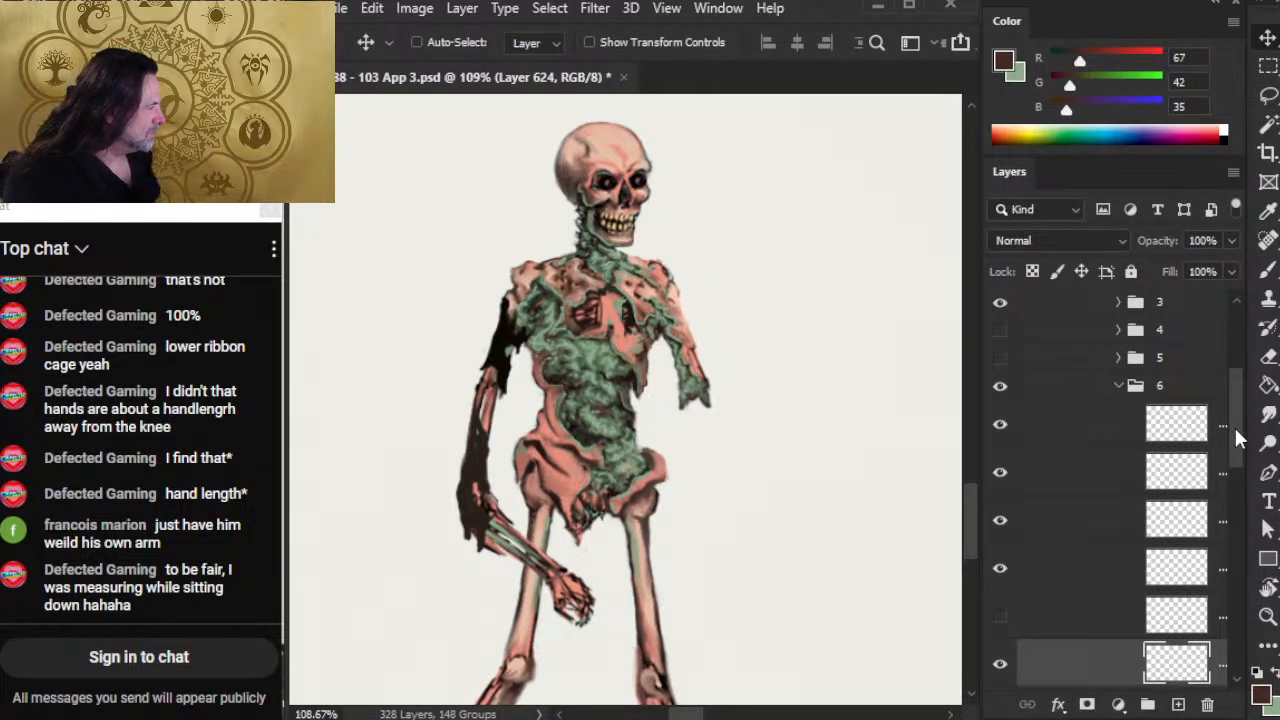
Step: Move the separated arm layer directly beneath the body layer and keep it selected
{"action": "left_click_drag", "start_coordinate": [1240, 438], "coordinate": [1238, 482]}
{"action": "left_click_drag", "start_coordinate": [1100, 537], "coordinate": [1105, 463]}
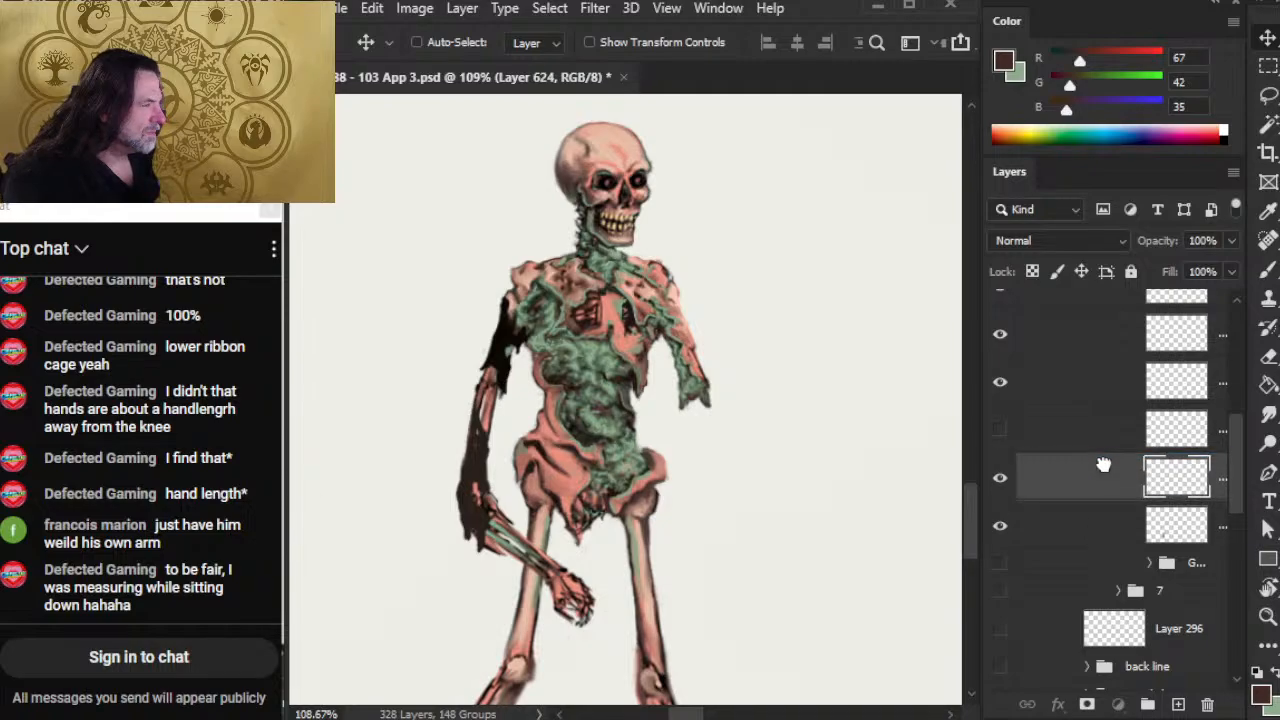
{"action": "left_click", "coordinate": [1085, 534]}
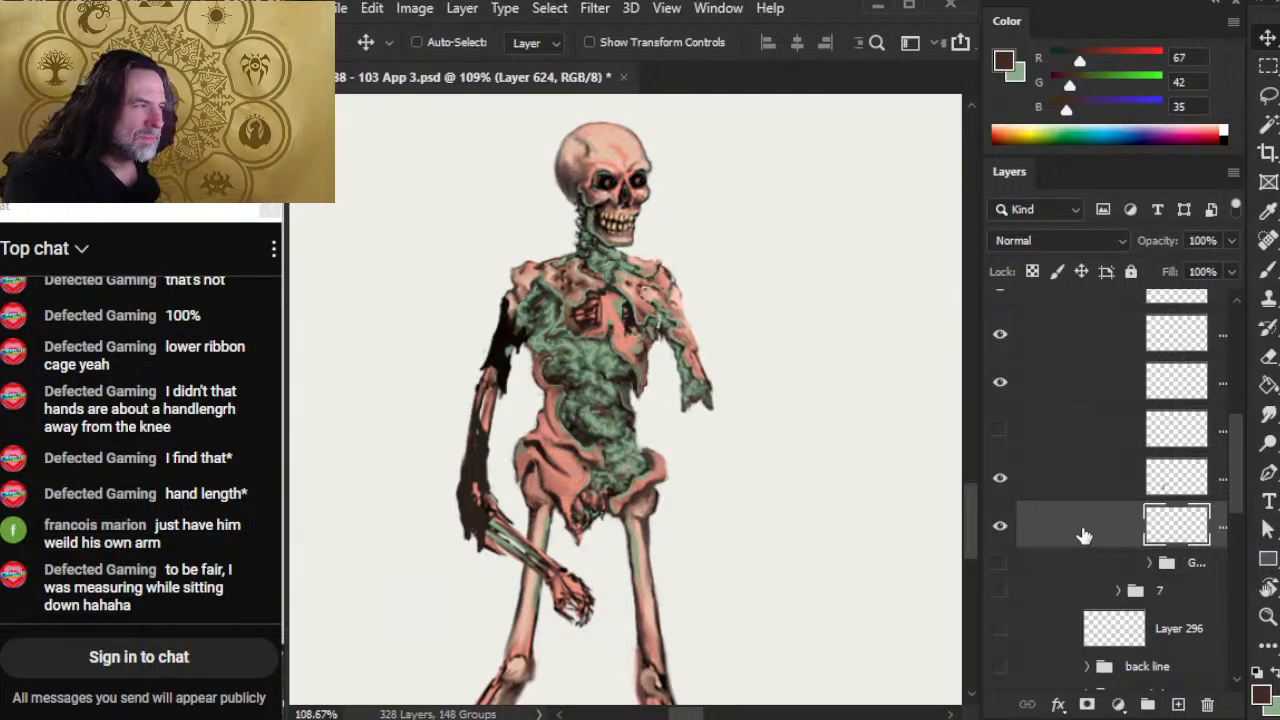
Step: Rotate the severed arm about -7° with Free Transform to swing it further out from the torso
{"action": "key", "text": "l"}
{"action": "right_click", "coordinate": [786, 482]}
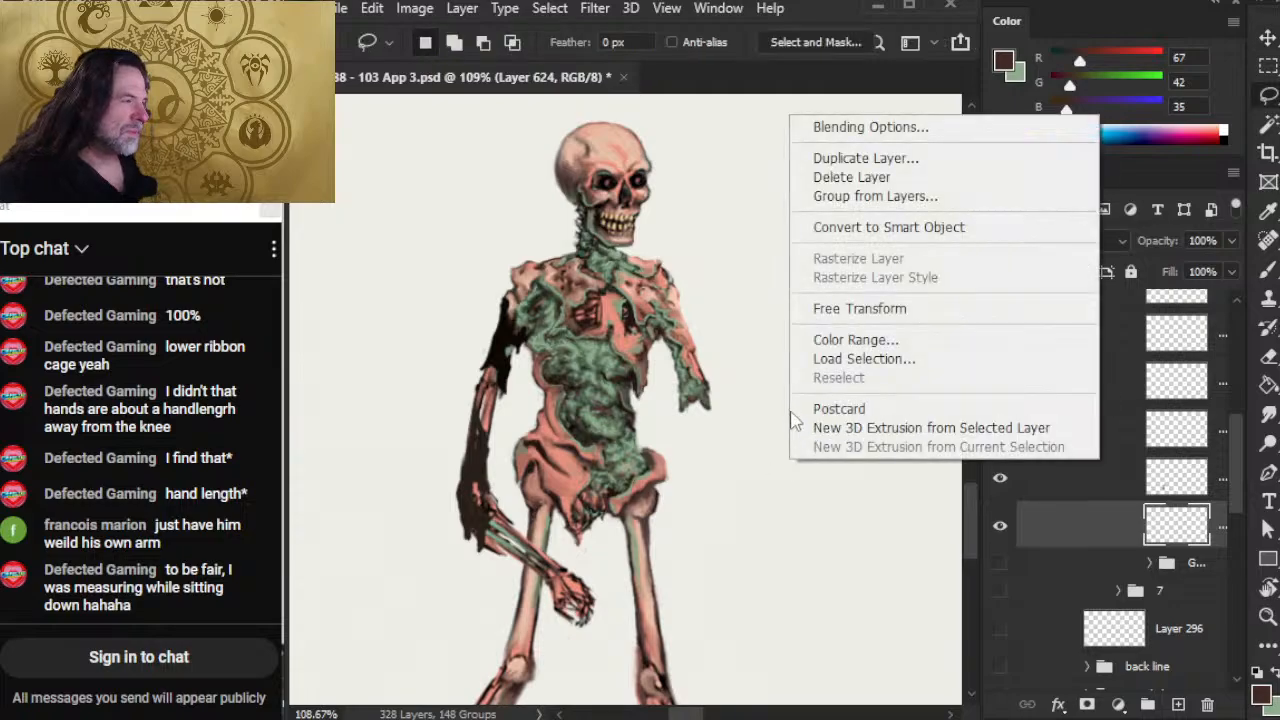
{"action": "left_click", "coordinate": [884, 311]}
{"action": "left_click_drag", "start_coordinate": [857, 423], "coordinate": [857, 411]}
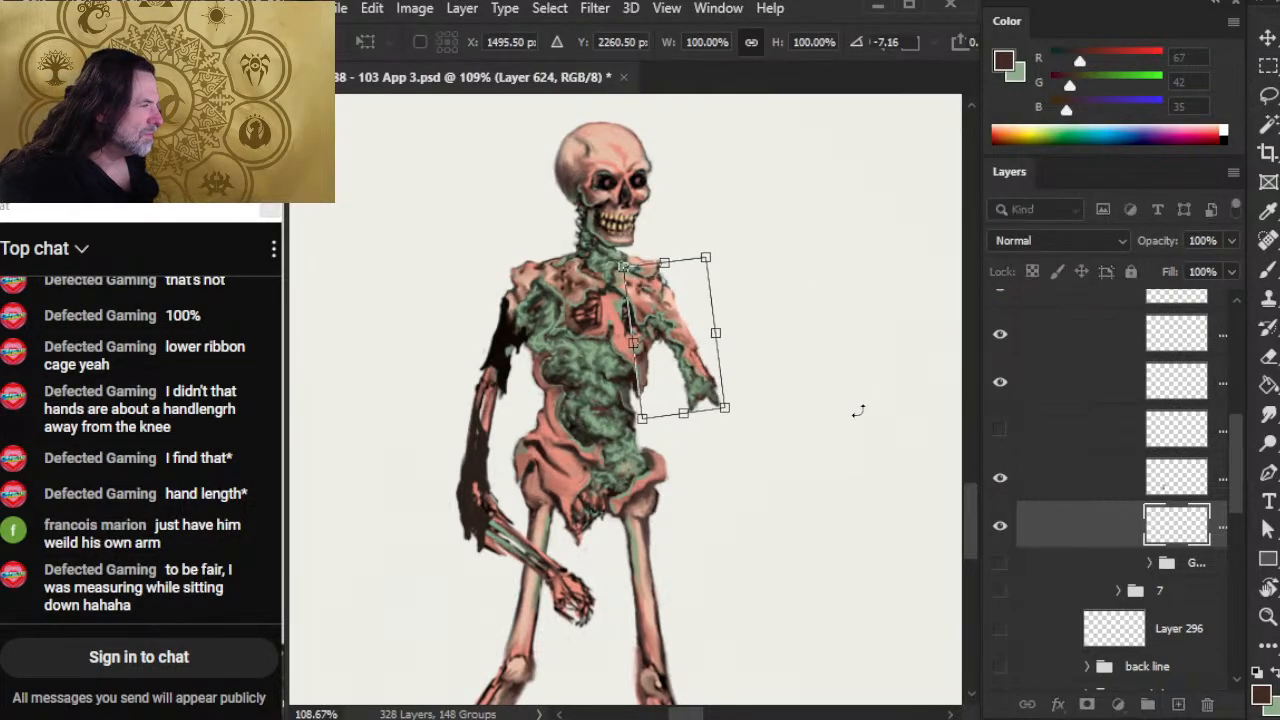
{"action": "key", "text": "Return"}
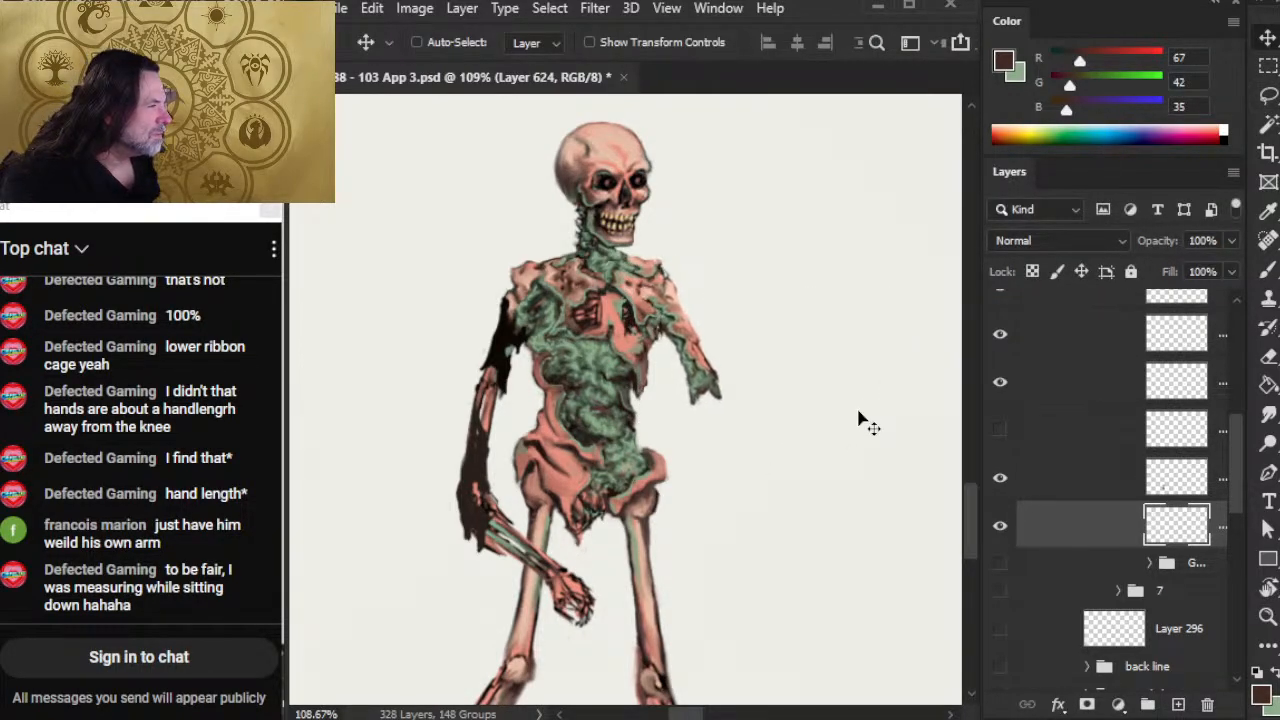
Step: Nudge the rotated arm sideways and slightly down to seat it against the shoulder
{"action": "key", "text": "Left"}
{"action": "key", "text": "Left"}
{"action": "key", "text": "Left"}
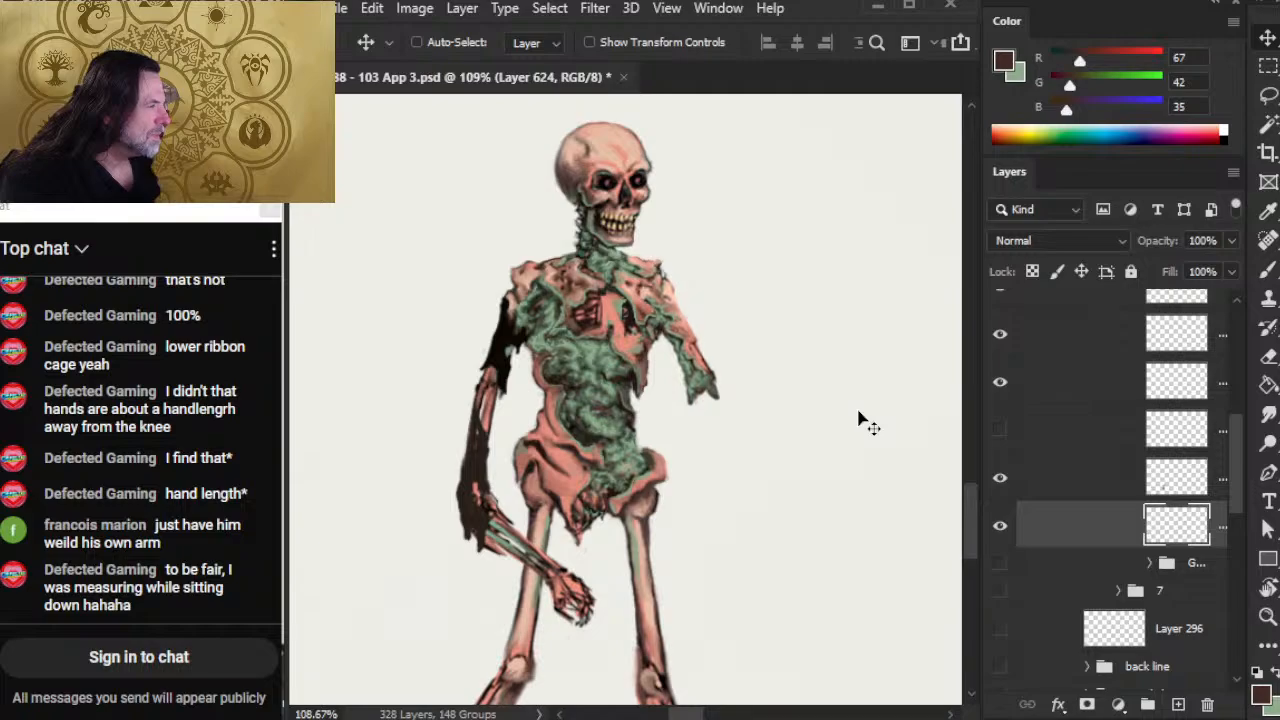
{"action": "key", "text": "Right"}
{"action": "key", "text": "Right"}
{"action": "key", "text": "Right"}
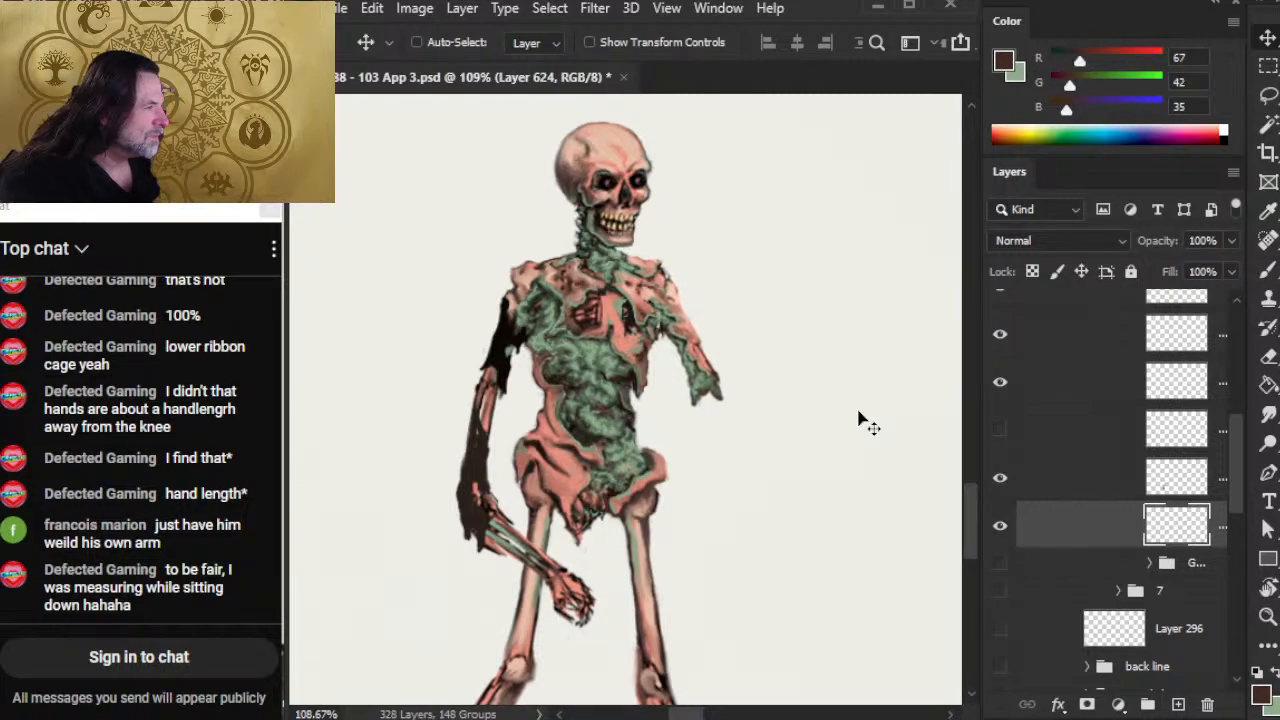
{"action": "key", "text": "Down"}
{"action": "key", "text": "Down"}
{"action": "key", "text": "Down"}
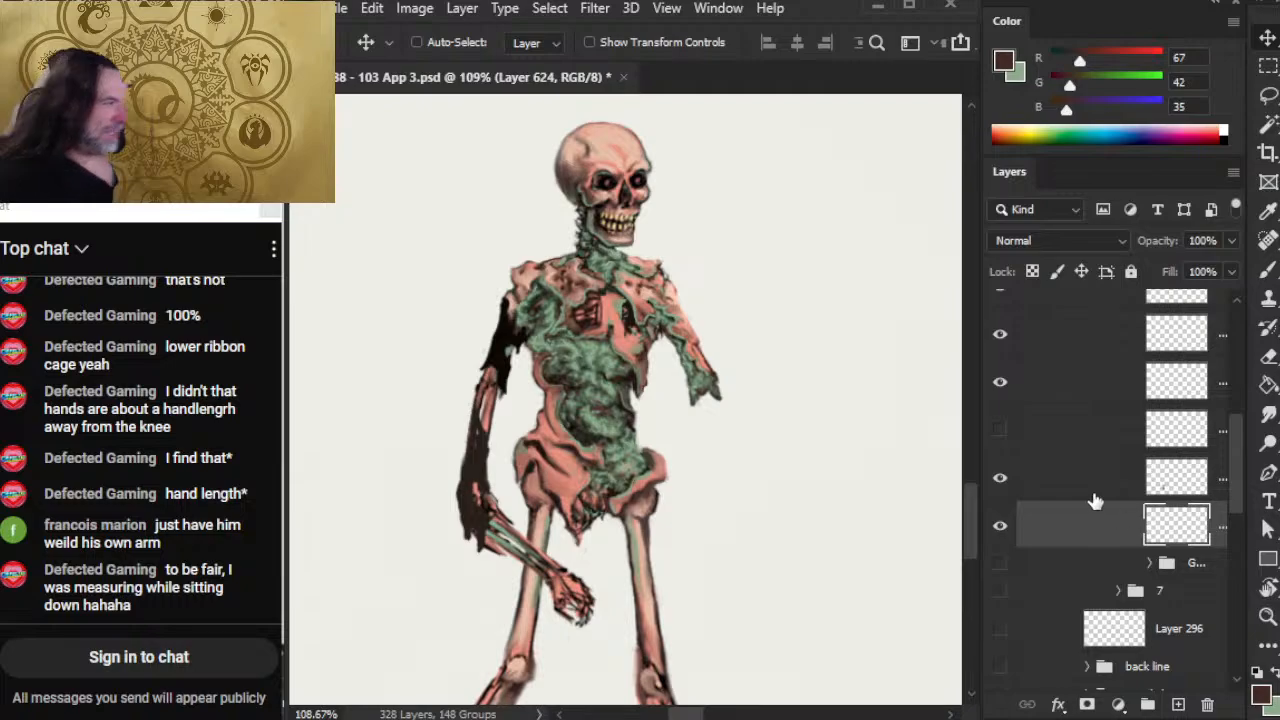
Step: Check the arm's fit at the shoulder and merge the body layer down into the arm layer
{"action": "key", "text": "z"}
{"action": "left_click_drag", "start_coordinate": [650, 338], "coordinate": [735, 418]}
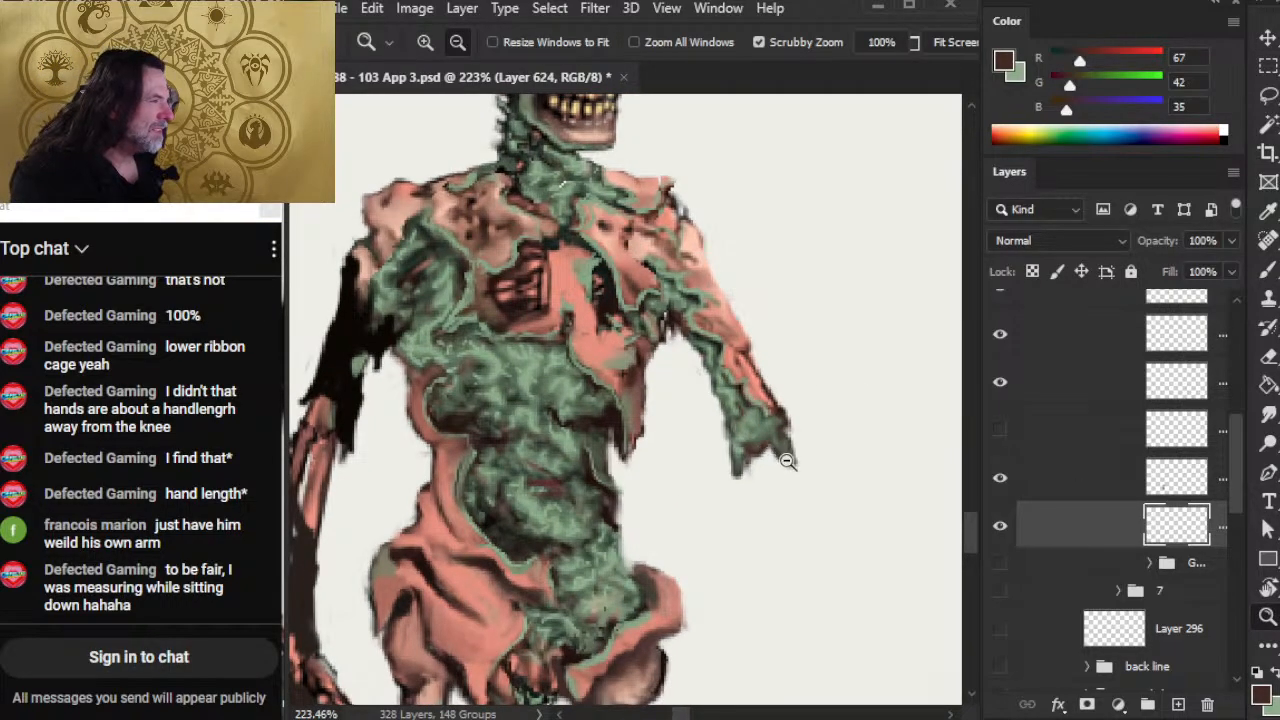
{"action": "left_click_drag", "start_coordinate": [786, 461], "coordinate": [698, 440]}
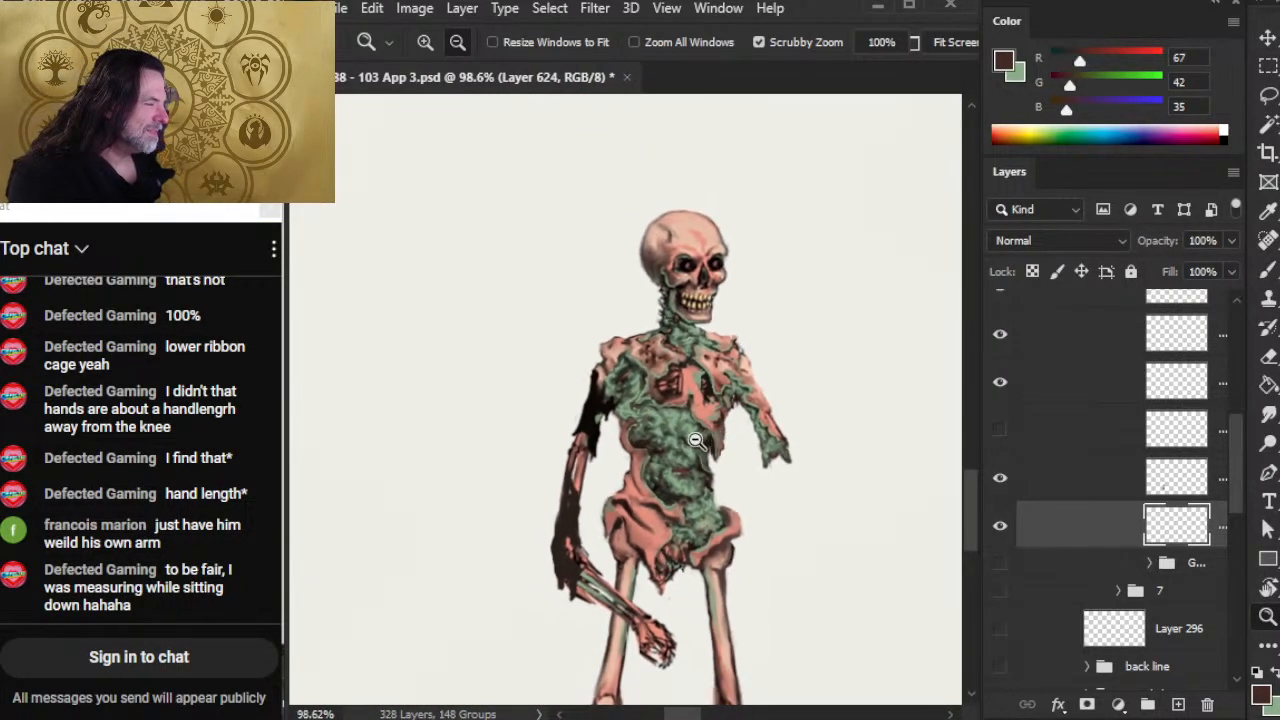
{"action": "right_click", "coordinate": [1020, 478]}
{"action": "left_click", "coordinate": [999, 481]}
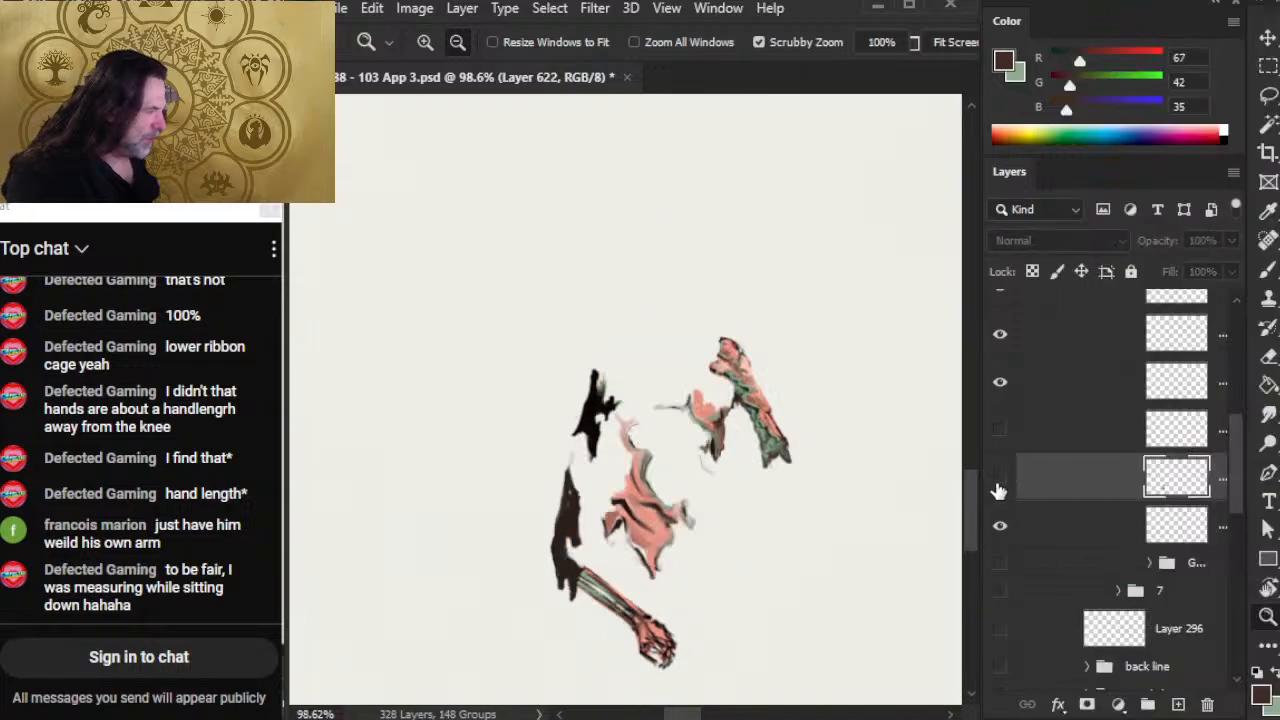
{"action": "left_click", "coordinate": [1000, 484]}
{"action": "right_click", "coordinate": [1036, 482]}
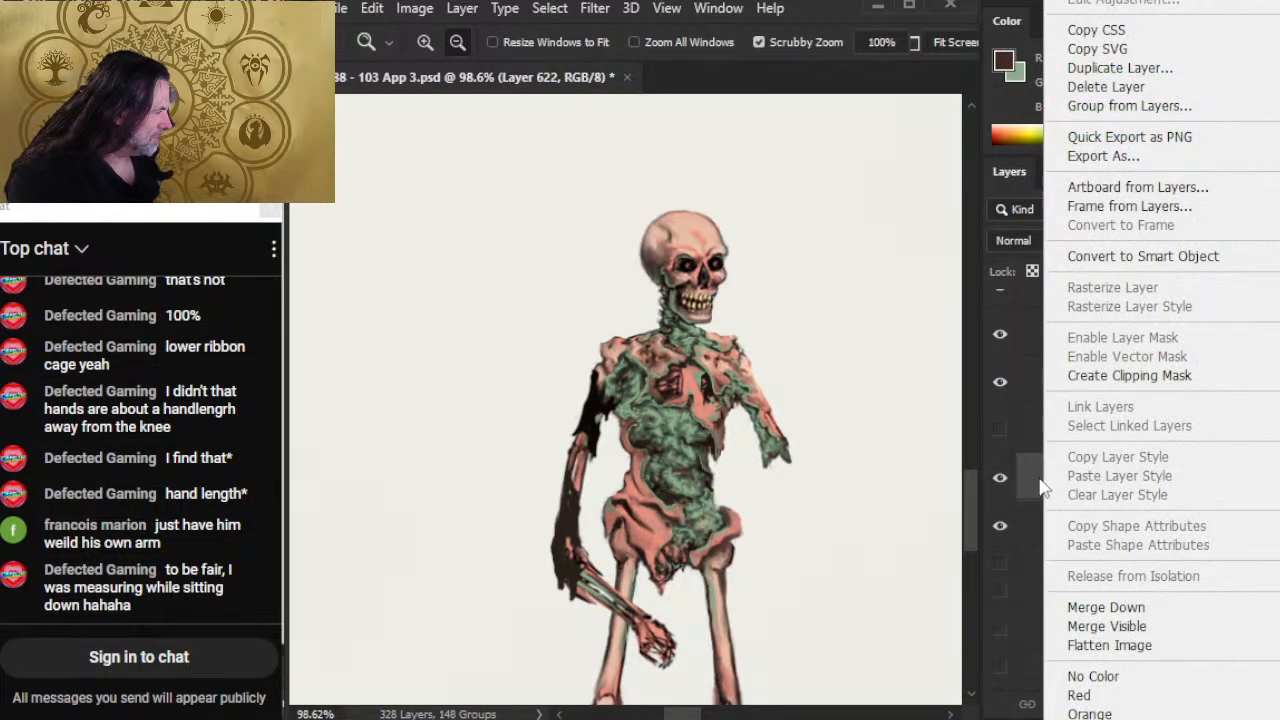
{"action": "left_click", "coordinate": [1095, 608]}
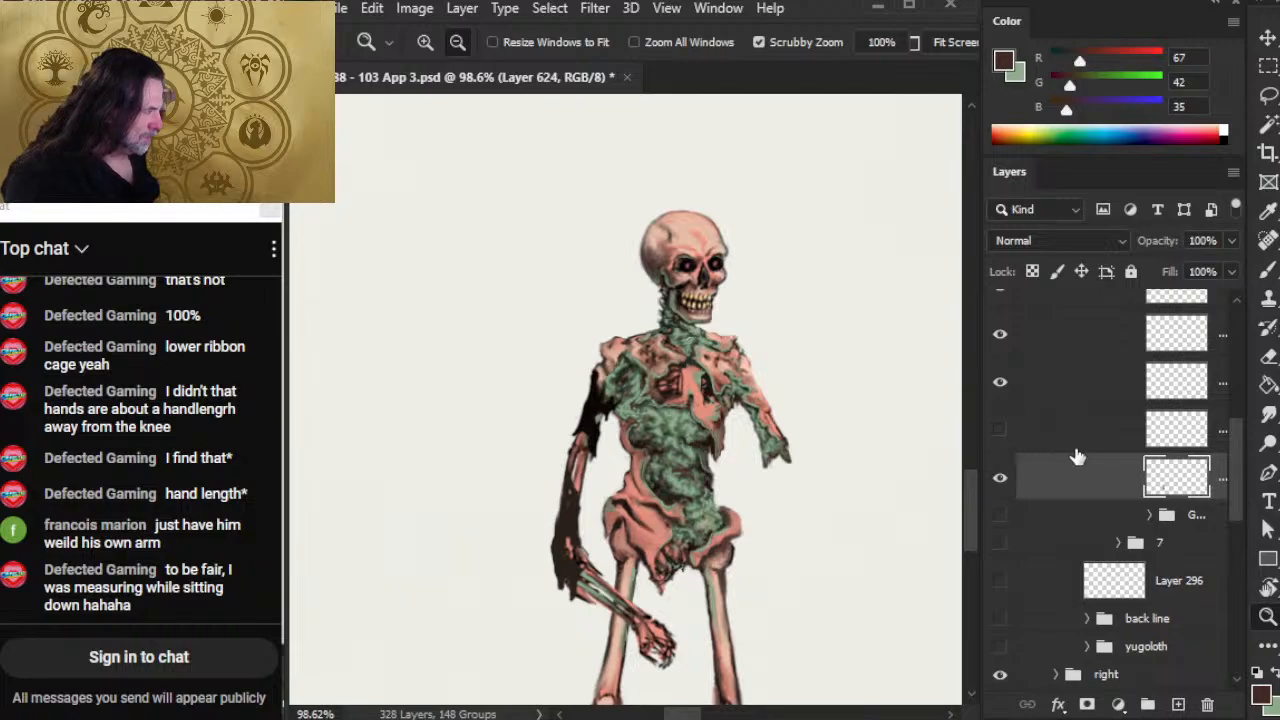
Step: Toggle the upper layers of group 6 to identify their contents and select the third layer in the group
{"action": "left_click_drag", "start_coordinate": [1232, 481], "coordinate": [1234, 450]}
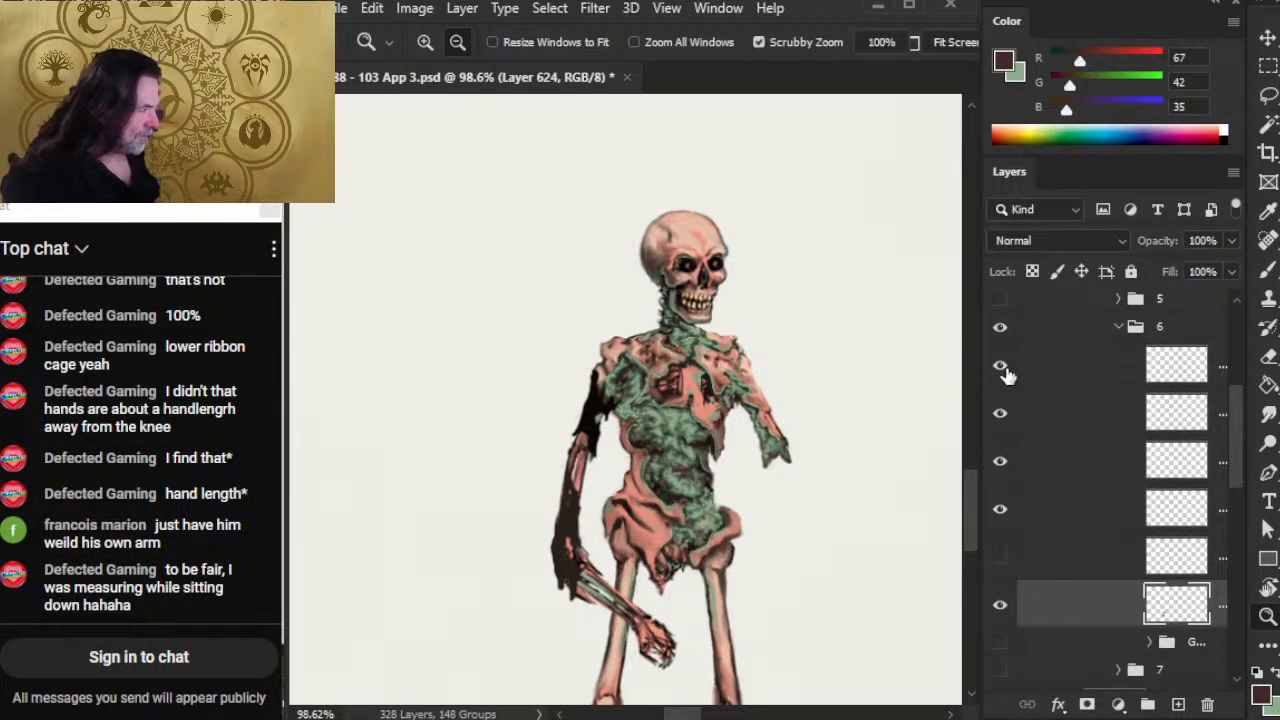
{"action": "left_click", "coordinate": [1002, 369]}
{"action": "left_click", "coordinate": [1002, 369]}
{"action": "left_click", "coordinate": [1005, 420]}
{"action": "left_click", "coordinate": [1005, 420]}
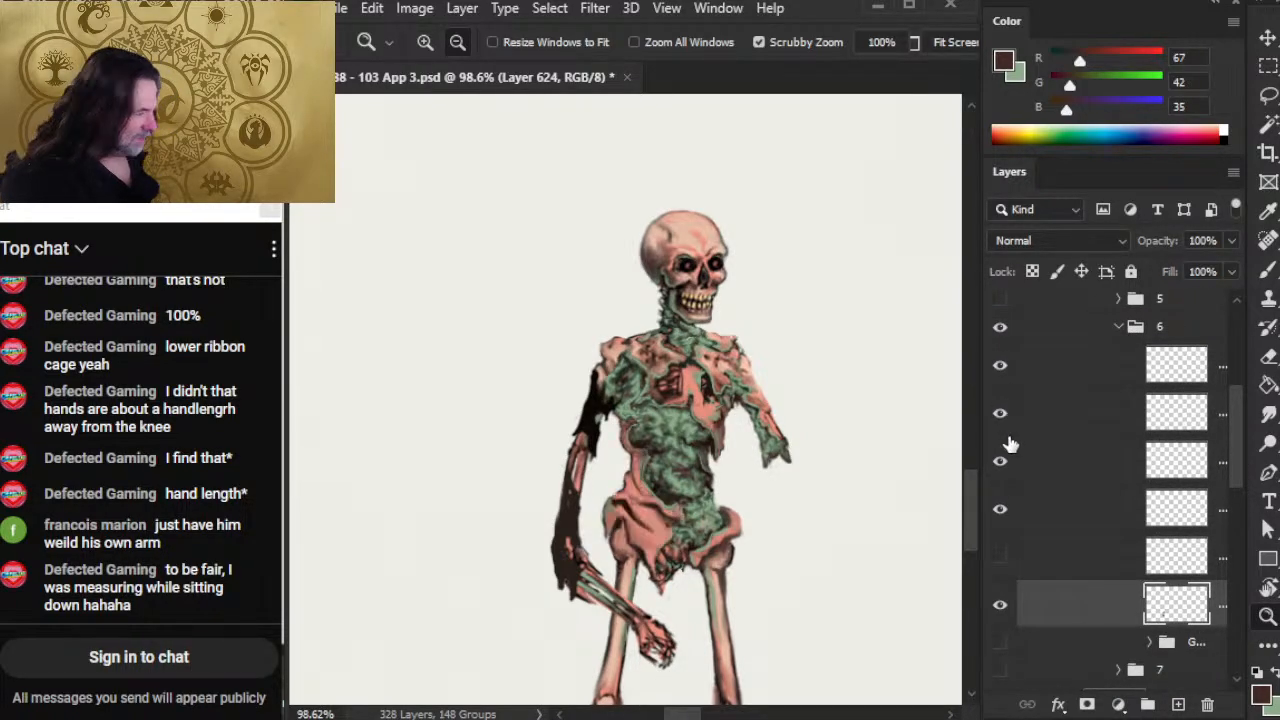
{"action": "left_click", "coordinate": [1005, 467]}
{"action": "left_click", "coordinate": [1005, 467]}
{"action": "left_click", "coordinate": [1032, 470]}
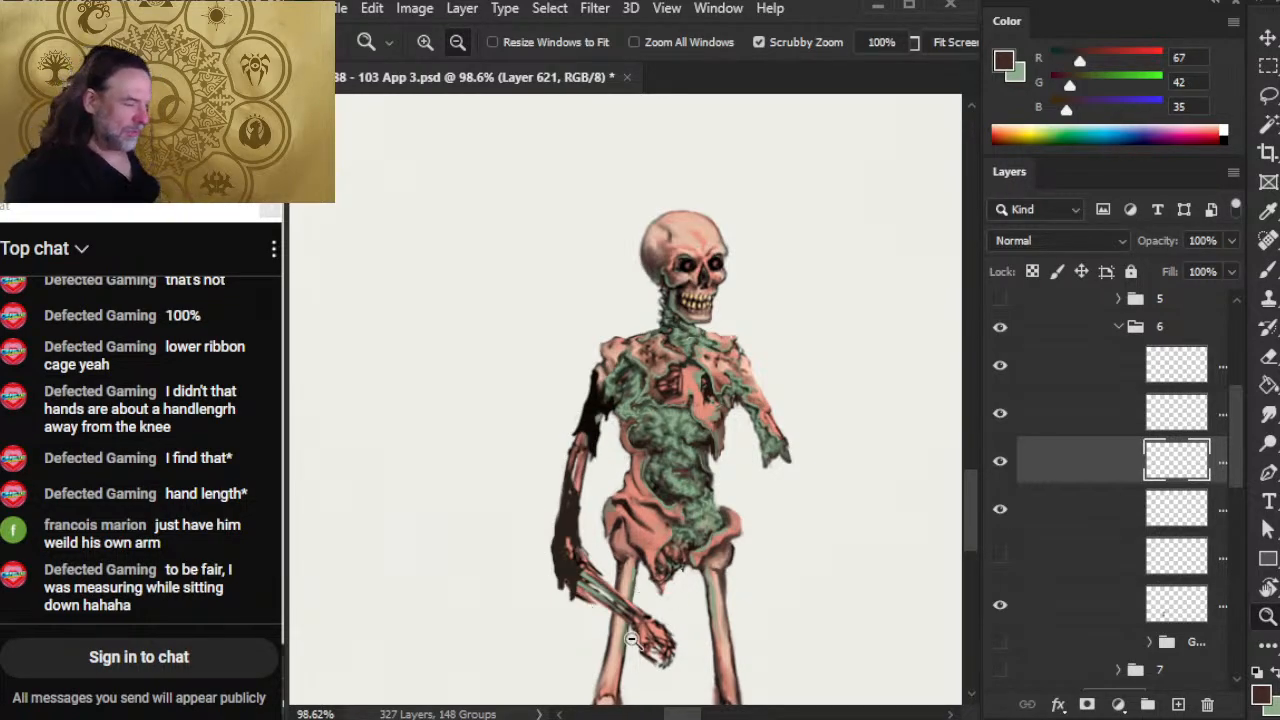
Step: Brush a sampled reddish brown (RGB 118, 79, 69) over the black skin on the upper arm just below the shoulder
{"action": "left_click_drag", "start_coordinate": [634, 642], "coordinate": [652, 490]}
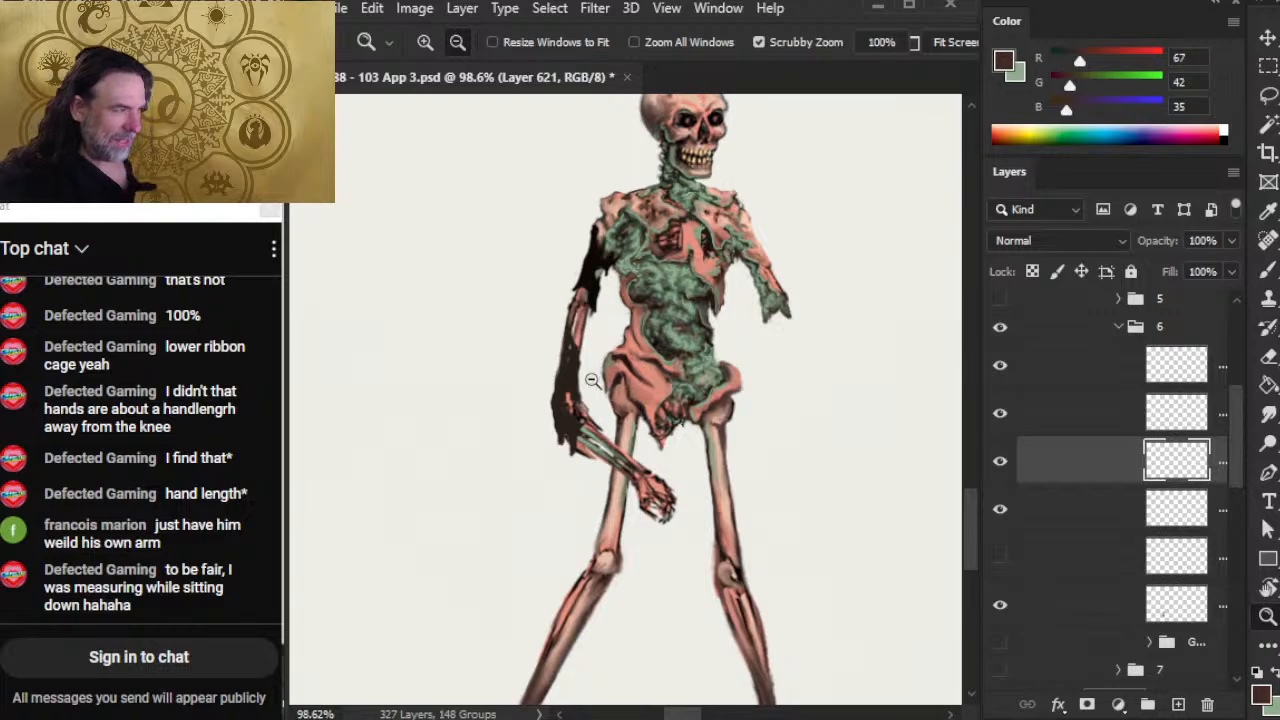
{"action": "left_click_drag", "start_coordinate": [588, 377], "coordinate": [650, 385]}
{"action": "left_click_drag", "start_coordinate": [735, 426], "coordinate": [643, 536]}
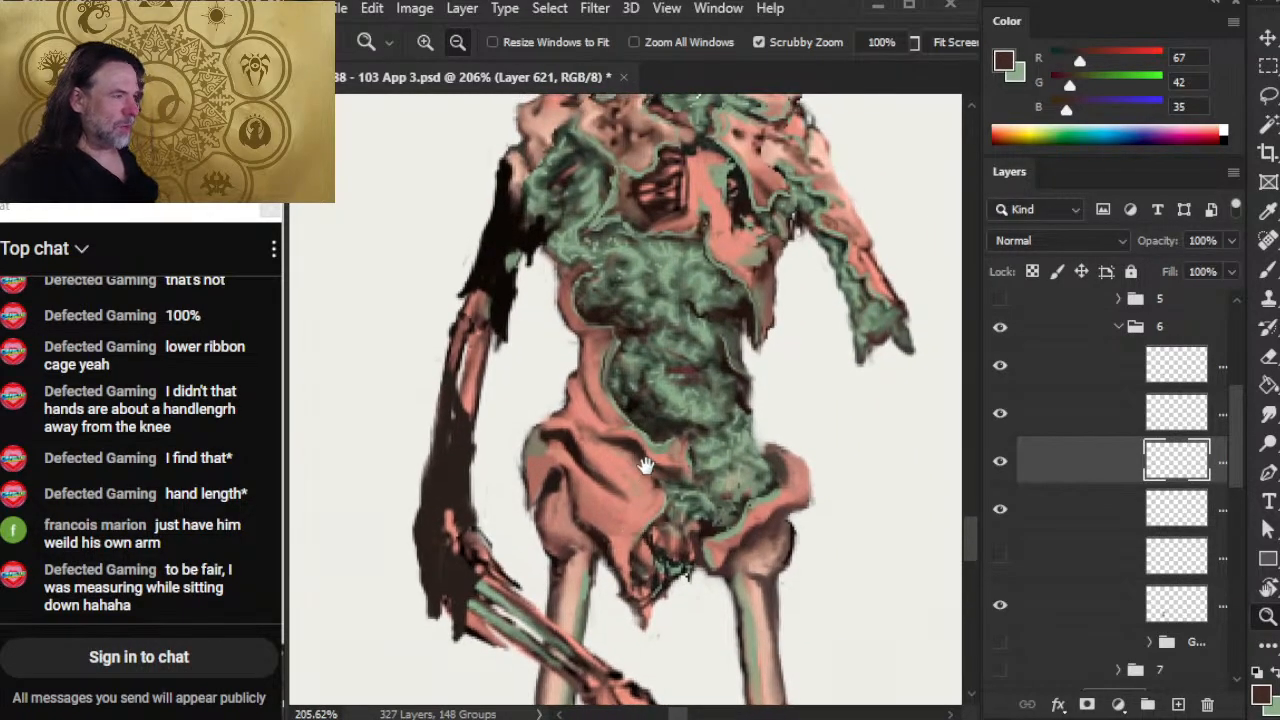
{"action": "left_click_drag", "start_coordinate": [730, 535], "coordinate": [685, 533]}
{"action": "left_click_drag", "start_coordinate": [554, 402], "coordinate": [640, 466]}
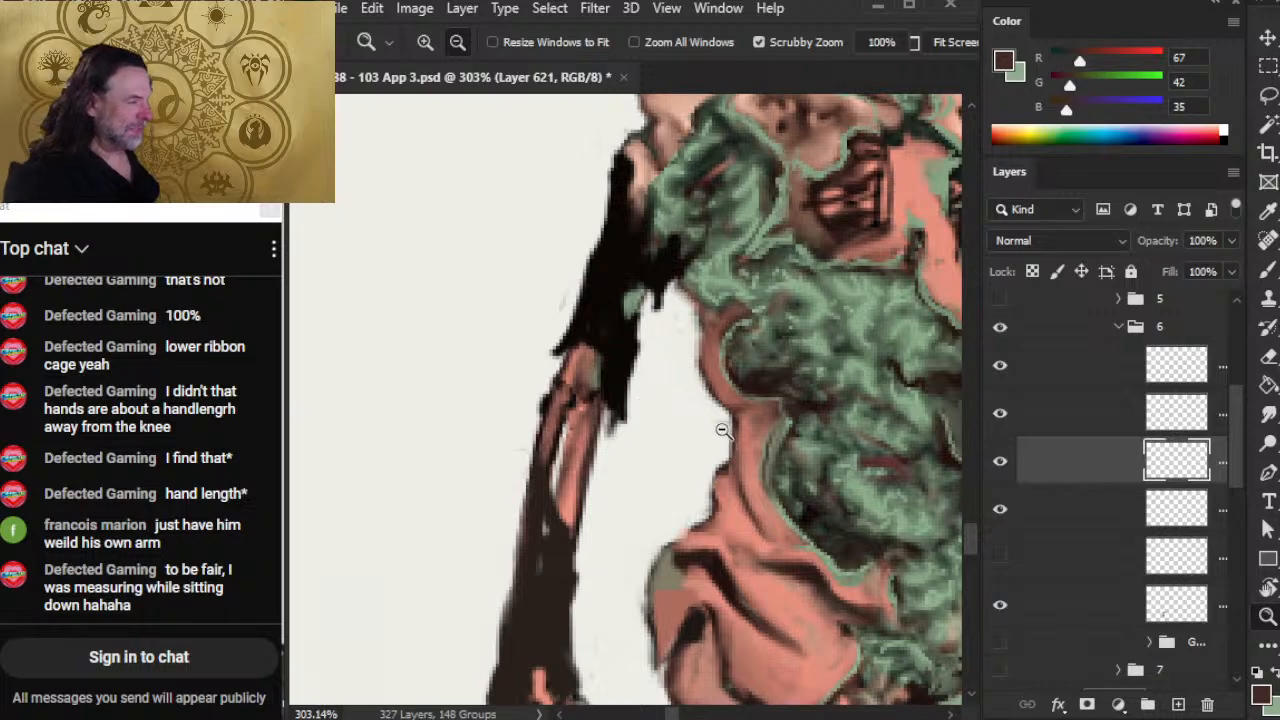
{"action": "key", "text": "b"}
{"action": "left_click", "coordinate": [775, 403], "text": "alt"}
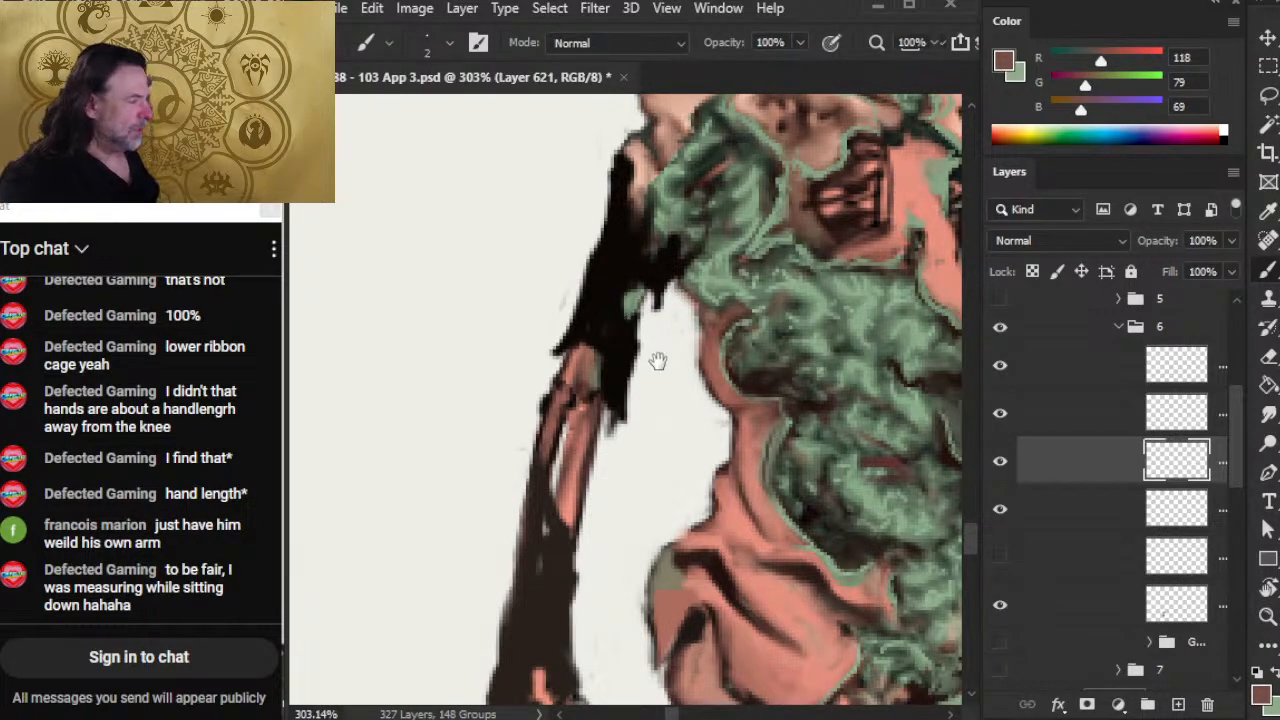
{"action": "scroll", "coordinate": [655, 360], "scroll_direction": "up", "scroll_amount": 3}
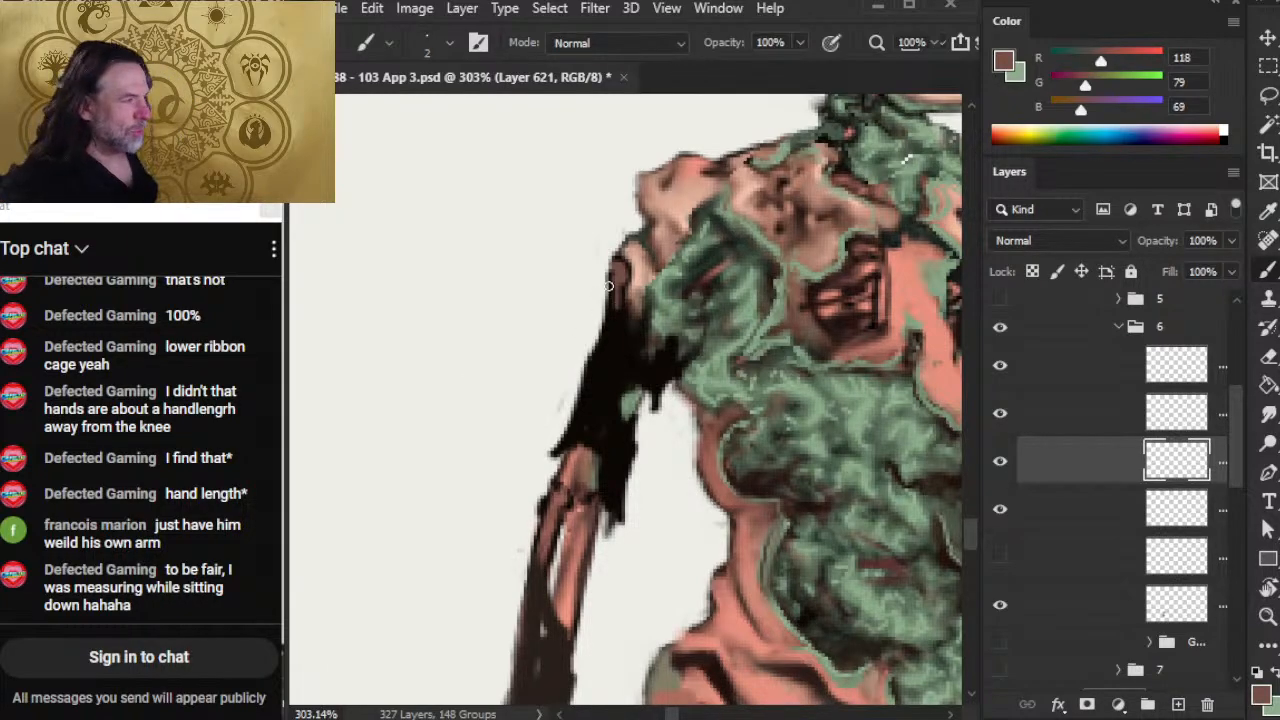
{"action": "mouse_move", "coordinate": [620, 279]}
{"action": "left_mouse_down"}
{"action": "mouse_move", "coordinate": [613, 319]}
{"action": "mouse_move", "coordinate": [607, 271]}
{"action": "mouse_move", "coordinate": [609, 346]}
{"action": "mouse_move", "coordinate": [625, 333]}
{"action": "mouse_move", "coordinate": [604, 366]}
{"action": "mouse_move", "coordinate": [630, 378]}
{"action": "left_mouse_up"}
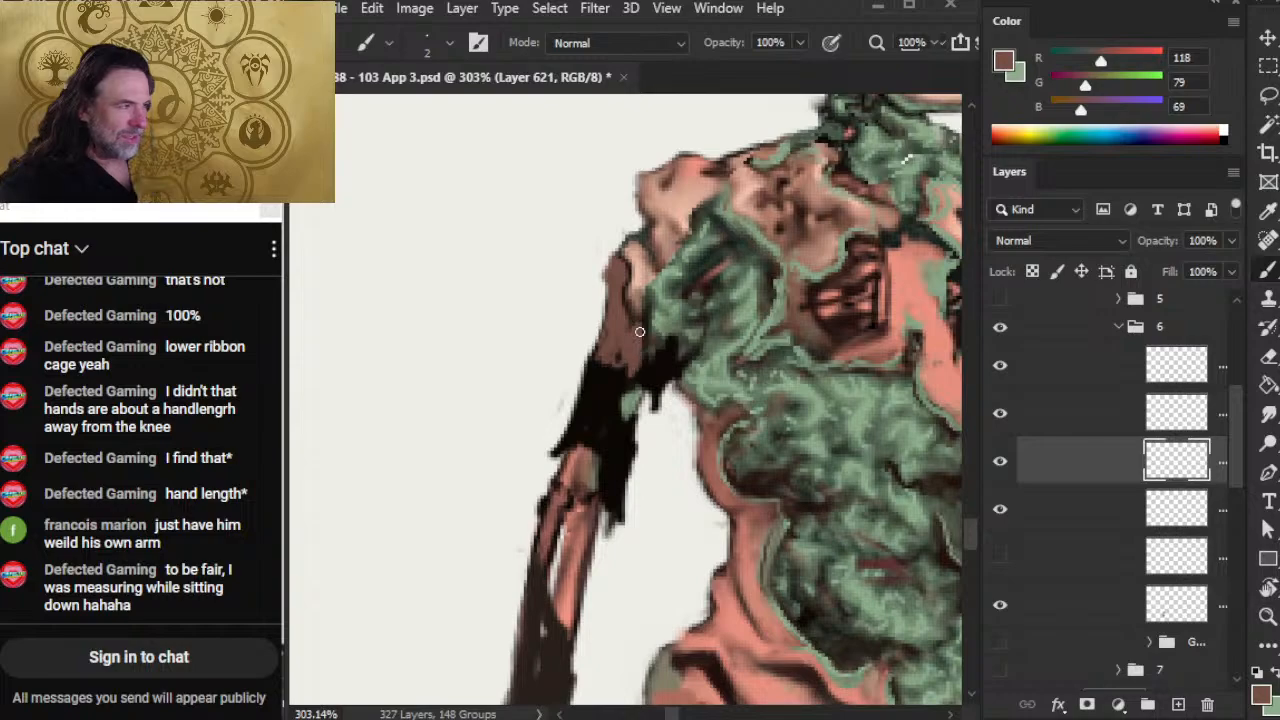
{"action": "mouse_move", "coordinate": [640, 332]}
{"action": "left_mouse_down"}
{"action": "mouse_move", "coordinate": [600, 385]}
{"action": "mouse_move", "coordinate": [622, 368]}
{"action": "mouse_move", "coordinate": [657, 371]}
{"action": "mouse_move", "coordinate": [674, 351]}
{"action": "mouse_move", "coordinate": [663, 345]}
{"action": "mouse_move", "coordinate": [652, 390]}
{"action": "mouse_move", "coordinate": [639, 335]}
{"action": "mouse_move", "coordinate": [606, 386]}
{"action": "mouse_move", "coordinate": [584, 382]}
{"action": "left_mouse_up"}
Step: Smudge the brown down through the remaining black skin and soften its edge at the shoulder, at 70% strength
{"action": "key", "text": "r"}
{"action": "left_click_drag", "start_coordinate": [612, 354], "coordinate": [590, 388]}
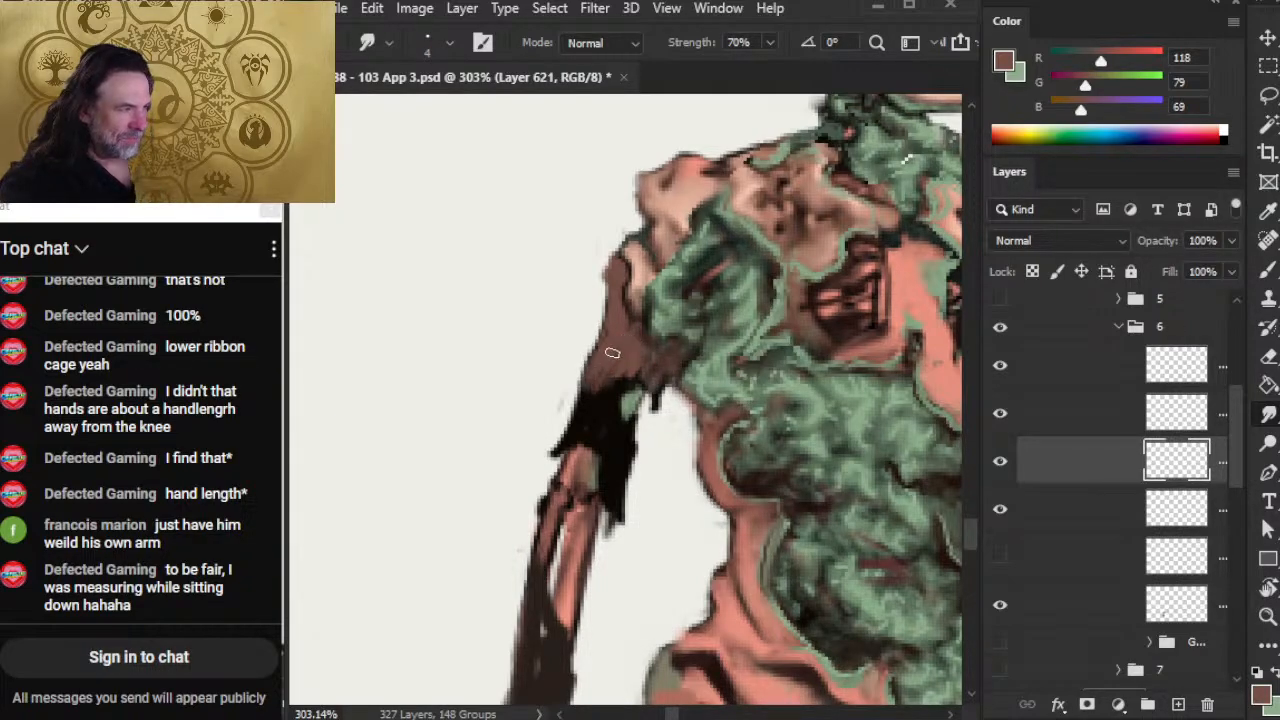
{"action": "left_click_drag", "start_coordinate": [614, 252], "coordinate": [600, 286]}
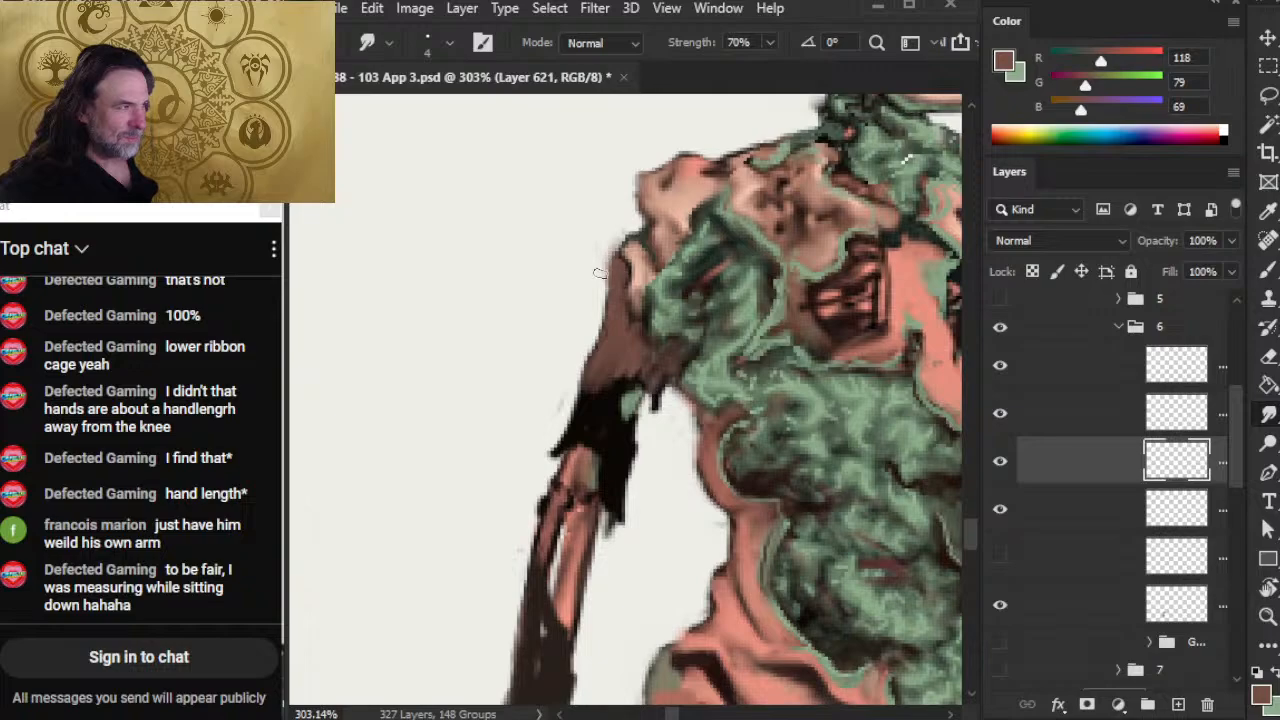
{"action": "left_click_drag", "start_coordinate": [652, 230], "coordinate": [604, 276]}
{"action": "mouse_move", "coordinate": [622, 331]}
{"action": "left_mouse_down"}
{"action": "mouse_move", "coordinate": [599, 384]}
{"action": "mouse_move", "coordinate": [597, 372]}
{"action": "mouse_move", "coordinate": [637, 353]}
{"action": "mouse_move", "coordinate": [607, 399]}
{"action": "mouse_move", "coordinate": [613, 373]}
{"action": "mouse_move", "coordinate": [606, 411]}
{"action": "mouse_move", "coordinate": [606, 371]}
{"action": "mouse_move", "coordinate": [578, 431]}
{"action": "mouse_move", "coordinate": [590, 416]}
{"action": "mouse_move", "coordinate": [601, 432]}
{"action": "mouse_move", "coordinate": [606, 405]}
{"action": "mouse_move", "coordinate": [621, 467]}
{"action": "mouse_move", "coordinate": [627, 430]}
{"action": "left_mouse_up"}
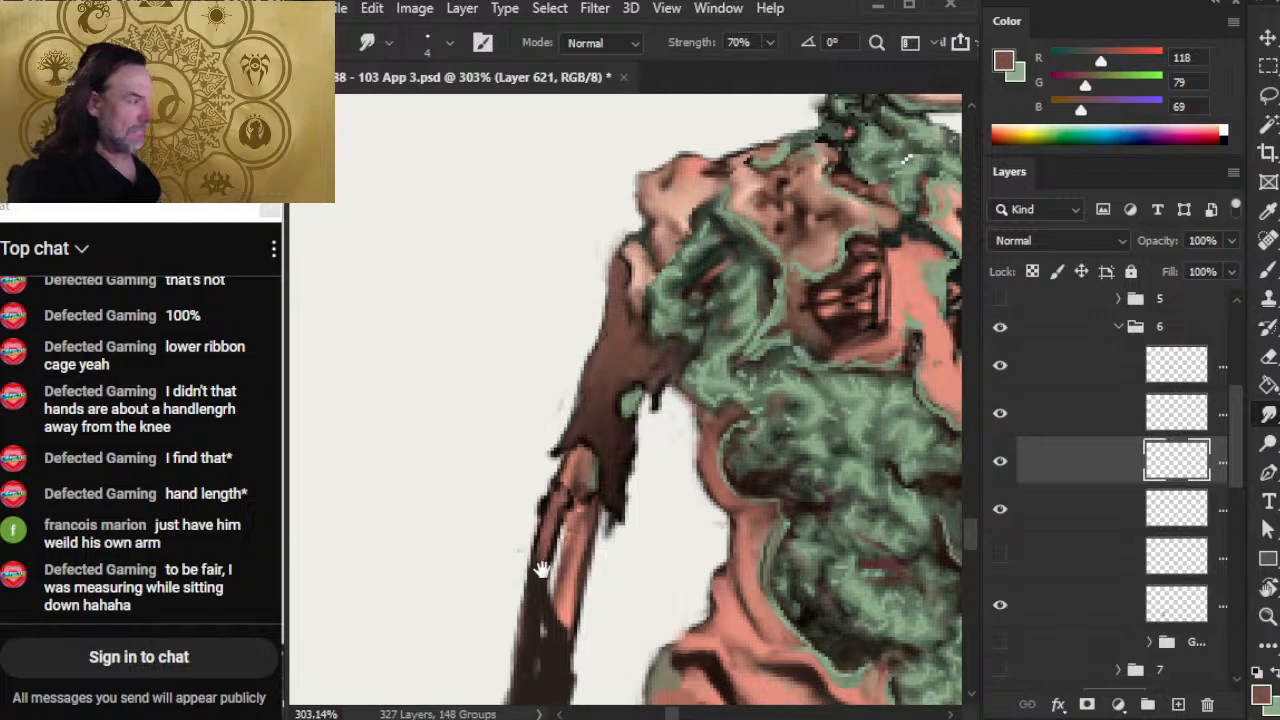
Step: Paint a brown patch at the top of the dark skin just below the exposed upper-arm bones and blend it
{"action": "left_click_drag", "start_coordinate": [543, 563], "coordinate": [600, 434]}
{"action": "key", "text": "b"}
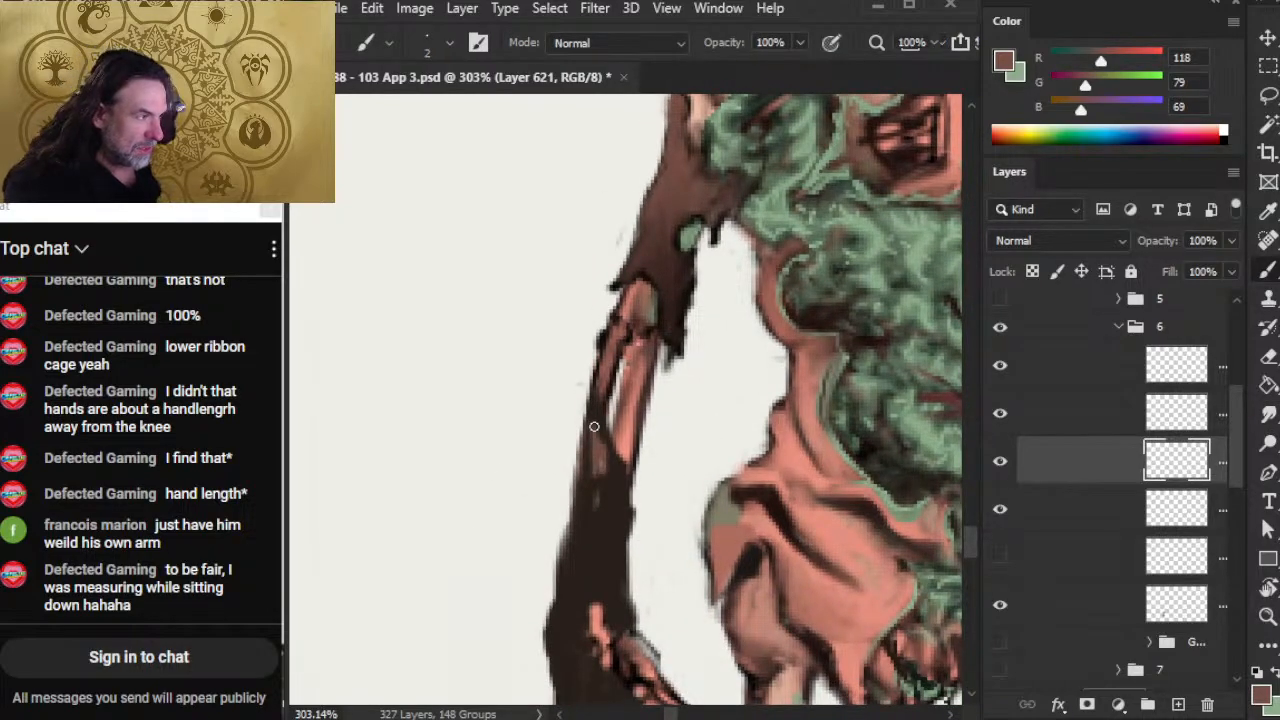
{"action": "key", "text": "r"}
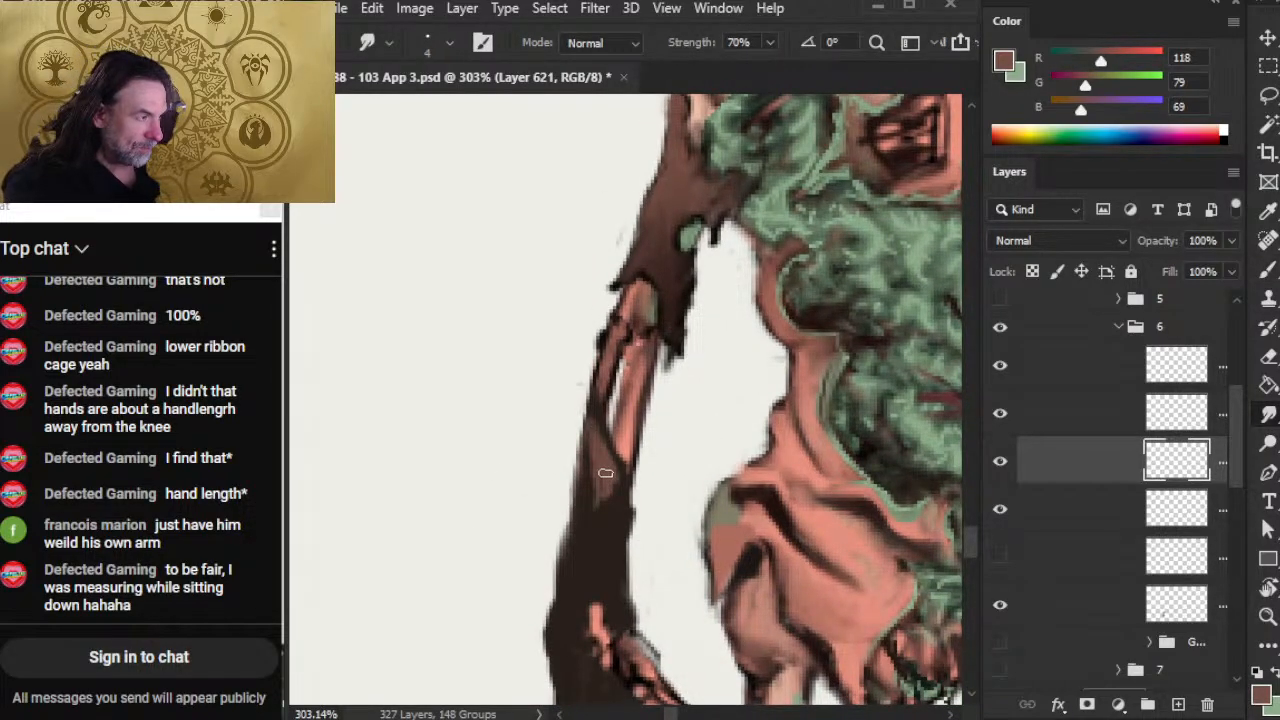
Step: Erase the ragged strips of dark skin hanging beneath the elbow
{"action": "left_click_drag", "start_coordinate": [605, 473], "coordinate": [607, 424]}
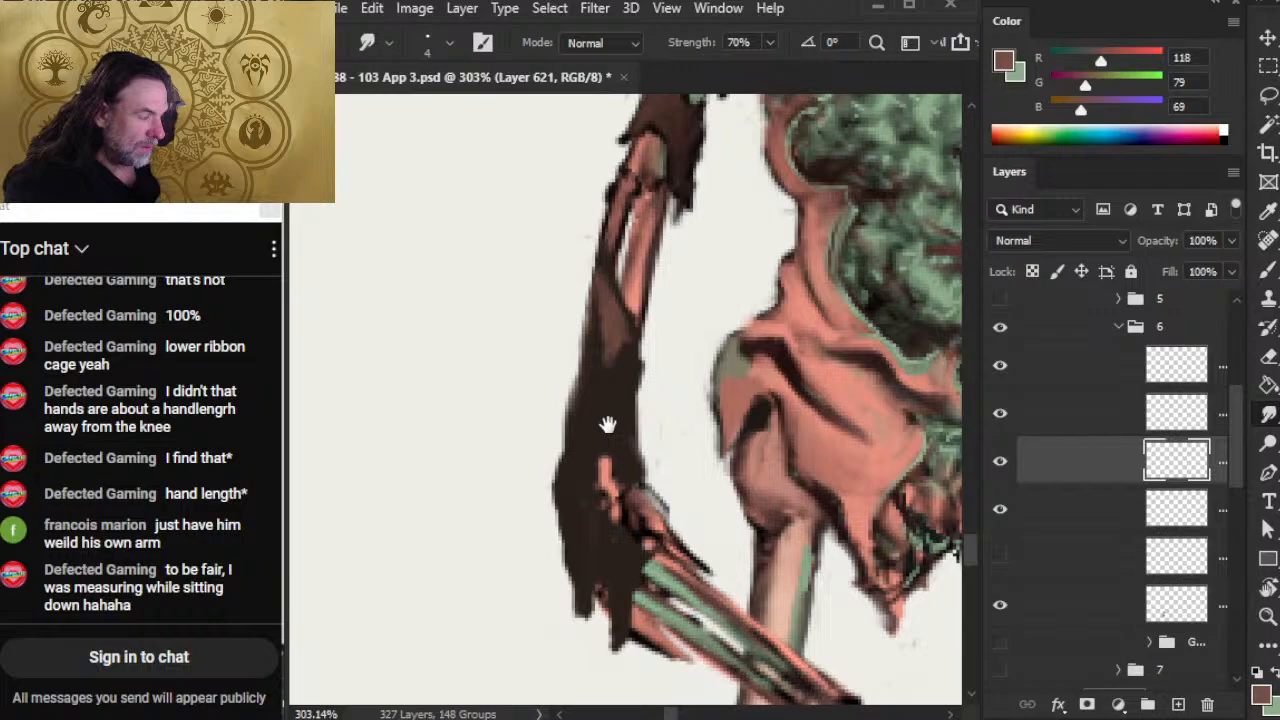
{"action": "key", "text": "e"}
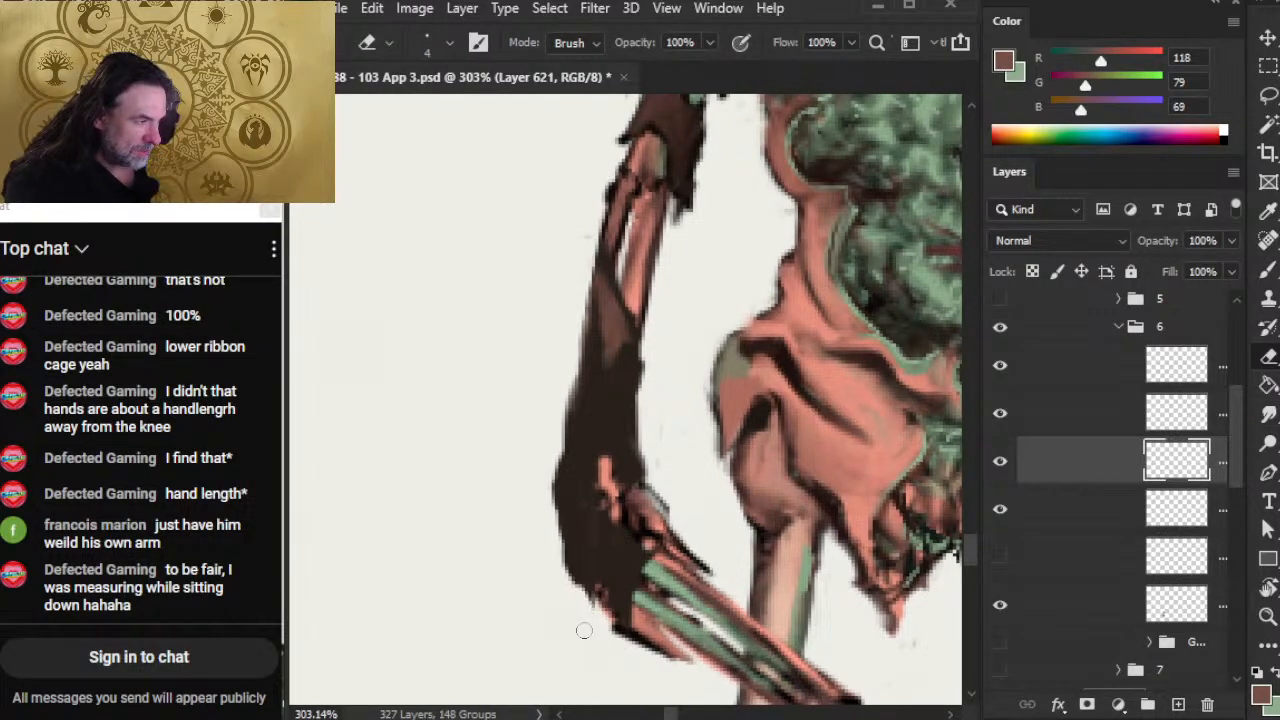
{"action": "left_click_drag", "start_coordinate": [596, 489], "coordinate": [574, 550]}
Step: Paint sampled brown (RGB 103, 71, 61) down the skin above the elbow and smudge it into smooth shading
{"action": "key", "text": "b"}
{"action": "left_click", "coordinate": [584, 386], "text": "alt"}
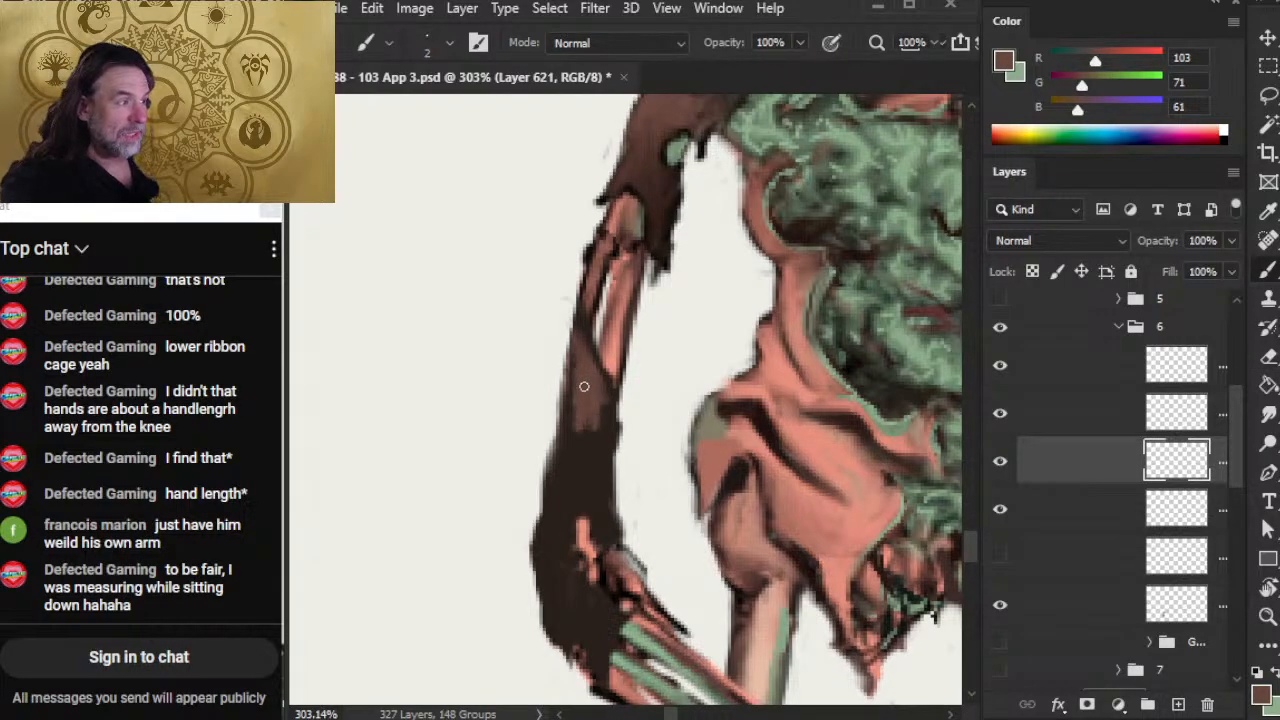
{"action": "mouse_move", "coordinate": [602, 444]}
{"action": "left_mouse_down"}
{"action": "mouse_move", "coordinate": [577, 430]}
{"action": "mouse_move", "coordinate": [567, 402]}
{"action": "left_mouse_up"}
{"action": "key", "text": "r"}
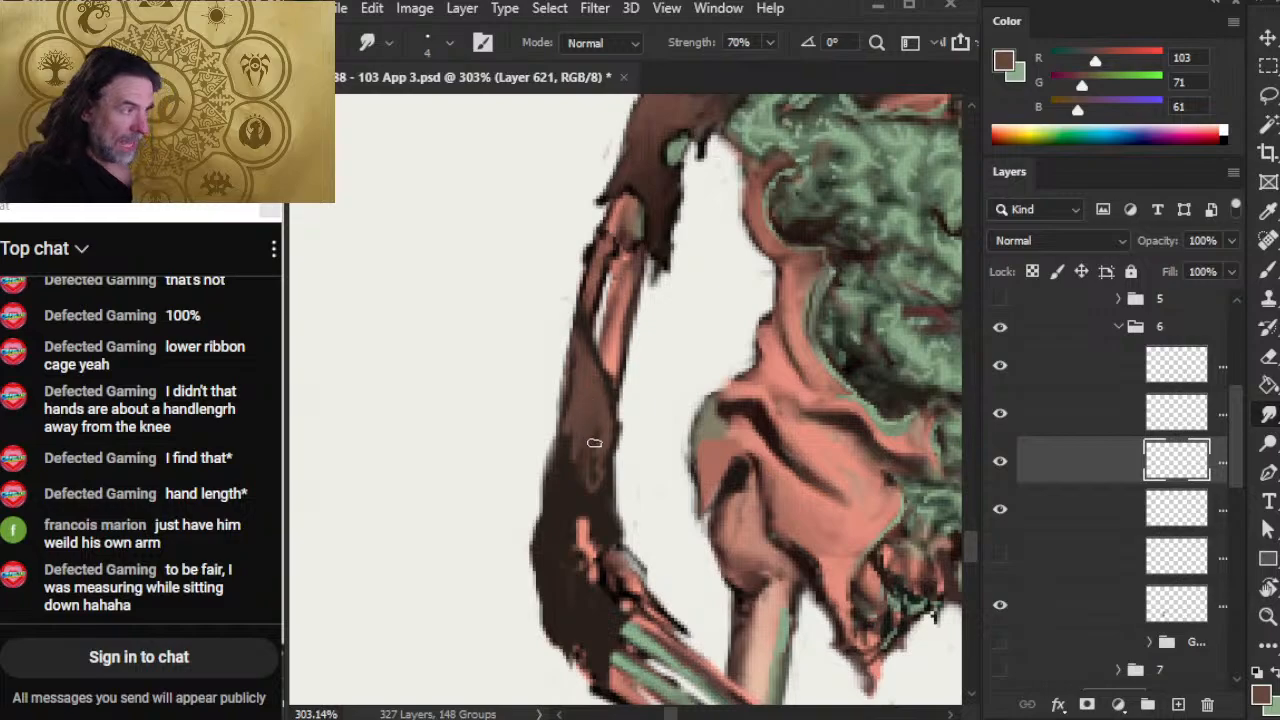
{"action": "key", "text": "b"}
{"action": "left_click_drag", "start_coordinate": [574, 446], "coordinate": [564, 489]}
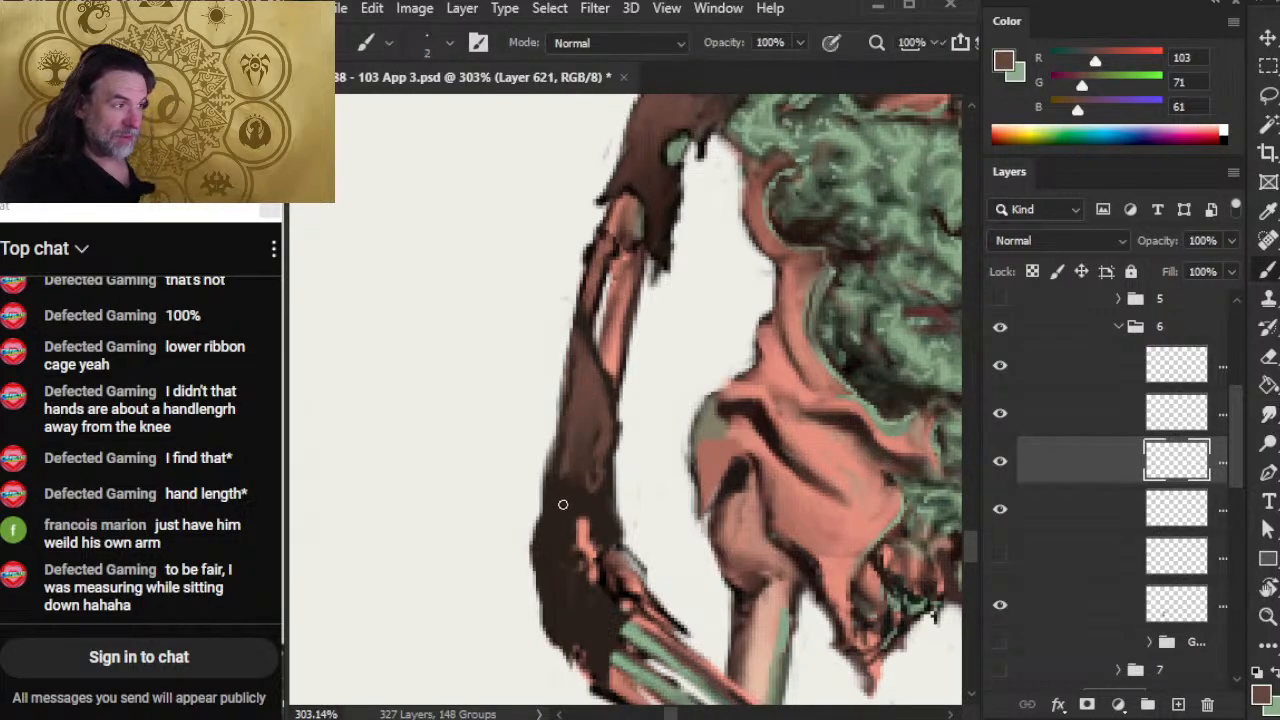
{"action": "key", "text": "r"}
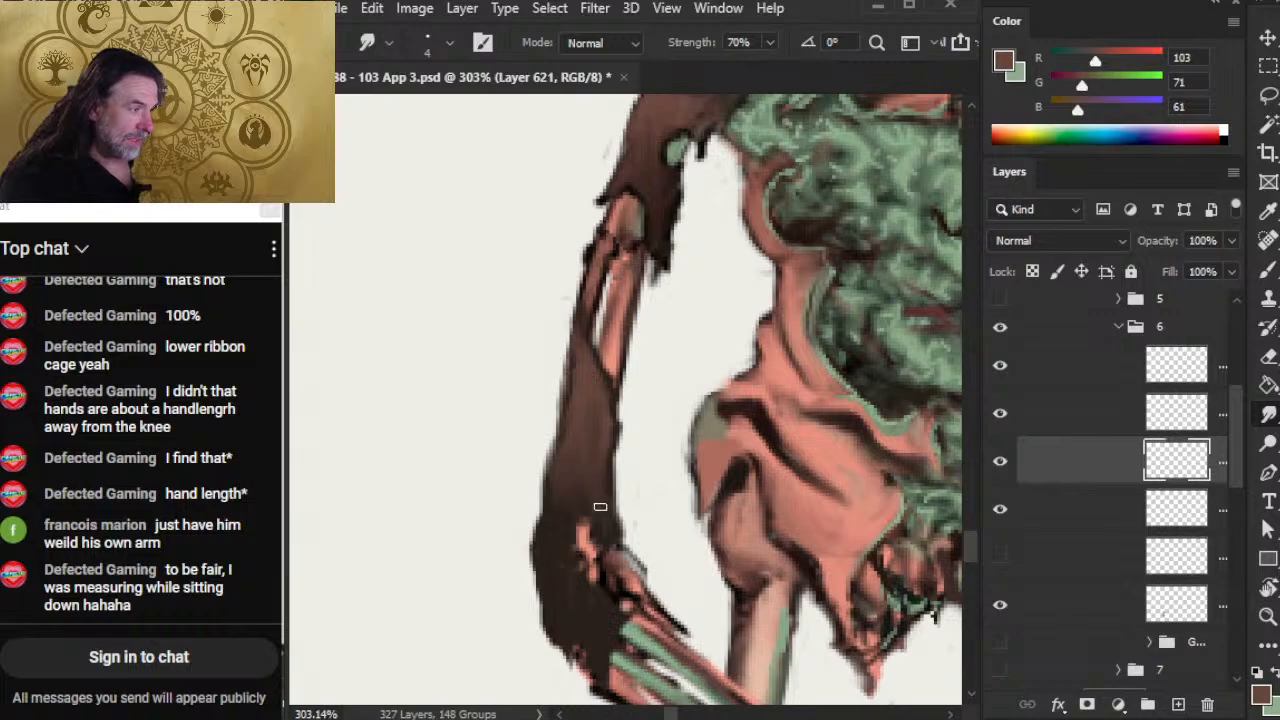
{"action": "mouse_move", "coordinate": [603, 518]}
{"action": "left_mouse_down"}
{"action": "mouse_move", "coordinate": [623, 550]}
{"action": "mouse_move", "coordinate": [641, 549]}
{"action": "left_mouse_up"}
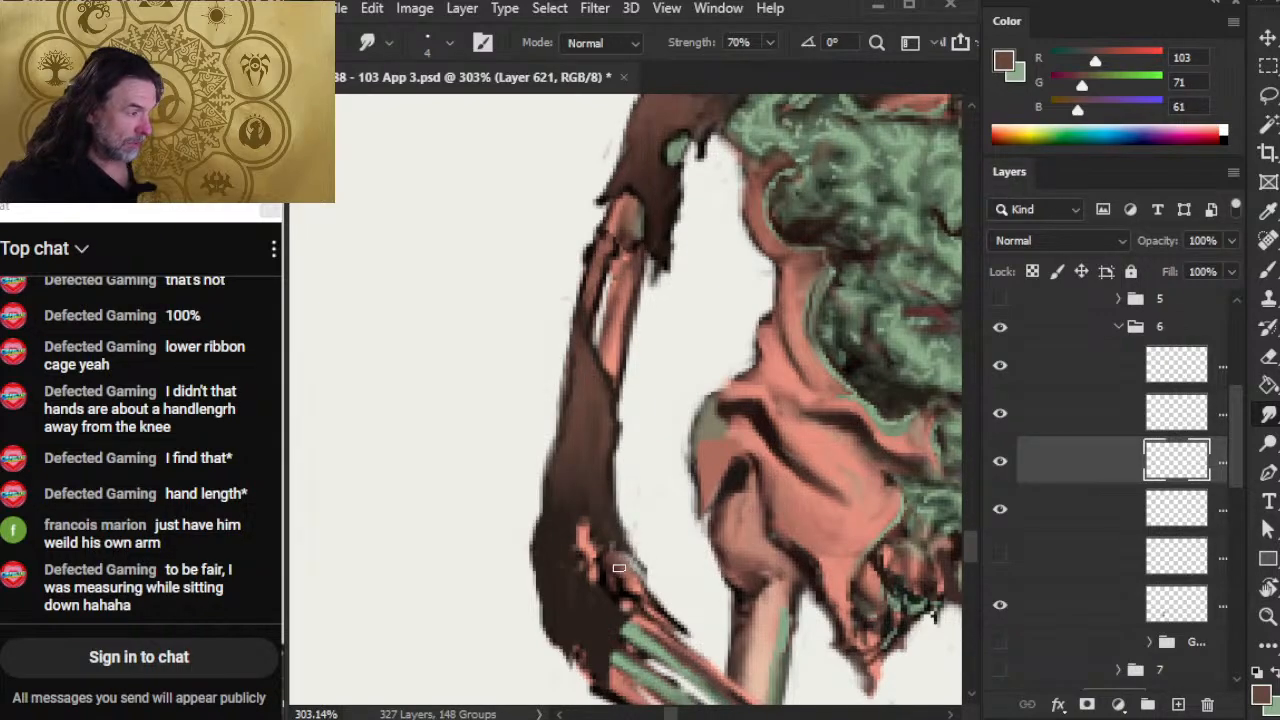
Step: Lighten the dark skin on the underside of the elbow with brown strokes and smudge them together
{"action": "left_click_drag", "start_coordinate": [571, 586], "coordinate": [539, 465]}
{"action": "key", "text": "b"}
{"action": "mouse_move", "coordinate": [566, 534]}
{"action": "left_mouse_down"}
{"action": "mouse_move", "coordinate": [588, 576]}
{"action": "mouse_move", "coordinate": [579, 524]}
{"action": "mouse_move", "coordinate": [575, 577]}
{"action": "mouse_move", "coordinate": [588, 591]}
{"action": "mouse_move", "coordinate": [567, 587]}
{"action": "mouse_move", "coordinate": [599, 596]}
{"action": "mouse_move", "coordinate": [576, 542]}
{"action": "mouse_move", "coordinate": [576, 560]}
{"action": "mouse_move", "coordinate": [575, 515]}
{"action": "mouse_move", "coordinate": [573, 553]}
{"action": "mouse_move", "coordinate": [562, 520]}
{"action": "mouse_move", "coordinate": [545, 524]}
{"action": "mouse_move", "coordinate": [545, 487]}
{"action": "mouse_move", "coordinate": [543, 522]}
{"action": "mouse_move", "coordinate": [535, 457]}
{"action": "mouse_move", "coordinate": [535, 521]}
{"action": "mouse_move", "coordinate": [581, 527]}
{"action": "mouse_move", "coordinate": [585, 512]}
{"action": "mouse_move", "coordinate": [580, 549]}
{"action": "left_mouse_up"}
{"action": "key", "text": "r"}
{"action": "key", "text": "e"}
{"action": "key", "text": "r"}
{"action": "key", "text": "b"}
{"action": "key", "text": "r"}
{"action": "key", "text": "b"}
{"action": "key", "text": "r"}
{"action": "left_click_drag", "start_coordinate": [579, 505], "coordinate": [581, 541]}
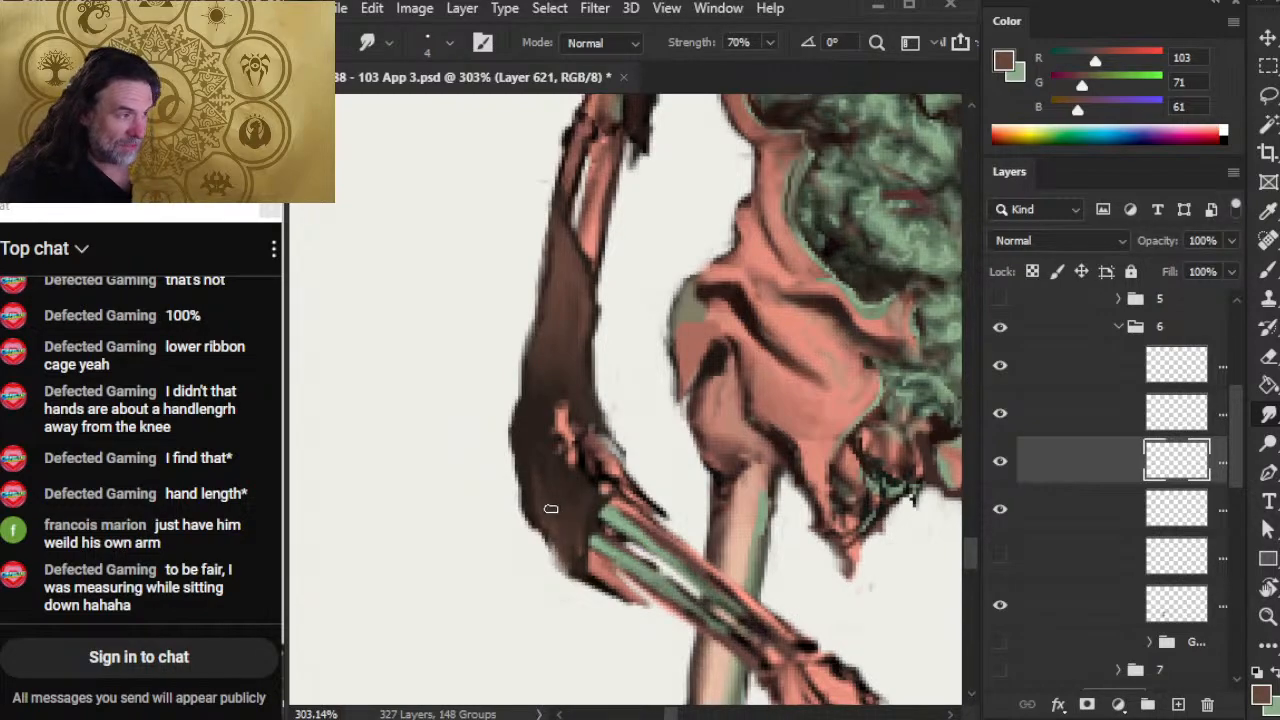
Step: Add brown strokes along the elbow's outer edge and around the exposed joint bone, blending them into the skin
{"action": "key", "text": "b"}
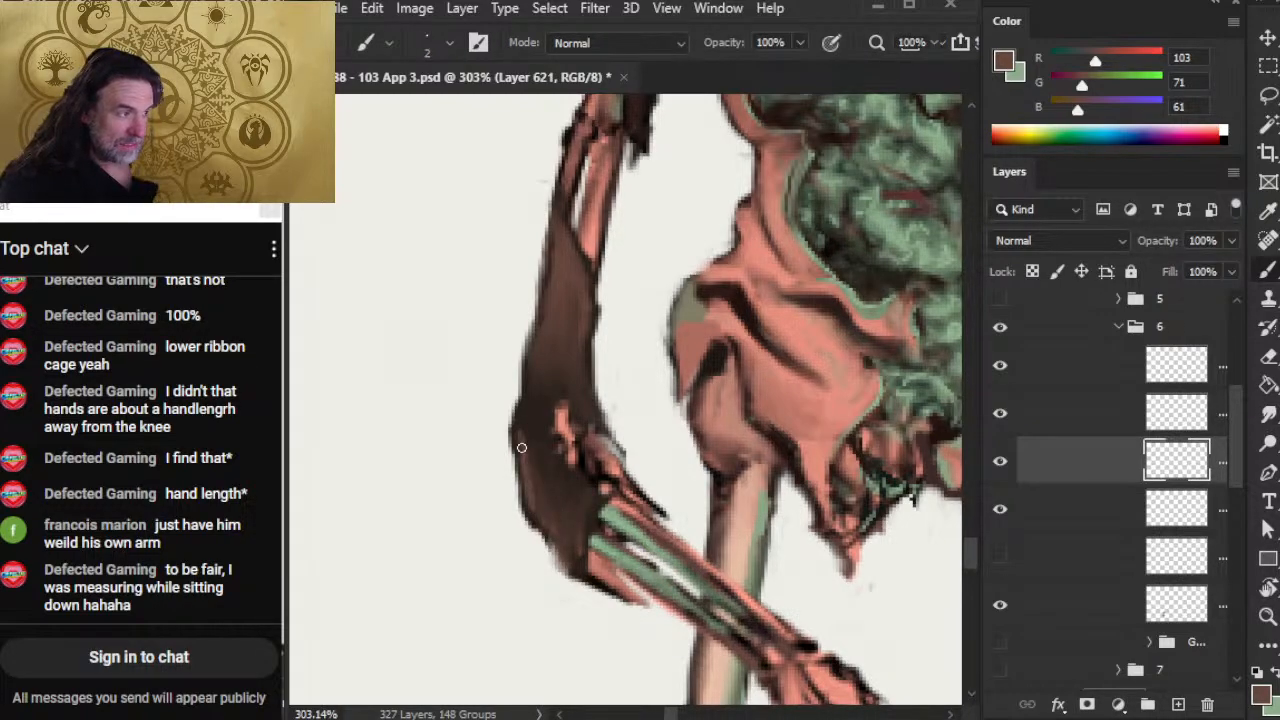
{"action": "key", "text": "r"}
{"action": "left_click_drag", "start_coordinate": [535, 514], "coordinate": [529, 455]}
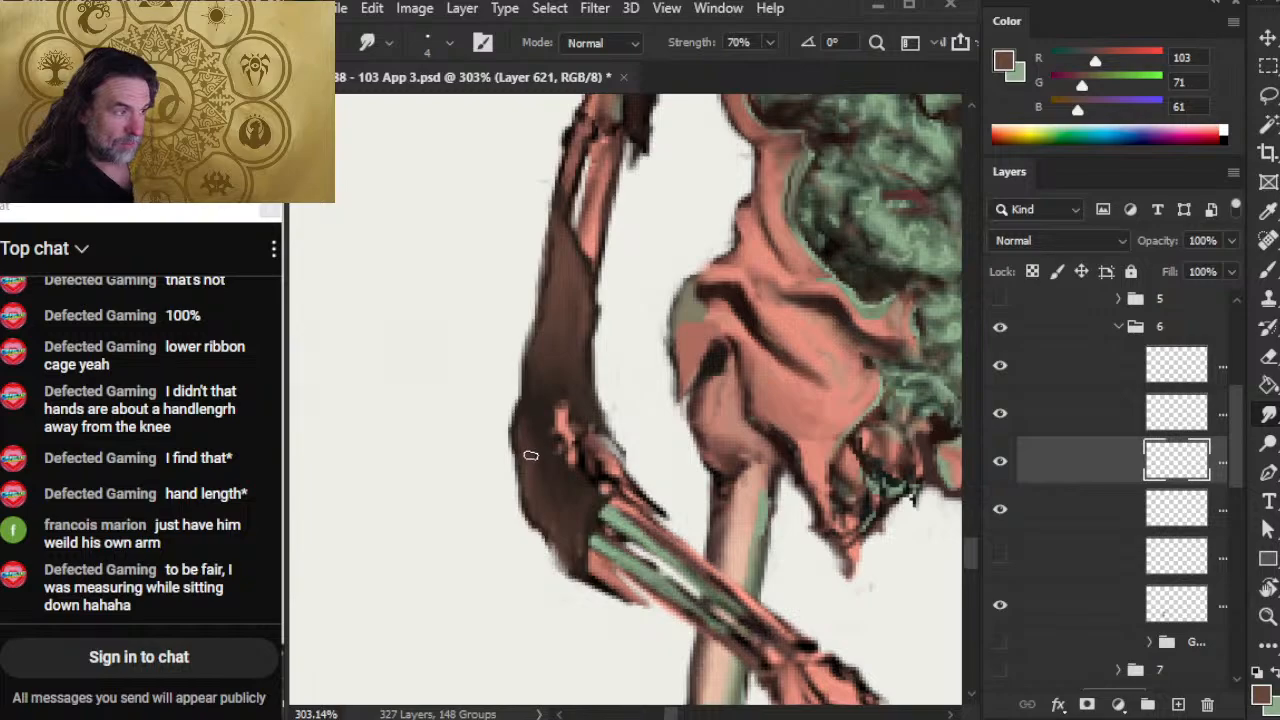
{"action": "key", "text": "b"}
{"action": "key", "text": "r"}
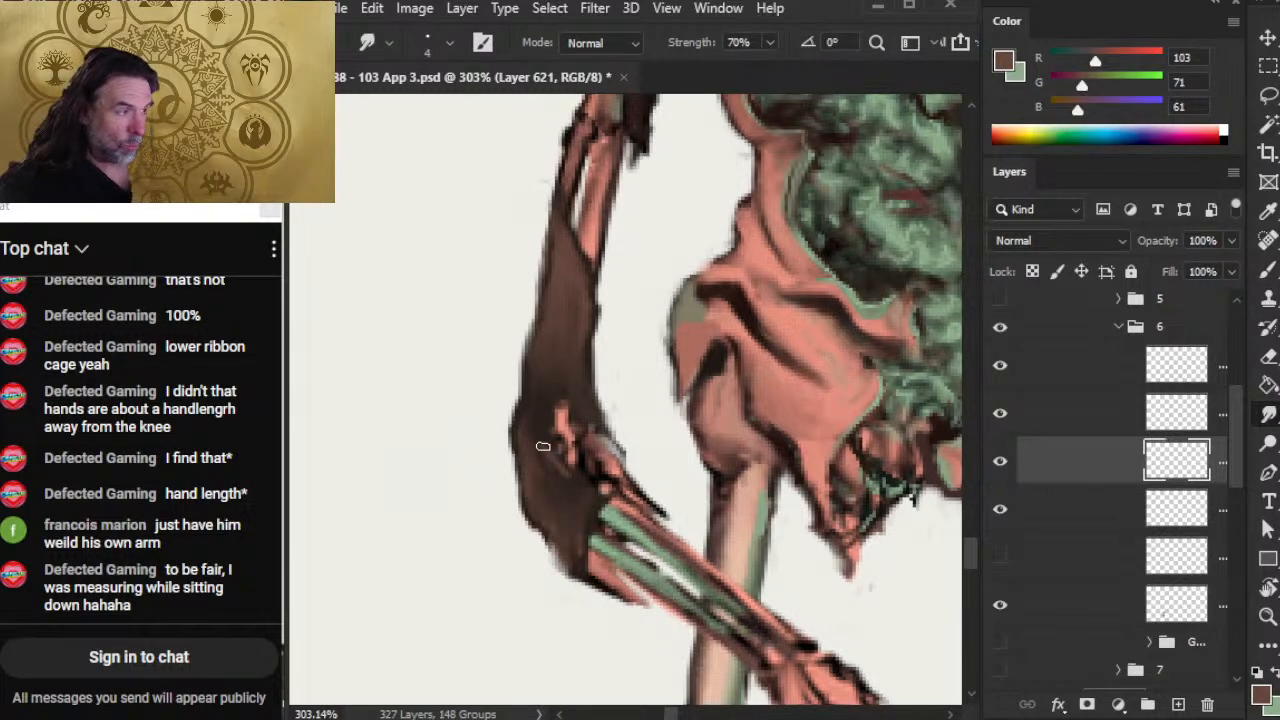
{"action": "key", "text": "b"}
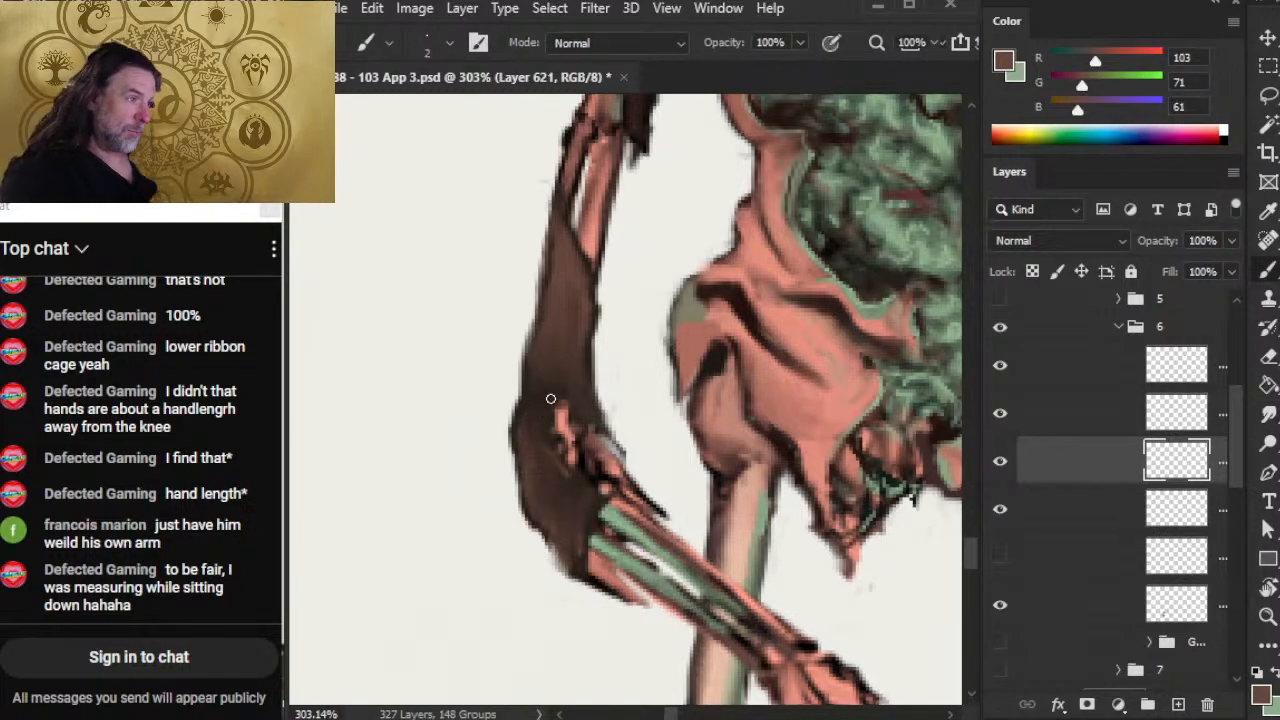
{"action": "key", "text": "r"}
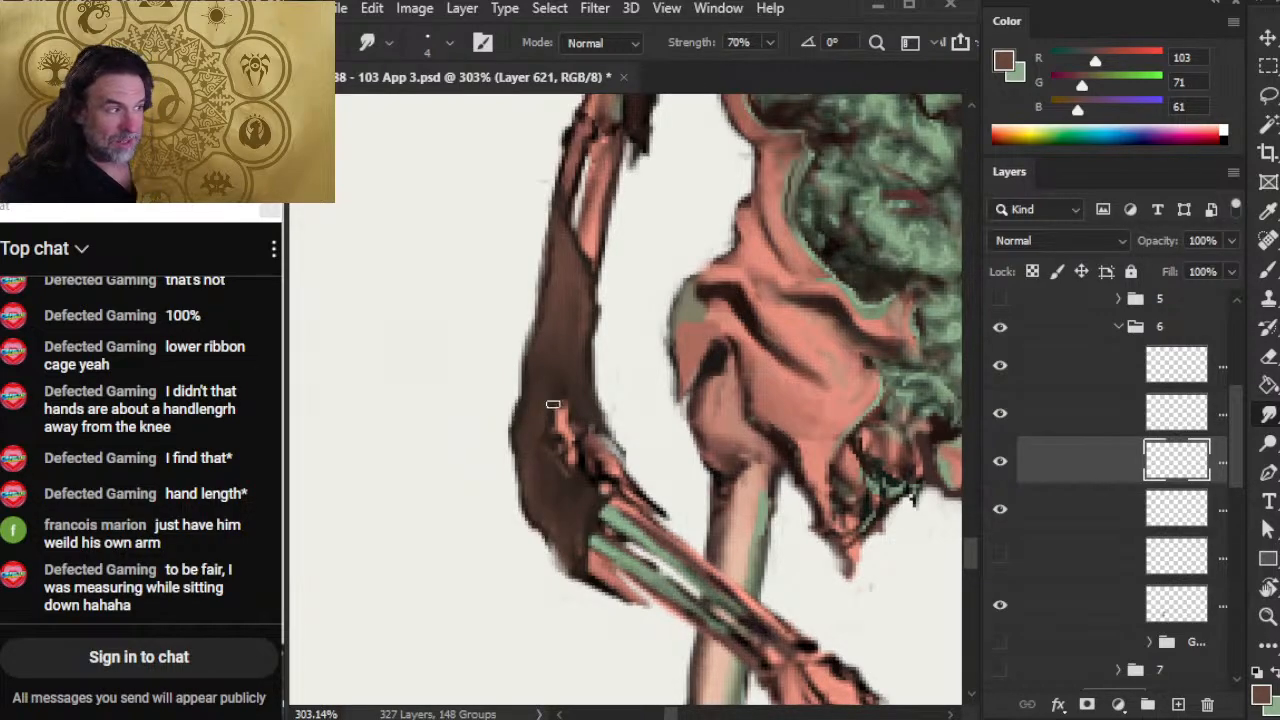
Step: Outline the torn skin around the exposed elbow bone in sampled near-black (RGB 10, 7, 6) and smudge dark folds above it
{"action": "key", "text": "b"}
{"action": "left_click", "coordinate": [586, 523], "text": "alt"}
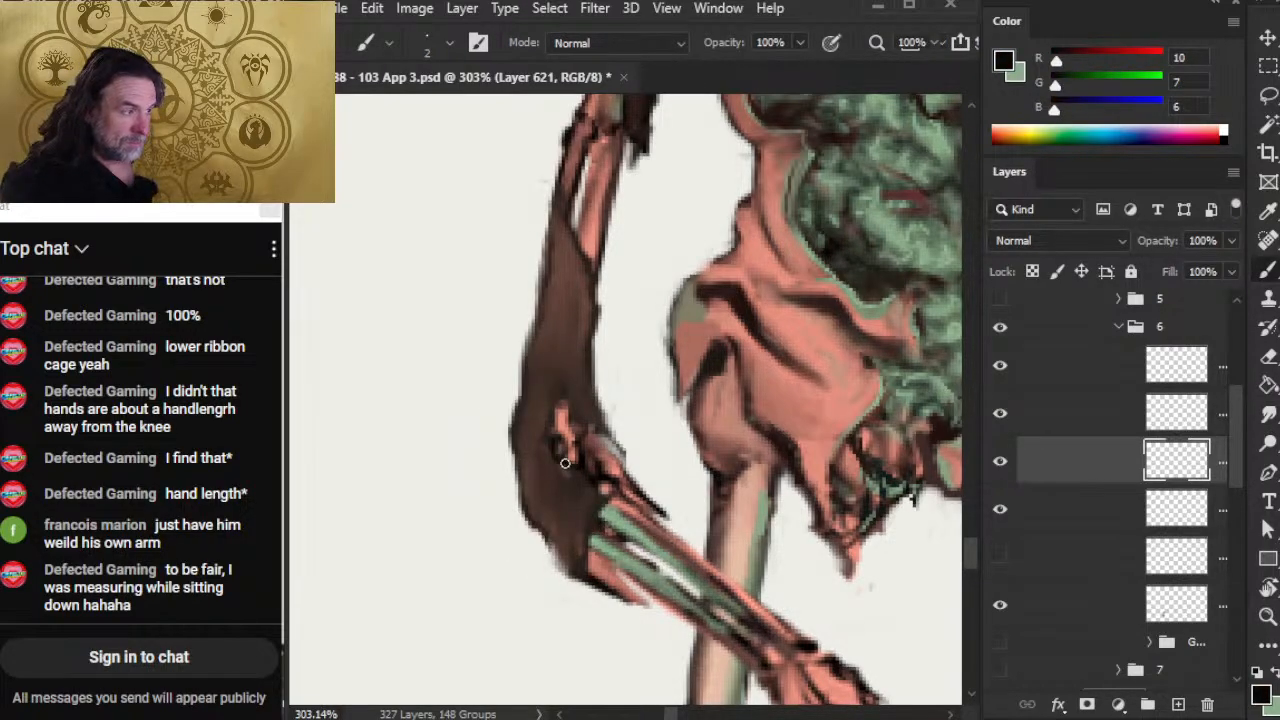
{"action": "key", "text": "r"}
{"action": "key", "text": "b"}
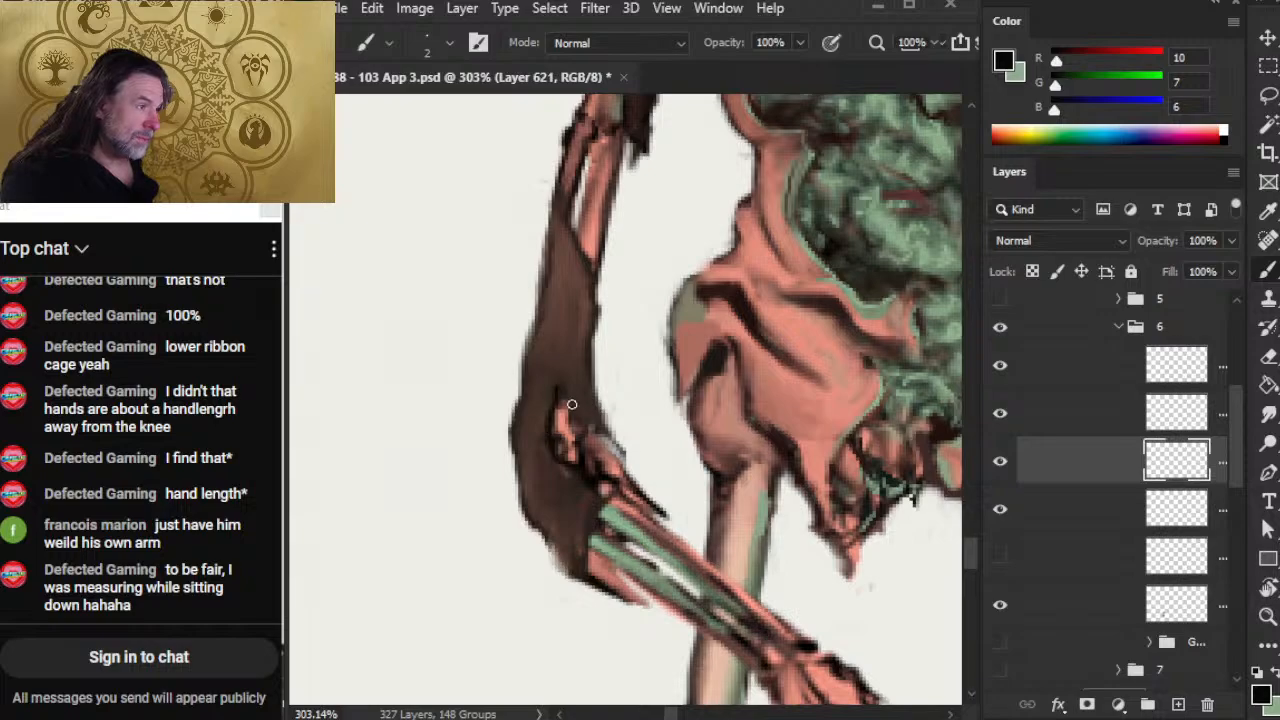
{"action": "key", "text": "r"}
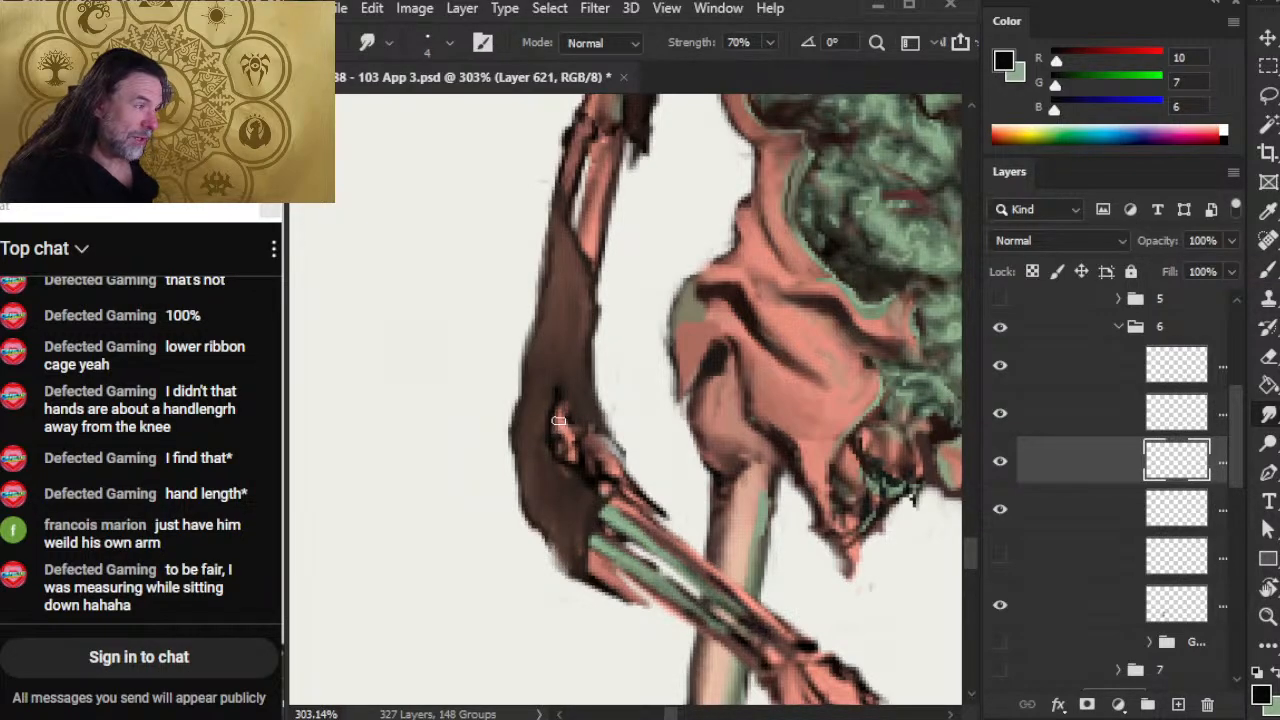
{"action": "key", "text": "b"}
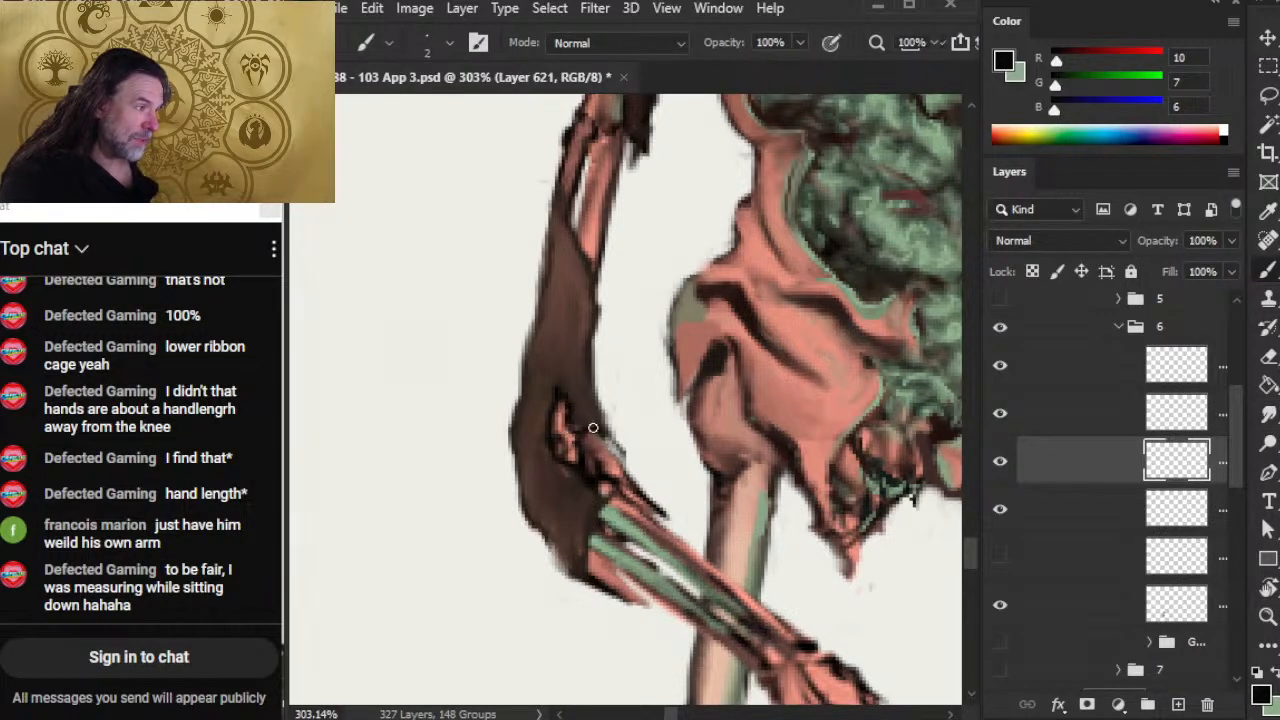
{"action": "key", "text": "r"}
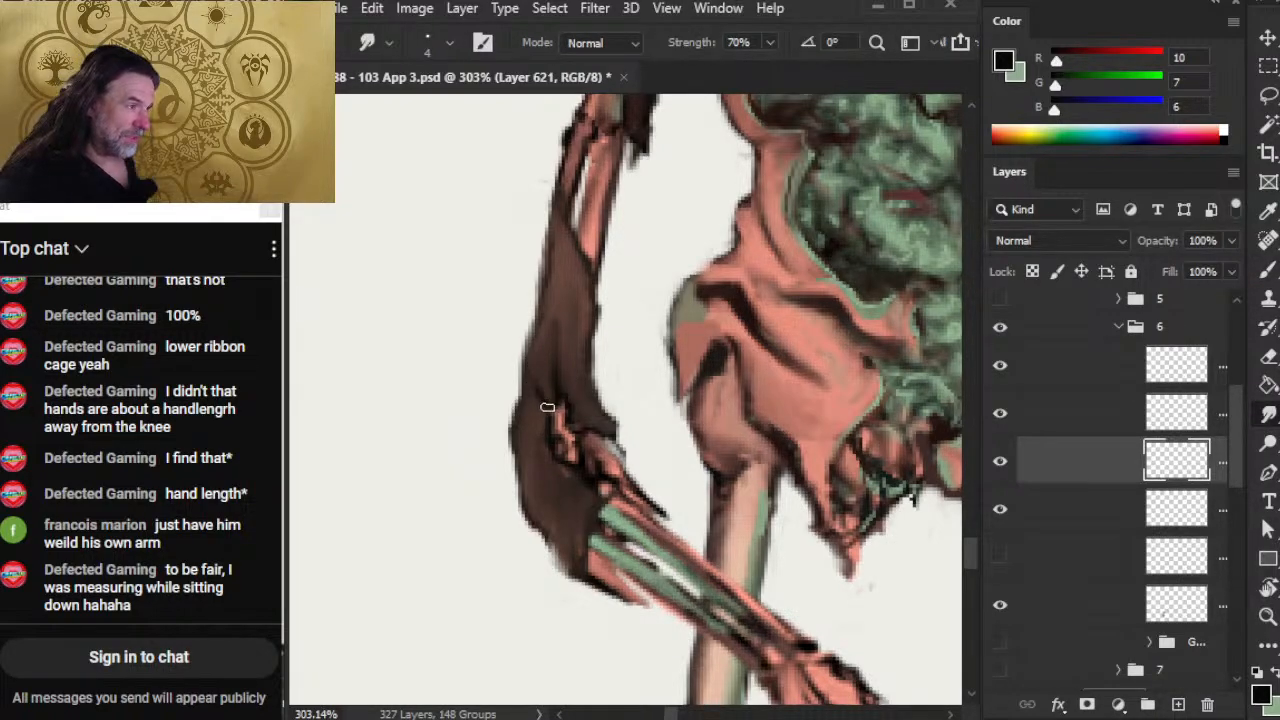
Step: Extend the skin's upper end into an outward-pointing brown flap (RGB 103, 71, 61) and edge it with dark brown (RGB 44, 30, 24)
{"action": "mouse_move", "coordinate": [538, 291]}
{"action": "left_mouse_down"}
{"action": "mouse_move", "coordinate": [536, 326]}
{"action": "mouse_move", "coordinate": [546, 226]}
{"action": "mouse_move", "coordinate": [536, 282]}
{"action": "left_mouse_up"}
{"action": "key", "text": "b"}
{"action": "left_click", "coordinate": [562, 282], "text": "alt"}
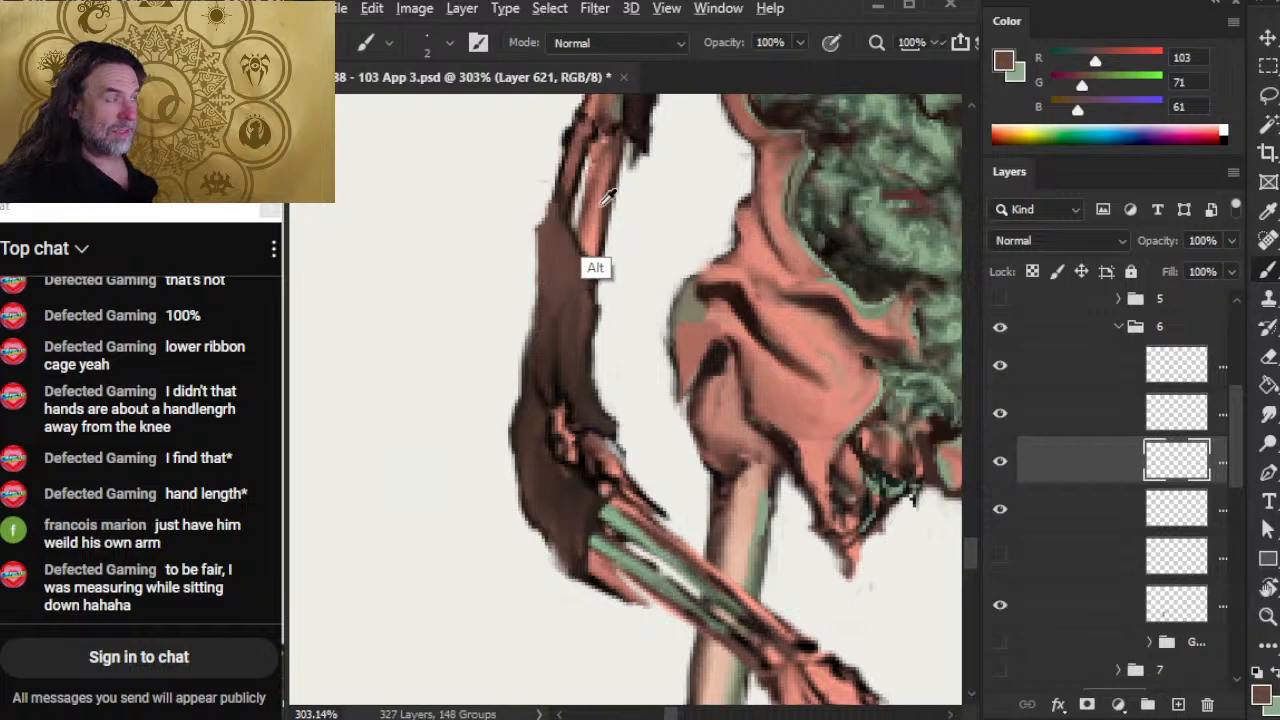
{"action": "left_click", "coordinate": [638, 118], "text": "alt"}
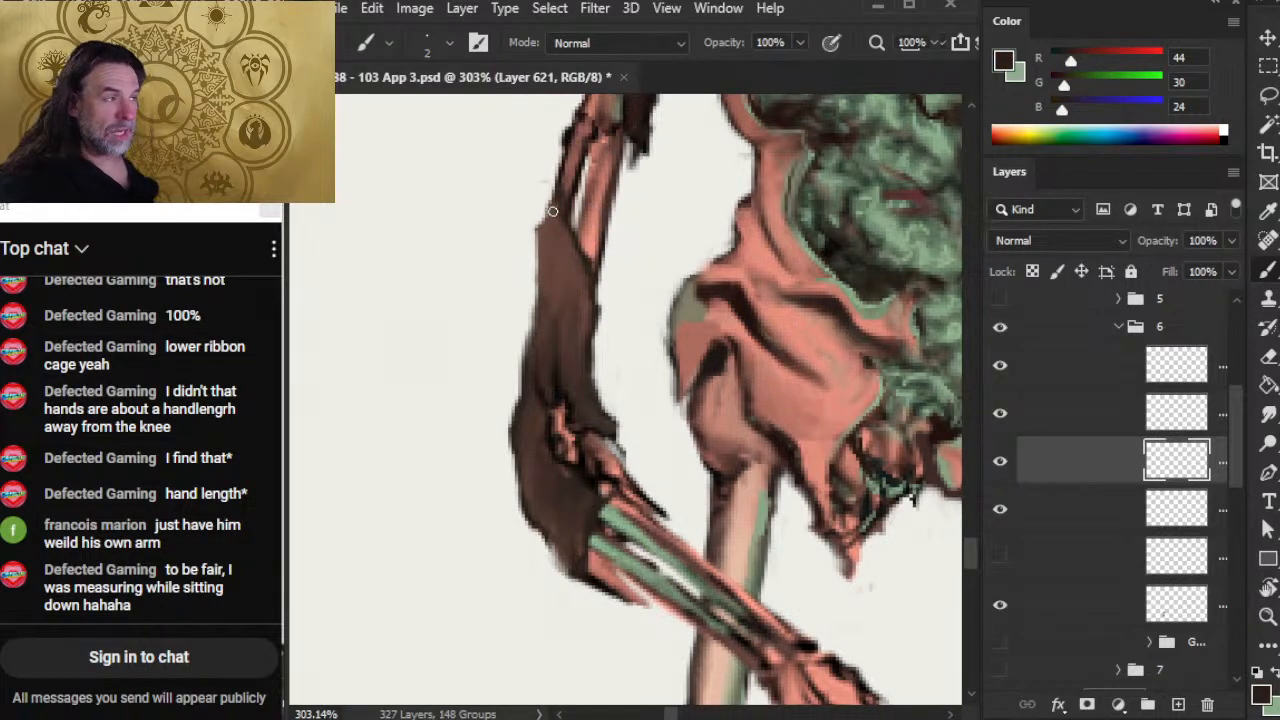
{"action": "left_click_drag", "start_coordinate": [562, 207], "coordinate": [530, 233]}
{"action": "key", "text": "r"}
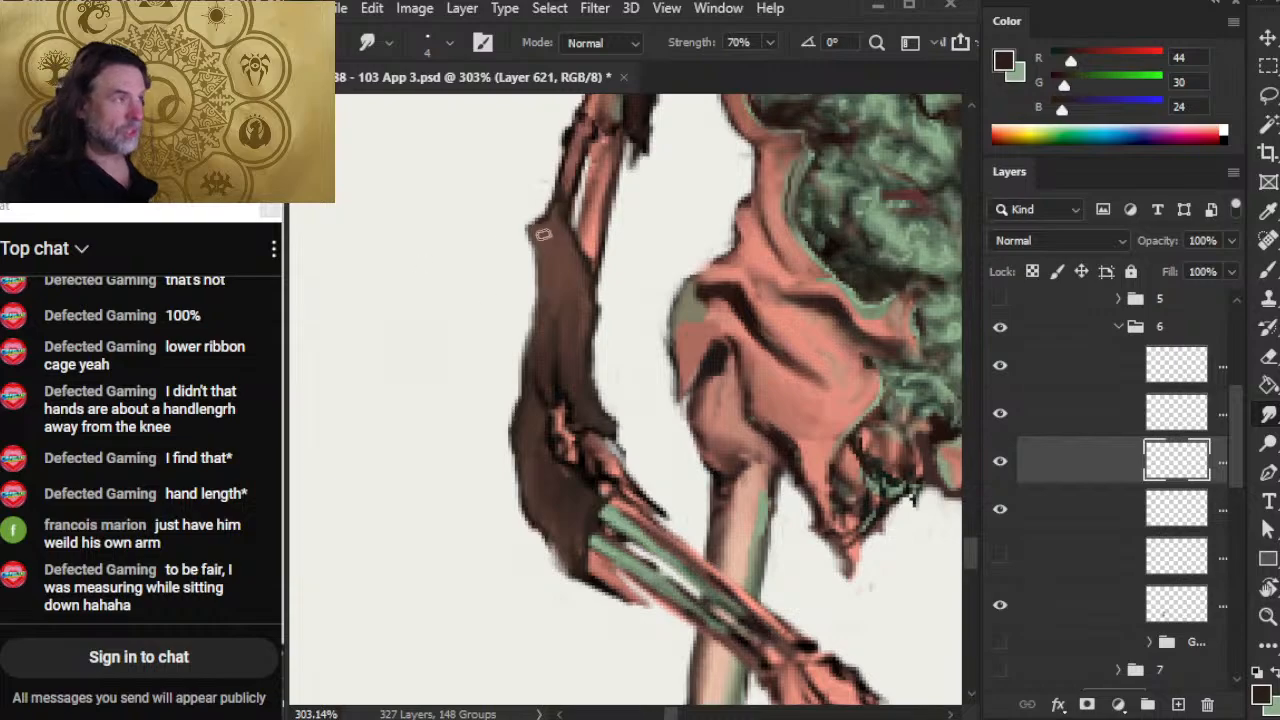
Step: Paint dark brown along the torn skin's inner edge where it meets the exposed upper-arm bone, and smudge it downward
{"action": "key", "text": "b"}
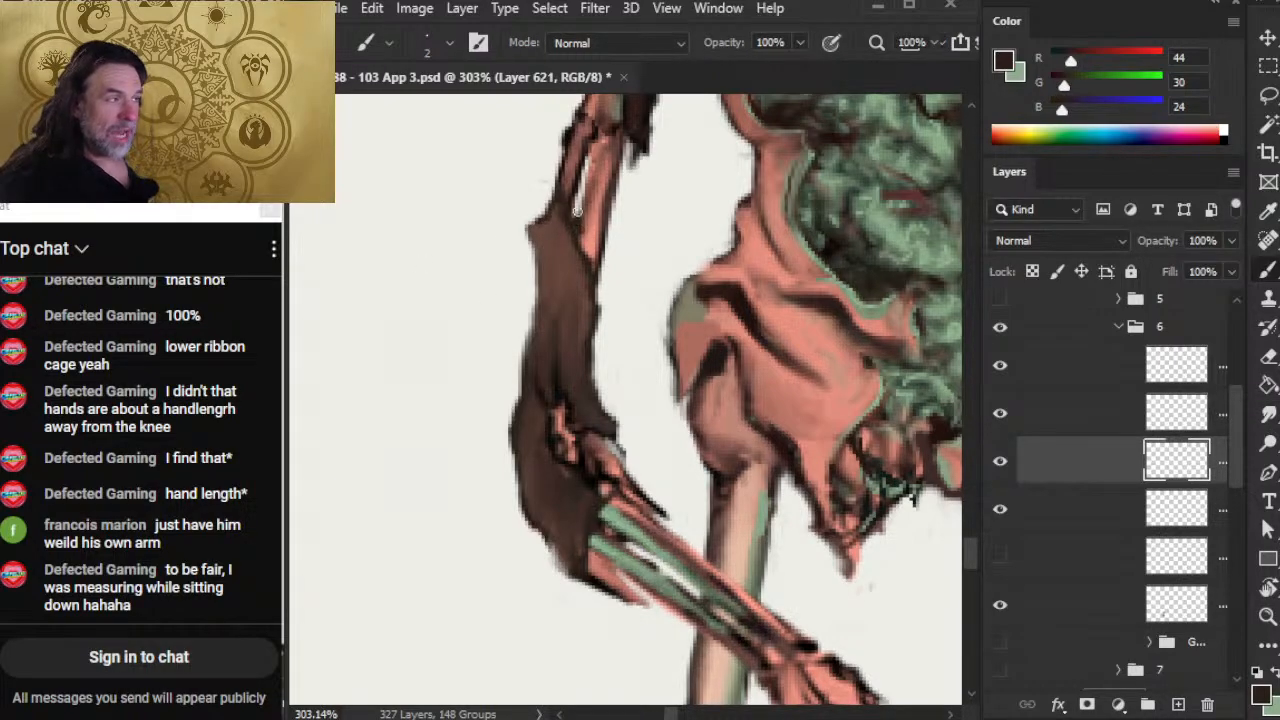
{"action": "key", "text": "r"}
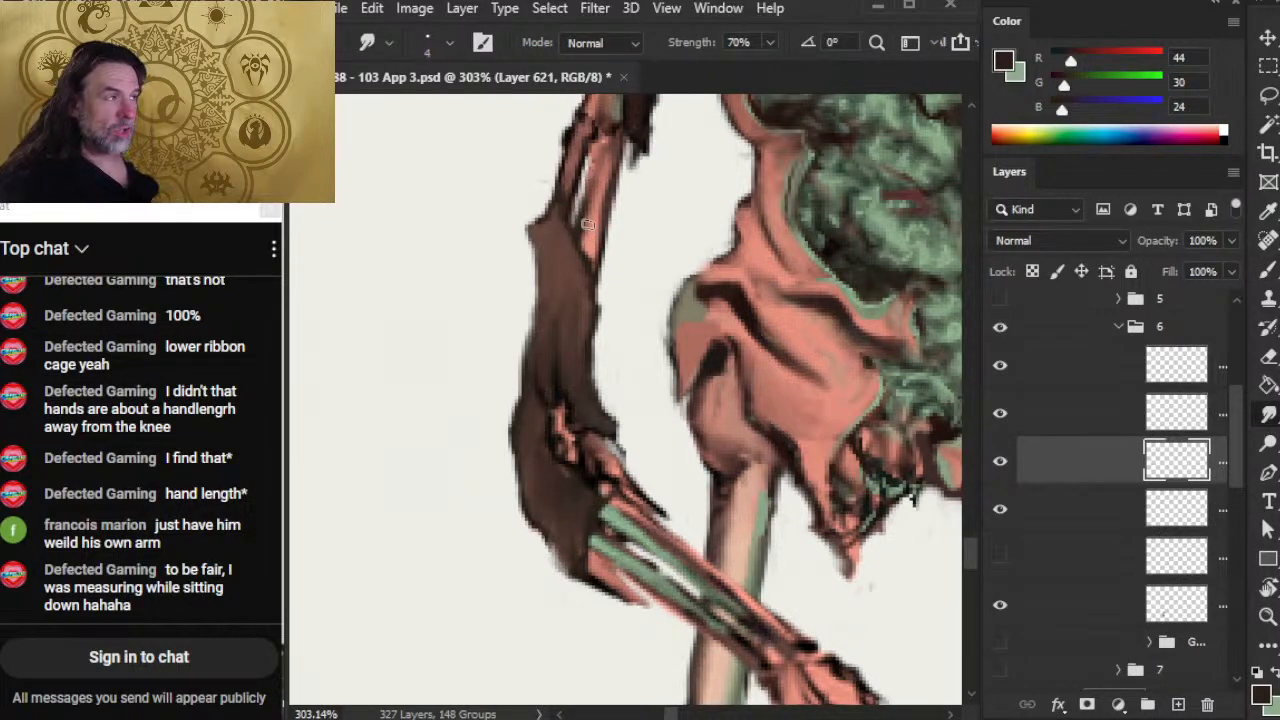
{"action": "left_click_drag", "start_coordinate": [579, 232], "coordinate": [587, 283]}
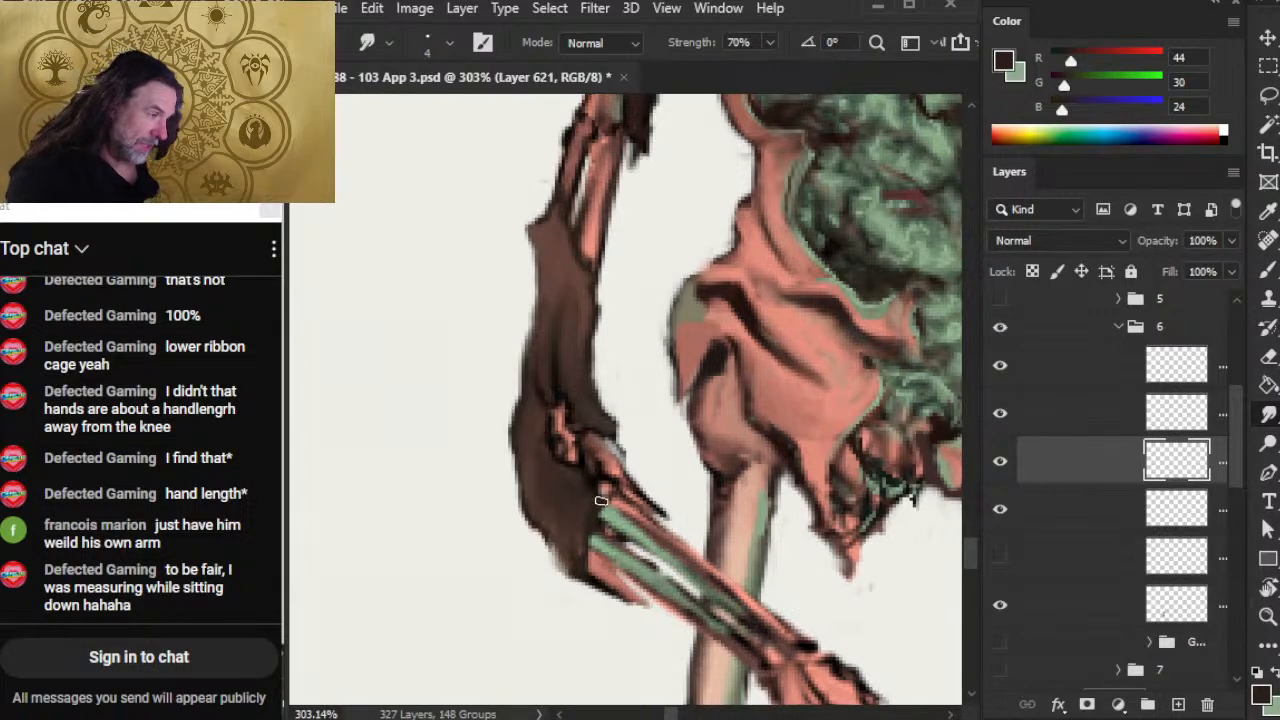
Step: Paint sampled near-black (RGB 8, 4, 4) where the torn skin meets the forearm bones and smudge its lower outer edge into shape
{"action": "key", "text": "b"}
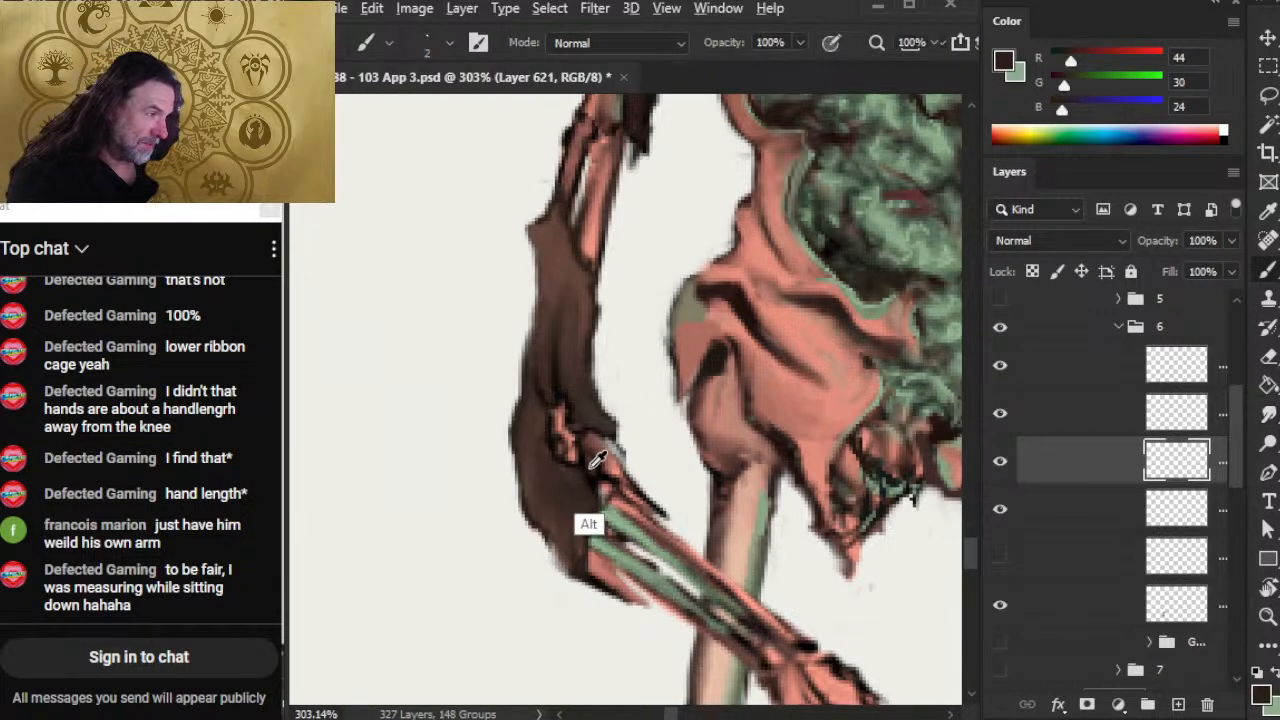
{"action": "left_click", "coordinate": [595, 522], "text": "alt"}
{"action": "mouse_move", "coordinate": [600, 514]}
{"action": "left_mouse_down"}
{"action": "mouse_move", "coordinate": [587, 570]}
{"action": "mouse_move", "coordinate": [606, 586]}
{"action": "left_mouse_up"}
{"action": "key", "text": "r"}
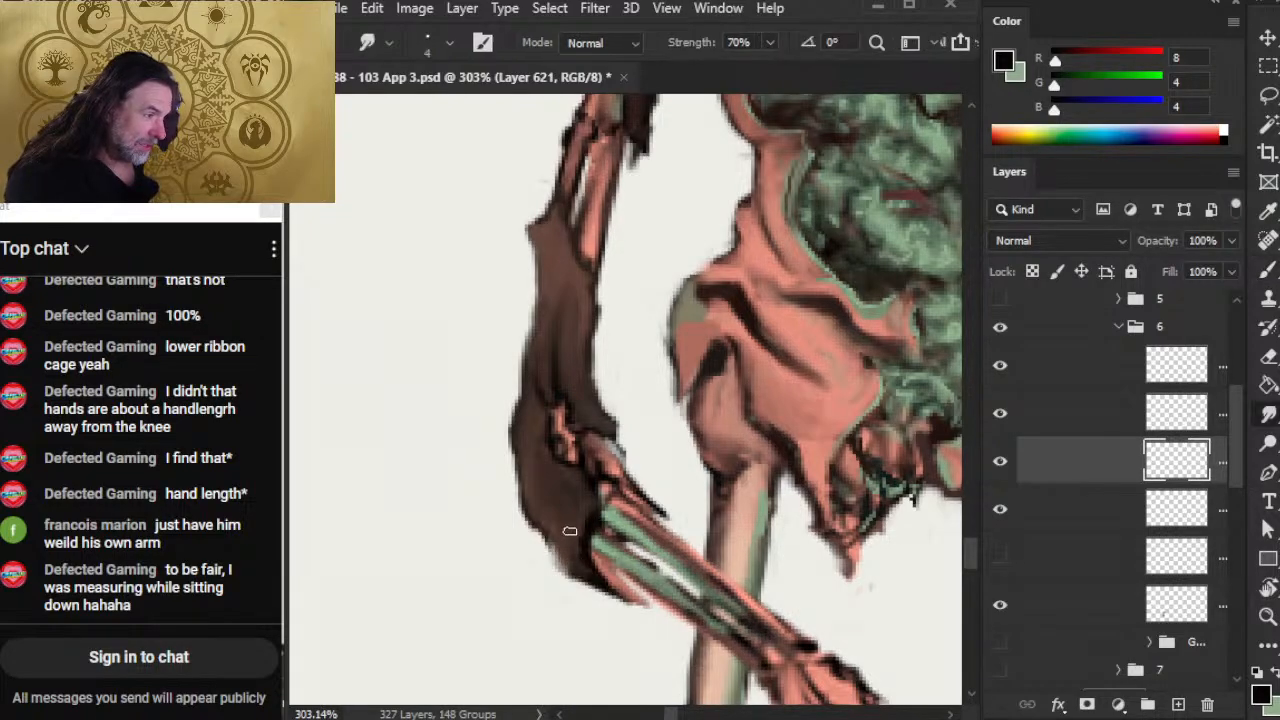
{"action": "mouse_move", "coordinate": [574, 546]}
{"action": "left_mouse_down"}
{"action": "mouse_move", "coordinate": [592, 586]}
{"action": "mouse_move", "coordinate": [557, 523]}
{"action": "mouse_move", "coordinate": [600, 589]}
{"action": "mouse_move", "coordinate": [603, 570]}
{"action": "mouse_move", "coordinate": [604, 596]}
{"action": "mouse_move", "coordinate": [560, 520]}
{"action": "mouse_move", "coordinate": [574, 578]}
{"action": "left_mouse_up"}
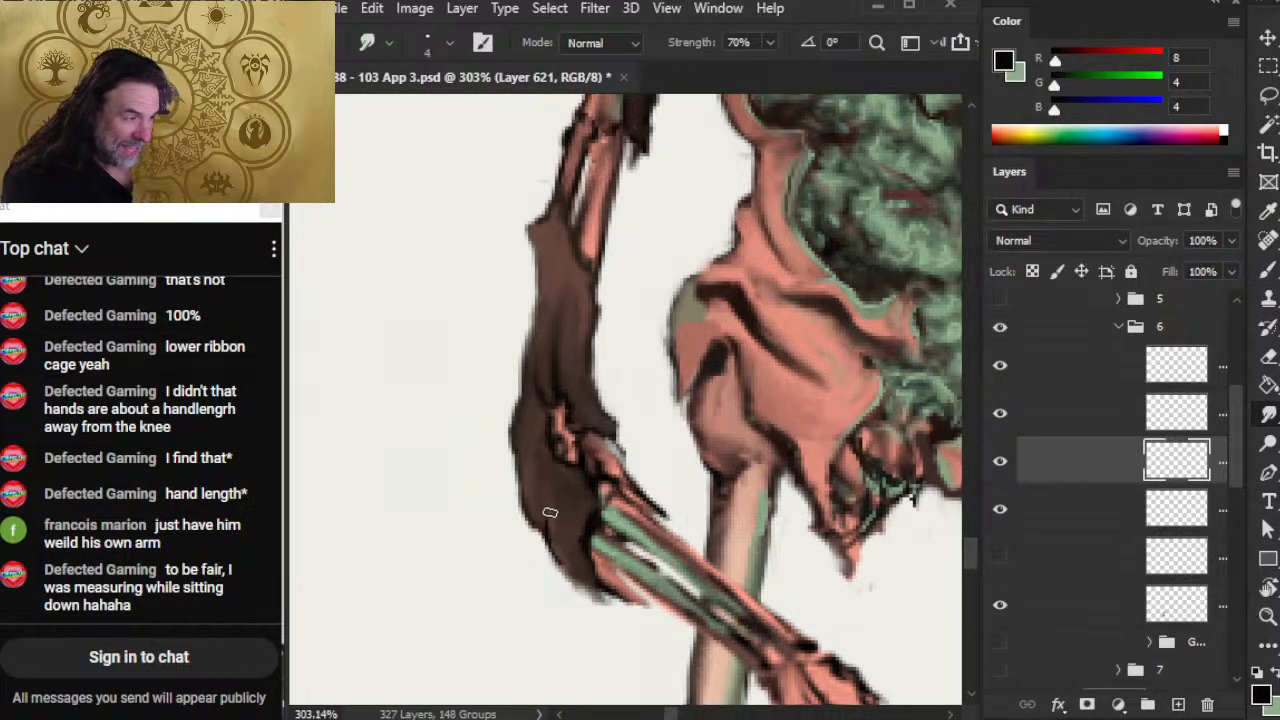
{"action": "left_click_drag", "start_coordinate": [547, 516], "coordinate": [563, 575]}
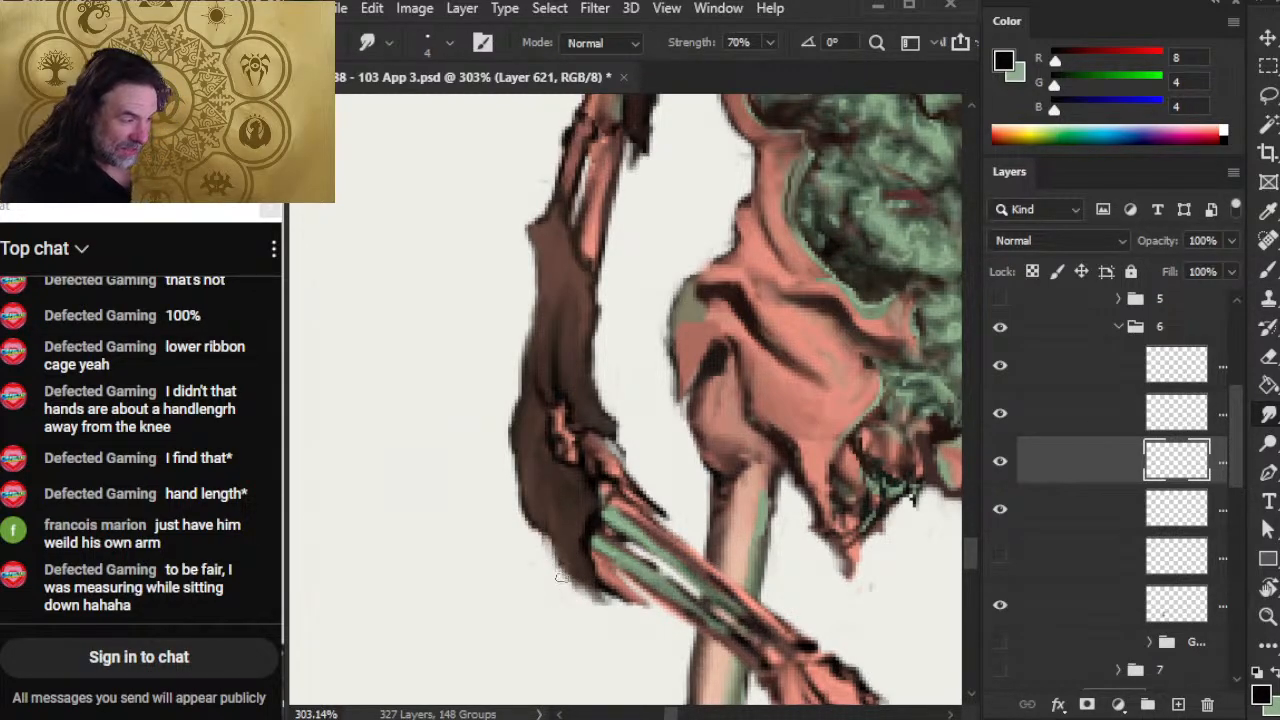
{"action": "key", "text": "b"}
{"action": "key", "text": "r"}
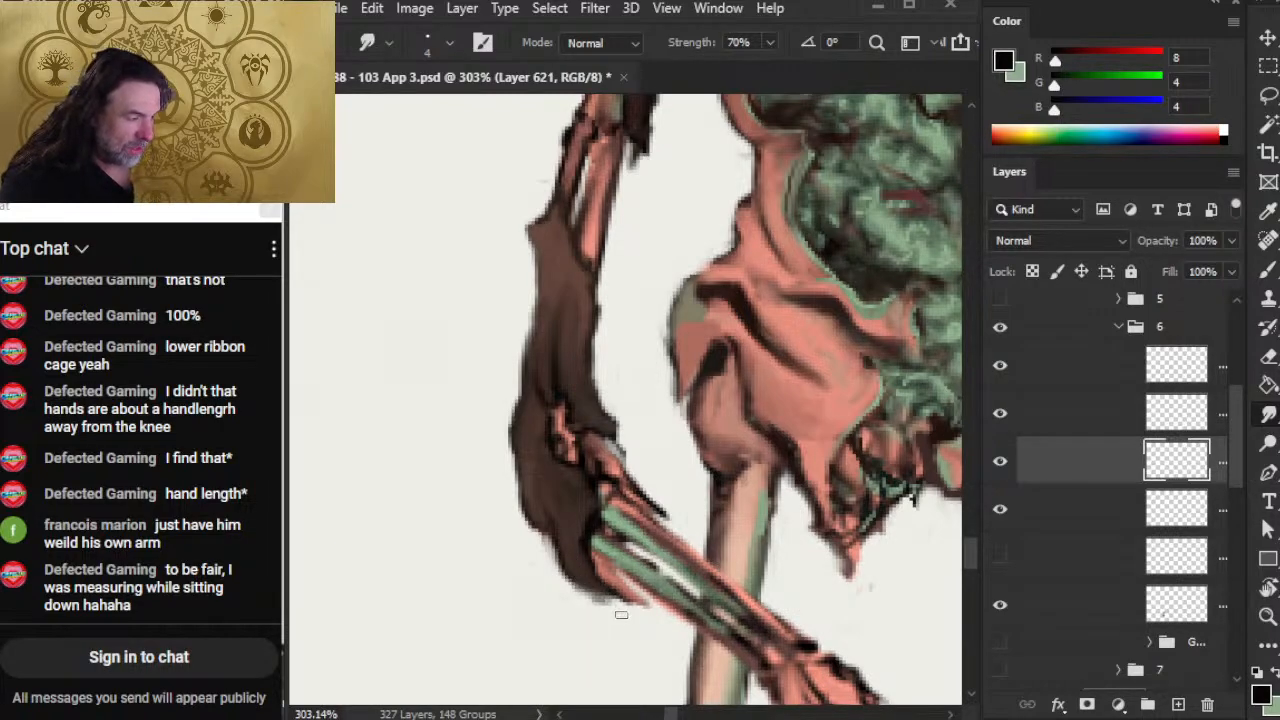
{"action": "key", "text": "e"}
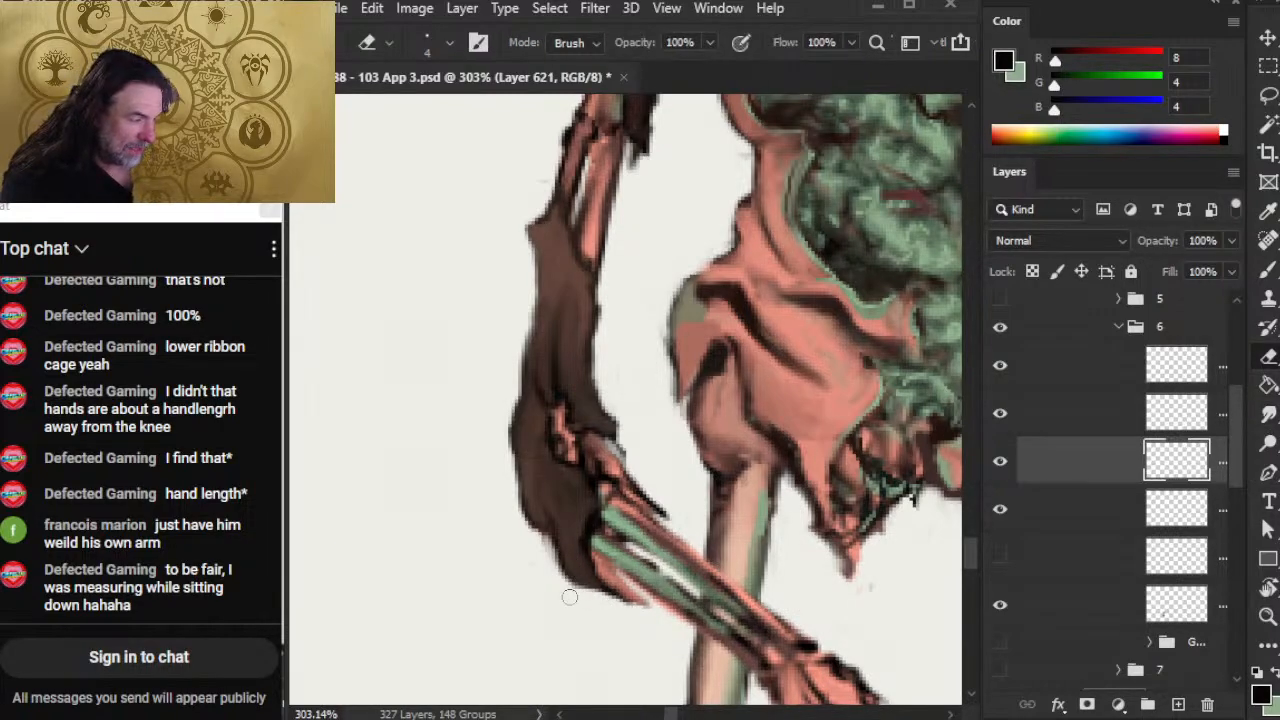
{"action": "key", "text": "r"}
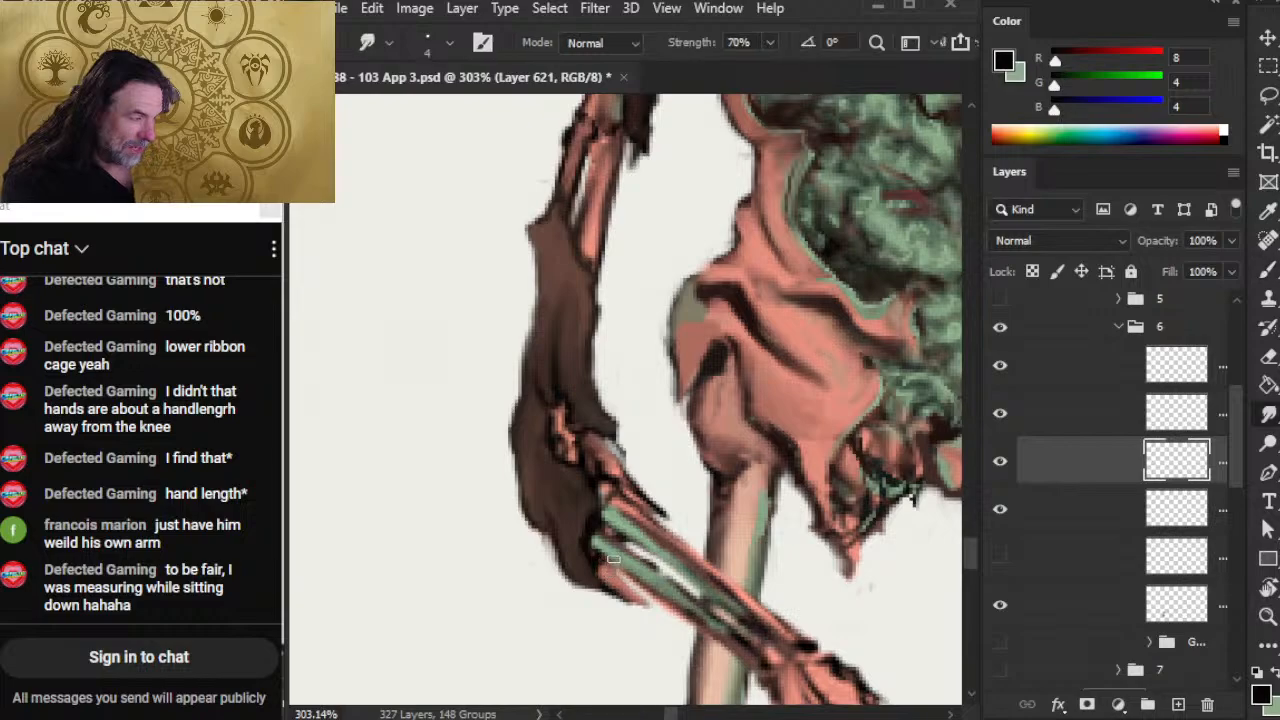
Step: Darken the gaps between the upper ends of the forearm bones beside the torn skin and smudge them toward the elbow
{"action": "key", "text": "b"}
{"action": "mouse_move", "coordinate": [608, 526]}
{"action": "left_mouse_down"}
{"action": "mouse_move", "coordinate": [617, 535]}
{"action": "mouse_move", "coordinate": [606, 525]}
{"action": "left_mouse_up"}
{"action": "key", "text": "r"}
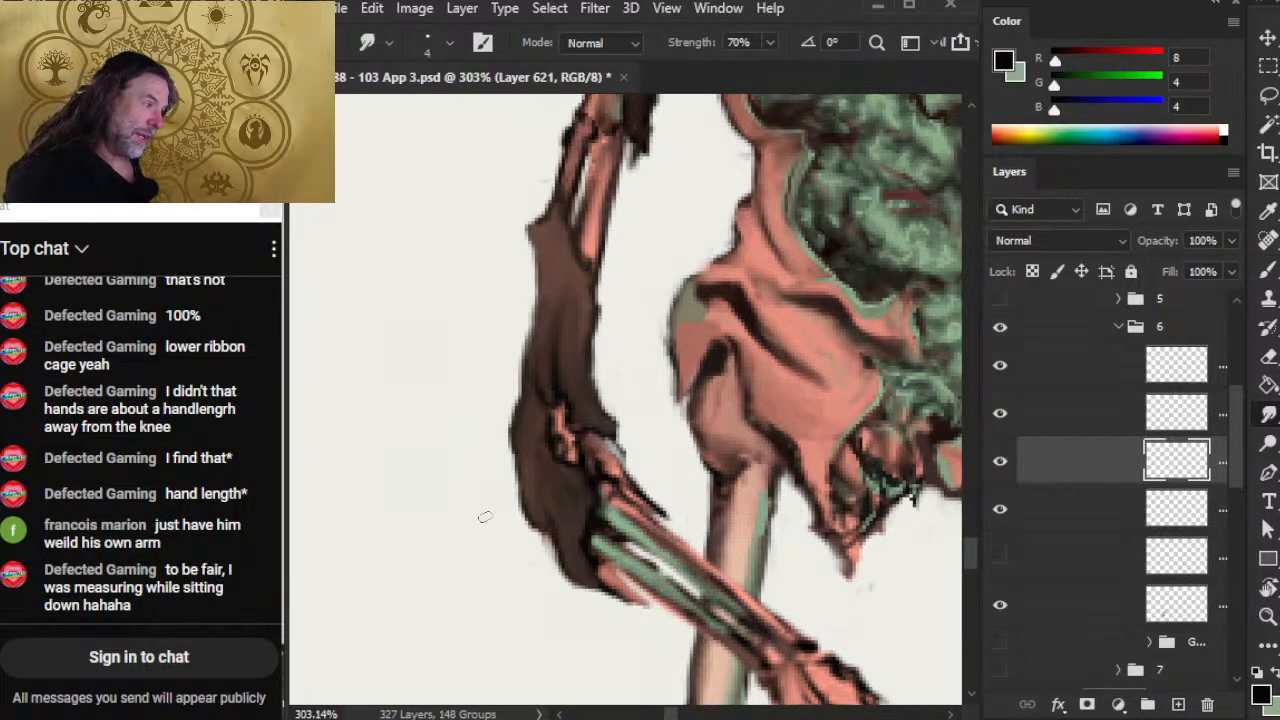
{"action": "key", "text": "b"}
{"action": "key", "text": "r"}
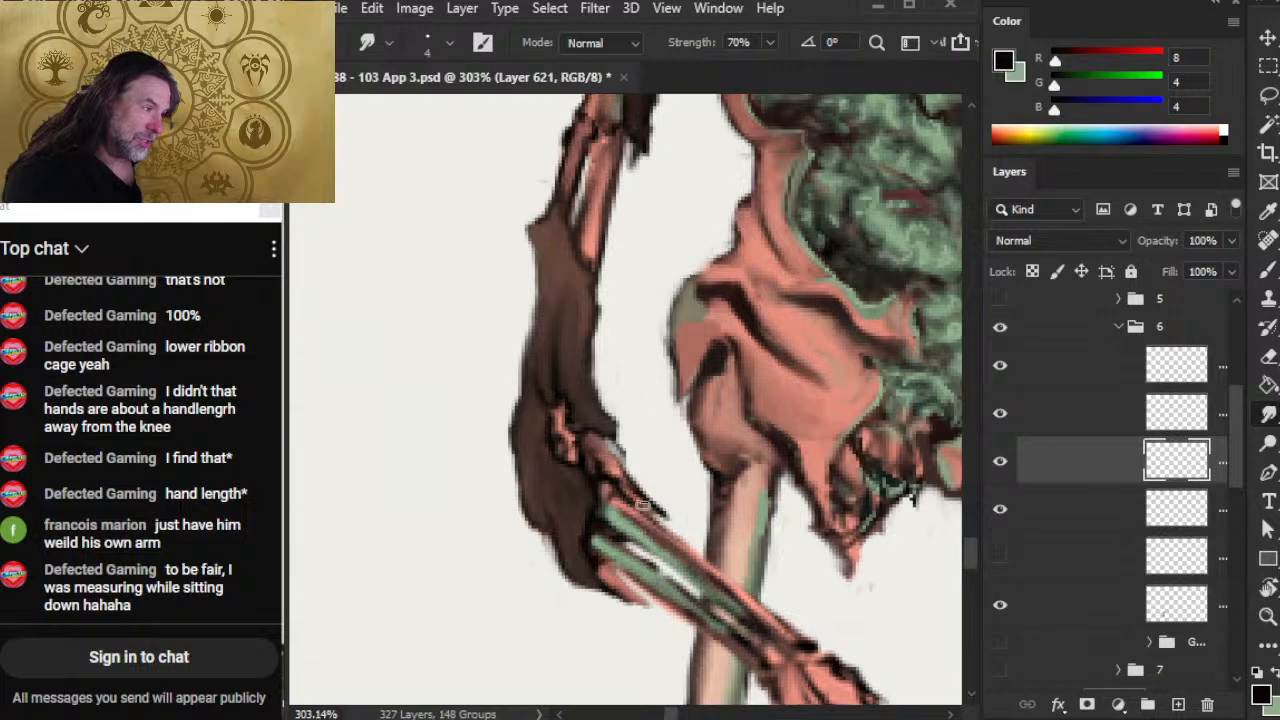
{"action": "key", "text": "b"}
{"action": "key", "text": "r"}
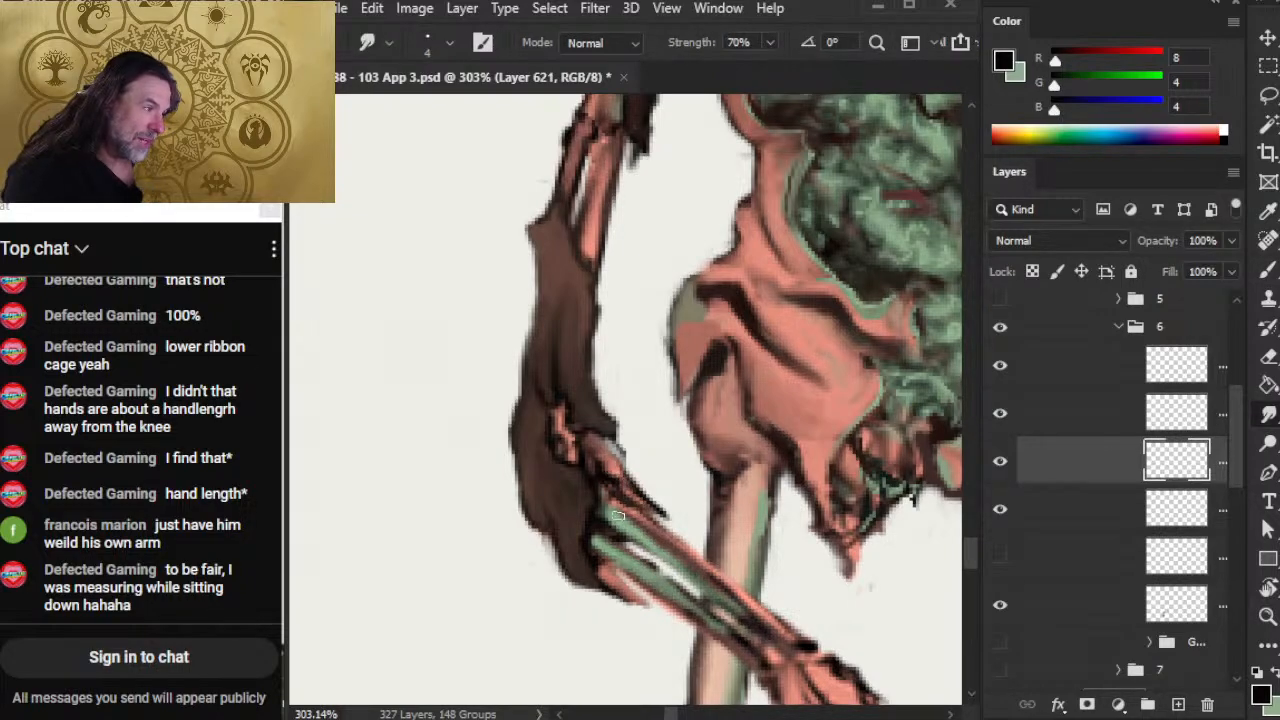
{"action": "left_click_drag", "start_coordinate": [618, 514], "coordinate": [608, 489]}
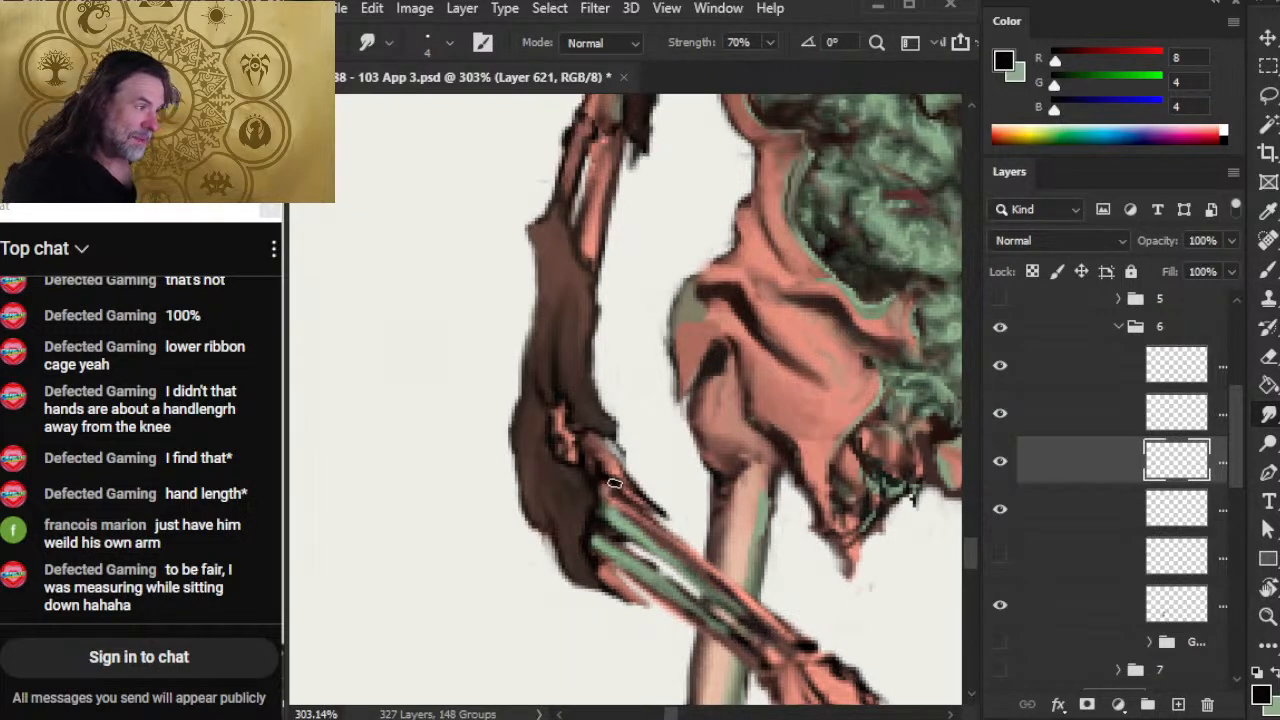
{"action": "key", "text": "b"}
{"action": "key", "text": "r"}
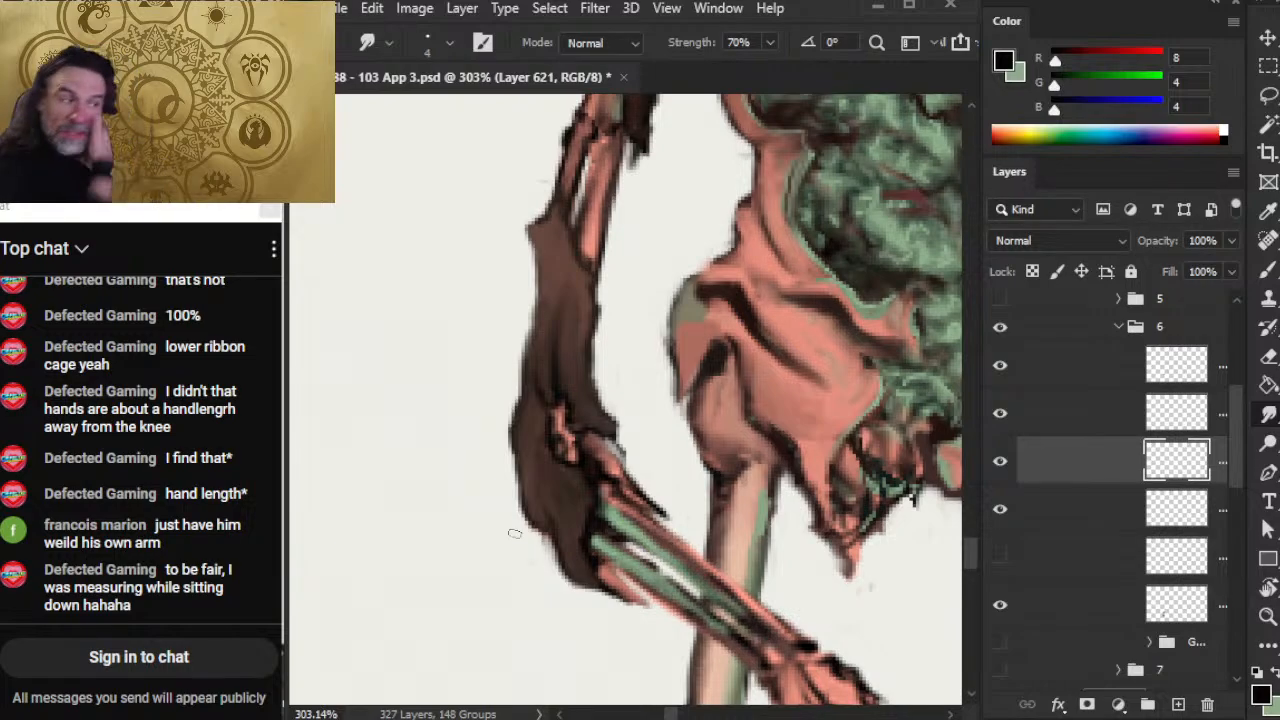
Step: Add near-black shading over the exposed elbow bone and smudge the skin's inner edge just above the elbow
{"action": "key", "text": "b"}
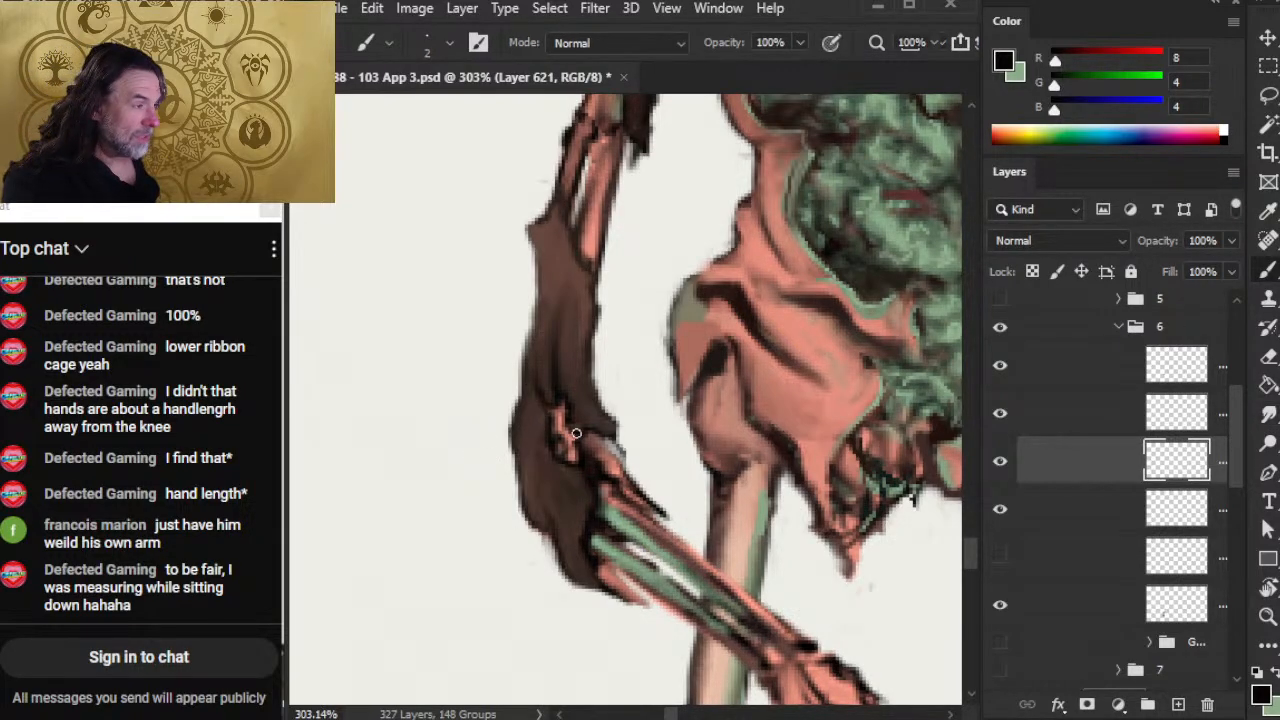
{"action": "mouse_move", "coordinate": [572, 432]}
{"action": "left_mouse_down"}
{"action": "mouse_move", "coordinate": [555, 383]}
{"action": "mouse_move", "coordinate": [610, 405]}
{"action": "mouse_move", "coordinate": [589, 348]}
{"action": "mouse_move", "coordinate": [604, 407]}
{"action": "left_mouse_up"}
{"action": "key", "text": "r"}
{"action": "key", "text": "b"}
{"action": "key", "text": "r"}
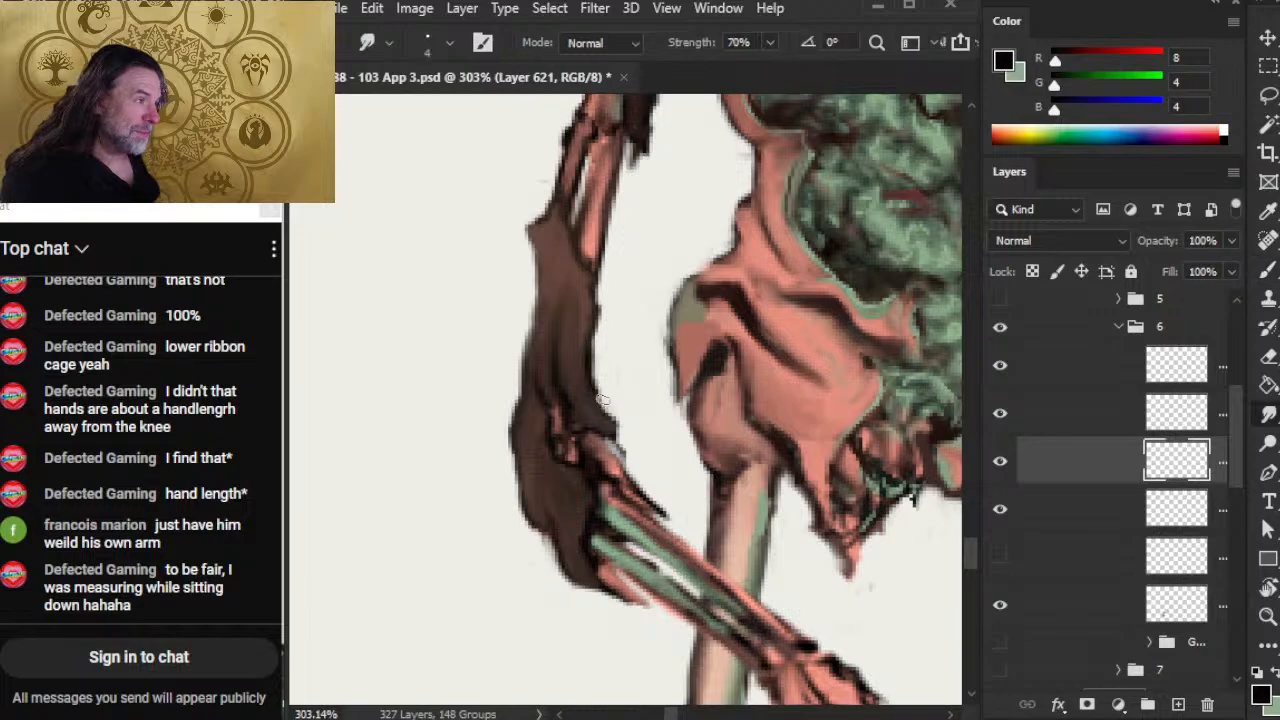
{"action": "mouse_move", "coordinate": [591, 358]}
{"action": "left_mouse_down"}
{"action": "mouse_move", "coordinate": [604, 402]}
{"action": "mouse_move", "coordinate": [620, 402]}
{"action": "left_mouse_up"}
{"action": "mouse_move", "coordinate": [598, 334]}
{"action": "left_mouse_down"}
{"action": "mouse_move", "coordinate": [608, 410]}
{"action": "mouse_move", "coordinate": [606, 386]}
{"action": "left_mouse_up"}
{"action": "key", "text": "e"}
Step: Sample a lighter brown (RGB 125, 95, 82) from the torso and brush it over the upper arm's skin, blending it in
{"action": "key", "text": "z"}
{"action": "left_click_drag", "start_coordinate": [582, 451], "coordinate": [511, 443]}
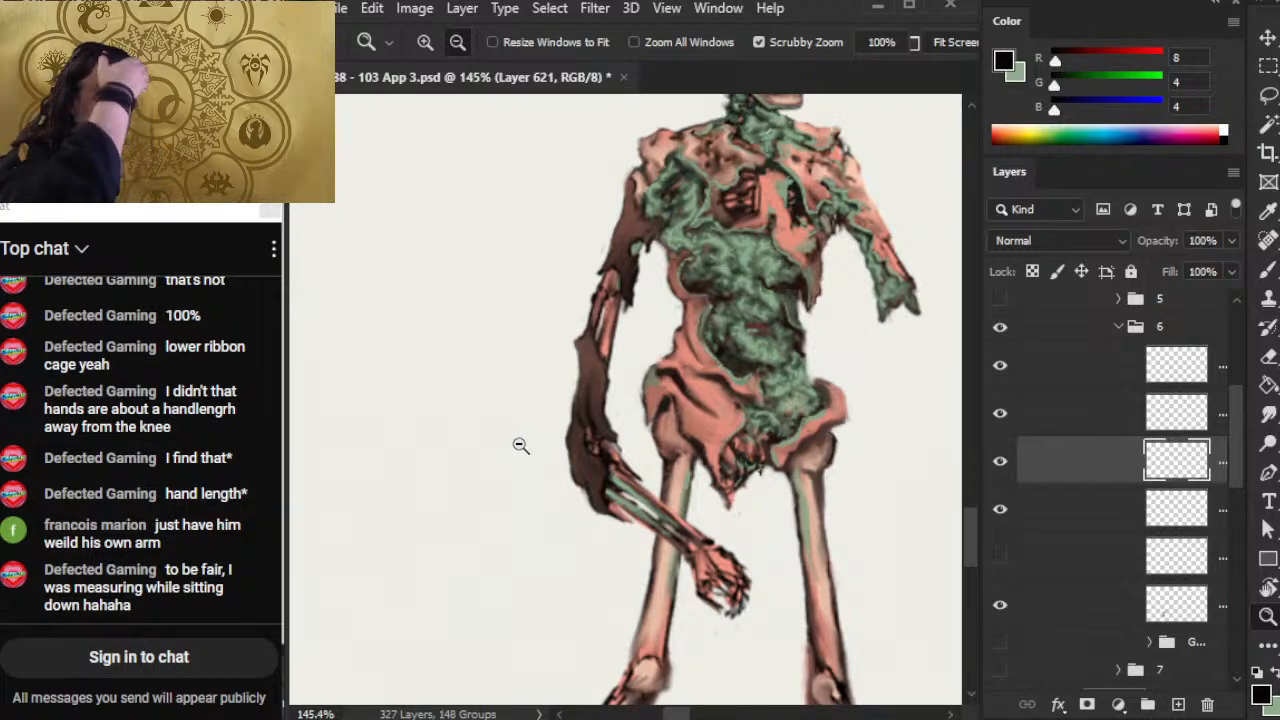
{"action": "left_click_drag", "start_coordinate": [726, 341], "coordinate": [653, 441]}
{"action": "left_click_drag", "start_coordinate": [687, 303], "coordinate": [713, 304]}
{"action": "key", "text": "b"}
{"action": "left_click", "coordinate": [763, 393], "text": "alt"}
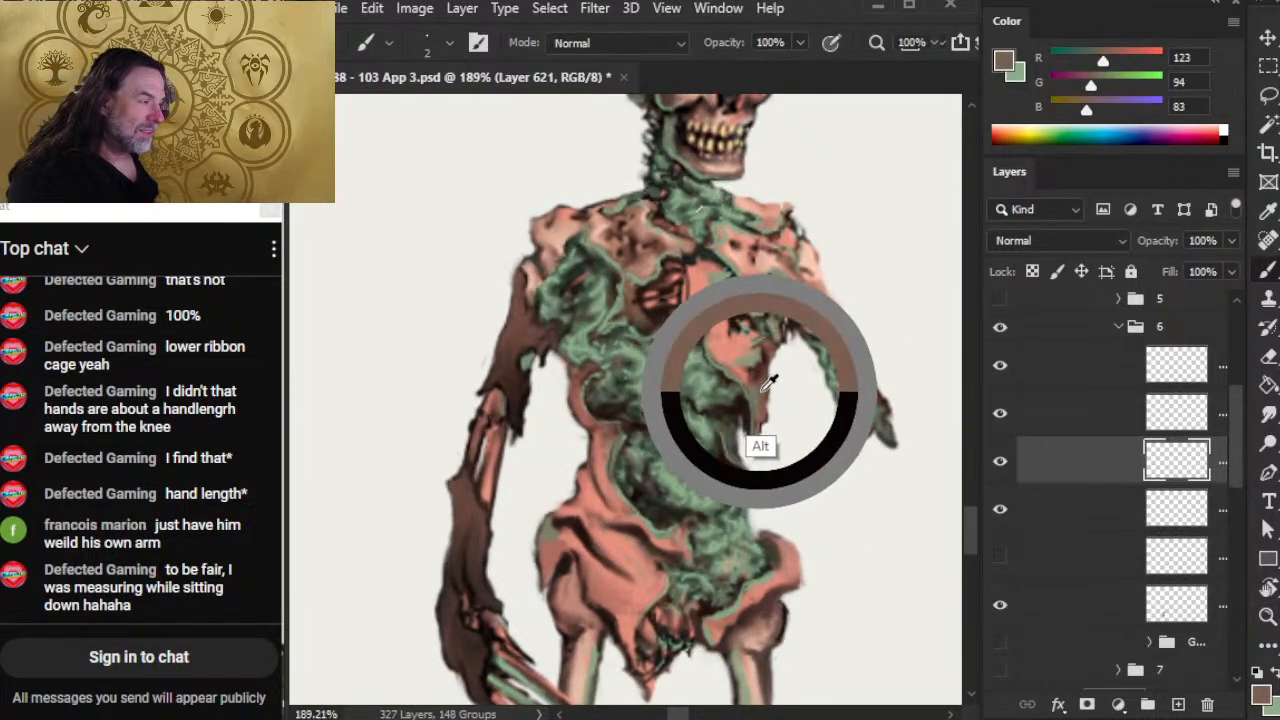
{"action": "left_click_drag", "start_coordinate": [512, 341], "coordinate": [529, 341]}
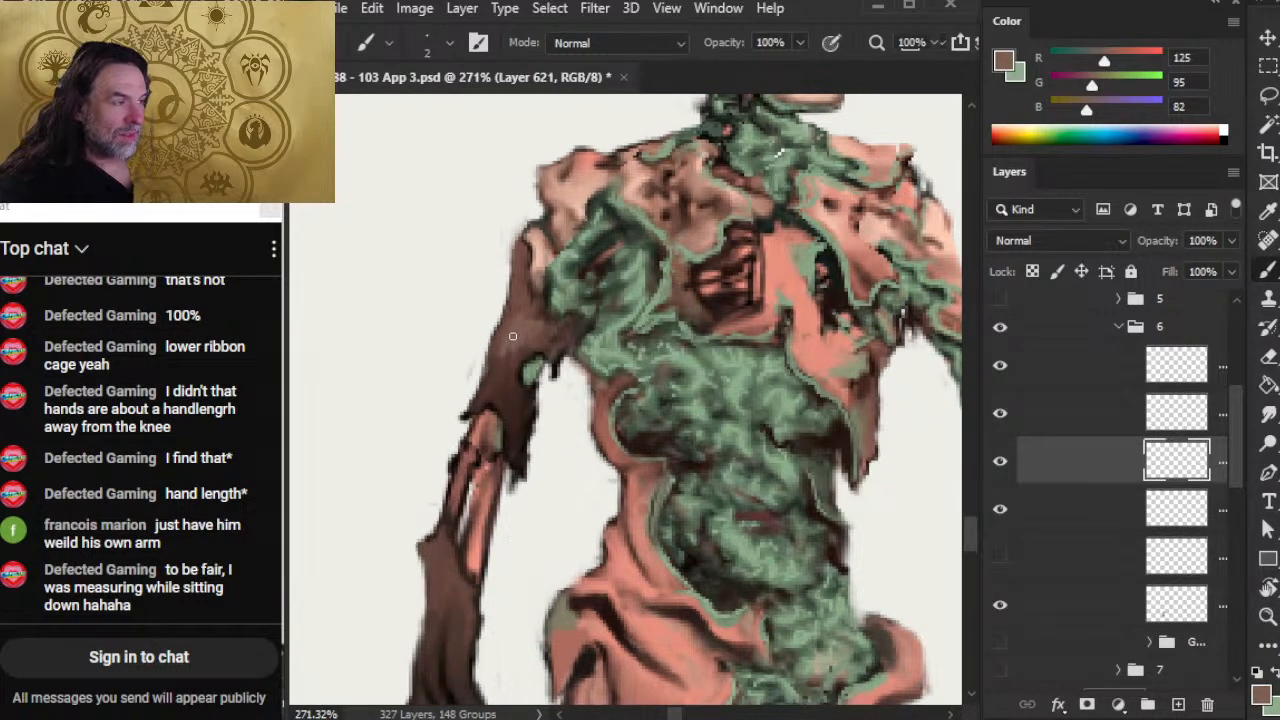
{"action": "key", "text": "r"}
{"action": "key", "text": "b"}
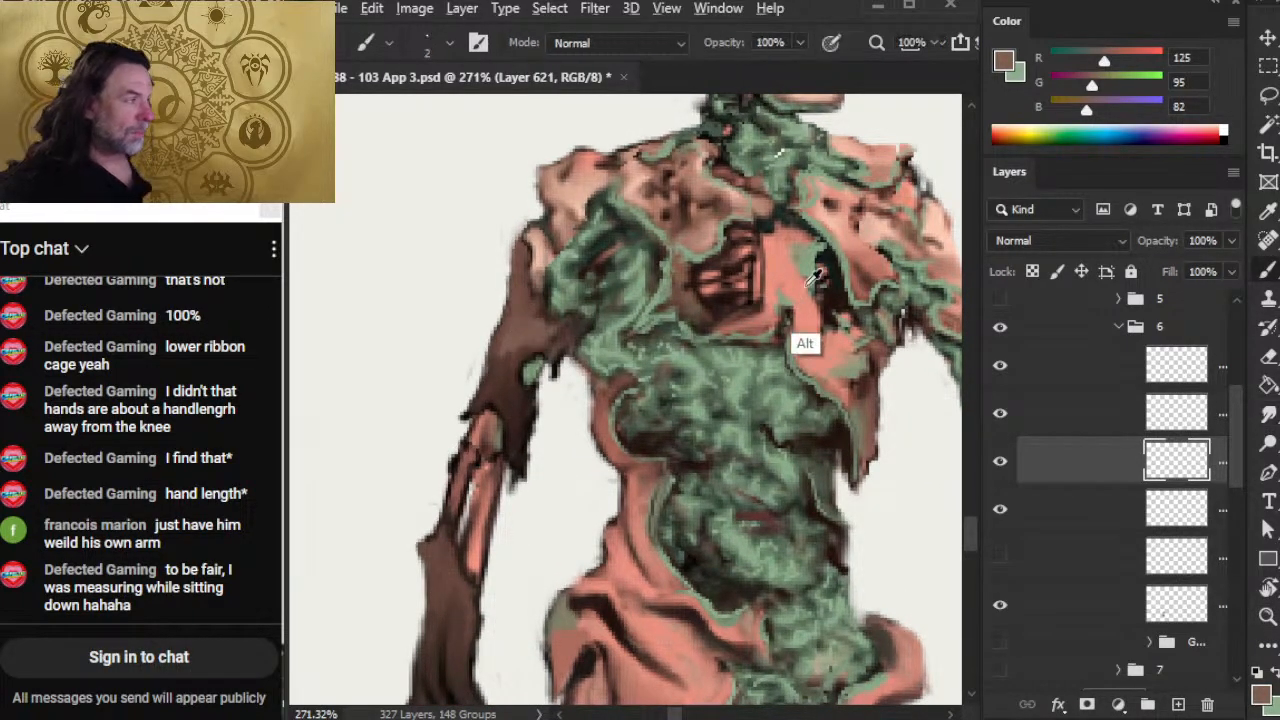
Step: Paint the upper arm below the shoulder in sampled salmon (RGB 208, 130, 114) and pale pink (RGB 232, 179, 159), smudging them downward
{"action": "left_click", "coordinate": [787, 290], "text": "alt"}
{"action": "left_click_drag", "start_coordinate": [781, 303], "coordinate": [780, 307]}
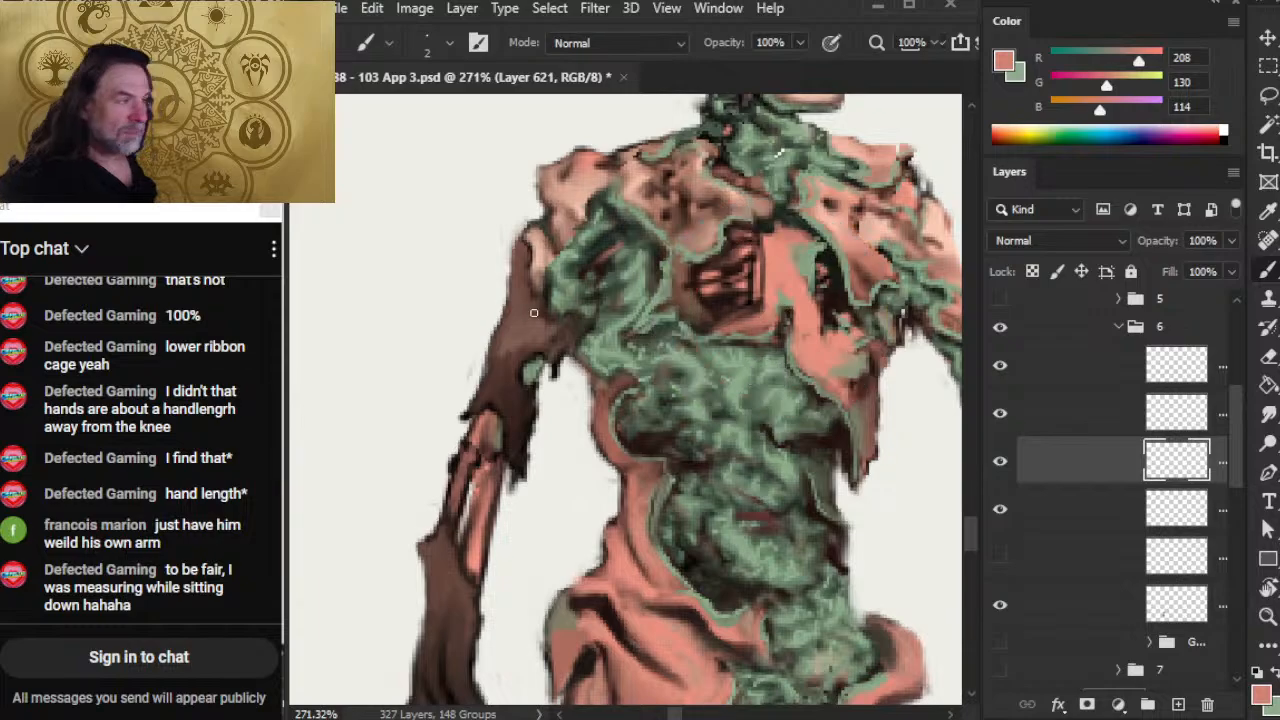
{"action": "key", "text": "r"}
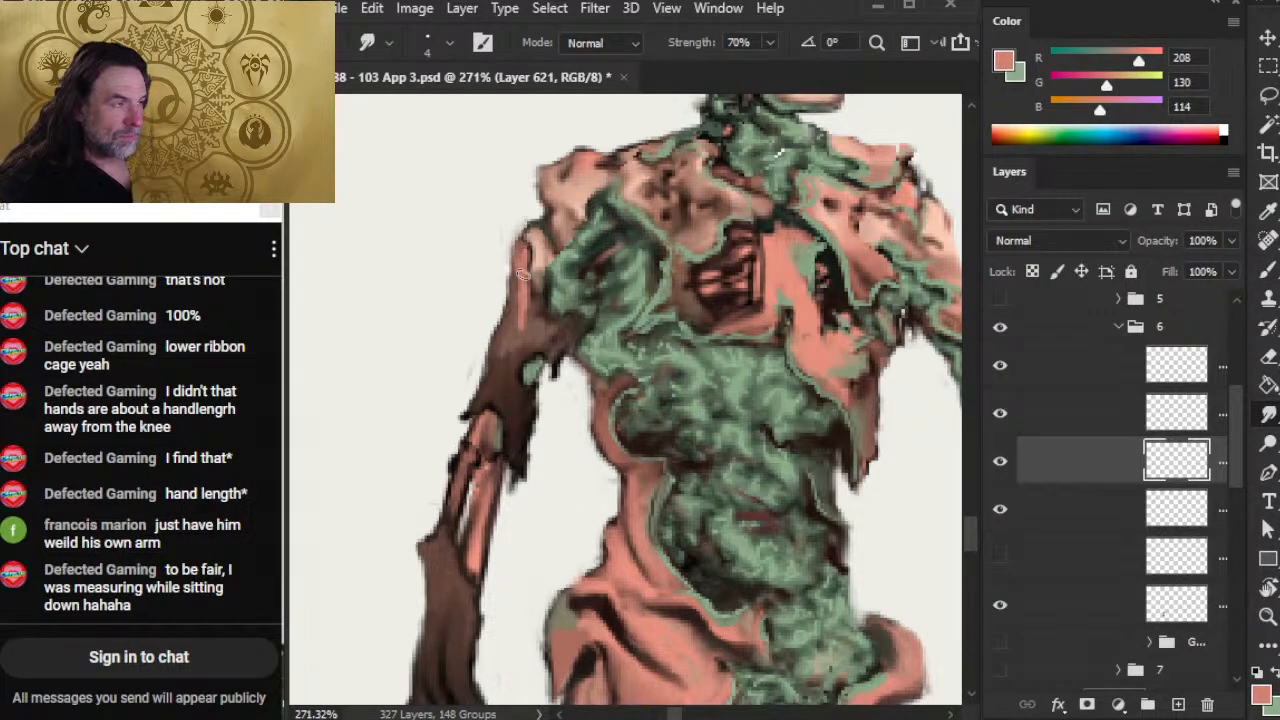
{"action": "key", "text": "b"}
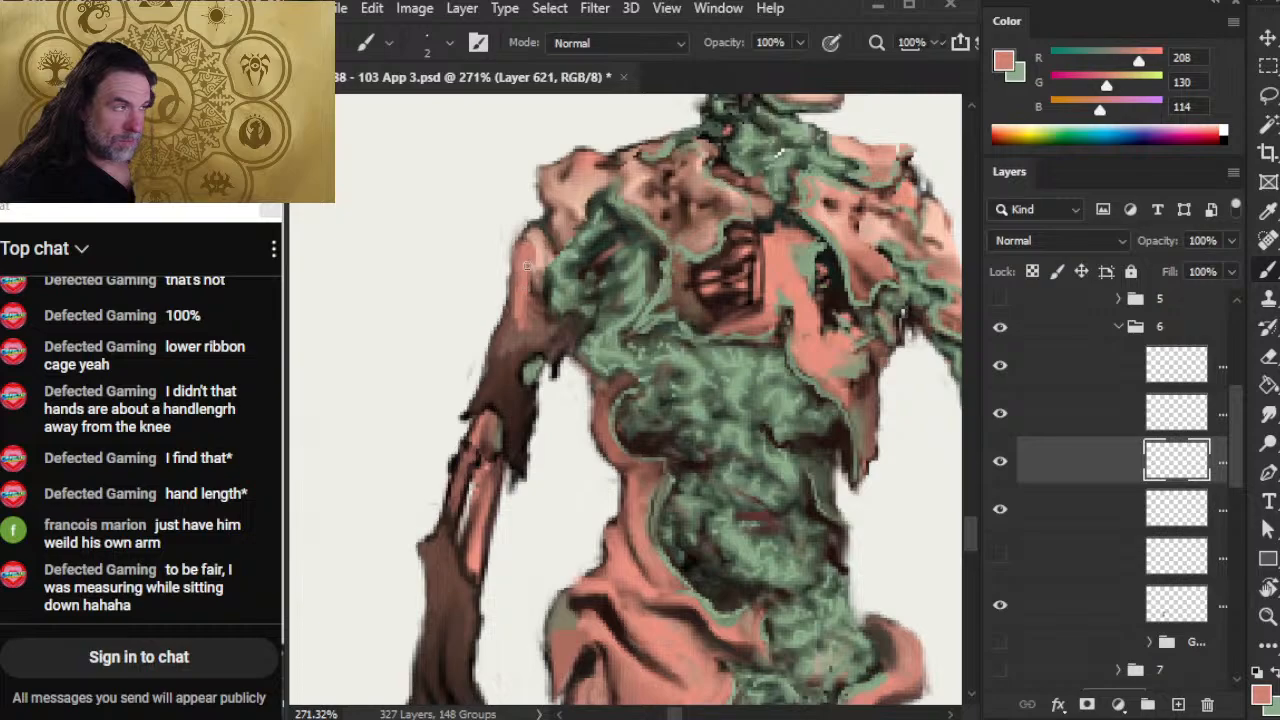
{"action": "key", "text": "r"}
{"action": "key", "text": "b"}
{"action": "left_click", "coordinate": [533, 252], "text": "alt"}
{"action": "key", "text": "r"}
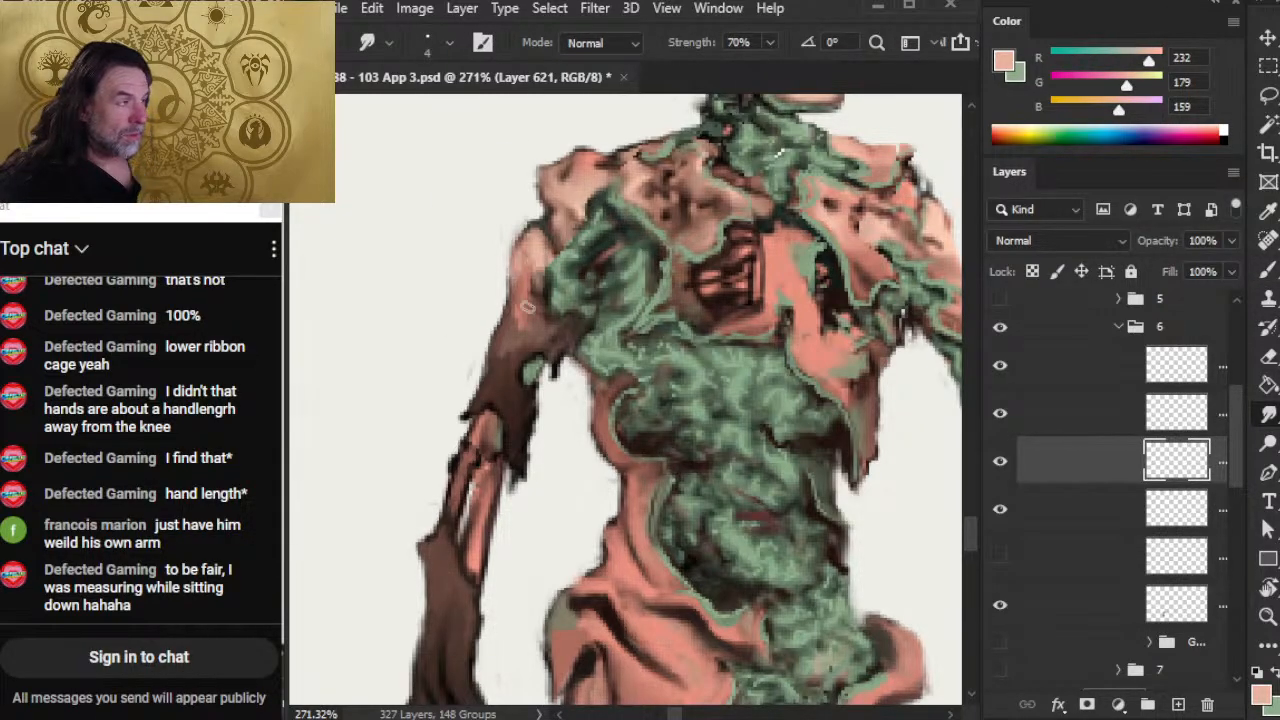
Step: Extend the fungus from the chest onto the armpit skin in sampled light green (RGB 139, 172, 137) and smudge its edges
{"action": "key", "text": "b"}
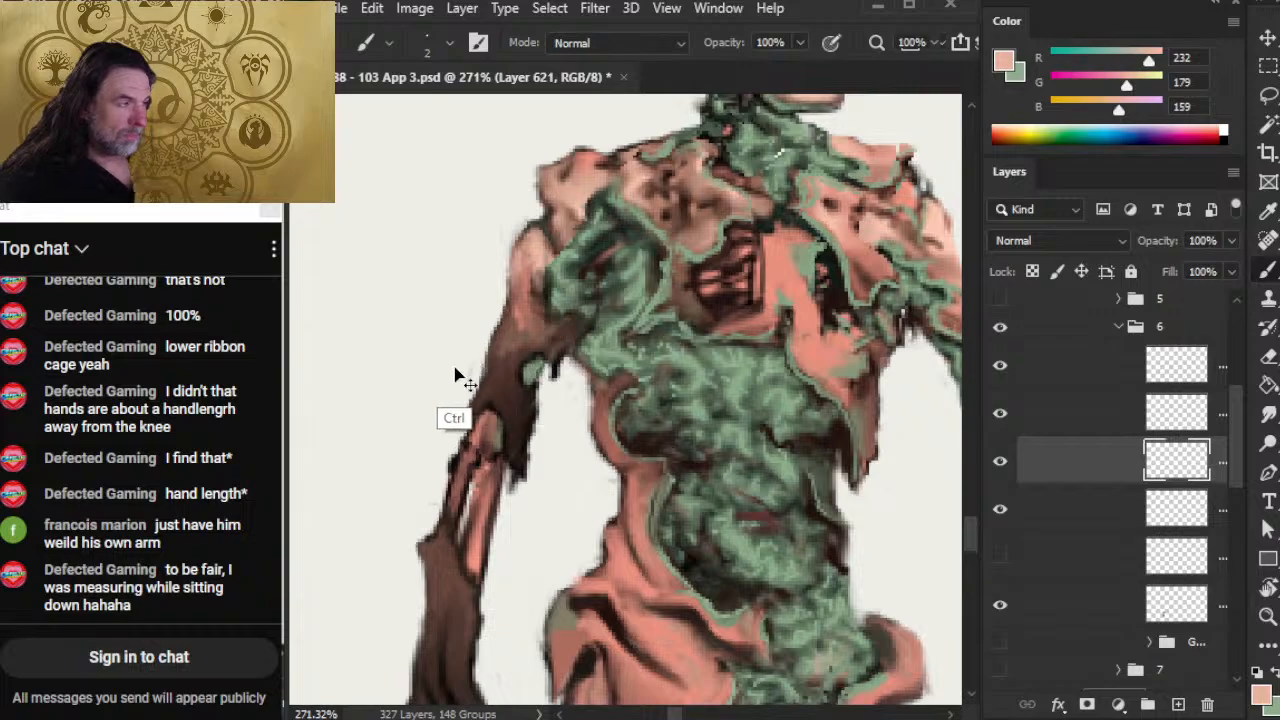
{"action": "left_click", "coordinate": [539, 330], "text": "alt"}
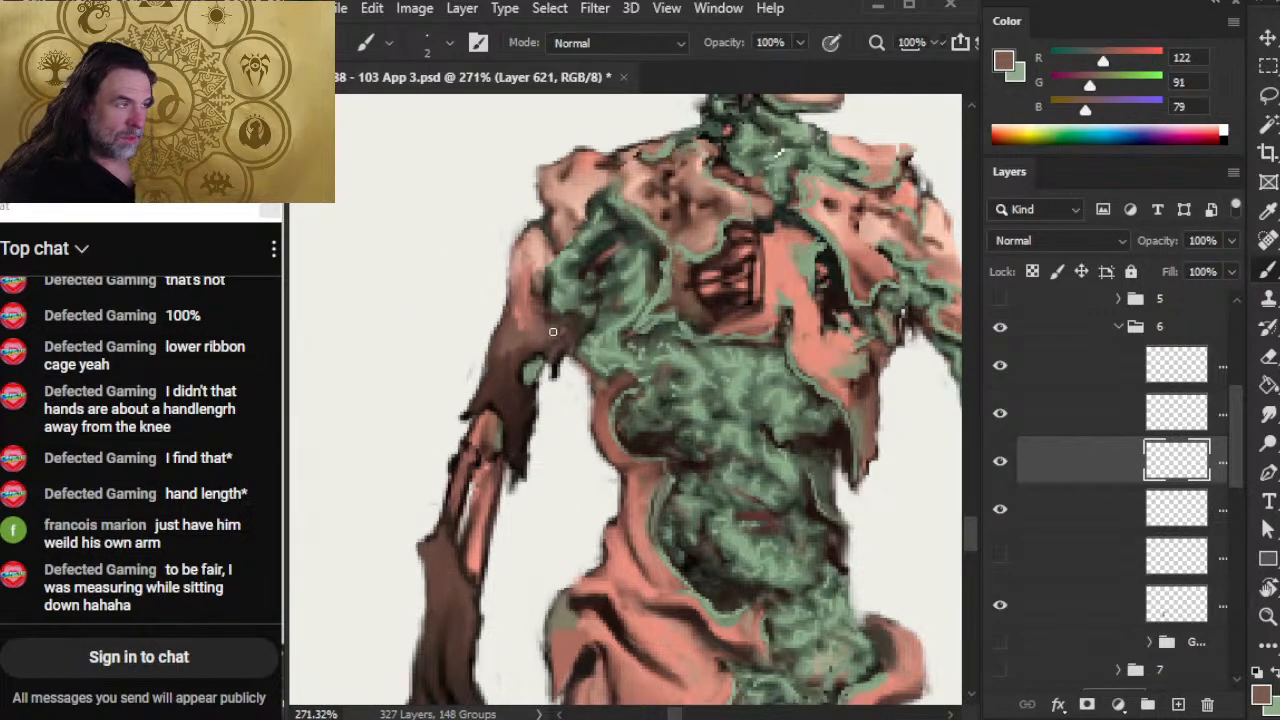
{"action": "left_click", "coordinate": [600, 352], "text": "alt"}
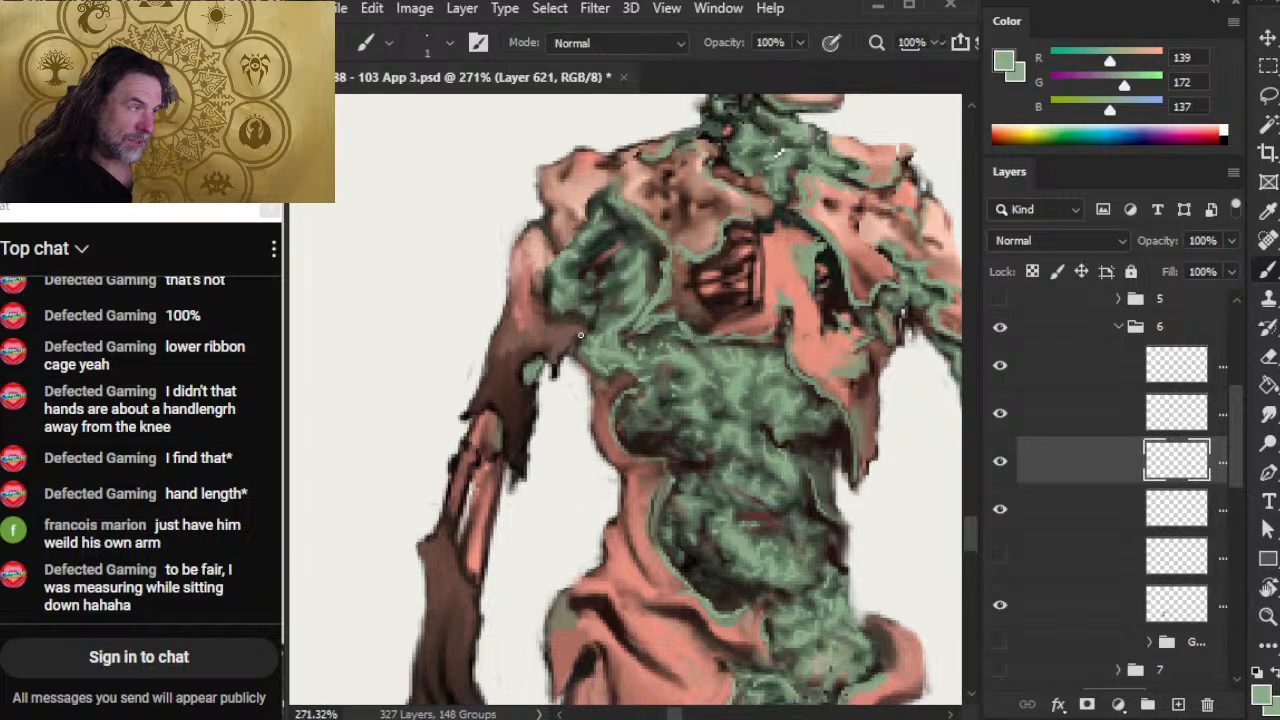
{"action": "mouse_move", "coordinate": [574, 342]}
{"action": "left_mouse_down"}
{"action": "mouse_move", "coordinate": [555, 370]}
{"action": "mouse_move", "coordinate": [560, 356]}
{"action": "left_mouse_up"}
{"action": "key", "text": "r"}
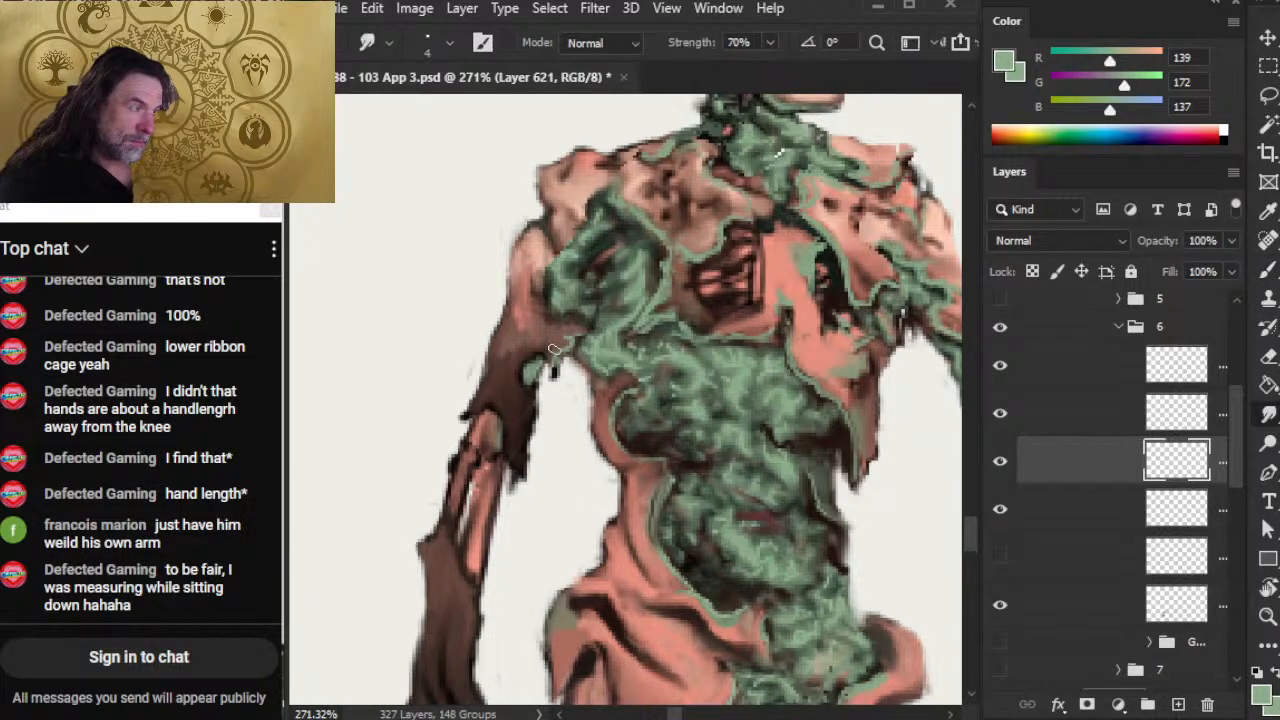
{"action": "key", "text": "b"}
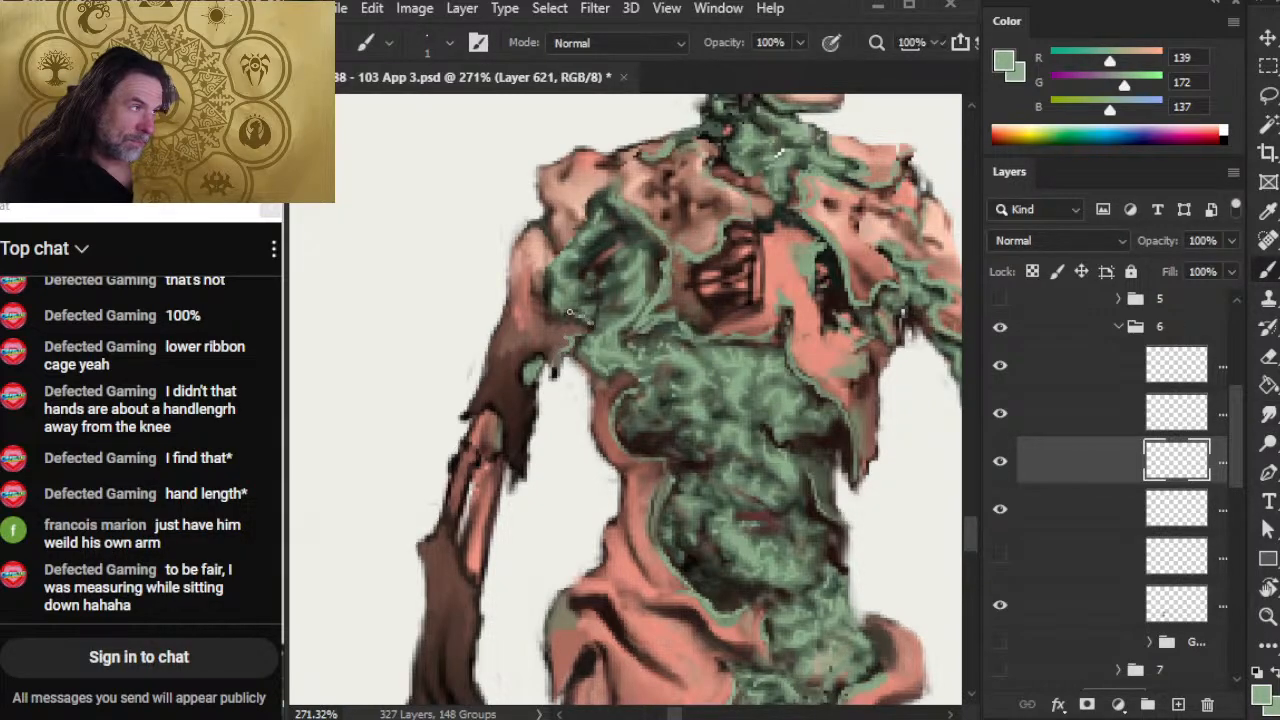
{"action": "key", "text": "r"}
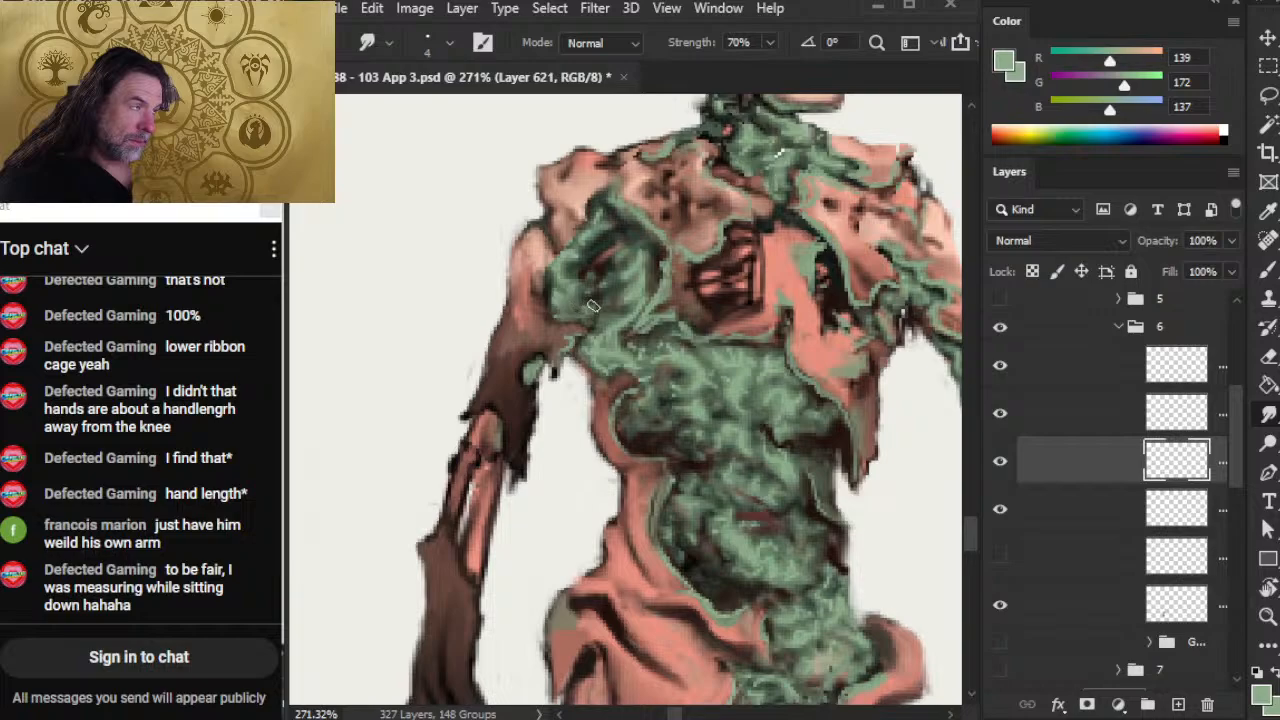
{"action": "left_click_drag", "start_coordinate": [590, 307], "coordinate": [560, 313]}
{"action": "key", "text": "b"}
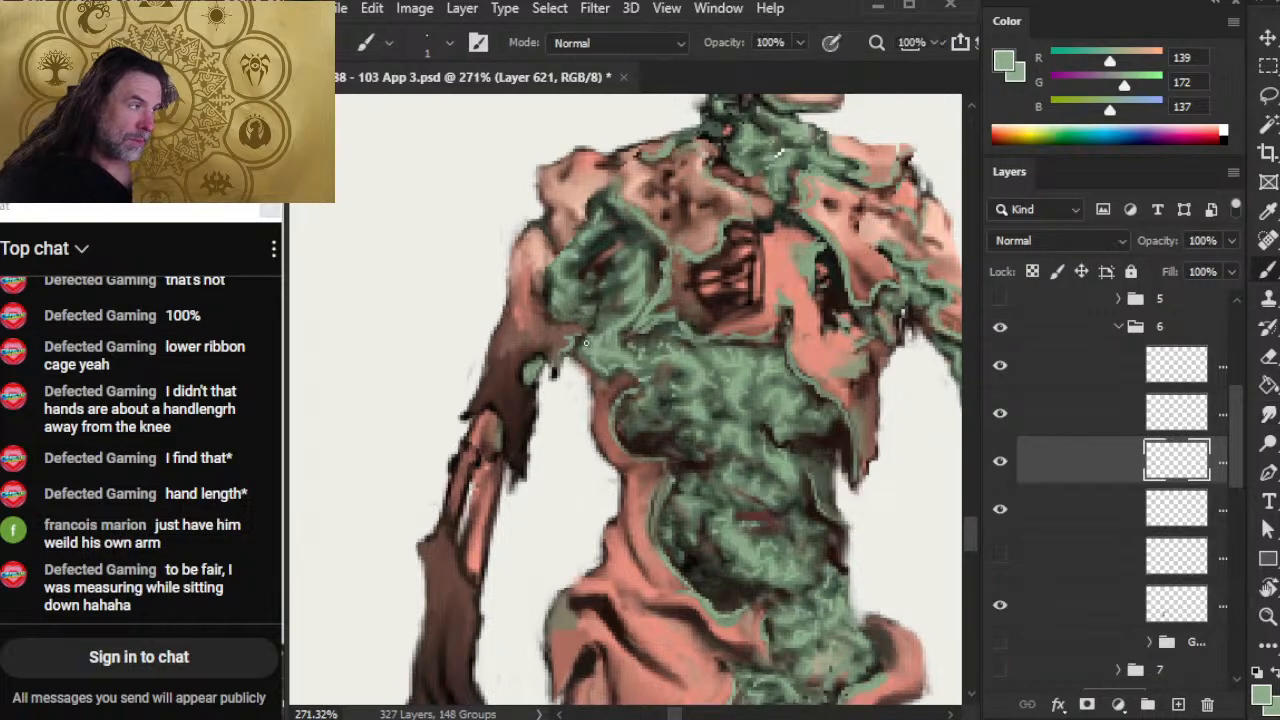
Step: Fill the fungus's lower edge at the armpit with sampled greens (RGB 88, 97, 79 and 117, 139, 112)
{"action": "left_click", "coordinate": [585, 335], "text": "alt"}
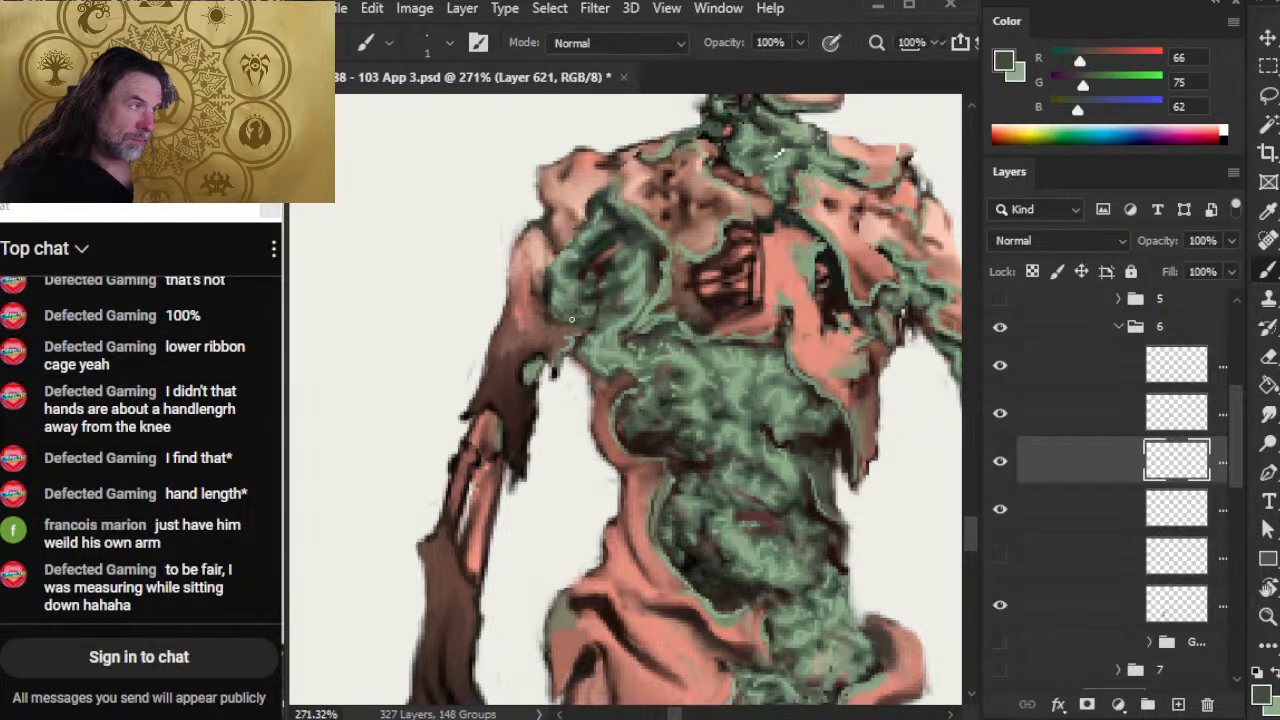
{"action": "left_click", "coordinate": [572, 320], "text": "alt"}
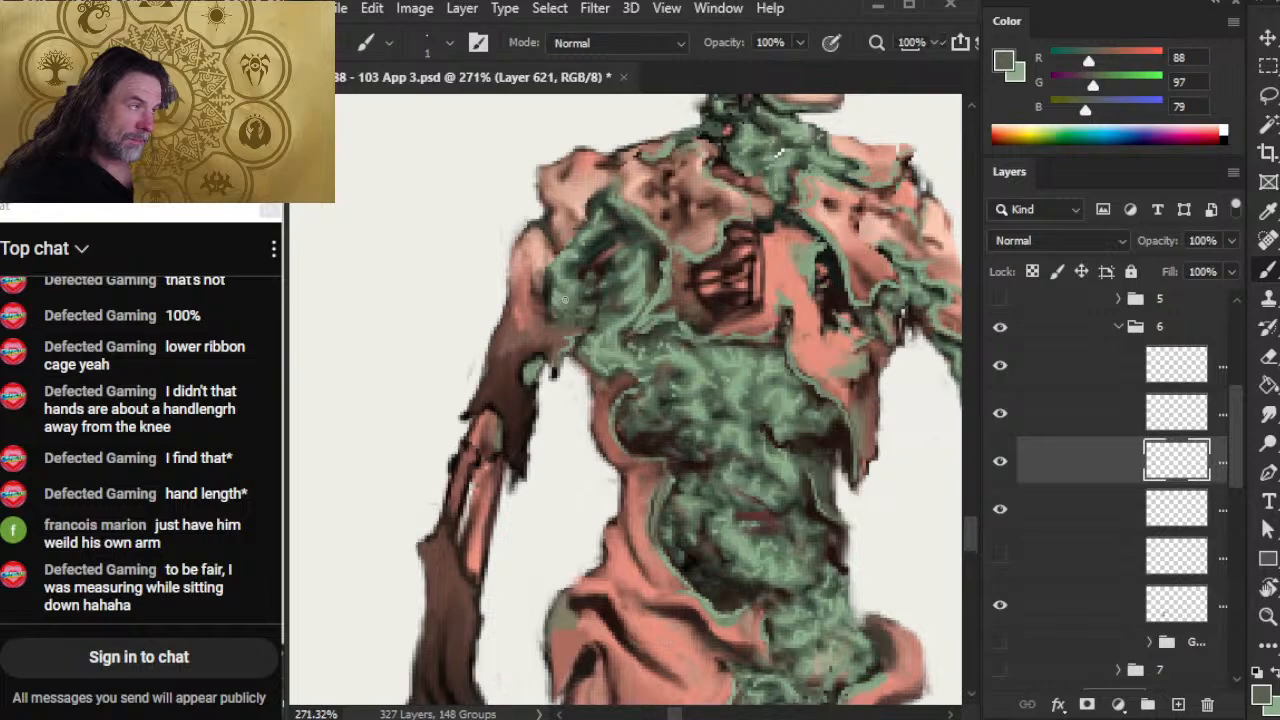
{"action": "left_click", "coordinate": [566, 308], "text": "alt"}
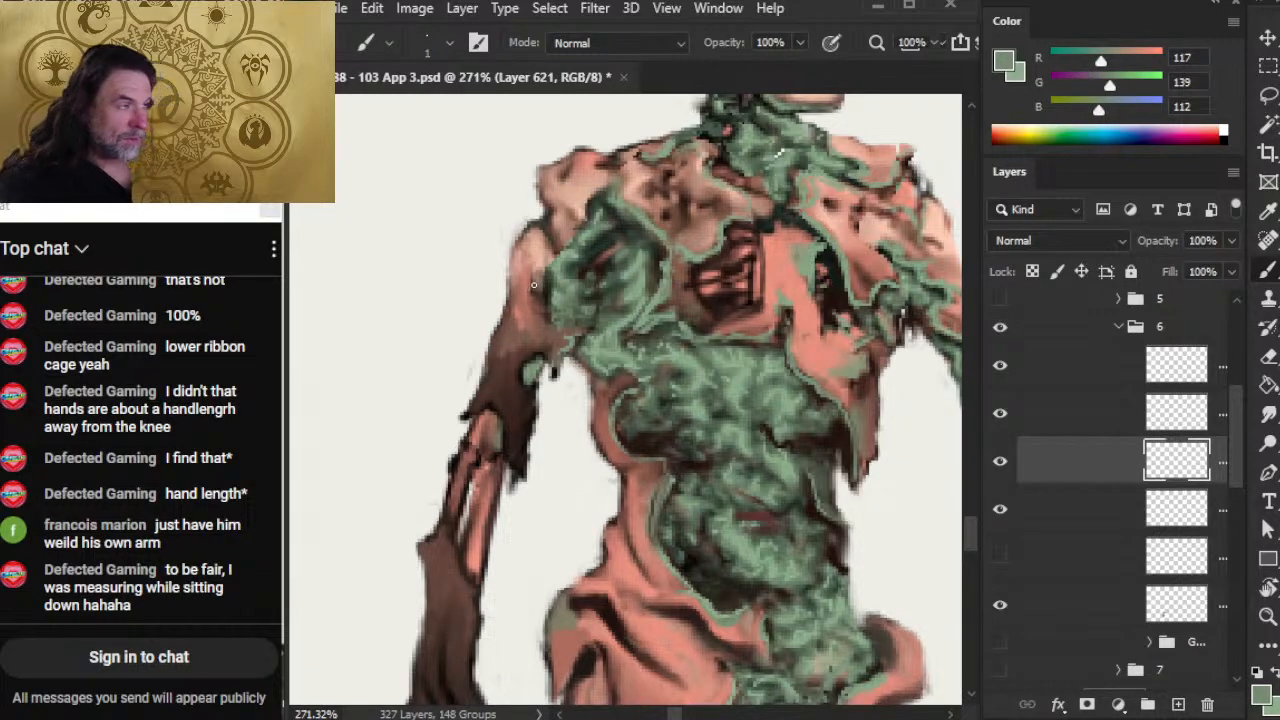
{"action": "key", "text": "r"}
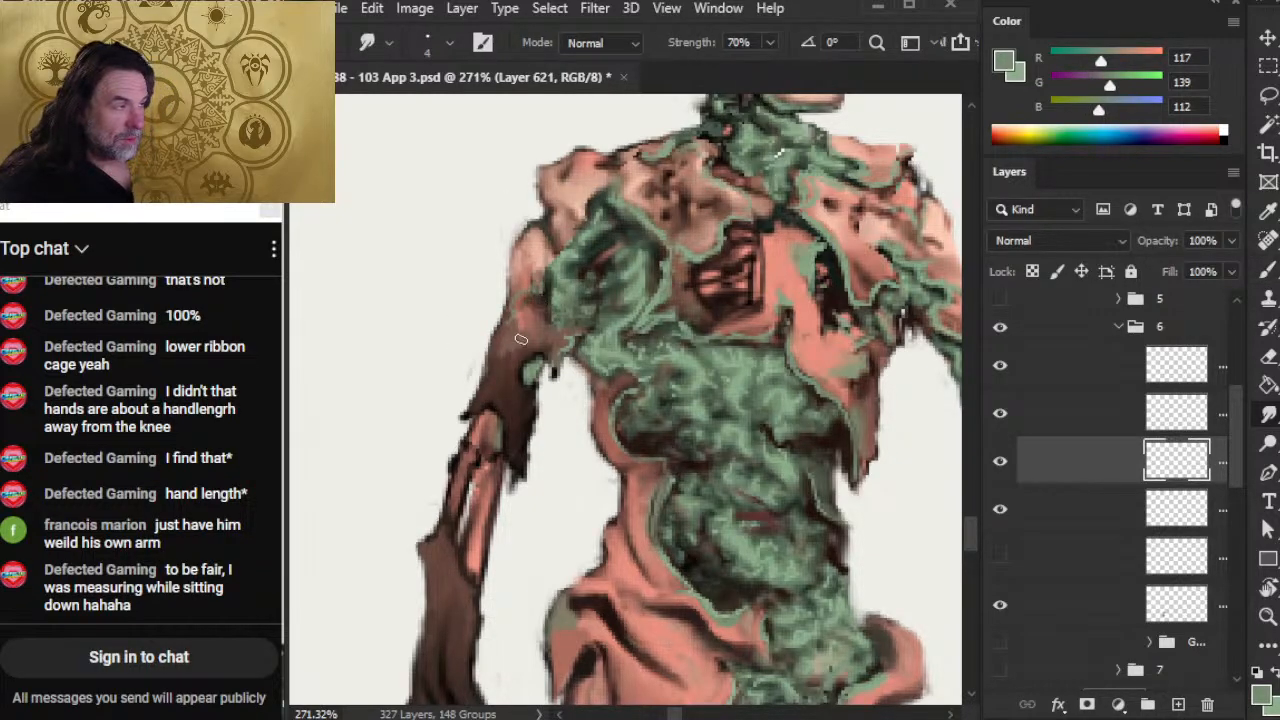
Step: Lighten the upper arm's skin down to its torn end with sampled warm brown (RGB 139, 100, 86) and salmon (RGB 212, 133, 119)
{"action": "key", "text": "b"}
{"action": "left_click", "coordinate": [532, 375], "text": "alt"}
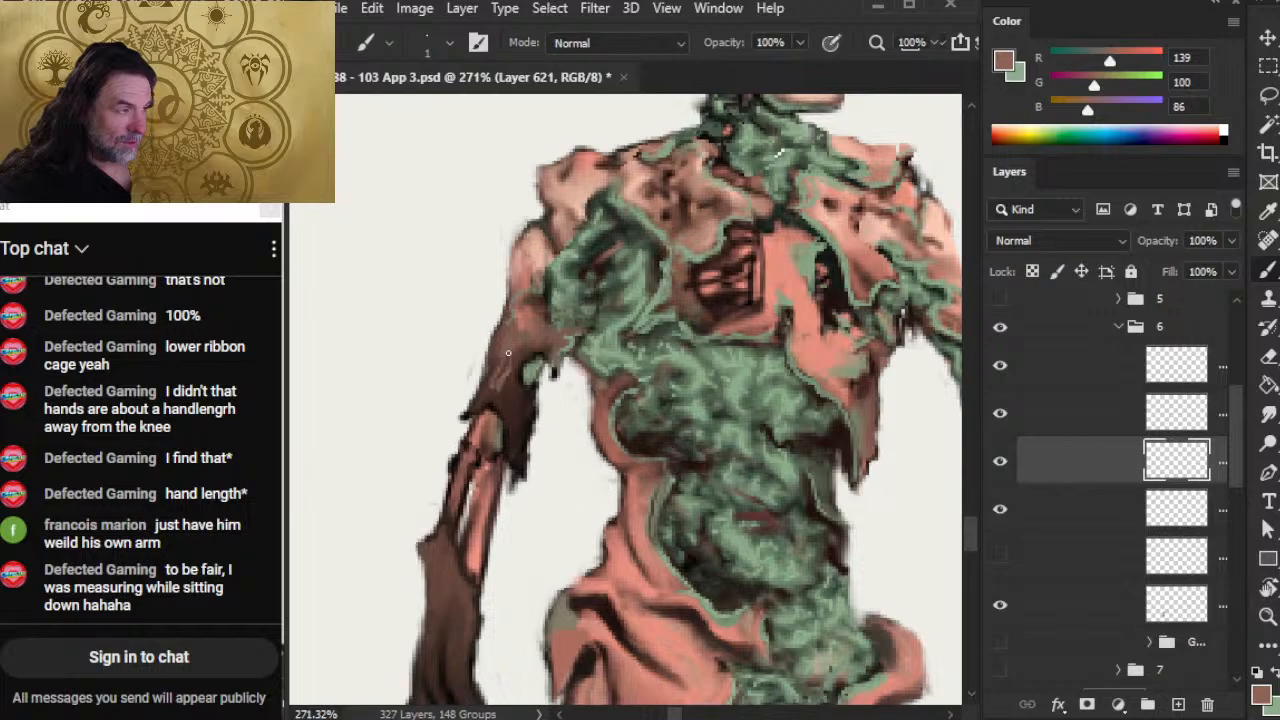
{"action": "left_click_drag", "start_coordinate": [758, 422], "coordinate": [618, 303]}
{"action": "left_click", "coordinate": [537, 577], "text": "alt"}
{"action": "left_click_drag", "start_coordinate": [469, 501], "coordinate": [546, 599]}
{"action": "mouse_move", "coordinate": [454, 318]}
{"action": "left_mouse_down"}
{"action": "mouse_move", "coordinate": [457, 291]}
{"action": "mouse_move", "coordinate": [450, 366]}
{"action": "mouse_move", "coordinate": [446, 352]}
{"action": "mouse_move", "coordinate": [432, 362]}
{"action": "mouse_move", "coordinate": [444, 350]}
{"action": "mouse_move", "coordinate": [420, 380]}
{"action": "mouse_move", "coordinate": [452, 378]}
{"action": "mouse_move", "coordinate": [458, 340]}
{"action": "mouse_move", "coordinate": [504, 315]}
{"action": "mouse_move", "coordinate": [504, 277]}
{"action": "mouse_move", "coordinate": [518, 309]}
{"action": "left_mouse_up"}
{"action": "key", "text": "r"}
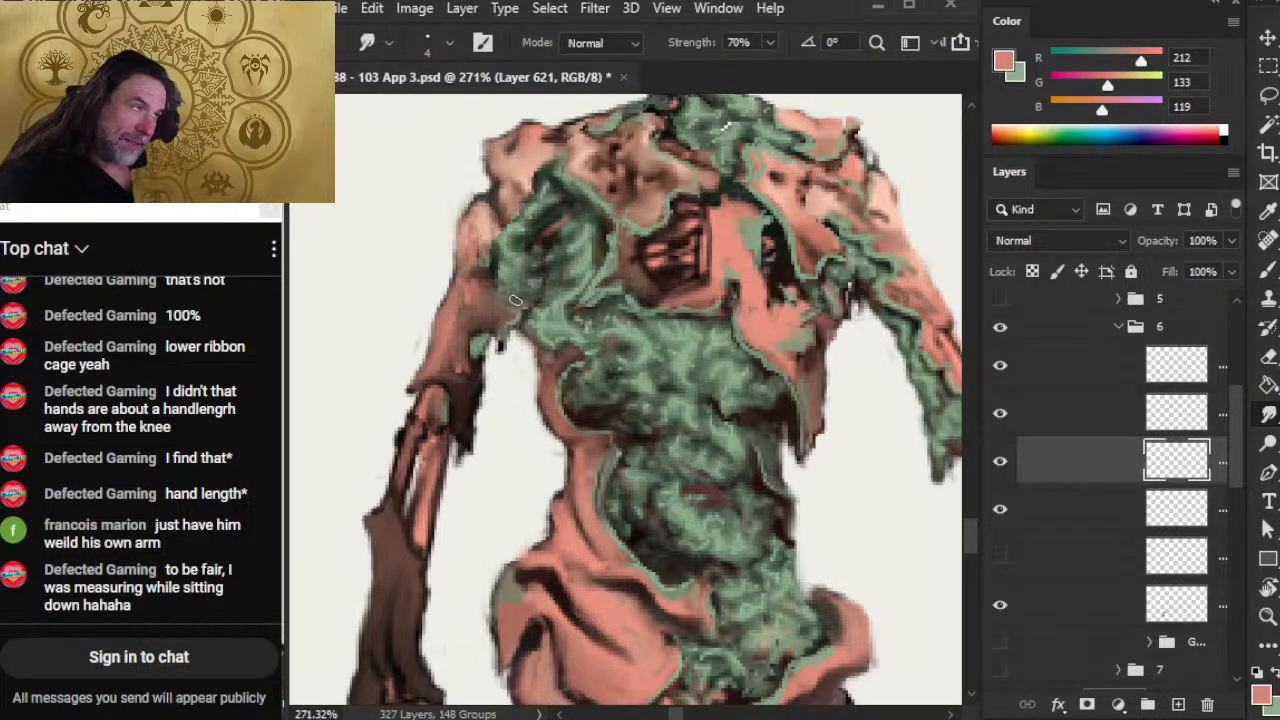
Step: Touch up the armpit in sampled dark brown (RGB 50, 38, 32) and repaint the hanging upper-arm skin in reddish brown (RGB 144, 94, 84), smudging it
{"action": "key", "text": "b"}
{"action": "left_click", "coordinate": [490, 336], "text": "alt"}
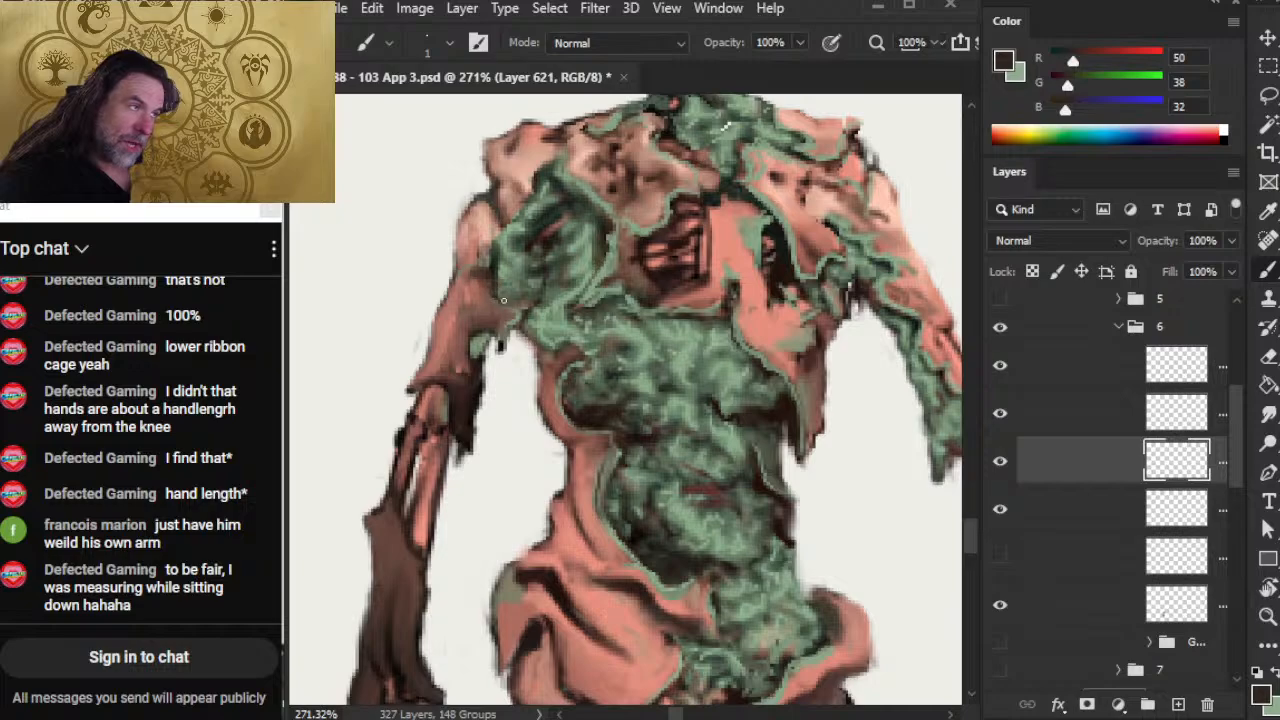
{"action": "key", "text": "r"}
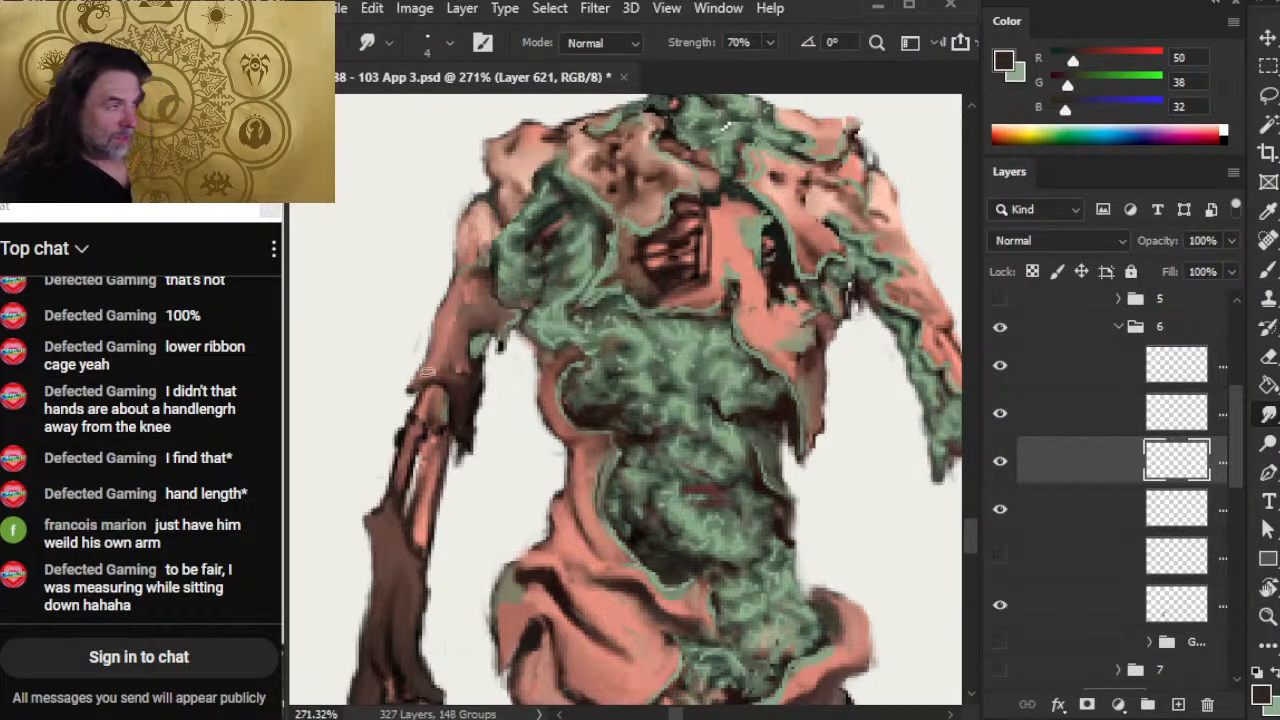
{"action": "key", "text": "b"}
{"action": "left_click_drag", "start_coordinate": [487, 346], "coordinate": [460, 410]}
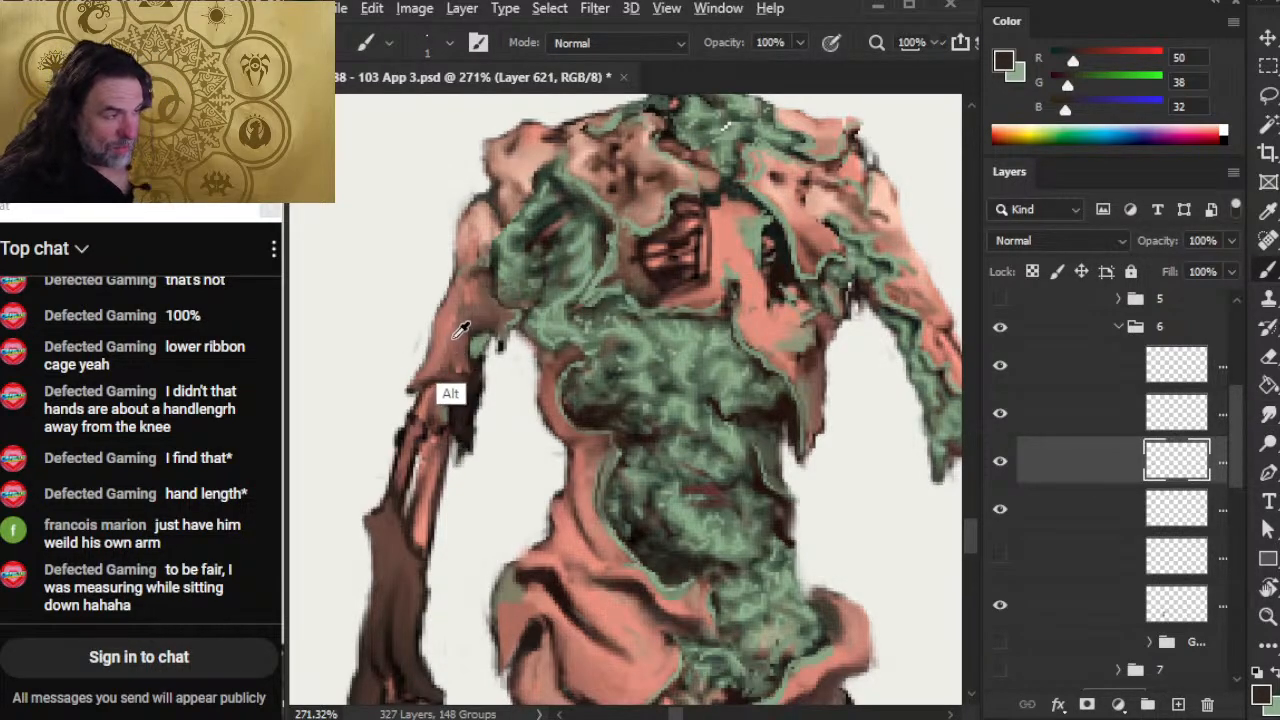
{"action": "left_click", "coordinate": [465, 377], "text": "alt"}
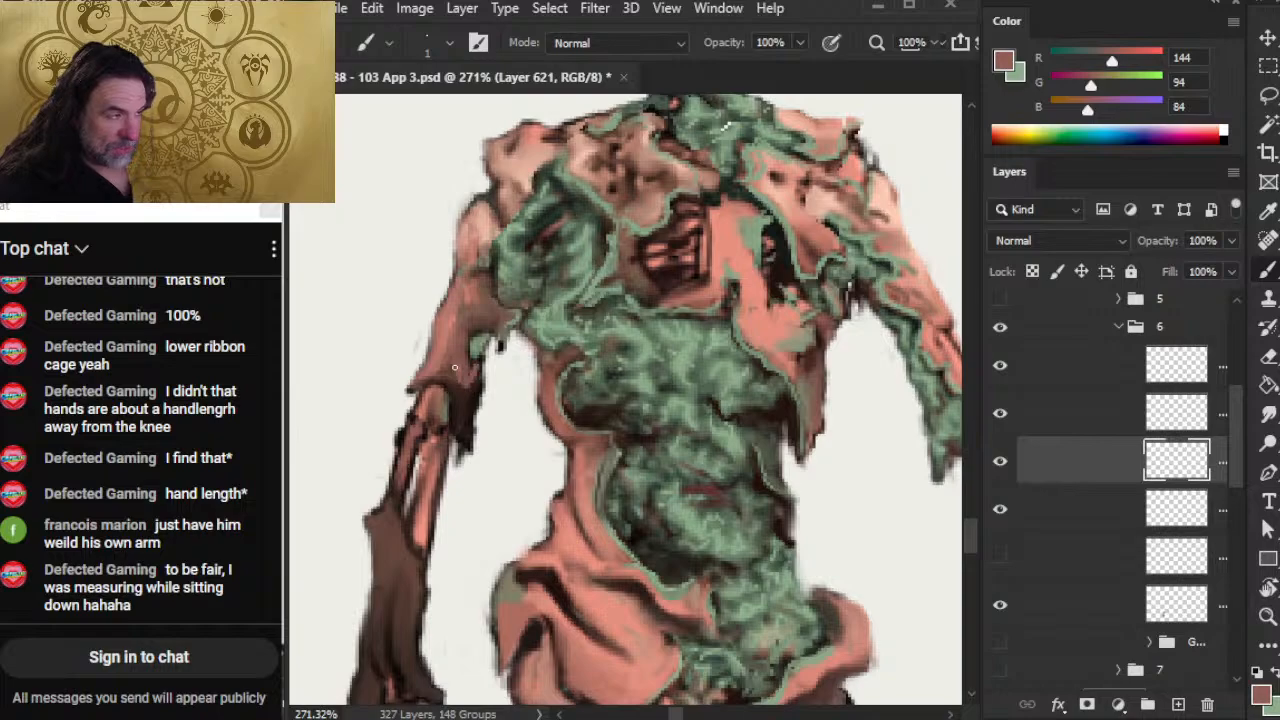
{"action": "key", "text": "r"}
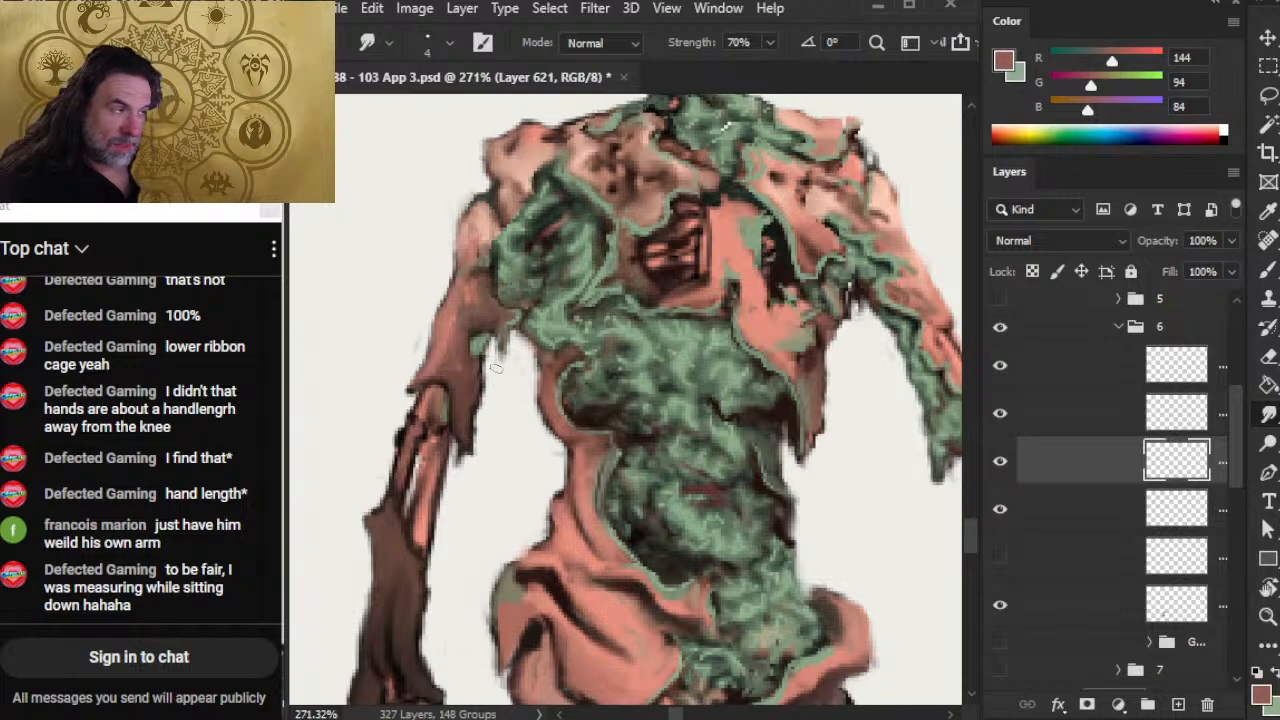
Step: Define the ragged armpit edge in near-black brown (RGB 41, 35, 27) and blend brown (RGB 127, 78, 67) into the adjoining torso side
{"action": "key", "text": "b"}
{"action": "left_click", "coordinate": [477, 333], "text": "alt"}
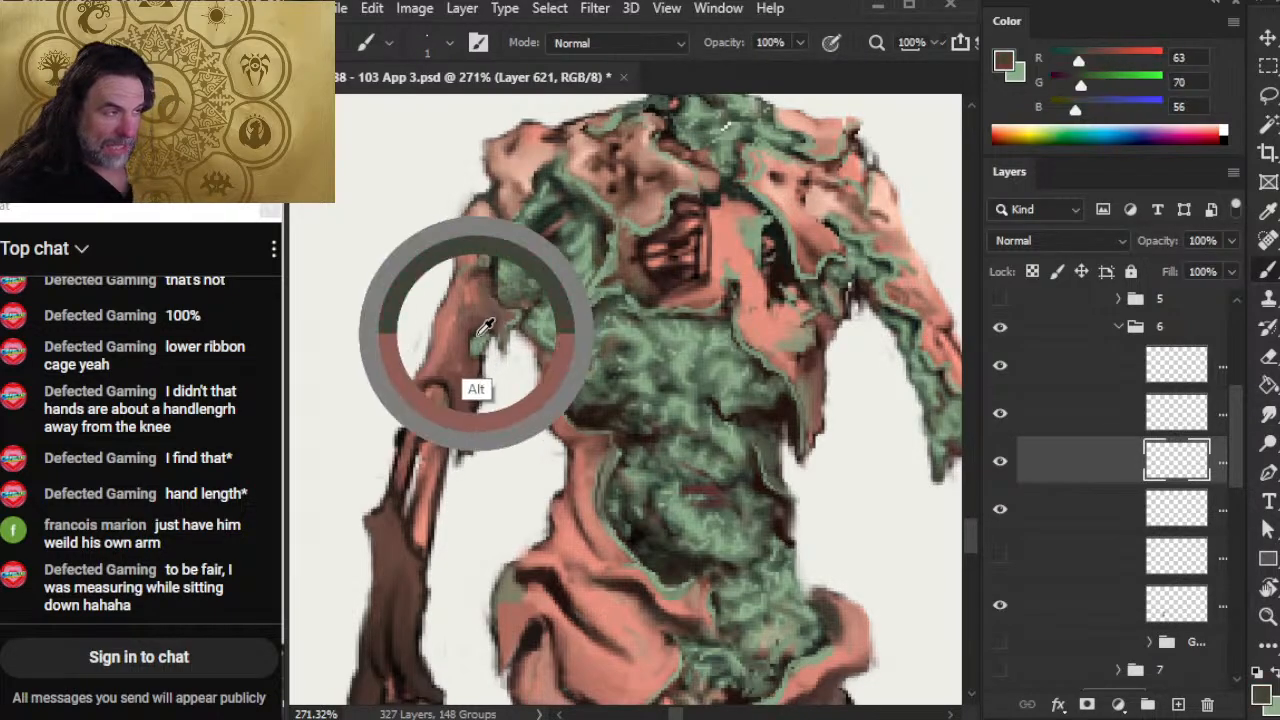
{"action": "left_click_drag", "start_coordinate": [497, 338], "coordinate": [522, 328]}
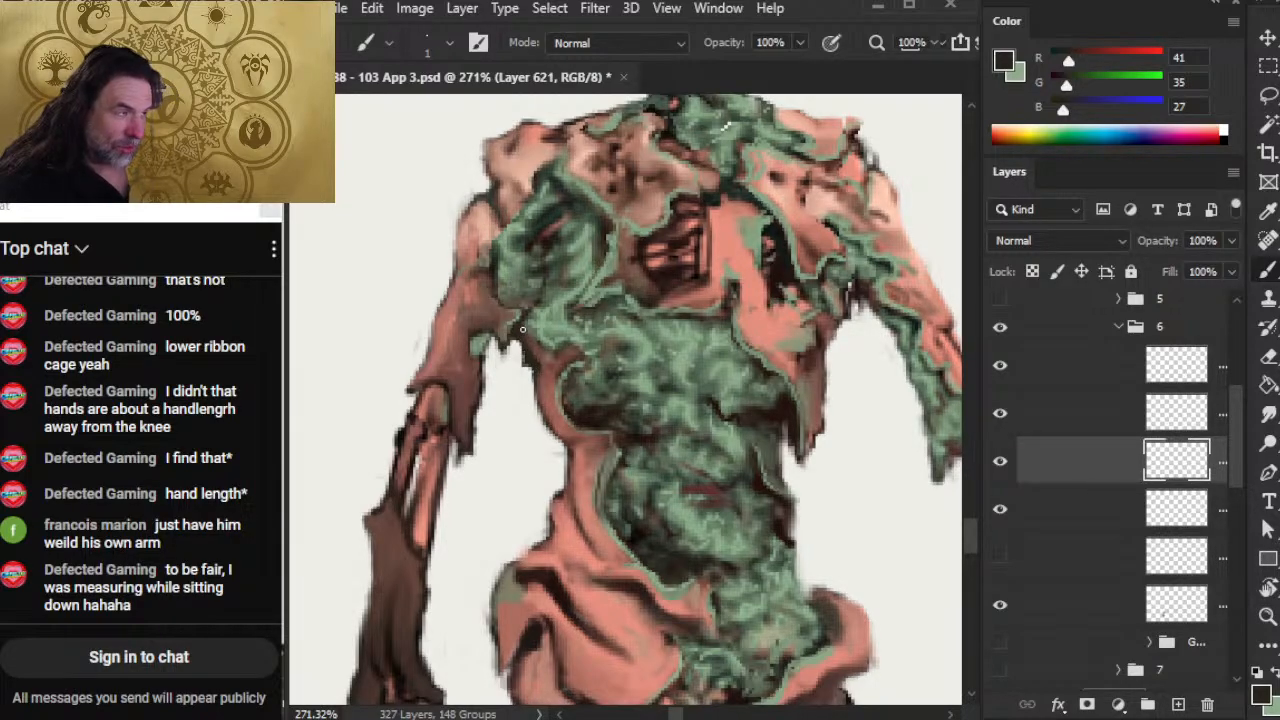
{"action": "left_click", "coordinate": [544, 366], "text": "alt"}
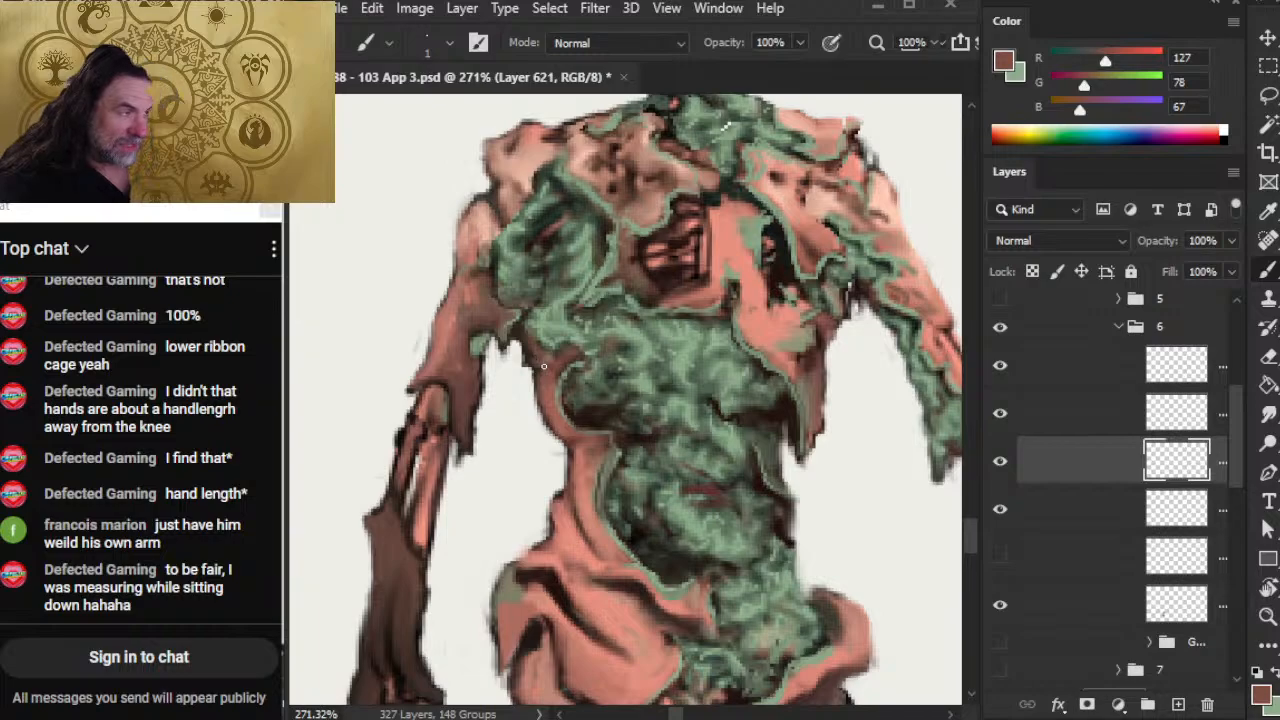
{"action": "key", "text": "r"}
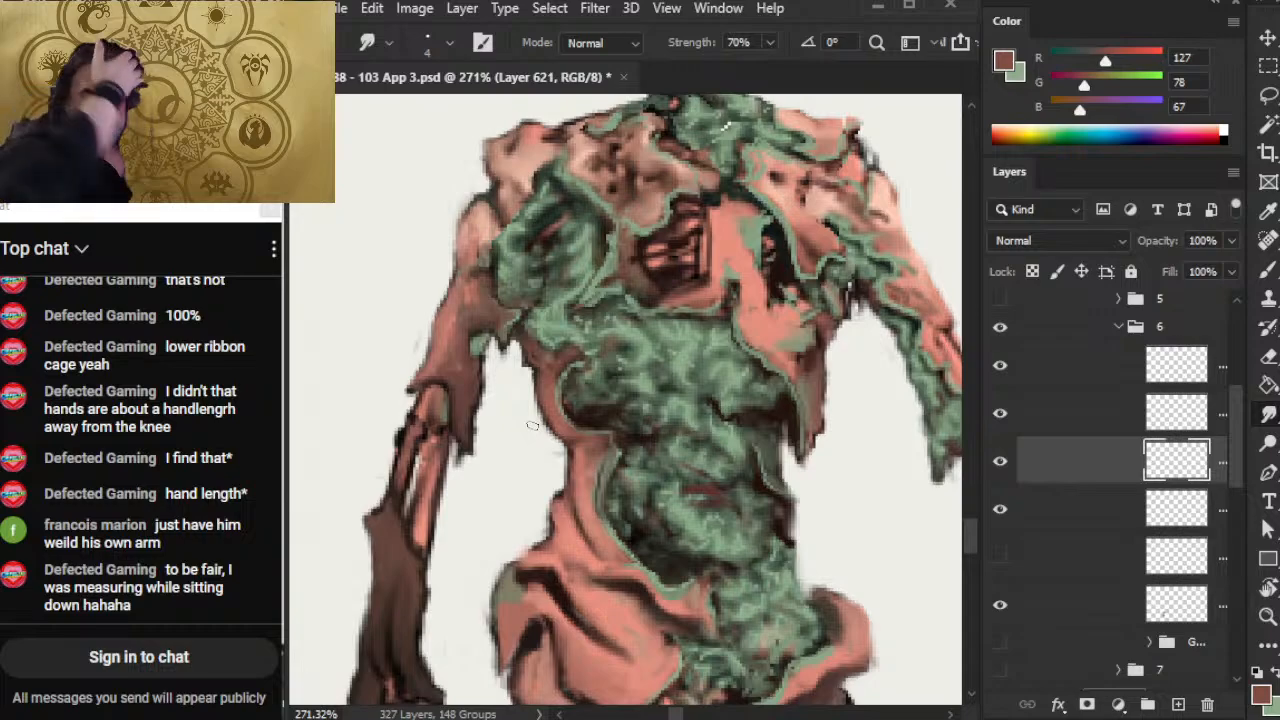
Step: Highlight the upper arm below the shoulder with sampled brown-pink (RGB 175, 114, 98) and pale peach (RGB 233, 180, 159), smudging the strokes downward
{"action": "key", "text": "b"}
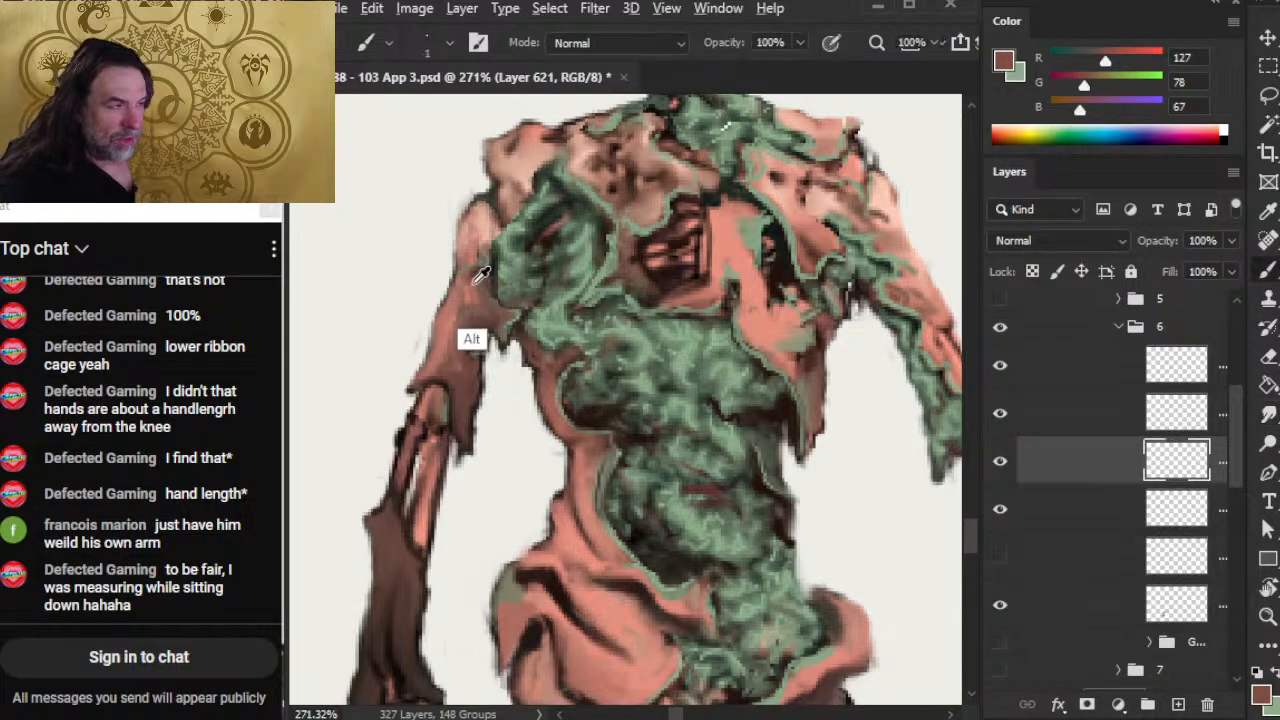
{"action": "left_click", "coordinate": [458, 297], "text": "alt"}
{"action": "left_click", "coordinate": [472, 248], "text": "alt"}
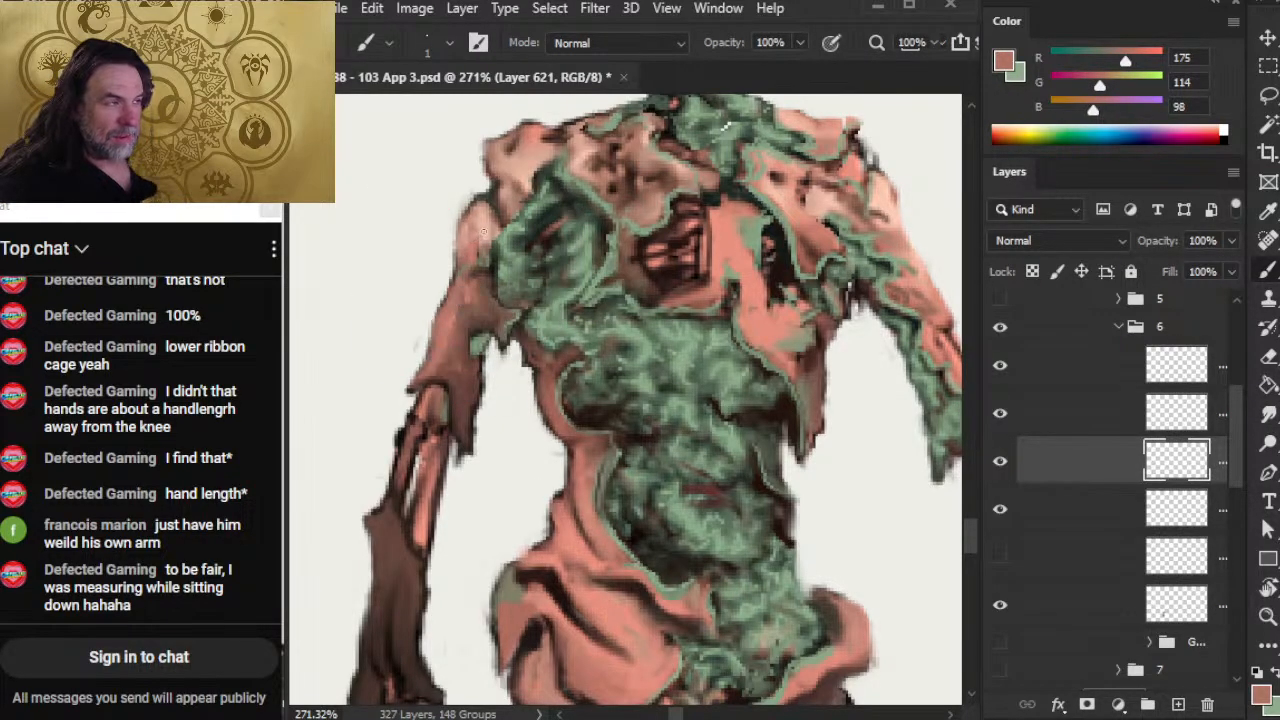
{"action": "left_click", "coordinate": [474, 241], "text": "alt"}
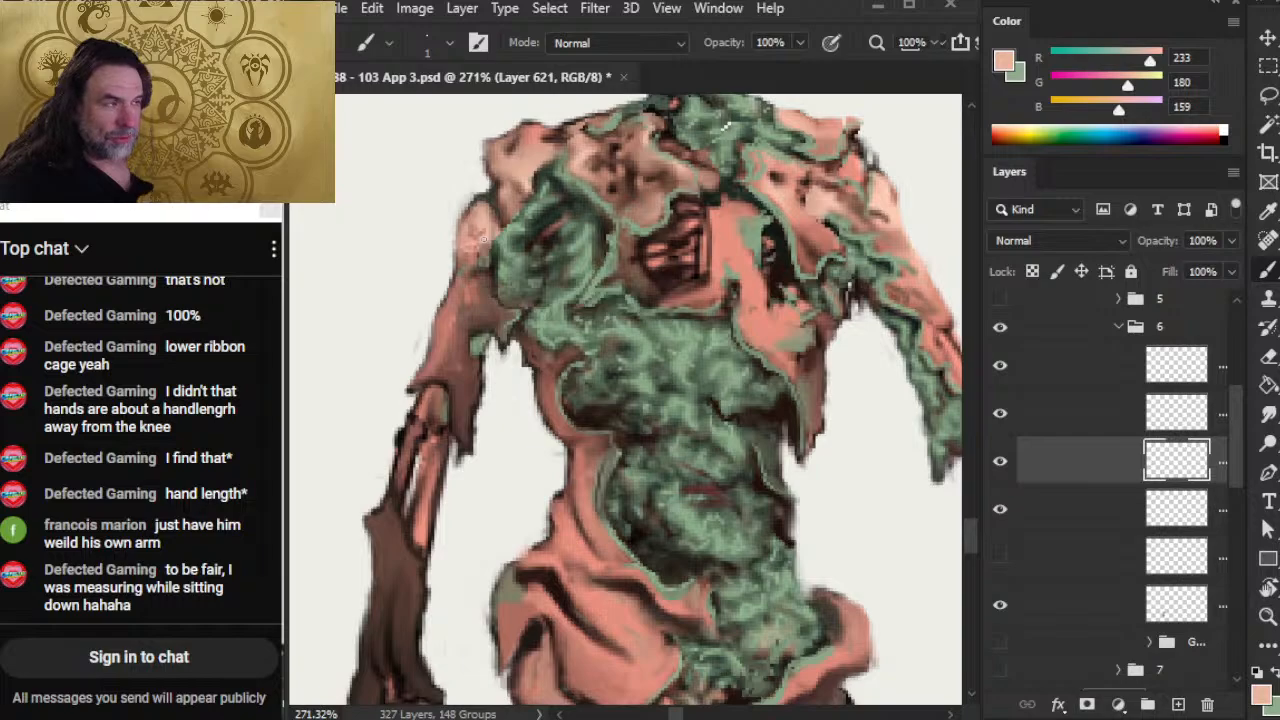
{"action": "key", "text": "r"}
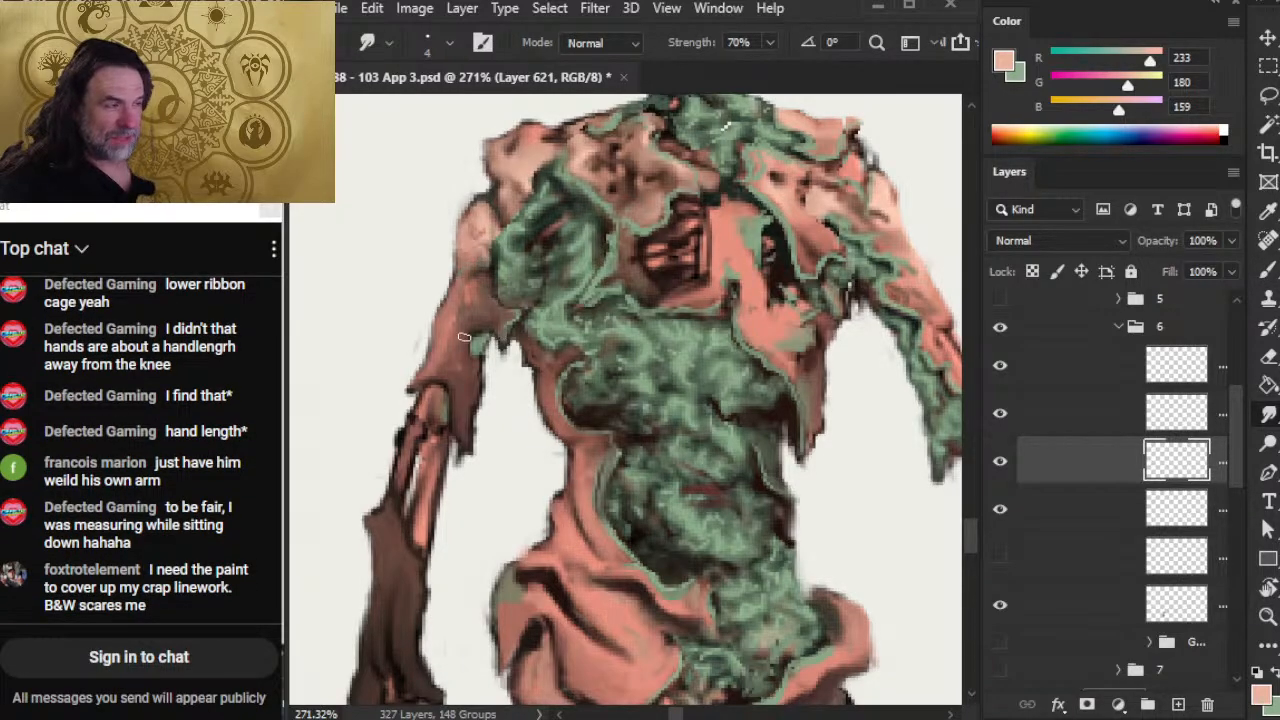
{"action": "key", "text": "b"}
{"action": "key", "text": "r"}
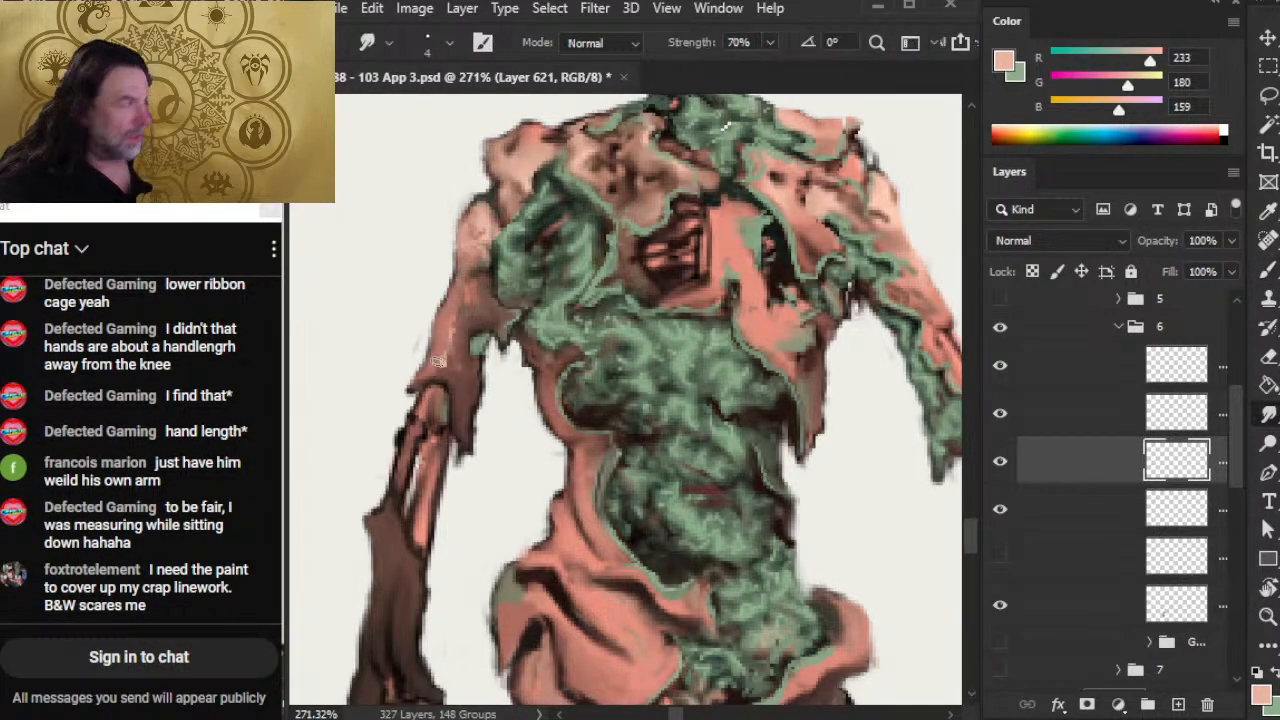
Step: Lighten the lower part of the upper arm's skin with muted salmon (RGB 180, 118, 103) sampled from the waist and smudge it in
{"action": "left_click_drag", "start_coordinate": [624, 430], "coordinate": [586, 372]}
{"action": "key", "text": "b"}
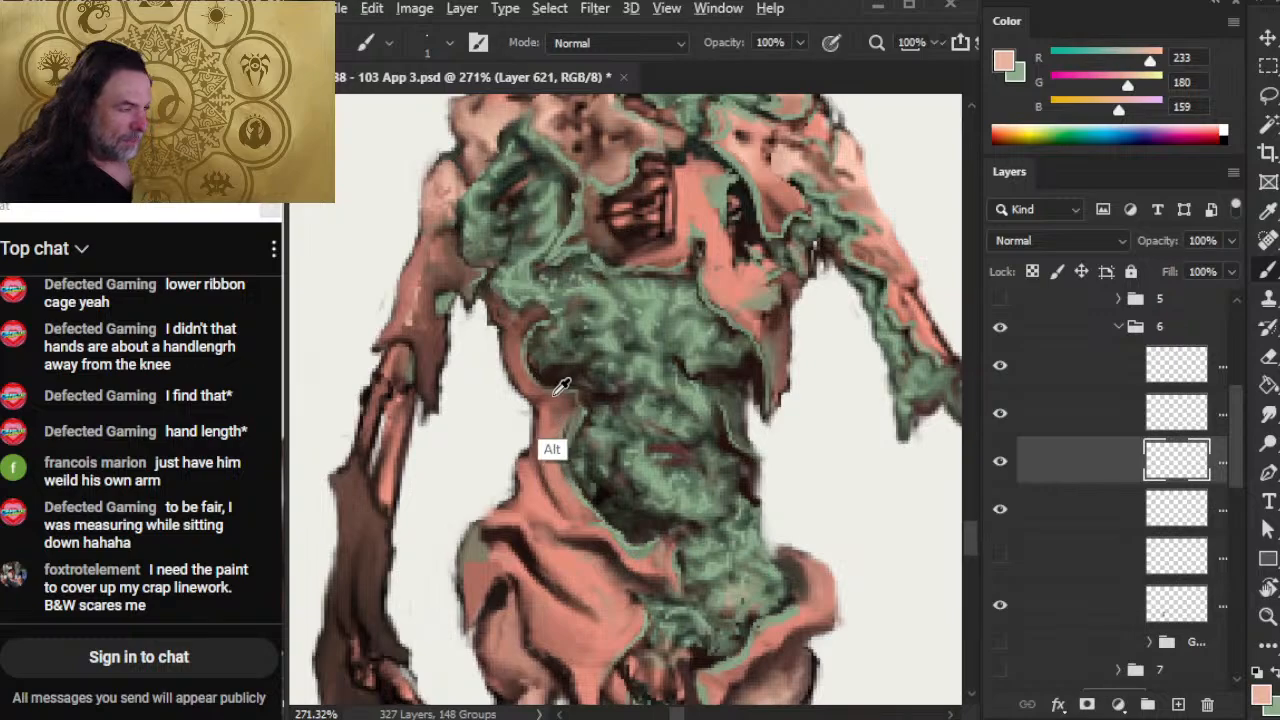
{"action": "left_click", "coordinate": [557, 418], "text": "alt"}
{"action": "mouse_move", "coordinate": [557, 418]}
{"action": "left_mouse_down"}
{"action": "mouse_move", "coordinate": [551, 403]}
{"action": "mouse_move", "coordinate": [563, 440]}
{"action": "left_mouse_up"}
{"action": "left_click_drag", "start_coordinate": [410, 409], "coordinate": [461, 472]}
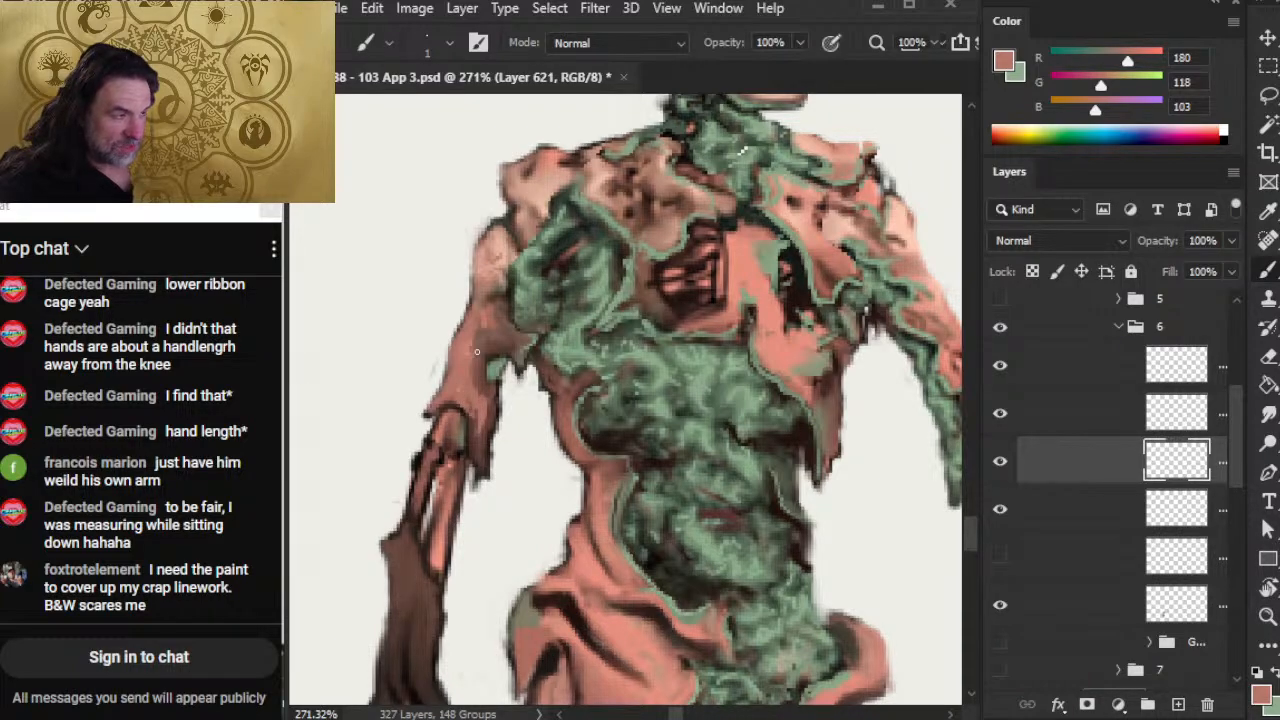
{"action": "key", "text": "r"}
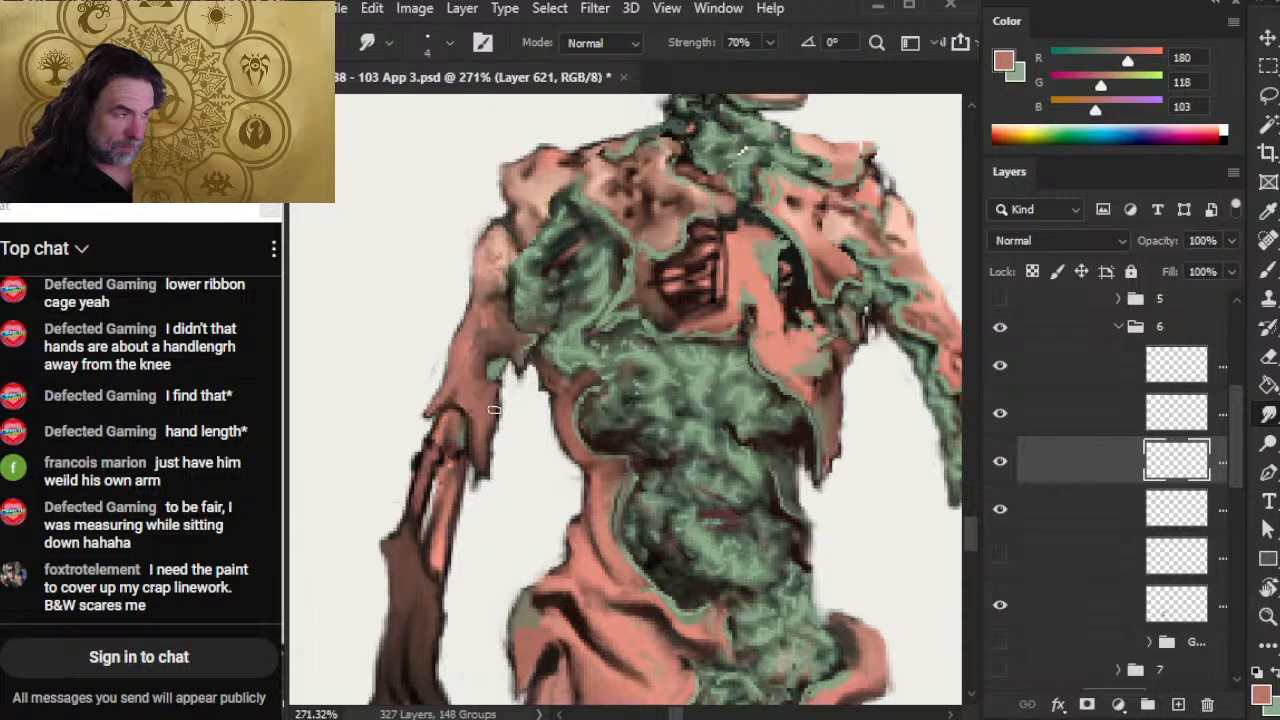
Step: Add dark brown accents (RGB 59, 38, 33) around the torn skin above the exposed elbow bone and smudge them
{"action": "key", "text": "b"}
{"action": "left_click", "coordinate": [446, 455], "text": "alt"}
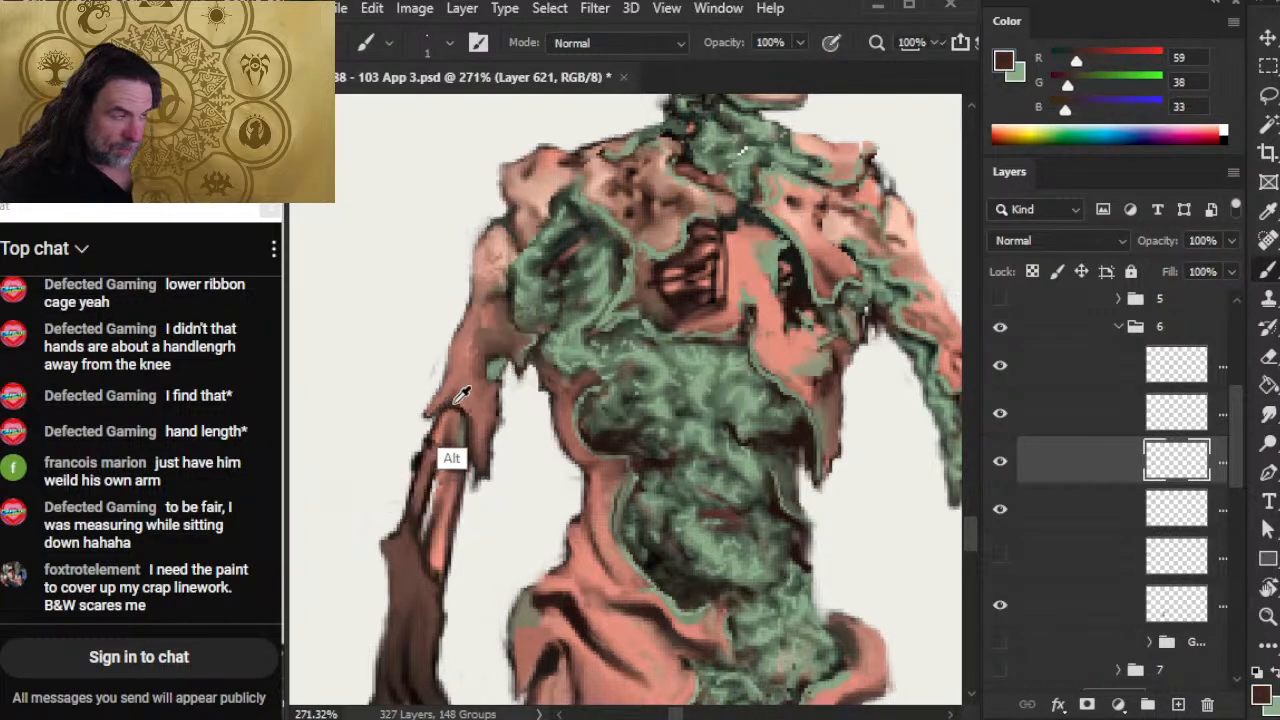
{"action": "left_click", "coordinate": [455, 399], "text": "alt"}
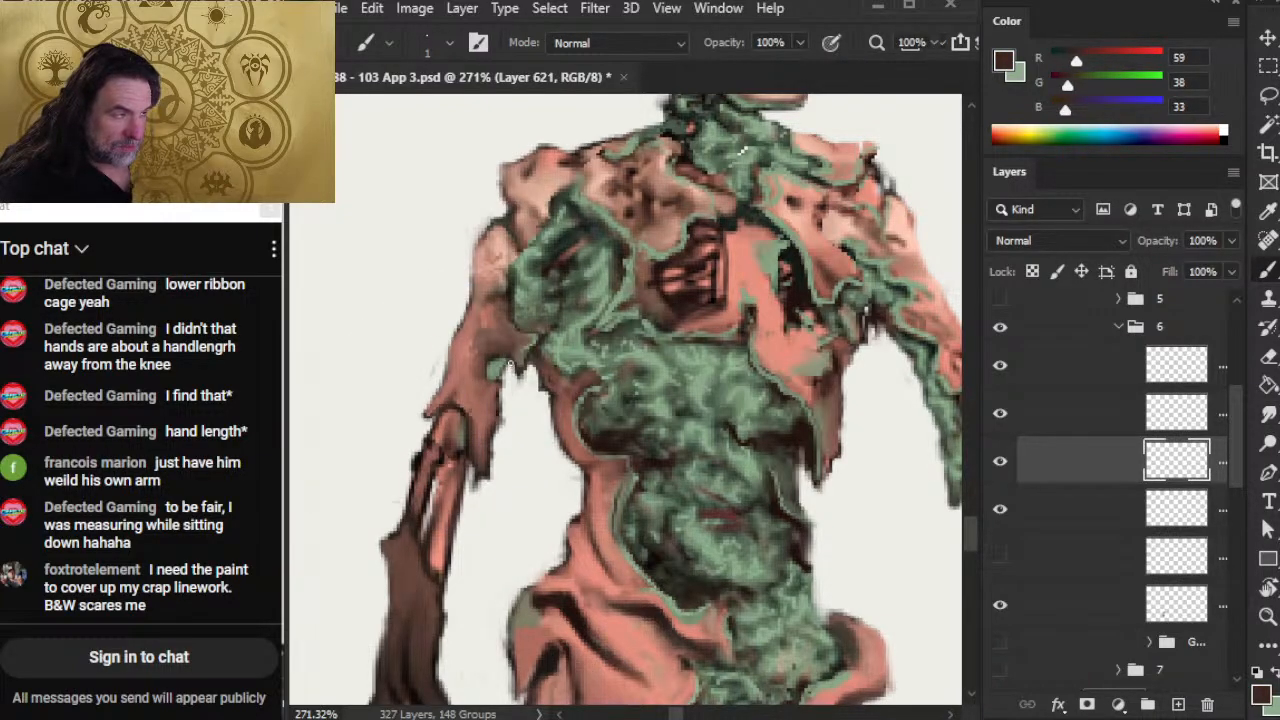
{"action": "key", "text": "r"}
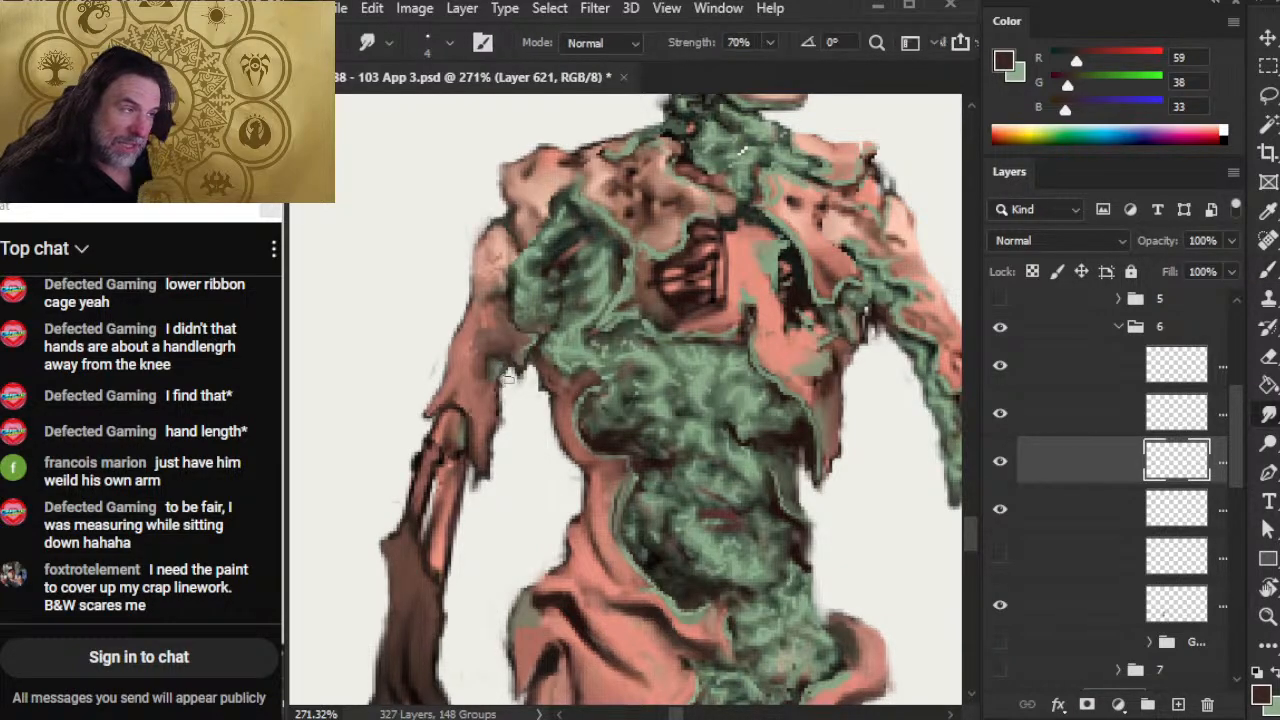
Step: Shade the upper arm's inner edge and the small fungus tip at the armpit in the same dark brown, blending with repeated smudges
{"action": "key", "text": "b"}
{"action": "key", "text": "r"}
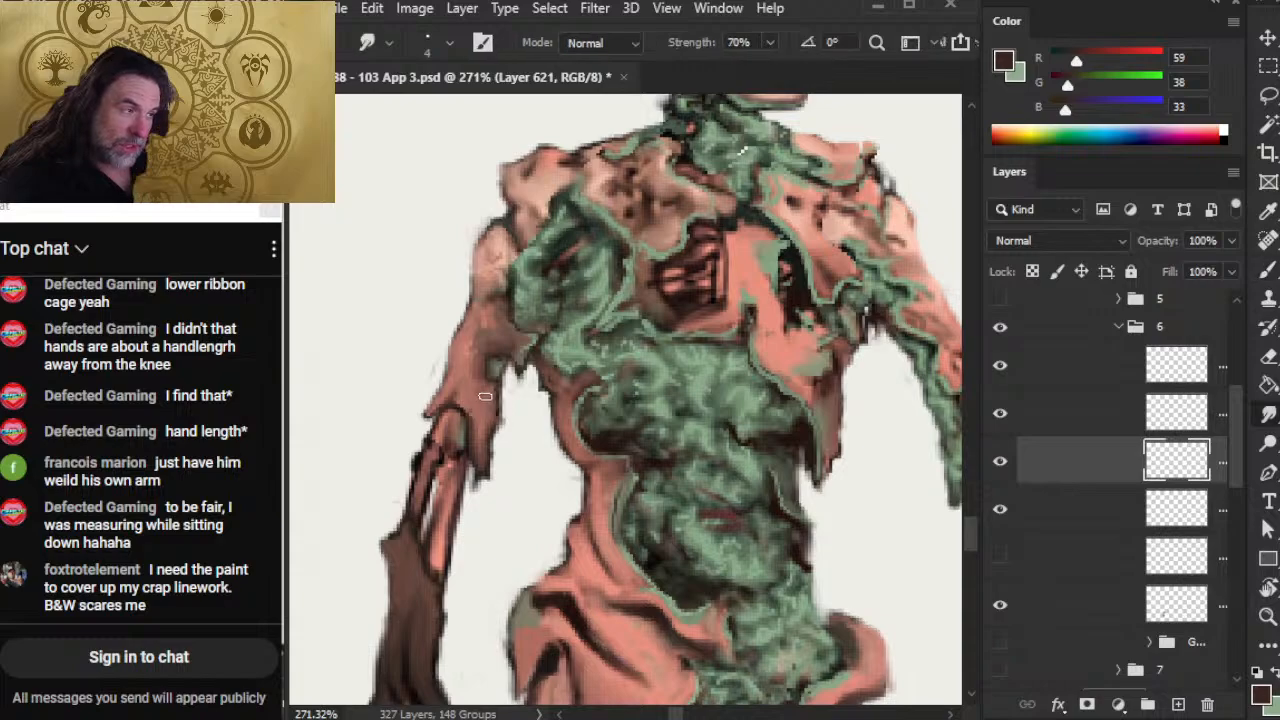
{"action": "key", "text": "b"}
{"action": "key", "text": "r"}
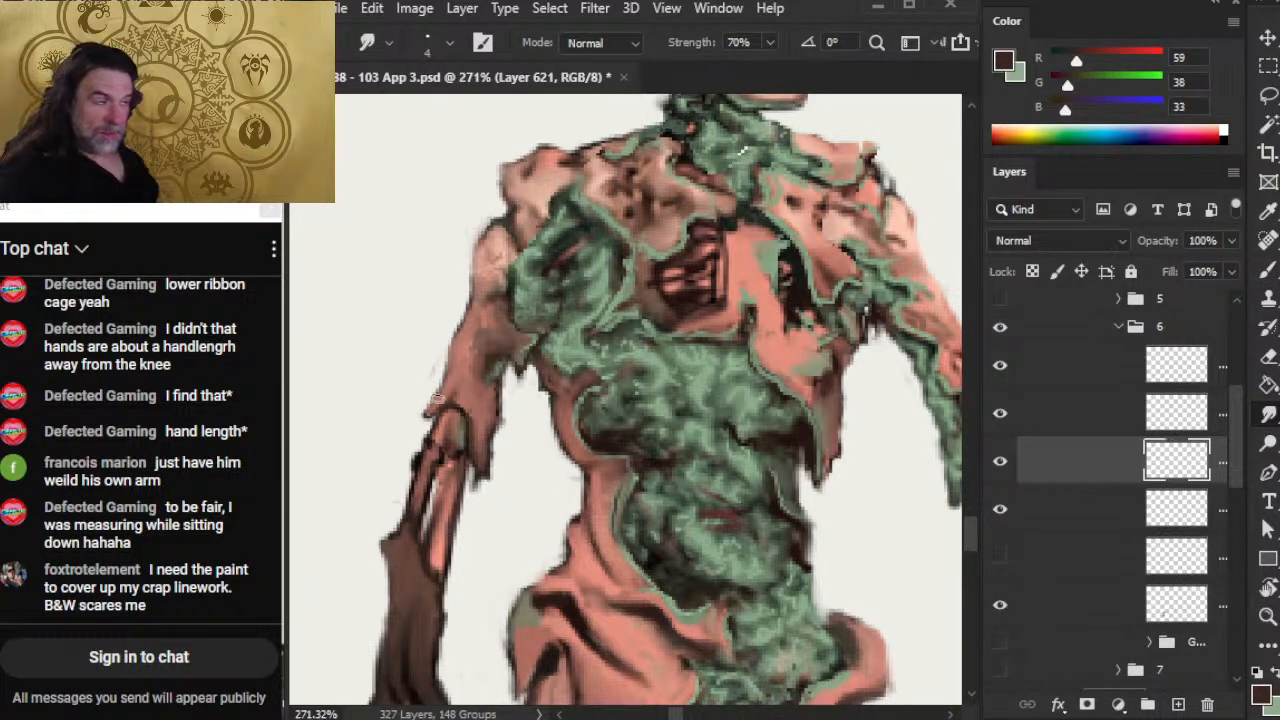
{"action": "key", "text": "b"}
{"action": "key", "text": "r"}
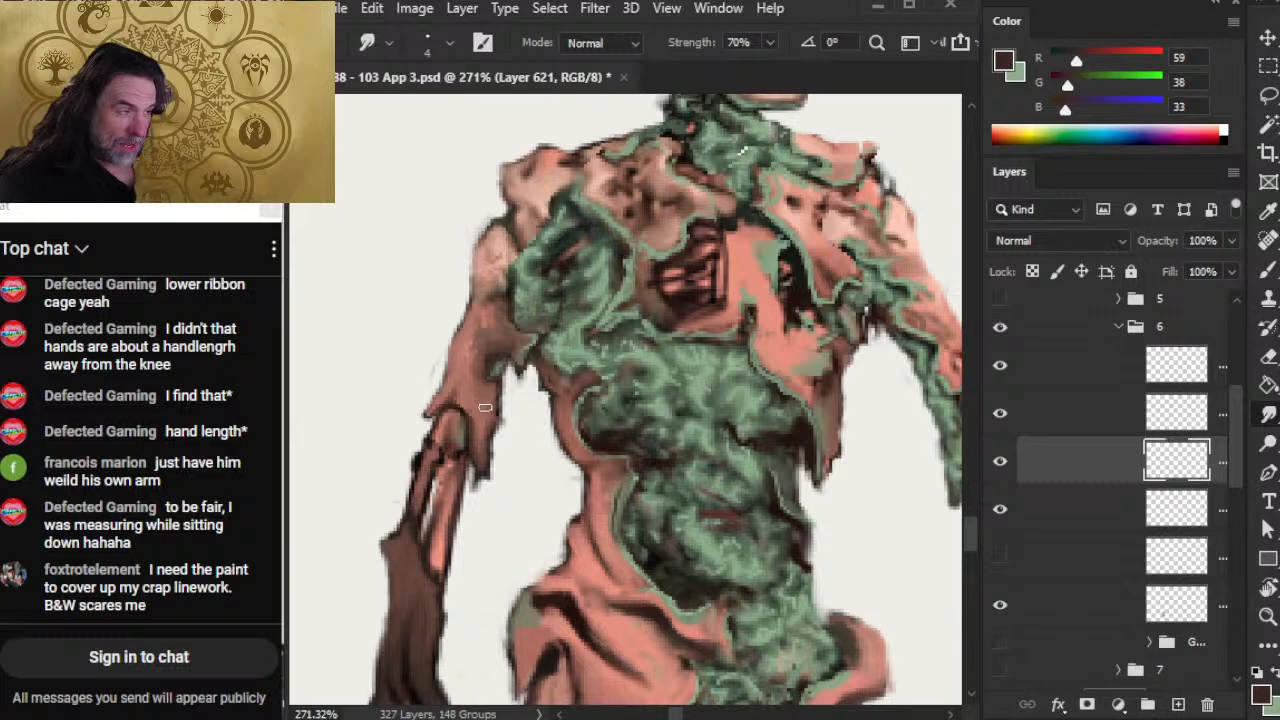
{"action": "key", "text": "b"}
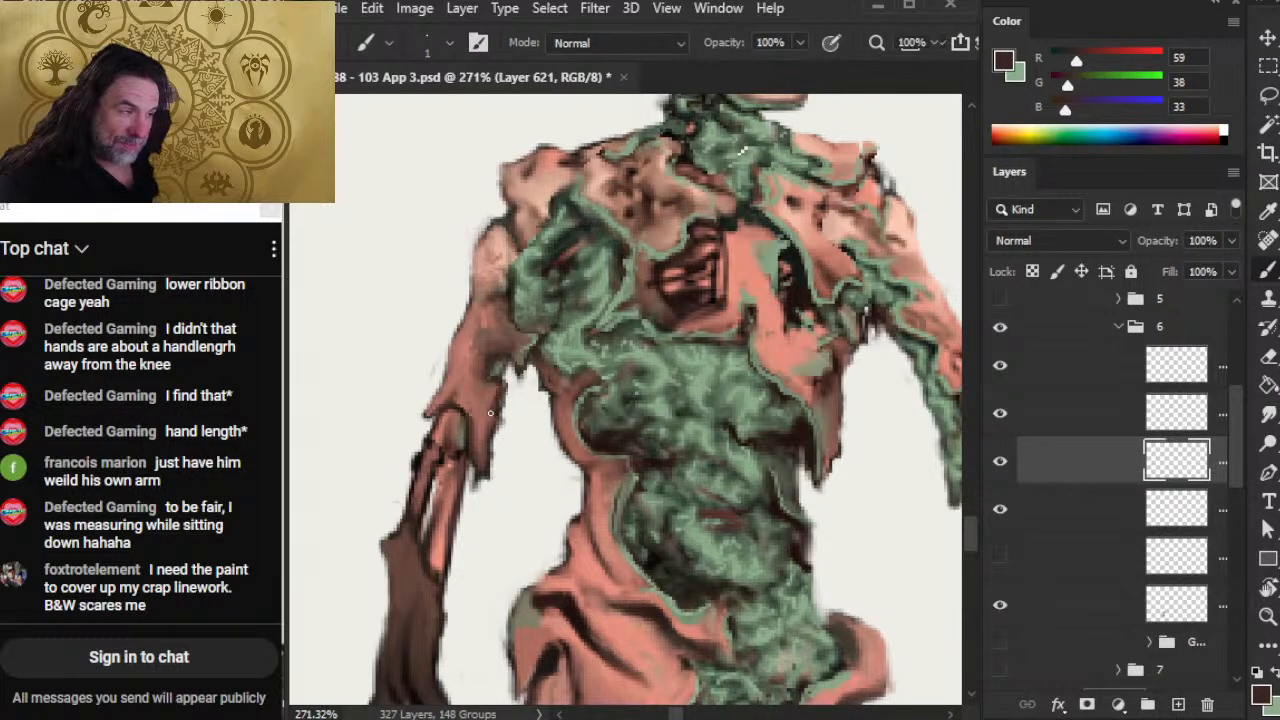
{"action": "key", "text": "r"}
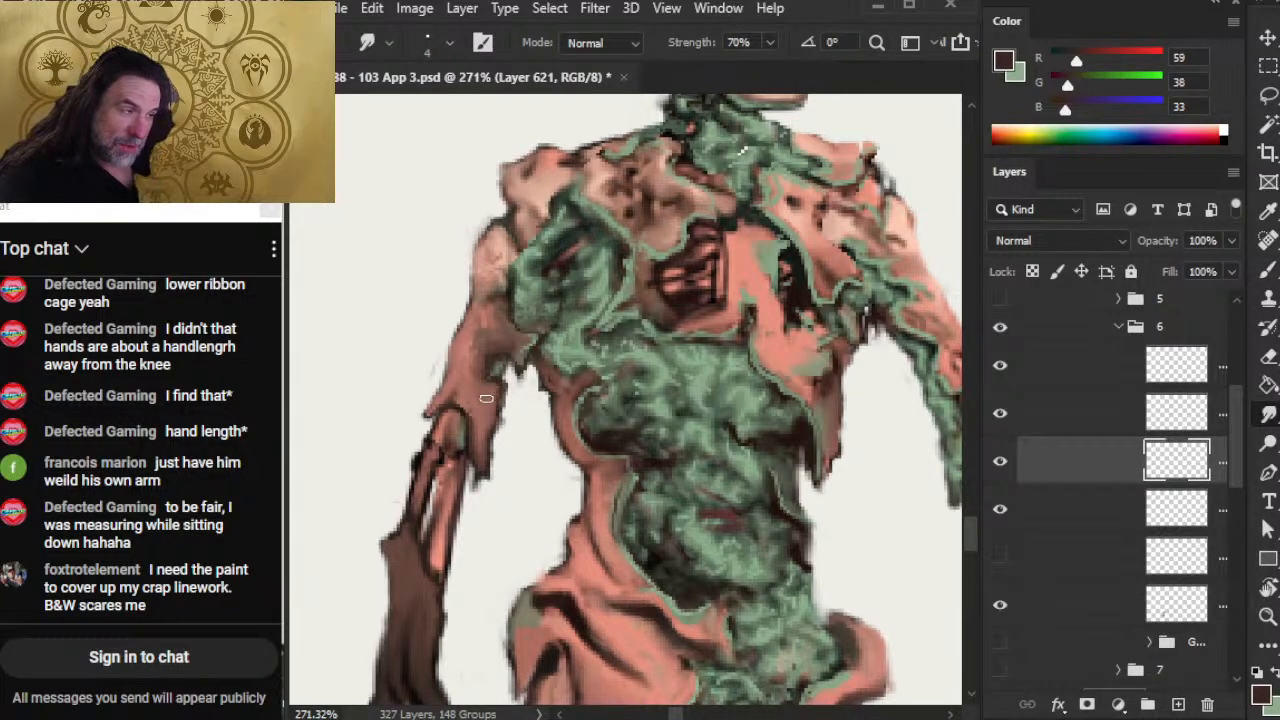
{"action": "key", "text": "b"}
{"action": "key", "text": "r"}
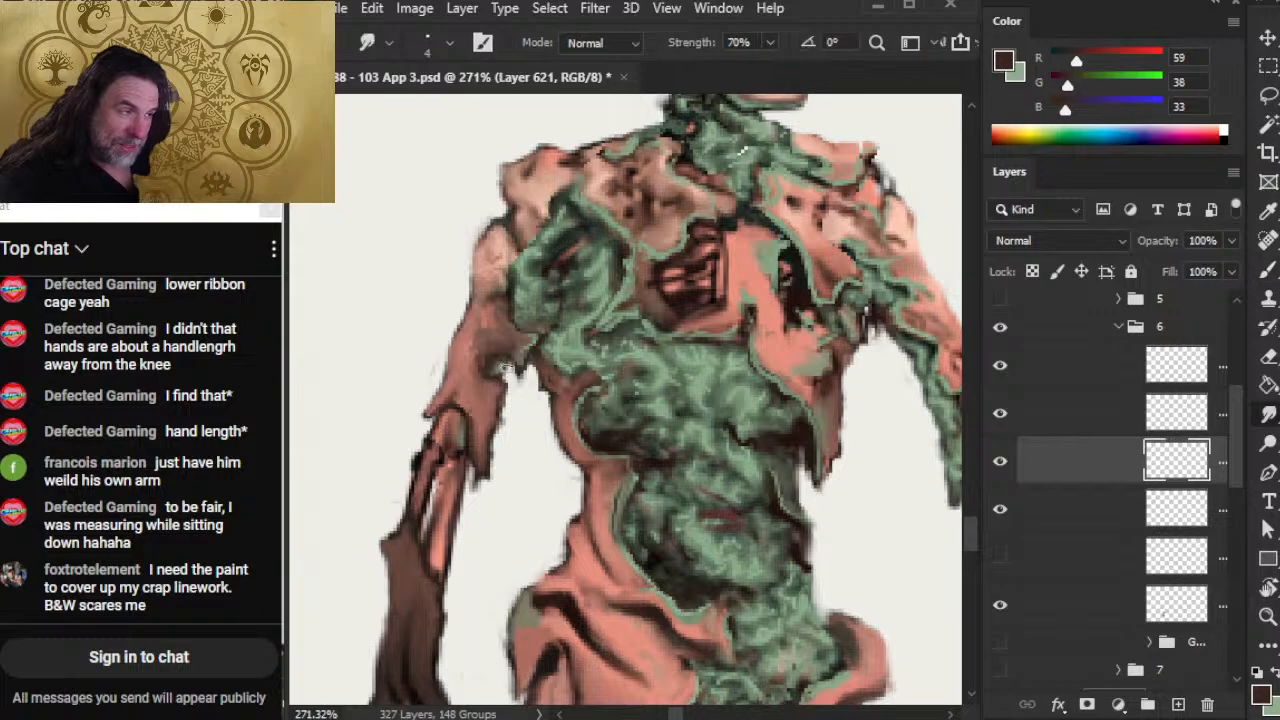
{"action": "key", "text": "b"}
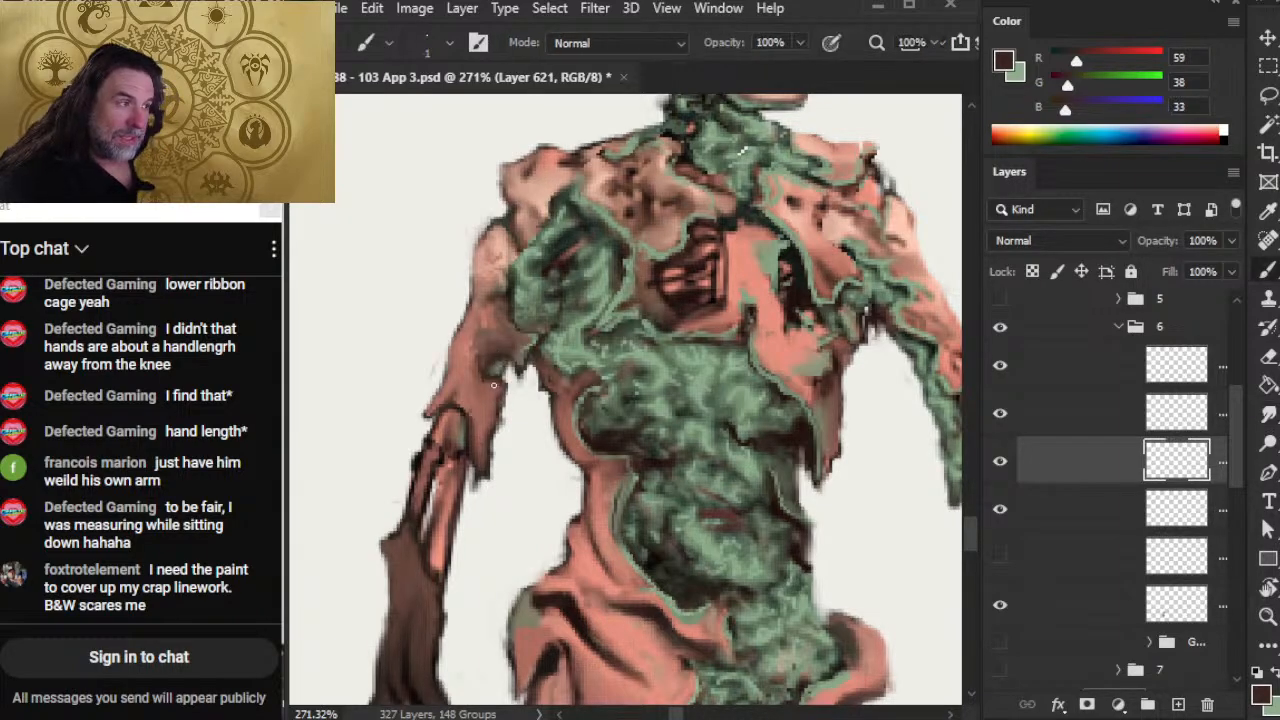
{"action": "key", "text": "r"}
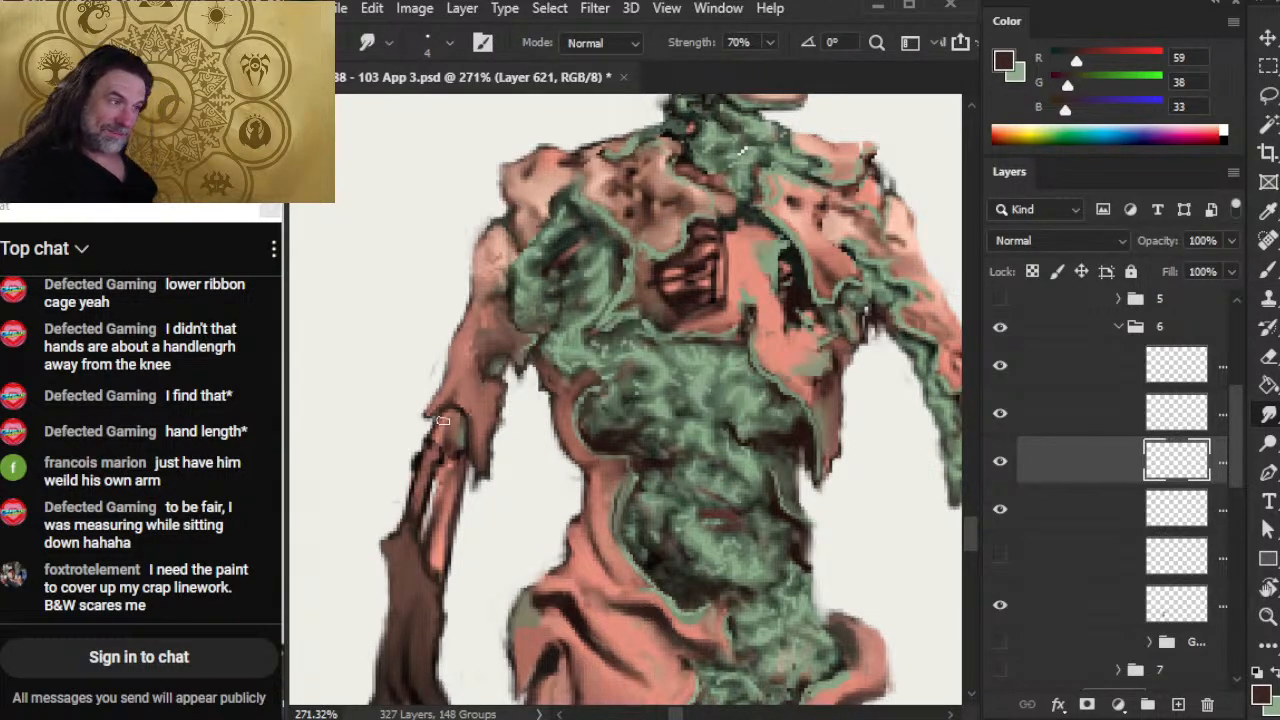
Step: Deepen the upper arm's outer edge and torn lower rim with dark brown strokes, smudging them into the salmon skin
{"action": "key", "text": "b"}
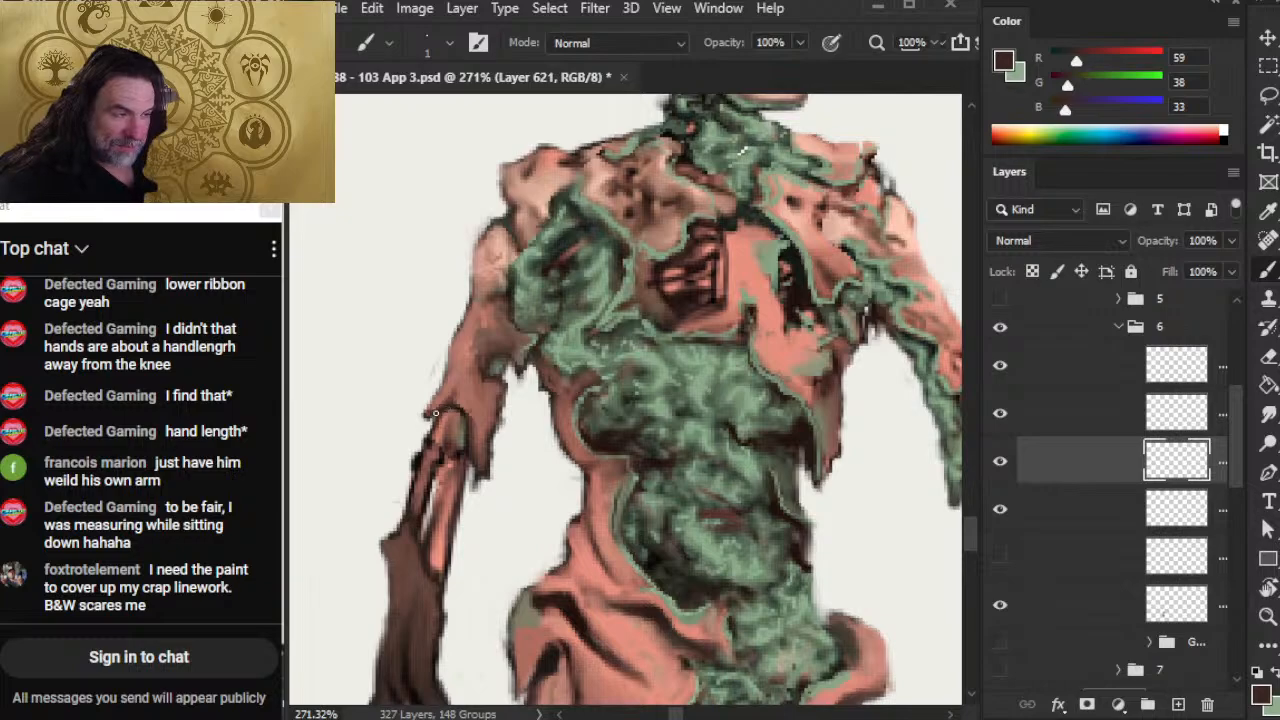
{"action": "key", "text": "r"}
{"action": "key", "text": "b"}
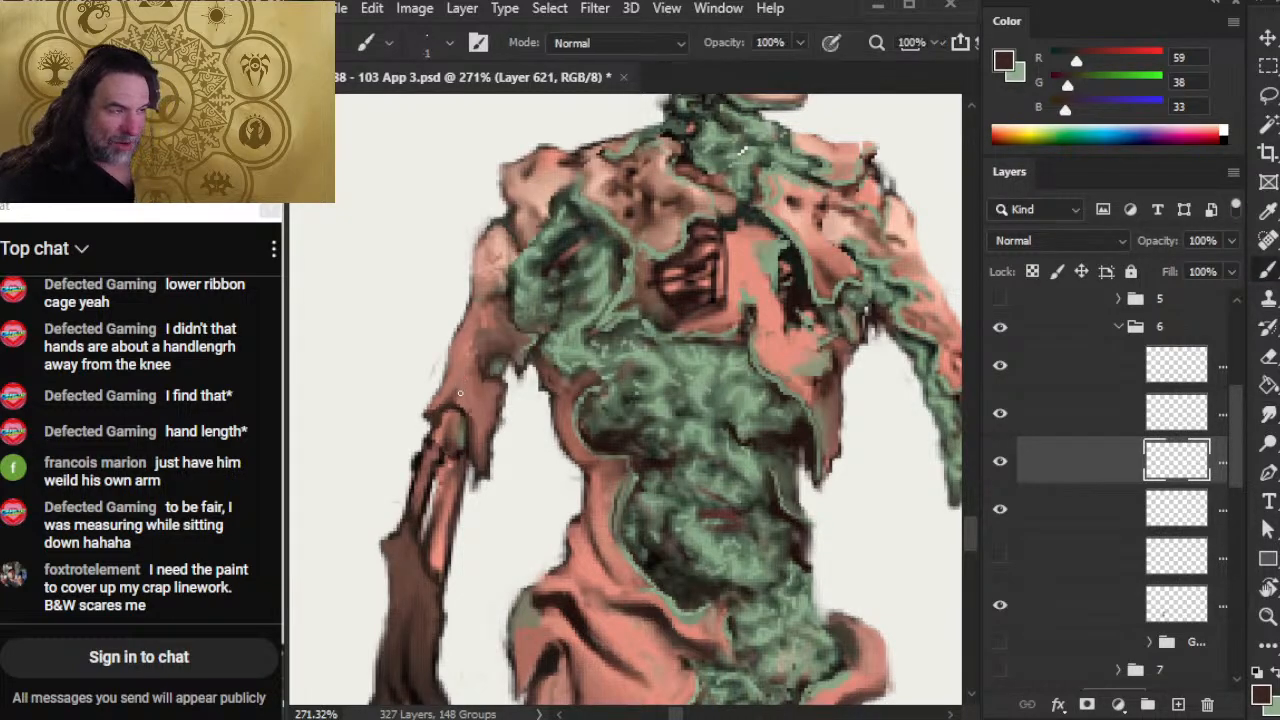
{"action": "key", "text": "r"}
{"action": "key", "text": "b"}
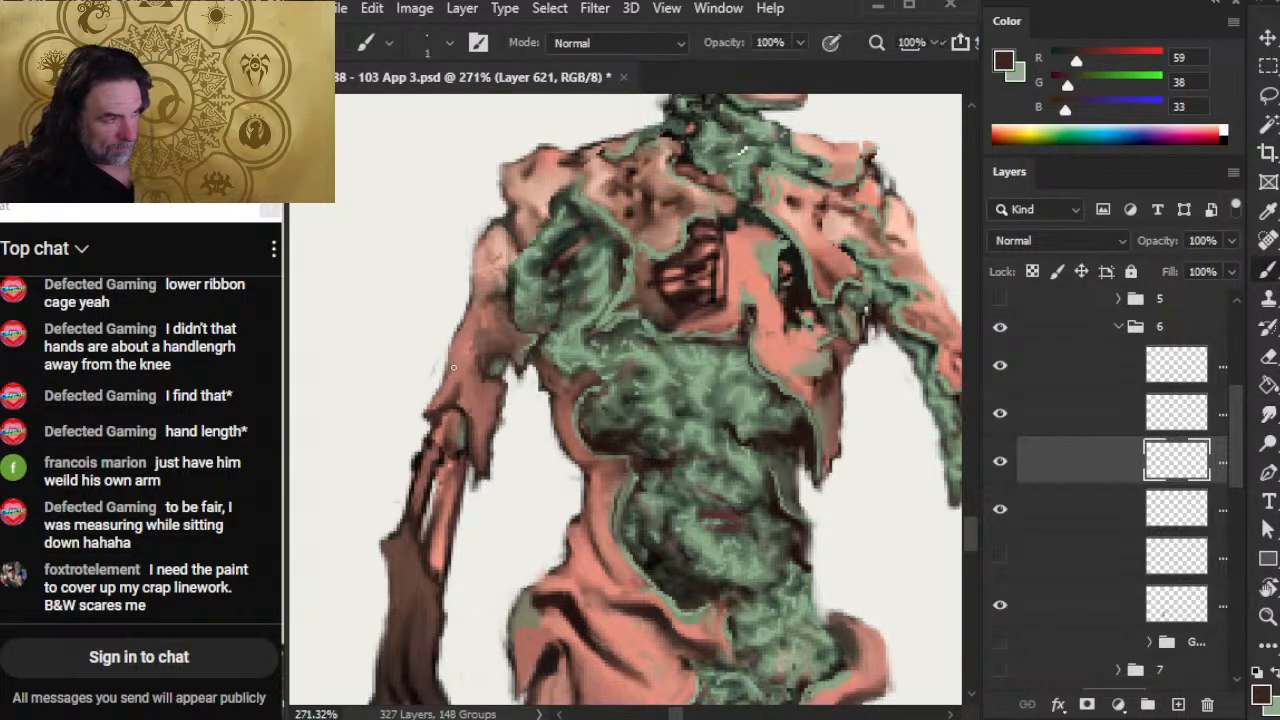
{"action": "key", "text": "r"}
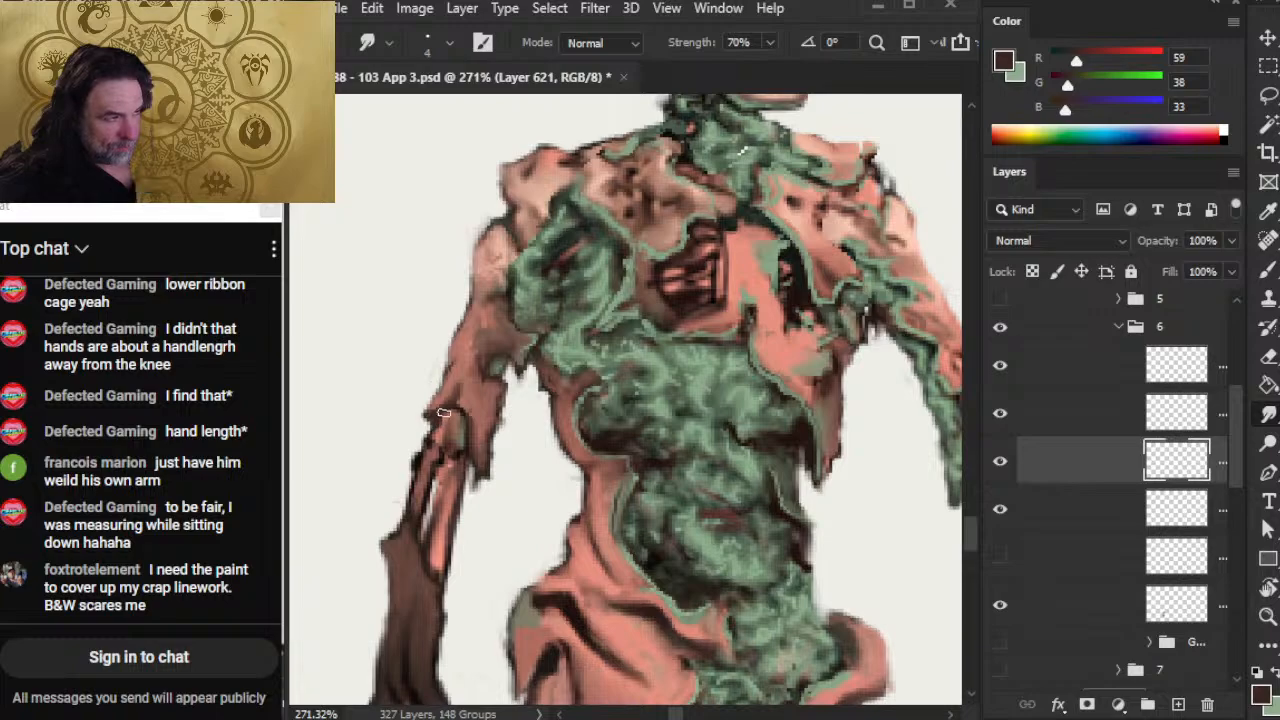
{"action": "key", "text": "b"}
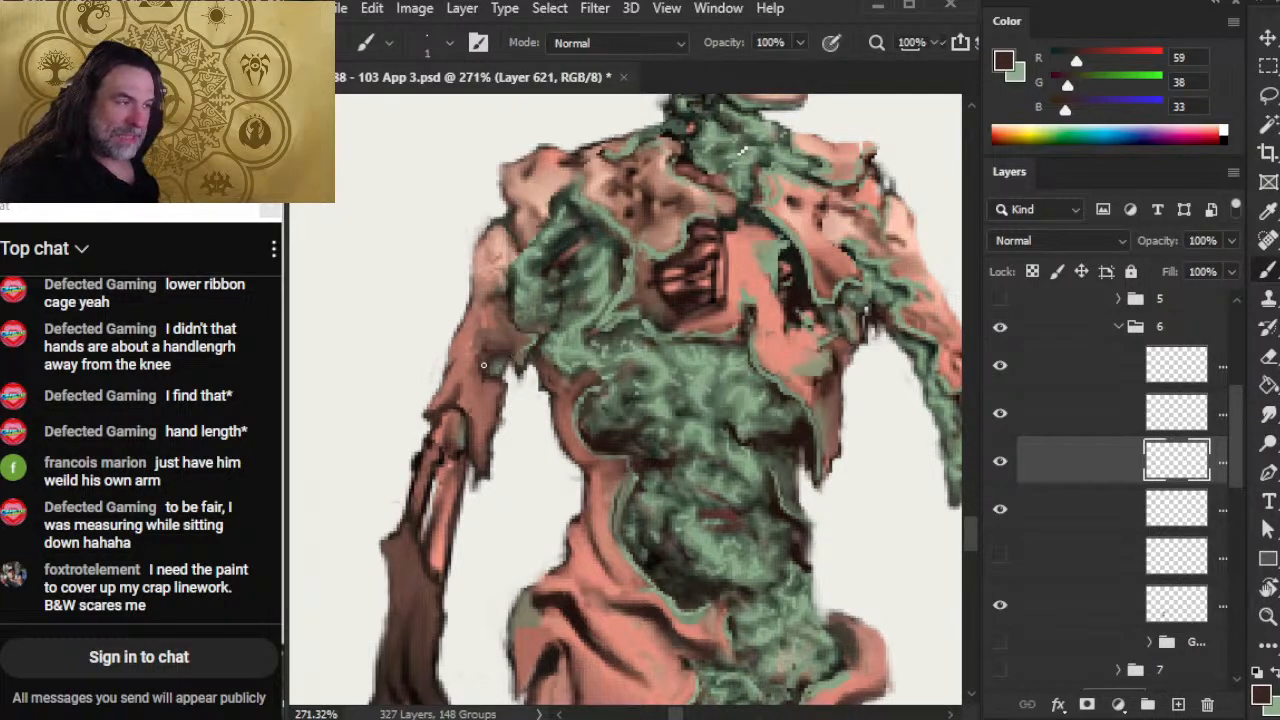
{"action": "key", "text": "r"}
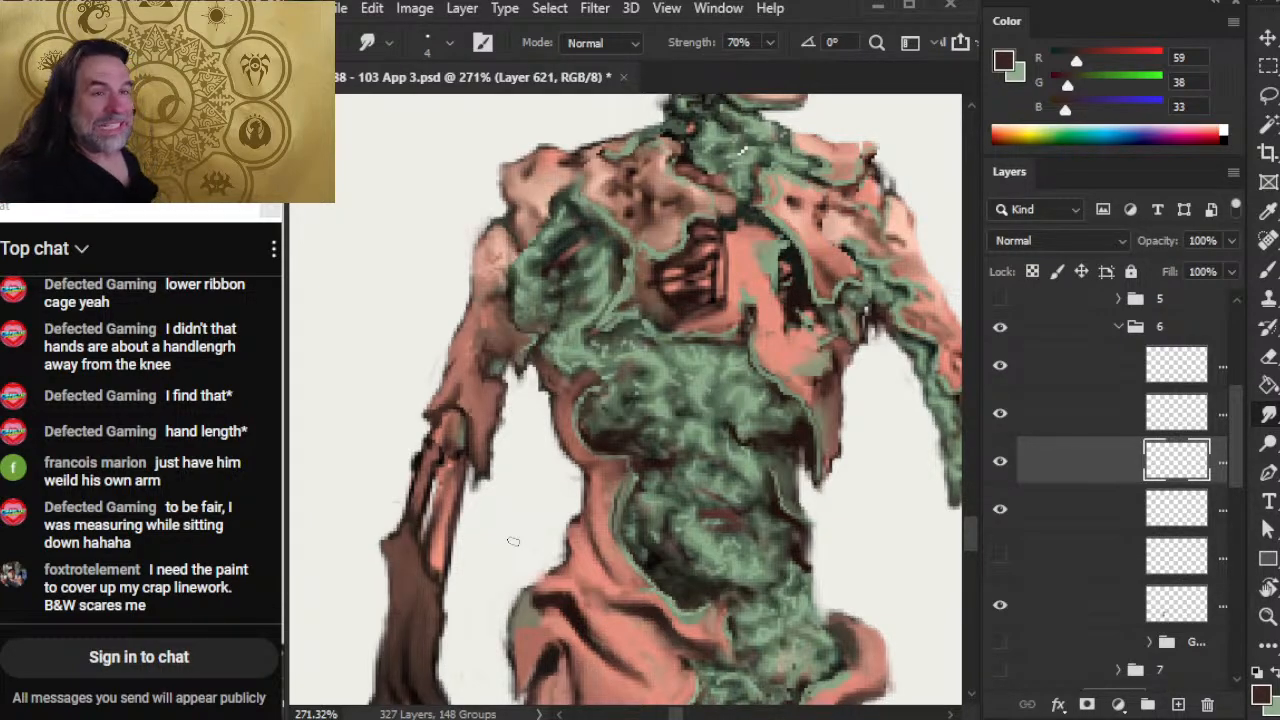
Step: Sample salmon (RGB 226, 140, 124) from the waist, paint it over the forearm's brown skin and smudge it down toward the wrist at size 6
{"action": "scroll", "coordinate": [500, 480], "scroll_direction": "down", "scroll_amount": 5}
{"action": "key", "text": "b"}
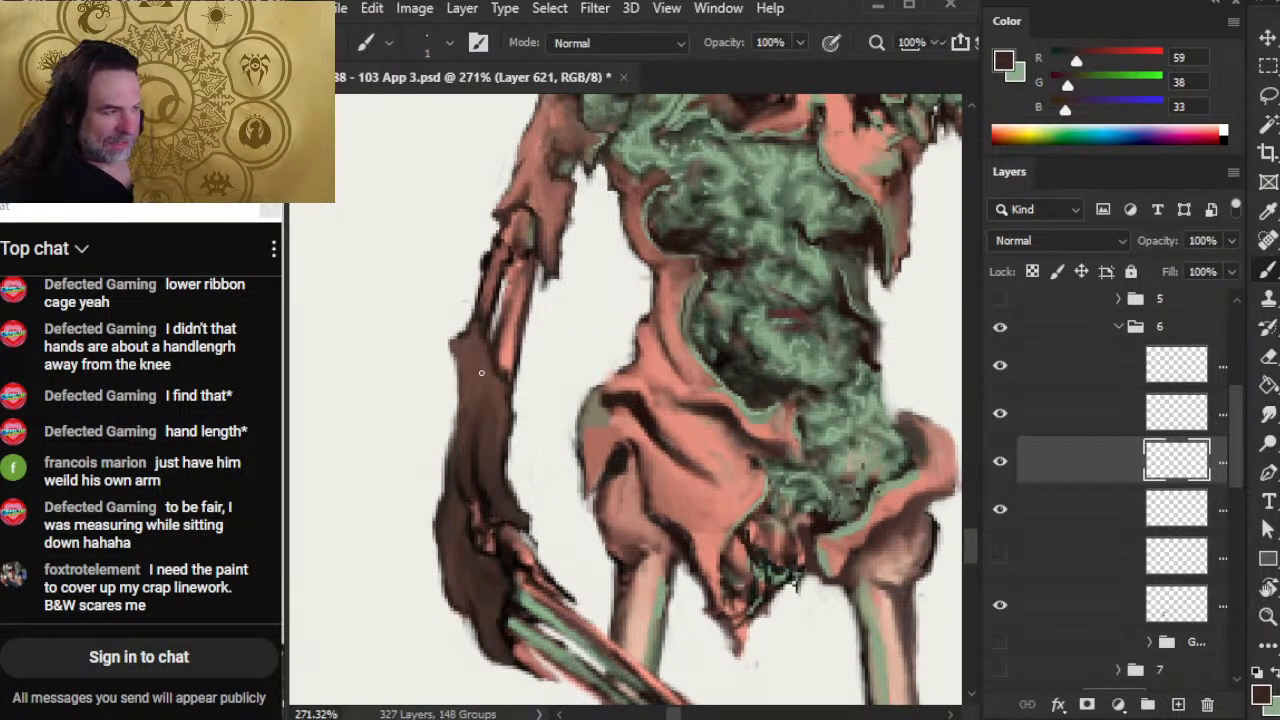
{"action": "left_click_drag", "start_coordinate": [473, 360], "coordinate": [473, 398]}
{"action": "key", "text": "ctrl+z"}
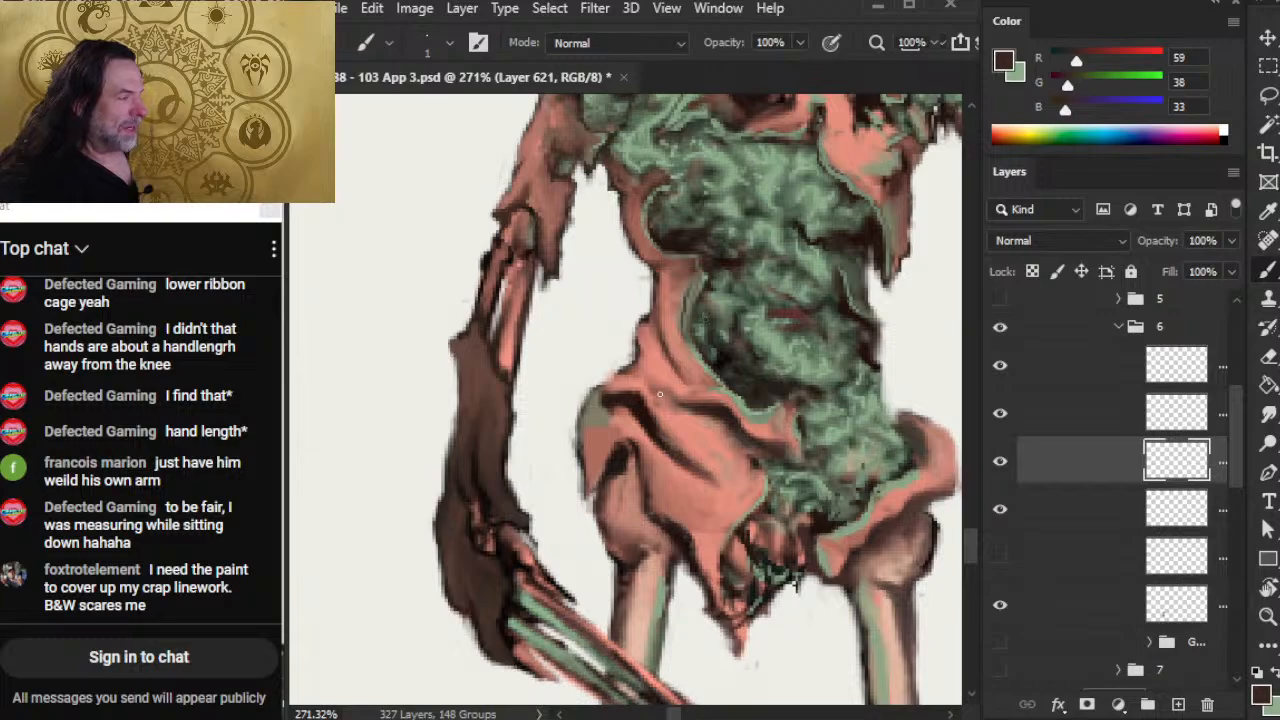
{"action": "left_click", "coordinate": [652, 362], "text": "alt"}
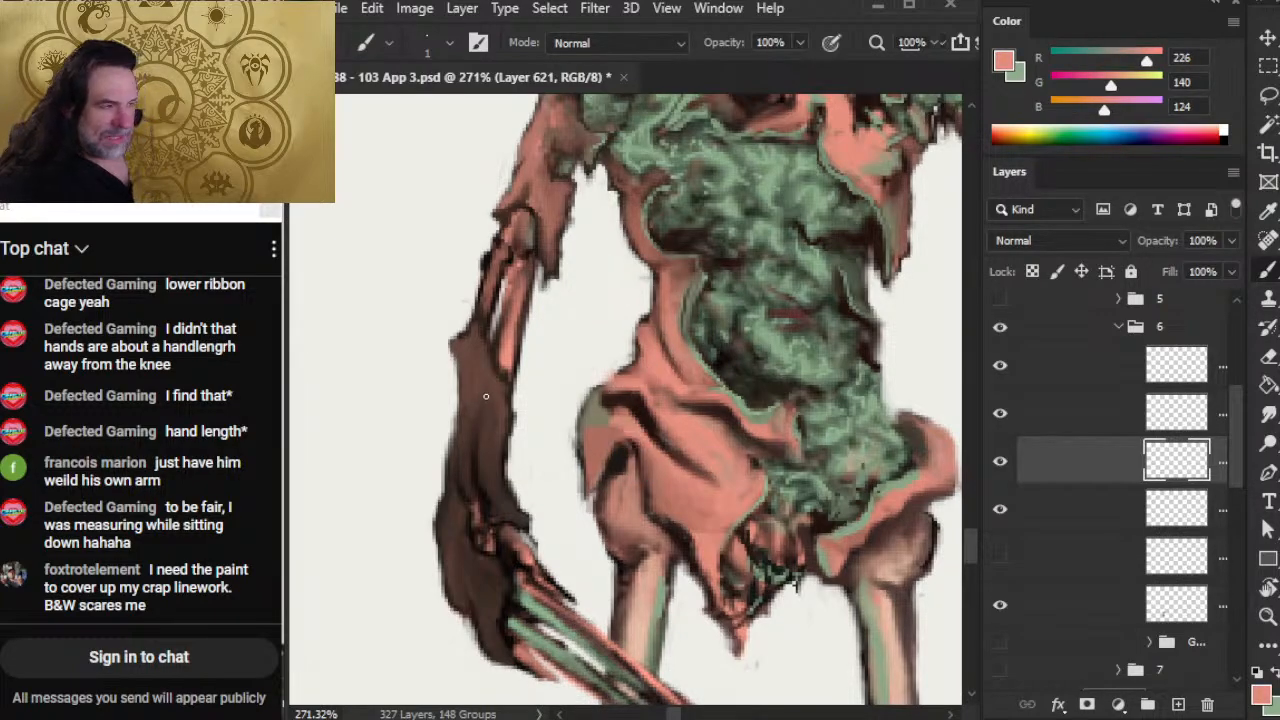
{"action": "mouse_move", "coordinate": [466, 349]}
{"action": "left_mouse_down"}
{"action": "mouse_move", "coordinate": [473, 370]}
{"action": "mouse_move", "coordinate": [477, 339]}
{"action": "mouse_move", "coordinate": [489, 387]}
{"action": "mouse_move", "coordinate": [475, 347]}
{"action": "mouse_move", "coordinate": [471, 378]}
{"action": "mouse_move", "coordinate": [479, 396]}
{"action": "mouse_move", "coordinate": [490, 390]}
{"action": "mouse_move", "coordinate": [480, 428]}
{"action": "left_mouse_up"}
{"action": "key", "text": "r"}
{"action": "key", "text": "bracketright"}
{"action": "key", "text": "bracketright"}
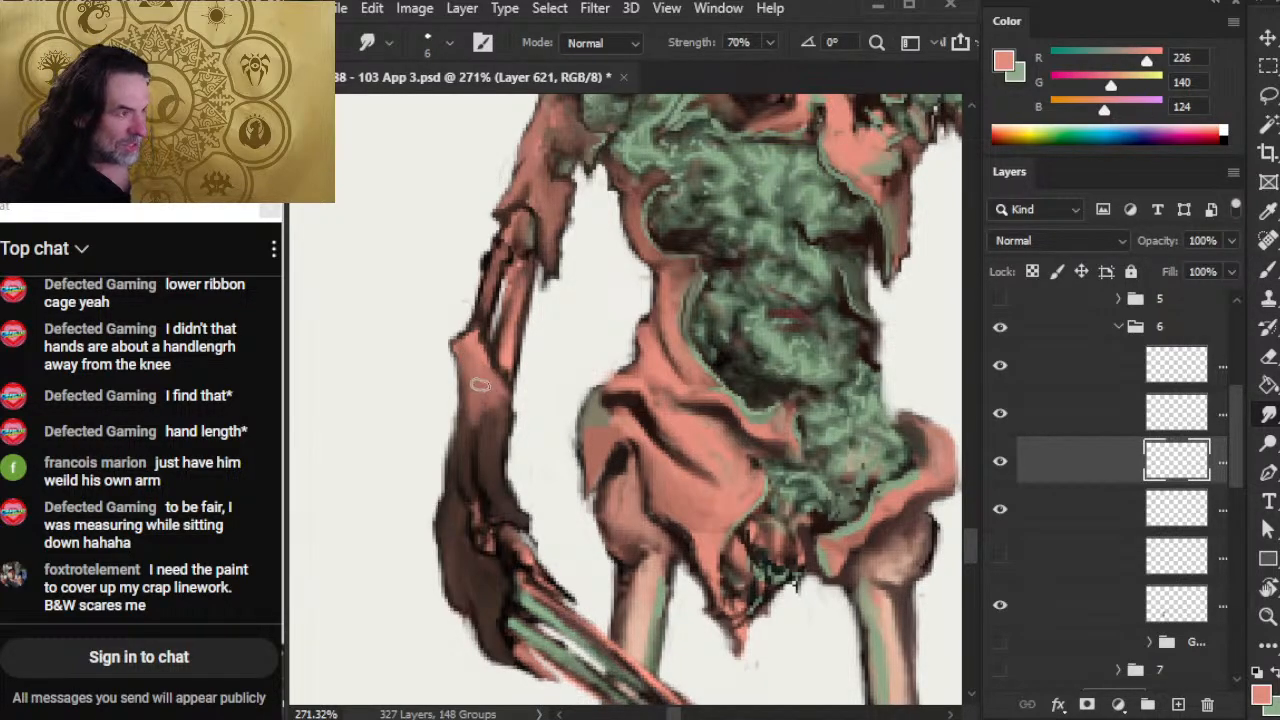
{"action": "mouse_move", "coordinate": [470, 380]}
{"action": "left_mouse_down"}
{"action": "mouse_move", "coordinate": [465, 417]}
{"action": "mouse_move", "coordinate": [480, 473]}
{"action": "mouse_move", "coordinate": [488, 389]}
{"action": "mouse_move", "coordinate": [499, 436]}
{"action": "left_mouse_up"}
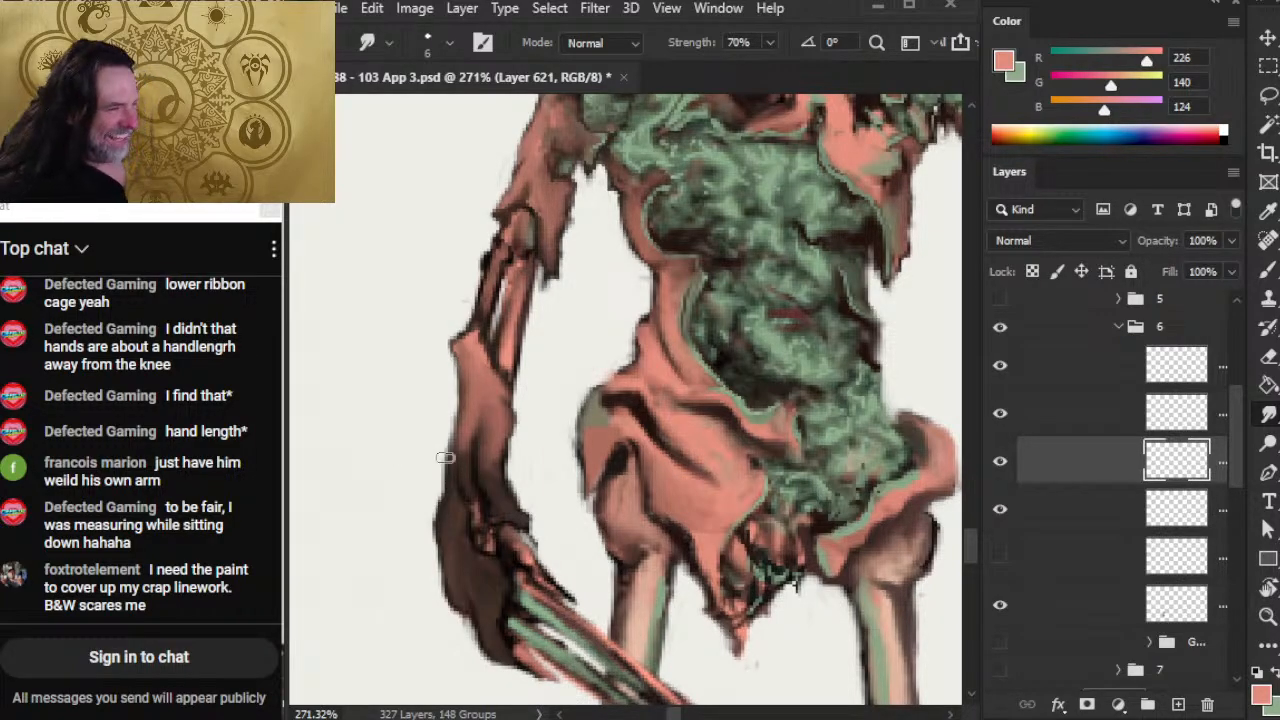
{"action": "mouse_move", "coordinate": [465, 450]}
{"action": "left_mouse_down"}
{"action": "mouse_move", "coordinate": [462, 484]}
{"action": "mouse_move", "coordinate": [489, 490]}
{"action": "mouse_move", "coordinate": [494, 518]}
{"action": "left_mouse_up"}
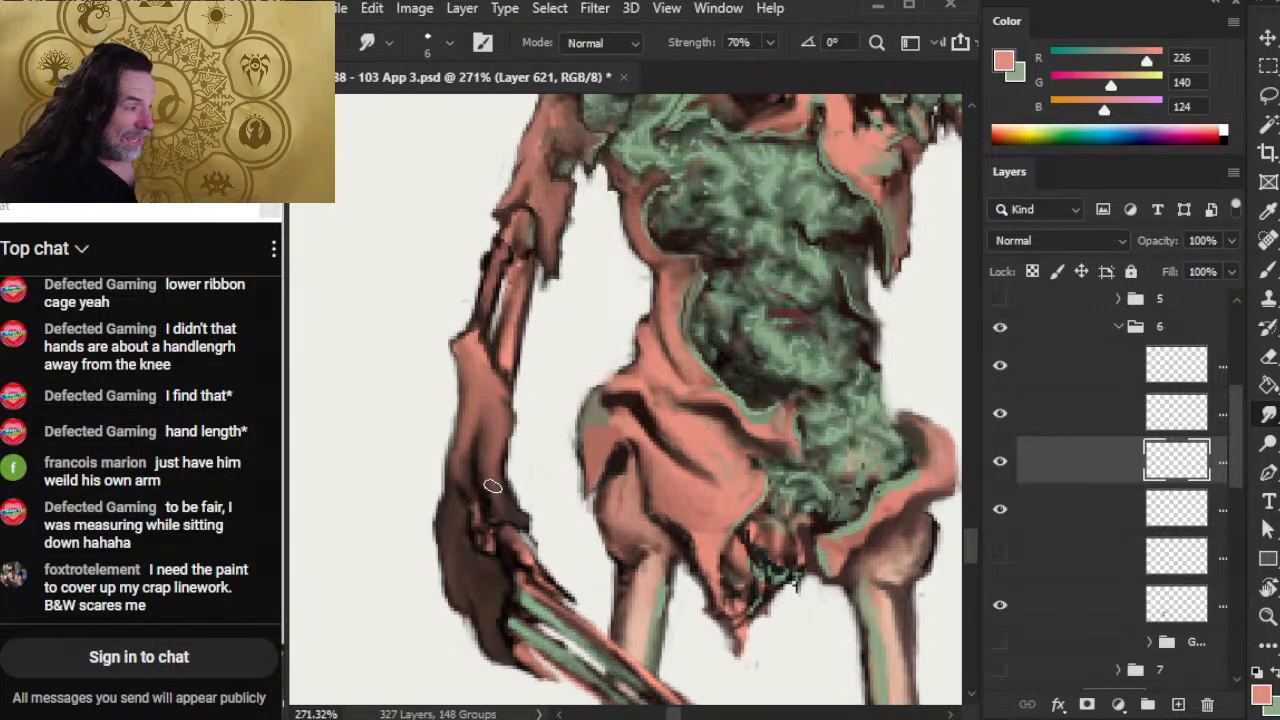
Step: Paint salmon on the outer wrist and the top of the gripping hand, blending with the Smudge tool reduced to size 3
{"action": "key", "text": "bracketleft"}
{"action": "key", "text": "bracketleft"}
{"action": "key", "text": "bracketleft"}
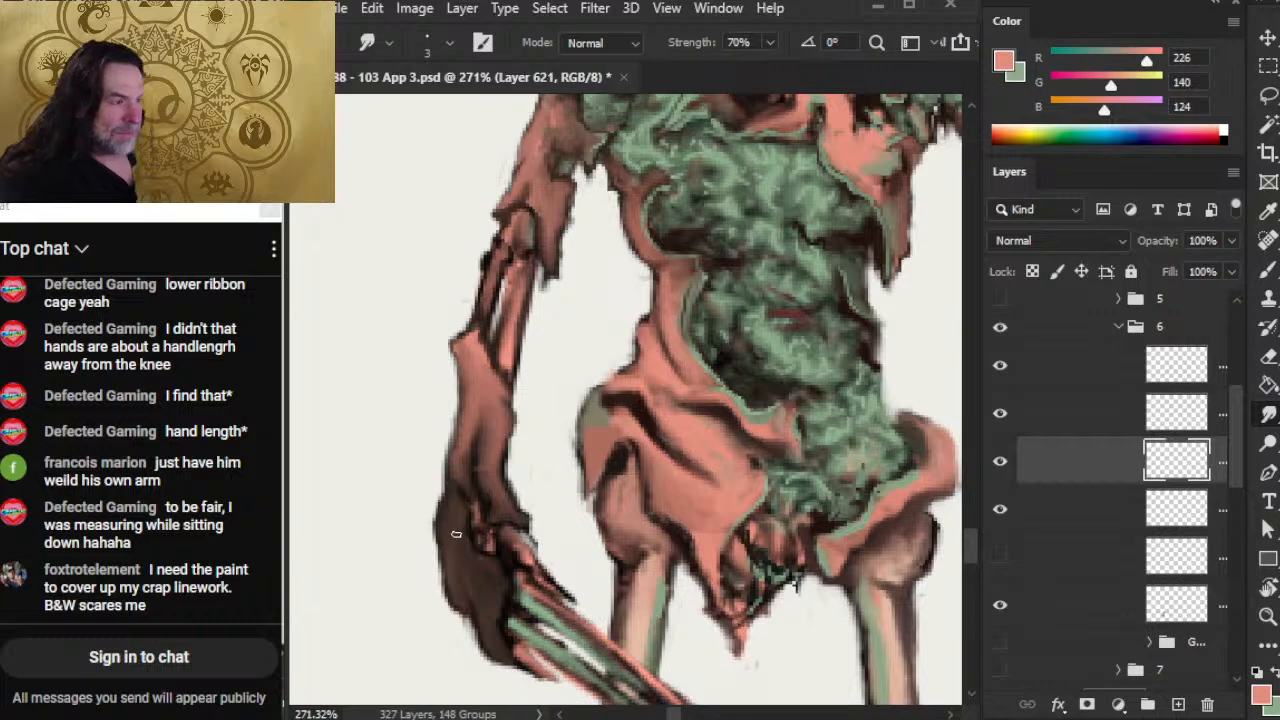
{"action": "key", "text": "b"}
{"action": "left_click_drag", "start_coordinate": [451, 494], "coordinate": [455, 516]}
{"action": "key", "text": "r"}
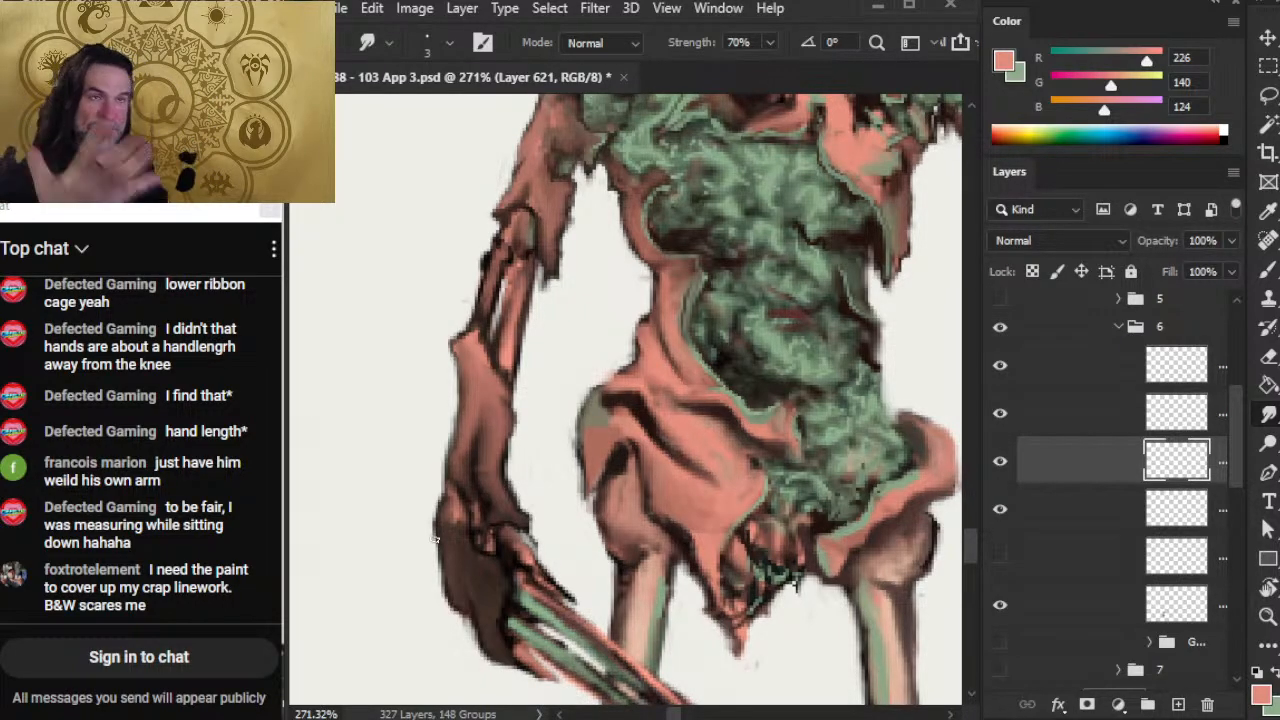
{"action": "key", "text": "b"}
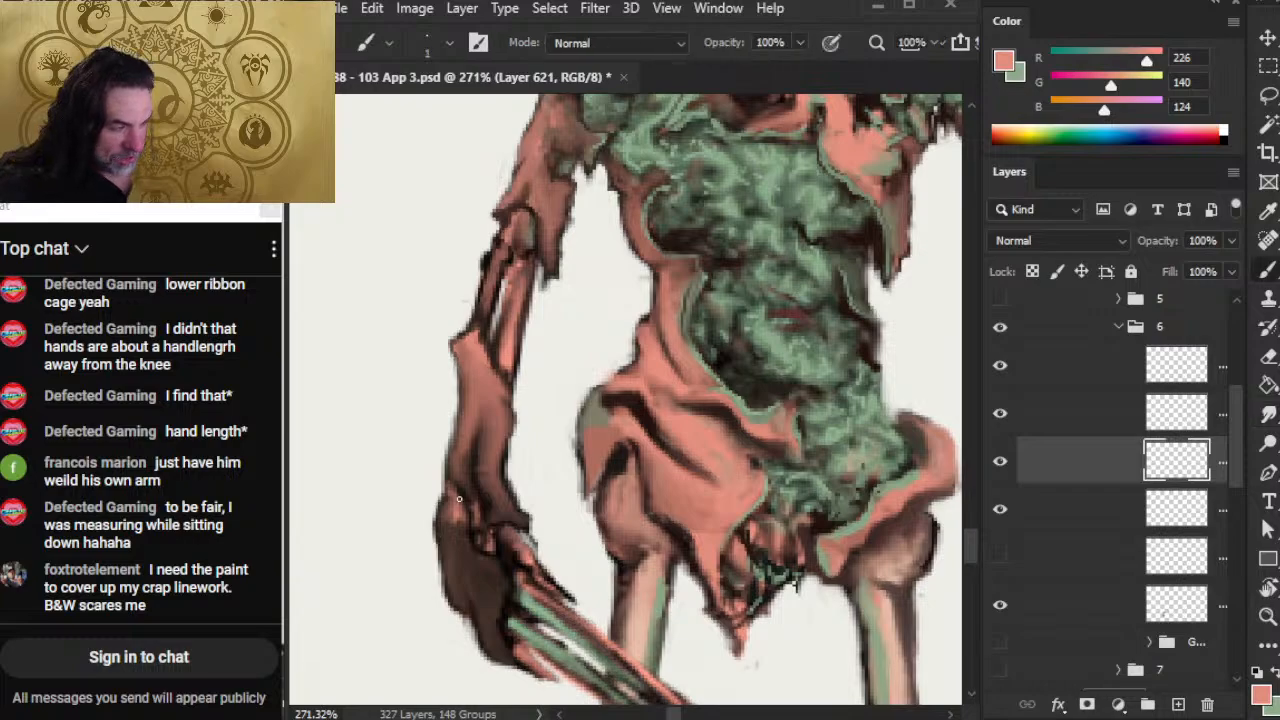
{"action": "mouse_move", "coordinate": [448, 516]}
{"action": "left_mouse_down"}
{"action": "mouse_move", "coordinate": [461, 525]}
{"action": "mouse_move", "coordinate": [462, 511]}
{"action": "left_mouse_up"}
{"action": "key", "text": "r"}
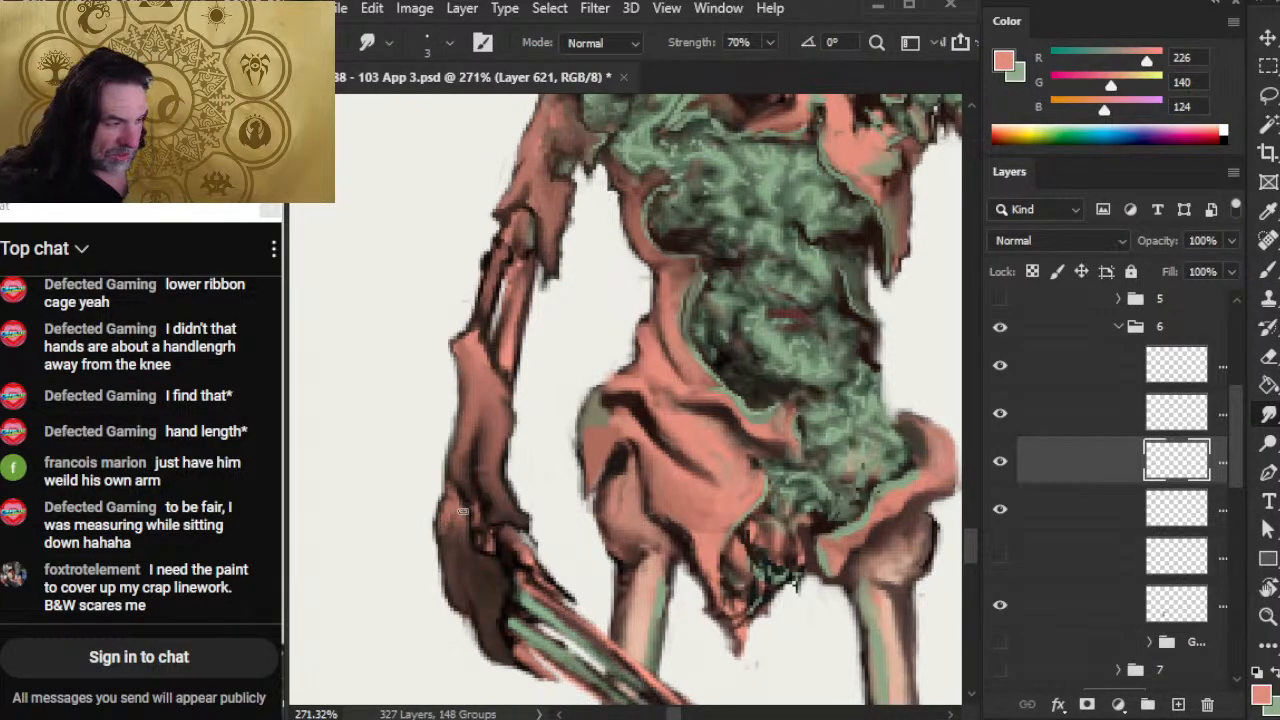
Step: Add small salmon highlights to the inner wrist and the skin folds where it meets the hand, smudging each one in
{"action": "key", "text": "b"}
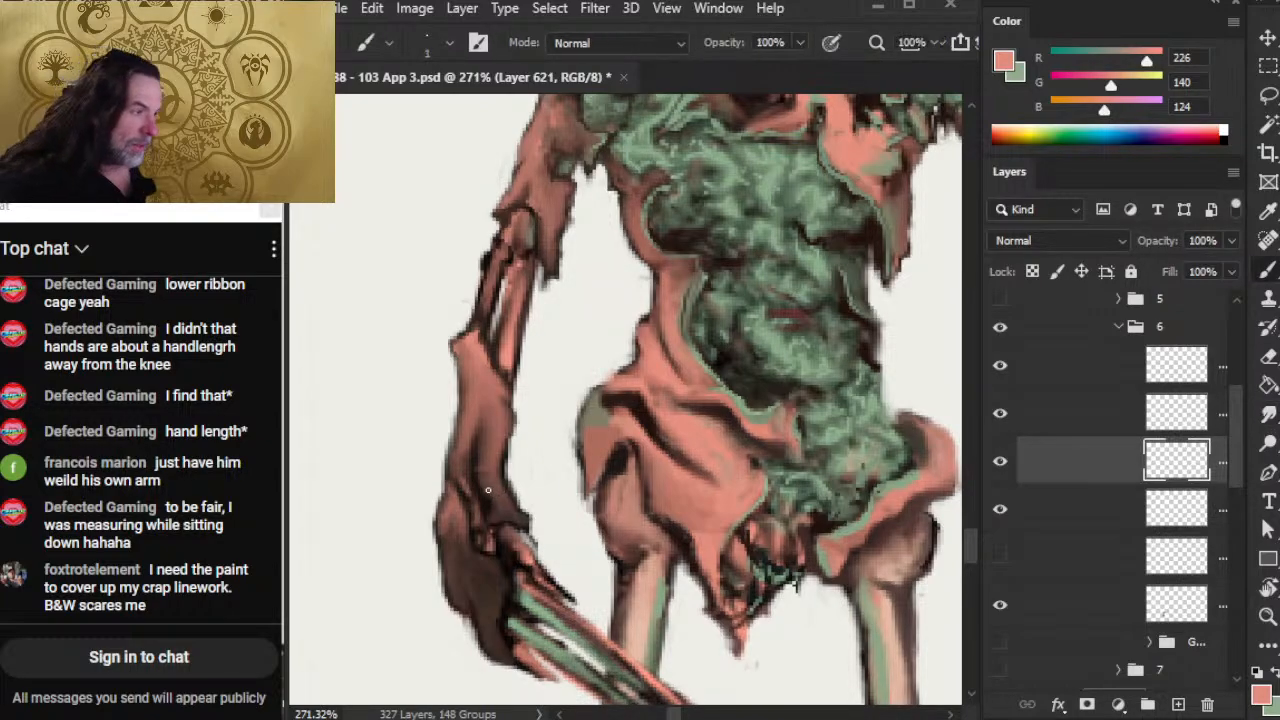
{"action": "left_click_drag", "start_coordinate": [493, 503], "coordinate": [502, 515]}
{"action": "key", "text": "r"}
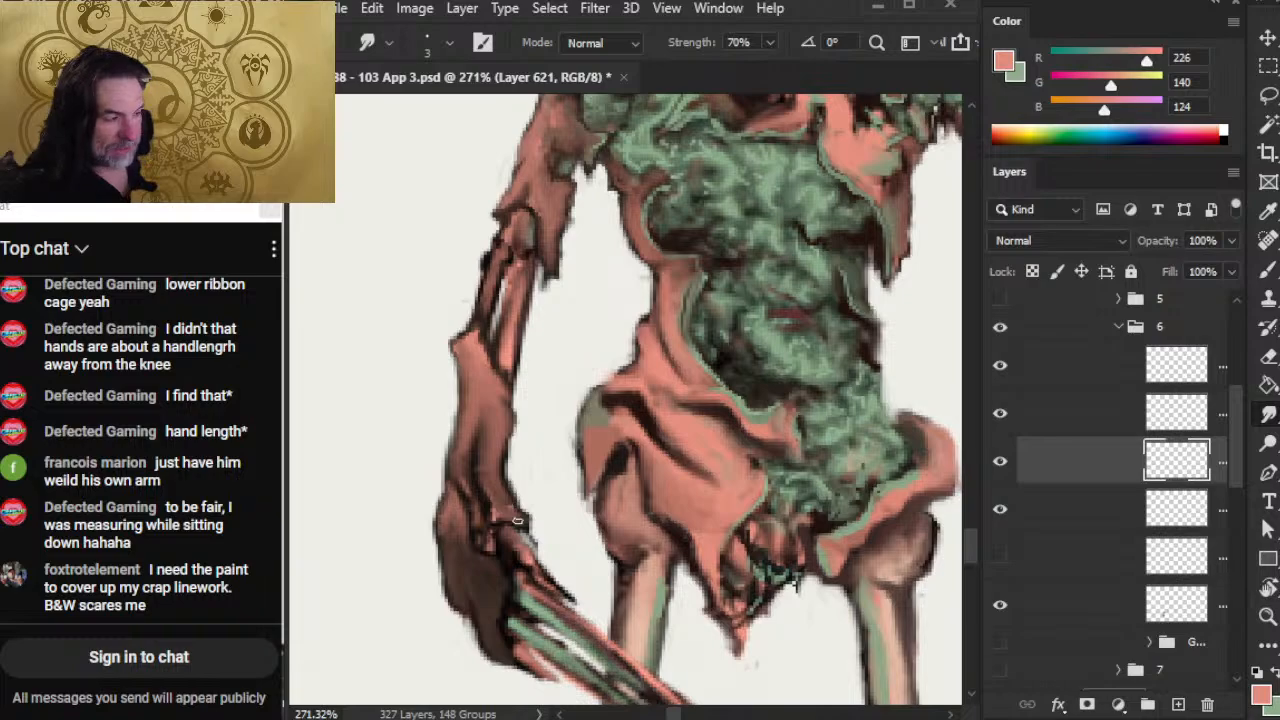
{"action": "key", "text": "b"}
{"action": "key", "text": "r"}
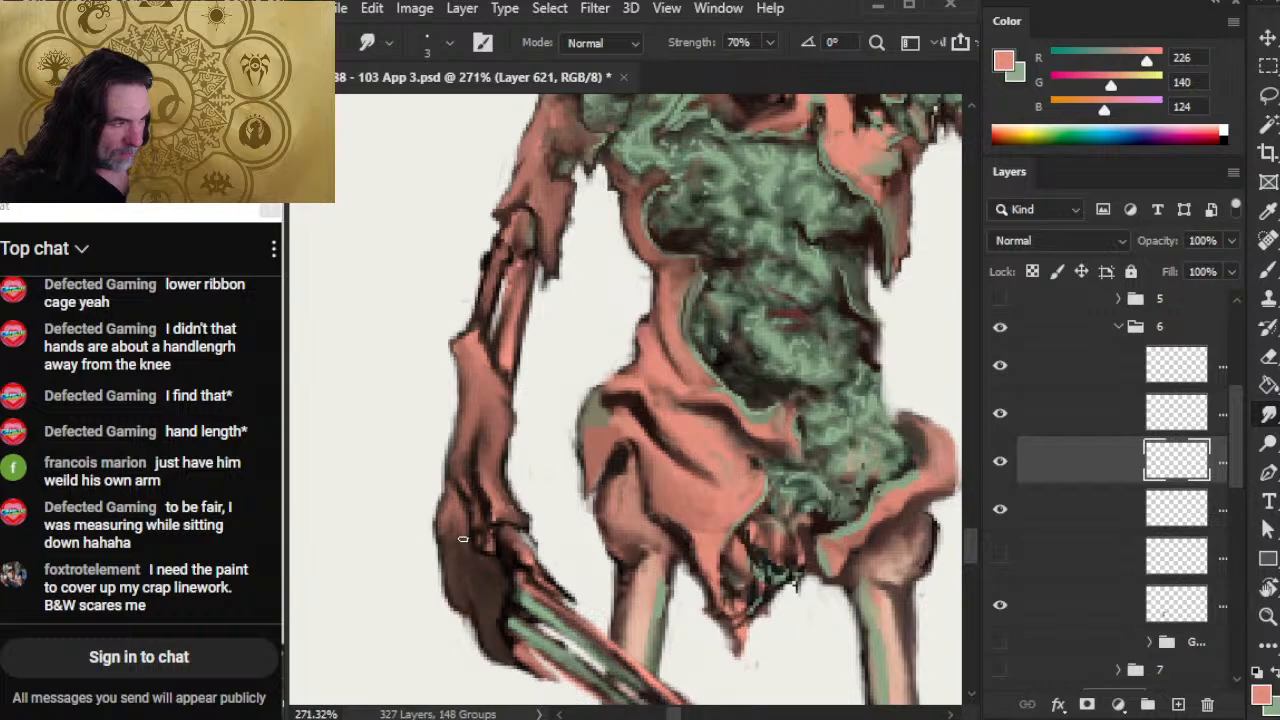
{"action": "key", "text": "b"}
{"action": "key", "text": "r"}
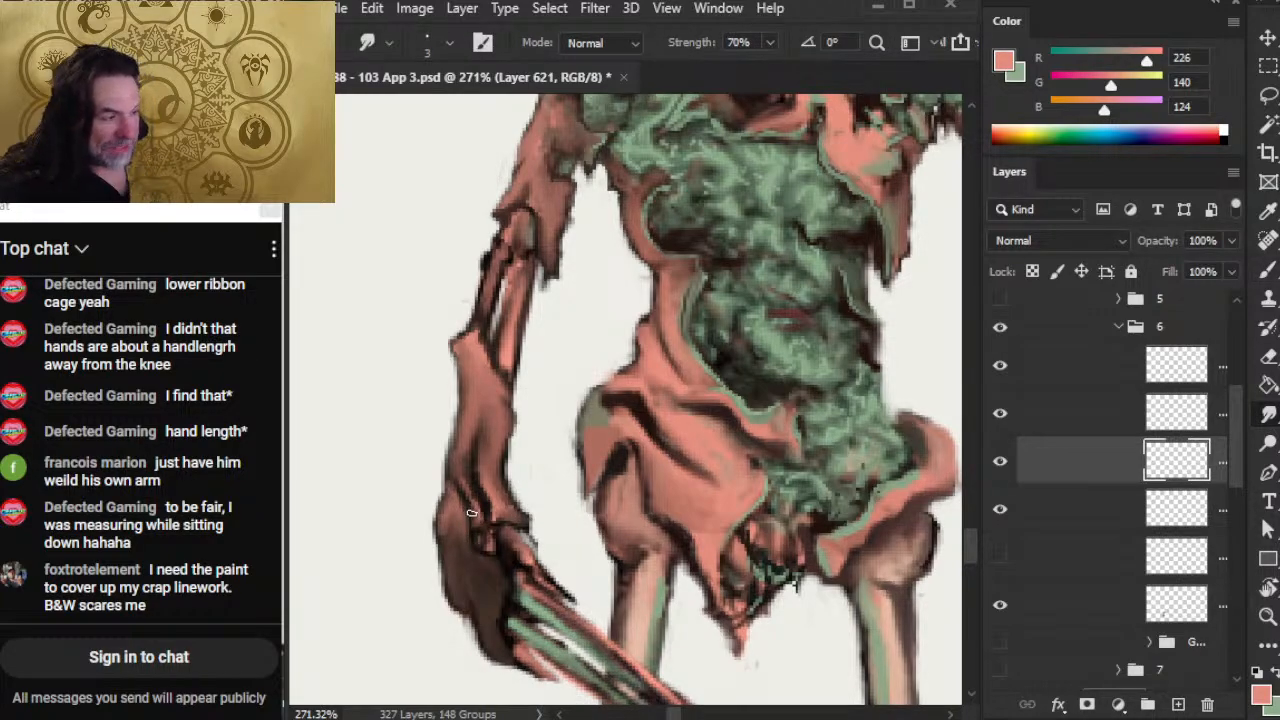
Step: Lighten the outer side of the hand with salmon and smudge it down into the brown toward the lower edge
{"action": "key", "text": "b"}
{"action": "mouse_move", "coordinate": [462, 525]}
{"action": "left_mouse_down"}
{"action": "mouse_move", "coordinate": [463, 594]}
{"action": "mouse_move", "coordinate": [450, 542]}
{"action": "mouse_move", "coordinate": [461, 534]}
{"action": "left_mouse_up"}
{"action": "key", "text": "r"}
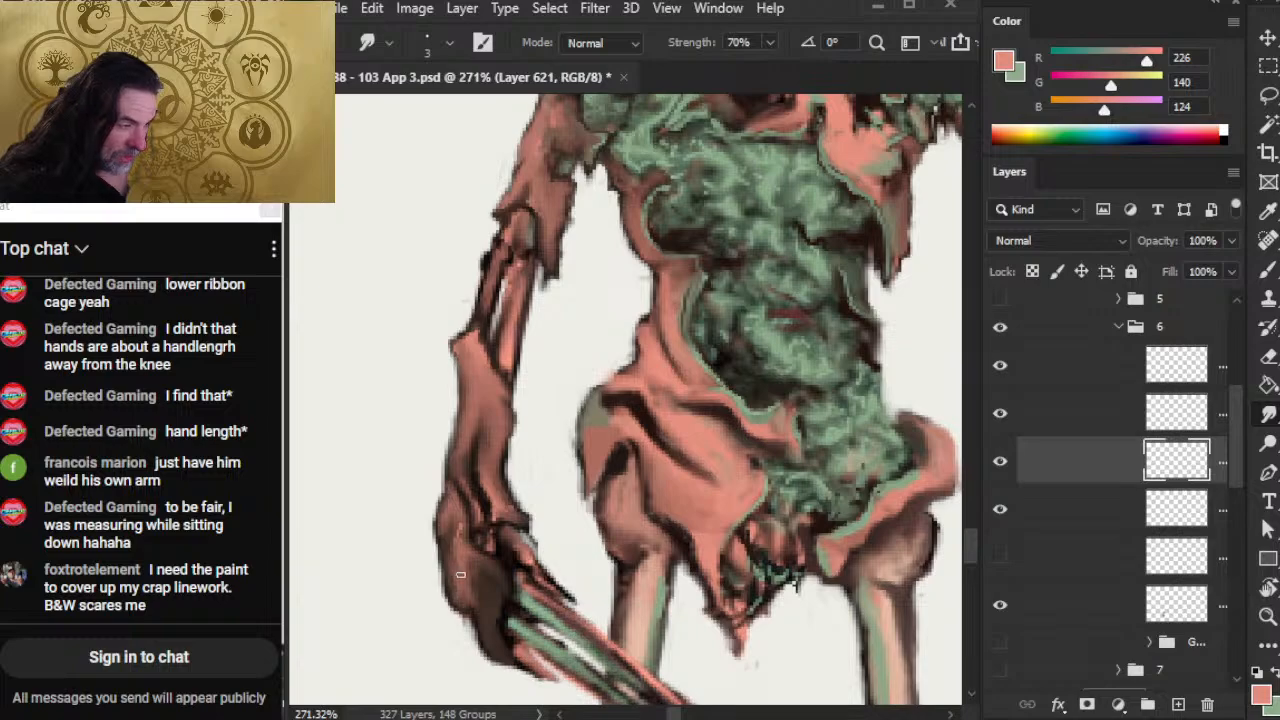
{"action": "mouse_move", "coordinate": [461, 574]}
{"action": "left_mouse_down"}
{"action": "mouse_move", "coordinate": [459, 544]}
{"action": "mouse_move", "coordinate": [472, 582]}
{"action": "left_mouse_up"}
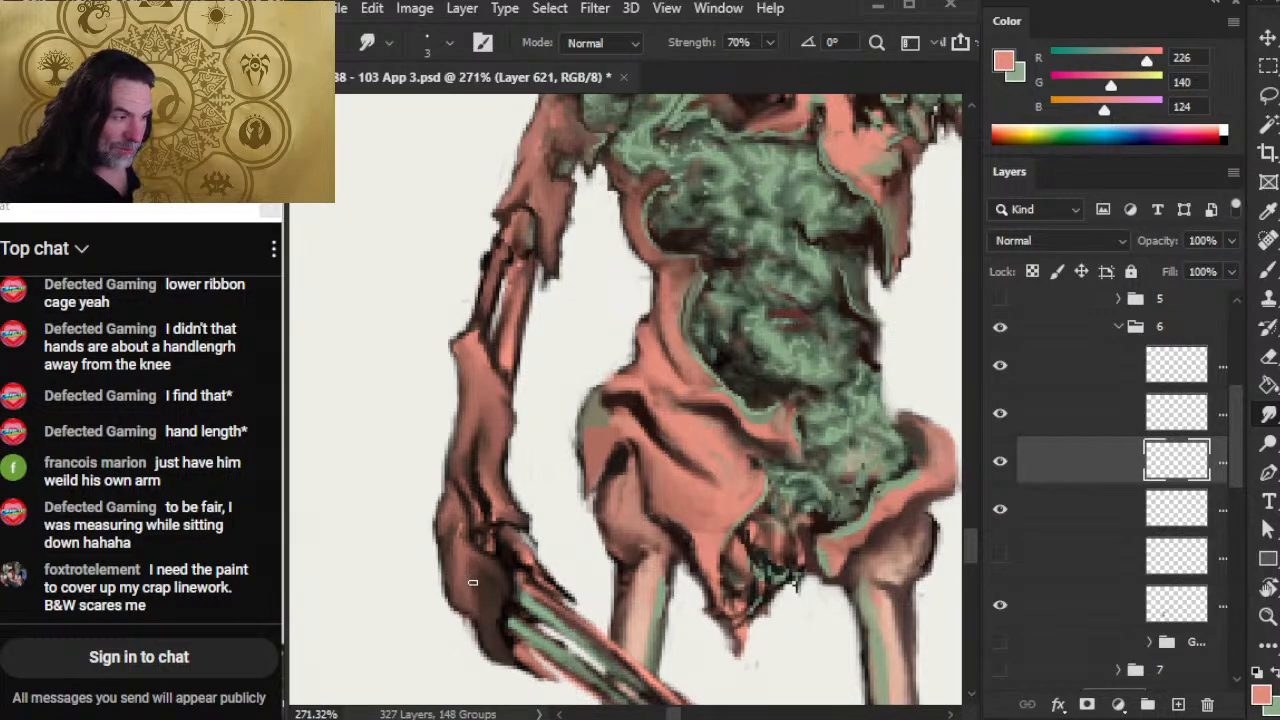
{"action": "left_click_drag", "start_coordinate": [495, 660], "coordinate": [459, 567]}
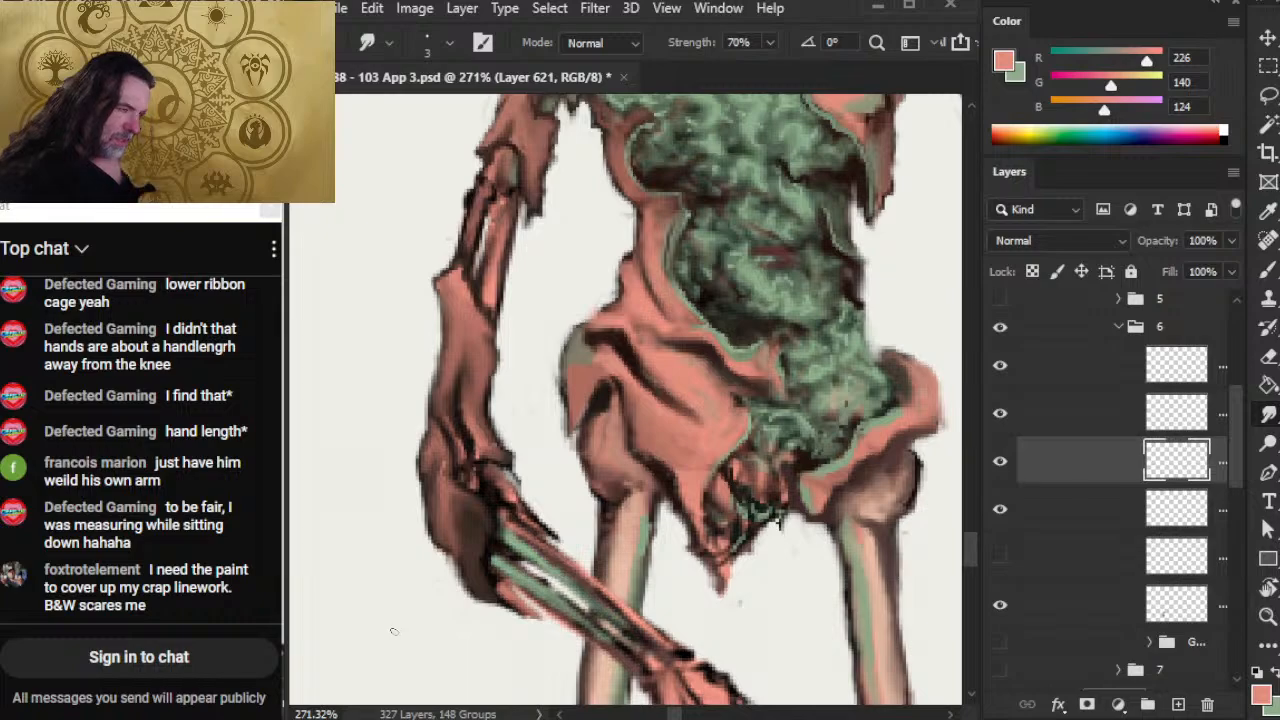
Step: Paint salmon along the lower part of the hand beside the severed arm's bones and smudge it into the brown
{"action": "key", "text": "b"}
{"action": "mouse_move", "coordinate": [465, 539]}
{"action": "left_mouse_down"}
{"action": "mouse_move", "coordinate": [473, 588]}
{"action": "mouse_move", "coordinate": [477, 564]}
{"action": "left_mouse_up"}
{"action": "key", "text": "r"}
{"action": "key", "text": "b"}
{"action": "key", "text": "r"}
{"action": "left_click_drag", "start_coordinate": [476, 528], "coordinate": [472, 554]}
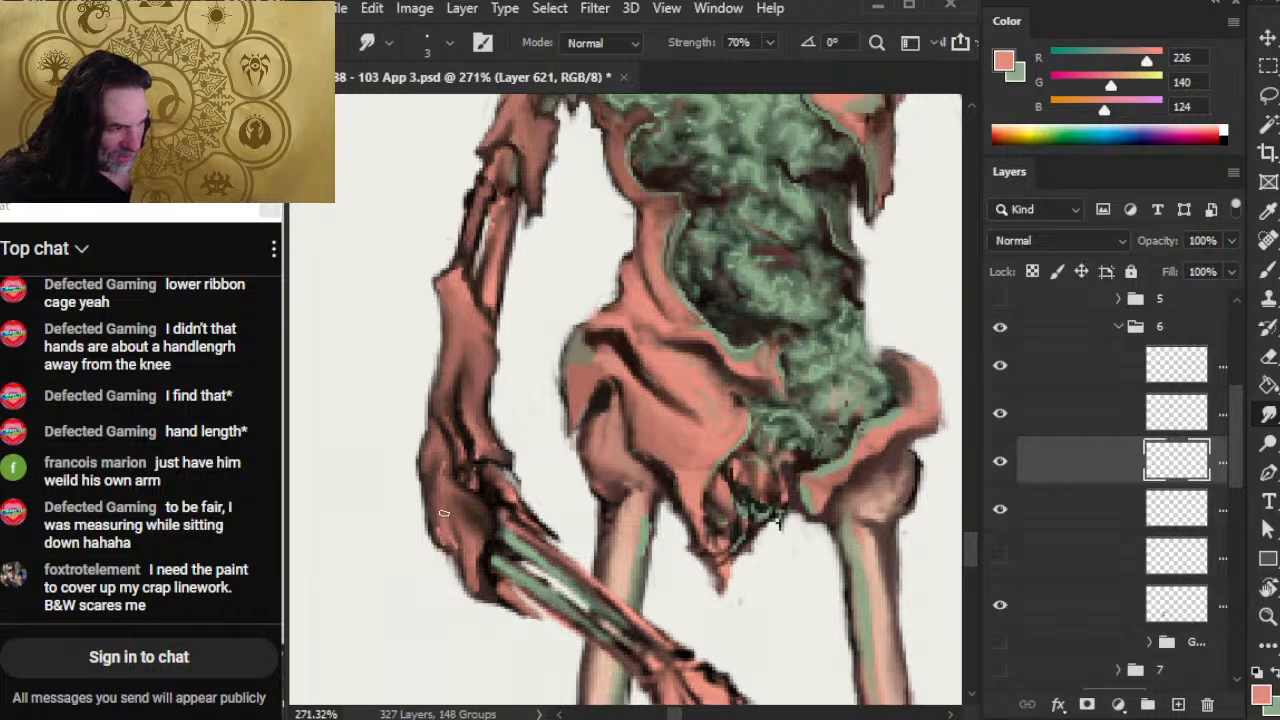
Step: Add short salmon highlights across the middle of the hand, just below the wrist, and blend them
{"action": "key", "text": "b"}
{"action": "left_click_drag", "start_coordinate": [459, 498], "coordinate": [478, 503]}
{"action": "key", "text": "r"}
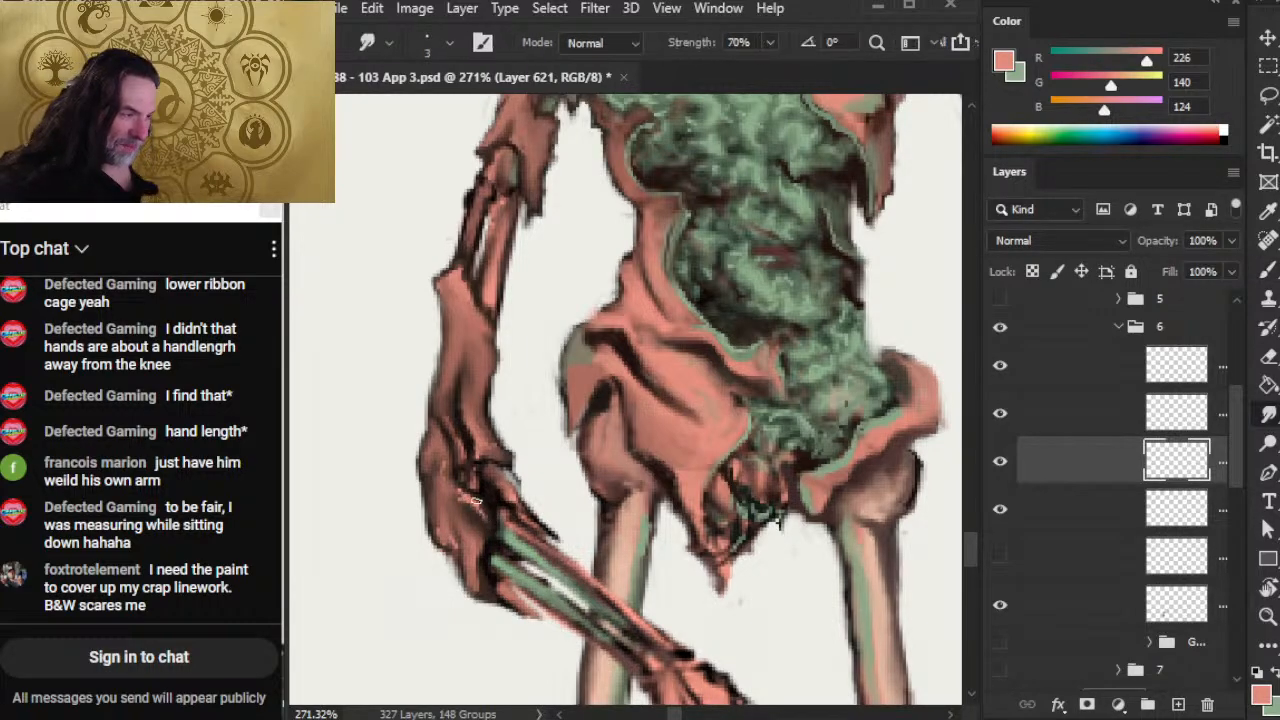
{"action": "key", "text": "b"}
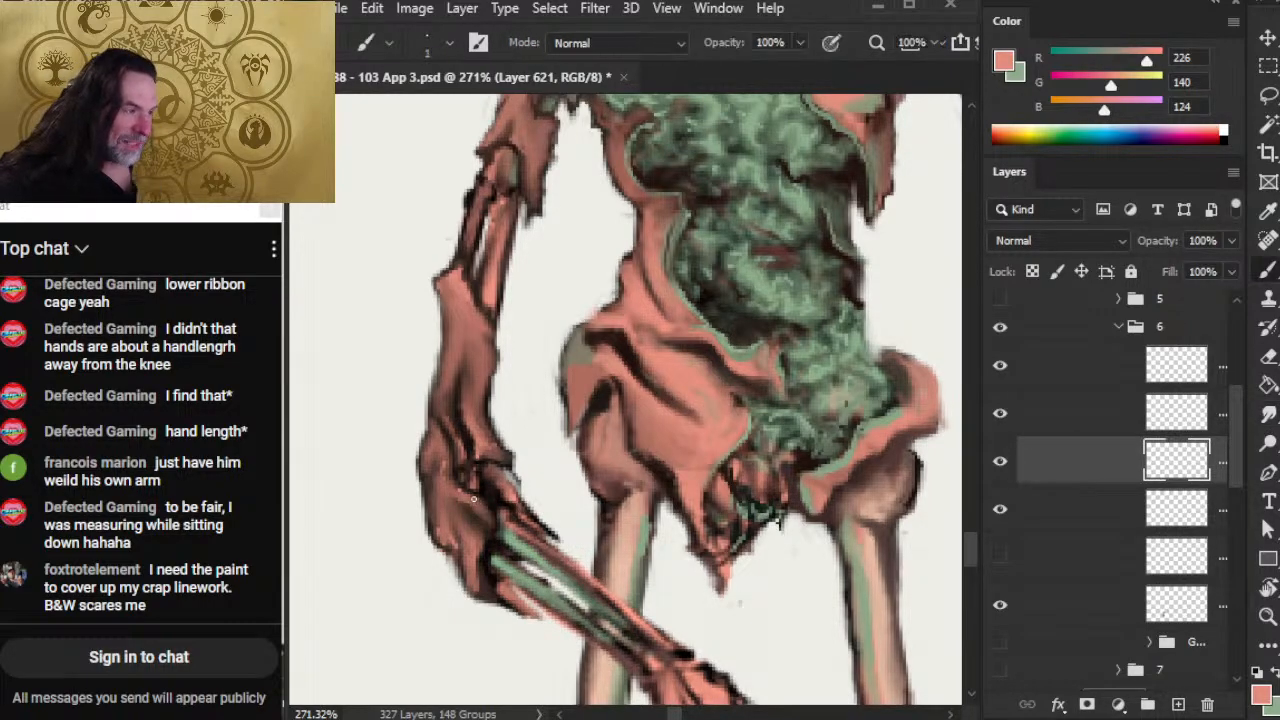
{"action": "key", "text": "r"}
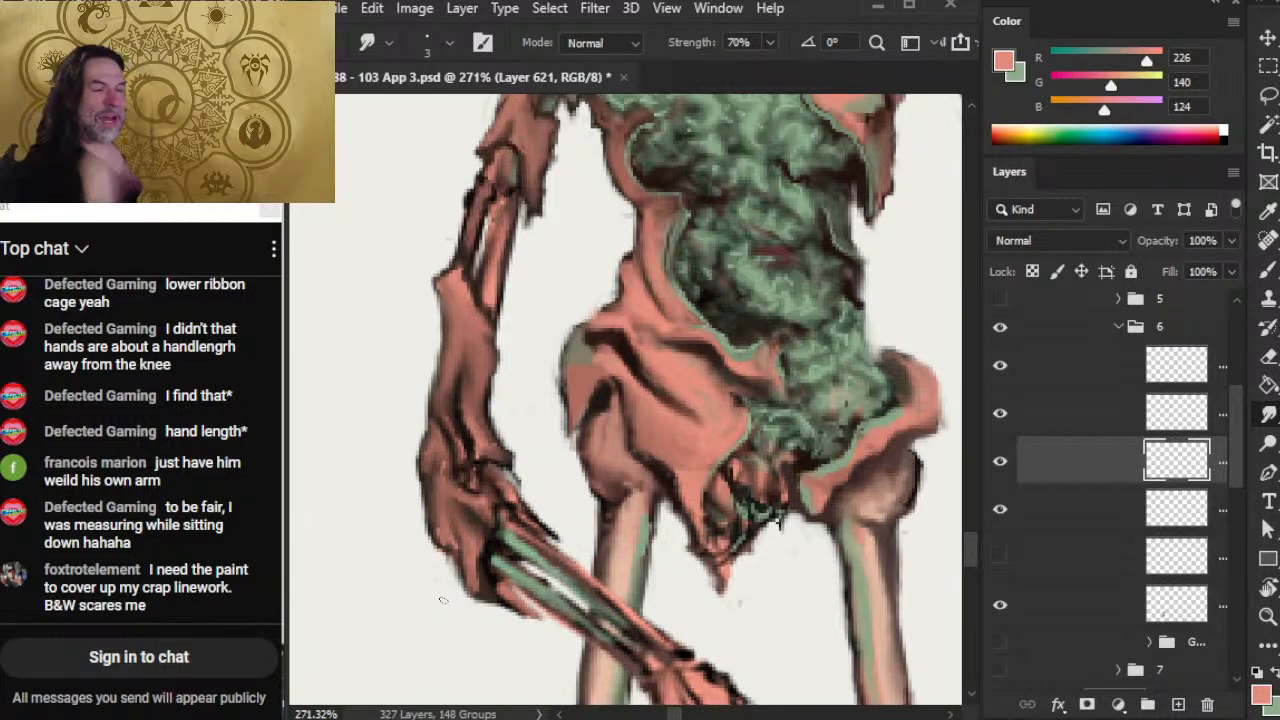
Step: Brighten the middle of the forearm with a lengthwise salmon highlight and smudge it
{"action": "key", "text": "b"}
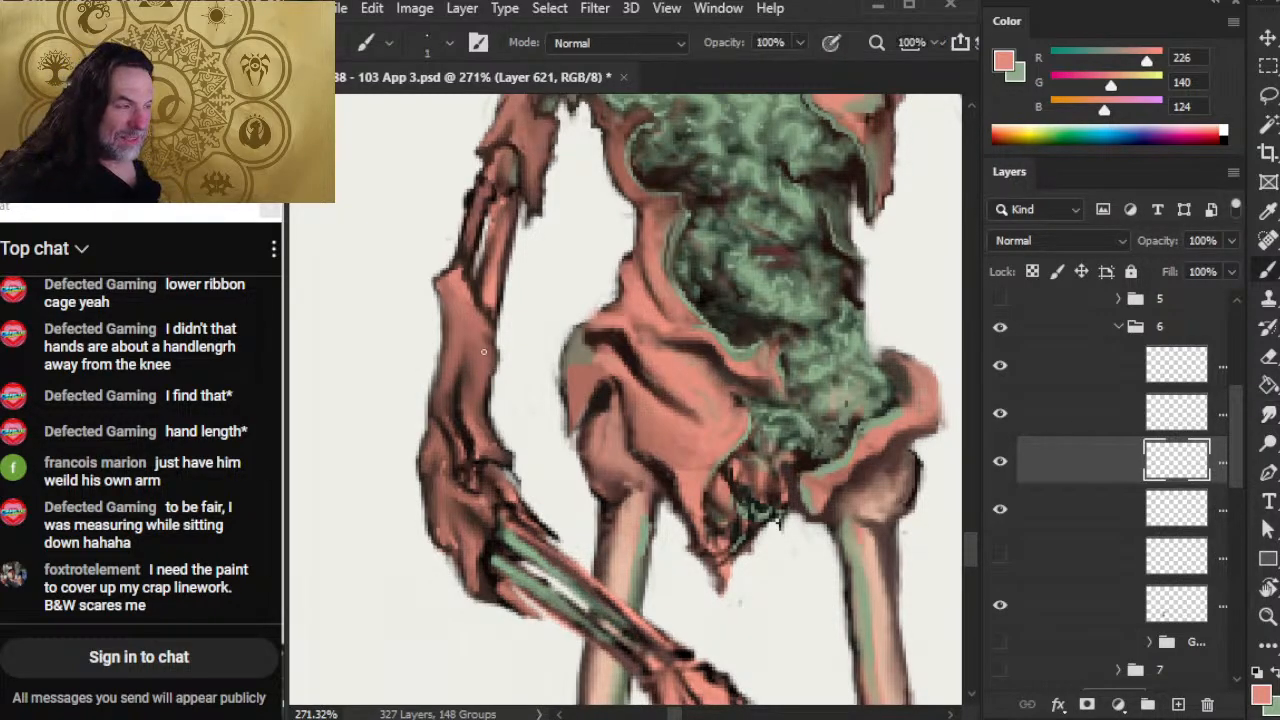
{"action": "mouse_move", "coordinate": [473, 339]}
{"action": "left_mouse_down"}
{"action": "mouse_move", "coordinate": [486, 375]}
{"action": "mouse_move", "coordinate": [474, 388]}
{"action": "left_mouse_up"}
{"action": "key", "text": "r"}
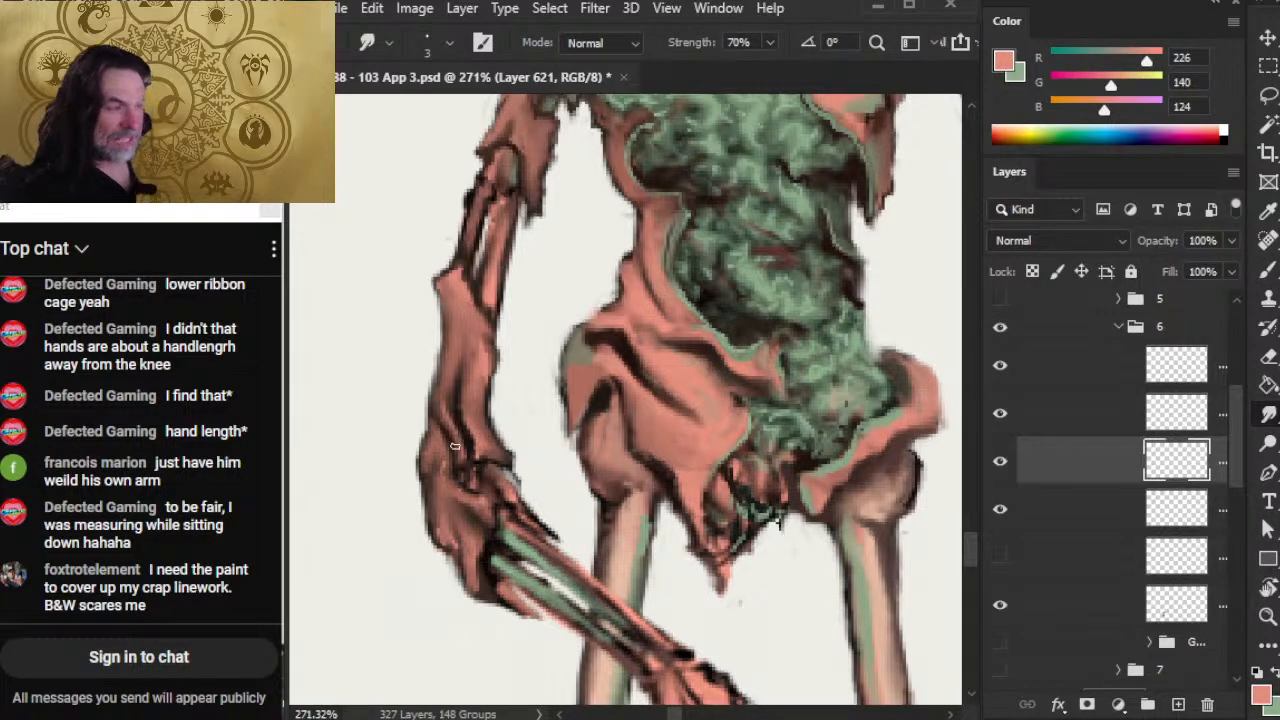
Step: Brighten the upper arm's torn lower skin, middle and armpit edge with the same salmon, smudging each highlight in
{"action": "key", "text": "z"}
{"action": "left_click_drag", "start_coordinate": [528, 446], "coordinate": [448, 454]}
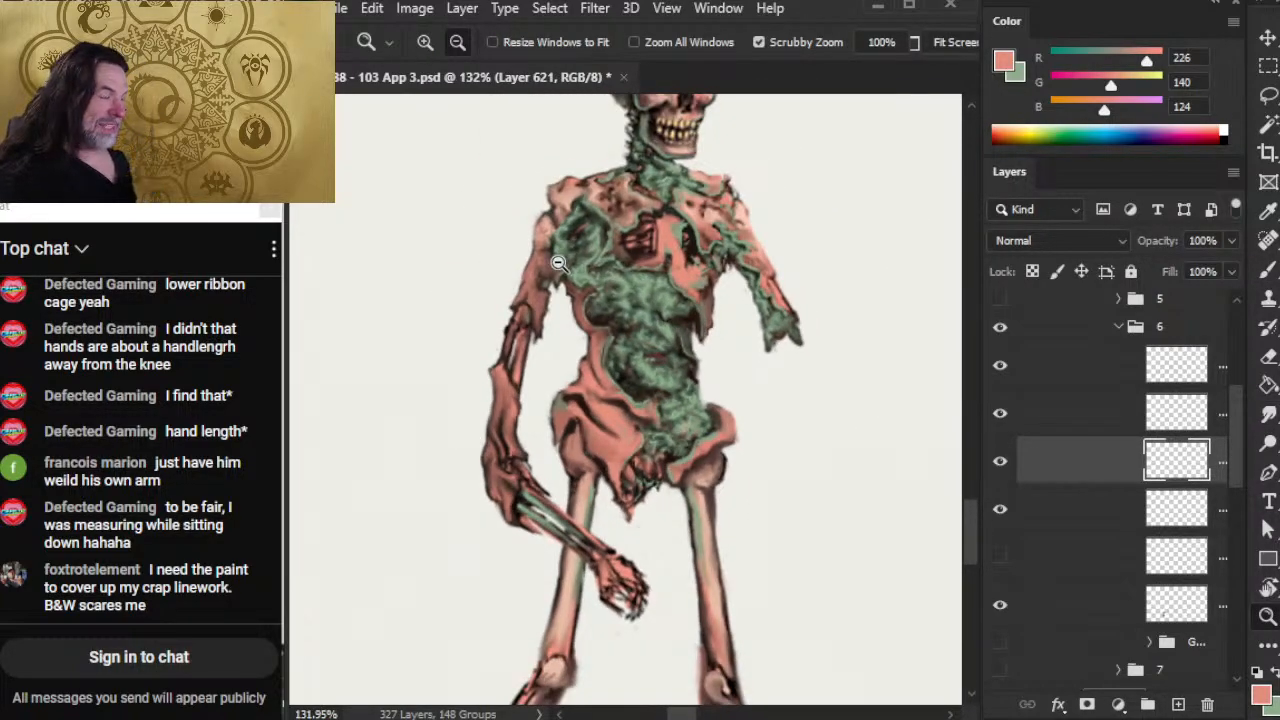
{"action": "left_click_drag", "start_coordinate": [564, 303], "coordinate": [633, 371]}
{"action": "key", "text": "b"}
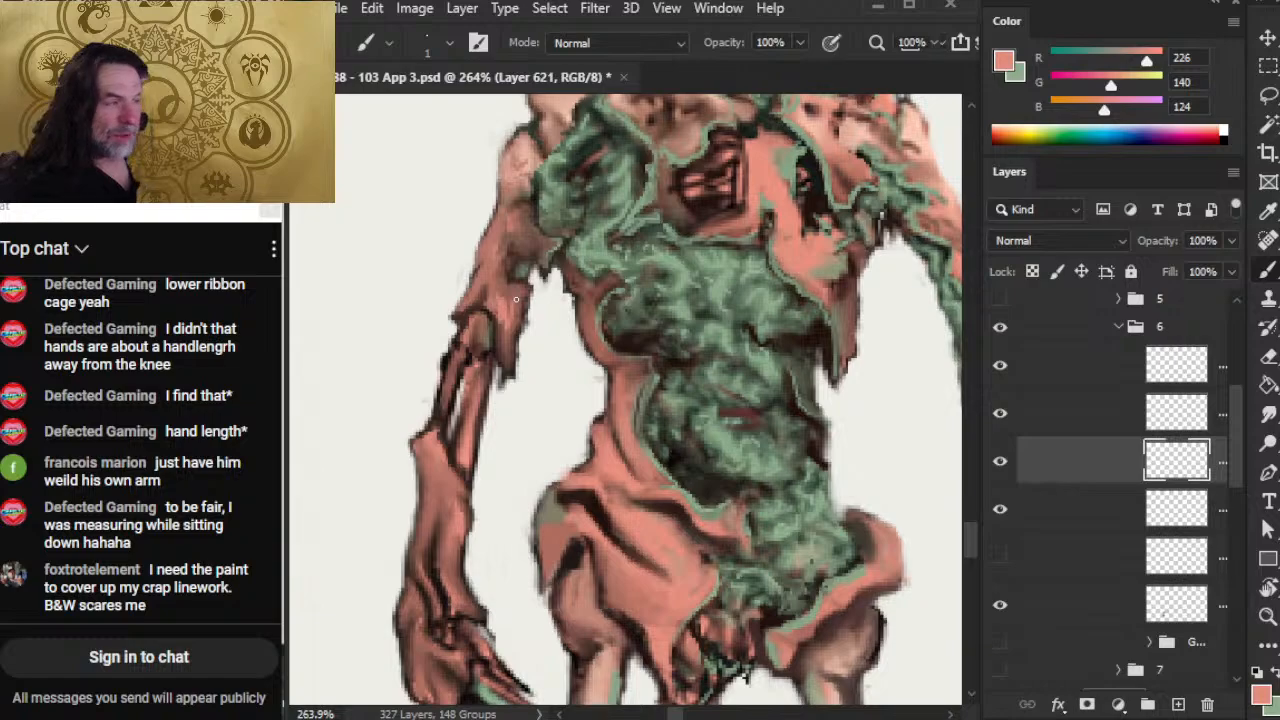
{"action": "key", "text": "r"}
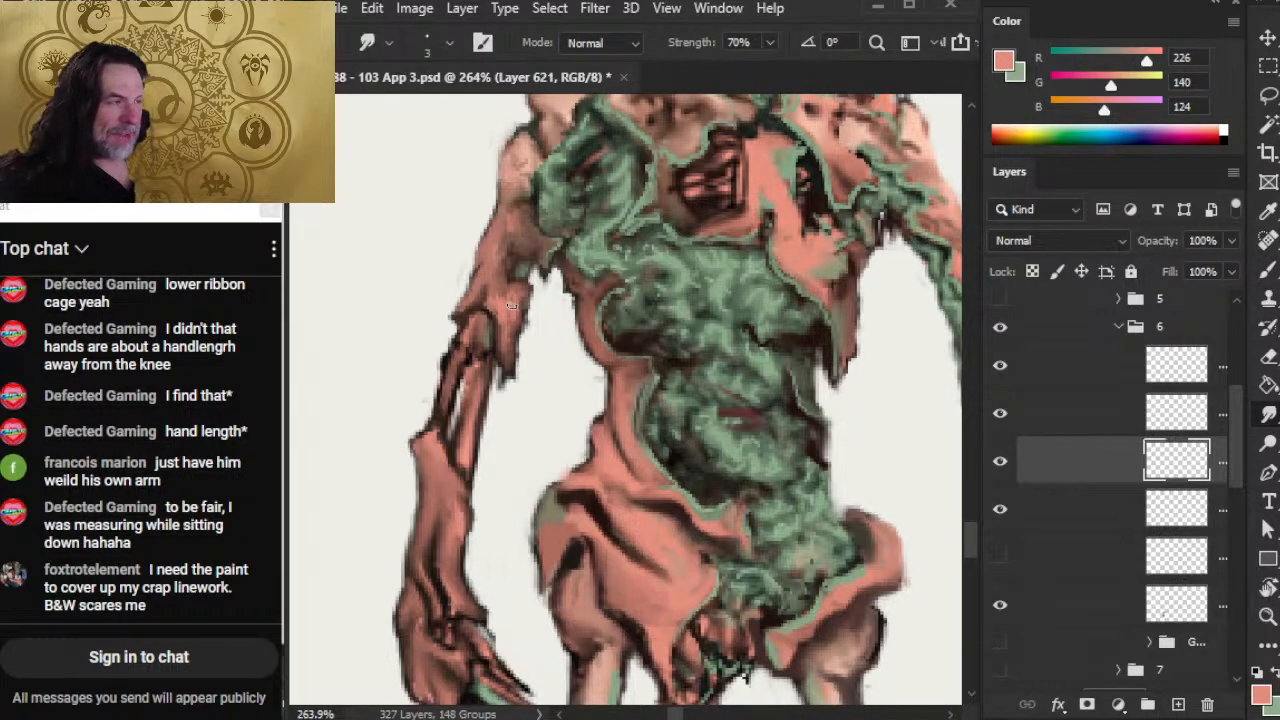
{"action": "key", "text": "b"}
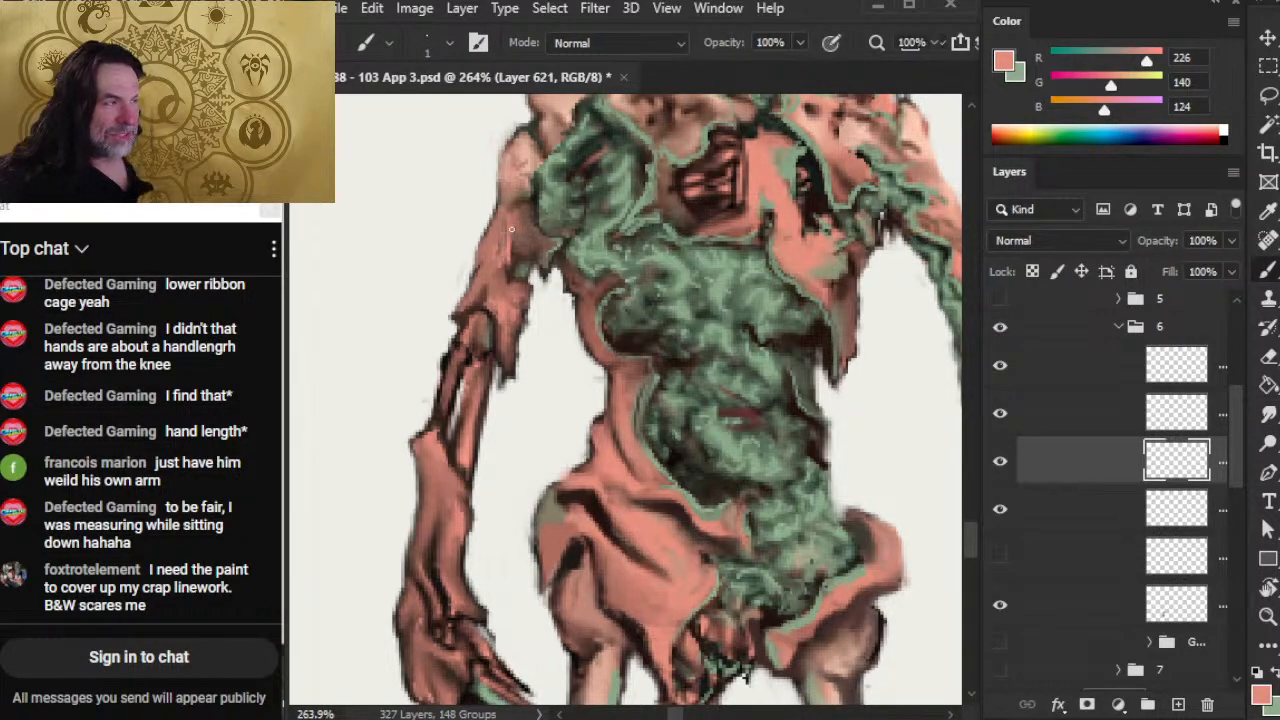
{"action": "key", "text": "r"}
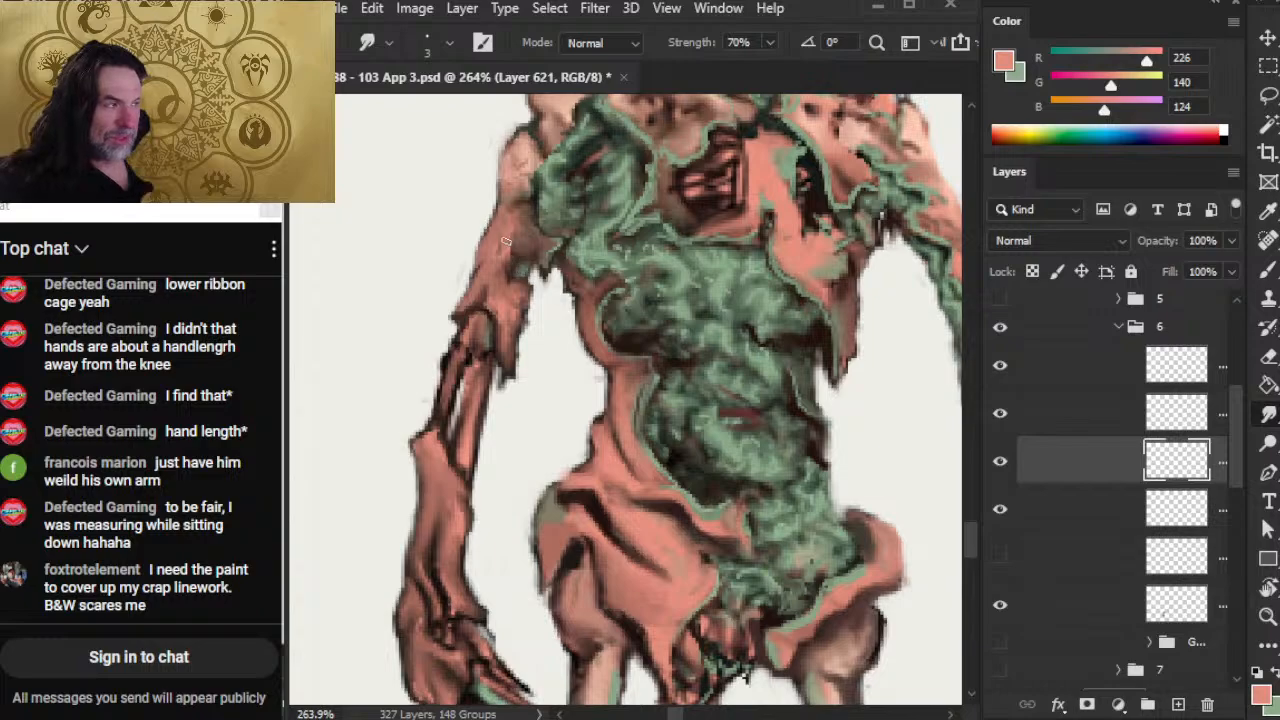
{"action": "key", "text": "b"}
{"action": "left_click_drag", "start_coordinate": [533, 243], "coordinate": [520, 245]}
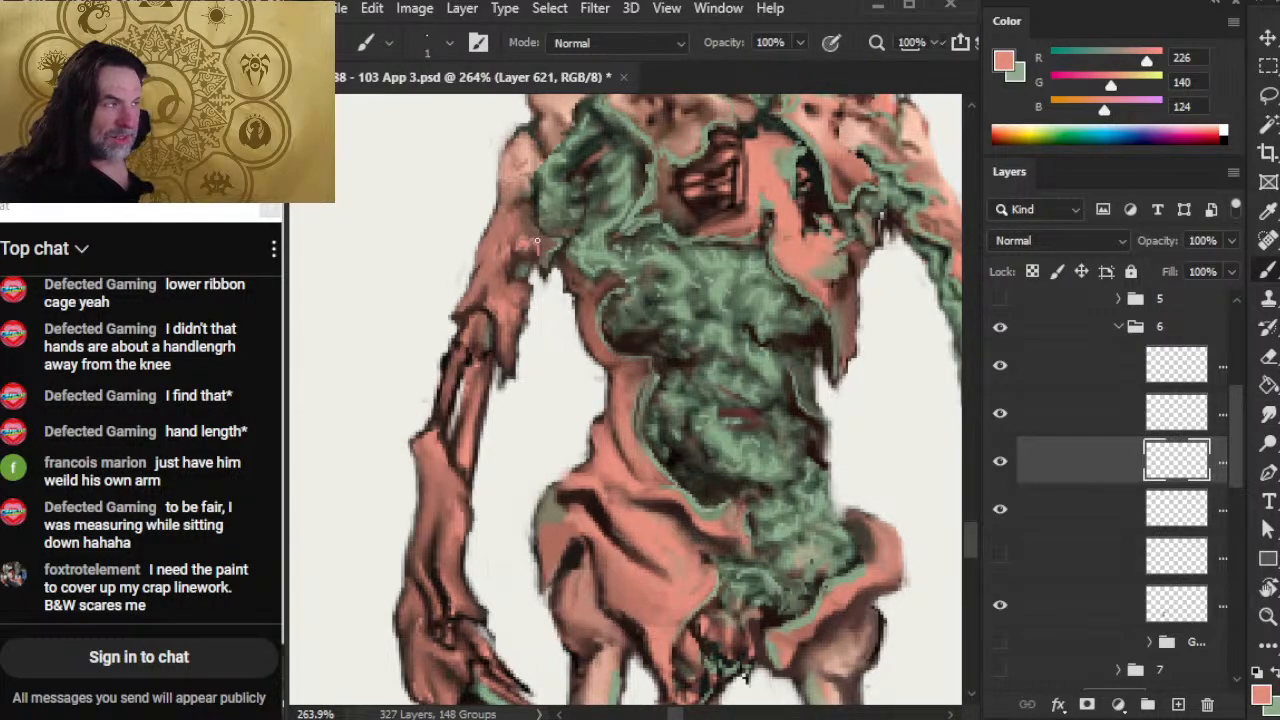
{"action": "key", "text": "r"}
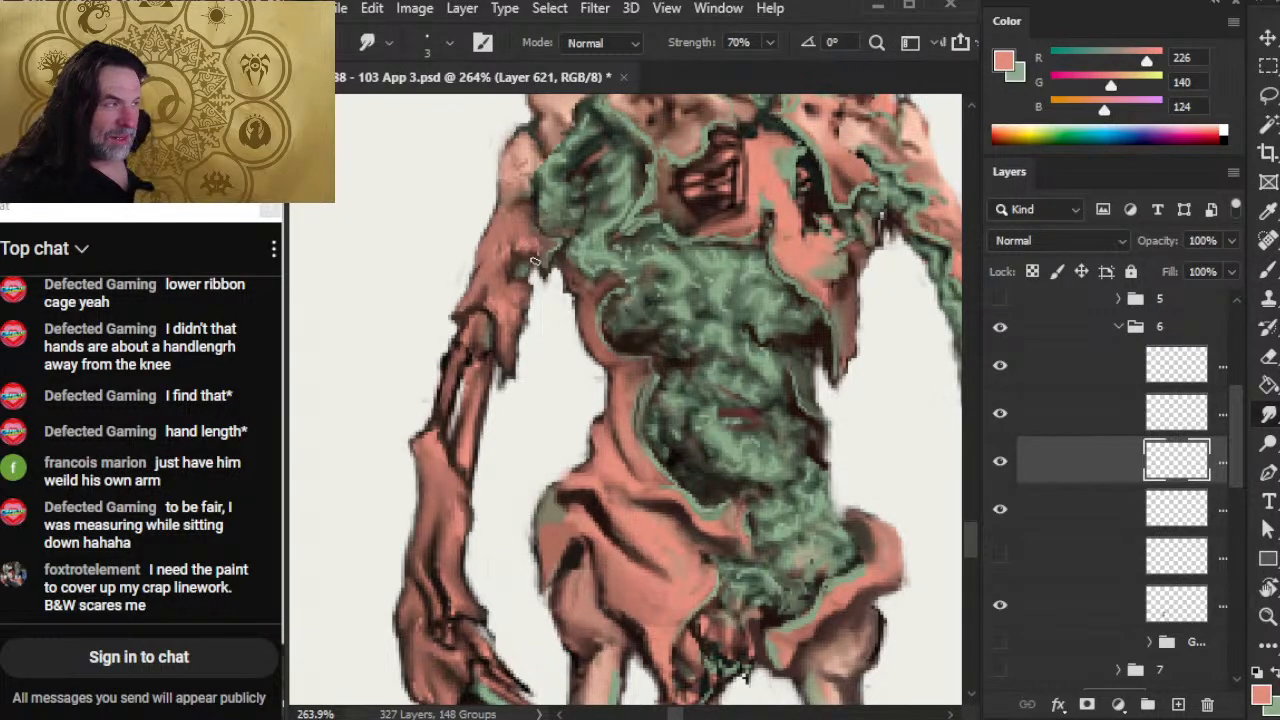
Step: Sample light green (RGB 139, 172, 137) from the torso fungus and paint a fungus edge on the skin beneath the armpit
{"action": "key", "text": "b"}
{"action": "left_click", "coordinate": [656, 244], "text": "alt"}
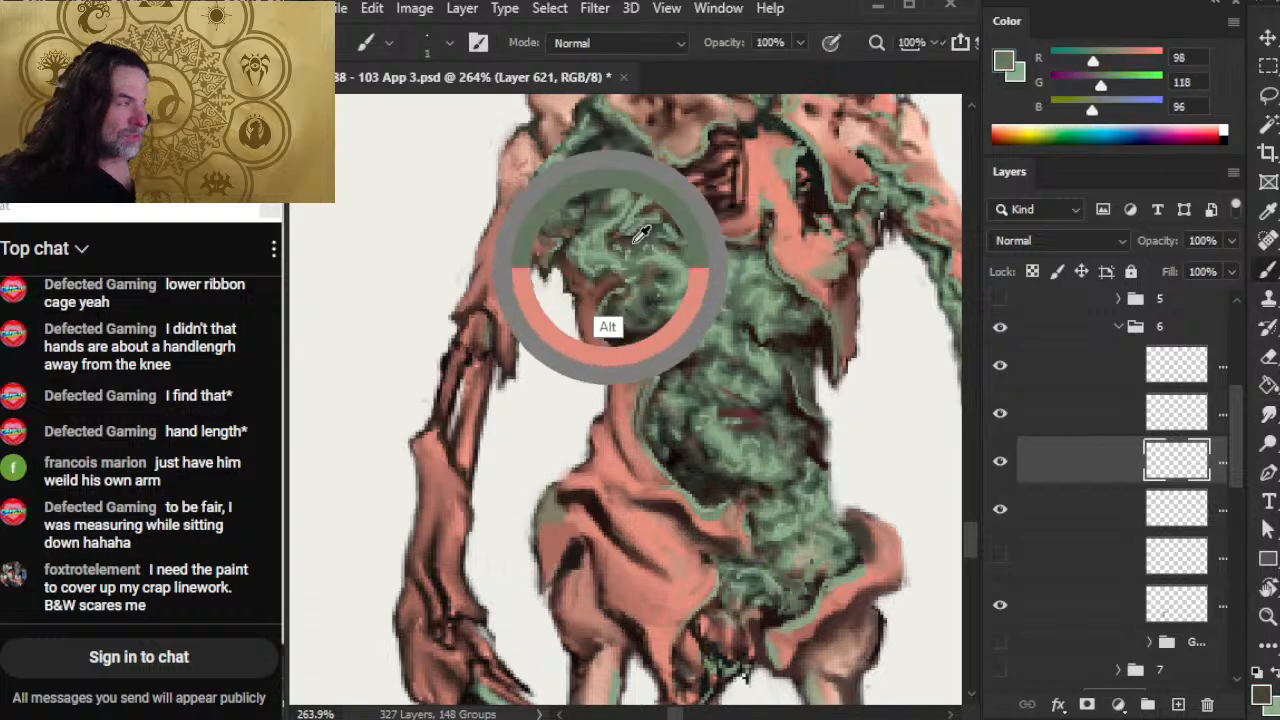
{"action": "left_click_drag", "start_coordinate": [643, 233], "coordinate": [584, 264]}
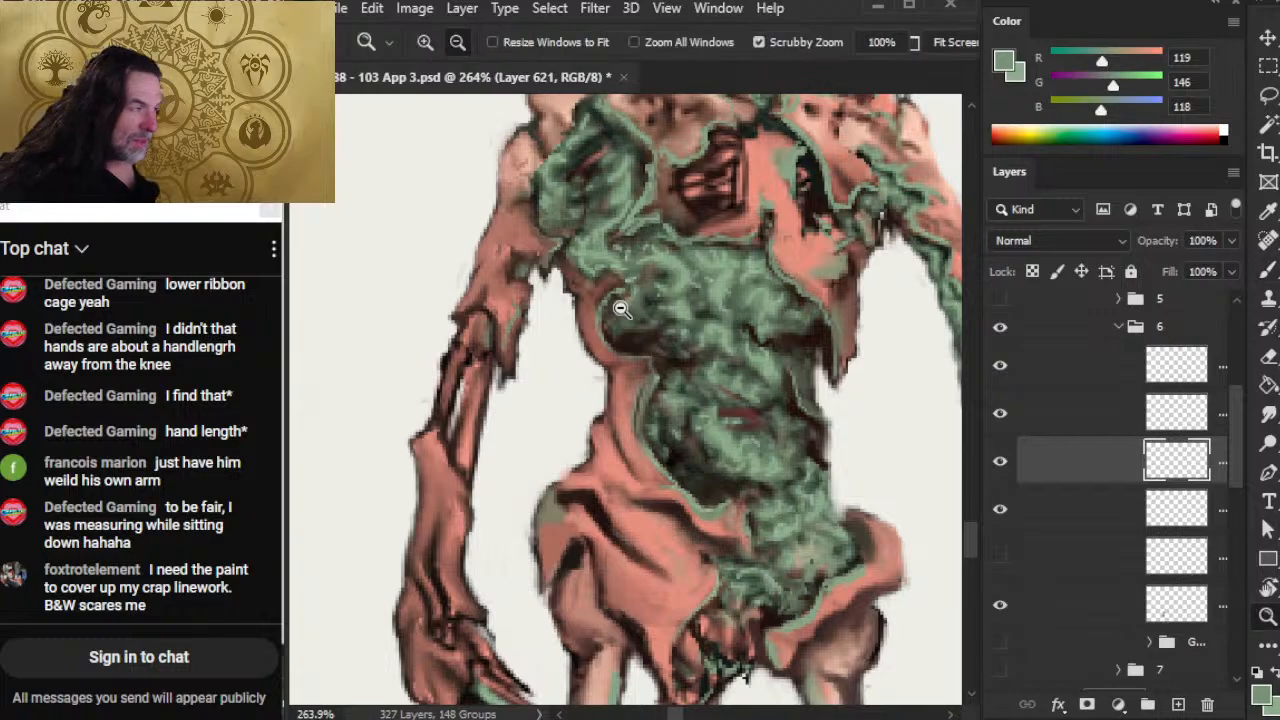
{"action": "left_click_drag", "start_coordinate": [614, 297], "coordinate": [645, 296]}
{"action": "left_click", "coordinate": [563, 239], "text": "alt"}
{"action": "left_click_drag", "start_coordinate": [568, 225], "coordinate": [561, 299], "text": "alt"}
{"action": "left_click_drag", "start_coordinate": [509, 215], "coordinate": [495, 239]}
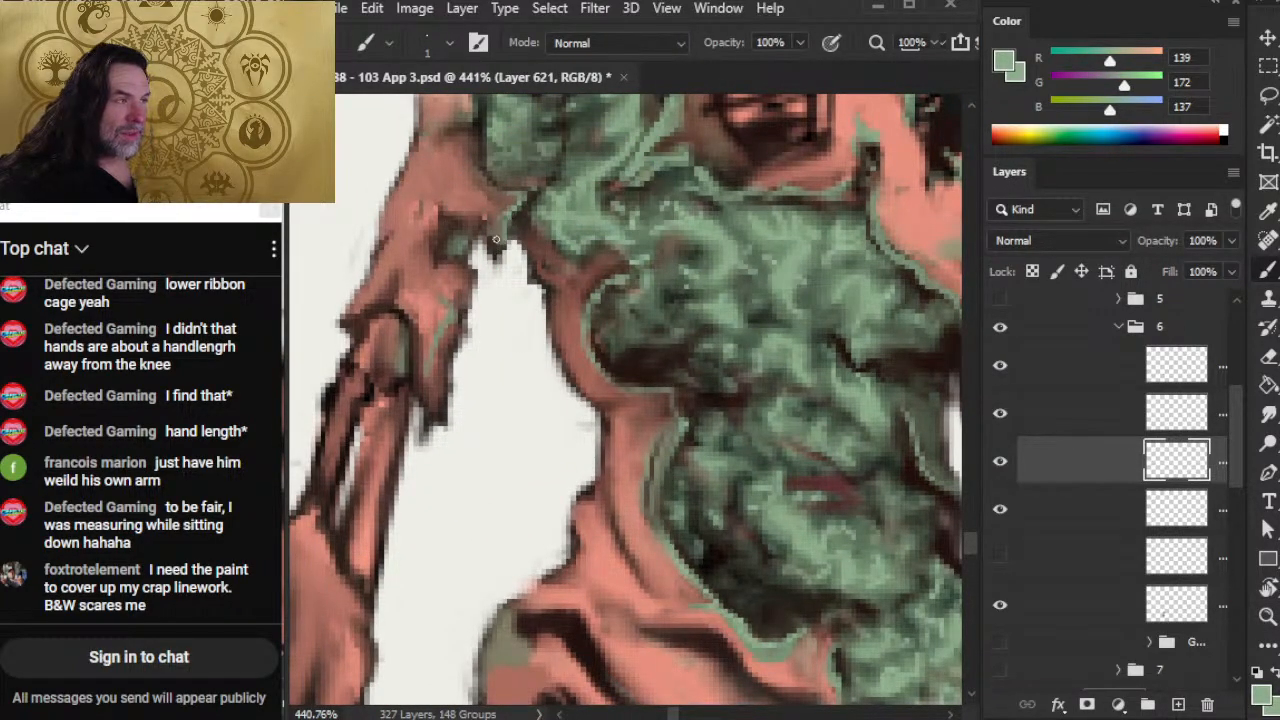
Step: Paint a light green fungus strip down the inner torn edge of the upper arm and smudge it into the skin
{"action": "mouse_move", "coordinate": [462, 285]}
{"action": "left_mouse_down"}
{"action": "mouse_move", "coordinate": [436, 360]}
{"action": "mouse_move", "coordinate": [448, 400]}
{"action": "left_mouse_up"}
{"action": "key", "text": "r"}
{"action": "key", "text": "b"}
{"action": "key", "text": "r"}
{"action": "mouse_move", "coordinate": [452, 354]}
{"action": "left_mouse_down"}
{"action": "mouse_move", "coordinate": [454, 412]}
{"action": "mouse_move", "coordinate": [433, 388]}
{"action": "left_mouse_up"}
{"action": "key", "text": "b"}
{"action": "key", "text": "r"}
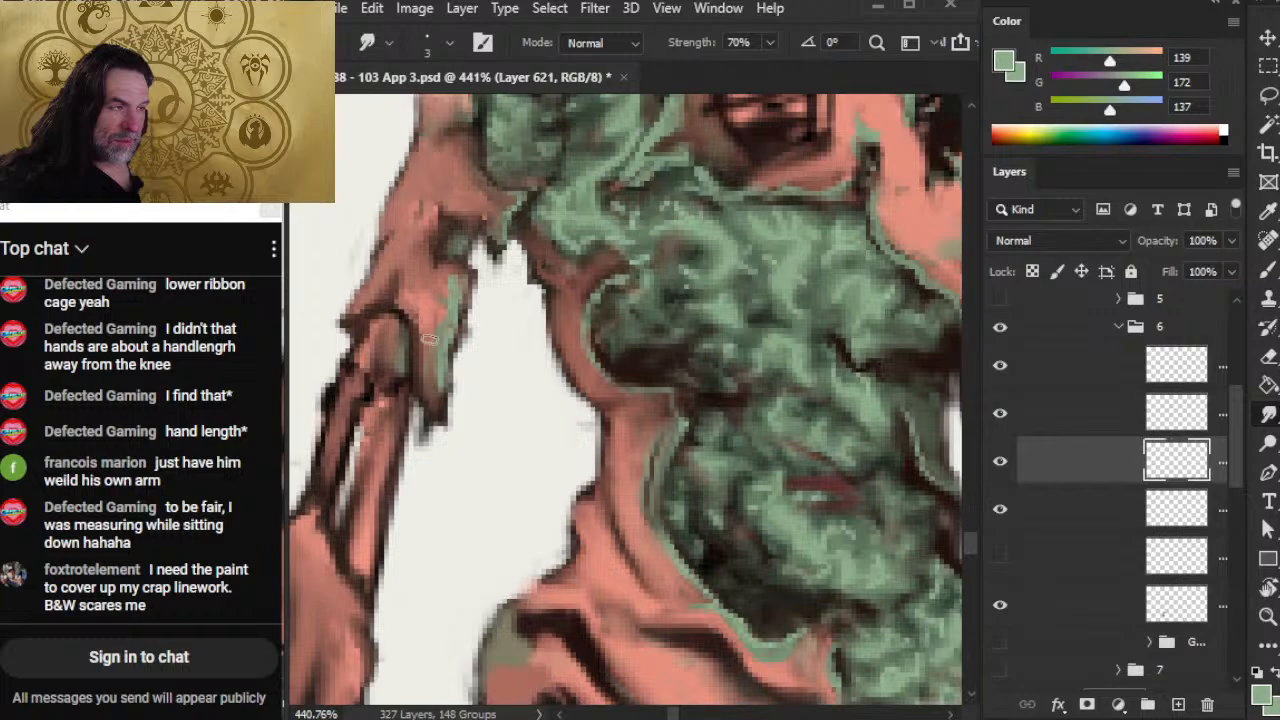
{"action": "left_click_drag", "start_coordinate": [488, 620], "coordinate": [383, 638]}
{"action": "left_click_drag", "start_coordinate": [605, 530], "coordinate": [485, 507]}
{"action": "left_click_drag", "start_coordinate": [622, 605], "coordinate": [635, 374]}
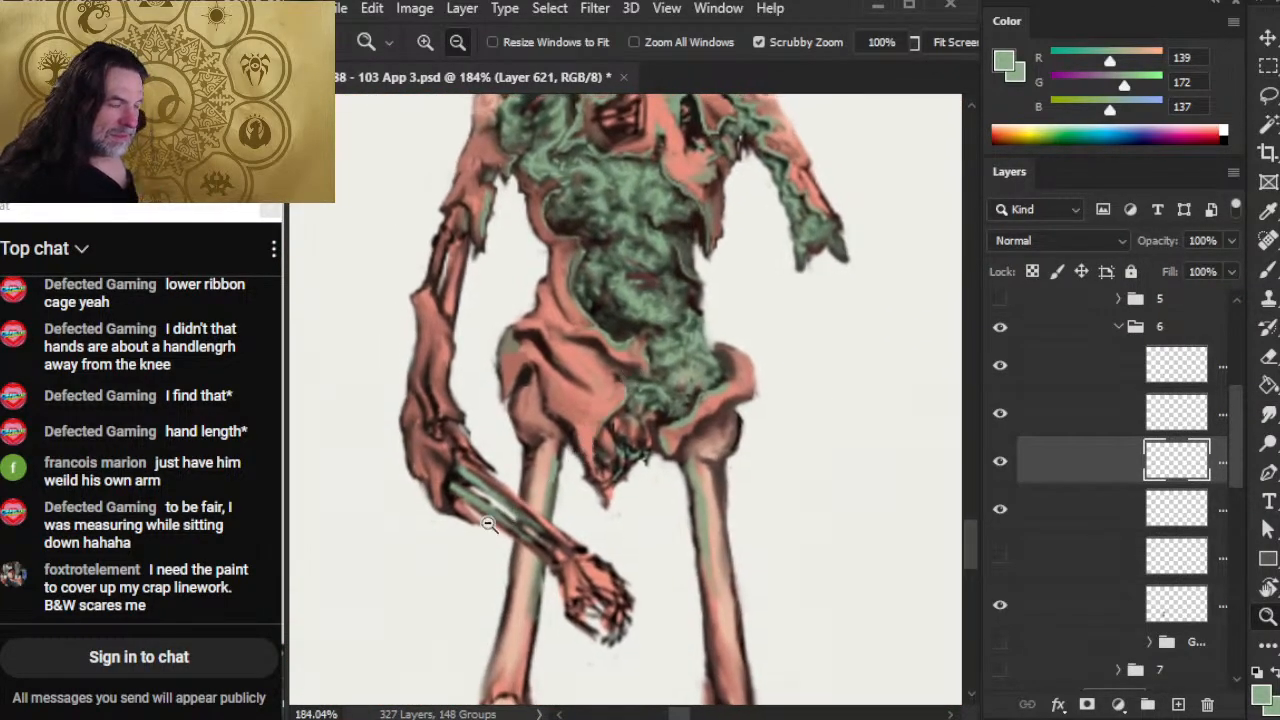
Step: Toggle the visibility of the layers in group 6 to identify the severed arm's layer, and select that layer
{"action": "left_click_drag", "start_coordinate": [485, 518], "coordinate": [685, 595]}
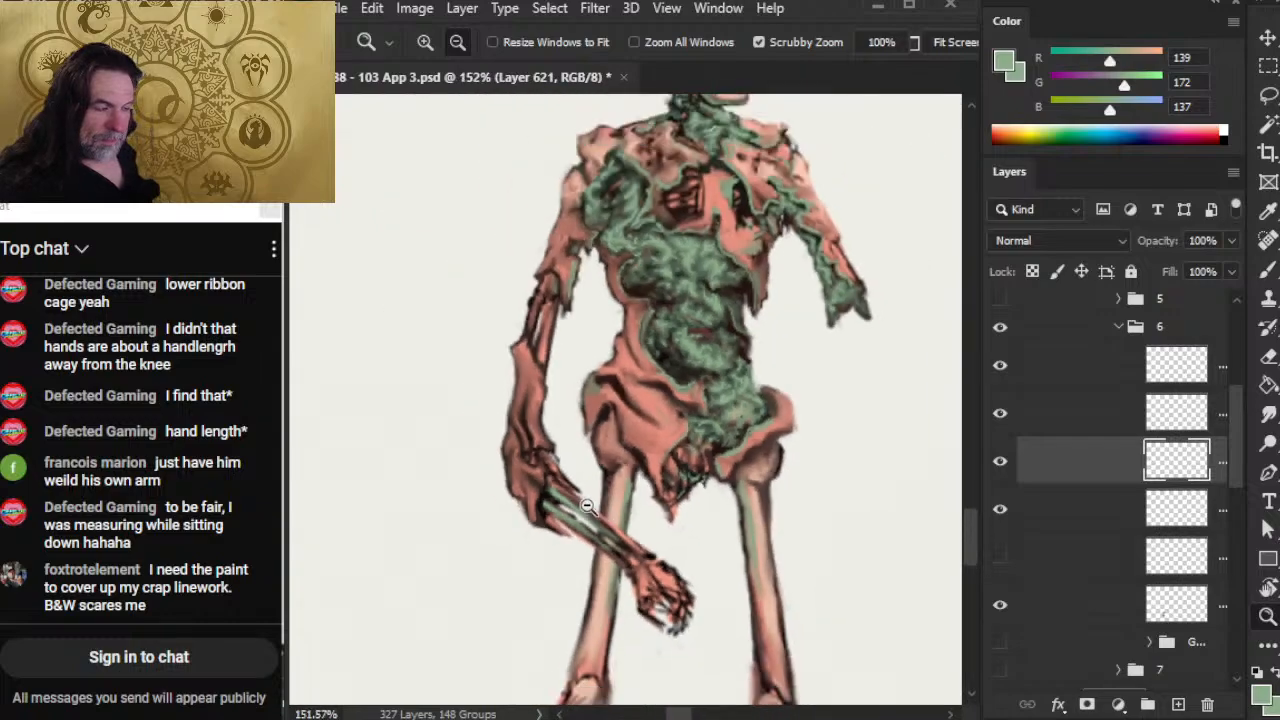
{"action": "left_click", "coordinate": [1000, 367]}
{"action": "left_click", "coordinate": [1002, 378]}
{"action": "left_click", "coordinate": [1002, 512]}
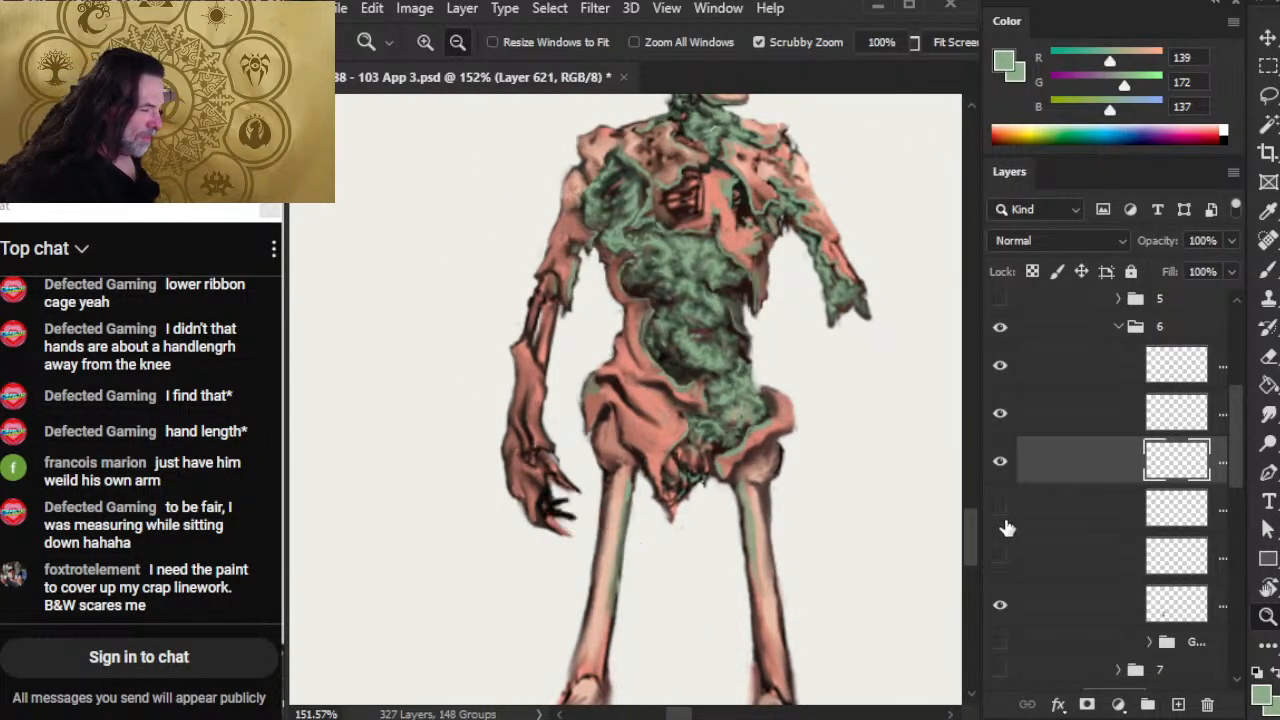
{"action": "left_click", "coordinate": [1002, 512]}
{"action": "left_click", "coordinate": [1065, 528]}
{"action": "left_click", "coordinate": [997, 474]}
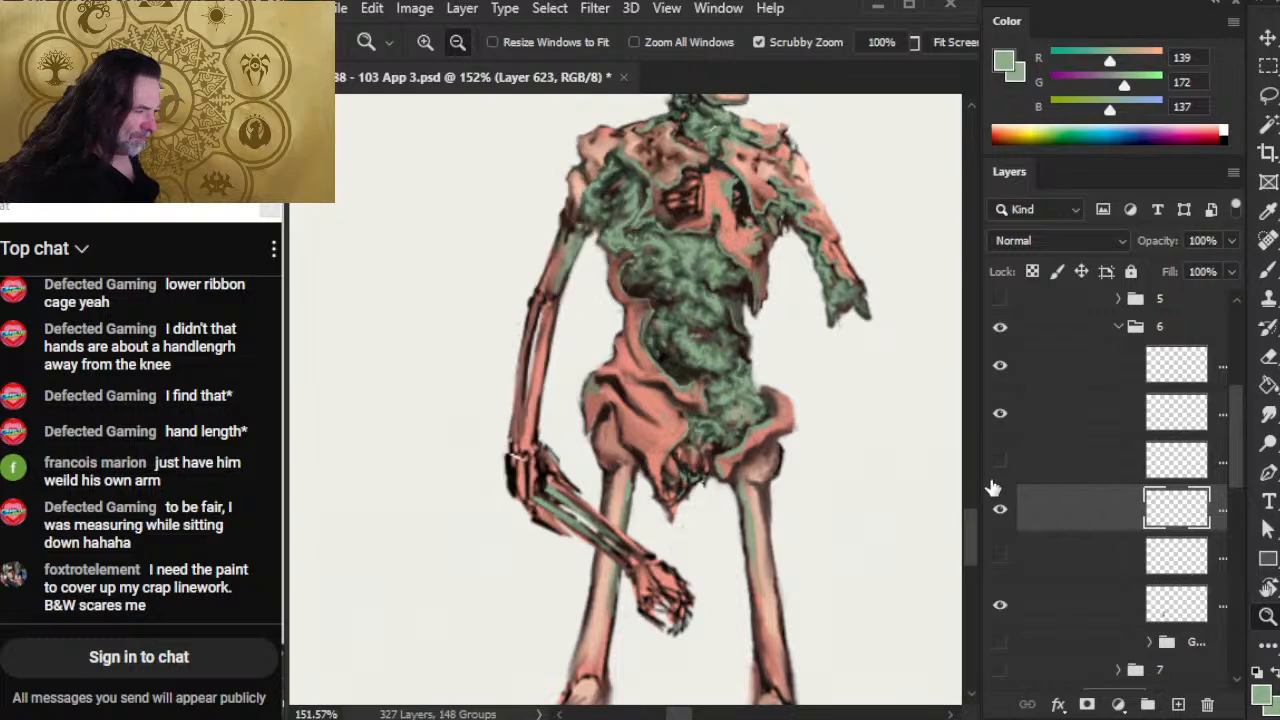
{"action": "left_click", "coordinate": [996, 484]}
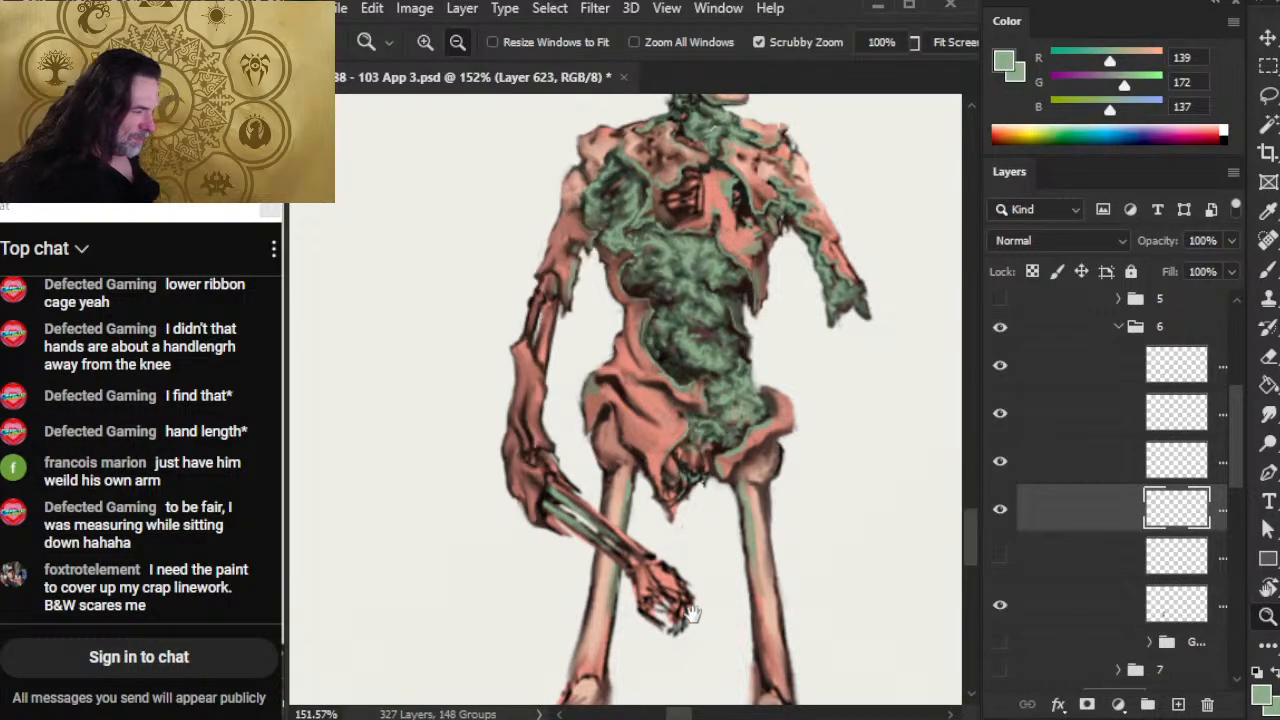
{"action": "left_click", "coordinate": [1004, 614]}
{"action": "left_click", "coordinate": [1008, 620]}
{"action": "mouse_move", "coordinate": [618, 598]}
{"action": "left_mouse_down"}
{"action": "mouse_move", "coordinate": [558, 486]}
{"action": "mouse_move", "coordinate": [620, 535]}
{"action": "mouse_move", "coordinate": [594, 513]}
{"action": "left_mouse_up"}
{"action": "left_click", "coordinate": [1002, 513]}
{"action": "left_click", "coordinate": [1002, 513]}
Step: Rotate the severed arm slightly clockwise with Free Transform so its hand tips further down
{"action": "key", "text": "v"}
{"action": "key", "text": "l"}
{"action": "right_click", "coordinate": [590, 425]}
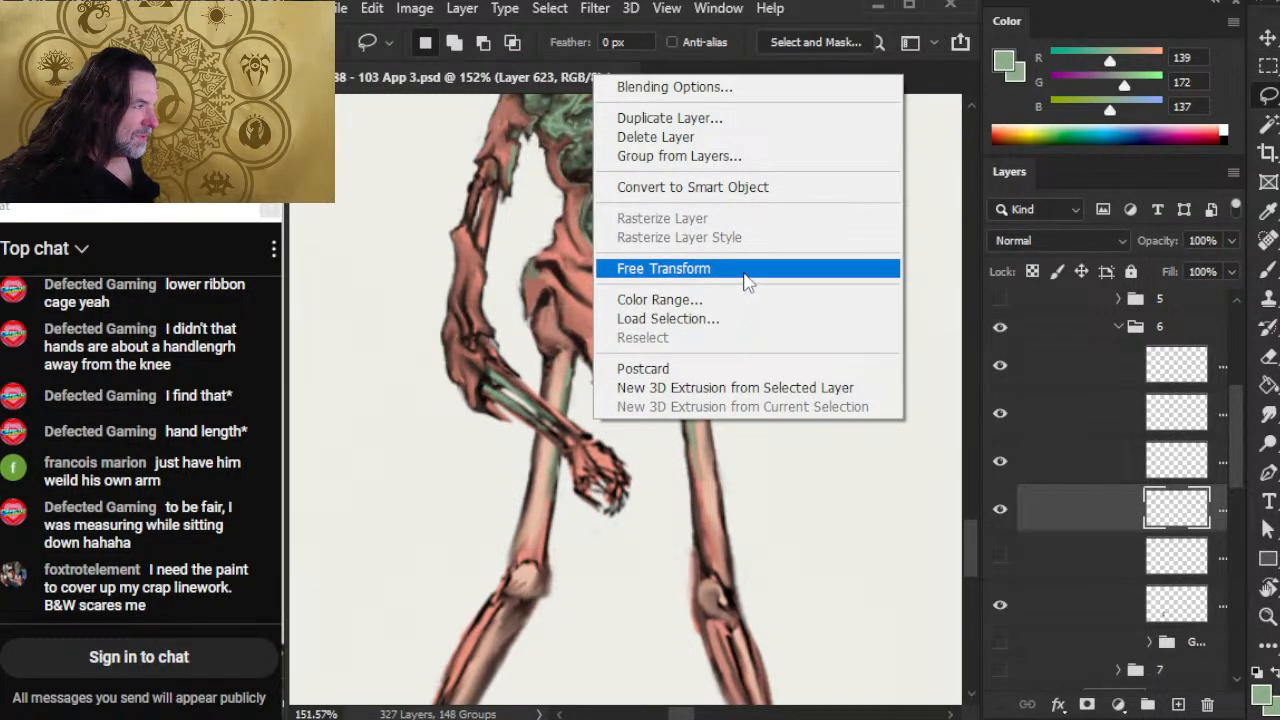
{"action": "left_click", "coordinate": [748, 268]}
{"action": "left_click_drag", "start_coordinate": [786, 309], "coordinate": [784, 348]}
{"action": "key", "text": "Return"}
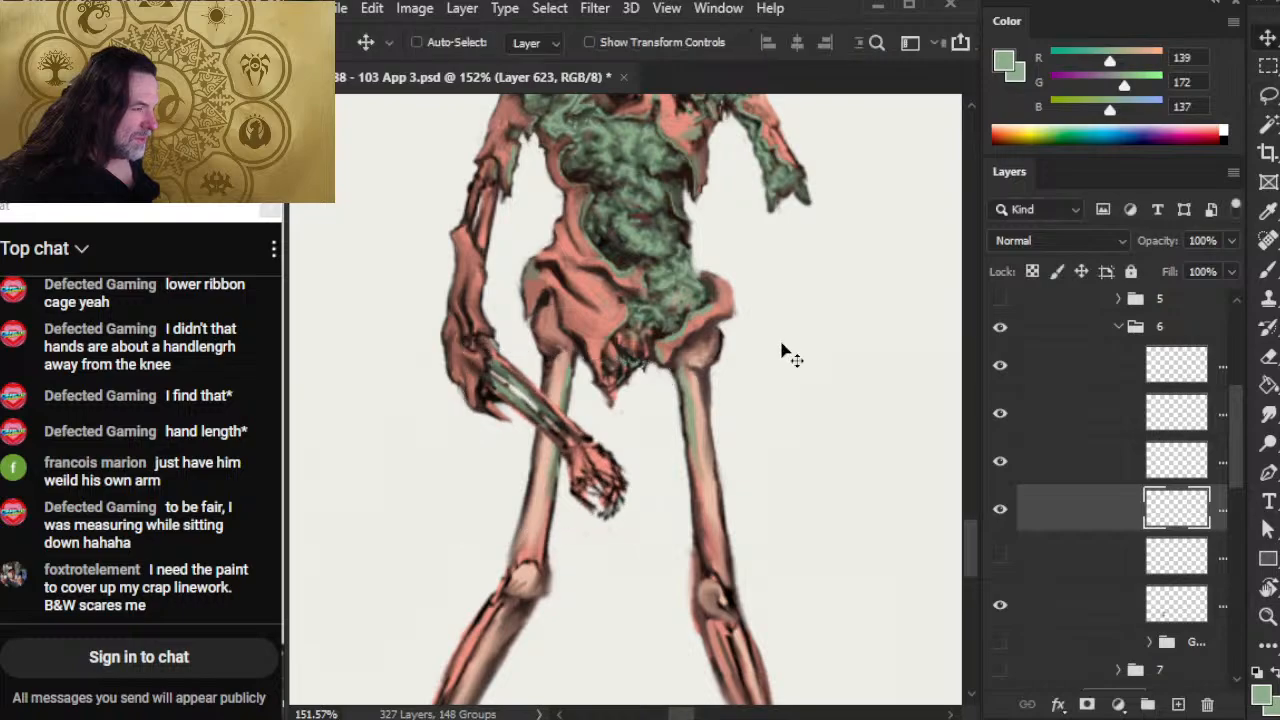
Step: Nudge the severed arm slightly down and fine-tune its sideways placement so it sits in the gripping hand
{"action": "key", "text": "Down"}
{"action": "key", "text": "Down"}
{"action": "key", "text": "Right"}
{"action": "key", "text": "Right"}
{"action": "key", "text": "Down"}
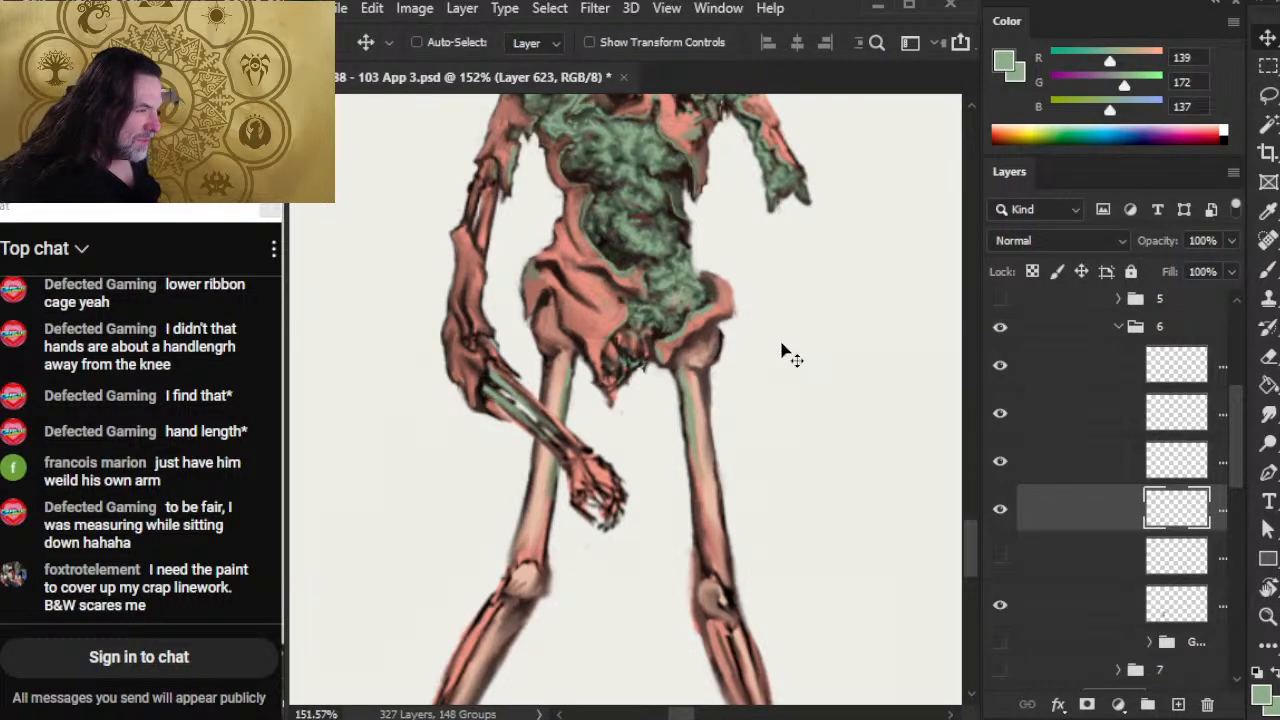
{"action": "key", "text": "Down"}
{"action": "key", "text": "Right"}
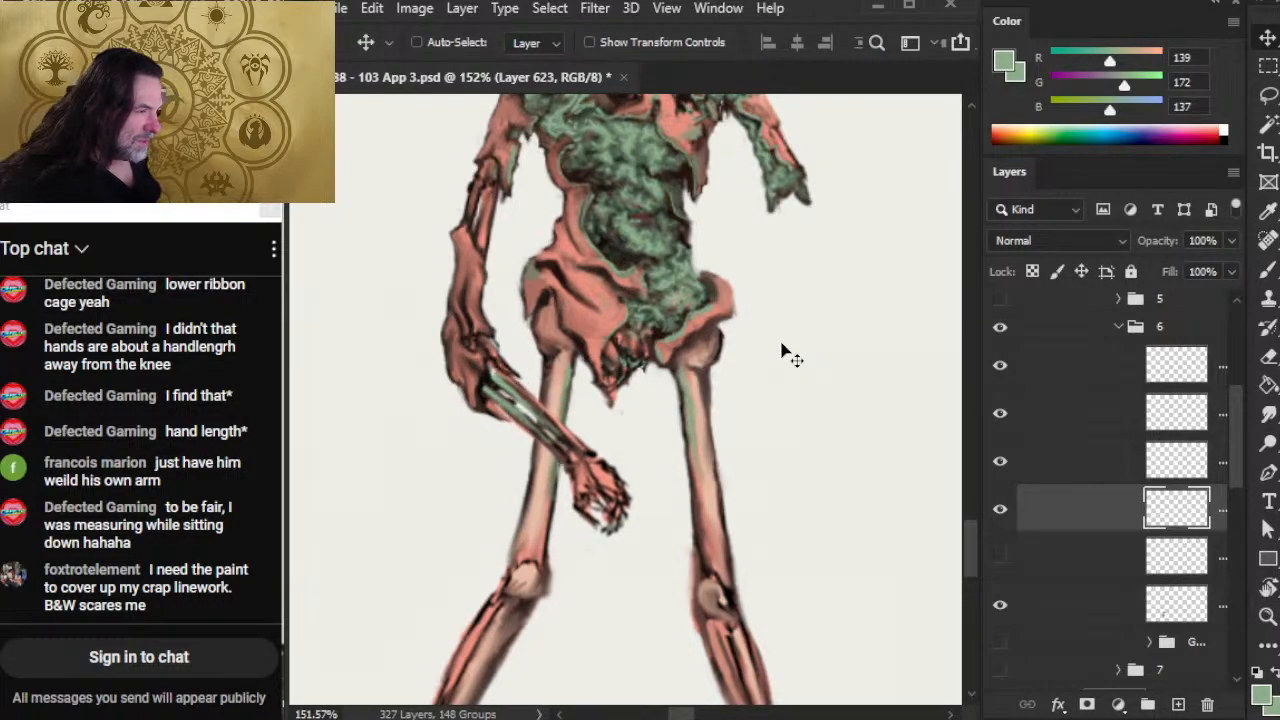
{"action": "key", "text": "Left"}
{"action": "key", "text": "Left"}
{"action": "key", "text": "Right"}
{"action": "key", "text": "Up"}
{"action": "key", "text": "Down"}
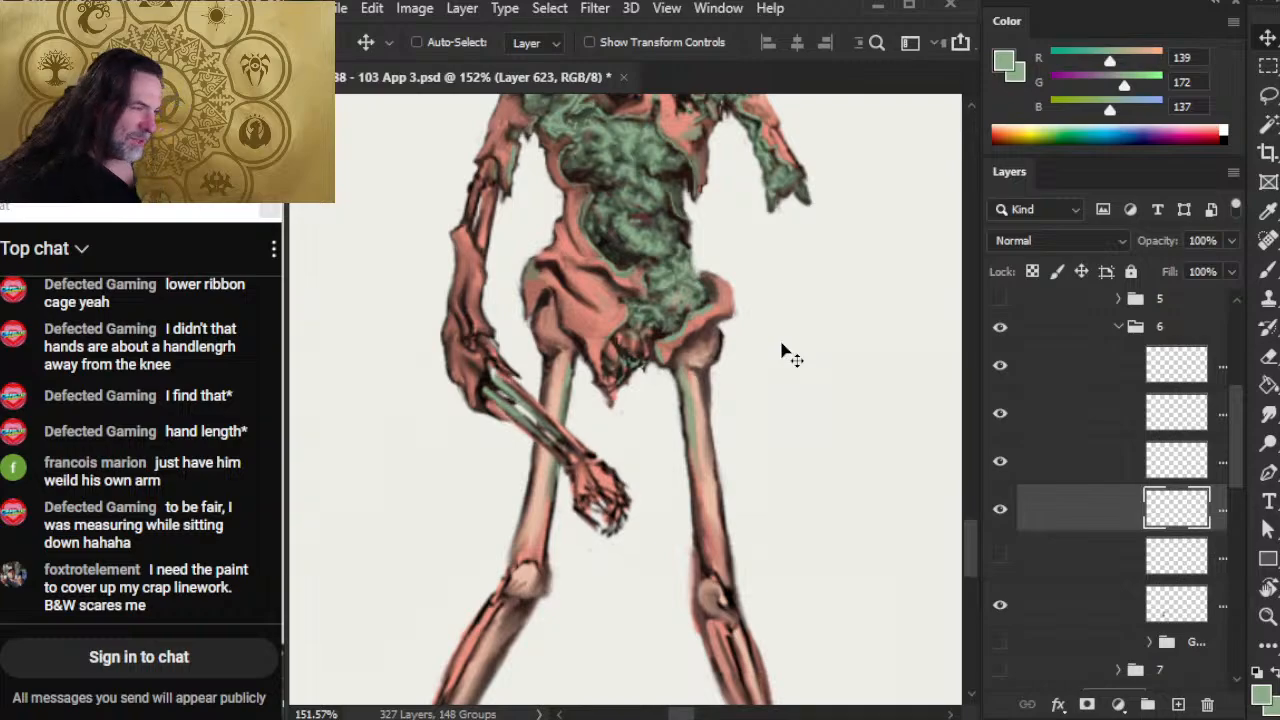
{"action": "key", "text": "Left"}
{"action": "key", "text": "Left"}
{"action": "key", "text": "Left"}
{"action": "key", "text": "Up"}
{"action": "key", "text": "Up"}
{"action": "key", "text": "Right"}
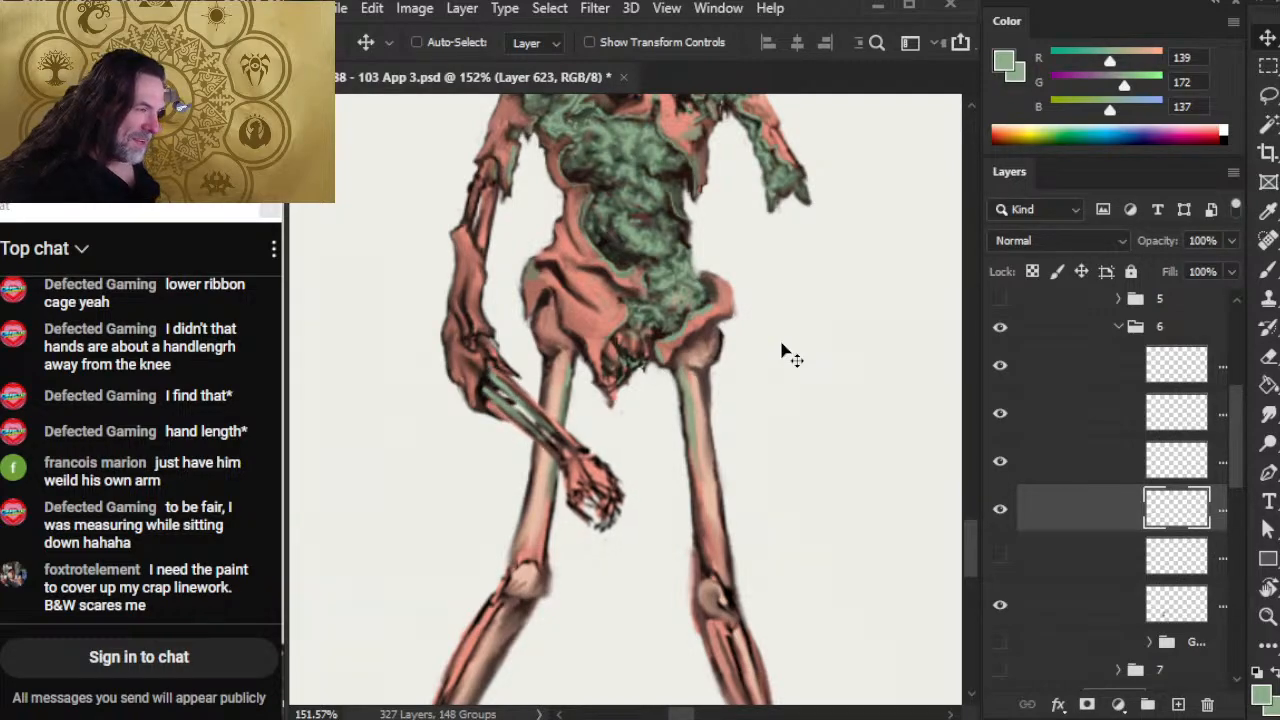
{"action": "key", "text": "Left"}
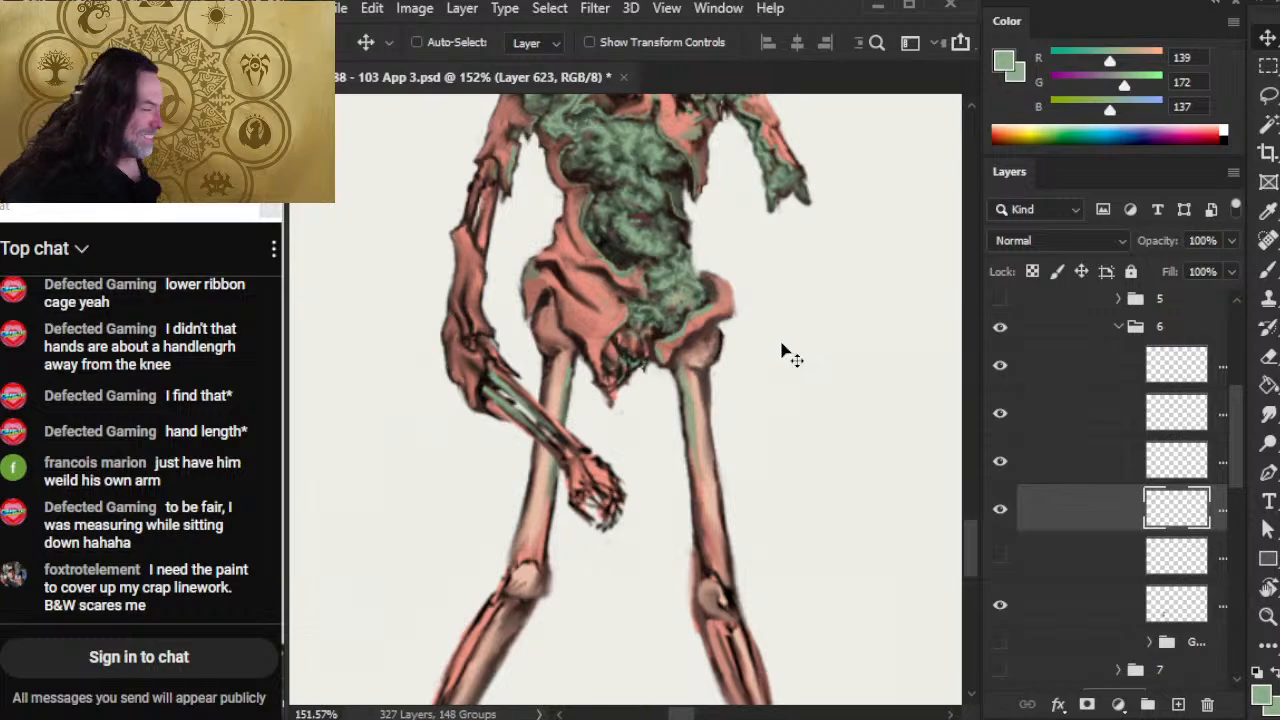
Step: Duplicate the severed arm's layer within the same document, keeping the suggested name
{"action": "key", "text": "z"}
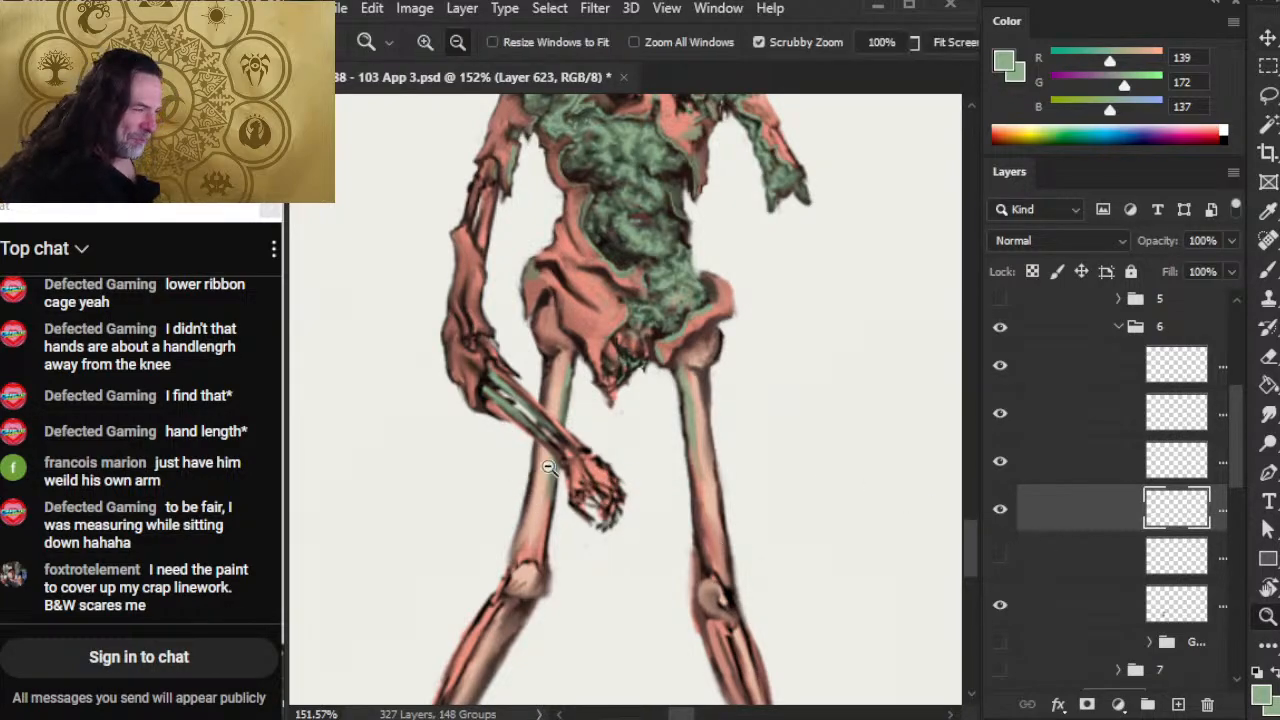
{"action": "left_click", "coordinate": [548, 468]}
{"action": "right_click", "coordinate": [1037, 514]}
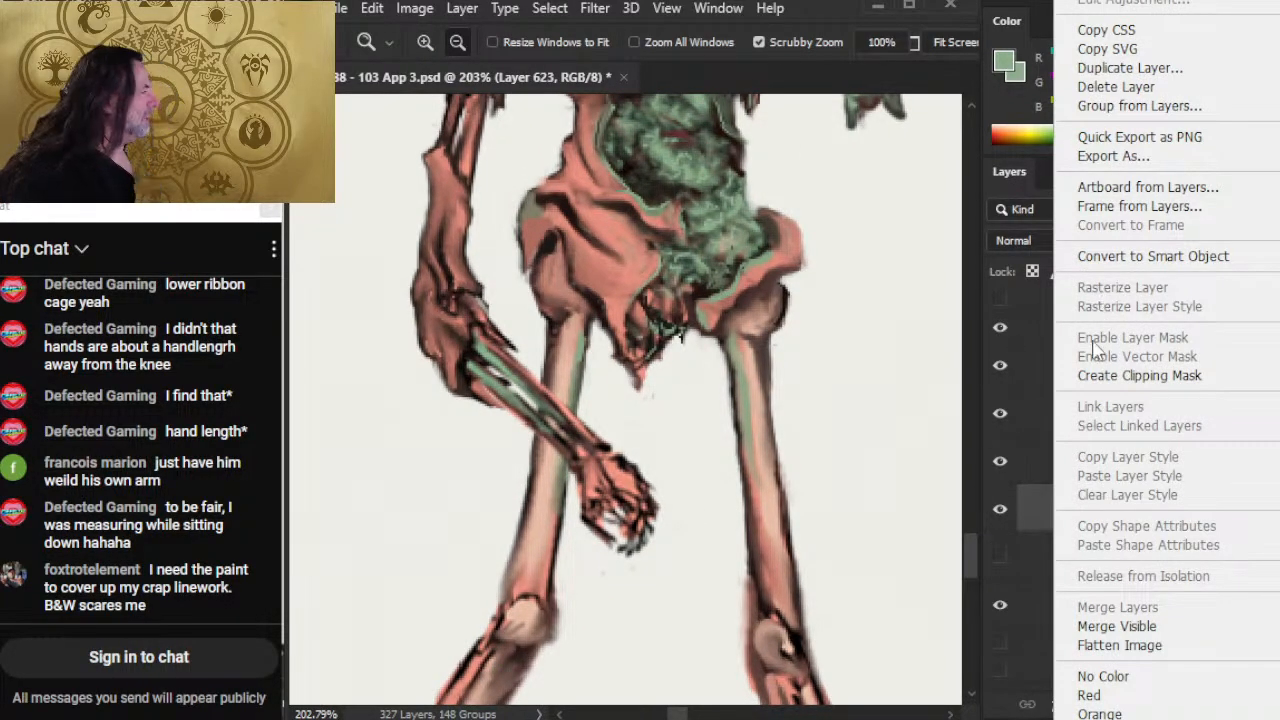
{"action": "left_click", "coordinate": [1190, 70]}
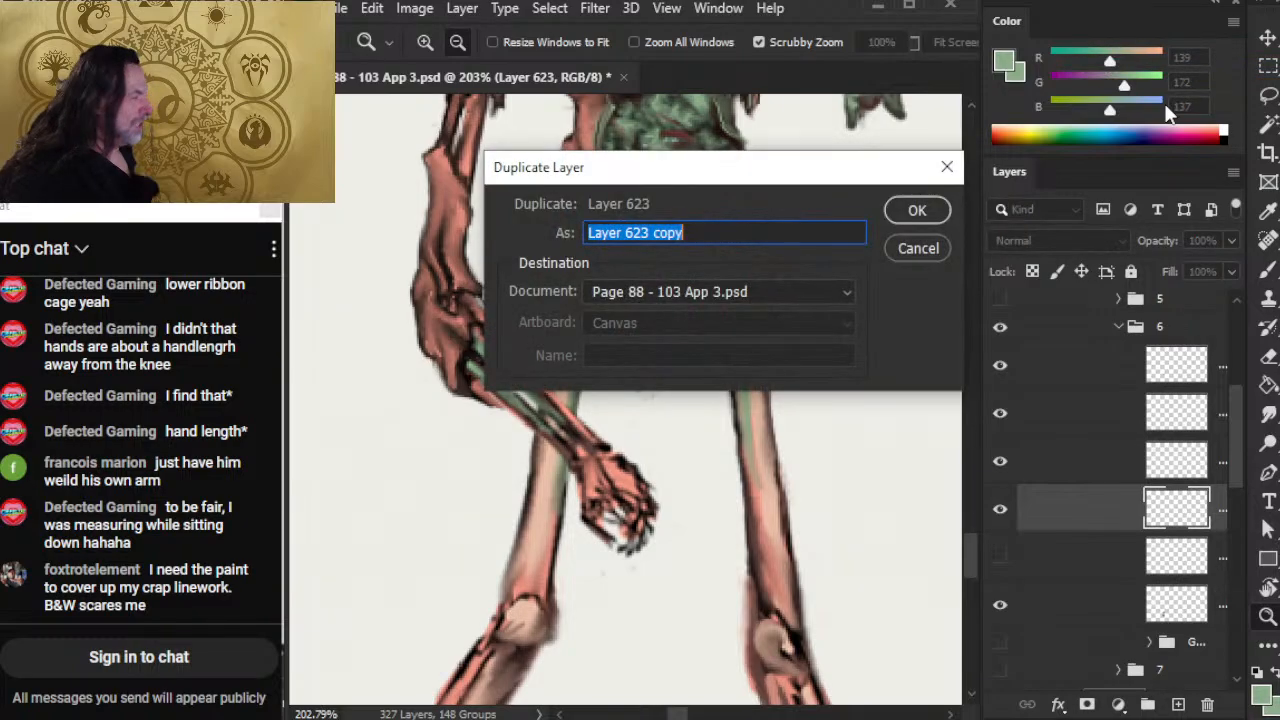
{"action": "key", "text": "Return"}
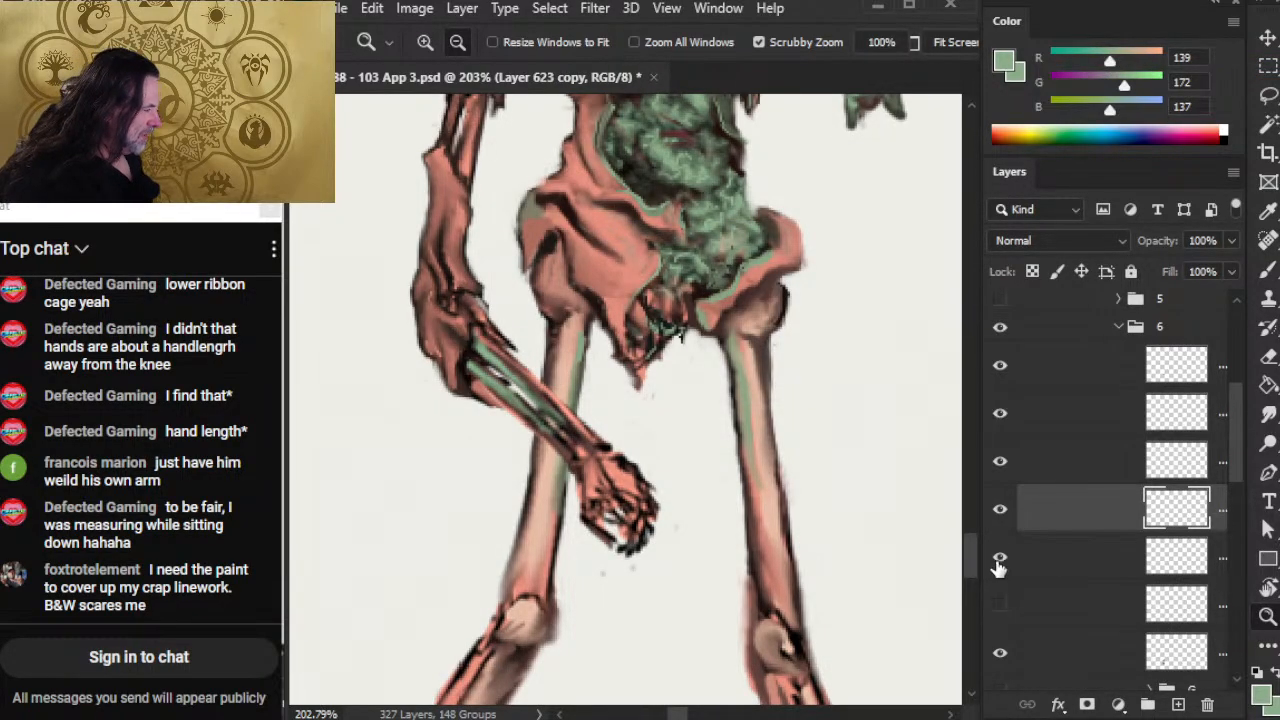
Step: Sample near-black from the severed arm's hand and paint thin dark lines along the gap between its forearm bones
{"action": "key", "text": "e"}
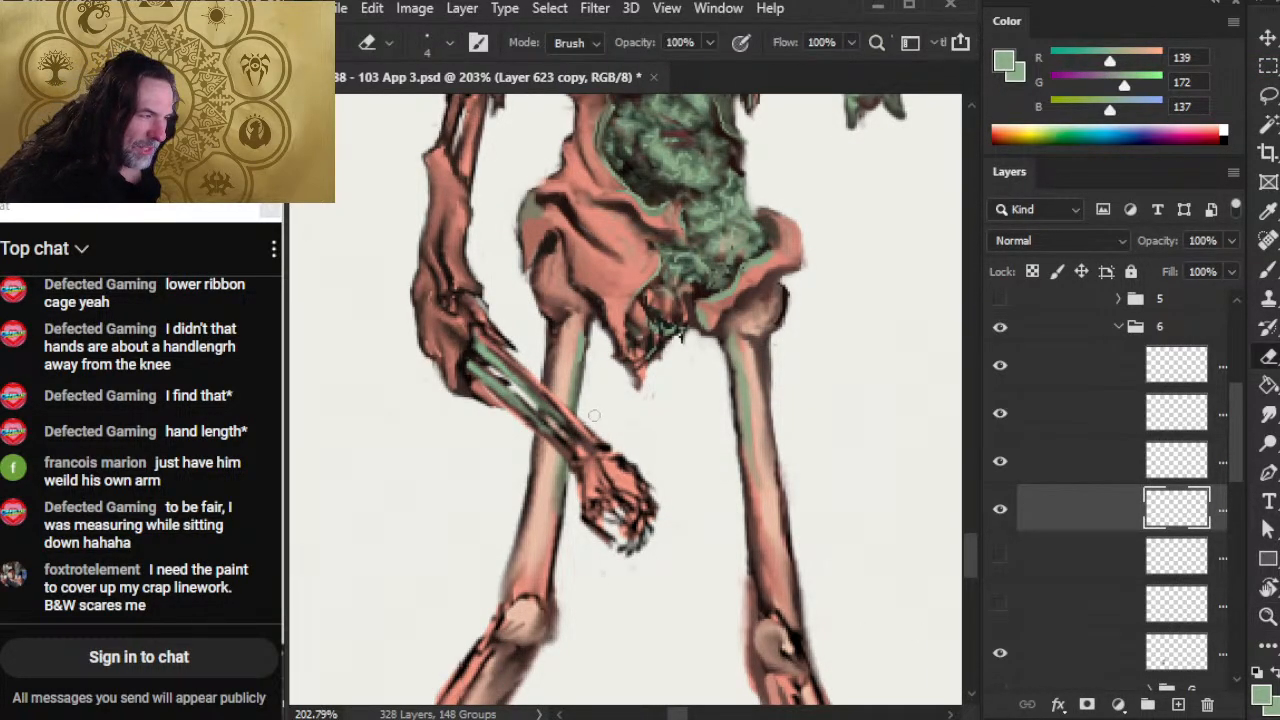
{"action": "key", "text": "b"}
{"action": "left_click", "coordinate": [622, 464], "text": "alt"}
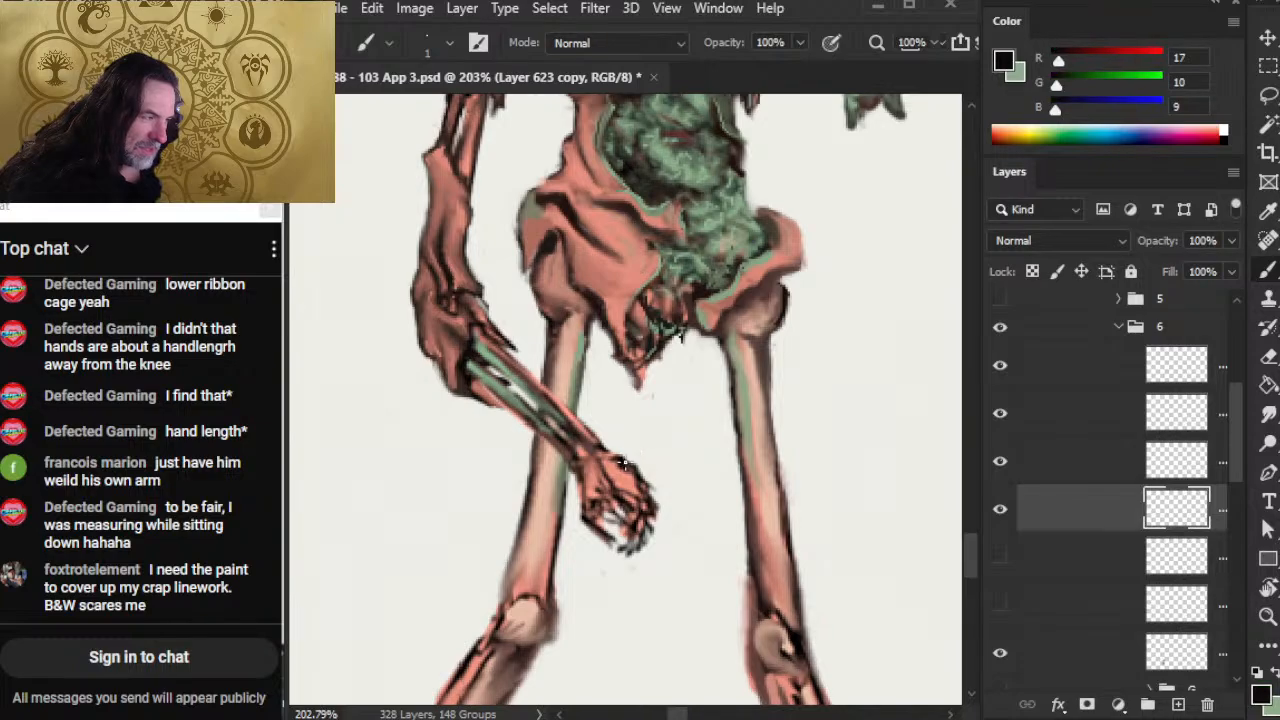
{"action": "left_click_drag", "start_coordinate": [625, 463], "coordinate": [556, 413]}
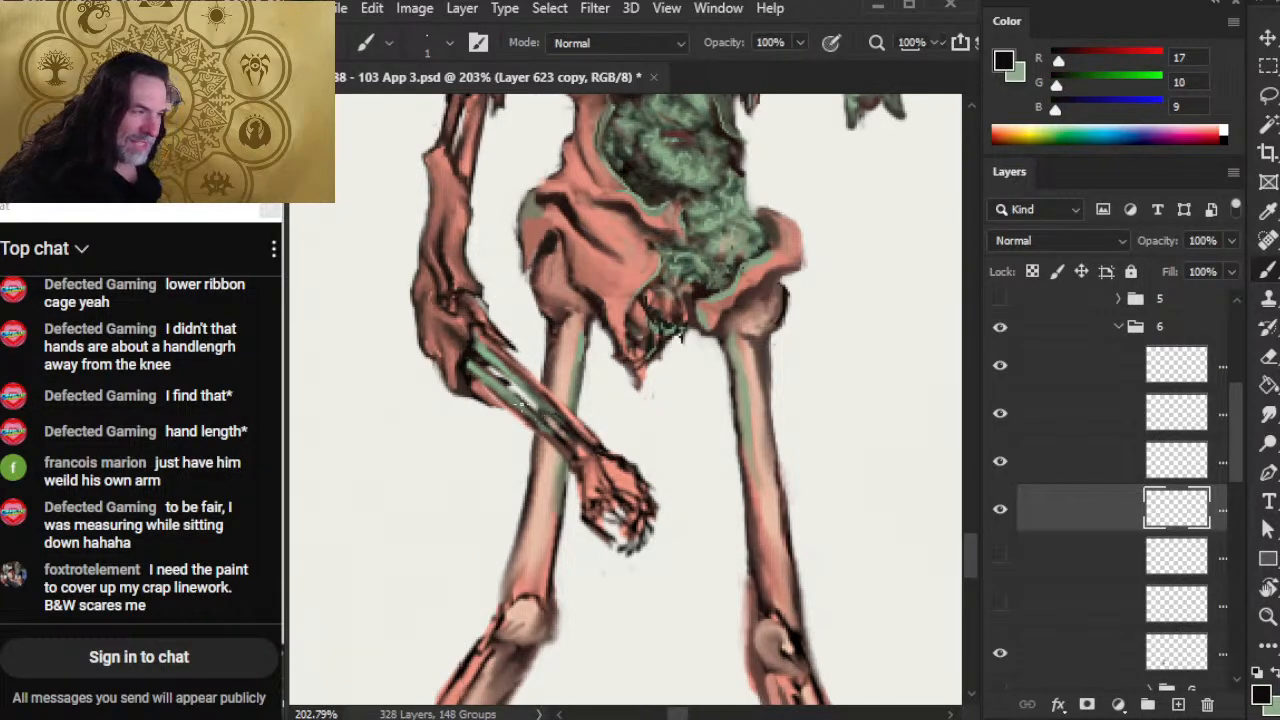
{"action": "left_click_drag", "start_coordinate": [477, 348], "coordinate": [562, 424]}
{"action": "left_click_drag", "start_coordinate": [476, 356], "coordinate": [568, 443]}
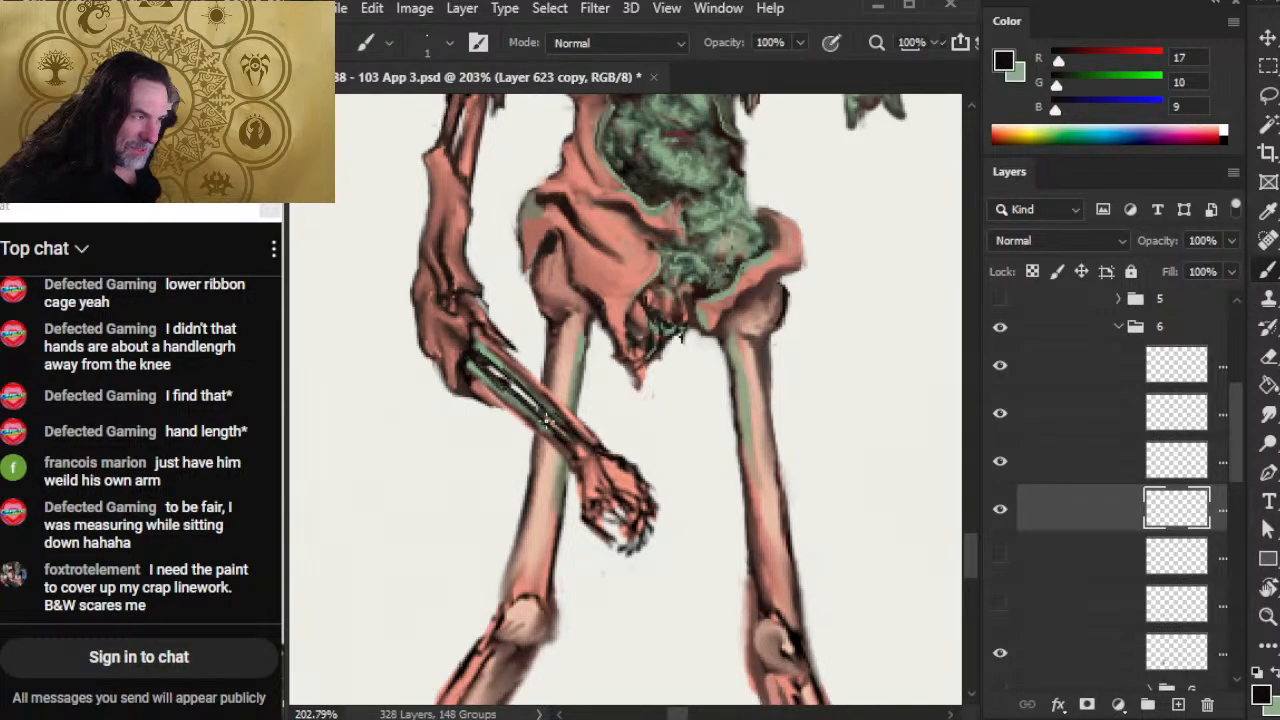
Step: Deepen the dark shading inside the severed forearm's gap near the gripping hand, alternating brush strokes with 70% smudging
{"action": "key", "text": "r"}
{"action": "key", "text": "b"}
{"action": "left_click_drag", "start_coordinate": [486, 379], "coordinate": [470, 368]}
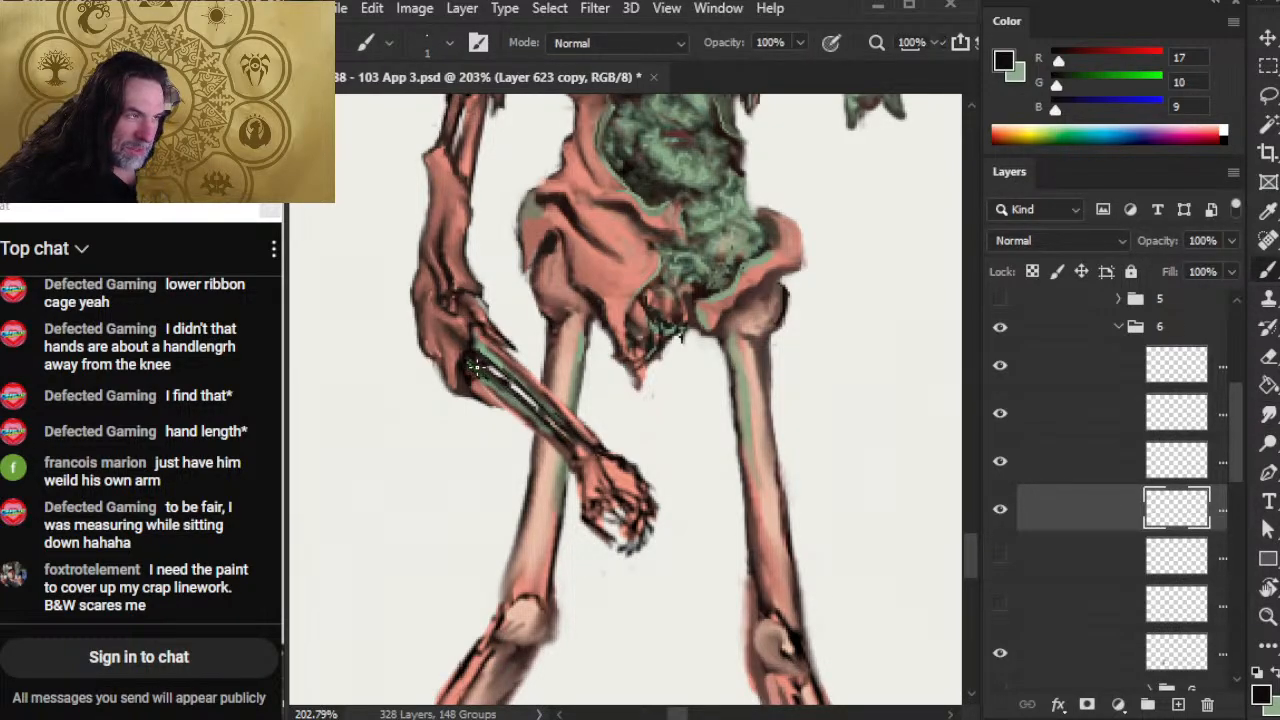
{"action": "key", "text": "r"}
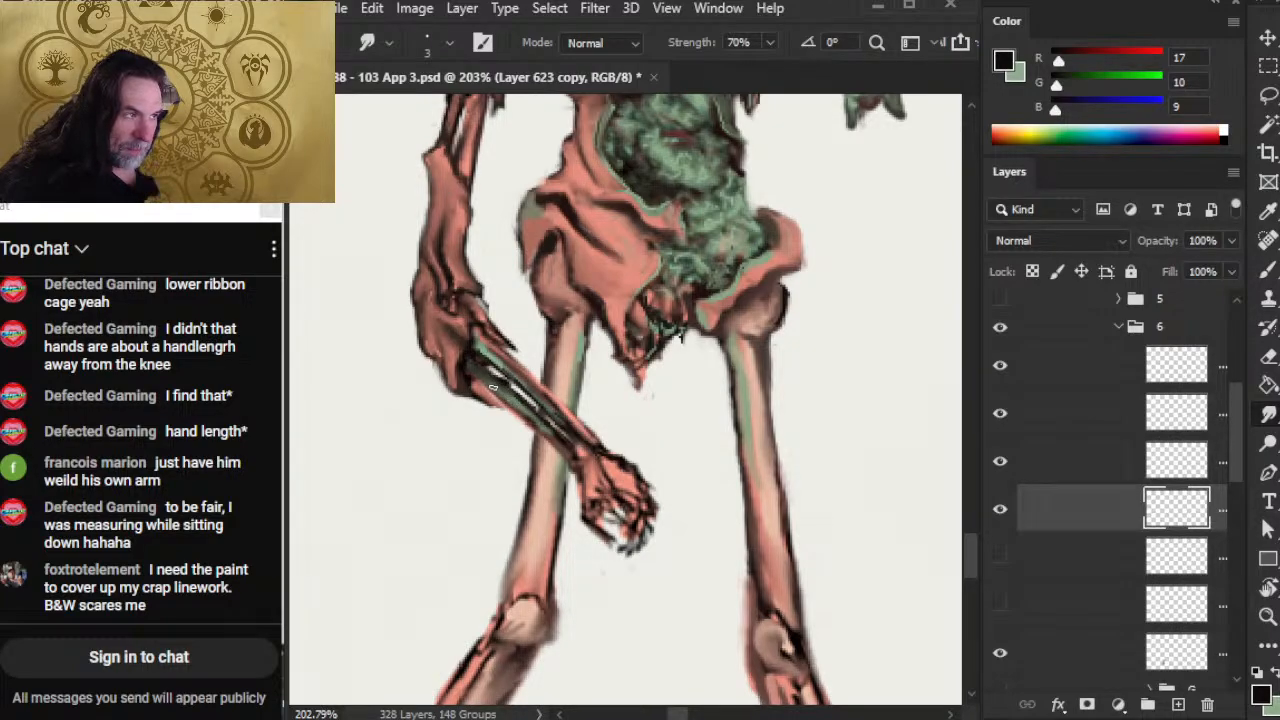
{"action": "key", "text": "b"}
{"action": "key", "text": "r"}
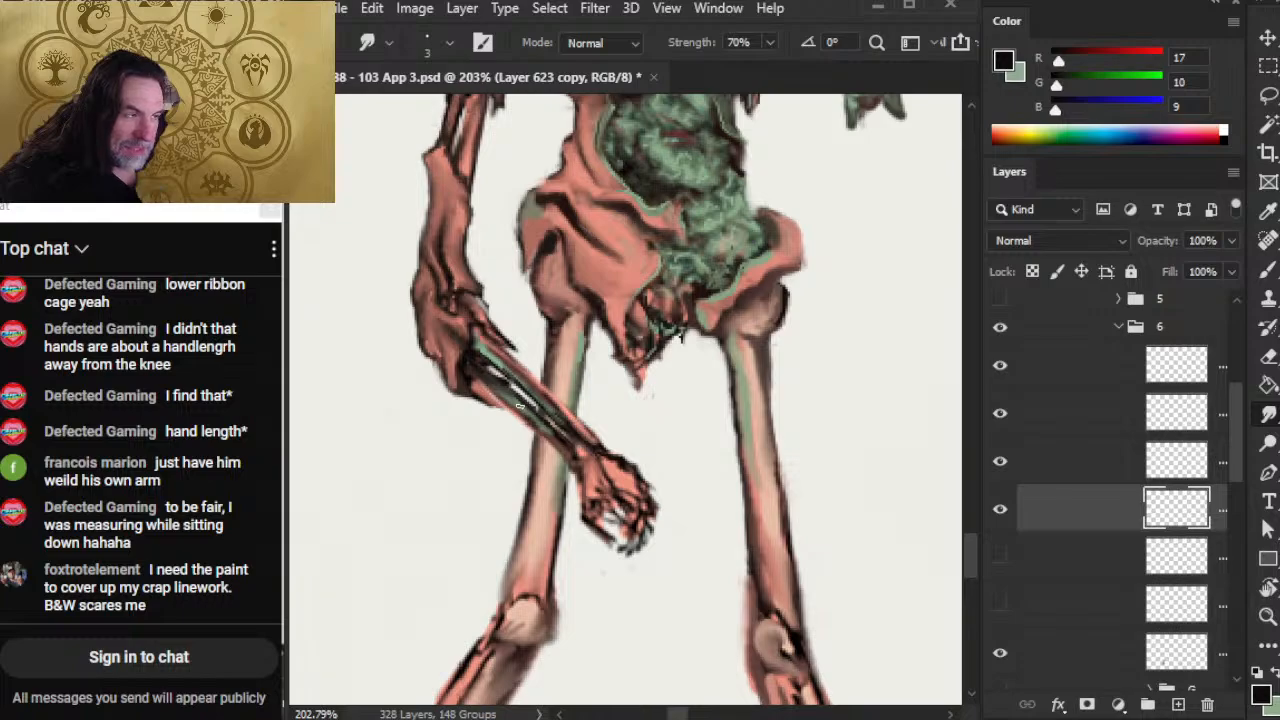
{"action": "key", "text": "b"}
{"action": "key", "text": "r"}
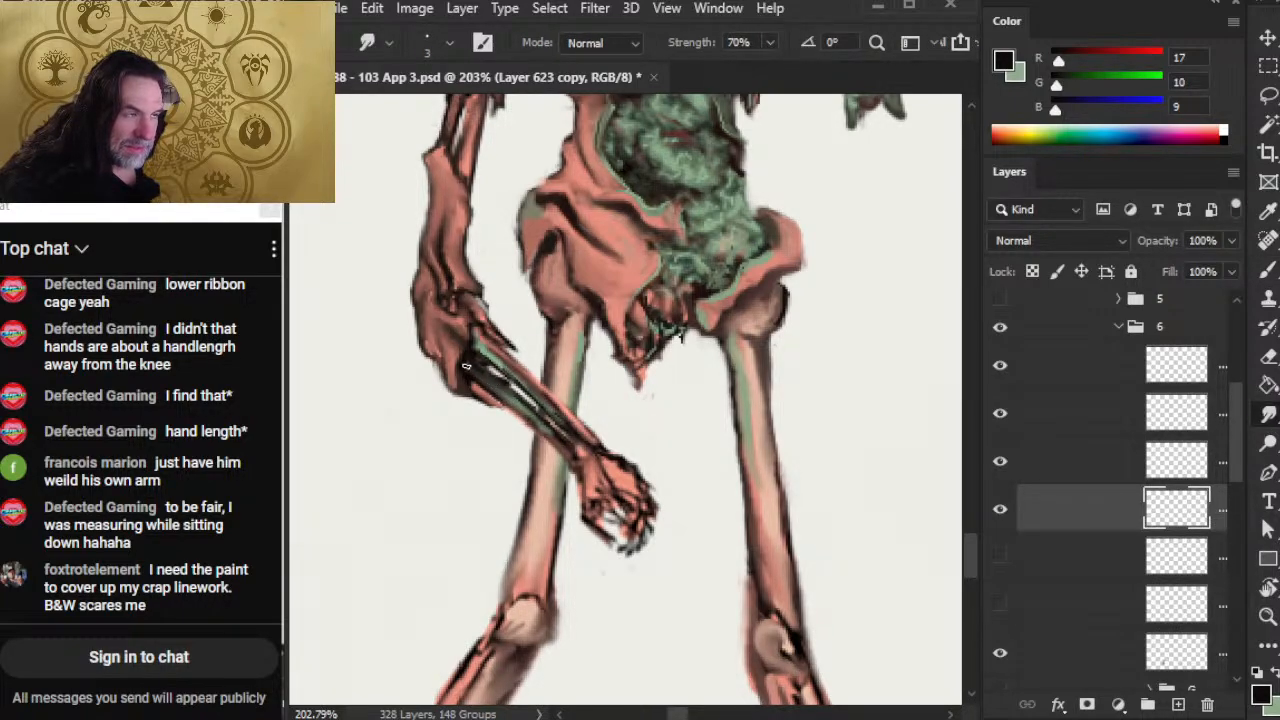
Step: Paint and smudge a dark bone stub protruding behind the gripping hand, and check it against the whole figure
{"action": "key", "text": "b"}
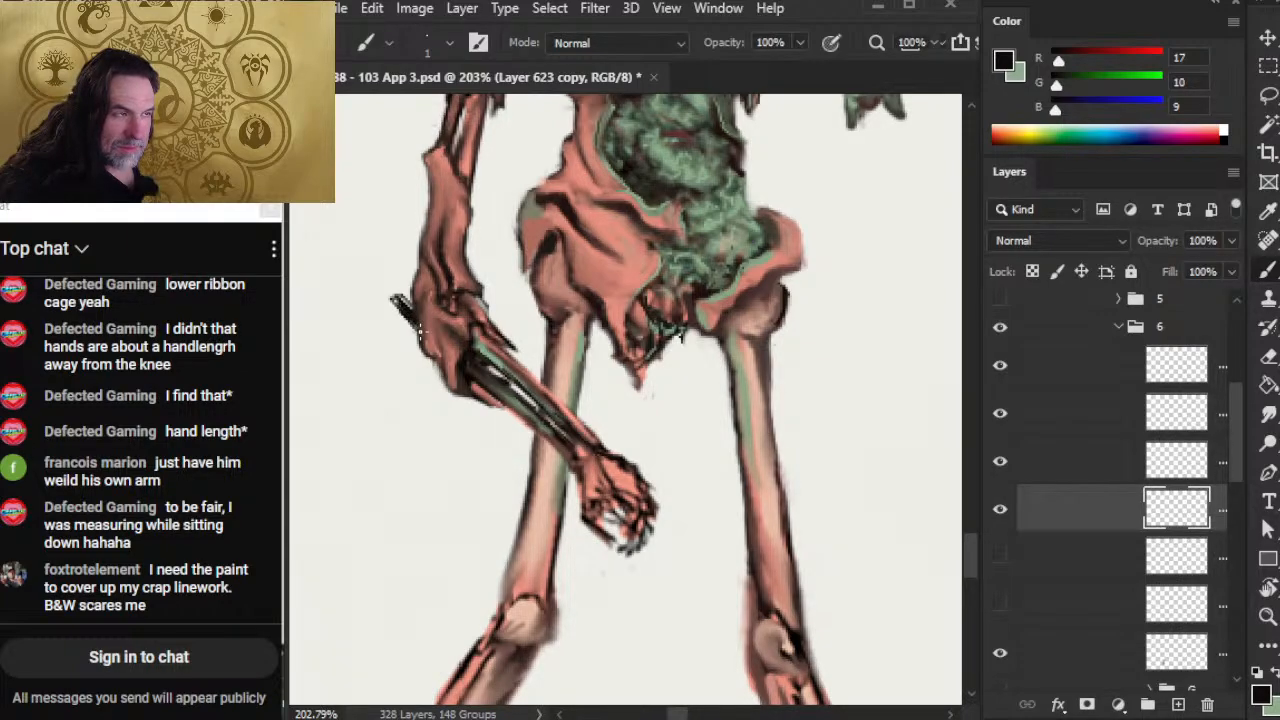
{"action": "key", "text": "r"}
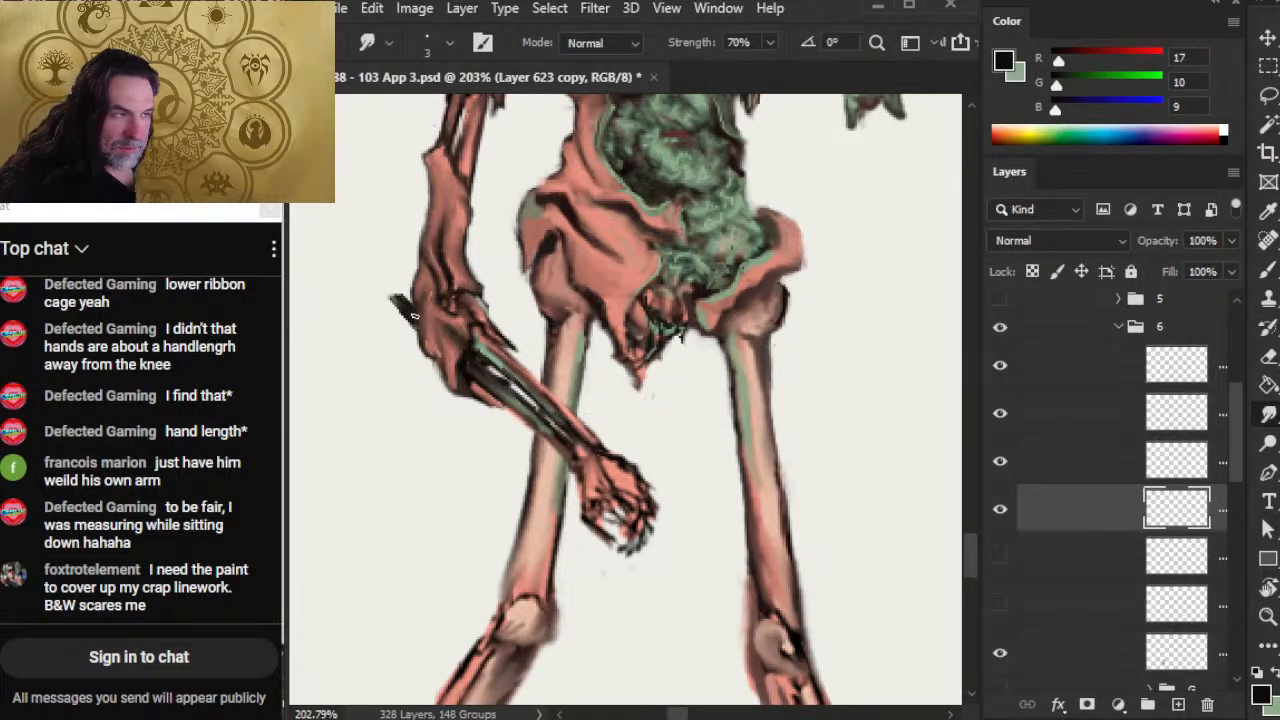
{"action": "key", "text": "z"}
{"action": "left_click_drag", "start_coordinate": [489, 399], "coordinate": [408, 430]}
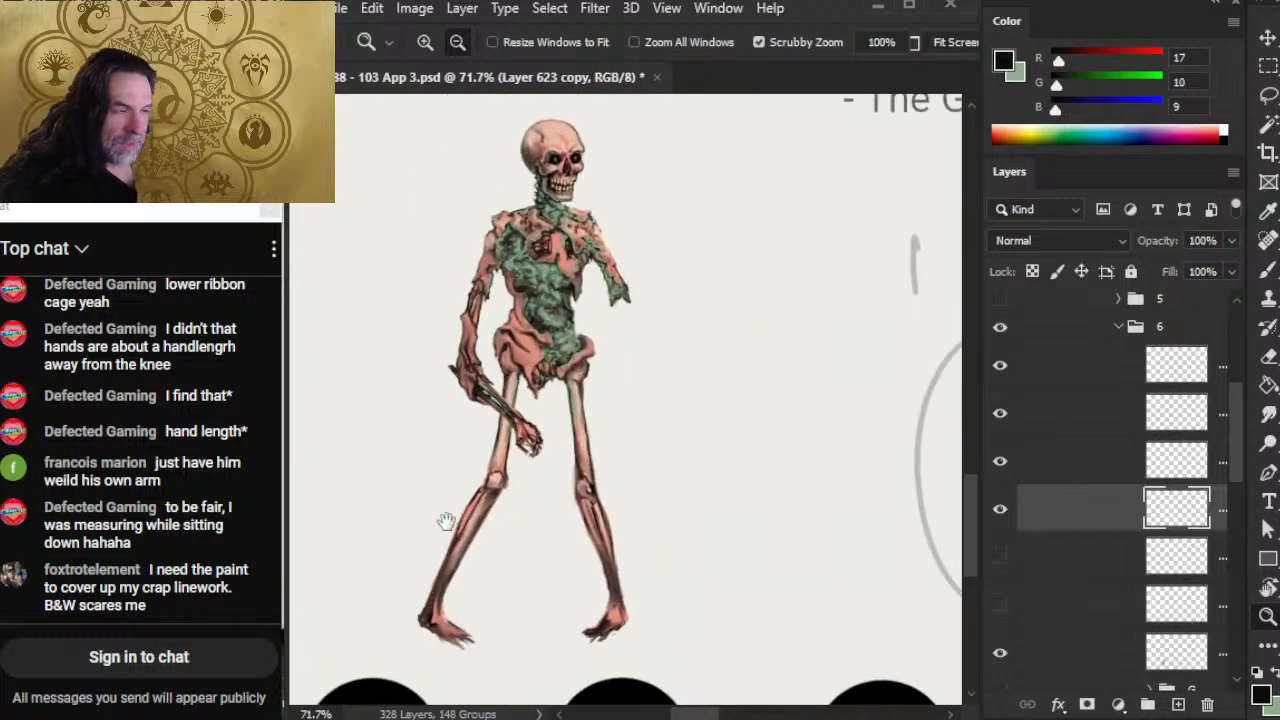
{"action": "left_click_drag", "start_coordinate": [446, 520], "coordinate": [824, 479]}
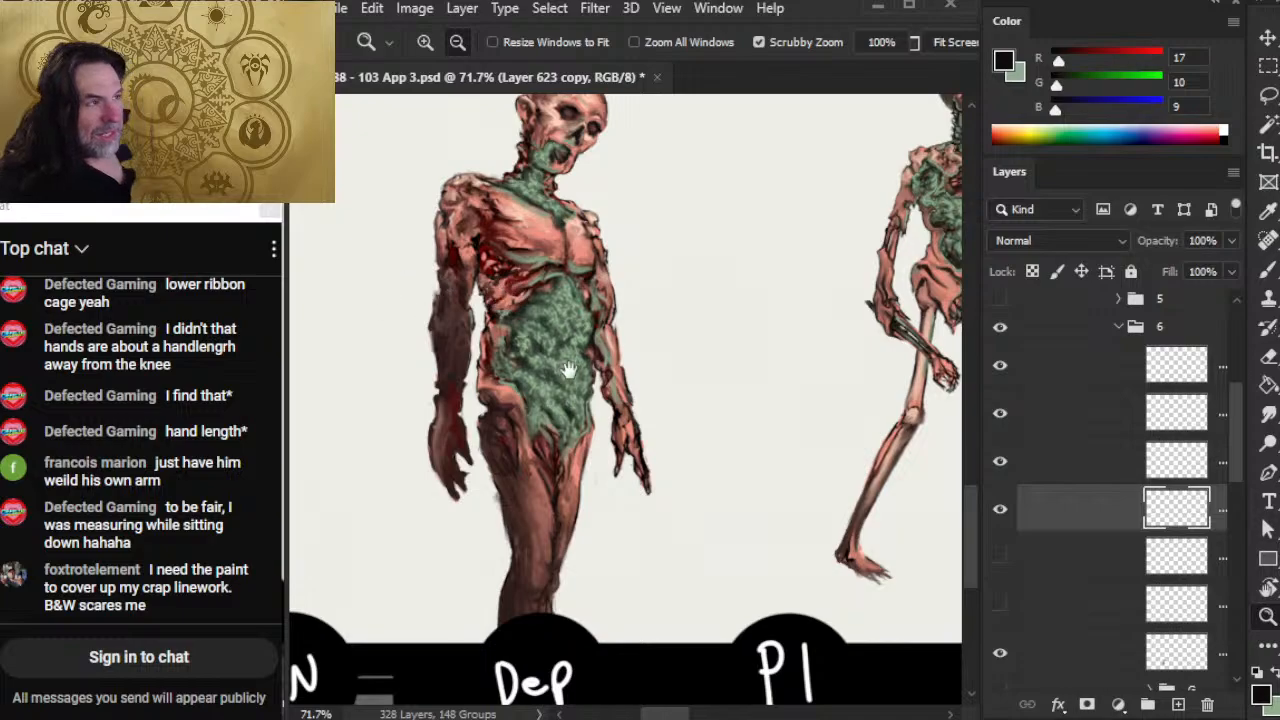
{"action": "scroll", "coordinate": [545, 400], "scroll_direction": "right", "scroll_amount": 3}
{"action": "scroll", "coordinate": [680, 292], "scroll_direction": "up", "scroll_amount": 5}
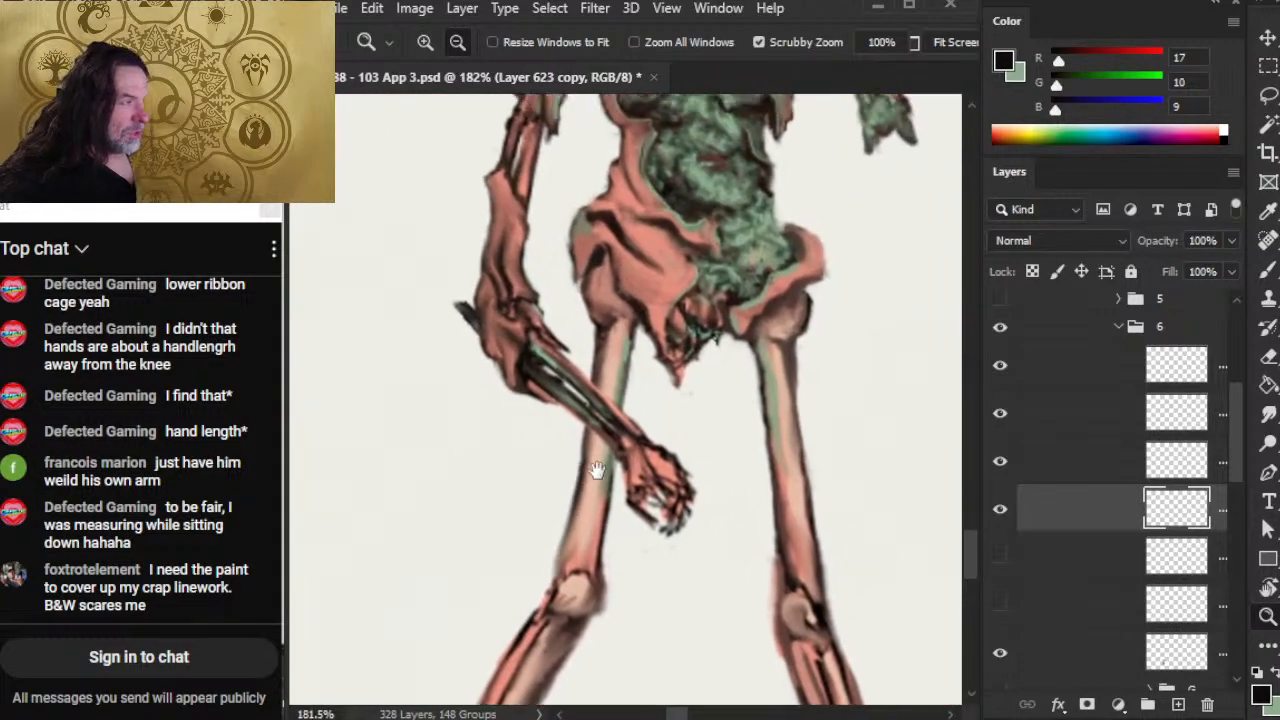
Step: Add a second dark bone splinter above the first stub behind the gripping hand, trimming its edges with the Eraser
{"action": "key", "text": "b"}
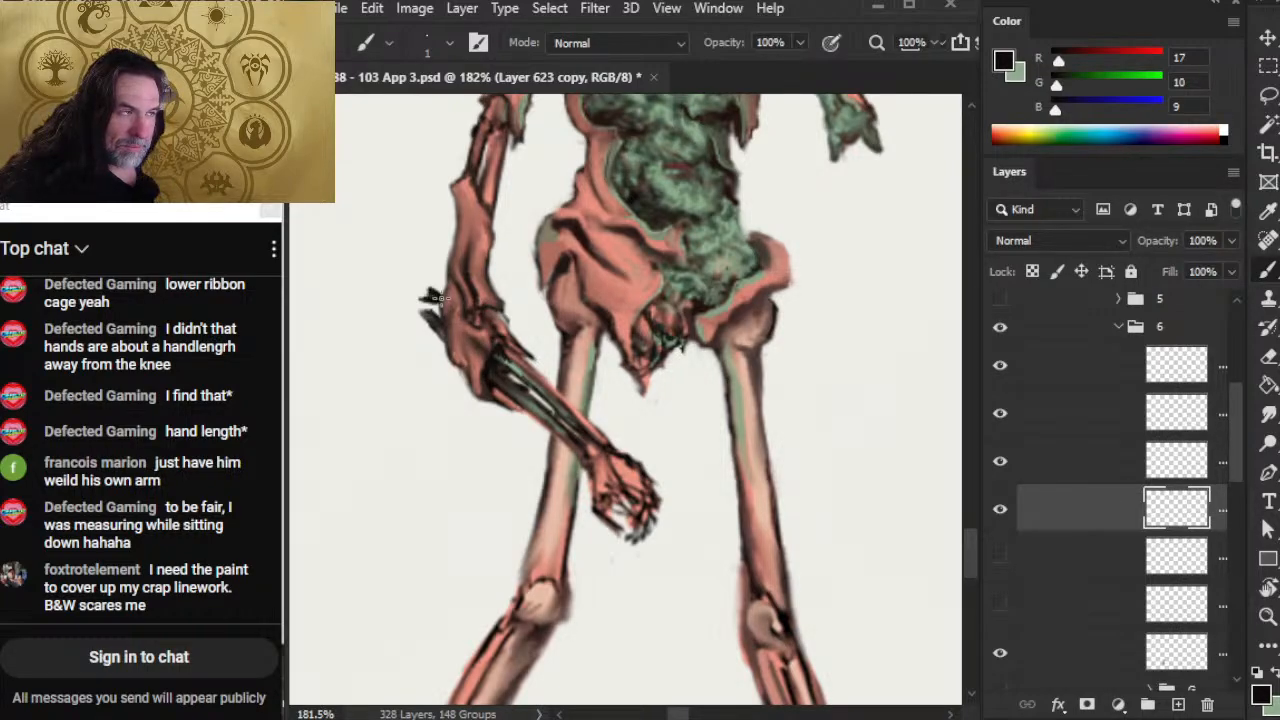
{"action": "key", "text": "e"}
{"action": "key", "text": "b"}
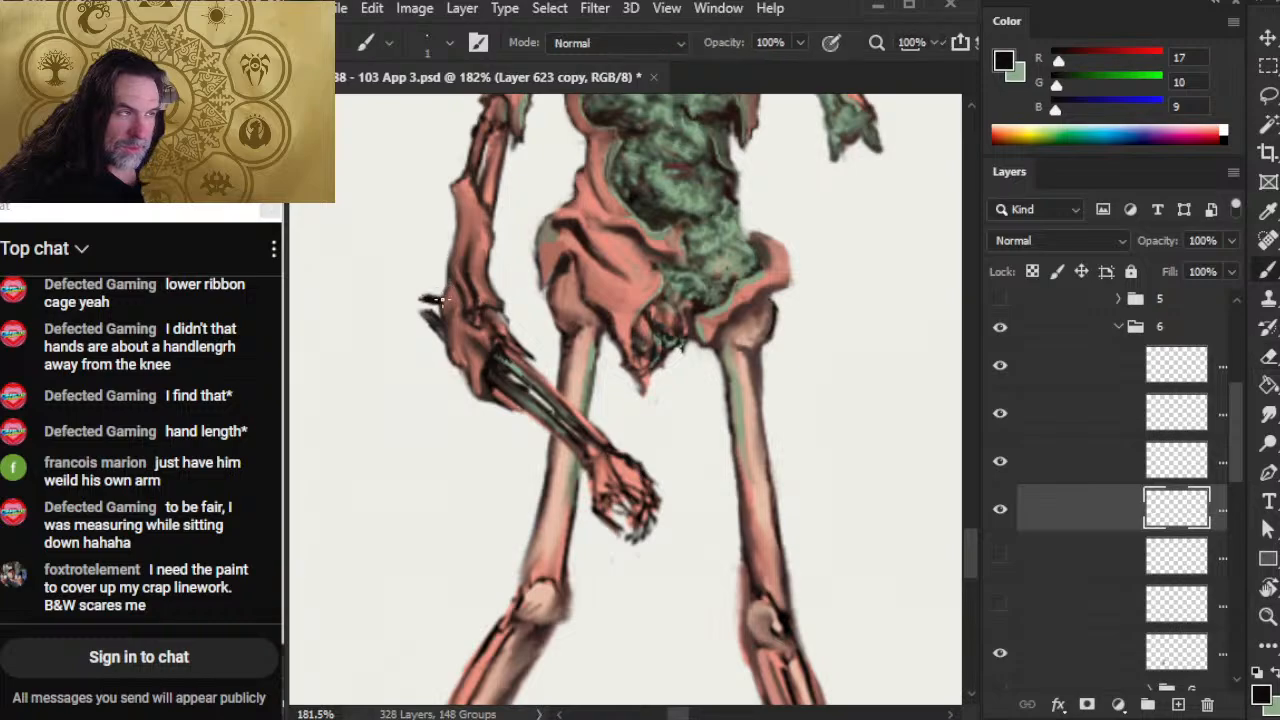
{"action": "key", "text": "e"}
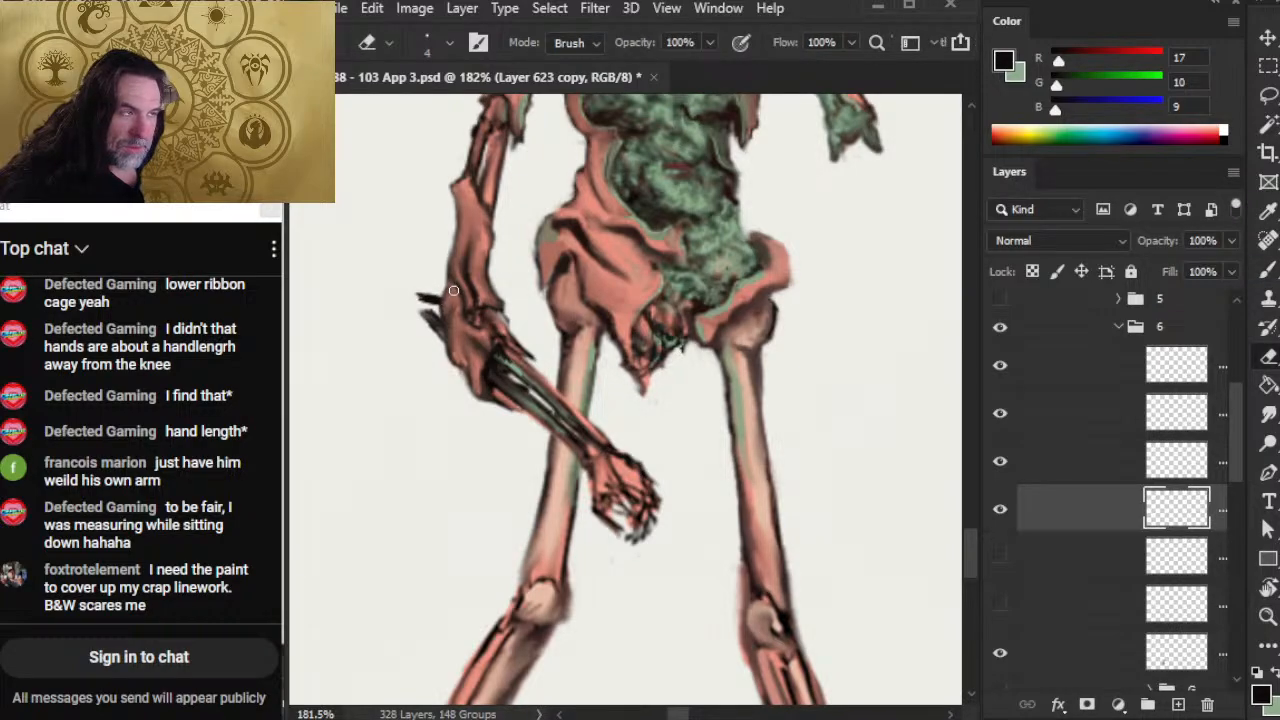
{"action": "key", "text": "b"}
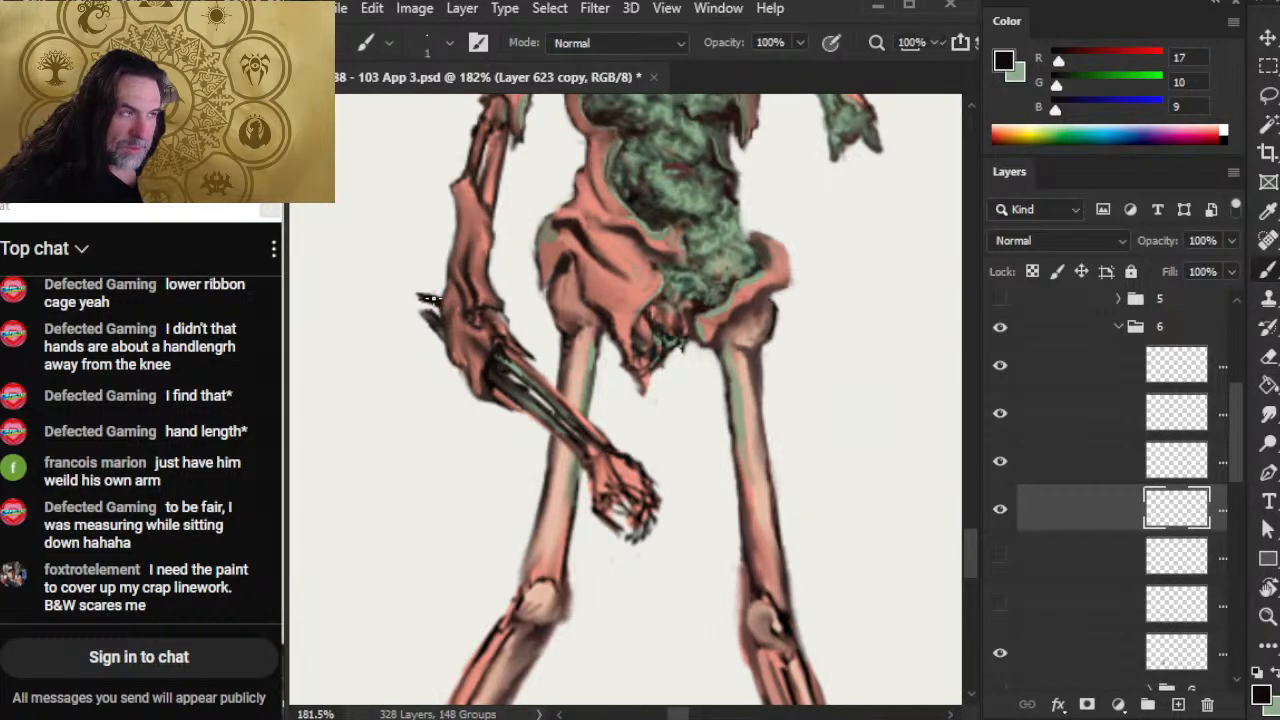
{"action": "key", "text": "e"}
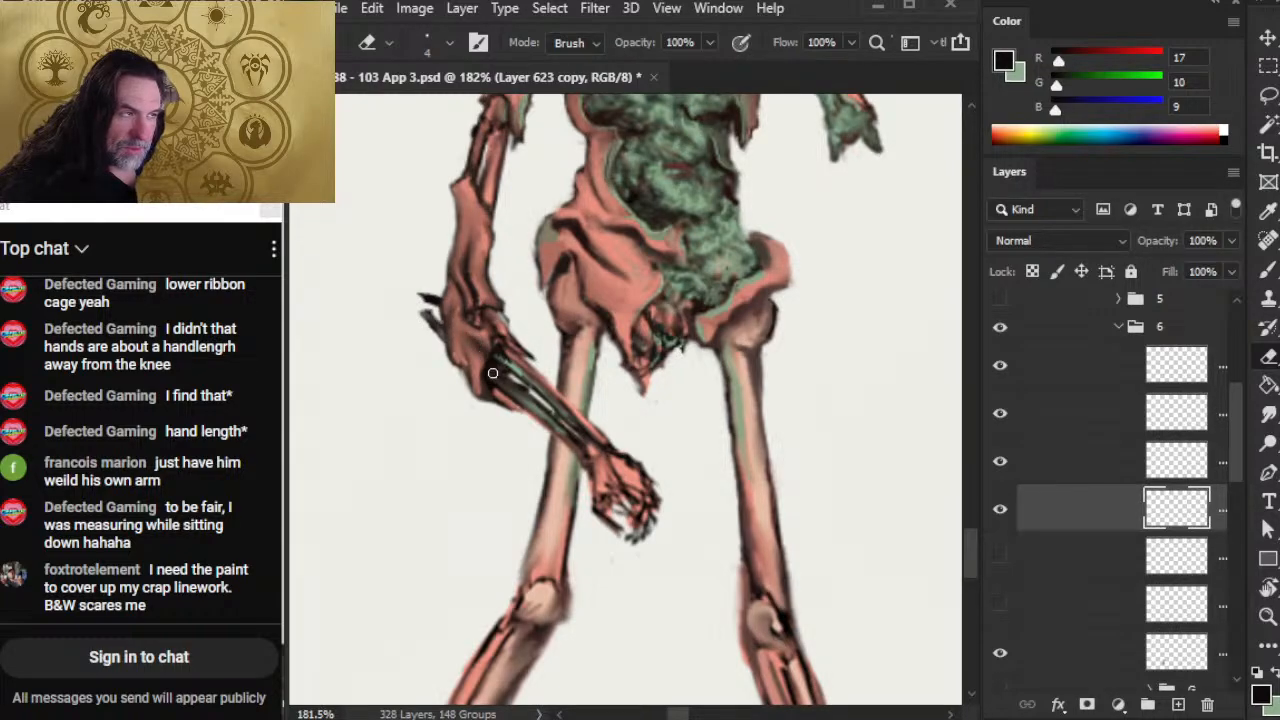
Step: Darken and smudge the spot where the severed forearm emerges from the gripping hand
{"action": "key", "text": "b"}
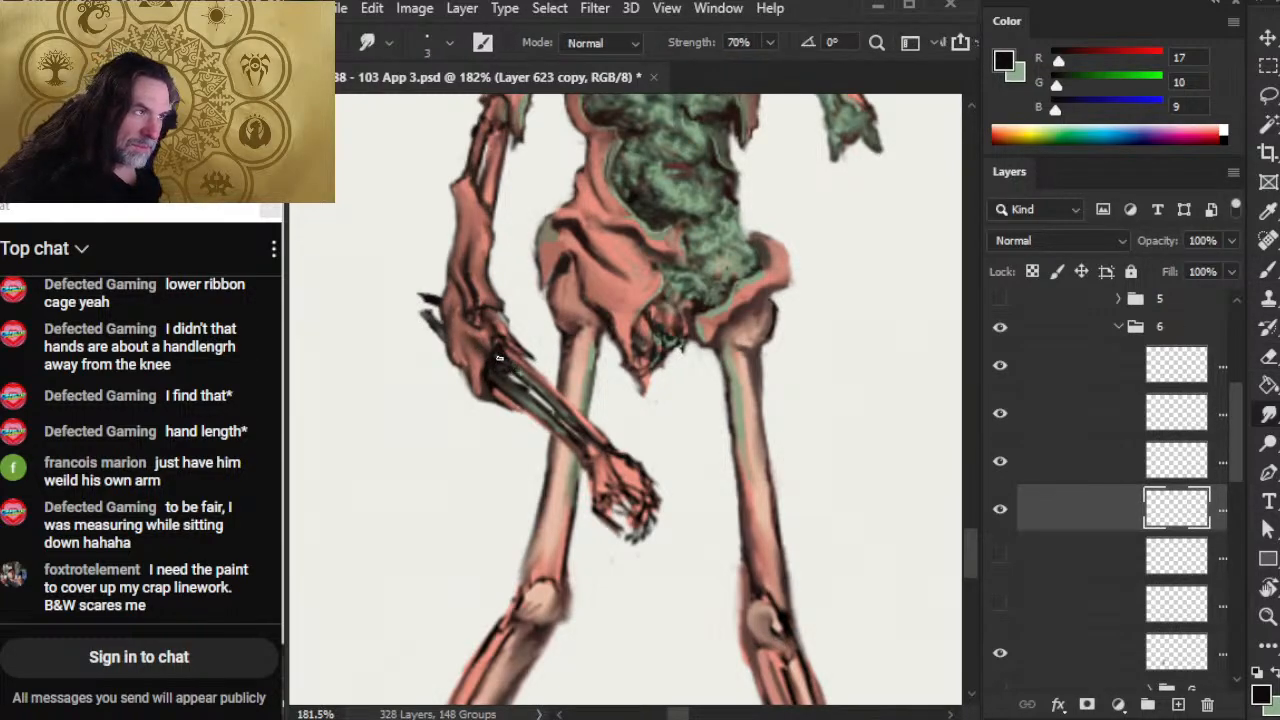
{"action": "key", "text": "b"}
{"action": "left_click_drag", "start_coordinate": [498, 352], "coordinate": [515, 360]}
{"action": "key", "text": "r"}
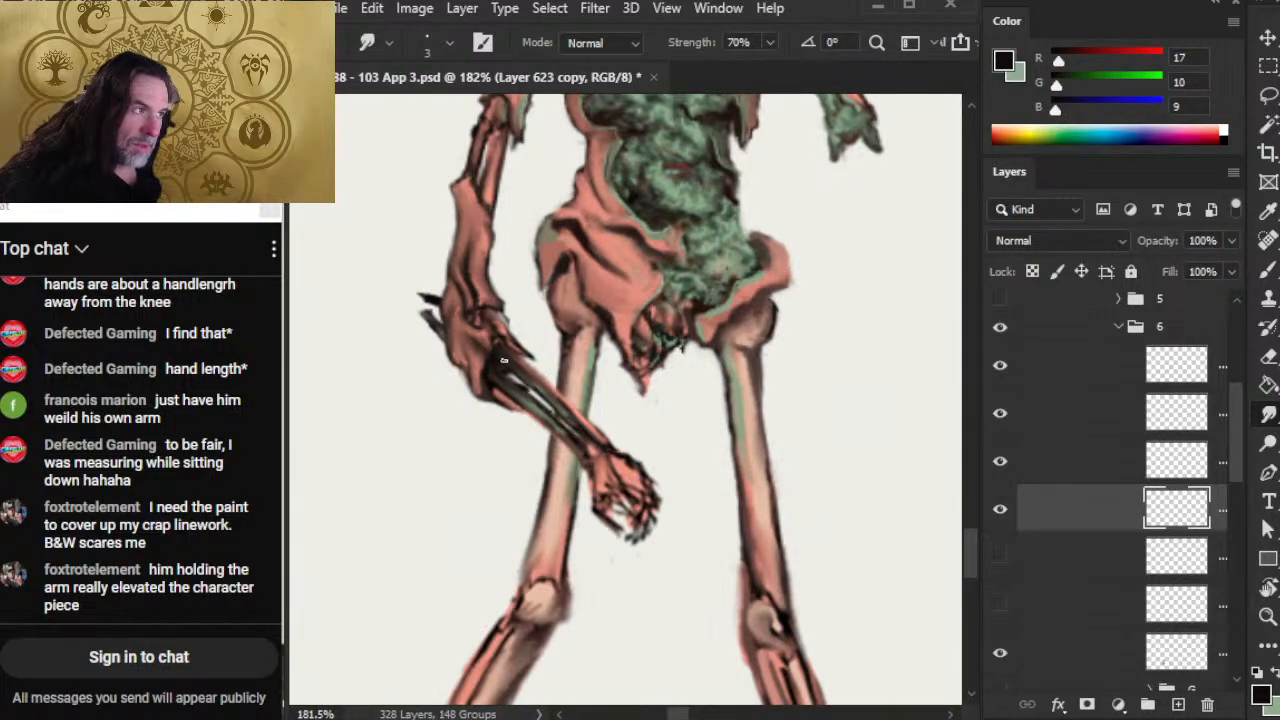
{"action": "key", "text": "b"}
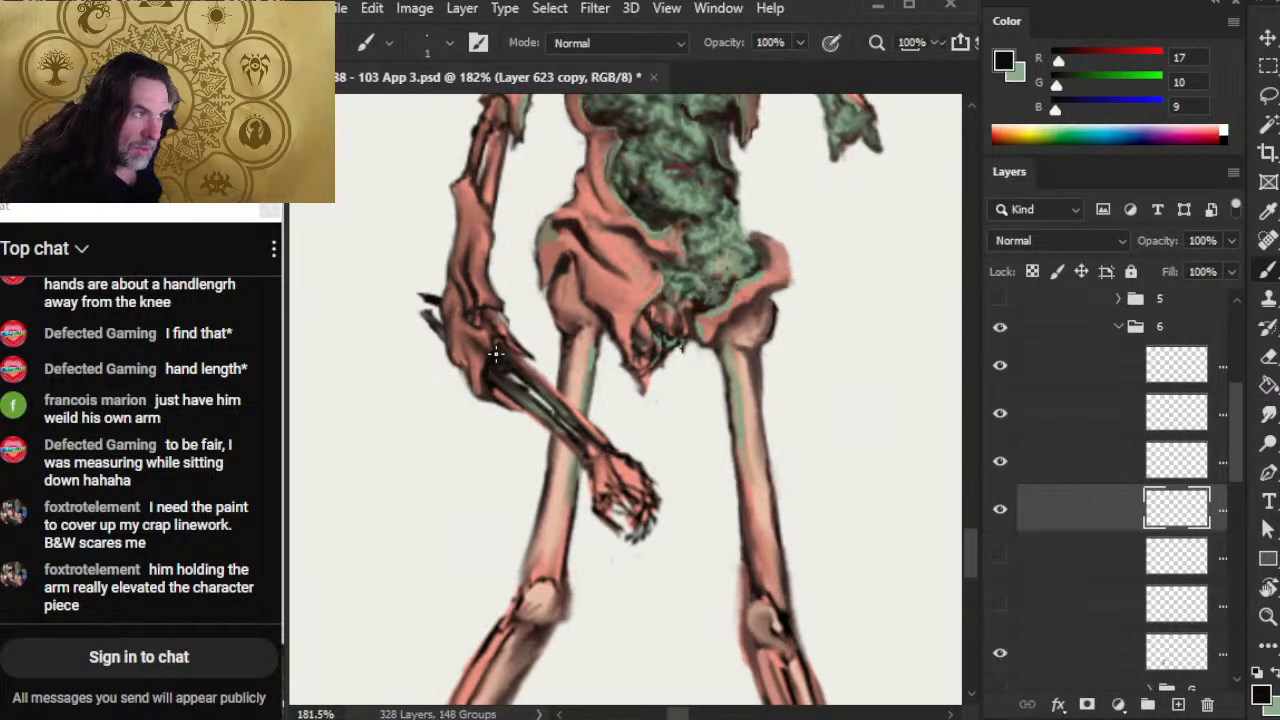
{"action": "key", "text": "r"}
{"action": "key", "text": "b"}
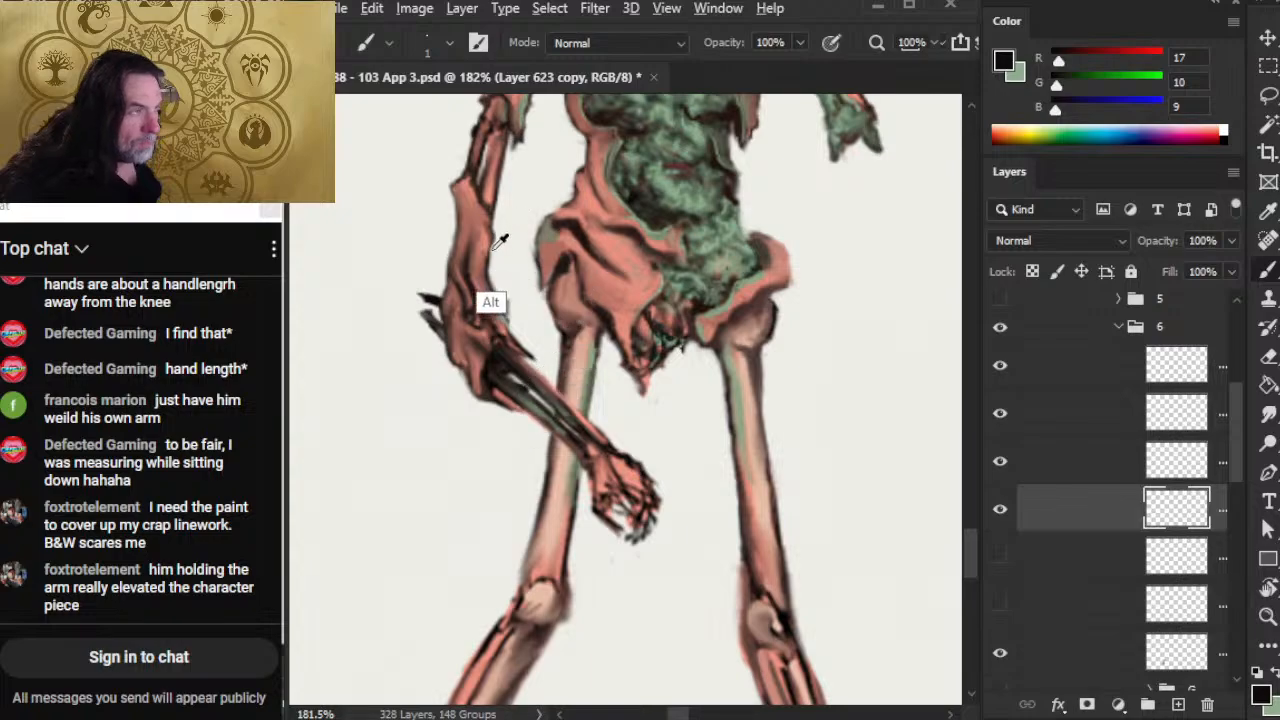
Step: Touch up the severed forearm with sampled muted green and smudging, and darken it toward the wrist with sampled near-black
{"action": "mouse_move", "coordinate": [662, 300]}
{"action": "left_mouse_down"}
{"action": "mouse_move", "coordinate": [645, 258]}
{"action": "mouse_move", "coordinate": [714, 208]}
{"action": "left_mouse_up"}
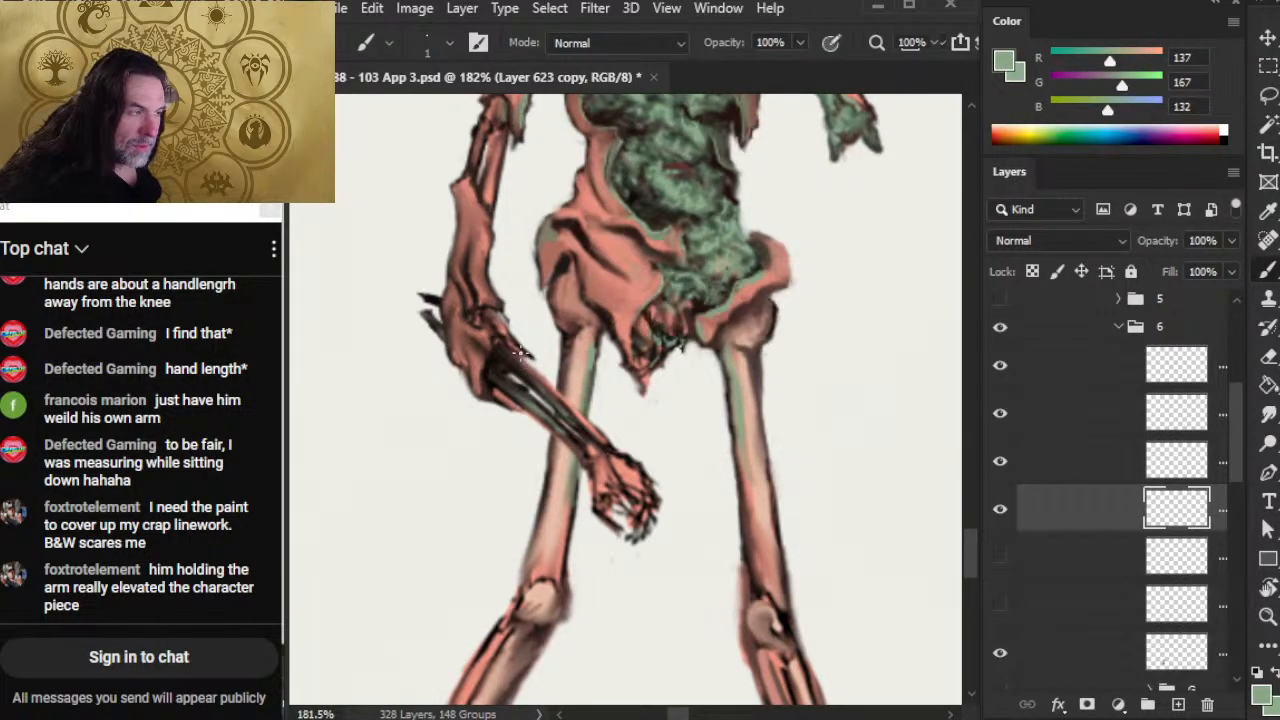
{"action": "key", "text": "r"}
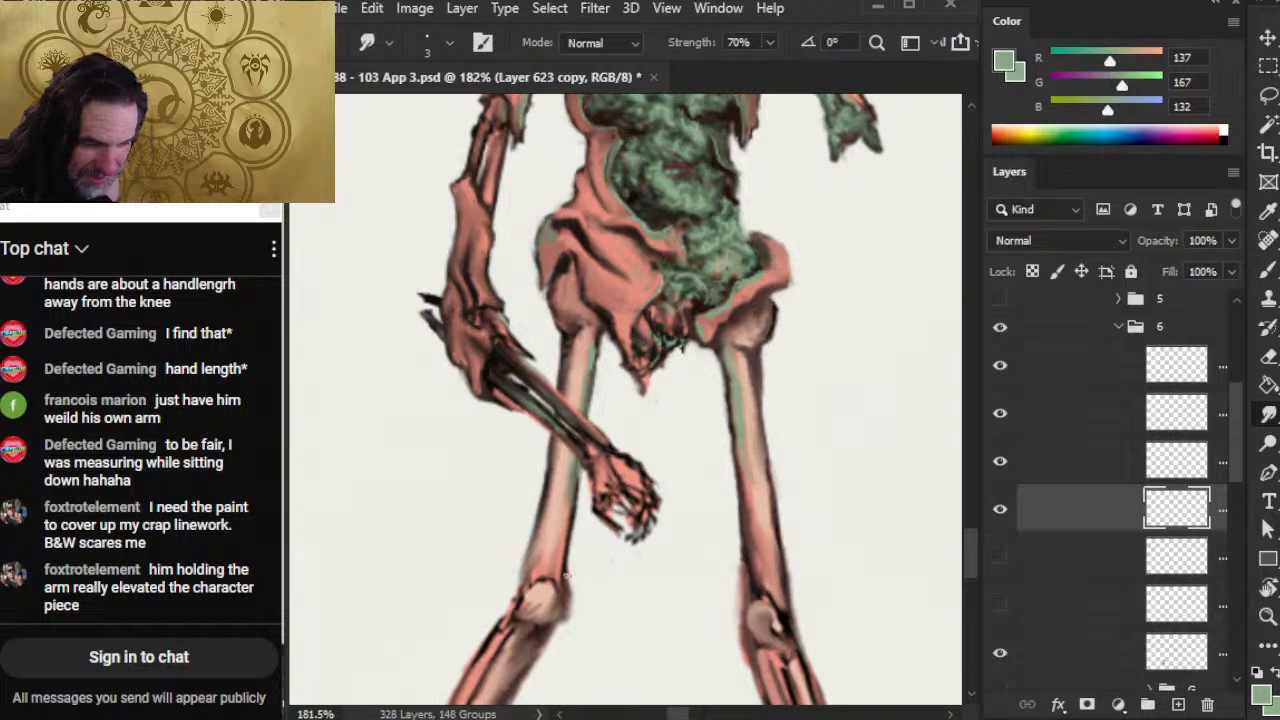
{"action": "left_click_drag", "start_coordinate": [547, 511], "coordinate": [489, 503]}
{"action": "key", "text": "b"}
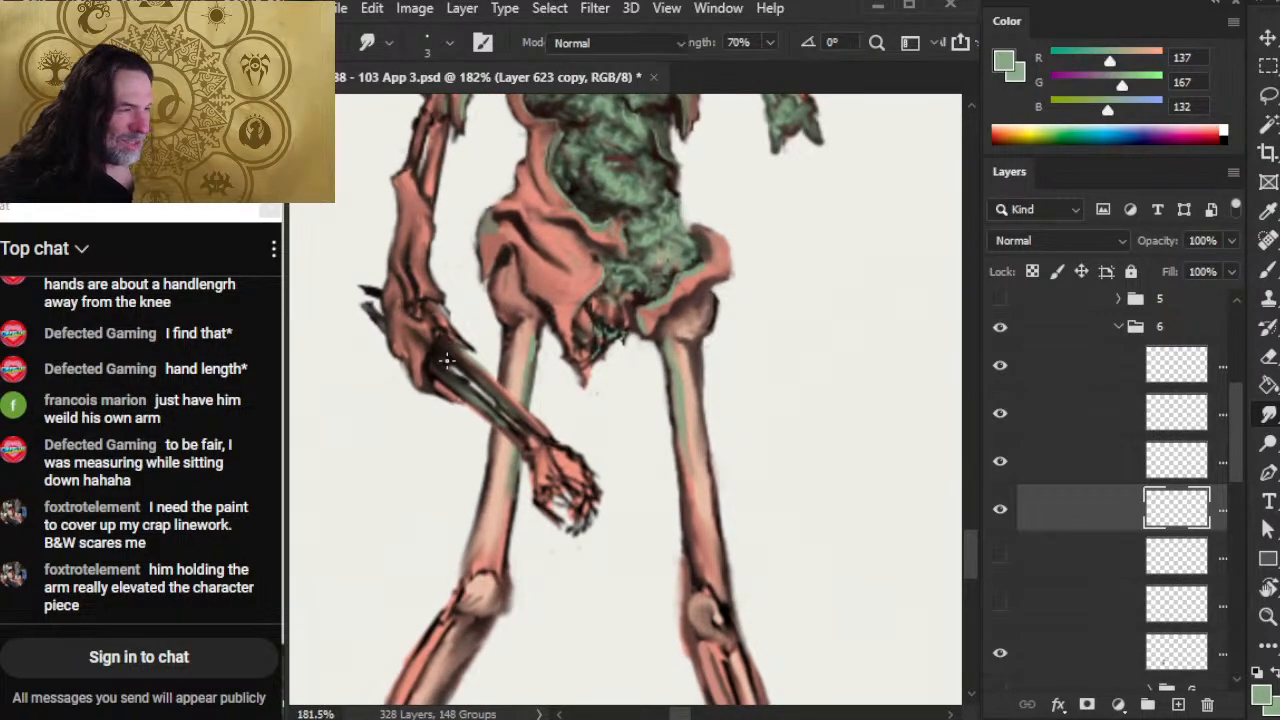
{"action": "left_click", "coordinate": [439, 349], "text": "alt"}
{"action": "mouse_move", "coordinate": [529, 427]}
{"action": "left_mouse_down"}
{"action": "mouse_move", "coordinate": [472, 377]}
{"action": "mouse_move", "coordinate": [529, 438]}
{"action": "left_mouse_up"}
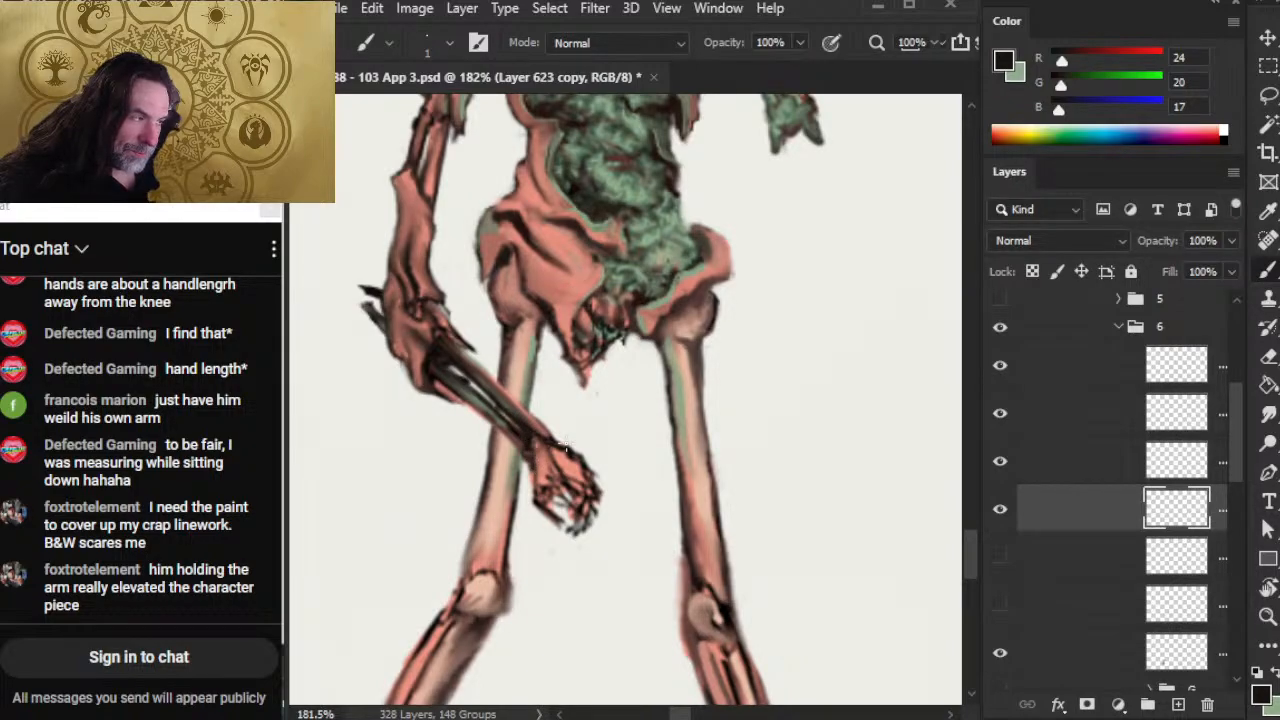
Step: Lasso the severed arm's hand, nudge it slightly toward the wrist, deselect, and smudge its shading
{"action": "key", "text": "l"}
{"action": "mouse_move", "coordinate": [590, 440]}
{"action": "left_mouse_down"}
{"action": "mouse_move", "coordinate": [521, 545]}
{"action": "mouse_move", "coordinate": [606, 430]}
{"action": "mouse_move", "coordinate": [592, 437]}
{"action": "left_mouse_up"}
{"action": "key", "text": "v"}
{"action": "left_click_drag", "start_coordinate": [574, 483], "coordinate": [571, 480]}
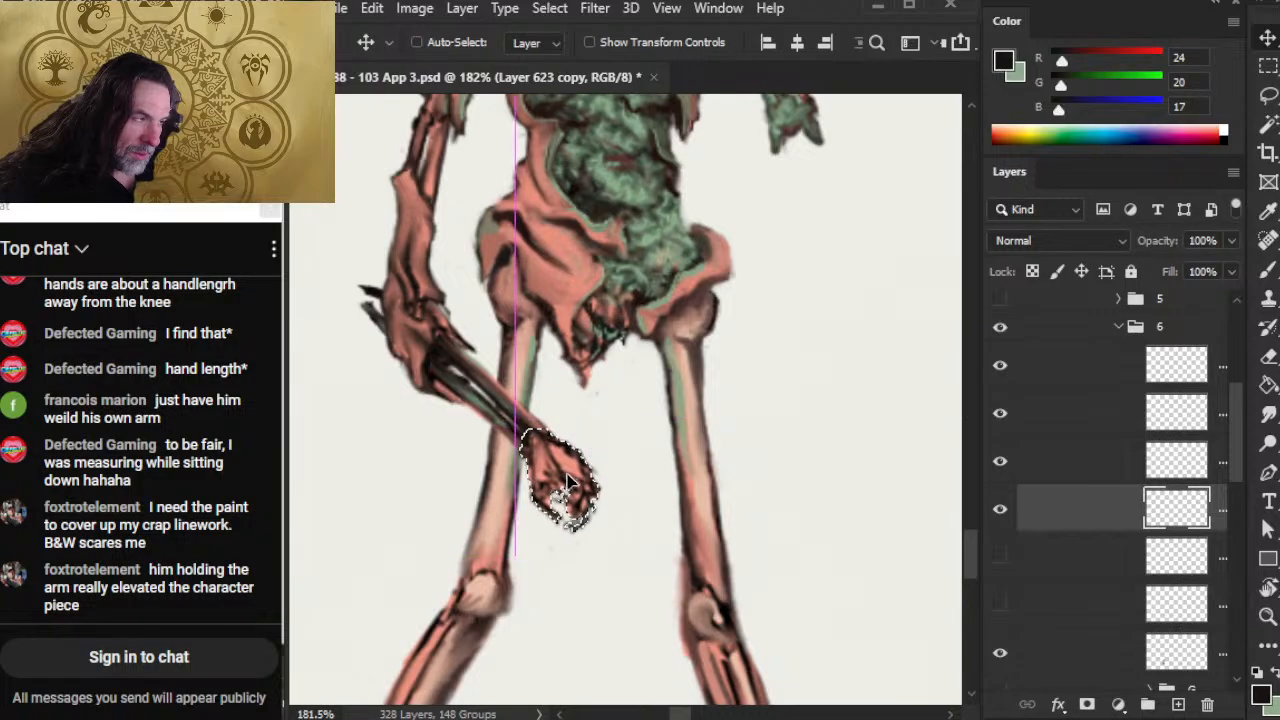
{"action": "key", "text": "ctrl+d"}
{"action": "key", "text": "r"}
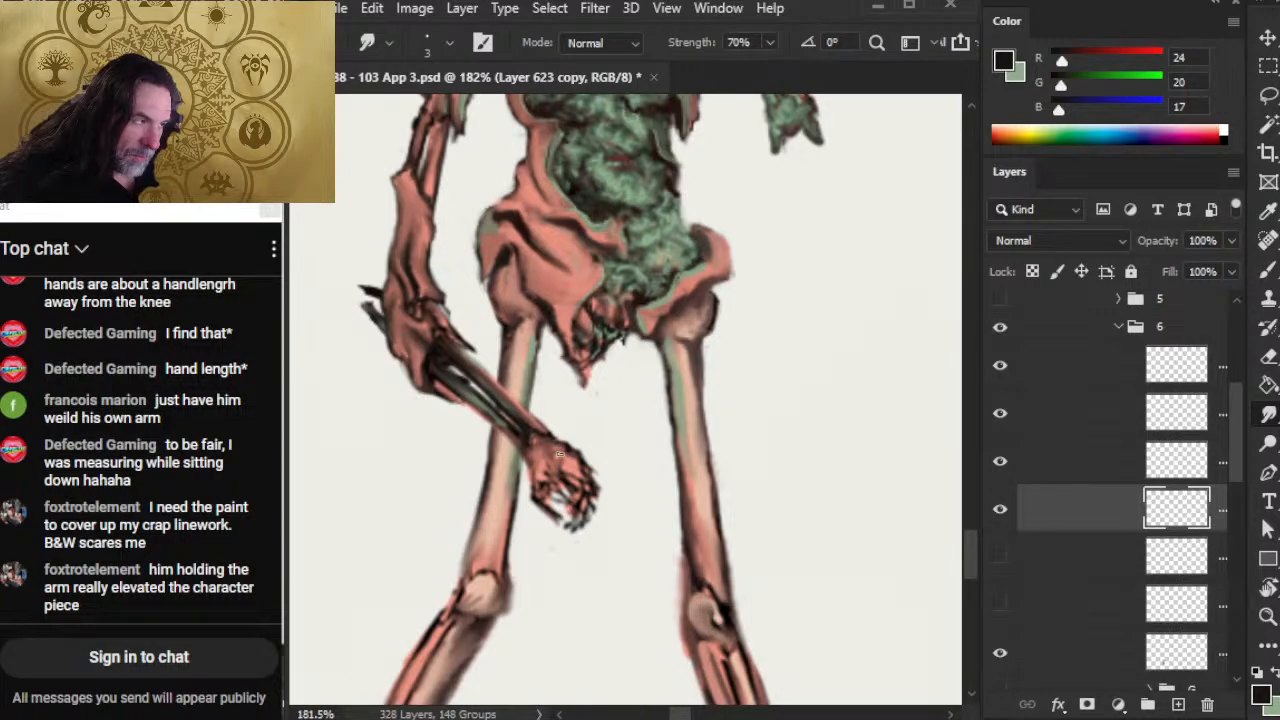
Step: Sample dark brown from the wrist and paint four long, thin fingers extending from the severed arm's hand
{"action": "key", "text": "b"}
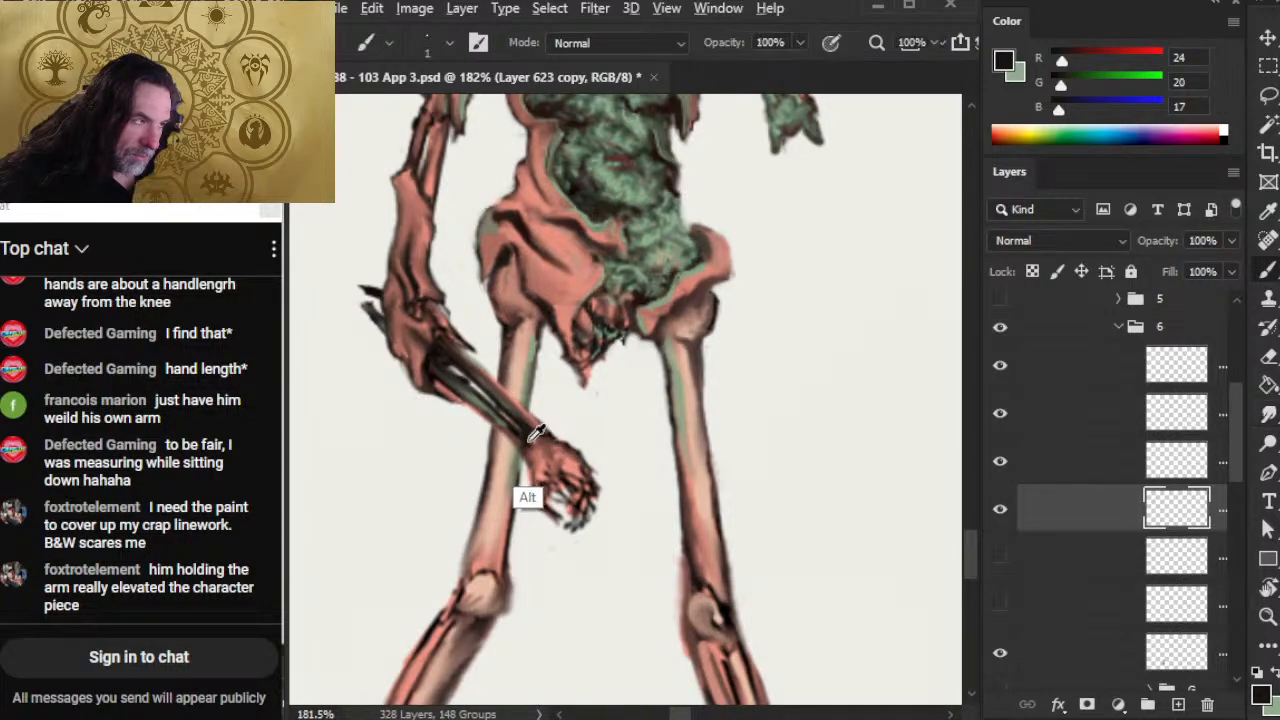
{"action": "mouse_move", "coordinate": [588, 538]}
{"action": "left_mouse_down"}
{"action": "mouse_move", "coordinate": [562, 495]}
{"action": "mouse_move", "coordinate": [598, 552]}
{"action": "left_mouse_up"}
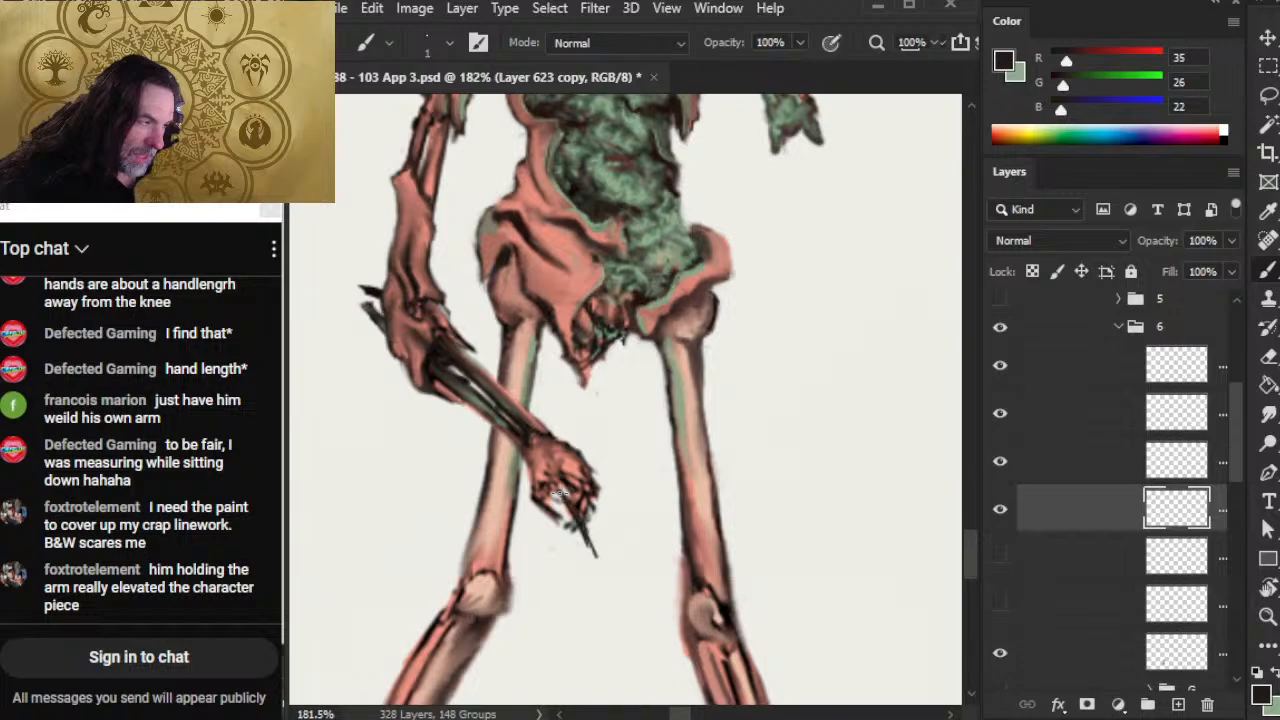
{"action": "left_click_drag", "start_coordinate": [566, 496], "coordinate": [604, 558]}
{"action": "left_click_drag", "start_coordinate": [584, 496], "coordinate": [620, 544]}
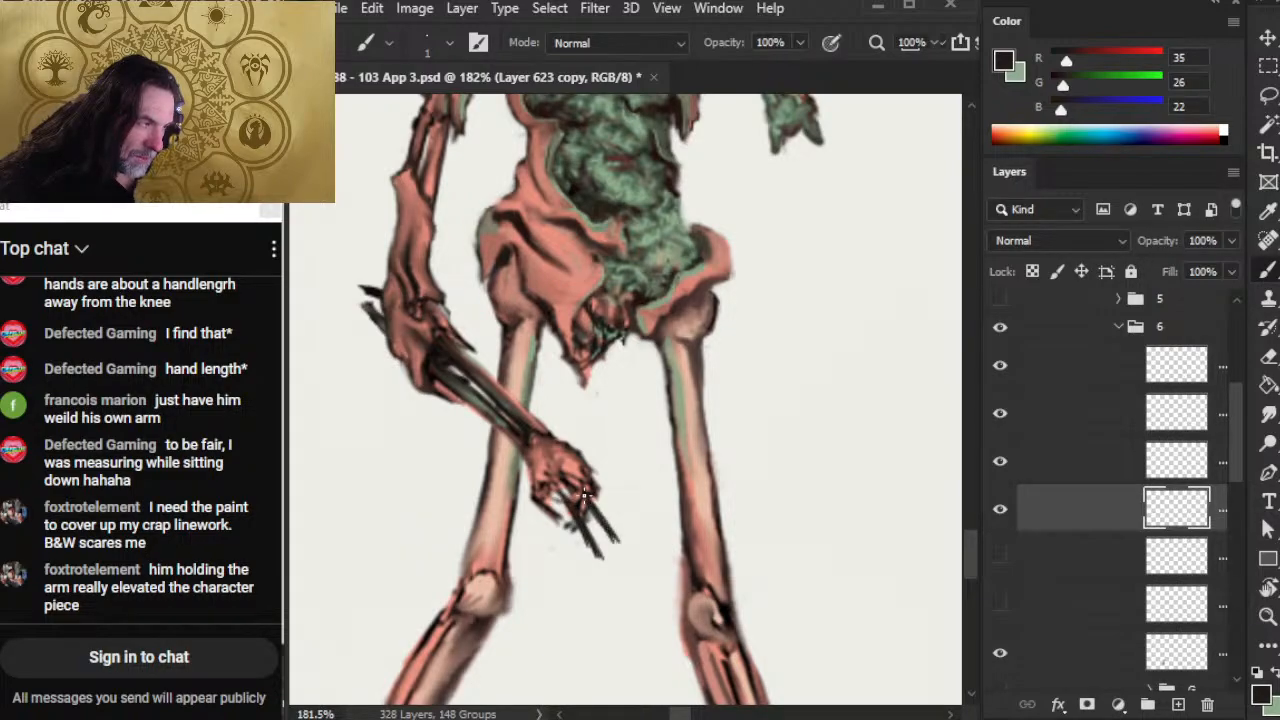
{"action": "left_click_drag", "start_coordinate": [592, 482], "coordinate": [626, 514]}
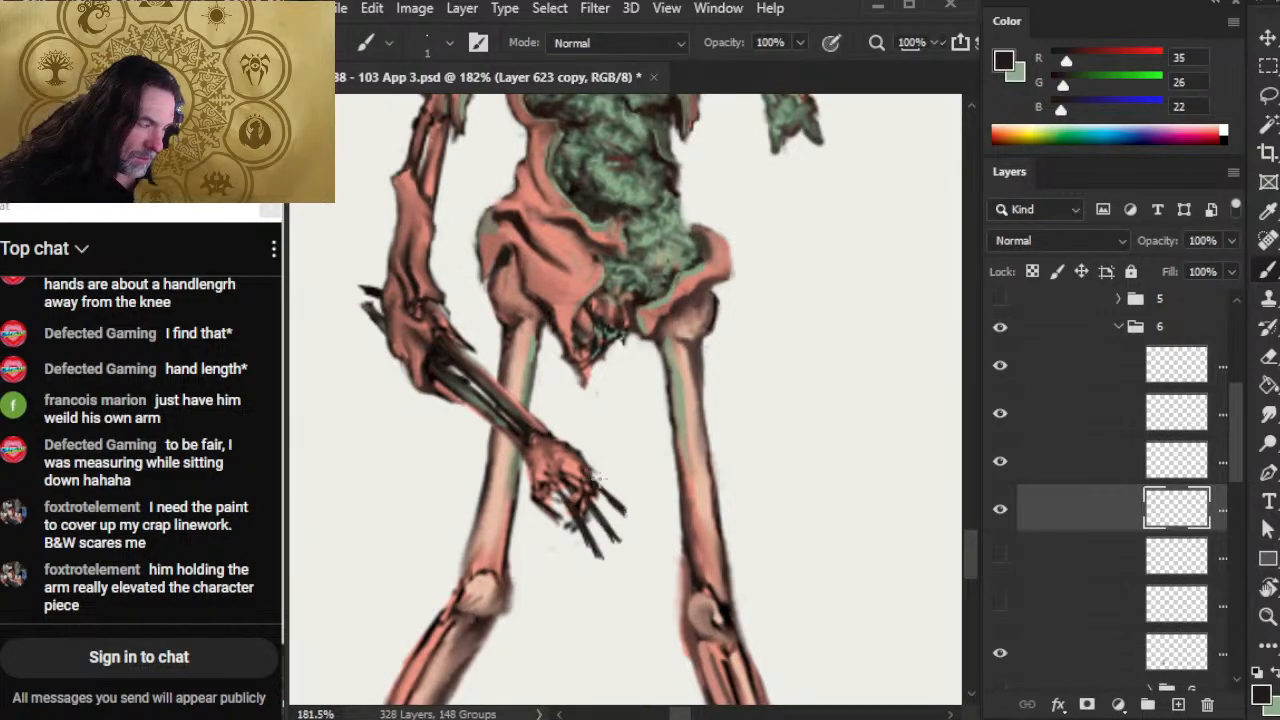
{"action": "left_click_drag", "start_coordinate": [584, 460], "coordinate": [621, 496]}
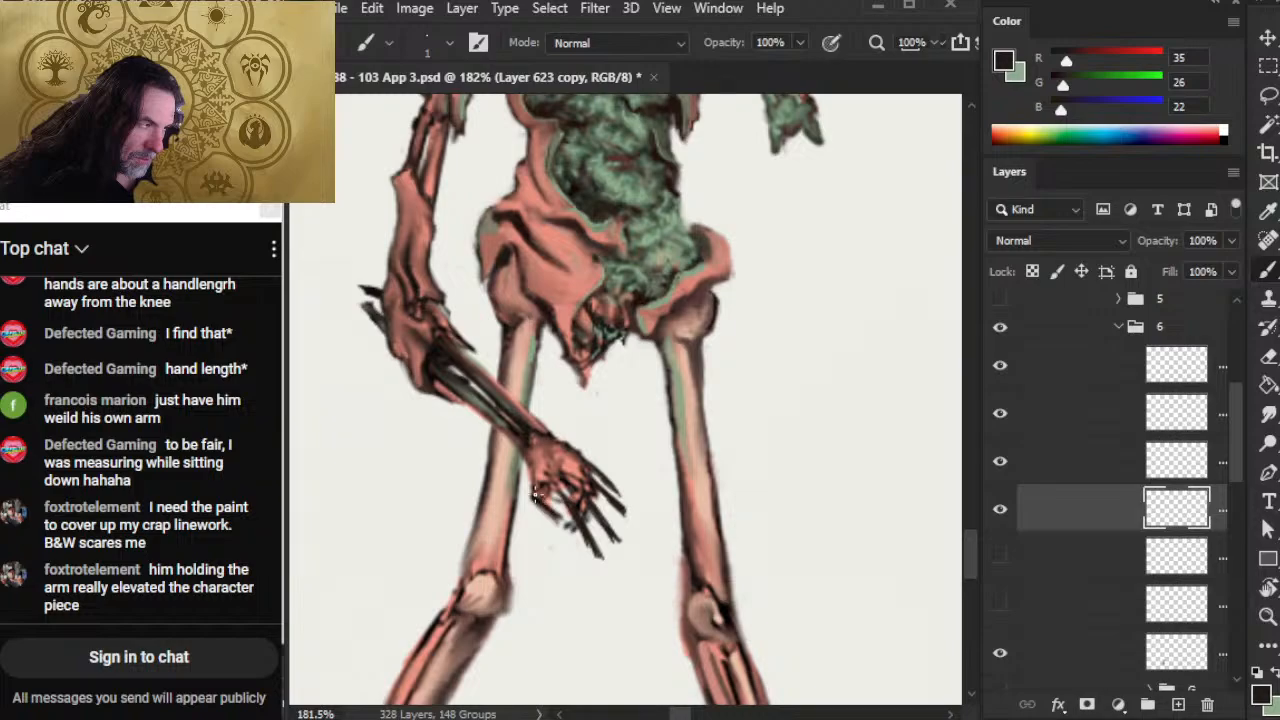
Step: Paint a dark thumb hanging from the near side of the severed hand and clean up its edges with the Eraser
{"action": "left_click_drag", "start_coordinate": [535, 495], "coordinate": [552, 528]}
{"action": "key", "text": "e"}
{"action": "key", "text": "b"}
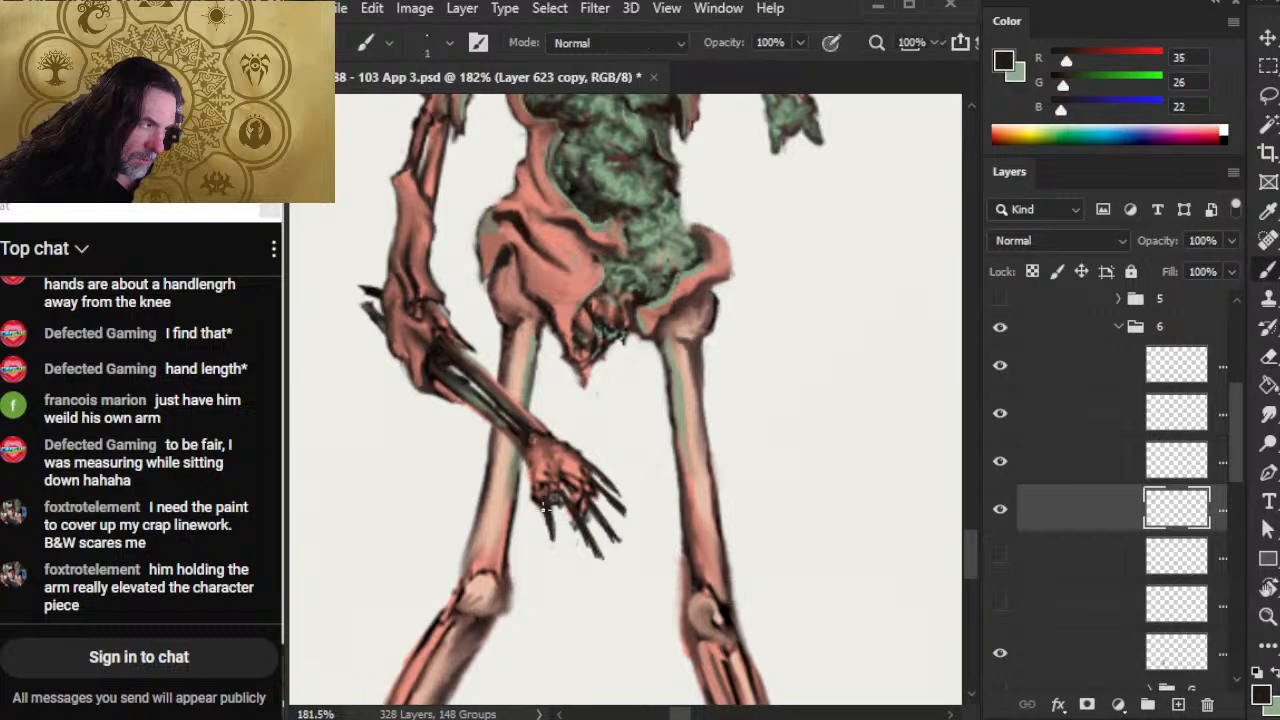
Step: Switch to the Epidemic Sound playlist in Chrome and play the track The Randomizer
{"action": "key", "text": "alt+Tab"}
{"action": "key", "text": "alt+Tab"}
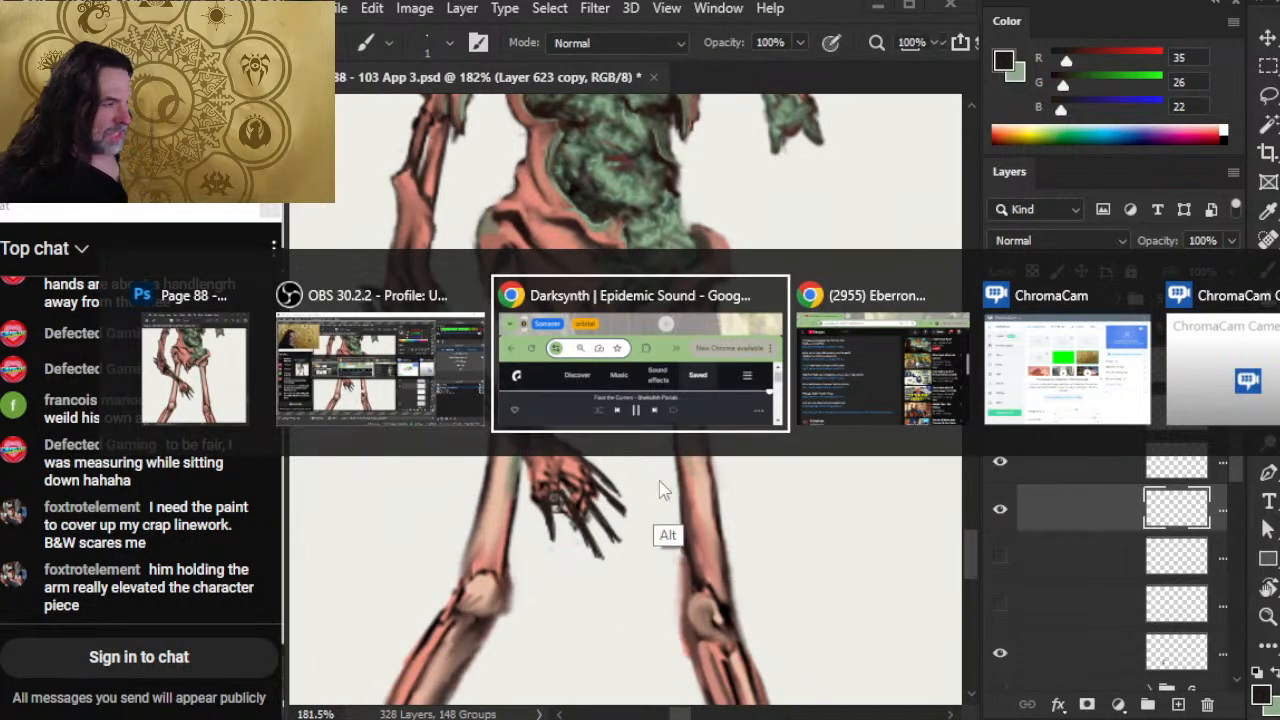
{"action": "left_click", "coordinate": [291, 716]}
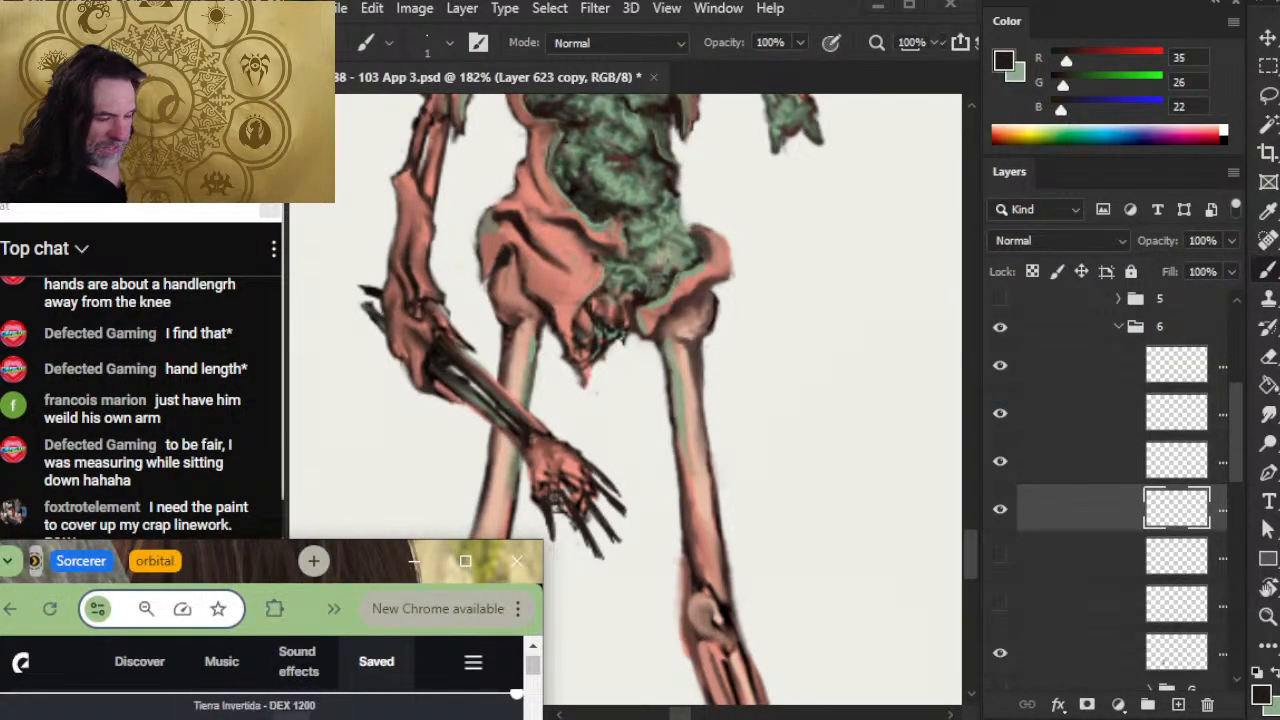
{"action": "left_click", "coordinate": [291, 716]}
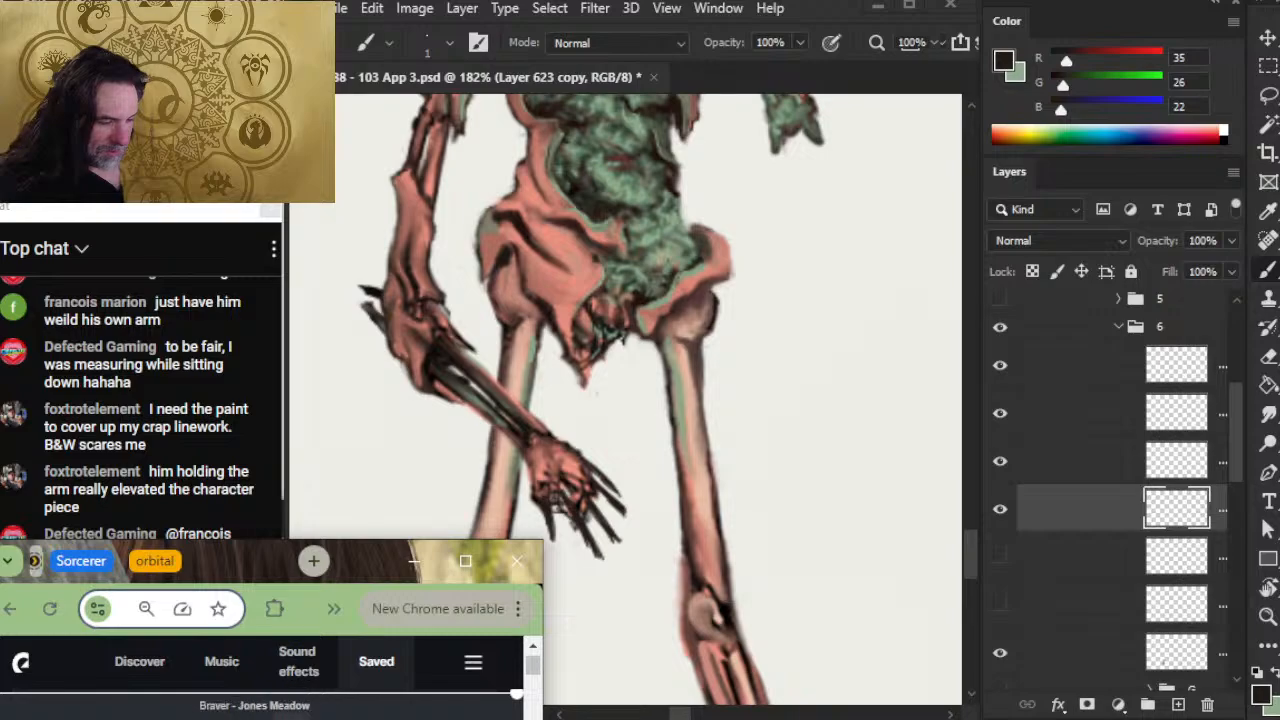
{"action": "left_click", "coordinate": [371, 531]}
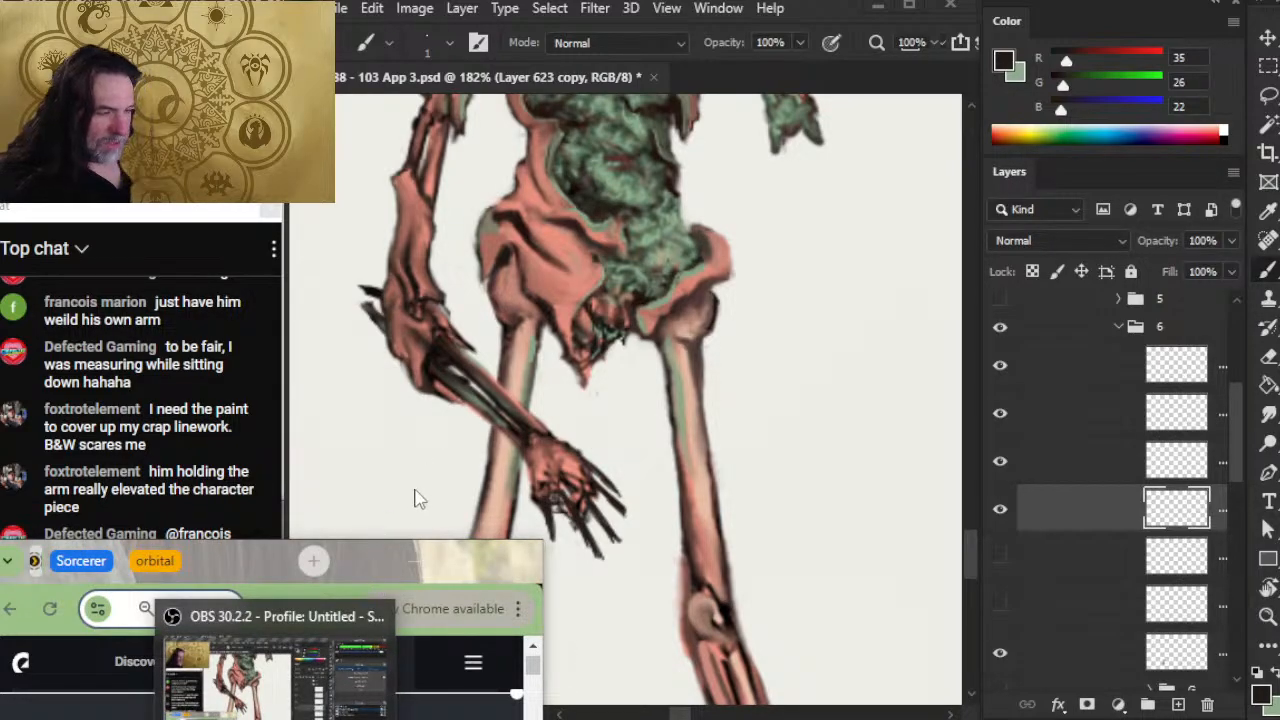
{"action": "double_click", "coordinate": [358, 561]}
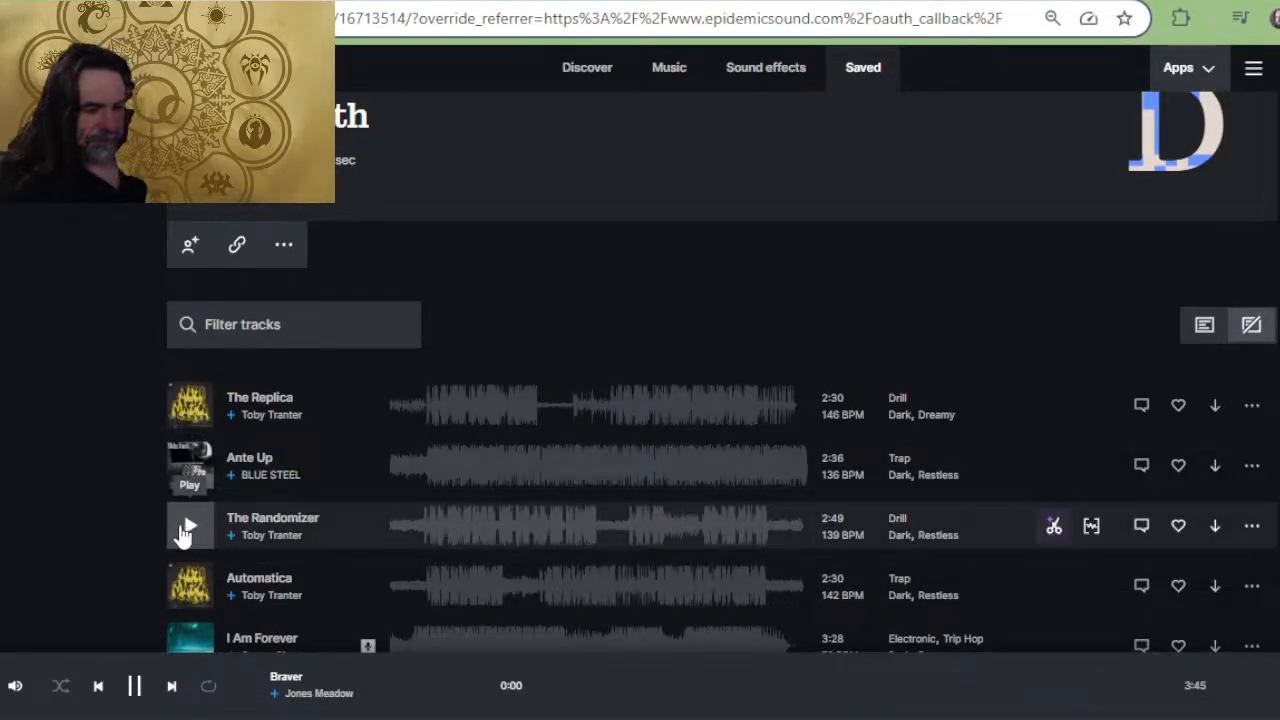
{"action": "left_click", "coordinate": [189, 526]}
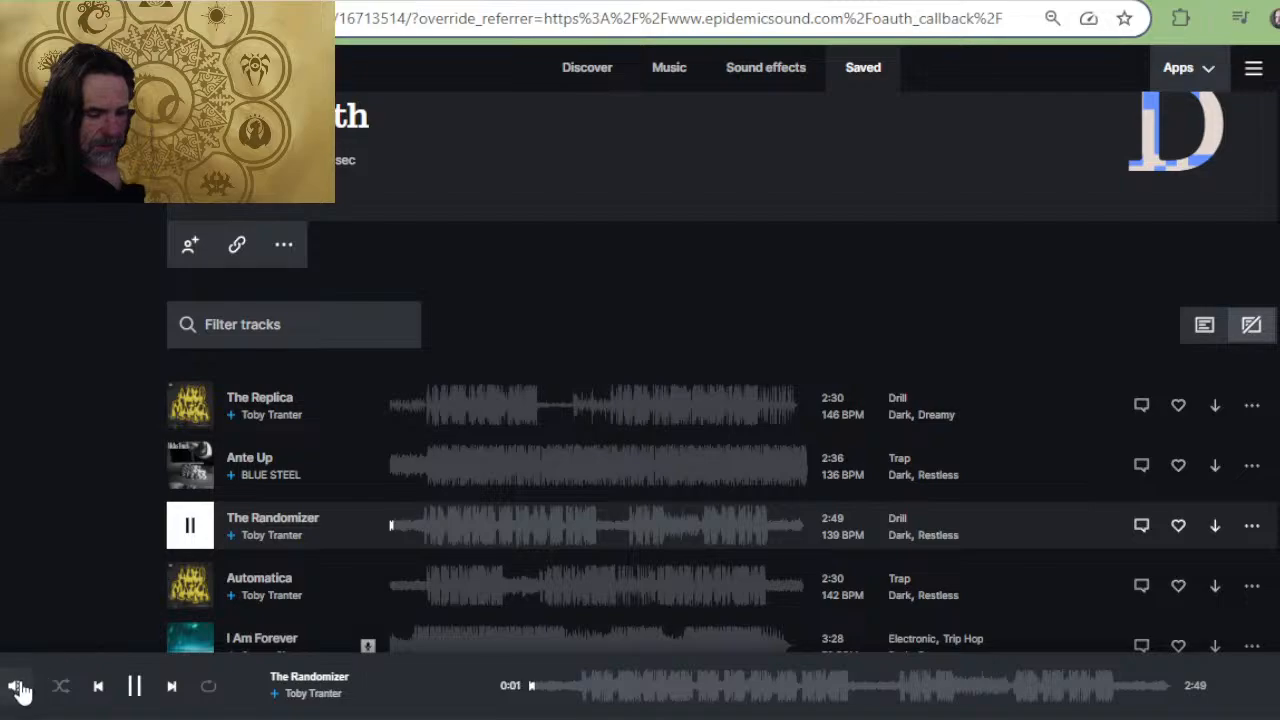
Step: Lower the music player's volume slightly and switch back to Photoshop
{"action": "mouse_move", "coordinate": [18, 684]}
{"action": "left_click_drag", "start_coordinate": [14, 624], "coordinate": [17, 630]}
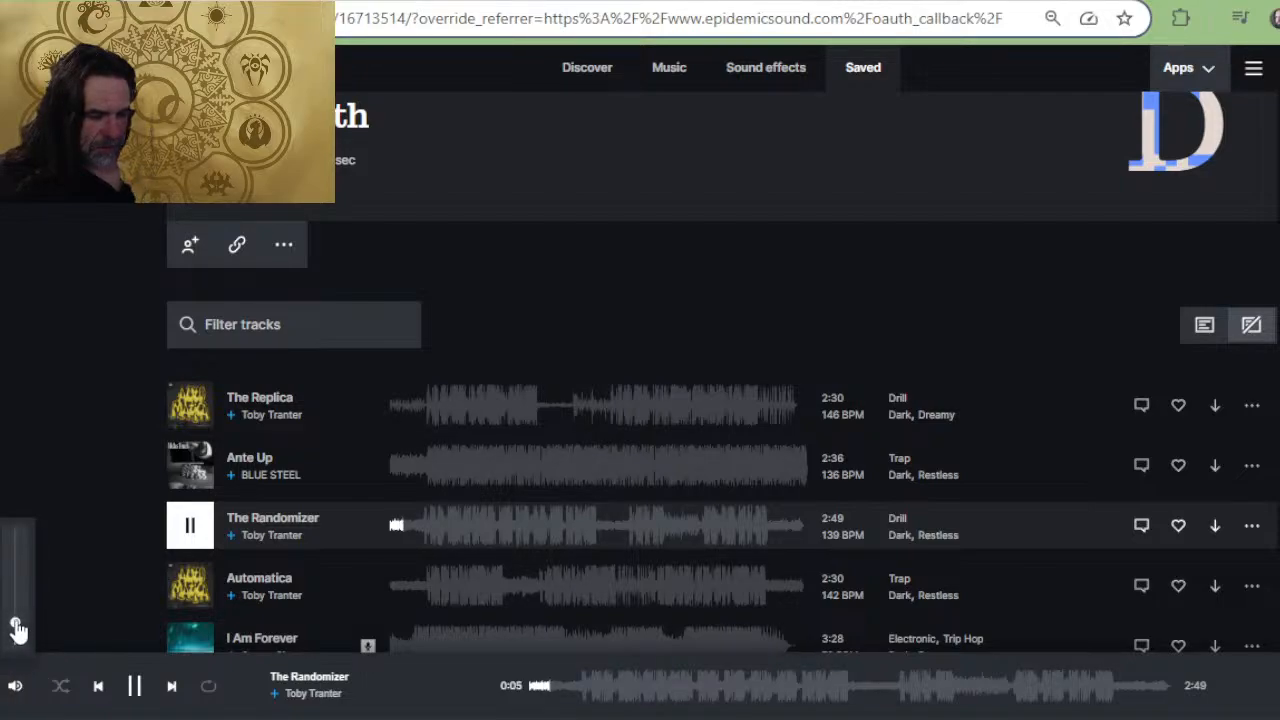
{"action": "left_click", "coordinate": [14, 690]}
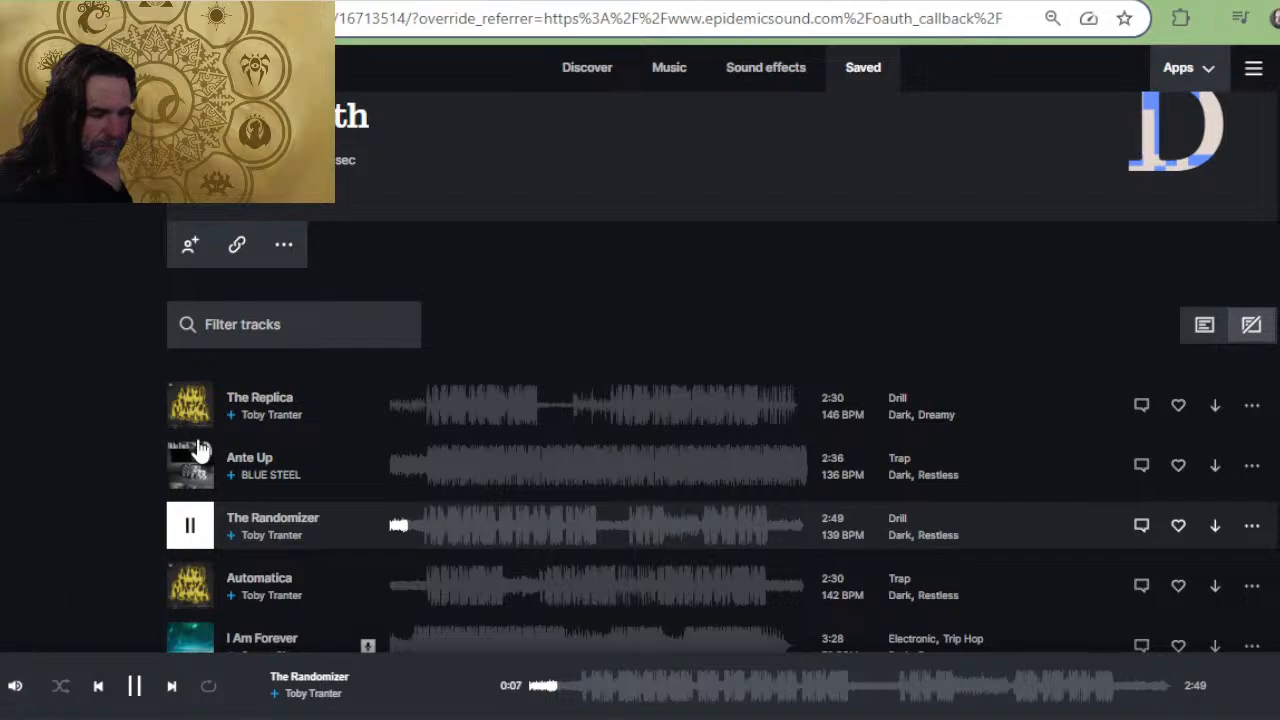
{"action": "left_click", "coordinate": [1279, 0]}
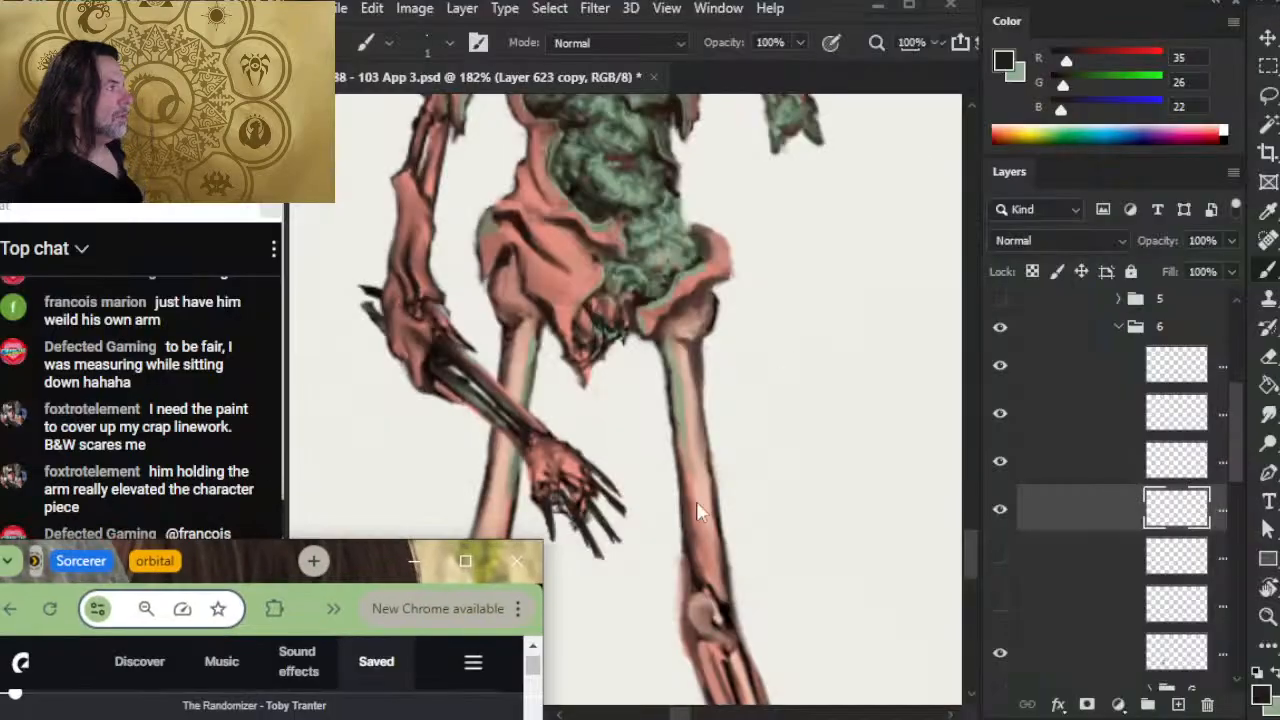
{"action": "key", "text": "alt+Tab"}
{"action": "key", "text": "alt+Tab"}
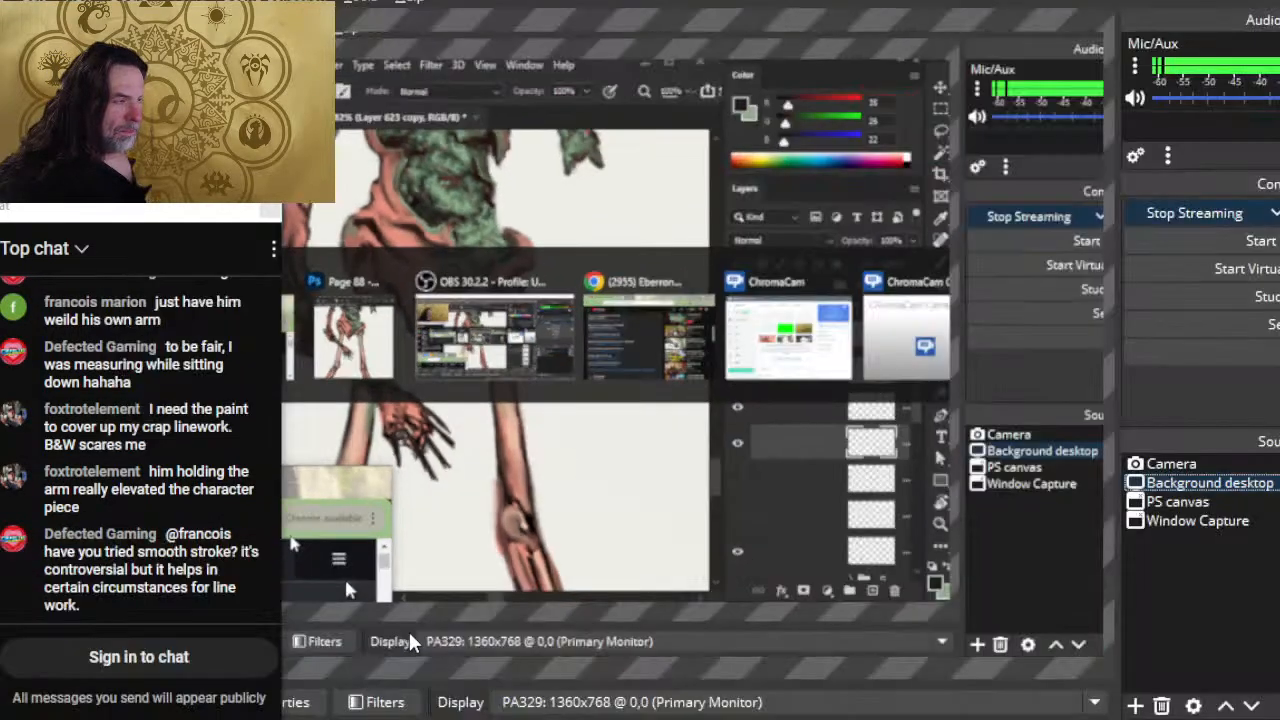
{"action": "key", "text": "alt+Tab"}
{"action": "key", "text": "alt+Tab"}
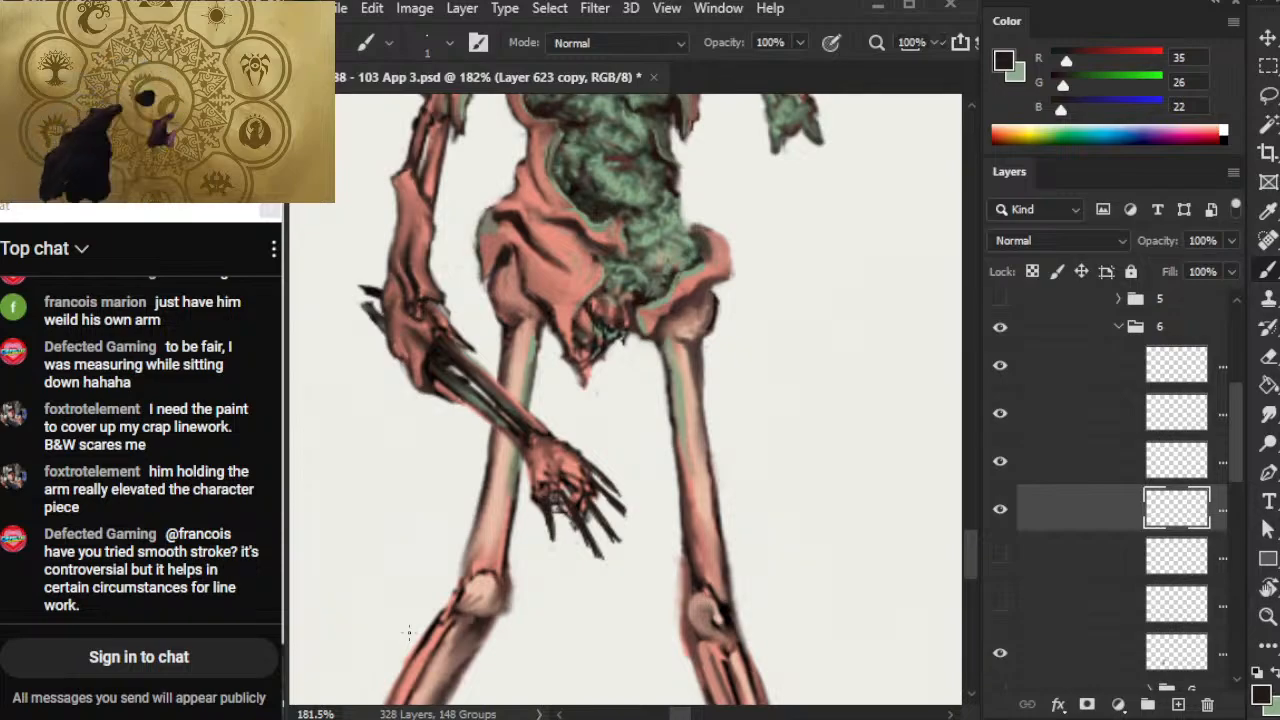
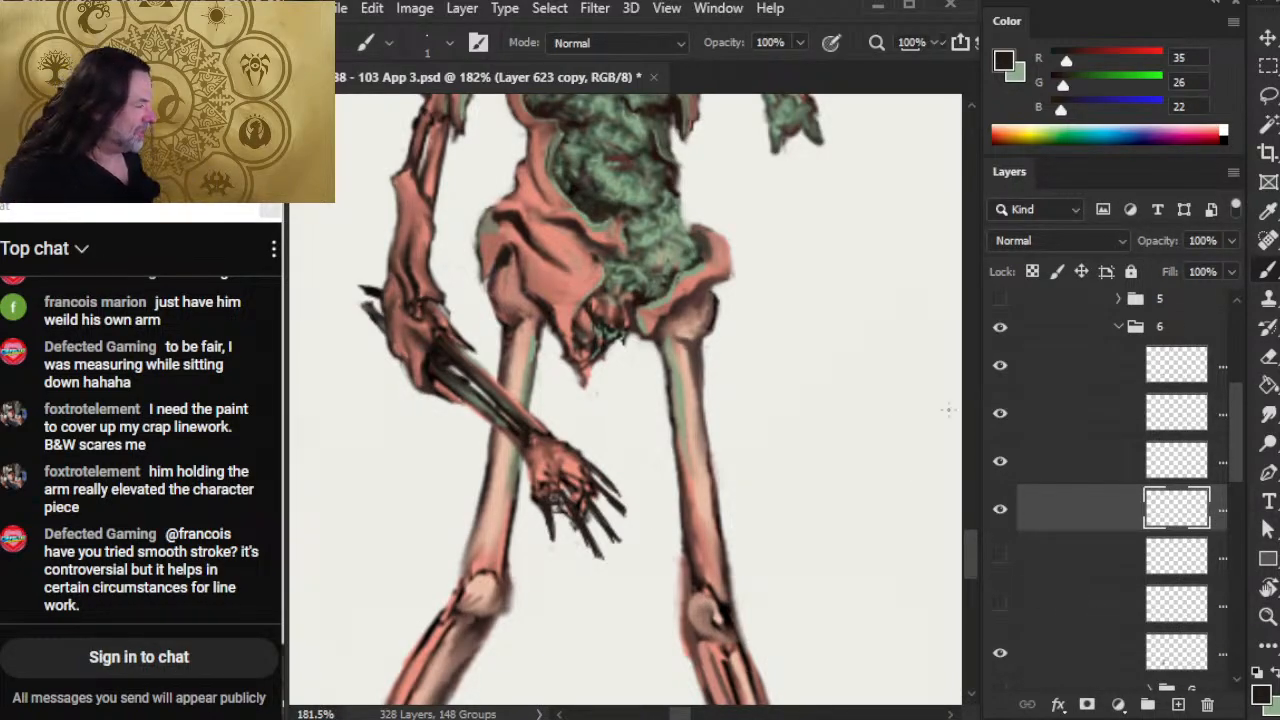
Step: Toggle the visibility of layers in group 6 to identify the one holding the hip skin, and select that layer
{"action": "left_click", "coordinate": [1000, 462]}
{"action": "left_click", "coordinate": [1000, 462]}
{"action": "left_click", "coordinate": [1000, 414]}
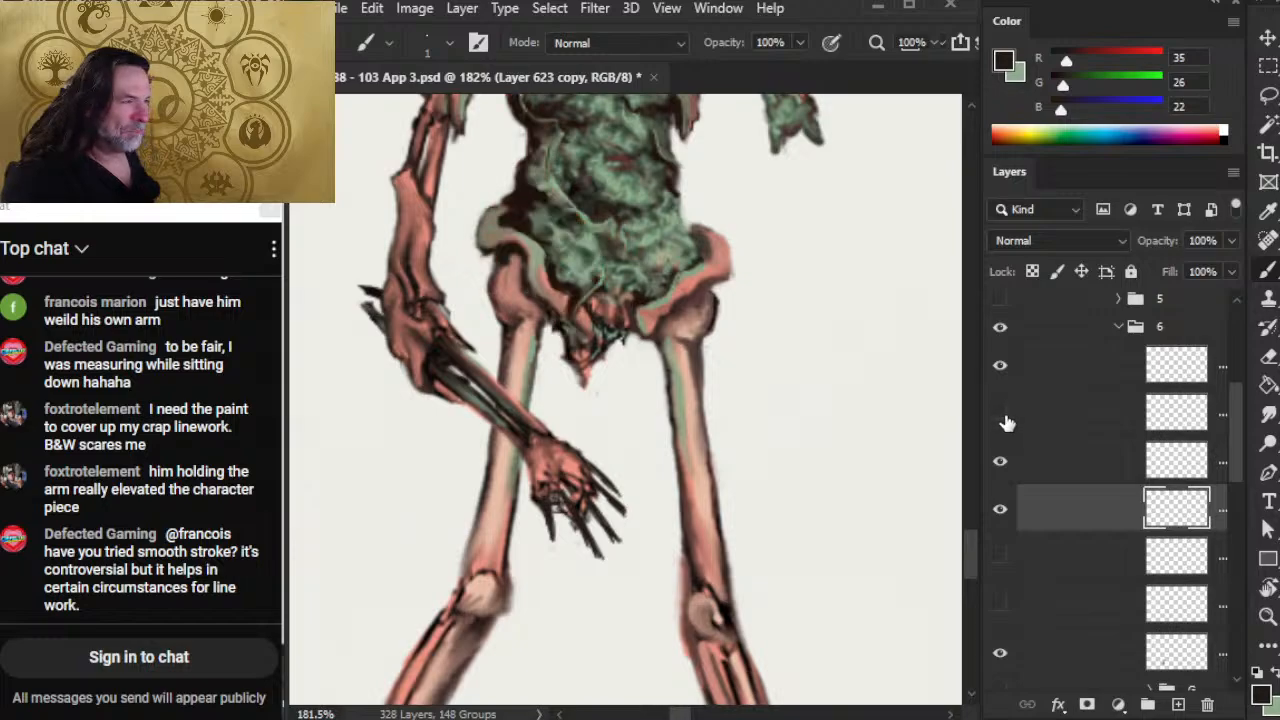
{"action": "left_click", "coordinate": [1000, 414]}
{"action": "left_click", "coordinate": [1043, 425]}
{"action": "key", "text": "r"}
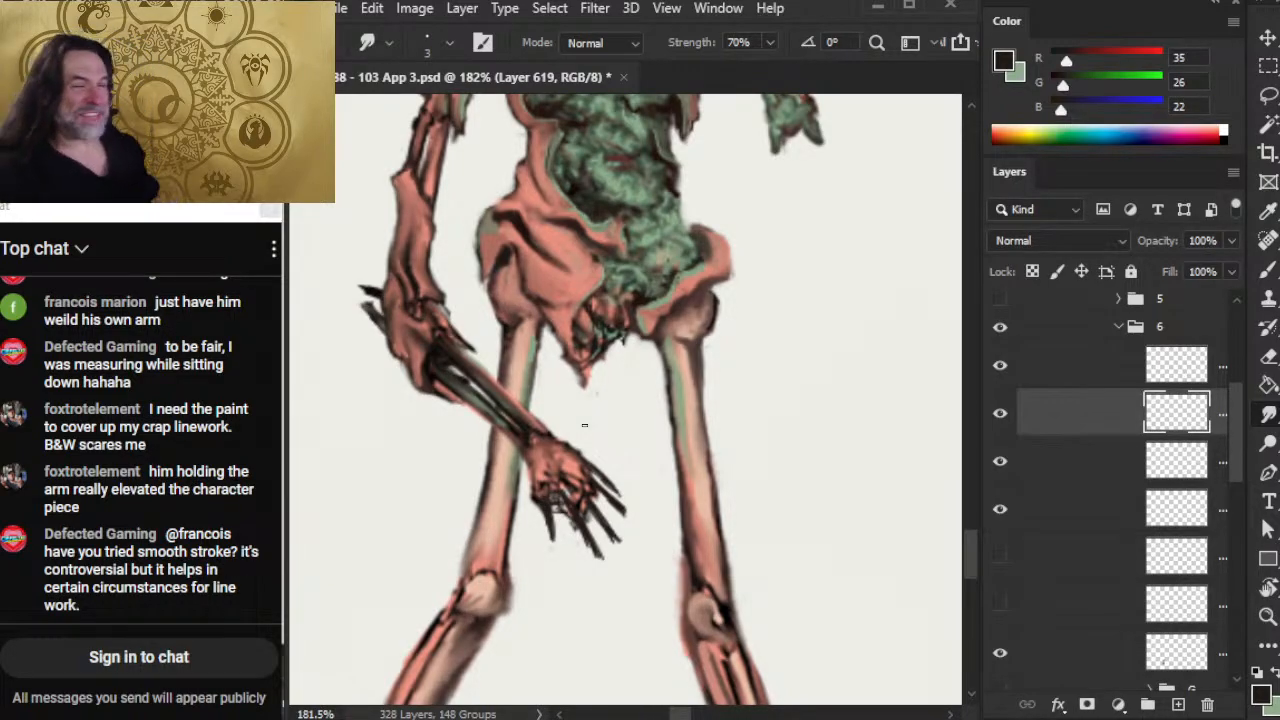
Step: Sample reddish brown from the hip and, with a size 3 brush, paint a ragged skin flap over the opposite hip, tapering beside the thigh
{"action": "key", "text": "b"}
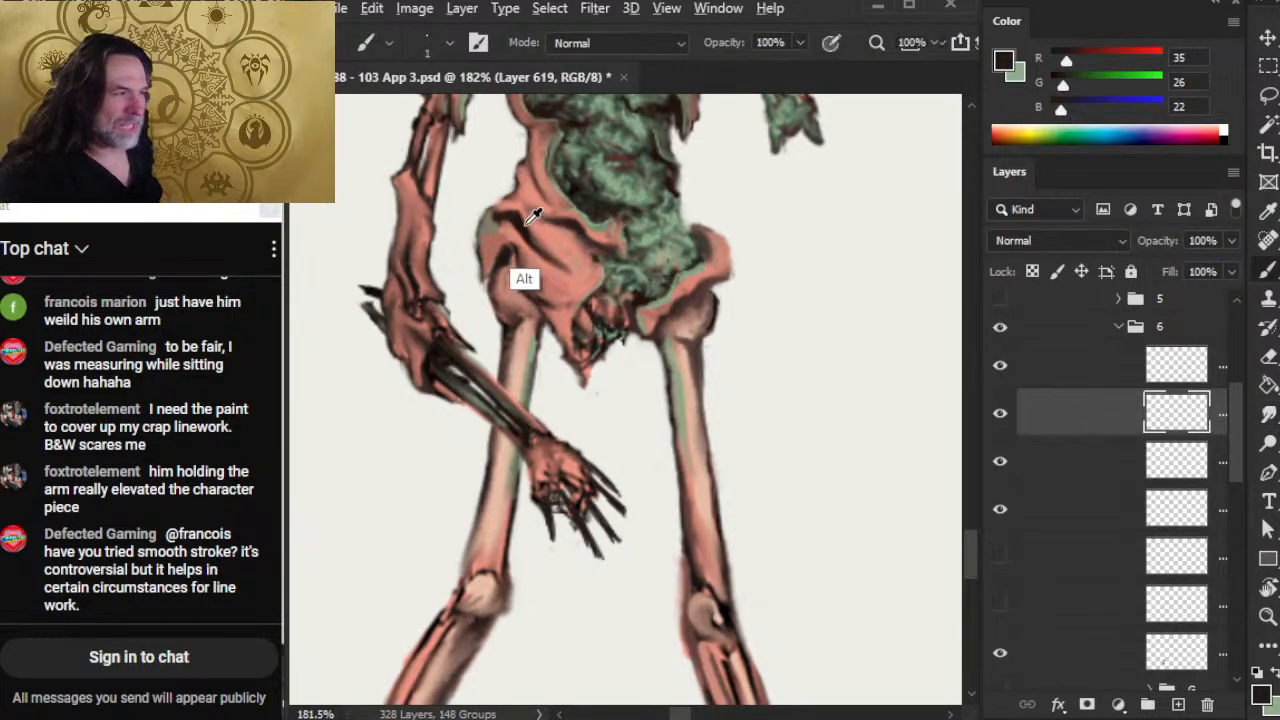
{"action": "left_click", "coordinate": [523, 277], "text": "alt"}
{"action": "key", "text": "bracketright"}
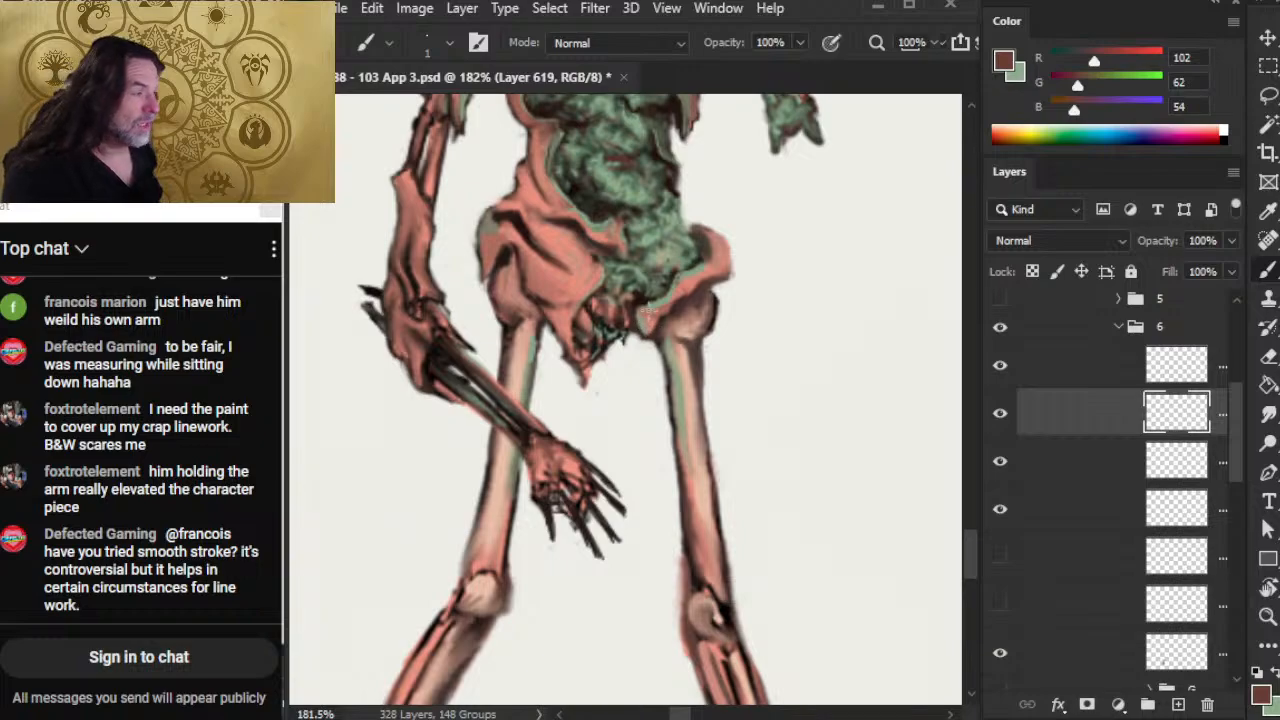
{"action": "key", "text": "bracketright"}
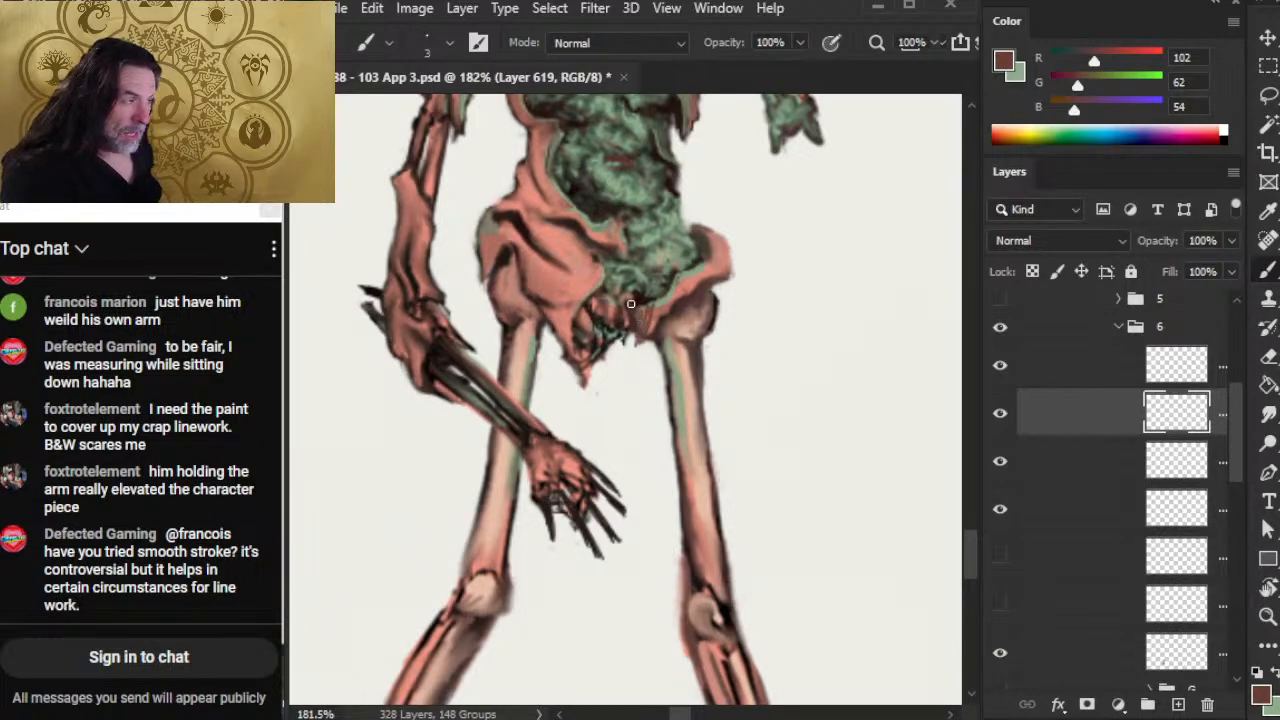
{"action": "left_click_drag", "start_coordinate": [657, 322], "coordinate": [669, 284]}
{"action": "mouse_move", "coordinate": [650, 342]}
{"action": "left_mouse_down"}
{"action": "mouse_move", "coordinate": [644, 372]}
{"action": "mouse_move", "coordinate": [655, 342]}
{"action": "left_mouse_up"}
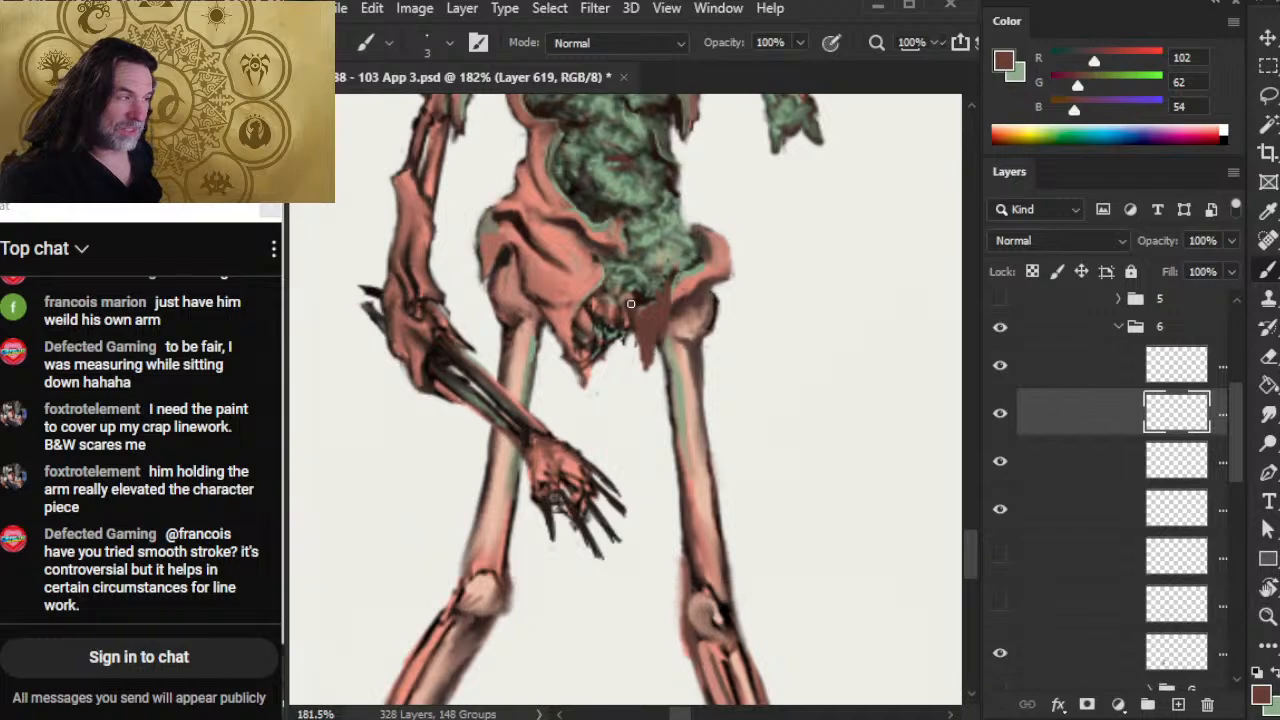
{"action": "mouse_move", "coordinate": [674, 298]}
{"action": "left_mouse_down"}
{"action": "mouse_move", "coordinate": [698, 254]}
{"action": "mouse_move", "coordinate": [677, 203]}
{"action": "left_mouse_up"}
{"action": "left_click_drag", "start_coordinate": [712, 260], "coordinate": [711, 240]}
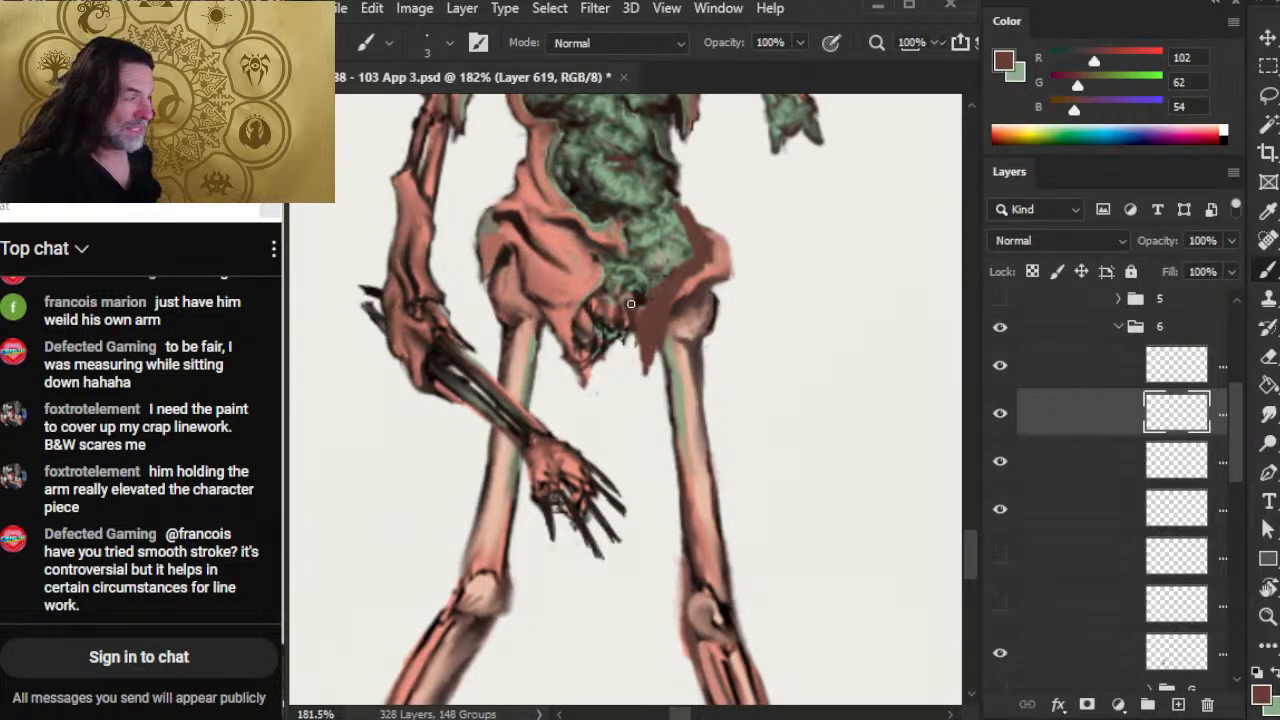
{"action": "left_click_drag", "start_coordinate": [645, 366], "coordinate": [642, 384]}
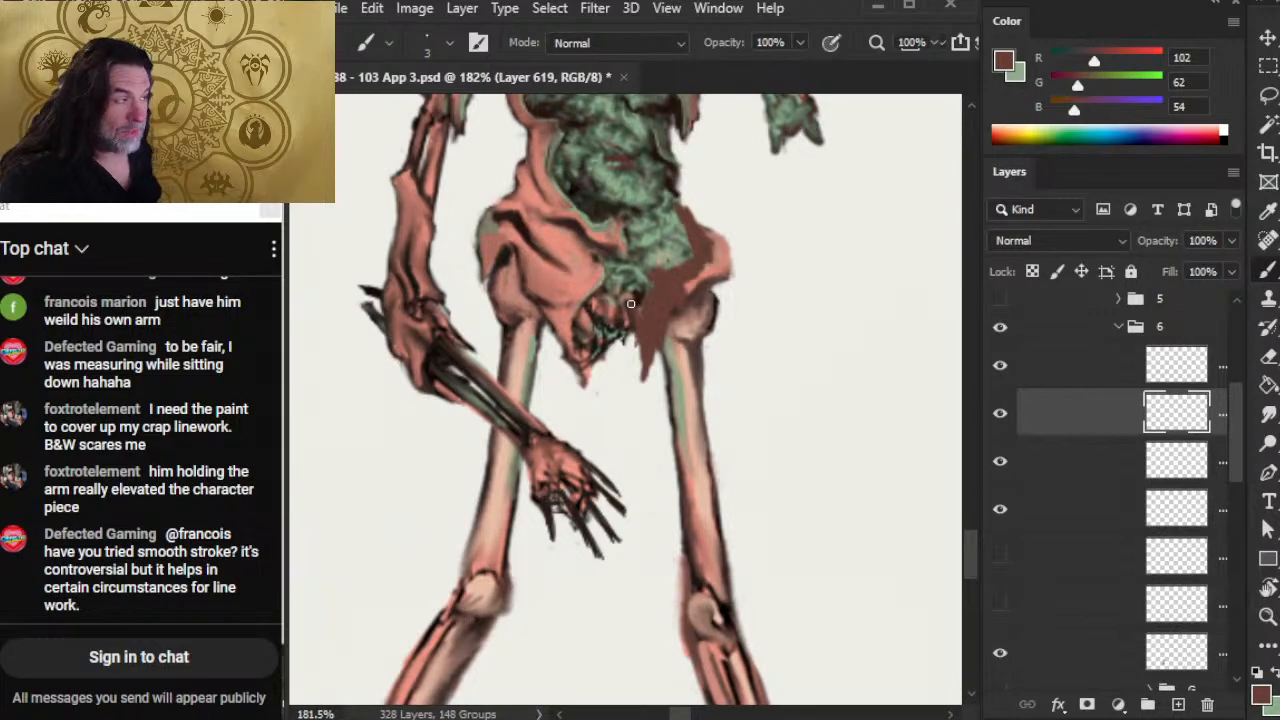
Step: Smudge the brown hip flap at size 5 and extend its upper edge with brush strokes near the waist
{"action": "key", "text": "r"}
{"action": "key", "text": "]"}
{"action": "key", "text": "]"}
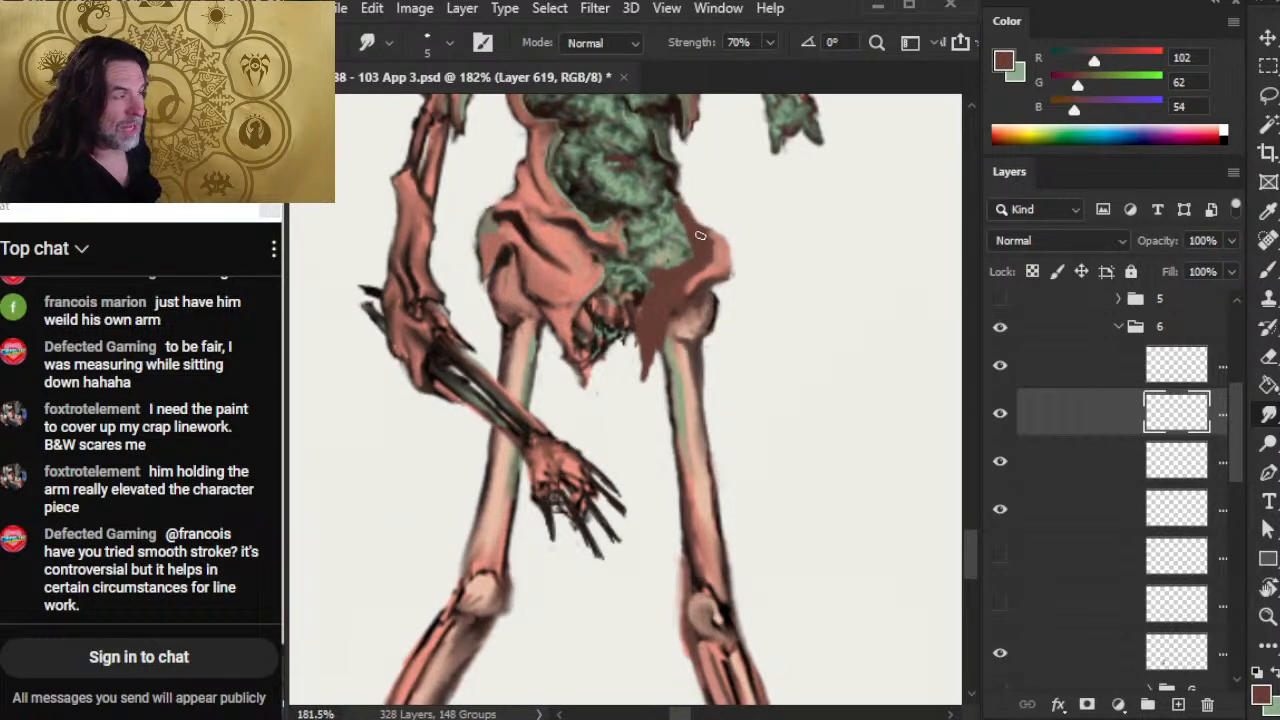
{"action": "key", "text": "b"}
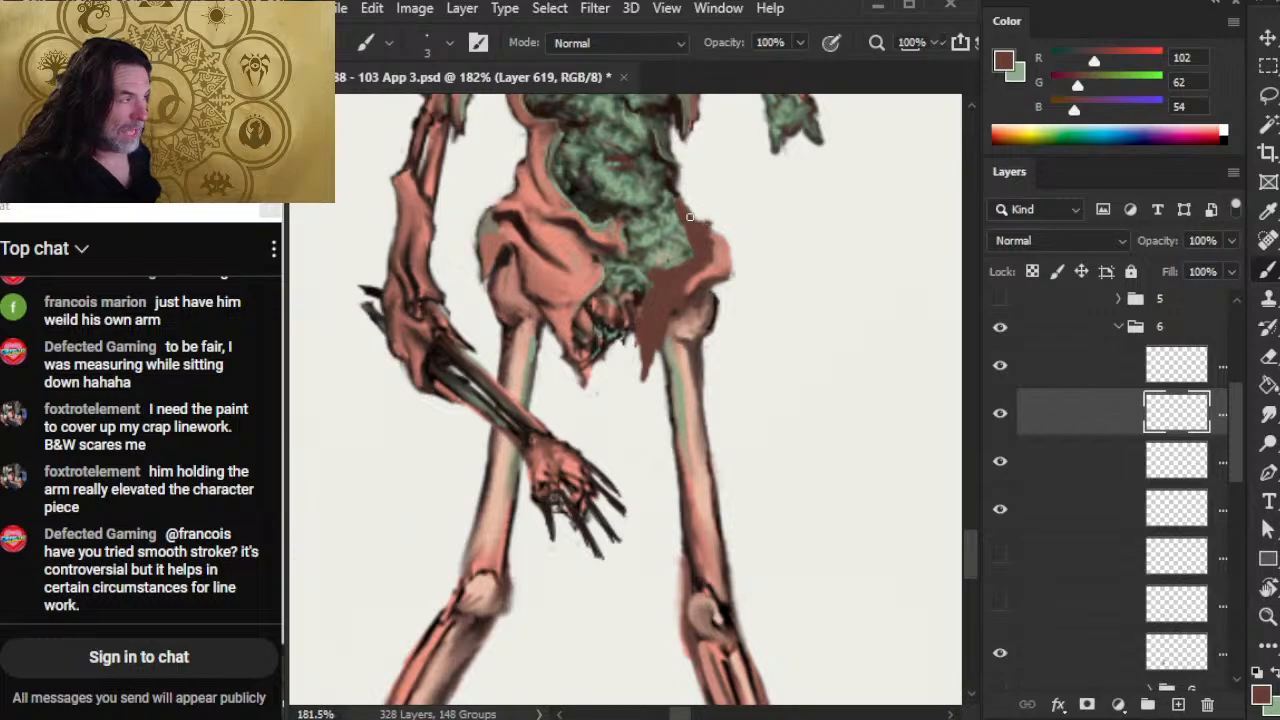
{"action": "key", "text": "r"}
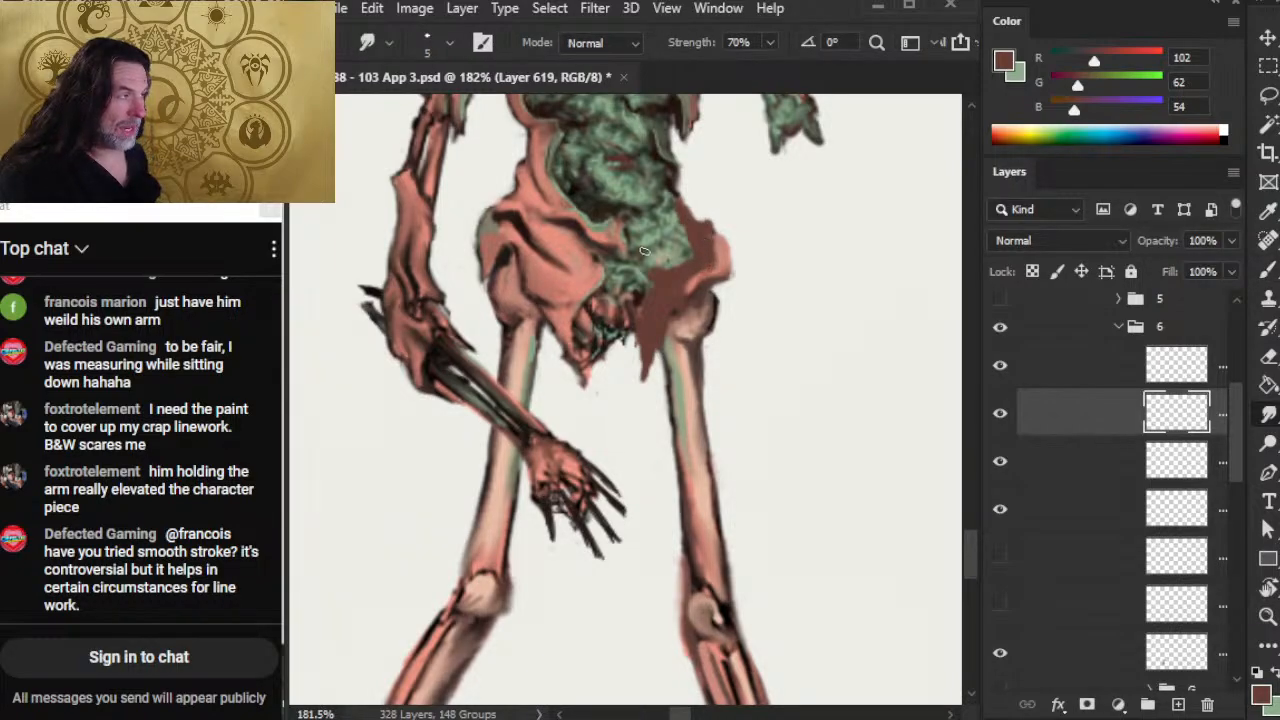
Step: Sample near-black from the figure, darken the brown flap's inner edge and tip, smudge it, and compare with the layer hidden
{"action": "key", "text": "b"}
{"action": "left_click", "coordinate": [603, 258], "text": "alt"}
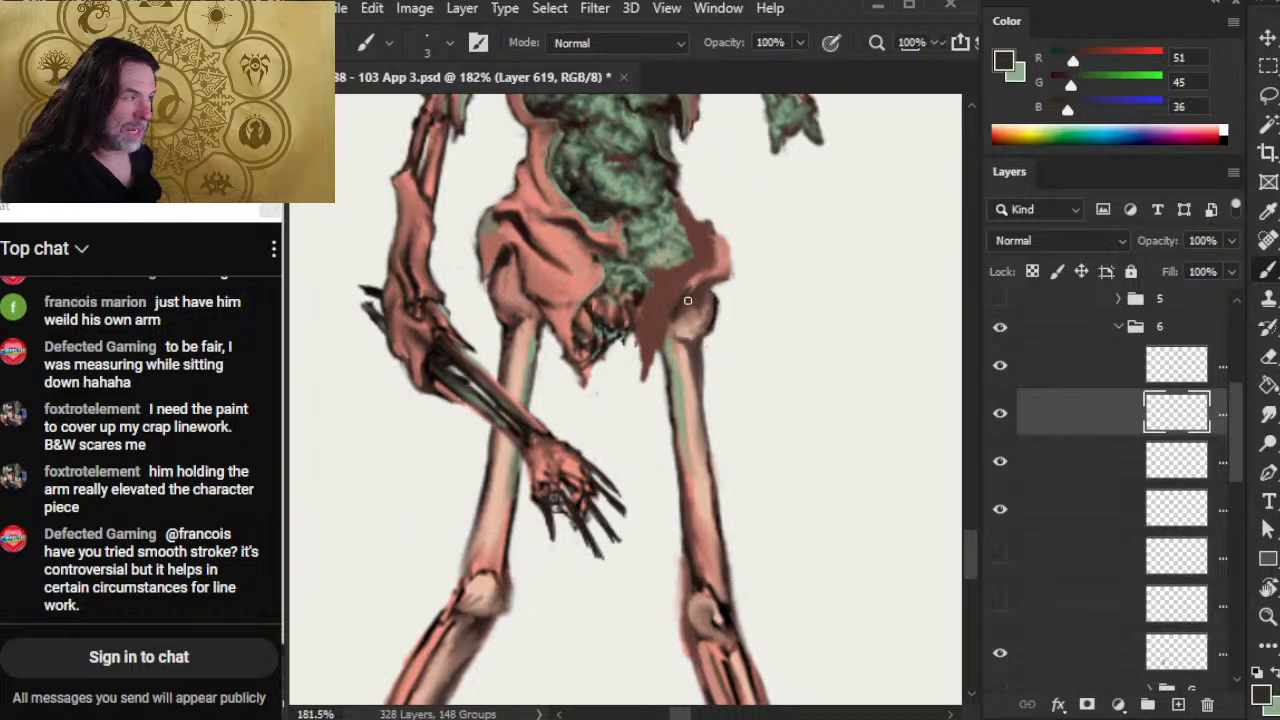
{"action": "left_click", "coordinate": [634, 205], "text": "alt"}
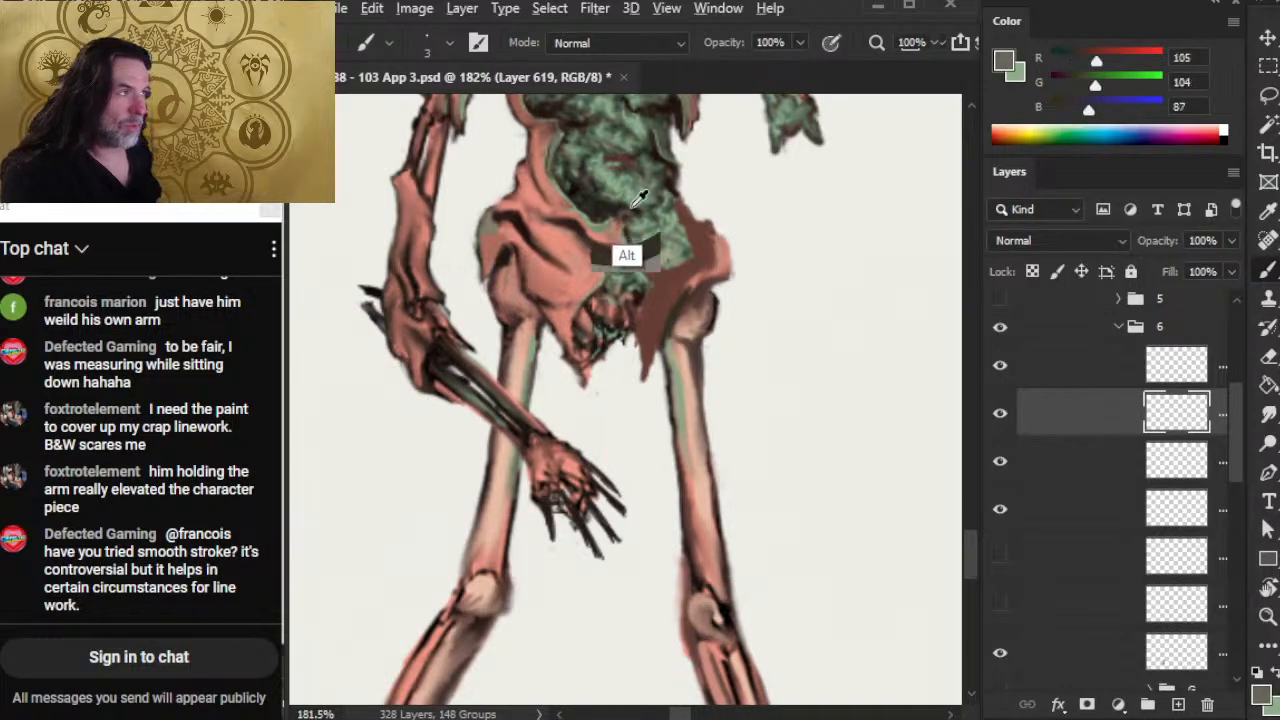
{"action": "mouse_move", "coordinate": [634, 205]}
{"action": "left_mouse_down"}
{"action": "mouse_move", "coordinate": [614, 210]}
{"action": "mouse_move", "coordinate": [592, 190]}
{"action": "mouse_move", "coordinate": [690, 98]}
{"action": "mouse_move", "coordinate": [660, 105]}
{"action": "left_mouse_up"}
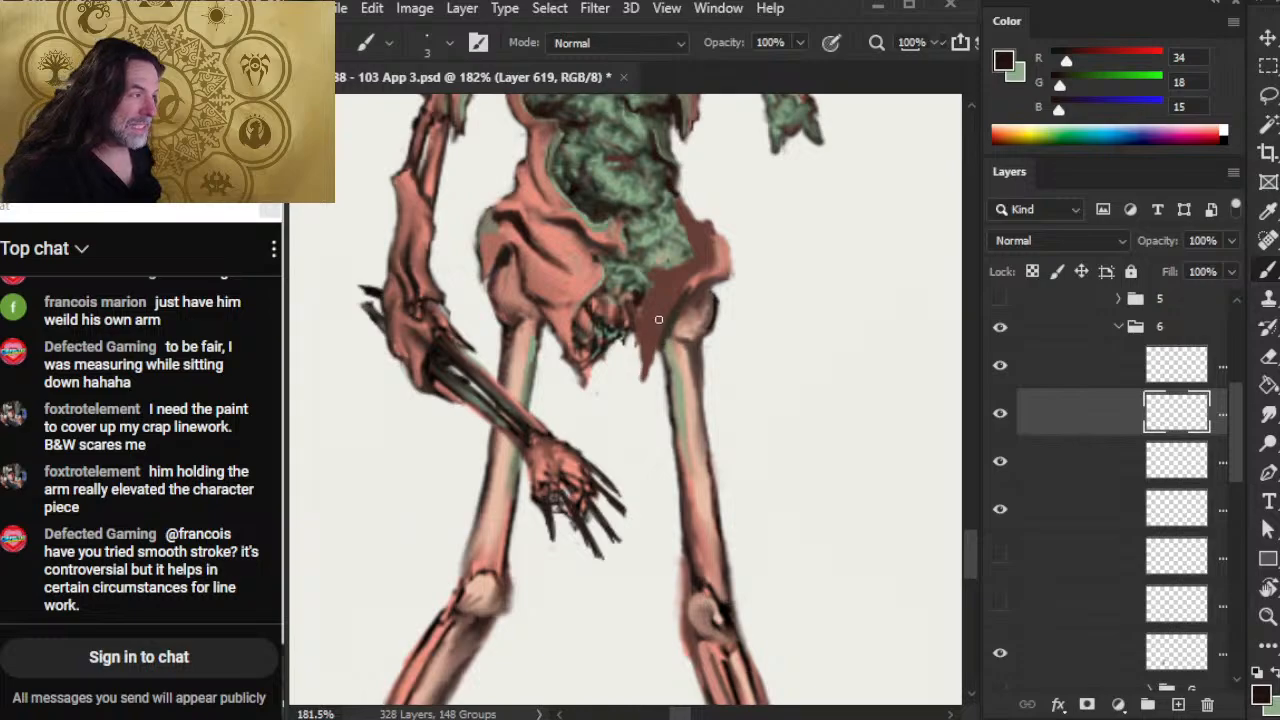
{"action": "mouse_move", "coordinate": [658, 319]}
{"action": "left_mouse_down"}
{"action": "mouse_move", "coordinate": [676, 305]}
{"action": "mouse_move", "coordinate": [652, 364]}
{"action": "mouse_move", "coordinate": [633, 326]}
{"action": "mouse_move", "coordinate": [646, 318]}
{"action": "mouse_move", "coordinate": [645, 278]}
{"action": "mouse_move", "coordinate": [649, 330]}
{"action": "left_mouse_up"}
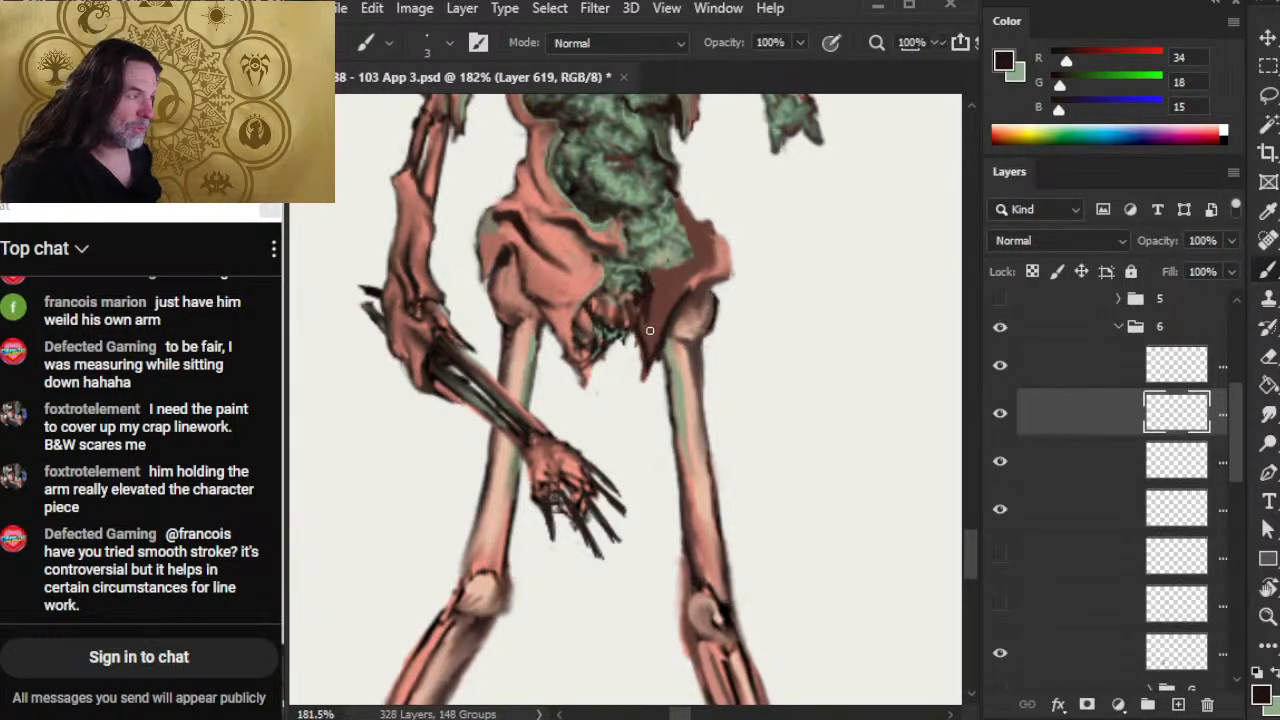
{"action": "key", "text": "r"}
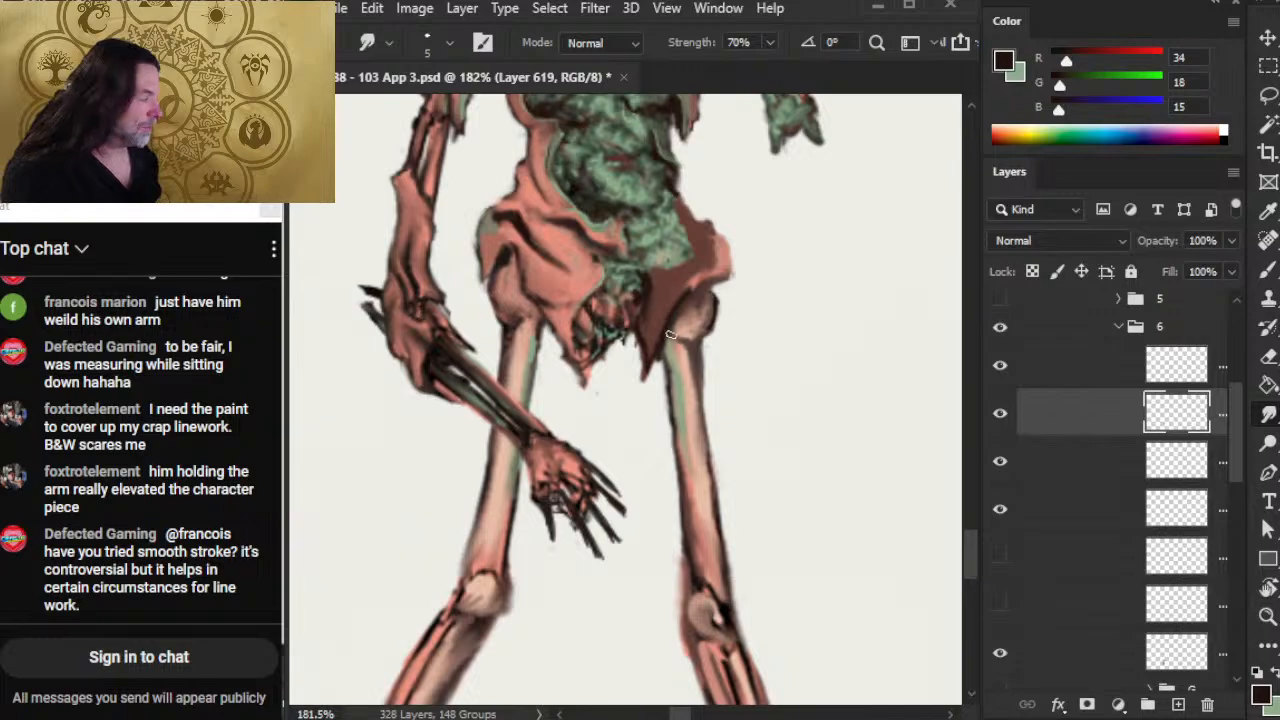
{"action": "left_click", "coordinate": [1001, 414]}
{"action": "left_click", "coordinate": [1001, 414]}
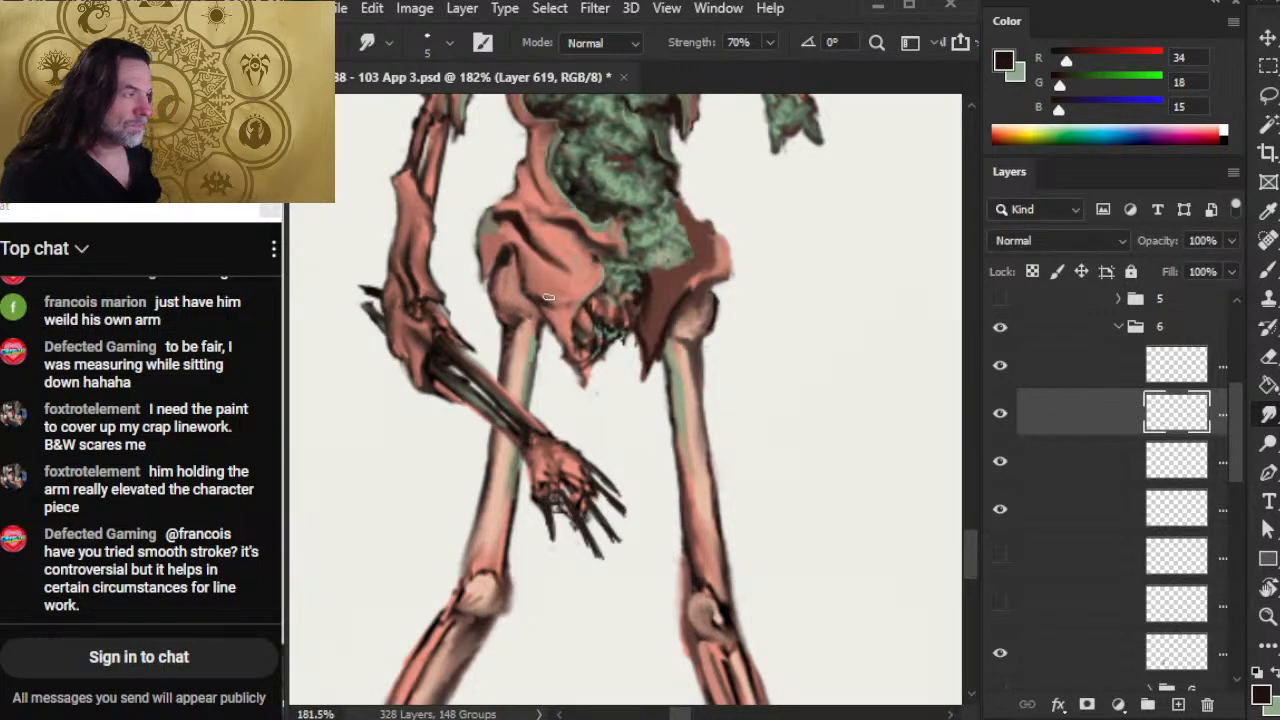
Step: Sample salmon pink from the finished hip skin, paint it over the upper part of the brown flap, and smudge the transition
{"action": "key", "text": "b"}
{"action": "left_click", "coordinate": [556, 338], "text": "alt"}
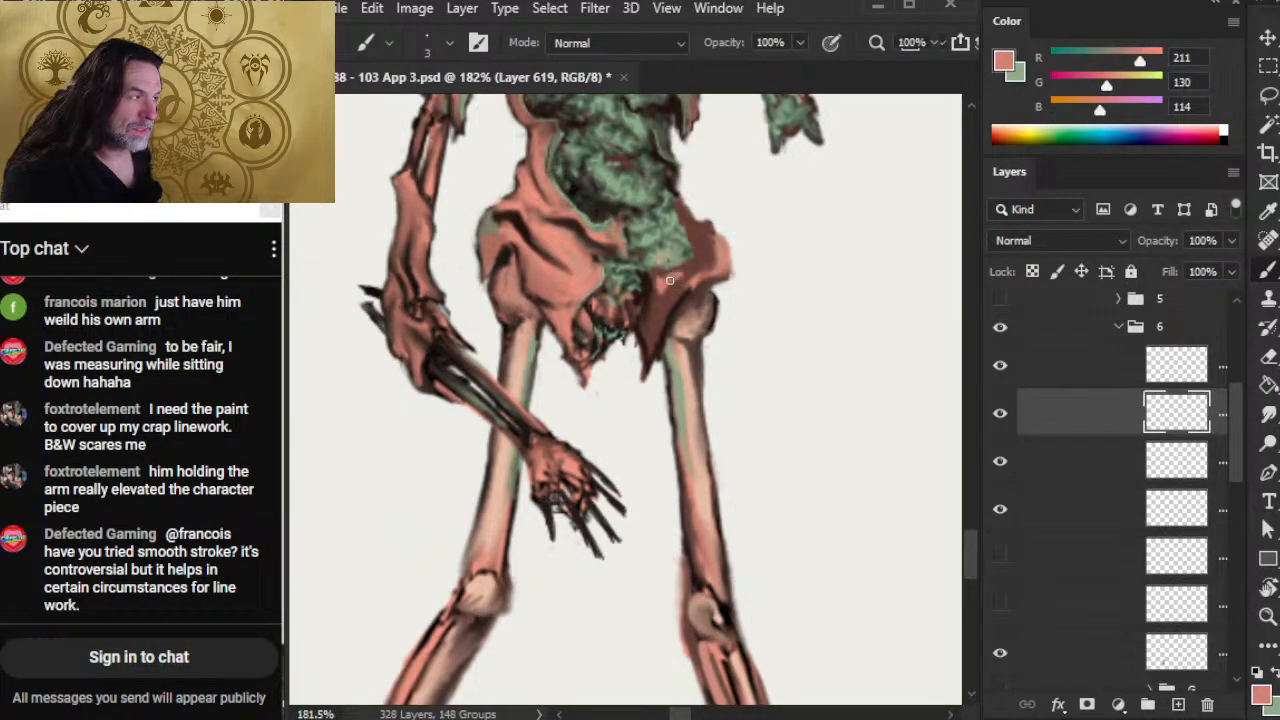
{"action": "mouse_move", "coordinate": [670, 281]}
{"action": "left_mouse_down"}
{"action": "mouse_move", "coordinate": [698, 267]}
{"action": "mouse_move", "coordinate": [707, 250]}
{"action": "mouse_move", "coordinate": [670, 281]}
{"action": "mouse_move", "coordinate": [701, 234]}
{"action": "mouse_move", "coordinate": [668, 264]}
{"action": "left_mouse_up"}
{"action": "key", "text": "r"}
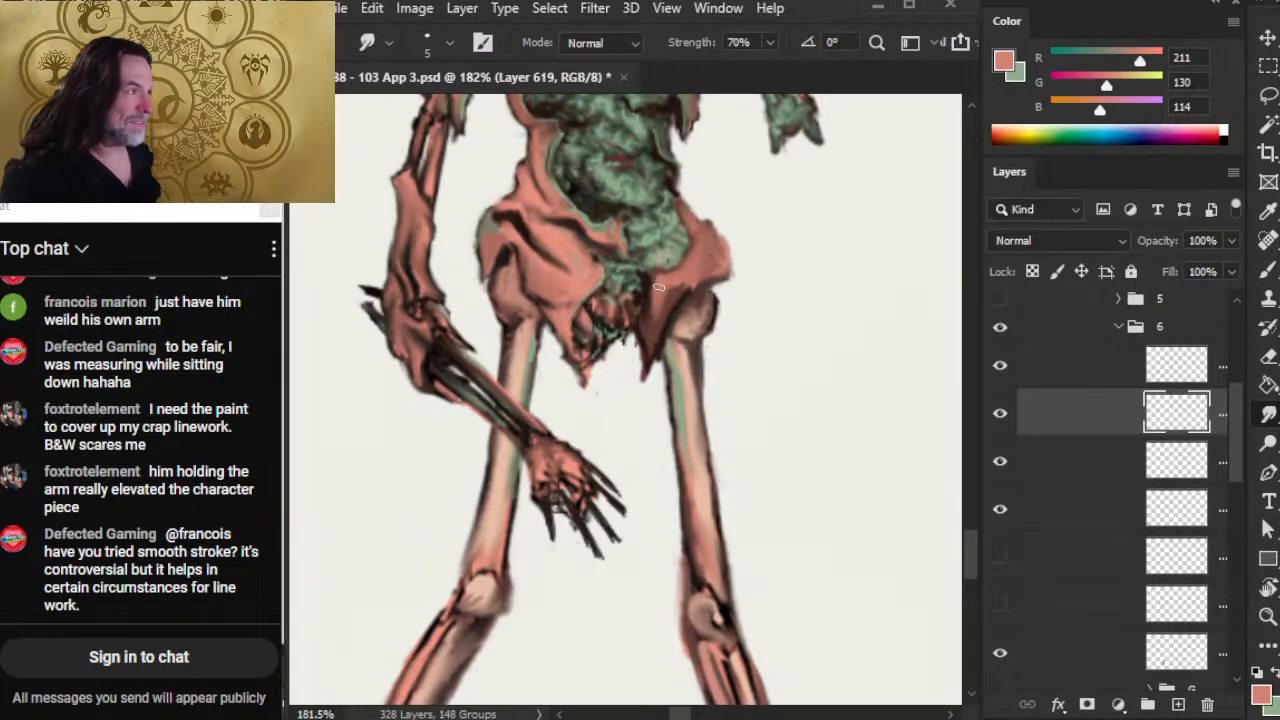
Step: Sample dark brown from the hip flap and, with a size 1 brush, darken its inner edge beside the green guts, then smudge it
{"action": "key", "text": "b"}
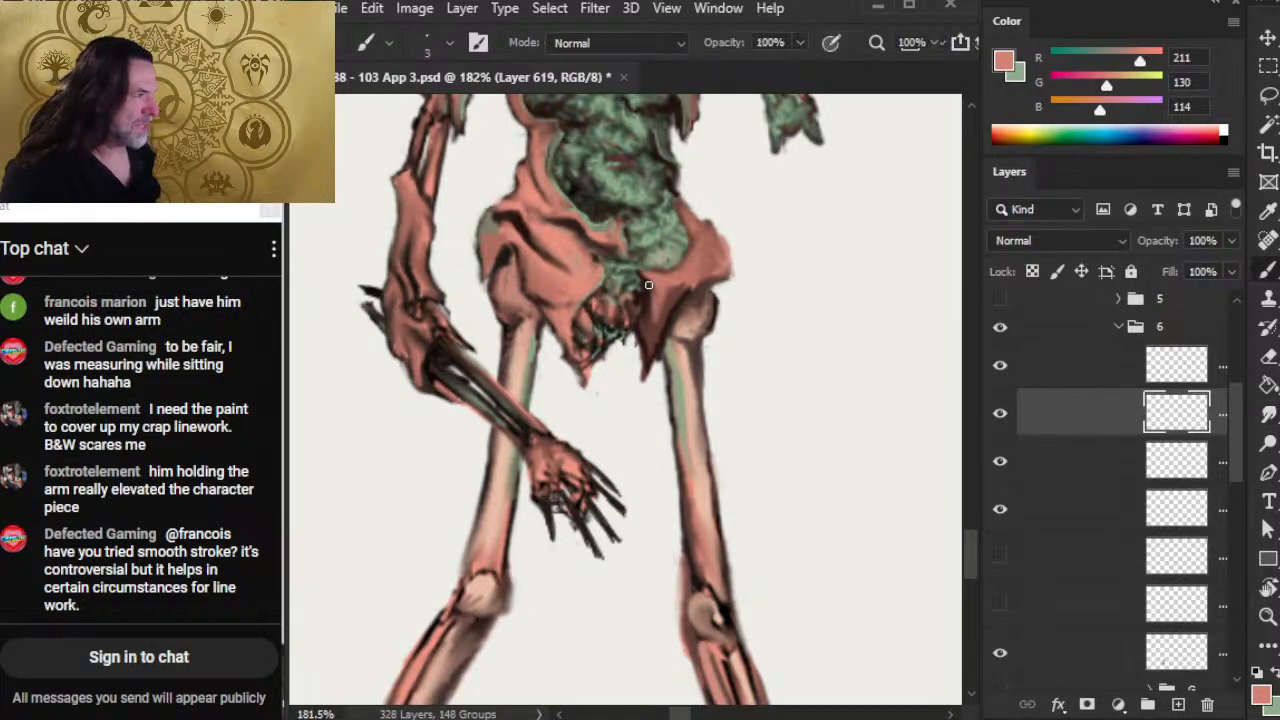
{"action": "left_click", "coordinate": [651, 293], "text": "alt"}
{"action": "key", "text": "bracketleft"}
{"action": "key", "text": "bracketleft"}
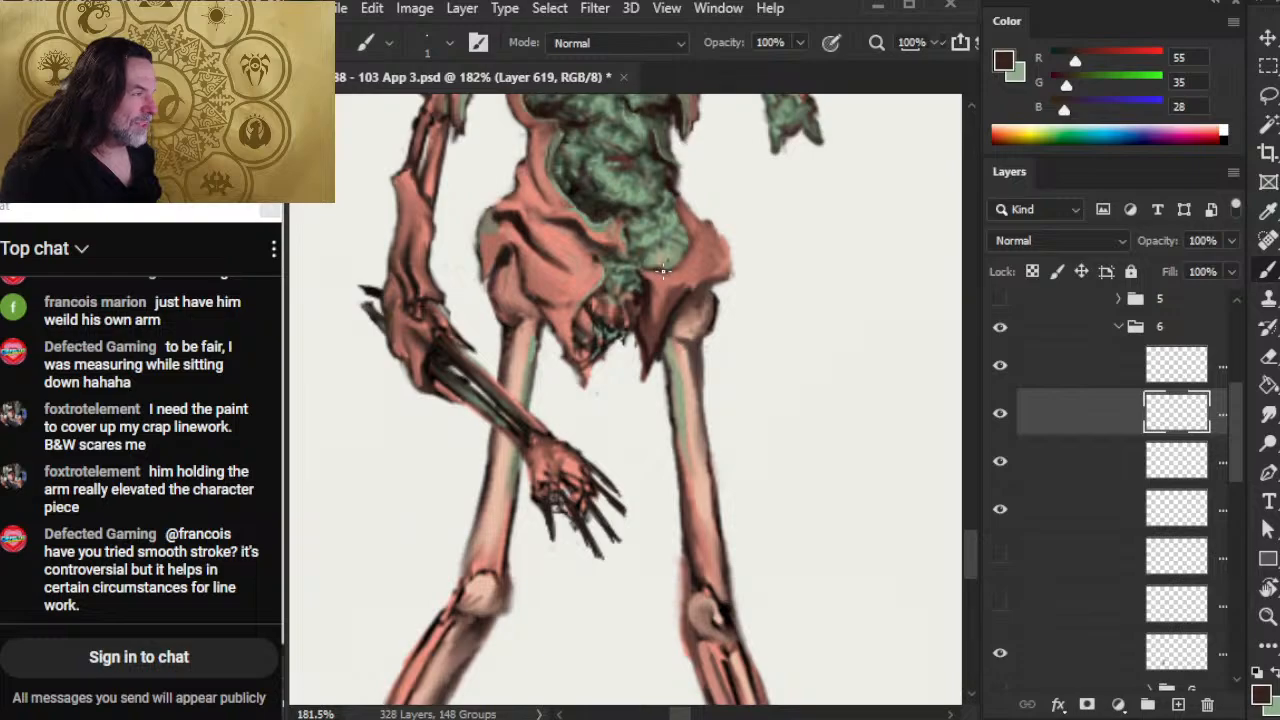
{"action": "key", "text": "r"}
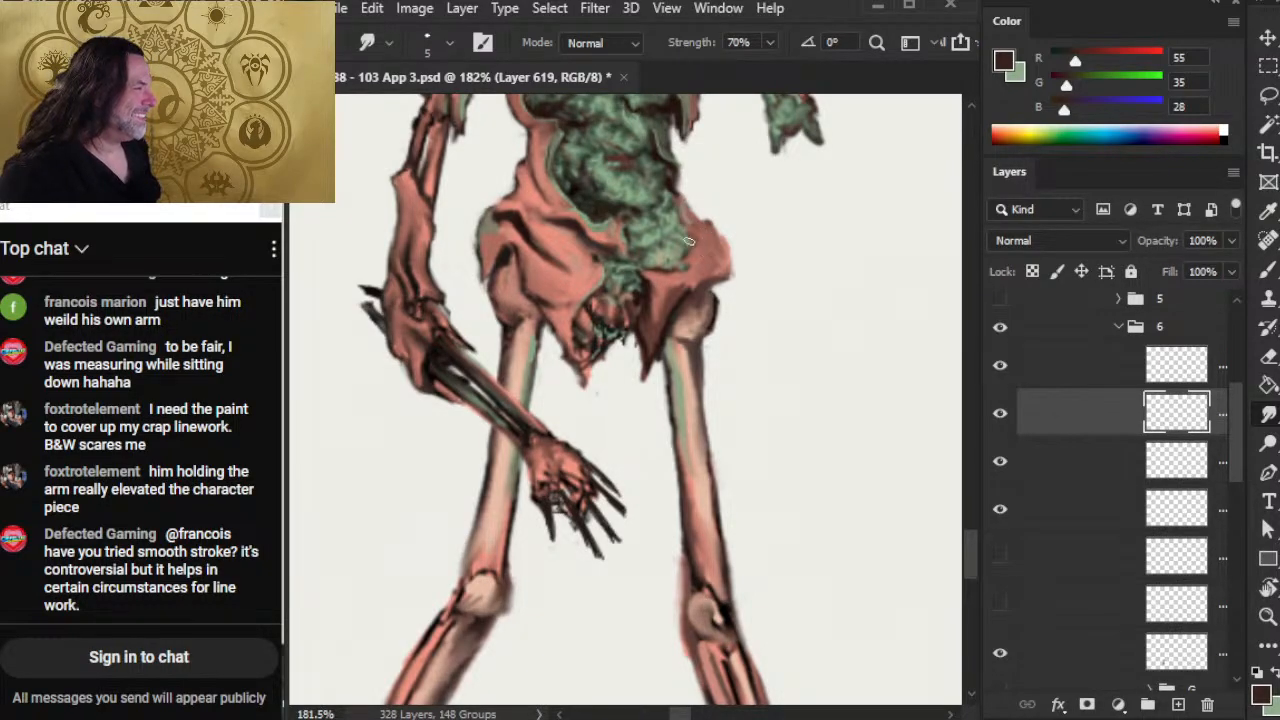
Step: Paint a thin dark crease down the flap's inner part, smudge it, and clean up the upper outer edge with a size 4 eraser
{"action": "key", "text": "b"}
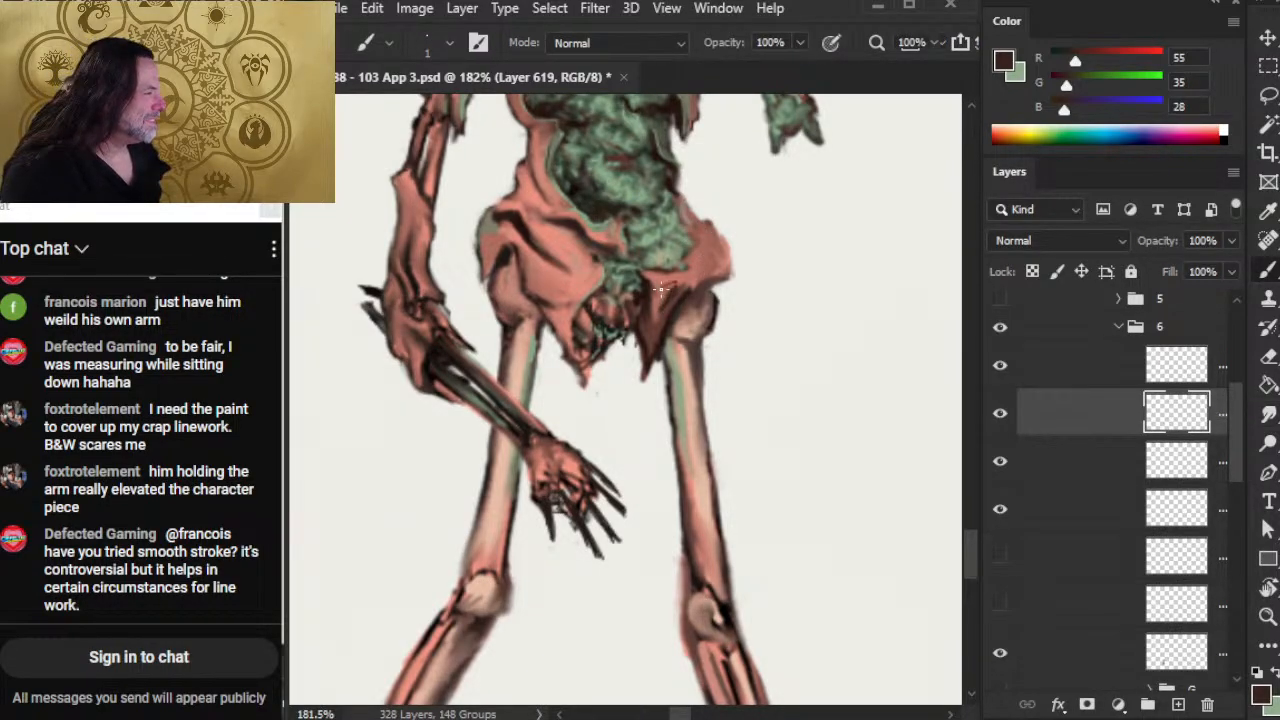
{"action": "left_click_drag", "start_coordinate": [660, 288], "coordinate": [658, 316]}
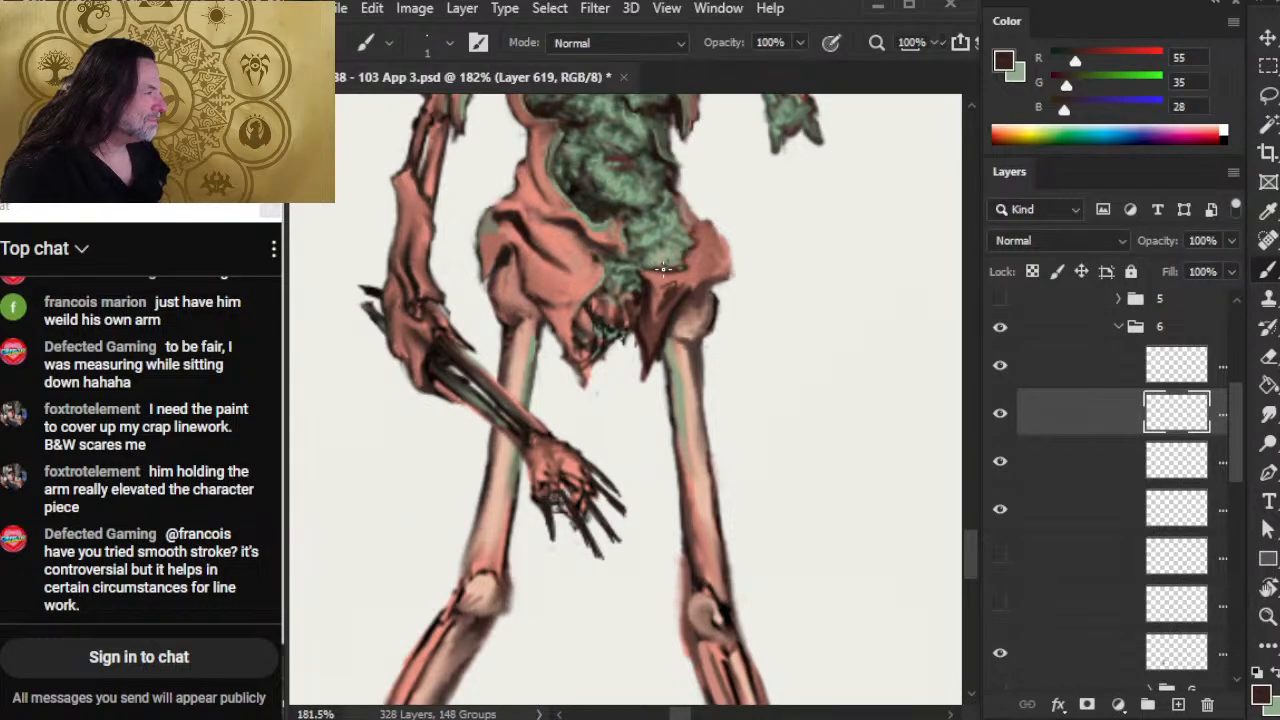
{"action": "key", "text": "r"}
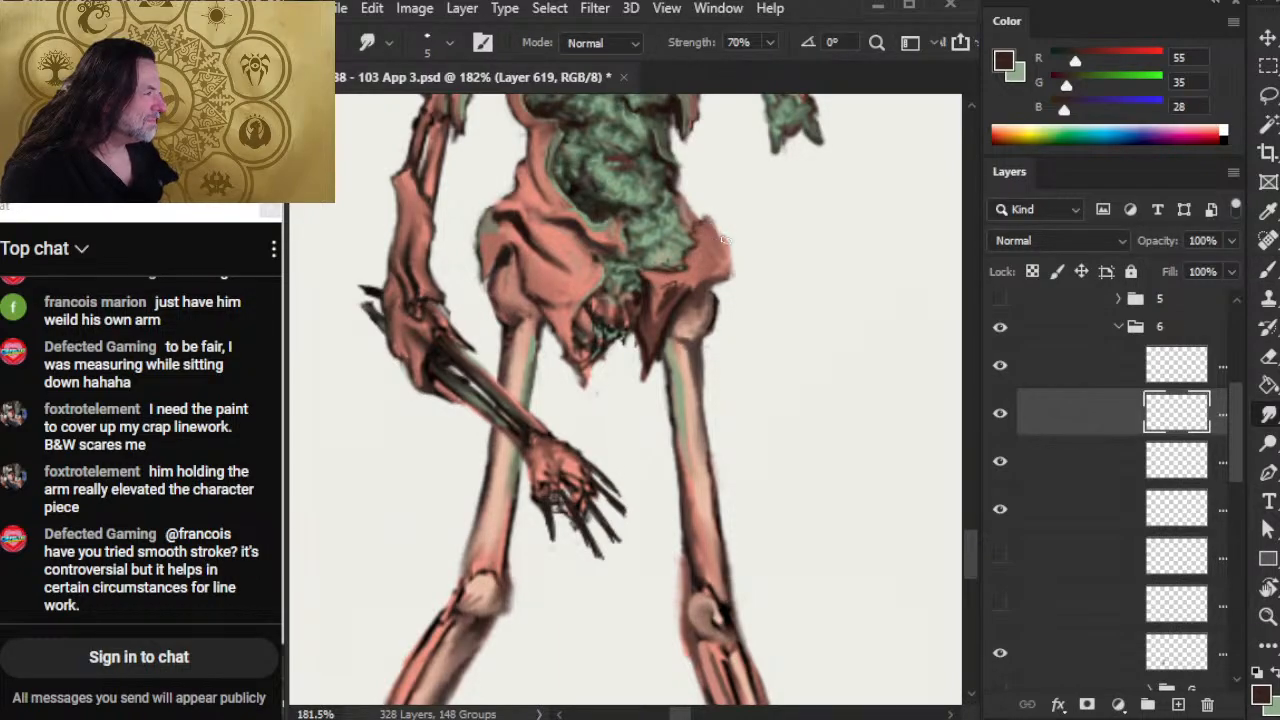
{"action": "key", "text": "e"}
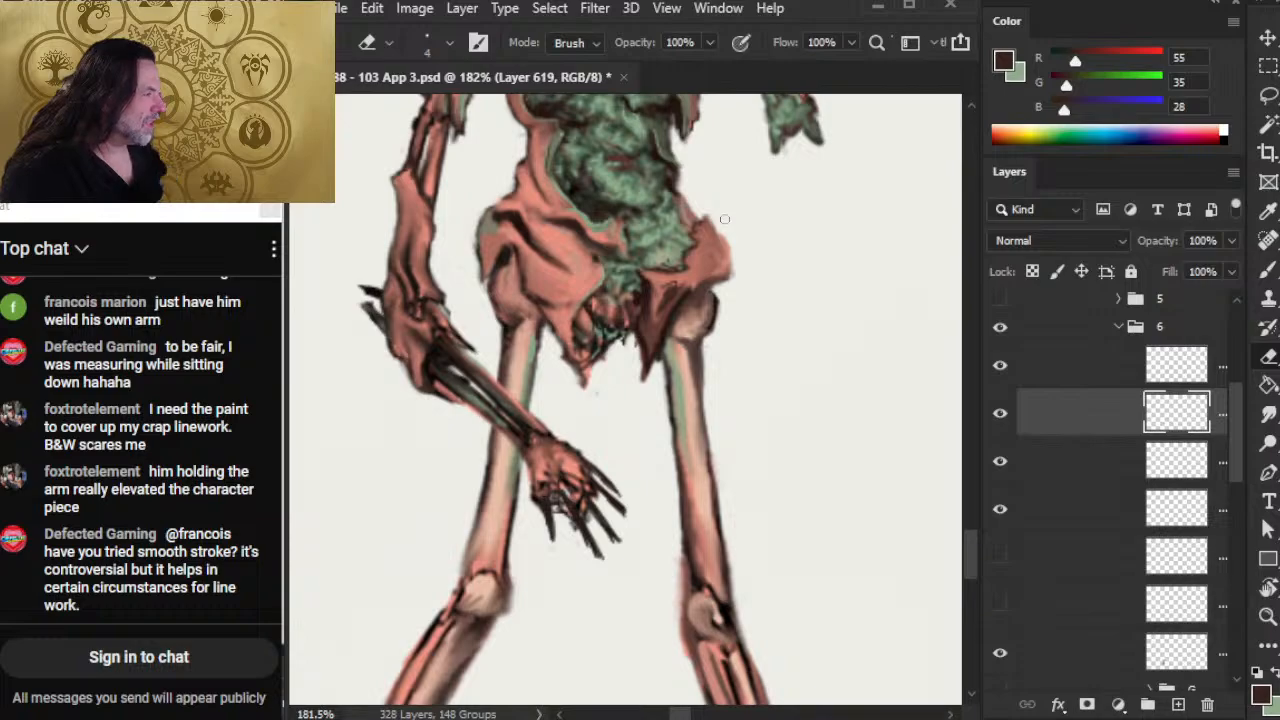
{"action": "key", "text": "r"}
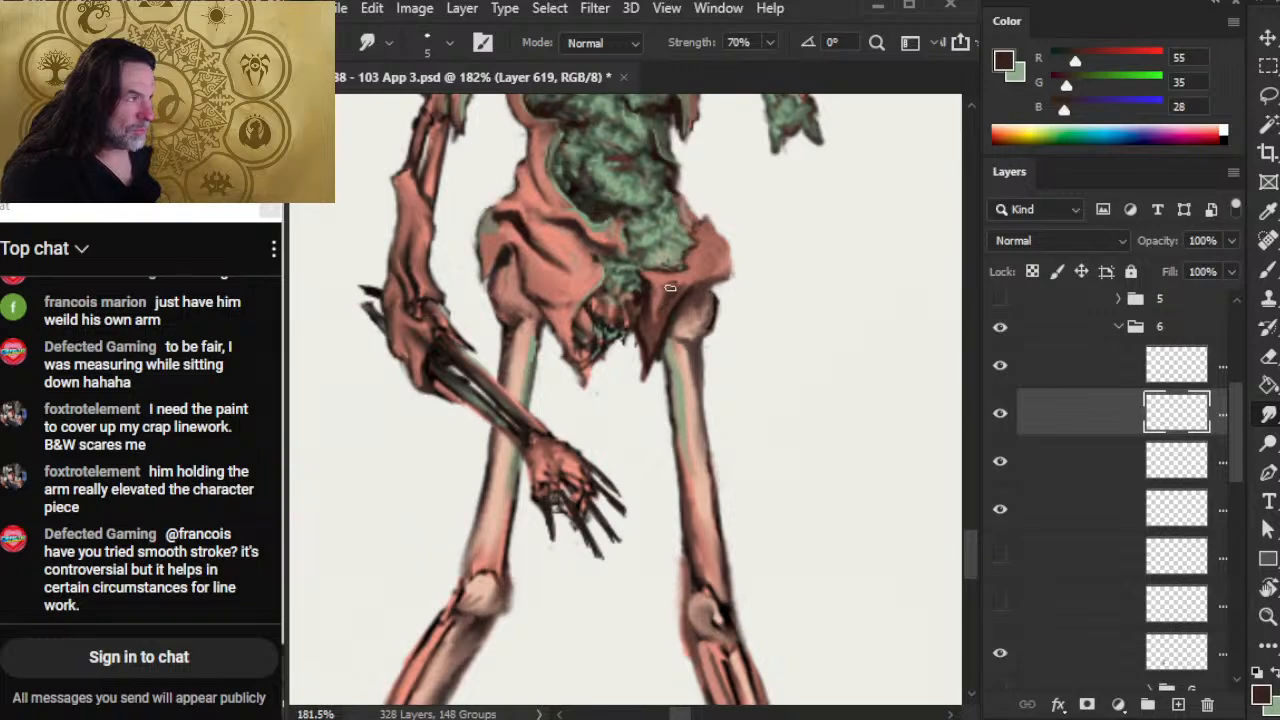
Step: Sample muted salmon from the finished hip skin, paint it down the middle of the flap, and smudge it toward the hanging tip
{"action": "key", "text": "b"}
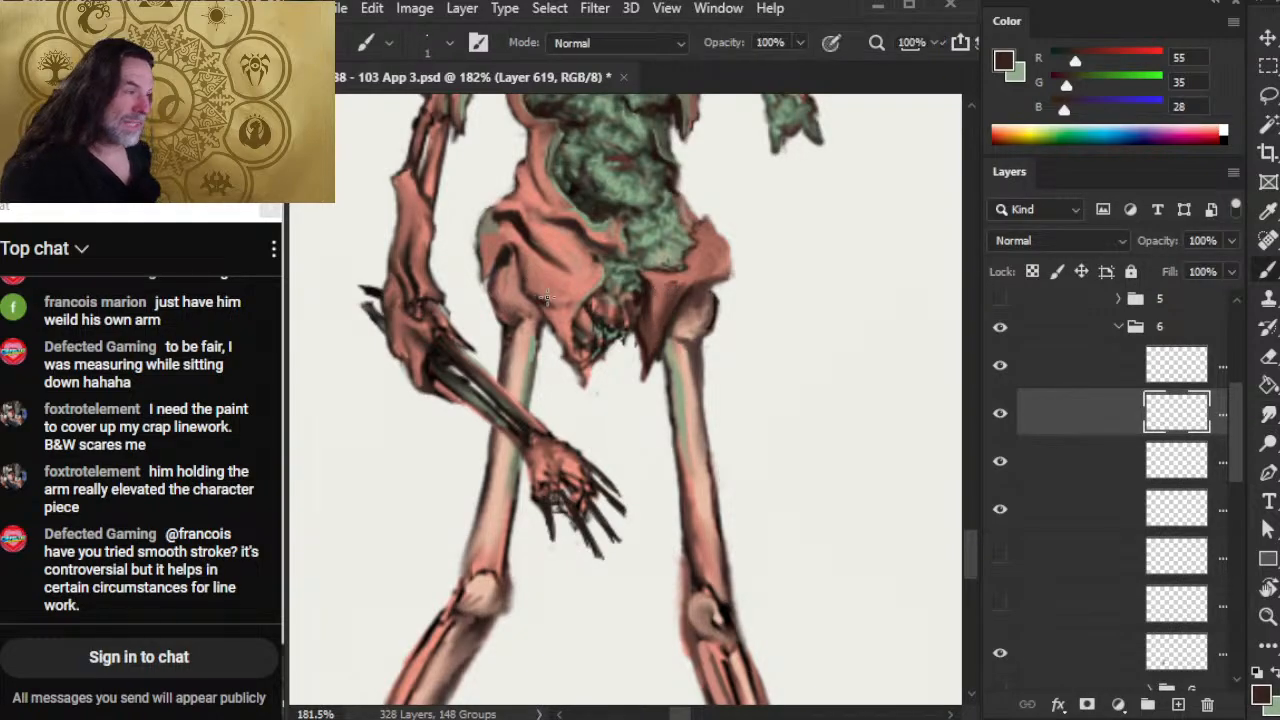
{"action": "key", "text": "alt"}
{"action": "left_click", "coordinate": [575, 277], "text": "alt"}
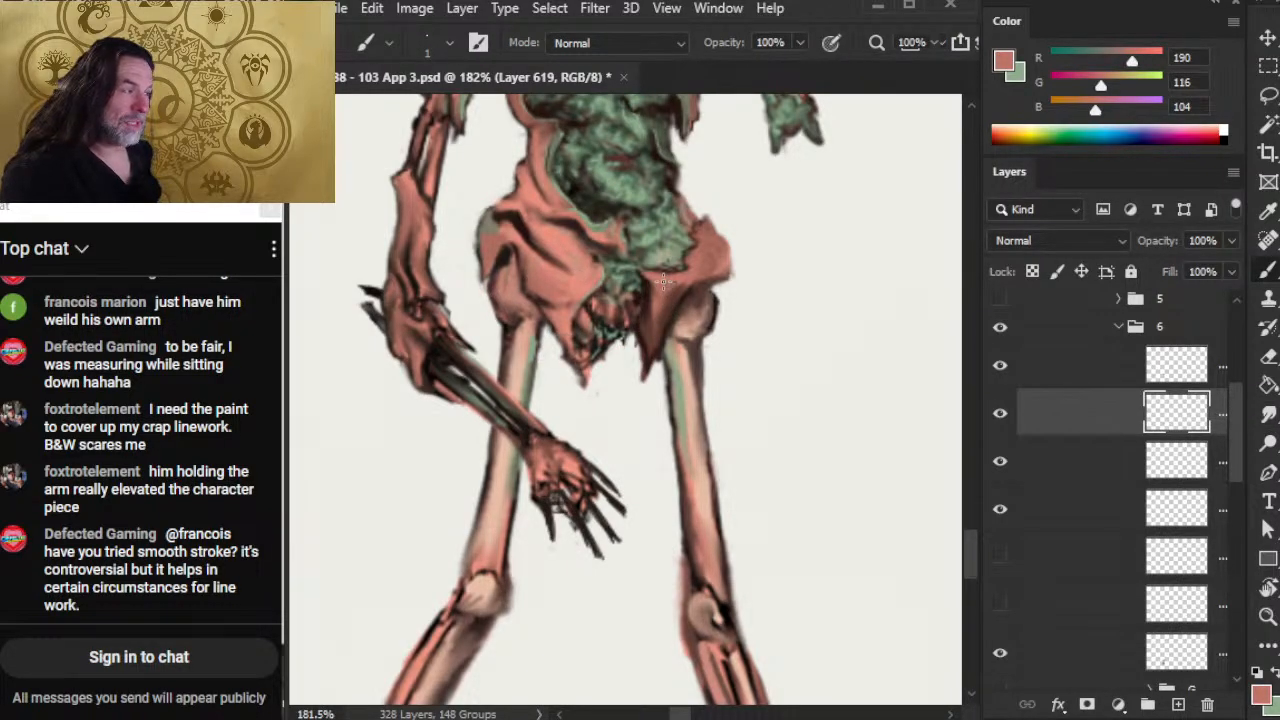
{"action": "key", "text": "r"}
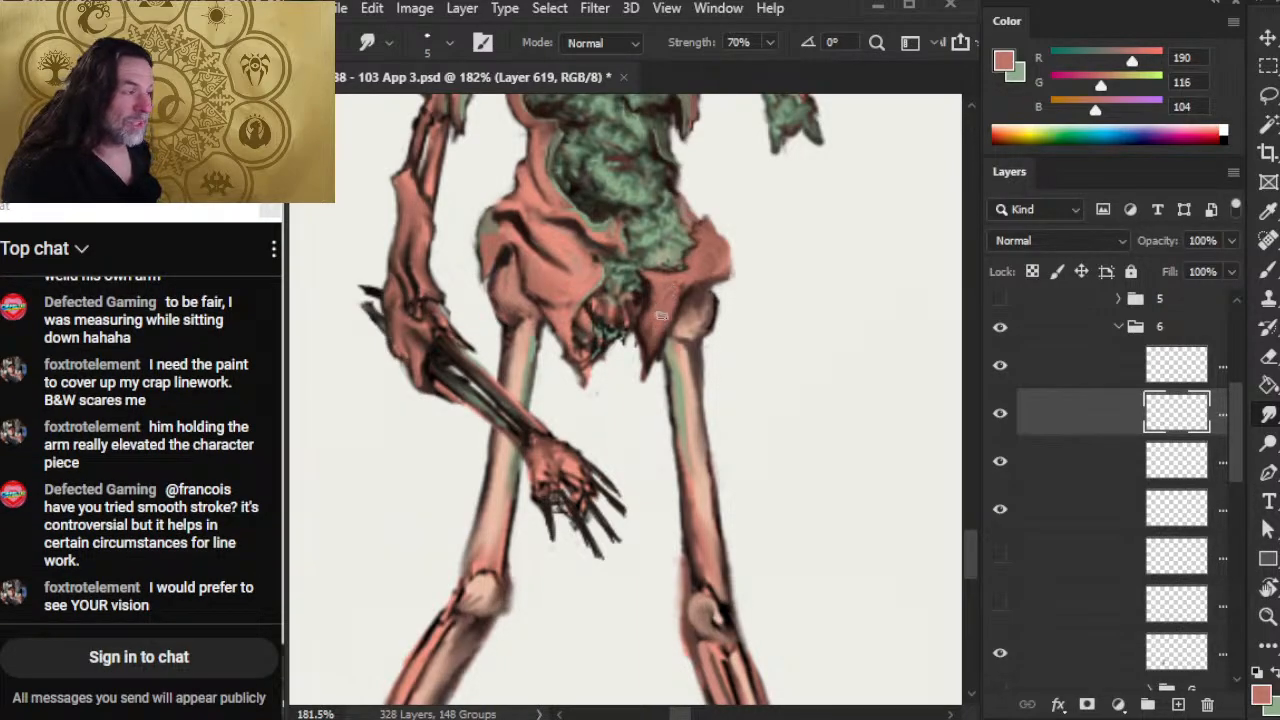
{"action": "left_click_drag", "start_coordinate": [661, 318], "coordinate": [647, 376]}
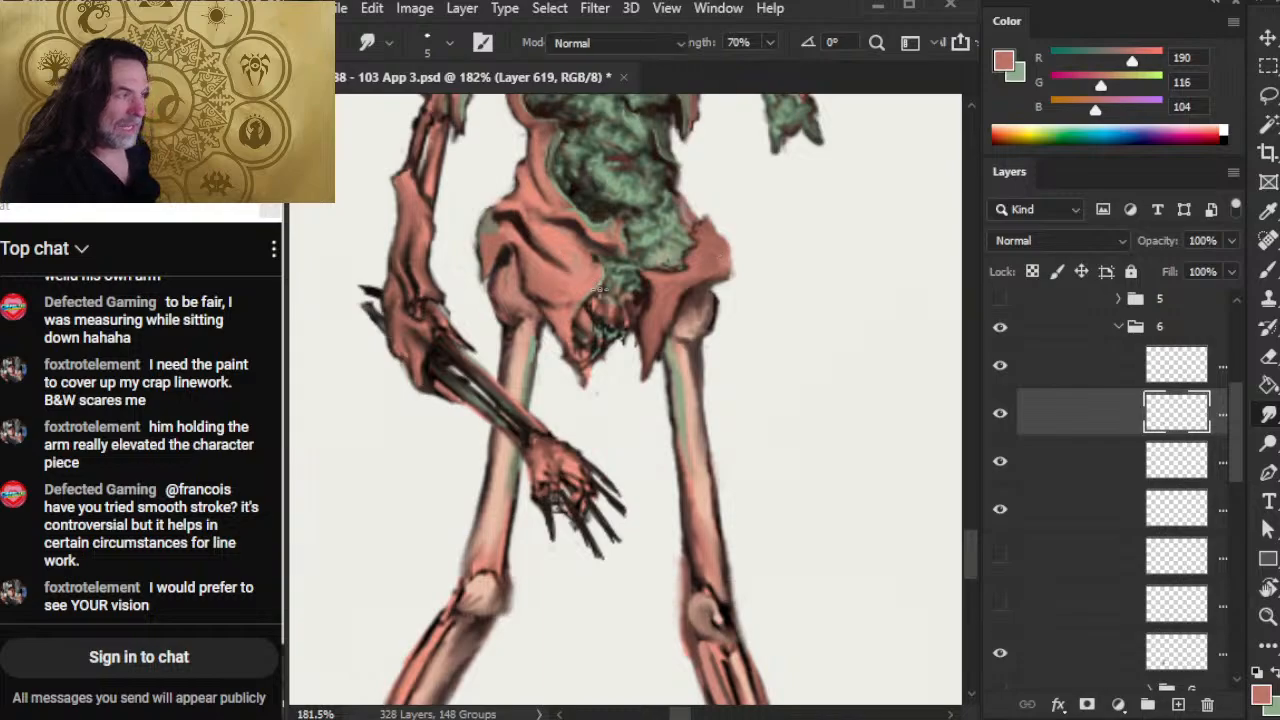
Step: Sample light salmon pink from the finished skin, add a highlight to the flap's hanging part, and smudge it upward
{"action": "key", "text": "b"}
{"action": "left_click", "coordinate": [575, 338], "text": "alt"}
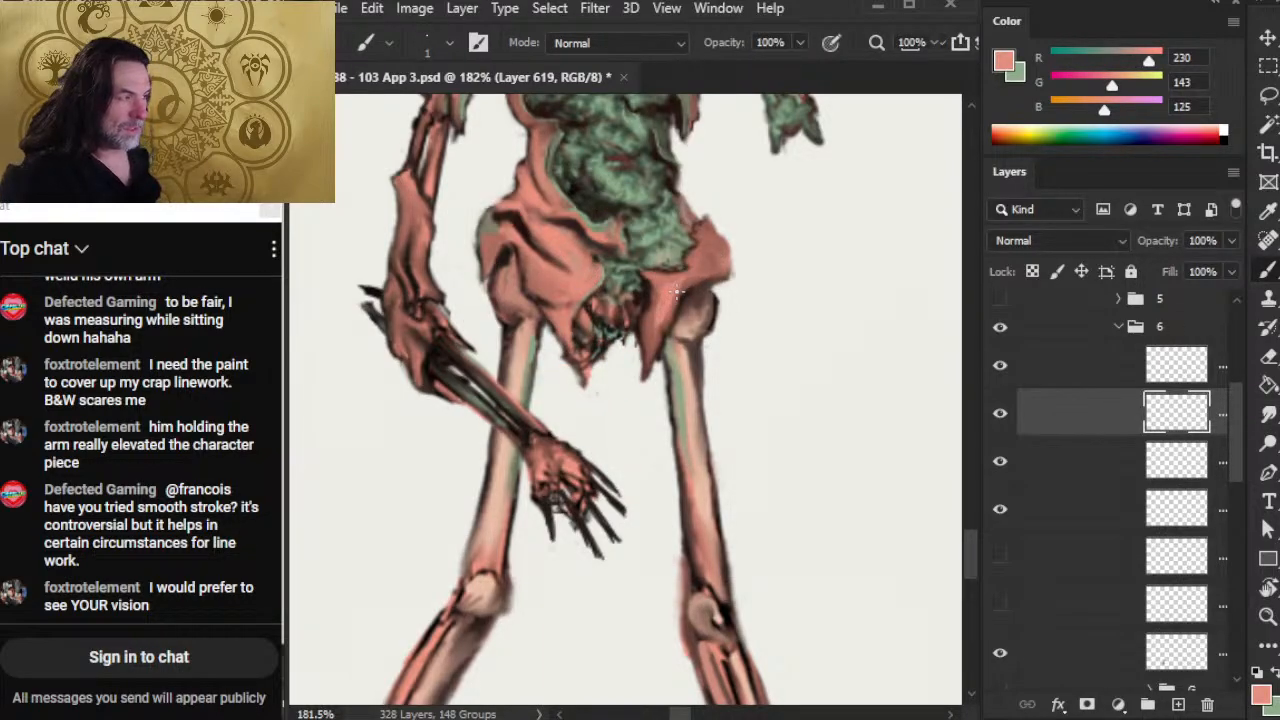
{"action": "key", "text": "r"}
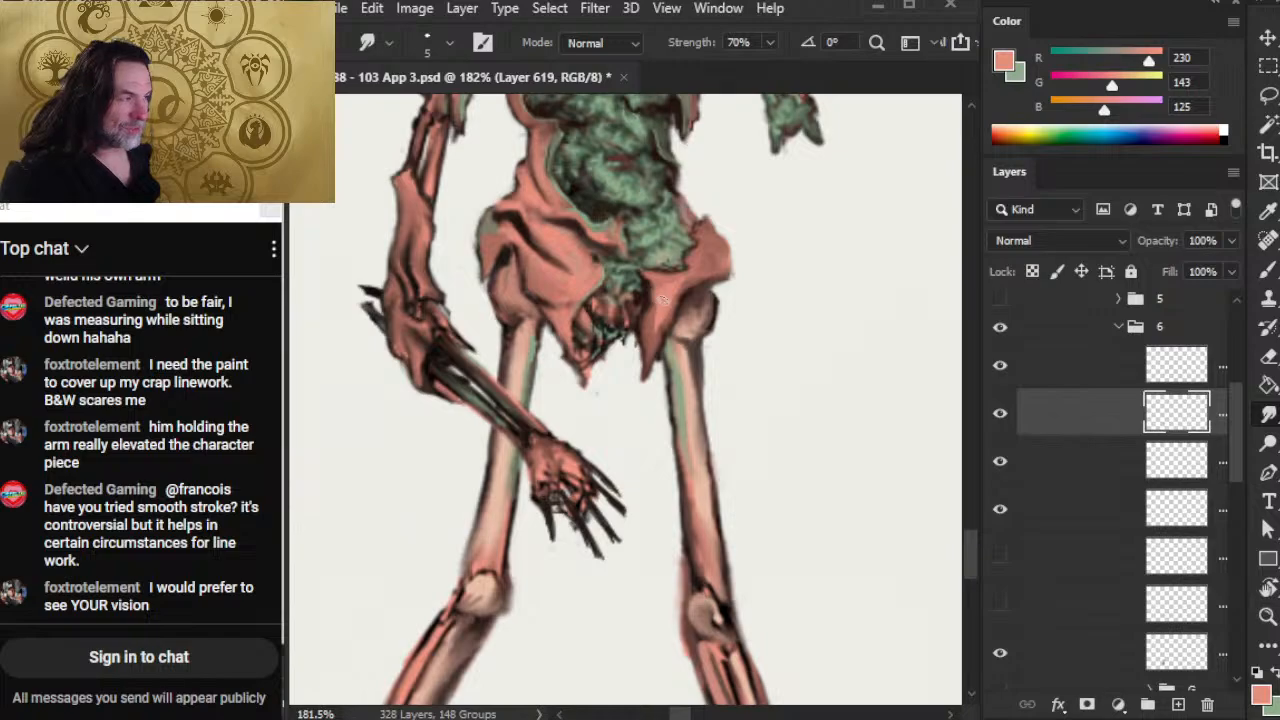
{"action": "mouse_move", "coordinate": [676, 293]}
{"action": "left_mouse_down"}
{"action": "mouse_move", "coordinate": [665, 328]}
{"action": "mouse_move", "coordinate": [692, 286]}
{"action": "mouse_move", "coordinate": [680, 283]}
{"action": "left_mouse_up"}
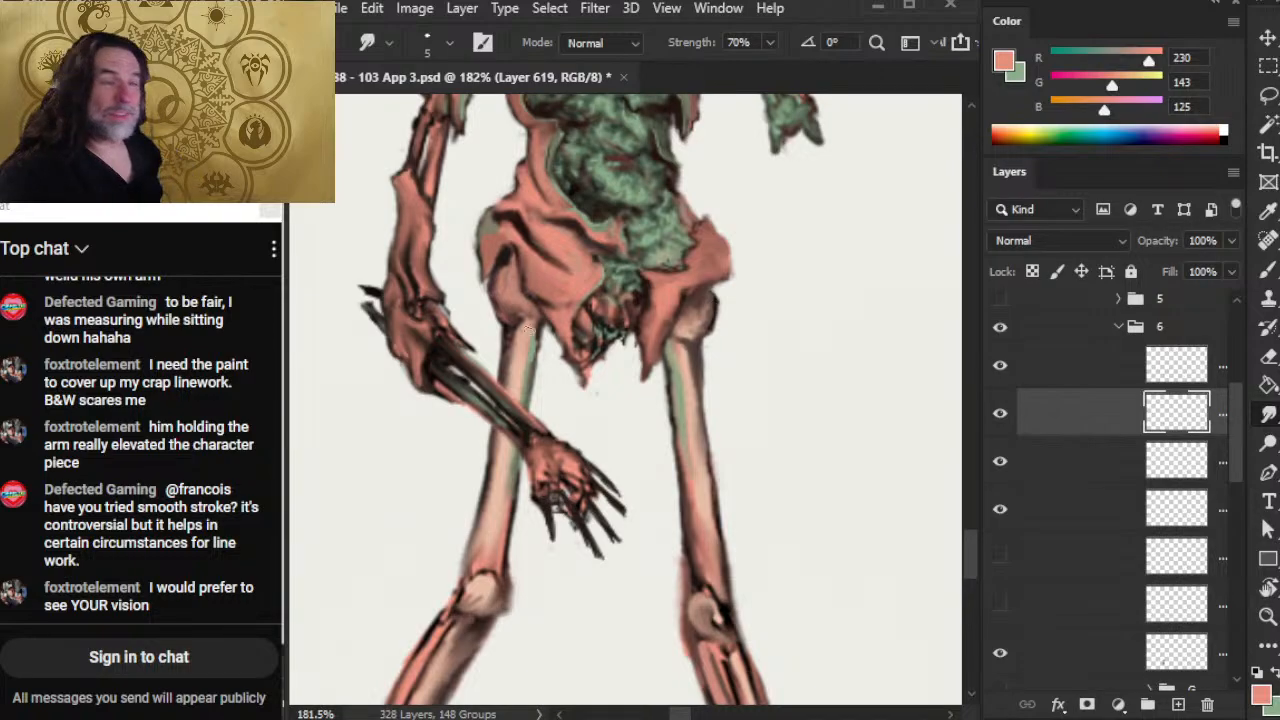
Step: Sample dark brown and near-black from the figure, shade the flap's lower edge over the hip joint, and smudge the shadow
{"action": "key", "text": "b"}
{"action": "left_click", "coordinate": [528, 213], "text": "alt"}
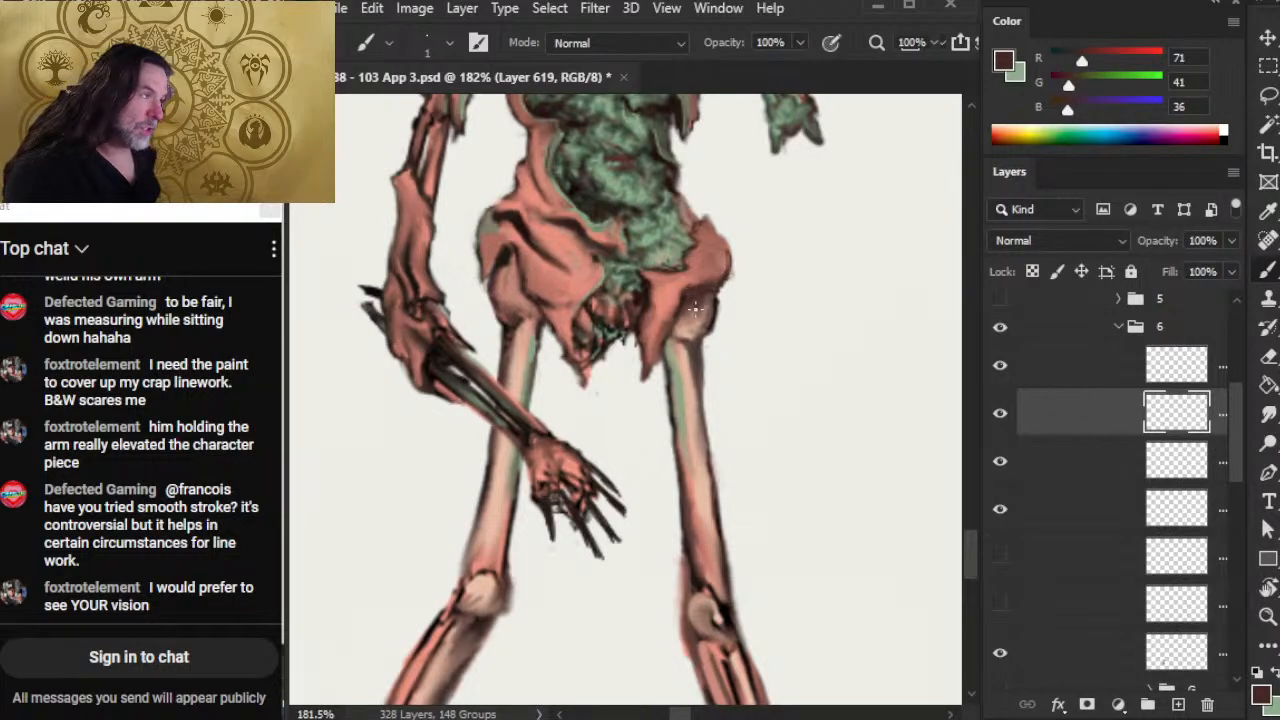
{"action": "key", "text": "alt"}
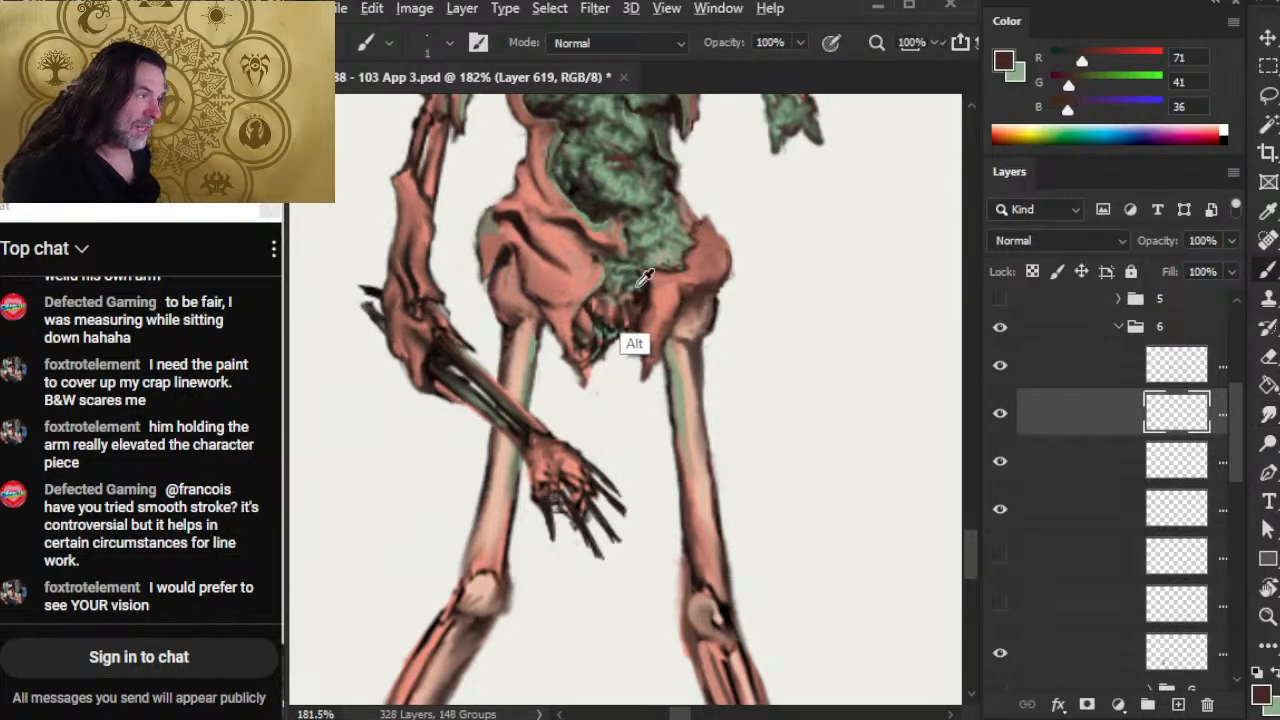
{"action": "left_click", "coordinate": [645, 280], "text": "alt"}
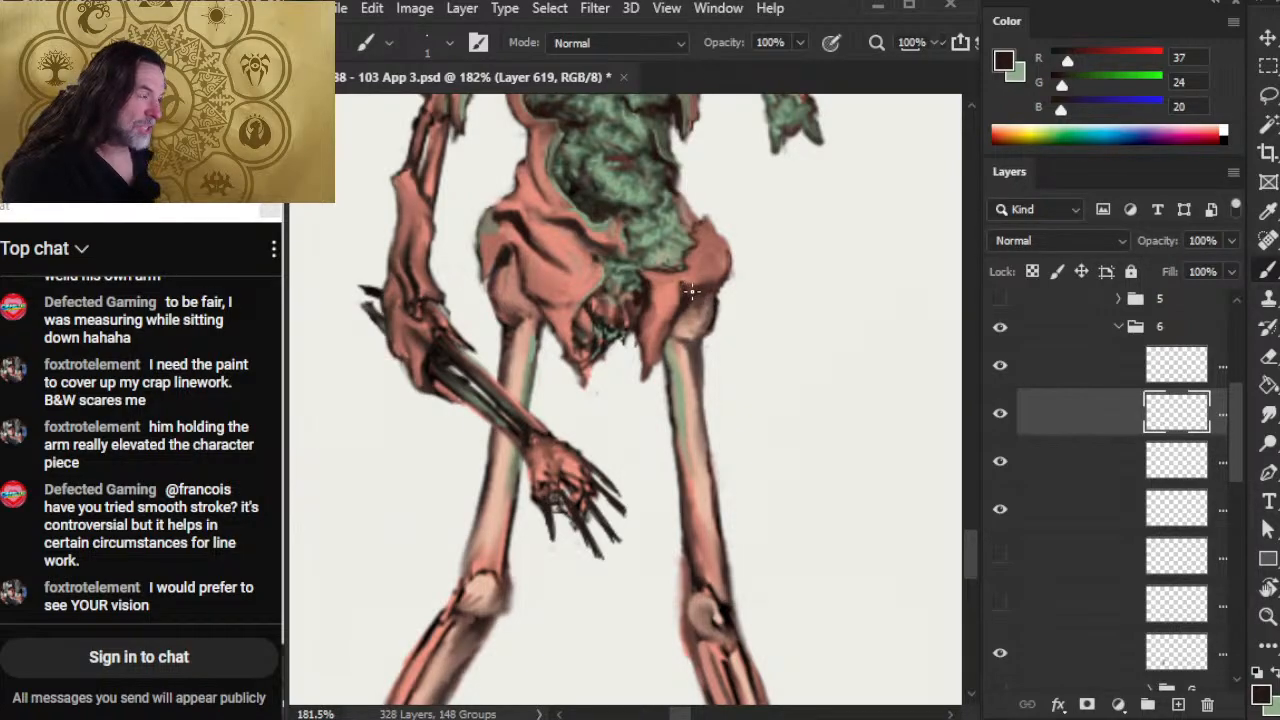
{"action": "key", "text": "r"}
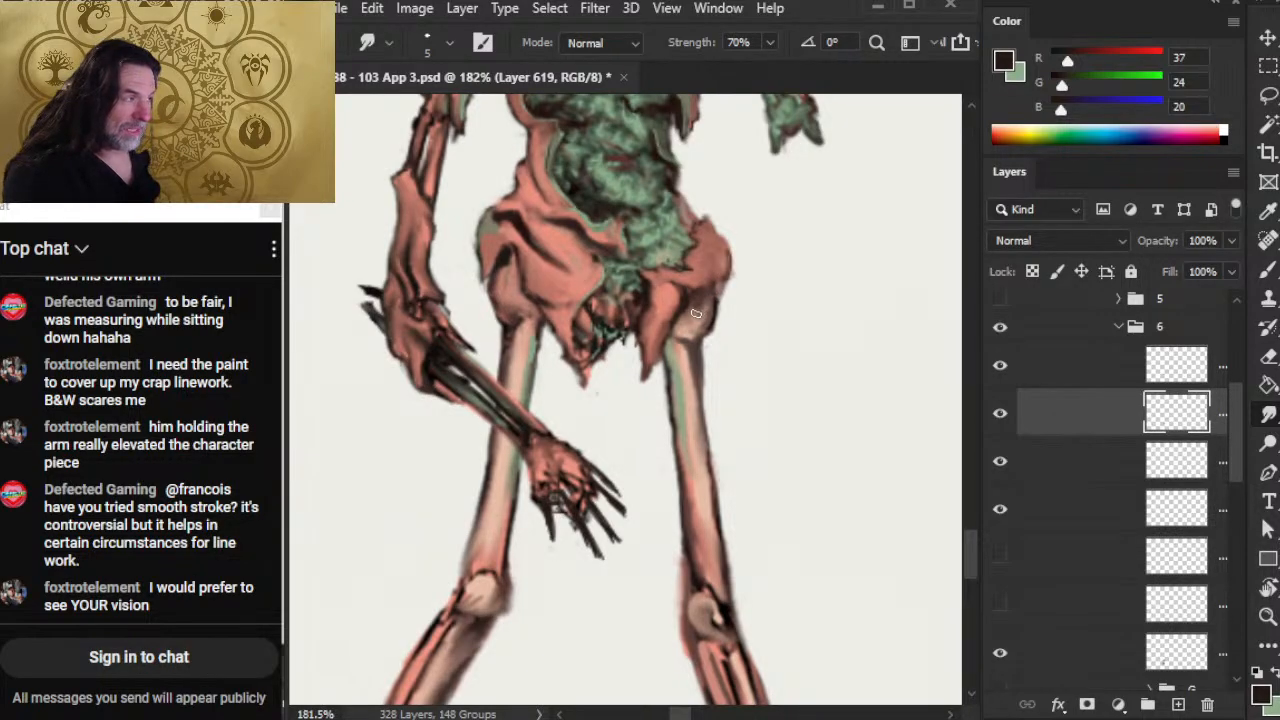
{"action": "key", "text": "b"}
{"action": "key", "text": "r"}
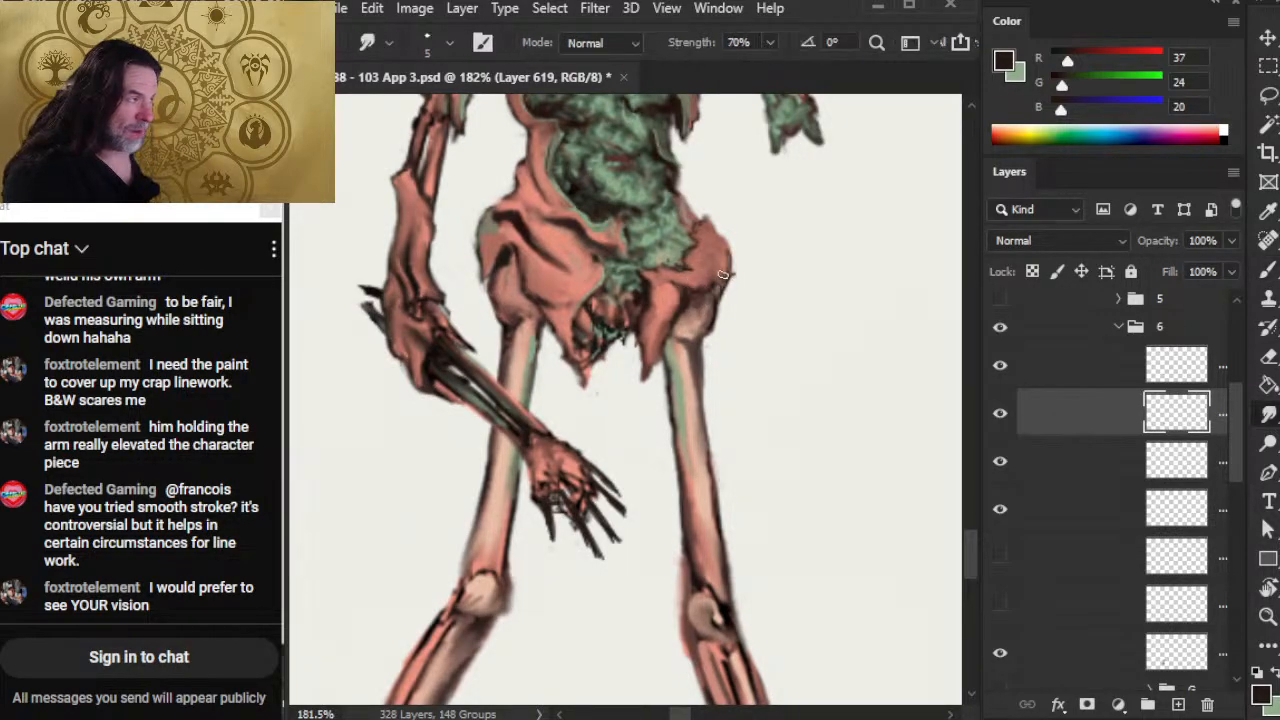
Step: Sample reddish brown from the flap, touch up its outer edge above the hip joint, and smudge it
{"action": "key", "text": "b"}
{"action": "left_click", "coordinate": [722, 262], "text": "alt"}
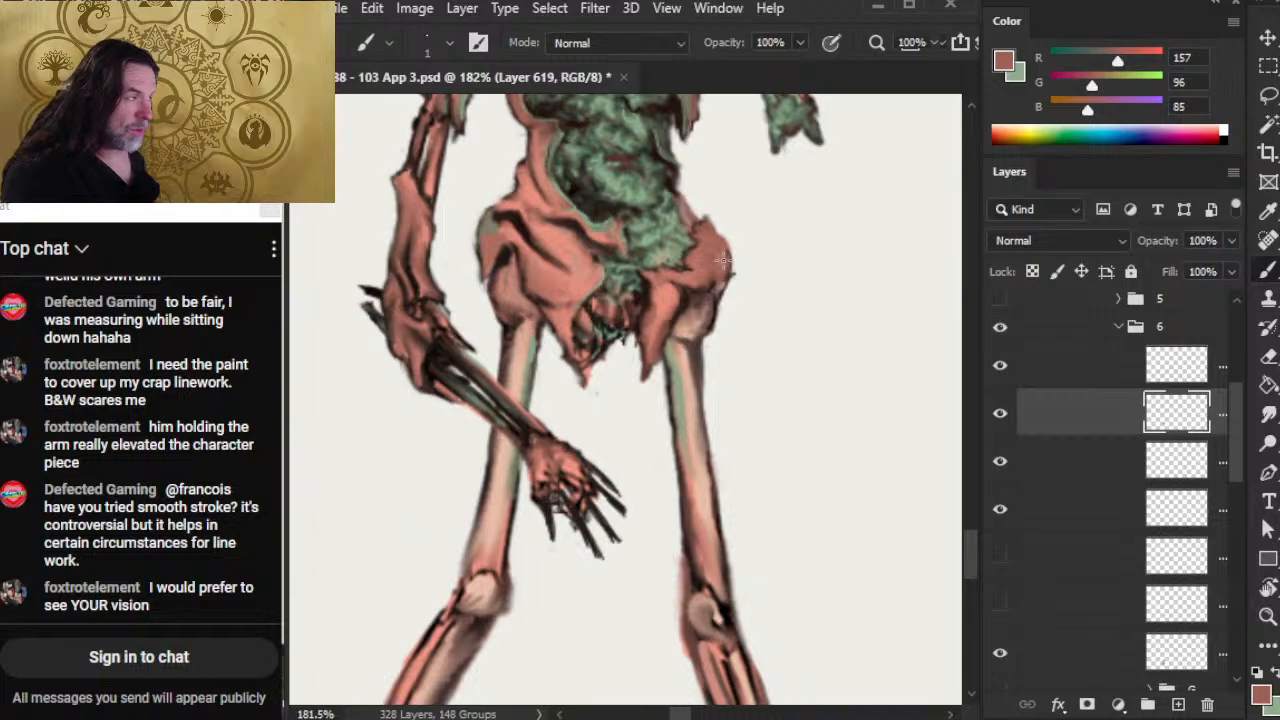
{"action": "key", "text": "r"}
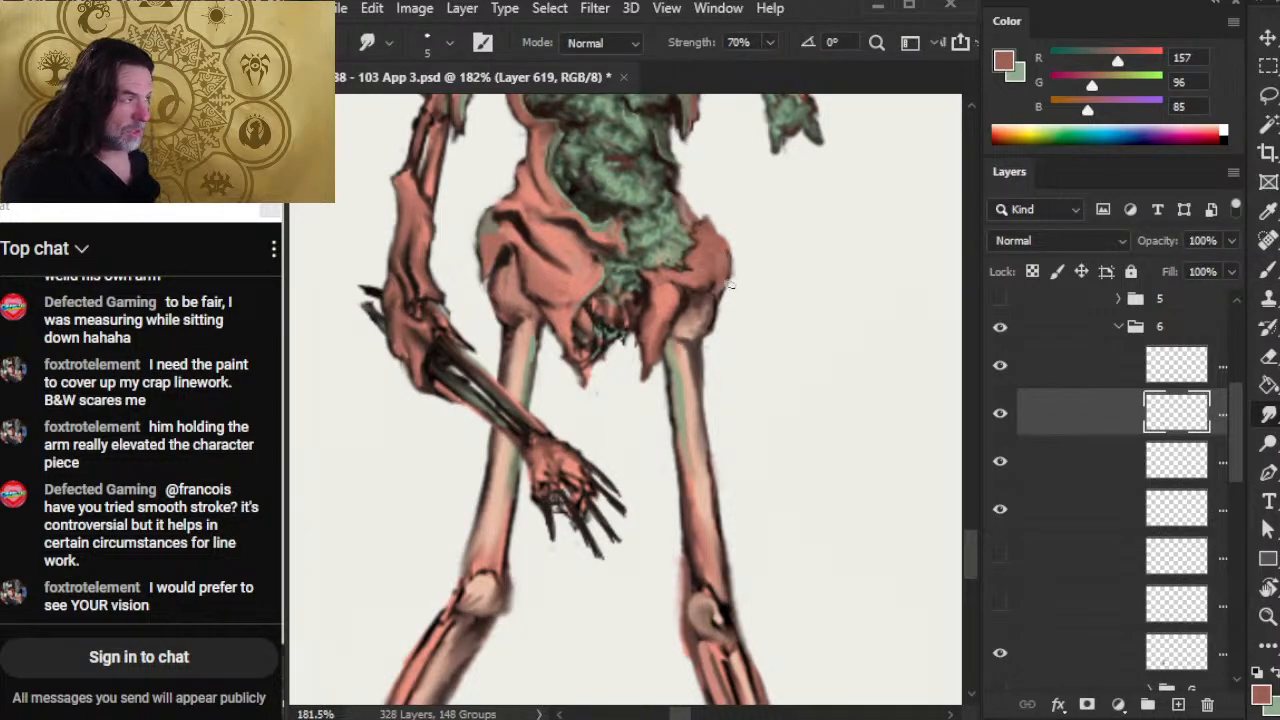
Step: Sample near-black from the shadow, paint a ragged point hanging from the flap's outer corner, and smudge it into the skin
{"action": "key", "text": "b"}
{"action": "left_click", "coordinate": [713, 286], "text": "alt"}
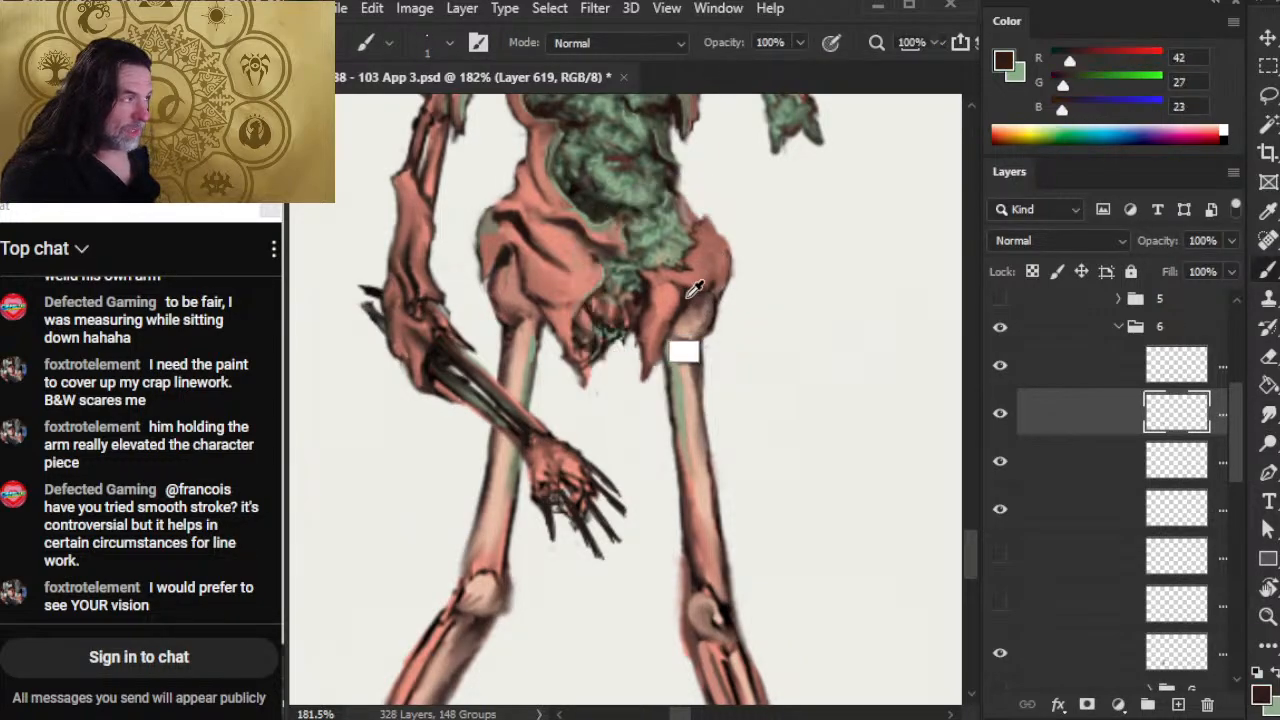
{"action": "left_click_drag", "start_coordinate": [722, 303], "coordinate": [726, 289]}
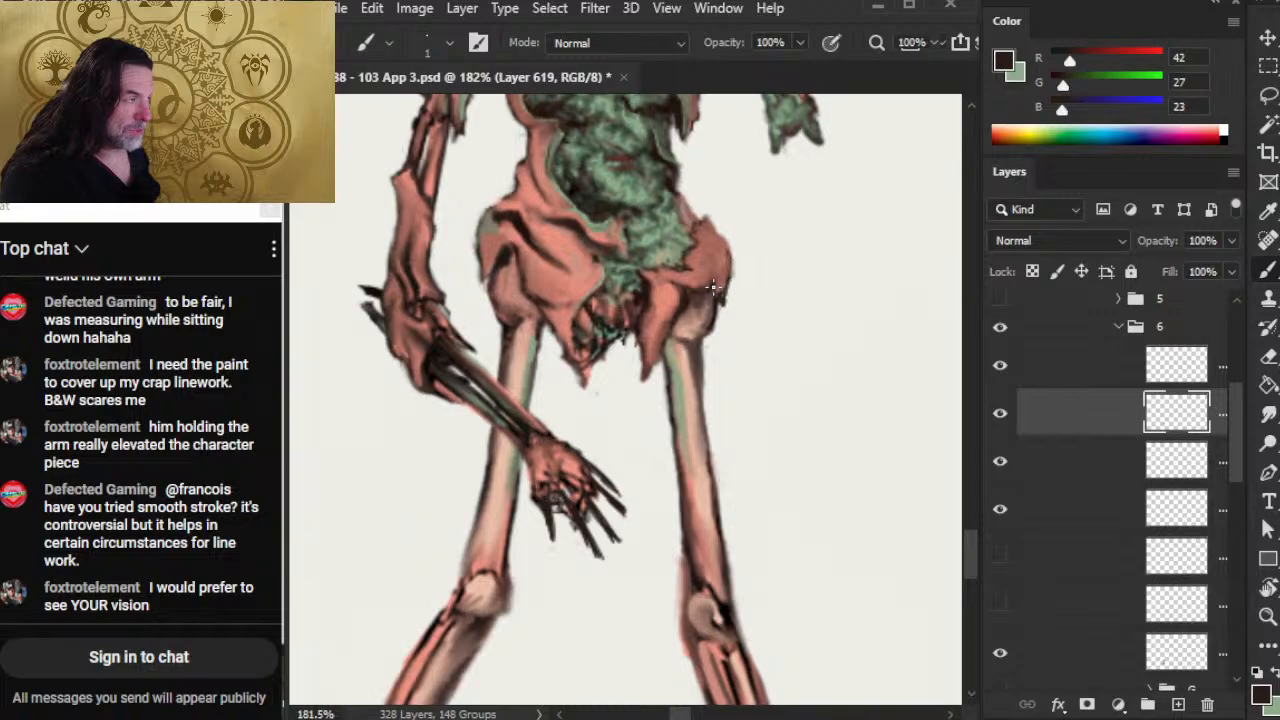
{"action": "key", "text": "r"}
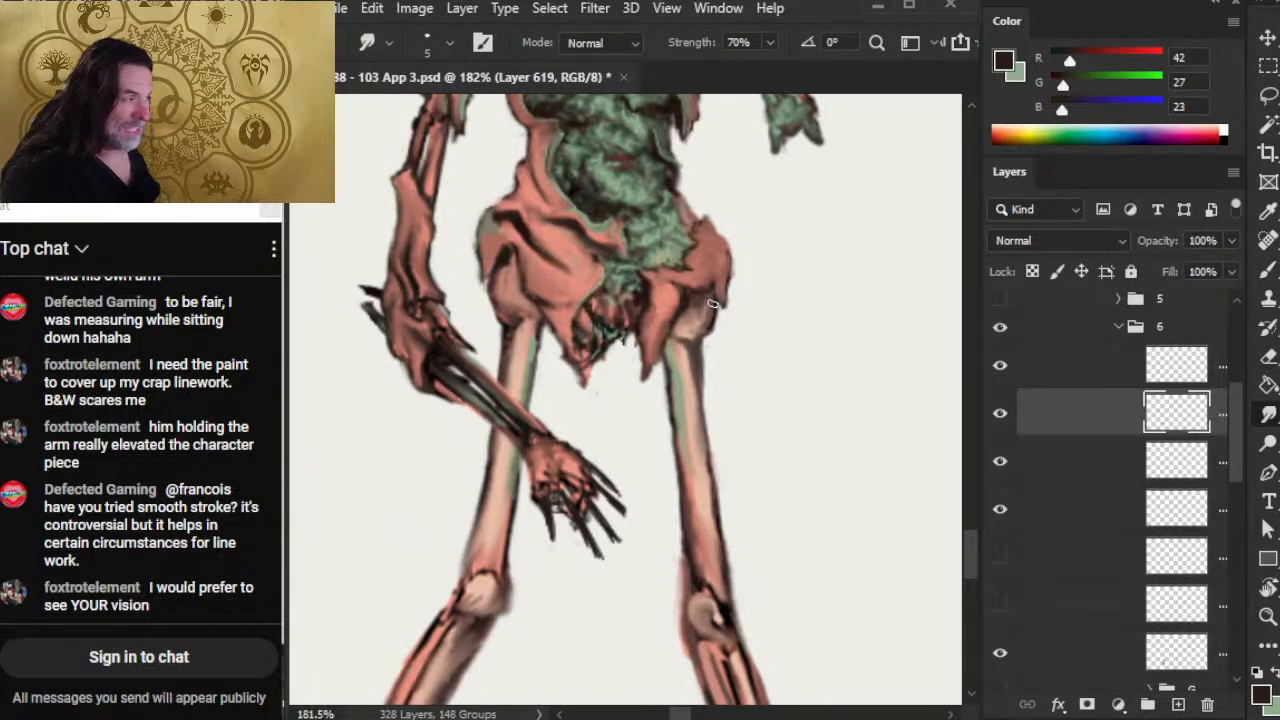
{"action": "key", "text": "b"}
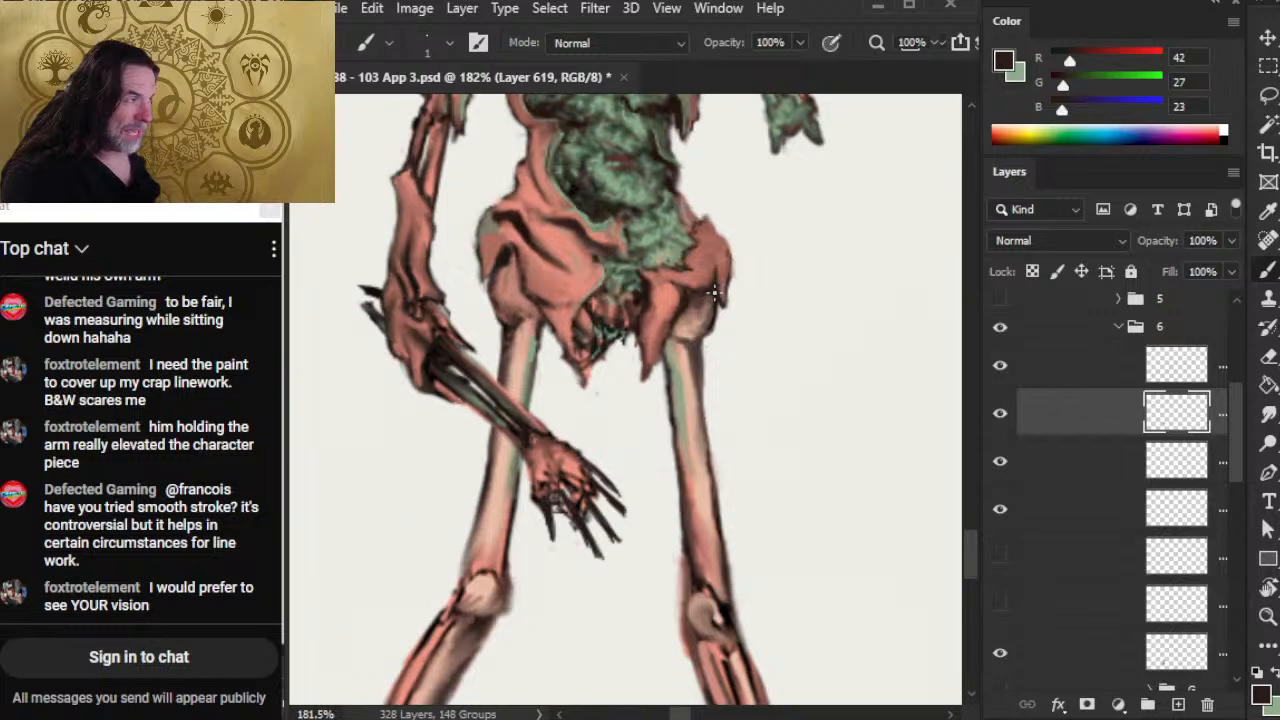
{"action": "key", "text": "r"}
Step: Paint dark fold lines through the flap's outer part from the hanging corner up toward the waist, smudging between strokes
{"action": "key", "text": "b"}
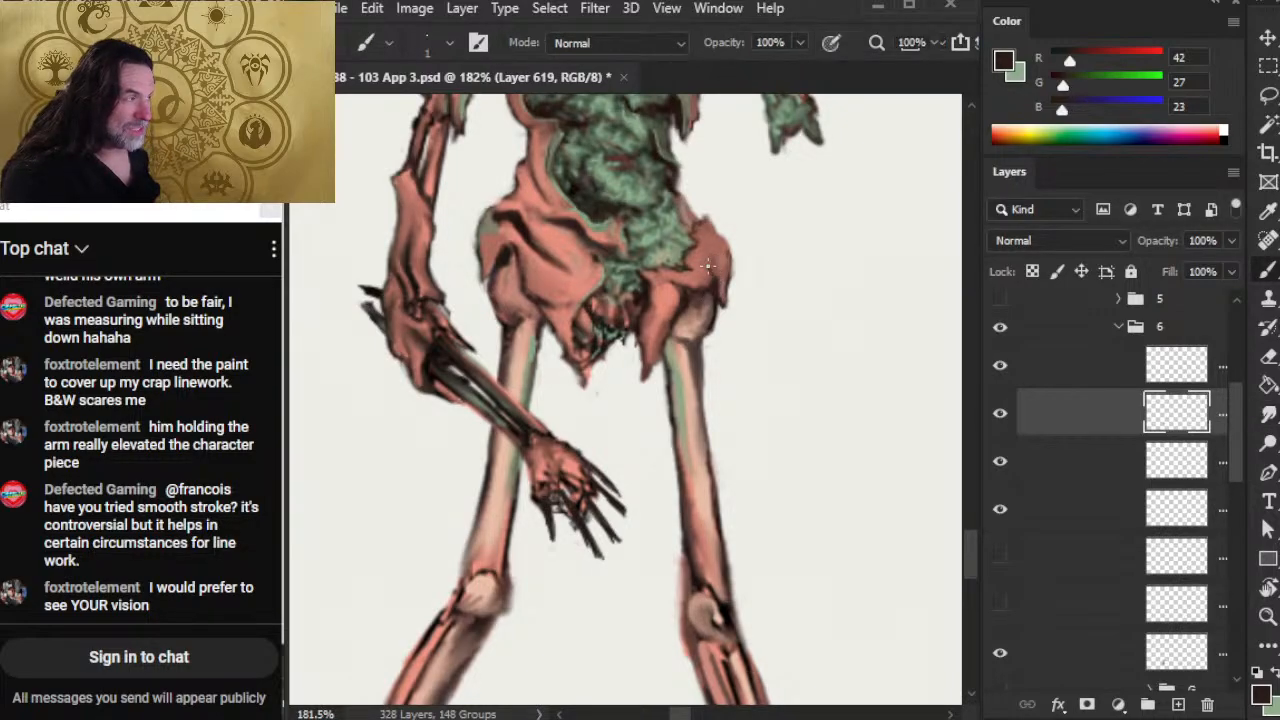
{"action": "left_click_drag", "start_coordinate": [708, 262], "coordinate": [717, 281]}
{"action": "key", "text": "r"}
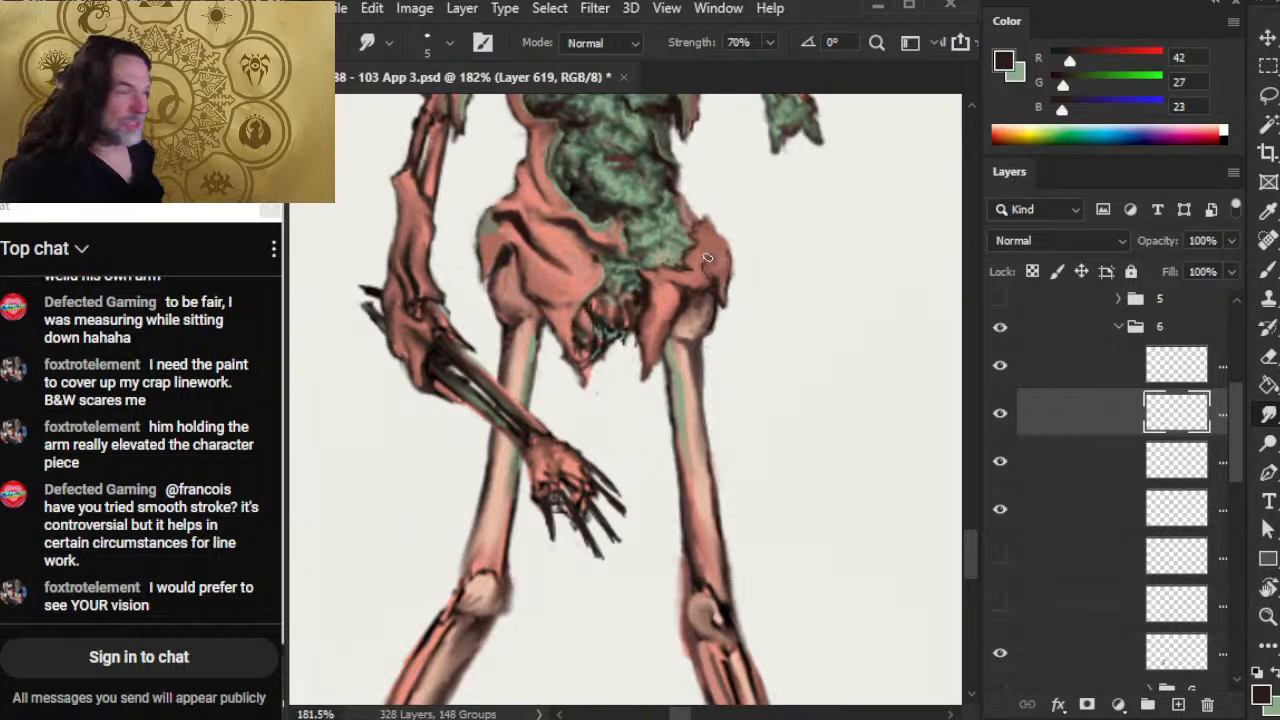
{"action": "key", "text": "b"}
{"action": "key", "text": "r"}
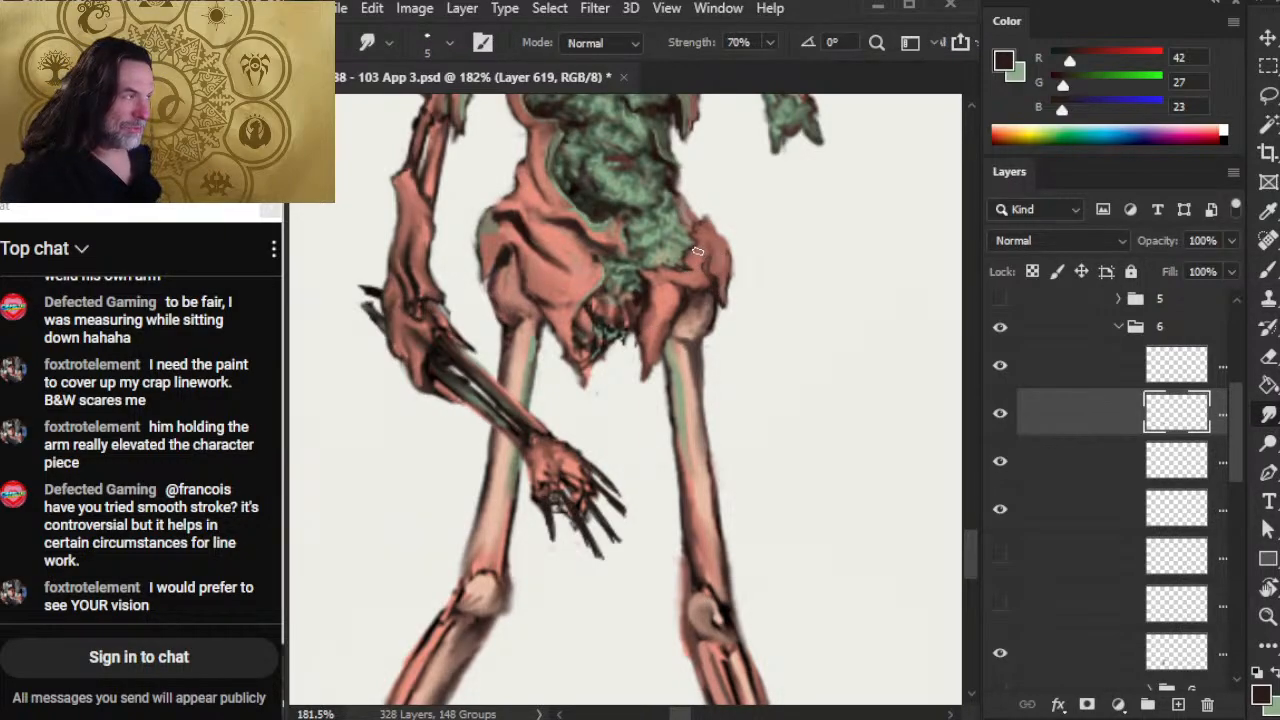
{"action": "key", "text": "b"}
{"action": "key", "text": "r"}
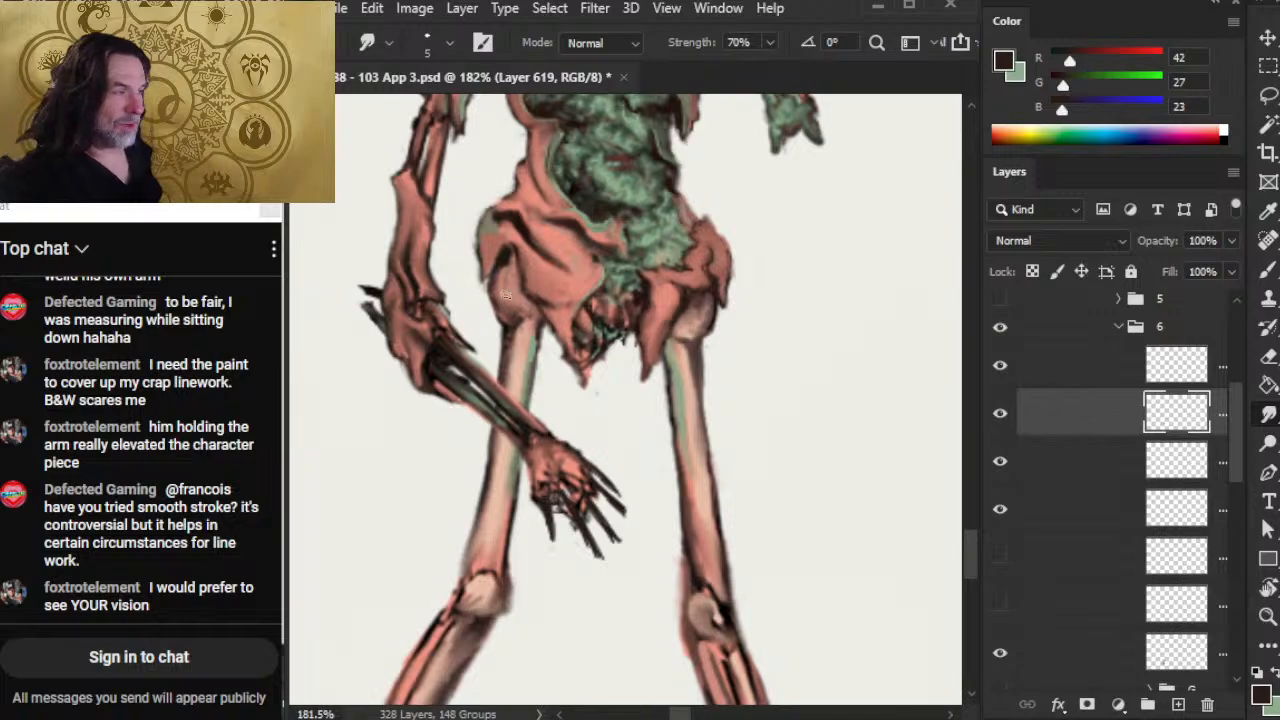
Step: Sample salmon pink from the finished hip skin, lighten the upper outer part of the flap, and smudge the highlight
{"action": "key", "text": "b"}
{"action": "left_click", "coordinate": [563, 266], "text": "alt"}
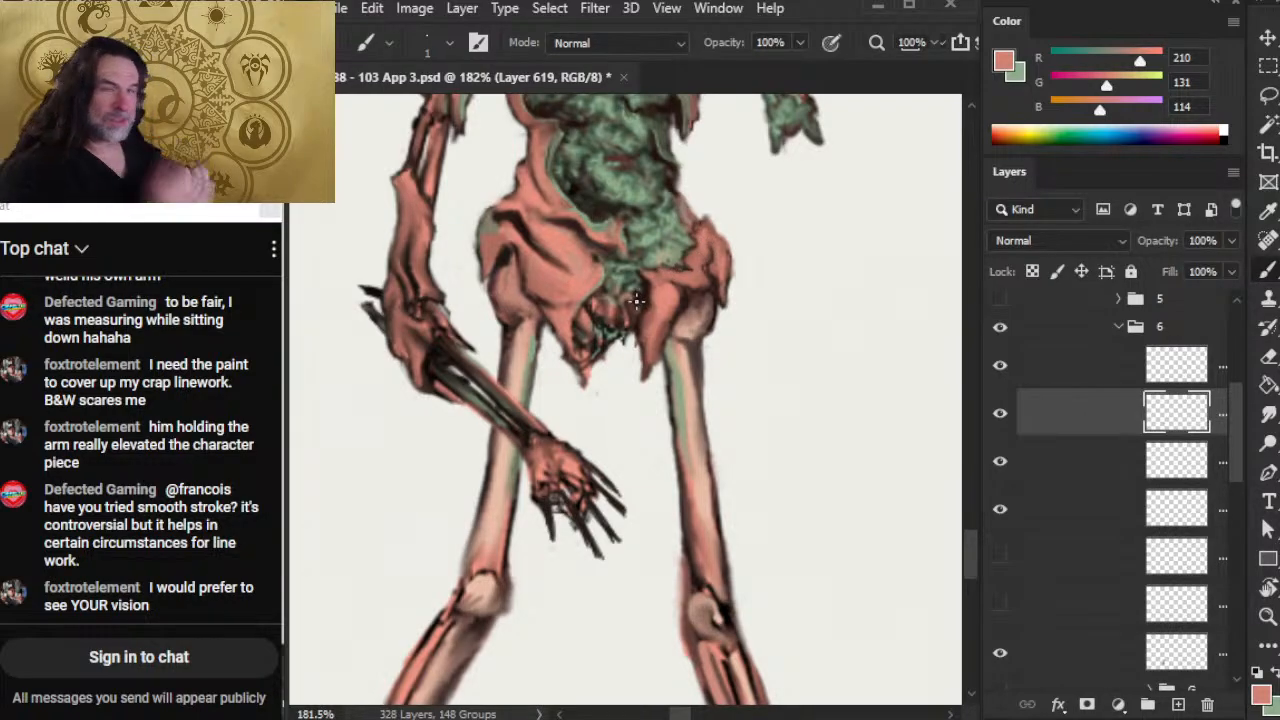
{"action": "key", "text": "r"}
{"action": "left_click_drag", "start_coordinate": [703, 230], "coordinate": [703, 227]}
Step: Sample near-black, paint a jagged tip on the flap's upper edge, then sample salmon and smudge the tip and outer edge
{"action": "key", "text": "b"}
{"action": "left_click", "coordinate": [600, 211], "text": "alt"}
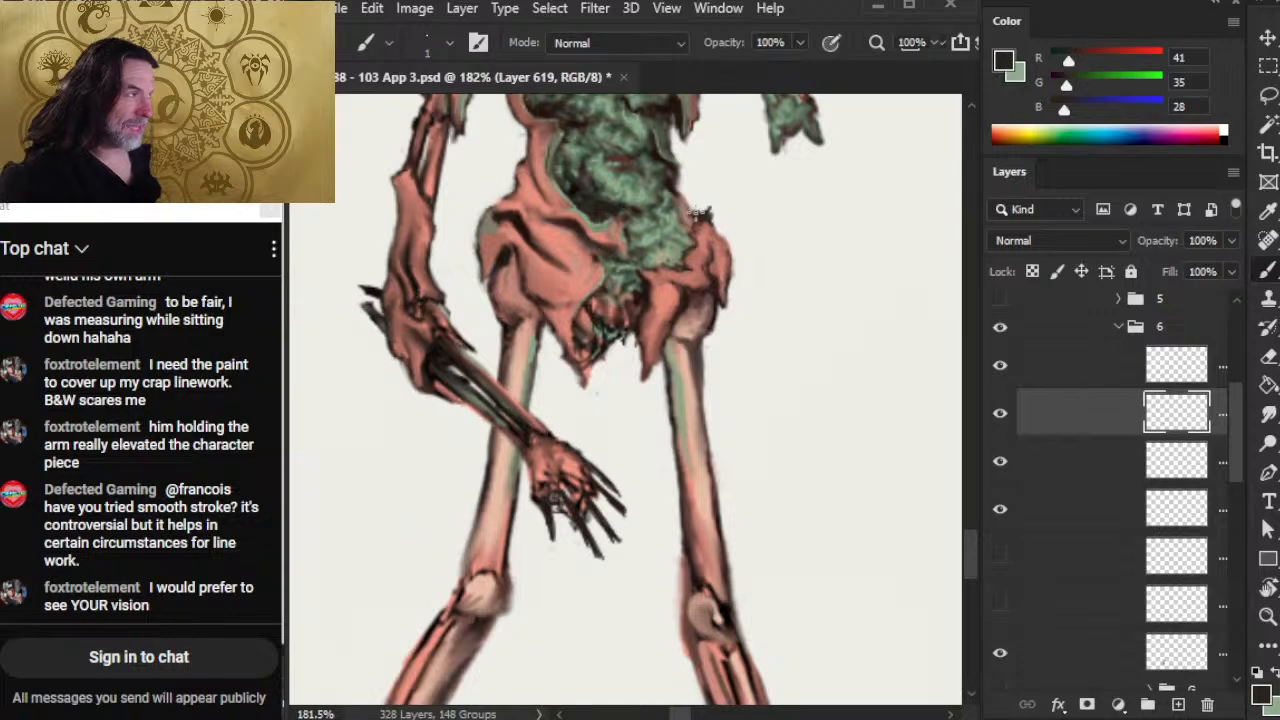
{"action": "left_click_drag", "start_coordinate": [696, 213], "coordinate": [699, 217]}
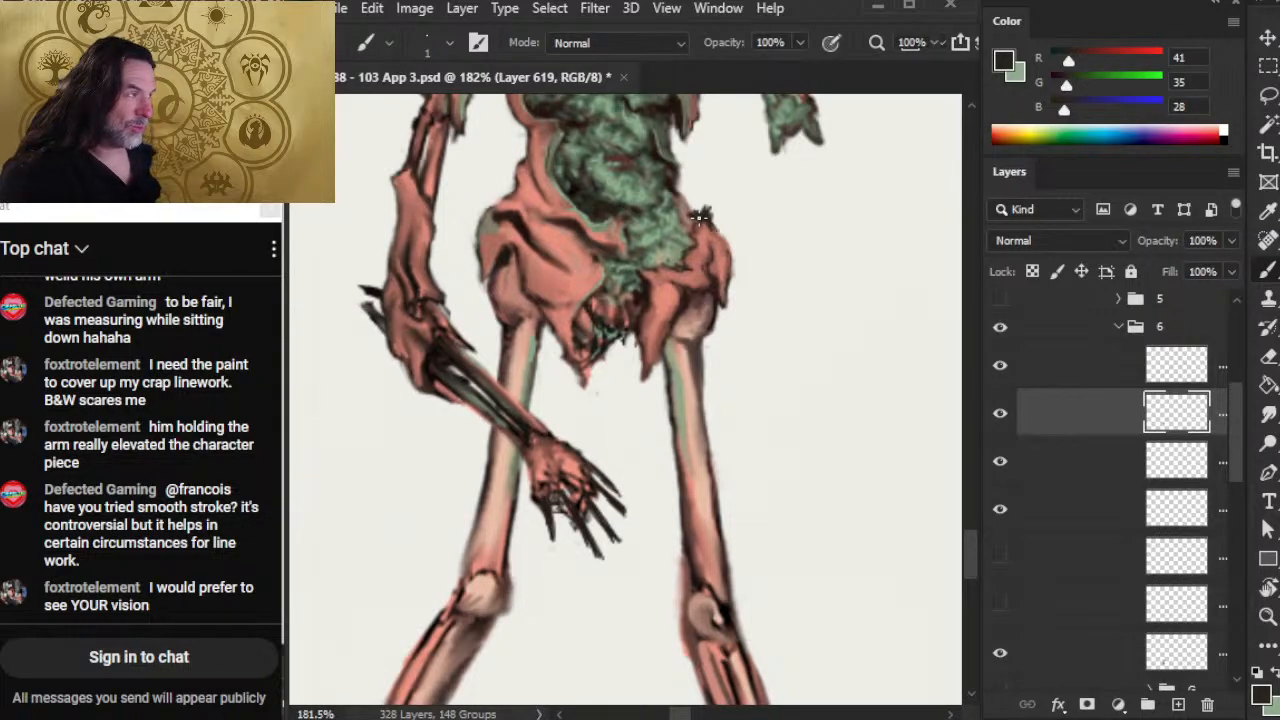
{"action": "left_click", "coordinate": [700, 215], "text": "alt"}
{"action": "key", "text": "r"}
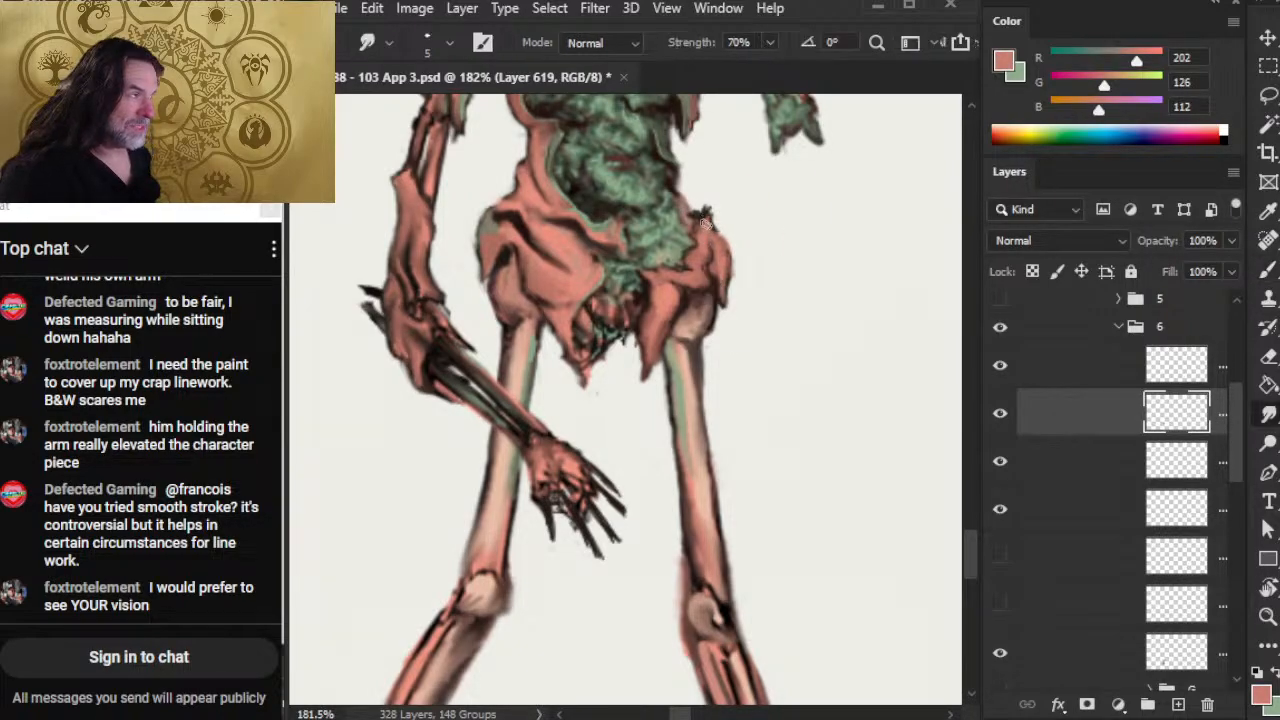
{"action": "mouse_move", "coordinate": [705, 222]}
{"action": "left_mouse_down"}
{"action": "mouse_move", "coordinate": [717, 299]}
{"action": "mouse_move", "coordinate": [723, 263]}
{"action": "mouse_move", "coordinate": [709, 291]}
{"action": "mouse_move", "coordinate": [719, 246]}
{"action": "mouse_move", "coordinate": [719, 310]}
{"action": "left_mouse_up"}
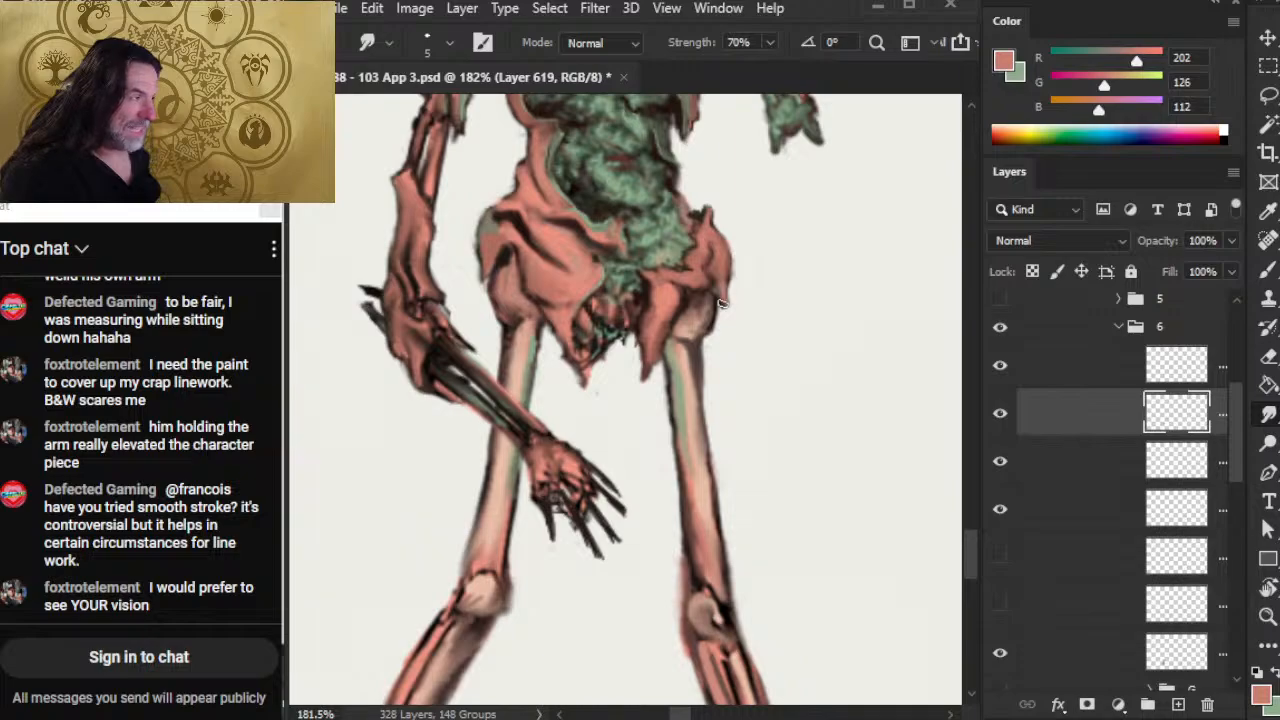
Step: Sample dark brown from the hip shadow, extend the ragged tip at the flap's outer corner, then erase and smudge its edge
{"action": "key", "text": "b"}
{"action": "left_click", "coordinate": [698, 288], "text": "alt"}
{"action": "left_click", "coordinate": [700, 292], "text": "alt"}
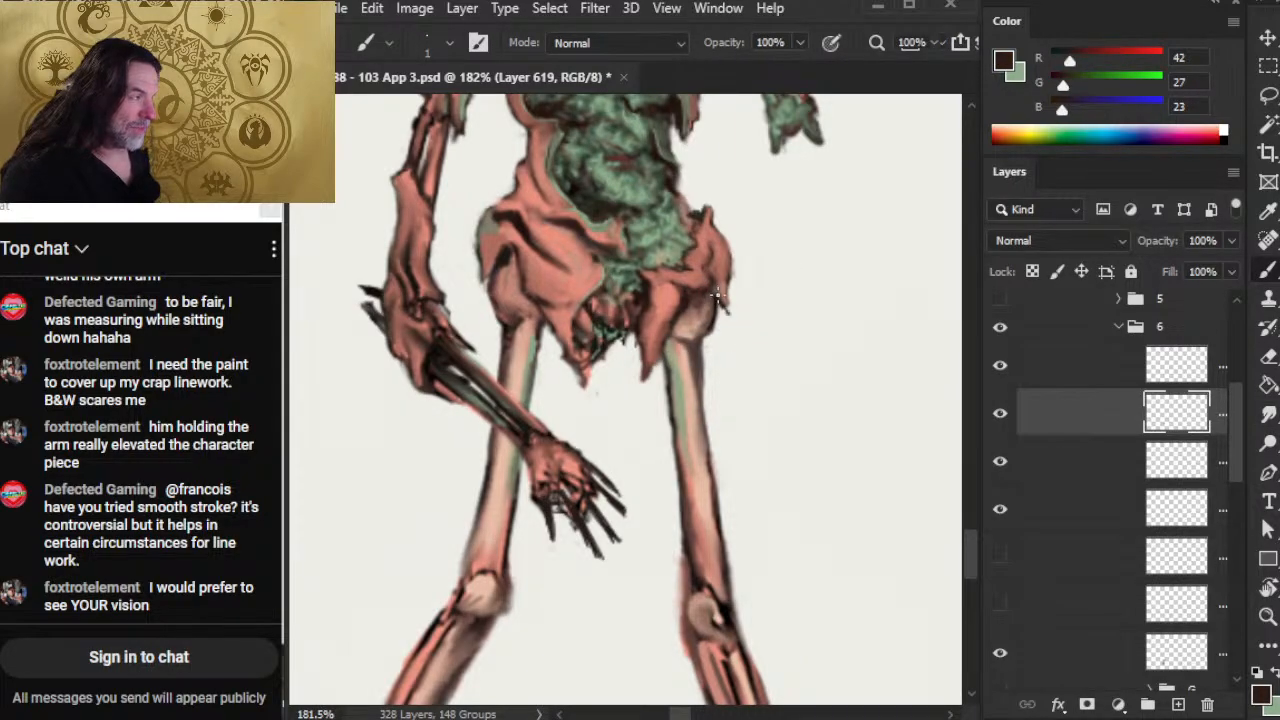
{"action": "key", "text": "e"}
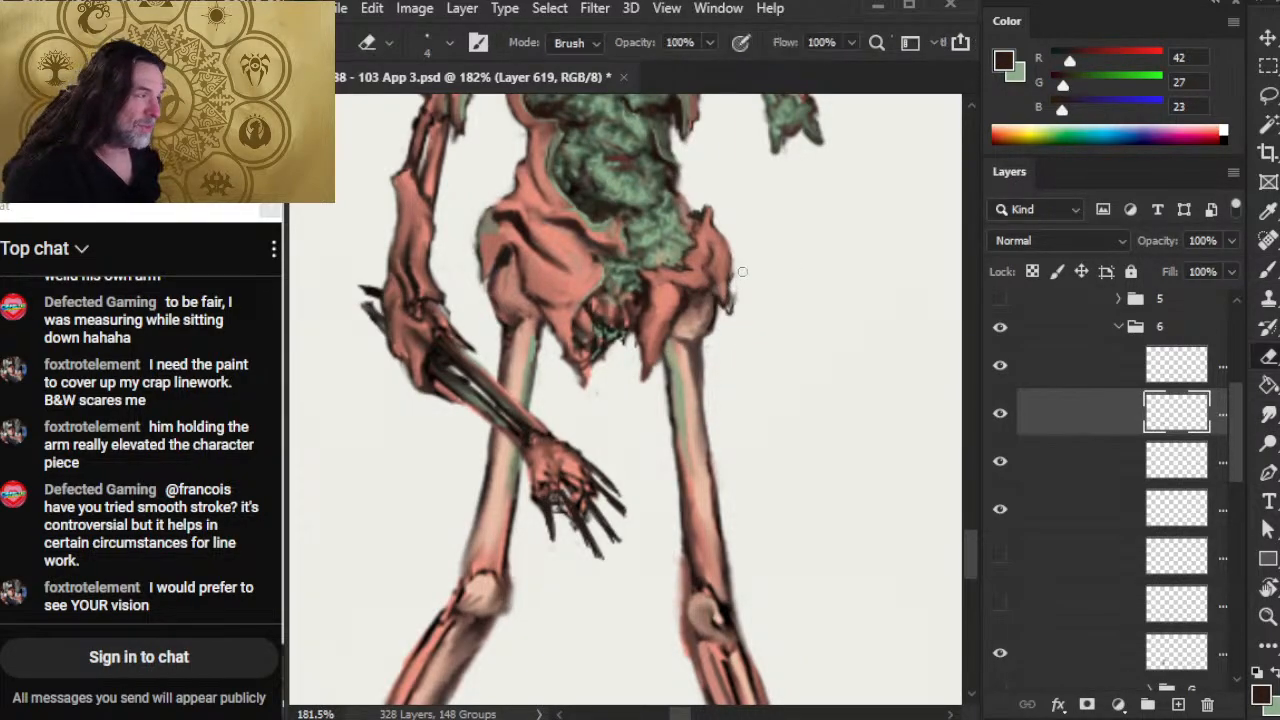
{"action": "key", "text": "r"}
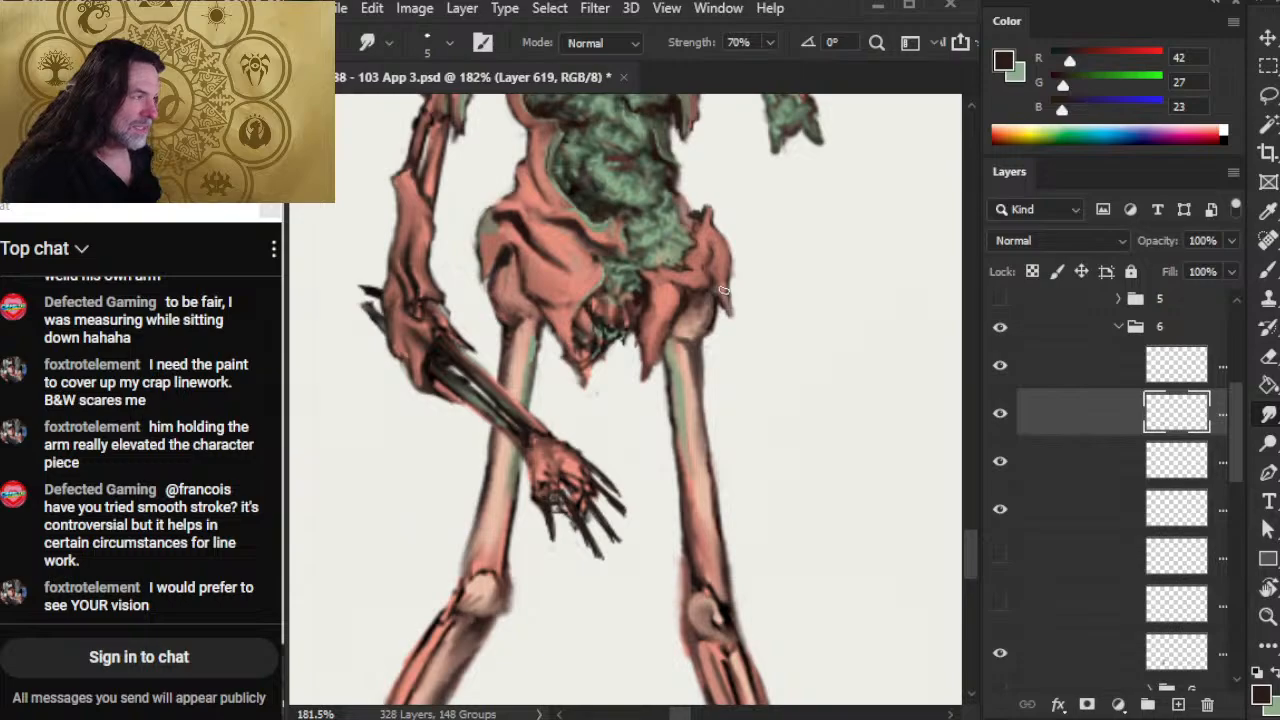
{"action": "key", "text": "b"}
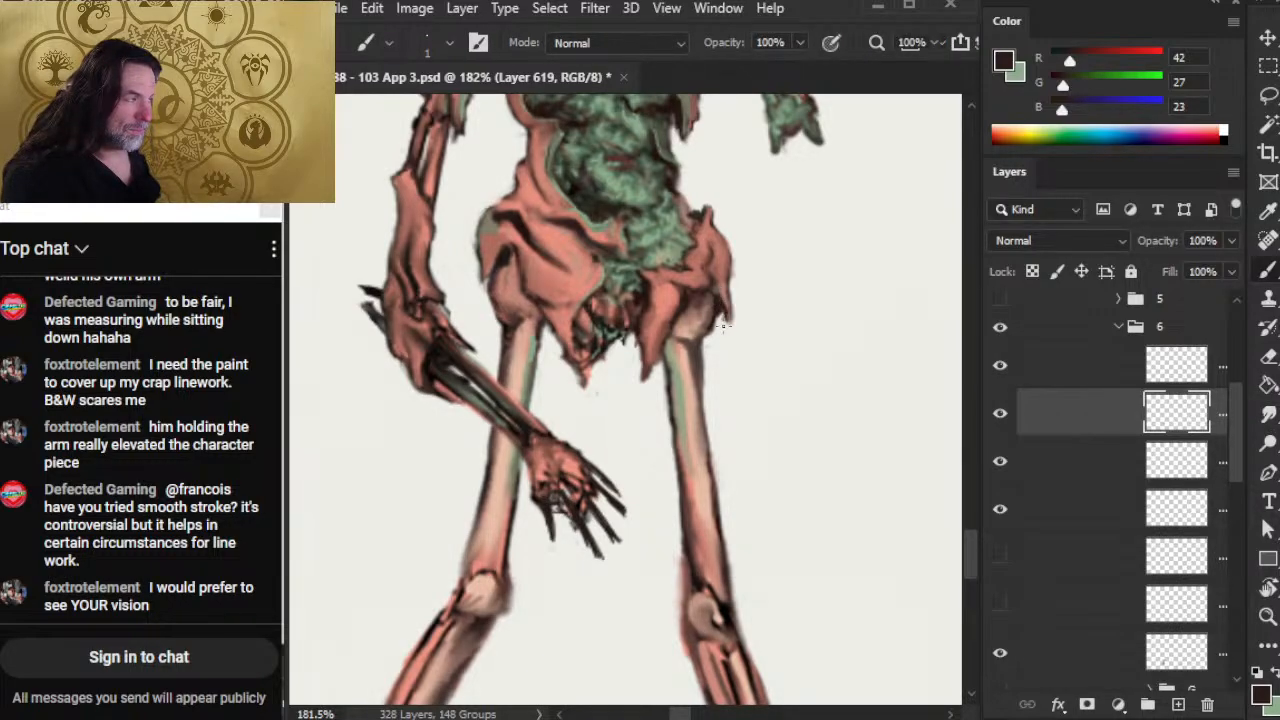
{"action": "key", "text": "r"}
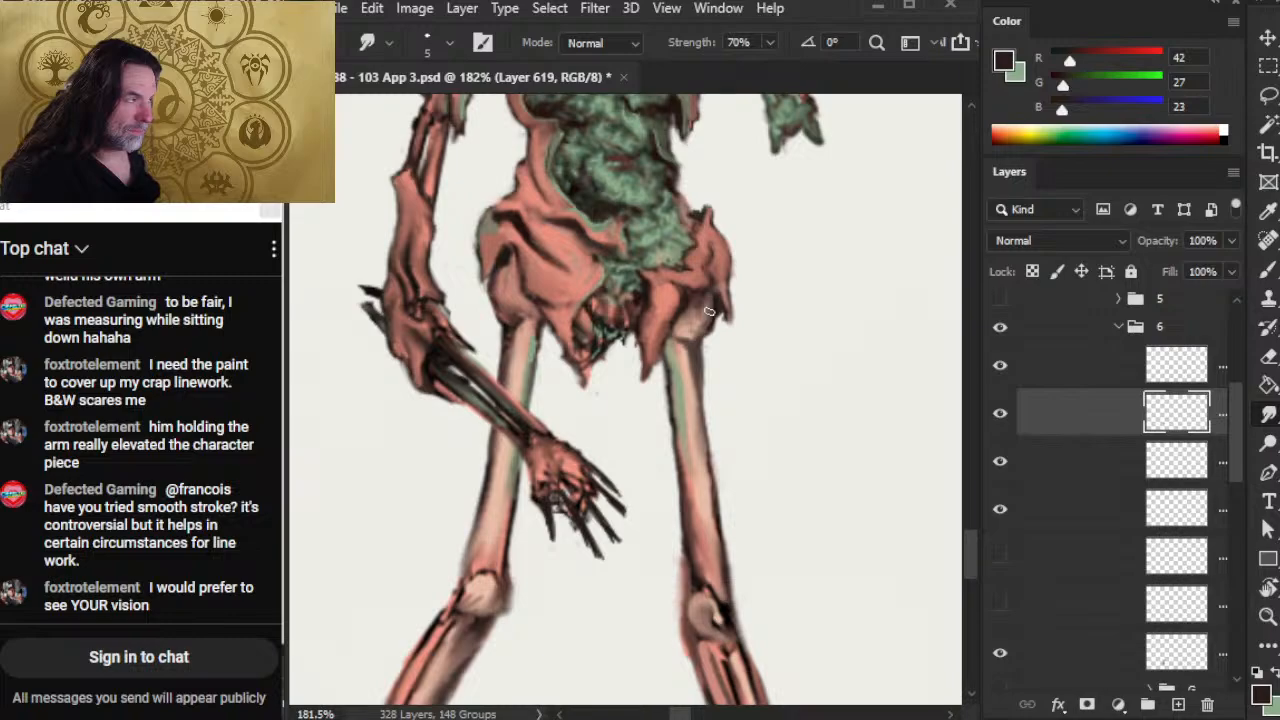
Step: Sample dark browns around the hip joint, deepen the shadow on the bone beneath the flap, and smudge it
{"action": "key", "text": "b"}
{"action": "left_click", "coordinate": [706, 296], "text": "alt"}
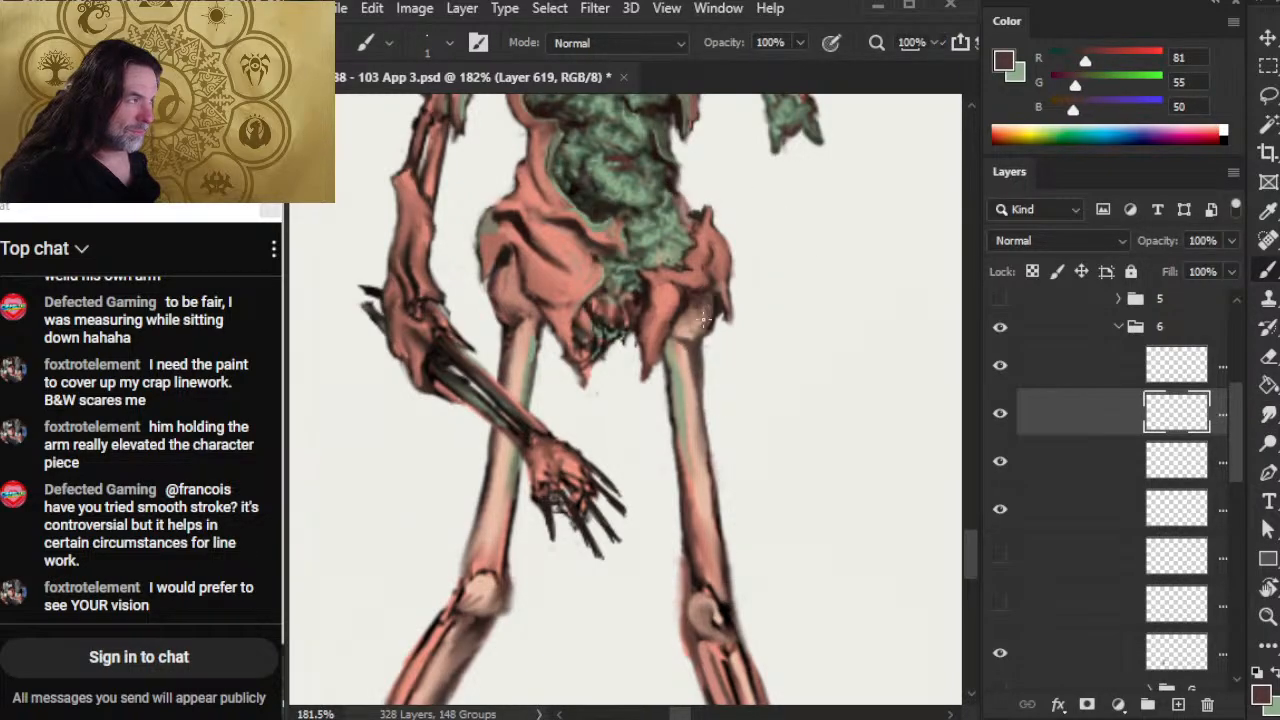
{"action": "left_click", "coordinate": [719, 295], "text": "alt"}
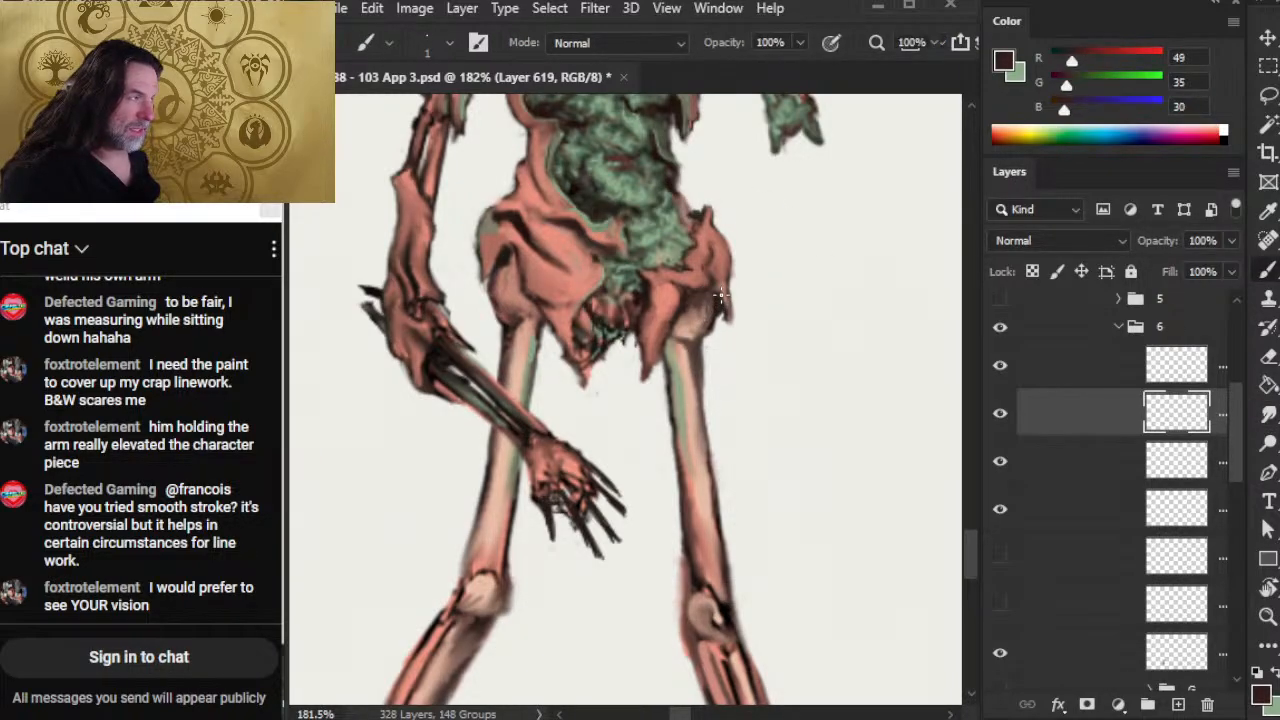
{"action": "key", "text": "r"}
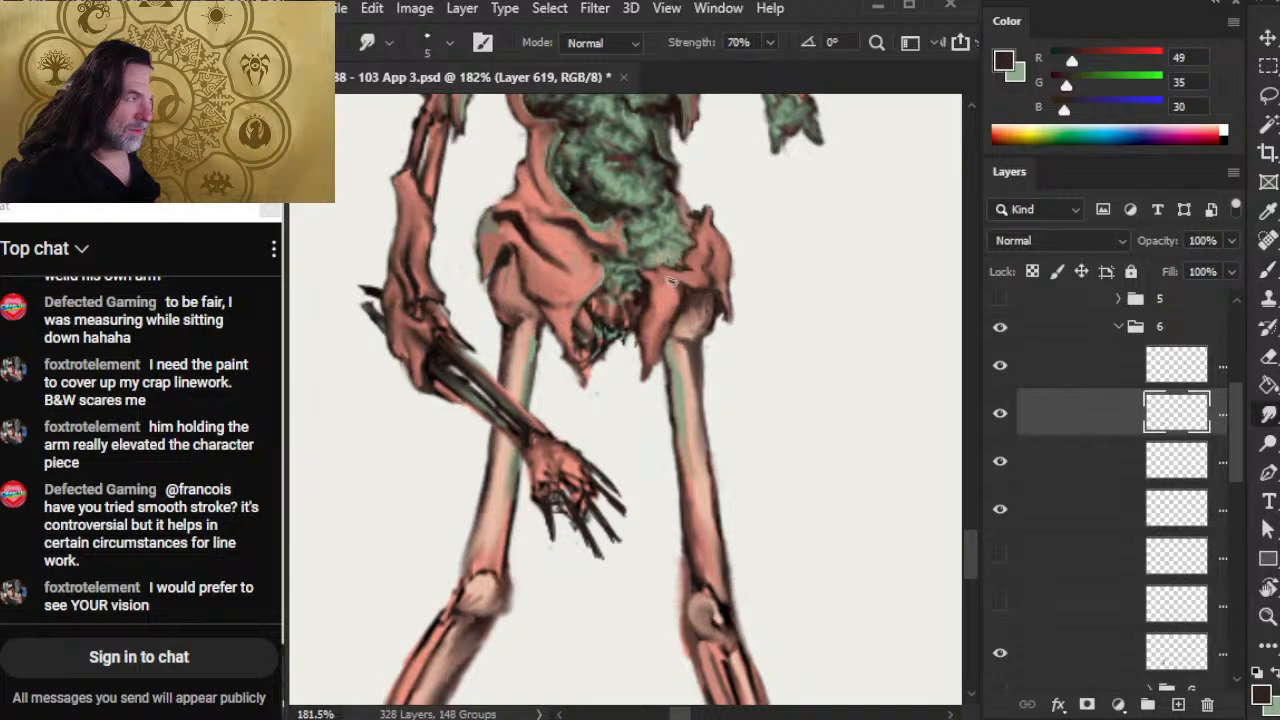
Step: Smudge the flap's hanging inner strip, then darken the edge between it and the hip bone with sampled dark brown, blending between strokes
{"action": "left_click_drag", "start_coordinate": [671, 284], "coordinate": [668, 342]}
{"action": "key", "text": "b"}
{"action": "key", "text": "r"}
{"action": "key", "text": "b"}
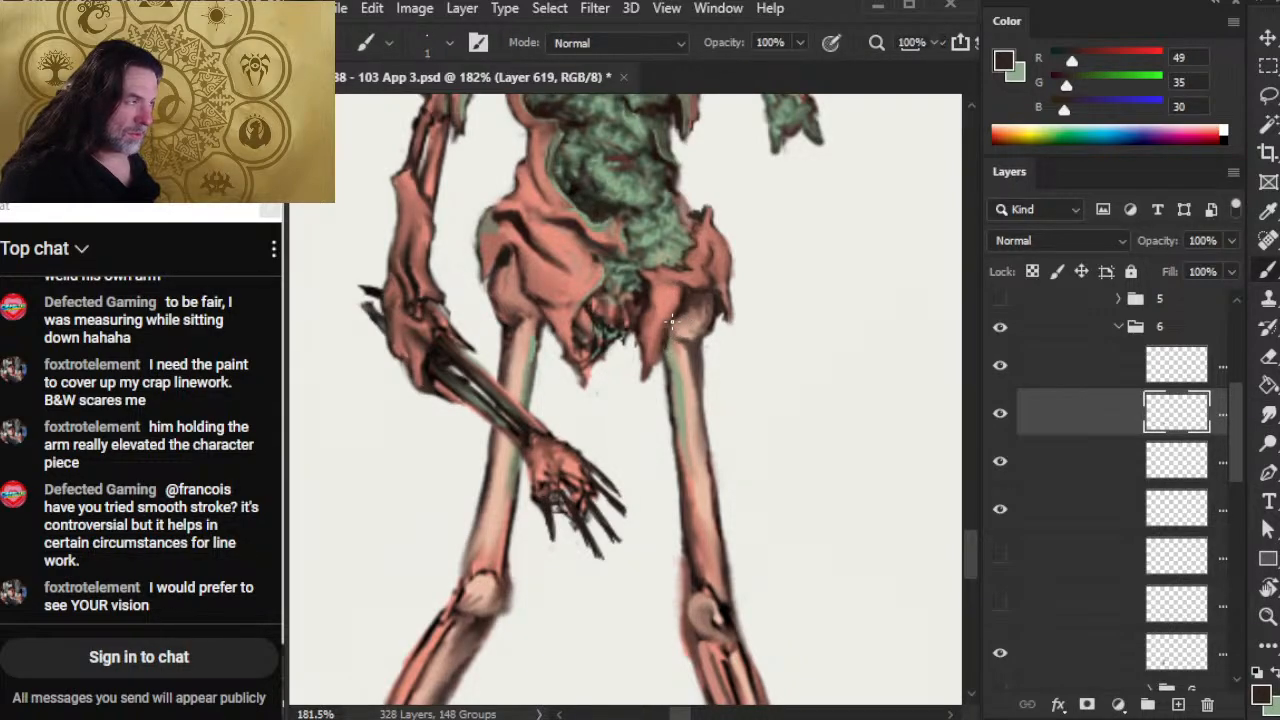
{"action": "left_click", "coordinate": [686, 322], "text": "alt"}
{"action": "key", "text": "r"}
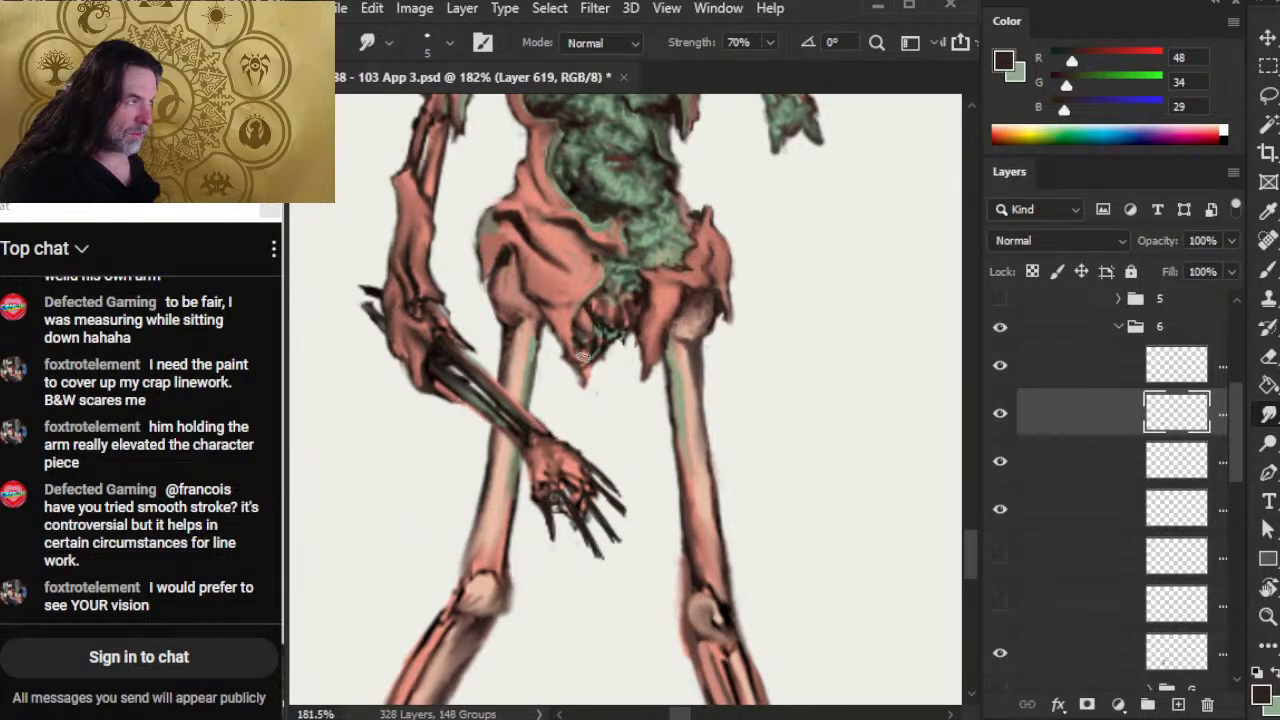
Step: Sample near-black from the finished hip's shadow, touch up the dark hollow above that thigh bone, and smudge it
{"action": "key", "text": "b"}
{"action": "left_click", "coordinate": [510, 262], "text": "alt"}
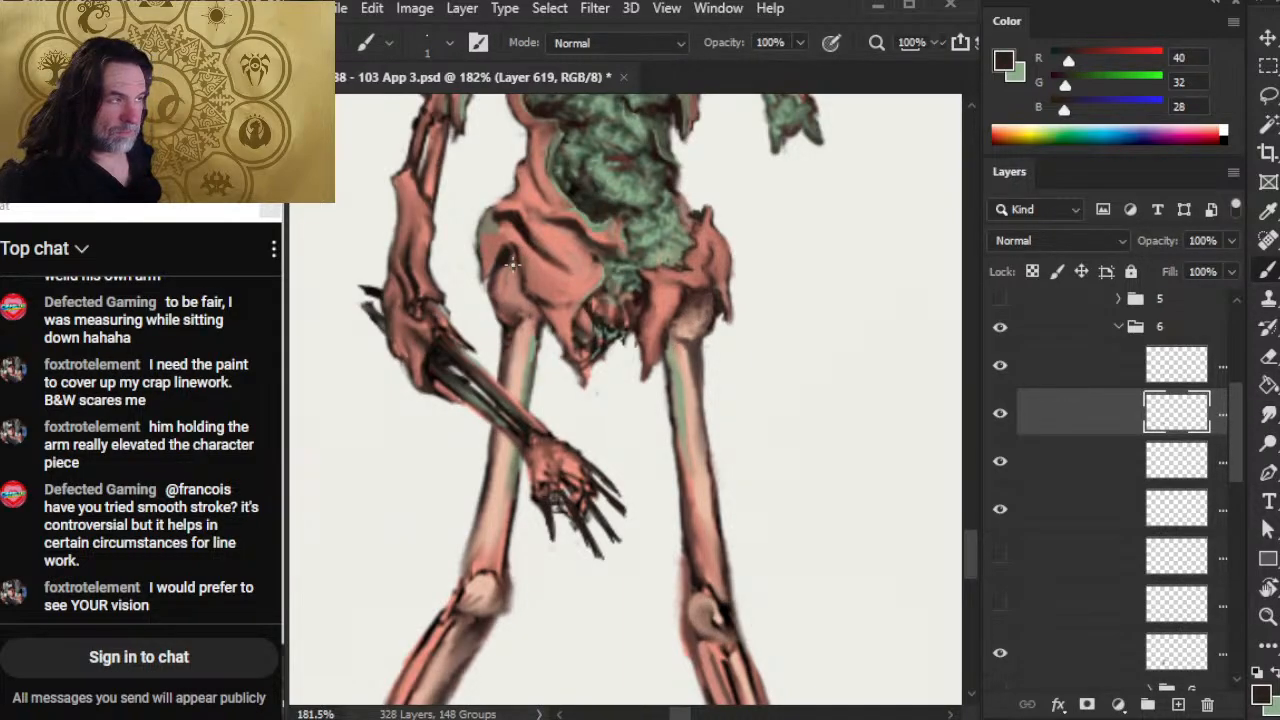
{"action": "key", "text": "r"}
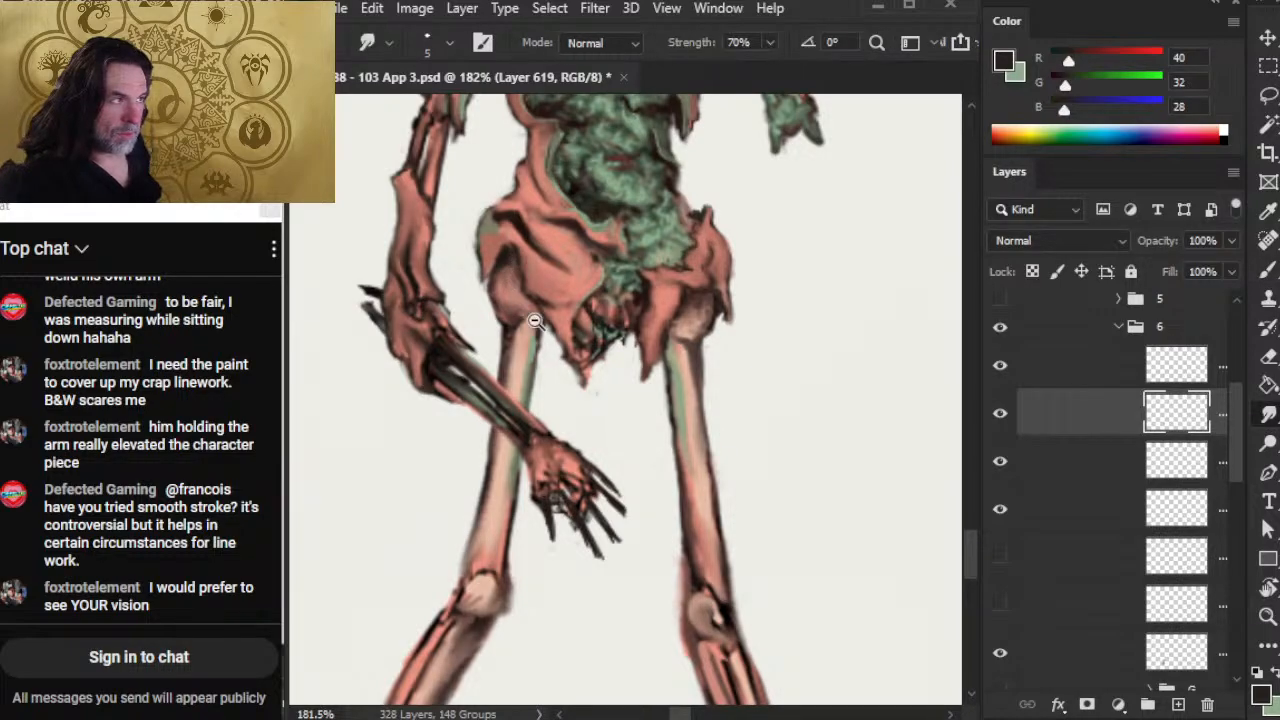
Step: Toggle the visibility of the layers below Layer 619 to find the one holding the hand, and select Layer 623 copy
{"action": "key", "text": "z"}
{"action": "left_click_drag", "start_coordinate": [545, 327], "coordinate": [467, 317]}
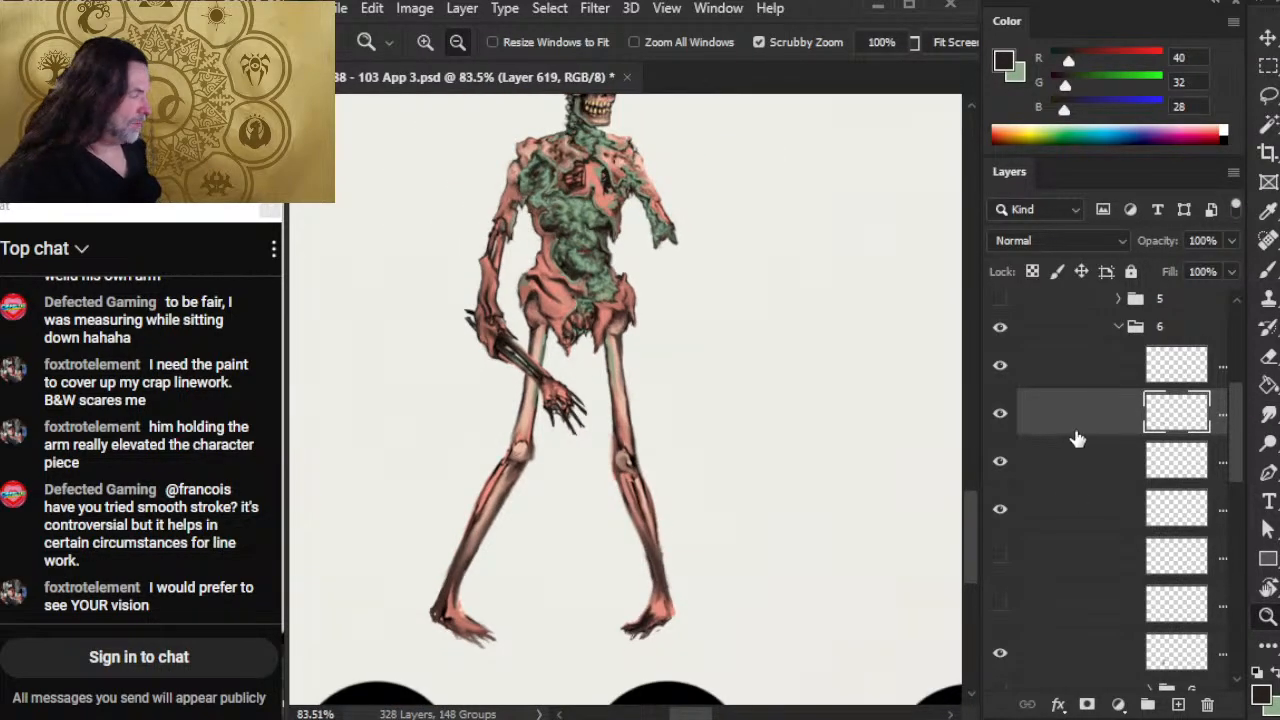
{"action": "left_click", "coordinate": [1001, 463]}
{"action": "left_click", "coordinate": [1001, 464]}
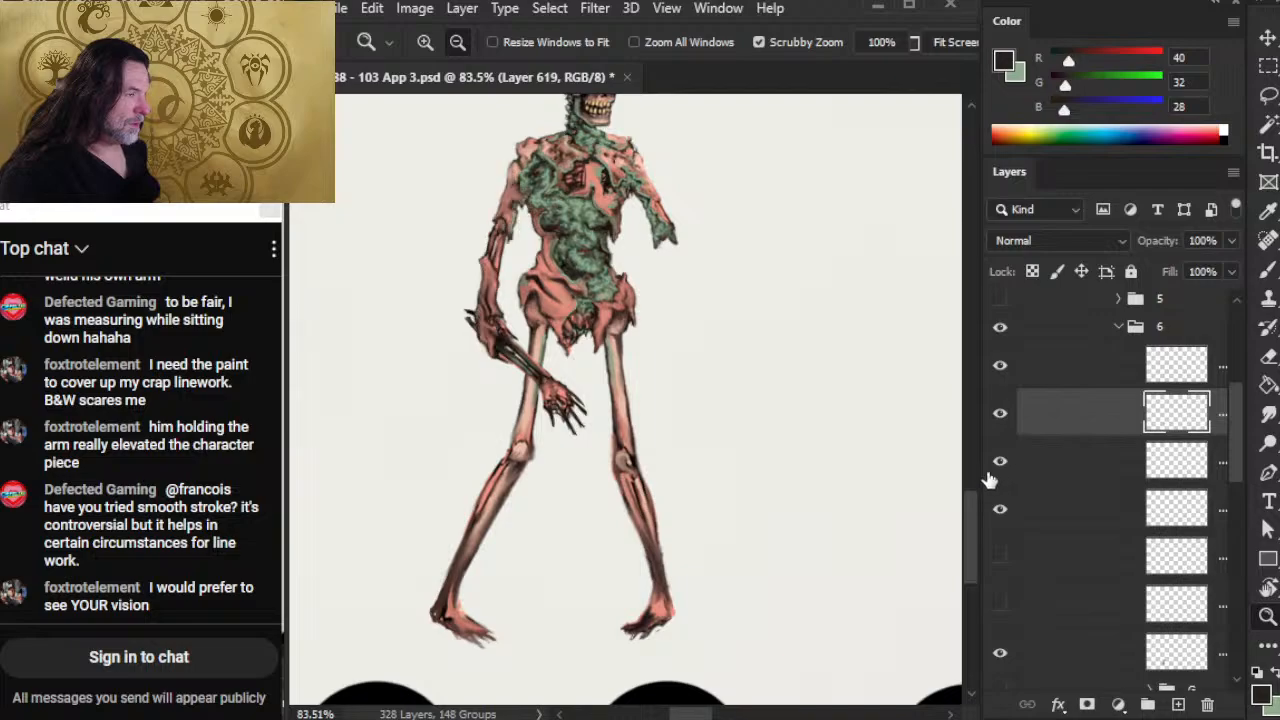
{"action": "left_click_drag", "start_coordinate": [565, 352], "coordinate": [870, 489]}
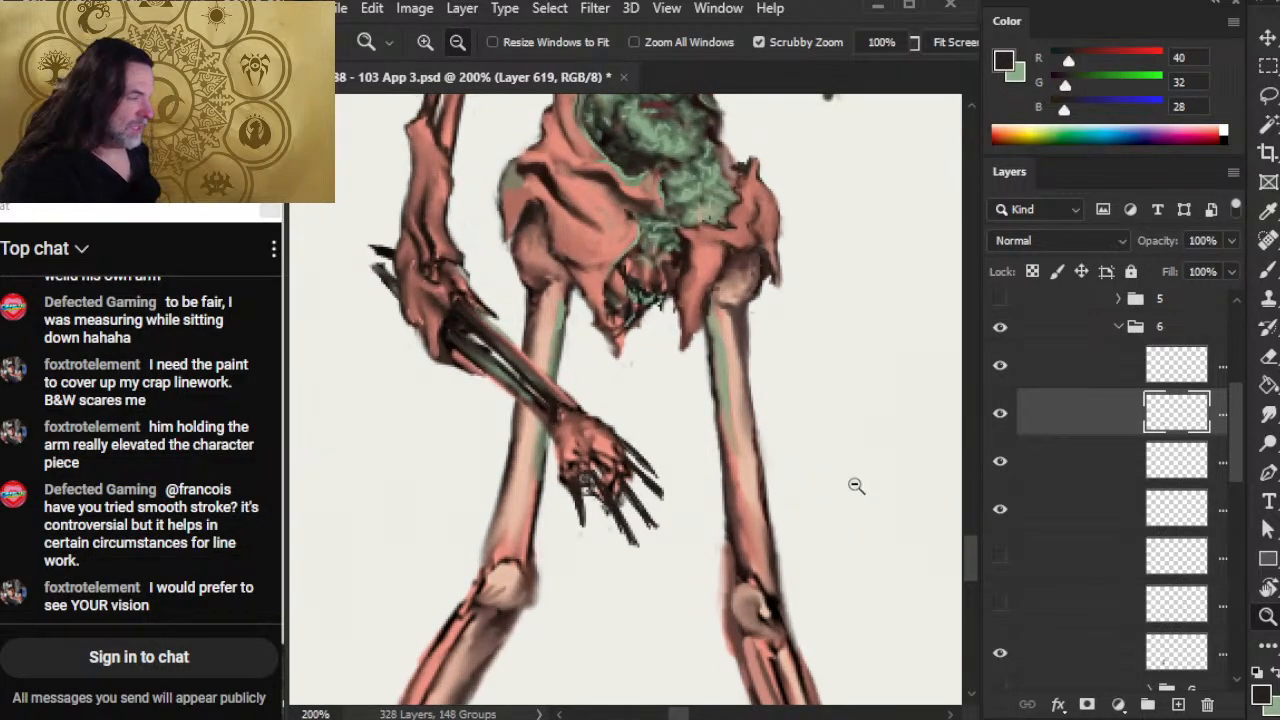
{"action": "left_click", "coordinate": [1000, 511]}
{"action": "left_click", "coordinate": [1000, 512]}
{"action": "left_click_drag", "start_coordinate": [566, 477], "coordinate": [456, 399]}
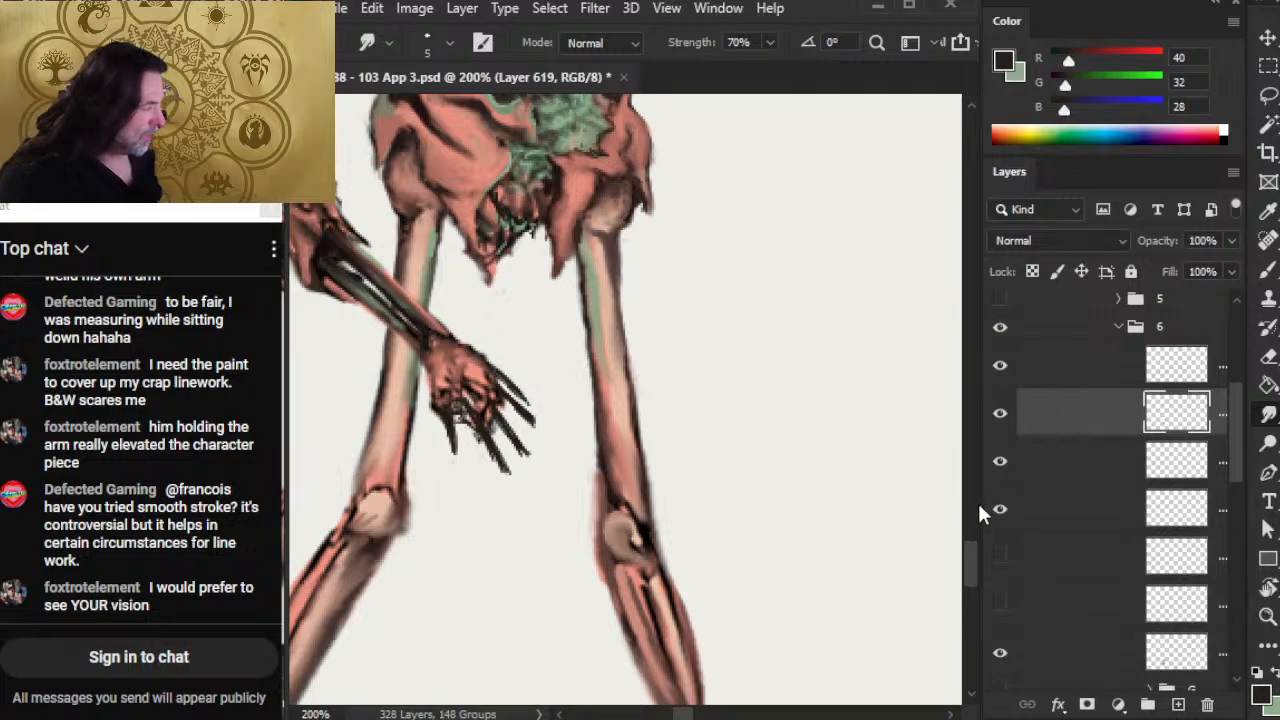
{"action": "left_click", "coordinate": [1040, 512]}
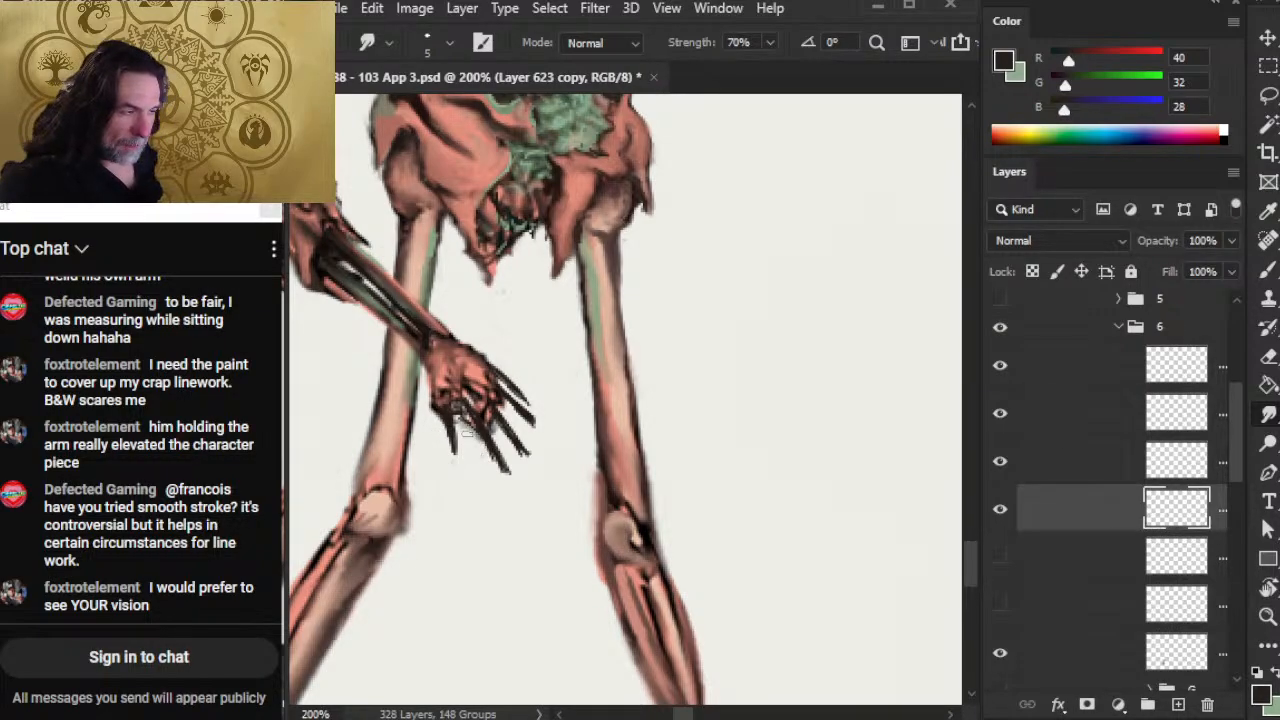
Step: Sample muted pink from the back of the hanging hand, paint it over the lower knuckles and adjoining finger, and smudge
{"action": "key", "text": "b"}
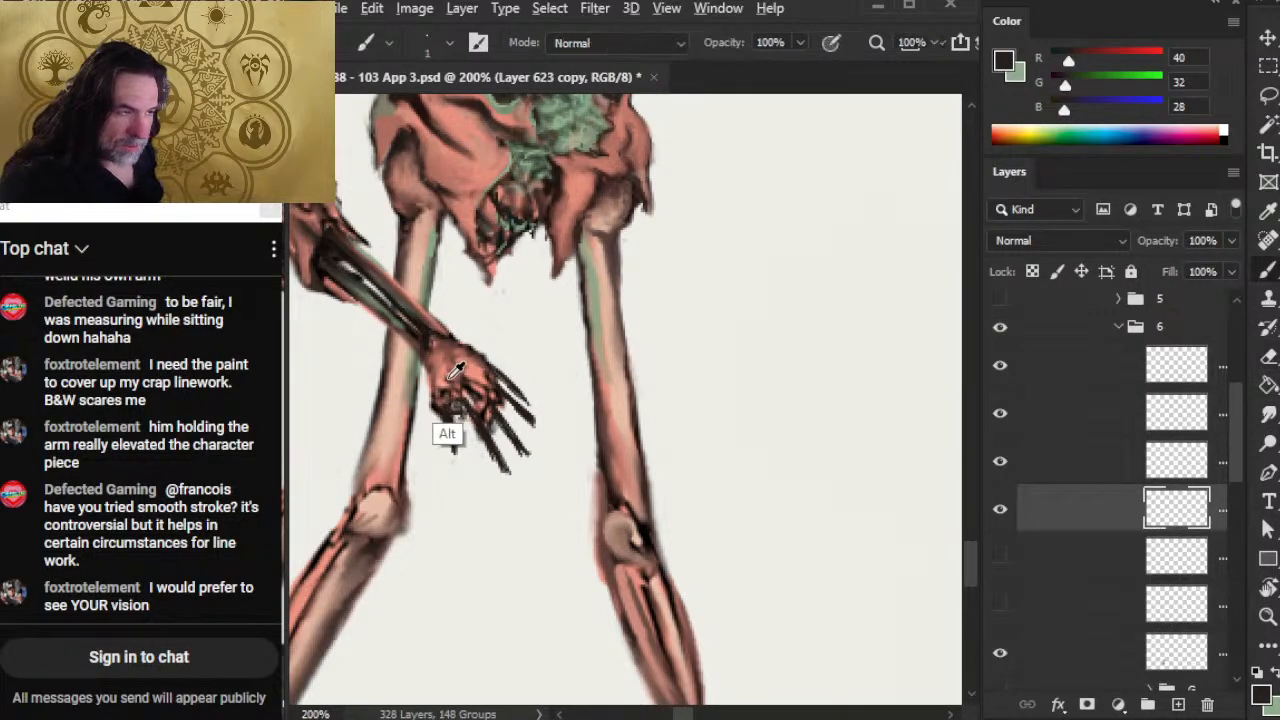
{"action": "left_click", "coordinate": [450, 378], "text": "alt"}
{"action": "mouse_move", "coordinate": [438, 408]}
{"action": "left_mouse_down"}
{"action": "mouse_move", "coordinate": [447, 423]}
{"action": "mouse_move", "coordinate": [485, 426]}
{"action": "mouse_move", "coordinate": [480, 415]}
{"action": "left_mouse_up"}
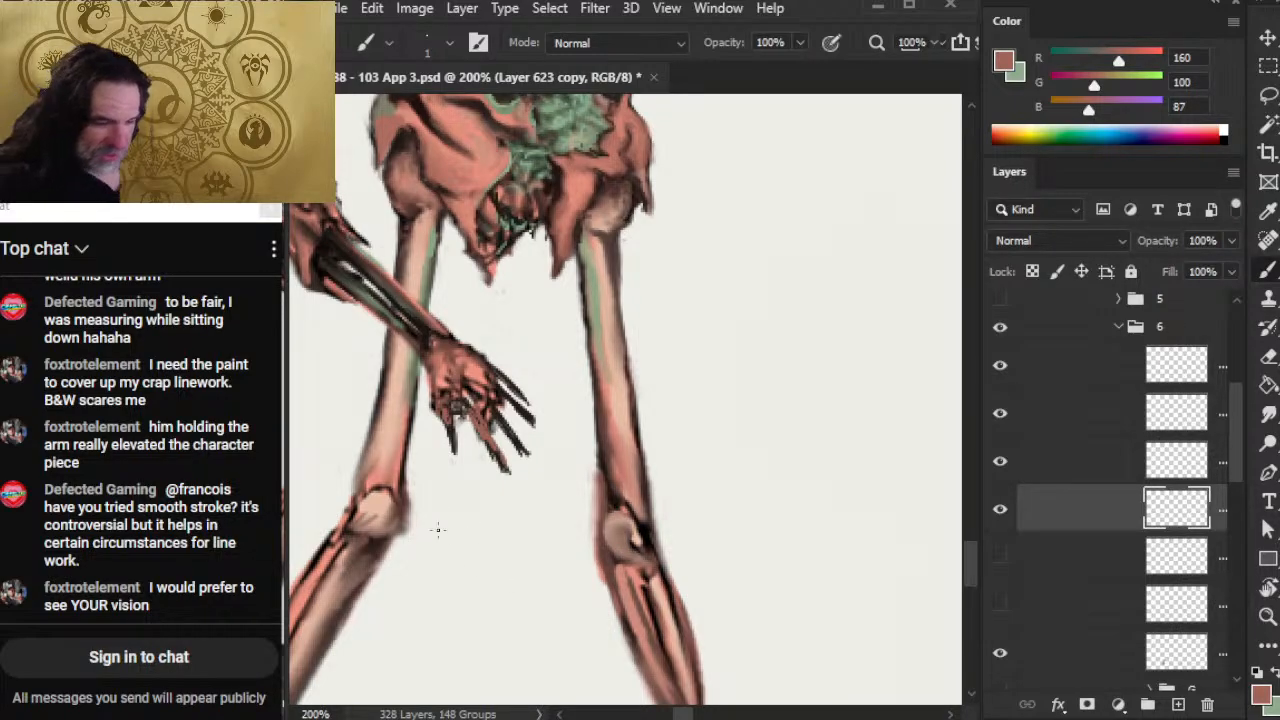
{"action": "key", "text": "r"}
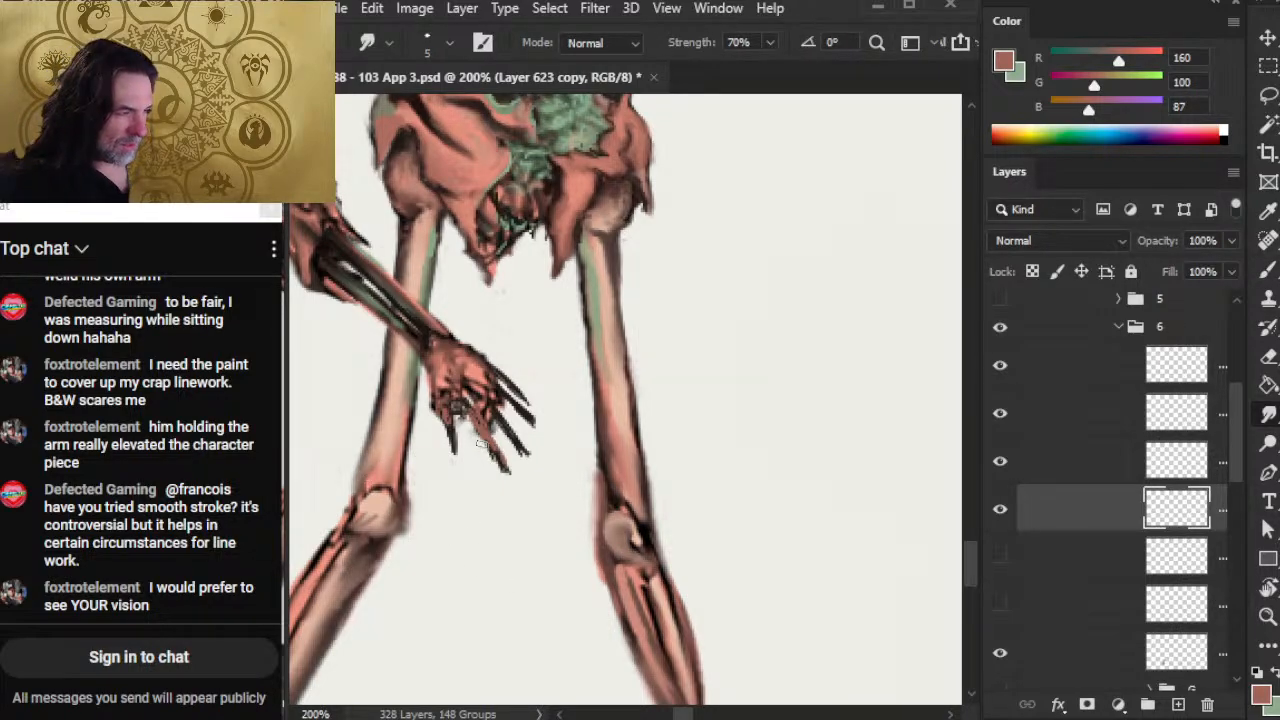
{"action": "key", "text": "b"}
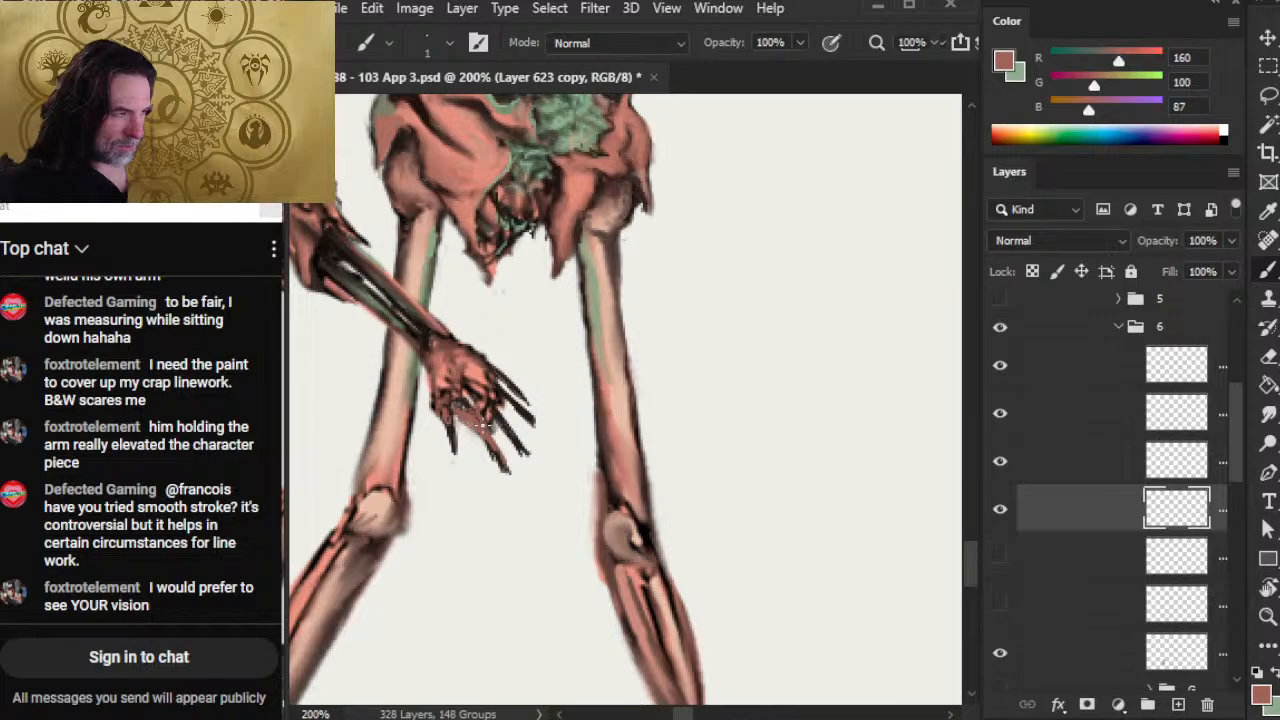
Step: Fill the hand's remaining dark fingers with muted pink and sampled reddish brown, trimming their edges with the Eraser
{"action": "left_click_drag", "start_coordinate": [488, 405], "coordinate": [520, 448]}
{"action": "left_click", "coordinate": [472, 443], "text": "alt"}
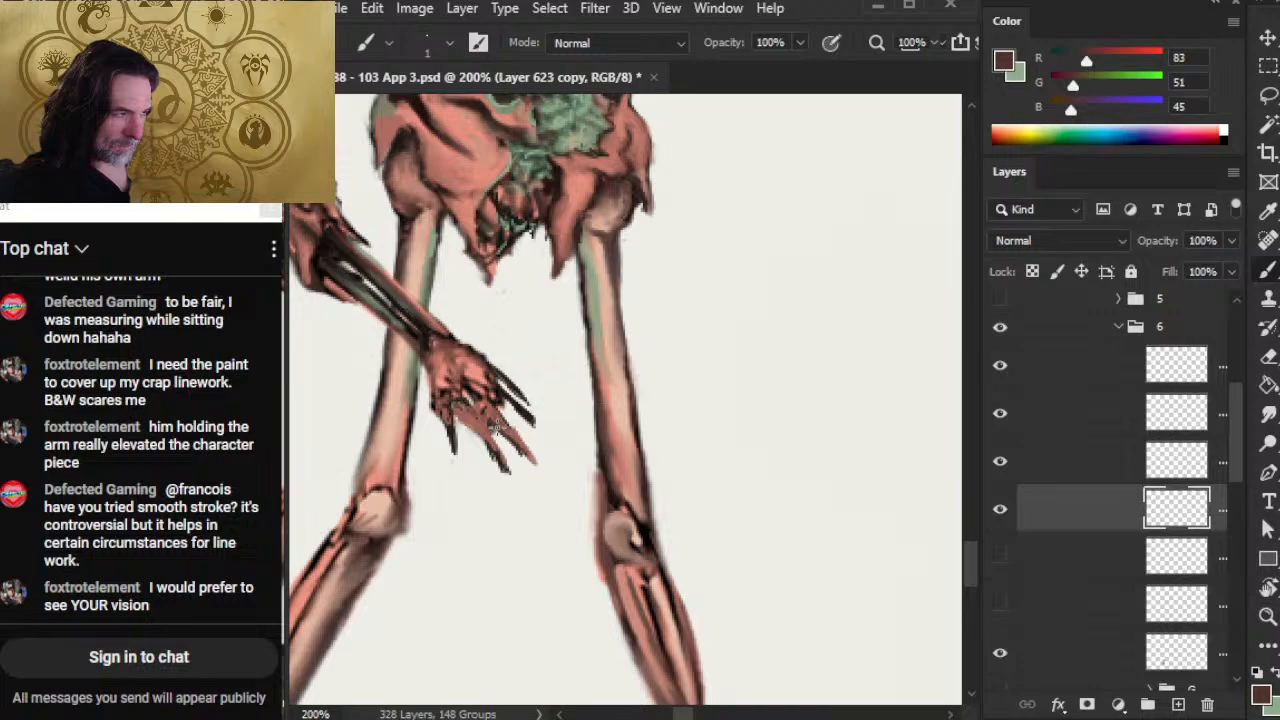
{"action": "mouse_move", "coordinate": [496, 430]}
{"action": "left_mouse_down"}
{"action": "mouse_move", "coordinate": [500, 392]}
{"action": "mouse_move", "coordinate": [538, 428]}
{"action": "left_mouse_up"}
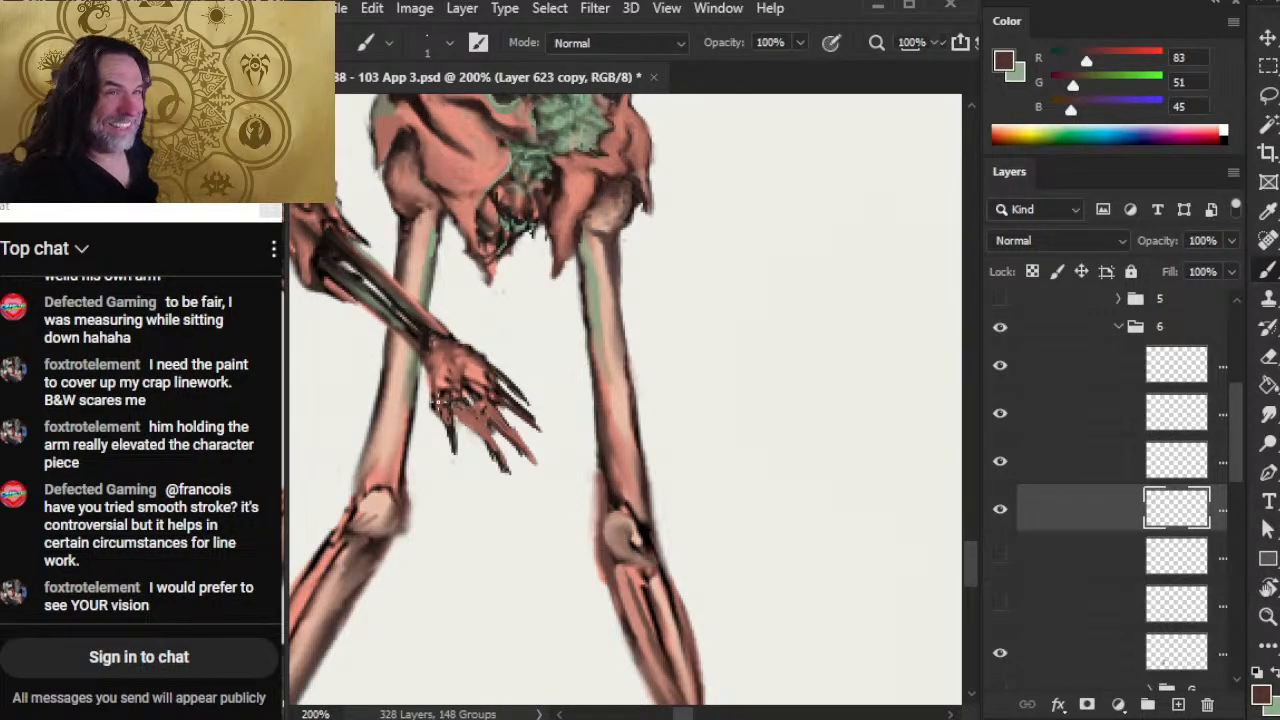
{"action": "left_click_drag", "start_coordinate": [490, 376], "coordinate": [530, 401]}
{"action": "key", "text": "e"}
{"action": "key", "text": "b"}
{"action": "key", "text": "e"}
{"action": "key", "text": "b"}
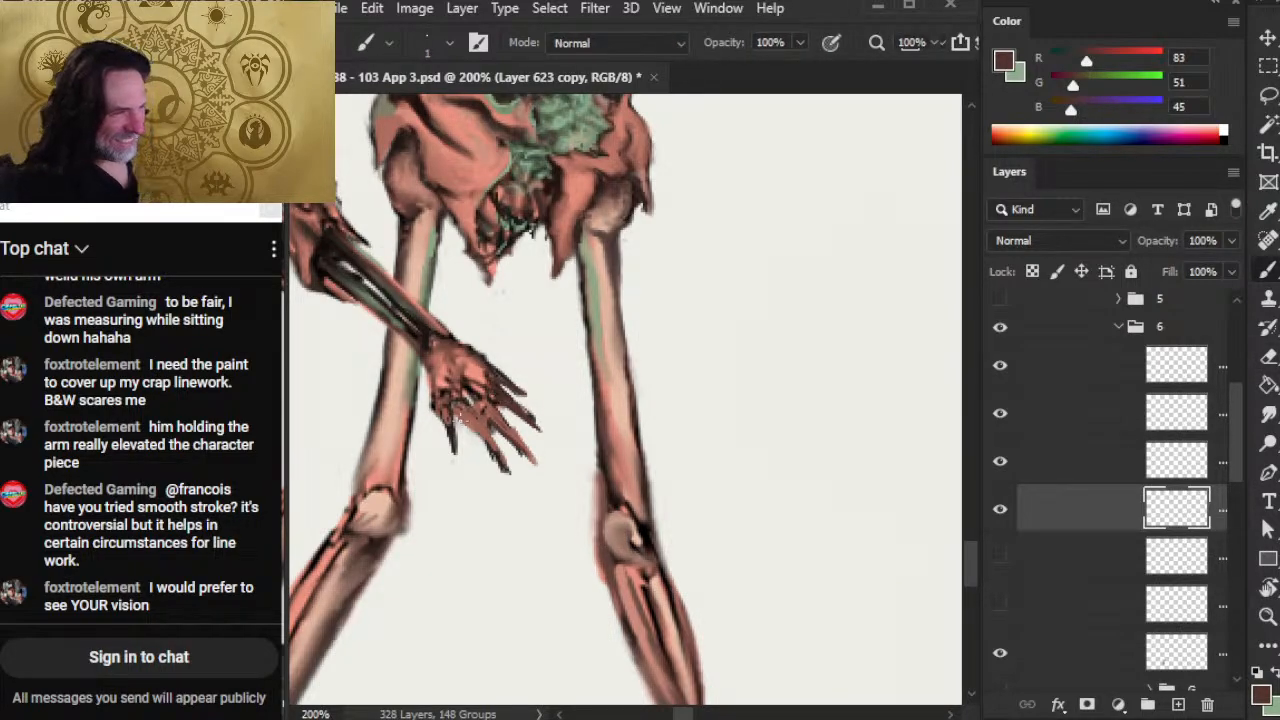
Step: Sample near-black from between the fingers, redefine the dark gaps between them, and smudge the strokes into the knuckles
{"action": "left_click", "coordinate": [476, 398], "text": "alt"}
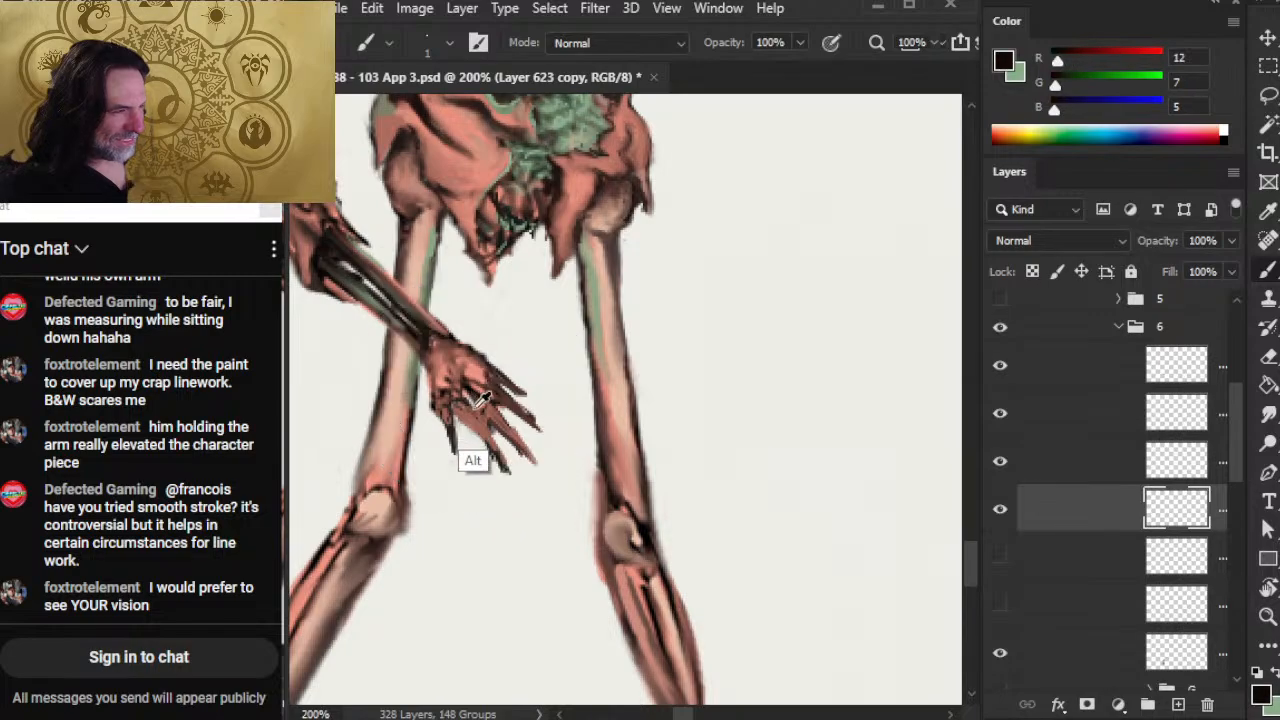
{"action": "key", "text": "r"}
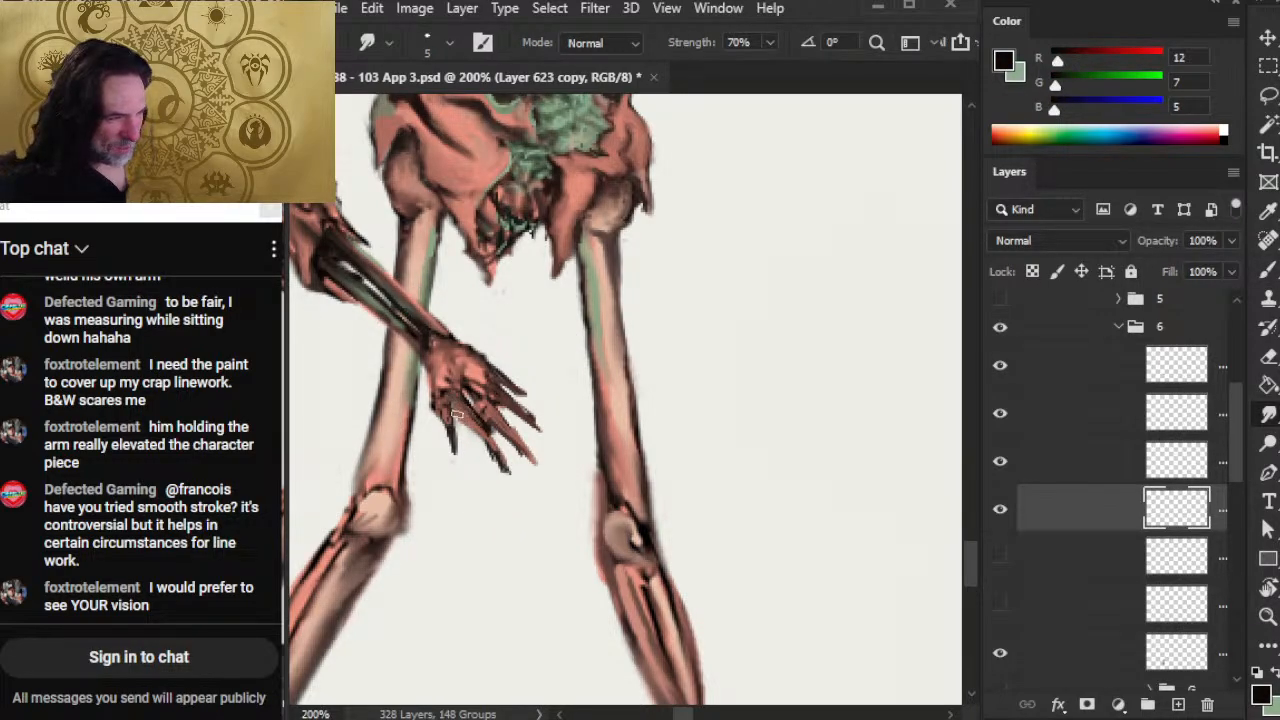
{"action": "key", "text": "b"}
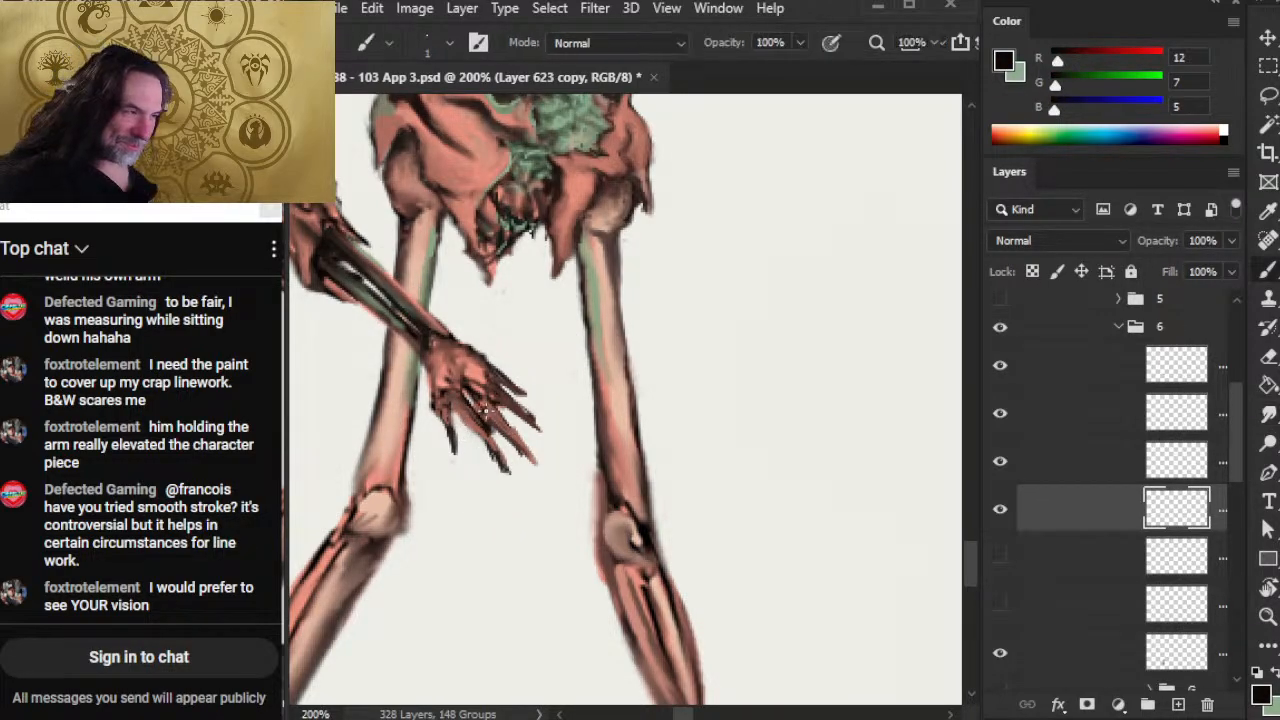
{"action": "key", "text": "r"}
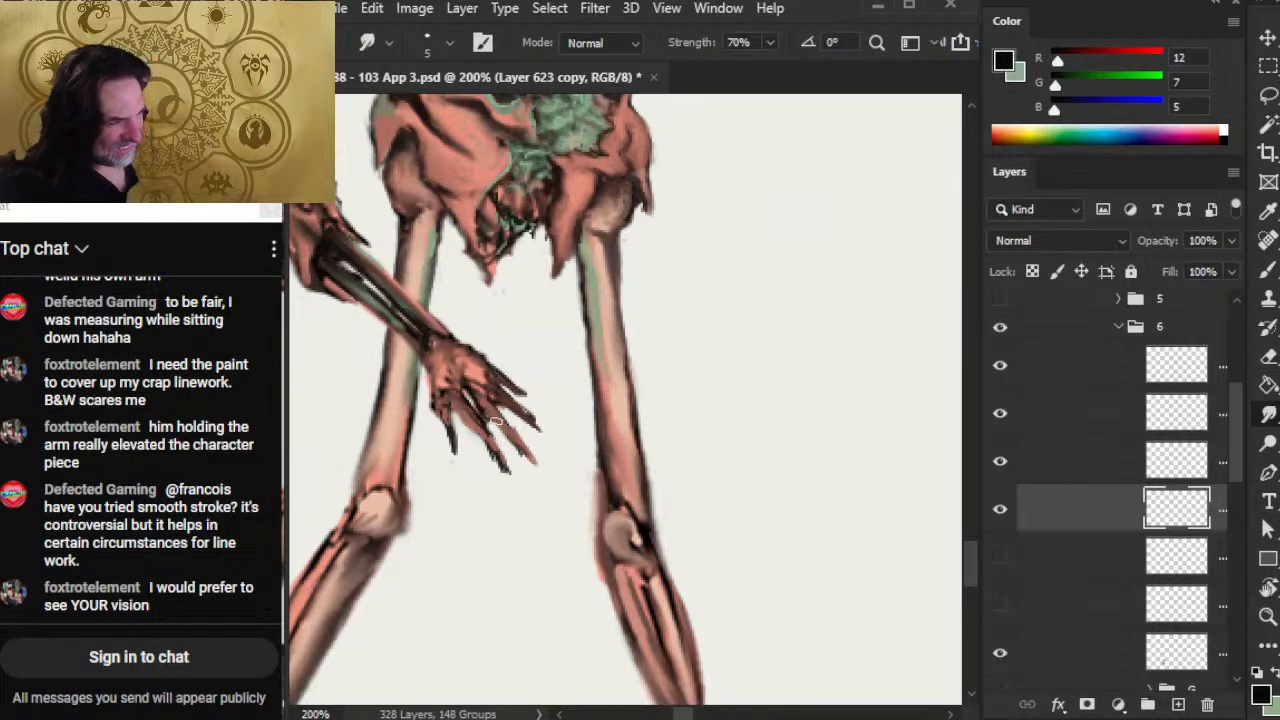
Step: Sample salmon pink from the hand, paint highlights over the knuckles and finger bases, and smudge them down the fingers
{"action": "key", "text": "b"}
{"action": "left_click", "coordinate": [487, 378], "text": "alt"}
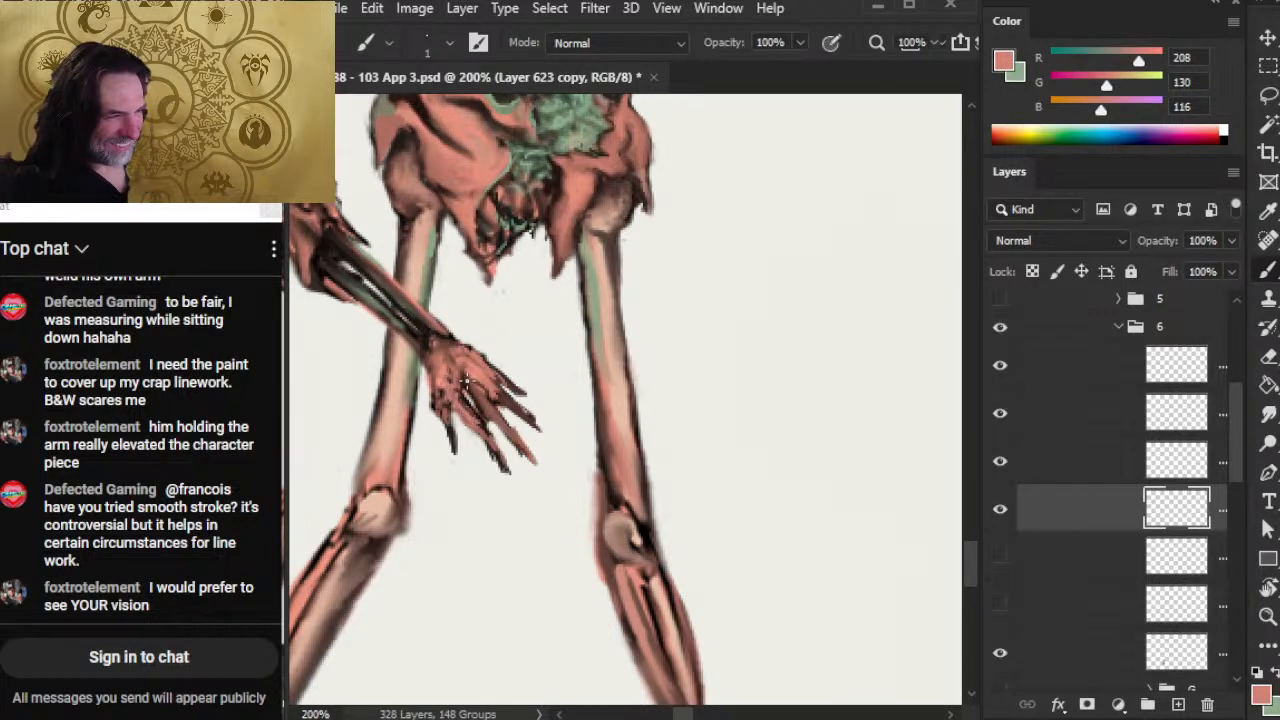
{"action": "key", "text": "r"}
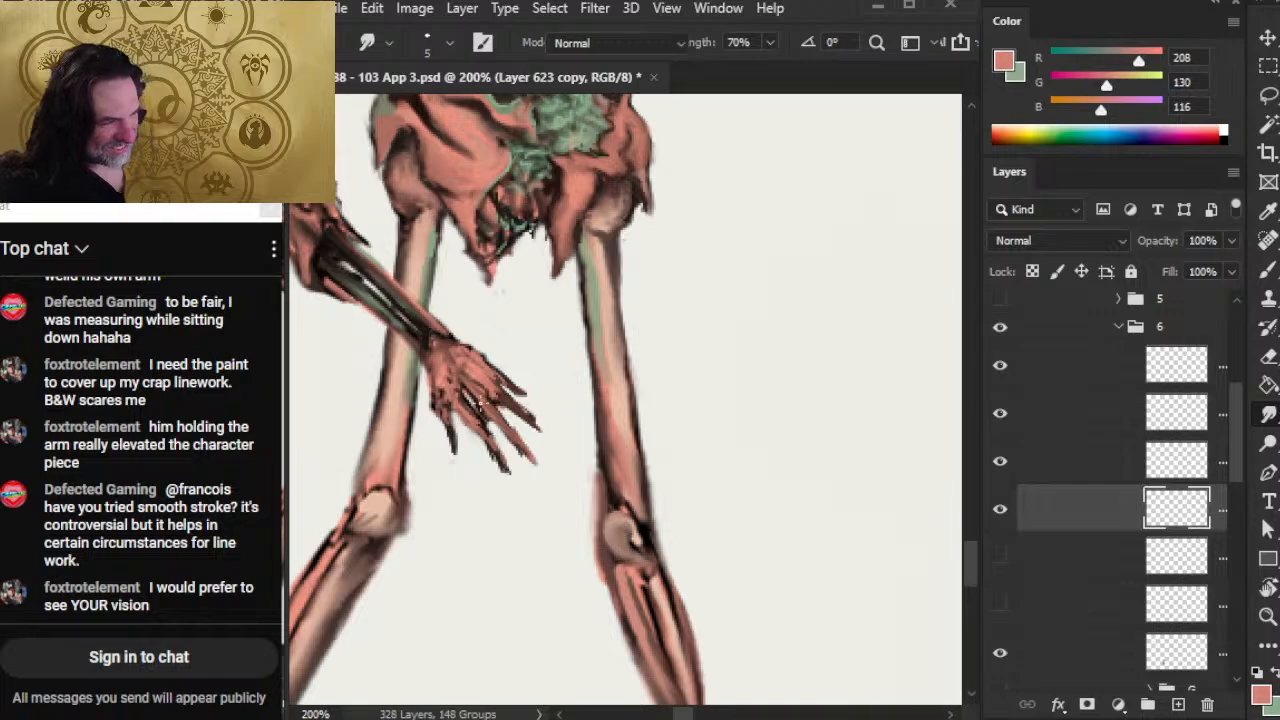
{"action": "left_click_drag", "start_coordinate": [496, 434], "coordinate": [504, 454]}
Step: Sample near-black, paint dark lines between the knuckles and hand bones, smudge them, and clean up the finger edges with the Eraser
{"action": "key", "text": "b"}
{"action": "left_click", "coordinate": [478, 413], "text": "alt"}
{"action": "left_click_drag", "start_coordinate": [485, 405], "coordinate": [463, 373]}
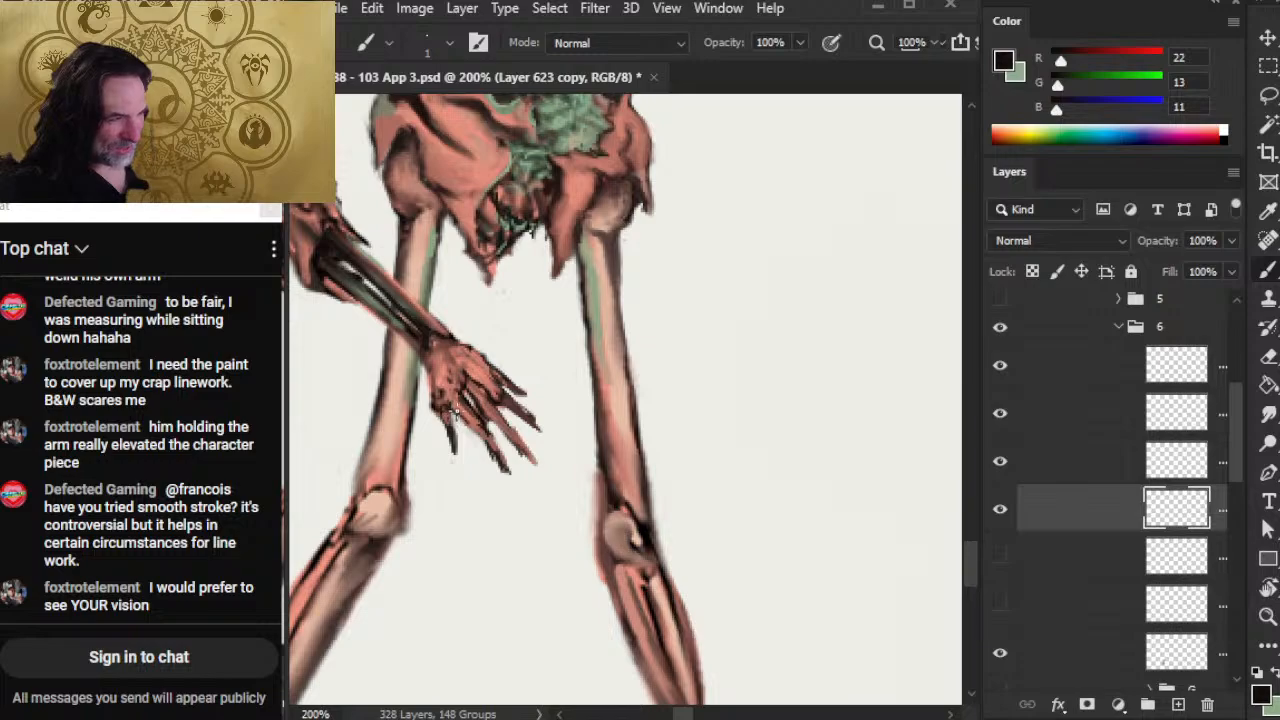
{"action": "key", "text": "r"}
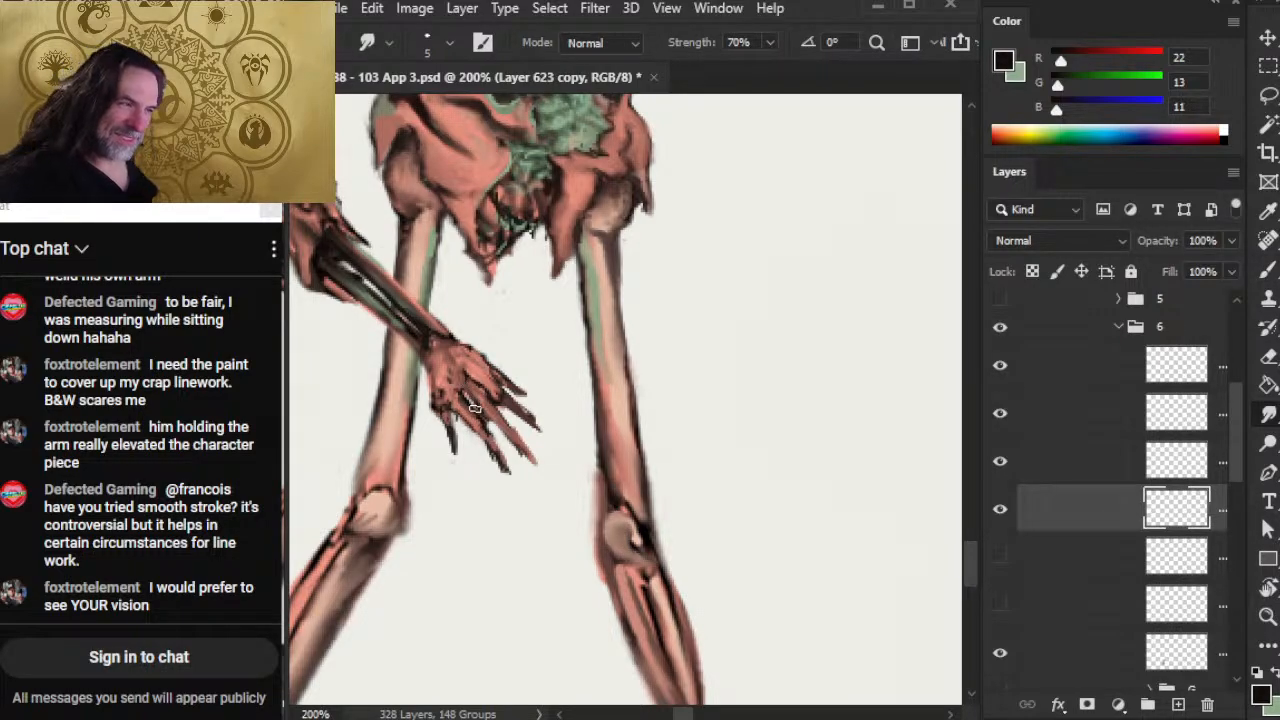
{"action": "key", "text": "b"}
{"action": "key", "text": "r"}
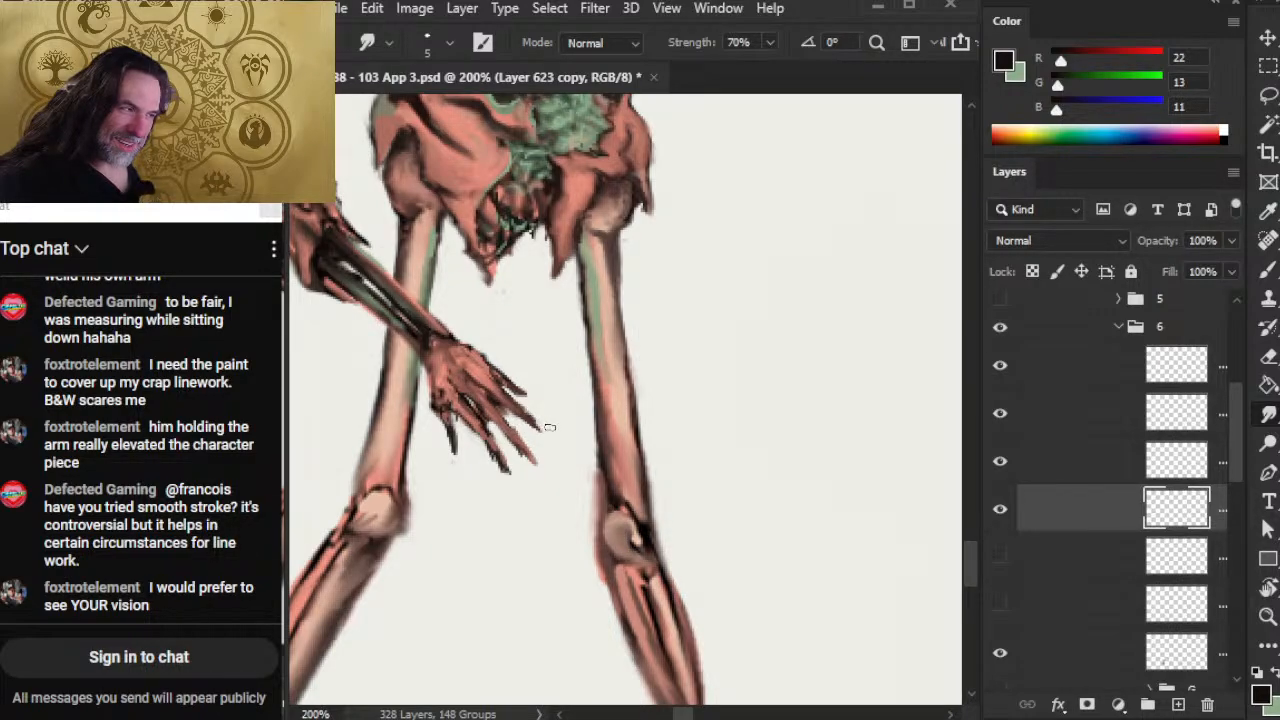
{"action": "key", "text": "e"}
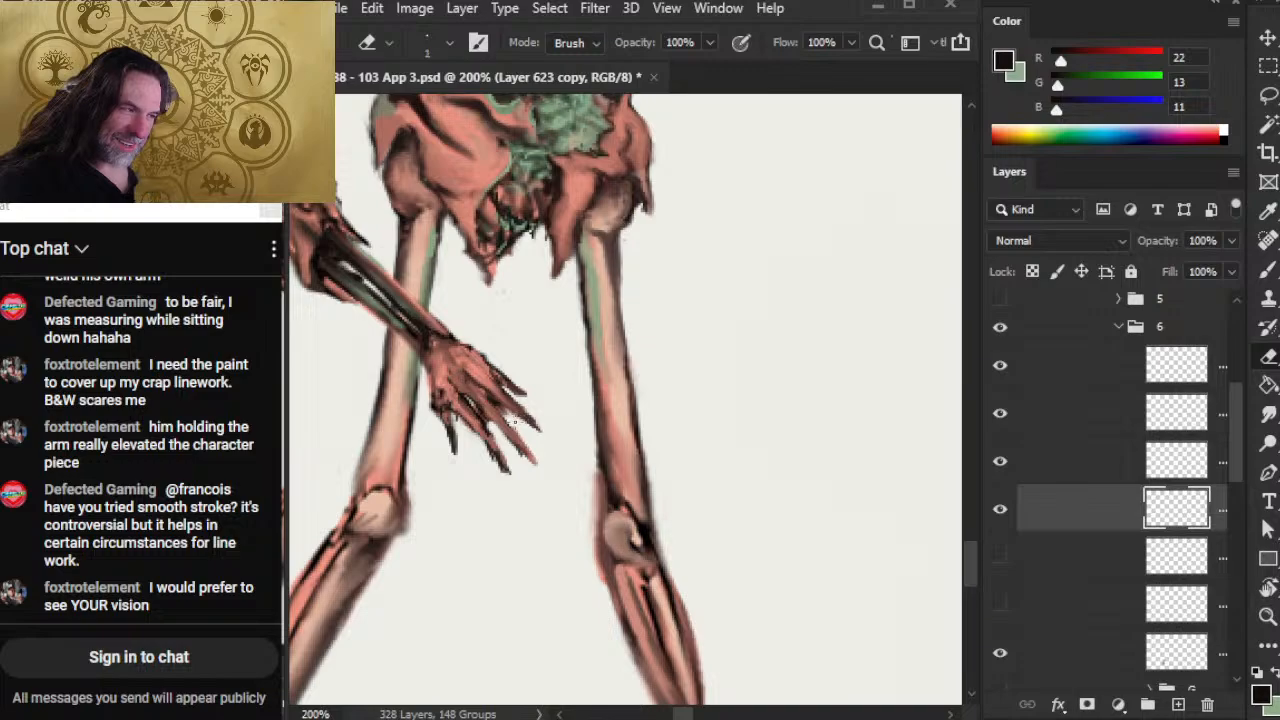
{"action": "key", "text": "r"}
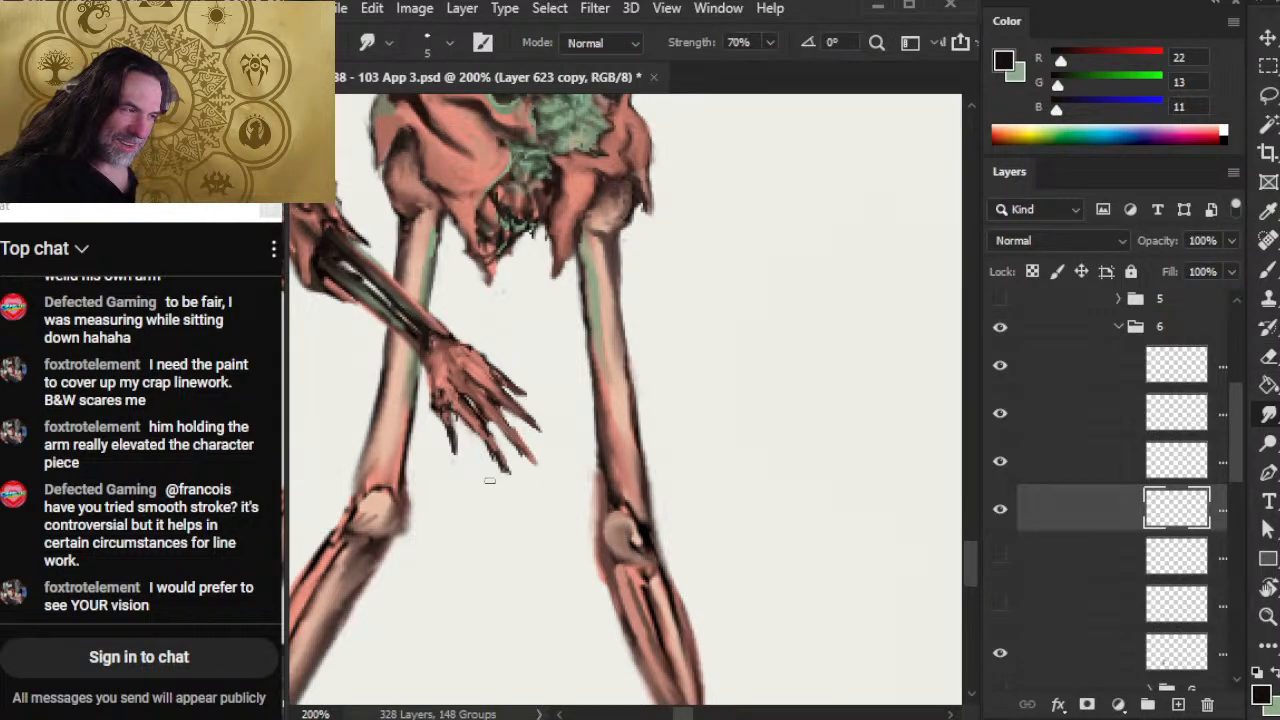
Step: Sharpen the hanging hand's fingertips by alternately erasing stray edges and smudging the finger outlines
{"action": "key", "text": "e"}
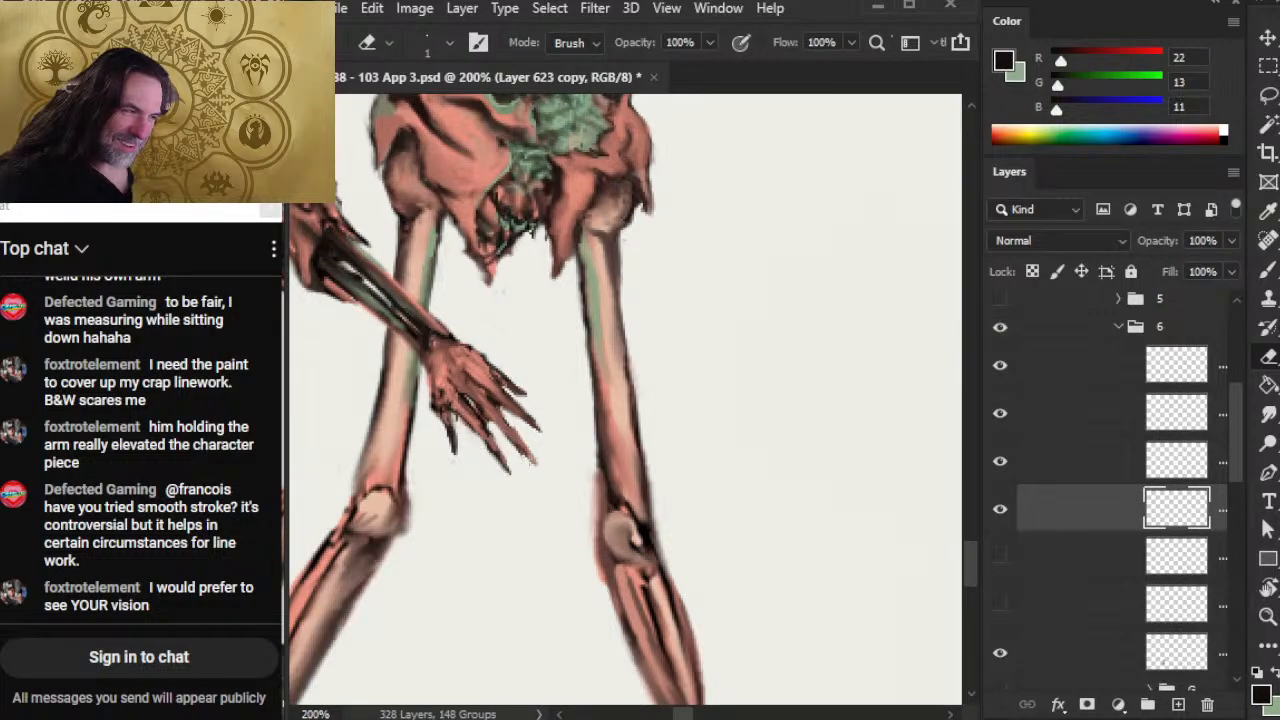
{"action": "key", "text": "r"}
{"action": "key", "text": "e"}
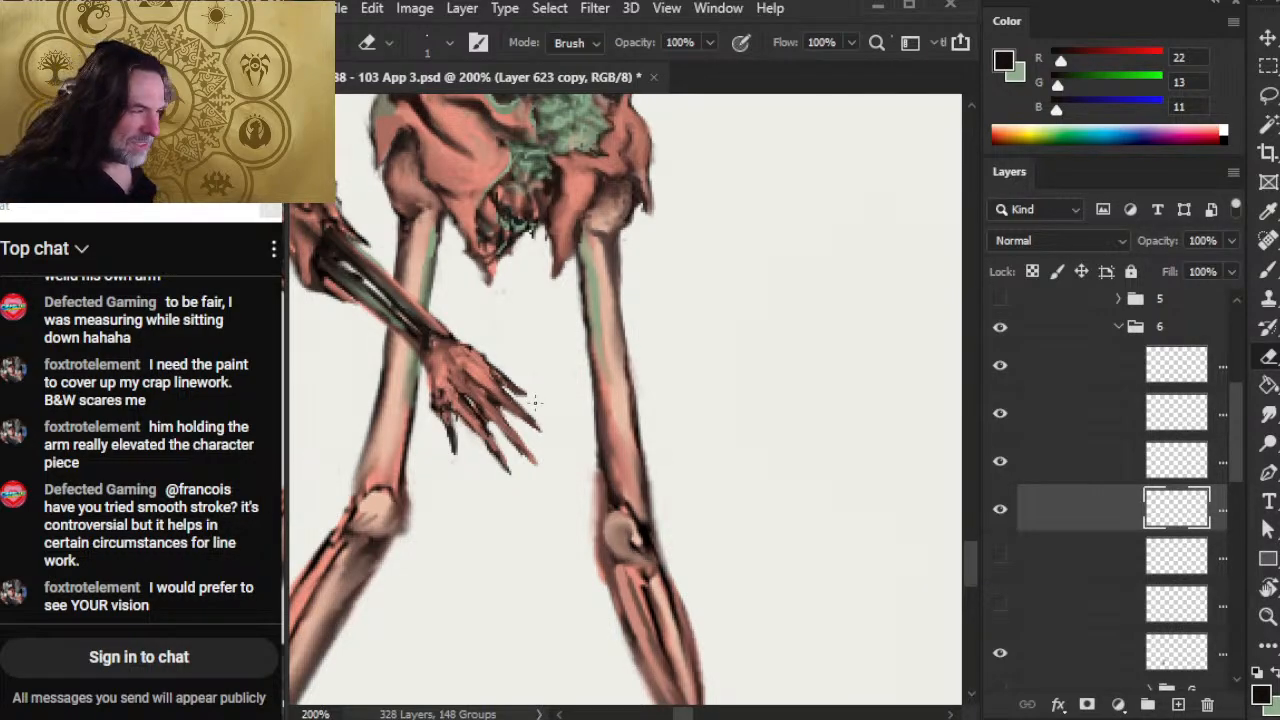
{"action": "key", "text": "r"}
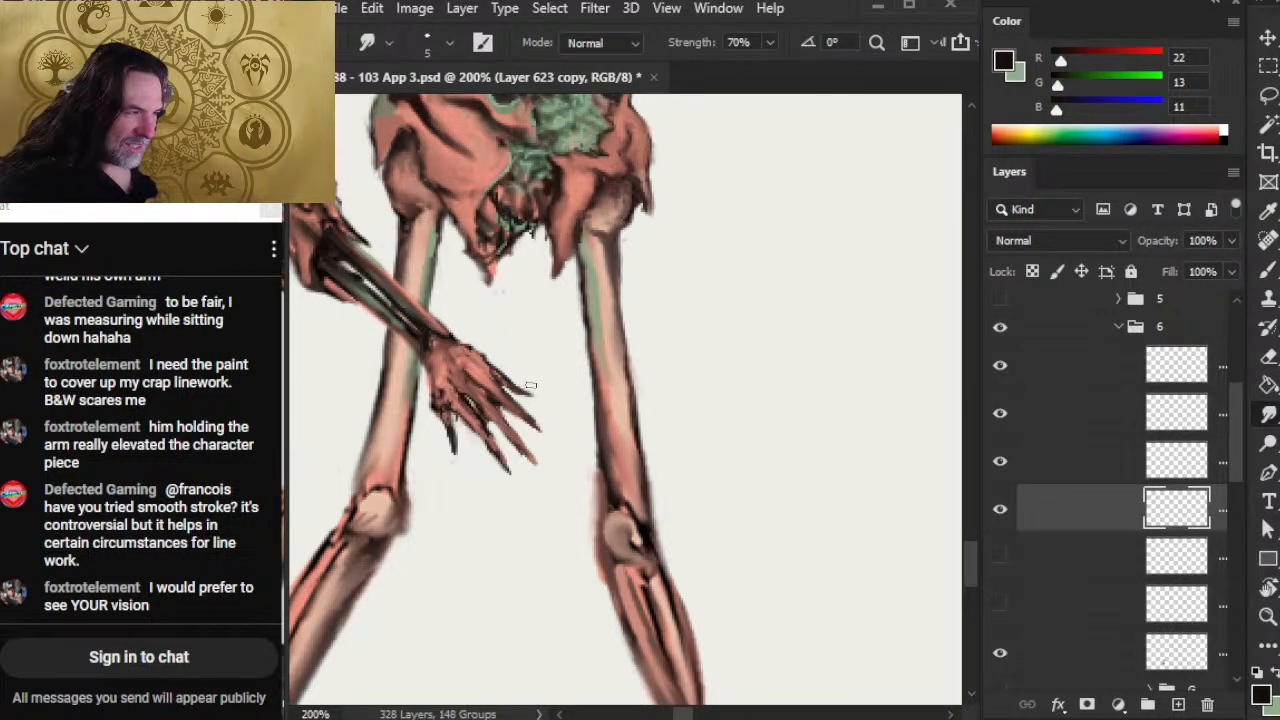
{"action": "key", "text": "e"}
{"action": "key", "text": "r"}
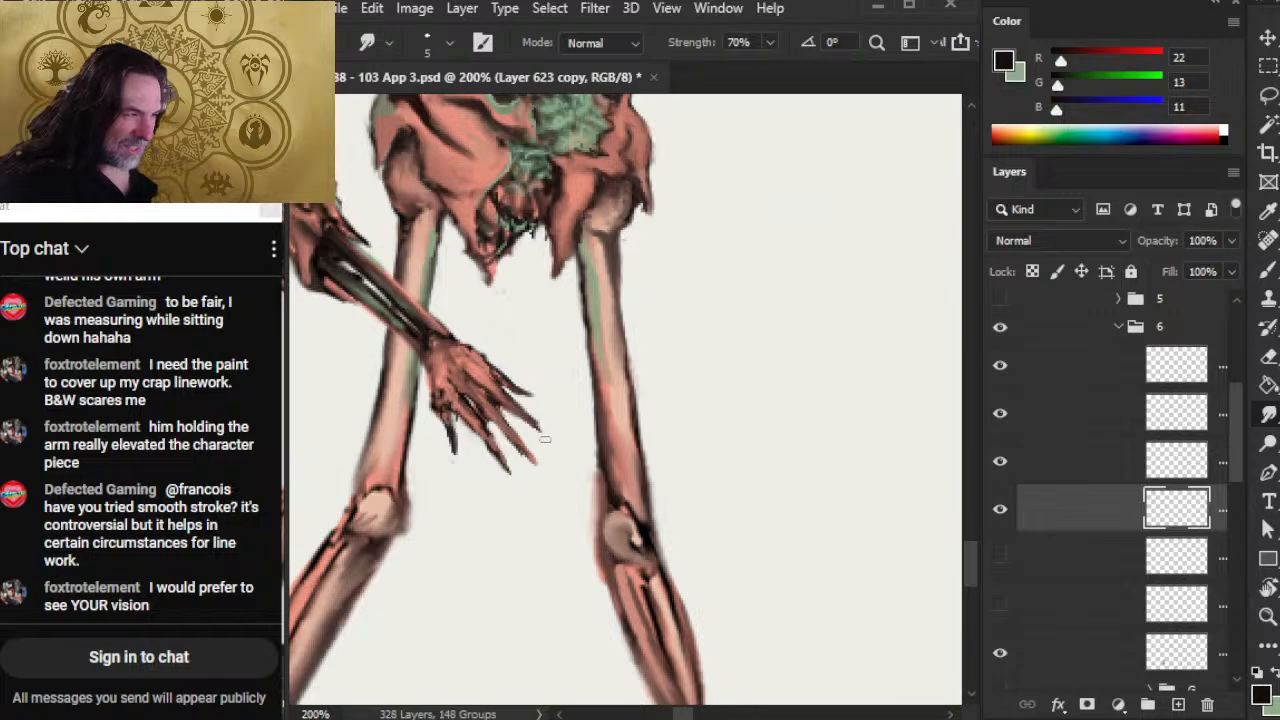
{"action": "key", "text": "e"}
Step: Sample dark brown from the shin, create a new layer, and paint shadow over the thigh behind the hand and its knee, smudging the thigh shadow
{"action": "key", "text": "z"}
{"action": "left_click_drag", "start_coordinate": [554, 434], "coordinate": [491, 400]}
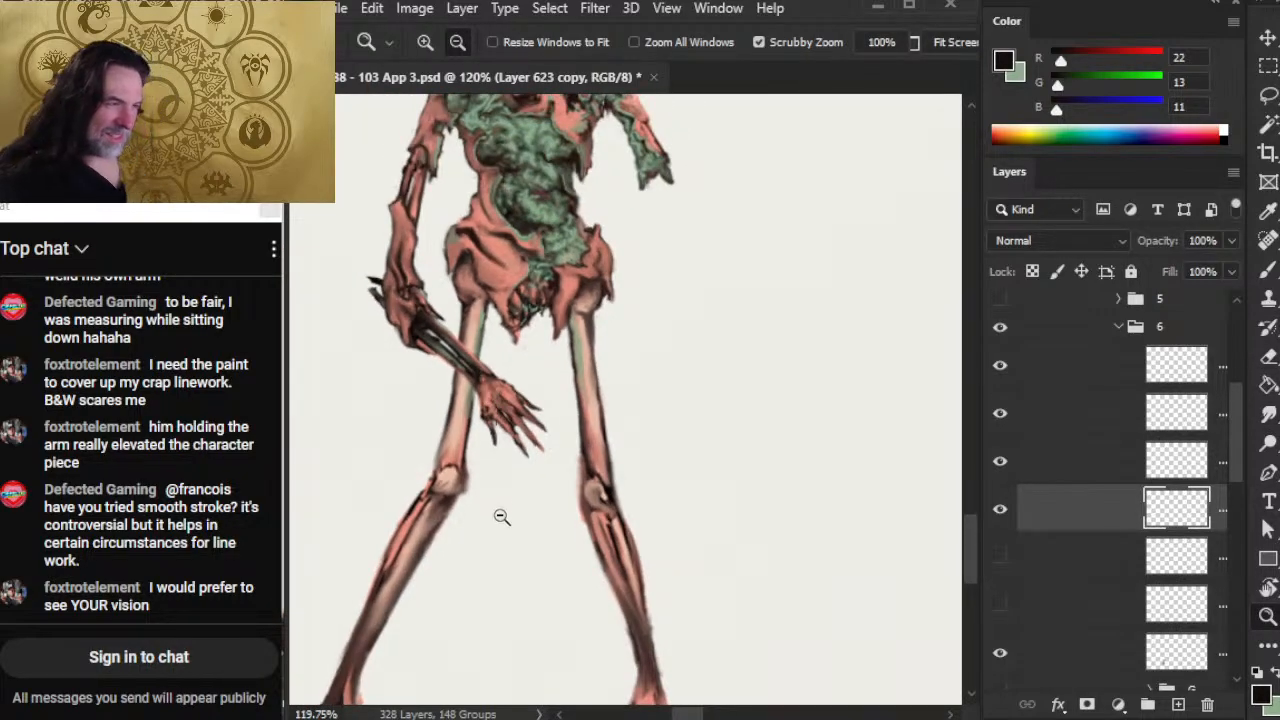
{"action": "left_click_drag", "start_coordinate": [519, 545], "coordinate": [404, 594]}
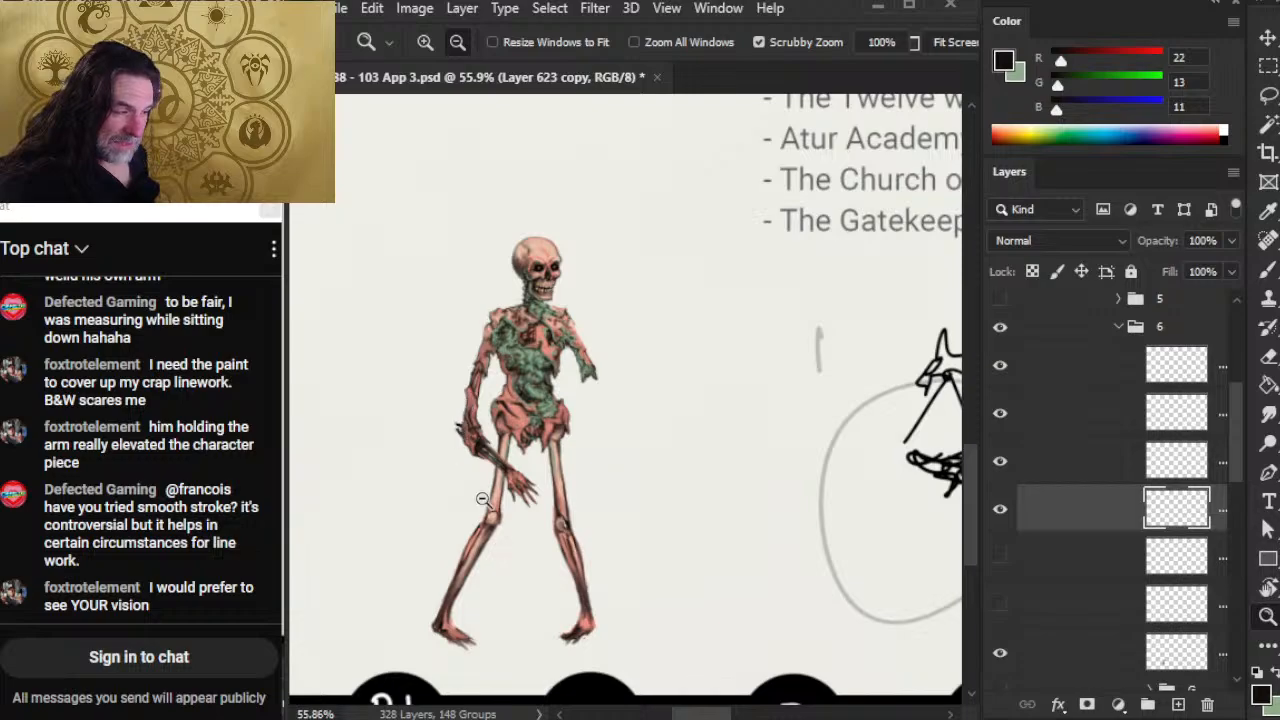
{"action": "left_click_drag", "start_coordinate": [482, 514], "coordinate": [531, 528]}
{"action": "key", "text": "b"}
{"action": "left_click", "coordinate": [436, 626], "text": "alt"}
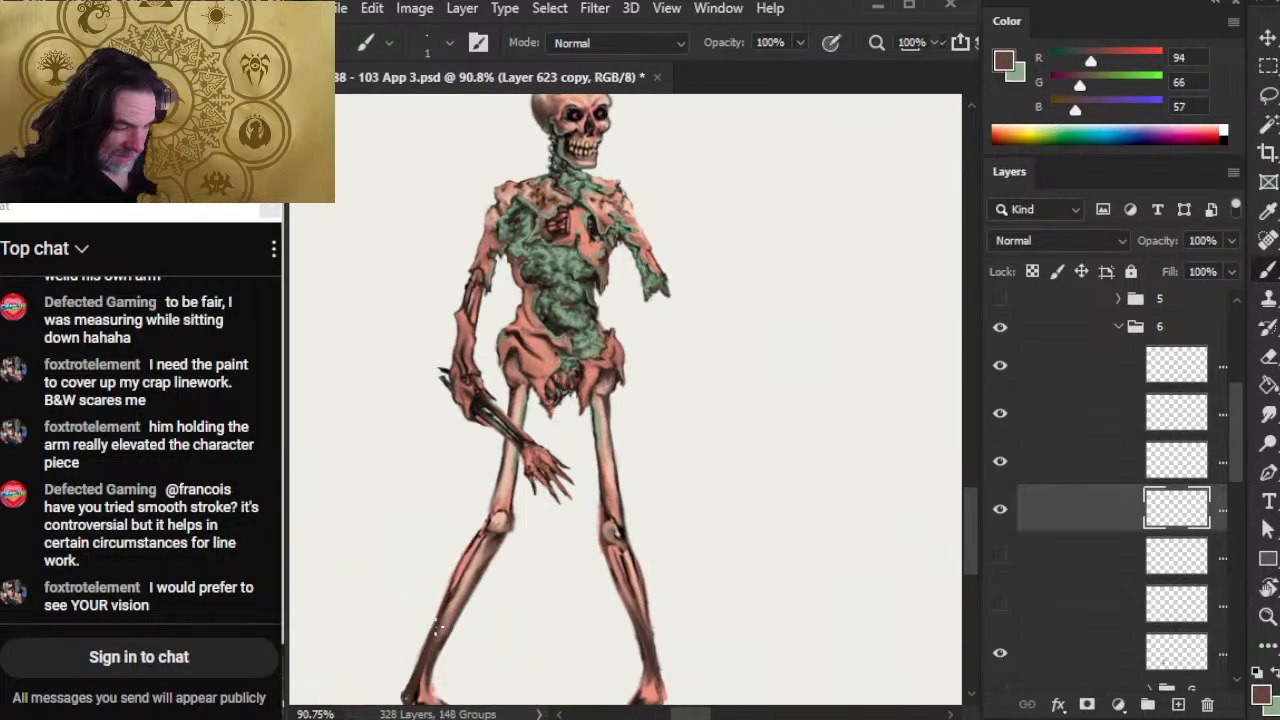
{"action": "left_click", "coordinate": [1064, 662]}
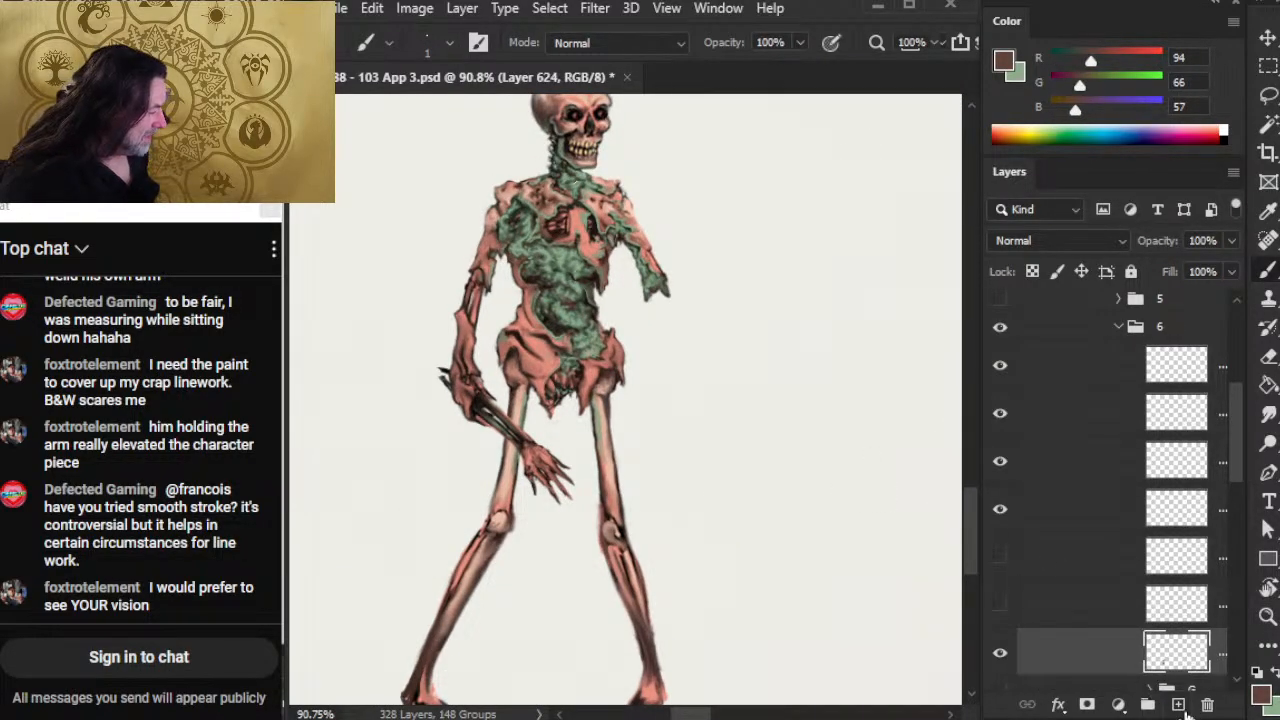
{"action": "left_click", "coordinate": [1176, 704]}
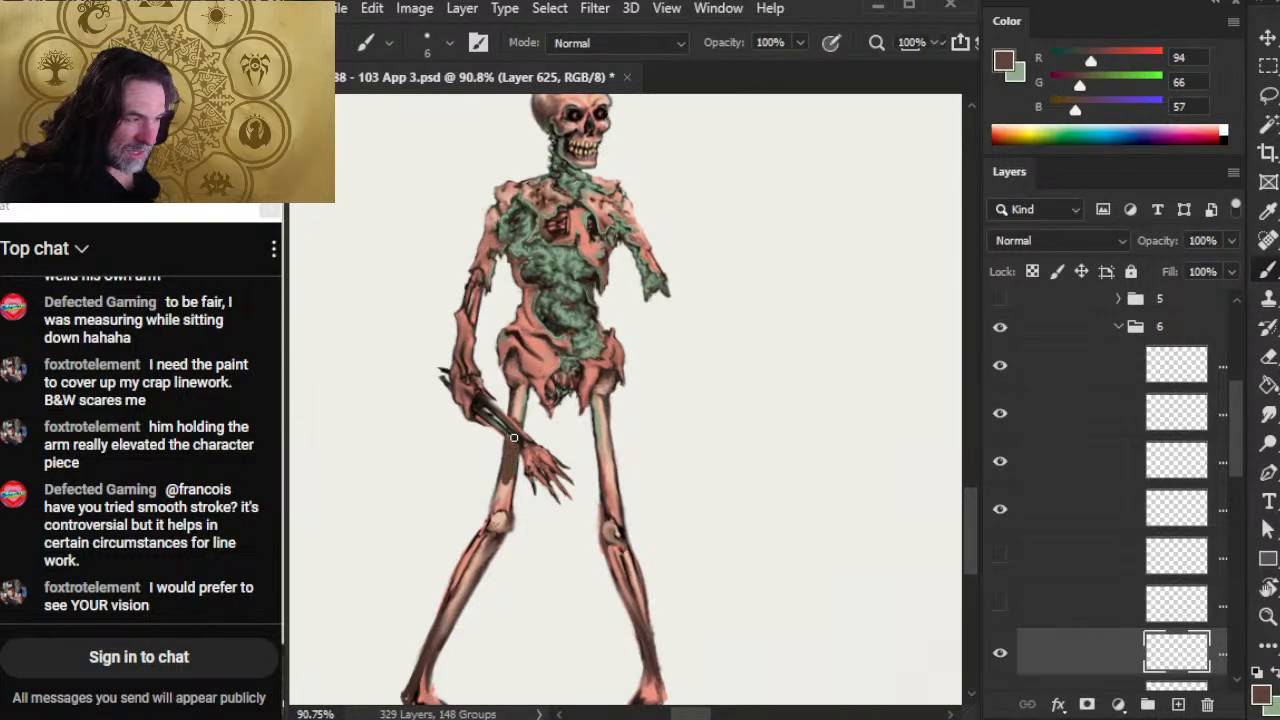
{"action": "key", "text": "r"}
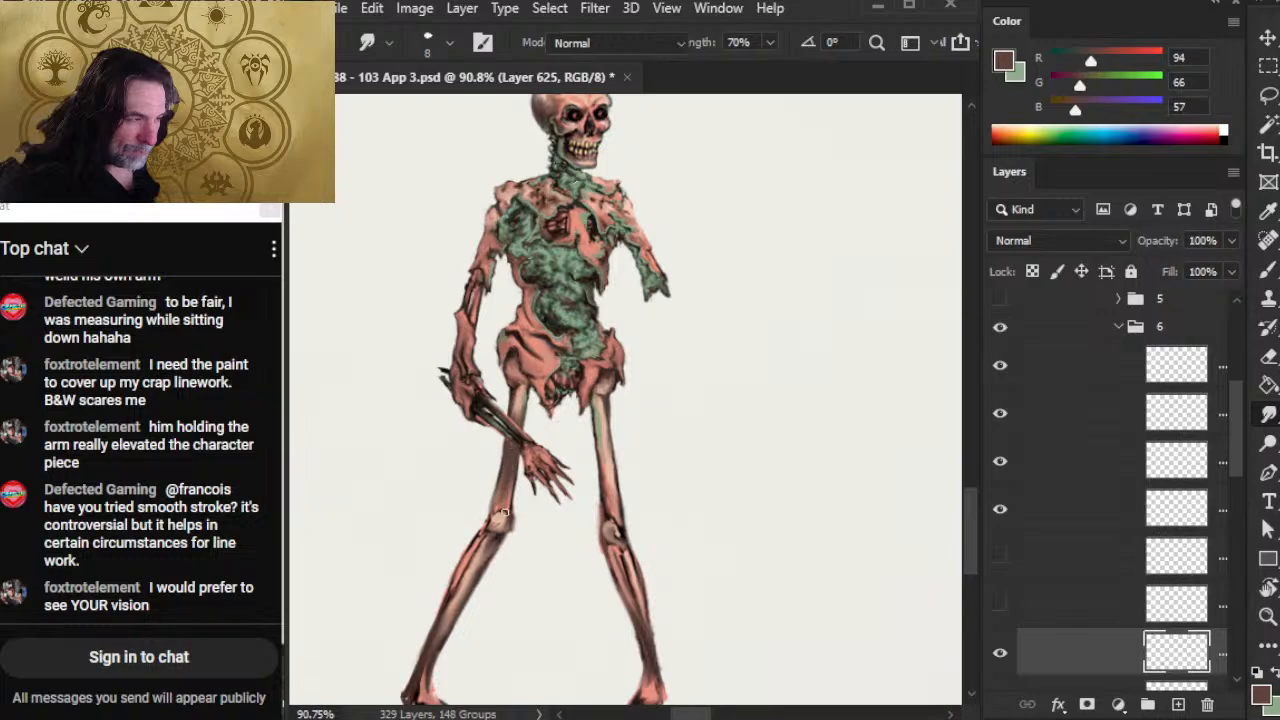
{"action": "key", "text": "b"}
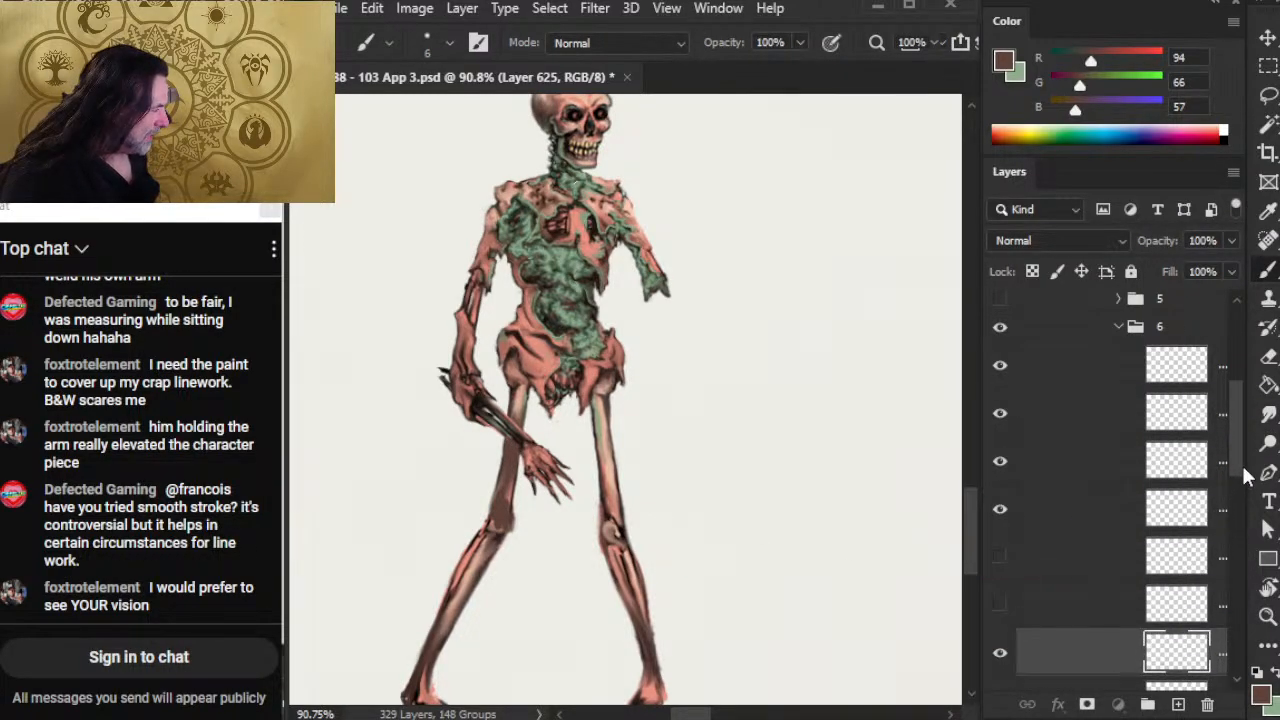
Step: Show groups 5, 4, 2 and 1 inside the front line group alongside the current figure
{"action": "scroll", "coordinate": [1245, 480], "scroll_direction": "down", "scroll_amount": 2}
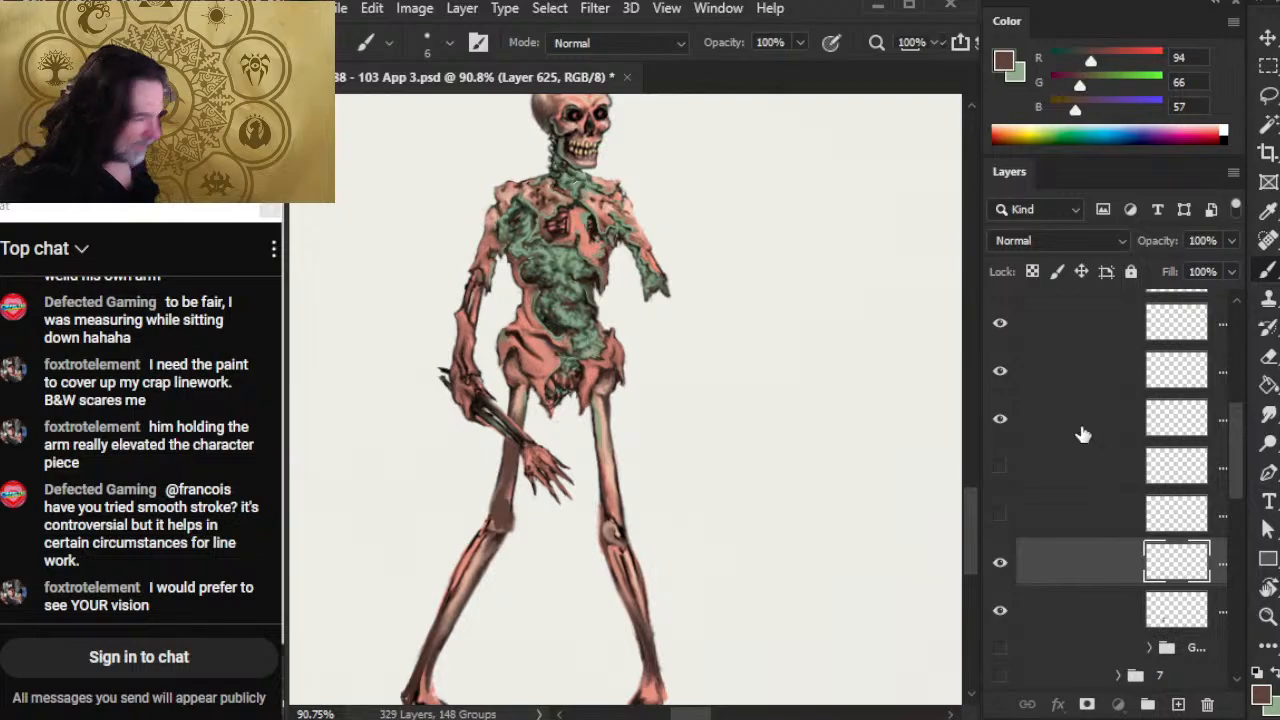
{"action": "left_click_drag", "start_coordinate": [1244, 497], "coordinate": [1238, 442]}
{"action": "scroll", "coordinate": [1095, 398], "scroll_direction": "up", "scroll_amount": 2}
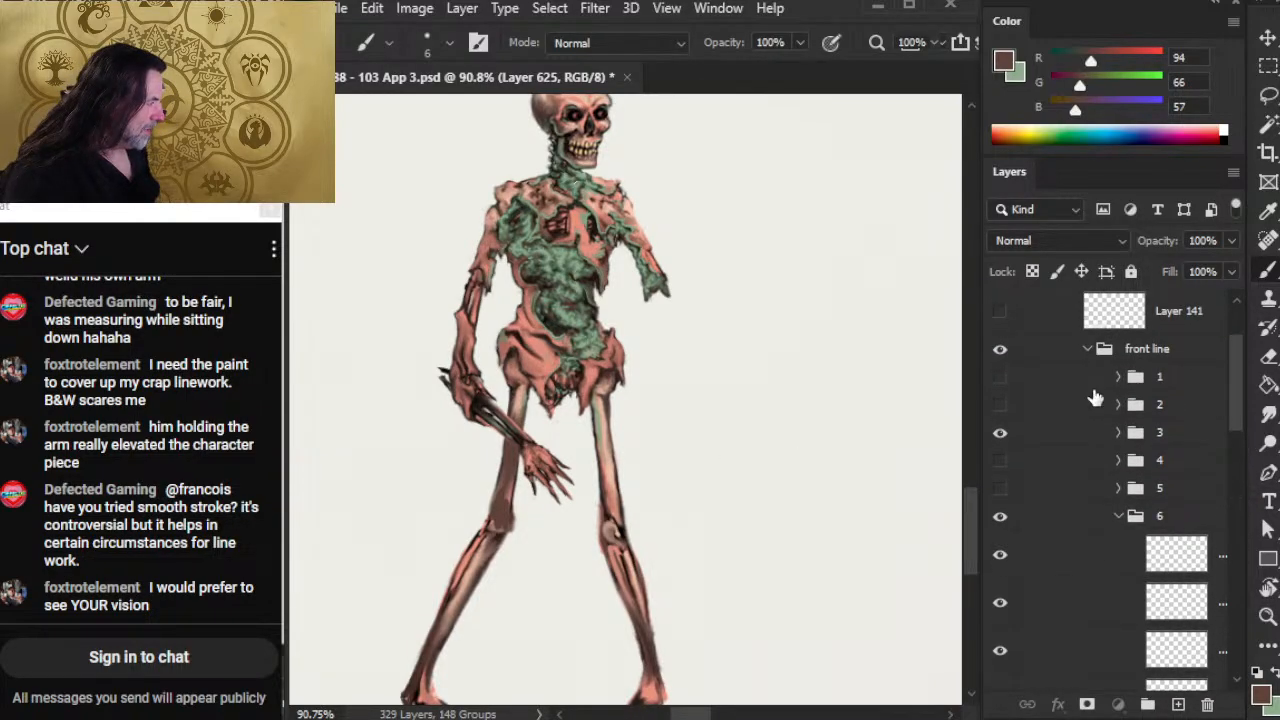
{"action": "left_click", "coordinate": [1000, 488]}
{"action": "left_click", "coordinate": [1000, 460]}
{"action": "left_click", "coordinate": [1000, 404]}
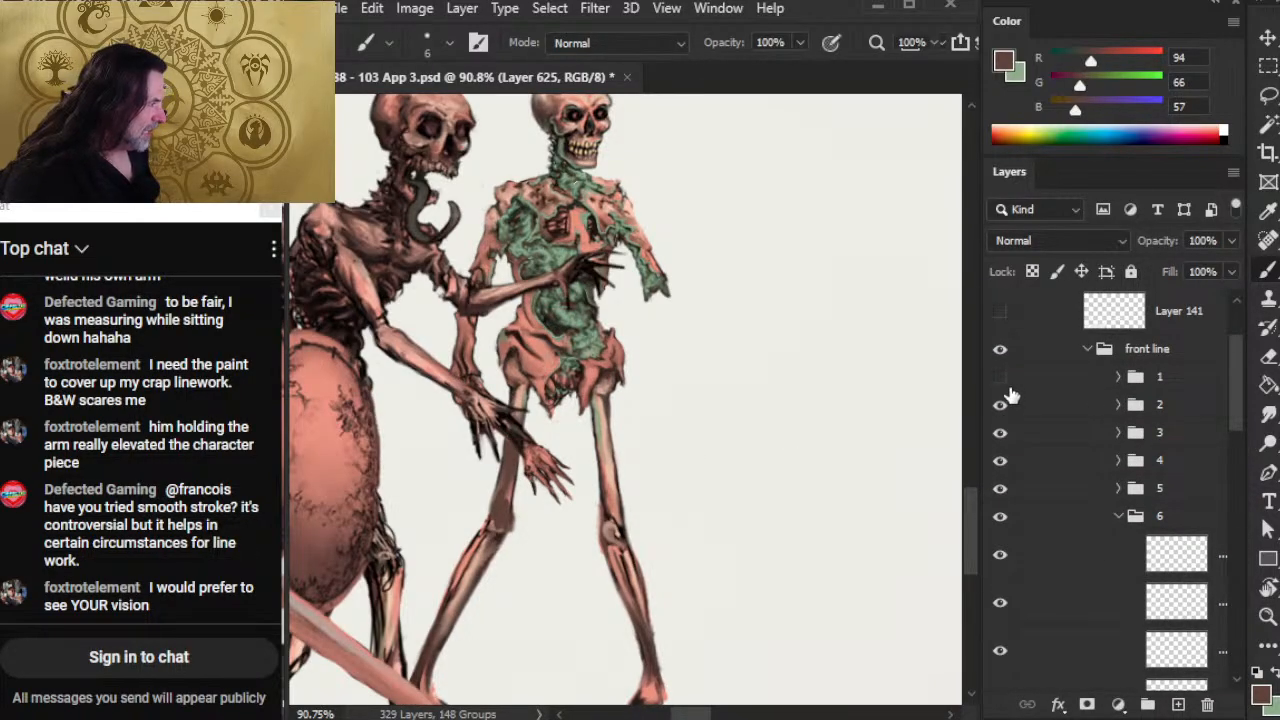
{"action": "left_click", "coordinate": [1000, 376]}
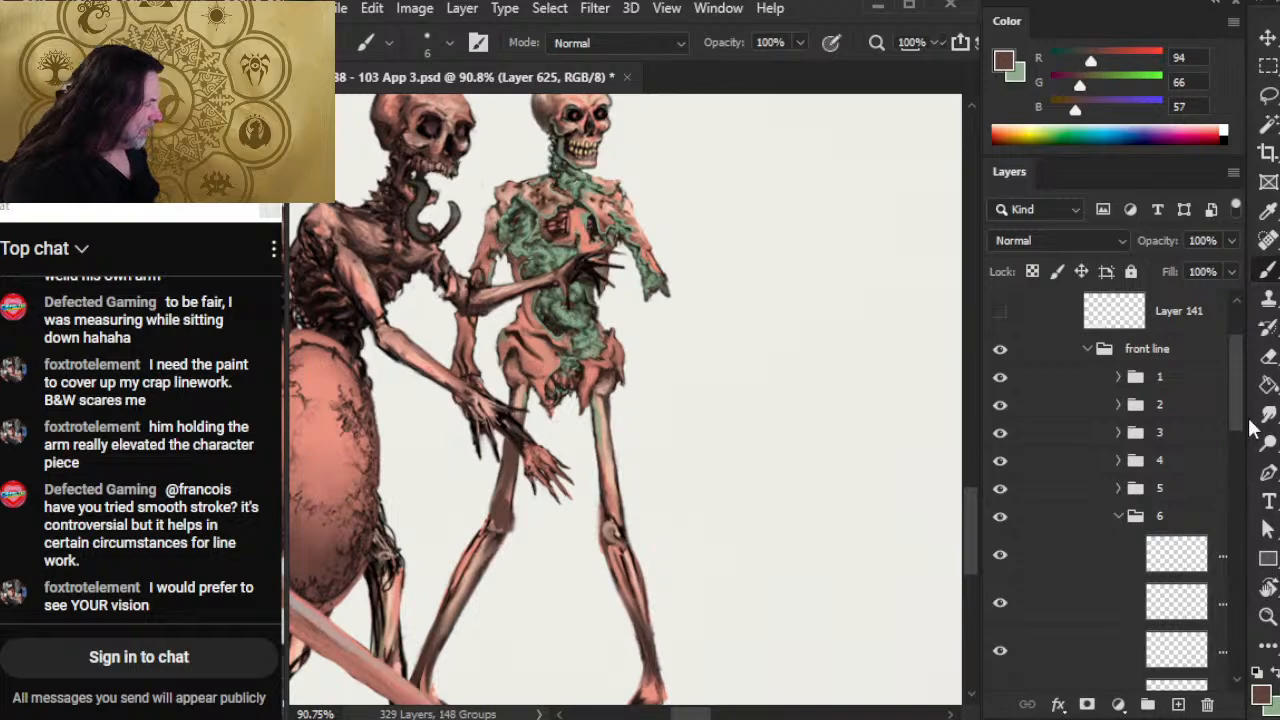
Step: Identify group 5 by toggling its visibility, and nudge that hunched skeleton up and right, closer to the green-torso skeleton
{"action": "left_click_drag", "start_coordinate": [642, 487], "coordinate": [720, 538]}
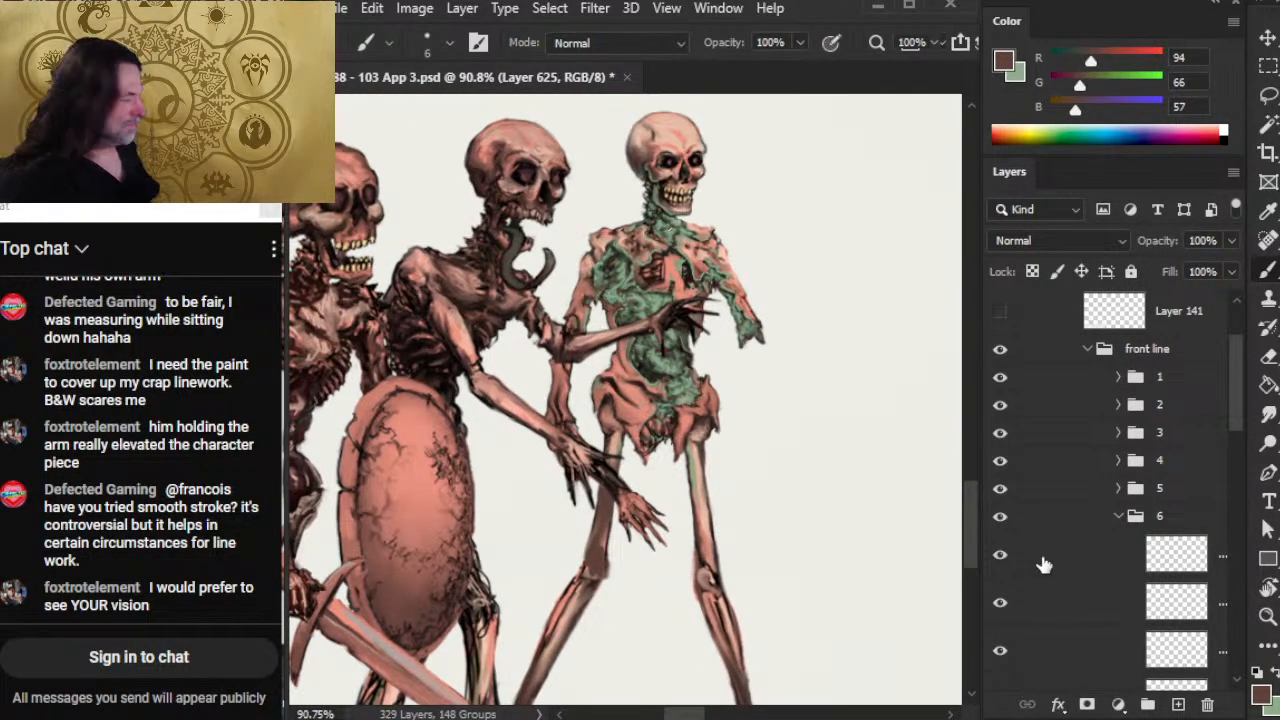
{"action": "left_click", "coordinate": [1001, 489]}
{"action": "left_click", "coordinate": [1001, 489]}
{"action": "left_click", "coordinate": [1020, 489]}
{"action": "key", "text": "v"}
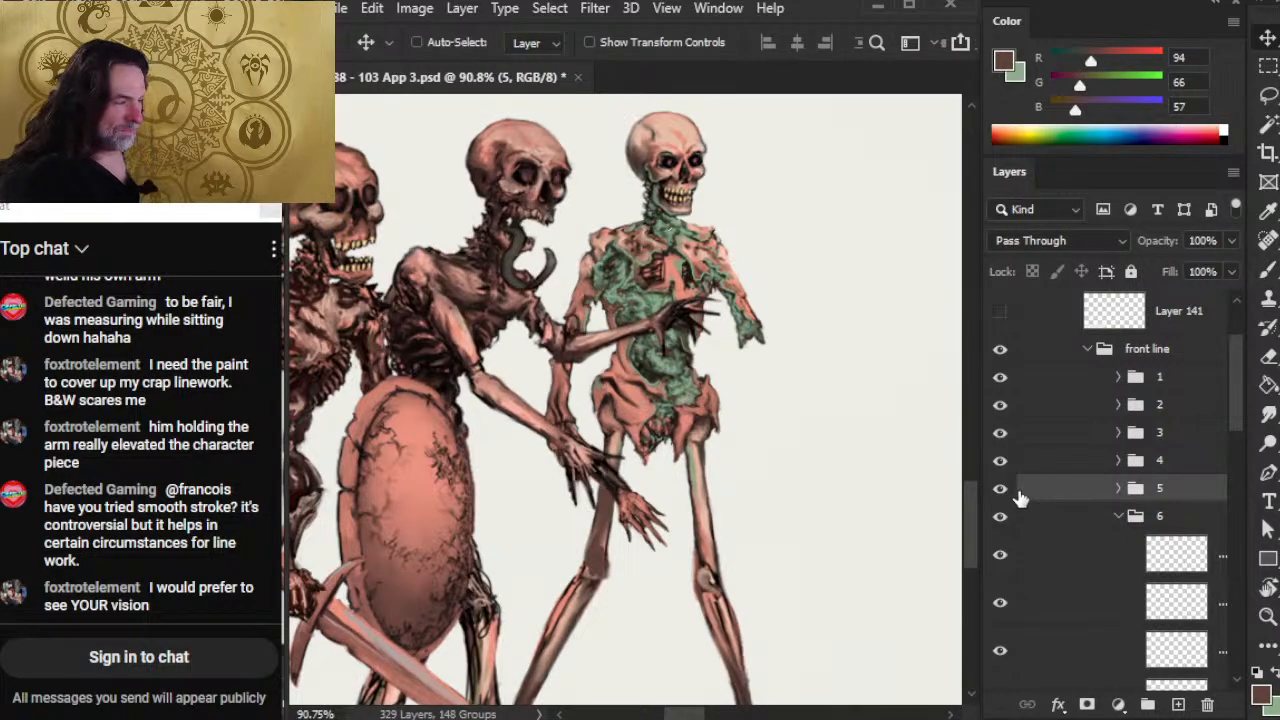
{"action": "key", "text": "Up"}
{"action": "key", "text": "Up"}
{"action": "key", "text": "Up"}
{"action": "key", "text": "Up"}
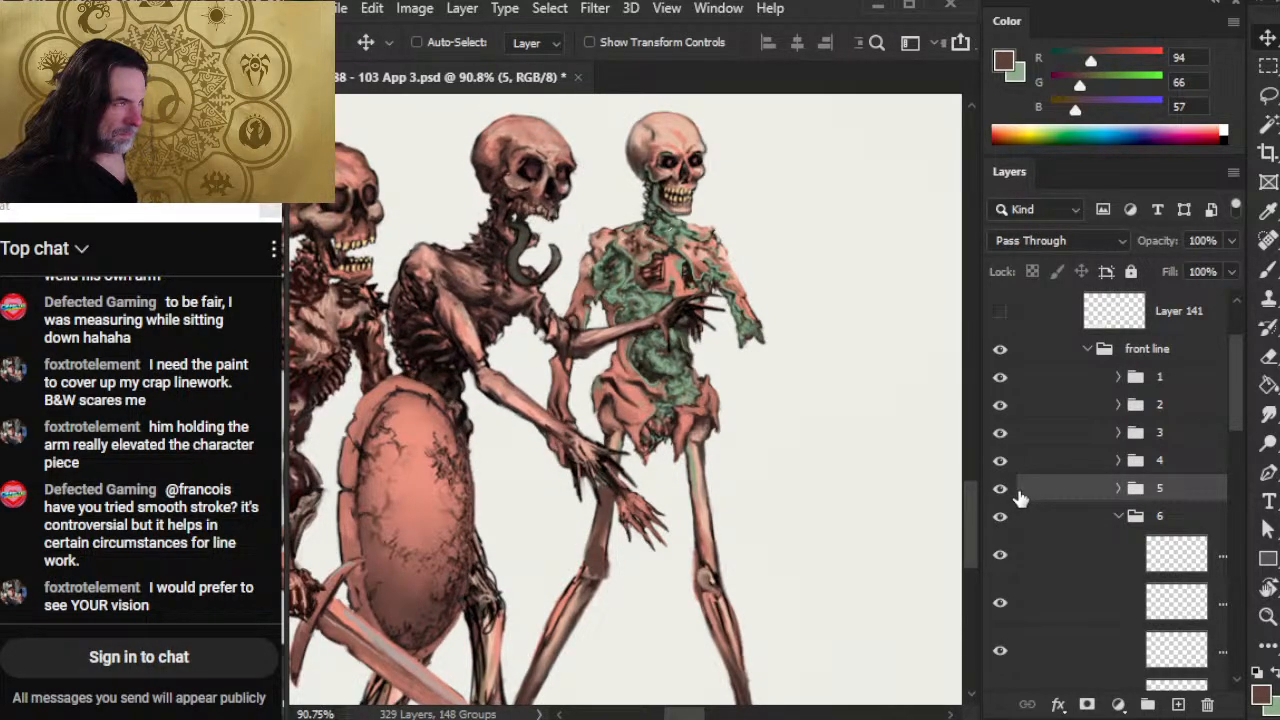
{"action": "key", "text": "Up"}
{"action": "key", "text": "Up"}
{"action": "key", "text": "Up"}
{"action": "key", "text": "Up"}
{"action": "key", "text": "Up"}
{"action": "key", "text": "Up"}
{"action": "key", "text": "Up"}
{"action": "key", "text": "Up"}
{"action": "key", "text": "Right"}
{"action": "key", "text": "Right"}
{"action": "key", "text": "Right"}
{"action": "key", "text": "Right"}
{"action": "key", "text": "Right"}
{"action": "key", "text": "Right"}
{"action": "key", "text": "Right"}
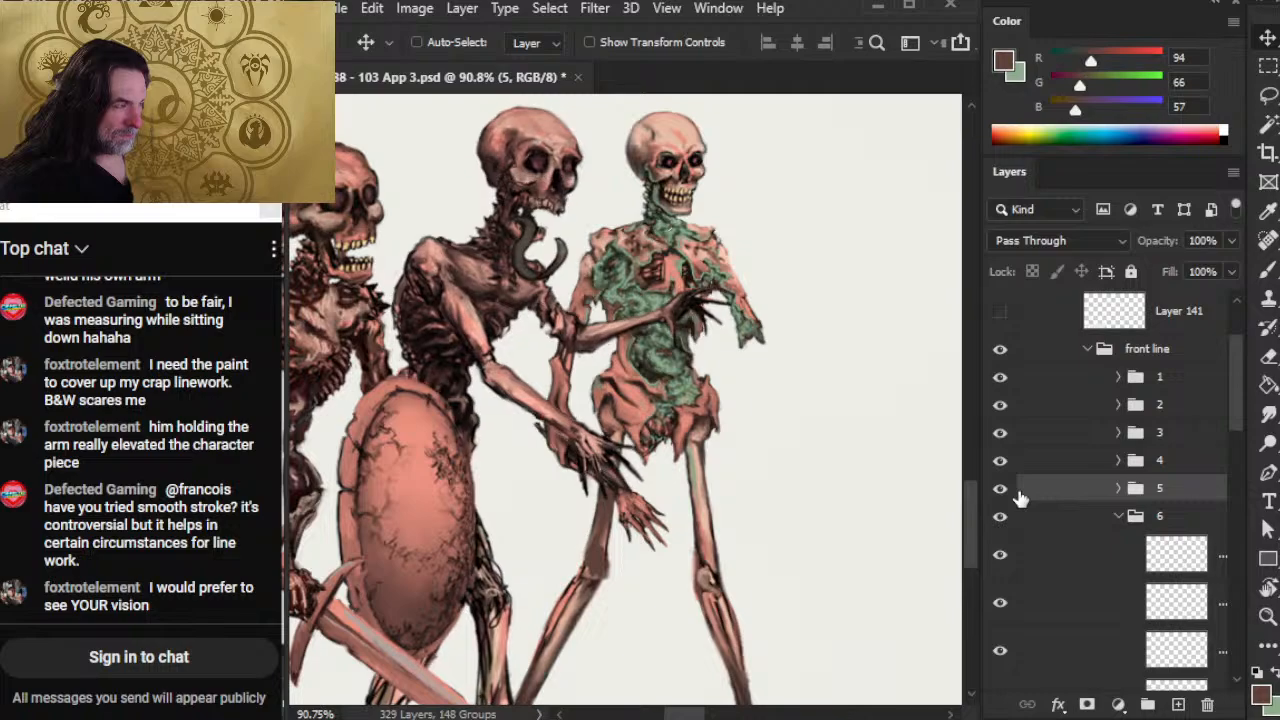
{"action": "key", "text": "Down"}
{"action": "key", "text": "Down"}
{"action": "key", "text": "Down"}
{"action": "key", "text": "Down"}
{"action": "key", "text": "Down"}
{"action": "key", "text": "Right"}
{"action": "key", "text": "Right"}
{"action": "key", "text": "Right"}
{"action": "key", "text": "Right"}
{"action": "key", "text": "Right"}
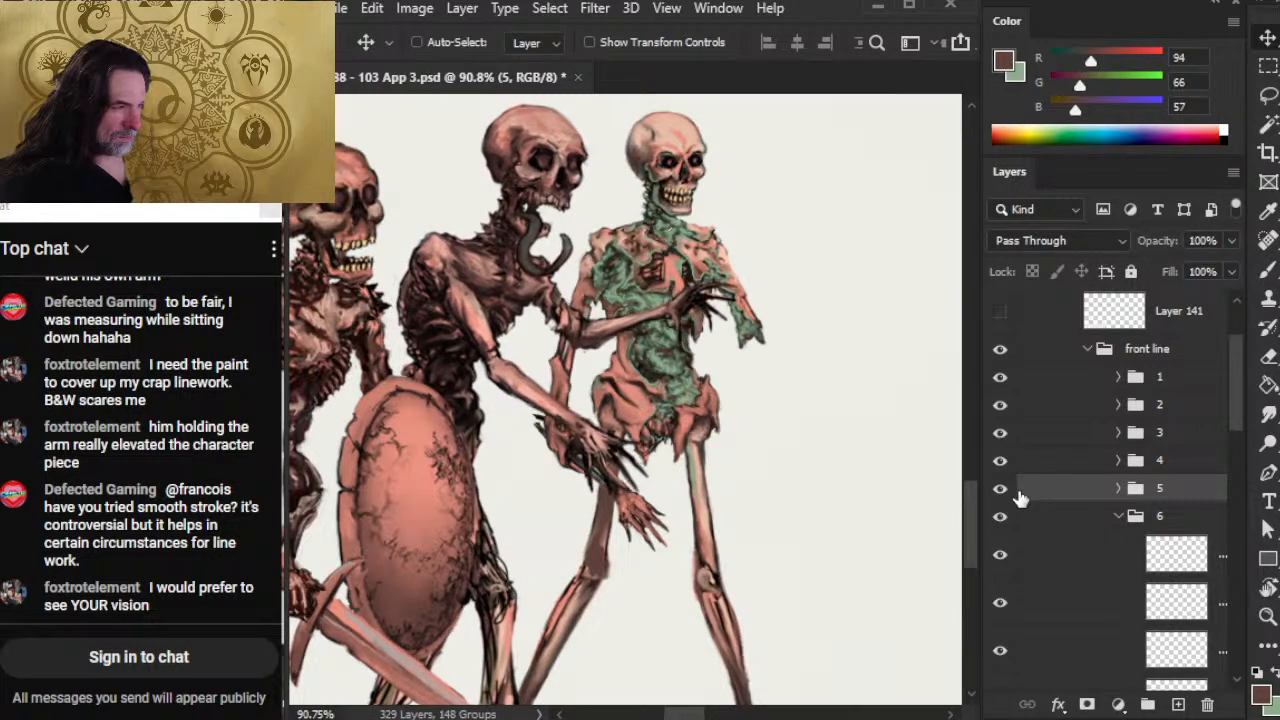
Step: Select group 4, the skeleton with sword and shield, and nudge it right toward the hunched skeleton, fine-tuning its height
{"action": "key", "text": "z"}
{"action": "left_click_drag", "start_coordinate": [700, 557], "coordinate": [587, 522]}
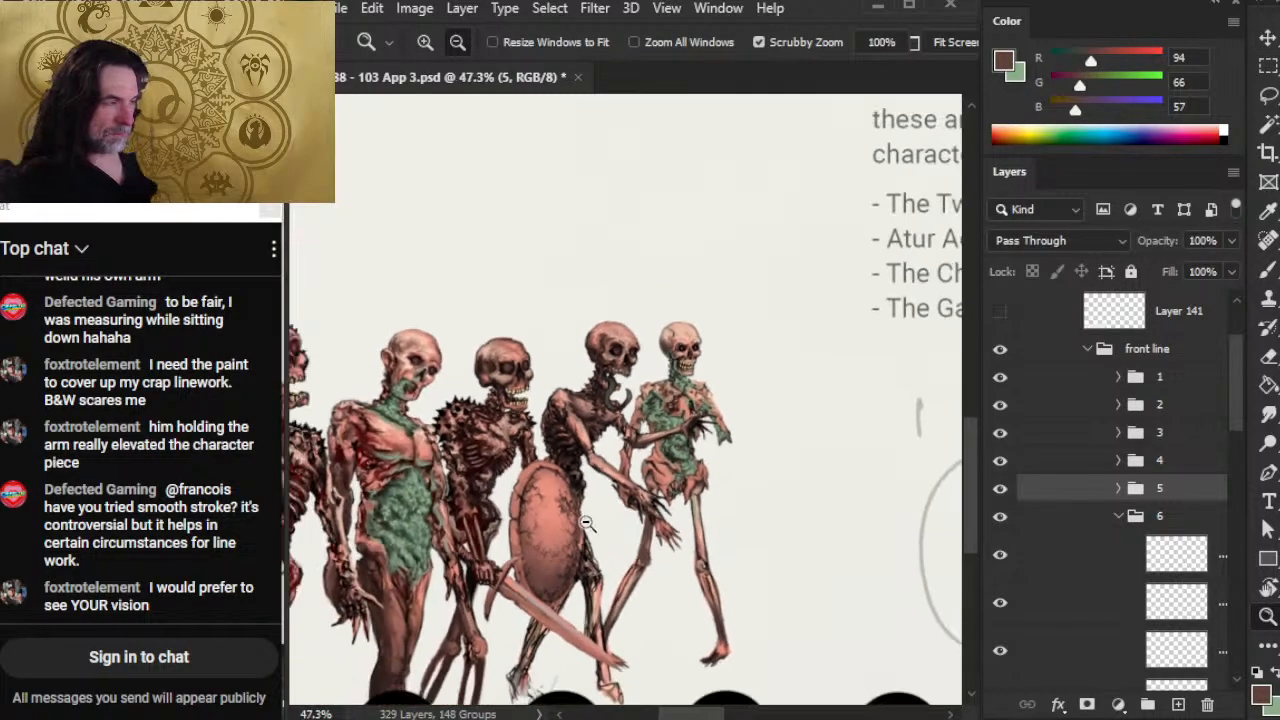
{"action": "scroll", "coordinate": [662, 530], "scroll_direction": "down", "scroll_amount": 1}
{"action": "left_click", "coordinate": [1078, 470]}
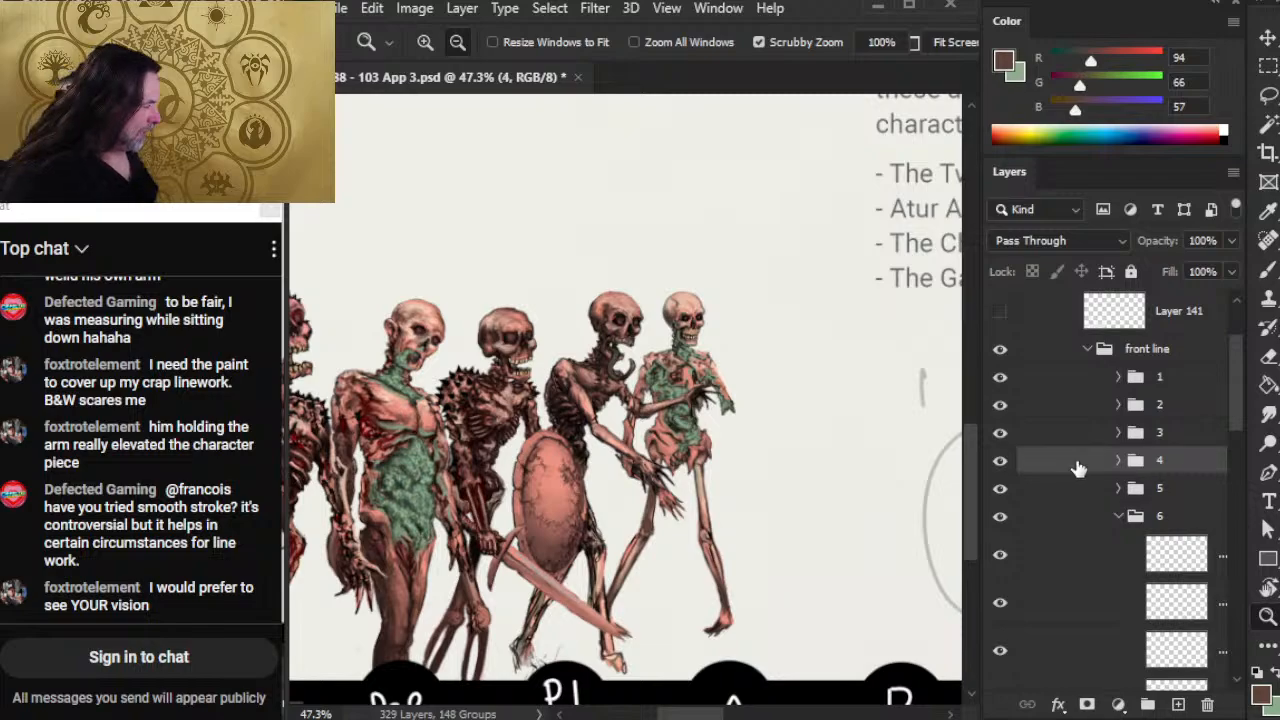
{"action": "key", "text": "v"}
{"action": "key", "text": "Right"}
{"action": "key", "text": "Right"}
{"action": "key", "text": "Right"}
{"action": "key", "text": "Right"}
{"action": "key", "text": "Down"}
{"action": "key", "text": "Down"}
{"action": "key", "text": "Down"}
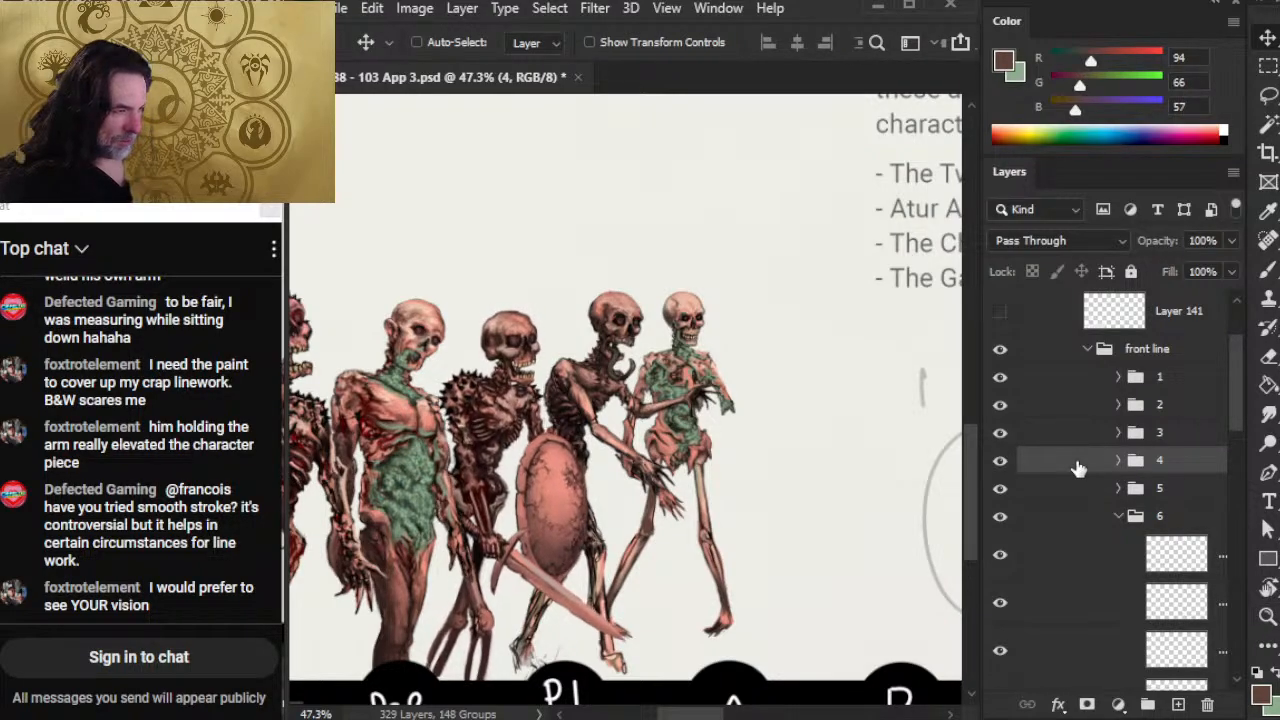
{"action": "key", "text": "Right"}
{"action": "key", "text": "Right"}
{"action": "key", "text": "Right"}
{"action": "key", "text": "Right"}
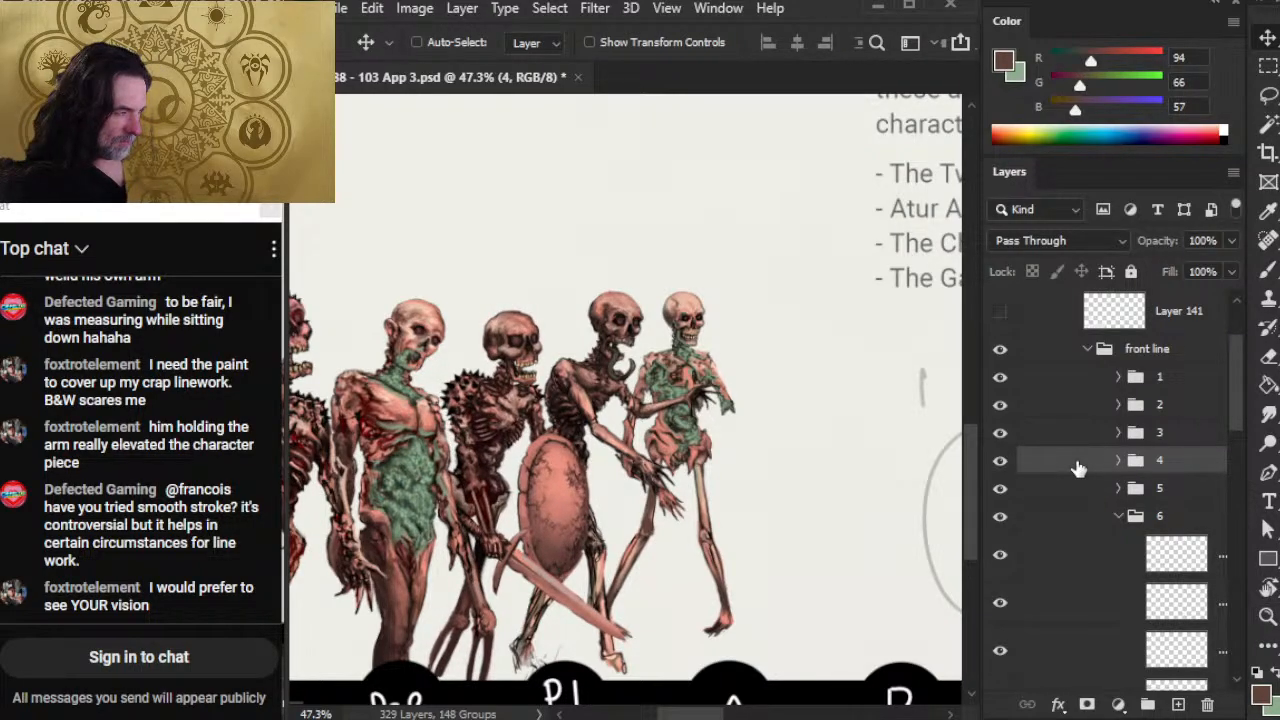
{"action": "key", "text": "Right"}
{"action": "key", "text": "Right"}
{"action": "key", "text": "Up"}
{"action": "key", "text": "Up"}
{"action": "key", "text": "Up"}
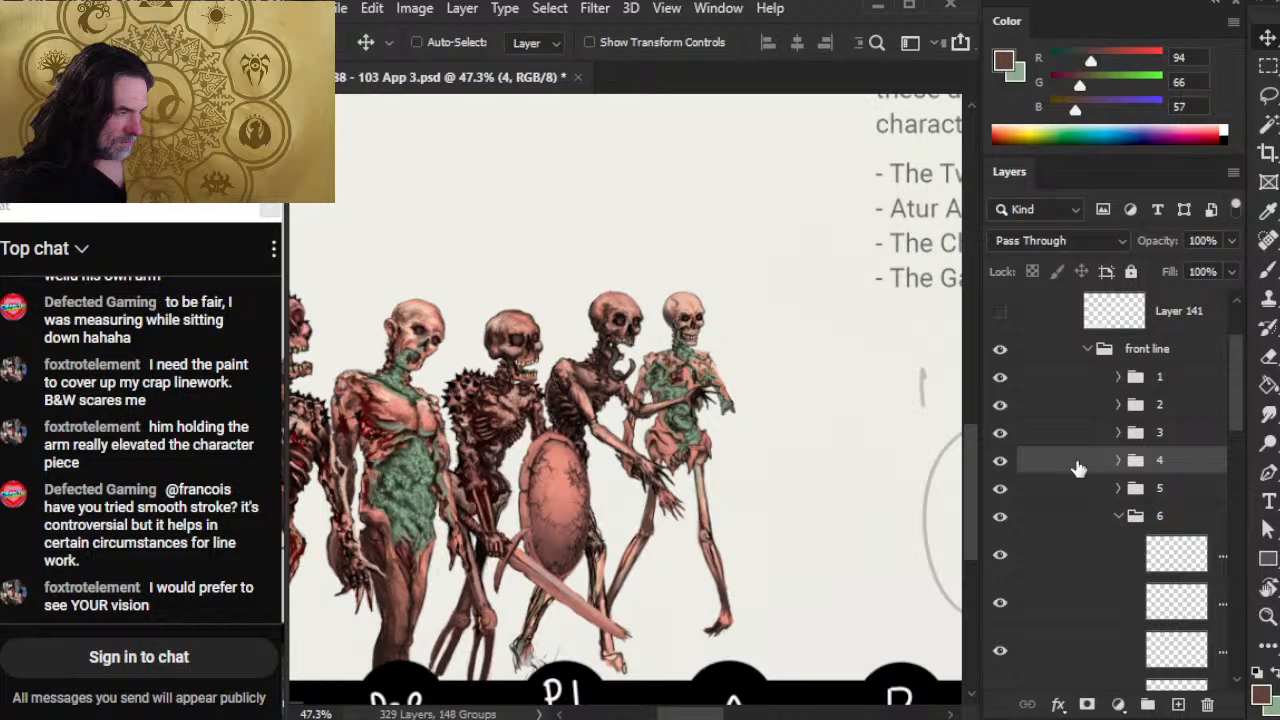
Step: Select group 3, the bald figure above the Dep label, and nudge it slightly down
{"action": "left_click_drag", "start_coordinate": [582, 498], "coordinate": [826, 437]}
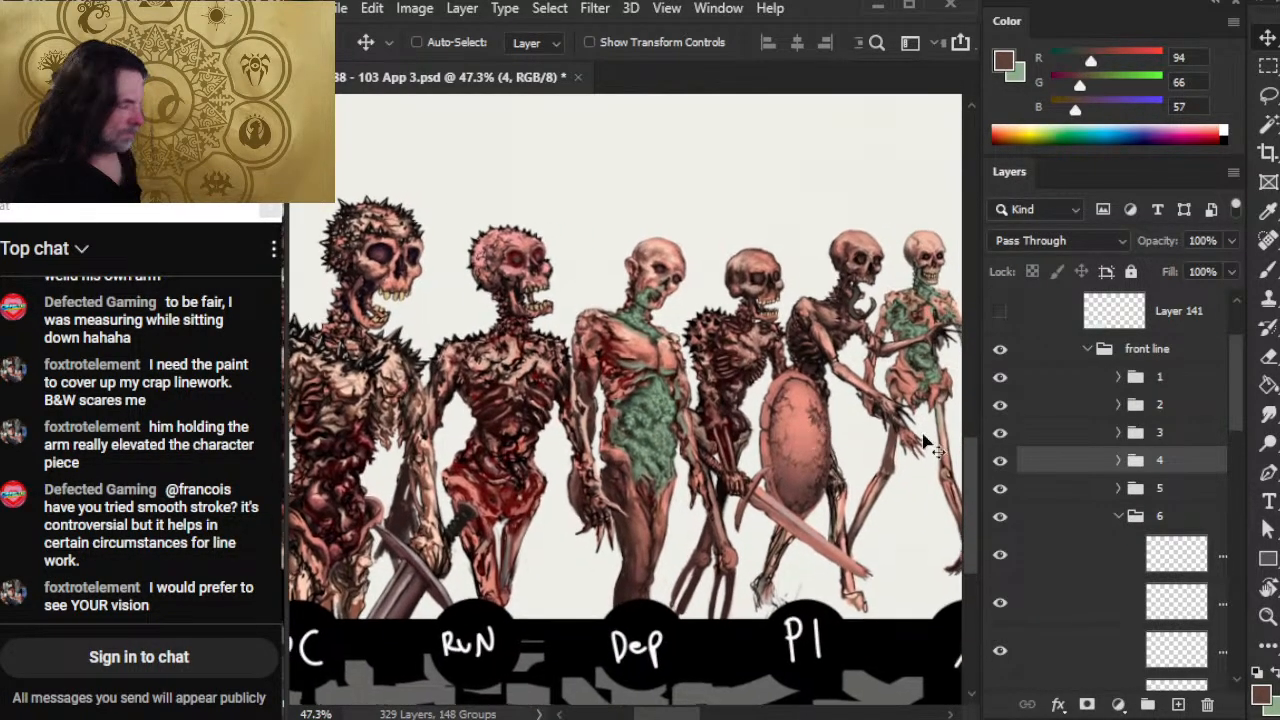
{"action": "left_click", "coordinate": [1080, 440]}
{"action": "key", "text": "Down"}
{"action": "key", "text": "Down"}
{"action": "key", "text": "Down"}
{"action": "key", "text": "Down"}
{"action": "key", "text": "Down"}
{"action": "key", "text": "Down"}
{"action": "key", "text": "Down"}
{"action": "key", "text": "Down"}
{"action": "key", "text": "Down"}
{"action": "key", "text": "Down"}
{"action": "key", "text": "Down"}
{"action": "key", "text": "Down"}
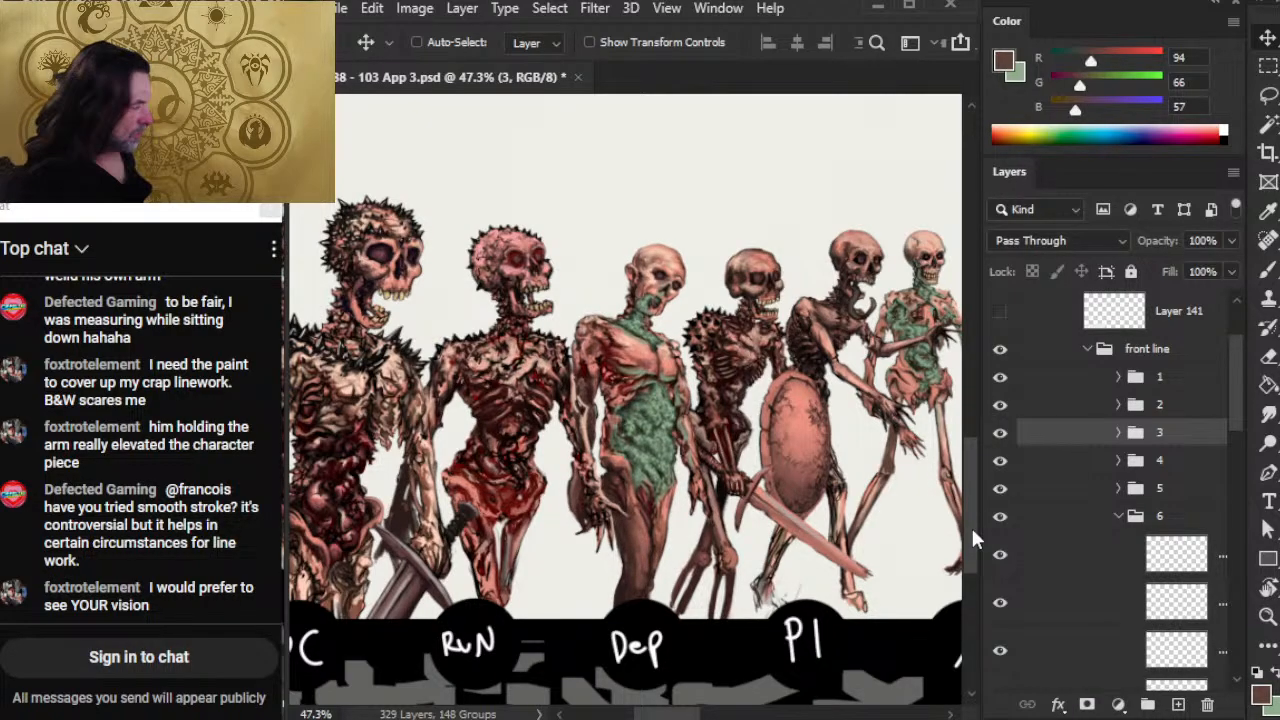
Step: Select group 4 and nudge the sword-and-shield skeleton slightly down
{"action": "left_click", "coordinate": [1060, 460]}
{"action": "key", "text": "Down"}
{"action": "key", "text": "Down"}
{"action": "key", "text": "Down"}
{"action": "key", "text": "Down"}
{"action": "key", "text": "Down"}
{"action": "key", "text": "Down"}
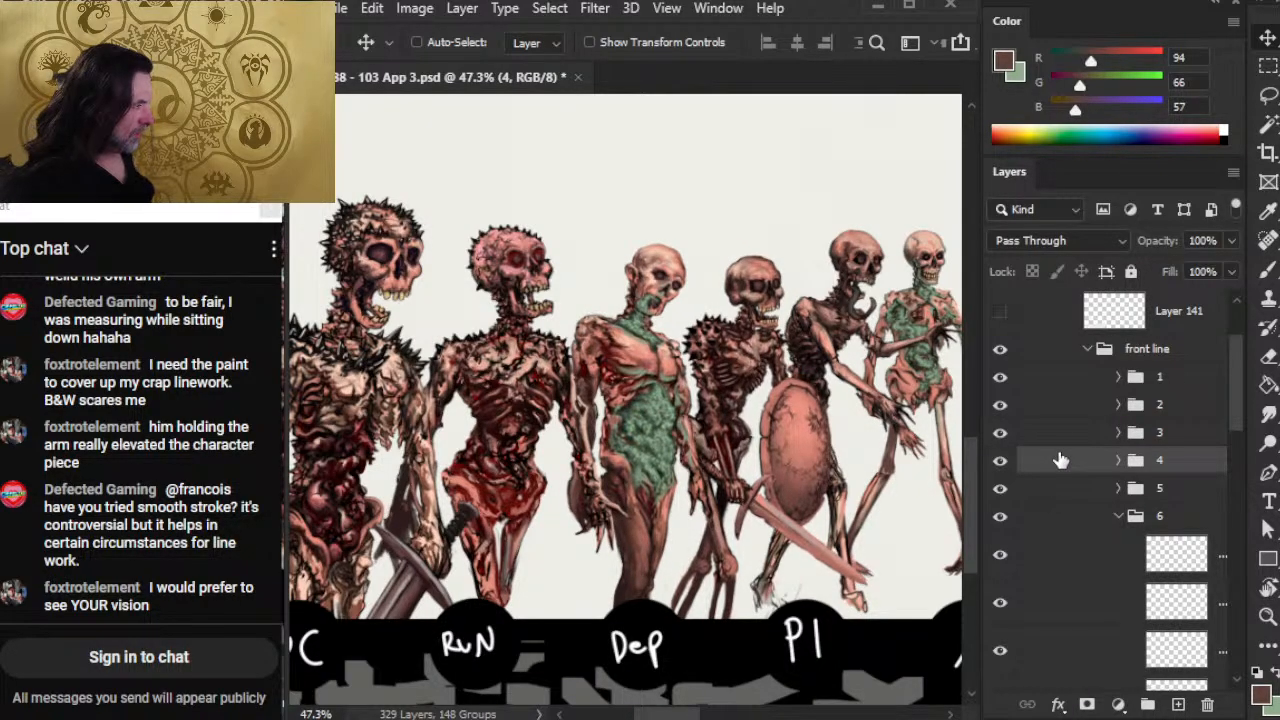
Step: Select group 6, the green-torso skeleton at the end of the row, and nudge it slightly down and well left behind the hunched skeleton
{"action": "scroll", "coordinate": [800, 500], "scroll_direction": "right", "scroll_amount": 3}
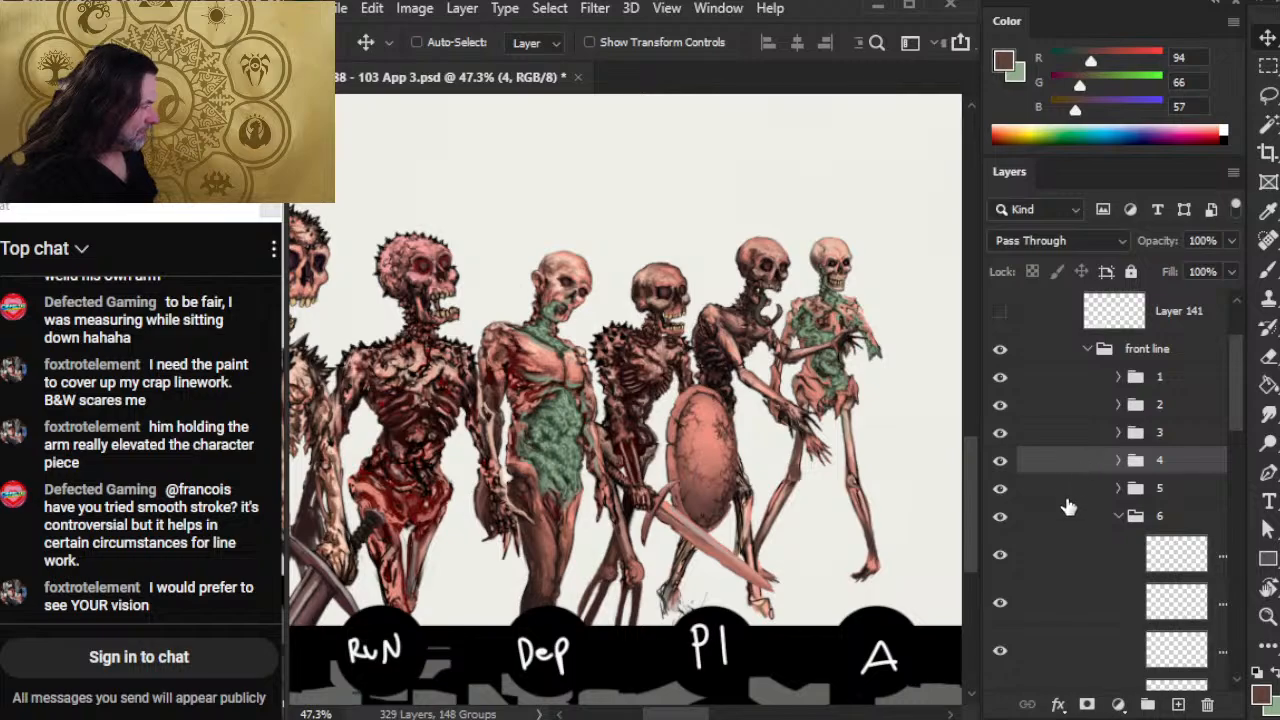
{"action": "left_click", "coordinate": [1060, 516]}
{"action": "key", "text": "Down"}
{"action": "key", "text": "Down"}
{"action": "key", "text": "Down"}
{"action": "key", "text": "Down"}
{"action": "key", "text": "Down"}
{"action": "key", "text": "Down"}
{"action": "key", "text": "Down"}
{"action": "key", "text": "Down"}
{"action": "key", "text": "Down"}
{"action": "key", "text": "Down"}
{"action": "key", "text": "Down"}
{"action": "key", "text": "Down"}
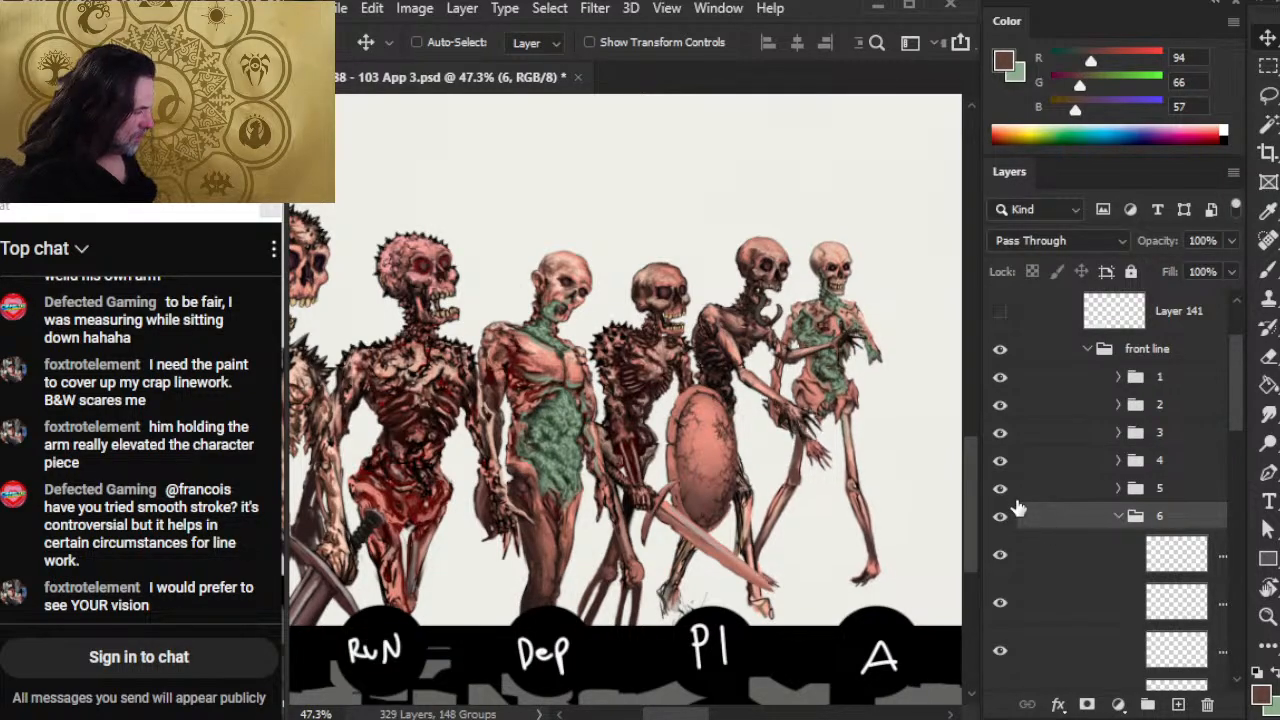
{"action": "key", "text": "Left"}
{"action": "key", "text": "Left"}
{"action": "key", "text": "Left"}
{"action": "key", "text": "Left"}
{"action": "key", "text": "Left"}
{"action": "key", "text": "Left"}
{"action": "key", "text": "Left"}
{"action": "key", "text": "Left"}
{"action": "key", "text": "Left"}
{"action": "key", "text": "Left"}
{"action": "key", "text": "Left"}
{"action": "key", "text": "Left"}
{"action": "key", "text": "Left"}
{"action": "key", "text": "Left"}
{"action": "key", "text": "Left"}
{"action": "key", "text": "Left"}
{"action": "key", "text": "Left"}
{"action": "key", "text": "Left"}
{"action": "key", "text": "Left"}
{"action": "key", "text": "Left"}
{"action": "key", "text": "Left"}
{"action": "key", "text": "Left"}
{"action": "key", "text": "Left"}
{"action": "key", "text": "Left"}
{"action": "key", "text": "Left"}
{"action": "key", "text": "Left"}
{"action": "key", "text": "Left"}
{"action": "key", "text": "Left"}
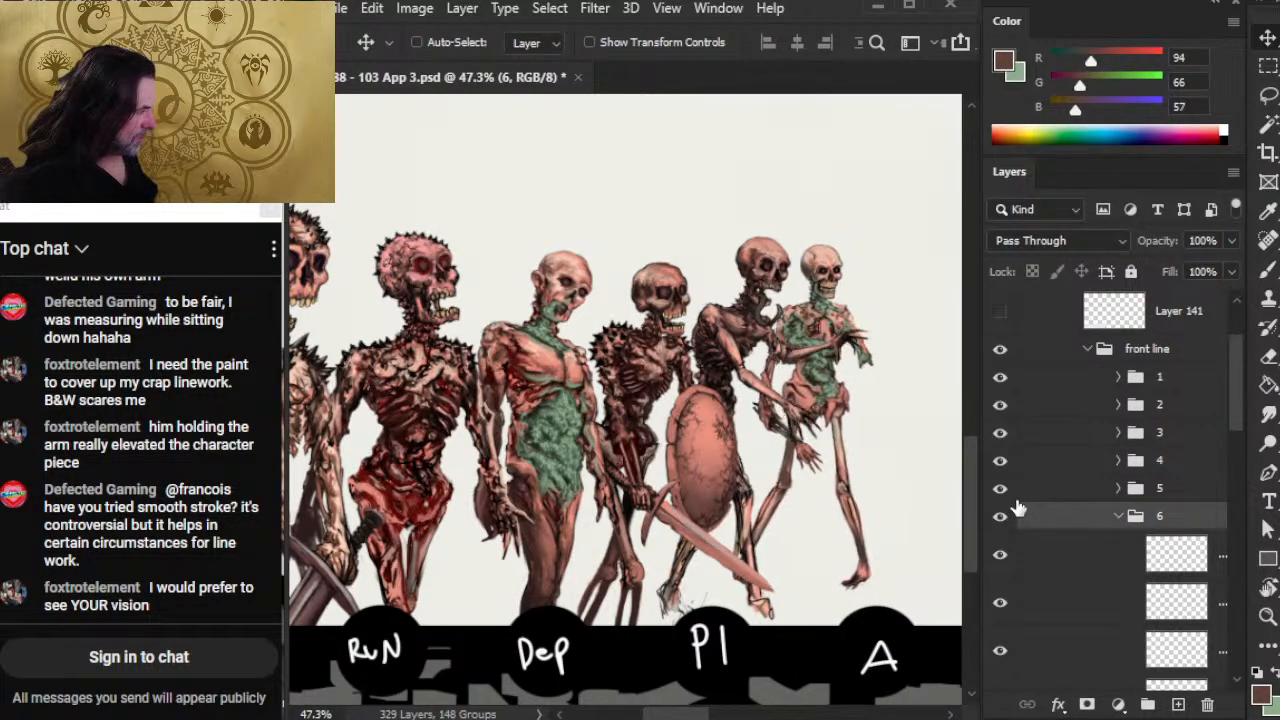
{"action": "key", "text": "Left"}
{"action": "key", "text": "Left"}
{"action": "key", "text": "Left"}
{"action": "key", "text": "Left"}
{"action": "key", "text": "Left"}
{"action": "key", "text": "Left"}
{"action": "key", "text": "Left"}
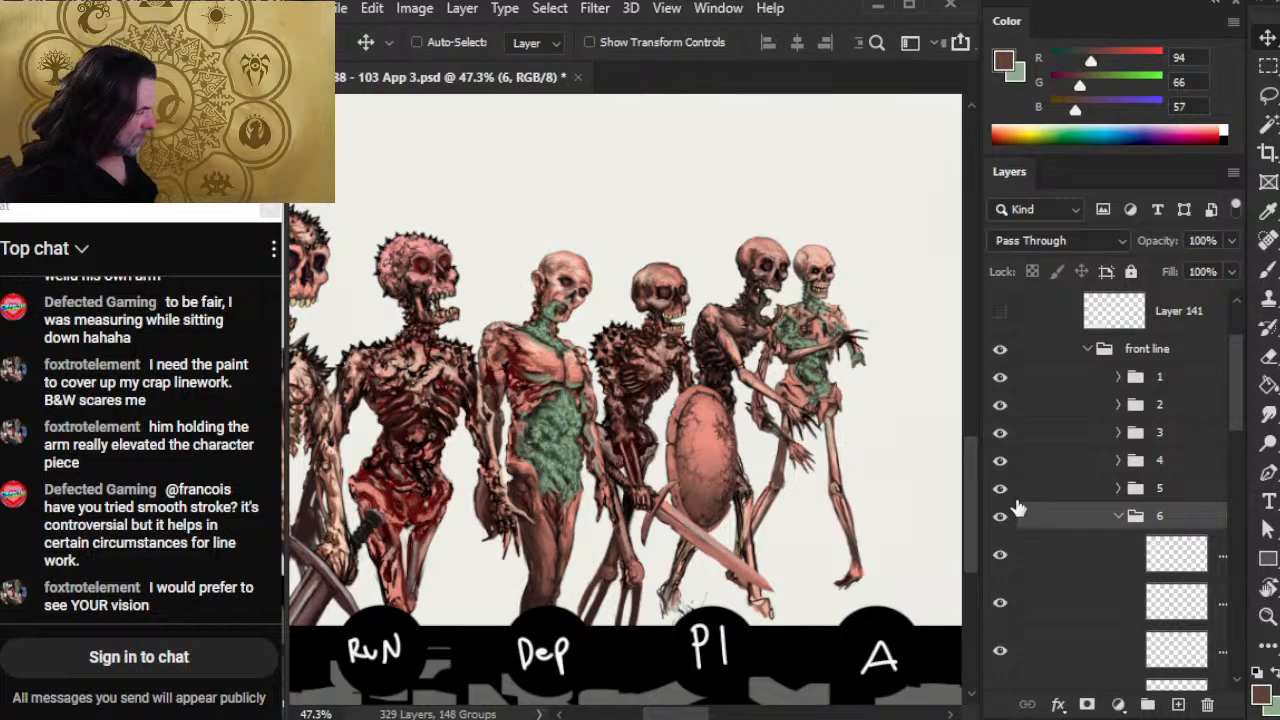
Step: Nudge group 6, the green-torso skeleton, right and slightly down, away from the hunched skeleton
{"action": "key", "text": "Right"}
{"action": "key", "text": "Right"}
{"action": "key", "text": "Right"}
{"action": "key", "text": "Right"}
{"action": "key", "text": "Right"}
{"action": "key", "text": "Down"}
{"action": "key", "text": "Down"}
{"action": "key", "text": "Down"}
{"action": "key", "text": "Down"}
{"action": "key", "text": "Down"}
{"action": "key", "text": "Down"}
{"action": "key", "text": "Down"}
{"action": "key", "text": "Down"}
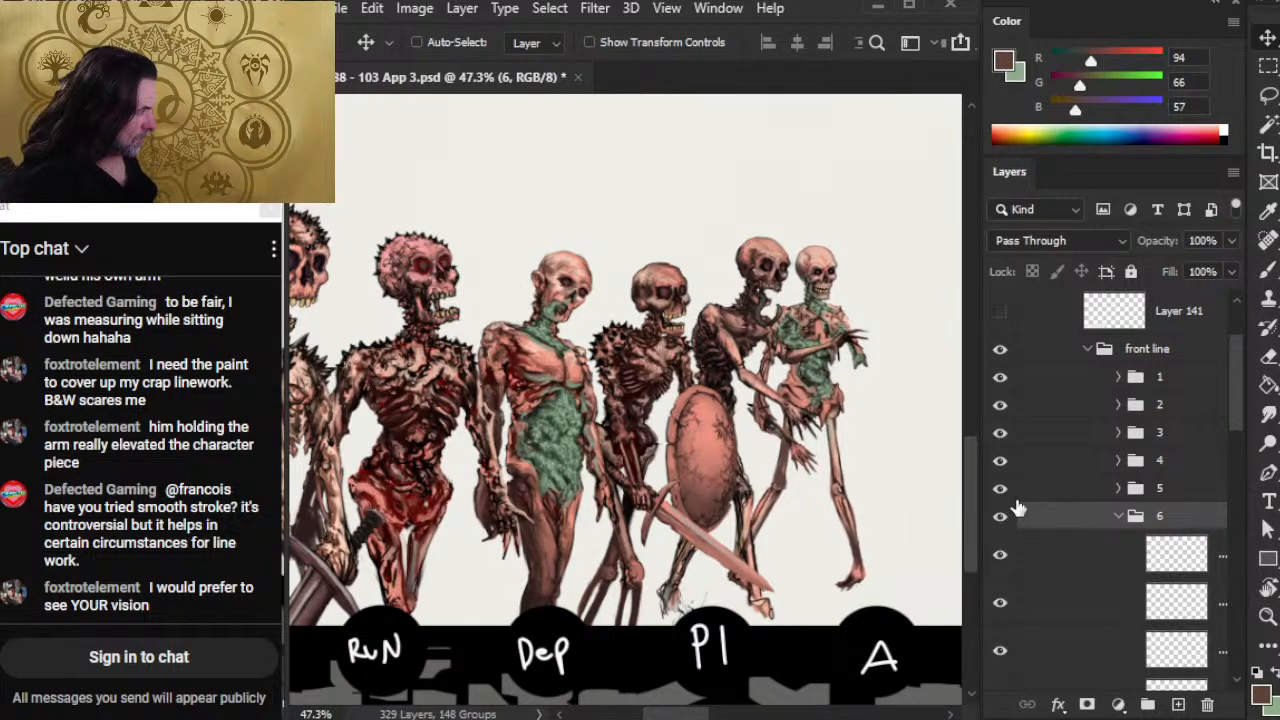
{"action": "key", "text": "Right"}
{"action": "key", "text": "Right"}
{"action": "key", "text": "Right"}
{"action": "key", "text": "Right"}
{"action": "key", "text": "Right"}
{"action": "key", "text": "Right"}
{"action": "key", "text": "Right"}
{"action": "key", "text": "Right"}
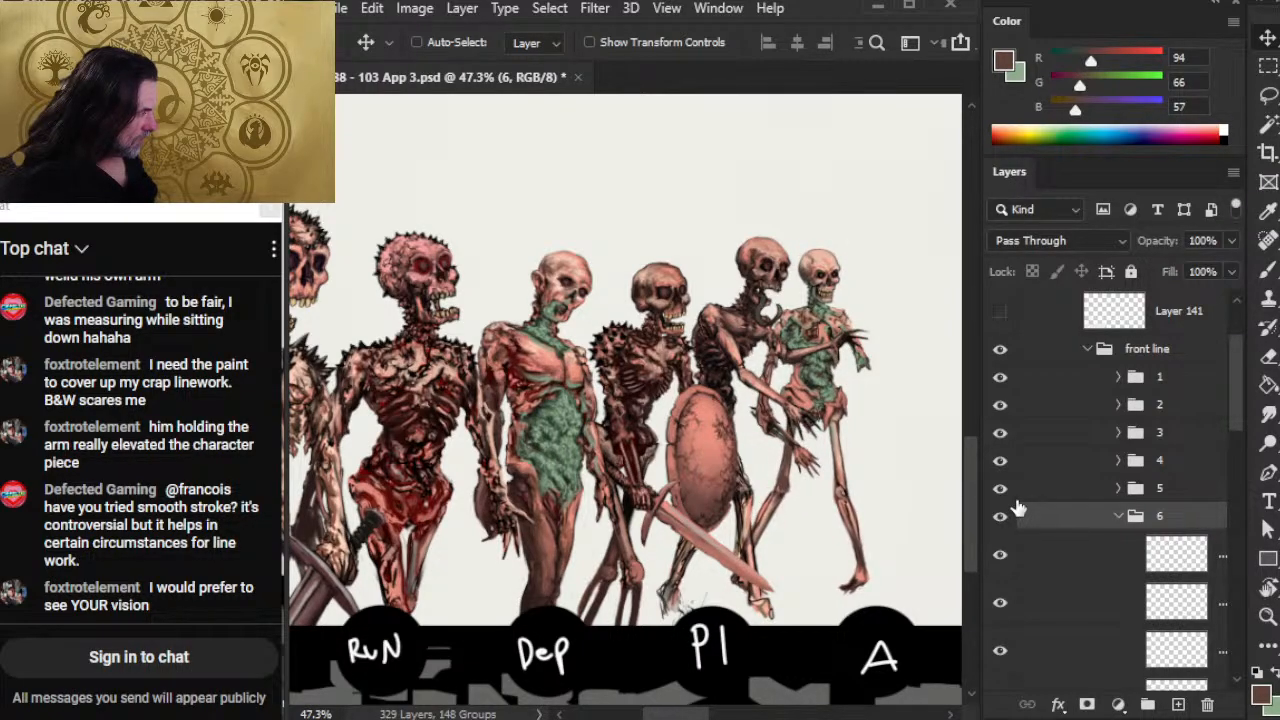
{"action": "key", "text": "Right"}
{"action": "key", "text": "Right"}
{"action": "key", "text": "Right"}
{"action": "key", "text": "Right"}
{"action": "key", "text": "Right"}
{"action": "key", "text": "Right"}
{"action": "key", "text": "Right"}
{"action": "key", "text": "Right"}
{"action": "key", "text": "Right"}
{"action": "key", "text": "Right"}
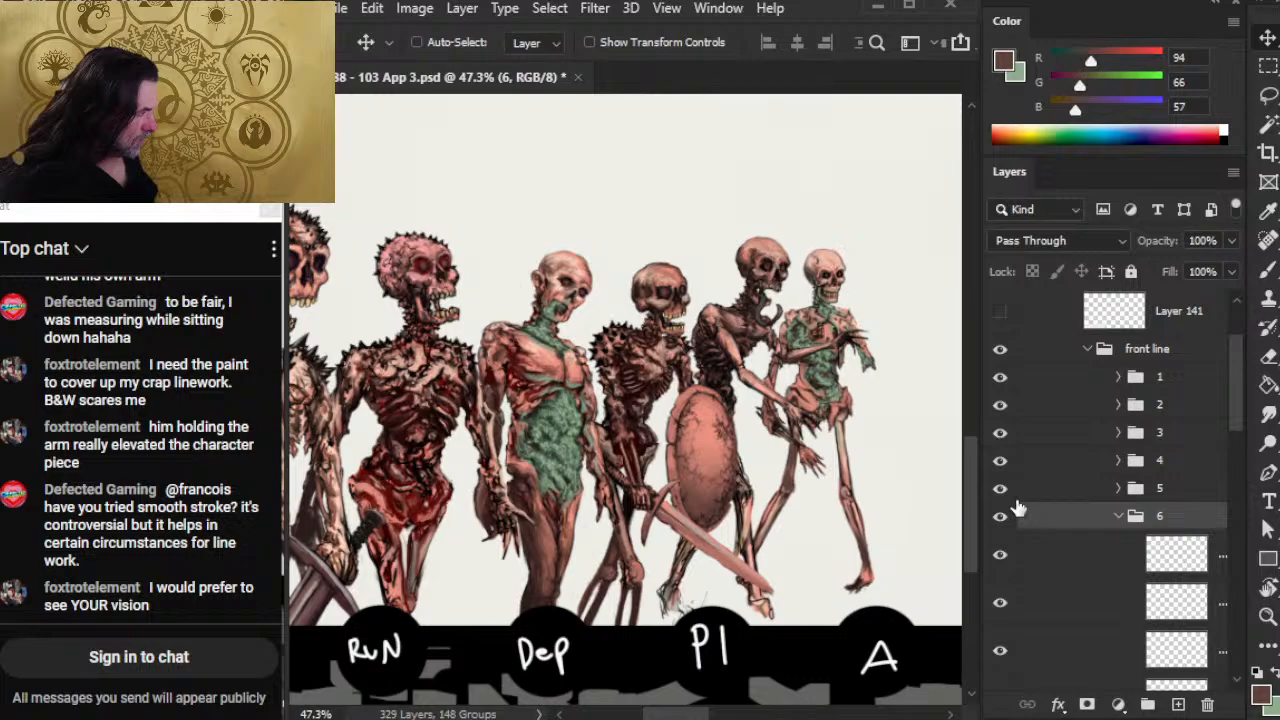
{"action": "key", "text": "Right"}
{"action": "key", "text": "Right"}
{"action": "key", "text": "Right"}
{"action": "key", "text": "Right"}
{"action": "key", "text": "Right"}
{"action": "key", "text": "Right"}
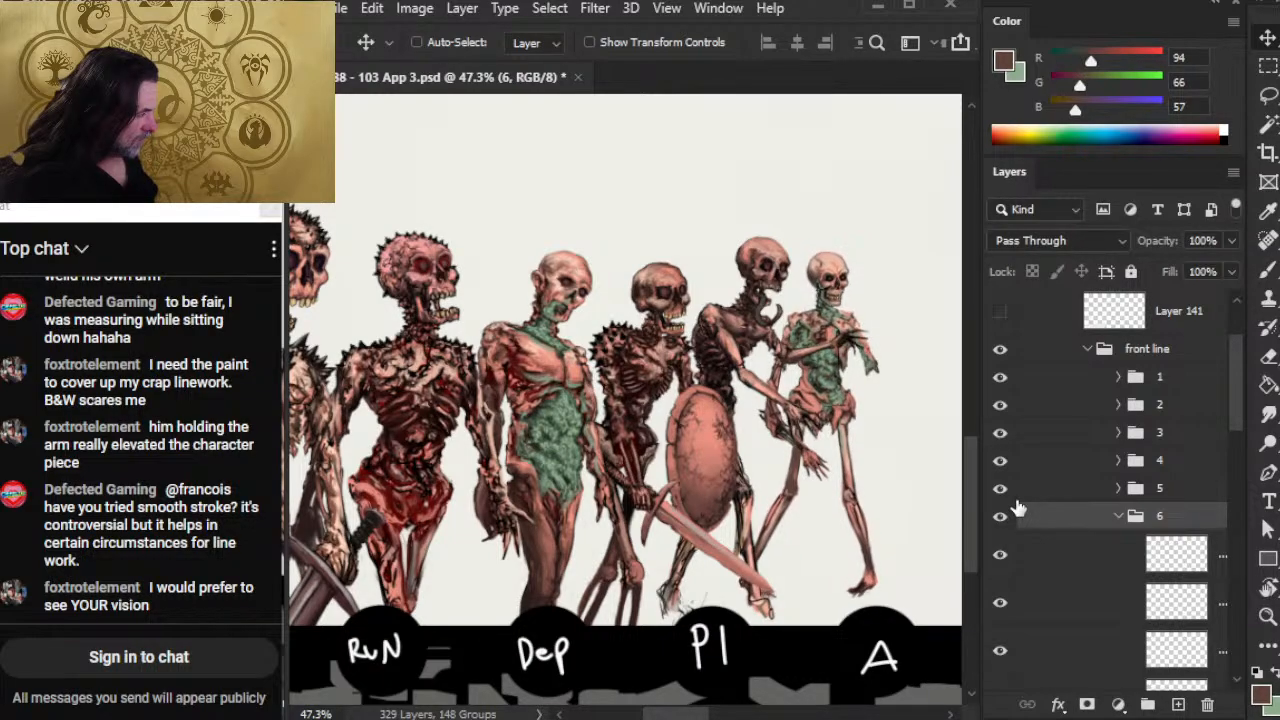
Step: Select Layer 625 in group 6 and smudge the green-torso skeleton's thigh behind the dangling hand
{"action": "left_click_drag", "start_coordinate": [777, 508], "coordinate": [582, 433]}
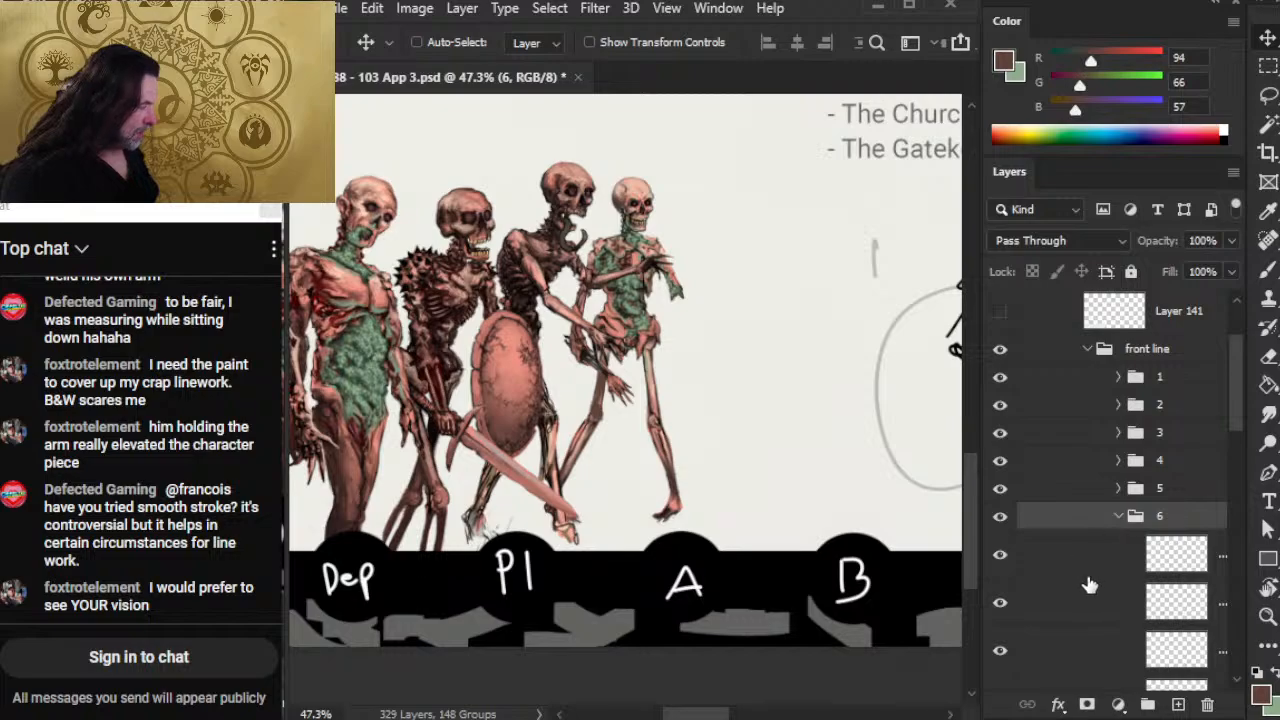
{"action": "left_click_drag", "start_coordinate": [1240, 414], "coordinate": [1236, 486]}
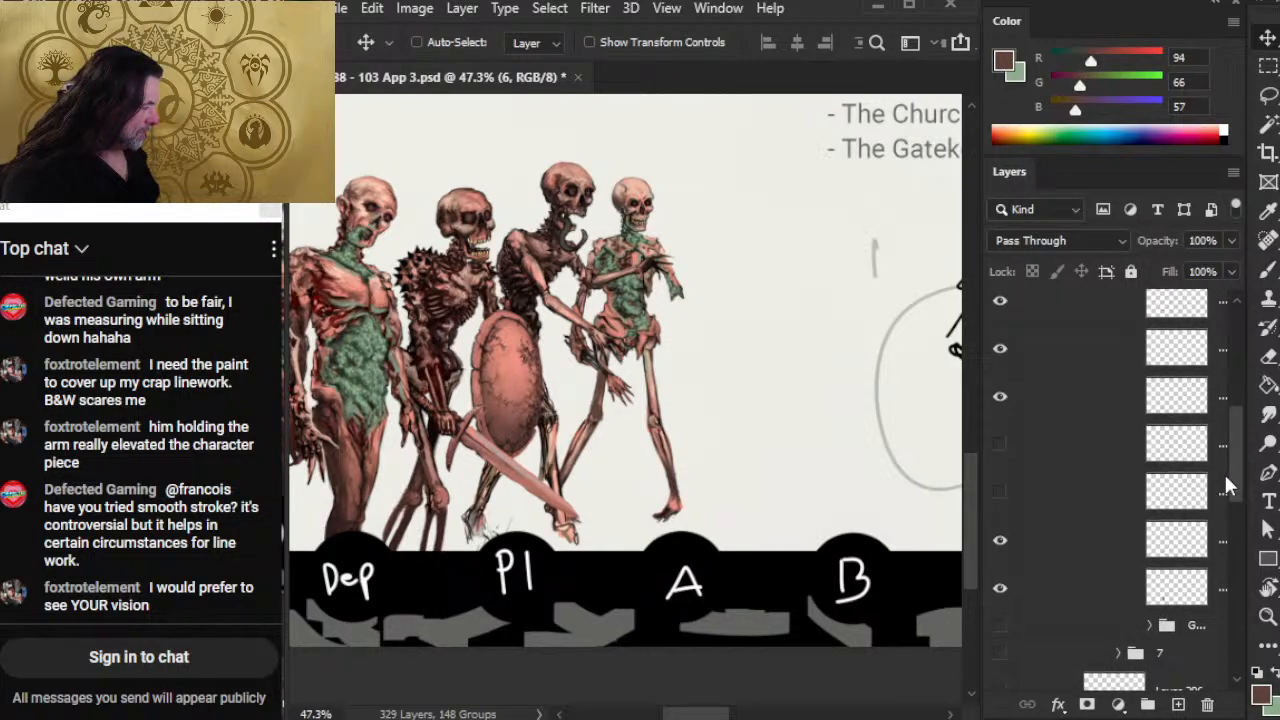
{"action": "left_click", "coordinate": [1064, 565]}
{"action": "key", "text": "z"}
{"action": "left_click_drag", "start_coordinate": [594, 427], "coordinate": [718, 432]}
{"action": "mouse_move", "coordinate": [661, 327]}
{"action": "left_mouse_down"}
{"action": "mouse_move", "coordinate": [635, 440]}
{"action": "mouse_move", "coordinate": [592, 490]}
{"action": "left_mouse_up"}
{"action": "key", "text": "r"}
{"action": "left_click_drag", "start_coordinate": [595, 443], "coordinate": [596, 485]}
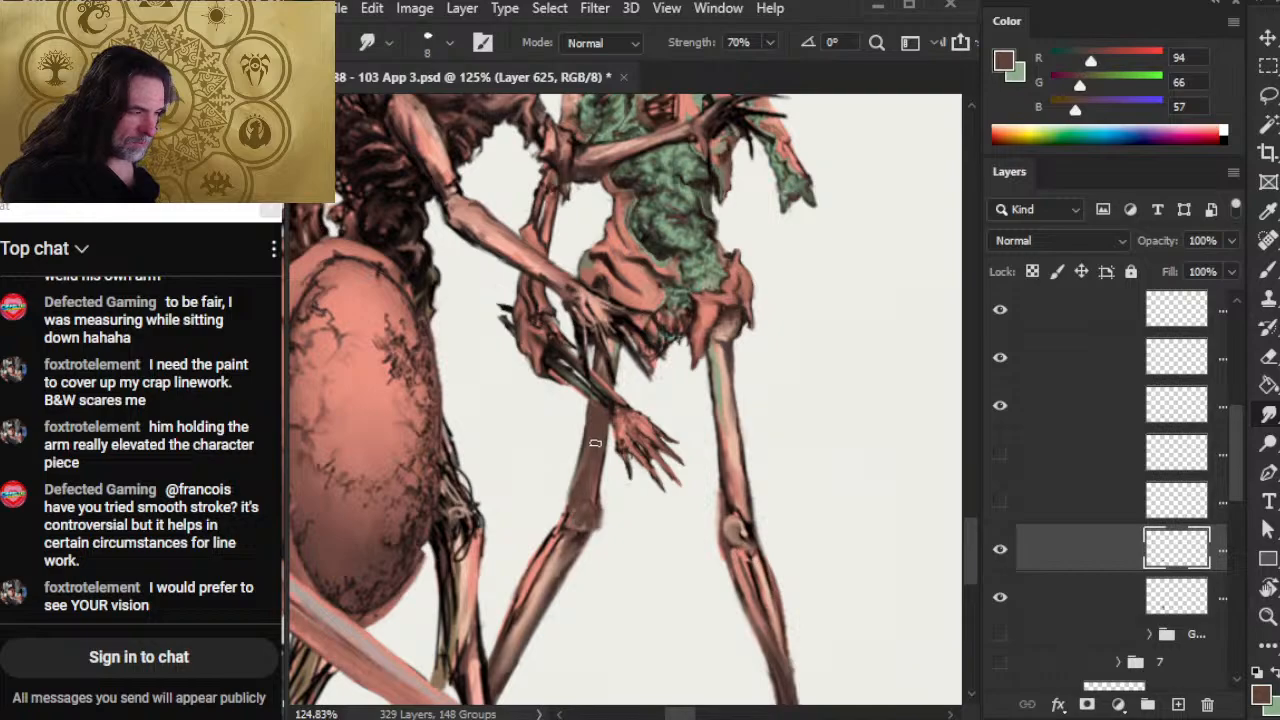
Step: Paint the thigh behind the hand with a dark brown (RGB 49, 27, 24), using a slightly larger brush
{"action": "key", "text": "b"}
{"action": "mouse_move", "coordinate": [672, 345]}
{"action": "left_mouse_down"}
{"action": "mouse_move", "coordinate": [676, 355]}
{"action": "mouse_move", "coordinate": [700, 312]}
{"action": "mouse_move", "coordinate": [684, 334]}
{"action": "left_mouse_up"}
{"action": "key", "text": "bracketright"}
{"action": "mouse_move", "coordinate": [601, 405]}
{"action": "left_mouse_down"}
{"action": "mouse_move", "coordinate": [588, 474]}
{"action": "mouse_move", "coordinate": [605, 358]}
{"action": "mouse_move", "coordinate": [580, 506]}
{"action": "mouse_move", "coordinate": [600, 411]}
{"action": "left_mouse_up"}
{"action": "key", "text": "r"}
{"action": "key", "text": "b"}
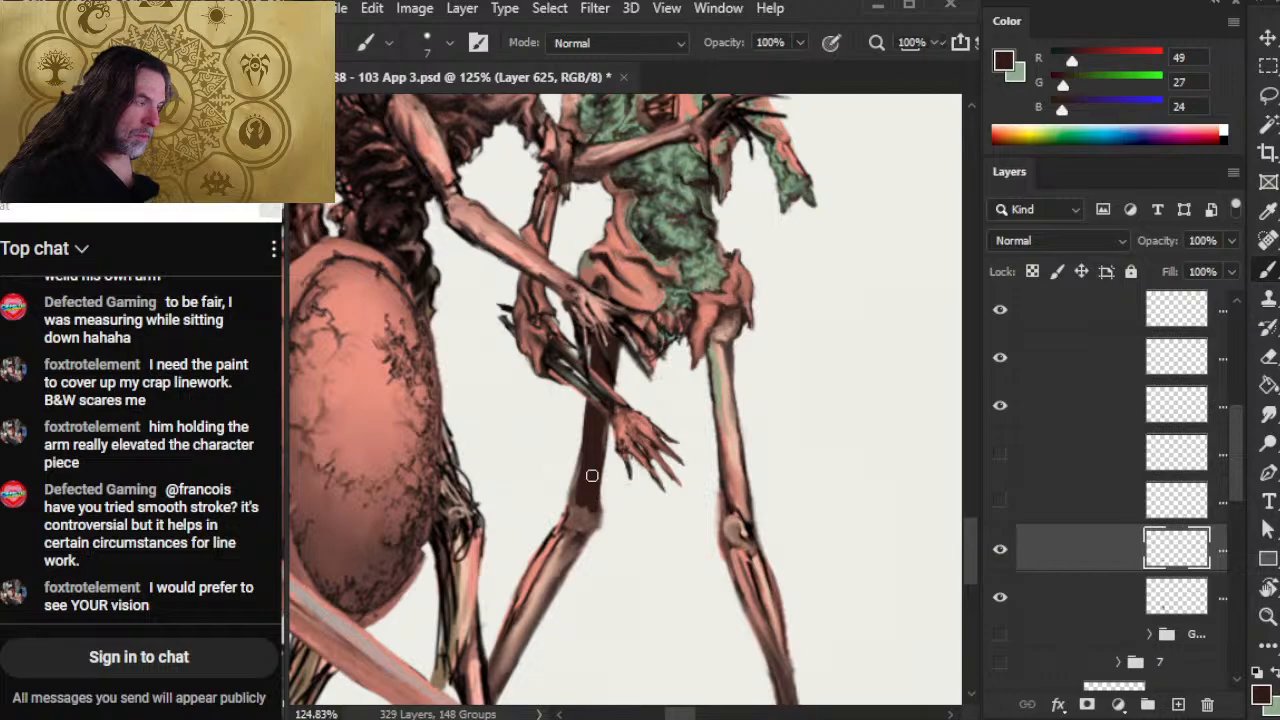
Step: Extend the dark brown over that leg's knee and upper calf, undo the excess stroke, and smudge the knee smooth
{"action": "mouse_move", "coordinate": [592, 476]}
{"action": "left_mouse_down"}
{"action": "mouse_move", "coordinate": [521, 607]}
{"action": "mouse_move", "coordinate": [551, 551]}
{"action": "mouse_move", "coordinate": [518, 587]}
{"action": "mouse_move", "coordinate": [532, 546]}
{"action": "left_mouse_up"}
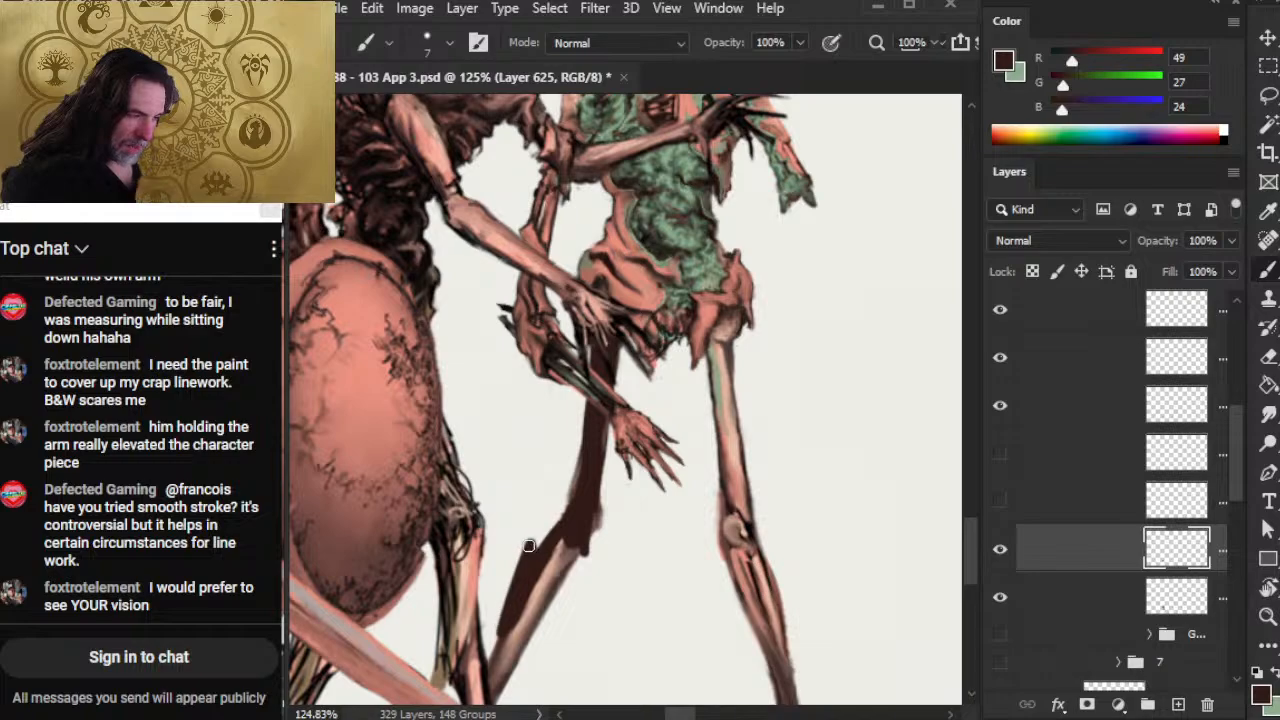
{"action": "key", "text": "ctrl+z"}
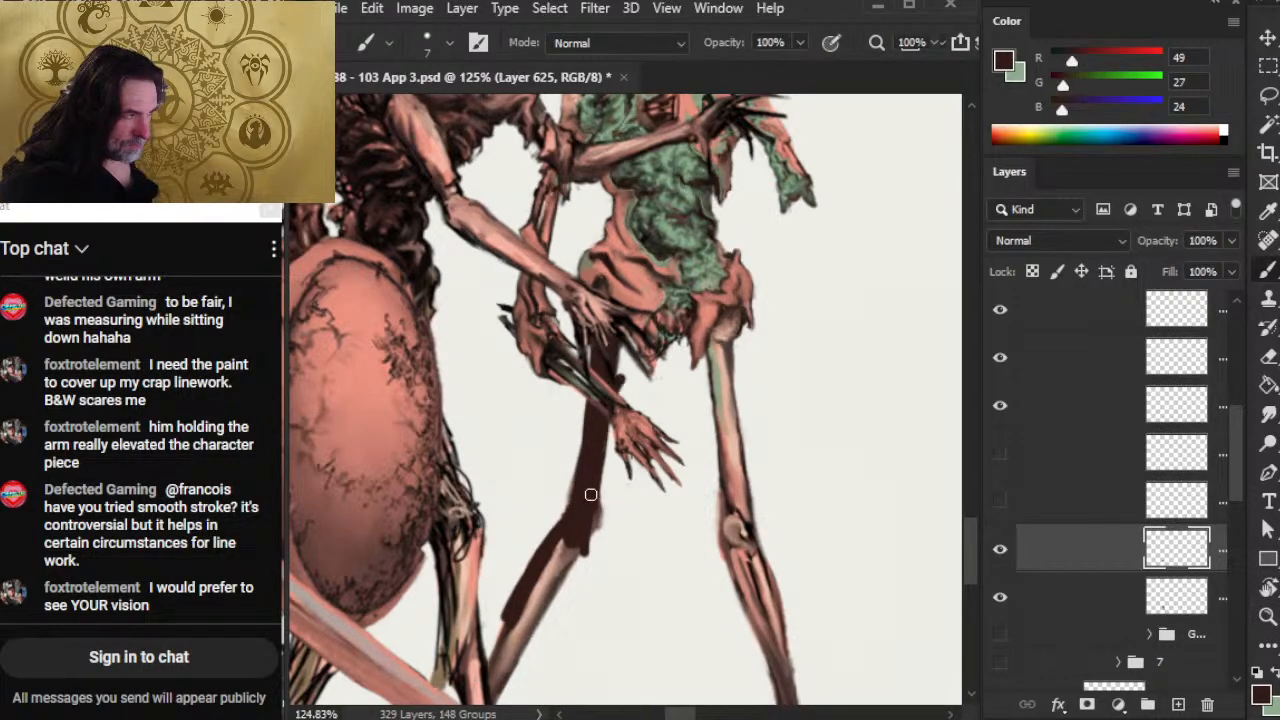
{"action": "key", "text": "e"}
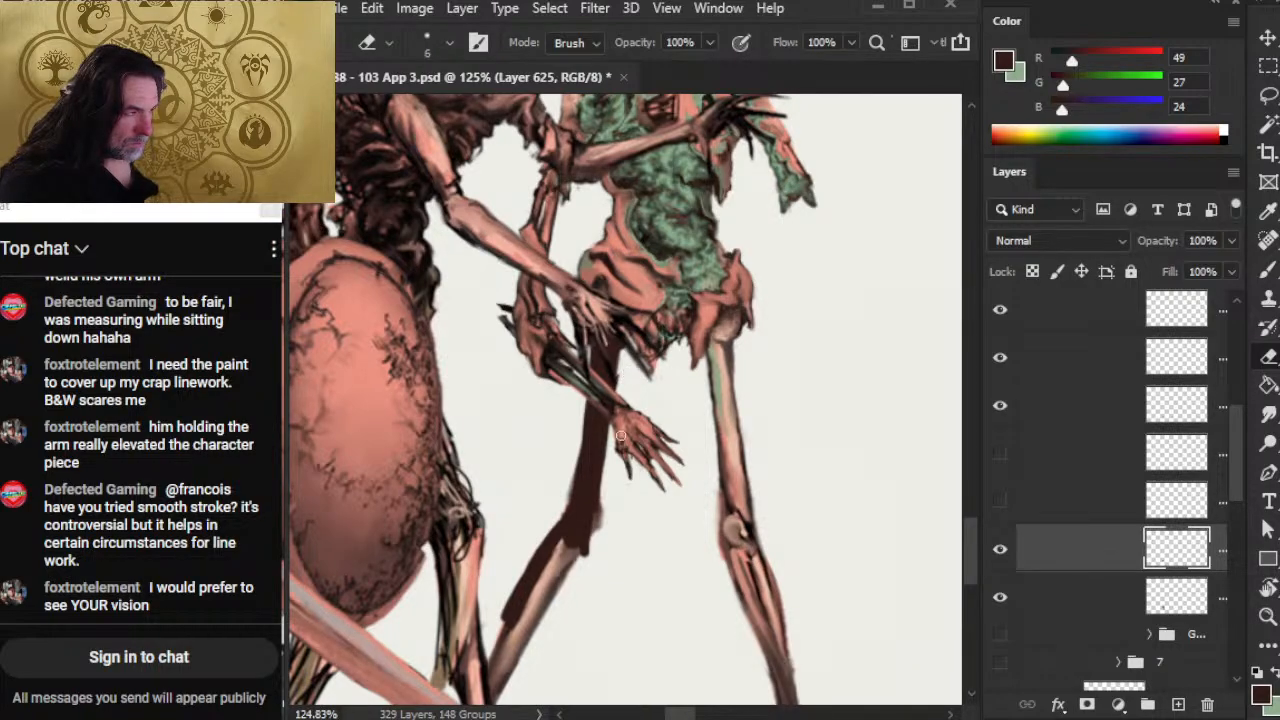
{"action": "key", "text": "r"}
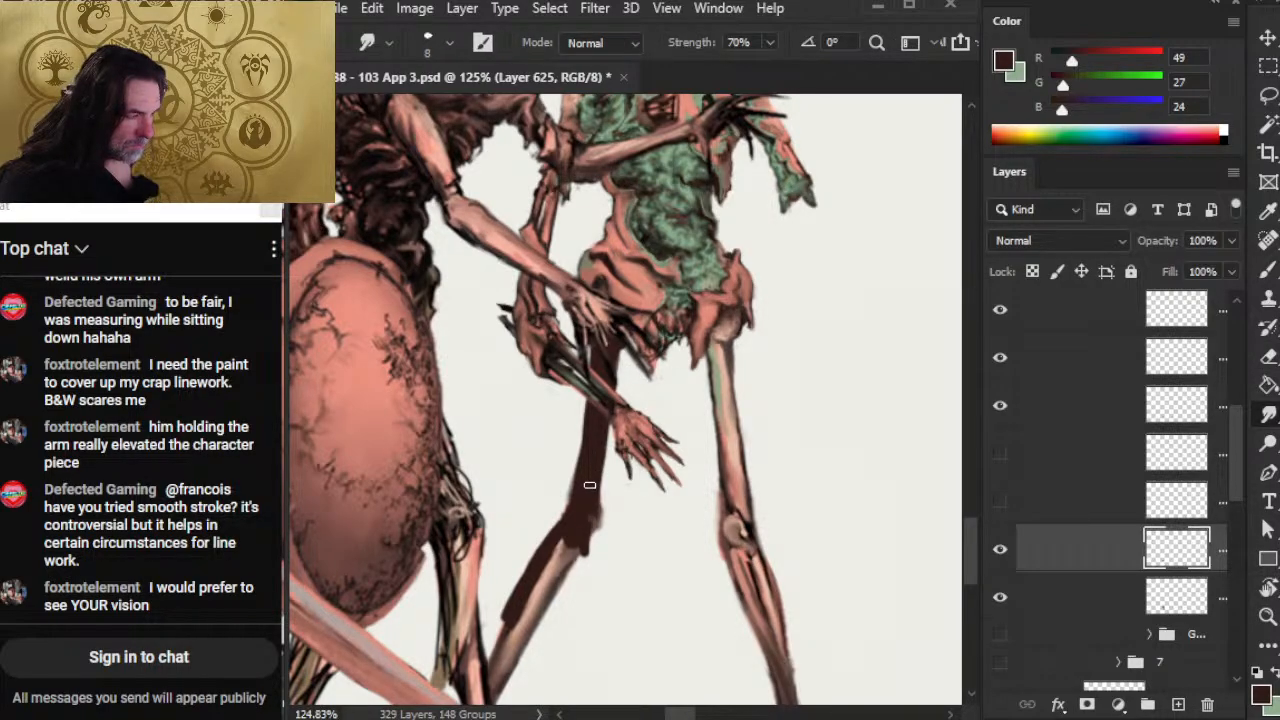
{"action": "mouse_move", "coordinate": [590, 485]}
{"action": "left_mouse_down"}
{"action": "mouse_move", "coordinate": [584, 552]}
{"action": "mouse_move", "coordinate": [608, 543]}
{"action": "mouse_move", "coordinate": [577, 523]}
{"action": "left_mouse_up"}
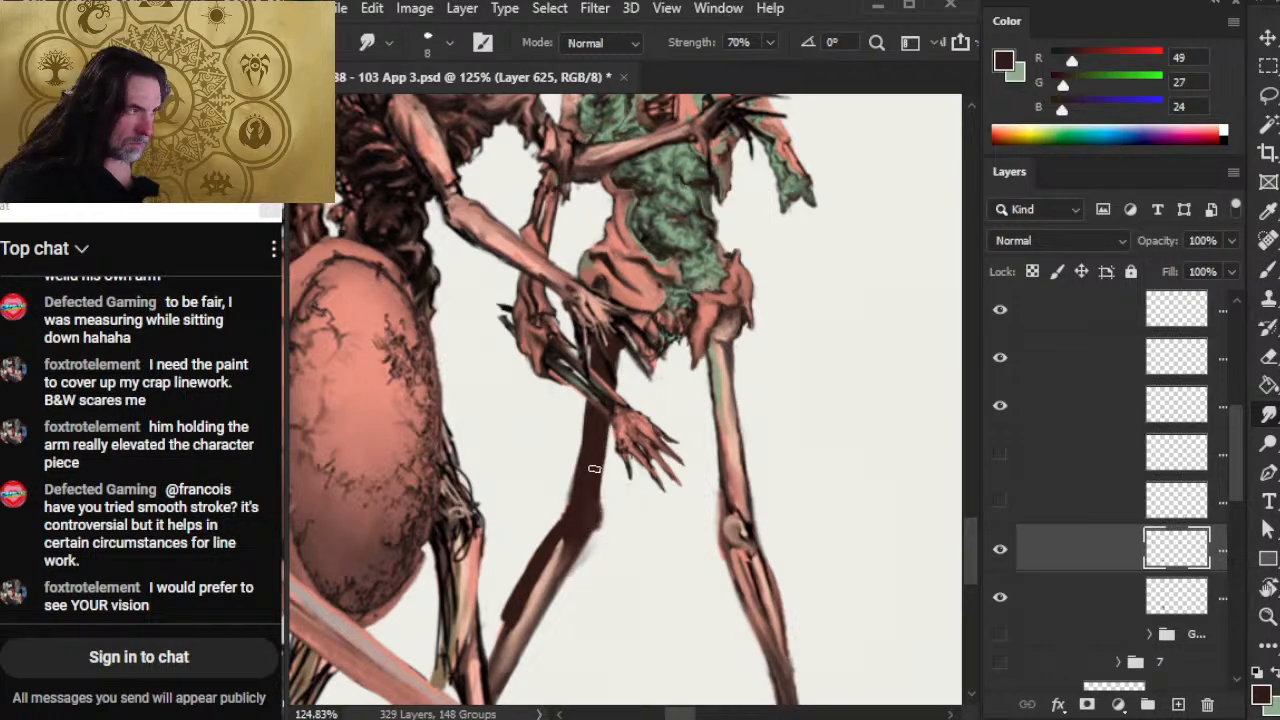
{"action": "mouse_move", "coordinate": [580, 559]}
{"action": "left_mouse_down"}
{"action": "mouse_move", "coordinate": [648, 409]}
{"action": "mouse_move", "coordinate": [568, 480]}
{"action": "left_mouse_up"}
{"action": "left_click_drag", "start_coordinate": [591, 420], "coordinate": [558, 506]}
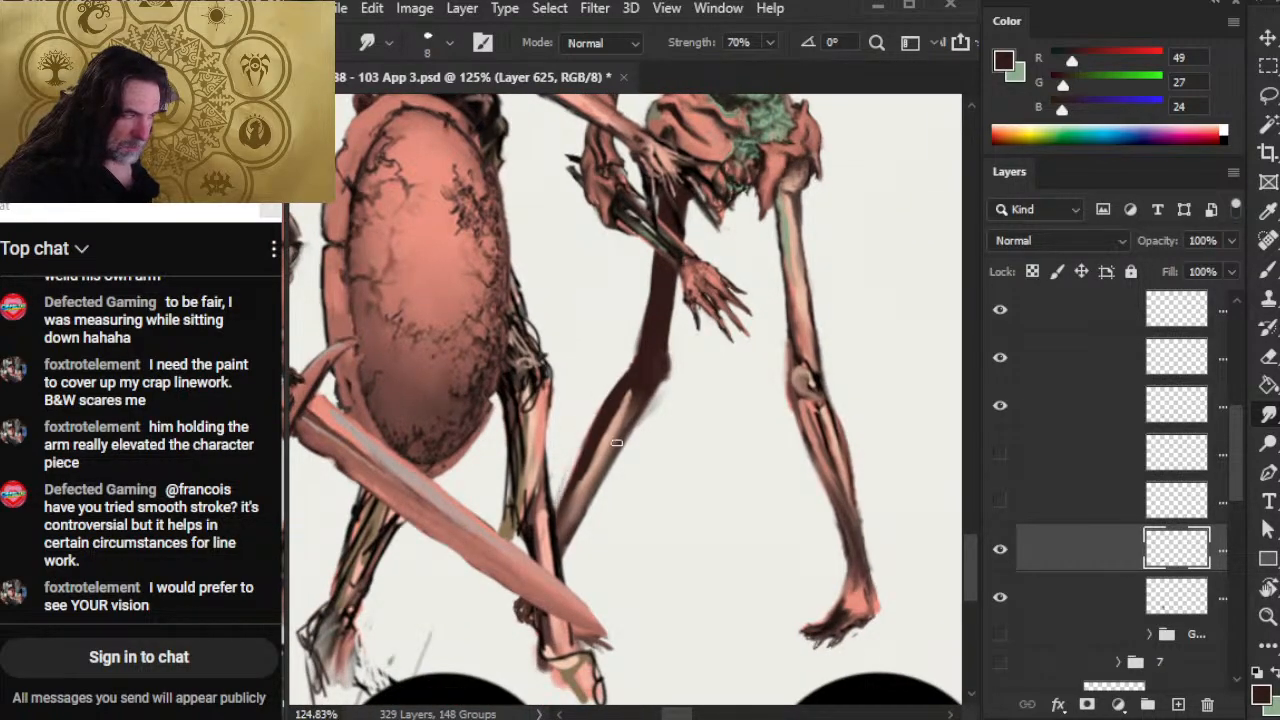
Step: Shade the same leg's shin dark brown around a thin light bone highlight and smudge it down toward the ankle
{"action": "key", "text": "b"}
{"action": "left_click_drag", "start_coordinate": [643, 396], "coordinate": [578, 496]}
{"action": "left_click_drag", "start_coordinate": [623, 423], "coordinate": [564, 532]}
{"action": "key", "text": "r"}
{"action": "left_click_drag", "start_coordinate": [588, 478], "coordinate": [560, 538]}
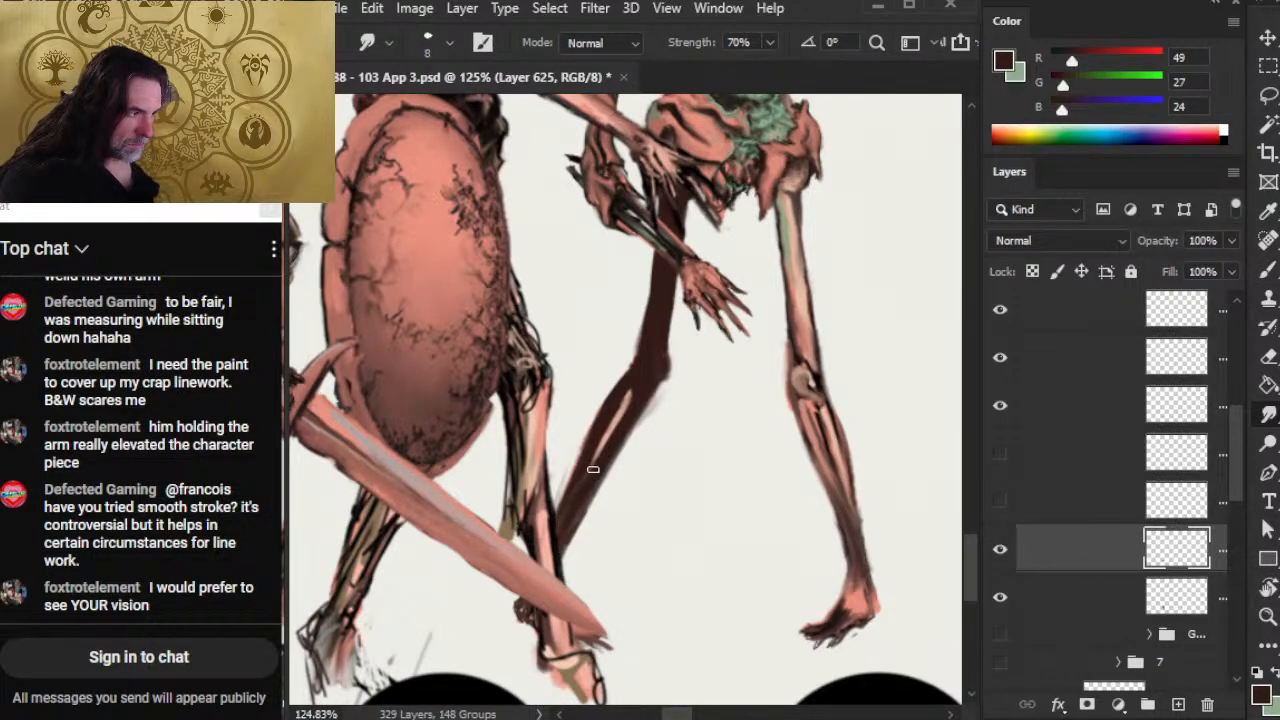
{"action": "left_click_drag", "start_coordinate": [659, 580], "coordinate": [494, 571]}
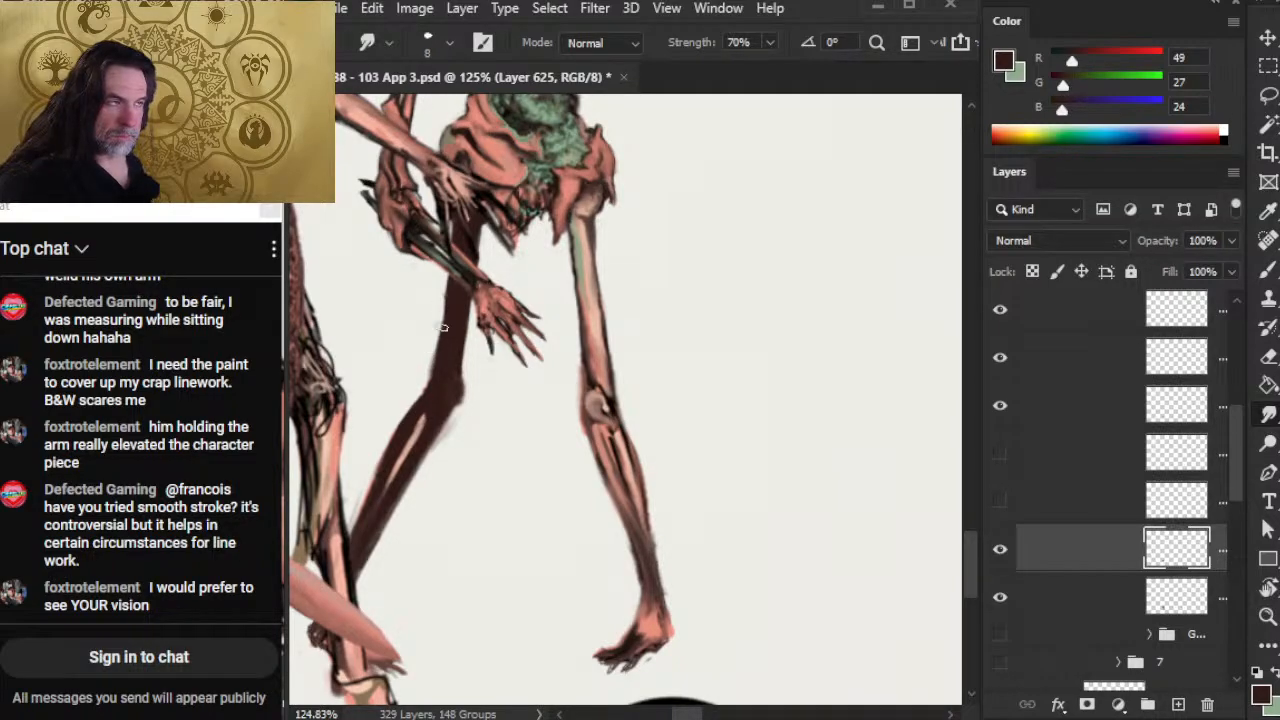
Step: Paint the inner edge of the other leg's shin dark brown below the knee and smudge it downward
{"action": "key", "text": "b"}
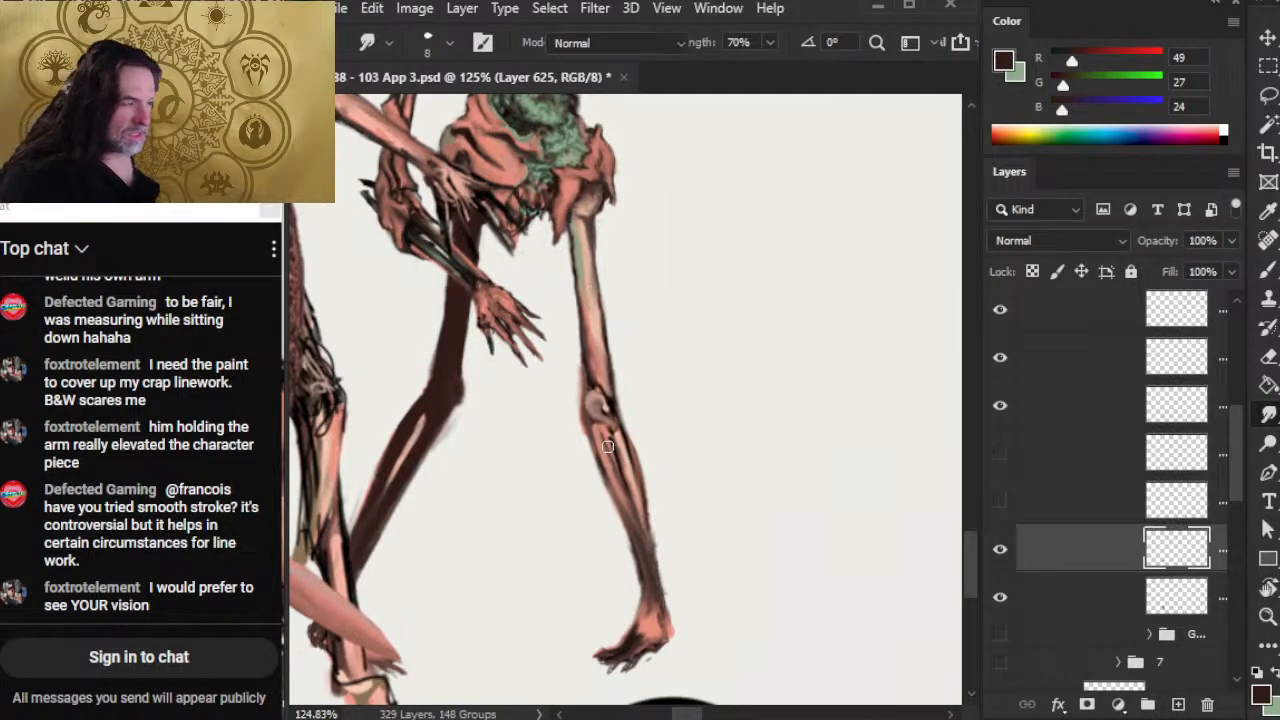
{"action": "left_click_drag", "start_coordinate": [596, 426], "coordinate": [618, 516]}
{"action": "key", "text": "r"}
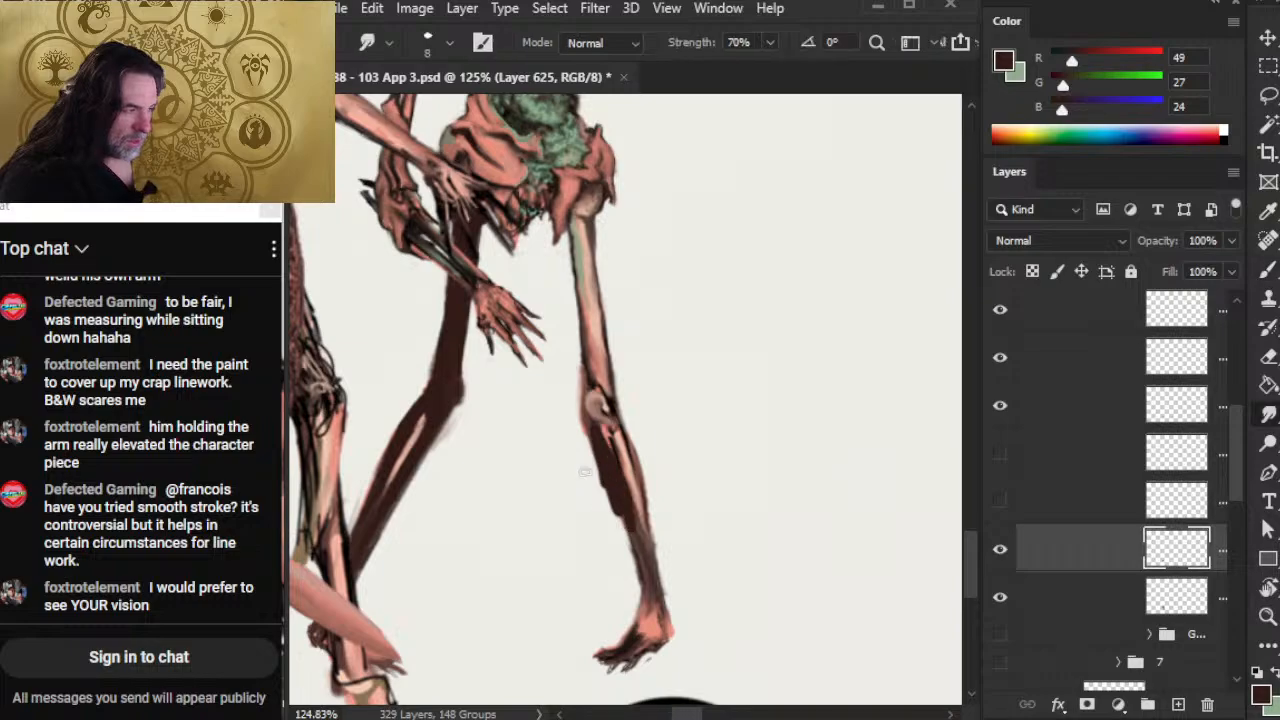
{"action": "left_click_drag", "start_coordinate": [598, 462], "coordinate": [624, 530]}
{"action": "mouse_move", "coordinate": [604, 484]}
{"action": "left_mouse_down"}
{"action": "mouse_move", "coordinate": [636, 540]}
{"action": "mouse_move", "coordinate": [634, 519]}
{"action": "left_mouse_up"}
{"action": "key", "text": "b"}
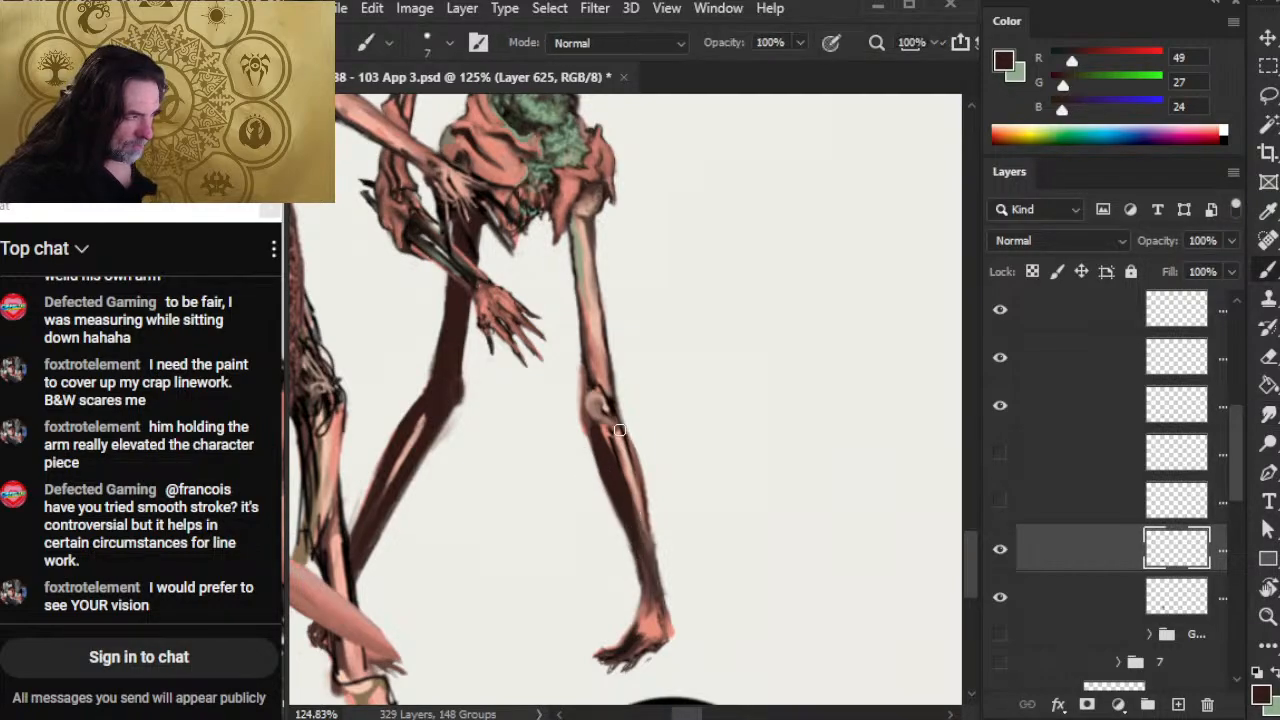
Step: Darken the outer edge of that shin and smudge the brown down through the ankle into the foot
{"action": "mouse_move", "coordinate": [606, 420]}
{"action": "left_mouse_down"}
{"action": "mouse_move", "coordinate": [636, 468]}
{"action": "mouse_move", "coordinate": [640, 510]}
{"action": "left_mouse_up"}
{"action": "left_click_drag", "start_coordinate": [630, 452], "coordinate": [642, 532]}
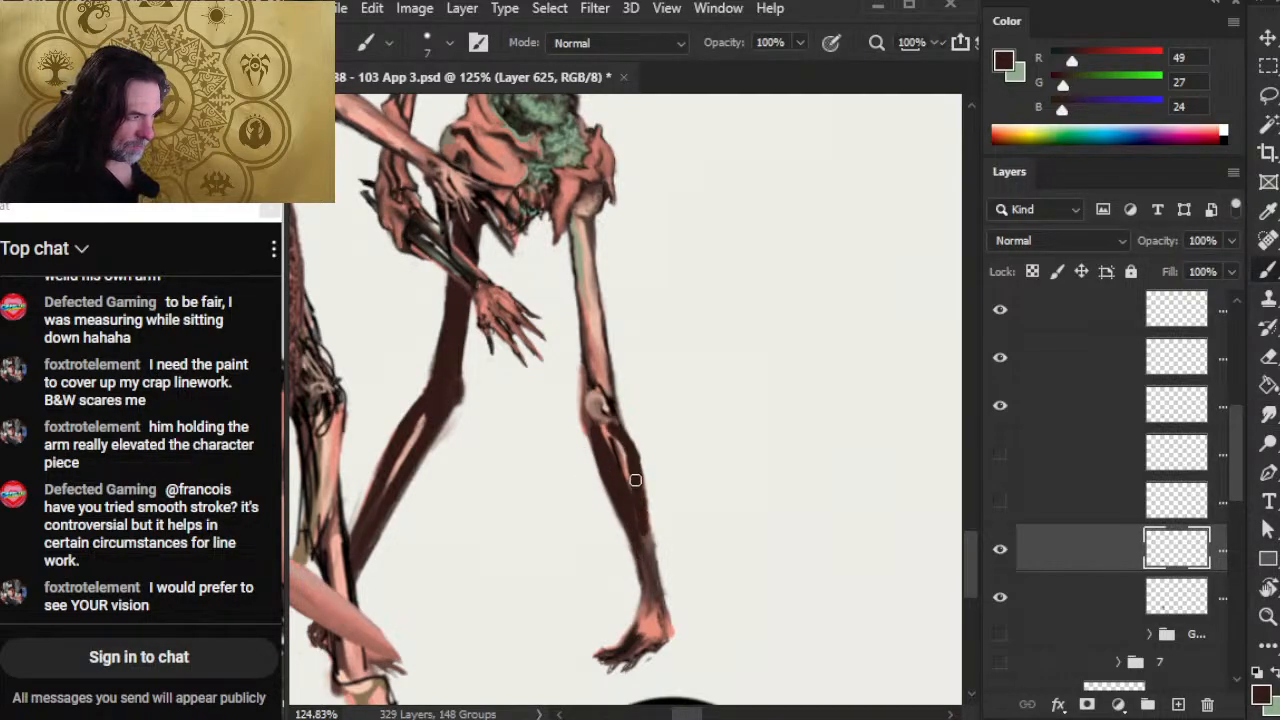
{"action": "key", "text": "r"}
{"action": "mouse_move", "coordinate": [622, 460]}
{"action": "left_mouse_down"}
{"action": "mouse_move", "coordinate": [655, 622]}
{"action": "mouse_move", "coordinate": [650, 560]}
{"action": "mouse_move", "coordinate": [649, 597]}
{"action": "left_mouse_up"}
{"action": "key", "text": "b"}
{"action": "key", "text": "r"}
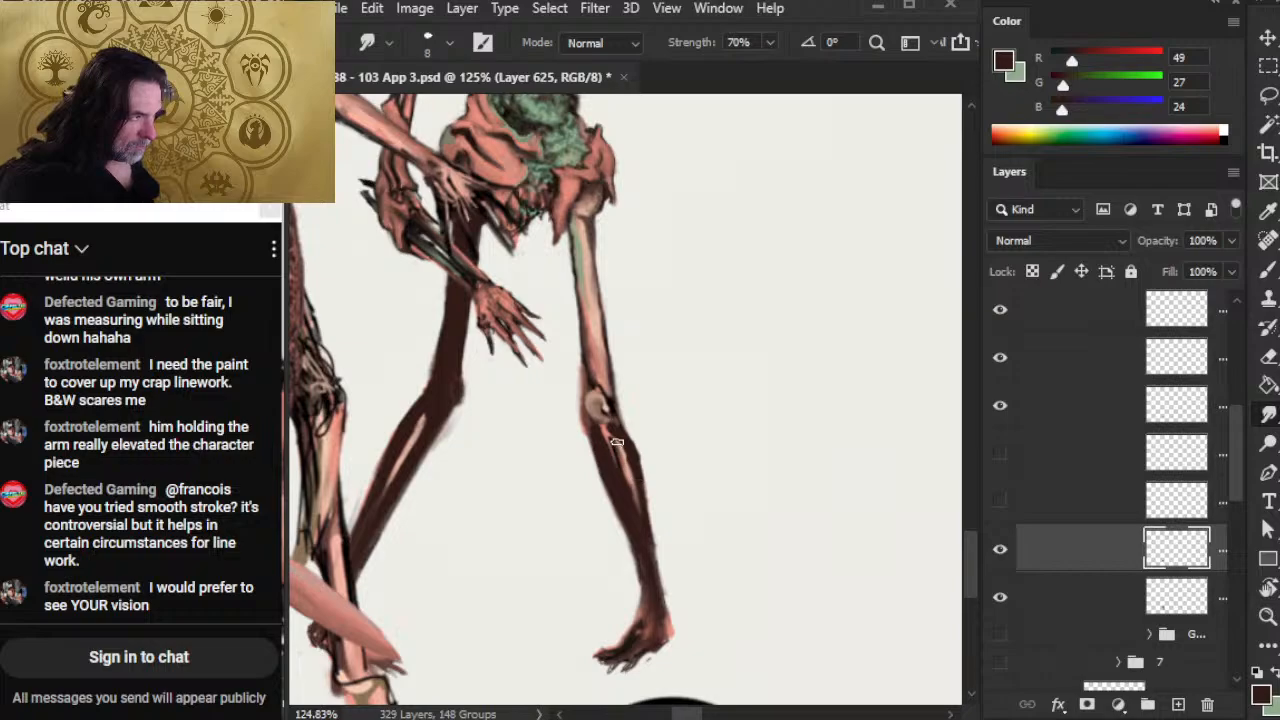
Step: Cover the same leg's pale kneecap with dark brown and smudge it up into the lower thigh
{"action": "key", "text": "b"}
{"action": "left_click_drag", "start_coordinate": [610, 438], "coordinate": [594, 384]}
{"action": "key", "text": "r"}
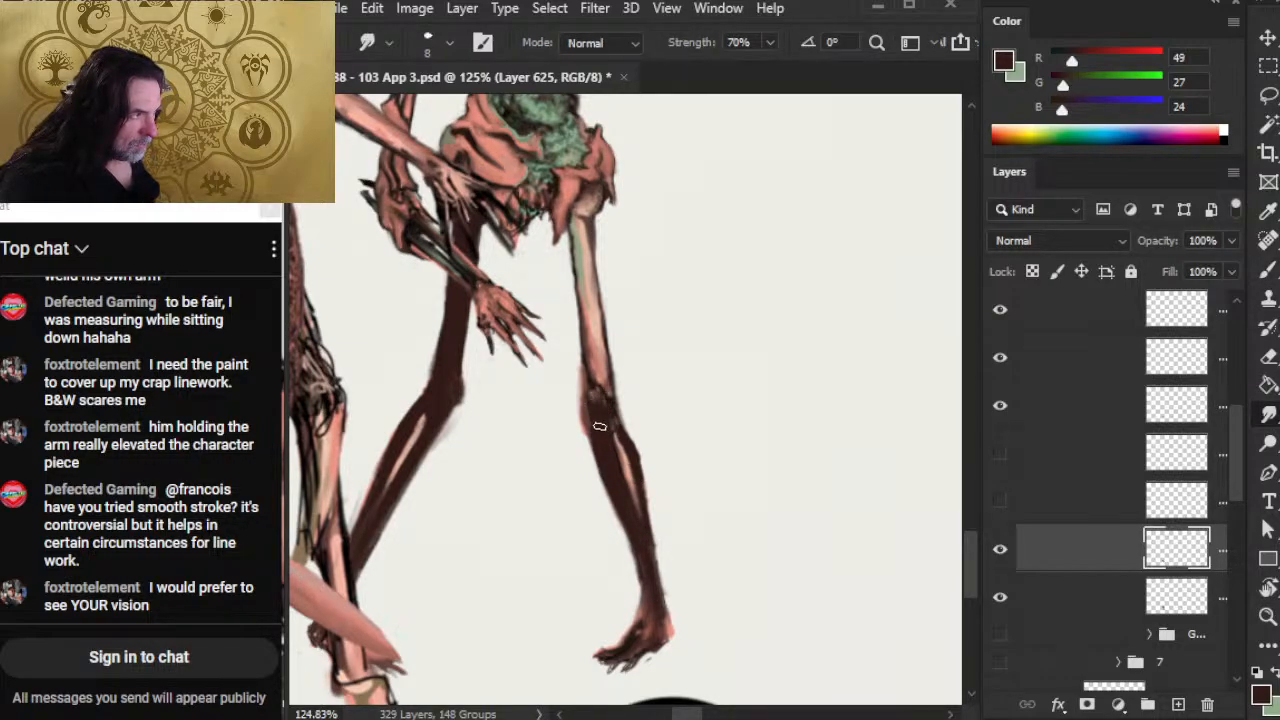
{"action": "mouse_move", "coordinate": [606, 431]}
{"action": "left_mouse_down"}
{"action": "mouse_move", "coordinate": [604, 473]}
{"action": "mouse_move", "coordinate": [597, 386]}
{"action": "left_mouse_up"}
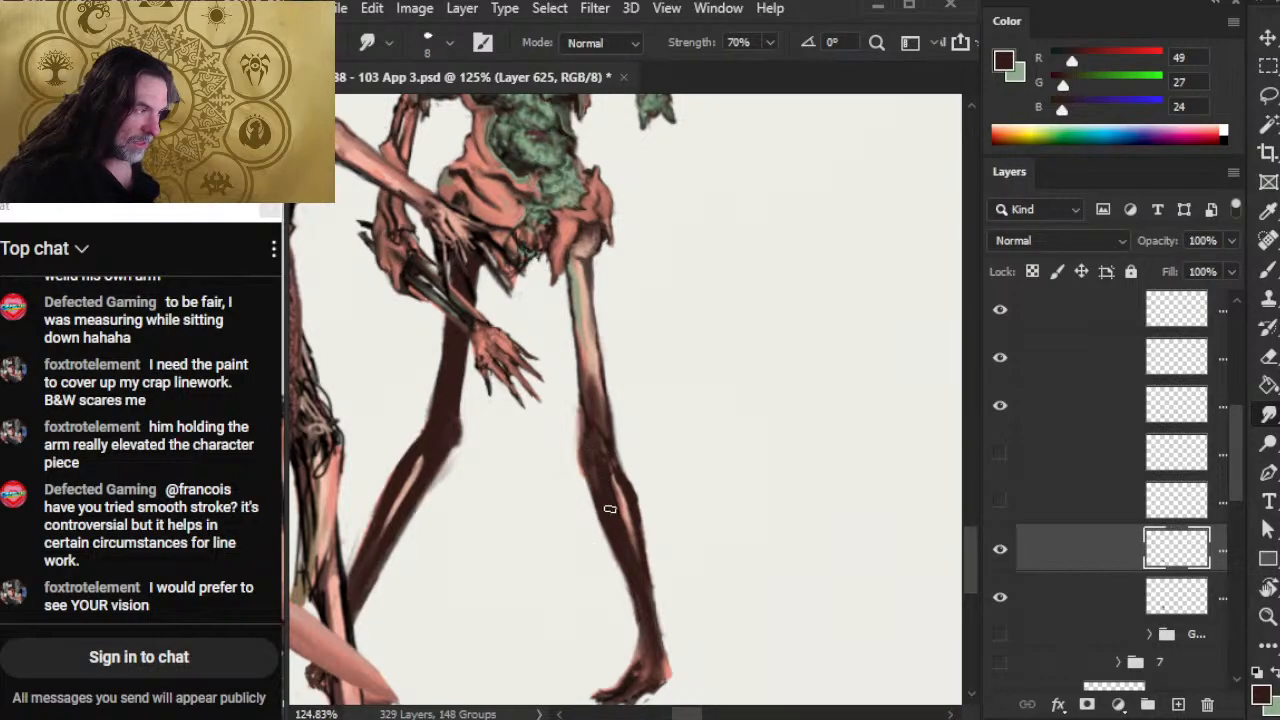
{"action": "left_click_drag", "start_coordinate": [608, 450], "coordinate": [600, 505]}
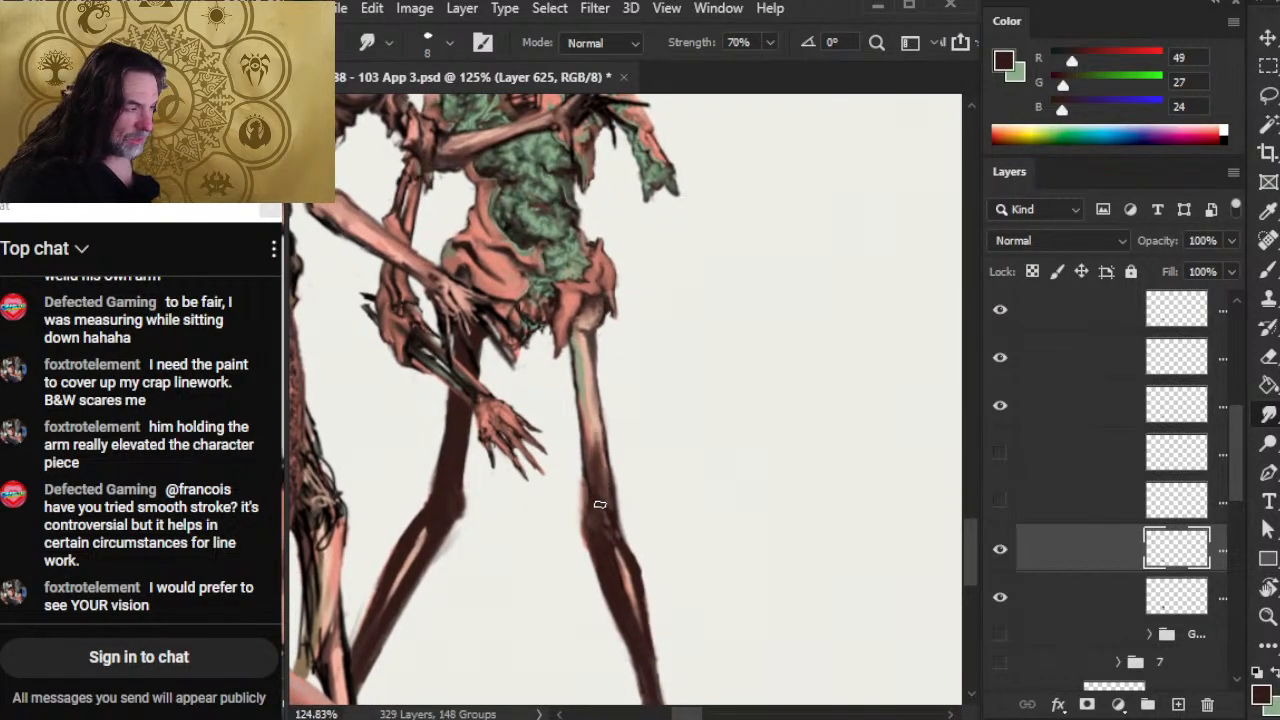
Step: Clean the edge of the lower thigh with the Eraser and smudge the knee shading into a smooth upward fade
{"action": "key", "text": "e"}
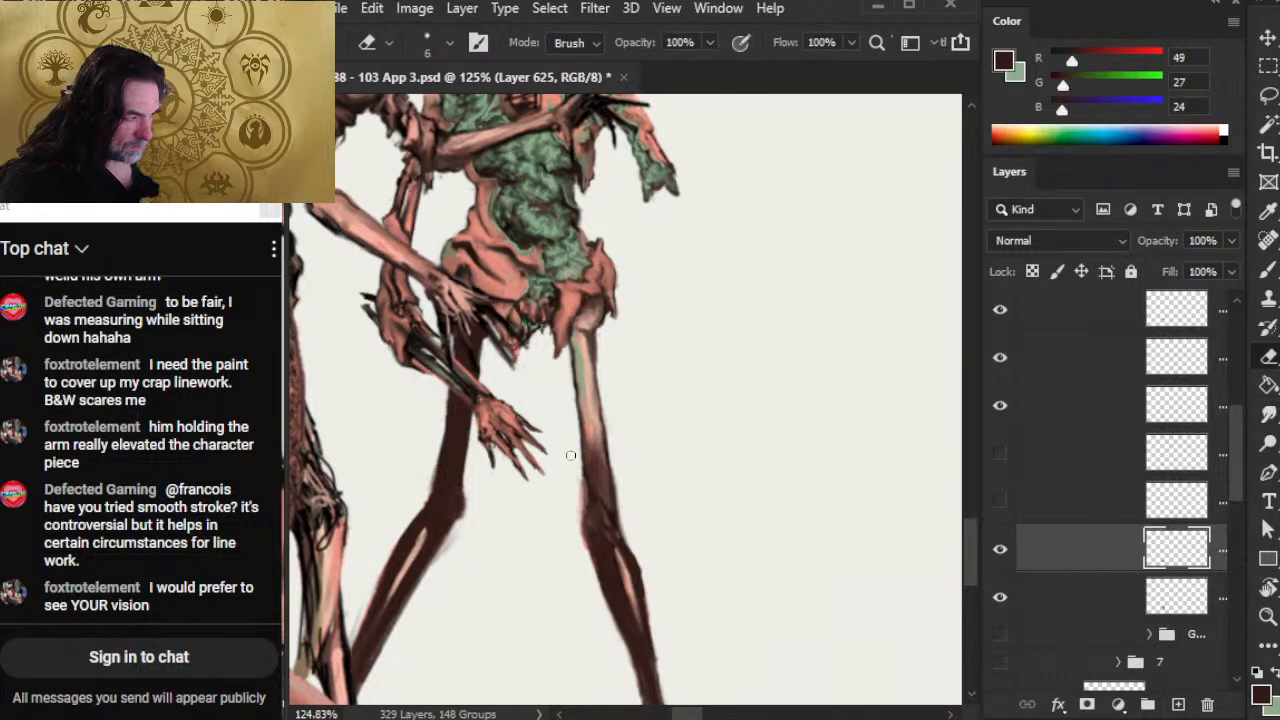
{"action": "key", "text": "r"}
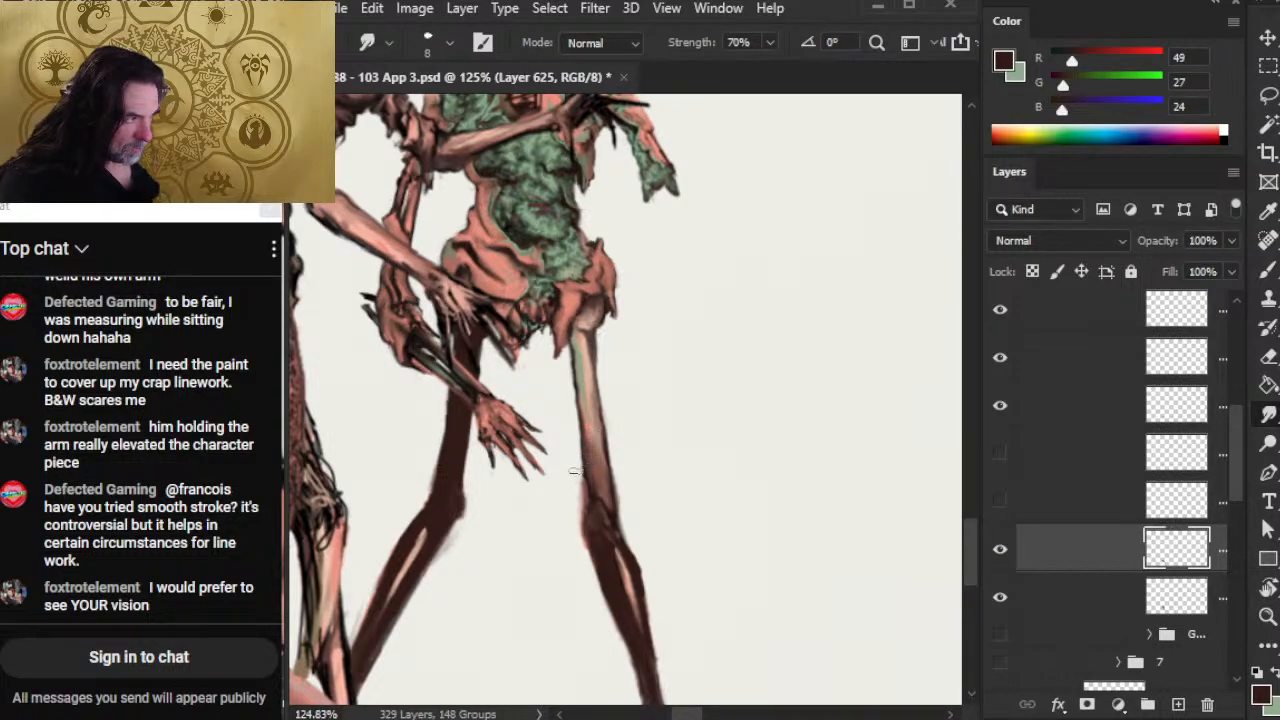
{"action": "key", "text": "e"}
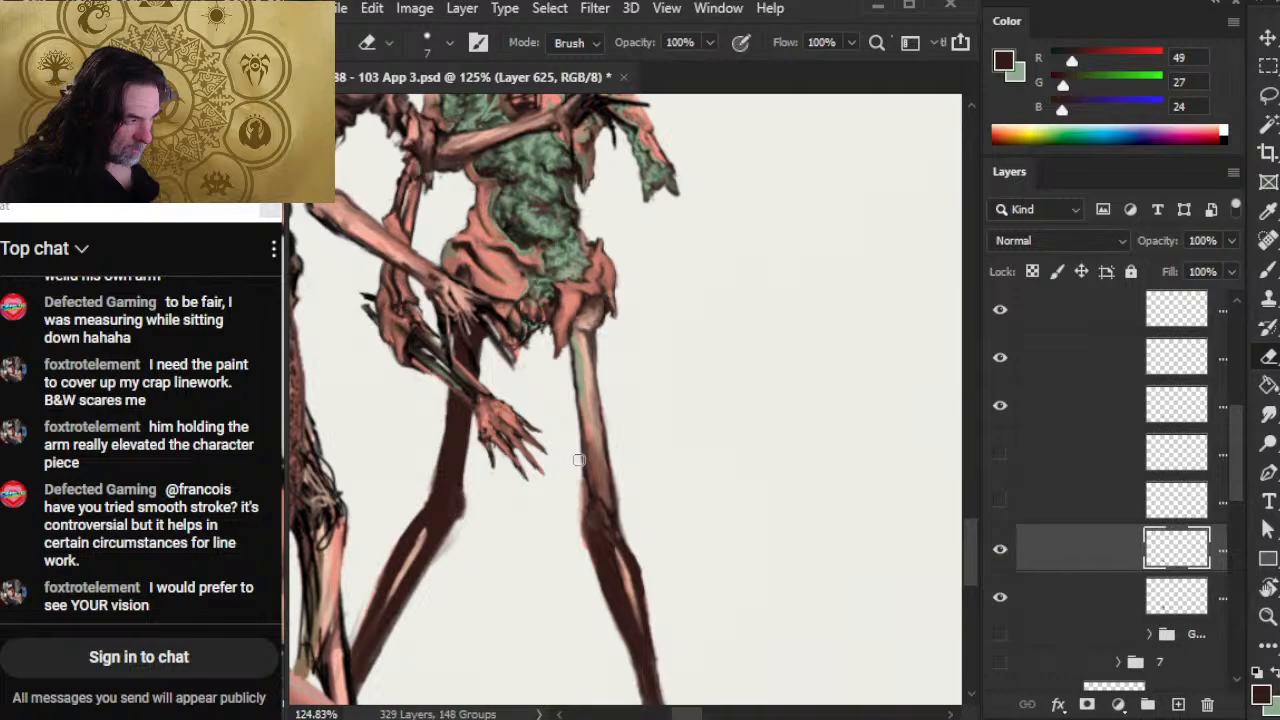
{"action": "key", "text": "r"}
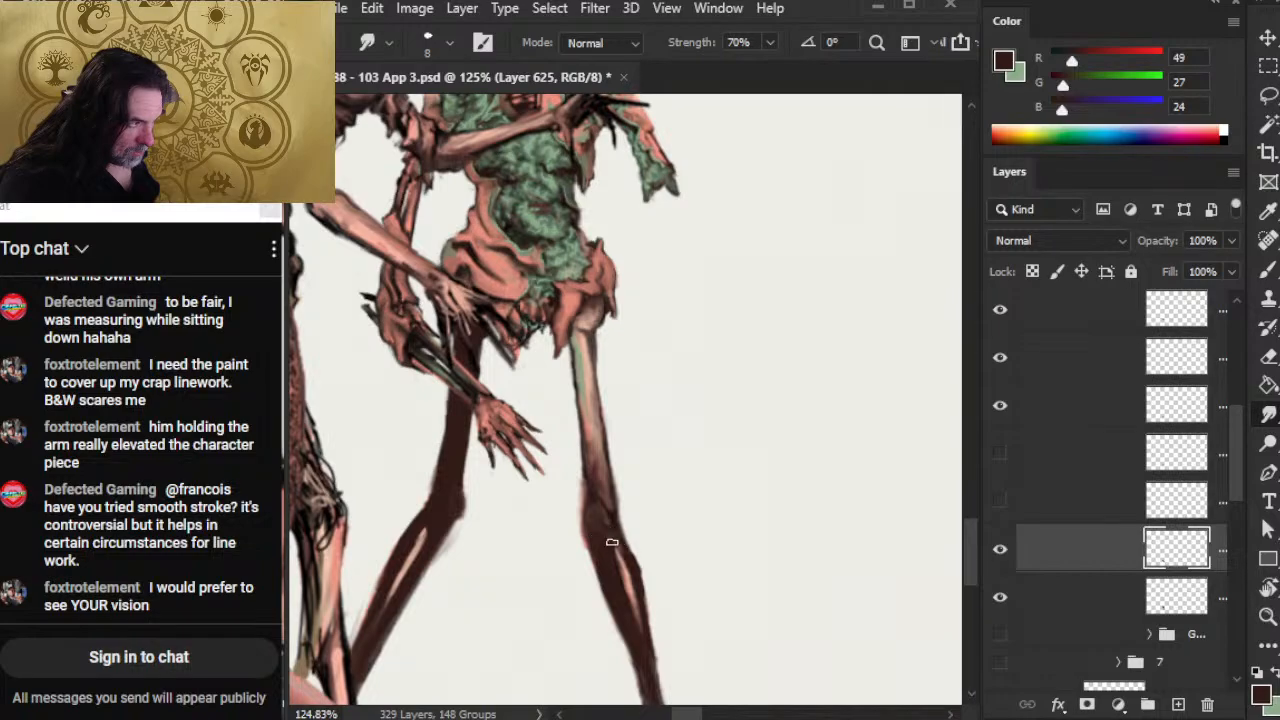
{"action": "left_click_drag", "start_coordinate": [604, 500], "coordinate": [594, 440]}
{"action": "left_click_drag", "start_coordinate": [604, 526], "coordinate": [598, 434]}
{"action": "left_click_drag", "start_coordinate": [606, 504], "coordinate": [594, 444]}
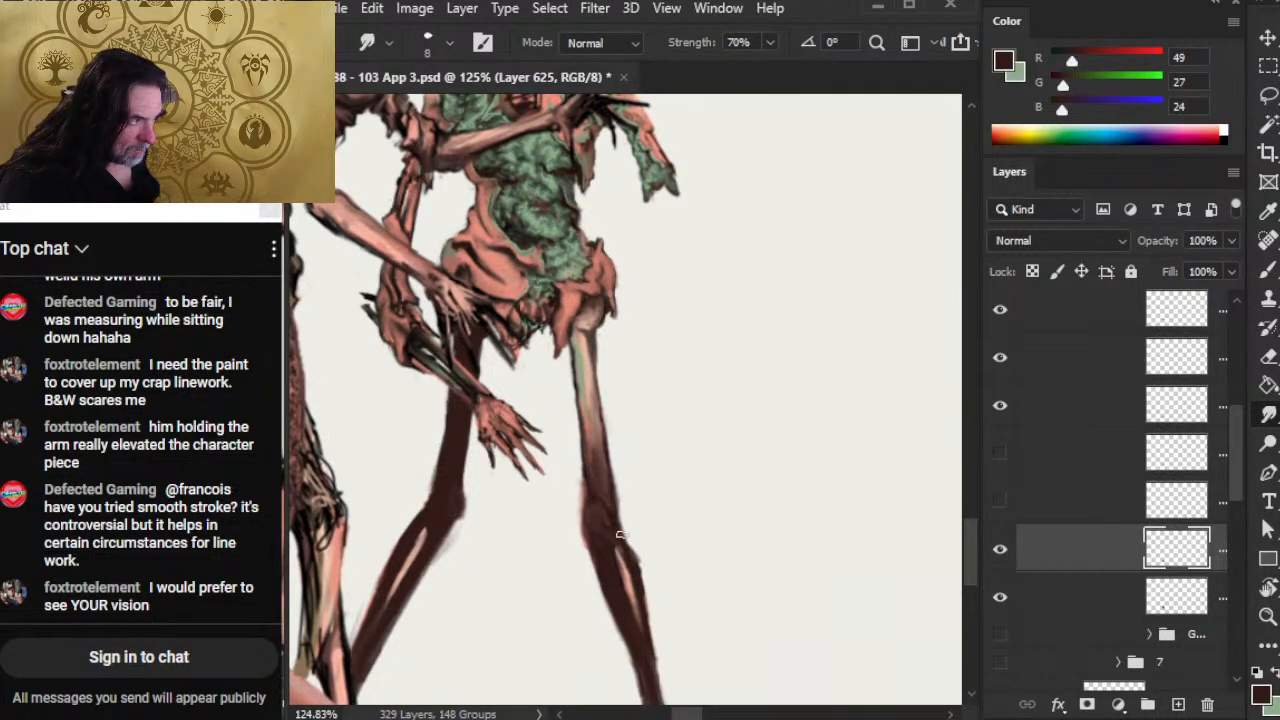
{"action": "mouse_move", "coordinate": [634, 550]}
{"action": "left_mouse_down"}
{"action": "mouse_move", "coordinate": [652, 580]}
{"action": "mouse_move", "coordinate": [631, 548]}
{"action": "left_mouse_up"}
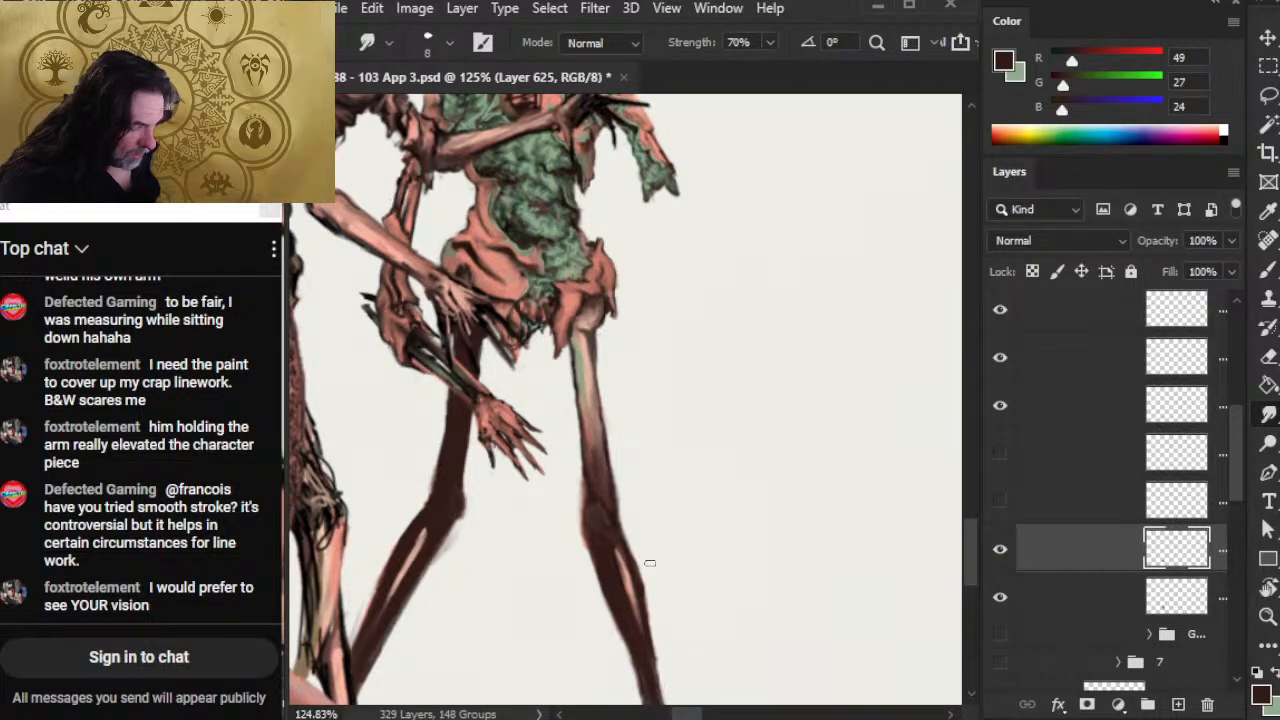
Step: Refine the light bone highlight on the outer leg's shin by erasing, repainting its edges with a smaller brush, and smudging
{"action": "key", "text": "e"}
{"action": "left_click_drag", "start_coordinate": [623, 567], "coordinate": [643, 635]}
{"action": "key", "text": "r"}
{"action": "key", "text": "b"}
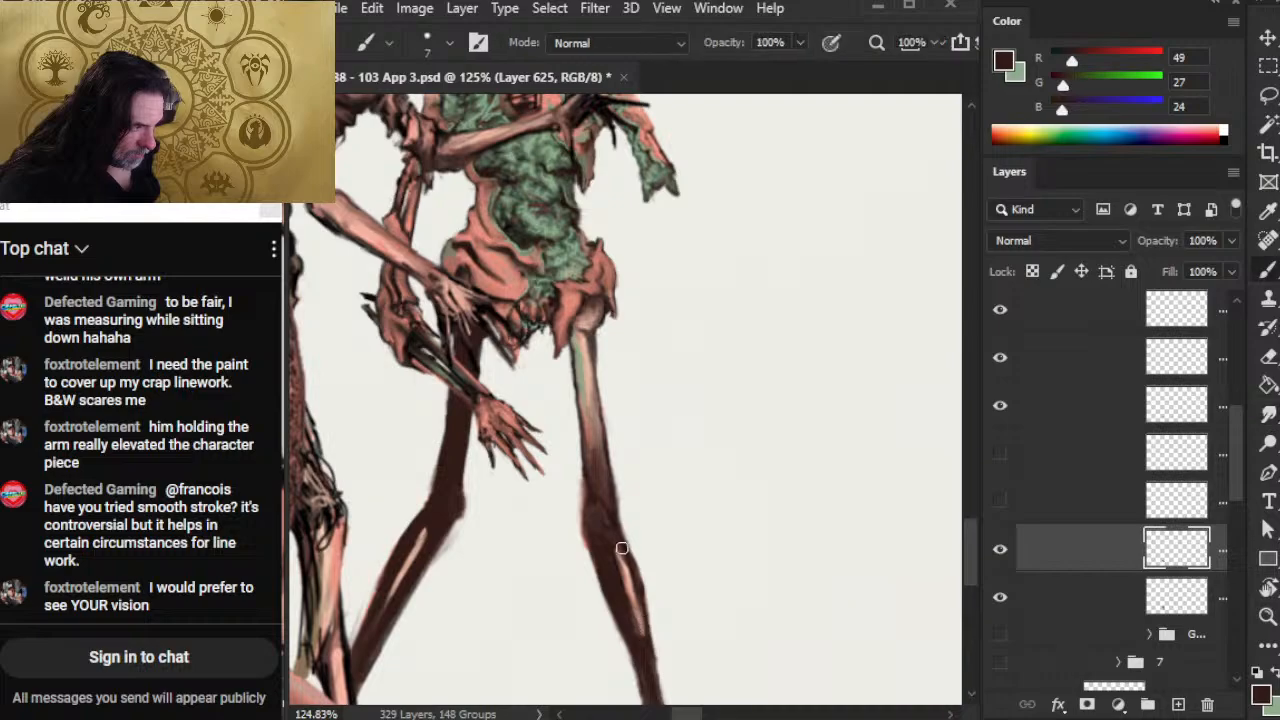
{"action": "left_click_drag", "start_coordinate": [636, 589], "coordinate": [645, 628]}
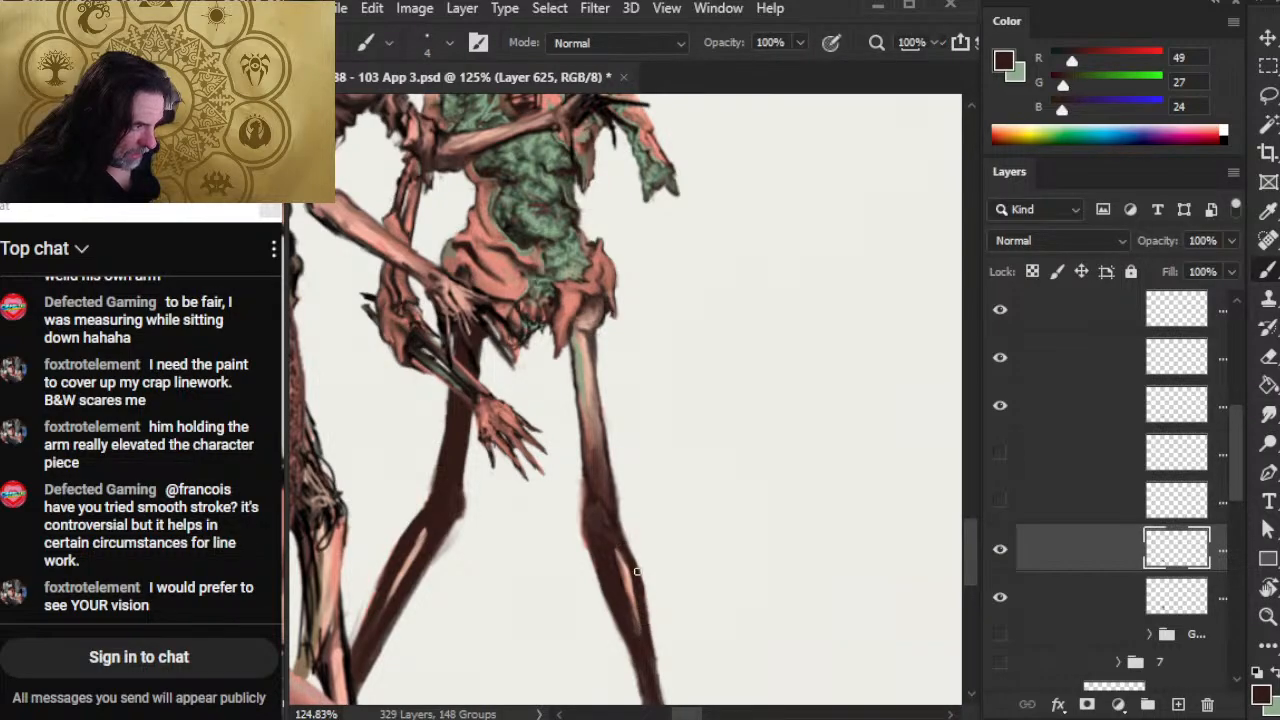
{"action": "key", "text": "r"}
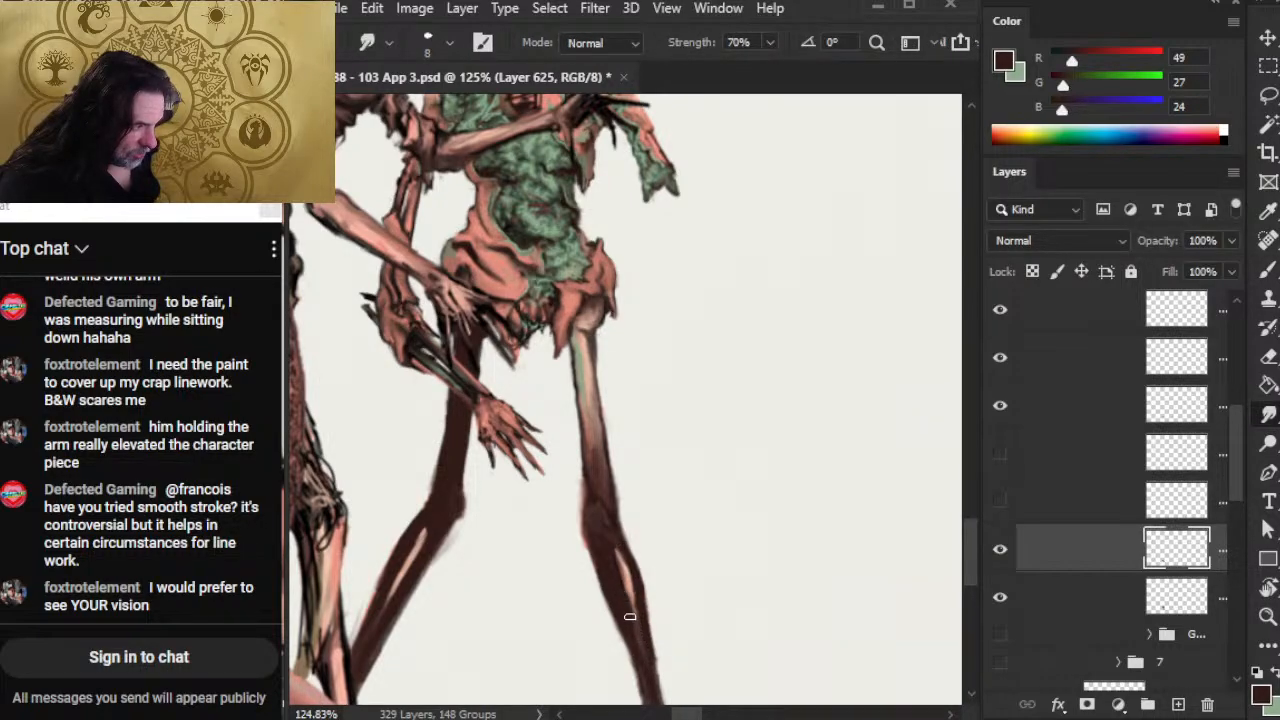
{"action": "scroll", "coordinate": [630, 617], "scroll_direction": "down", "scroll_amount": 3}
{"action": "key", "text": "z"}
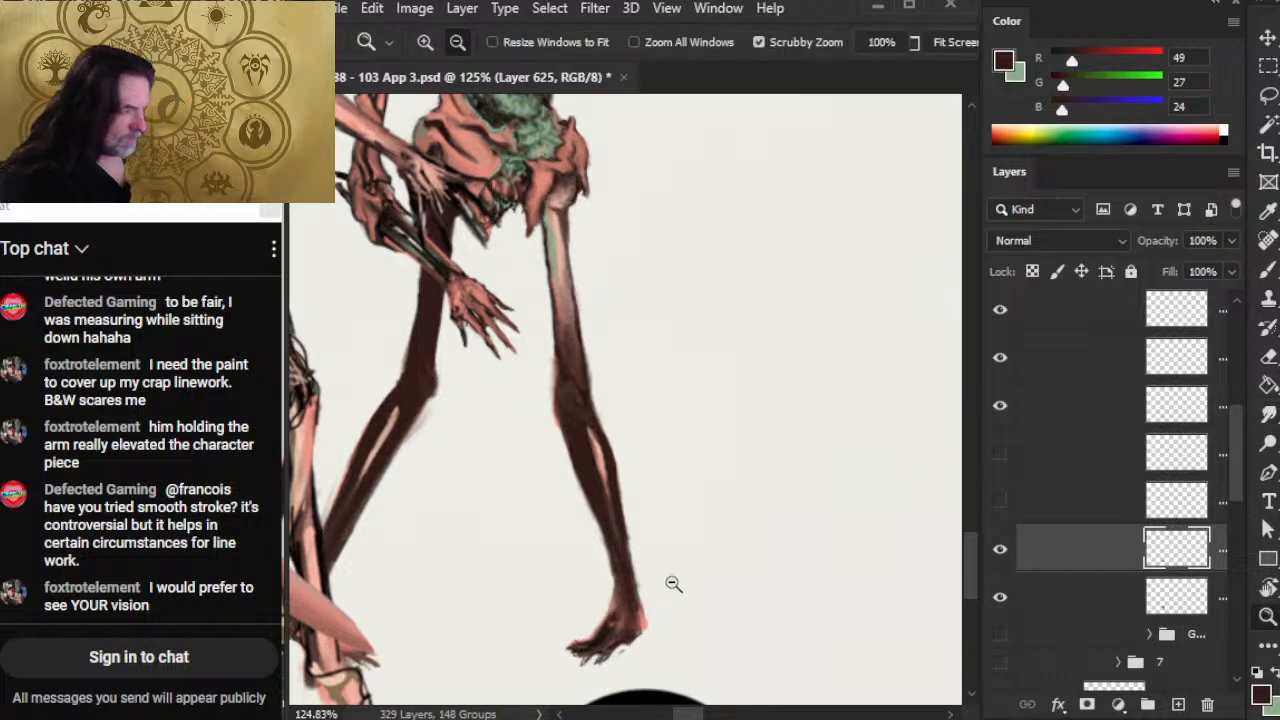
{"action": "left_click_drag", "start_coordinate": [674, 583], "coordinate": [556, 593]}
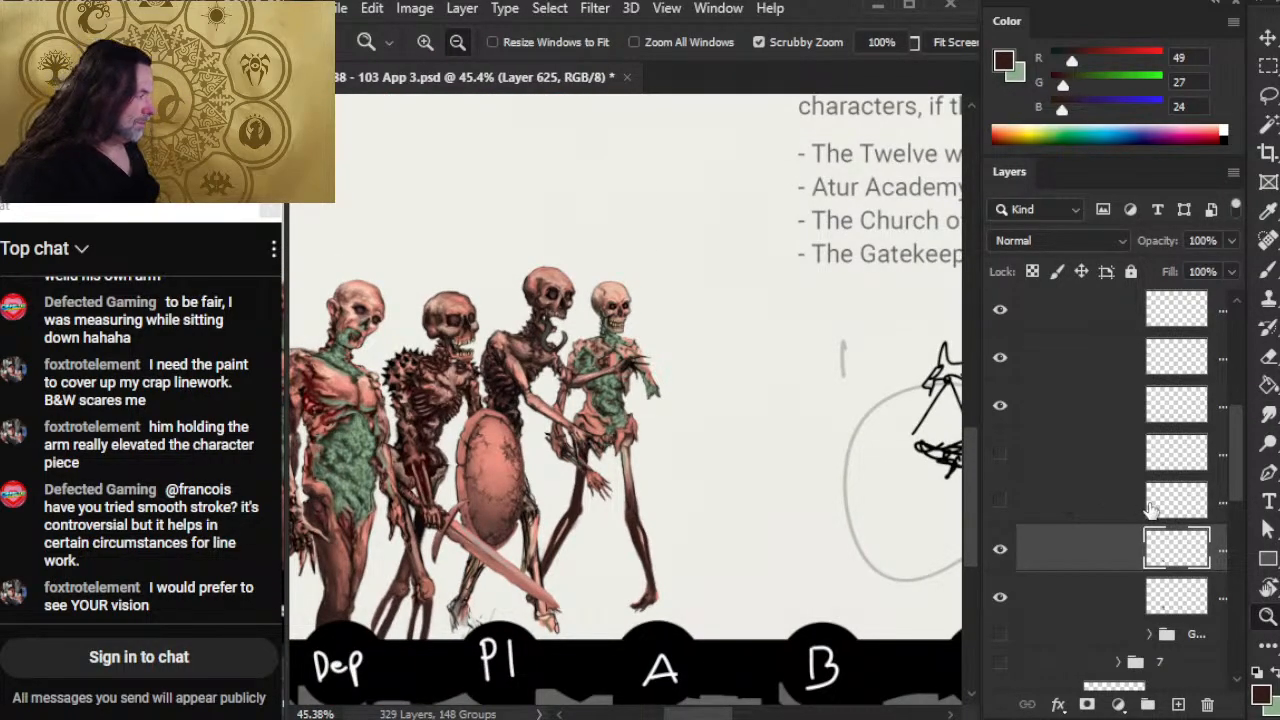
Step: Show the white mist of Layer 141 over the front line figures' legs and check how it blends
{"action": "left_click_drag", "start_coordinate": [1240, 474], "coordinate": [1221, 378]}
{"action": "left_click", "coordinate": [1000, 390]}
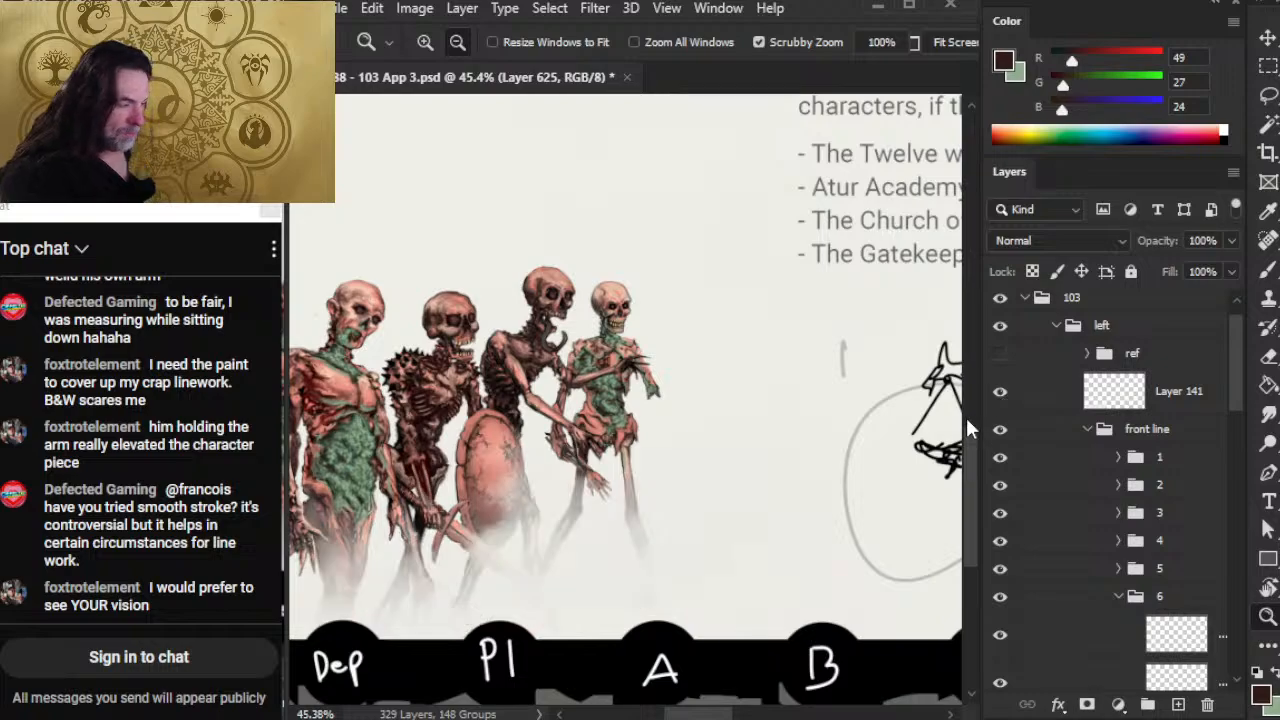
{"action": "scroll", "coordinate": [594, 548], "scroll_direction": "up", "scroll_amount": 5}
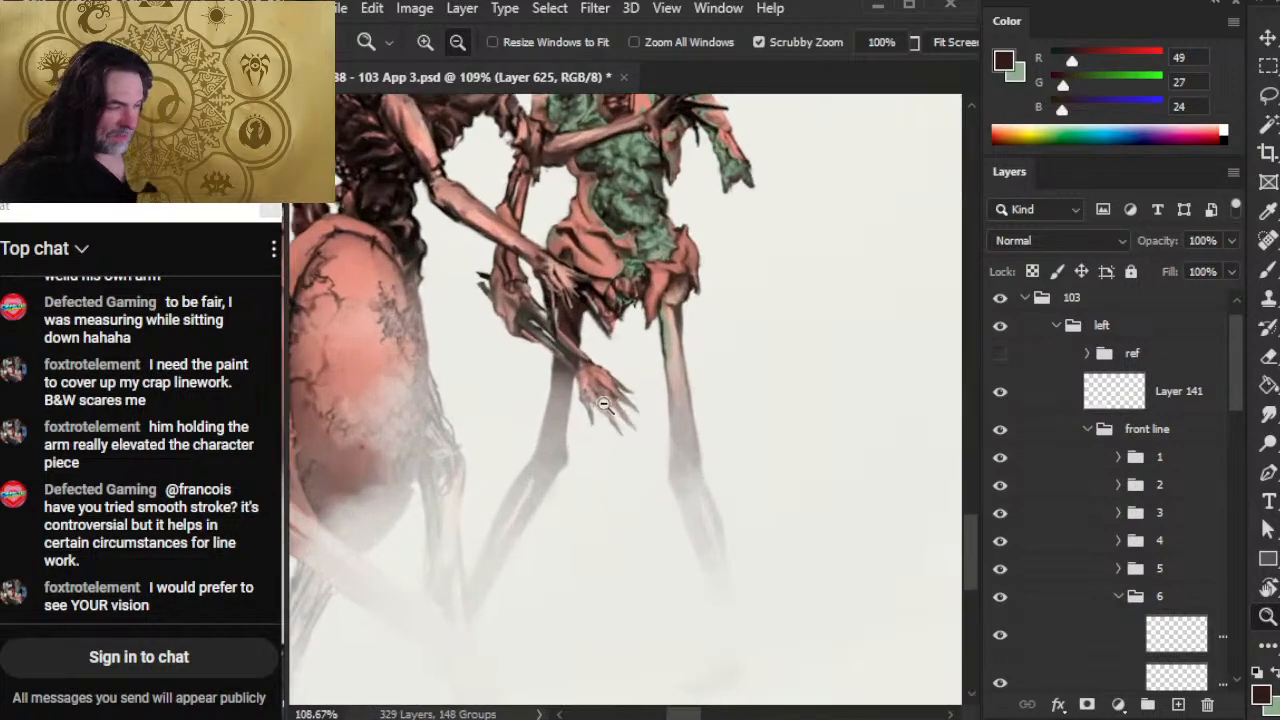
{"action": "scroll", "coordinate": [550, 555], "scroll_direction": "down", "scroll_amount": 5}
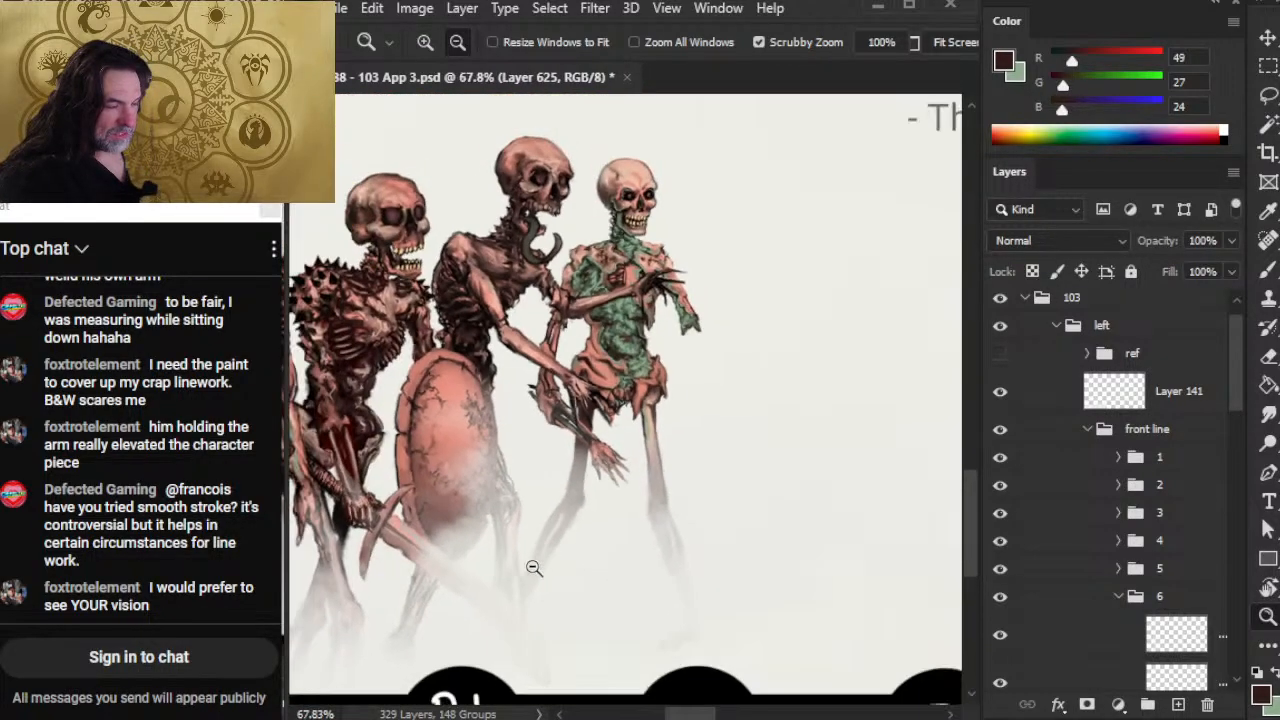
{"action": "scroll", "coordinate": [575, 600], "scroll_direction": "down", "scroll_amount": 1}
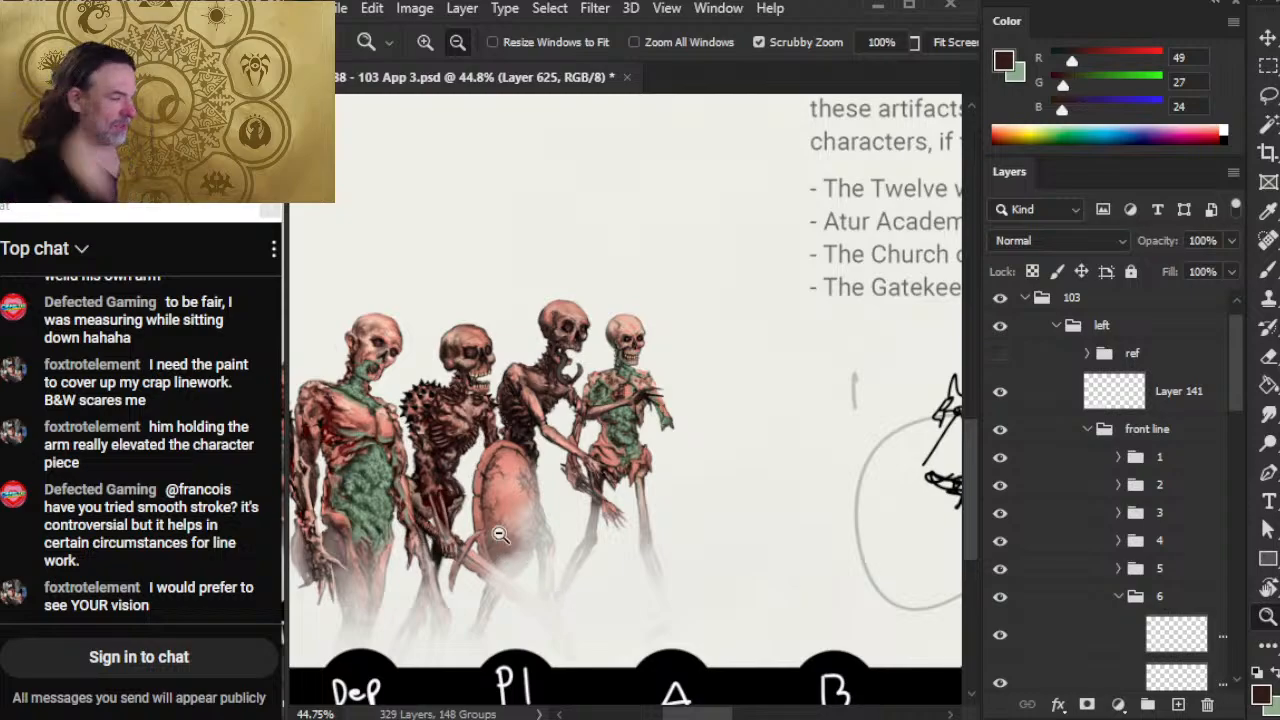
{"action": "left_click_drag", "start_coordinate": [496, 555], "coordinate": [577, 389]}
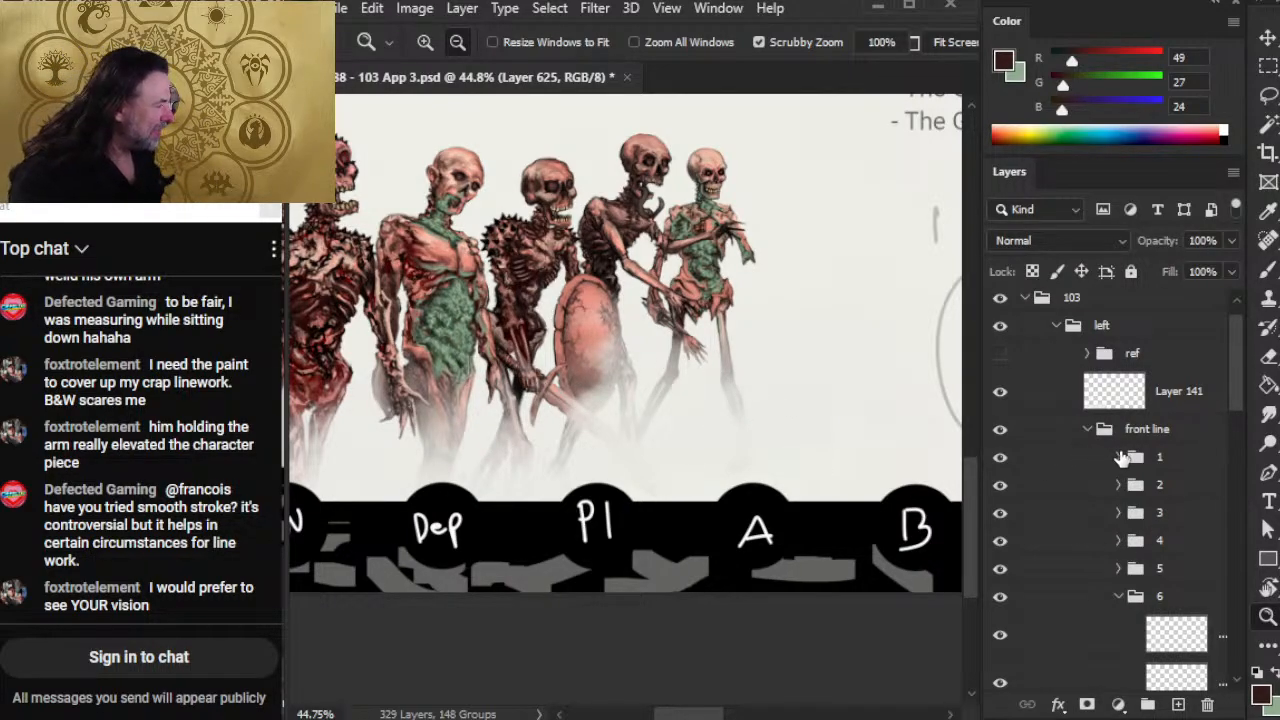
Step: Collapse group 6 and nudge its green-torso skeleton slightly upward and closer to the dark skeleton beside it
{"action": "left_click", "coordinate": [1117, 608]}
{"action": "left_click", "coordinate": [1117, 598]}
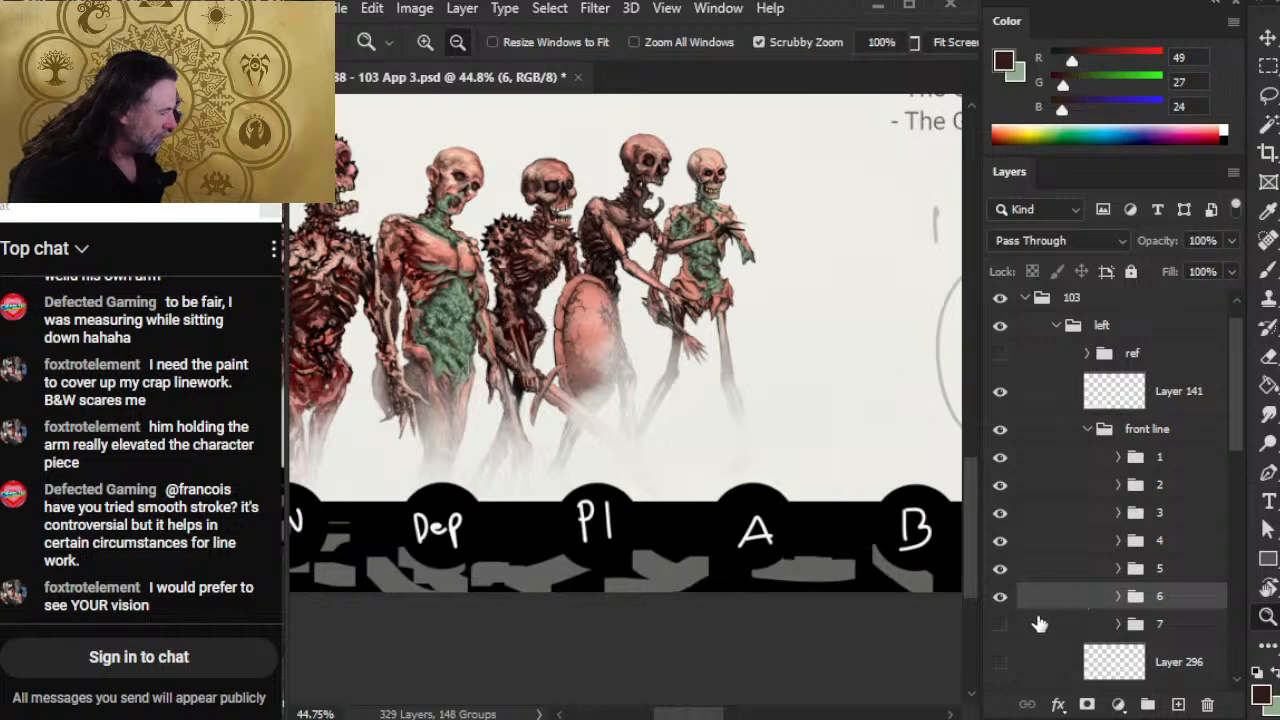
{"action": "key", "text": "v"}
{"action": "key", "text": "Up"}
{"action": "key", "text": "Up"}
{"action": "key", "text": "Up"}
{"action": "key", "text": "Up"}
{"action": "key", "text": "Up"}
{"action": "key", "text": "Up"}
{"action": "key", "text": "Up"}
{"action": "key", "text": "Up"}
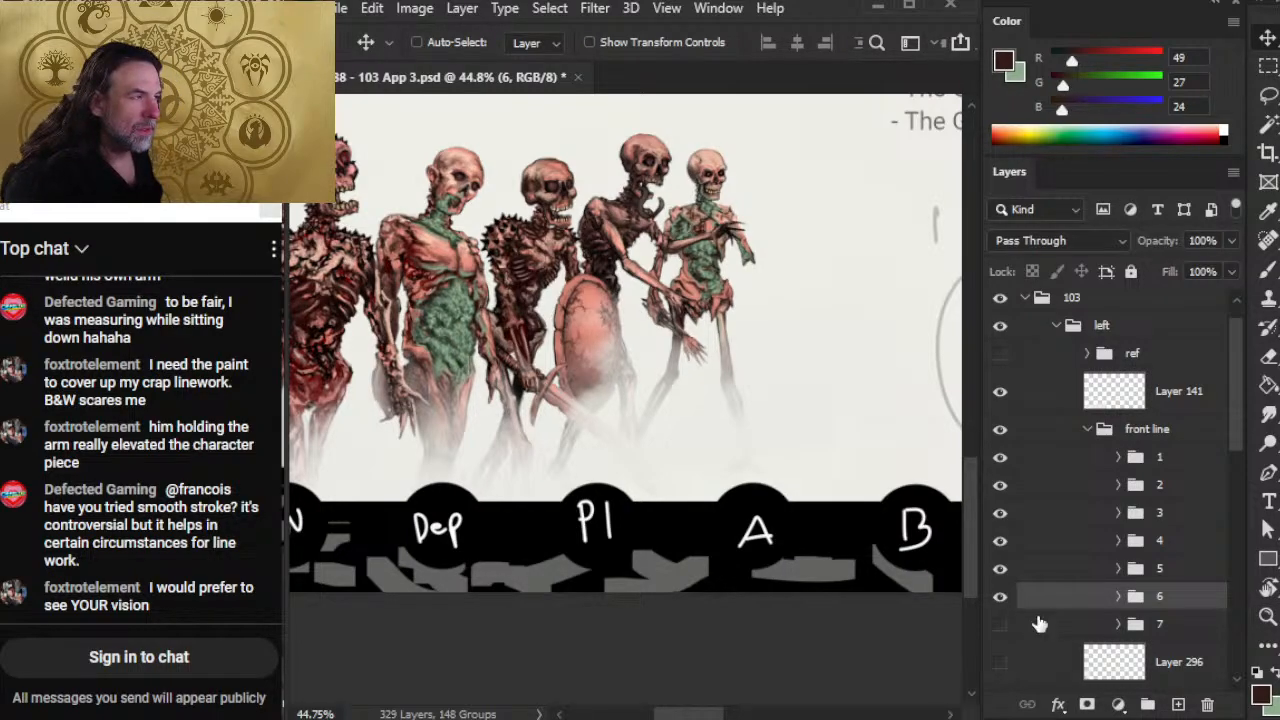
{"action": "key", "text": "Left"}
{"action": "key", "text": "Left"}
{"action": "key", "text": "Left"}
{"action": "key", "text": "Left"}
{"action": "key", "text": "Left"}
{"action": "key", "text": "Left"}
{"action": "key", "text": "Left"}
{"action": "key", "text": "Left"}
{"action": "key", "text": "Left"}
{"action": "key", "text": "Left"}
{"action": "key", "text": "Right"}
{"action": "key", "text": "Right"}
{"action": "key", "text": "Right"}
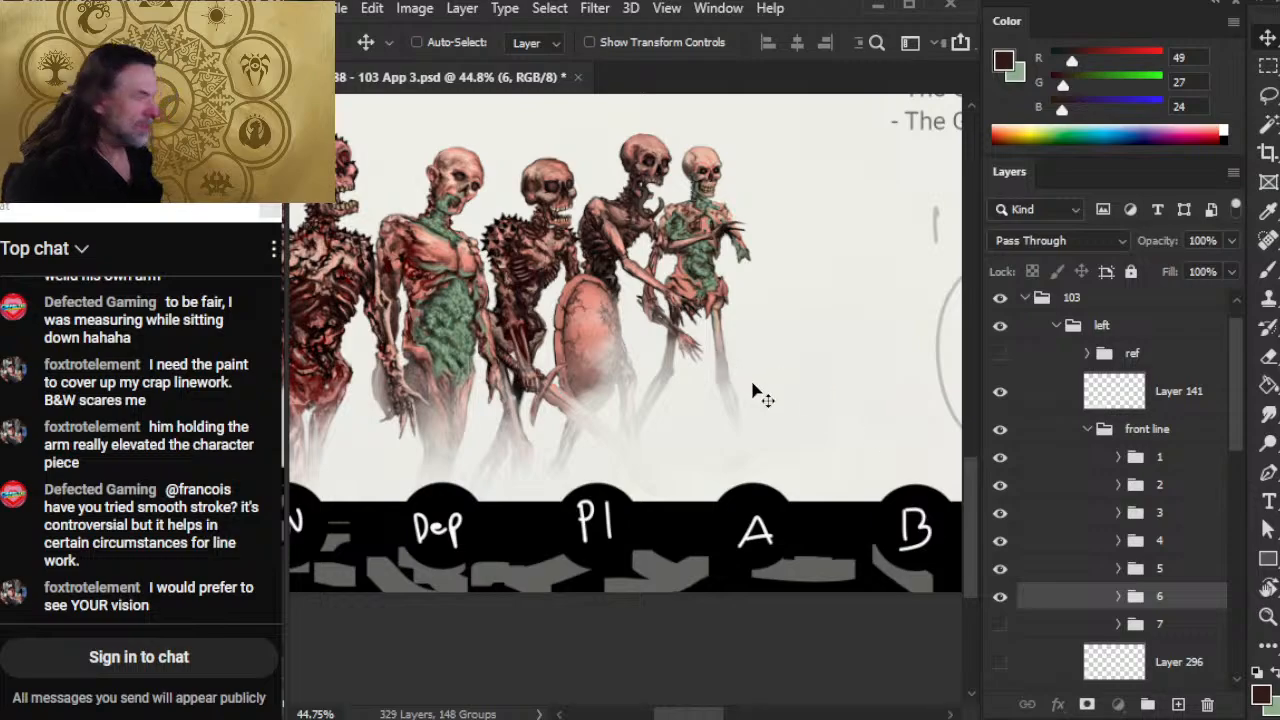
Step: Scale group 5 down to 91.09% with Free Transform and reposition it between its neighbouring skeletons
{"action": "left_click", "coordinate": [1065, 576]}
{"action": "key", "text": "l"}
{"action": "right_click", "coordinate": [729, 340]}
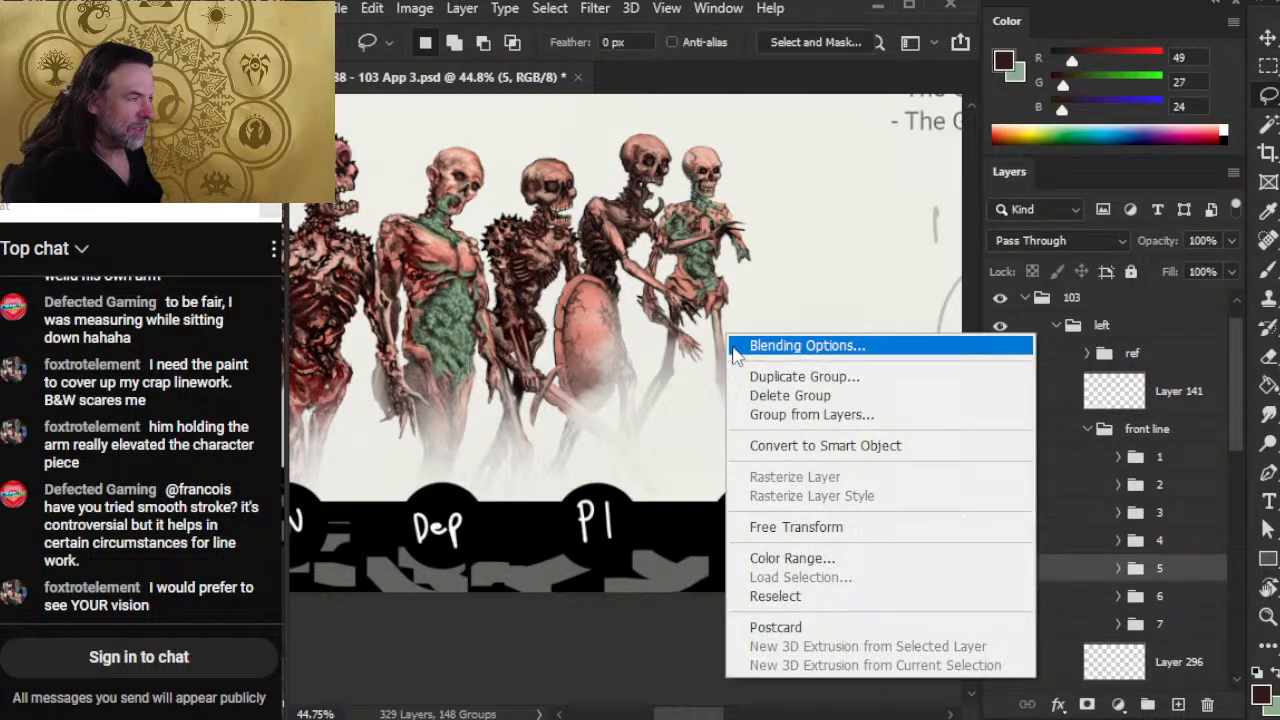
{"action": "left_click", "coordinate": [806, 527]}
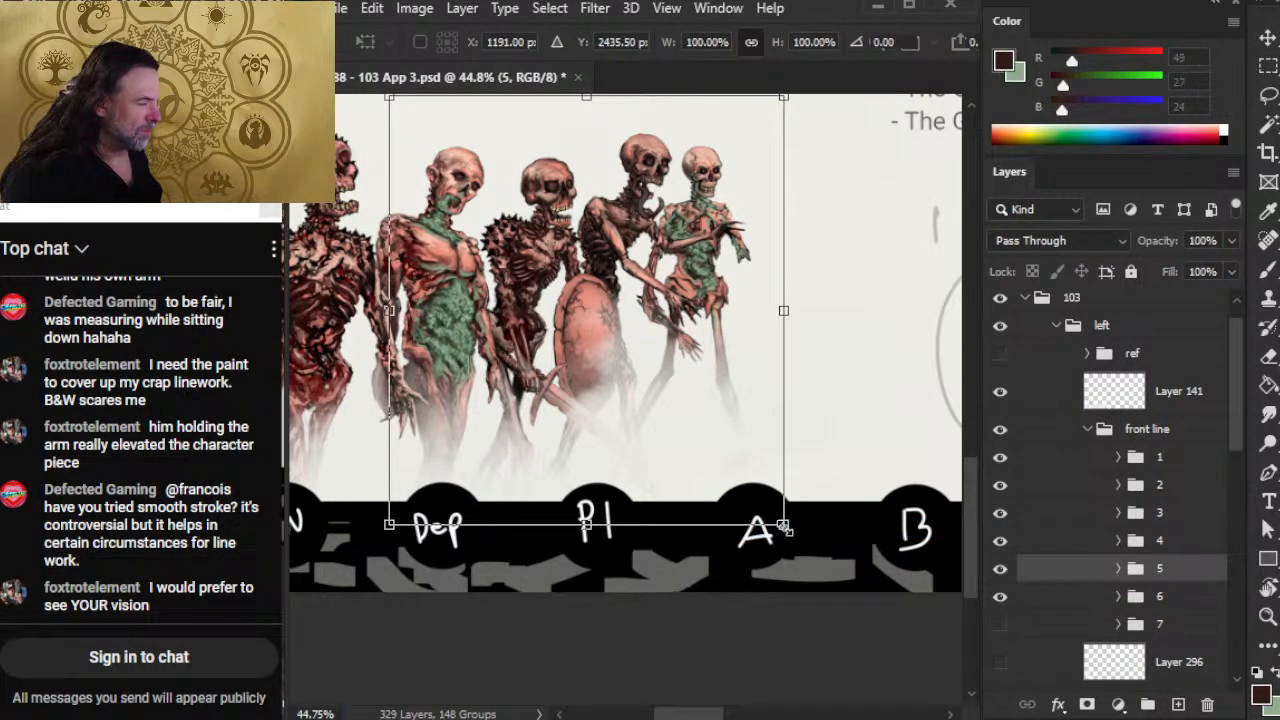
{"action": "left_click_drag", "start_coordinate": [786, 529], "coordinate": [748, 488]}
{"action": "mouse_move", "coordinate": [700, 414]}
{"action": "left_mouse_down"}
{"action": "mouse_move", "coordinate": [733, 440]}
{"action": "mouse_move", "coordinate": [708, 455]}
{"action": "mouse_move", "coordinate": [716, 431]}
{"action": "left_mouse_up"}
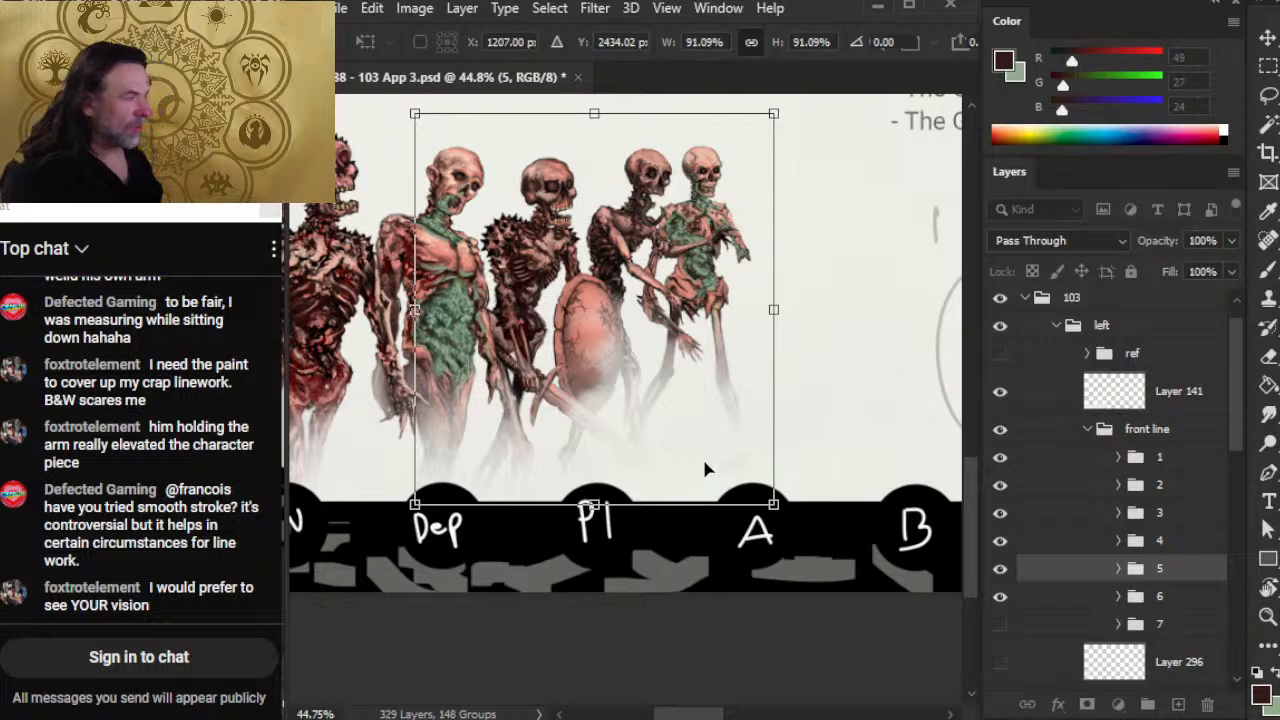
{"action": "key", "text": "Return"}
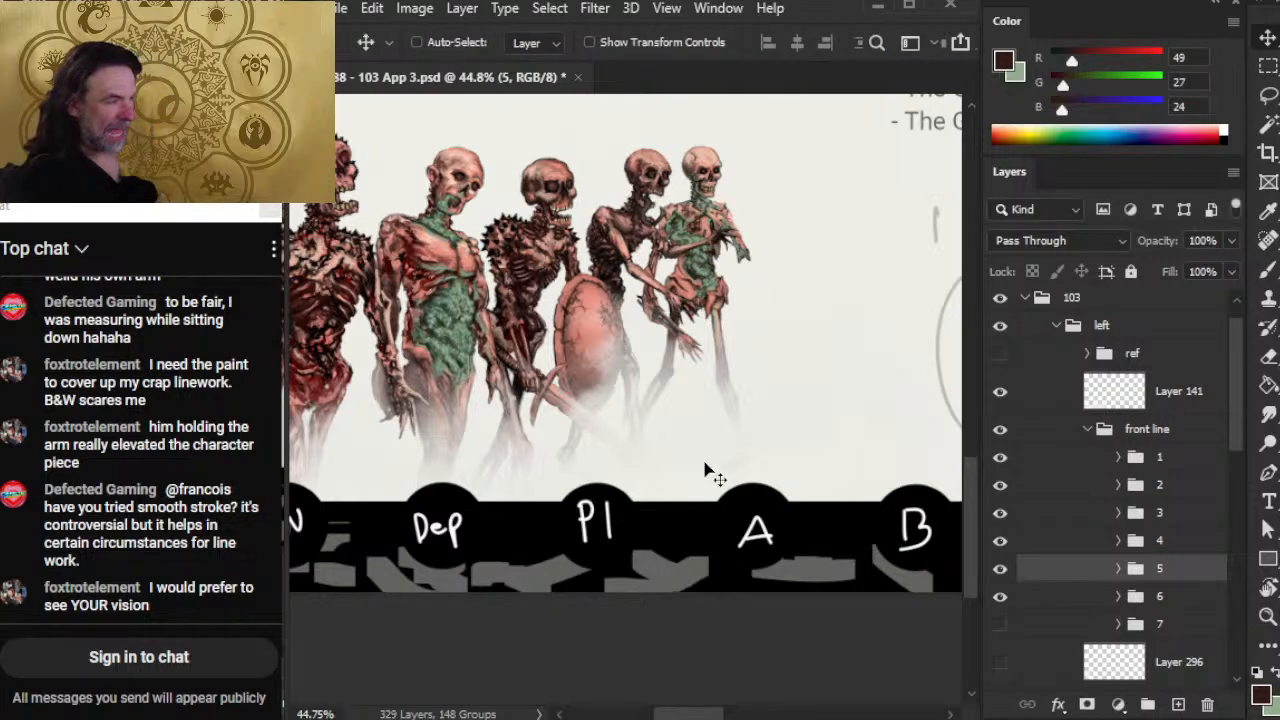
Step: Lower group 6 slightly and shift it a touch to the right to follow the resized group 5
{"action": "left_click", "coordinate": [1071, 602]}
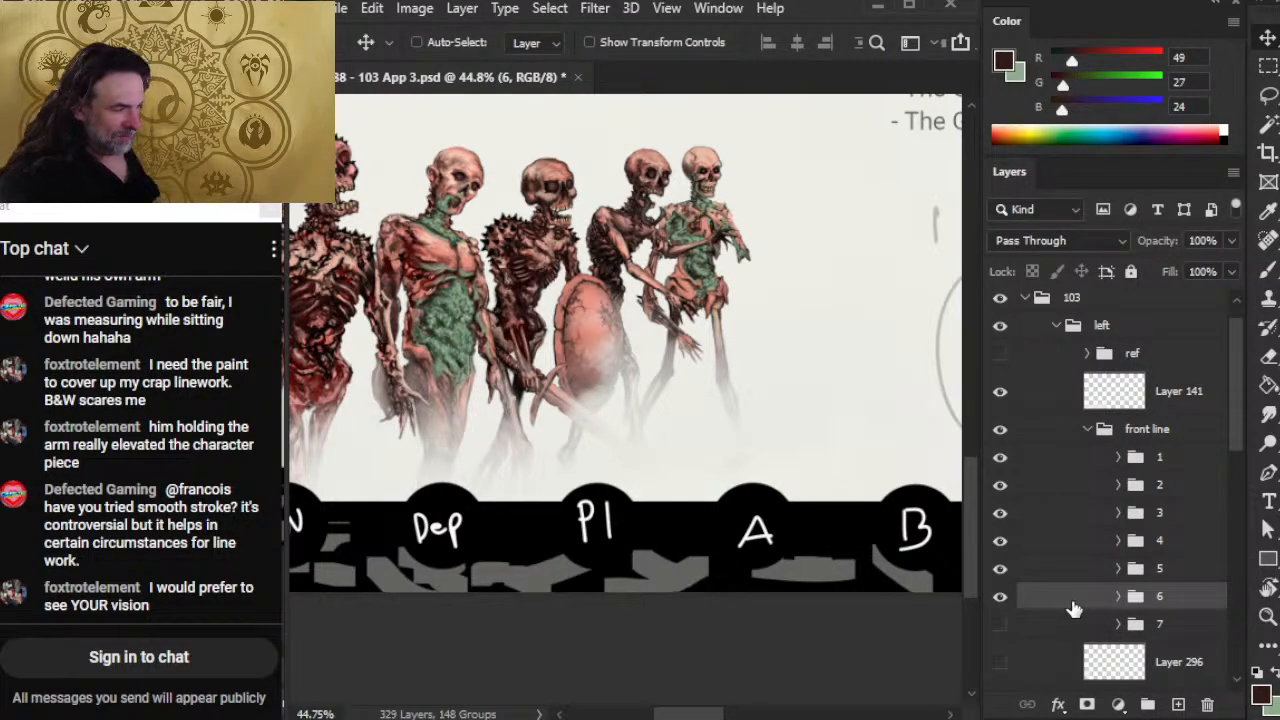
{"action": "key", "text": "Down"}
{"action": "key", "text": "Down"}
{"action": "key", "text": "Down"}
{"action": "key", "text": "Down"}
{"action": "key", "text": "Down"}
{"action": "key", "text": "Down"}
{"action": "key", "text": "Down"}
{"action": "key", "text": "Down"}
{"action": "key", "text": "Right"}
{"action": "key", "text": "Right"}
{"action": "key", "text": "Right"}
{"action": "key", "text": "Right"}
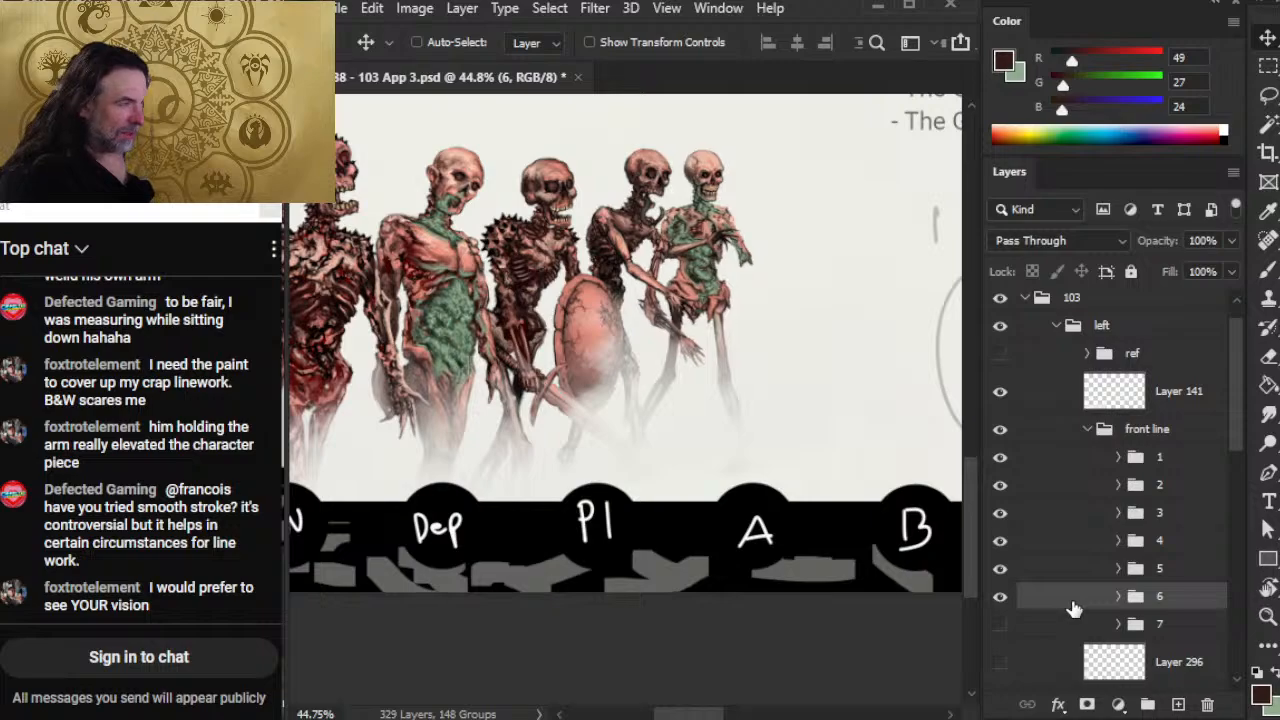
Step: Nudge group 6 left toward the group 5 skeleton and a little lower, fine-tuning the gap between the two
{"action": "key", "text": "Left"}
{"action": "key", "text": "Left"}
{"action": "key", "text": "Left"}
{"action": "key", "text": "Left"}
{"action": "key", "text": "Left"}
{"action": "key", "text": "Left"}
{"action": "key", "text": "Left"}
{"action": "key", "text": "Left"}
{"action": "key", "text": "Left"}
{"action": "key", "text": "Left"}
{"action": "key", "text": "Left"}
{"action": "key", "text": "Left"}
{"action": "key", "text": "Left"}
{"action": "key", "text": "Left"}
{"action": "key", "text": "Left"}
{"action": "key", "text": "Left"}
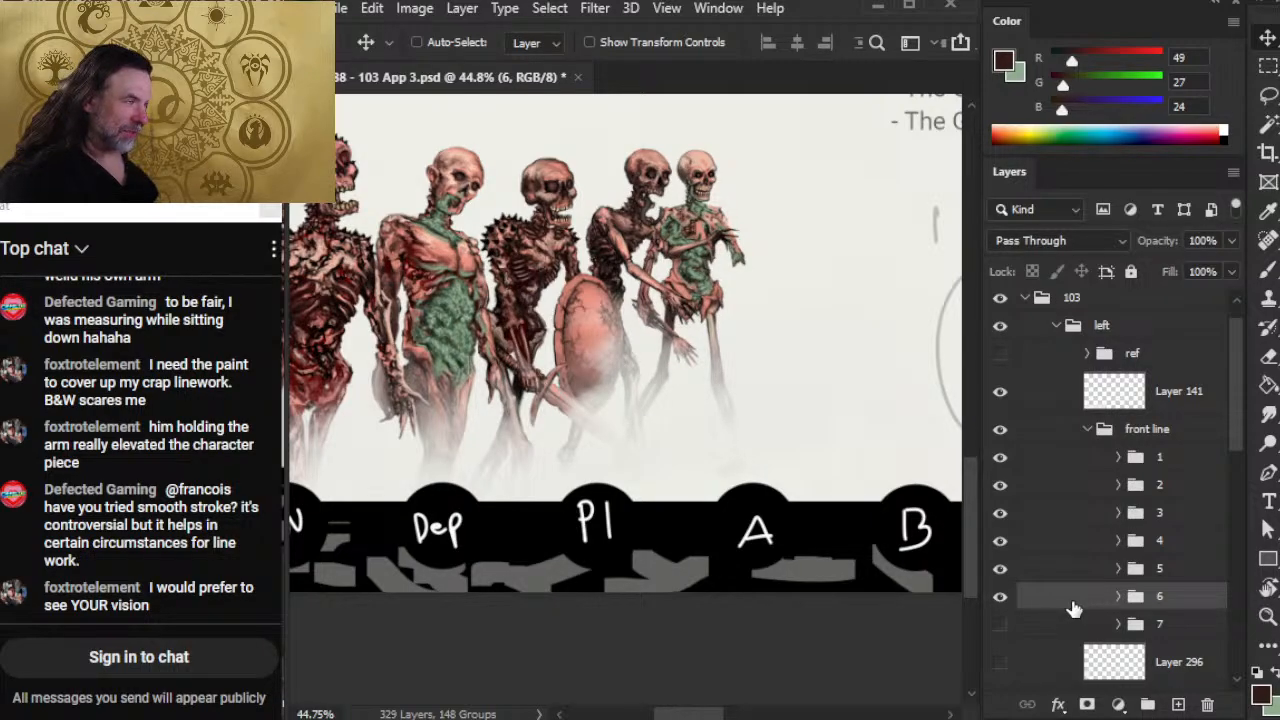
{"action": "key", "text": "Down"}
{"action": "key", "text": "Down"}
{"action": "key", "text": "Down"}
{"action": "key", "text": "Down"}
{"action": "key", "text": "Down"}
{"action": "key", "text": "Down"}
{"action": "key", "text": "Down"}
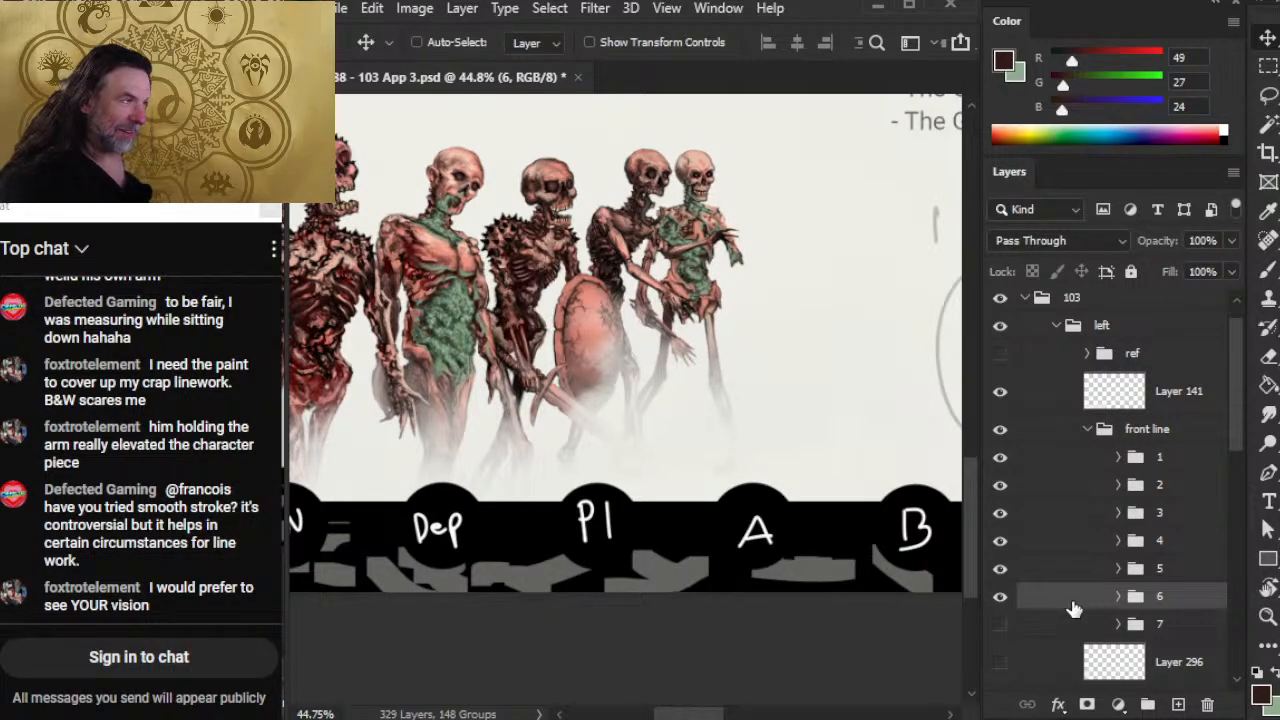
{"action": "key", "text": "Left"}
{"action": "key", "text": "Left"}
{"action": "key", "text": "Left"}
{"action": "key", "text": "Left"}
{"action": "key", "text": "Left"}
{"action": "key", "text": "Left"}
{"action": "key", "text": "Left"}
{"action": "key", "text": "Left"}
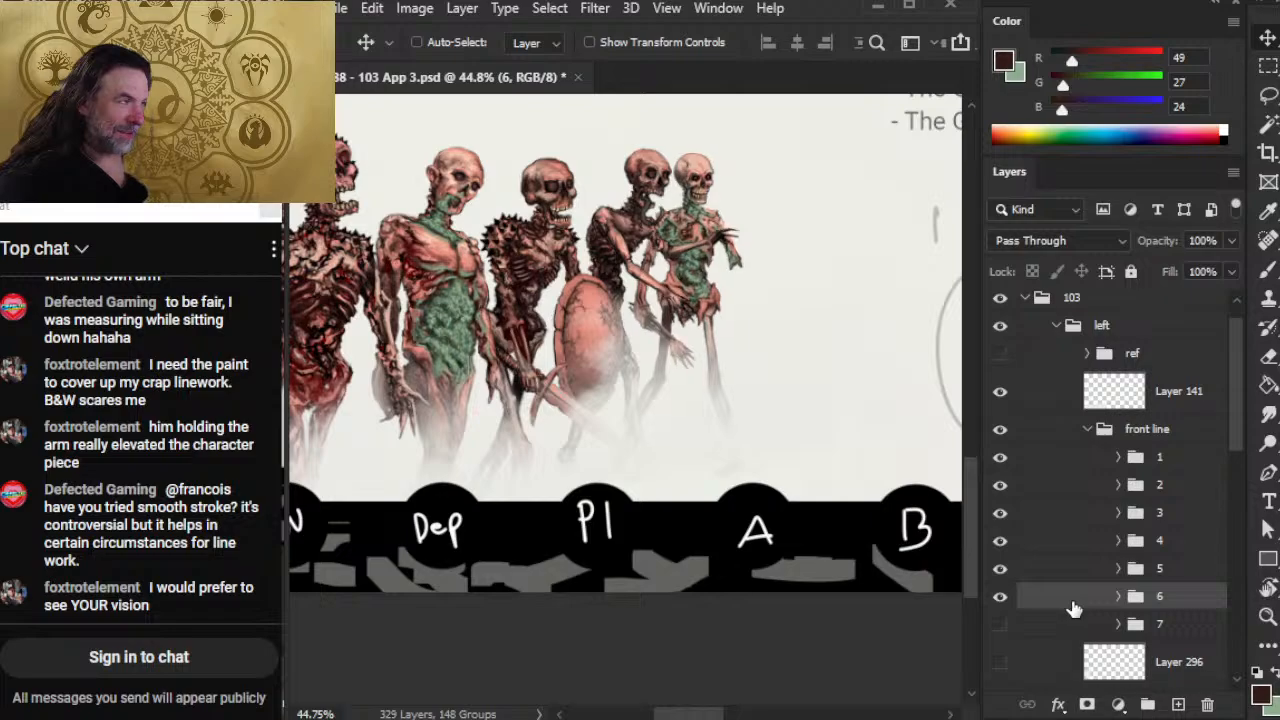
{"action": "key", "text": "Right"}
{"action": "key", "text": "Right"}
{"action": "key", "text": "Right"}
{"action": "key", "text": "Right"}
{"action": "key", "text": "Right"}
{"action": "key", "text": "Right"}
{"action": "key", "text": "Right"}
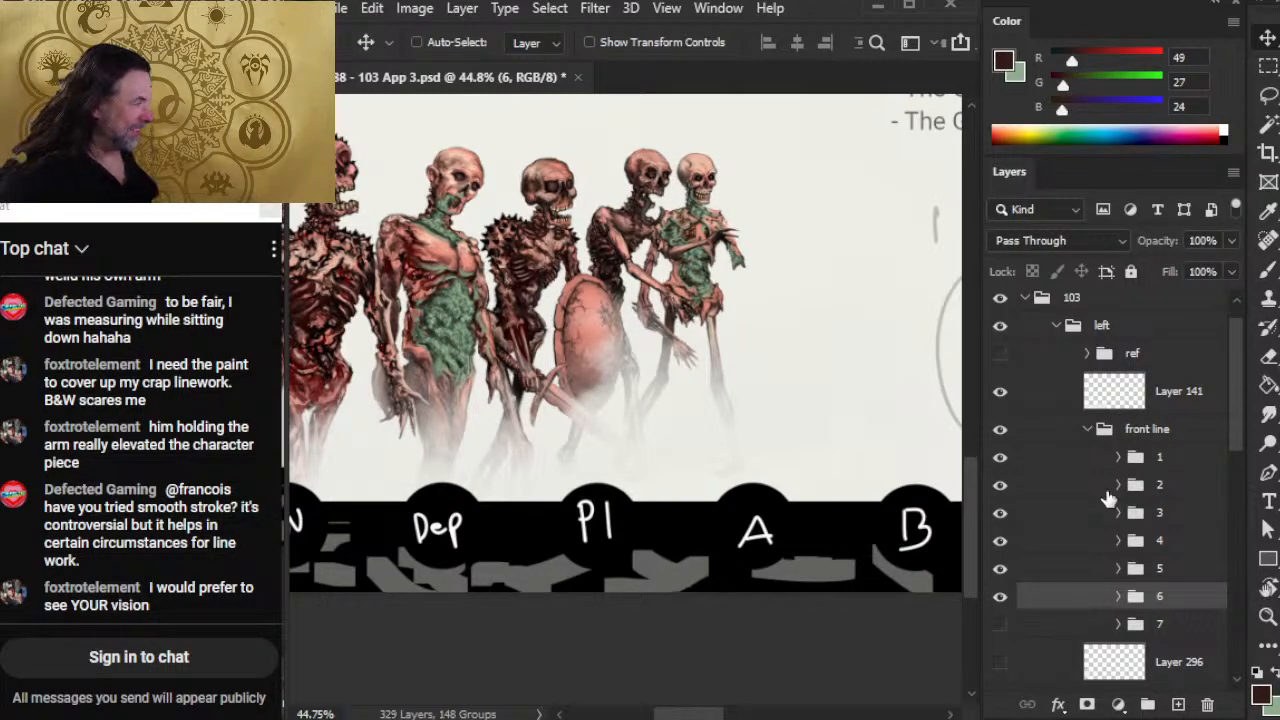
Step: Show group 7, the shield-bearing skeleton at the end of the front line
{"action": "scroll", "coordinate": [1233, 423], "scroll_direction": "down", "scroll_amount": 1}
{"action": "scroll", "coordinate": [1233, 430], "scroll_direction": "down", "scroll_amount": 3}
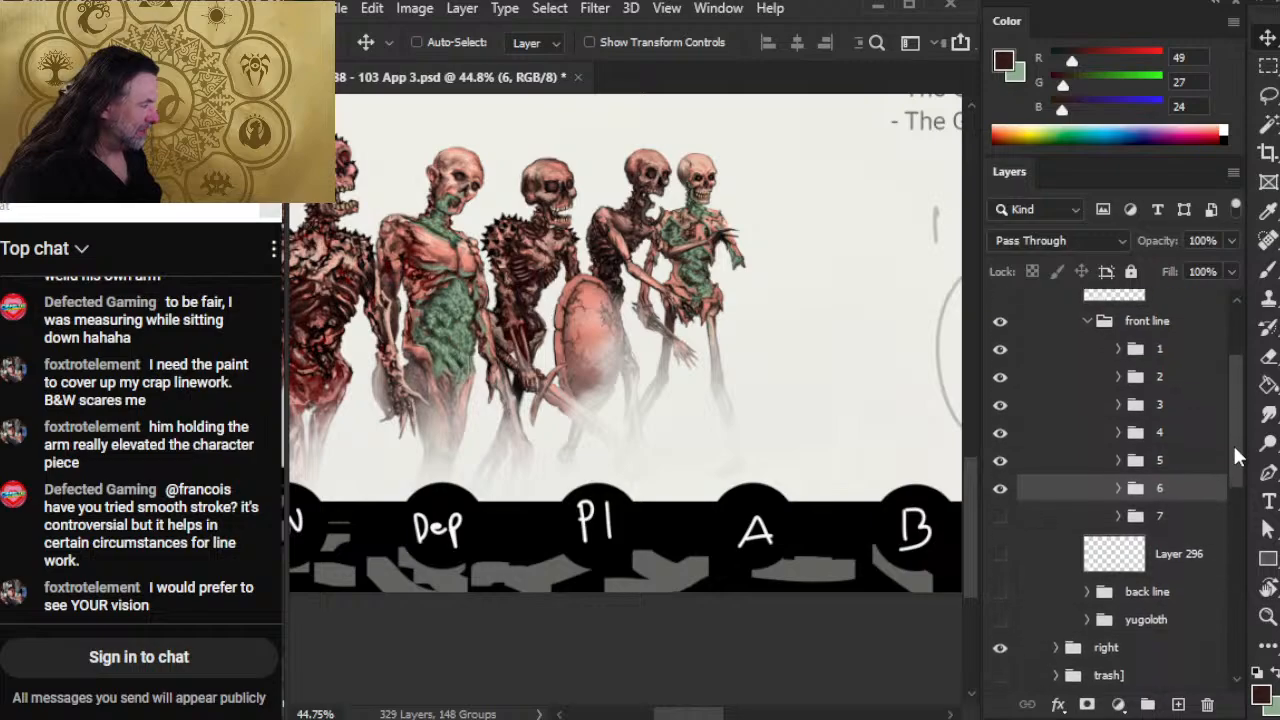
{"action": "left_click", "coordinate": [1000, 516]}
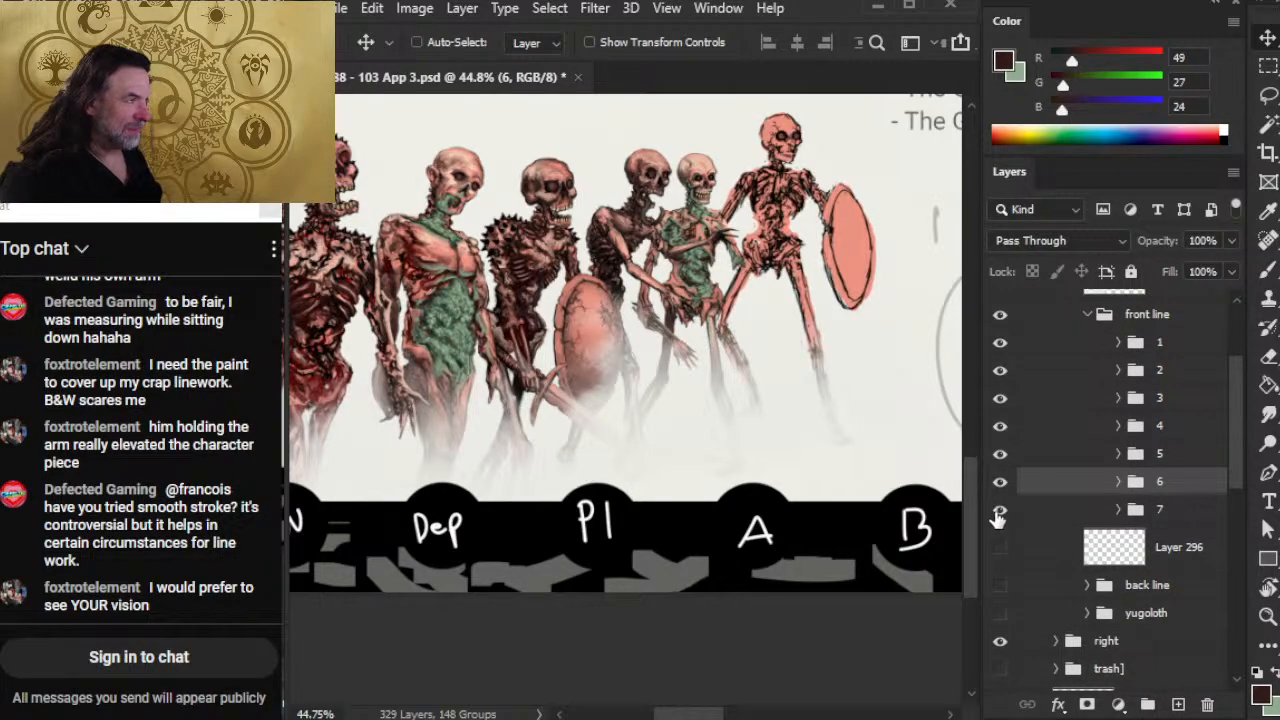
{"action": "left_click_drag", "start_coordinate": [828, 374], "coordinate": [771, 486]}
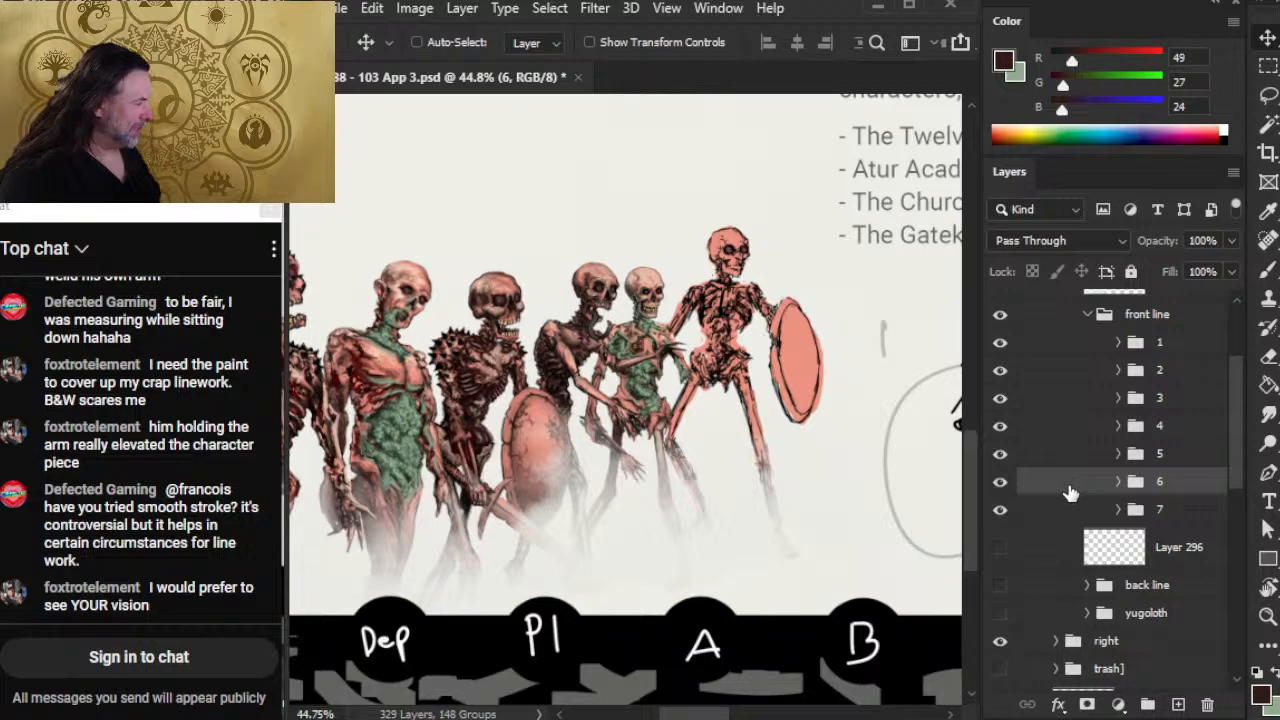
Step: Nudge group 6 slightly up and right, into the gap between groups 5 and 7
{"action": "key", "text": "shift+Right"}
{"action": "key", "text": "shift+Up"}
{"action": "key", "text": "shift+Up"}
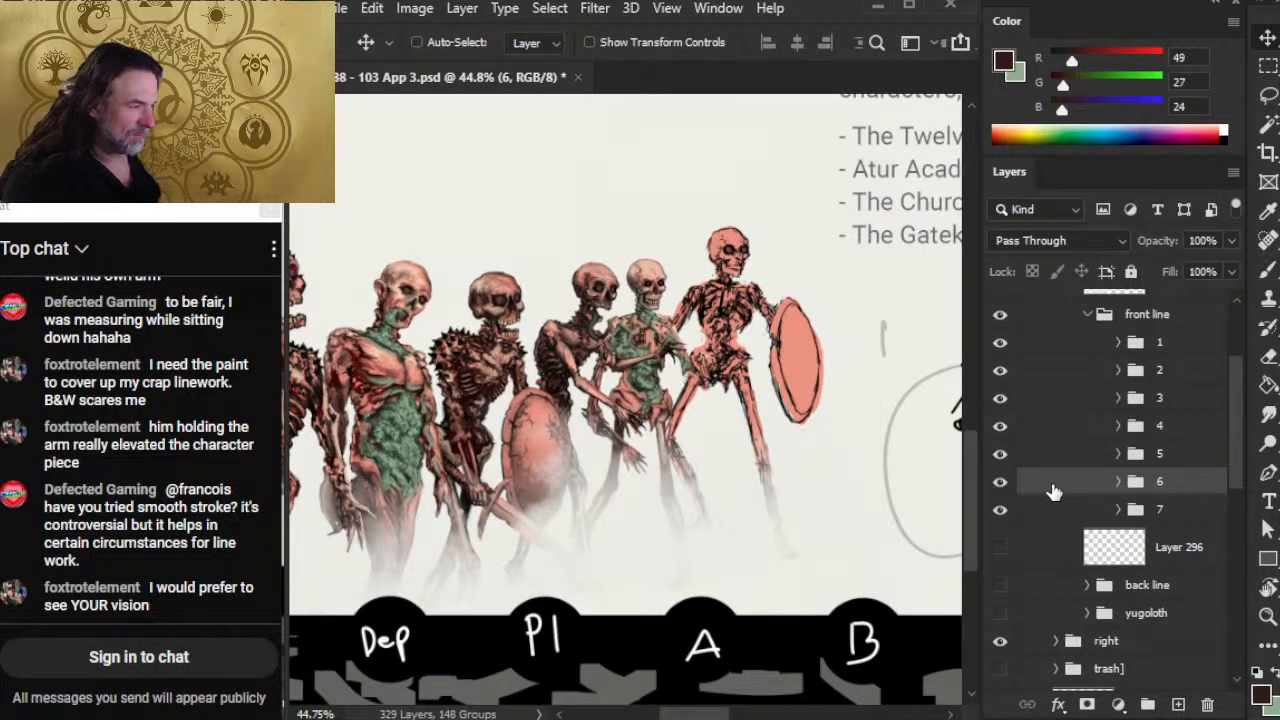
{"action": "key", "text": "Right"}
{"action": "key", "text": "Right"}
{"action": "key", "text": "Right"}
{"action": "key", "text": "Right"}
{"action": "key", "text": "Right"}
{"action": "key", "text": "Right"}
{"action": "key", "text": "Right"}
{"action": "key", "text": "Right"}
{"action": "key", "text": "Right"}
{"action": "key", "text": "Right"}
{"action": "key", "text": "Right"}
{"action": "key", "text": "Right"}
{"action": "key", "text": "Right"}
{"action": "key", "text": "Right"}
{"action": "key", "text": "Right"}
{"action": "key", "text": "Right"}
{"action": "key", "text": "Right"}
{"action": "key", "text": "Right"}
{"action": "key", "text": "Right"}
{"action": "key", "text": "Right"}
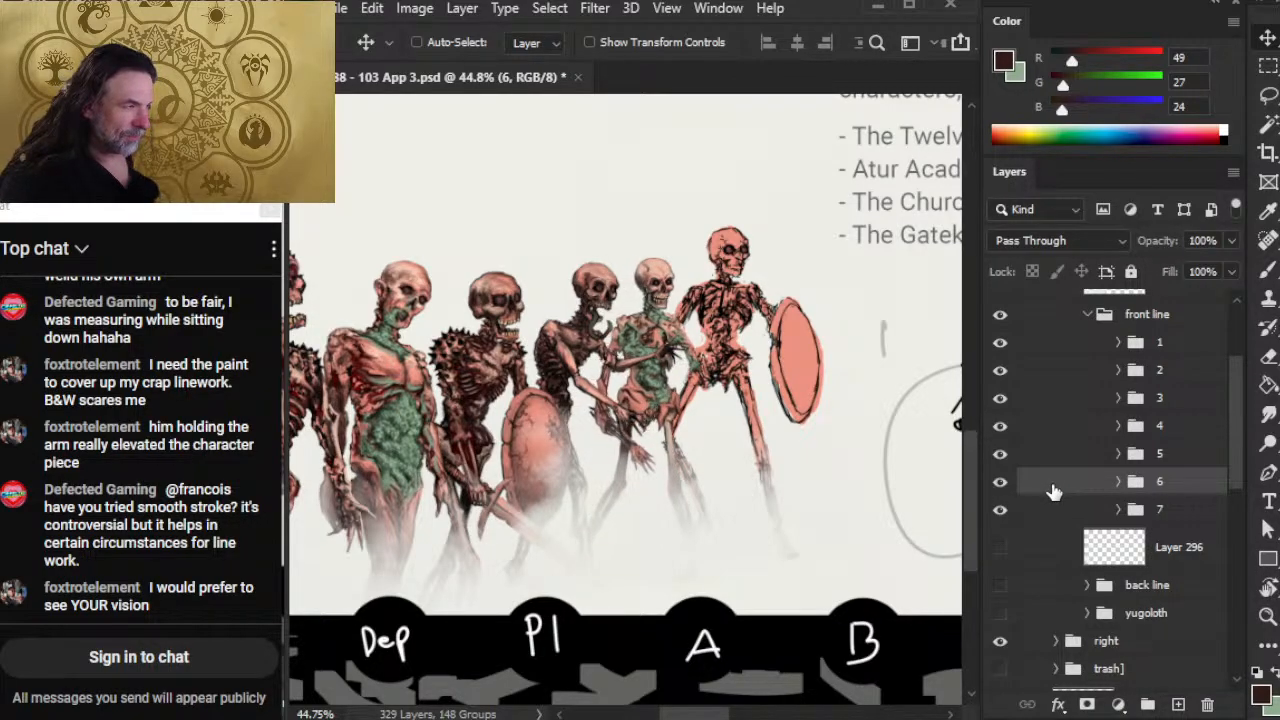
{"action": "key", "text": "Right"}
{"action": "key", "text": "Right"}
{"action": "key", "text": "Right"}
{"action": "key", "text": "Right"}
{"action": "key", "text": "Right"}
{"action": "key", "text": "Right"}
{"action": "key", "text": "Right"}
{"action": "key", "text": "Right"}
{"action": "key", "text": "Right"}
{"action": "key", "text": "Right"}
{"action": "key", "text": "Right"}
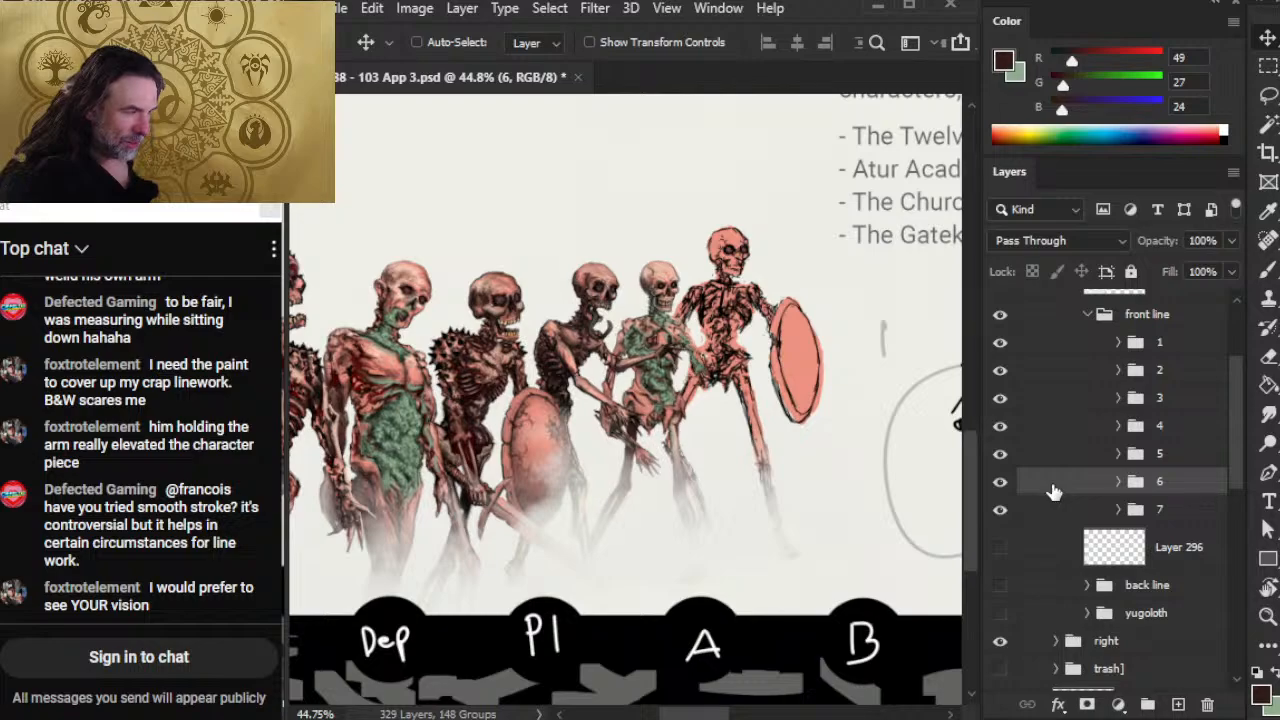
{"action": "key", "text": "Right"}
{"action": "key", "text": "Right"}
{"action": "key", "text": "Right"}
{"action": "key", "text": "Right"}
{"action": "key", "text": "Right"}
{"action": "key", "text": "Right"}
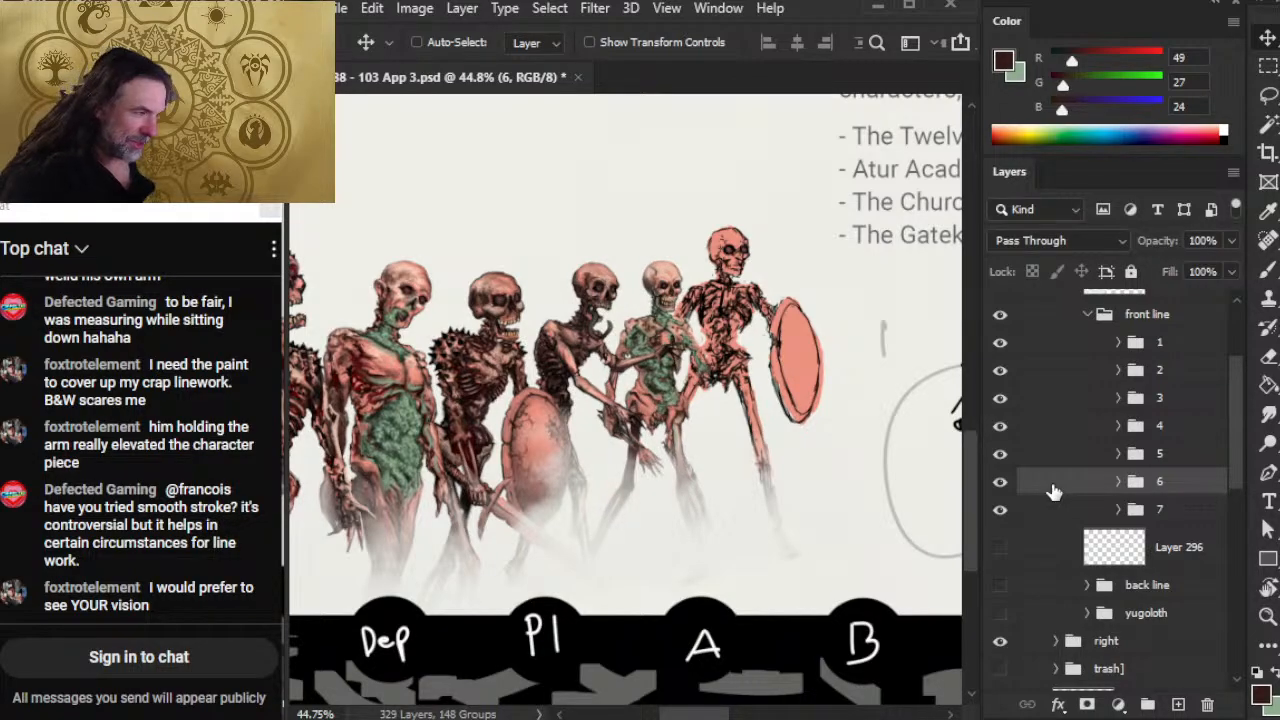
Step: Fine-tune the horizontal spacing of group 6, shifting it slightly back toward group 5
{"action": "key", "text": "Left"}
{"action": "key", "text": "Left"}
{"action": "key", "text": "Left"}
{"action": "key", "text": "Left"}
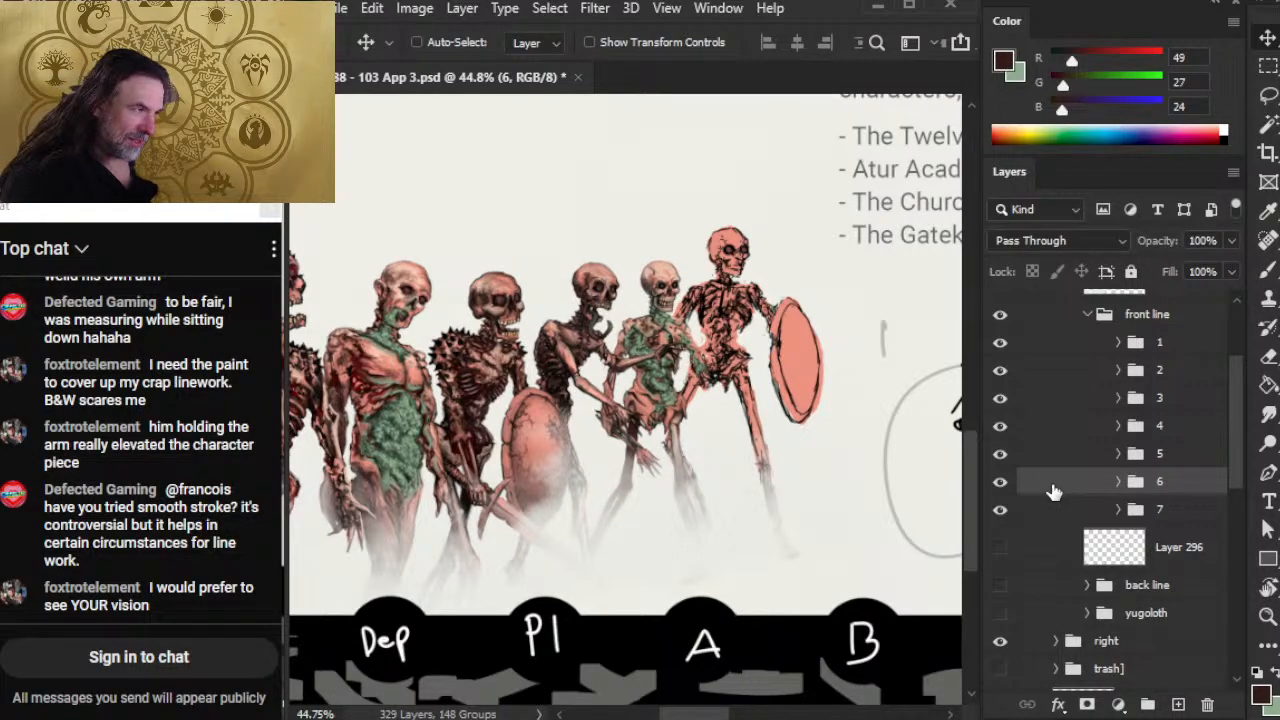
{"action": "key", "text": "Right"}
{"action": "key", "text": "Right"}
{"action": "key", "text": "Right"}
{"action": "key", "text": "Left"}
{"action": "key", "text": "Left"}
{"action": "key", "text": "Left"}
{"action": "key", "text": "Left"}
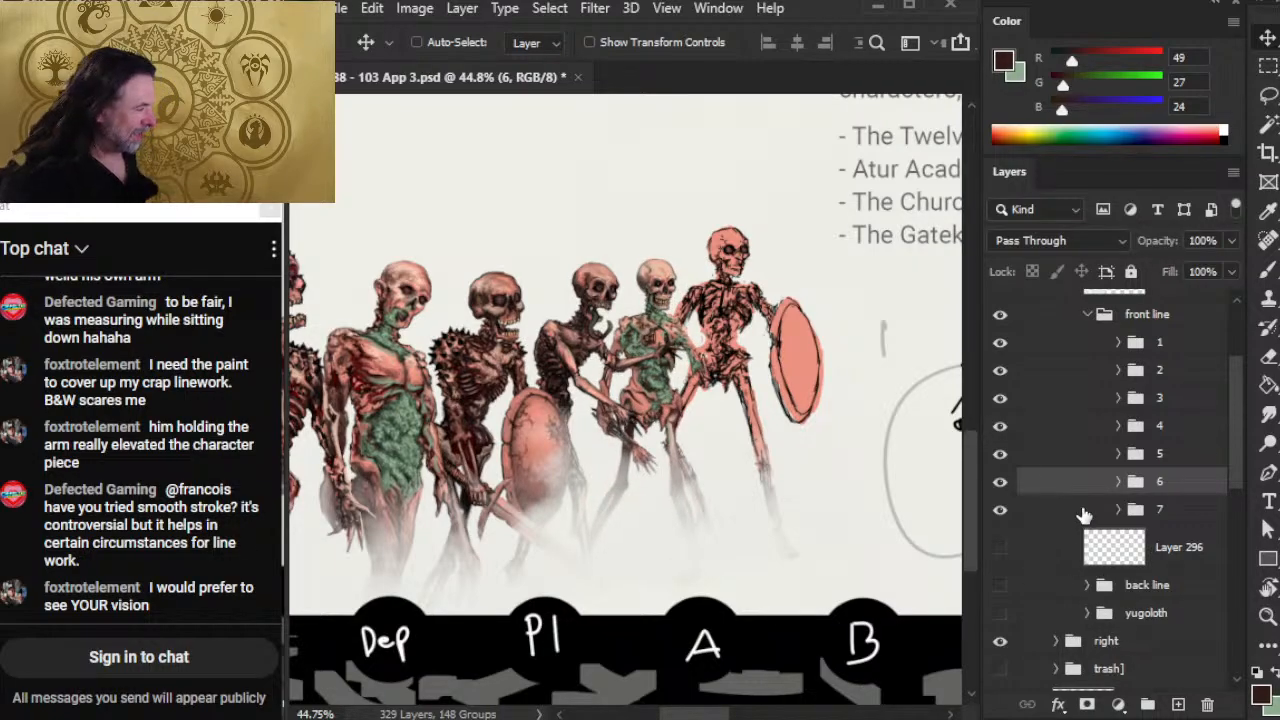
Step: Show Layer 296 and the back line and yugoloth groups, and view the front skeletons against the crowd
{"action": "left_click", "coordinate": [1083, 514]}
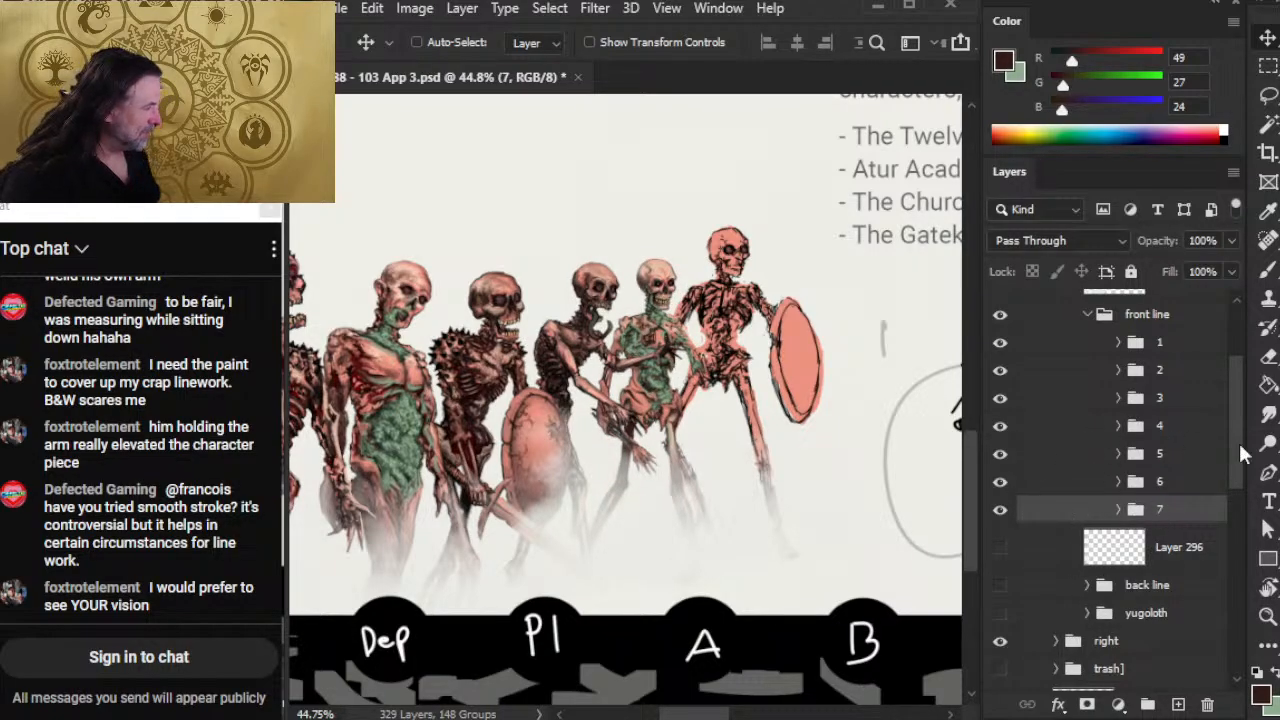
{"action": "scroll", "coordinate": [1243, 473], "scroll_direction": "down", "scroll_amount": 3}
{"action": "left_click_drag", "start_coordinate": [1000, 451], "coordinate": [1003, 517]}
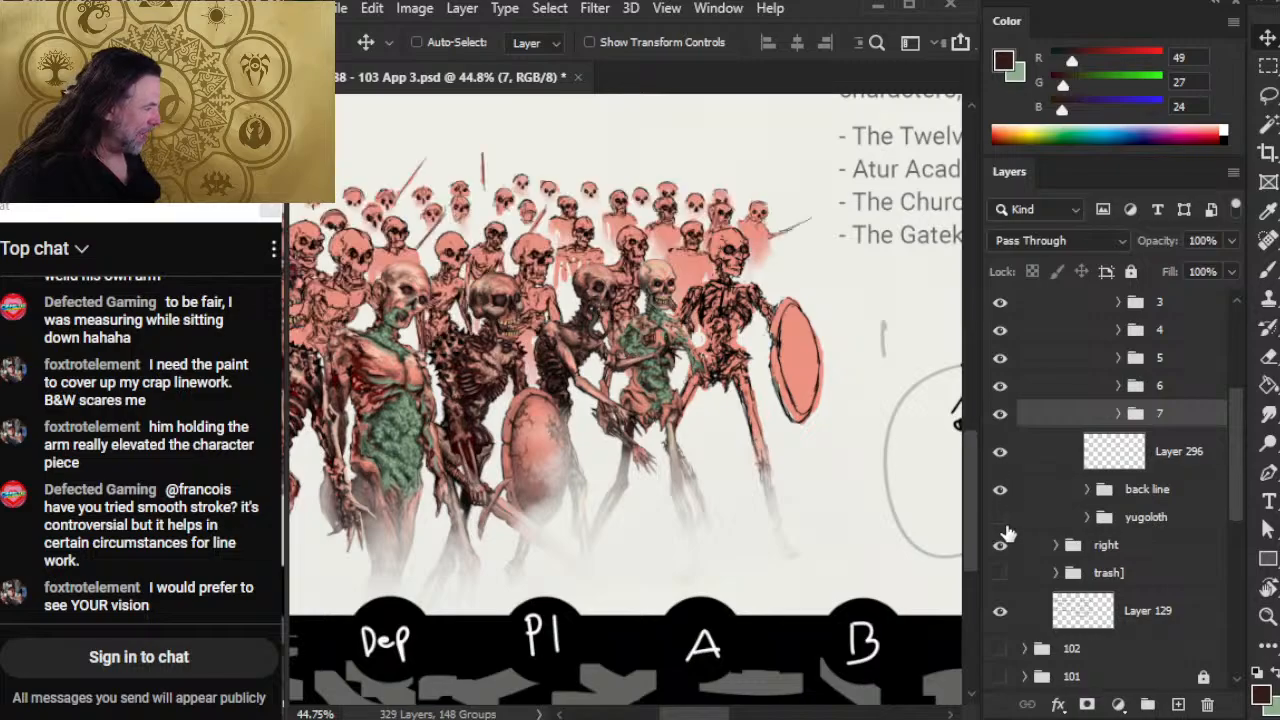
{"action": "key", "text": "z"}
{"action": "left_click", "coordinate": [801, 522], "text": "alt"}
{"action": "left_click", "coordinate": [777, 496]}
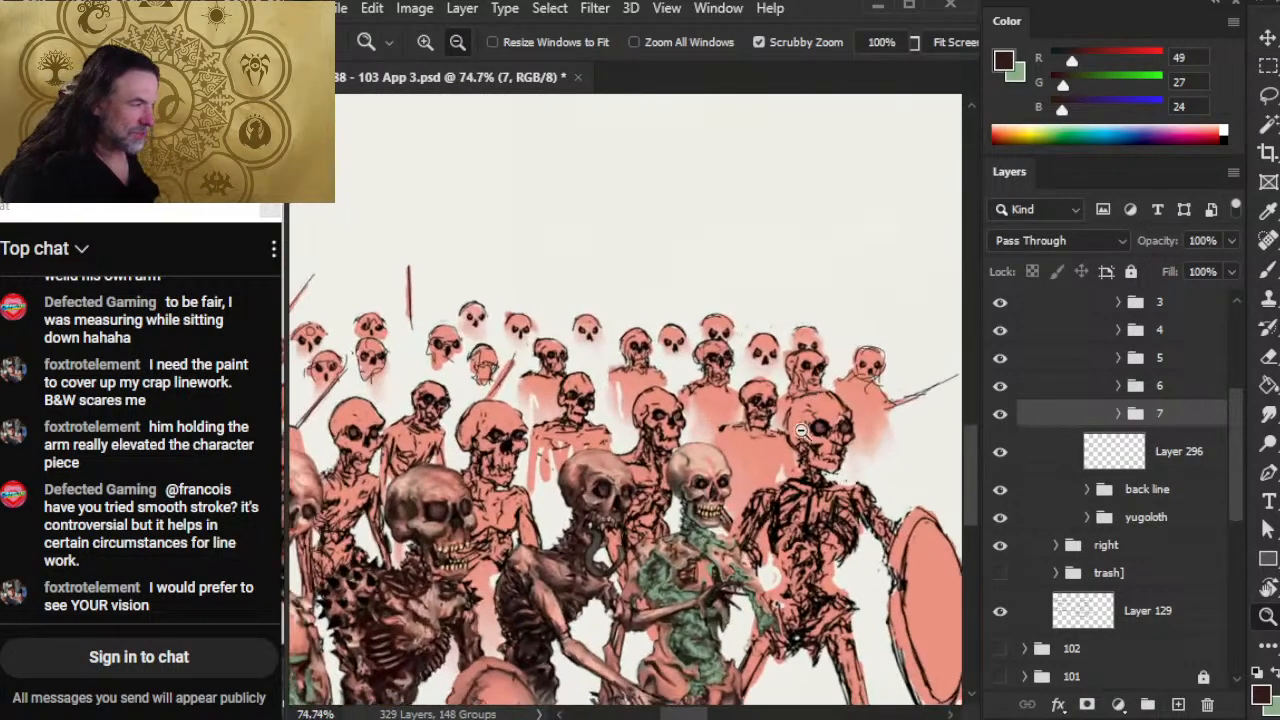
{"action": "left_click_drag", "start_coordinate": [762, 566], "coordinate": [754, 430]}
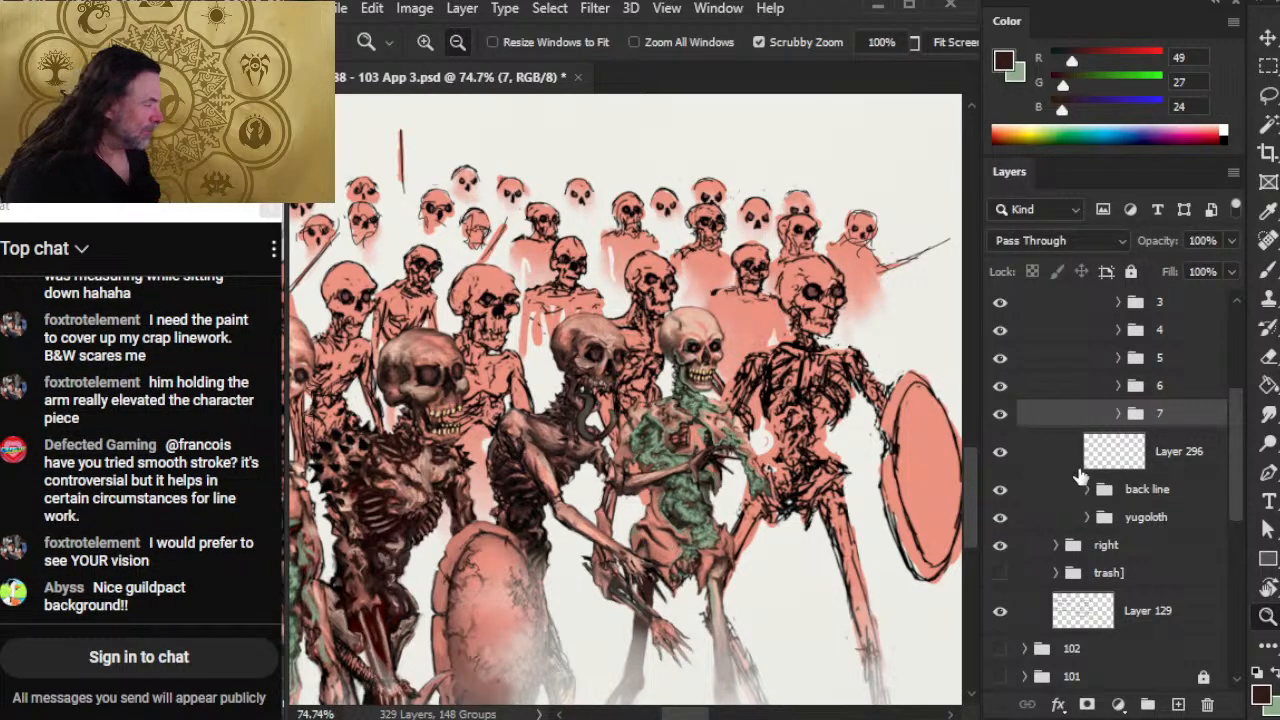
Step: Nudge group 6 slightly upward so its skull sits higher against the back line
{"action": "left_click", "coordinate": [1075, 388]}
{"action": "key", "text": "v"}
{"action": "key", "text": "Up"}
{"action": "key", "text": "Up"}
{"action": "key", "text": "Up"}
{"action": "key", "text": "Up"}
{"action": "key", "text": "Up"}
{"action": "key", "text": "Up"}
{"action": "key", "text": "Up"}
{"action": "key", "text": "Up"}
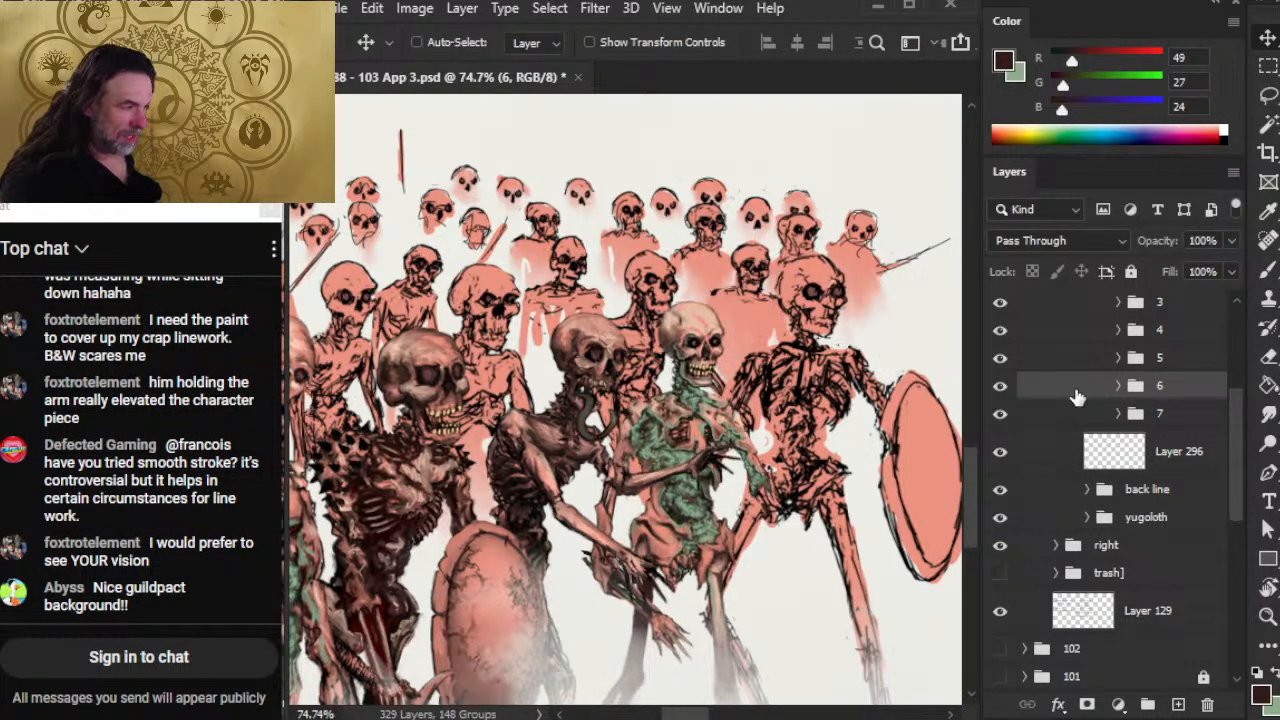
Step: Nudge group 6 up and to the right, widening its gap from group 5
{"action": "key", "text": "Up"}
{"action": "key", "text": "Up"}
{"action": "key", "text": "Up"}
{"action": "key", "text": "Up"}
{"action": "key", "text": "Up"}
{"action": "key", "text": "Up"}
{"action": "key", "text": "Right"}
{"action": "key", "text": "Right"}
{"action": "key", "text": "Right"}
{"action": "key", "text": "Right"}
{"action": "key", "text": "Right"}
{"action": "key", "text": "Right"}
{"action": "key", "text": "Right"}
{"action": "key", "text": "Right"}
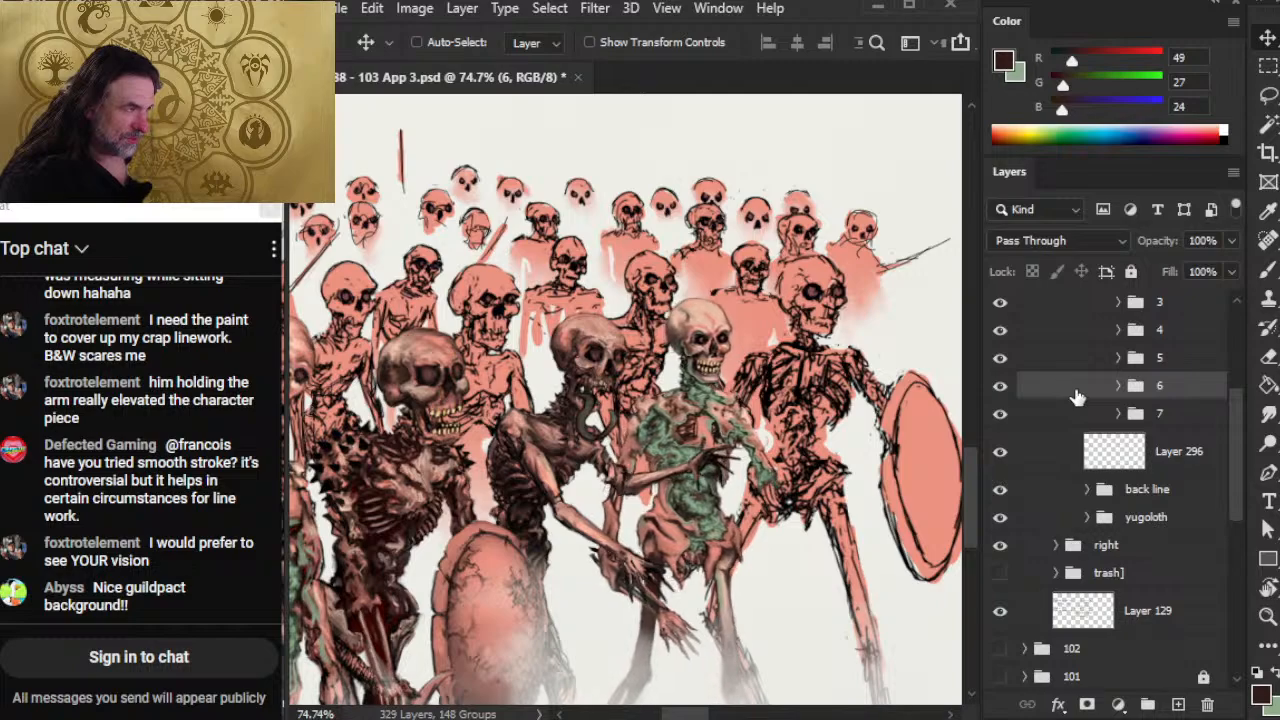
Step: Fine-tune group 6 with a slight shift back left and a little higher against the back line
{"action": "key", "text": "Left"}
{"action": "key", "text": "Left"}
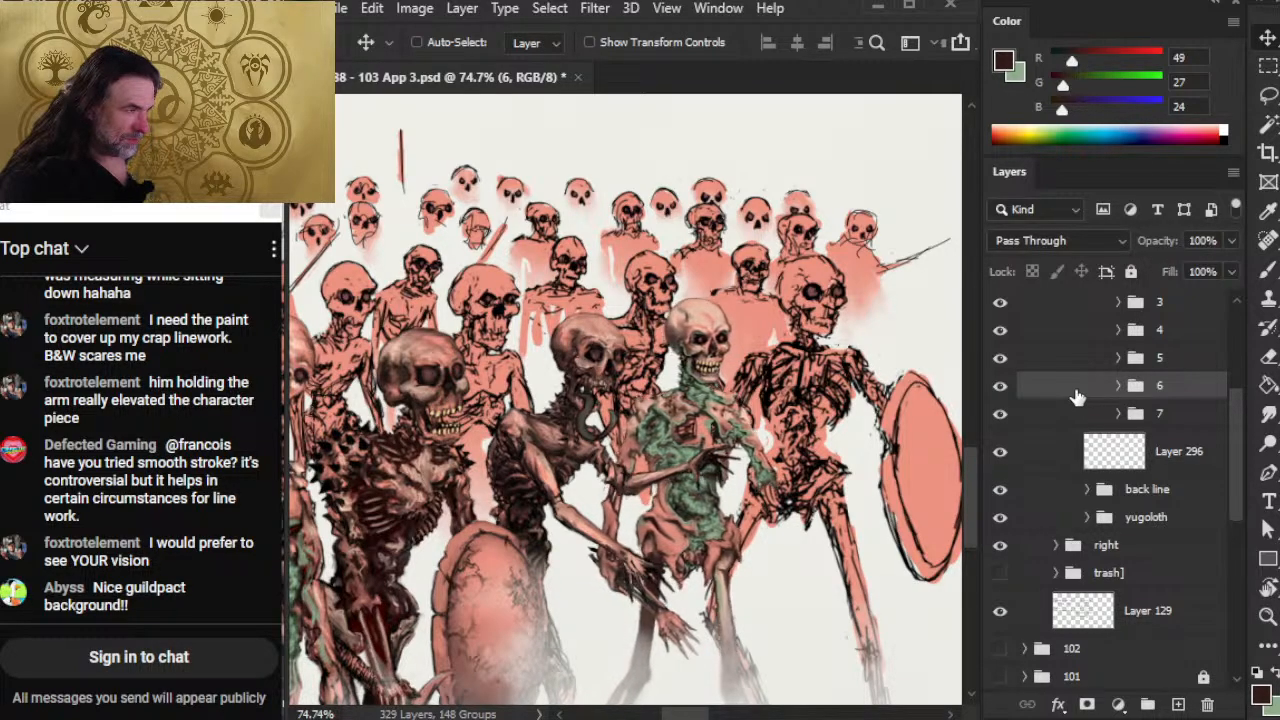
{"action": "key", "text": "Up"}
{"action": "key", "text": "Up"}
{"action": "key", "text": "Up"}
{"action": "key", "text": "Up"}
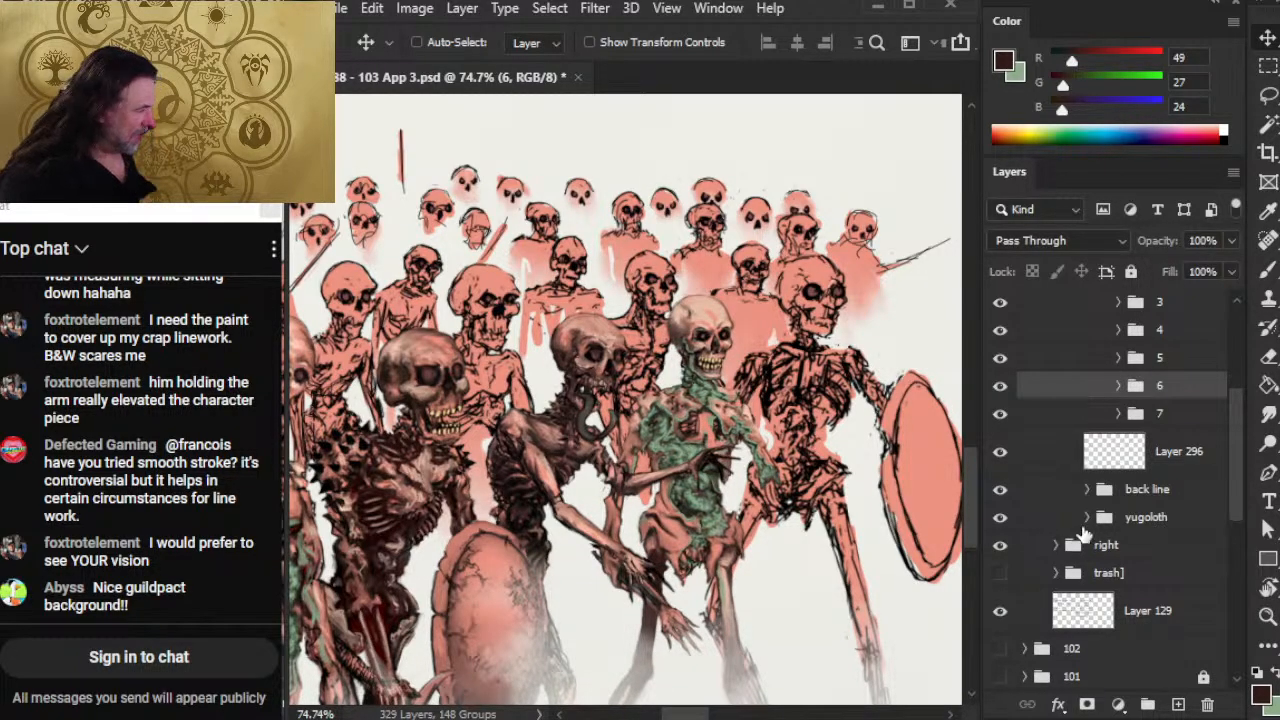
Step: Shift group 5 left and slightly up, away from group 6
{"action": "left_click", "coordinate": [1072, 362]}
{"action": "key", "text": "Left"}
{"action": "key", "text": "Left"}
{"action": "key", "text": "Left"}
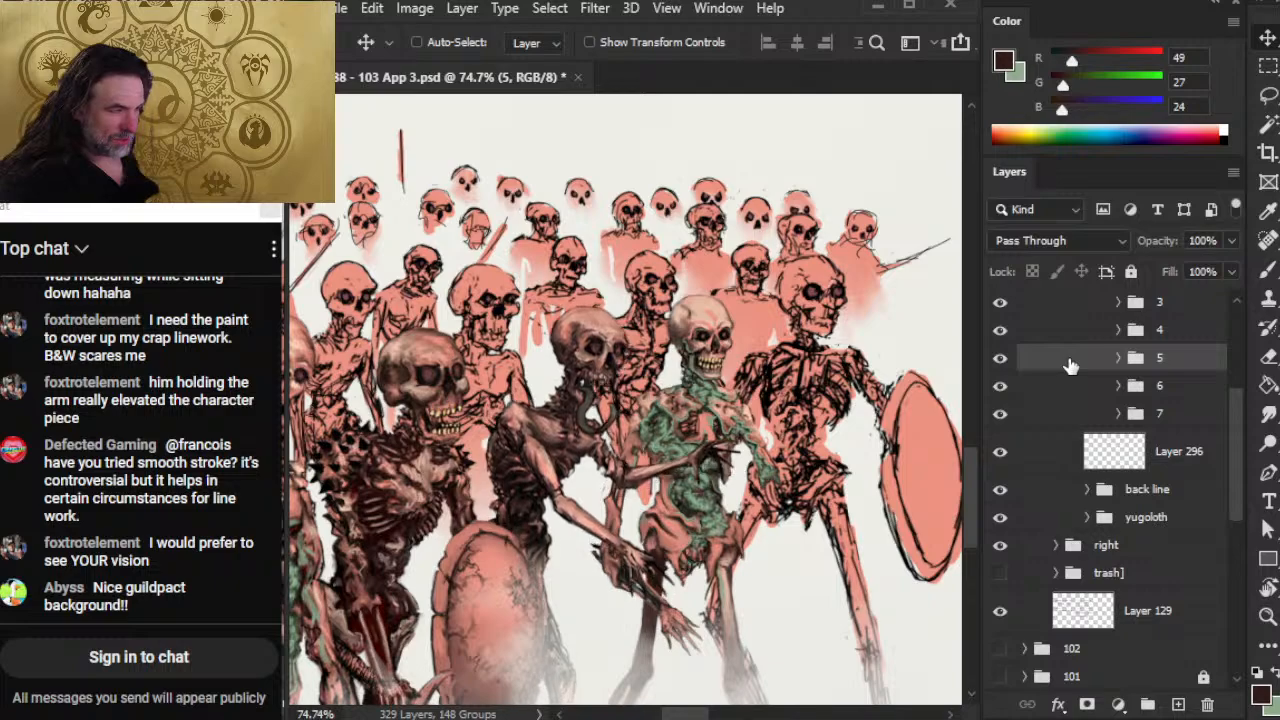
{"action": "key", "text": "Up"}
{"action": "key", "text": "Up"}
{"action": "key", "text": "Up"}
{"action": "key", "text": "Up"}
{"action": "key", "text": "Up"}
{"action": "key", "text": "Left"}
{"action": "key", "text": "Left"}
{"action": "key", "text": "Left"}
{"action": "key", "text": "Left"}
{"action": "key", "text": "Left"}
{"action": "key", "text": "Left"}
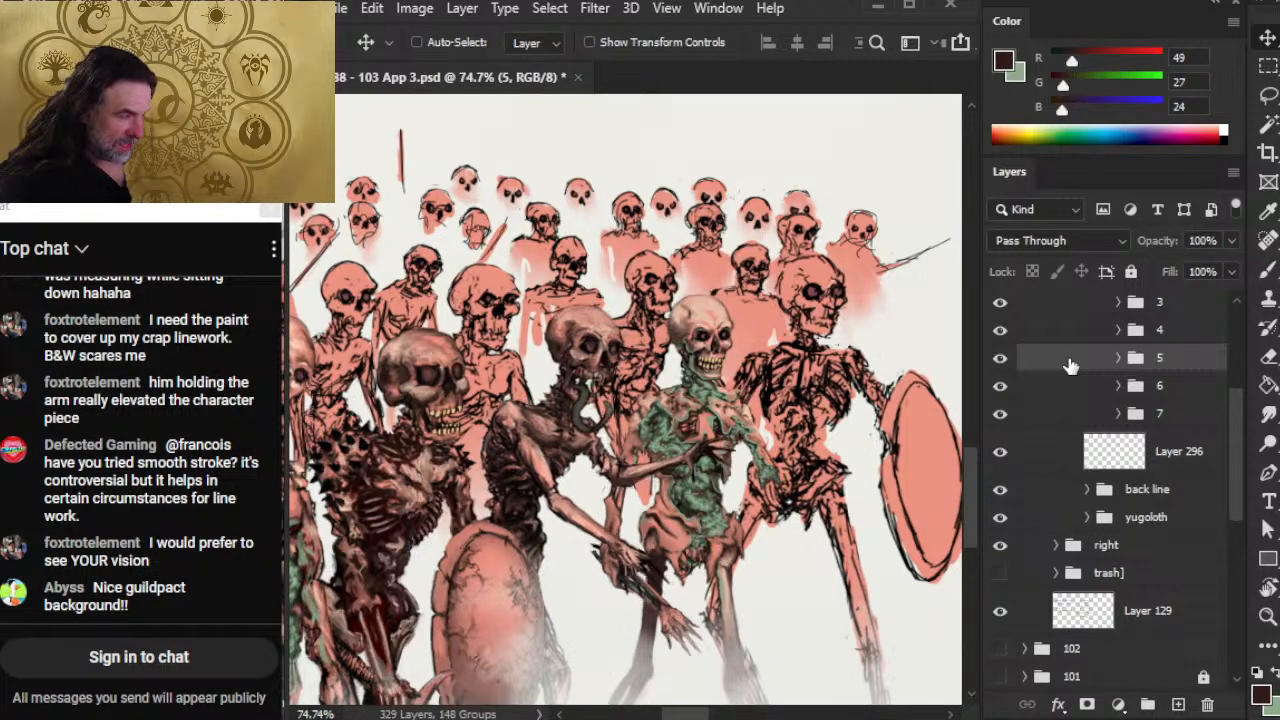
Step: Raise group 5 a little more and fine-tune its horizontal position beside group 4
{"action": "key", "text": "Up"}
{"action": "key", "text": "Up"}
{"action": "key", "text": "Up"}
{"action": "key", "text": "Up"}
{"action": "key", "text": "Up"}
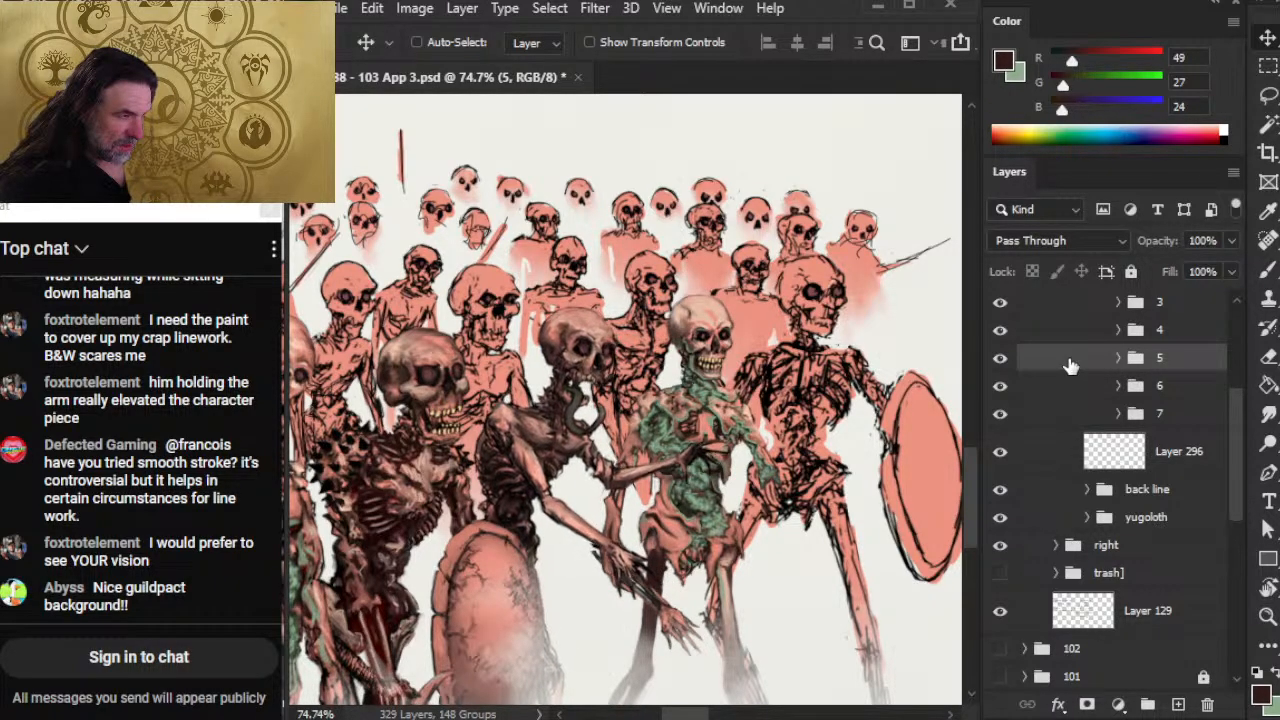
{"action": "key", "text": "Left"}
{"action": "key", "text": "Left"}
{"action": "key", "text": "Left"}
{"action": "key", "text": "Right"}
{"action": "key", "text": "Right"}
{"action": "key", "text": "Right"}
{"action": "key", "text": "Right"}
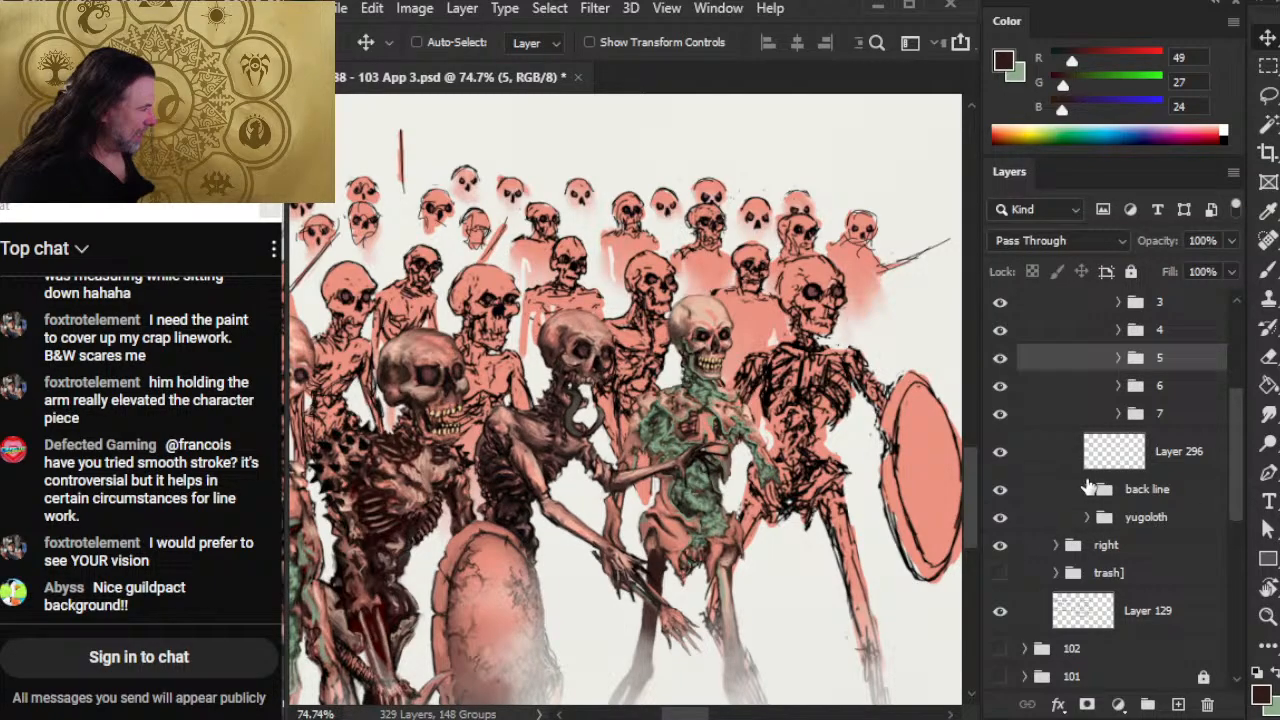
Step: Move group 6 left and slightly down, closing its gap to group 5
{"action": "left_click", "coordinate": [1085, 386]}
{"action": "key", "text": "Left"}
{"action": "key", "text": "Left"}
{"action": "key", "text": "Left"}
{"action": "key", "text": "Left"}
{"action": "key", "text": "Left"}
{"action": "key", "text": "Left"}
{"action": "key", "text": "Left"}
{"action": "key", "text": "Left"}
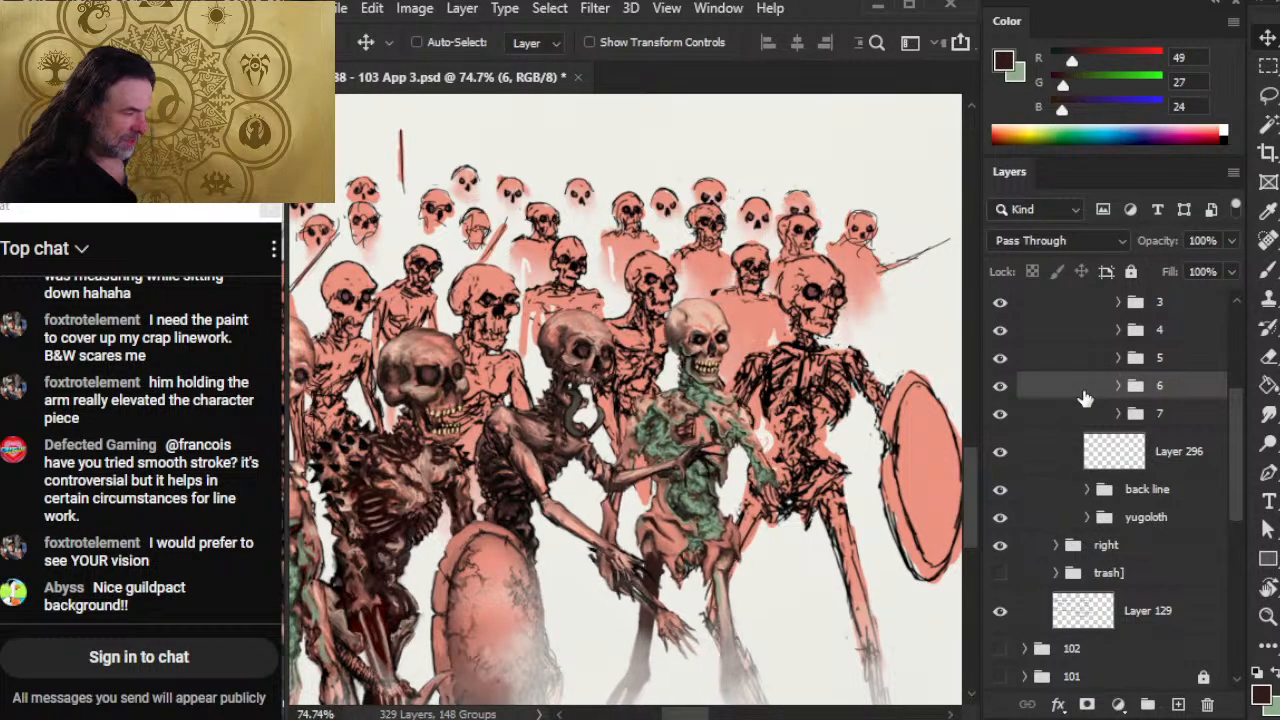
{"action": "key", "text": "Down"}
{"action": "key", "text": "Down"}
{"action": "key", "text": "Down"}
{"action": "key", "text": "Left"}
{"action": "key", "text": "Left"}
{"action": "key", "text": "Left"}
{"action": "key", "text": "Left"}
{"action": "key", "text": "Left"}
{"action": "key", "text": "Left"}
{"action": "key", "text": "Left"}
{"action": "key", "text": "Left"}
{"action": "key", "text": "Left"}
{"action": "key", "text": "Left"}
{"action": "key", "text": "Left"}
{"action": "key", "text": "Left"}
{"action": "key", "text": "Left"}
{"action": "key", "text": "Left"}
{"action": "key", "text": "Left"}
{"action": "key", "text": "Left"}
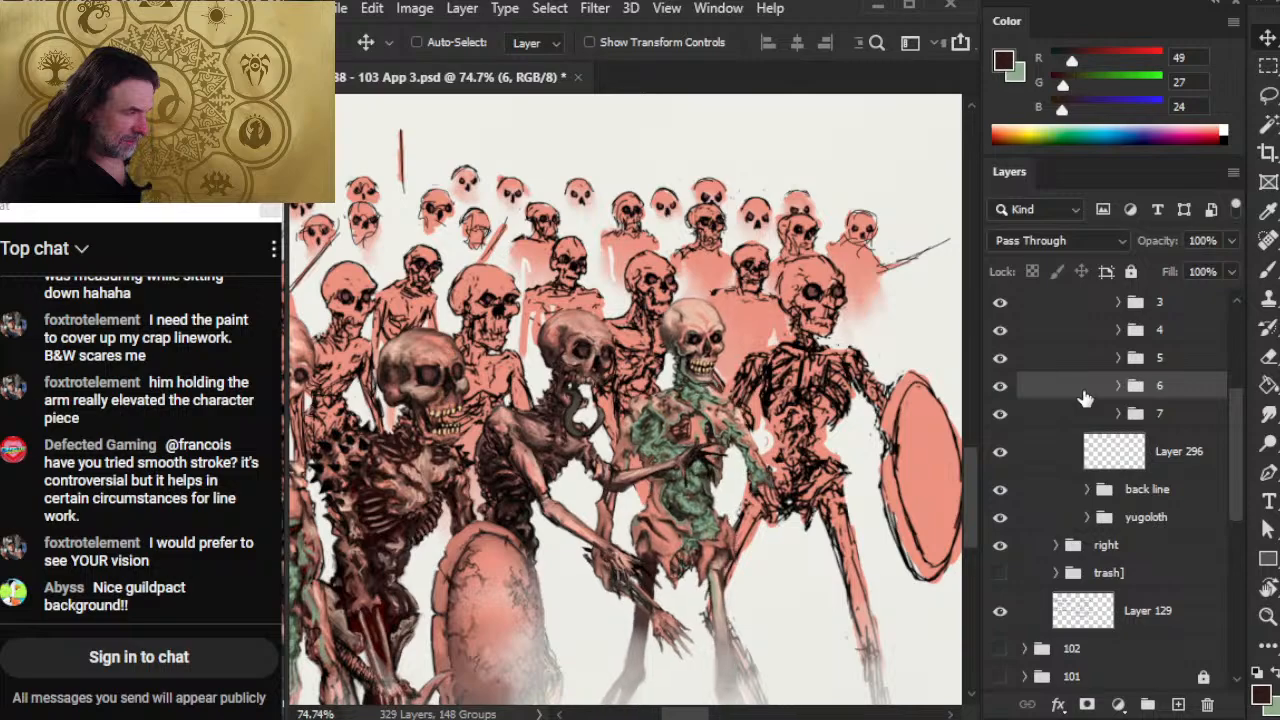
Step: Nudge group 6 slightly upward so its skull sits above the level of group 5's skull
{"action": "key", "text": "Up"}
{"action": "key", "text": "Up"}
{"action": "key", "text": "Up"}
{"action": "key", "text": "Up"}
{"action": "key", "text": "Up"}
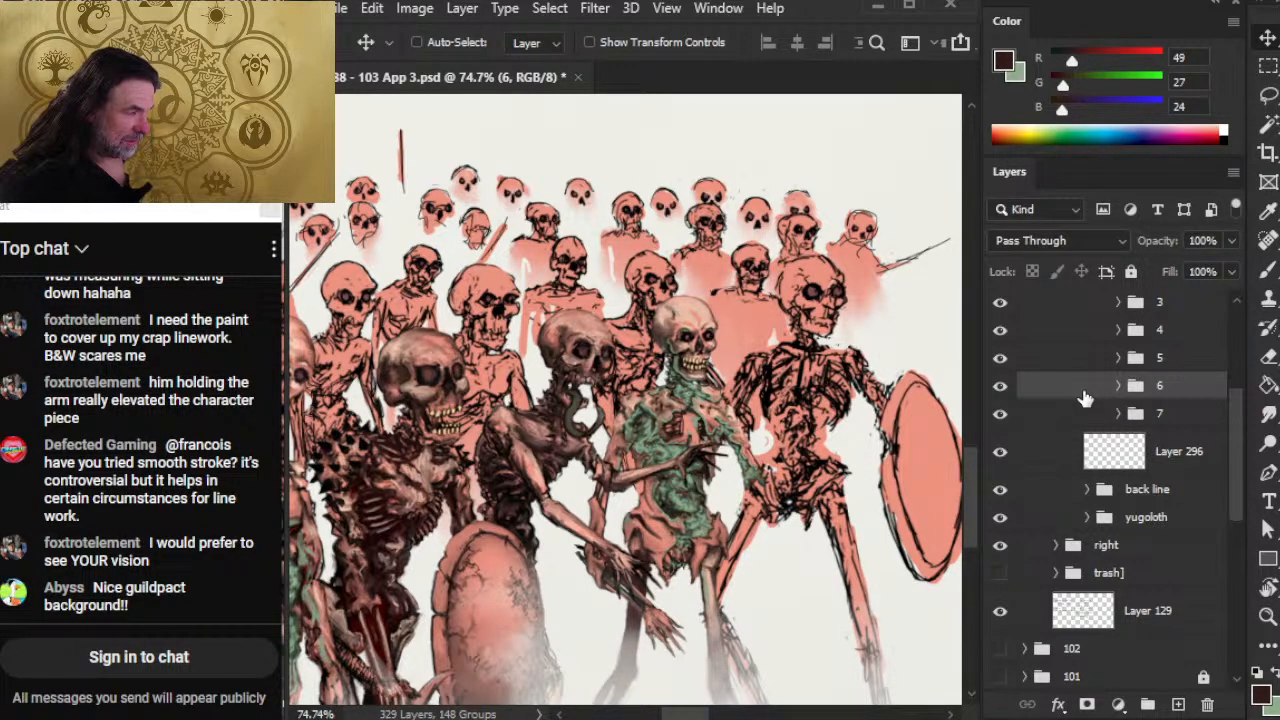
Step: Shift group 7, the shield-bearing skeleton, slightly left and up toward group 6
{"action": "left_click", "coordinate": [1065, 416]}
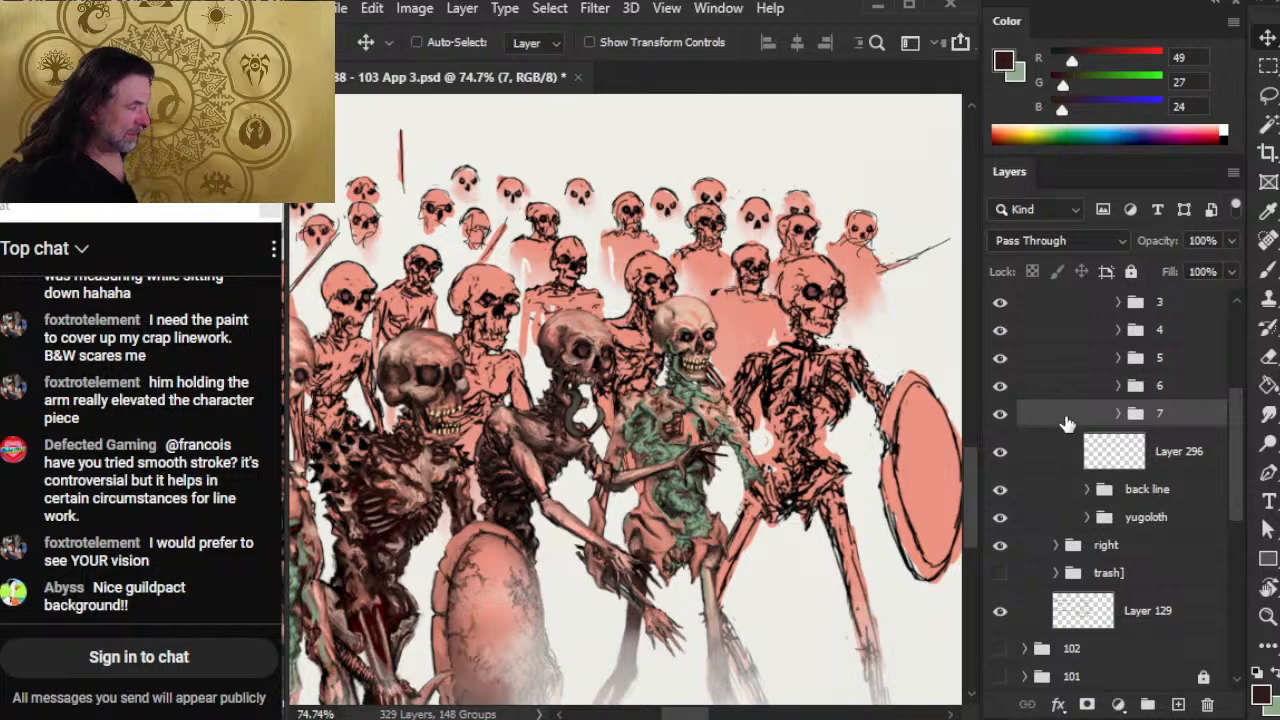
{"action": "key", "text": "Left"}
{"action": "key", "text": "Left"}
{"action": "key", "text": "Left"}
{"action": "key", "text": "Left"}
{"action": "key", "text": "Left"}
{"action": "key", "text": "Left"}
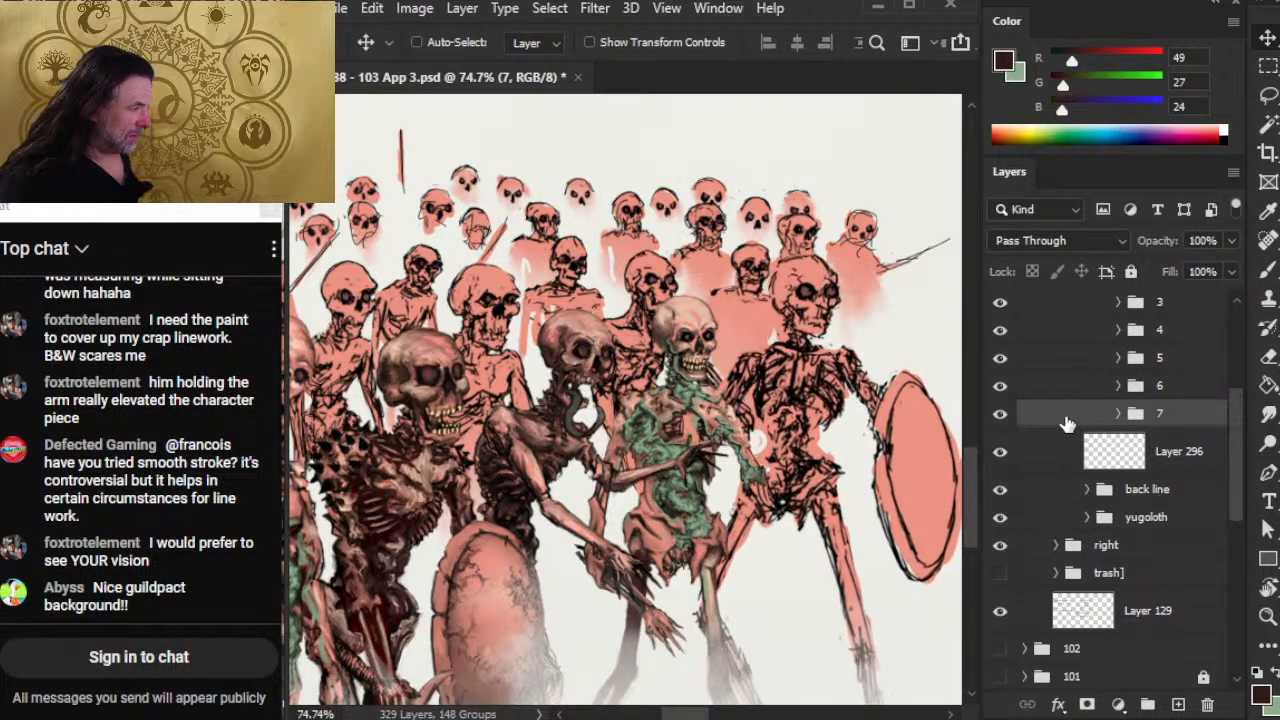
{"action": "key", "text": "Left"}
{"action": "key", "text": "Left"}
{"action": "key", "text": "Left"}
{"action": "key", "text": "Left"}
{"action": "key", "text": "Left"}
{"action": "key", "text": "Left"}
{"action": "key", "text": "Left"}
{"action": "key", "text": "Left"}
{"action": "key", "text": "Left"}
{"action": "key", "text": "Left"}
{"action": "key", "text": "Left"}
{"action": "key", "text": "Left"}
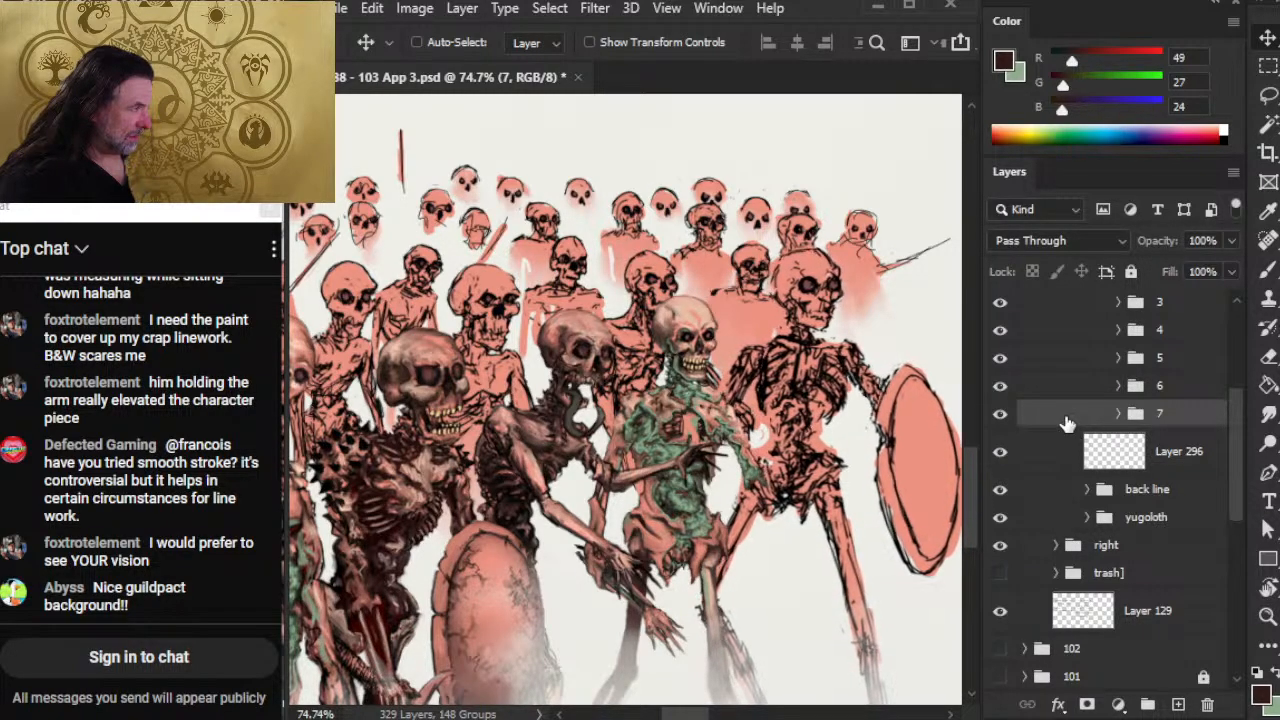
{"action": "key", "text": "Left"}
{"action": "key", "text": "Left"}
{"action": "key", "text": "Left"}
{"action": "key", "text": "Left"}
{"action": "key", "text": "Left"}
{"action": "key", "text": "Left"}
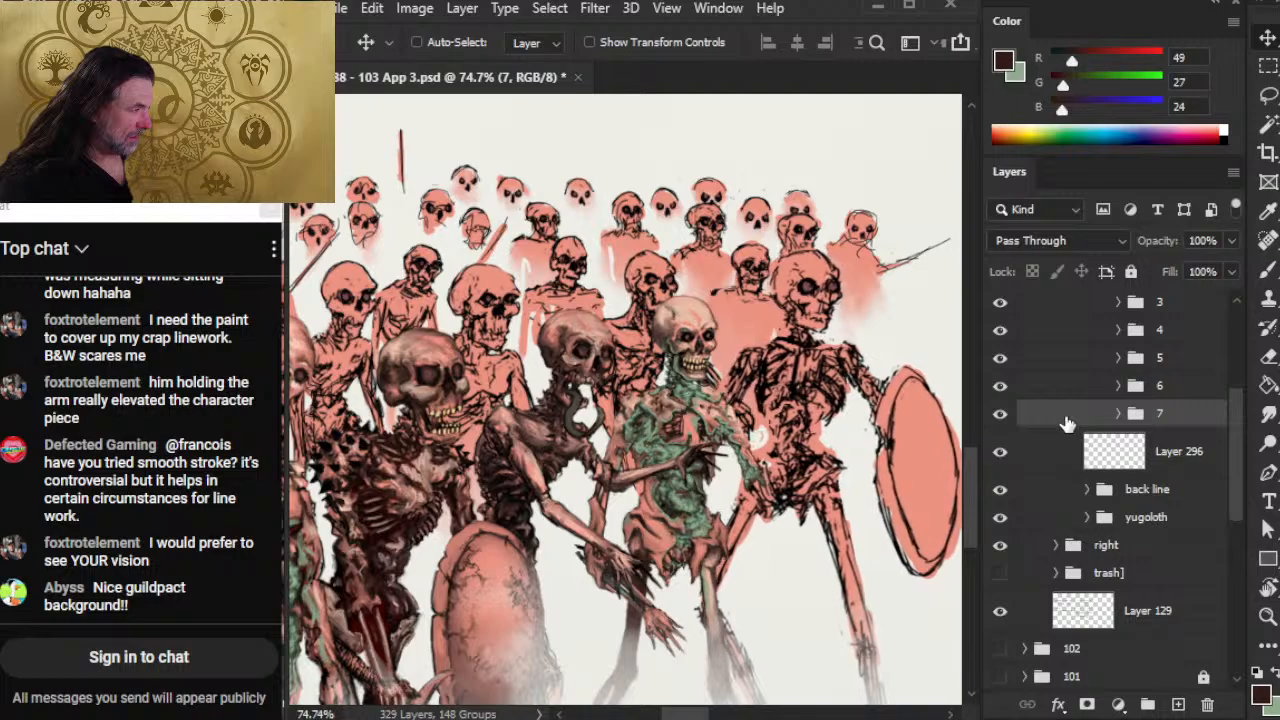
Step: Review the whole skeleton lineup within the page layout, then select group 6
{"action": "key", "text": "z"}
{"action": "left_click_drag", "start_coordinate": [766, 576], "coordinate": [709, 575]}
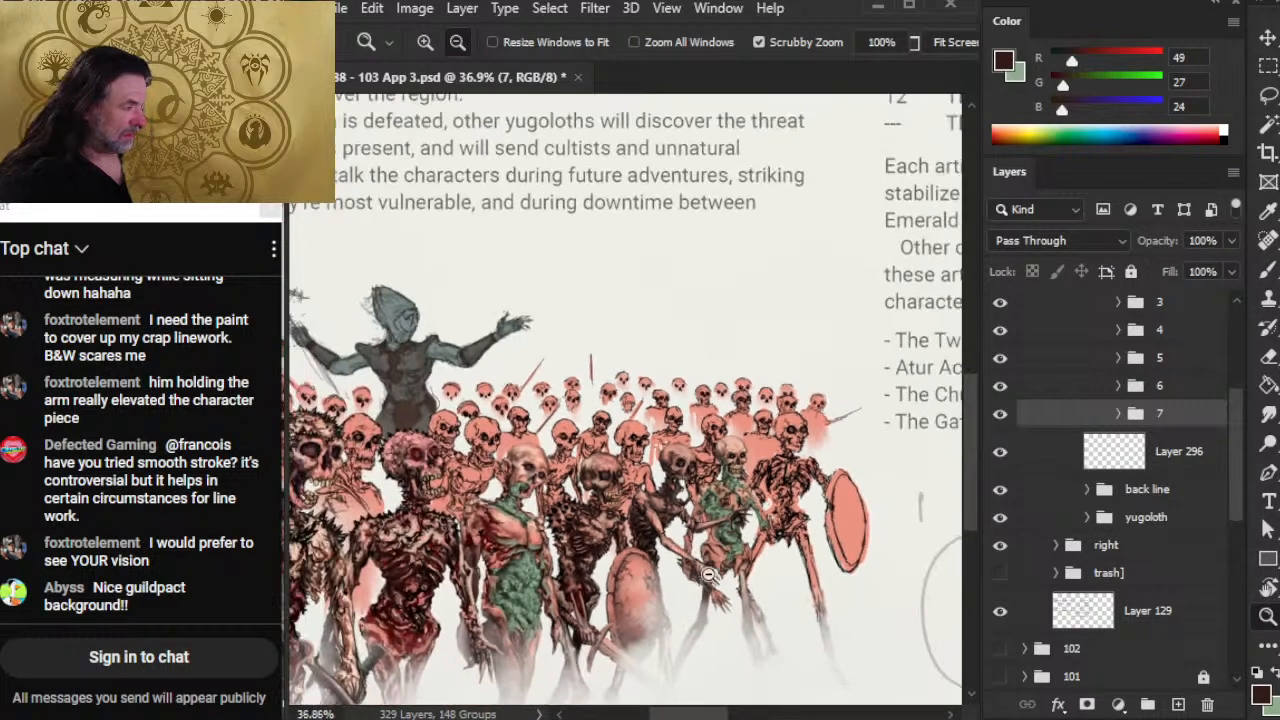
{"action": "left_click_drag", "start_coordinate": [777, 607], "coordinate": [651, 470]}
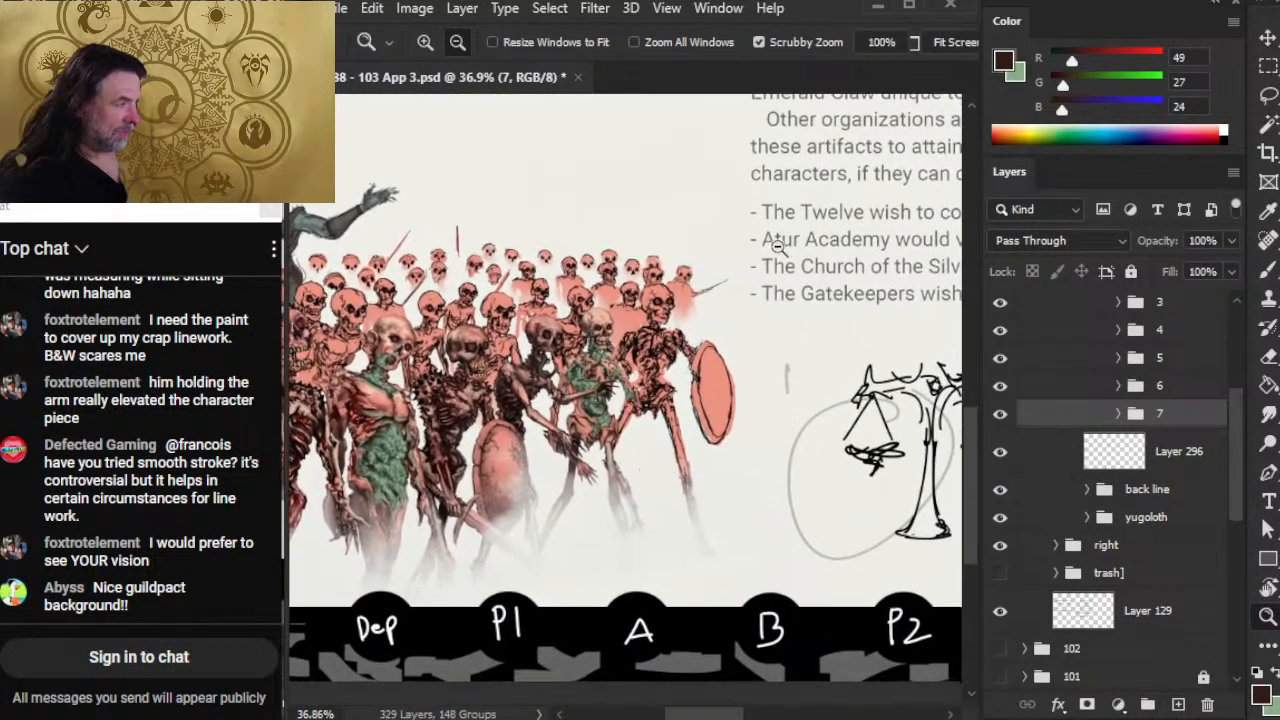
{"action": "left_click", "coordinate": [728, 422], "text": "alt"}
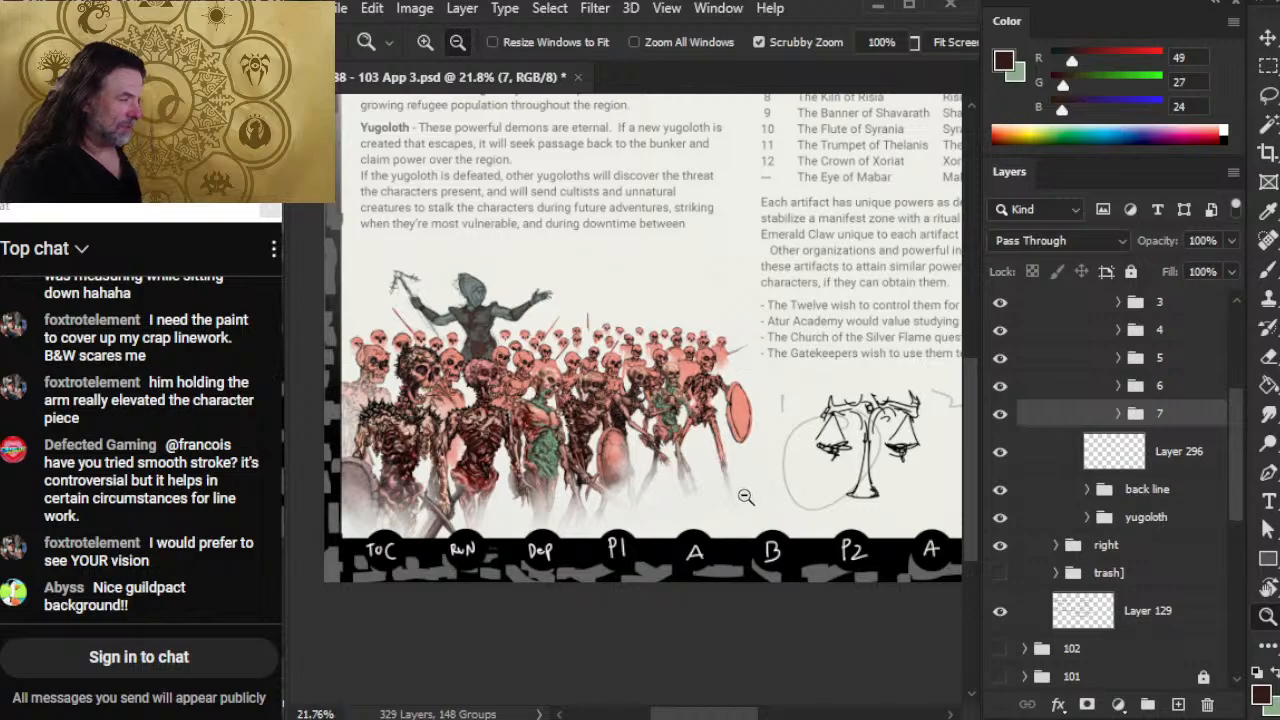
{"action": "key", "text": "v"}
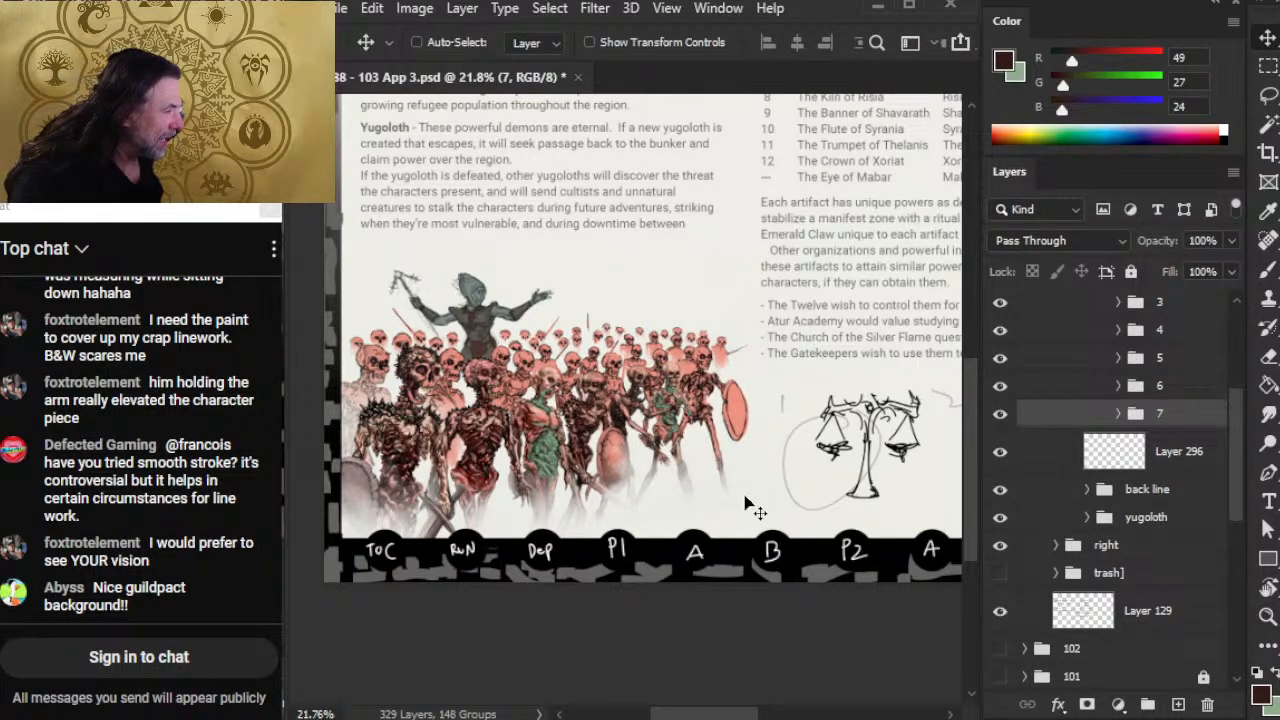
{"action": "left_click", "coordinate": [1060, 390]}
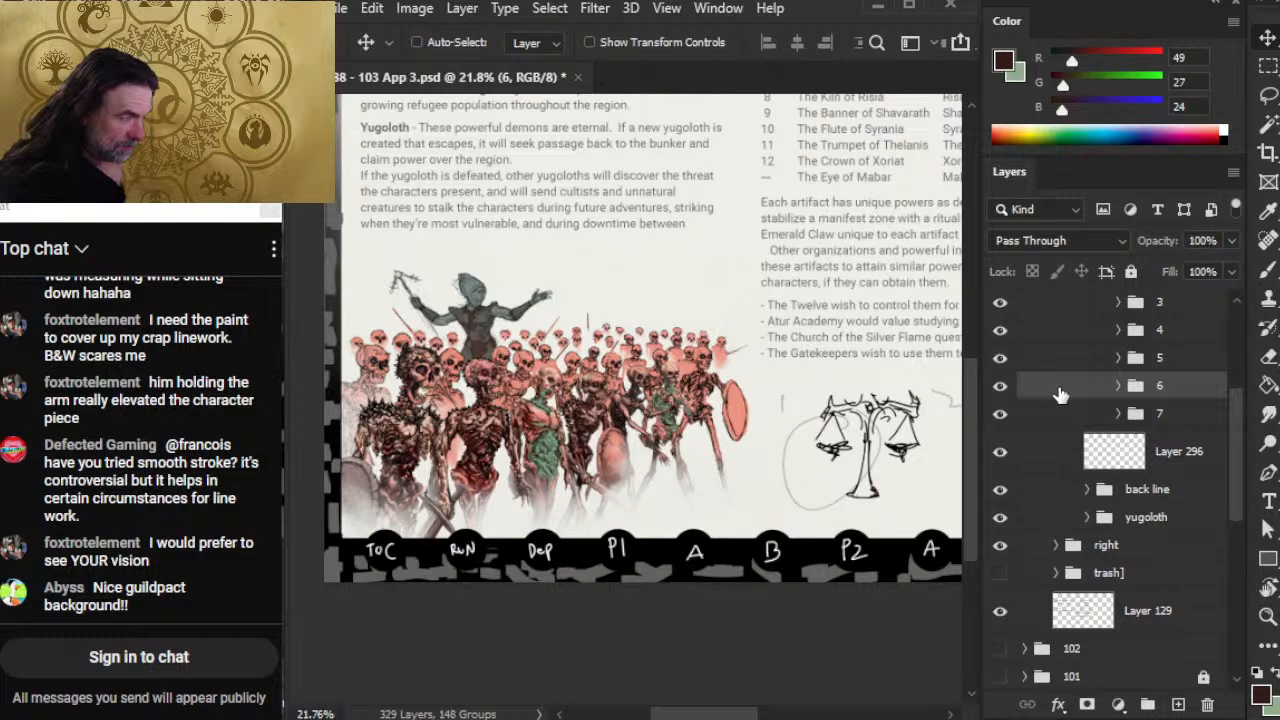
{"action": "key", "text": "z"}
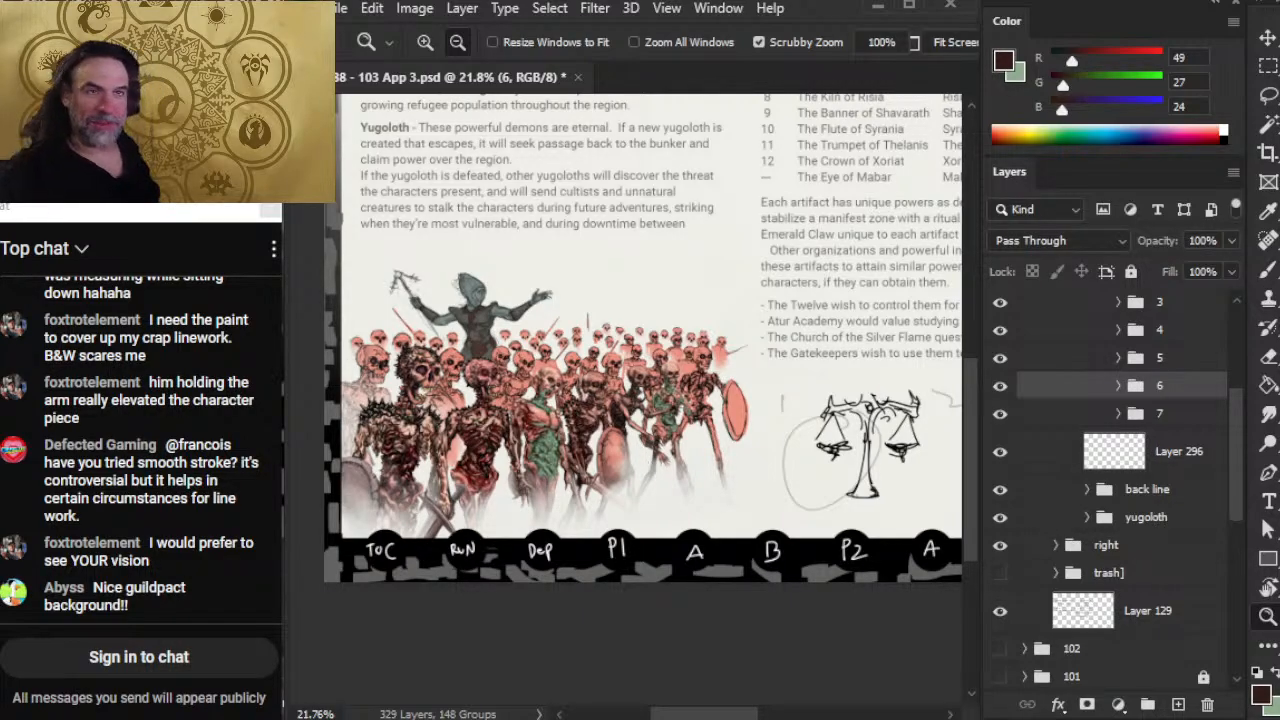
Step: Switch to the YouTube page in Chrome, open the DMsGuild link for the 5 color mana spell point variant rules, and reload the product page
{"action": "key", "text": "alt+Tab"}
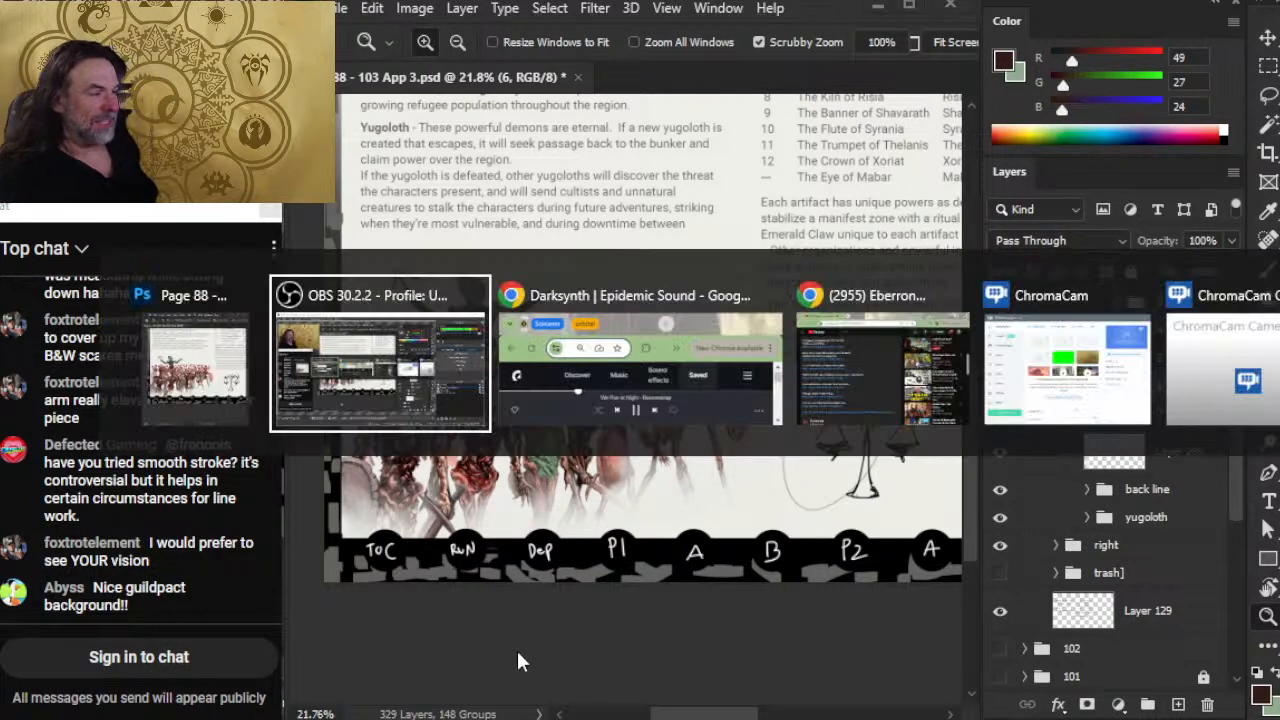
{"action": "key", "text": "alt+shift+Tab"}
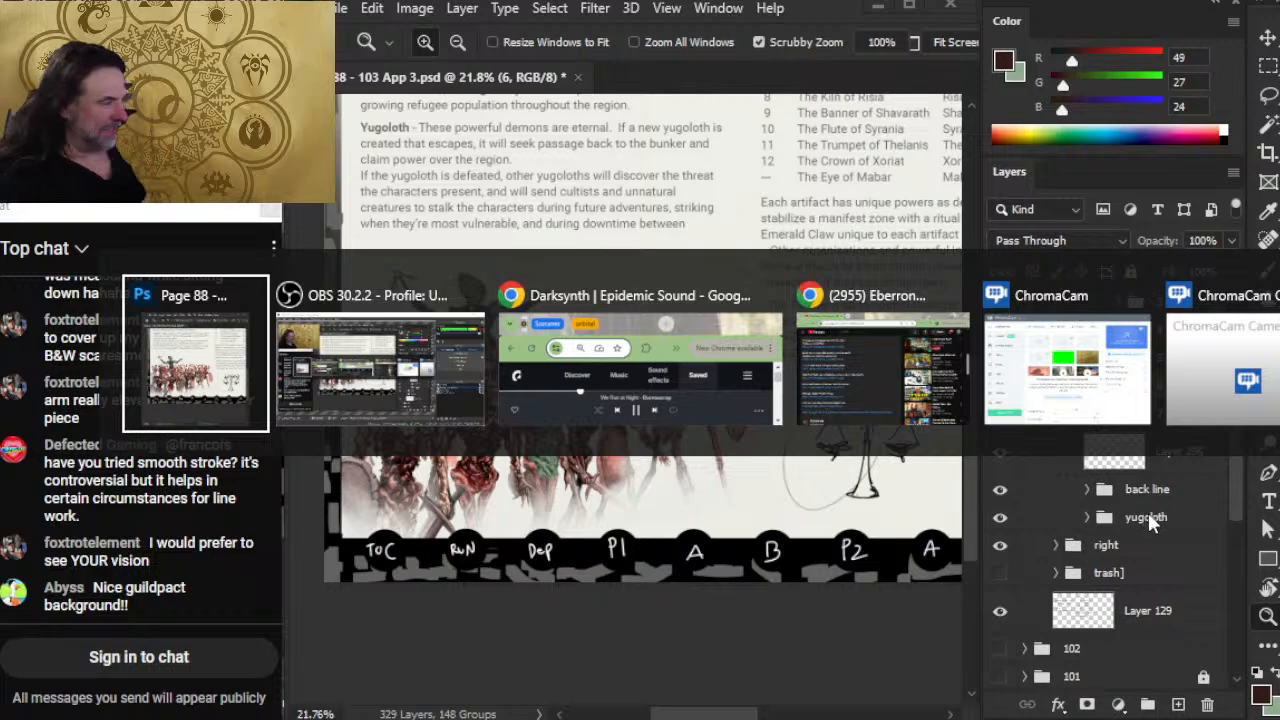
{"action": "key", "text": "alt+Tab"}
{"action": "key", "text": "alt+Tab"}
{"action": "key", "text": "alt+Tab"}
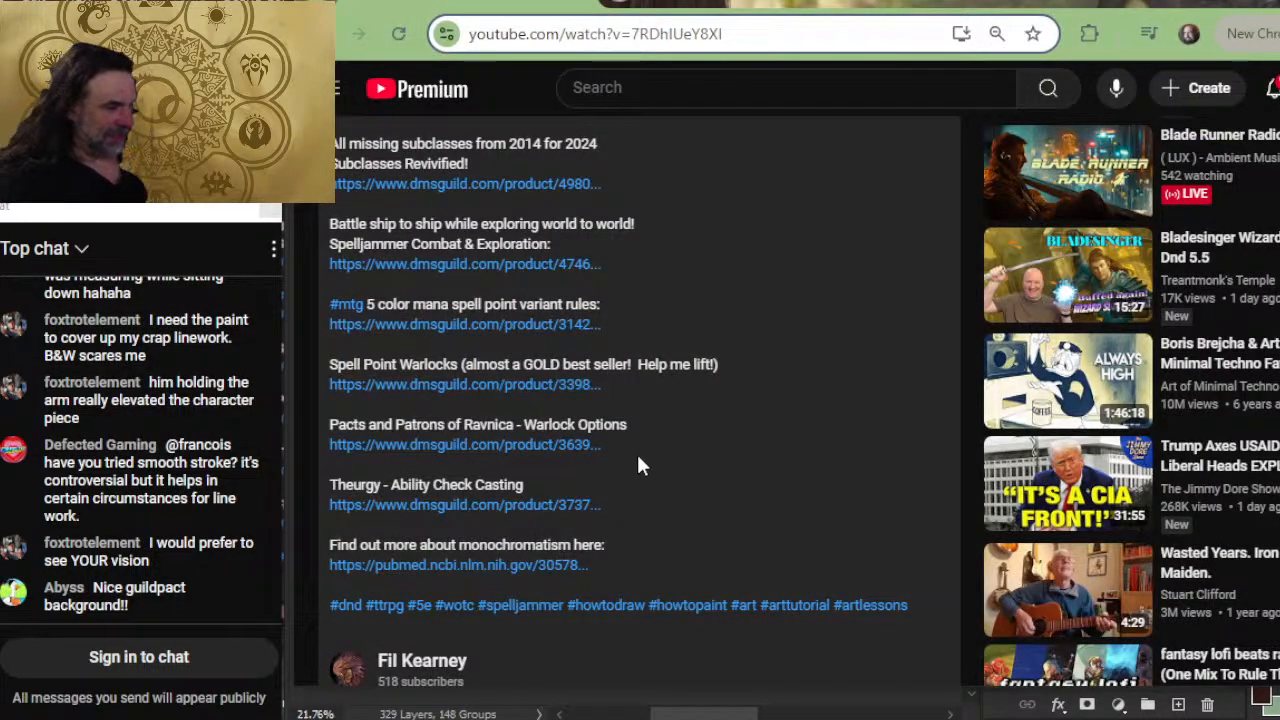
{"action": "scroll", "coordinate": [400, 337], "scroll_direction": "up", "scroll_amount": 2}
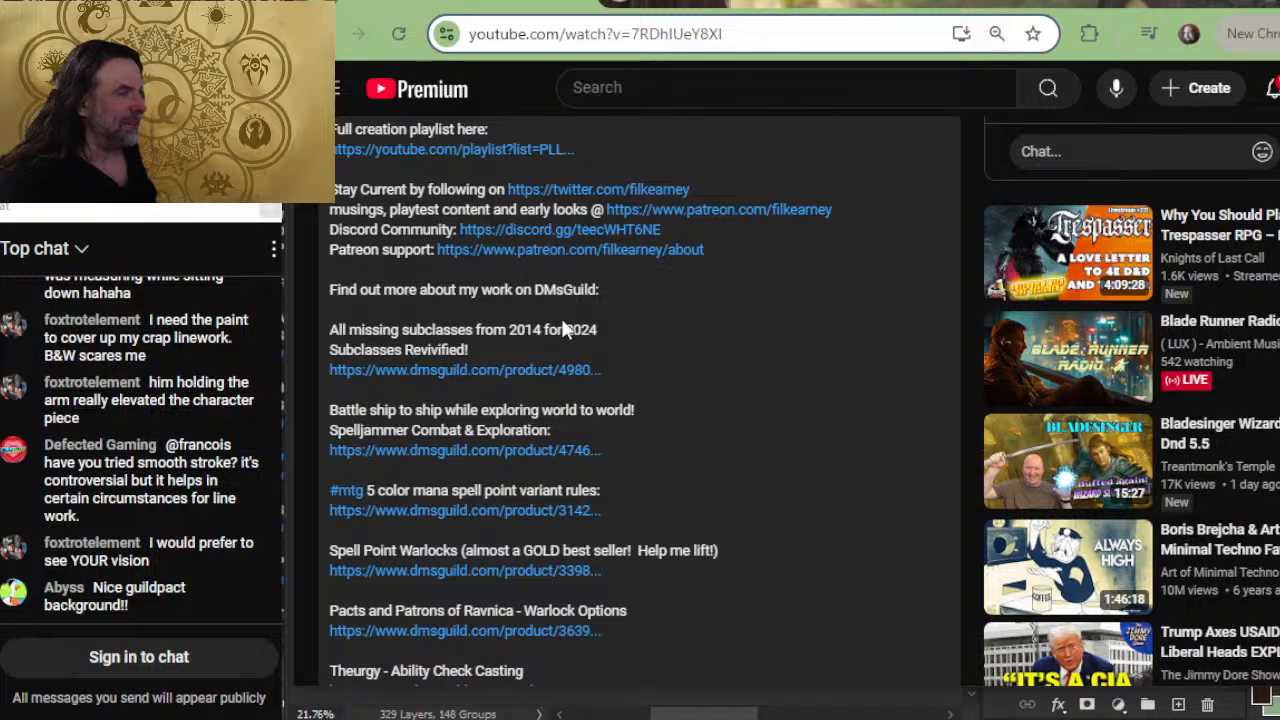
{"action": "left_click", "coordinate": [478, 511]}
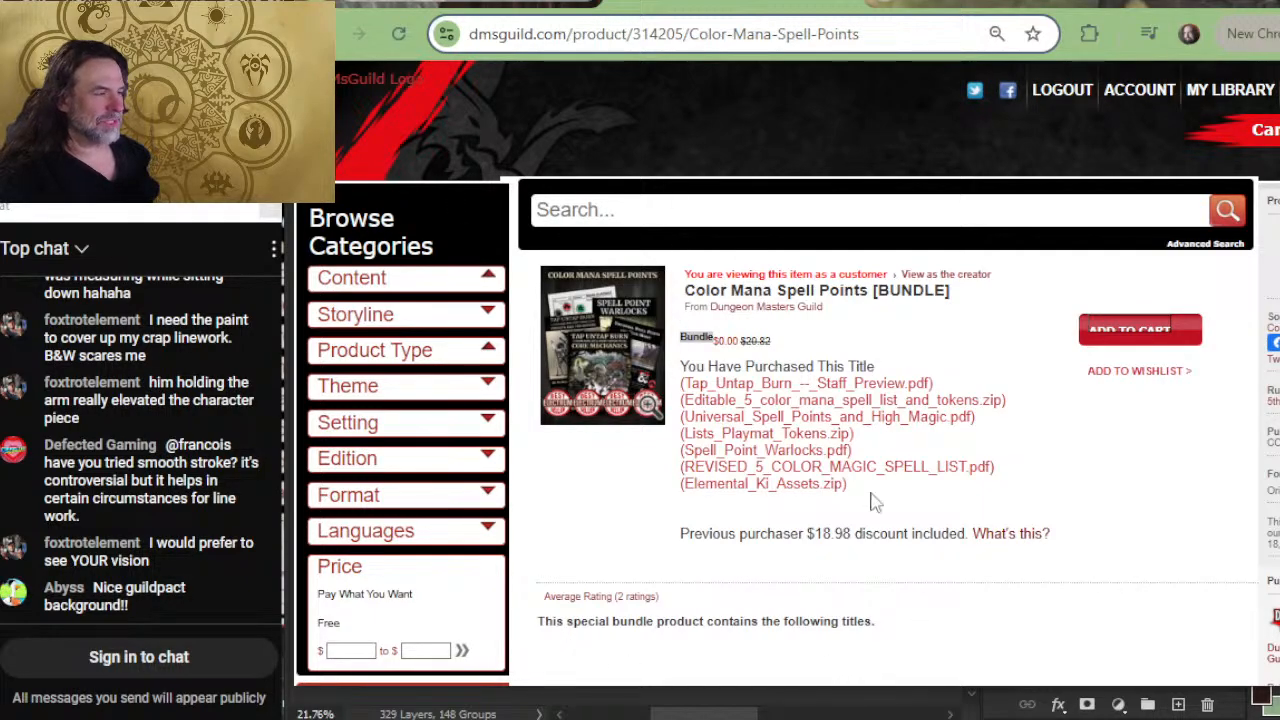
{"action": "left_click", "coordinate": [403, 42]}
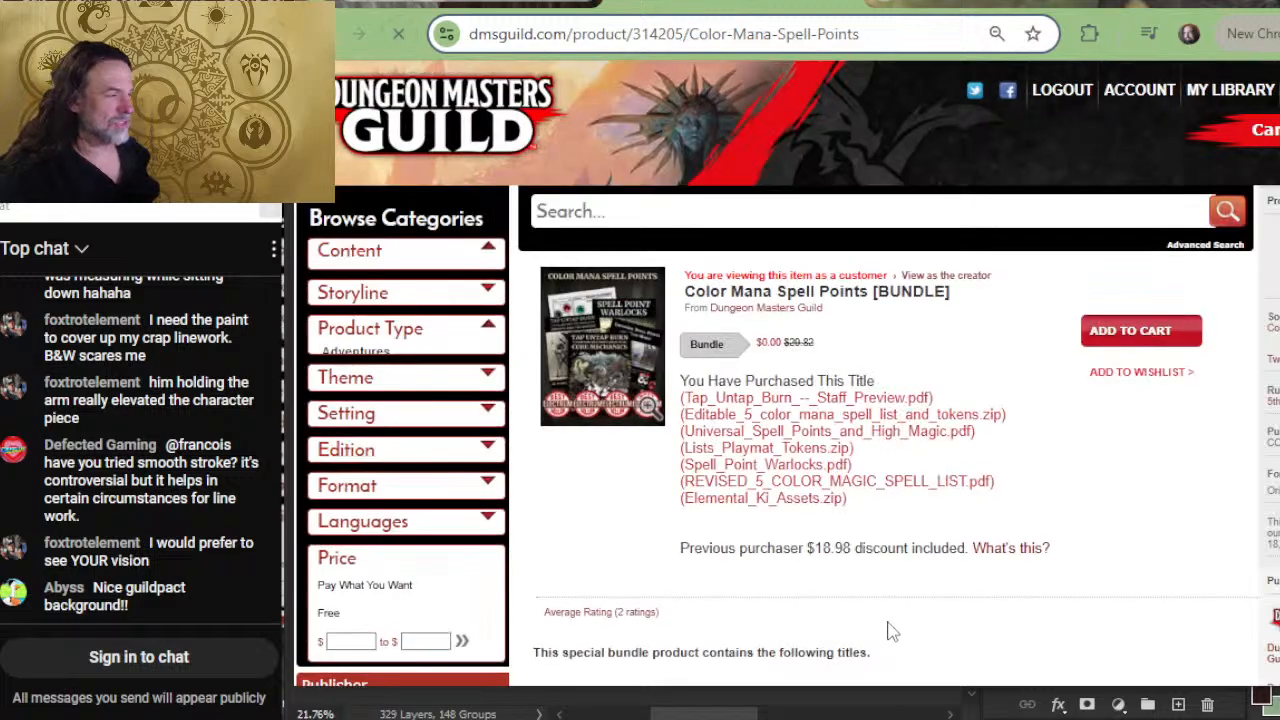
Step: Browse the titles included in the Color Mana Spell Points bundle, from Revised 5 Color Magic Spell List through Universal Spell Points and High Magic
{"action": "scroll", "coordinate": [668, 480], "scroll_direction": "down", "scroll_amount": 5}
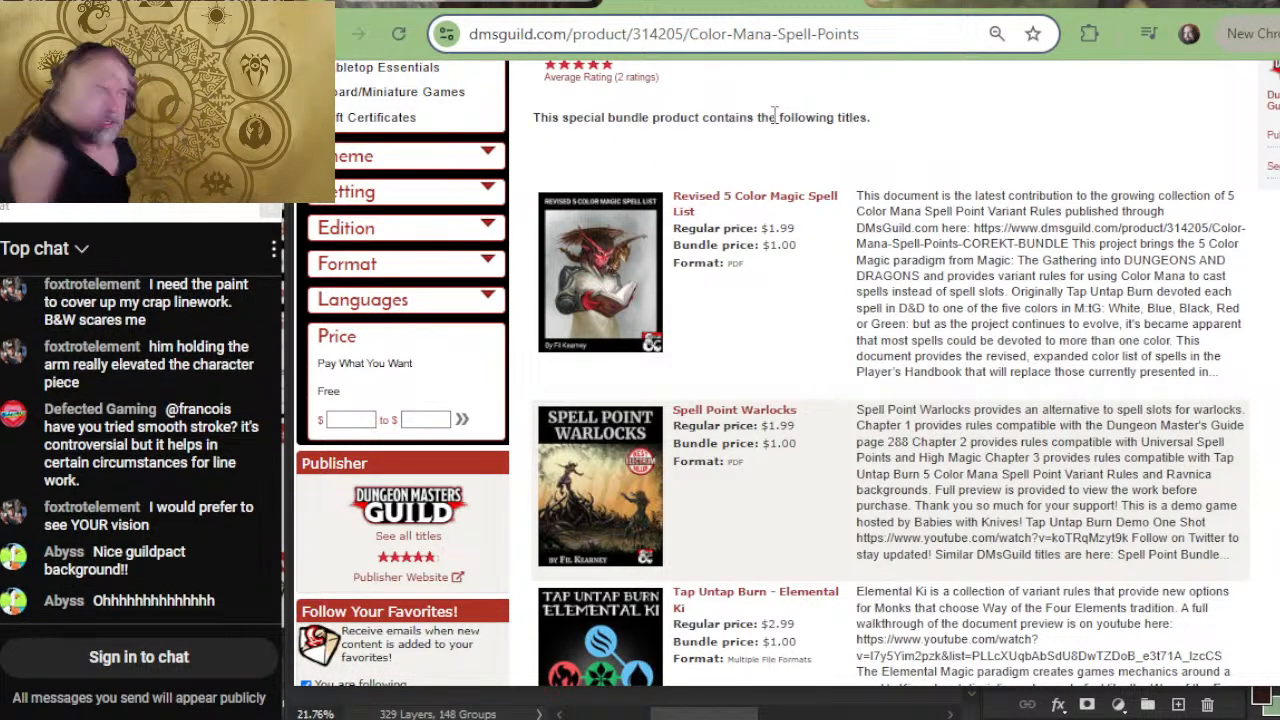
{"action": "scroll", "coordinate": [735, 417], "scroll_direction": "down", "scroll_amount": 2}
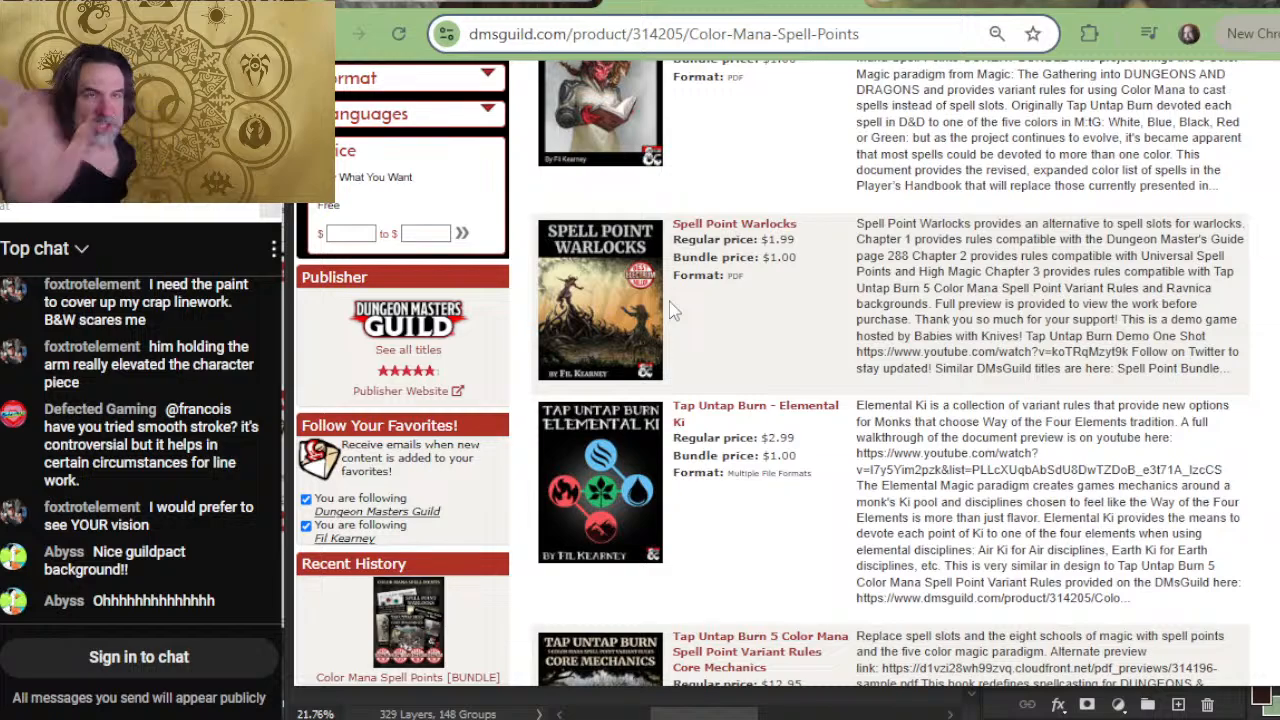
{"action": "scroll", "coordinate": [594, 372], "scroll_direction": "down", "scroll_amount": 2}
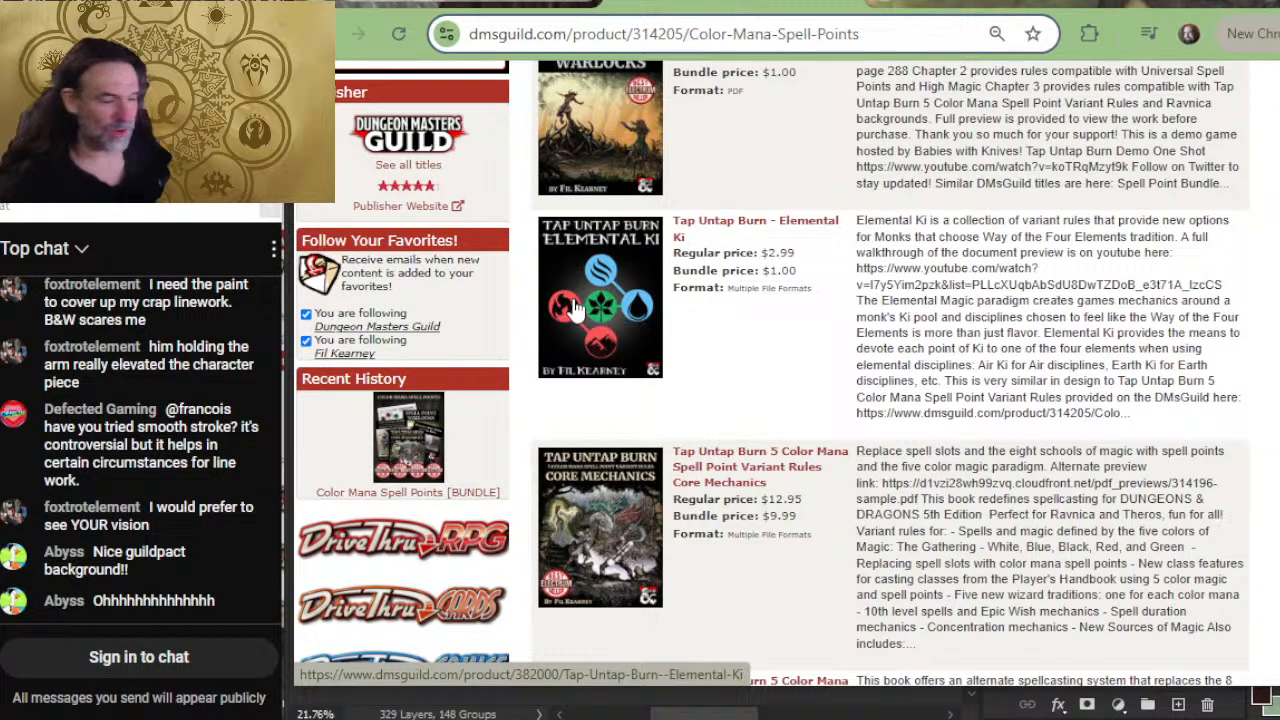
{"action": "scroll", "coordinate": [575, 310], "scroll_direction": "down", "scroll_amount": 4}
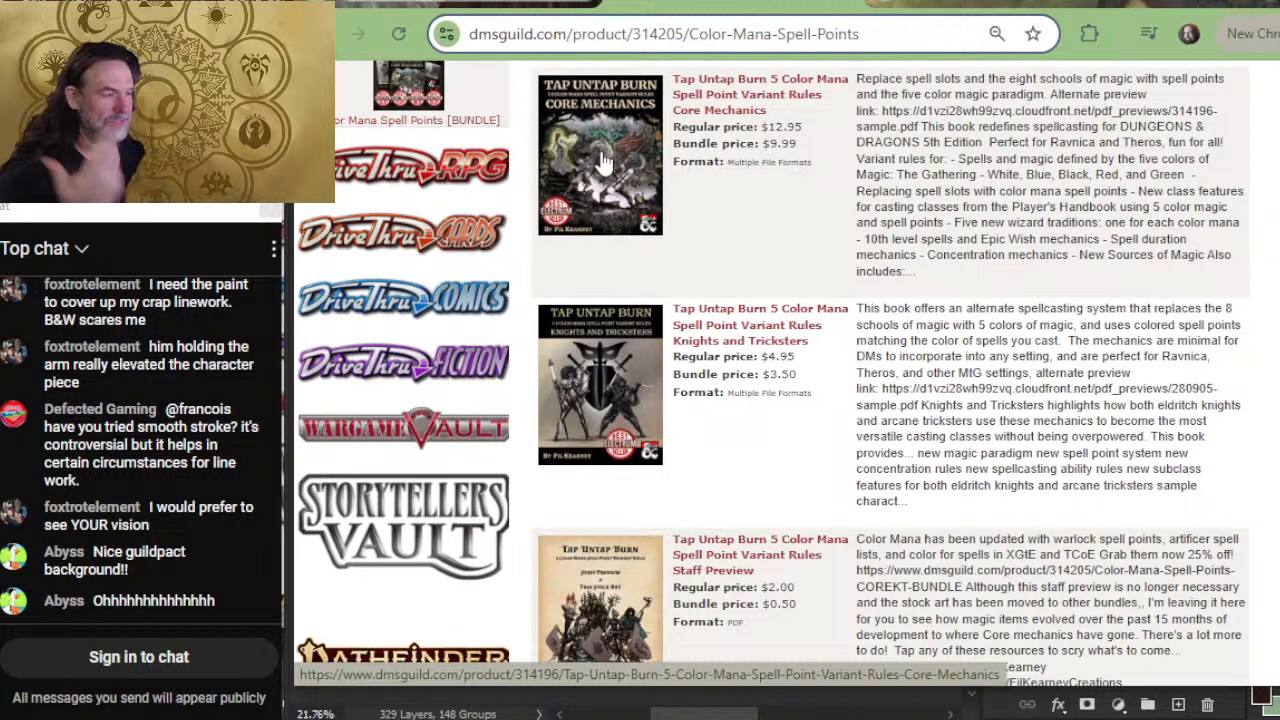
{"action": "scroll", "coordinate": [600, 160], "scroll_direction": "down", "scroll_amount": 2}
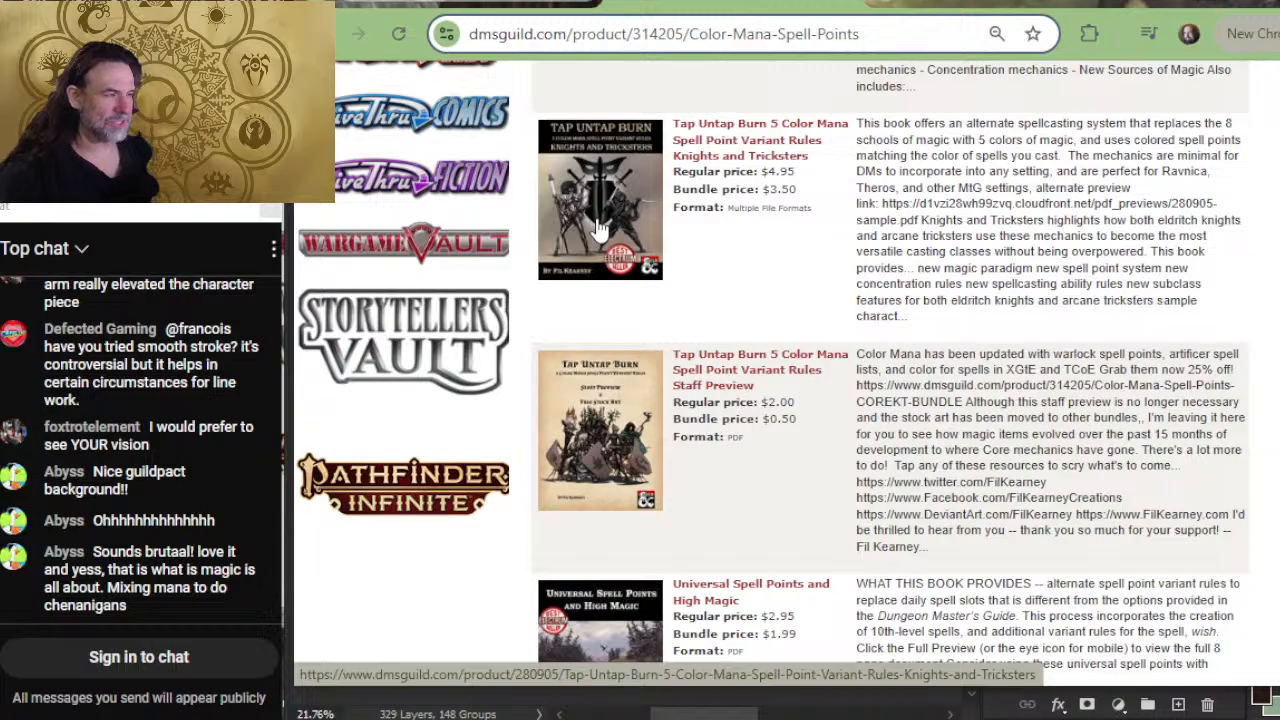
{"action": "scroll", "coordinate": [600, 230], "scroll_direction": "down", "scroll_amount": 4}
{"action": "scroll", "coordinate": [666, 177], "scroll_direction": "up", "scroll_amount": 8}
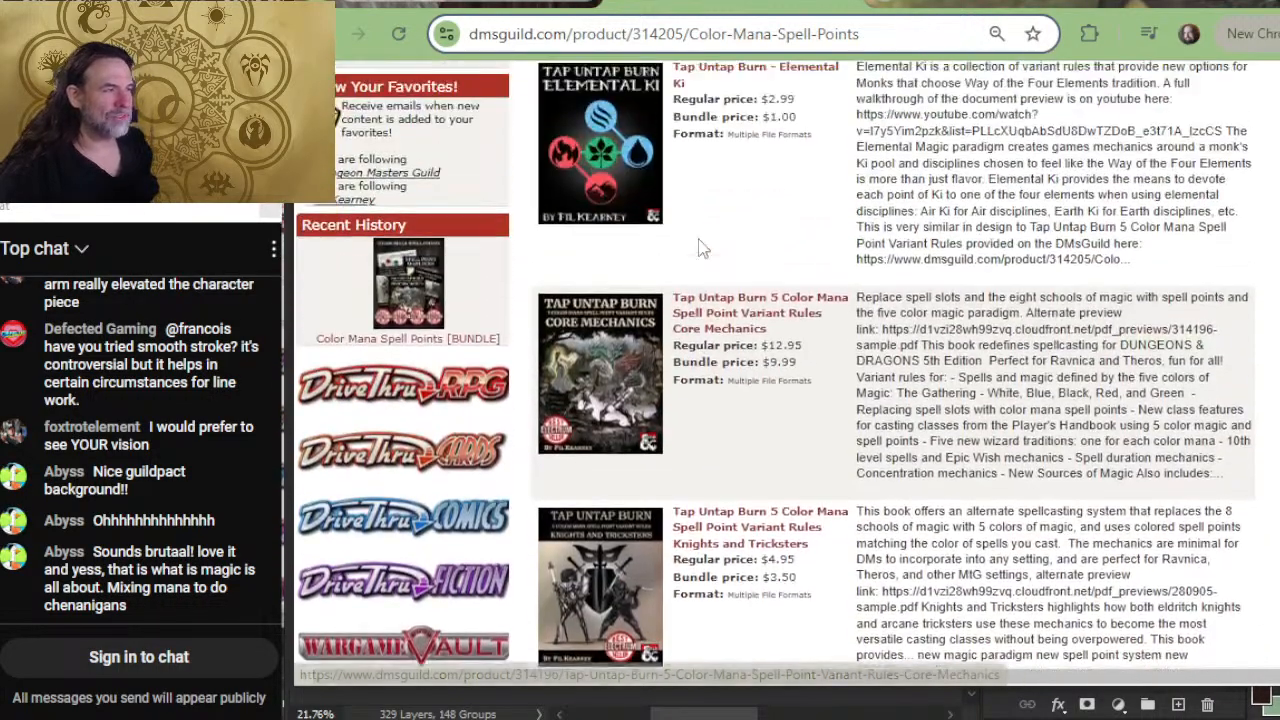
{"action": "scroll", "coordinate": [703, 248], "scroll_direction": "up", "scroll_amount": 2}
{"action": "scroll", "coordinate": [640, 400], "scroll_direction": "down", "scroll_amount": 4}
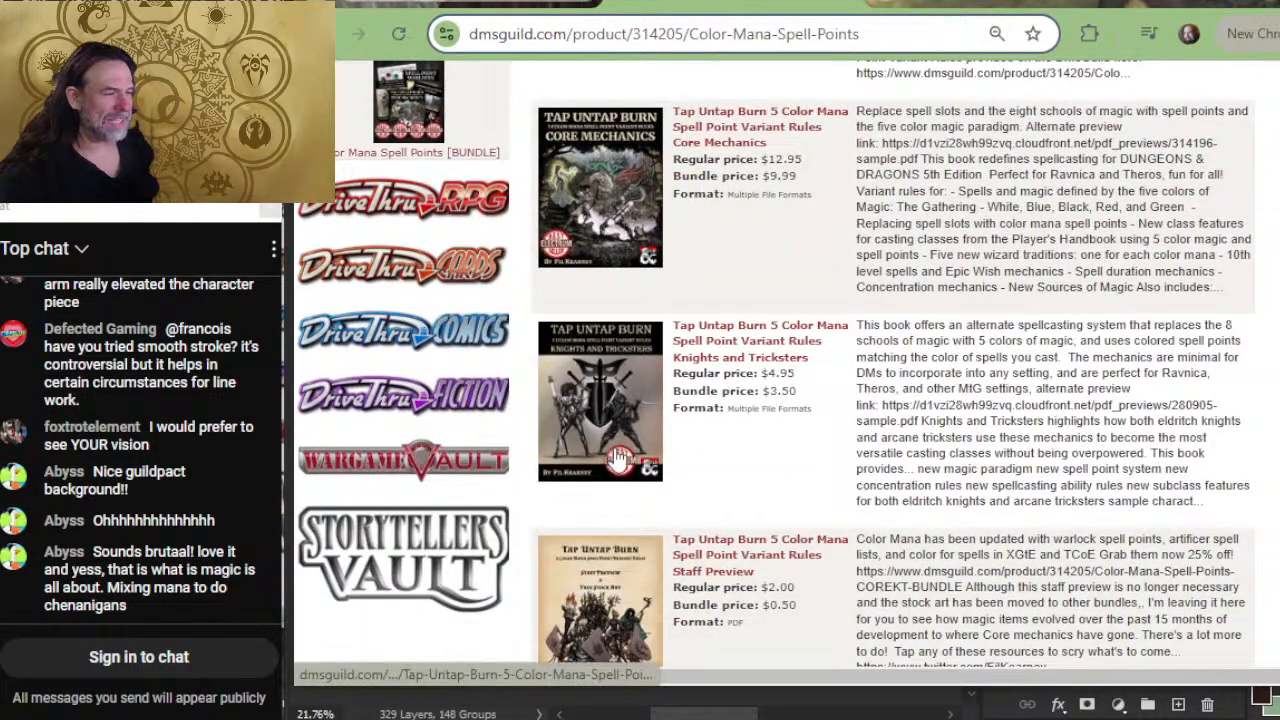
{"action": "scroll", "coordinate": [625, 400], "scroll_direction": "up", "scroll_amount": 6}
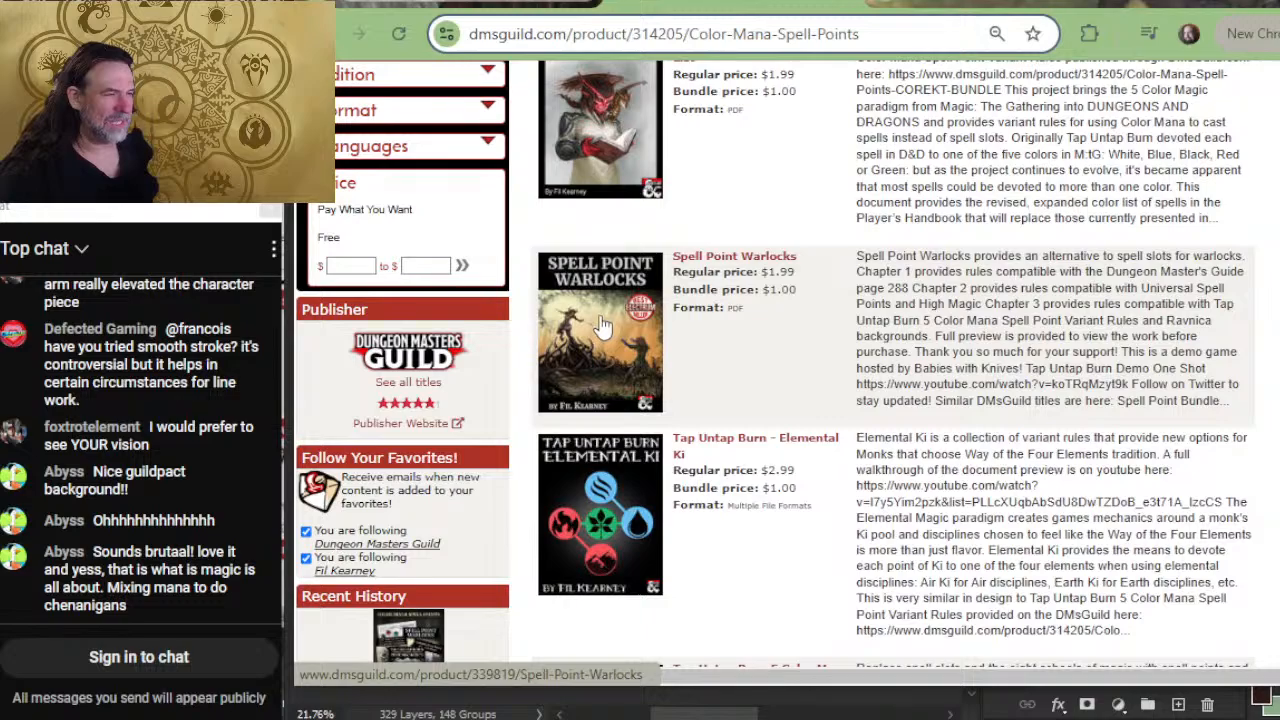
{"action": "scroll", "coordinate": [603, 327], "scroll_direction": "up", "scroll_amount": 2}
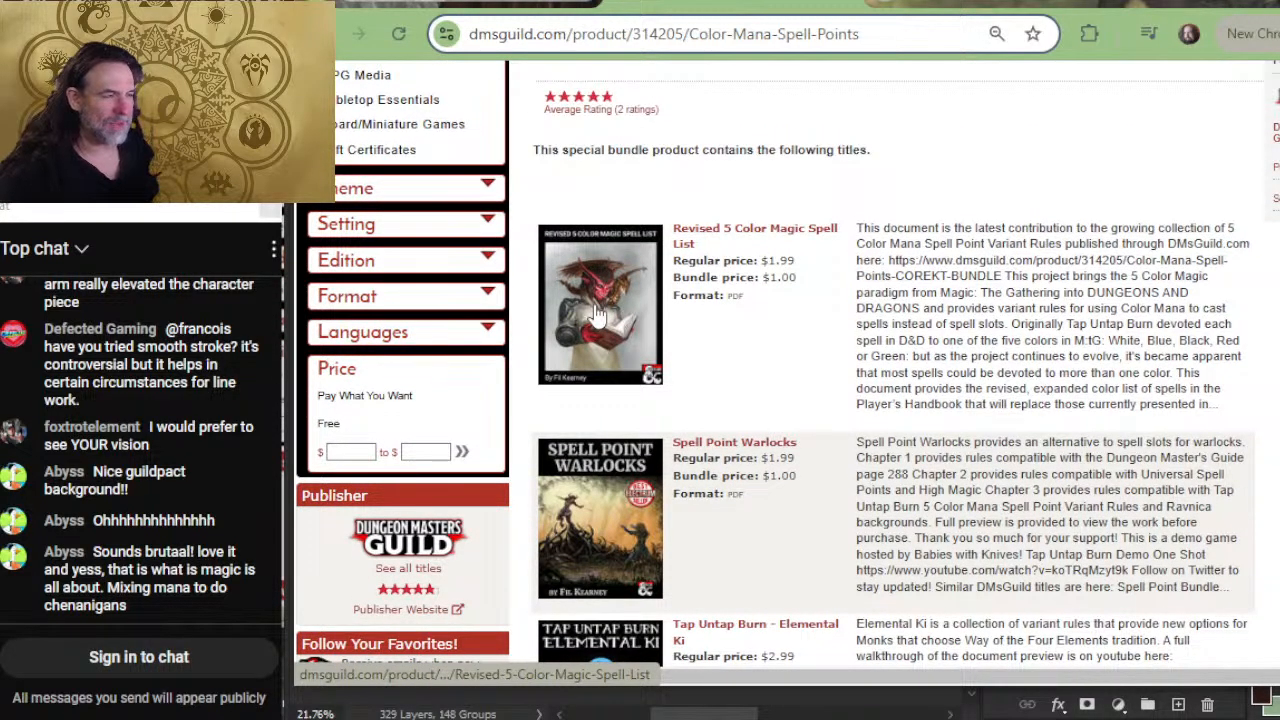
Step: Return from the DMsGuild bundle page to the App 3 document in Photoshop and hide the fade covering the skeletons' feet
{"action": "scroll", "coordinate": [640, 312], "scroll_direction": "down", "scroll_amount": 4}
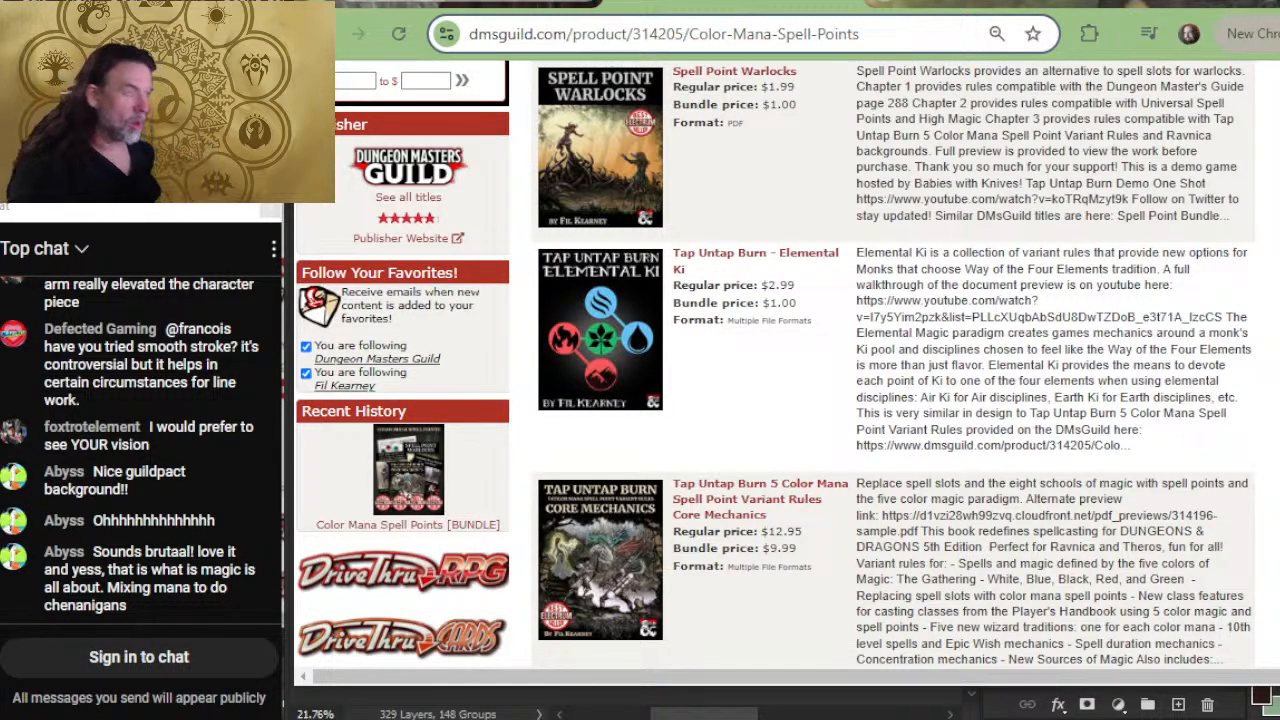
{"action": "key", "text": "alt+Tab"}
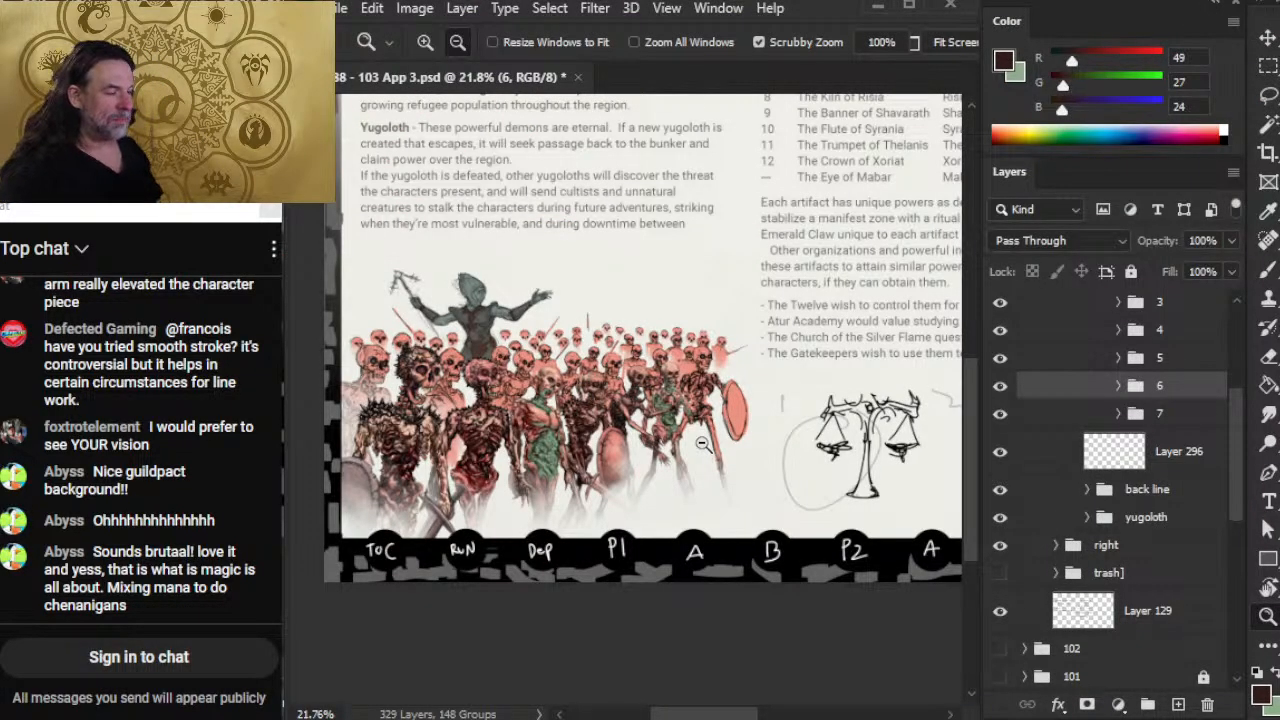
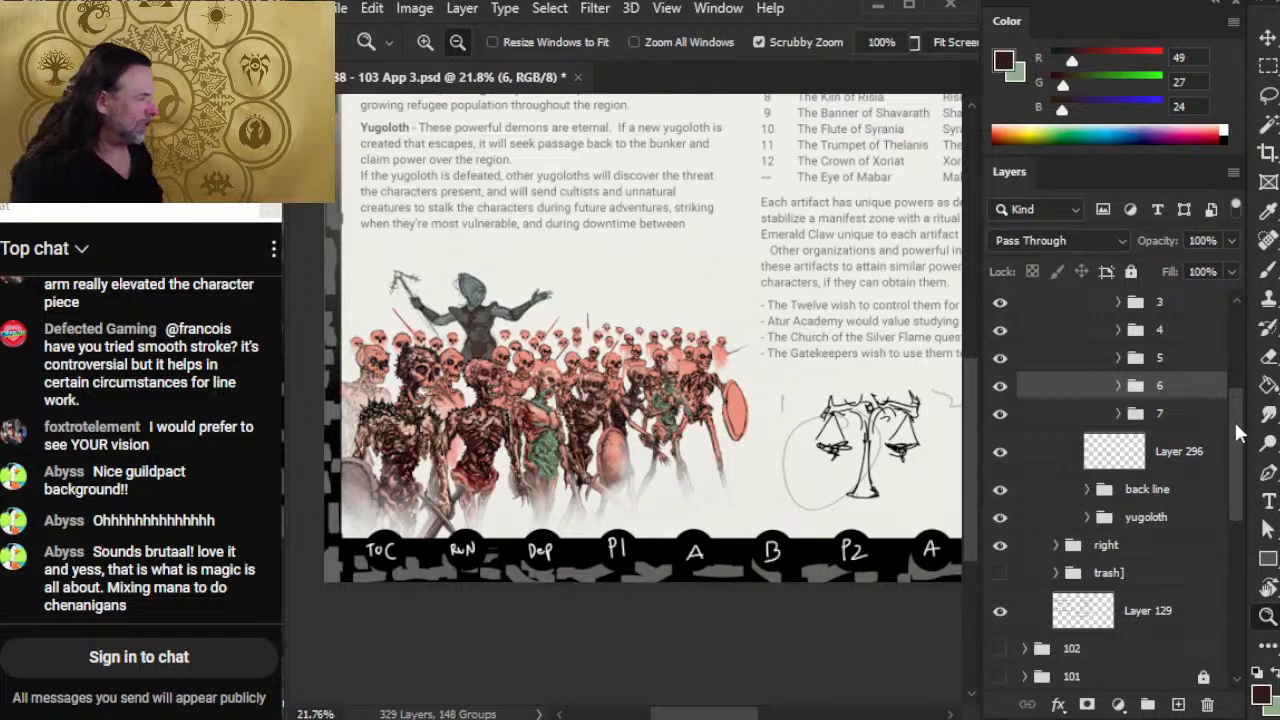
{"action": "left_click_drag", "start_coordinate": [1236, 425], "coordinate": [1228, 354]}
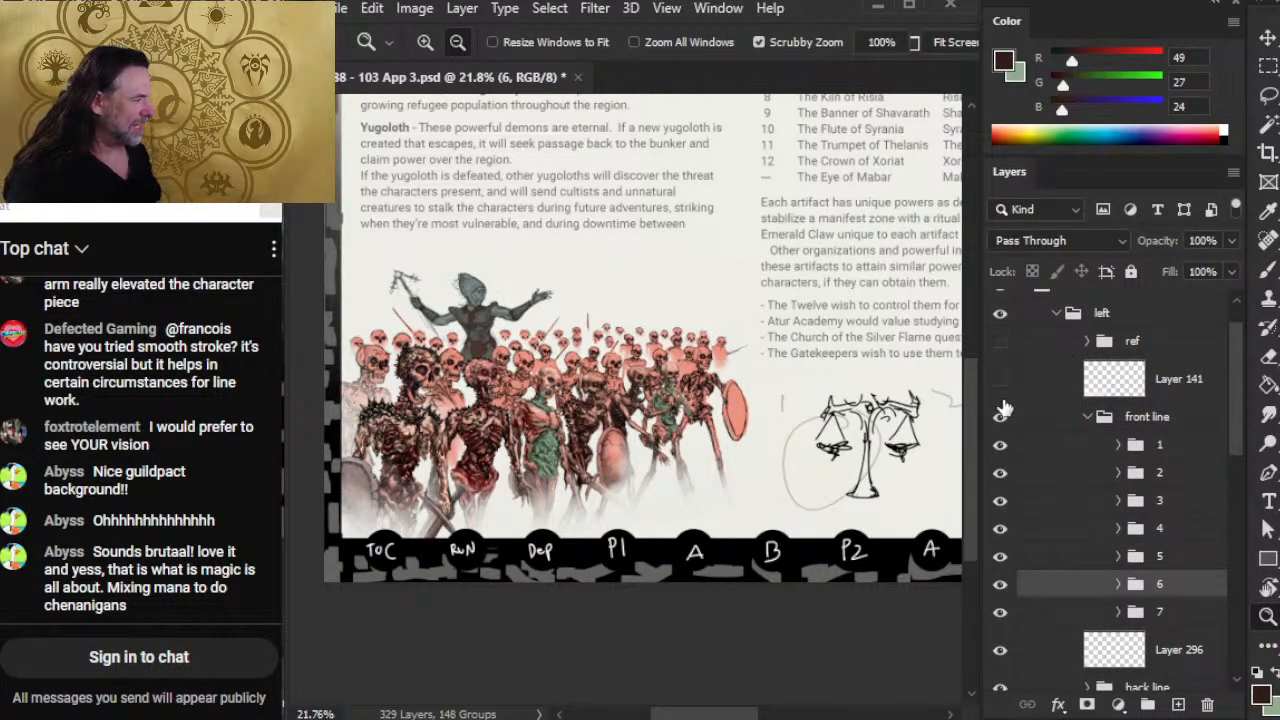
{"action": "left_click", "coordinate": [1001, 413]}
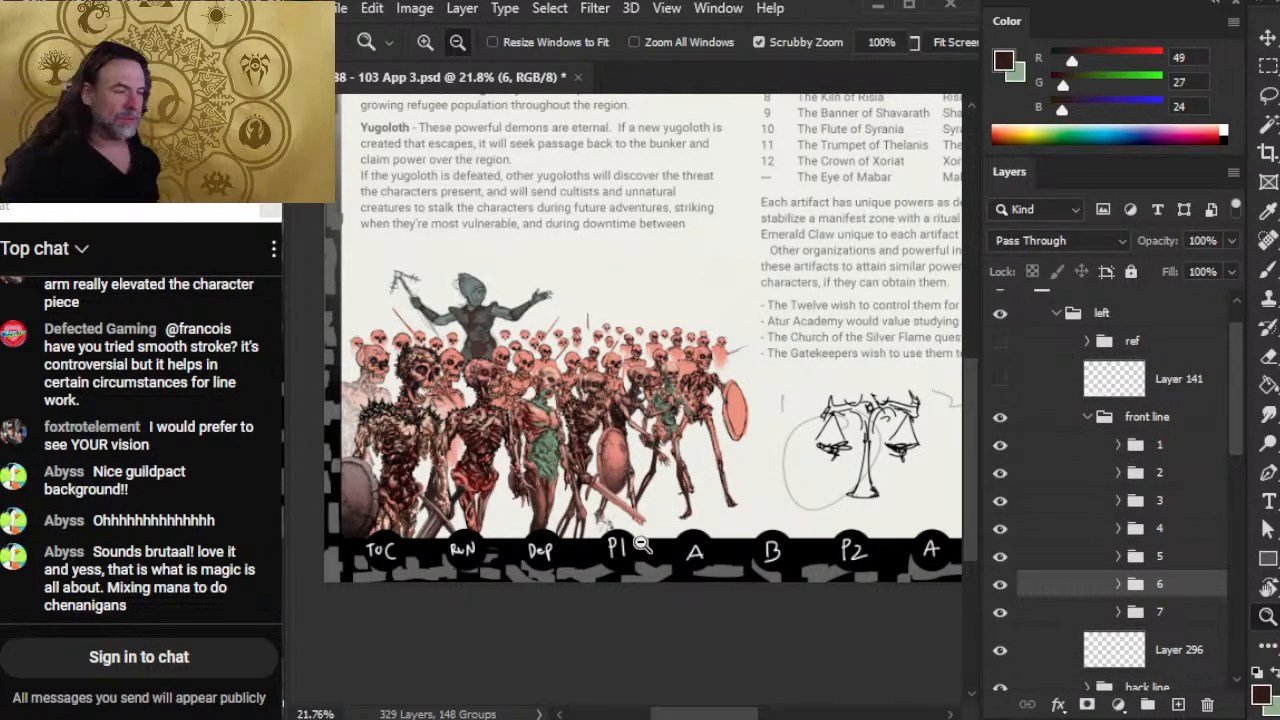
Step: Check what the back line group contains by toggling its visibility, then expand it to reach its individual skeleton groups
{"action": "left_click_drag", "start_coordinate": [682, 440], "coordinate": [757, 449]}
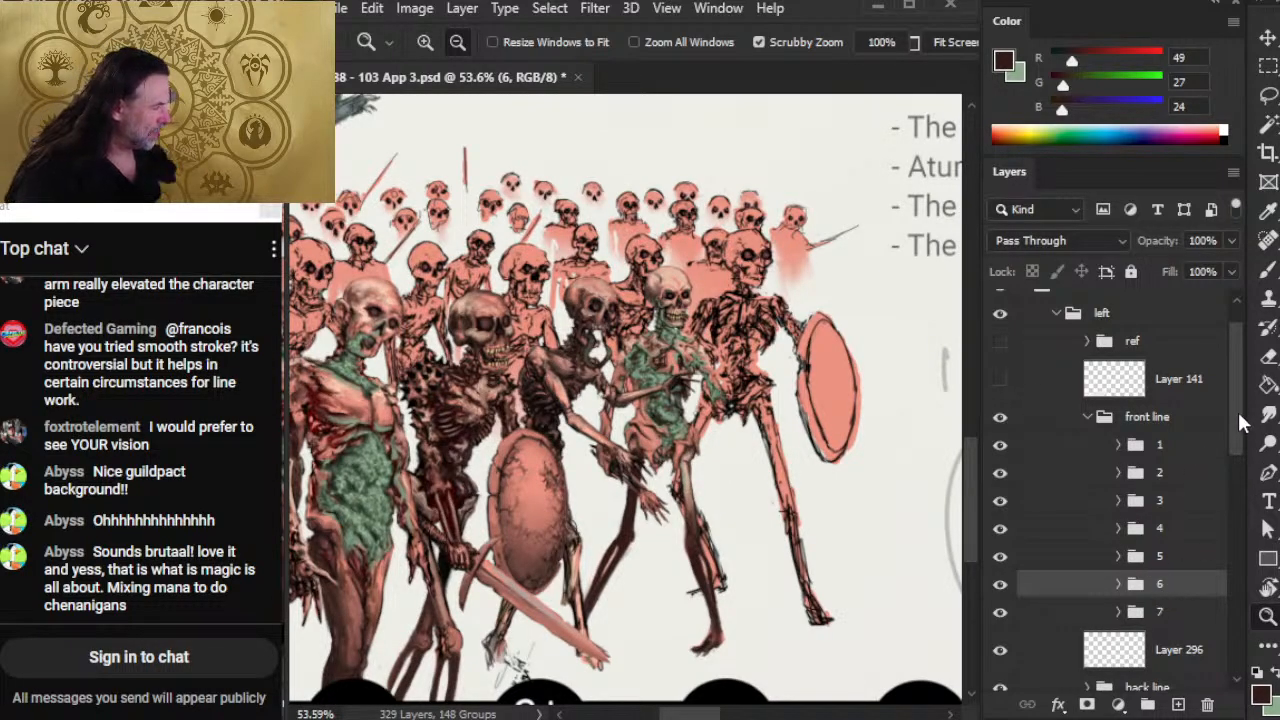
{"action": "scroll", "coordinate": [1240, 420], "scroll_direction": "down", "scroll_amount": 3}
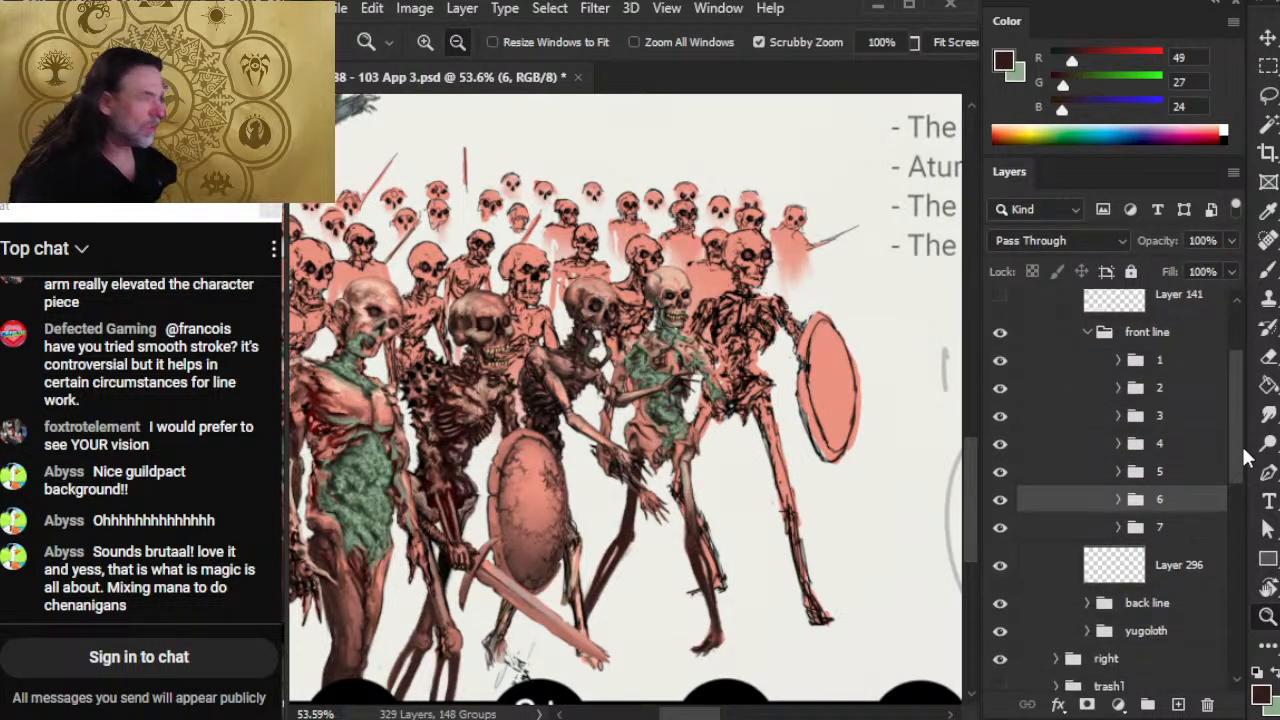
{"action": "left_click", "coordinate": [1000, 596]}
{"action": "left_click", "coordinate": [1000, 596]}
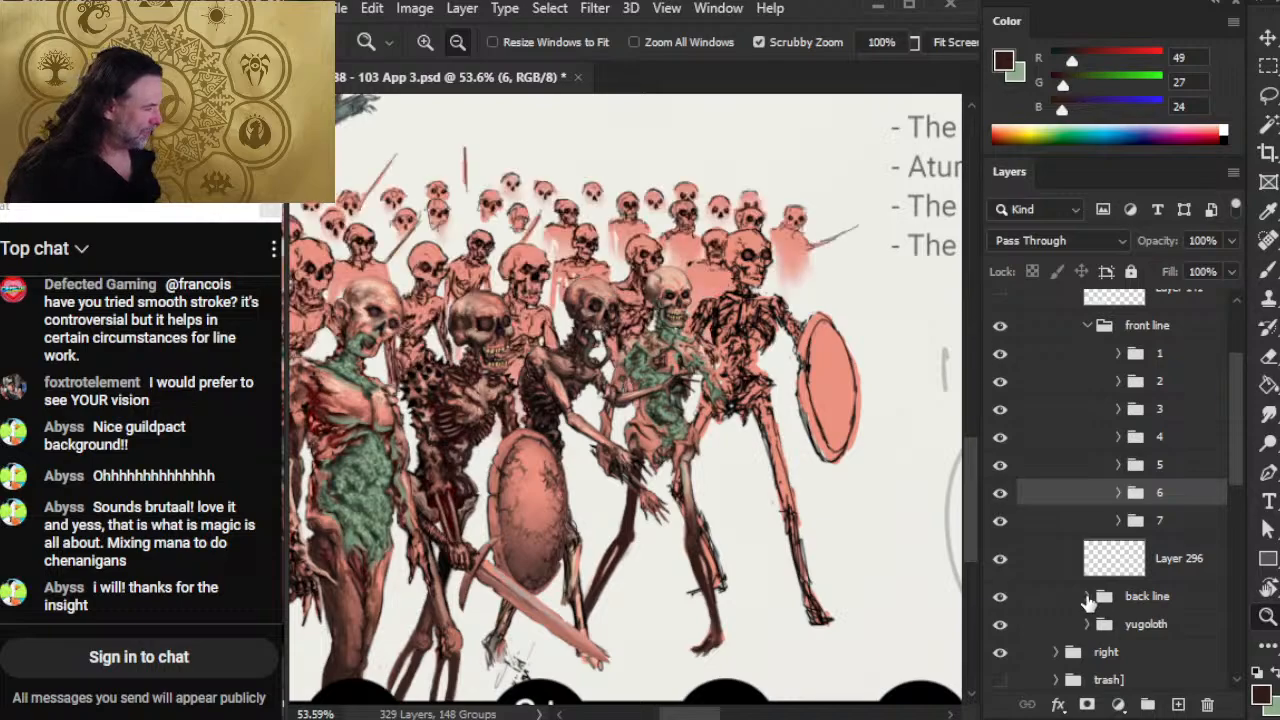
{"action": "left_click", "coordinate": [1095, 600]}
{"action": "left_click", "coordinate": [1087, 596]}
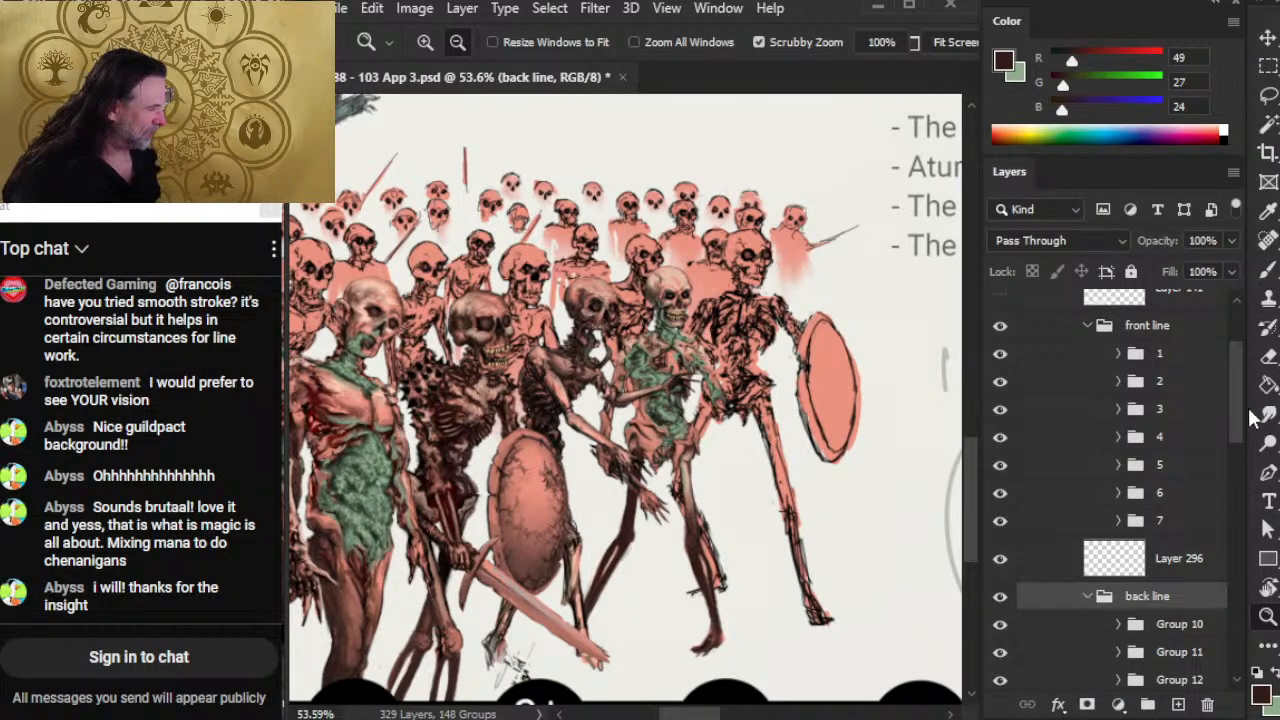
{"action": "left_click_drag", "start_coordinate": [1240, 422], "coordinate": [1246, 462]}
Step: Toggle the visibility of Group 12 and Group 20 to identify which back-line skeletons they hold
{"action": "left_click", "coordinate": [1000, 507]}
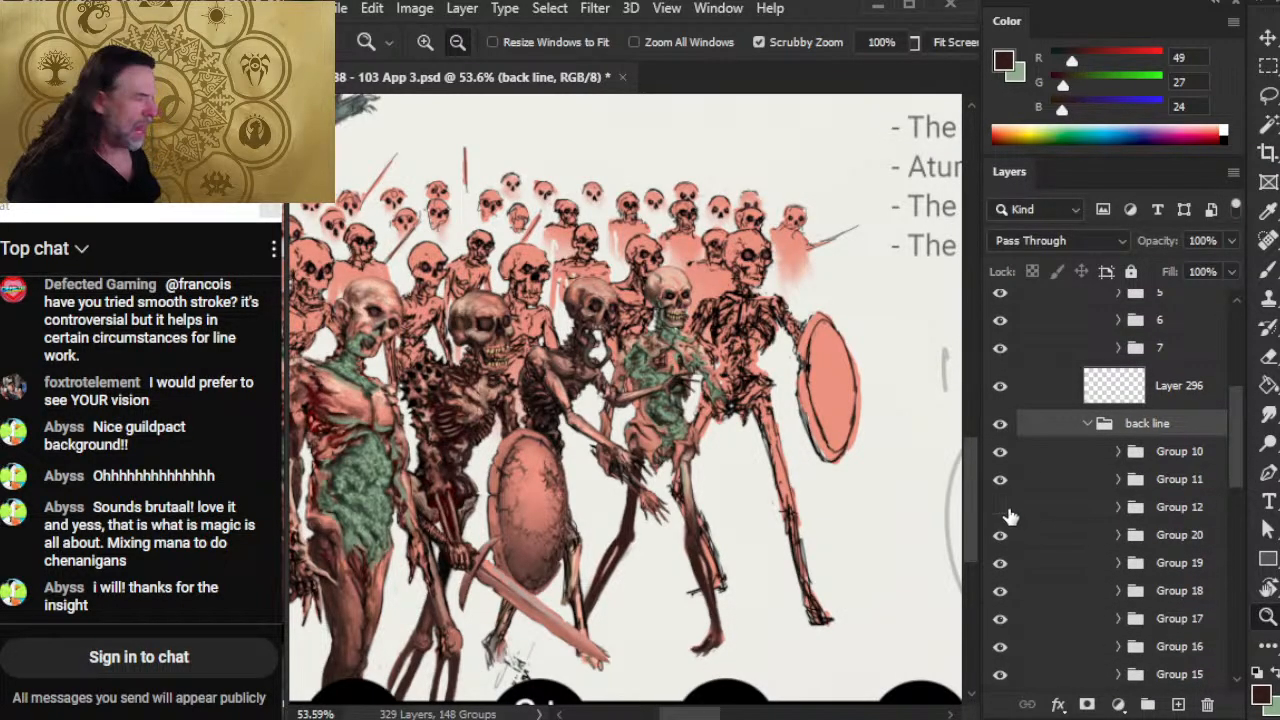
{"action": "left_click", "coordinate": [1000, 535]}
{"action": "left_click", "coordinate": [1000, 535]}
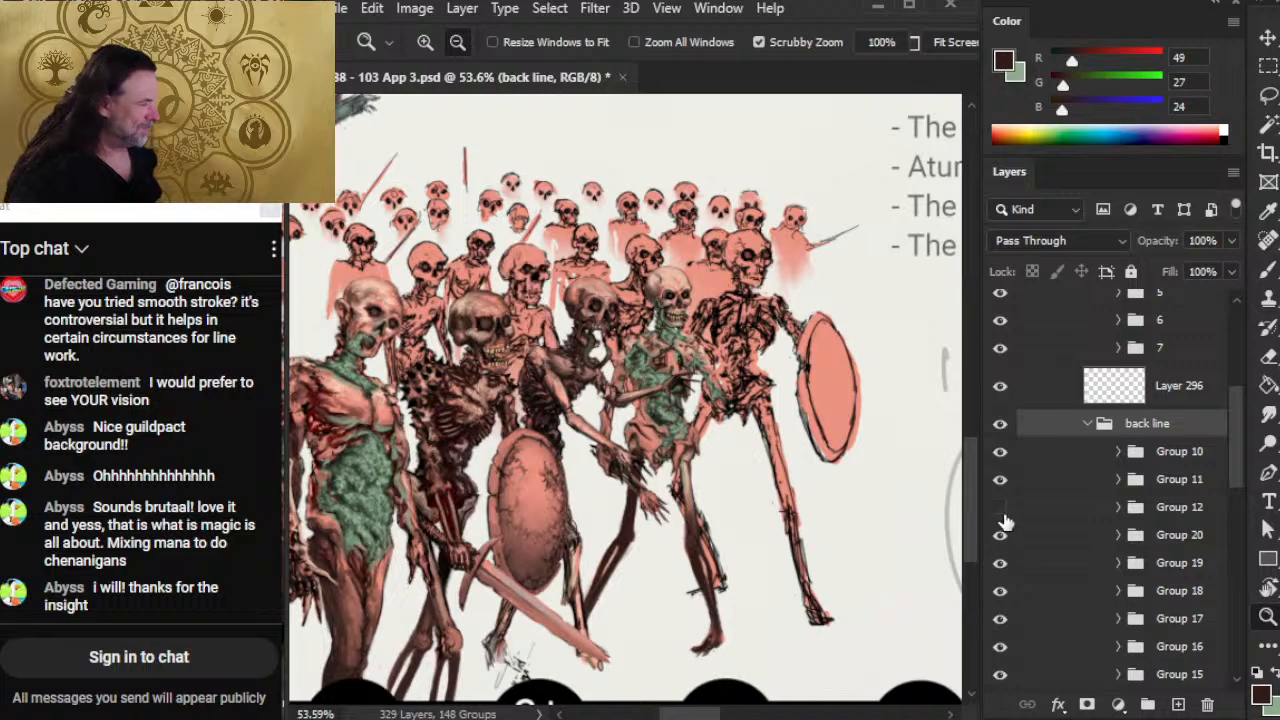
{"action": "left_click", "coordinate": [1000, 507]}
{"action": "left_click", "coordinate": [1000, 535]}
{"action": "key", "text": "v"}
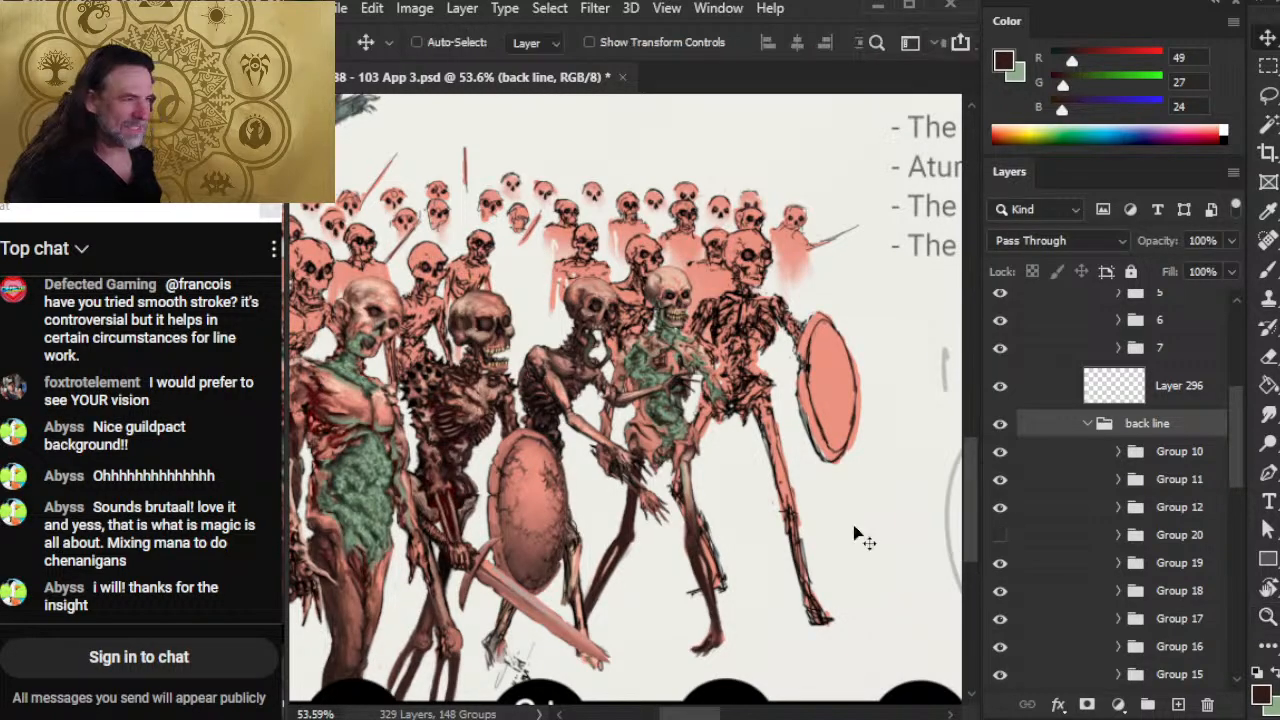
{"action": "left_click", "coordinate": [1000, 535]}
Step: Nudge Group 20, the back-line skeleton behind the sword bearer, slightly up and to the right
{"action": "left_click", "coordinate": [1038, 546]}
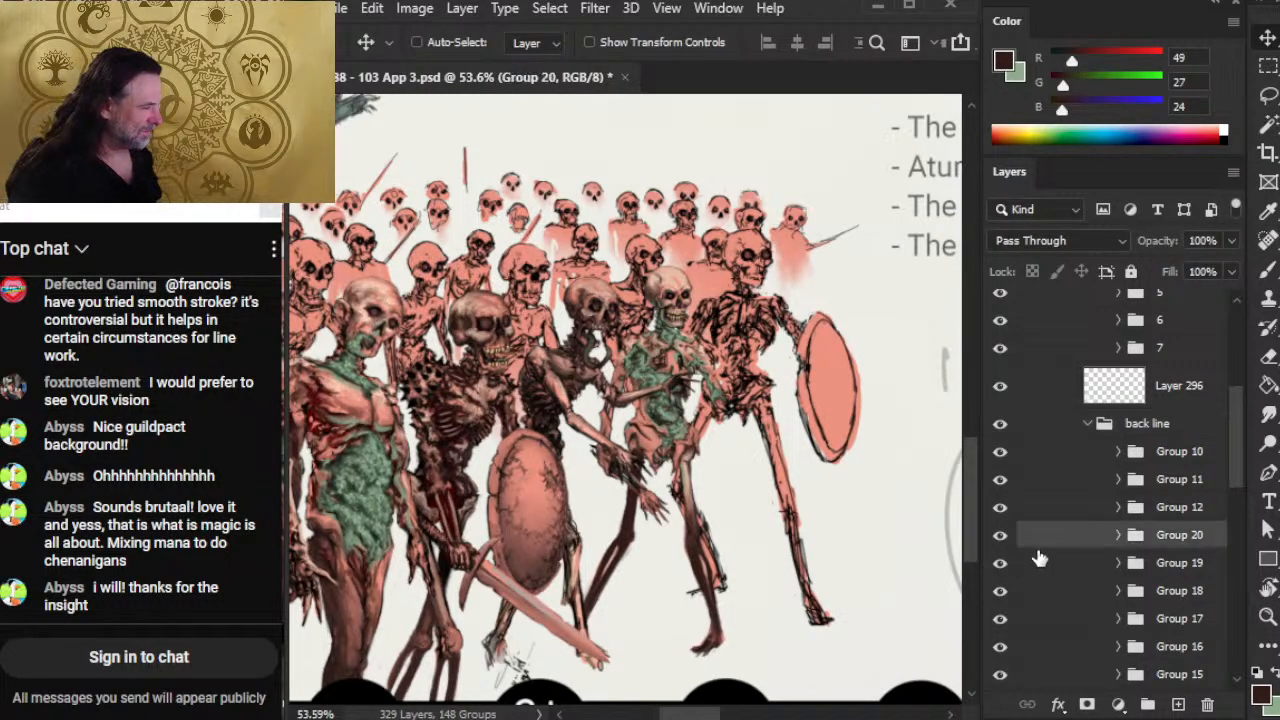
{"action": "key", "text": "Right"}
{"action": "key", "text": "Right"}
{"action": "key", "text": "Right"}
{"action": "key", "text": "Right"}
{"action": "key", "text": "Up"}
{"action": "key", "text": "Up"}
{"action": "key", "text": "Up"}
{"action": "key", "text": "Up"}
{"action": "key", "text": "Right"}
{"action": "key", "text": "Right"}
{"action": "key", "text": "Right"}
{"action": "key", "text": "Right"}
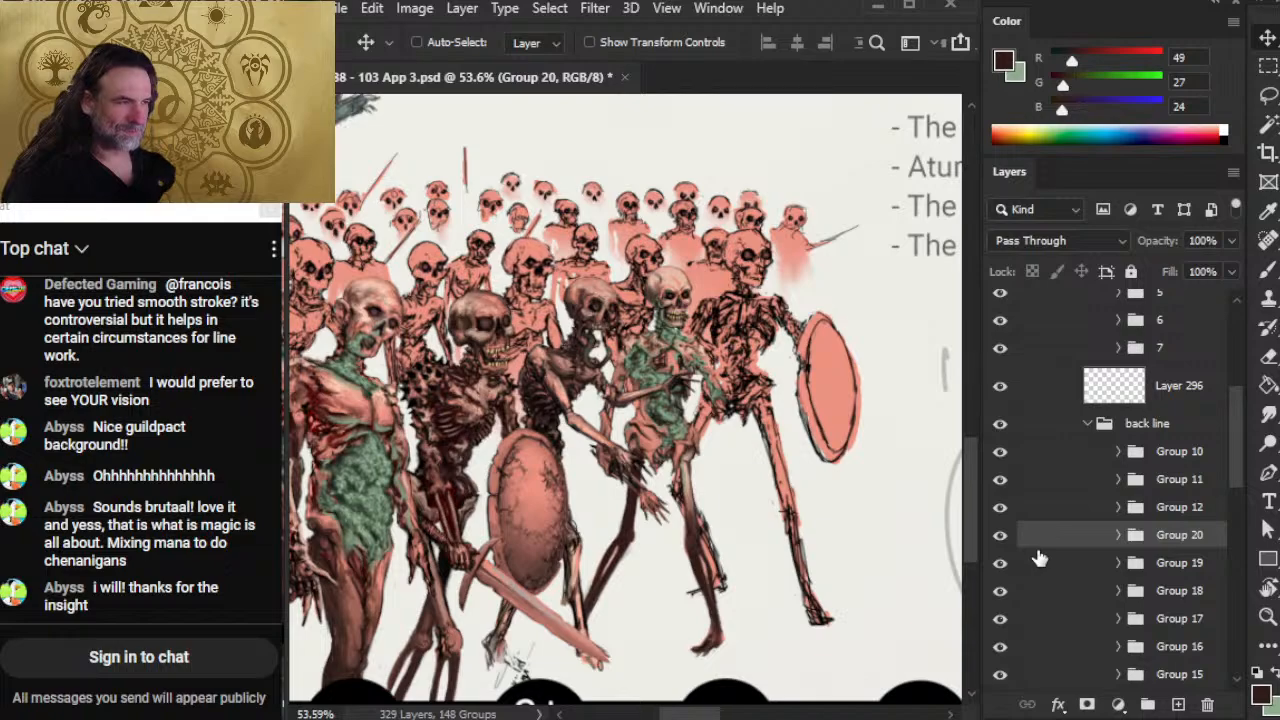
{"action": "key", "text": "Up"}
{"action": "key", "text": "Up"}
{"action": "key", "text": "Up"}
{"action": "key", "text": "Up"}
{"action": "key", "text": "Up"}
{"action": "key", "text": "Up"}
{"action": "key", "text": "Up"}
{"action": "key", "text": "Up"}
{"action": "key", "text": "Left"}
{"action": "key", "text": "Left"}
{"action": "key", "text": "Left"}
{"action": "key", "text": "Left"}
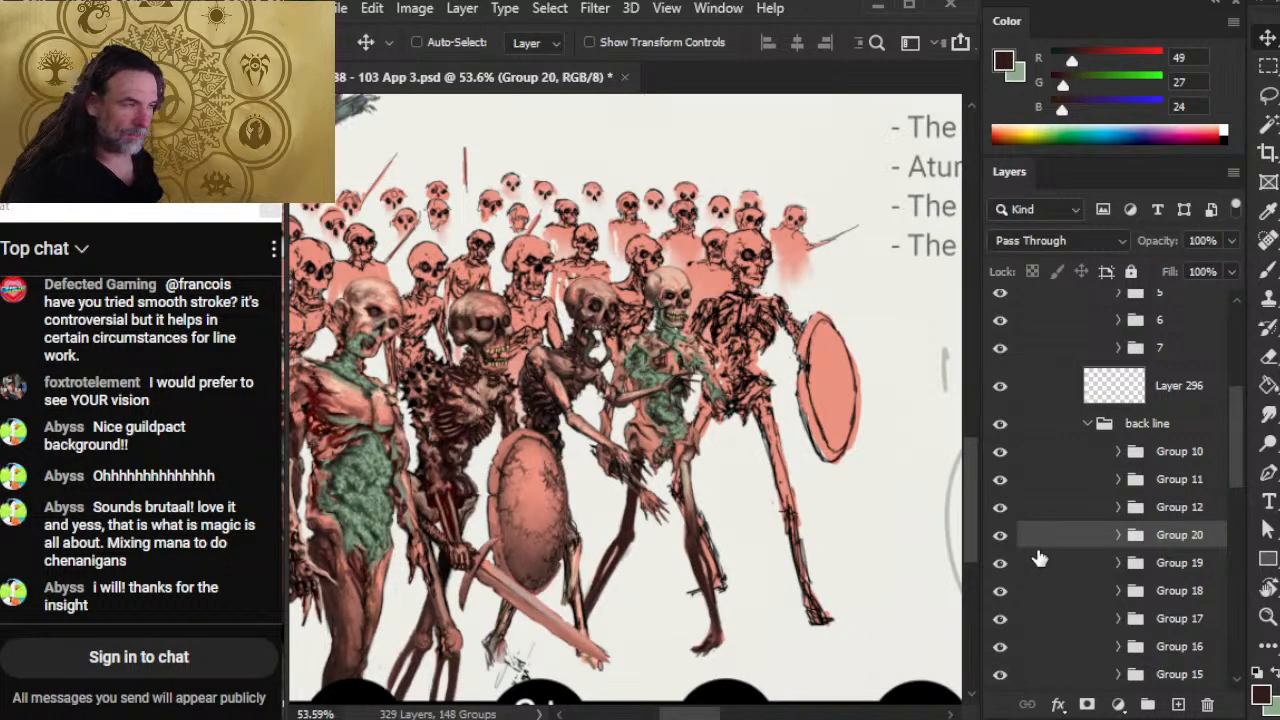
{"action": "key", "text": "Left"}
{"action": "key", "text": "Left"}
{"action": "key", "text": "Left"}
{"action": "key", "text": "Left"}
{"action": "key", "text": "Down"}
{"action": "key", "text": "Down"}
{"action": "key", "text": "Down"}
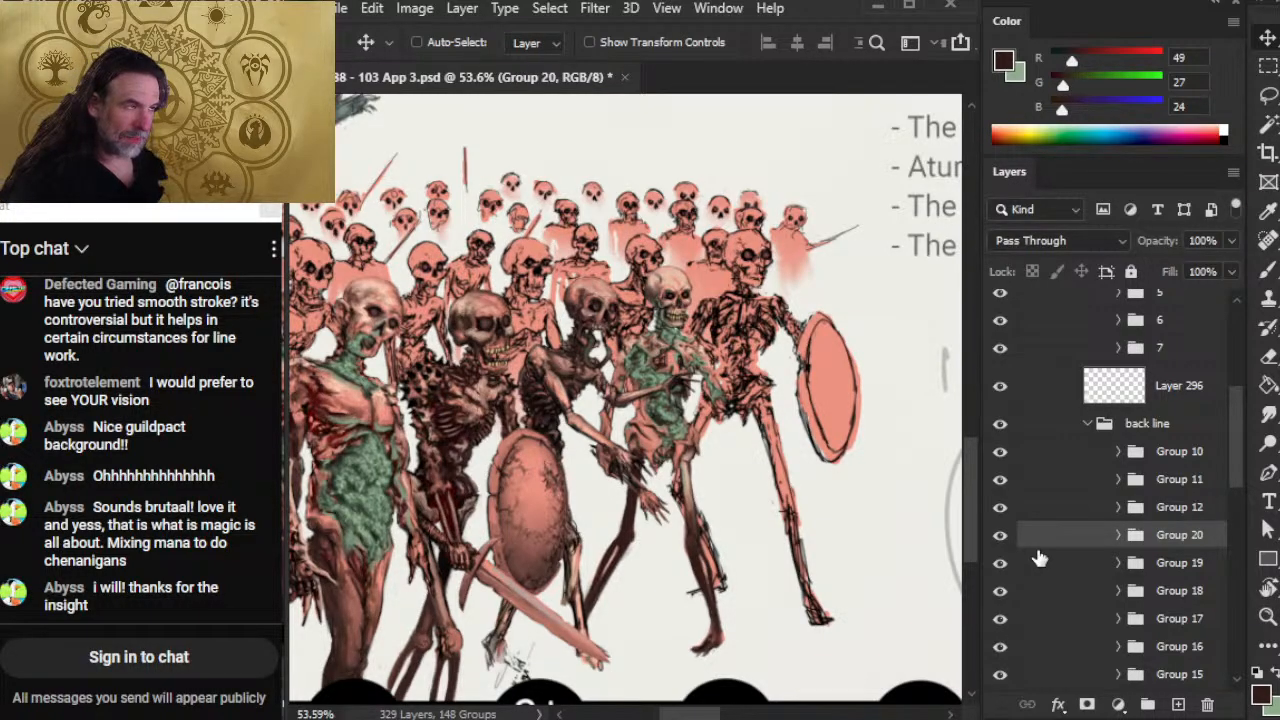
{"action": "key", "text": "Left"}
Step: Scale Group 20 down slightly from its upper-left corner with Free Transform
{"action": "key", "text": "l"}
{"action": "right_click", "coordinate": [662, 408]}
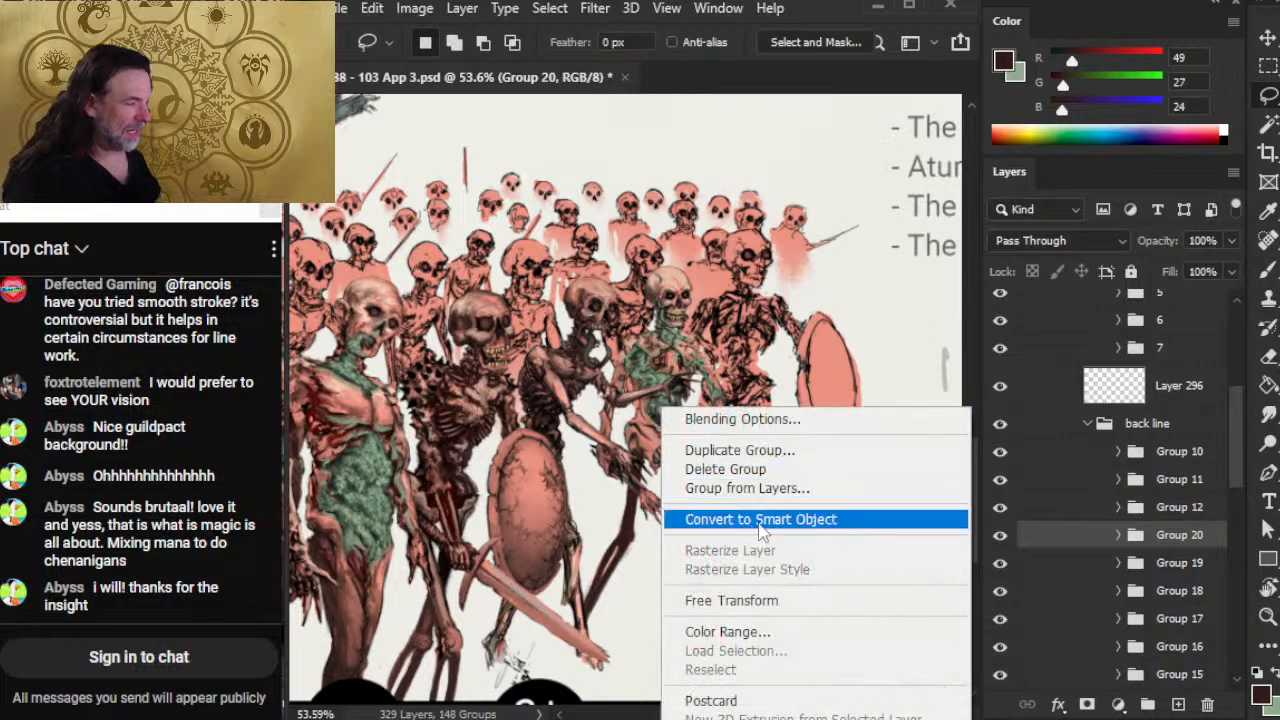
{"action": "left_click", "coordinate": [755, 601]}
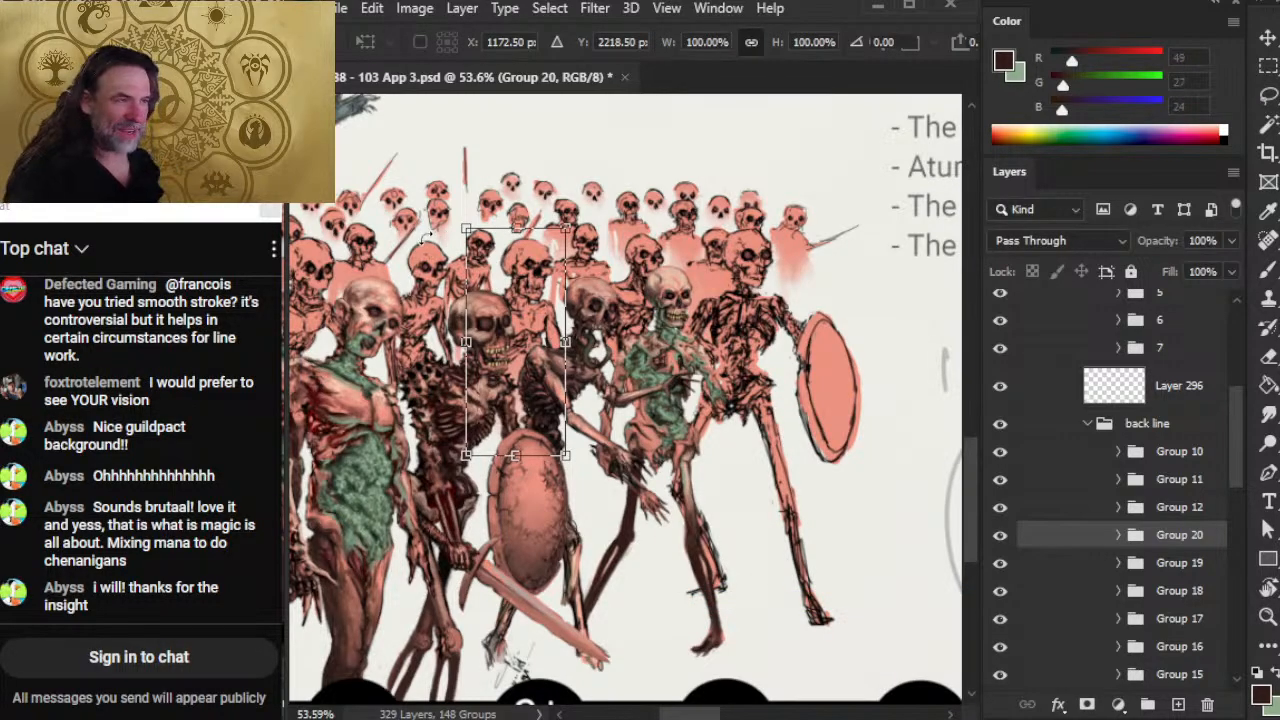
{"action": "left_click_drag", "start_coordinate": [466, 229], "coordinate": [471, 237]}
{"action": "key", "text": "Return"}
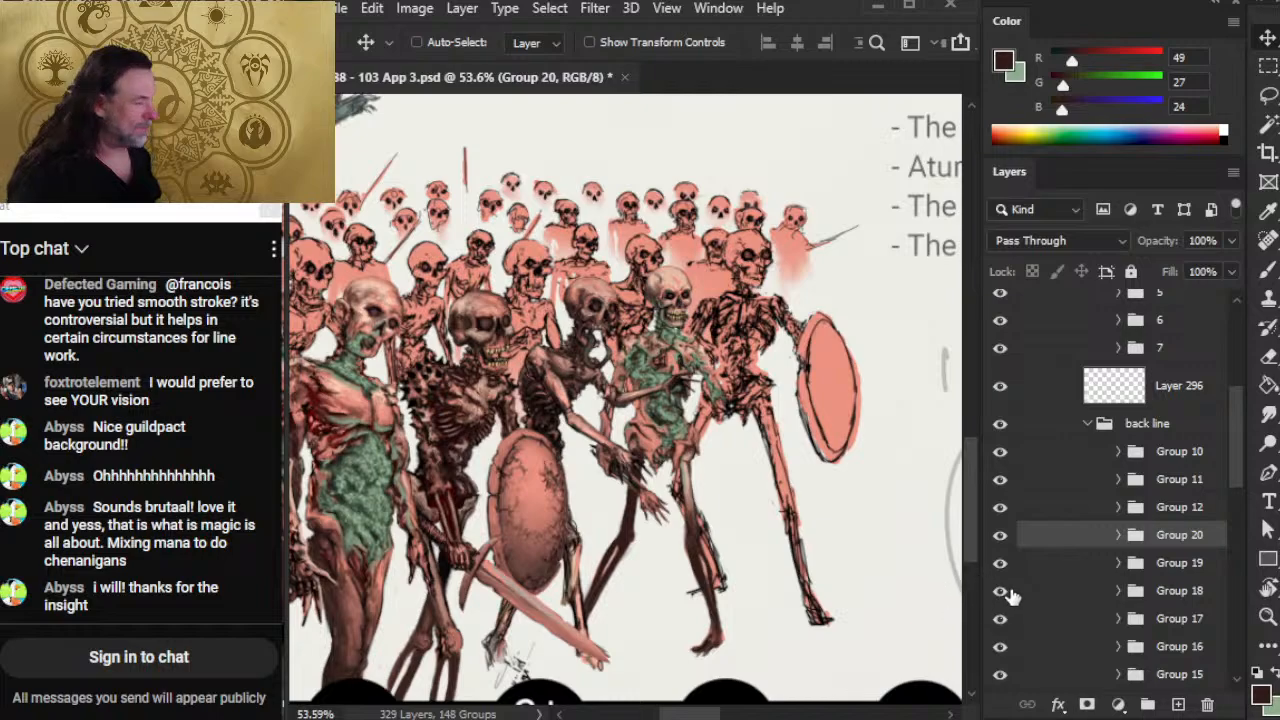
Step: Identify the next back-line skeletons, then shift Group 17 slightly up and left and Group 16 slightly up and right
{"action": "left_click", "coordinate": [1000, 590]}
{"action": "left_click", "coordinate": [1000, 590]}
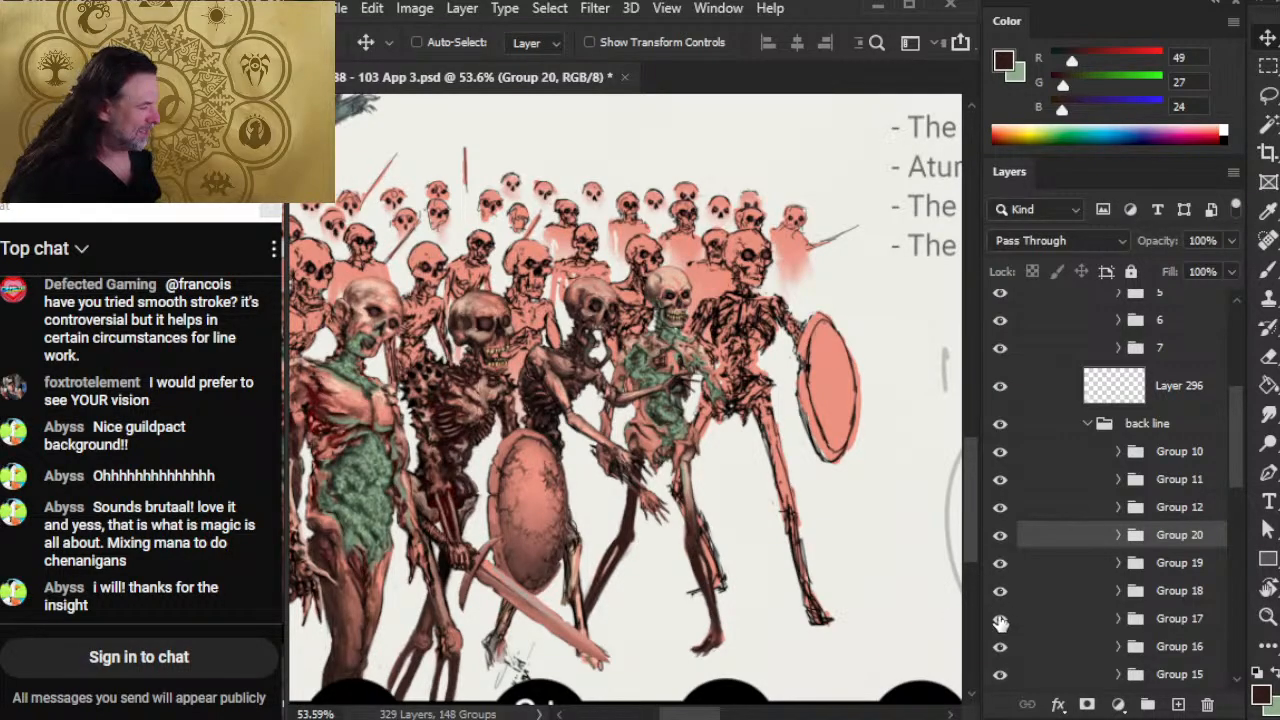
{"action": "left_click", "coordinate": [1000, 620]}
{"action": "left_click", "coordinate": [1000, 621]}
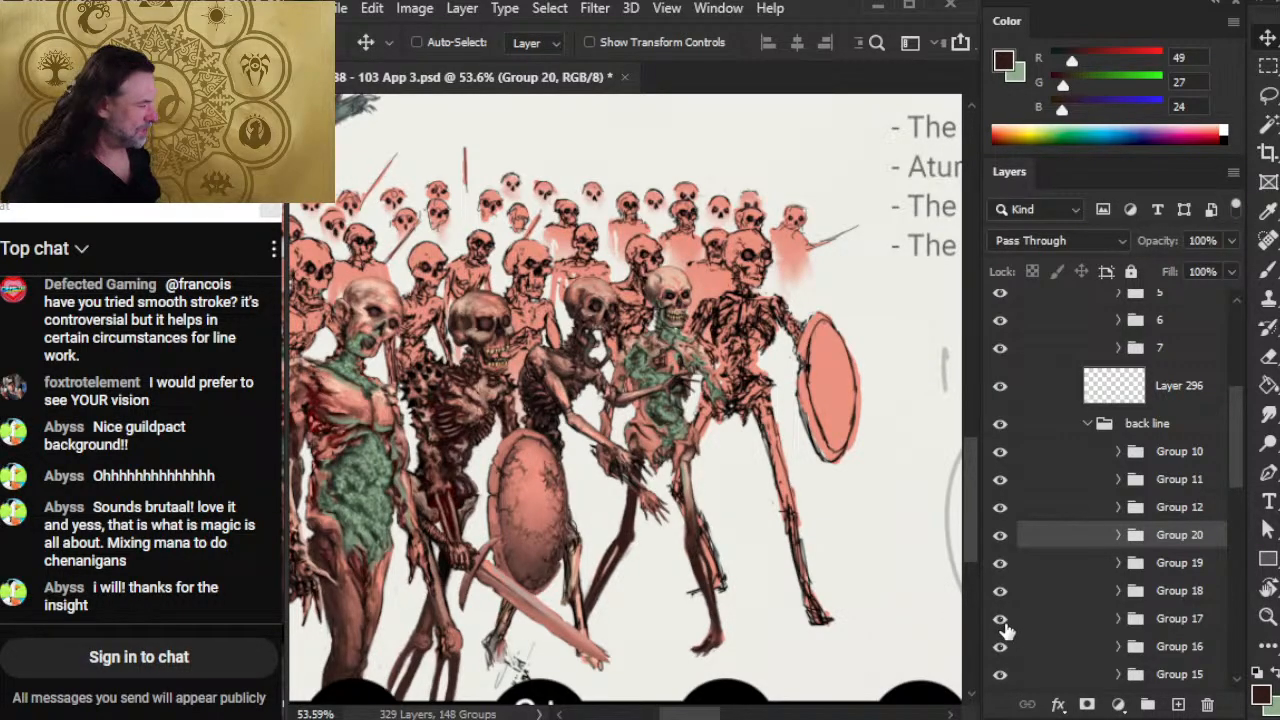
{"action": "left_click", "coordinate": [1050, 620]}
{"action": "mouse_move", "coordinate": [757, 509]}
{"action": "left_mouse_down"}
{"action": "mouse_move", "coordinate": [759, 481]}
{"action": "mouse_move", "coordinate": [752, 500]}
{"action": "left_mouse_up"}
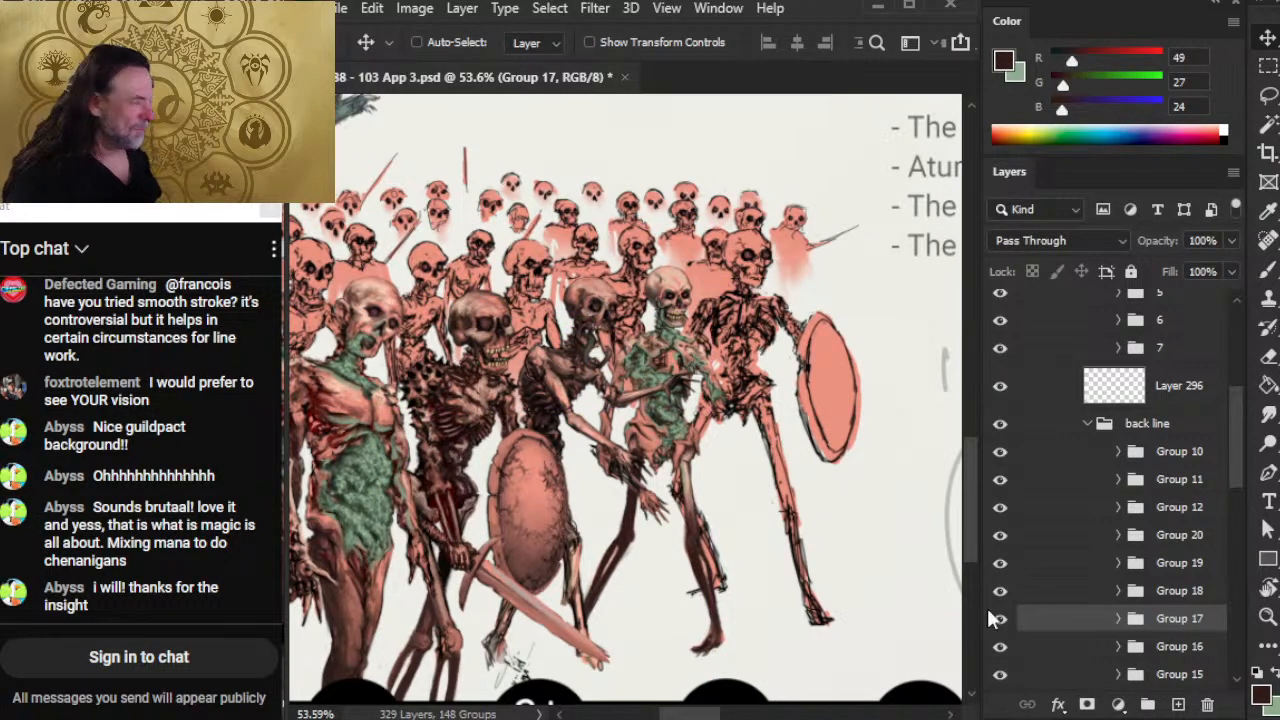
{"action": "left_click", "coordinate": [1033, 652]}
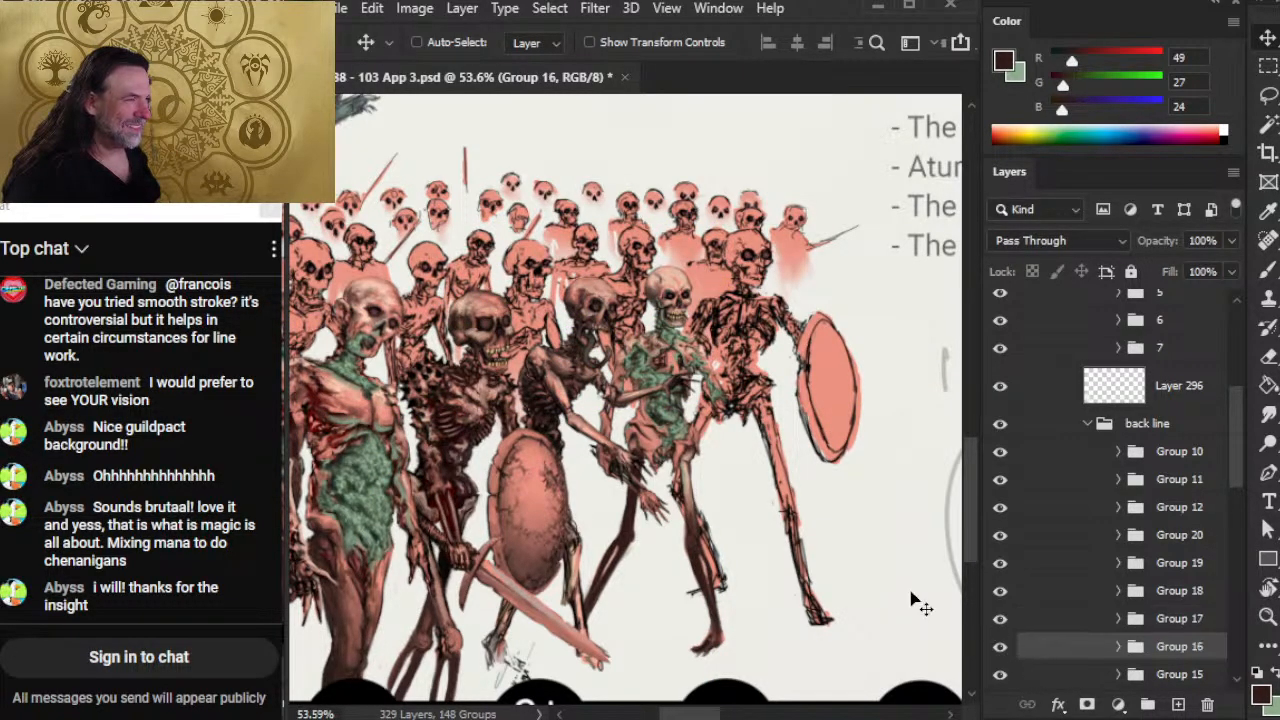
{"action": "left_click_drag", "start_coordinate": [721, 489], "coordinate": [728, 482]}
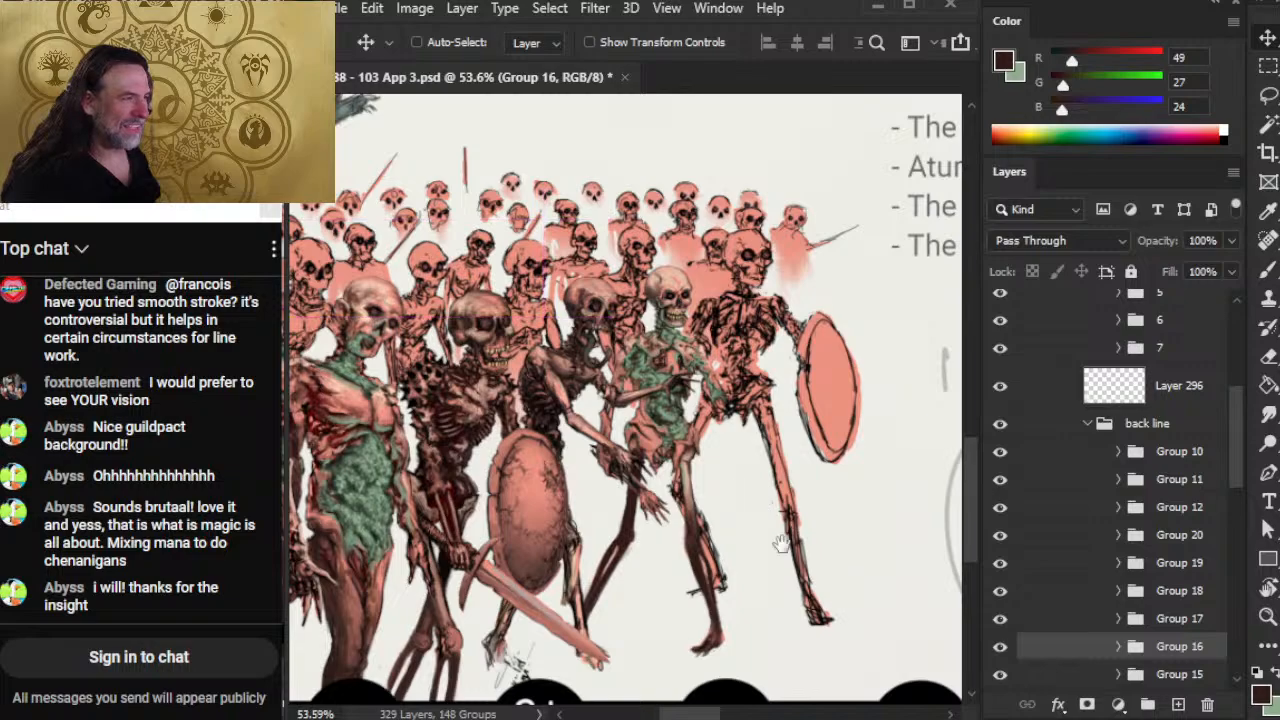
Step: Move Group 15, the skeleton behind the shield bearer's shoulder, slightly down and left
{"action": "left_click_drag", "start_coordinate": [782, 543], "coordinate": [690, 484]}
{"action": "left_click_drag", "start_coordinate": [1236, 454], "coordinate": [1238, 500]}
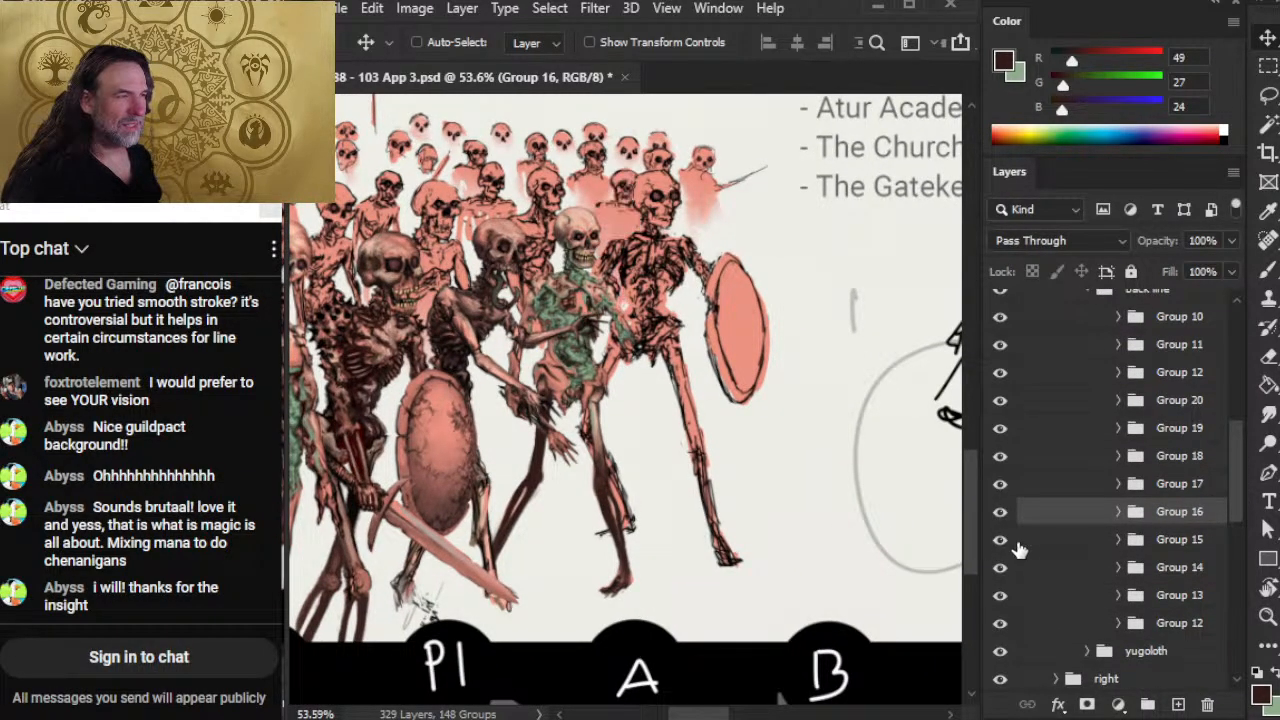
{"action": "left_click", "coordinate": [1018, 545]}
{"action": "mouse_move", "coordinate": [803, 437]}
{"action": "left_mouse_down"}
{"action": "mouse_move", "coordinate": [786, 436]}
{"action": "mouse_move", "coordinate": [799, 452]}
{"action": "left_mouse_up"}
Step: Enlarge Group 15 proportionally to about 109.64% with Free Transform
{"action": "key", "text": "l"}
{"action": "right_click", "coordinate": [714, 432]}
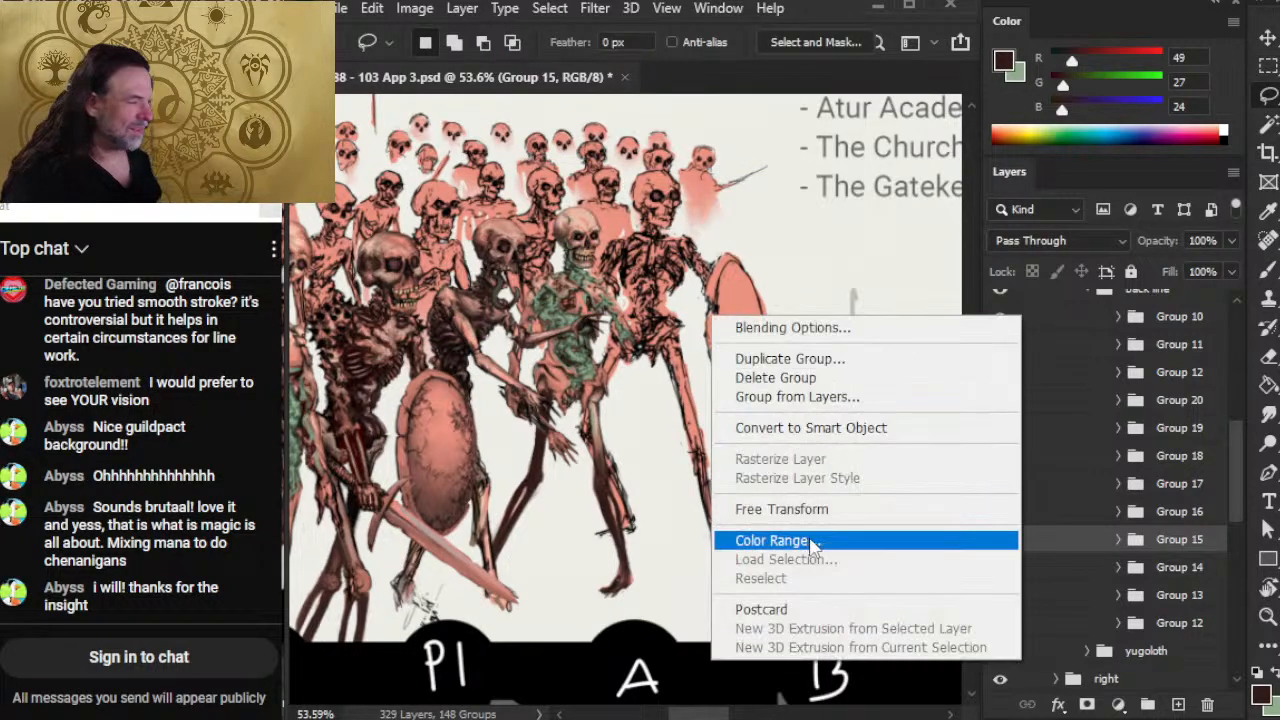
{"action": "left_click", "coordinate": [814, 509]}
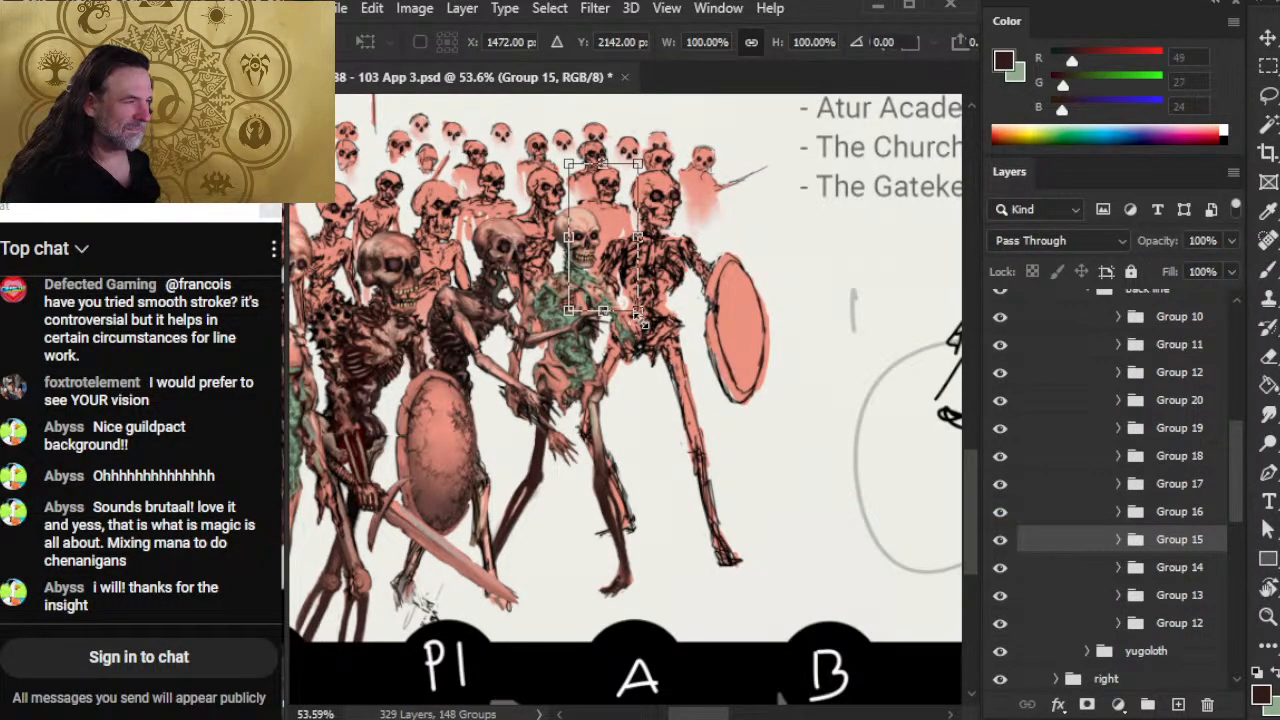
{"action": "right_click", "coordinate": [641, 316]}
{"action": "key", "text": "Escape"}
{"action": "left_click_drag", "start_coordinate": [641, 316], "coordinate": [650, 328]}
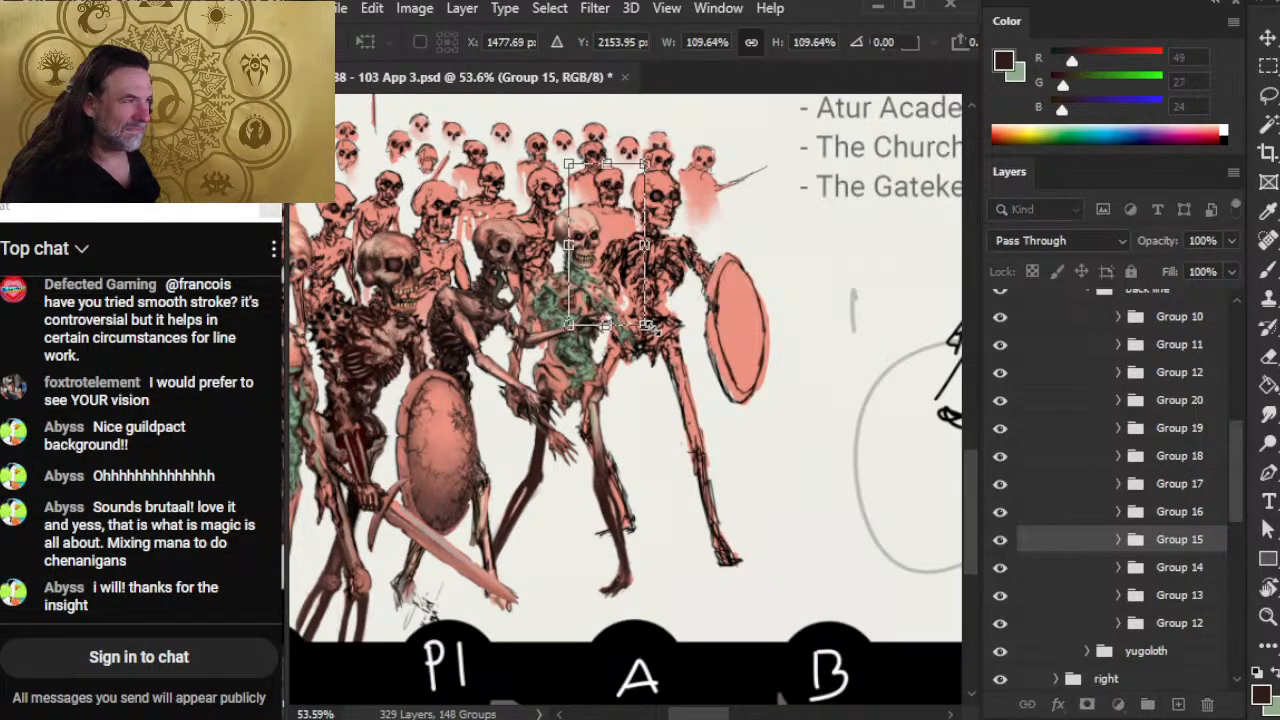
{"action": "key", "text": "Return"}
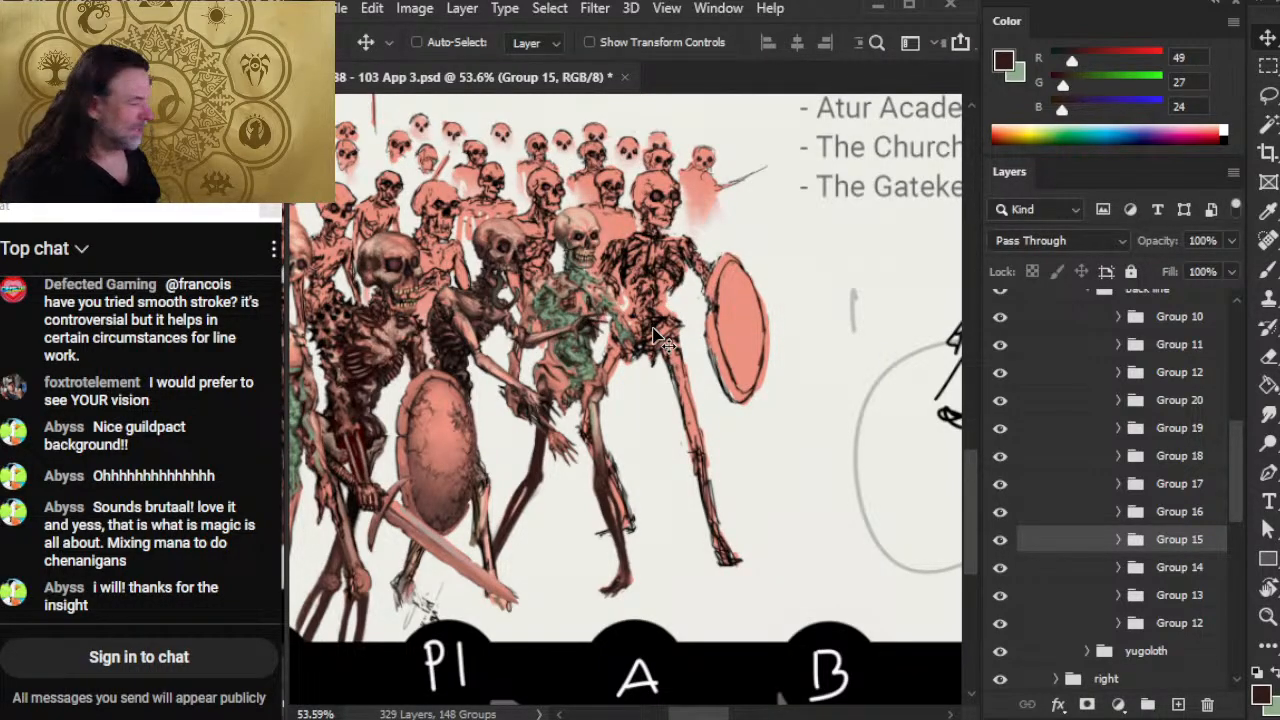
Step: Check which skeletons Groups 14 and 13 hold by toggling their visibility, then shift Group 13 slightly down and left
{"action": "left_click", "coordinate": [1000, 569]}
{"action": "left_click", "coordinate": [1000, 569]}
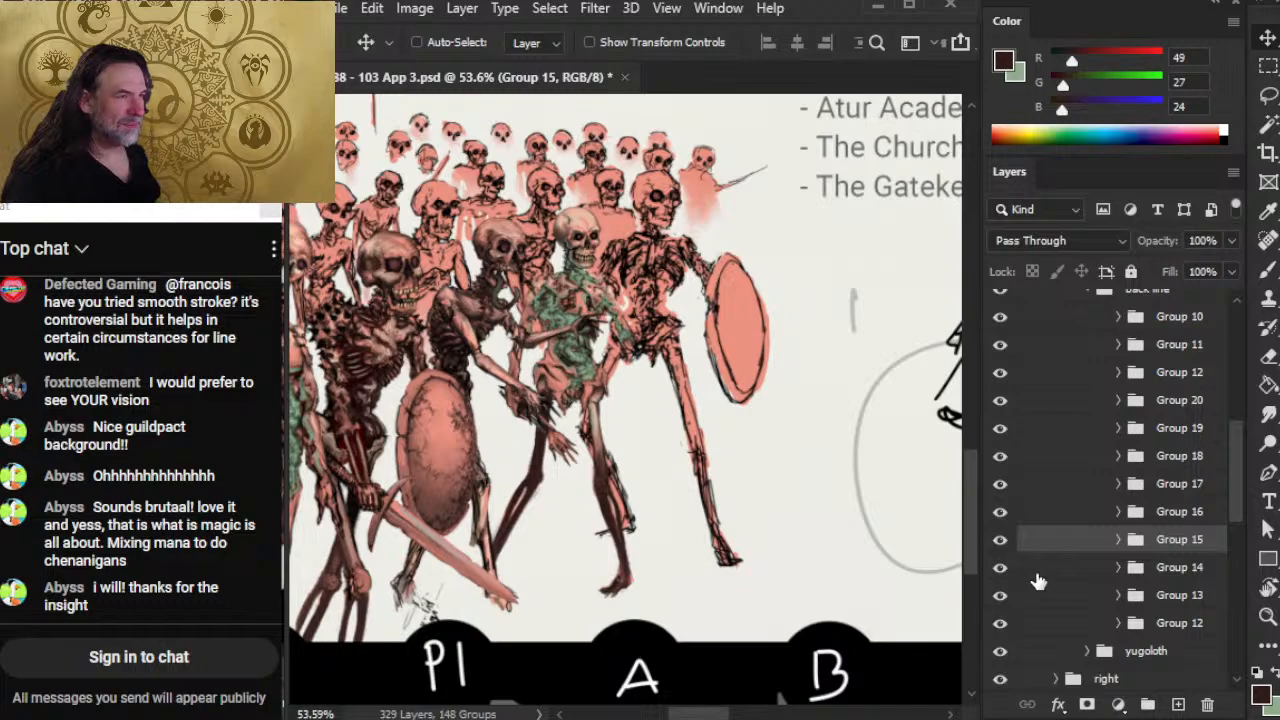
{"action": "left_click", "coordinate": [1038, 577]}
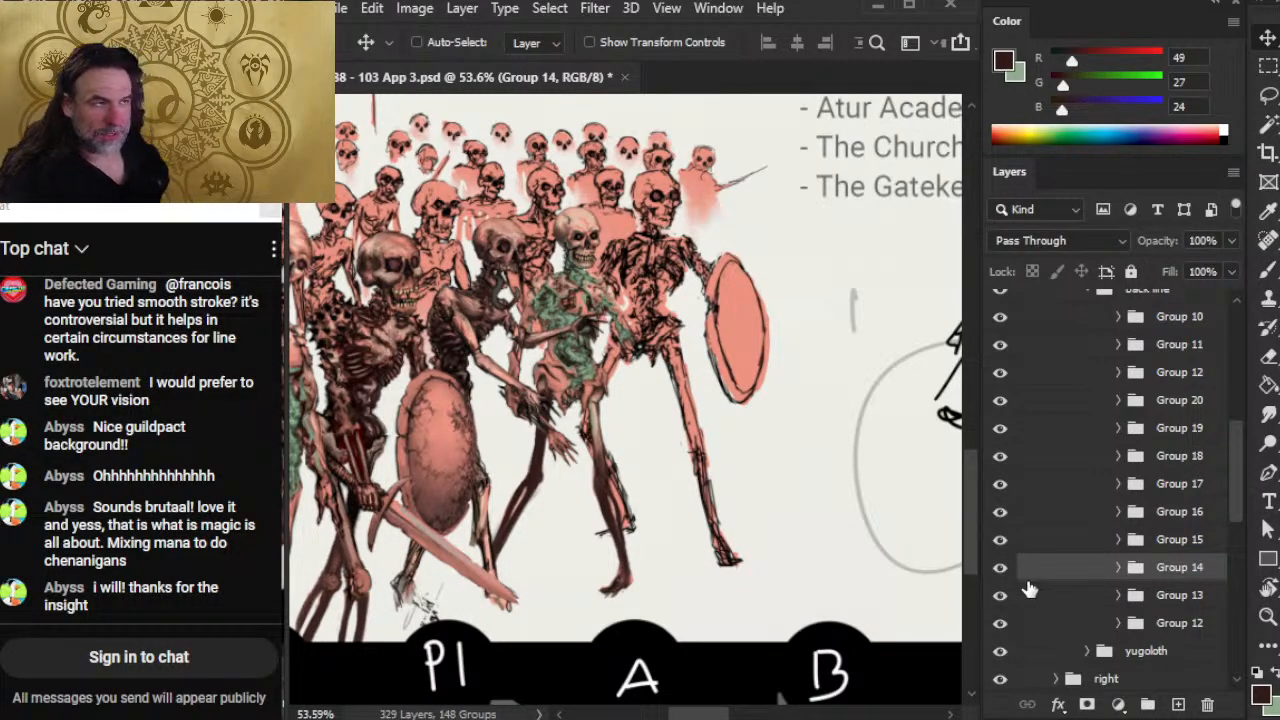
{"action": "left_click", "coordinate": [1000, 597]}
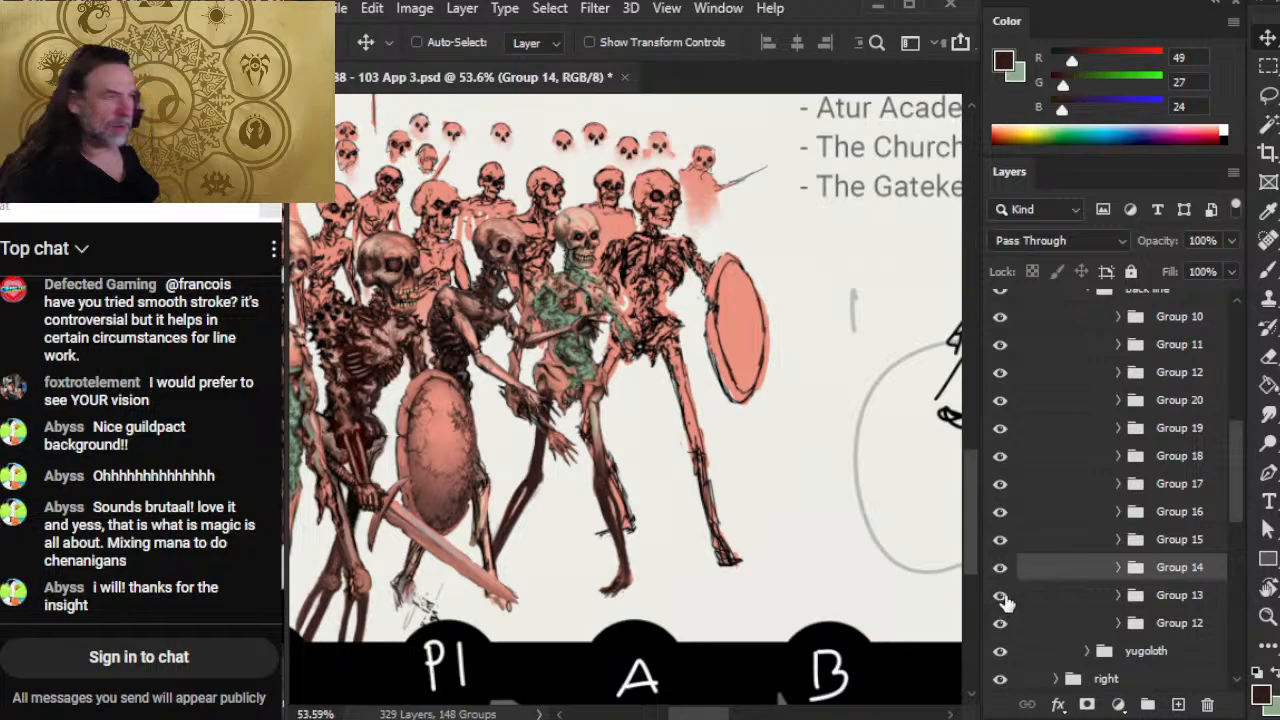
{"action": "left_click", "coordinate": [1000, 597]}
{"action": "left_click", "coordinate": [1057, 600]}
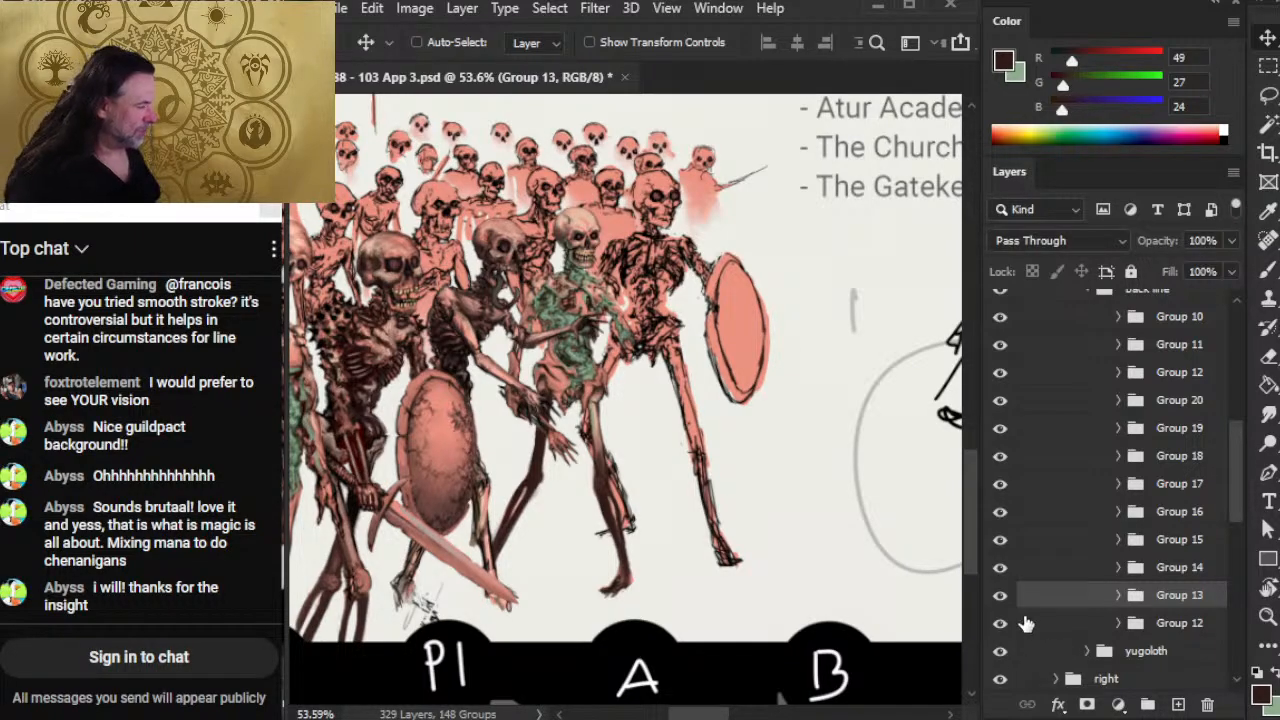
Step: Lasso the small distant skeletons behind the shield bearer and try to move them directly on the lowest Group 12
{"action": "left_click", "coordinate": [1038, 630]}
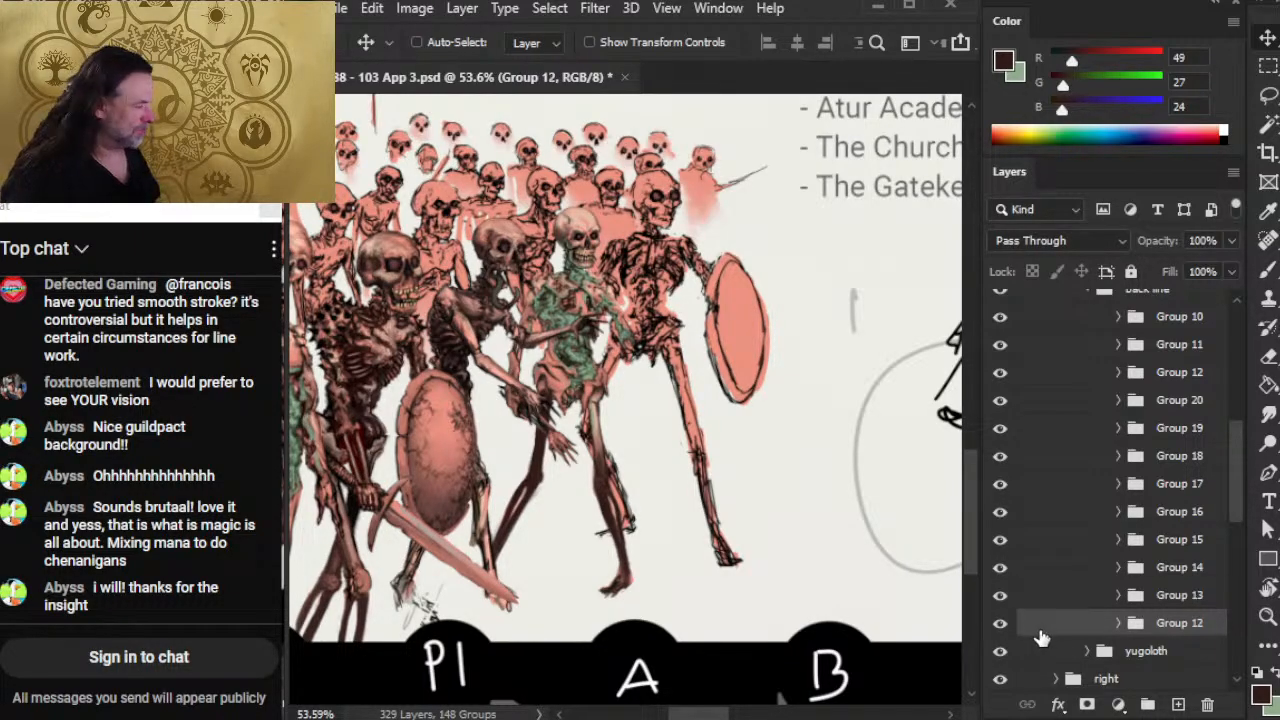
{"action": "key", "text": "l"}
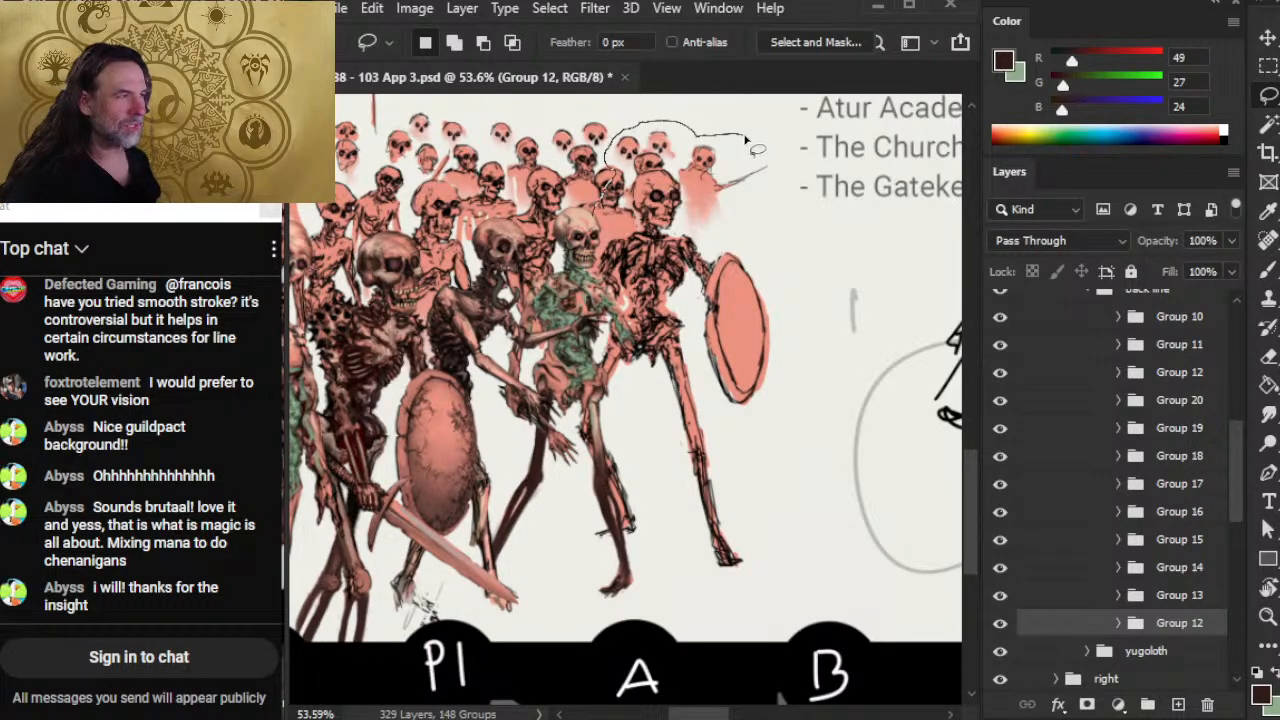
{"action": "left_click_drag", "start_coordinate": [590, 205], "coordinate": [763, 258]}
{"action": "left_click_drag", "start_coordinate": [748, 142], "coordinate": [748, 142]}
{"action": "key", "text": "v"}
{"action": "left_click", "coordinate": [700, 238]}
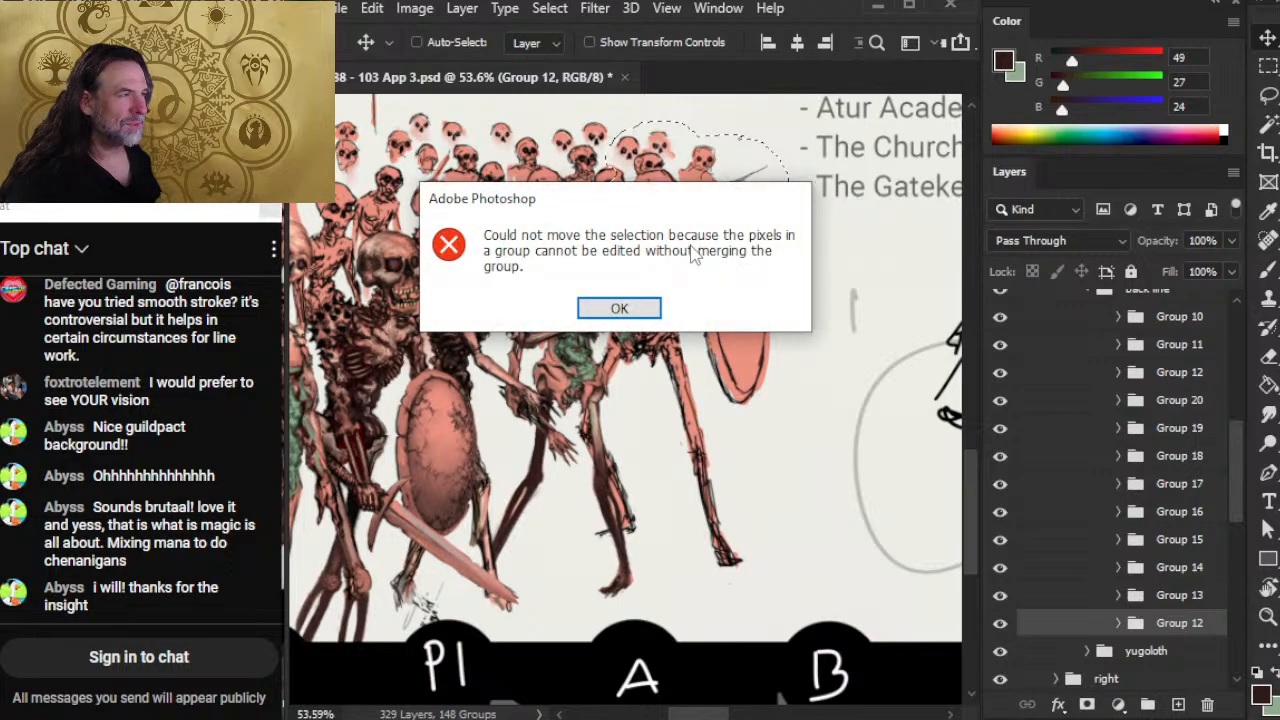
{"action": "key", "text": "Return"}
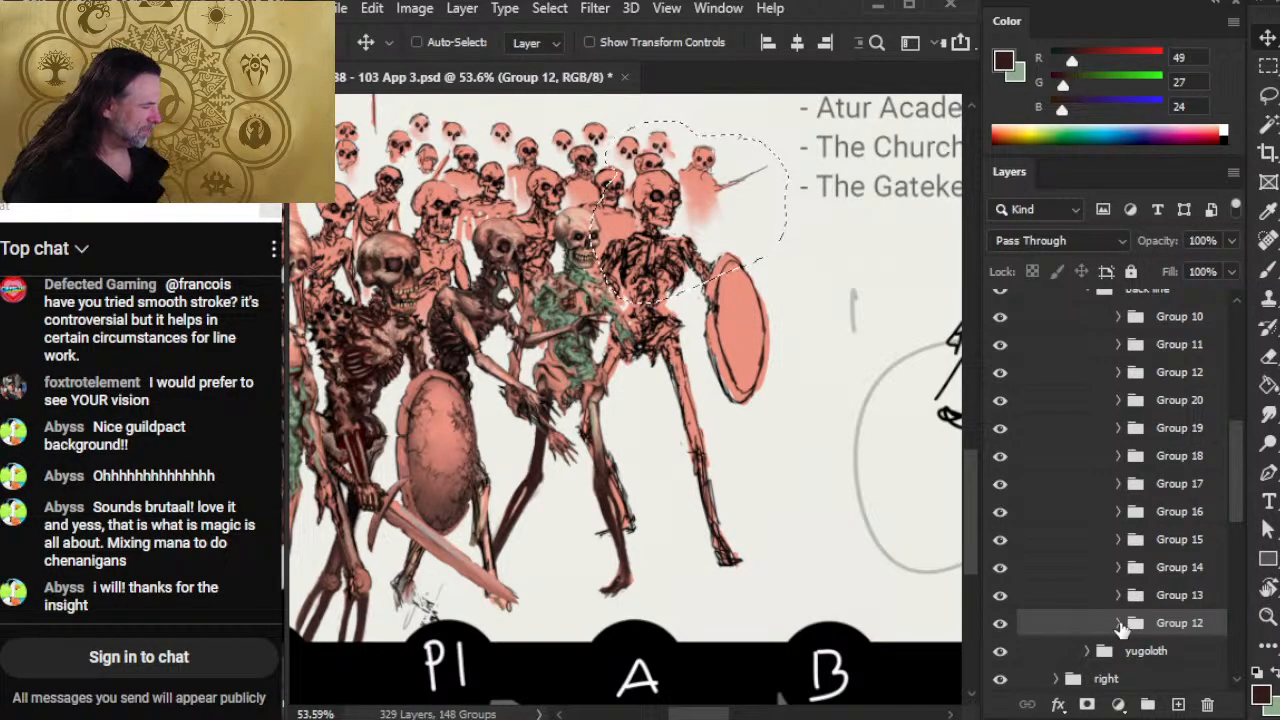
Step: Check which artwork the line and color subgroups of the lowest Group 12 hold by toggling their visibility
{"action": "left_click", "coordinate": [1118, 623]}
{"action": "scroll", "coordinate": [1190, 490], "scroll_direction": "down", "scroll_amount": 3}
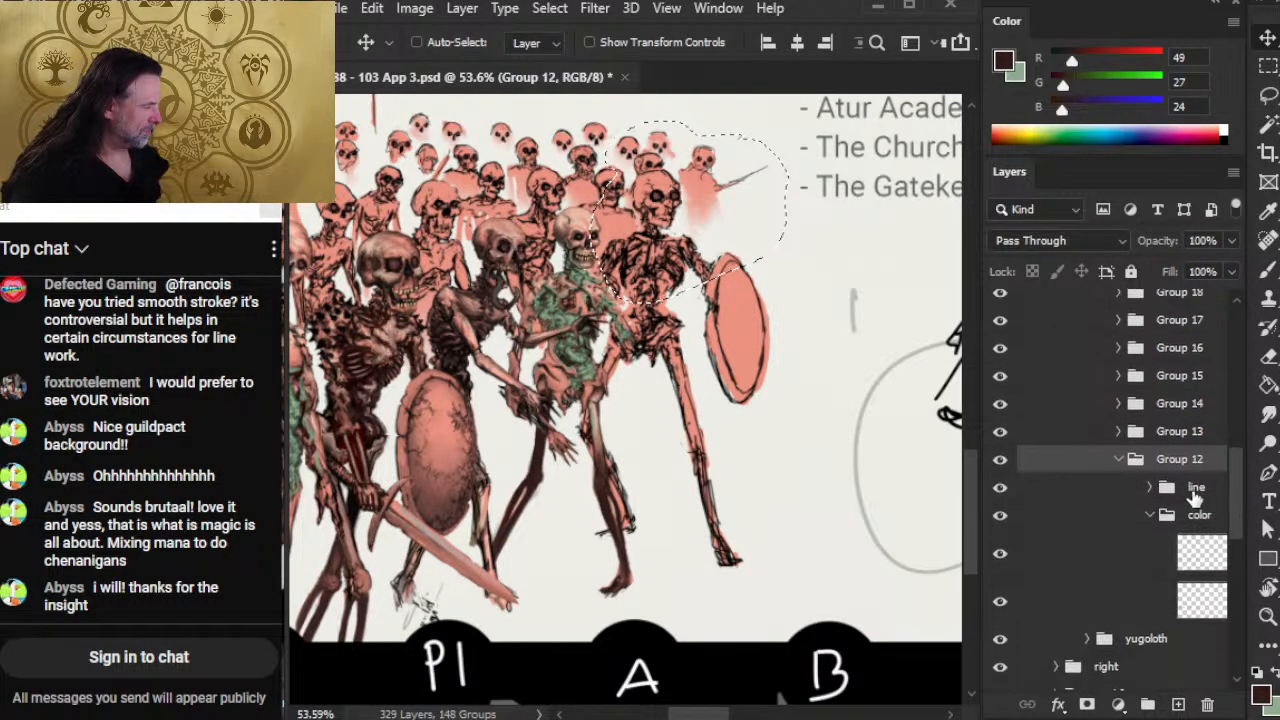
{"action": "left_click", "coordinate": [1000, 515]}
{"action": "left_click", "coordinate": [1000, 515]}
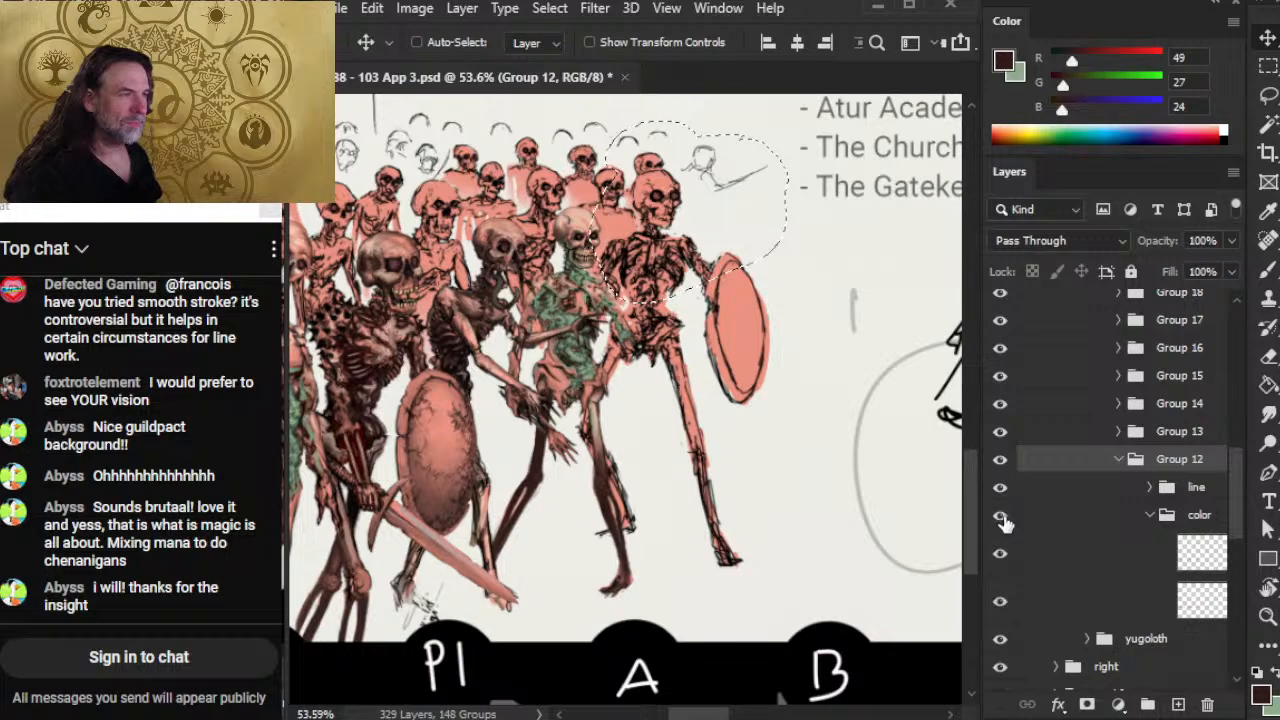
{"action": "left_click", "coordinate": [1000, 487]}
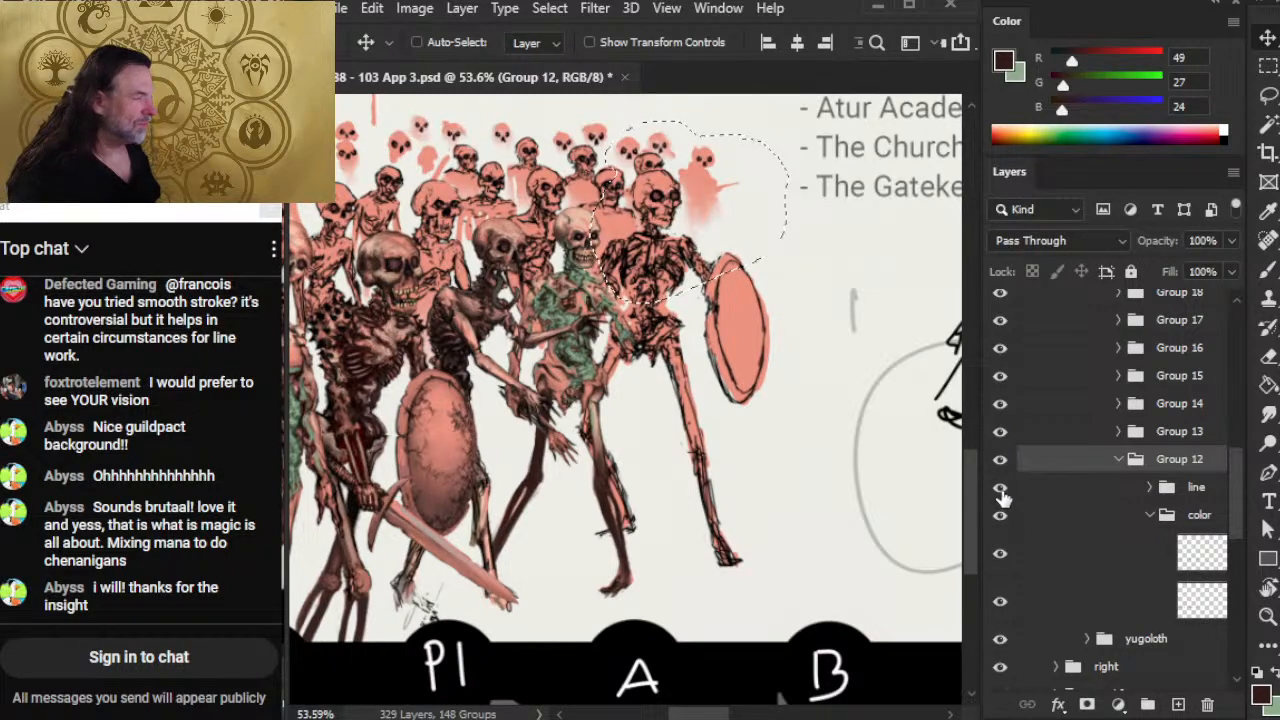
{"action": "left_click", "coordinate": [1000, 487]}
Step: Try to shift the lassoed line art on the layer in Group 12's line subgroup slightly down and left
{"action": "left_click", "coordinate": [1150, 487]}
{"action": "left_click", "coordinate": [1132, 530]}
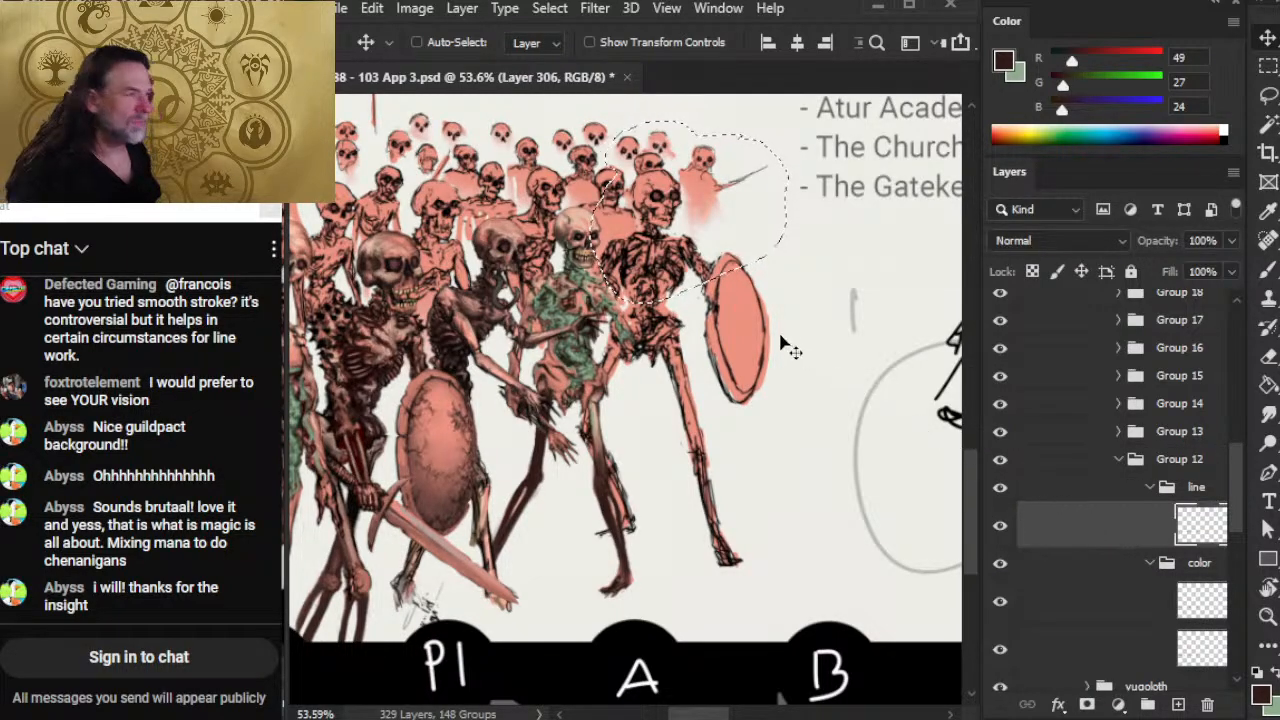
{"action": "mouse_move", "coordinate": [705, 246]}
{"action": "left_mouse_down"}
{"action": "mouse_move", "coordinate": [735, 262]}
{"action": "mouse_move", "coordinate": [703, 262]}
{"action": "left_mouse_up"}
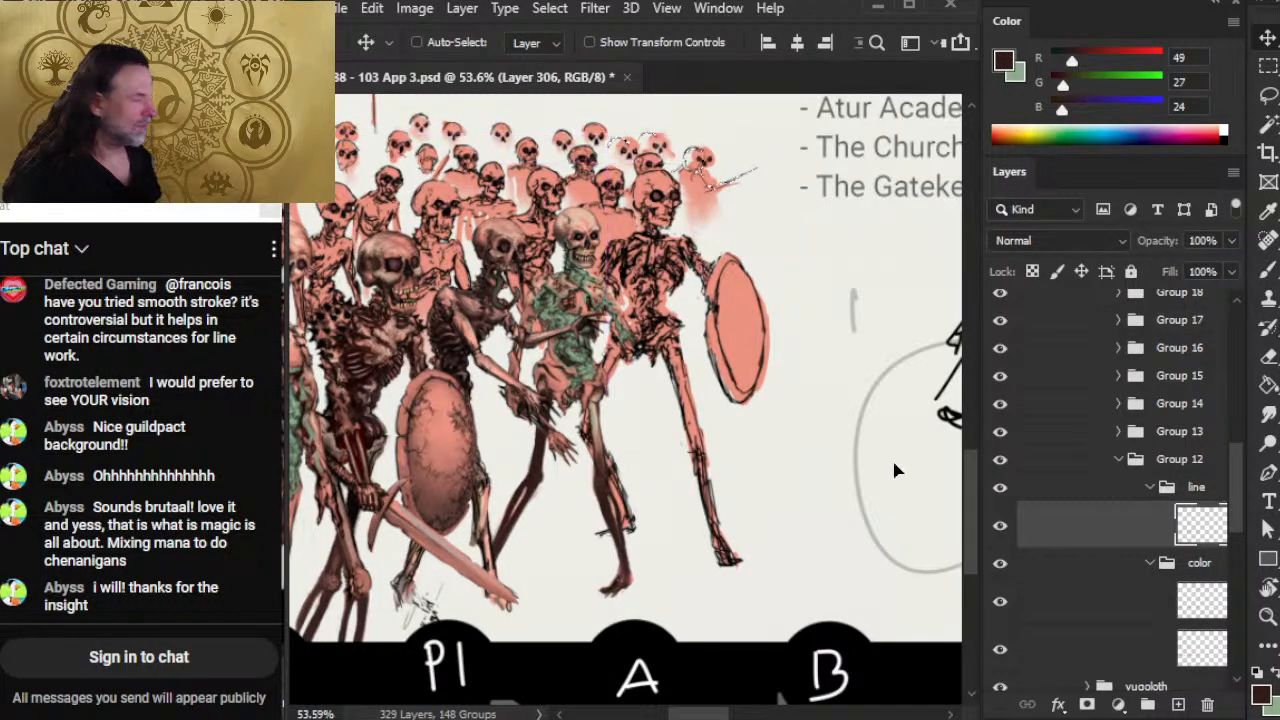
{"action": "left_click", "coordinate": [1008, 603]}
{"action": "left_click", "coordinate": [1008, 603]}
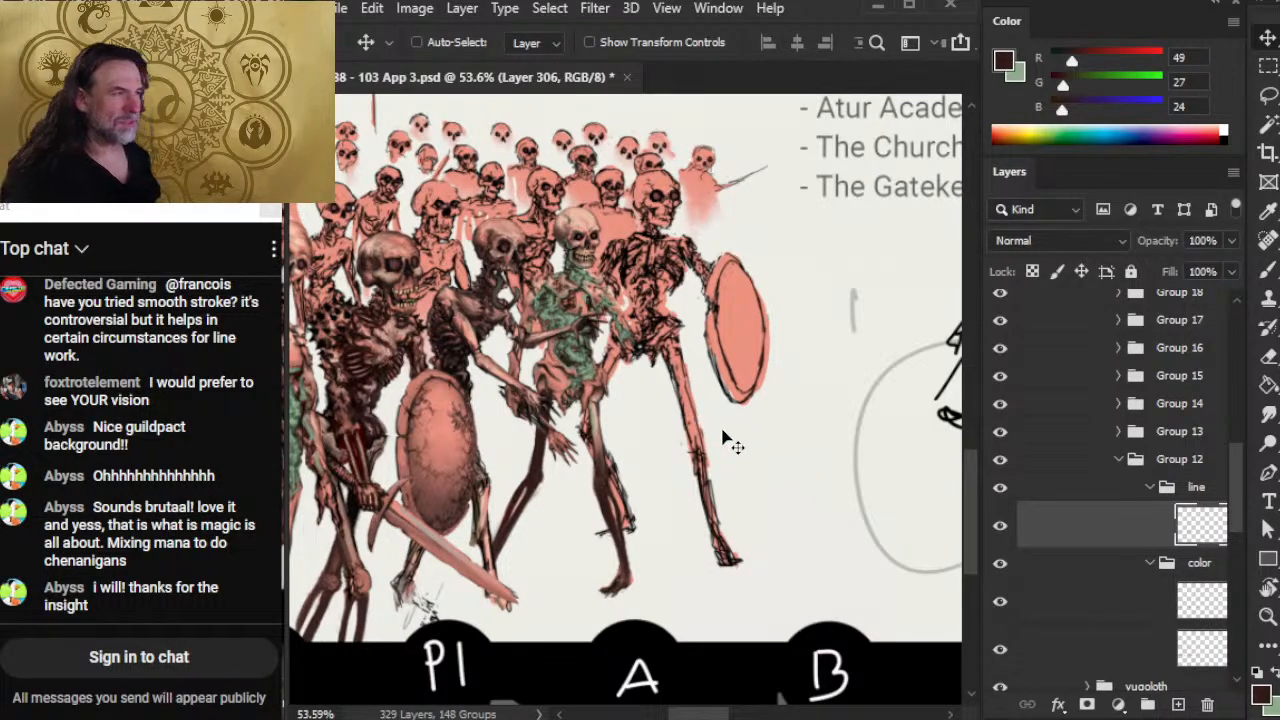
Step: Collapse Group 12 with its line and color subgroups, and the whole back line group
{"action": "key", "text": "z"}
{"action": "left_click_drag", "start_coordinate": [723, 440], "coordinate": [680, 437]}
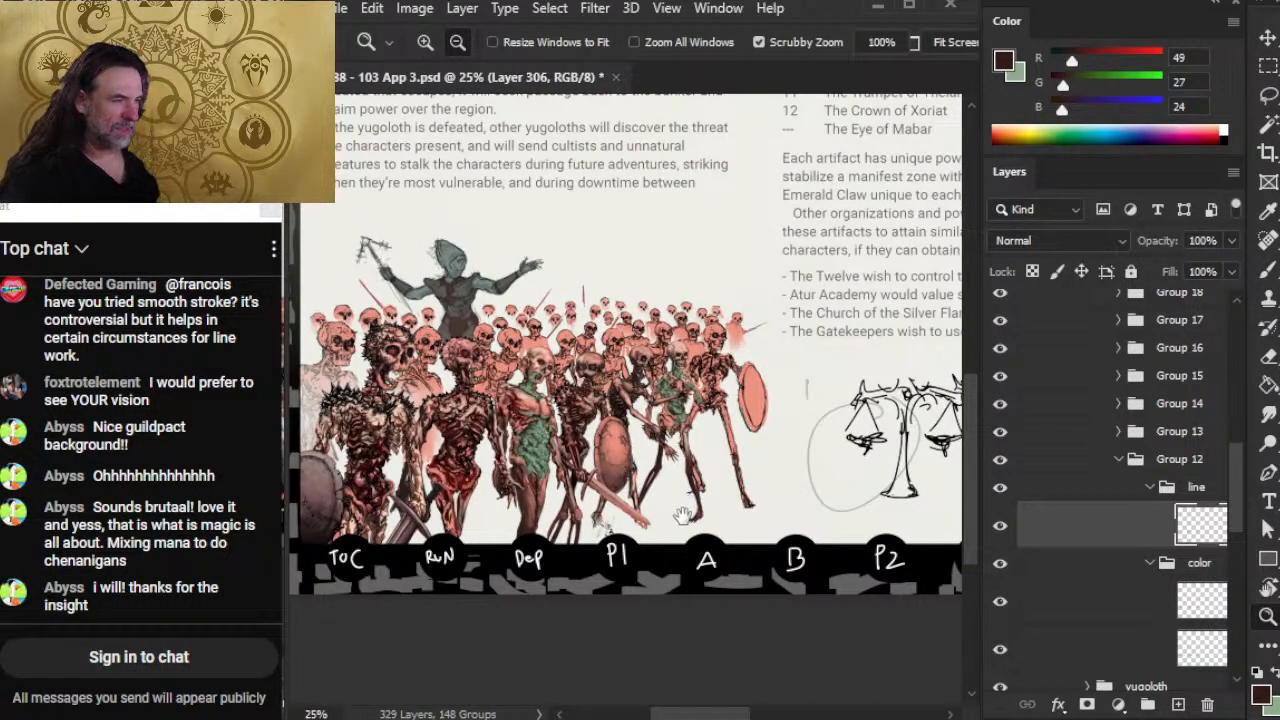
{"action": "left_click_drag", "start_coordinate": [676, 514], "coordinate": [661, 482]}
{"action": "left_click", "coordinate": [1148, 488]}
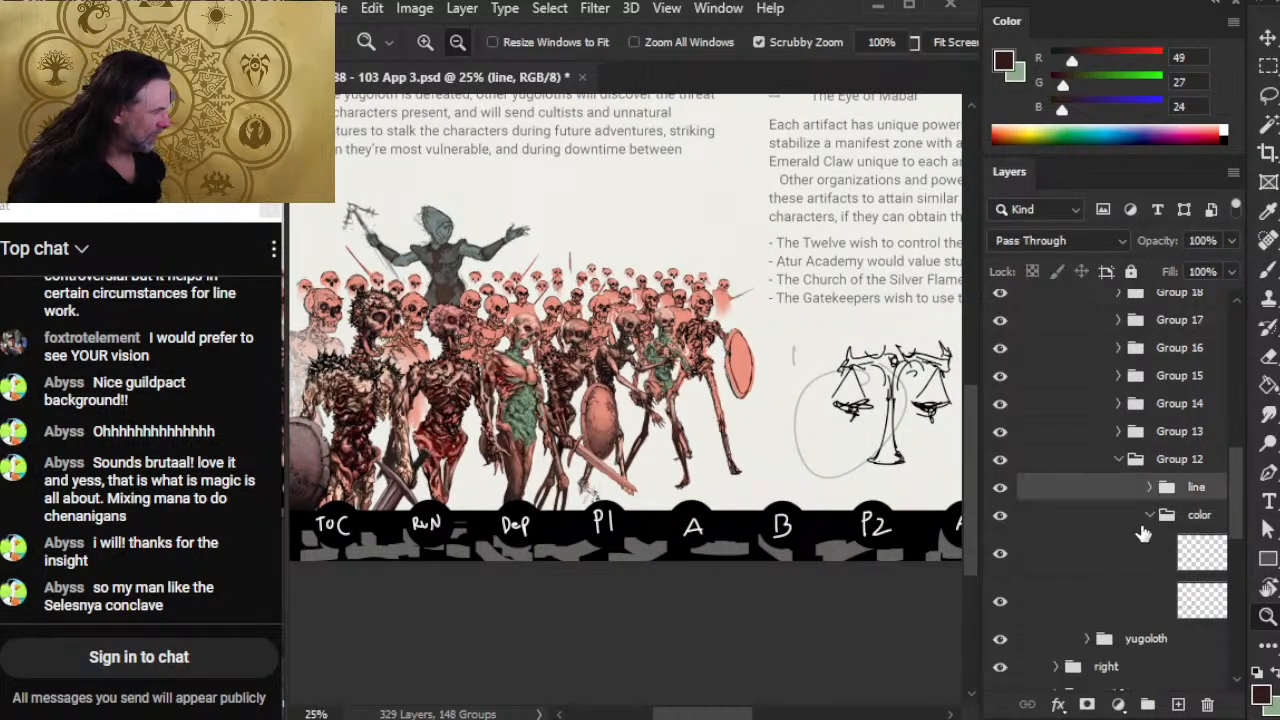
{"action": "left_click", "coordinate": [1147, 515]}
{"action": "left_click", "coordinate": [1118, 459]}
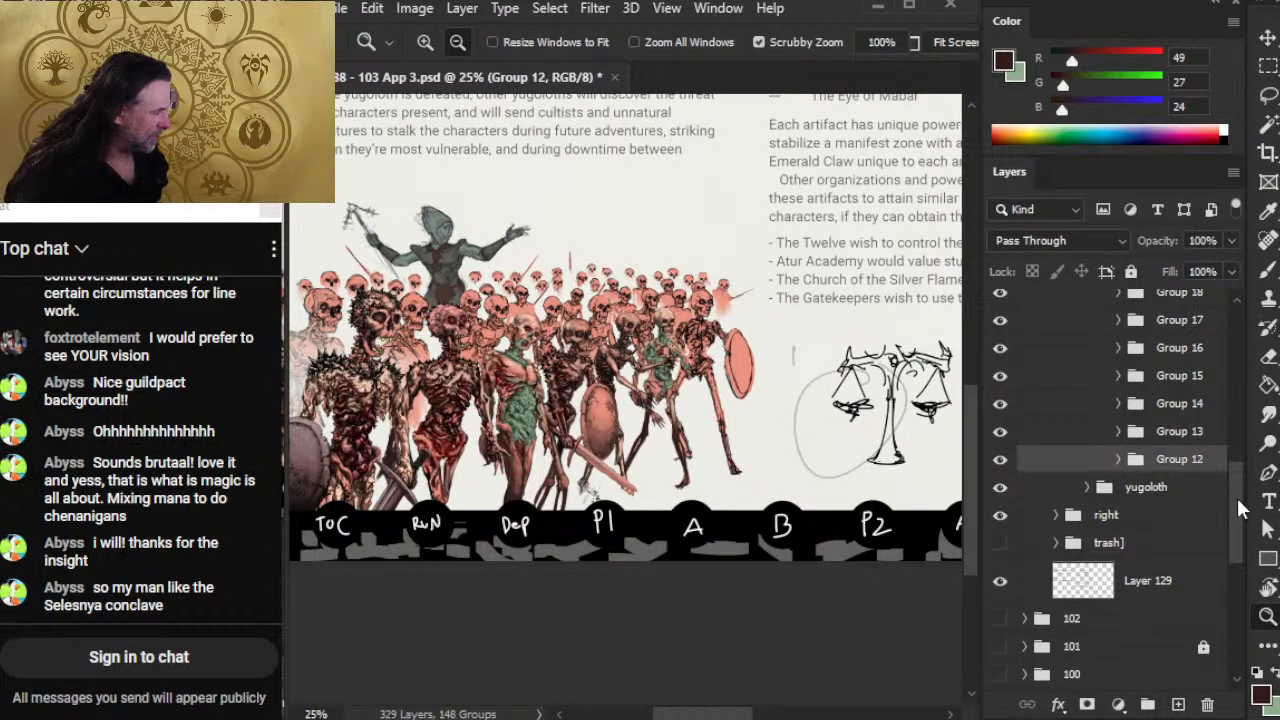
{"action": "scroll", "coordinate": [1230, 470], "scroll_direction": "up", "scroll_amount": 5}
{"action": "left_click", "coordinate": [1090, 434]}
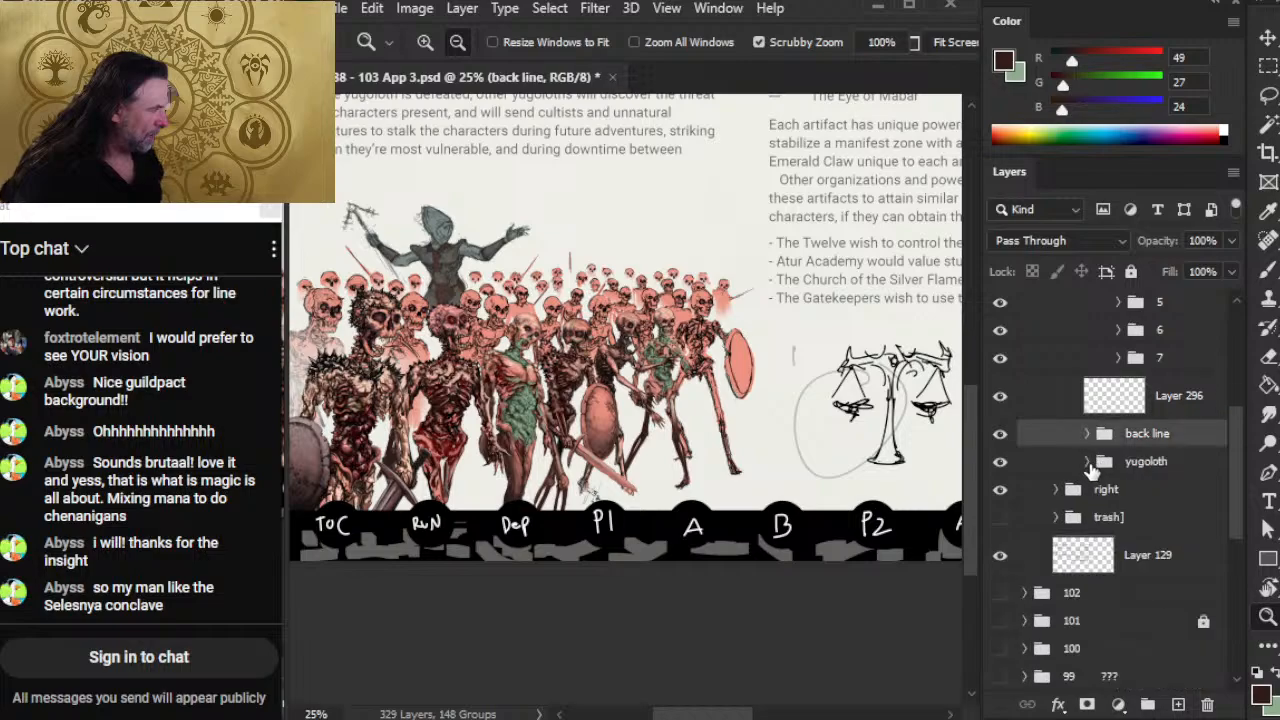
Step: Hide Layer 296, the back line group, front-line skeletons 1 to 4 and the yugoloth group
{"action": "left_click", "coordinate": [1001, 406]}
{"action": "left_click", "coordinate": [1001, 435]}
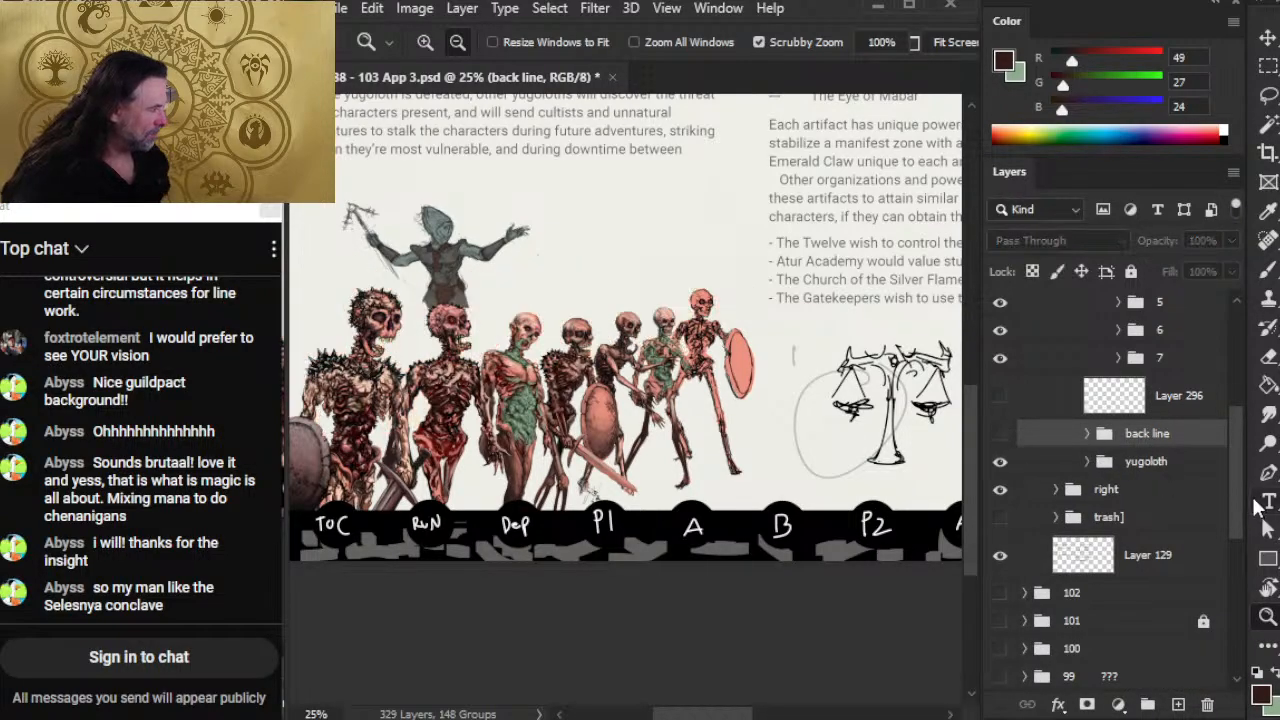
{"action": "scroll", "coordinate": [1238, 505], "scroll_direction": "up", "scroll_amount": 5}
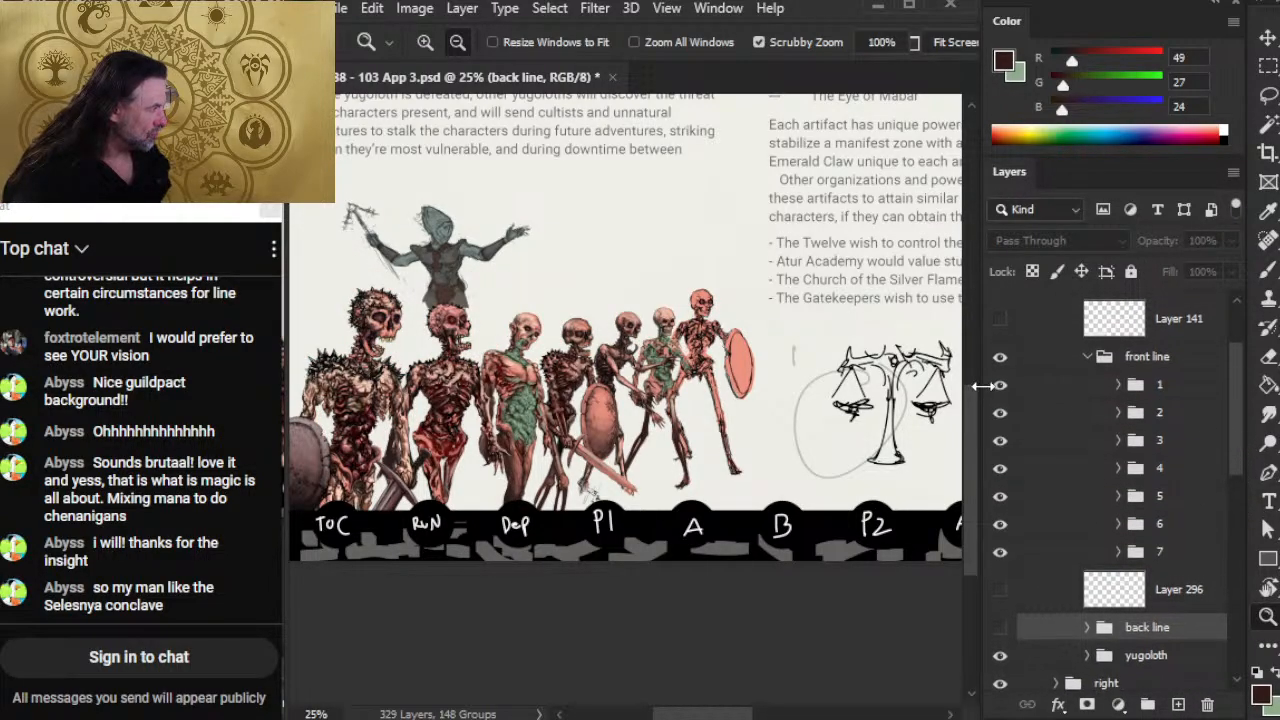
{"action": "left_click", "coordinate": [1001, 385]}
{"action": "left_click_drag", "start_coordinate": [1000, 412], "coordinate": [1000, 470]}
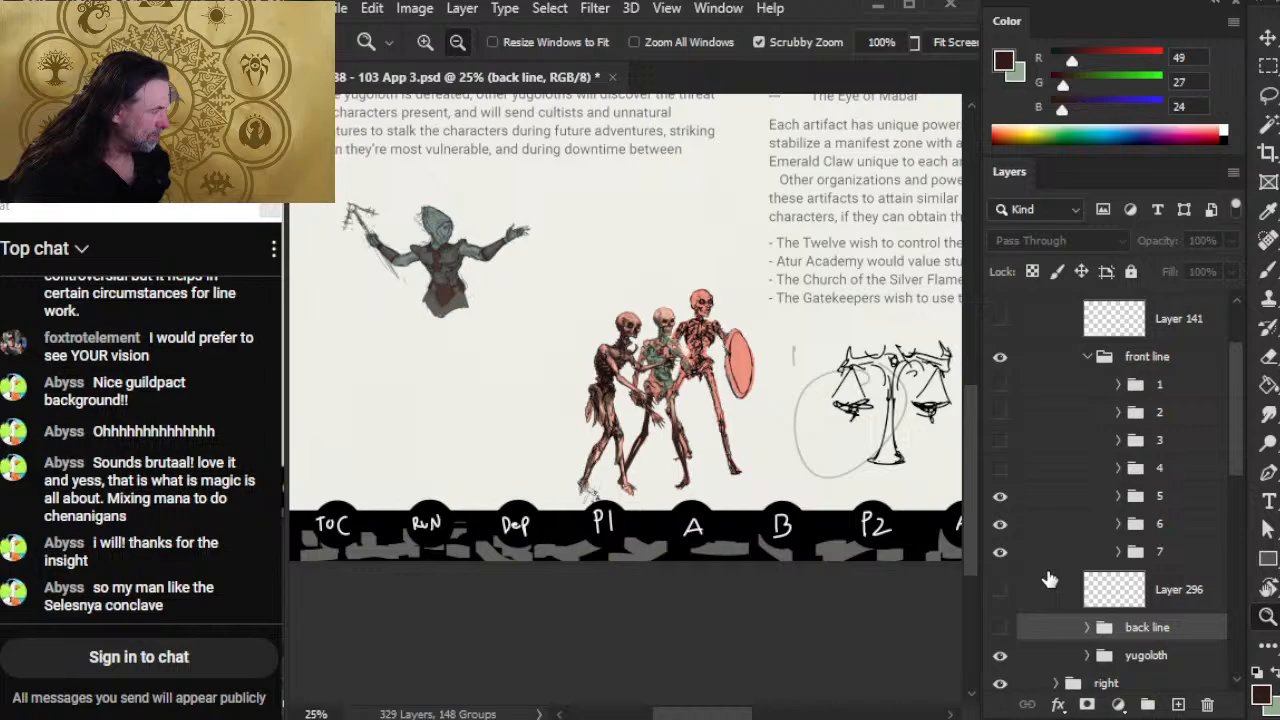
{"action": "left_click", "coordinate": [1000, 656]}
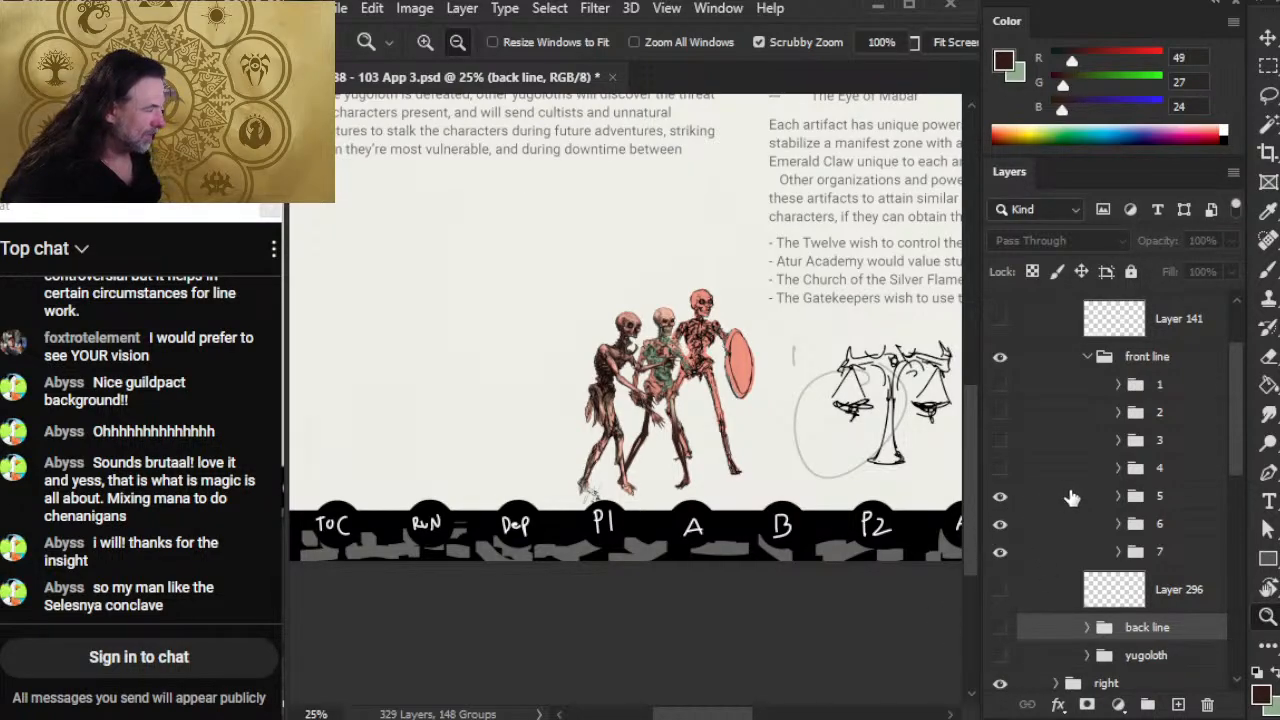
Step: Shrink front-line group 7, the shield bearer, slightly with Free Transform and reposition it so its feet stand a little higher
{"action": "left_click", "coordinate": [1045, 556]}
{"action": "left_click_drag", "start_coordinate": [728, 374], "coordinate": [740, 376]}
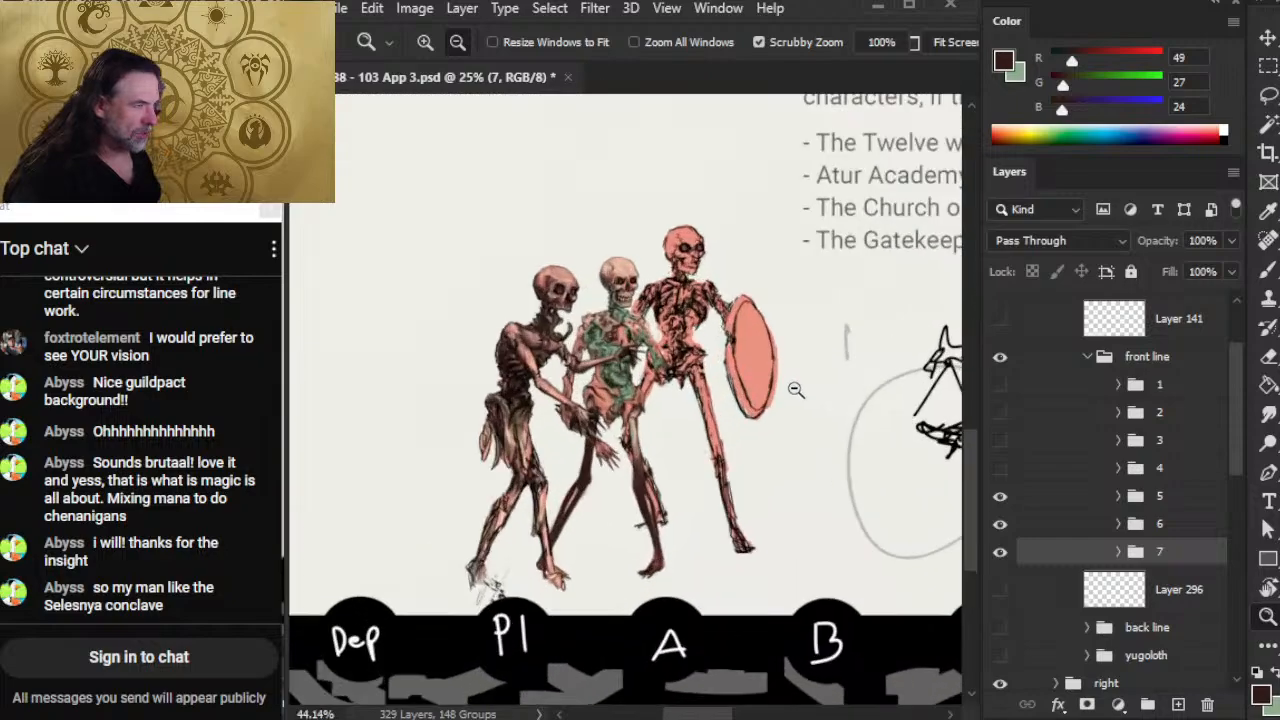
{"action": "key", "text": "l"}
{"action": "right_click", "coordinate": [749, 395]}
{"action": "left_click", "coordinate": [860, 588]}
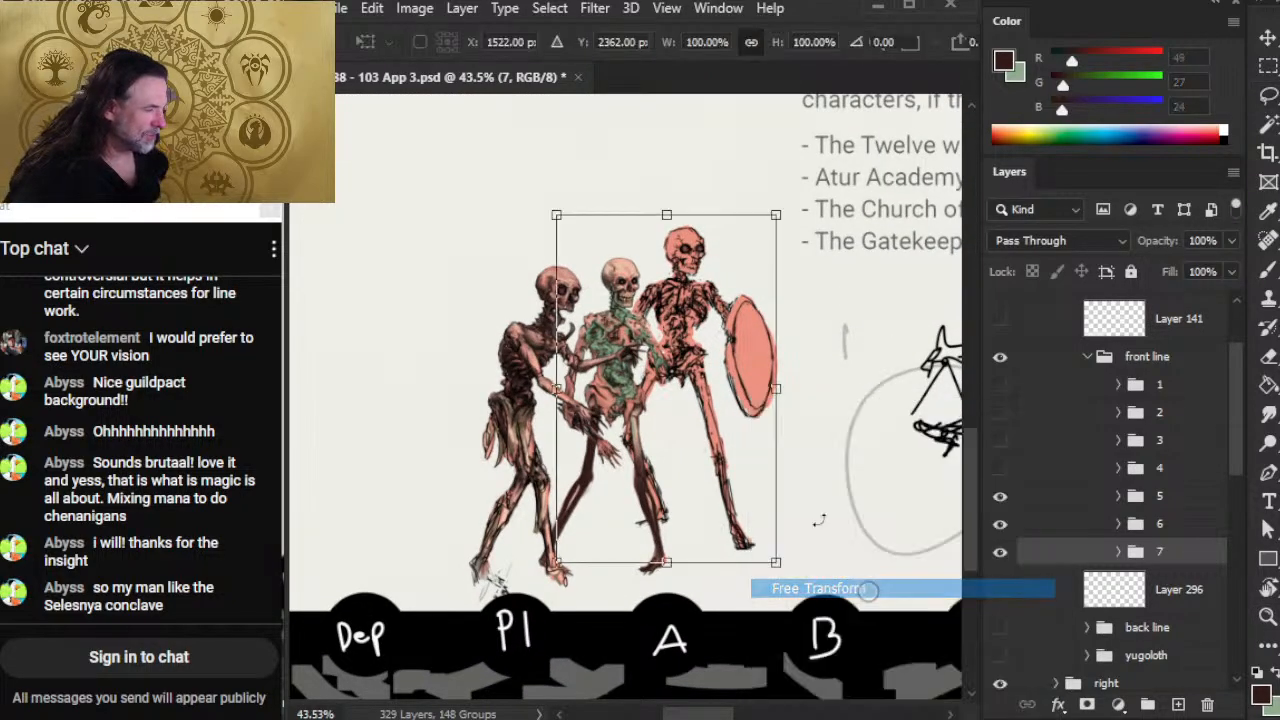
{"action": "left_click_drag", "start_coordinate": [740, 381], "coordinate": [760, 412]}
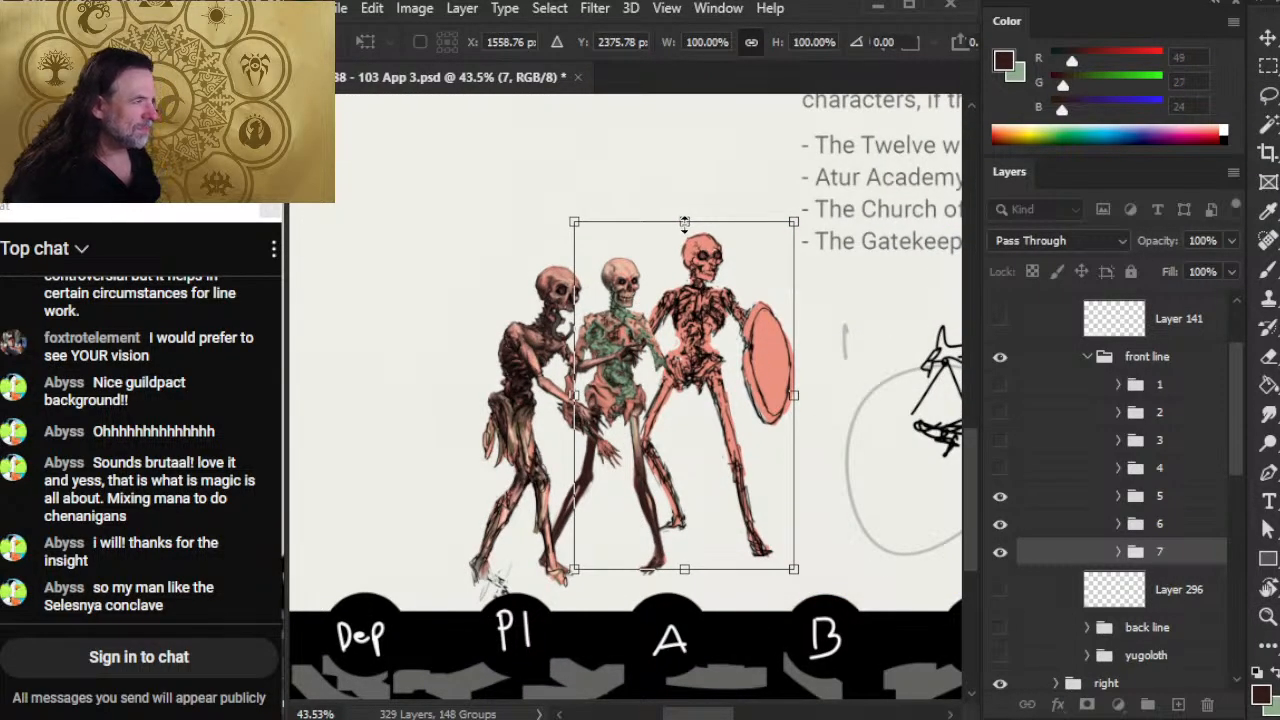
{"action": "left_click_drag", "start_coordinate": [685, 228], "coordinate": [686, 243]}
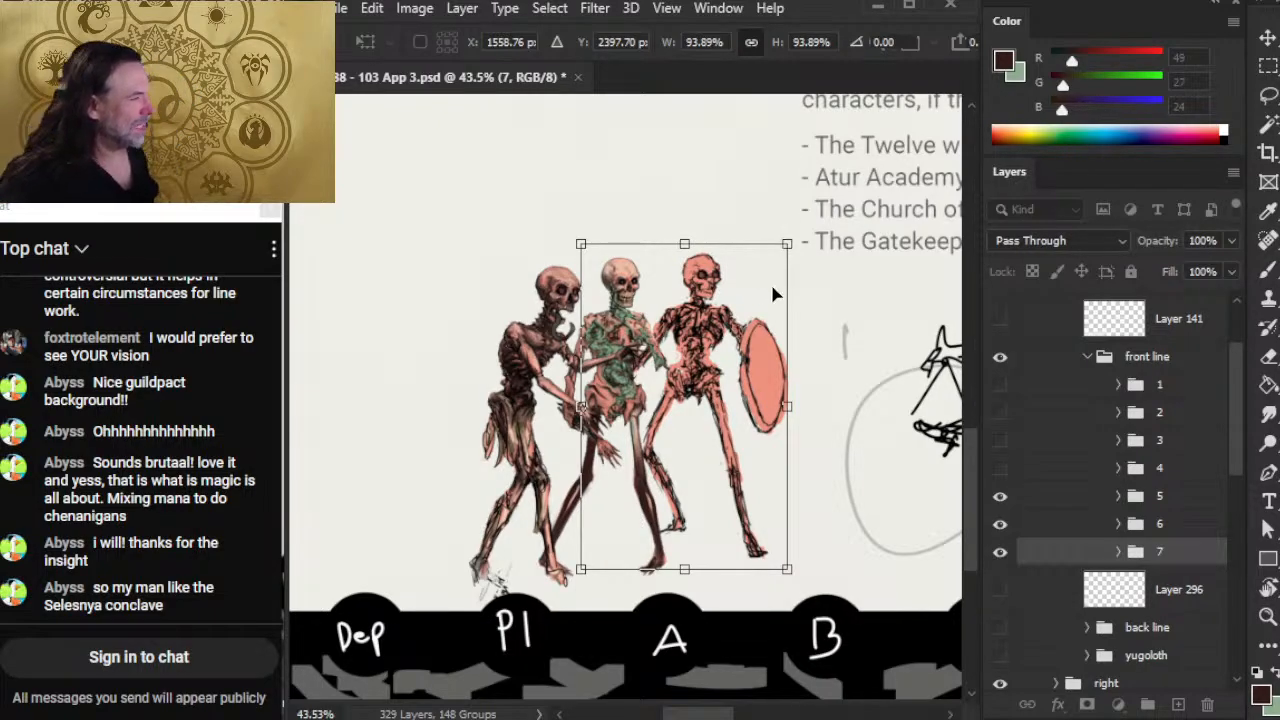
{"action": "left_click_drag", "start_coordinate": [790, 243], "coordinate": [784, 249]}
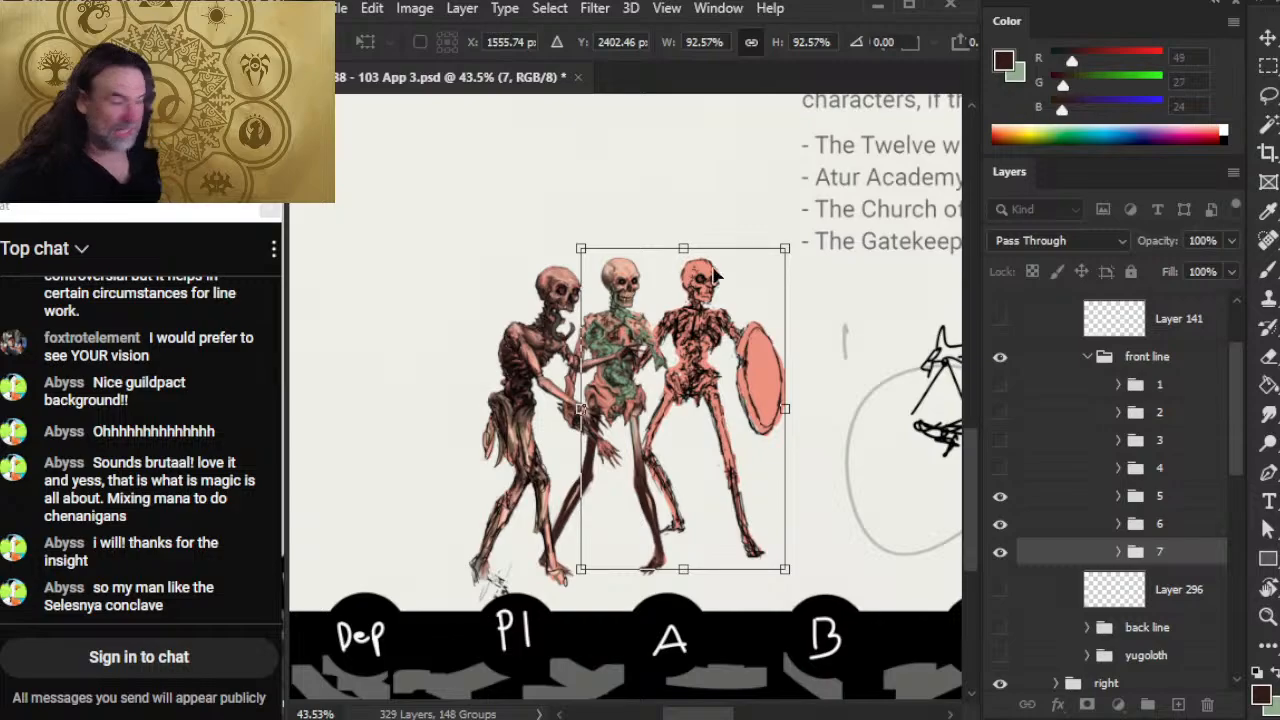
{"action": "left_click_drag", "start_coordinate": [787, 248], "coordinate": [793, 236]}
{"action": "mouse_move", "coordinate": [734, 364]}
{"action": "left_mouse_down"}
{"action": "mouse_move", "coordinate": [722, 352]}
{"action": "mouse_move", "coordinate": [729, 366]}
{"action": "left_mouse_up"}
{"action": "left_click_drag", "start_coordinate": [739, 420], "coordinate": [742, 406]}
Step: Move front-line skeleton 6 slightly up and right, and skeleton 5 slightly left
{"action": "left_click", "coordinate": [1063, 529]}
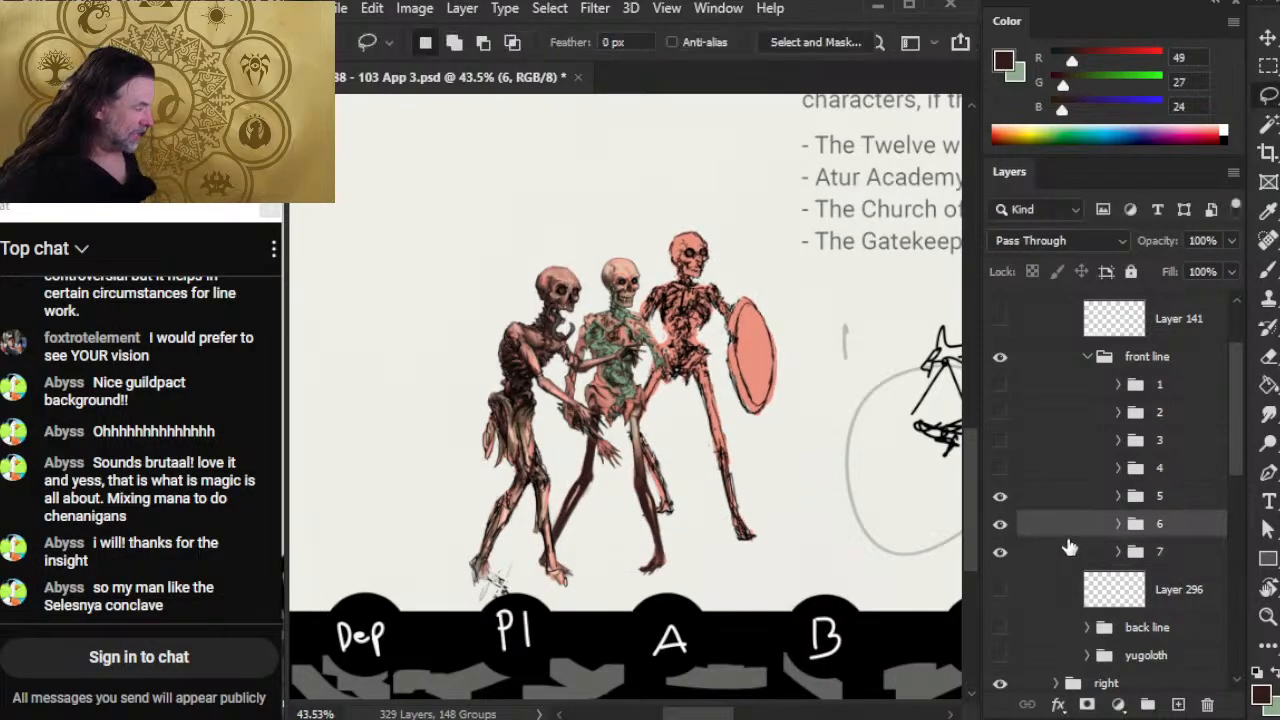
{"action": "key", "text": "v"}
{"action": "mouse_move", "coordinate": [706, 520]}
{"action": "left_mouse_down"}
{"action": "mouse_move", "coordinate": [718, 502]}
{"action": "mouse_move", "coordinate": [760, 514]}
{"action": "left_mouse_up"}
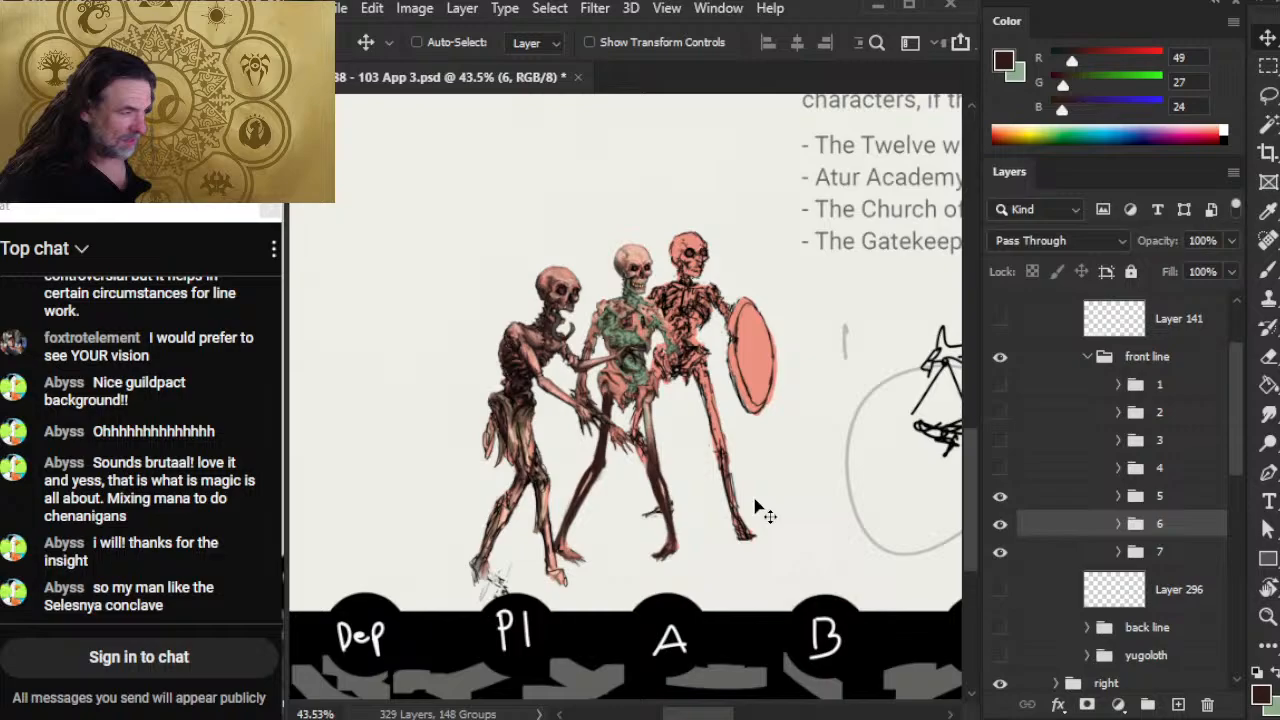
{"action": "left_click", "coordinate": [1042, 500]}
{"action": "left_click_drag", "start_coordinate": [700, 600], "coordinate": [686, 594]}
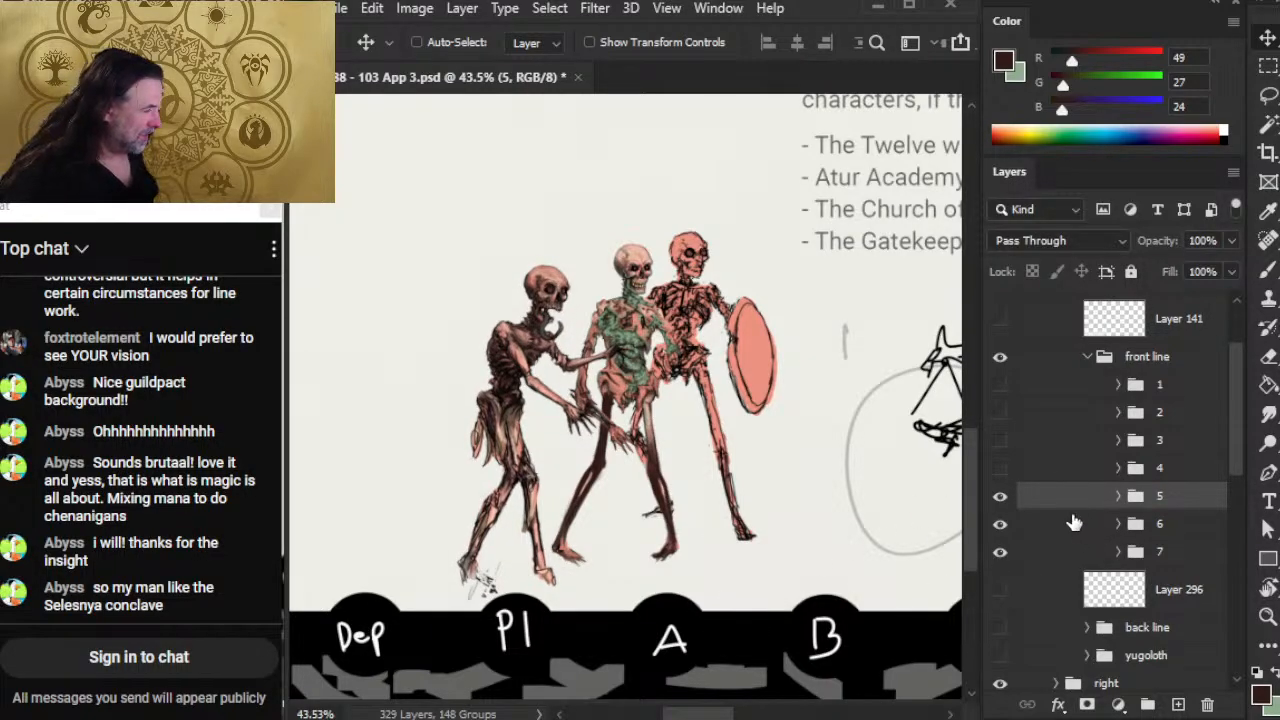
Step: Nudge front-line skeleton 6 slightly up, and move skeleton 7 slightly up and right
{"action": "left_click", "coordinate": [1000, 551]}
{"action": "left_click", "coordinate": [1000, 551]}
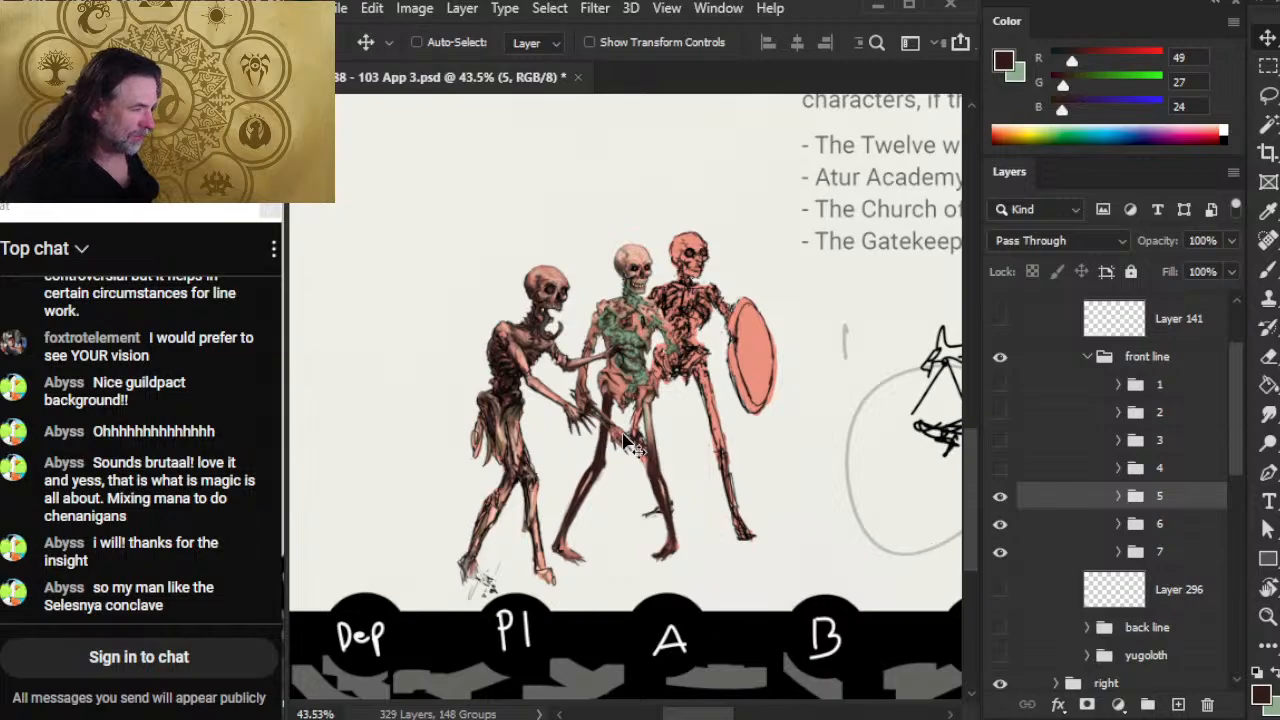
{"action": "left_click", "coordinate": [1058, 526]}
{"action": "mouse_move", "coordinate": [803, 500]}
{"action": "left_mouse_down"}
{"action": "mouse_move", "coordinate": [788, 484]}
{"action": "mouse_move", "coordinate": [809, 490]}
{"action": "left_mouse_up"}
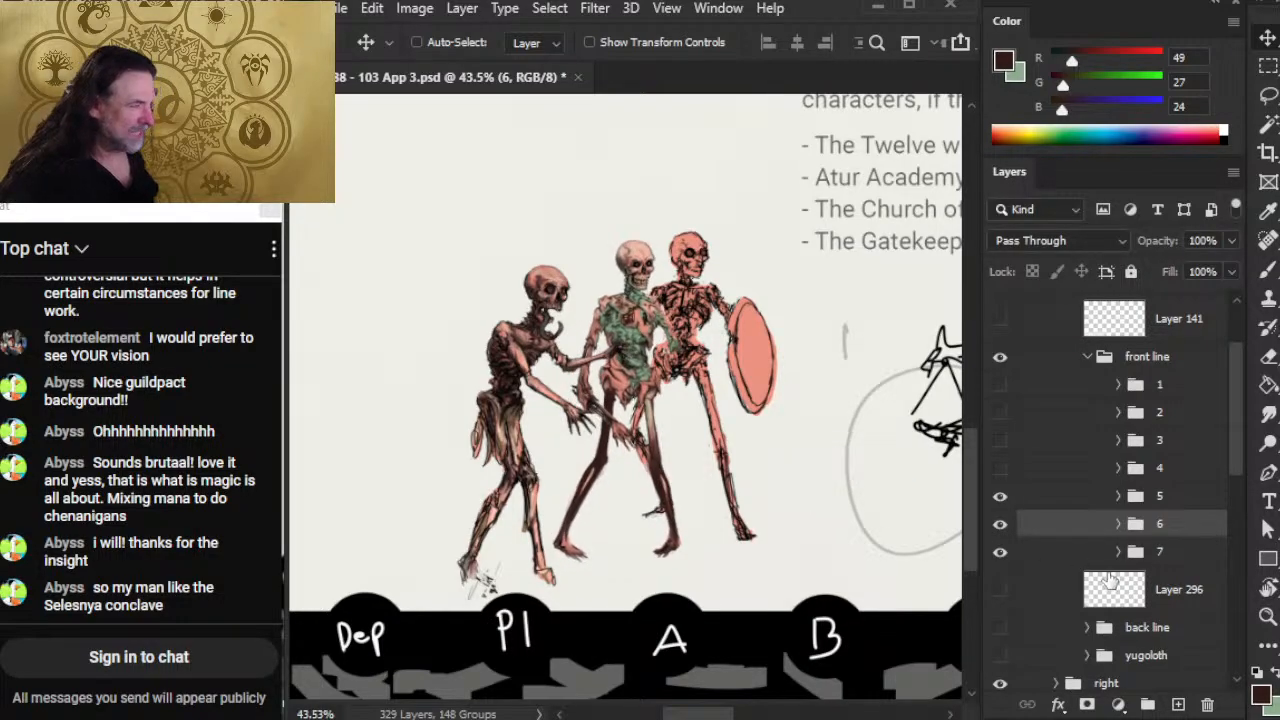
{"action": "left_click", "coordinate": [1078, 558]}
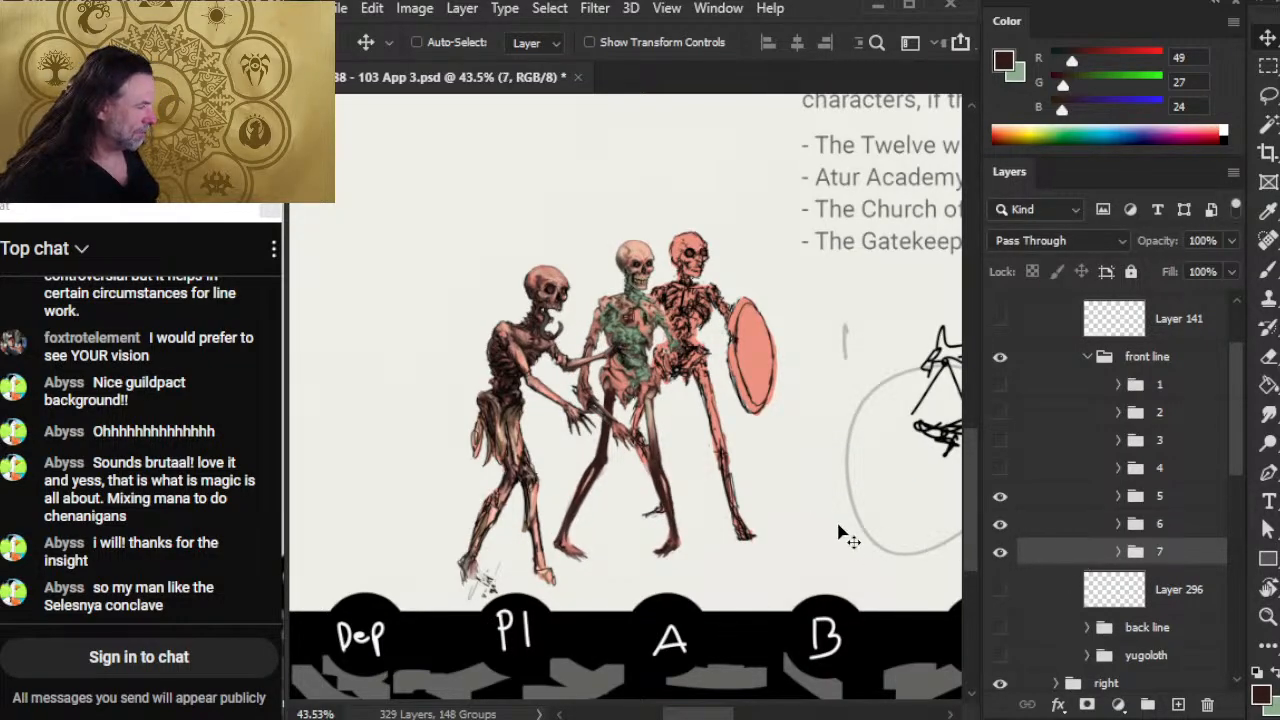
{"action": "mouse_move", "coordinate": [852, 562]}
{"action": "left_mouse_down"}
{"action": "mouse_move", "coordinate": [851, 546]}
{"action": "mouse_move", "coordinate": [867, 555]}
{"action": "mouse_move", "coordinate": [854, 543]}
{"action": "left_mouse_up"}
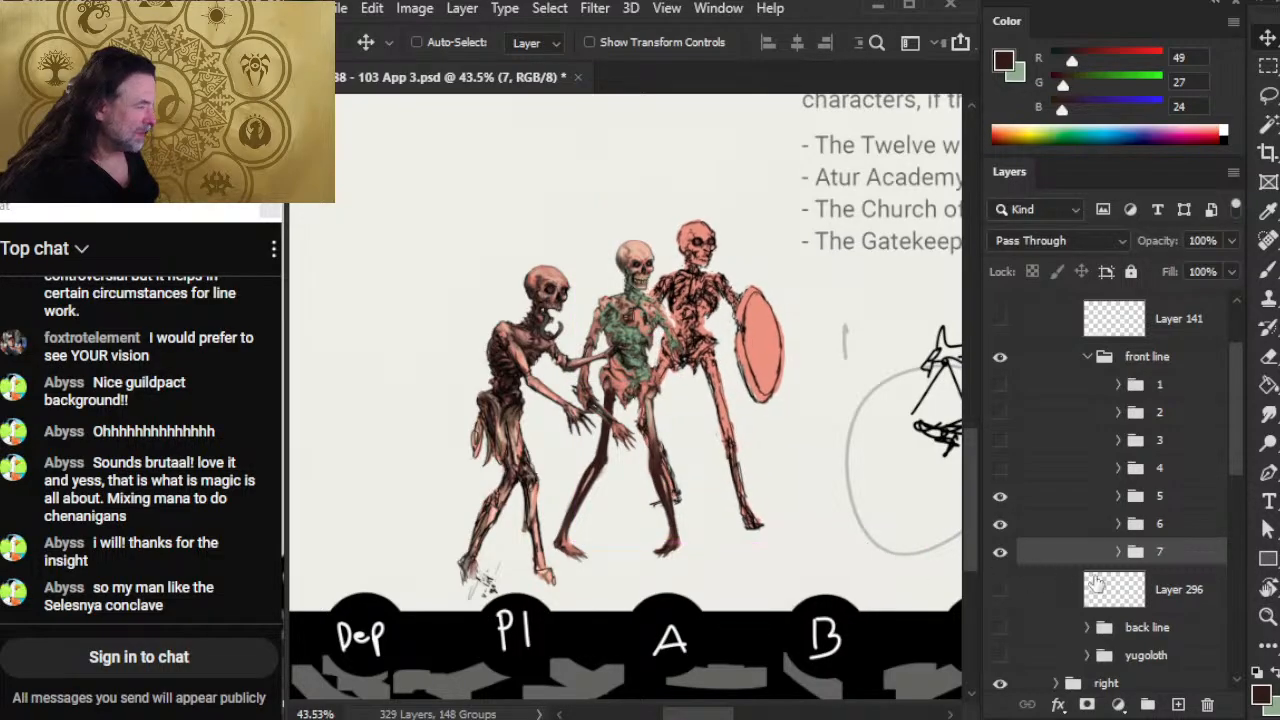
Step: Shift front-line skeleton 6 left, between skeletons 5 and 7, and show skeletons 1 to 4 again
{"action": "left_click", "coordinate": [1077, 546], "text": "ctrl"}
{"action": "left_click", "coordinate": [1051, 532]}
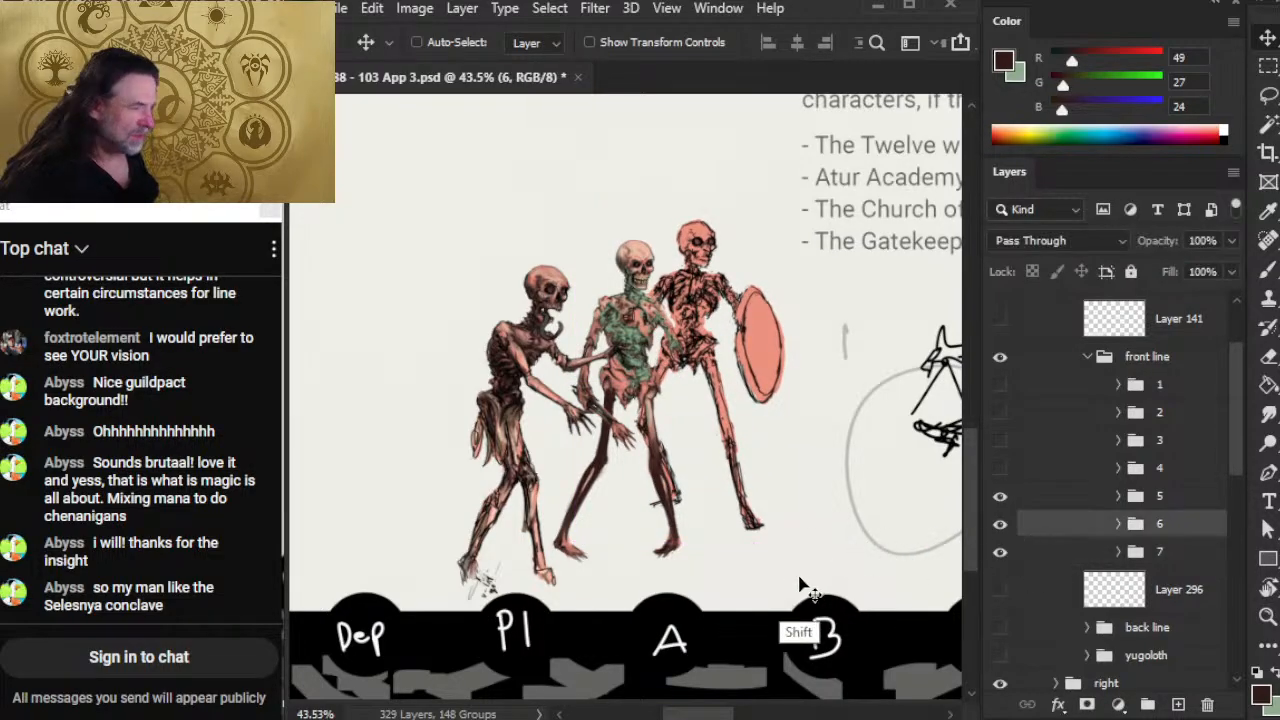
{"action": "mouse_move", "coordinate": [806, 592]}
{"action": "left_mouse_down"}
{"action": "mouse_move", "coordinate": [779, 566]}
{"action": "mouse_move", "coordinate": [794, 586]}
{"action": "left_mouse_up"}
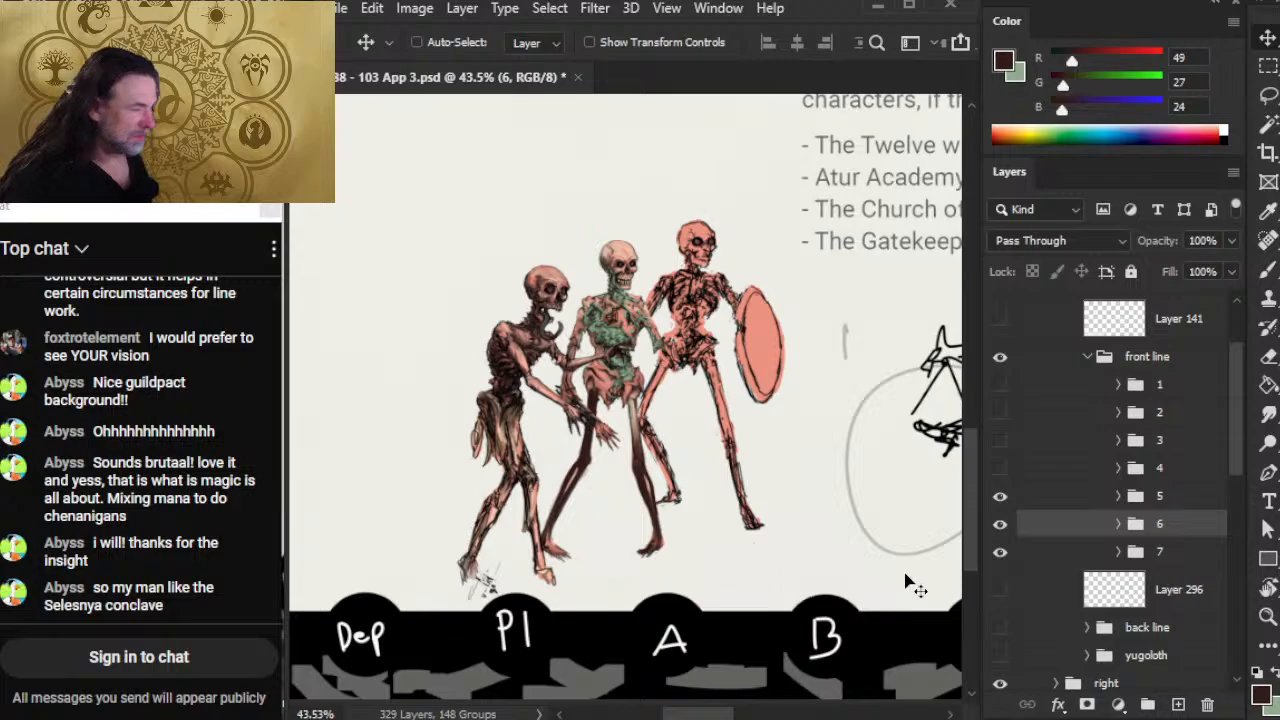
{"action": "left_click_drag", "start_coordinate": [1000, 468], "coordinate": [990, 400]}
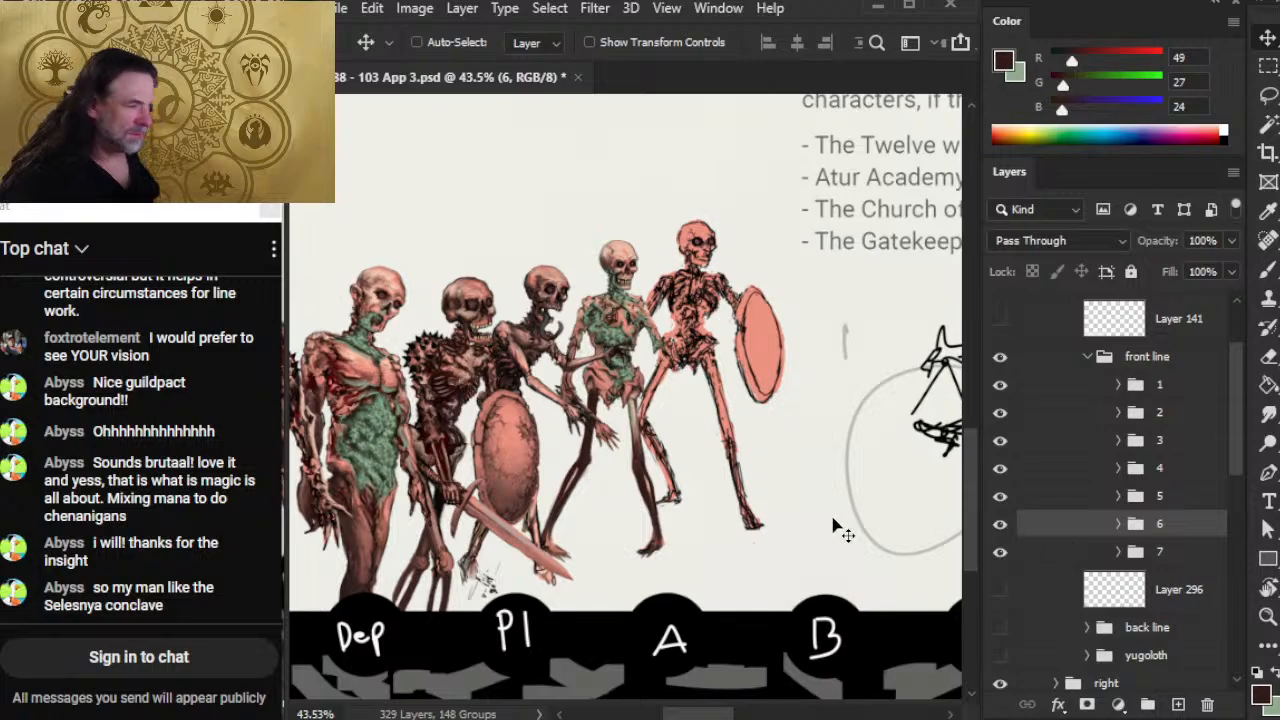
Step: Move front-line skeleton 6 slightly up and right, and scale it down to about 98% with Free Transform
{"action": "mouse_move", "coordinate": [834, 524]}
{"action": "left_mouse_down"}
{"action": "mouse_move", "coordinate": [804, 523]}
{"action": "mouse_move", "coordinate": [834, 534]}
{"action": "mouse_move", "coordinate": [839, 502]}
{"action": "mouse_move", "coordinate": [842, 517]}
{"action": "mouse_move", "coordinate": [829, 515]}
{"action": "mouse_move", "coordinate": [842, 510]}
{"action": "left_mouse_up"}
{"action": "key", "text": "l"}
{"action": "right_click", "coordinate": [710, 482]}
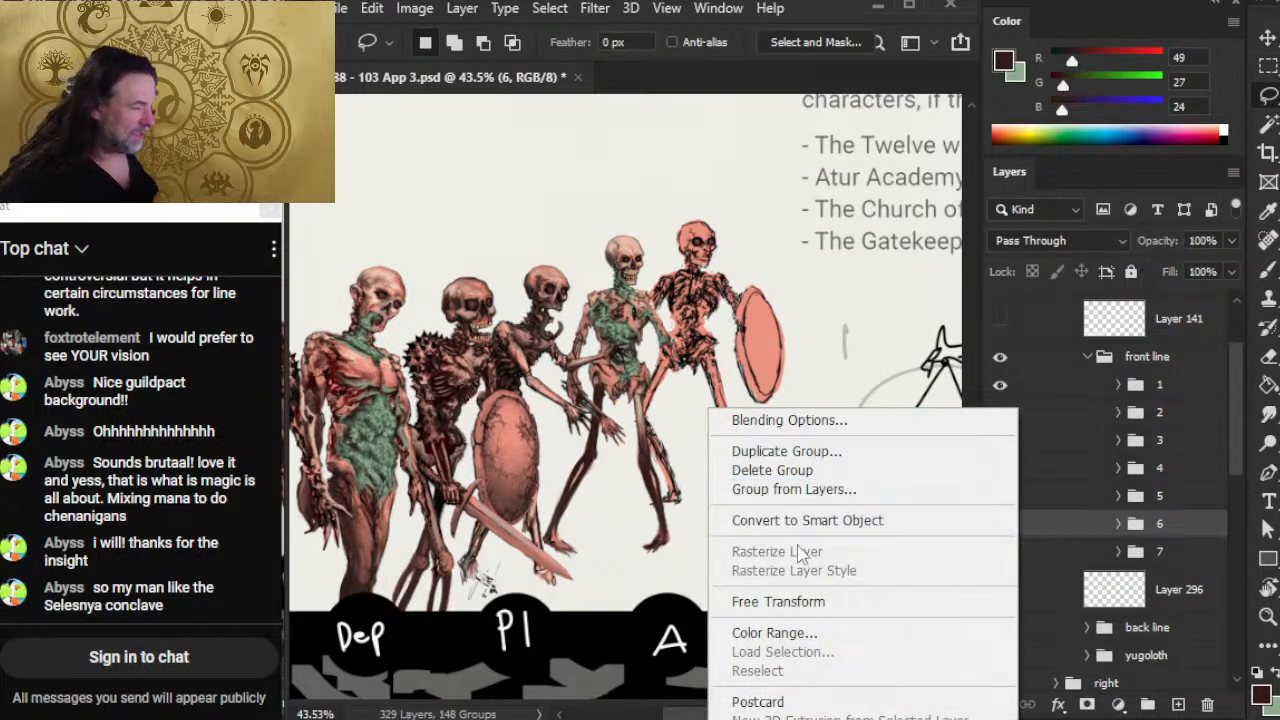
{"action": "left_click", "coordinate": [778, 602]}
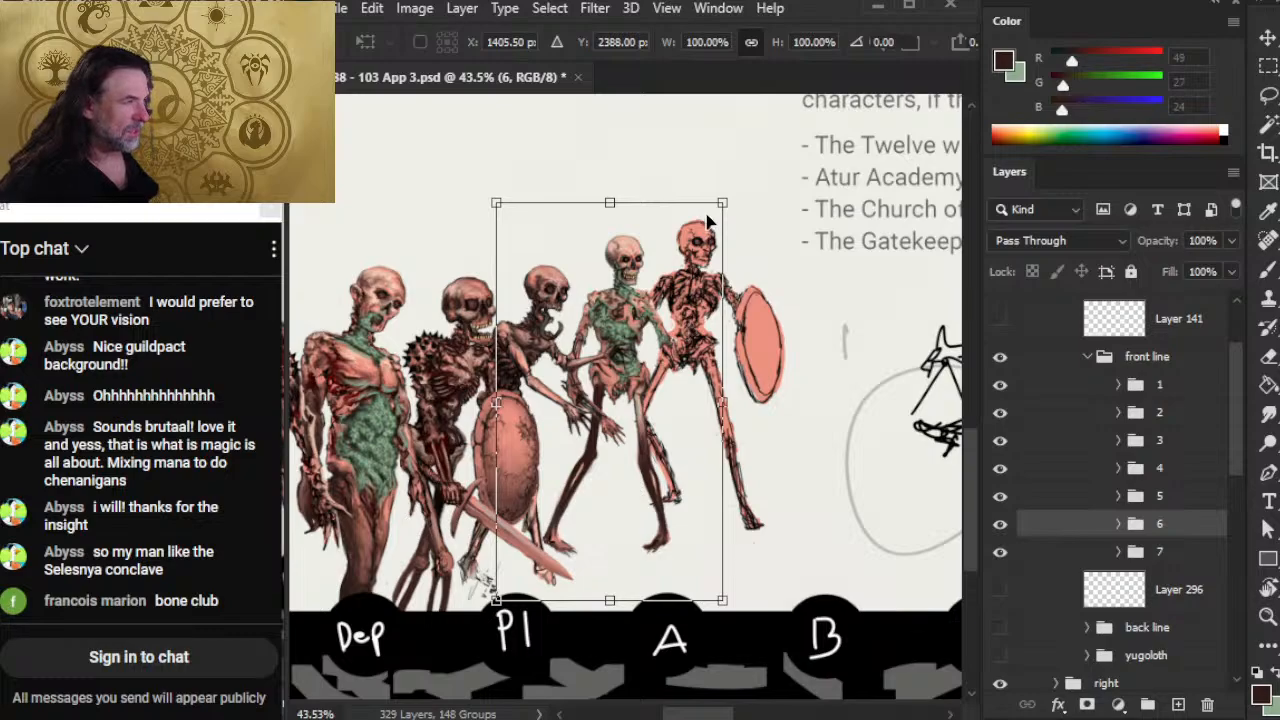
{"action": "left_click_drag", "start_coordinate": [728, 197], "coordinate": [713, 203]}
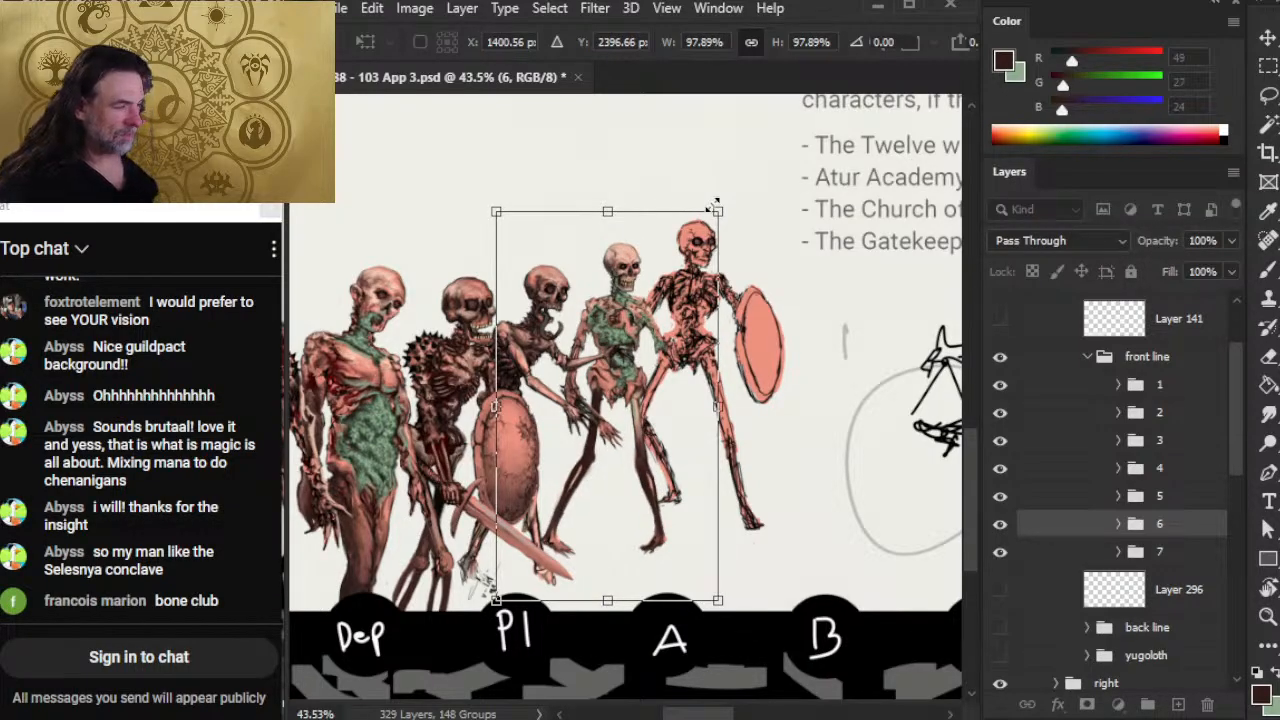
{"action": "key", "text": "Return"}
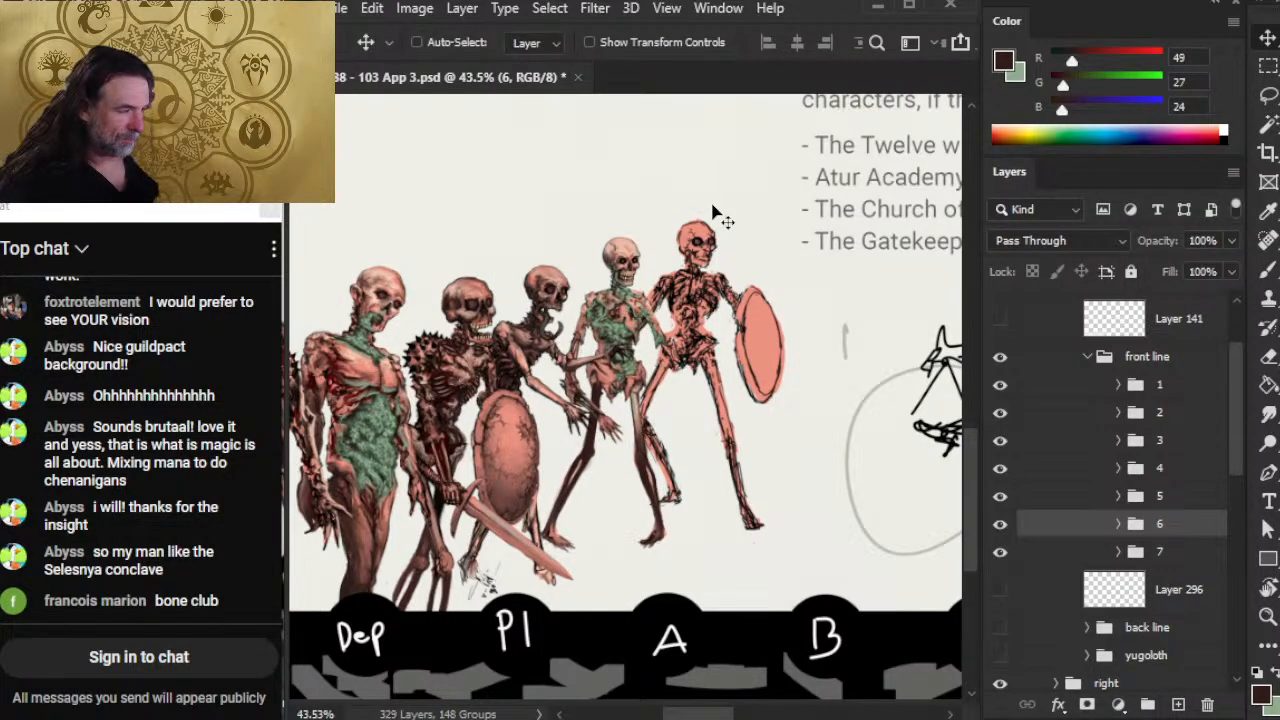
Step: Nudge front-line skeleton 6 slightly down and right, closer to the shield bearer
{"action": "key", "text": "Down"}
{"action": "key", "text": "Down"}
{"action": "key", "text": "Down"}
{"action": "key", "text": "Down"}
{"action": "key", "text": "Down"}
{"action": "key", "text": "Down"}
{"action": "key", "text": "Down"}
{"action": "key", "text": "Down"}
{"action": "key", "text": "Down"}
{"action": "key", "text": "Down"}
{"action": "key", "text": "Down"}
{"action": "key", "text": "Down"}
{"action": "key", "text": "Right"}
{"action": "key", "text": "Right"}
{"action": "key", "text": "Right"}
{"action": "key", "text": "Right"}
{"action": "key", "text": "Right"}
{"action": "key", "text": "Right"}
{"action": "key", "text": "Right"}
{"action": "key", "text": "Right"}
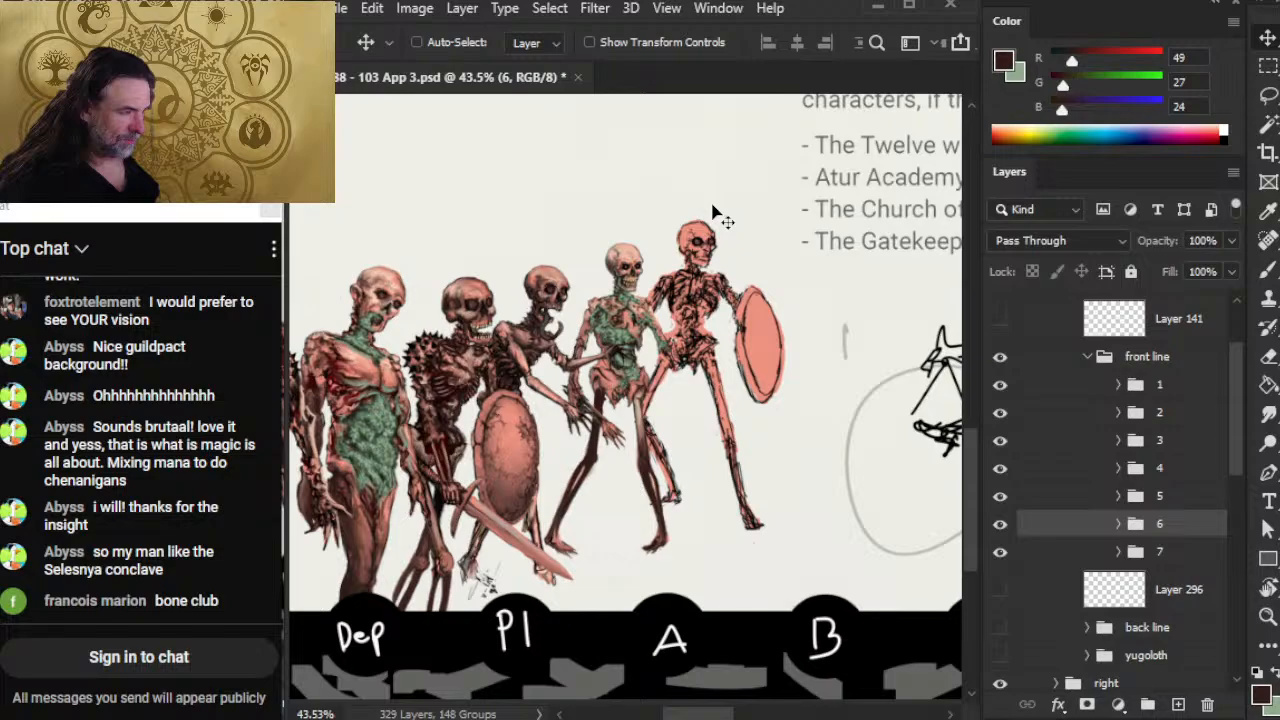
Step: Scale front-line group 7, the shield bearer, down to about 95% and reposition it slightly up and right
{"action": "left_click", "coordinate": [1060, 552]}
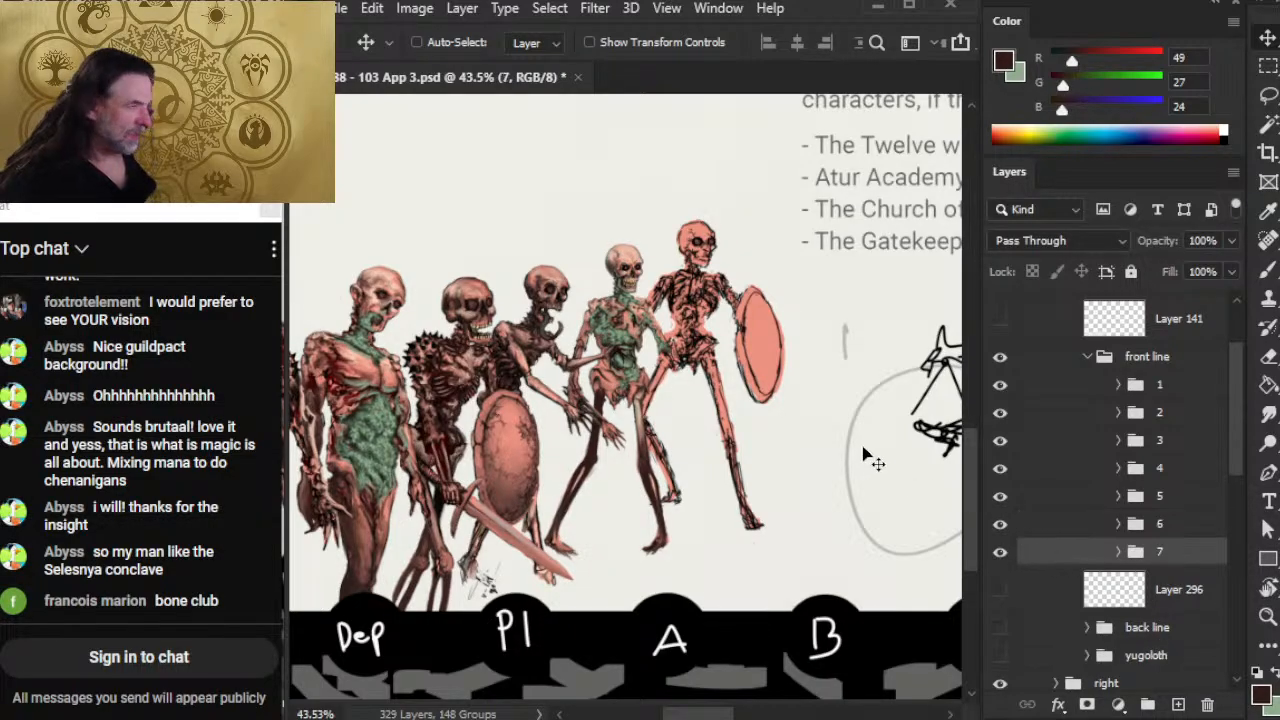
{"action": "mouse_move", "coordinate": [866, 442]}
{"action": "left_mouse_down"}
{"action": "mouse_move", "coordinate": [858, 425]}
{"action": "mouse_move", "coordinate": [864, 434]}
{"action": "left_mouse_up"}
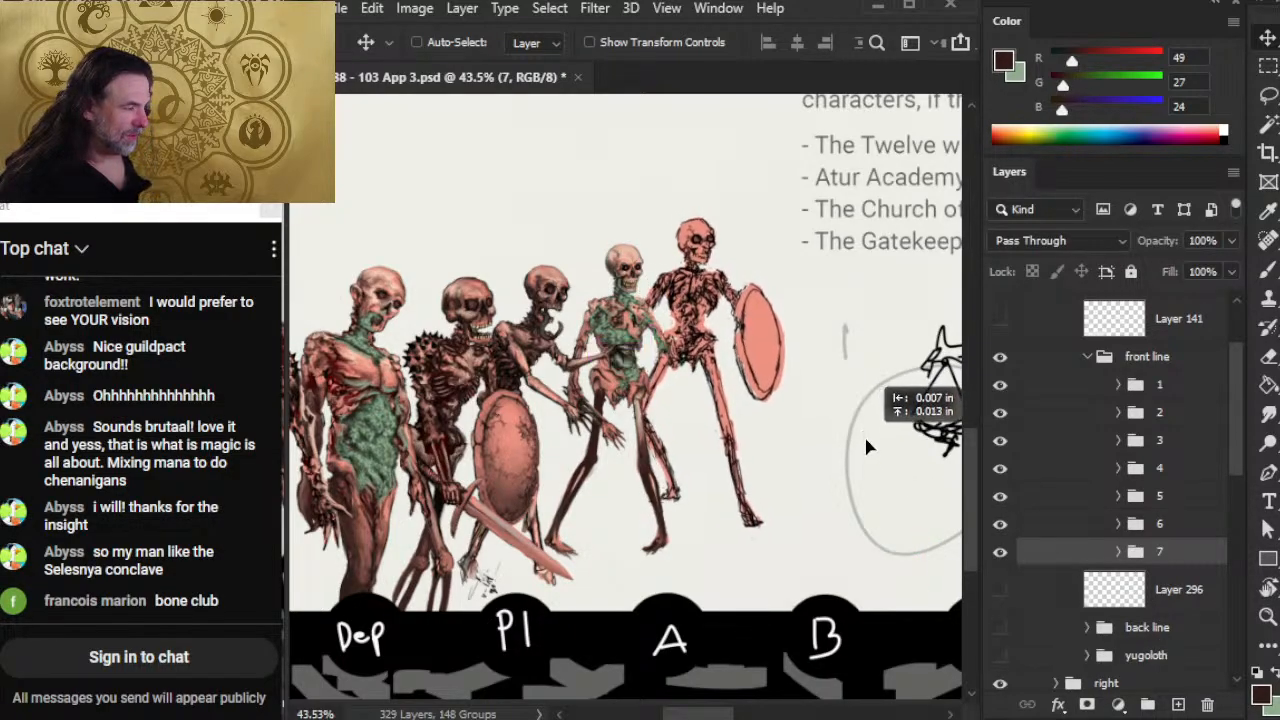
{"action": "right_click", "coordinate": [662, 355]}
{"action": "left_click", "coordinate": [771, 543]}
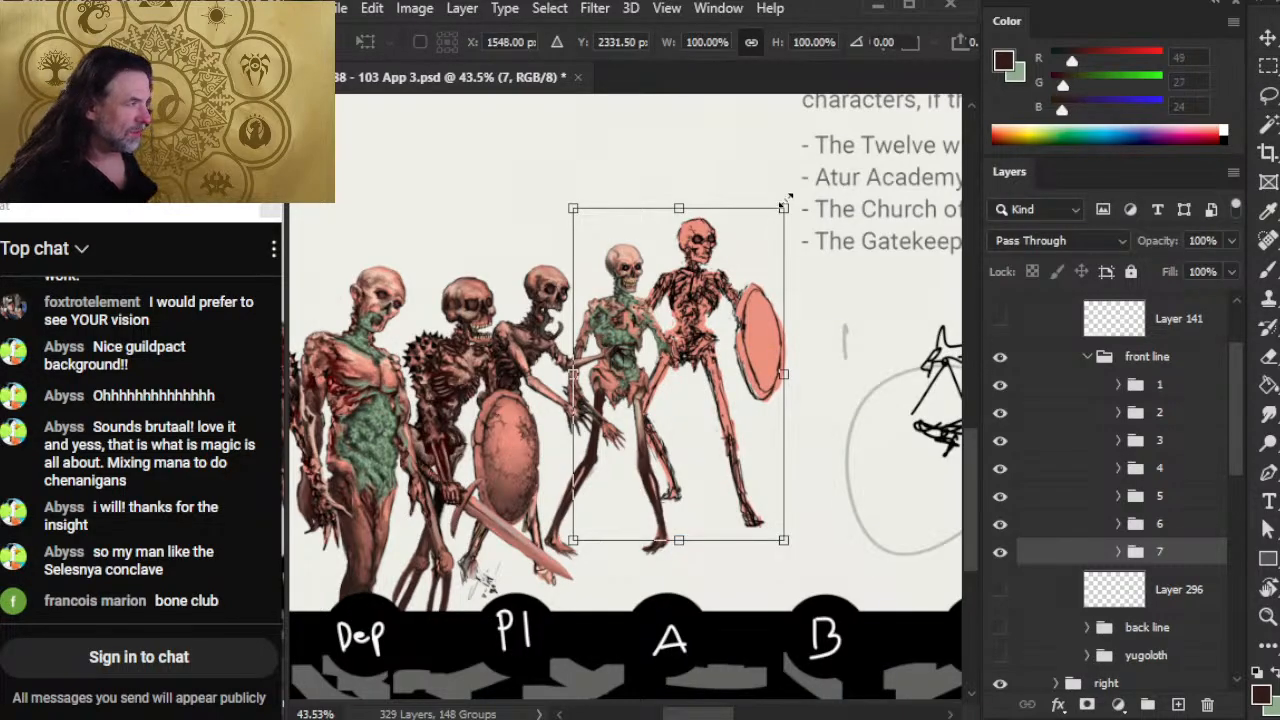
{"action": "left_click_drag", "start_coordinate": [775, 225], "coordinate": [765, 233]}
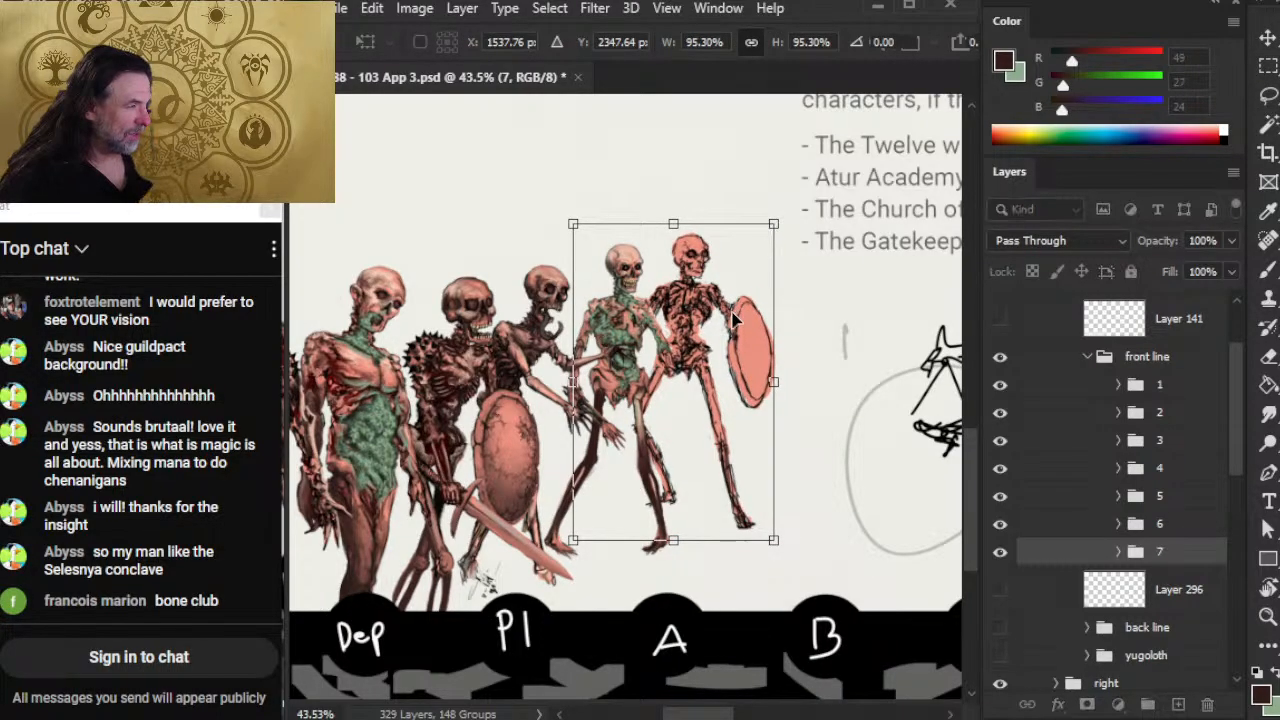
{"action": "left_click_drag", "start_coordinate": [734, 307], "coordinate": [741, 305]}
{"action": "key", "text": "Return"}
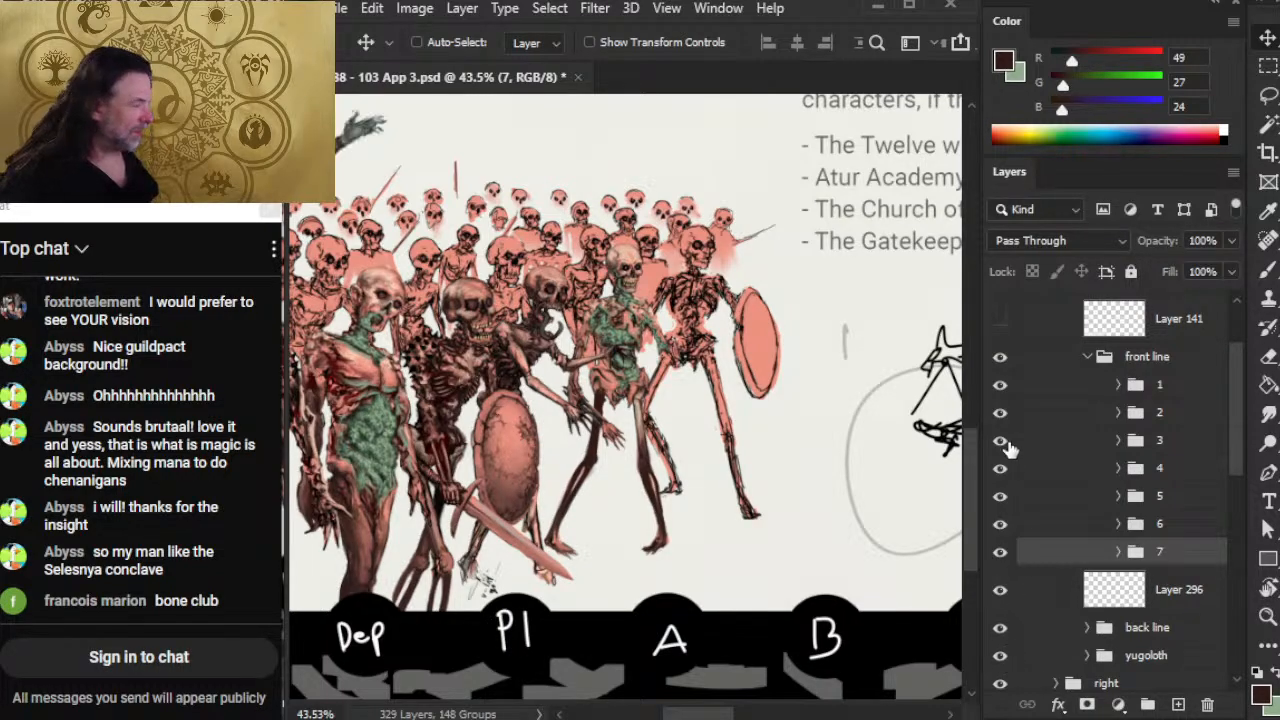
Step: Show the back line, the yugoloth, Layer 296 and the mist on Layer 141 again, and save the document
{"action": "left_click", "coordinate": [1000, 318]}
{"action": "key", "text": "z"}
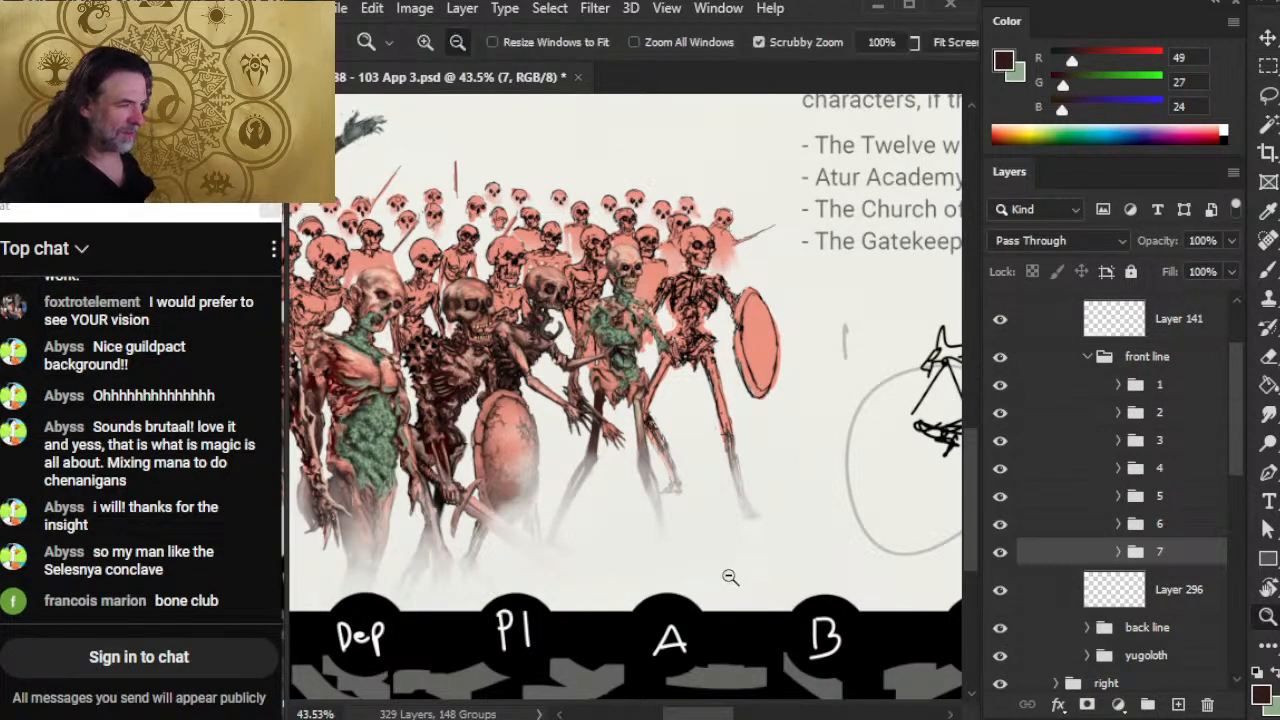
{"action": "left_click_drag", "start_coordinate": [731, 577], "coordinate": [634, 540]}
{"action": "left_click_drag", "start_coordinate": [513, 608], "coordinate": [728, 647]}
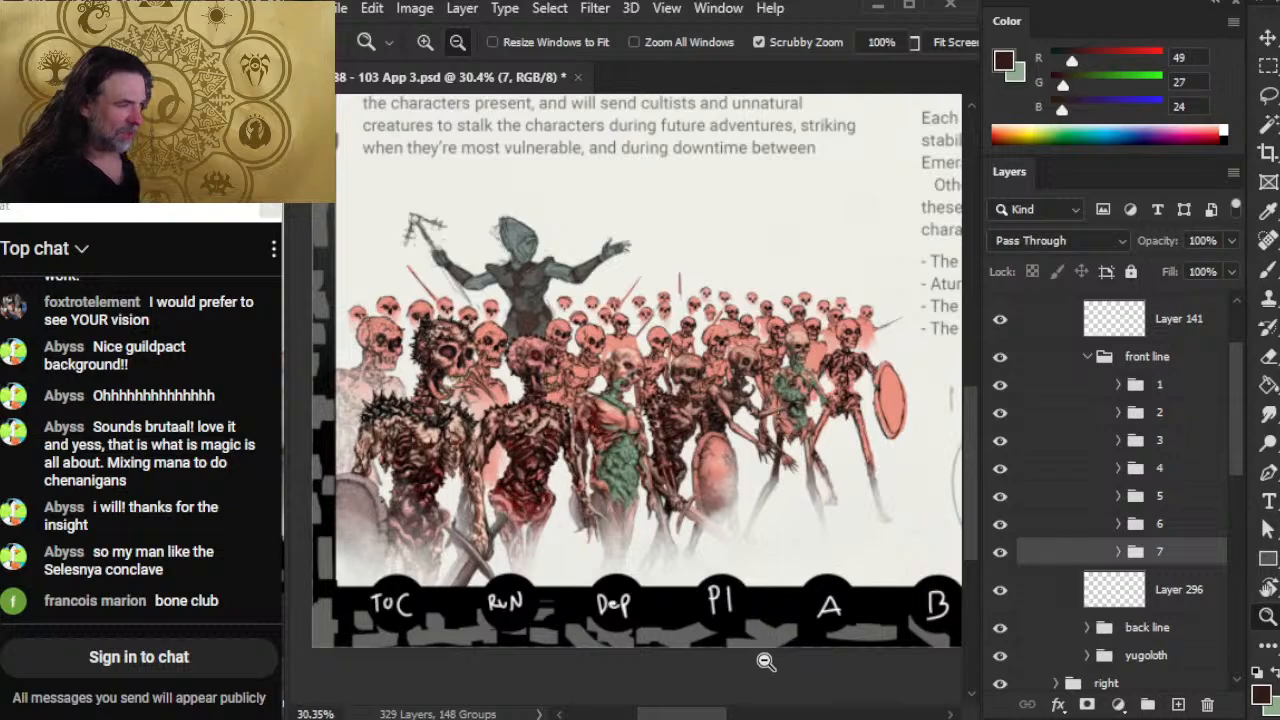
{"action": "key", "text": "ctrl+s"}
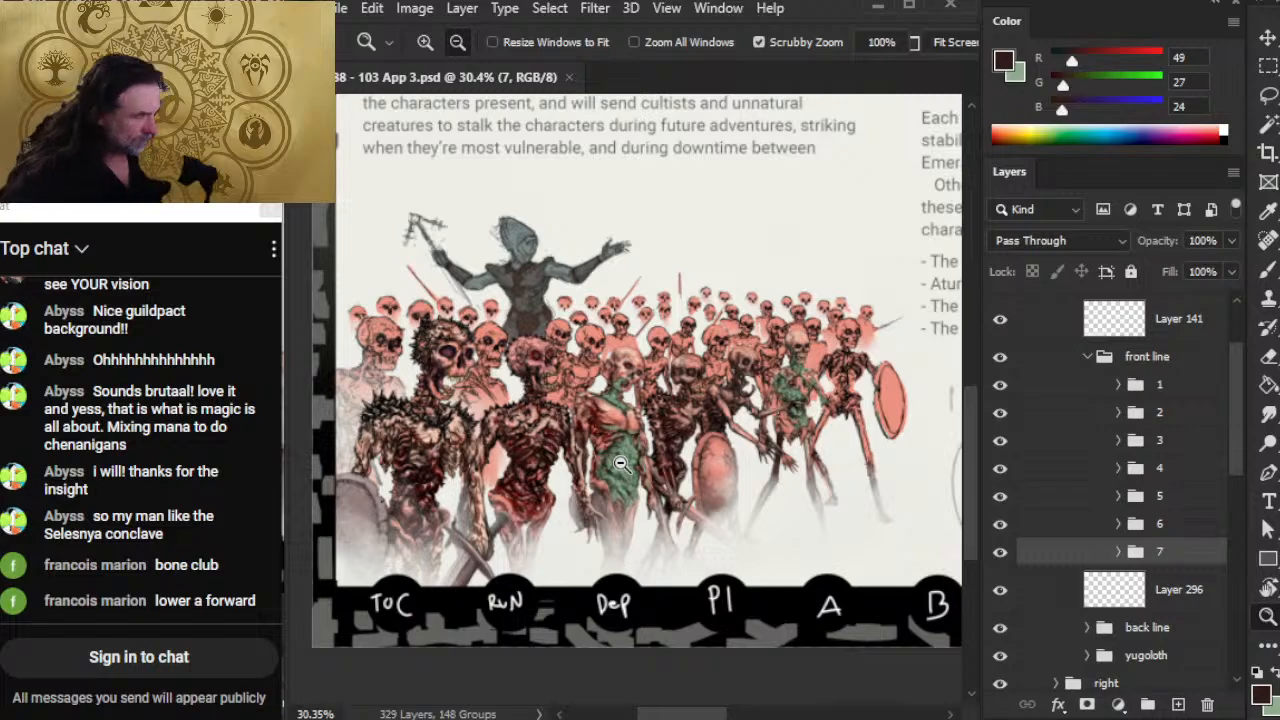
Step: Find Layer 623 copy inside front-line group 6 and adjust it with Free Transform
{"action": "left_click", "coordinate": [1112, 530]}
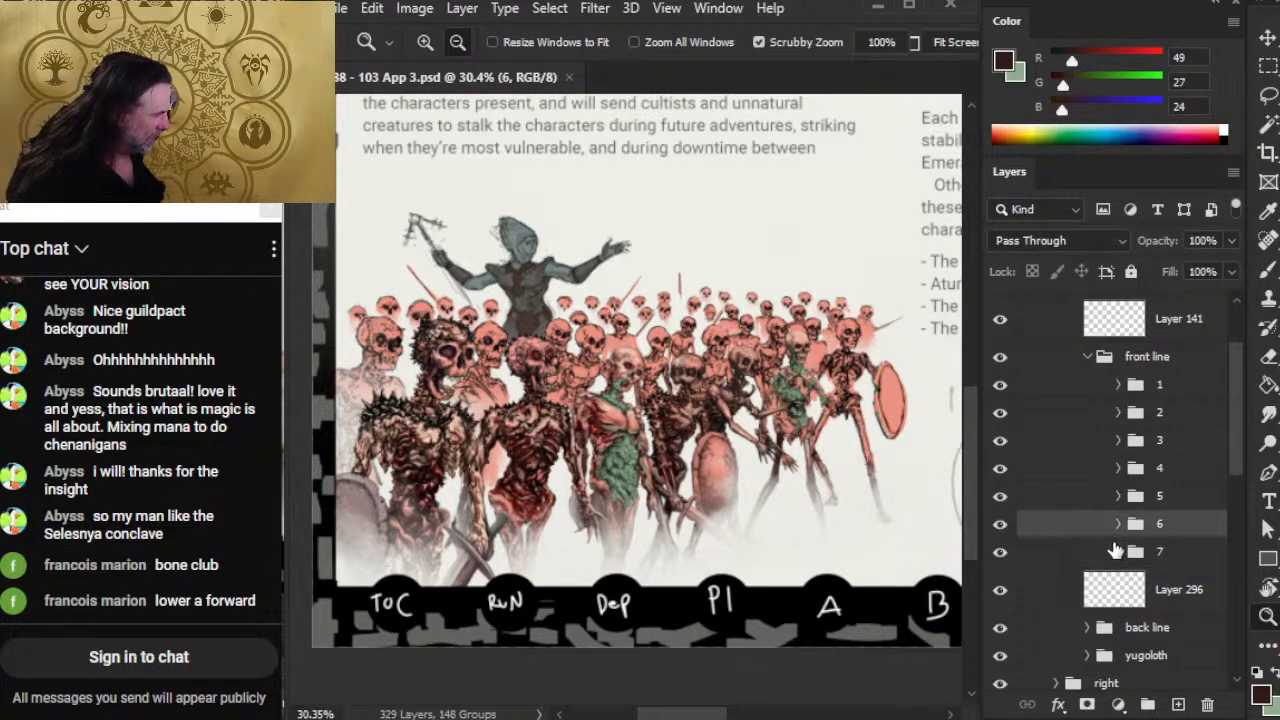
{"action": "left_click", "coordinate": [1119, 525]}
{"action": "scroll", "coordinate": [1234, 446], "scroll_direction": "down", "scroll_amount": 3}
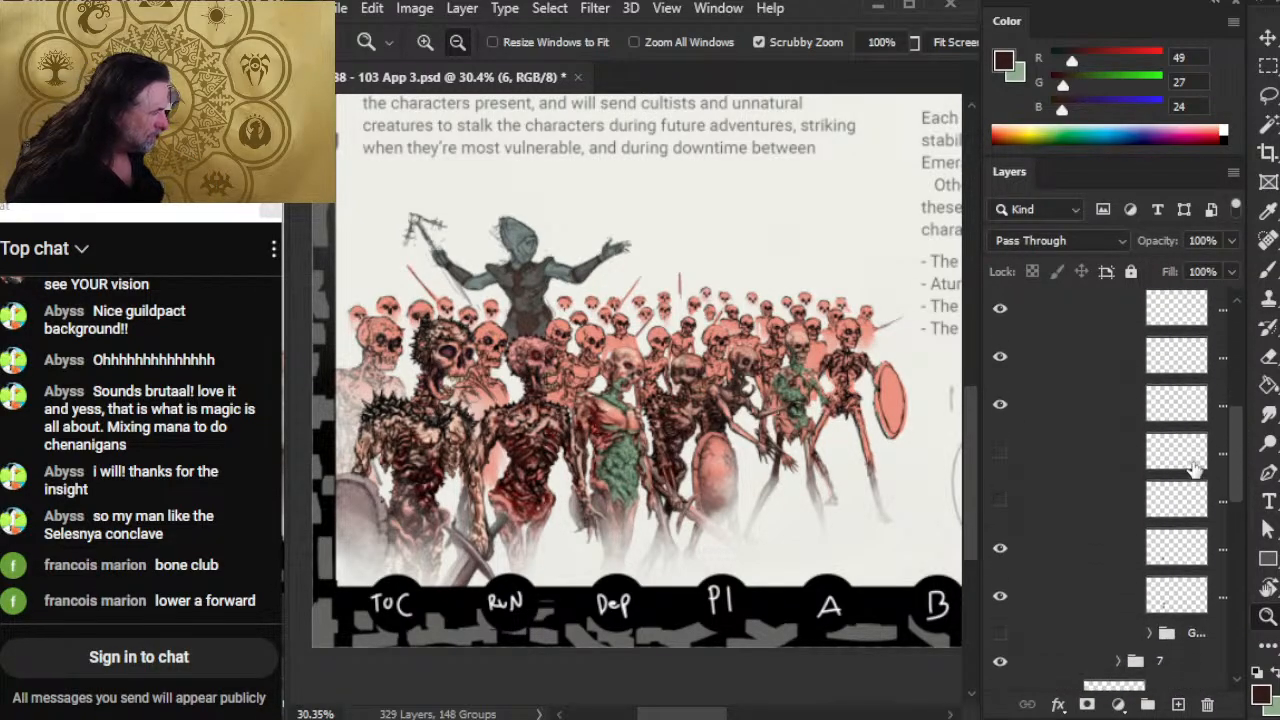
{"action": "left_click", "coordinate": [1001, 550]}
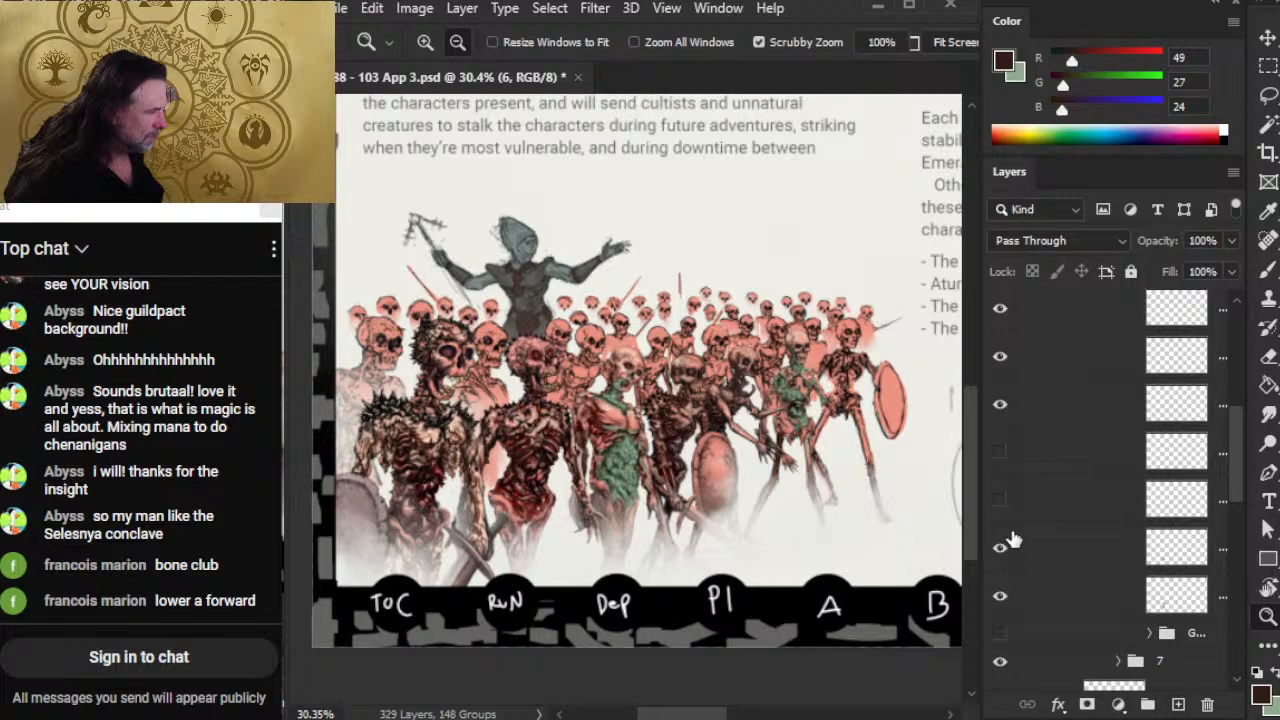
{"action": "left_click", "coordinate": [1002, 407]}
{"action": "left_click", "coordinate": [1001, 408]}
{"action": "left_click", "coordinate": [1038, 416]}
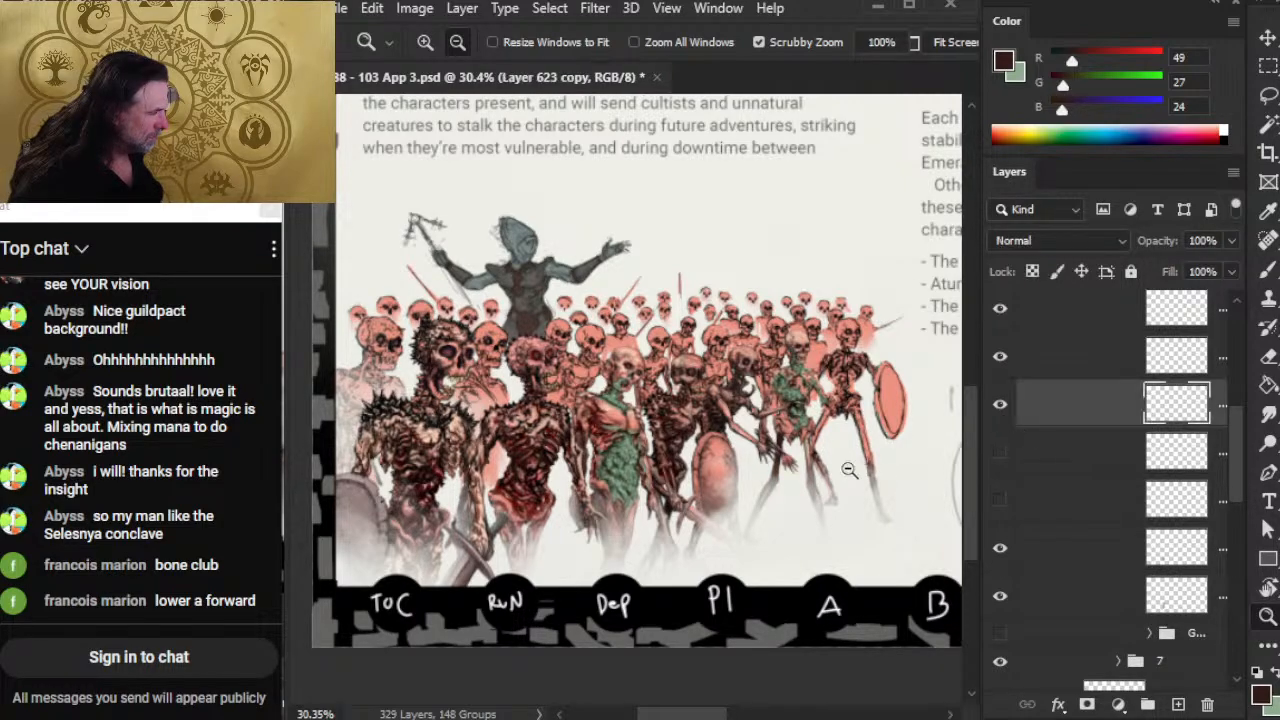
{"action": "left_click_drag", "start_coordinate": [818, 443], "coordinate": [912, 470]}
{"action": "key", "text": "l"}
{"action": "right_click", "coordinate": [768, 456]}
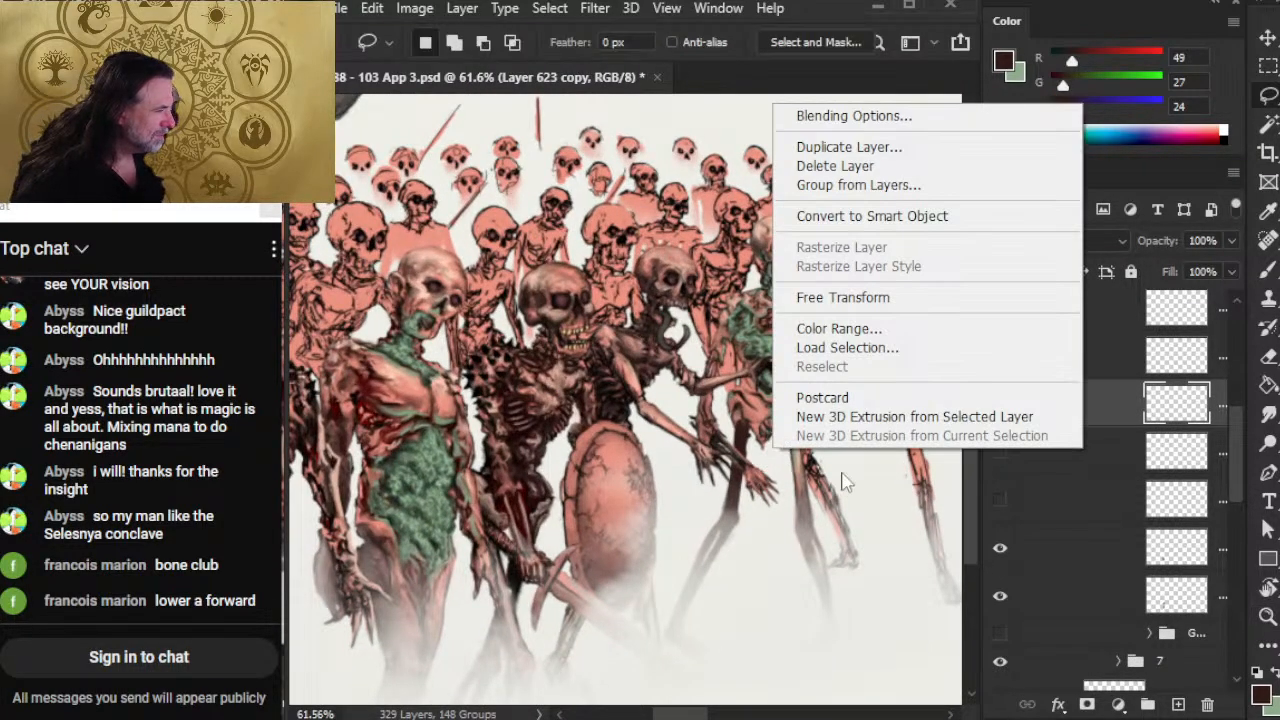
{"action": "left_click", "coordinate": [858, 298]}
{"action": "left_click_drag", "start_coordinate": [865, 333], "coordinate": [863, 348]}
{"action": "key", "text": "Return"}
{"action": "key", "text": "v"}
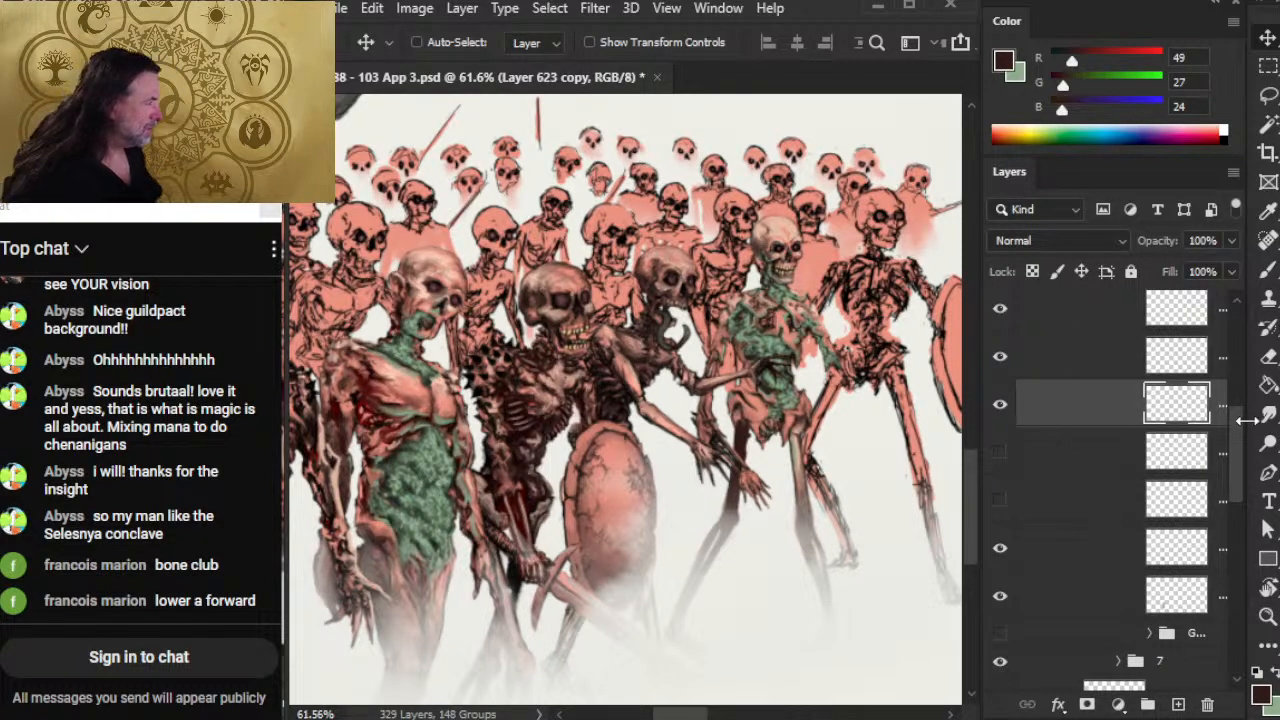
Step: Move the whole of front-line skeleton 6 slightly right and down, and skeleton 5 slightly right and up
{"action": "left_click_drag", "start_coordinate": [1240, 472], "coordinate": [1240, 440]}
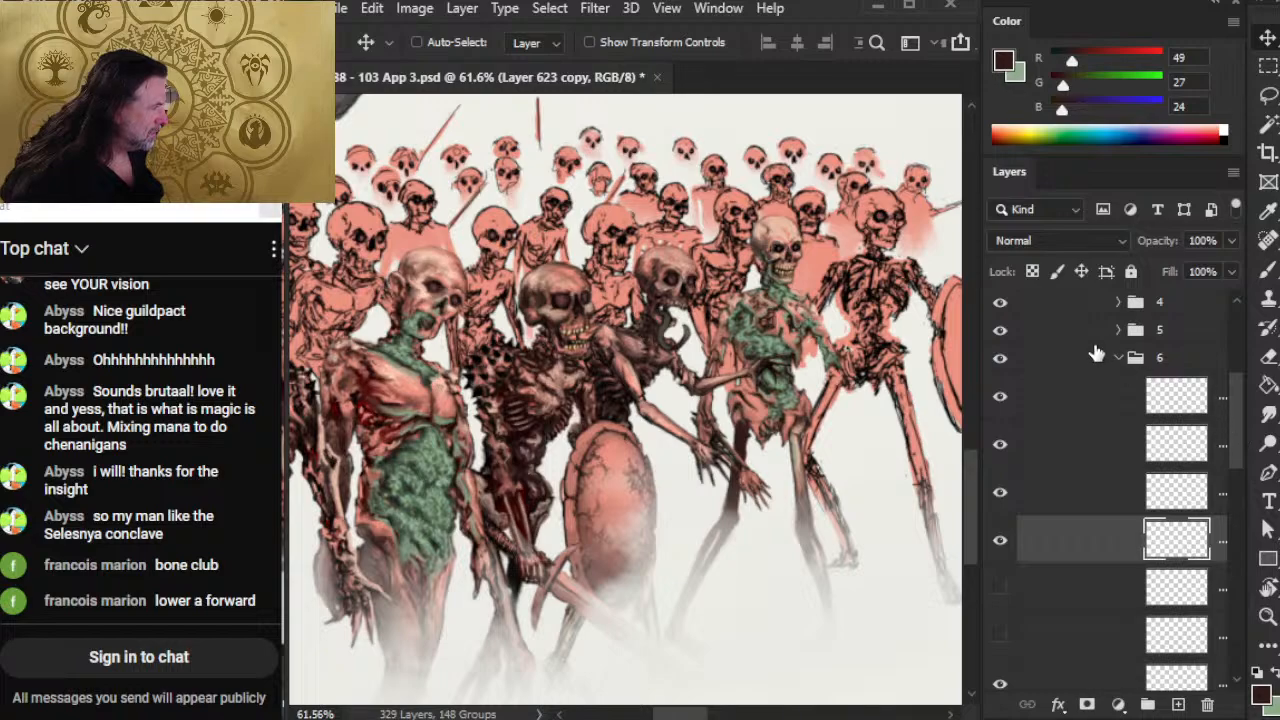
{"action": "left_click", "coordinate": [1120, 360]}
{"action": "mouse_move", "coordinate": [838, 472]}
{"action": "left_mouse_down"}
{"action": "mouse_move", "coordinate": [865, 451]}
{"action": "mouse_move", "coordinate": [834, 457]}
{"action": "mouse_move", "coordinate": [848, 452]}
{"action": "mouse_move", "coordinate": [875, 466]}
{"action": "mouse_move", "coordinate": [858, 453]}
{"action": "mouse_move", "coordinate": [830, 460]}
{"action": "mouse_move", "coordinate": [850, 463]}
{"action": "left_mouse_up"}
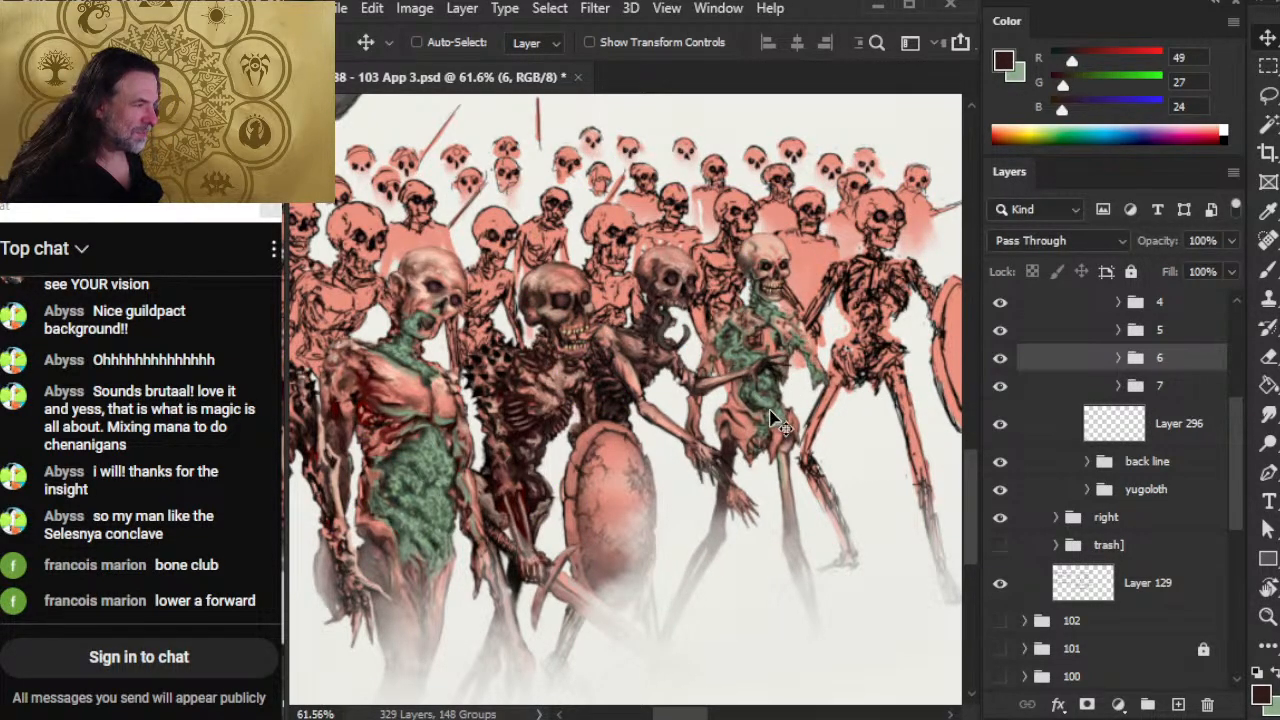
{"action": "left_click_drag", "start_coordinate": [770, 410], "coordinate": [820, 443]}
{"action": "left_click", "coordinate": [1076, 334]}
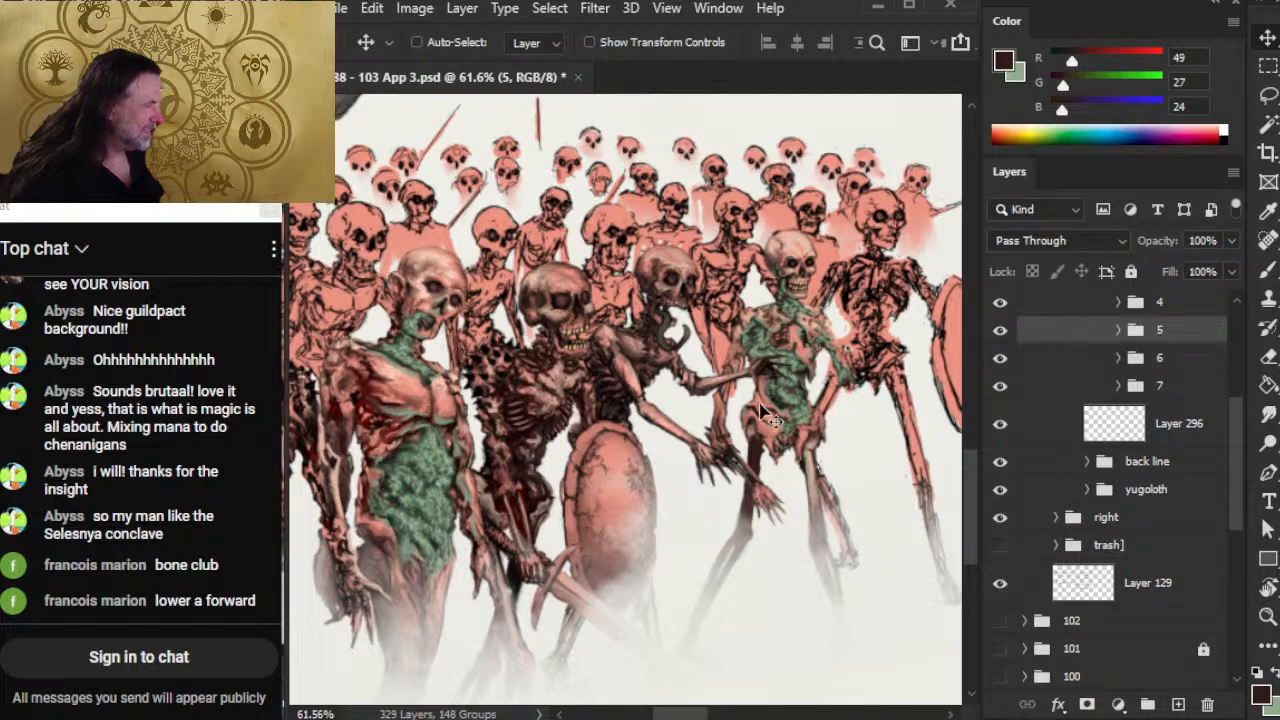
{"action": "left_click_drag", "start_coordinate": [744, 458], "coordinate": [757, 450]}
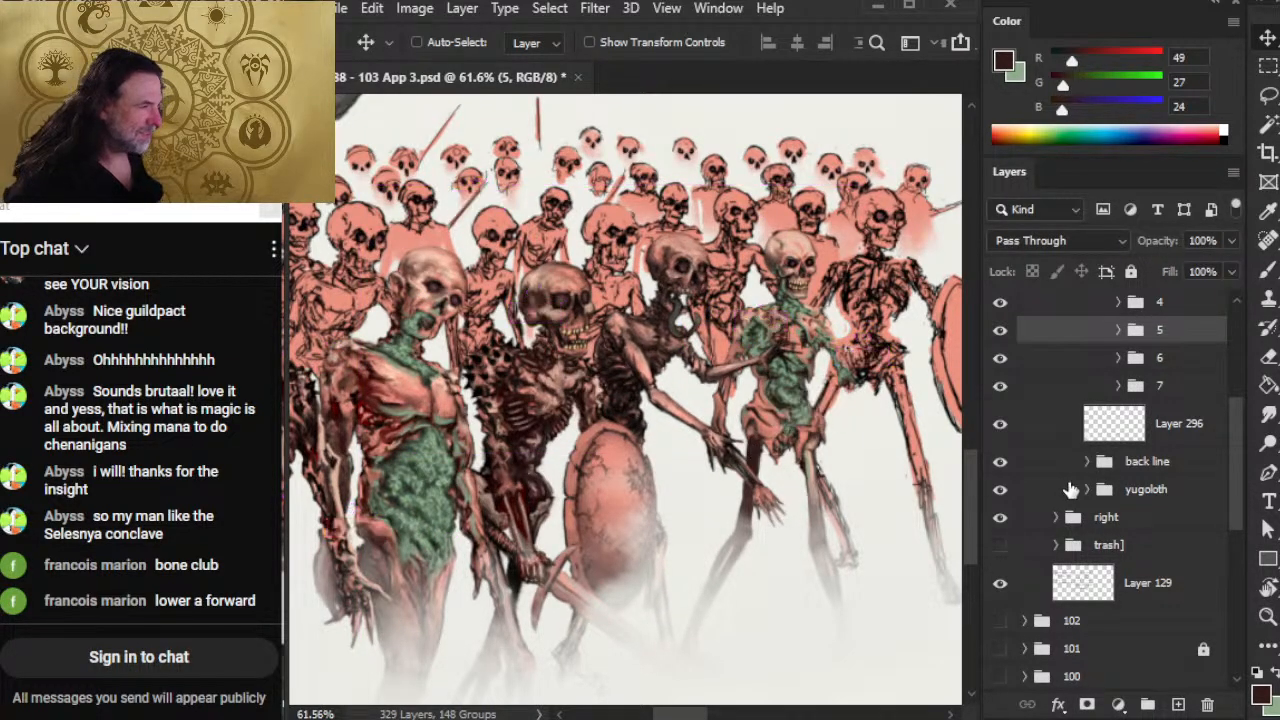
Step: Shift front-line skeleton 6 left, closer to skeleton 5, and enlarge it to about 104% with Free Transform
{"action": "left_click", "coordinate": [1062, 358]}
{"action": "left_click_drag", "start_coordinate": [852, 433], "coordinate": [834, 417]}
{"action": "key", "text": "l"}
{"action": "right_click", "coordinate": [824, 420]}
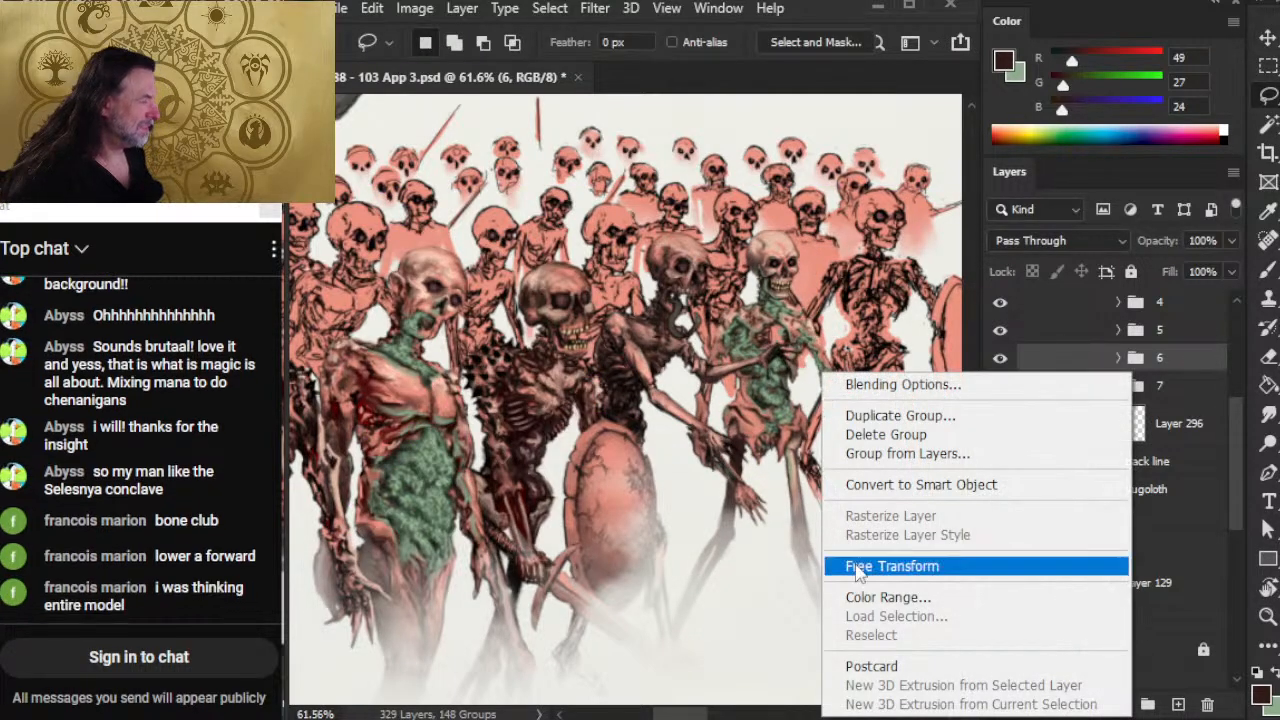
{"action": "left_click", "coordinate": [880, 567]}
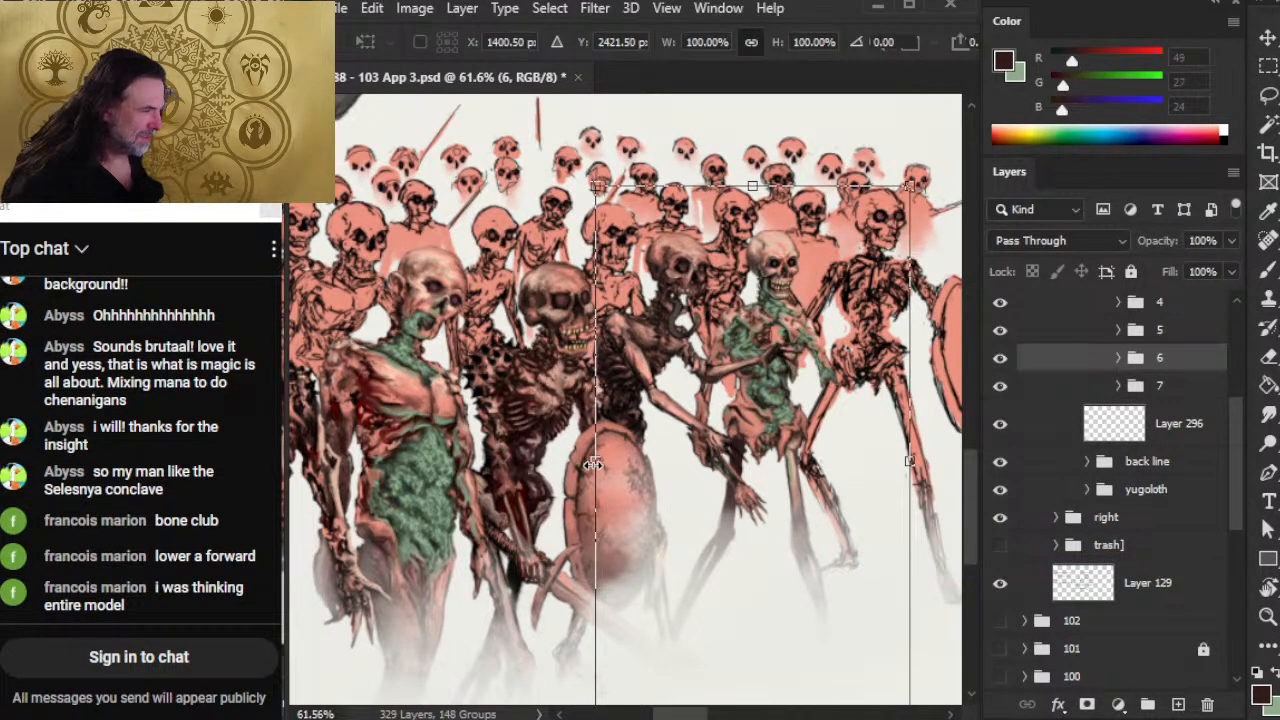
{"action": "left_click_drag", "start_coordinate": [594, 463], "coordinate": [580, 457]}
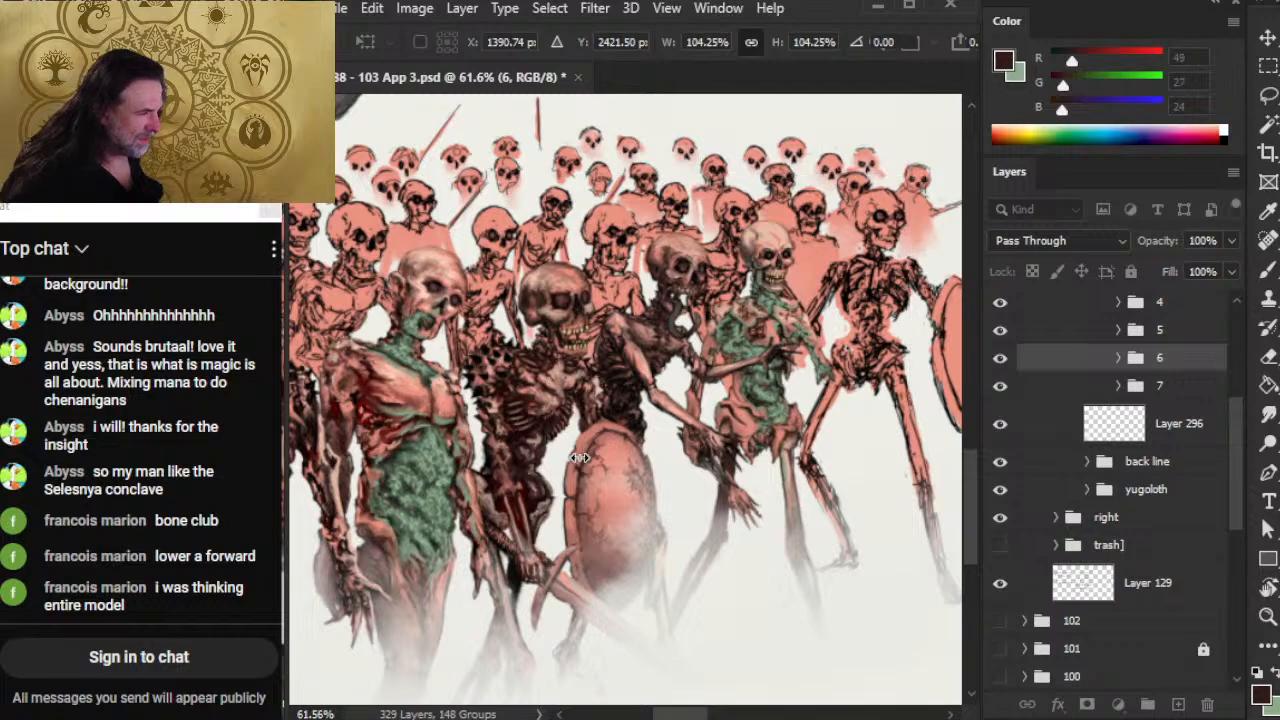
{"action": "key", "text": "Return"}
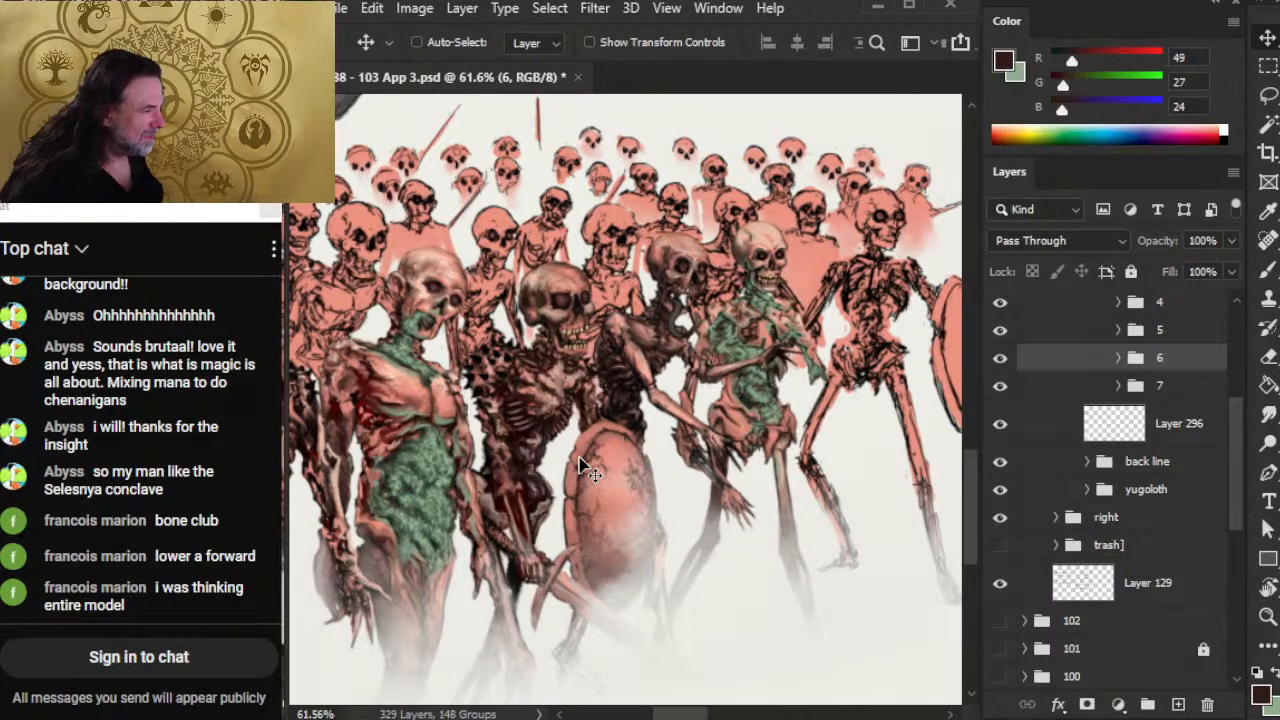
Step: Move front-line skeleton 7 slightly left, toward skeleton 6, and save the document
{"action": "left_click", "coordinate": [1080, 394]}
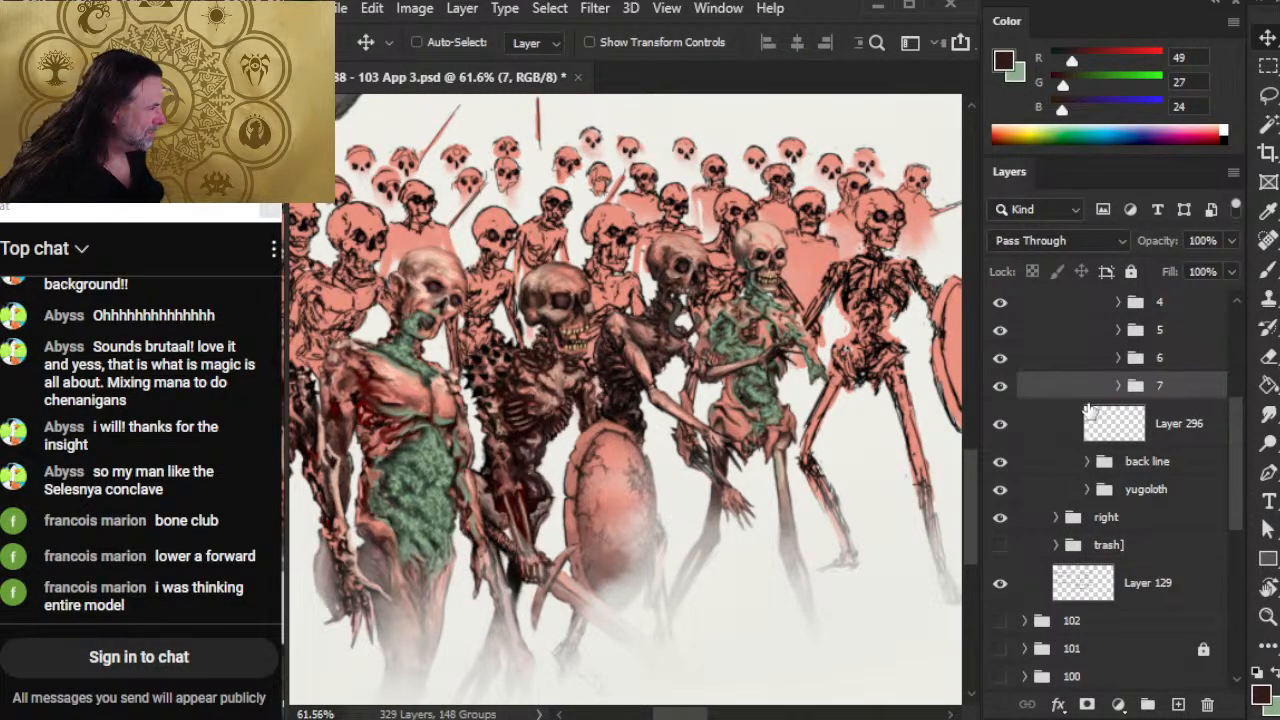
{"action": "mouse_move", "coordinate": [930, 433]}
{"action": "left_mouse_down"}
{"action": "mouse_move", "coordinate": [832, 421]}
{"action": "mouse_move", "coordinate": [905, 440]}
{"action": "mouse_move", "coordinate": [917, 429]}
{"action": "mouse_move", "coordinate": [908, 436]}
{"action": "left_mouse_up"}
{"action": "key", "text": "z"}
{"action": "left_click_drag", "start_coordinate": [846, 514], "coordinate": [783, 491]}
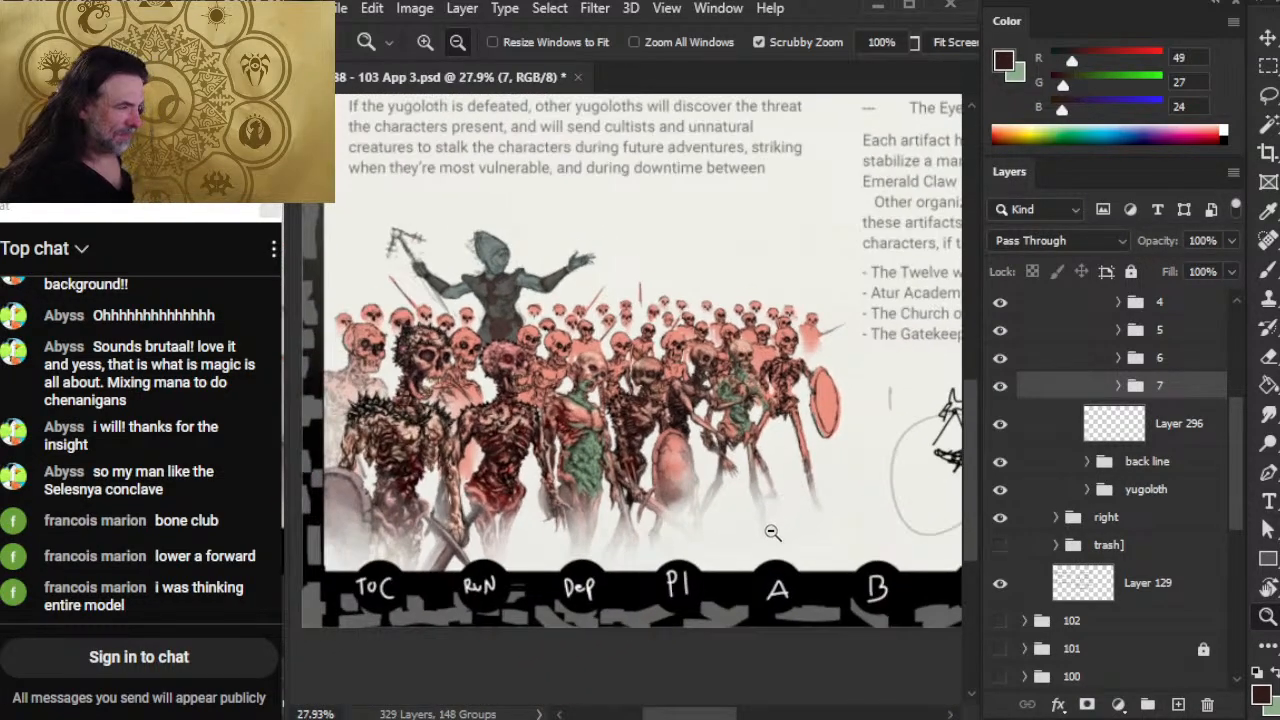
{"action": "key", "text": "ctrl+s"}
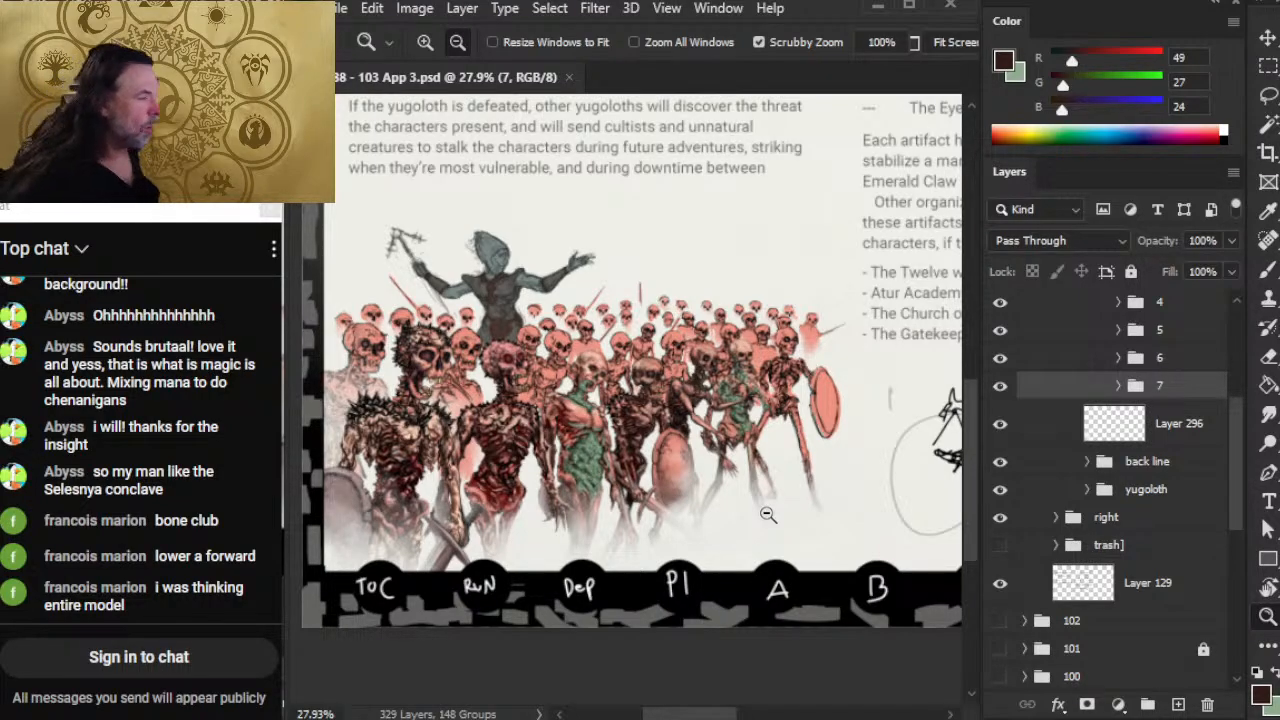
Step: Swap the places of front-line skeletons 6 and 7, putting 6 at the right end and stacking group 7 above group 6
{"action": "key", "text": "v"}
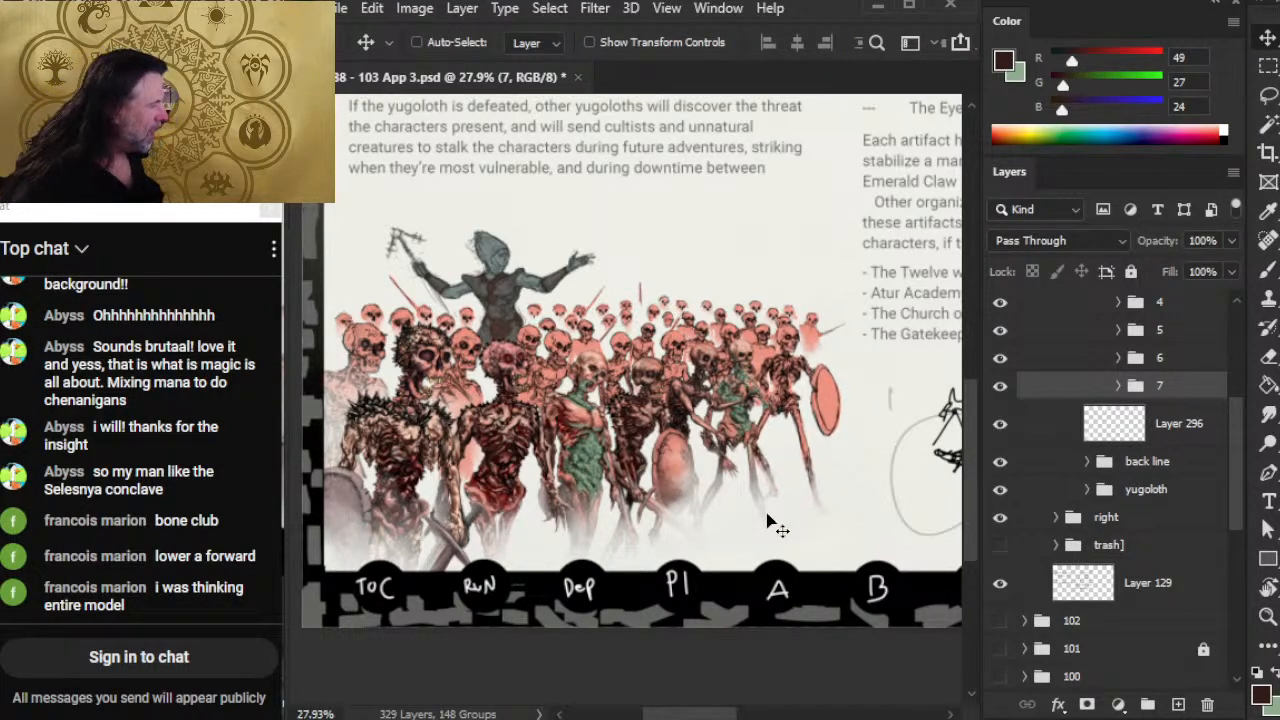
{"action": "left_click", "coordinate": [1041, 360]}
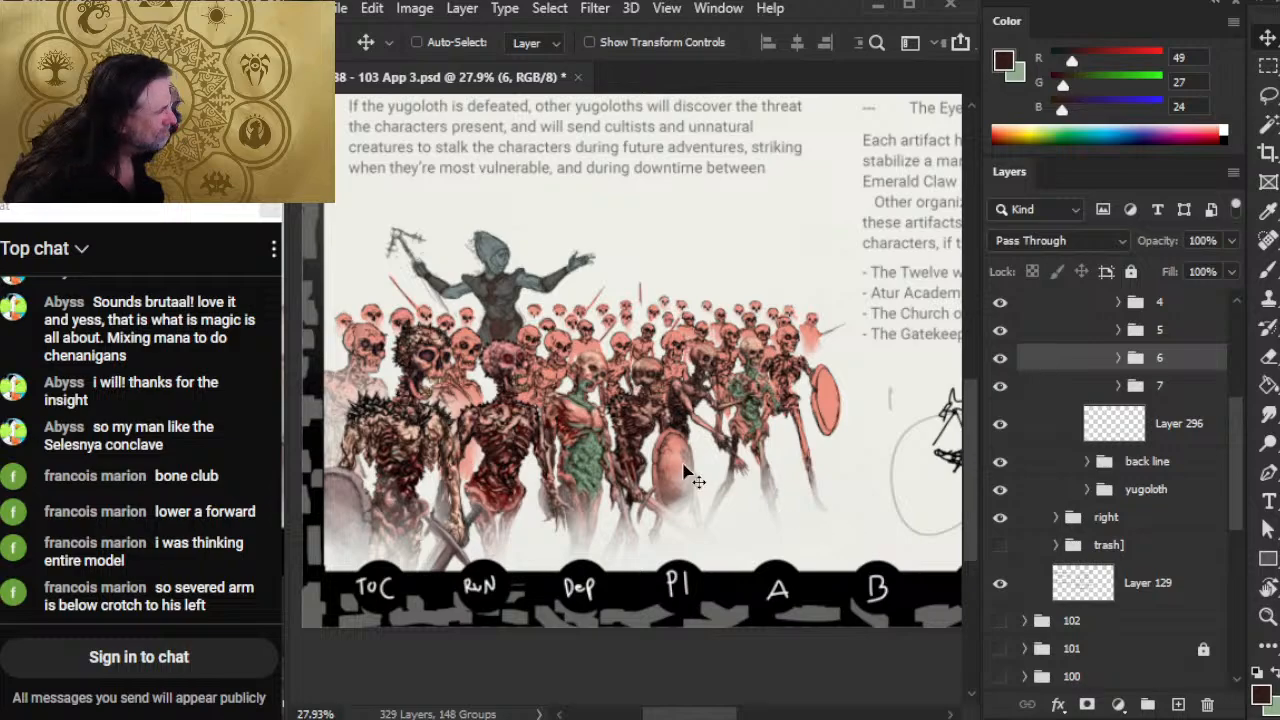
{"action": "mouse_move", "coordinate": [790, 468]}
{"action": "left_mouse_down"}
{"action": "mouse_move", "coordinate": [834, 443]}
{"action": "mouse_move", "coordinate": [834, 456]}
{"action": "mouse_move", "coordinate": [789, 468]}
{"action": "left_mouse_up"}
{"action": "left_click", "coordinate": [1073, 386]}
{"action": "left_click_drag", "start_coordinate": [1063, 386], "coordinate": [1061, 345]}
{"action": "left_click_drag", "start_coordinate": [828, 487], "coordinate": [790, 472]}
Step: Rotate front-line group 7, the shield bearer, clockwise by about 6.4 degrees with Free Transform
{"action": "right_click", "coordinate": [790, 477]}
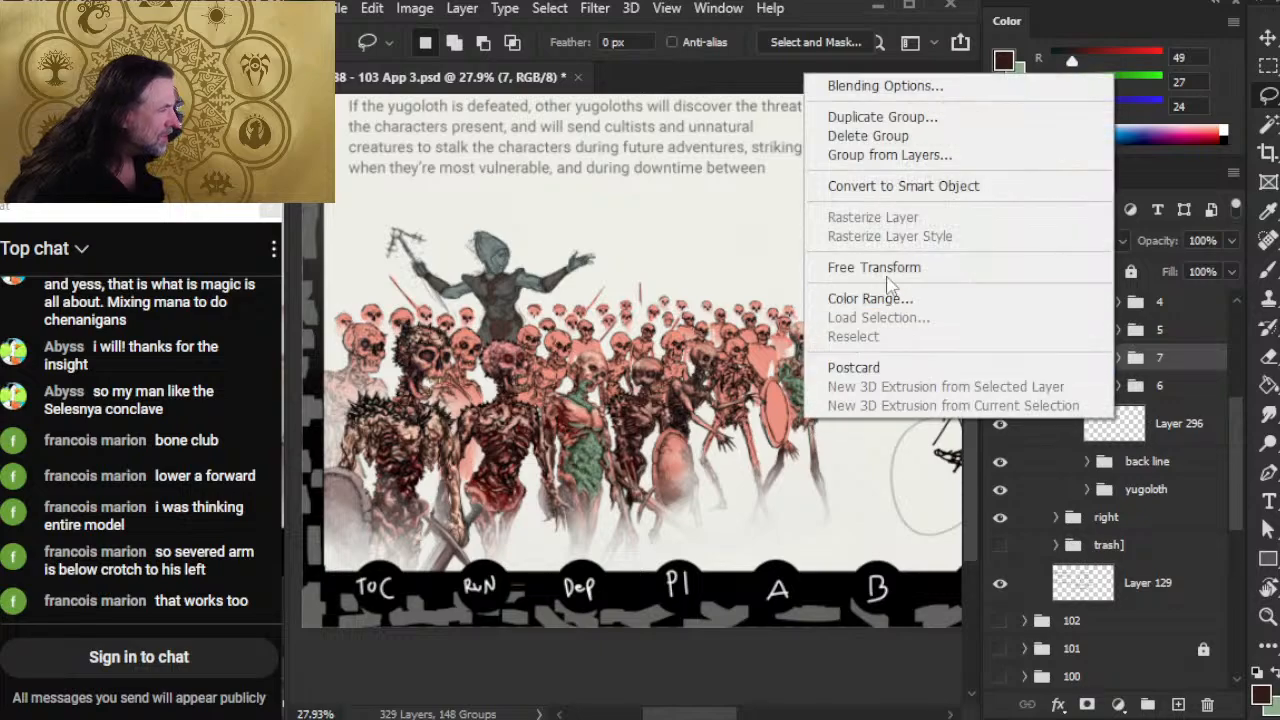
{"action": "left_click", "coordinate": [840, 272]}
{"action": "left_click_drag", "start_coordinate": [846, 293], "coordinate": [858, 298]}
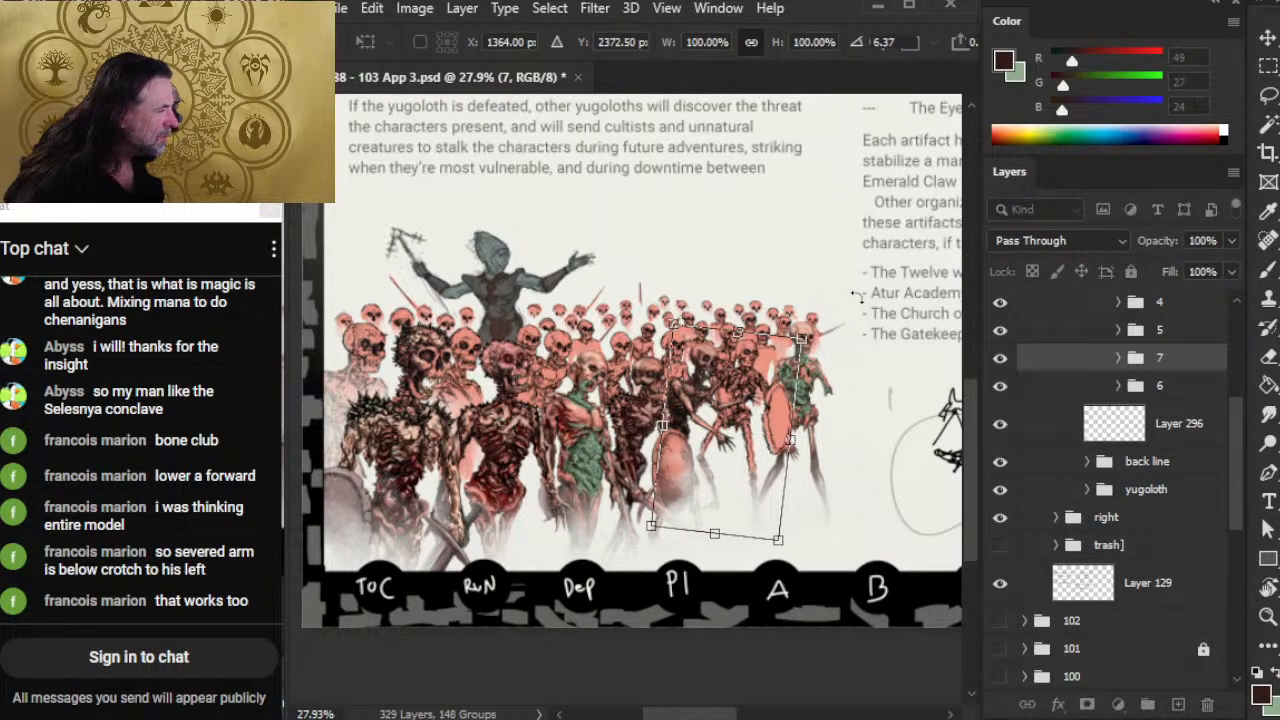
{"action": "key", "text": "Return"}
{"action": "key", "text": "v"}
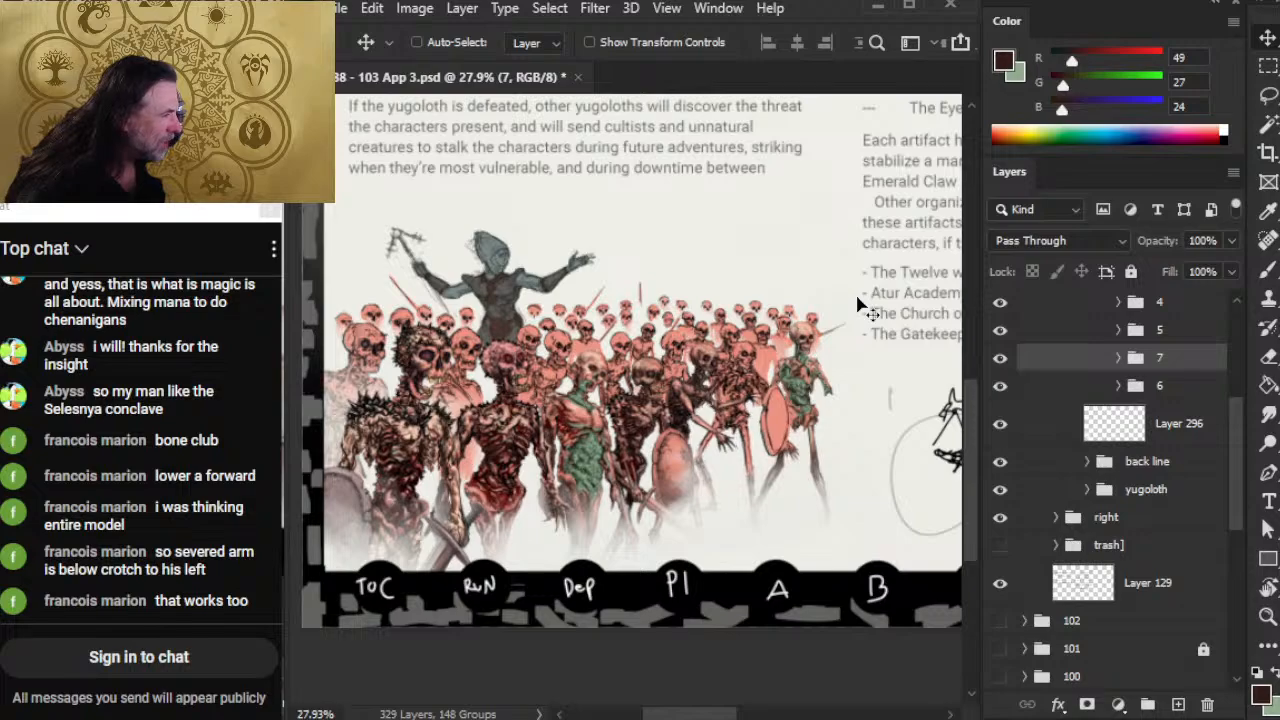
Step: Swap front-line skeletons 6 and 7 back, placing shield bearer 7 at the right end and stacking group 6 above group 7
{"action": "left_click_drag", "start_coordinate": [810, 465], "coordinate": [856, 430]}
{"action": "left_click_drag", "start_coordinate": [1068, 381], "coordinate": [1074, 362]}
{"action": "left_click_drag", "start_coordinate": [800, 447], "coordinate": [829, 505]}
{"action": "key", "text": "z"}
{"action": "left_click_drag", "start_coordinate": [767, 424], "coordinate": [777, 456]}
{"action": "key", "text": "v"}
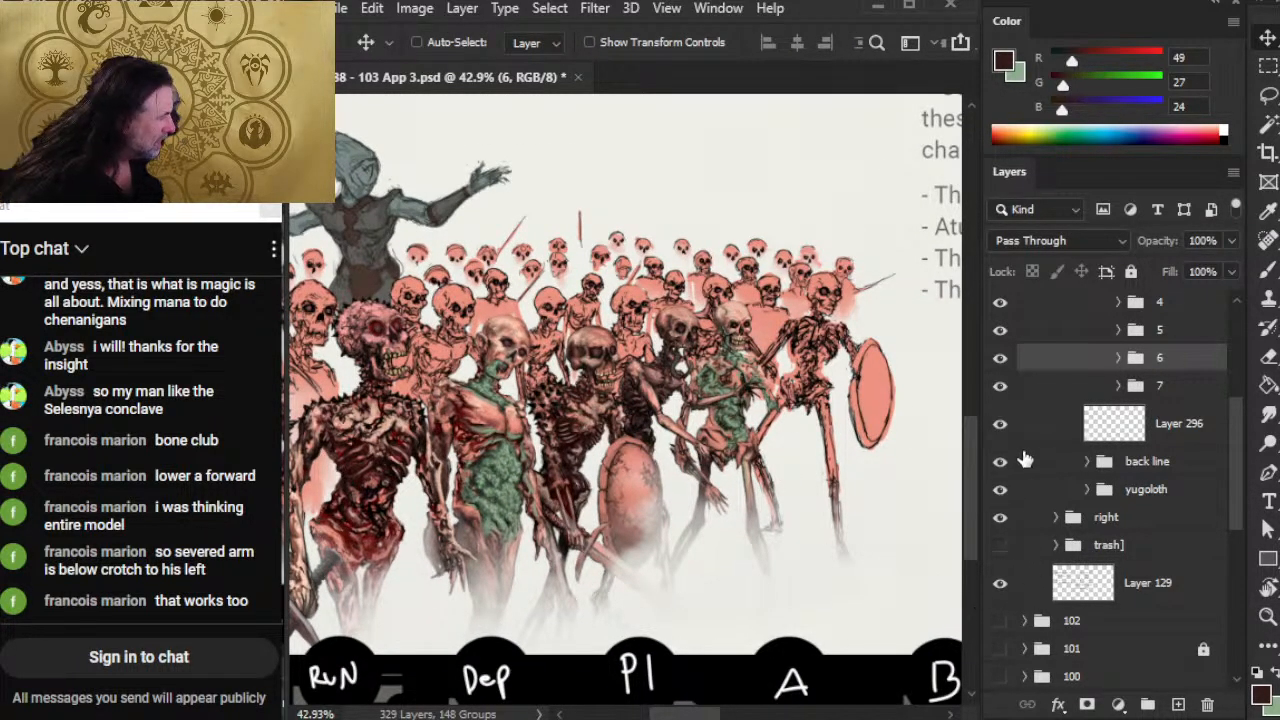
Step: Nudge front-line skeleton 5 slightly right and enlarge skeleton 6 upward to about 103.4% with Free Transform
{"action": "left_click", "coordinate": [1056, 341]}
{"action": "mouse_move", "coordinate": [866, 486]}
{"action": "left_mouse_down"}
{"action": "mouse_move", "coordinate": [860, 477]}
{"action": "mouse_move", "coordinate": [866, 486]}
{"action": "left_mouse_up"}
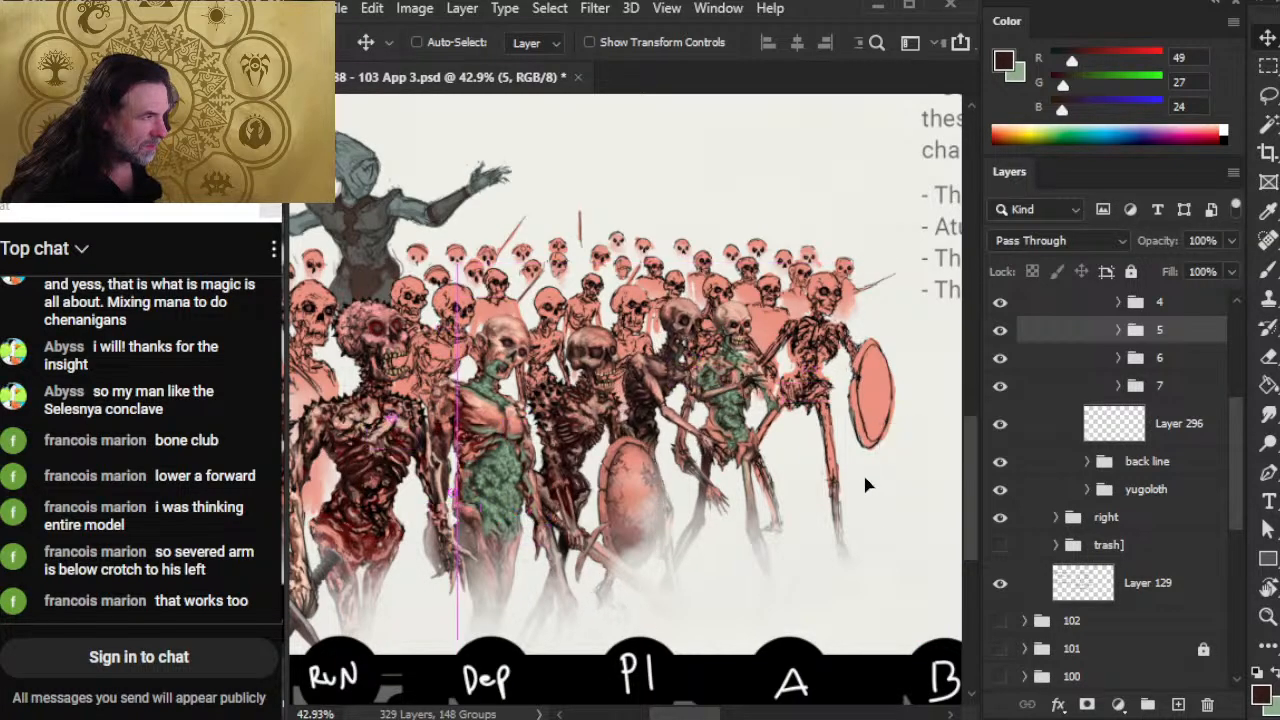
{"action": "left_click", "coordinate": [1060, 366]}
{"action": "key", "text": "l"}
{"action": "right_click", "coordinate": [796, 390]}
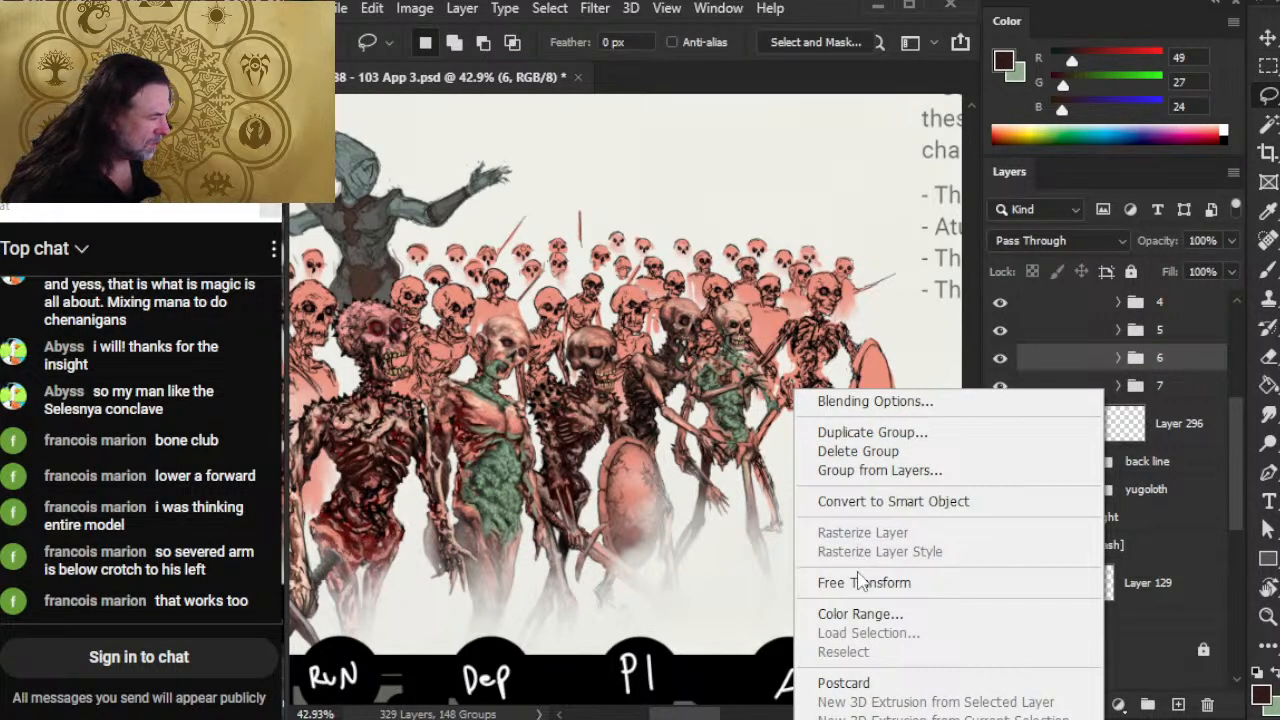
{"action": "left_click", "coordinate": [852, 583]}
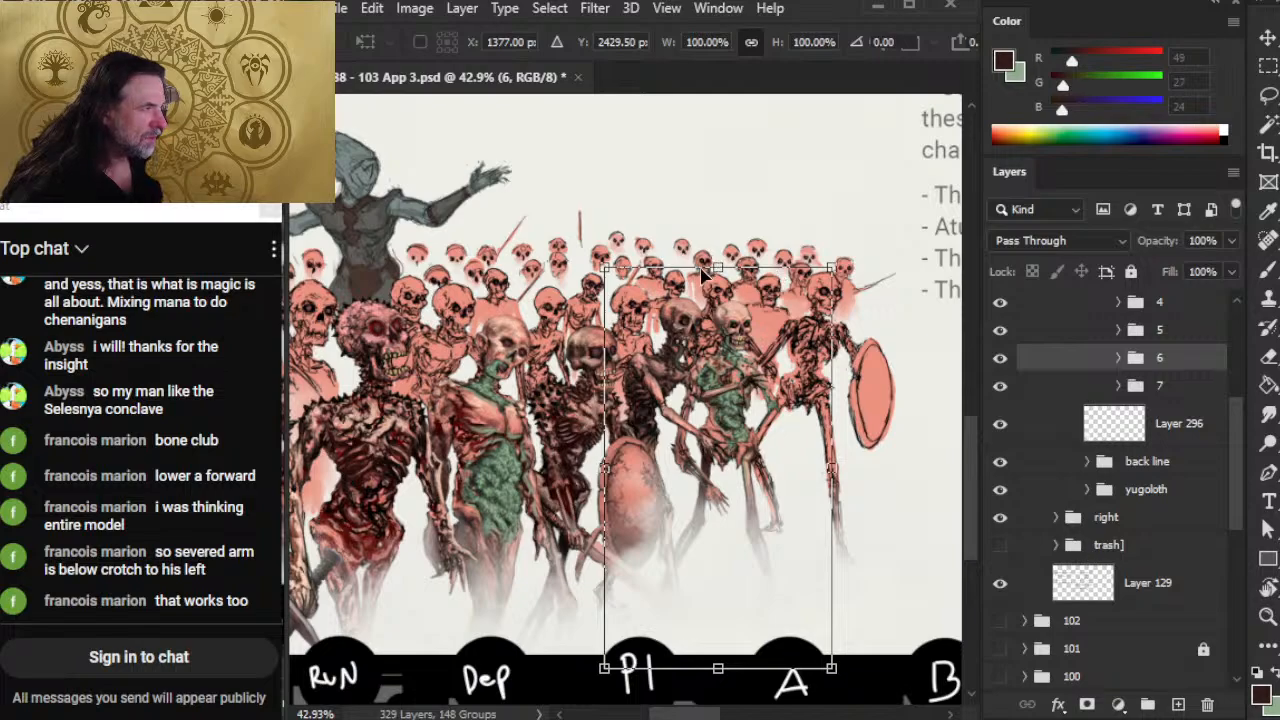
{"action": "left_click_drag", "start_coordinate": [714, 268], "coordinate": [714, 253]}
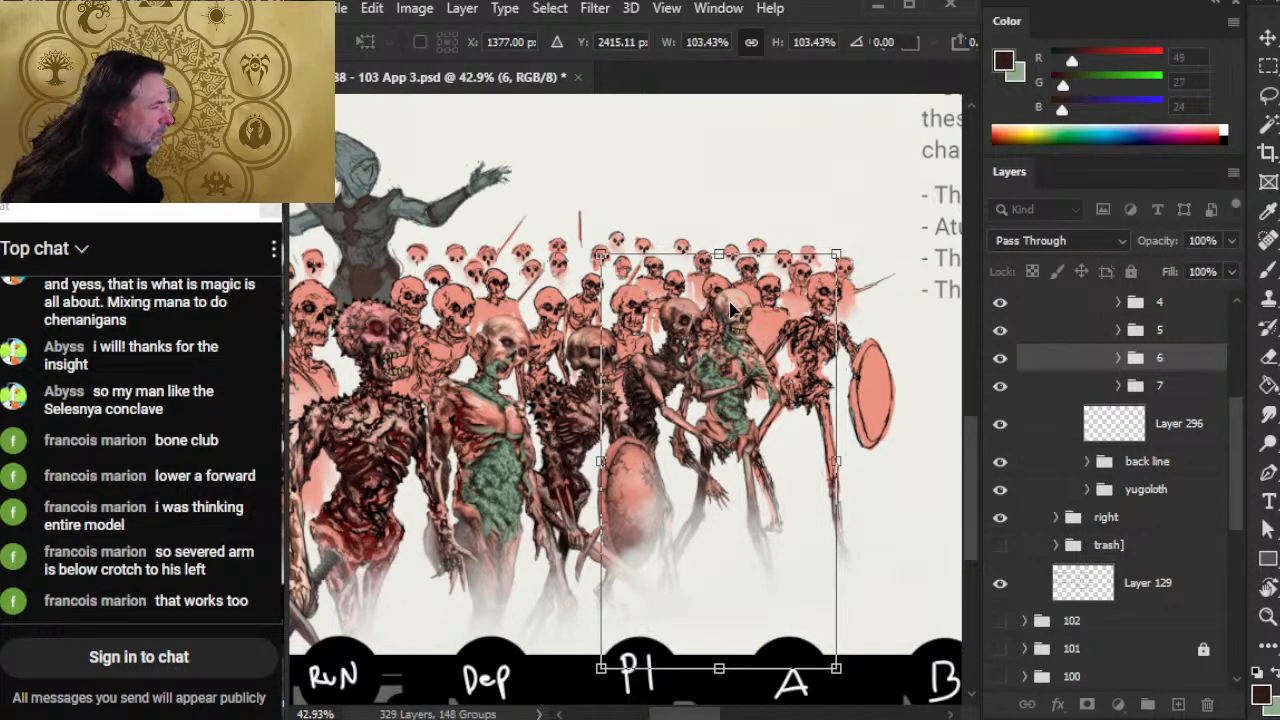
{"action": "key", "text": "Return"}
{"action": "key", "text": "v"}
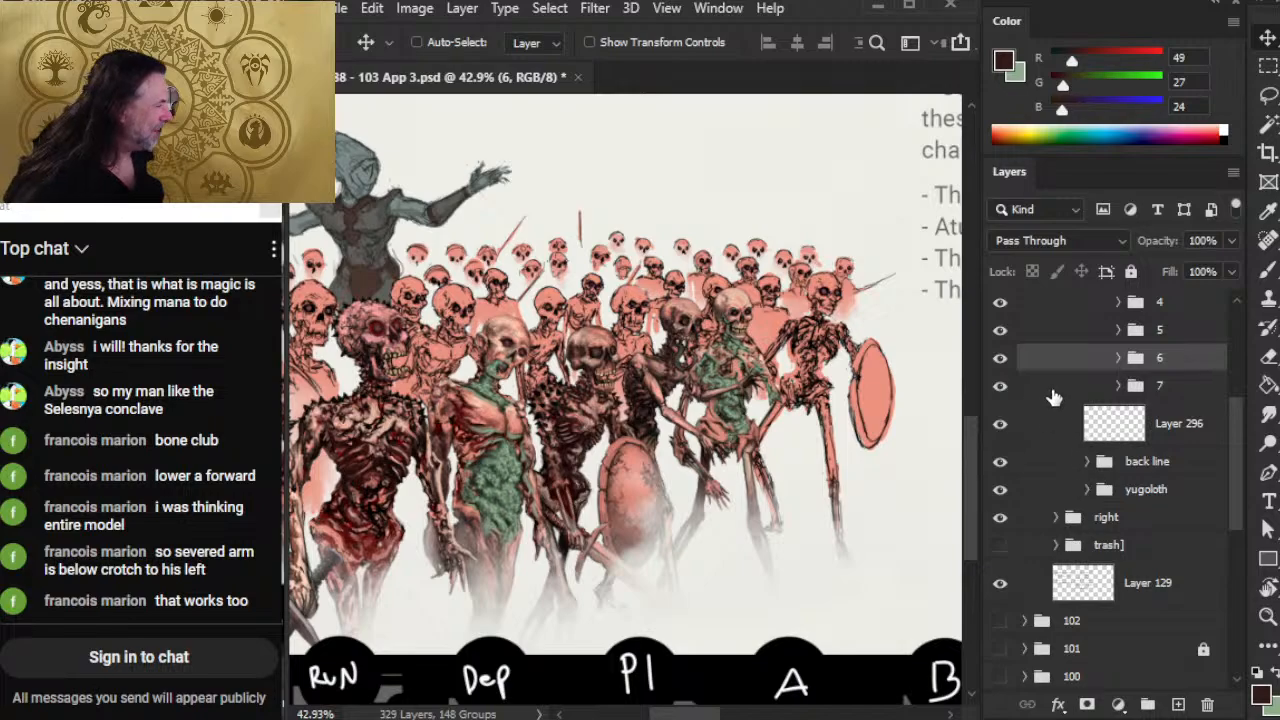
Step: Adjust the position of front-line skeleton 7, the shield bearer, slightly closer to skeleton 6, and save the document
{"action": "left_click", "coordinate": [1030, 389]}
{"action": "left_click_drag", "start_coordinate": [896, 424], "coordinate": [905, 440]}
{"action": "key", "text": "z"}
{"action": "left_click", "coordinate": [886, 493], "text": "alt"}
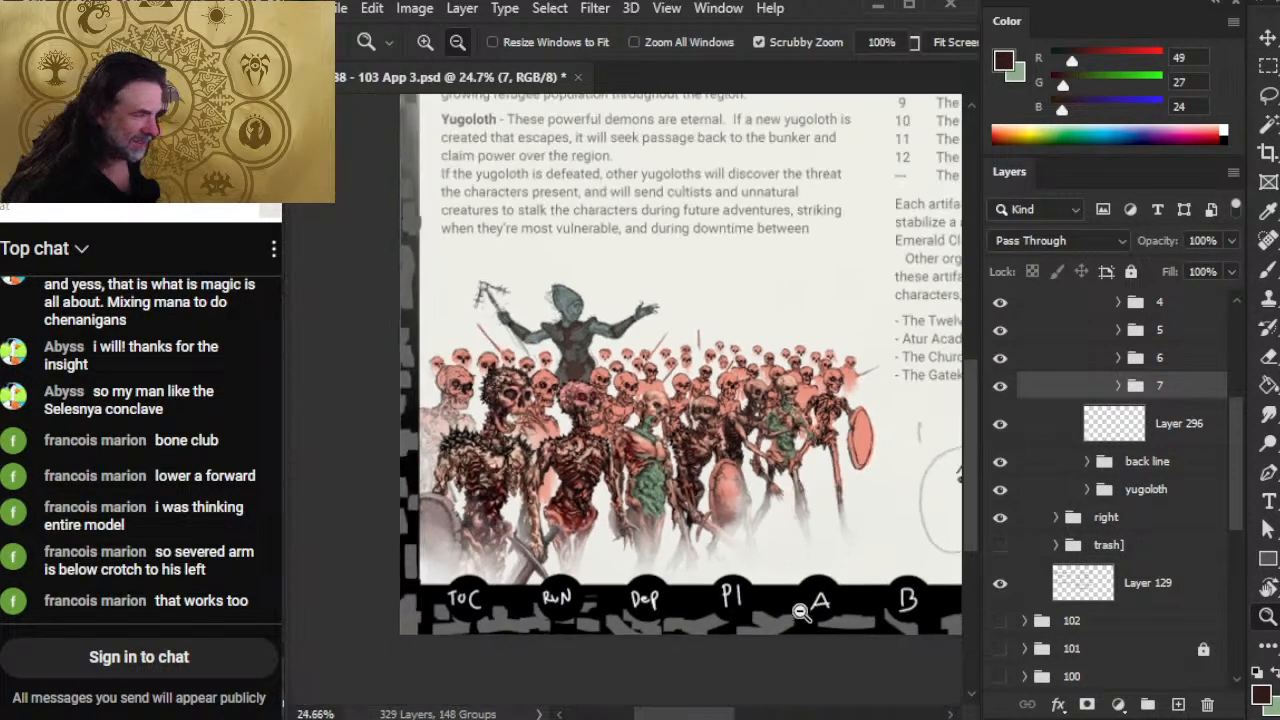
{"action": "left_click_drag", "start_coordinate": [858, 547], "coordinate": [812, 507]}
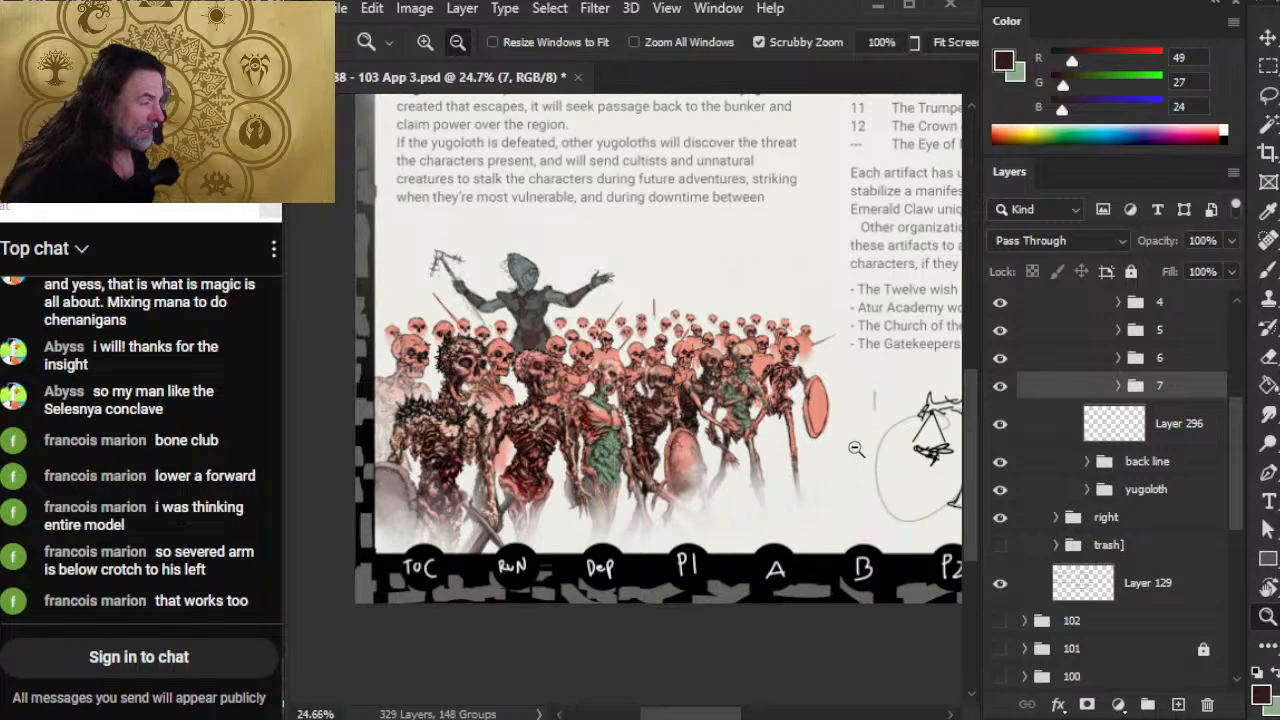
{"action": "left_click", "coordinate": [790, 385]}
{"action": "key", "text": "v"}
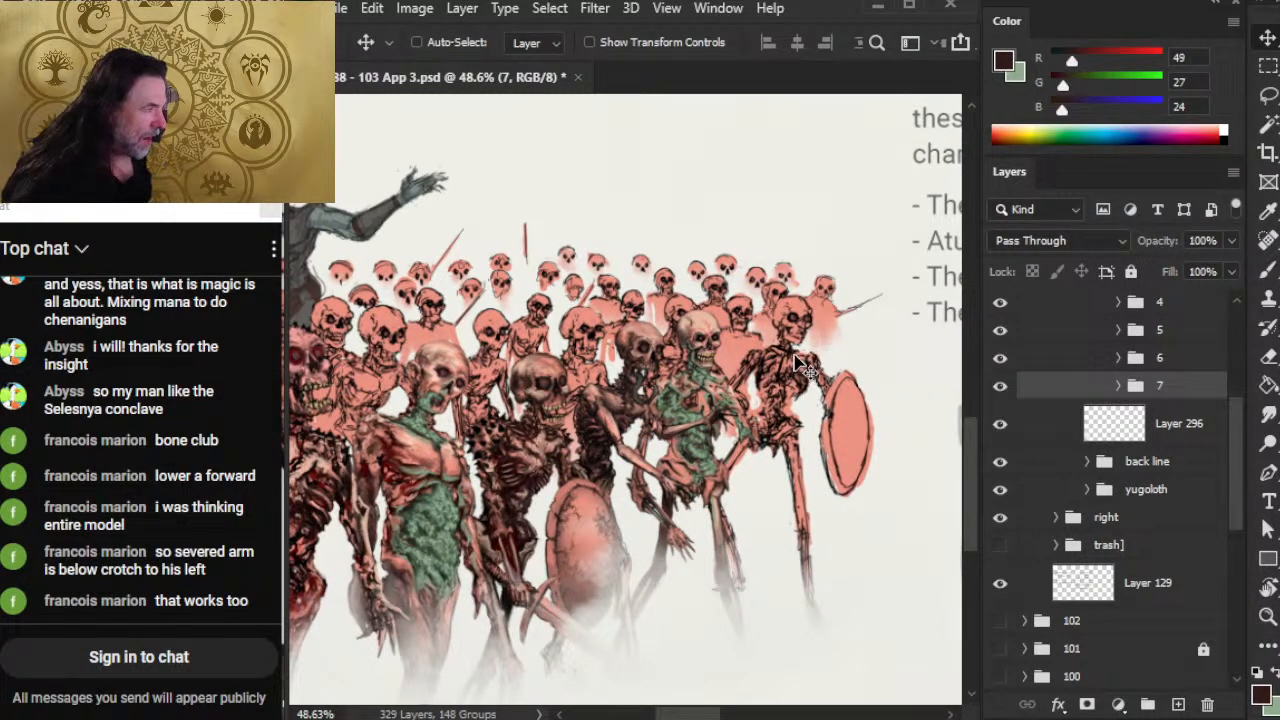
{"action": "left_click_drag", "start_coordinate": [826, 496], "coordinate": [886, 471]}
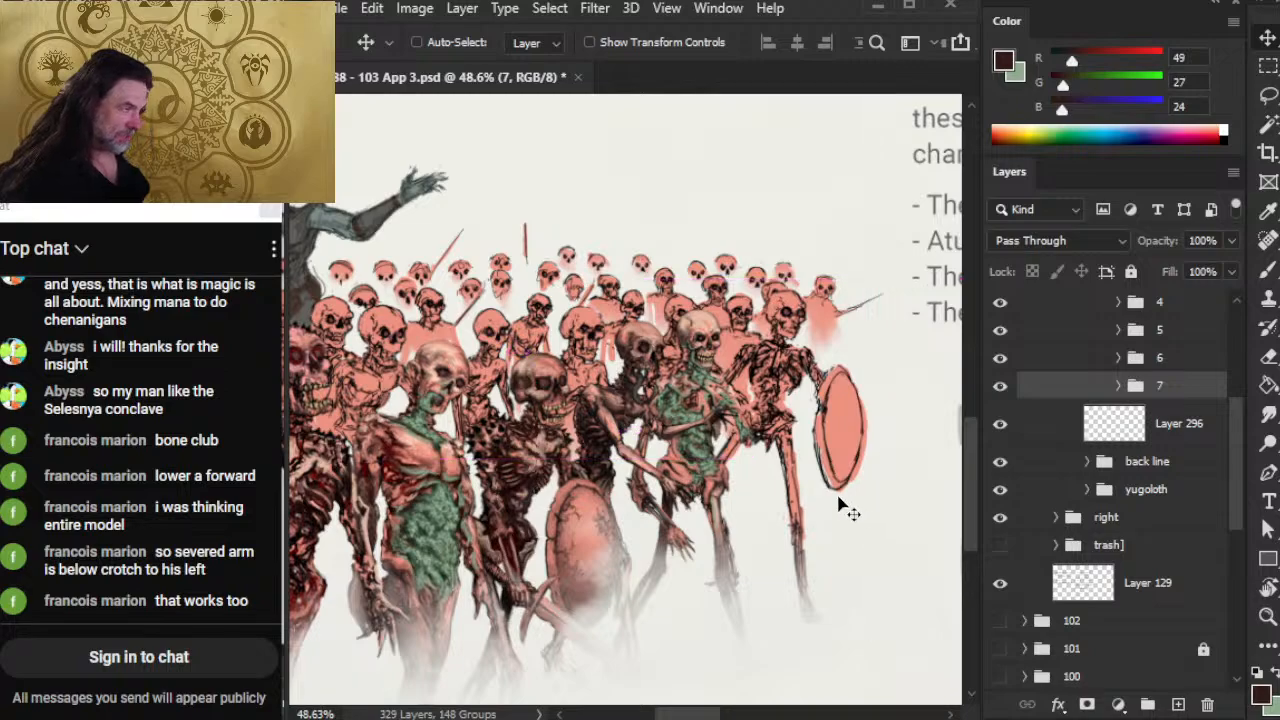
{"action": "key", "text": "ctrl+s"}
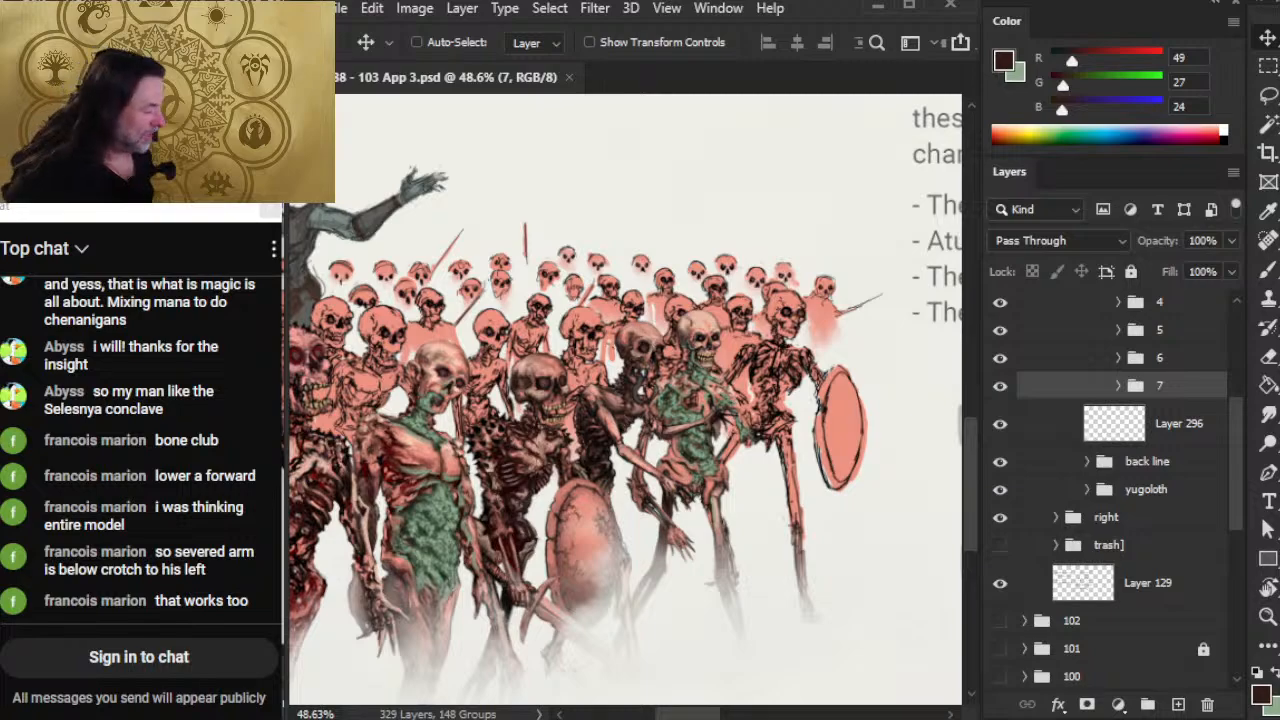
Step: Switch to the OBS Studio streaming window
{"action": "key", "text": "alt+Tab"}
{"action": "key", "text": "alt+Tab"}
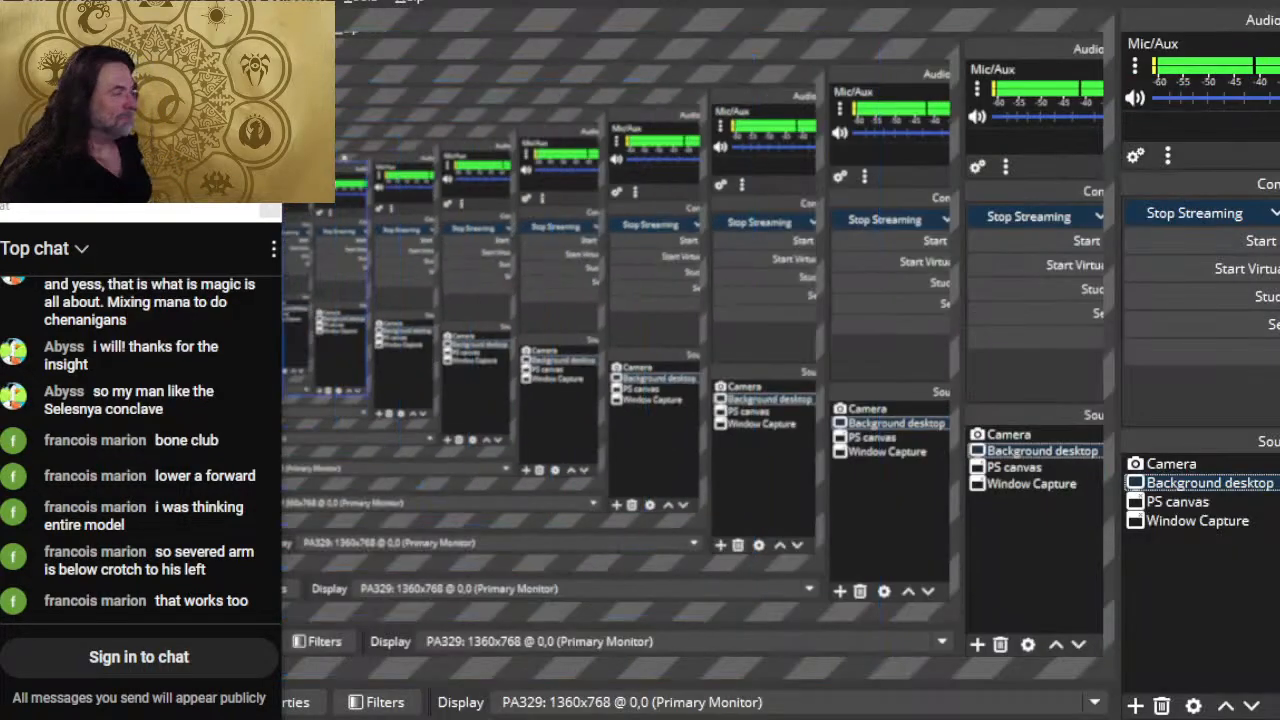